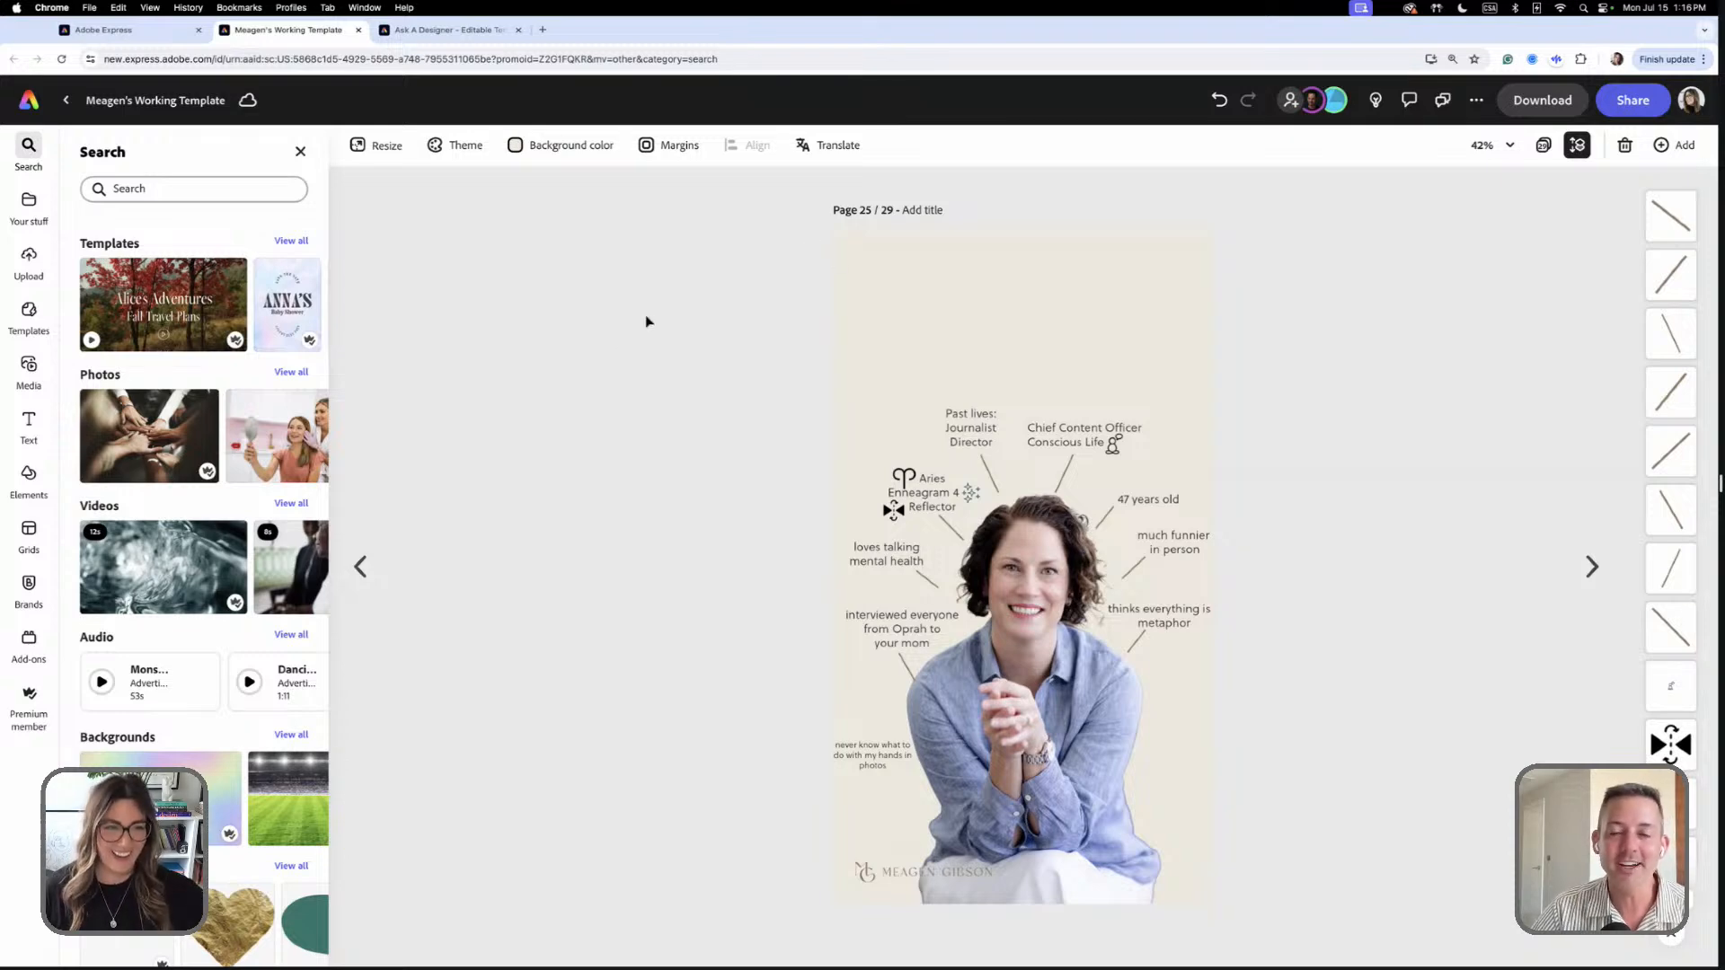
click(974, 429)
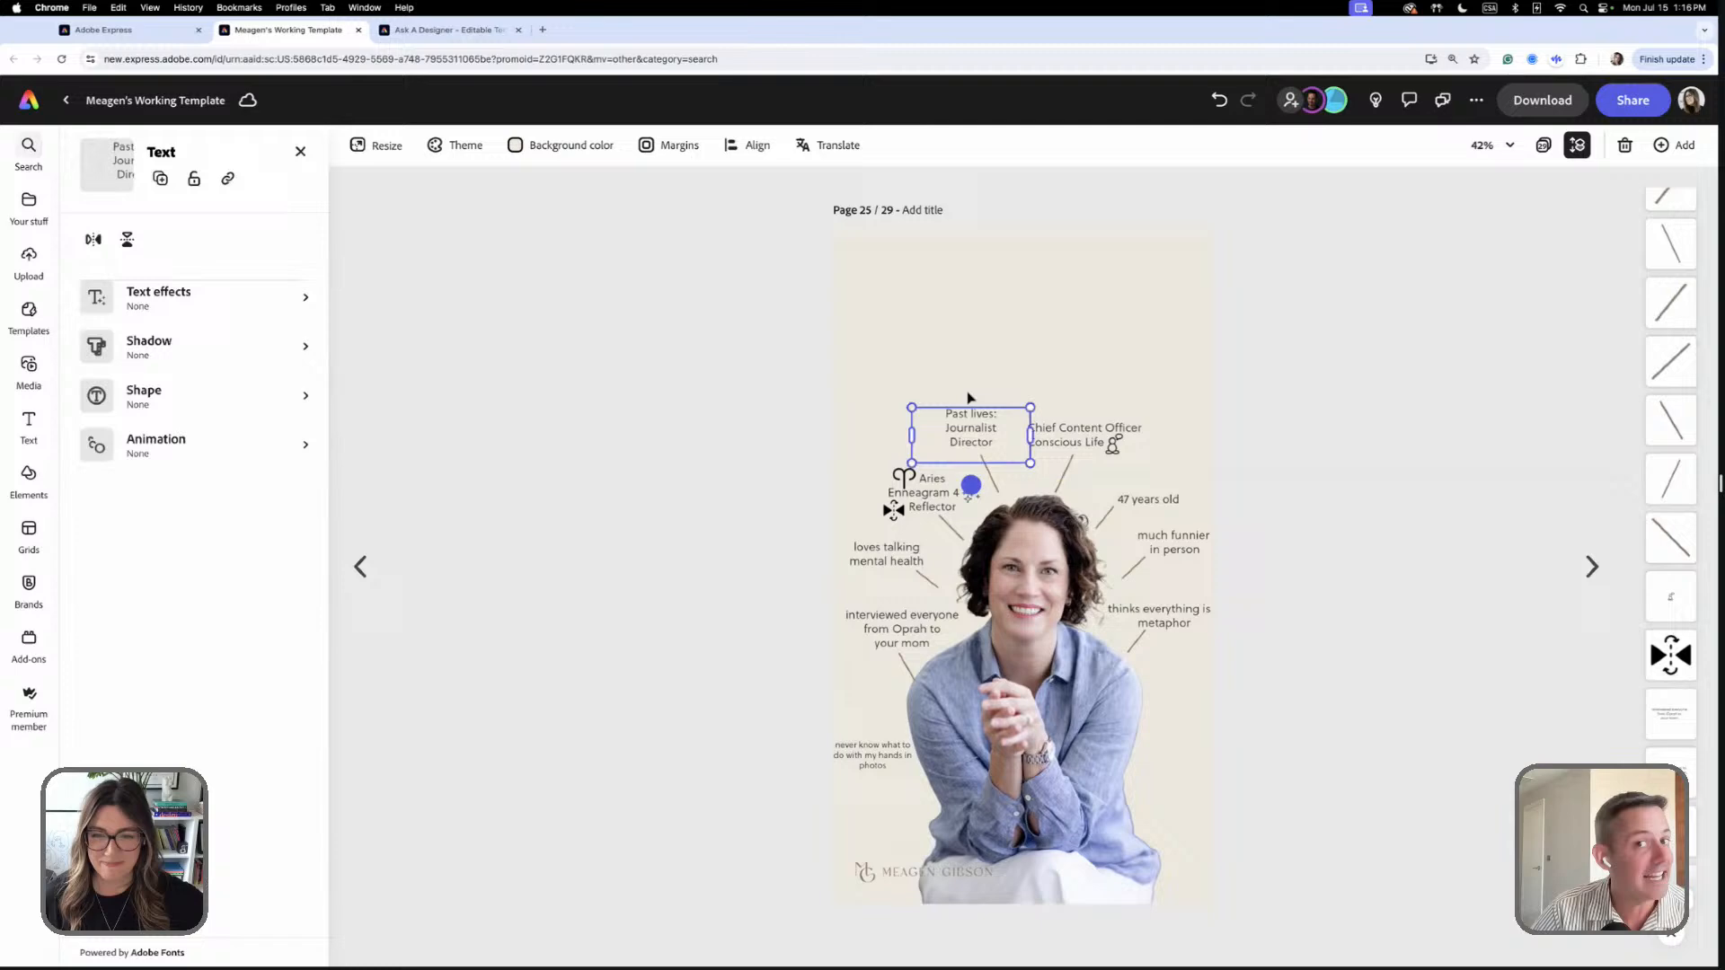
click(1003, 336)
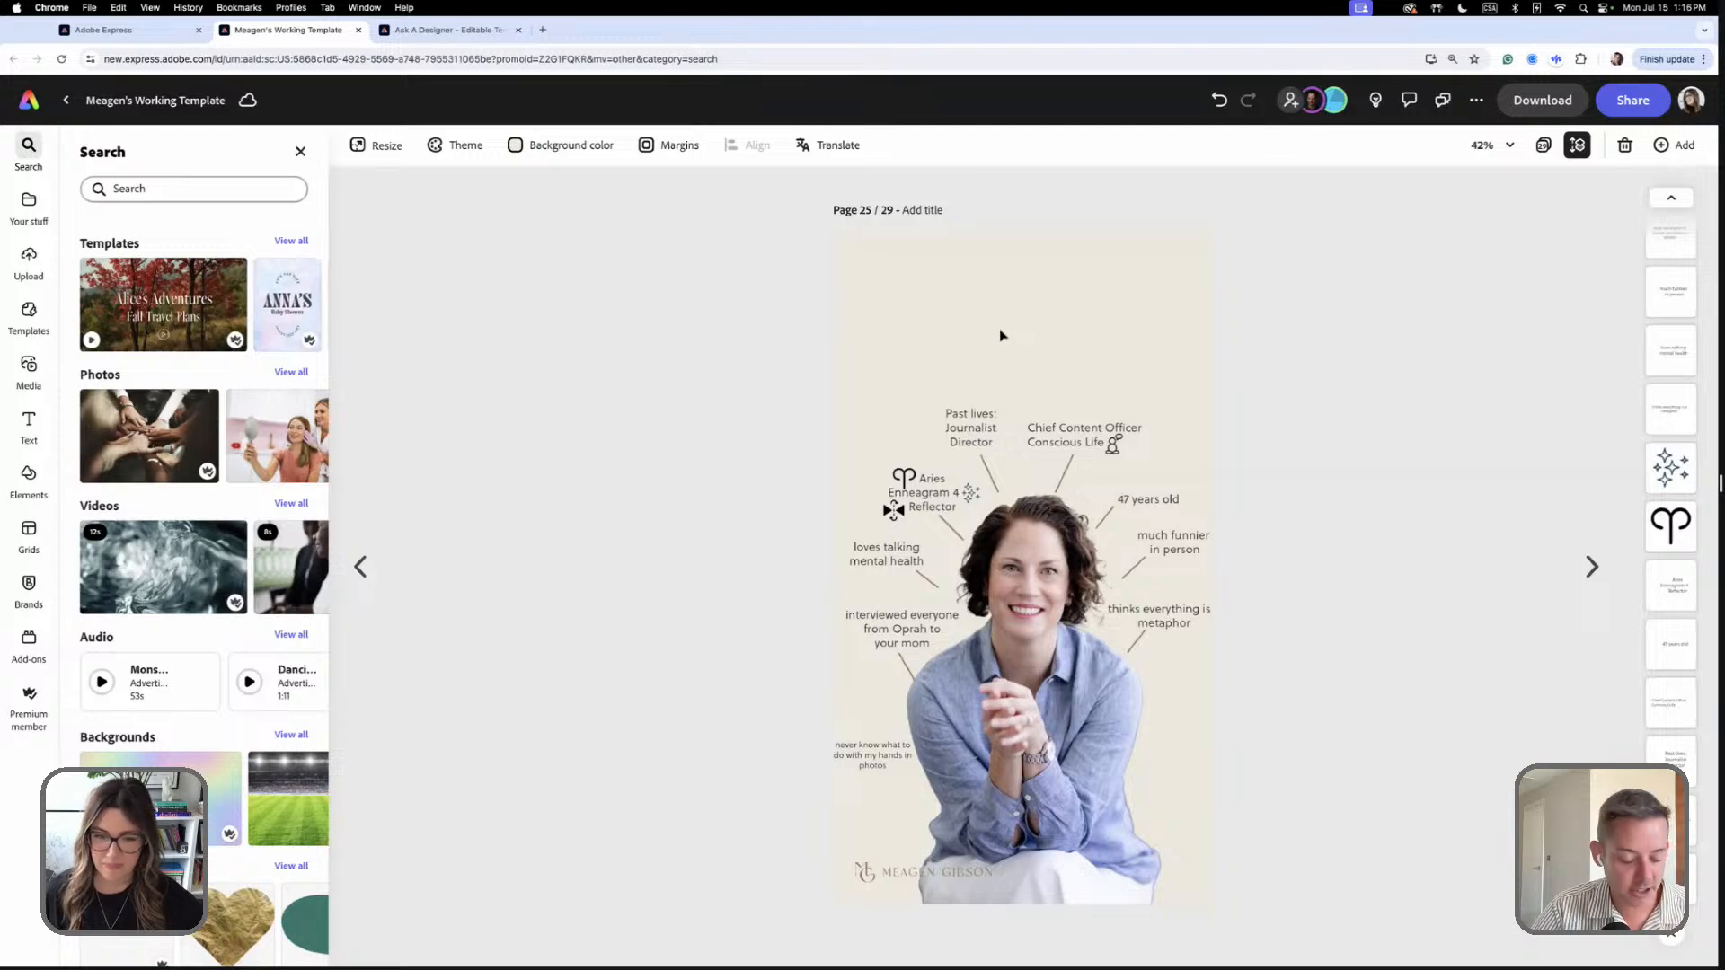
click(970, 432)
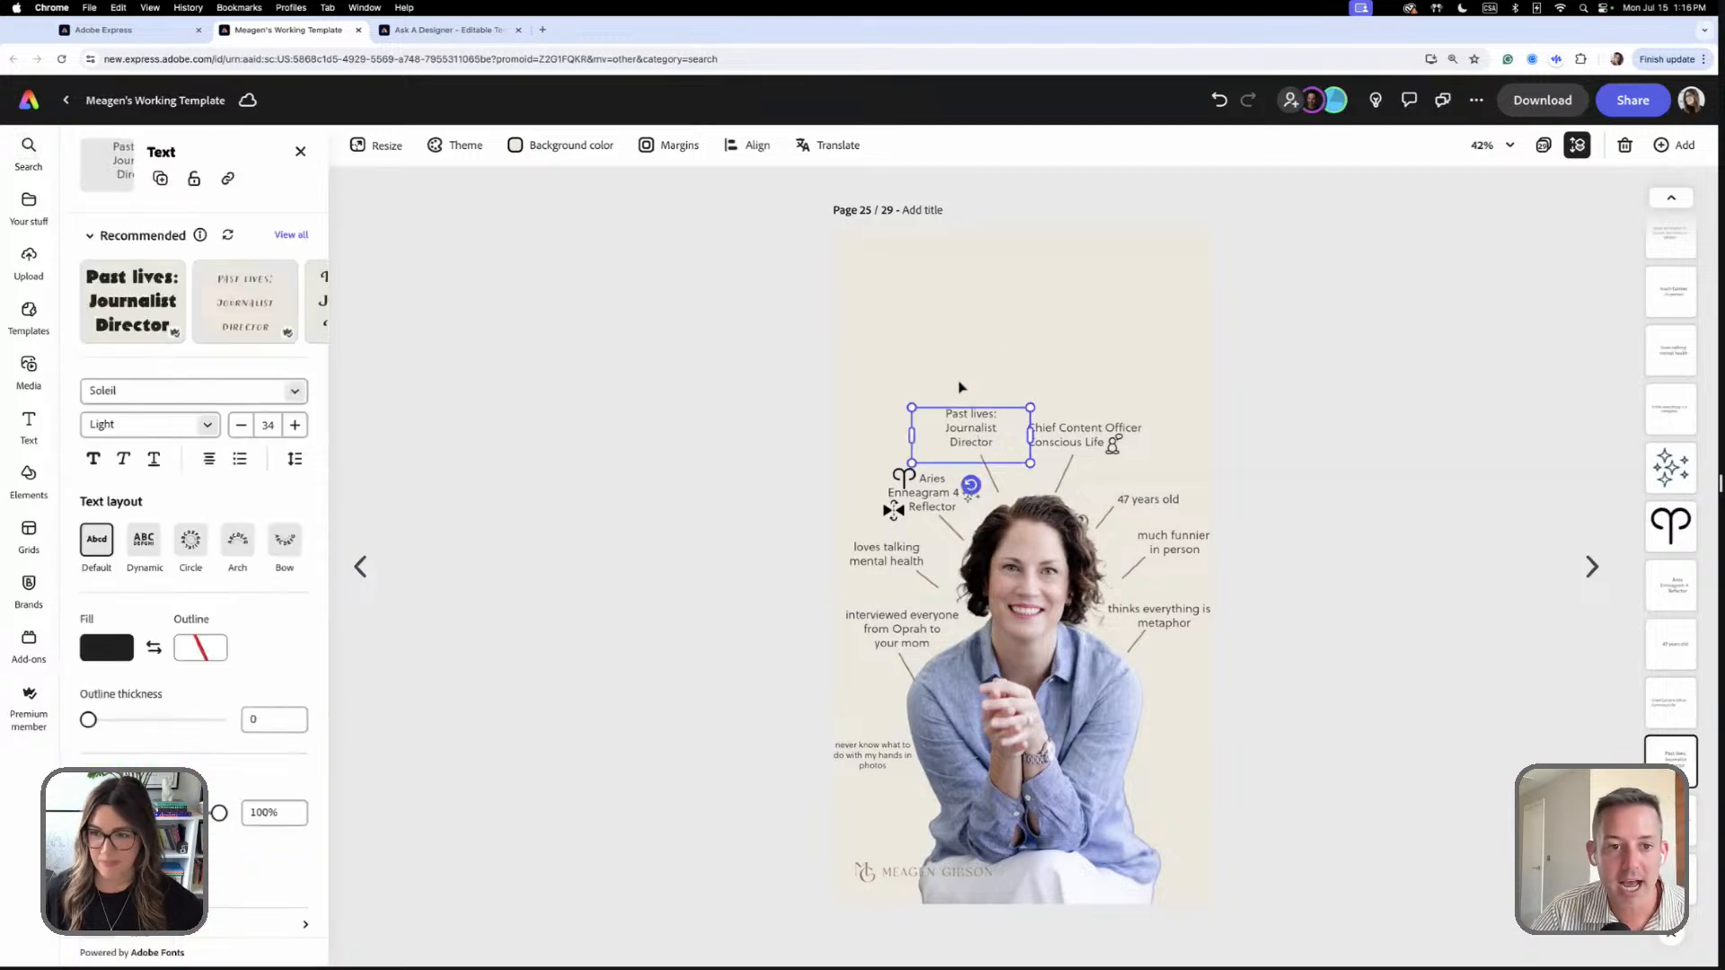
key(super+plus)
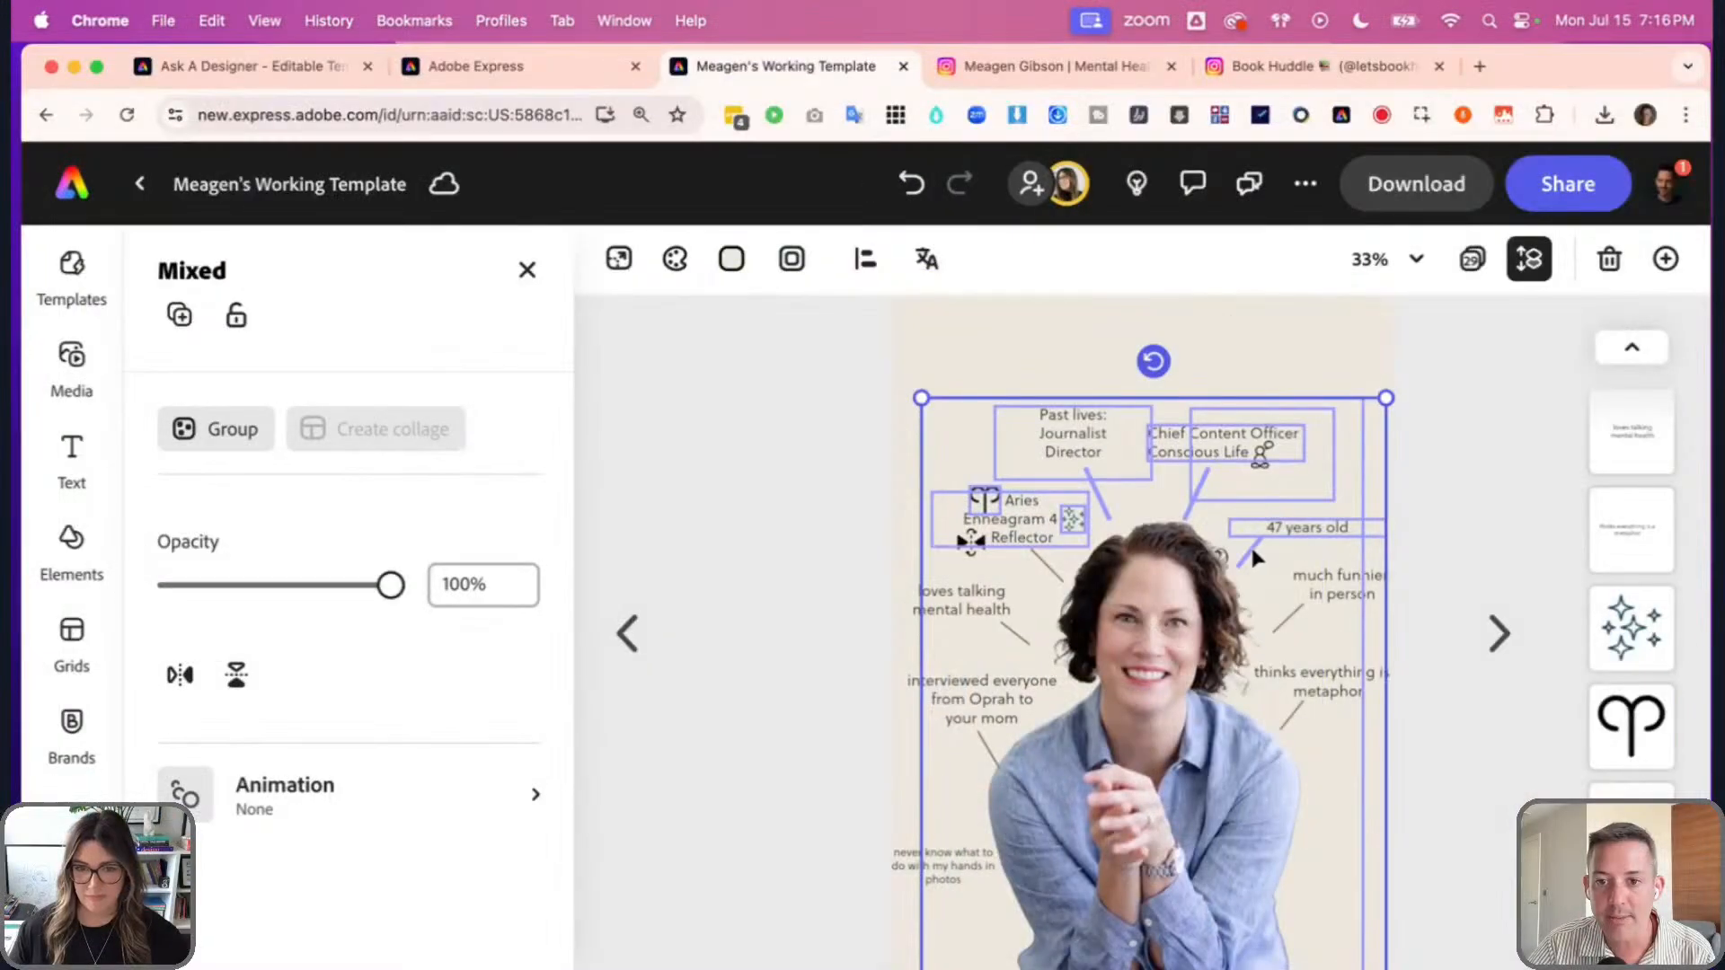
- Lock the portrait photo in its place on the page
click(1248, 544)
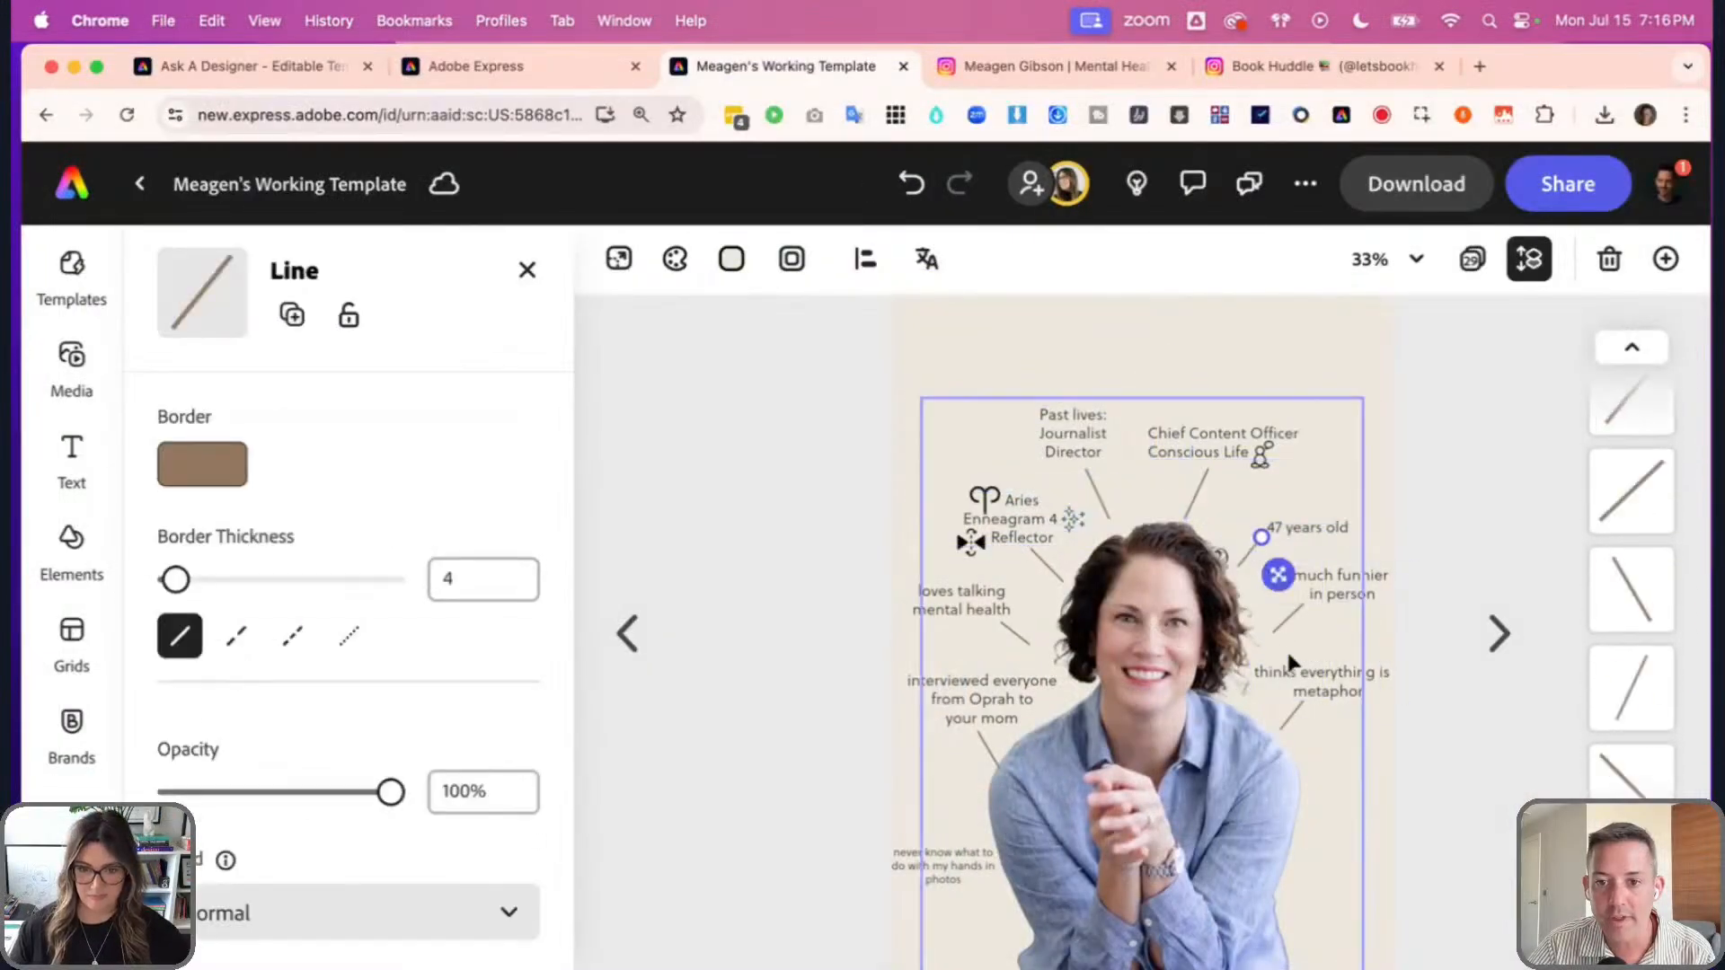
click(966, 394)
click(743, 401)
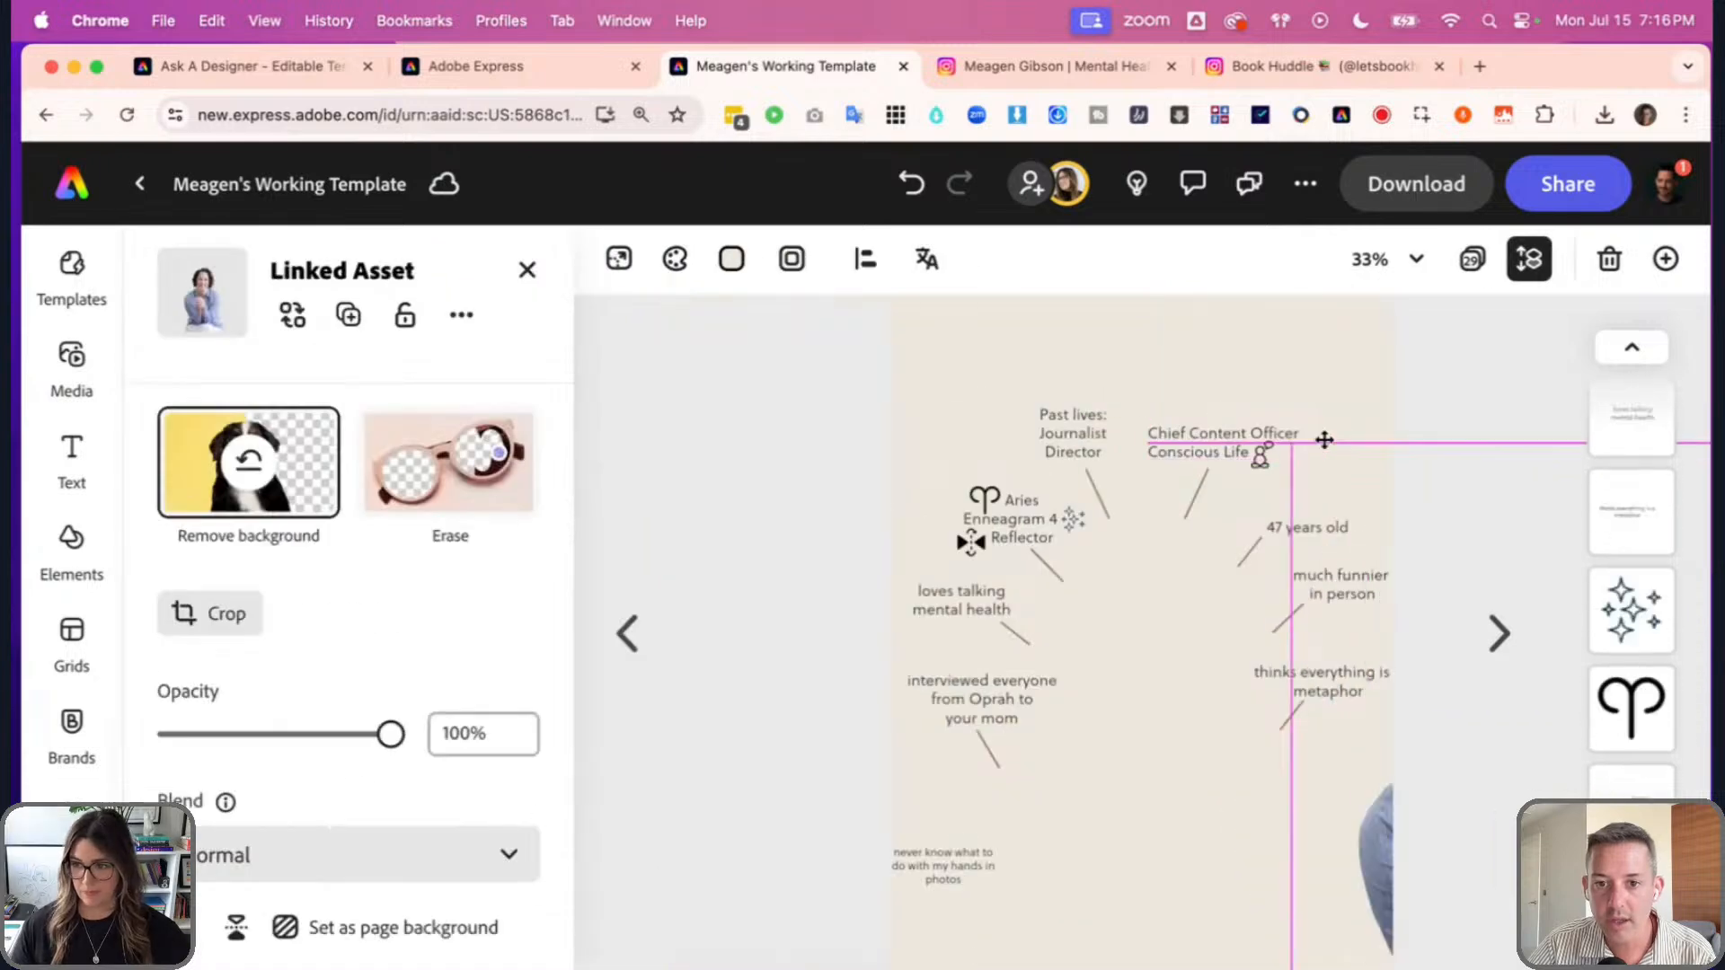
click(404, 314)
click(843, 530)
- Group all the text labels, lines and icons around the portrait and set the group's opacity to 20%
drag(522, 382, 1372, 757)
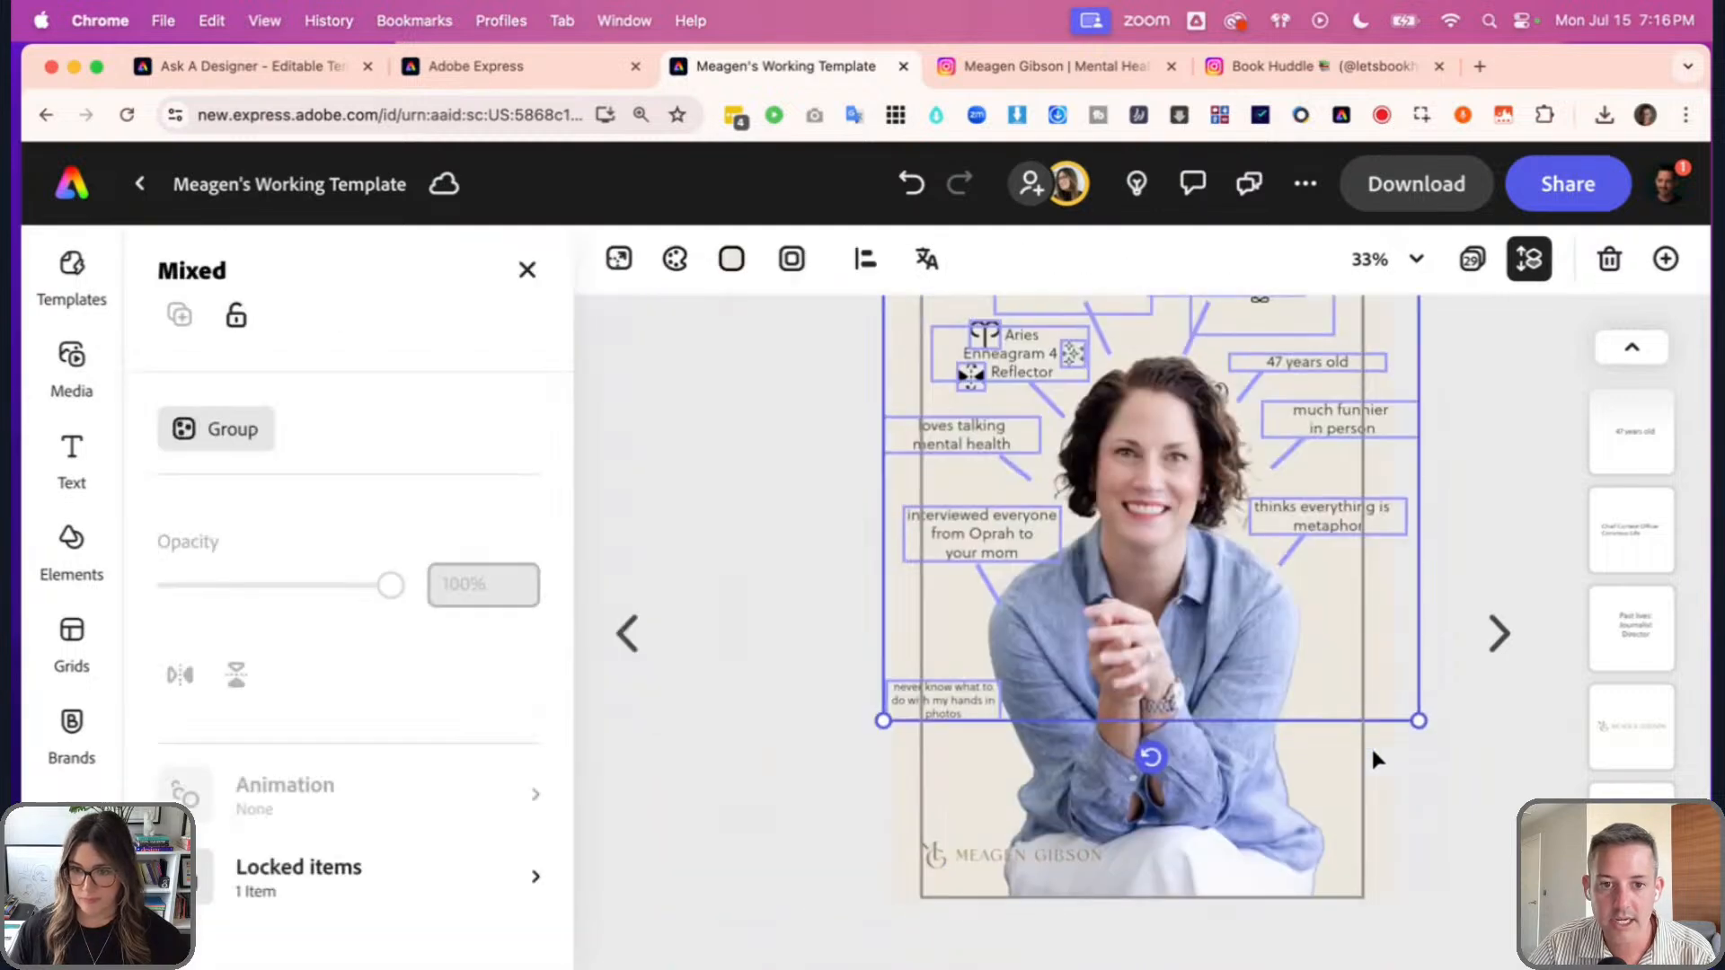
click(215, 432)
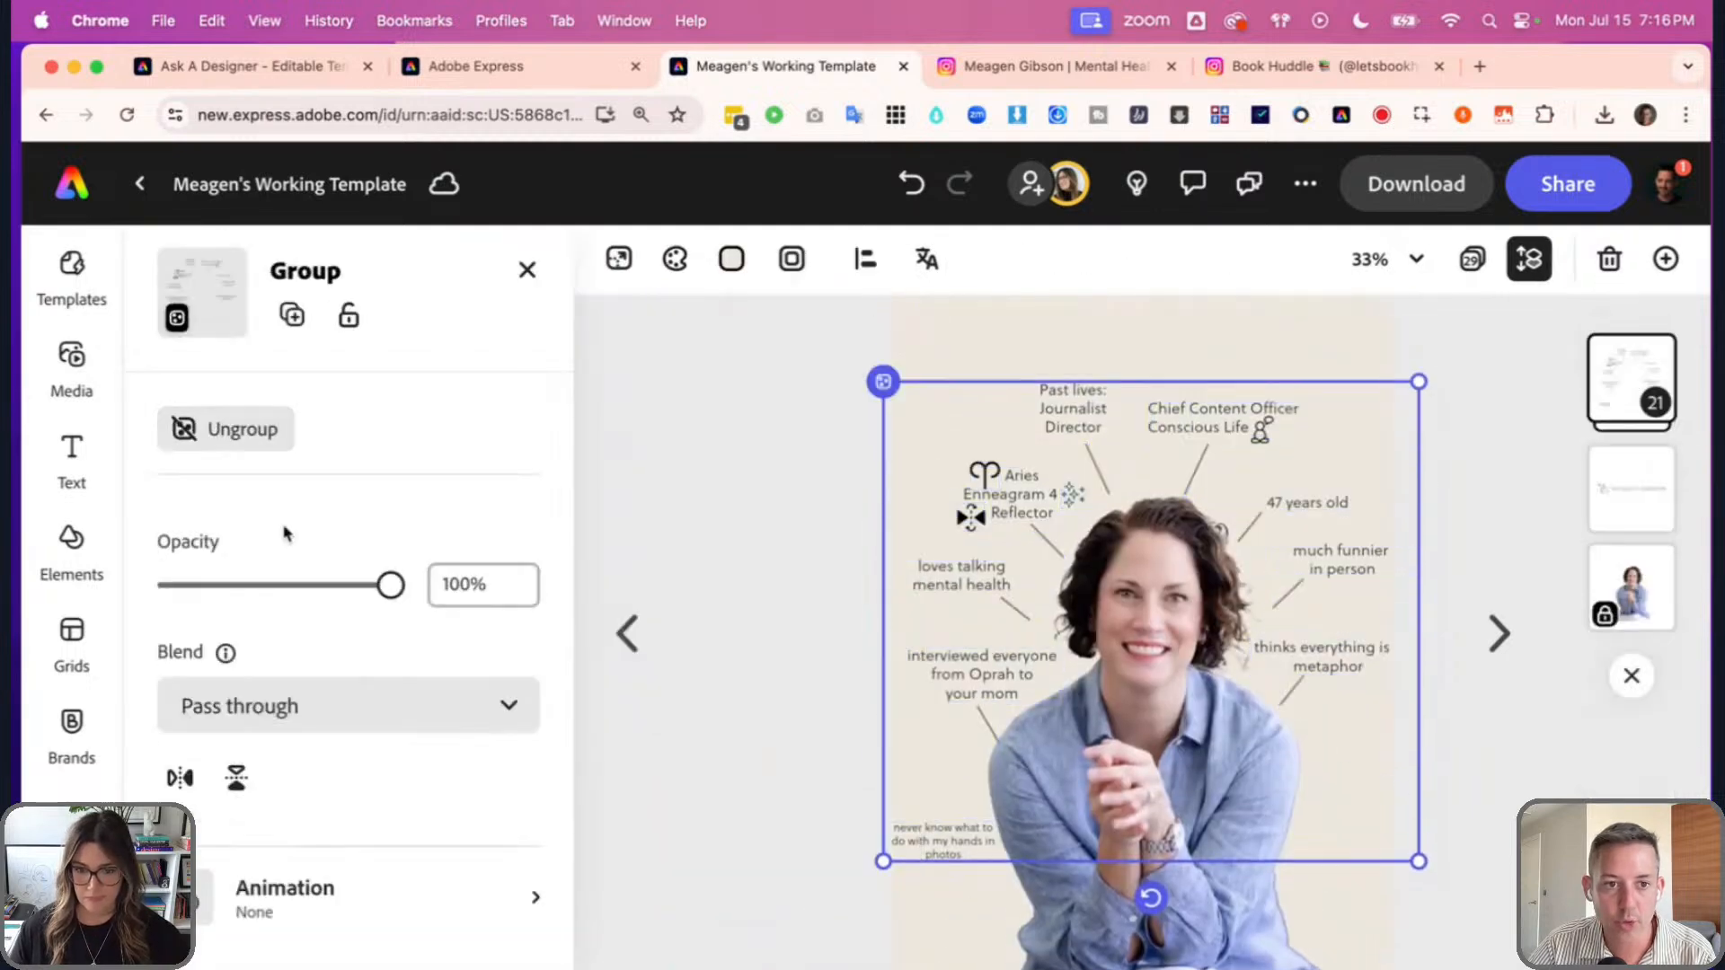
drag(391, 588, 215, 585)
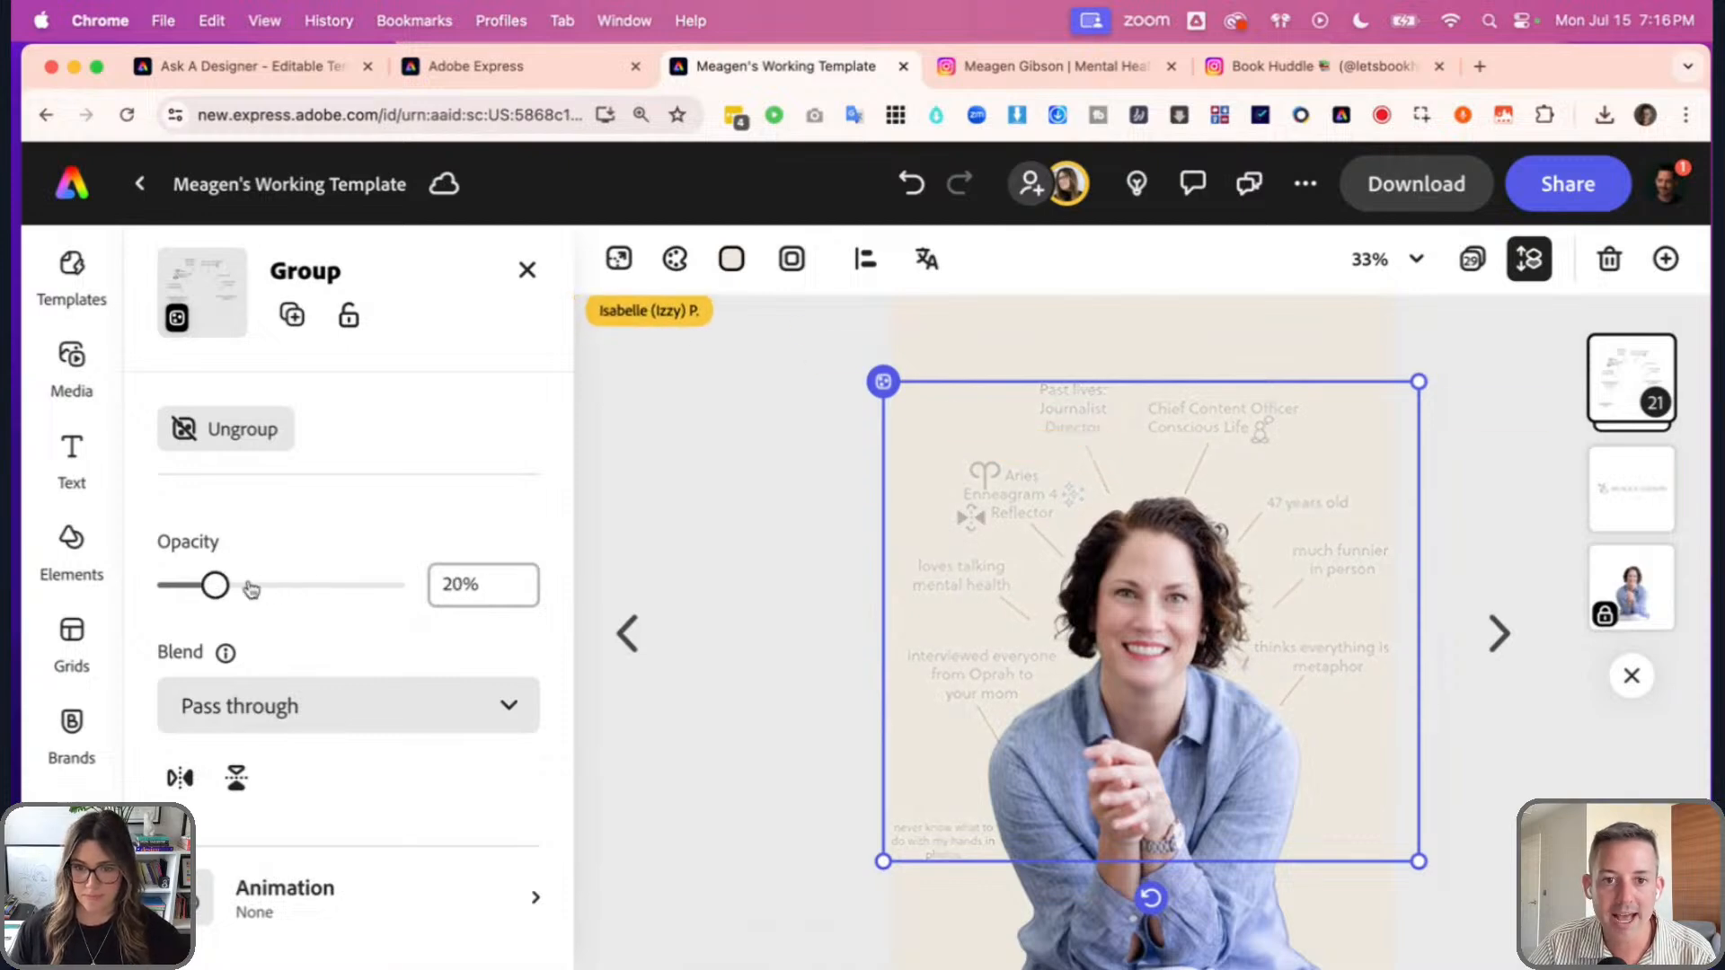
click(767, 482)
click(885, 433)
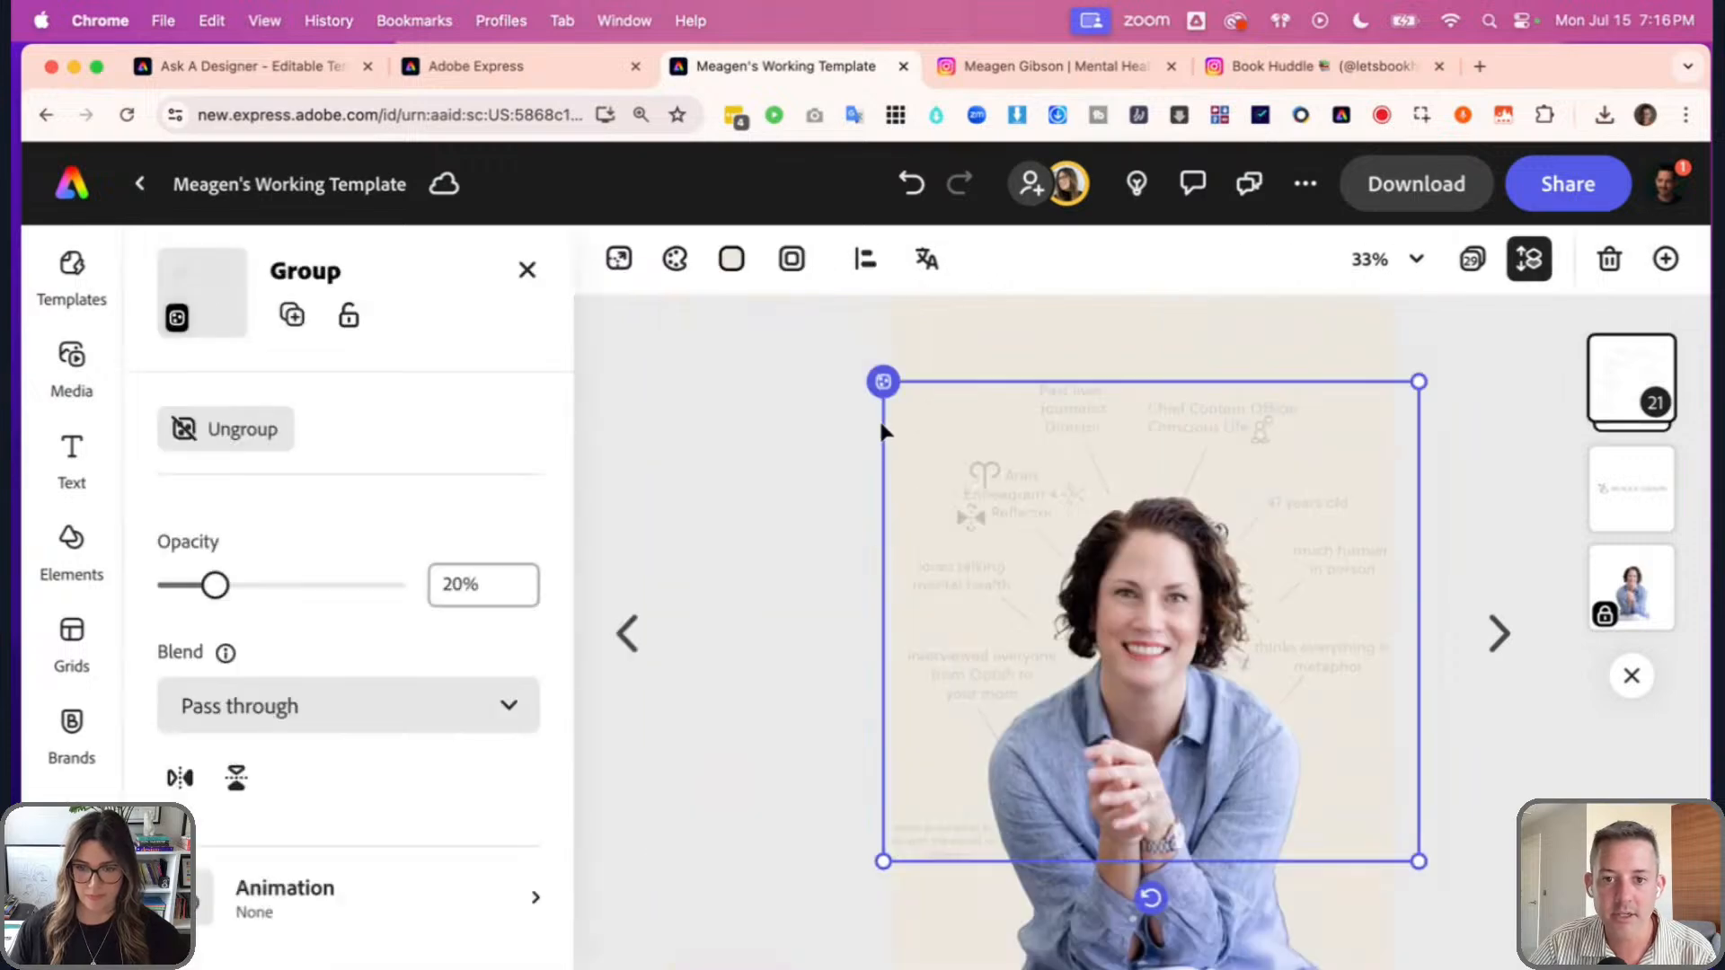
- Try ungrouping the faded labels, and undo the ungrouping
click(245, 430)
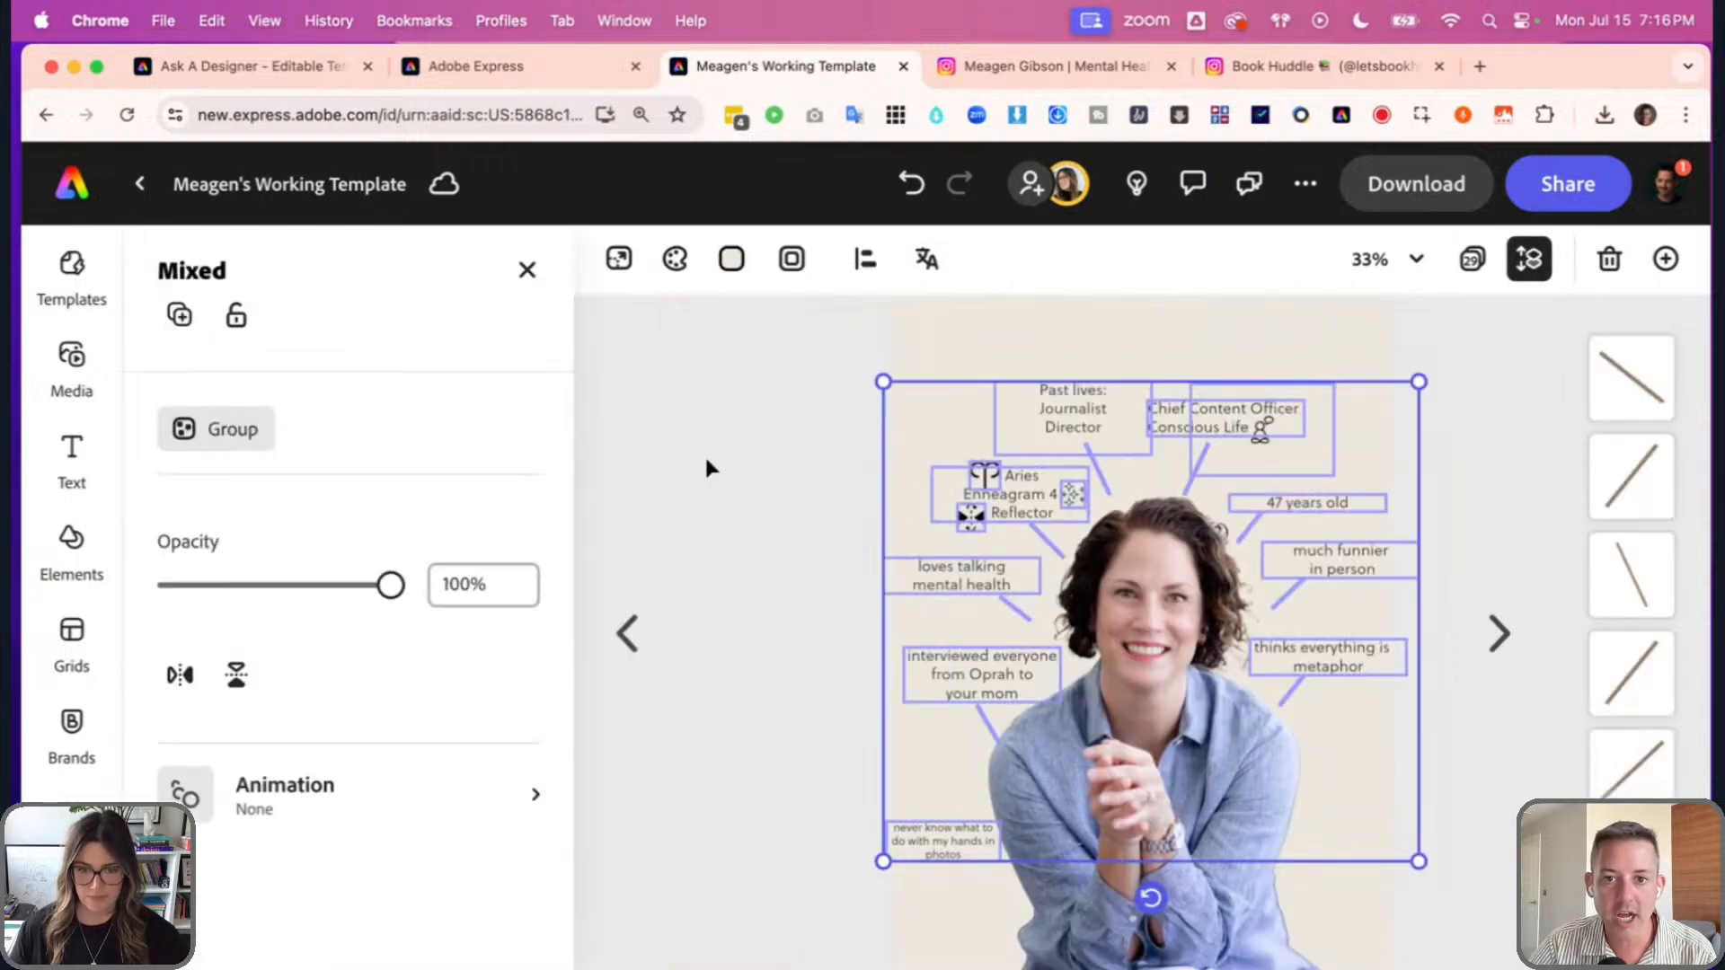
click(707, 467)
key(super+z)
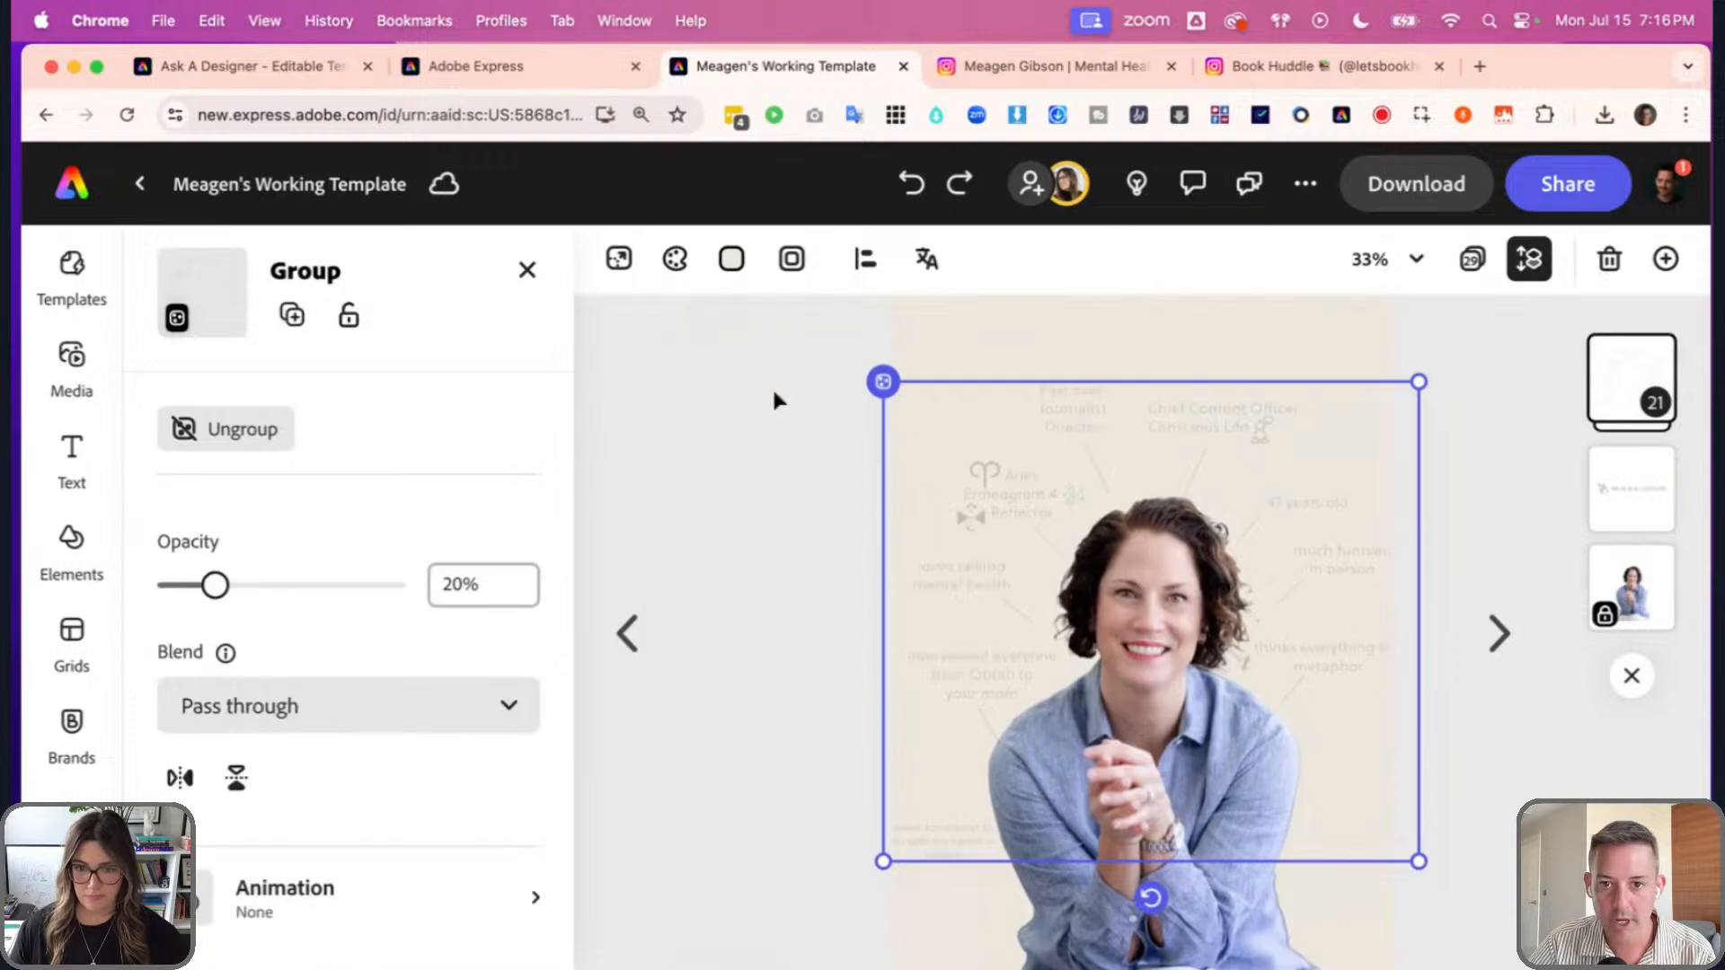
click(698, 547)
click(905, 432)
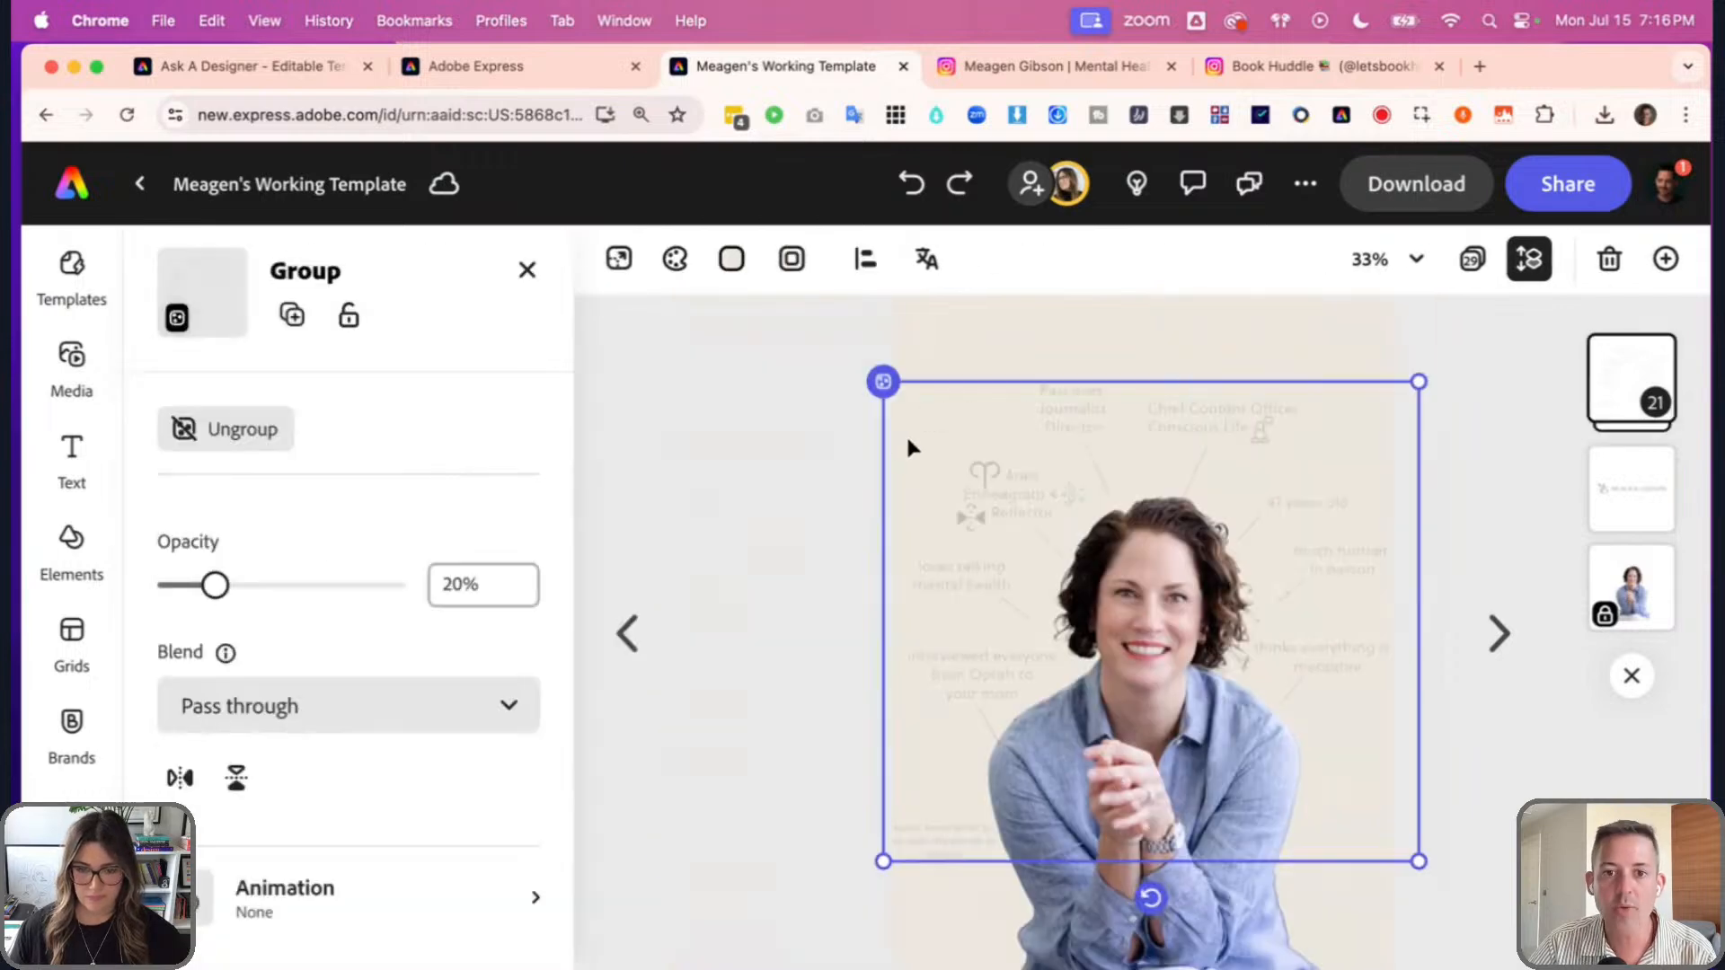
- Ungroup the labels, lines and icons around the portrait and set the separate items' opacity to 20%
click(254, 433)
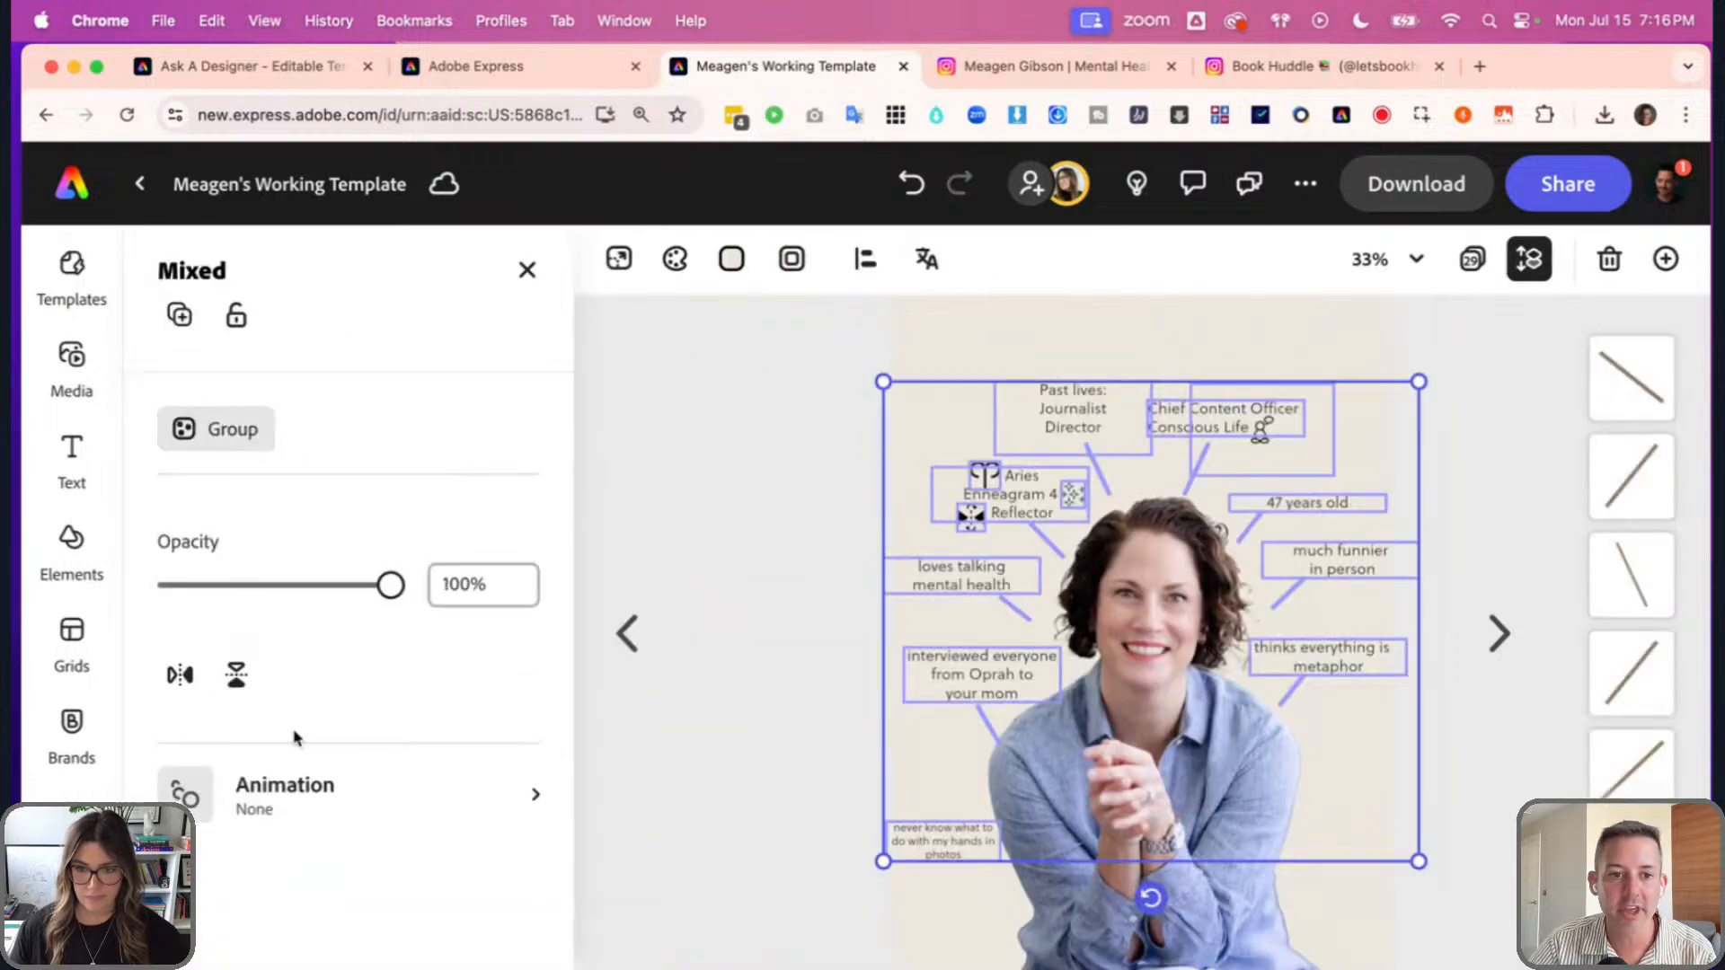
drag(388, 584, 213, 589)
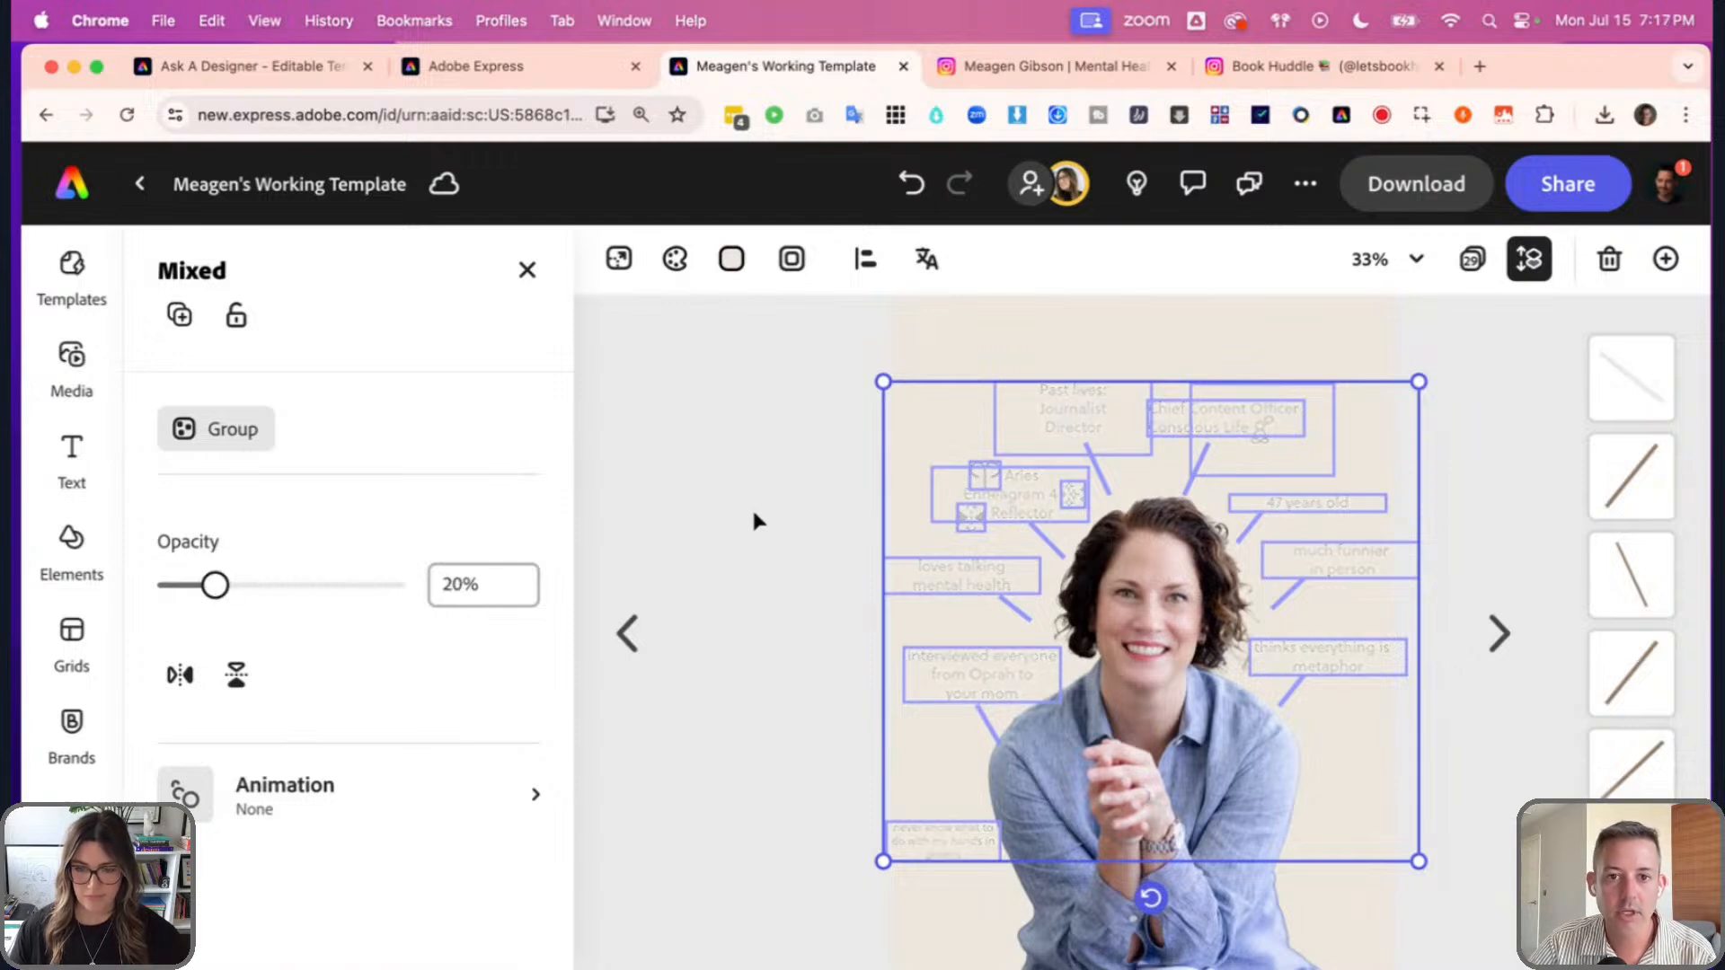
click(791, 509)
- Restore the "Past lives: Journalist Director" text and its pointer line to full opacity
click(876, 410)
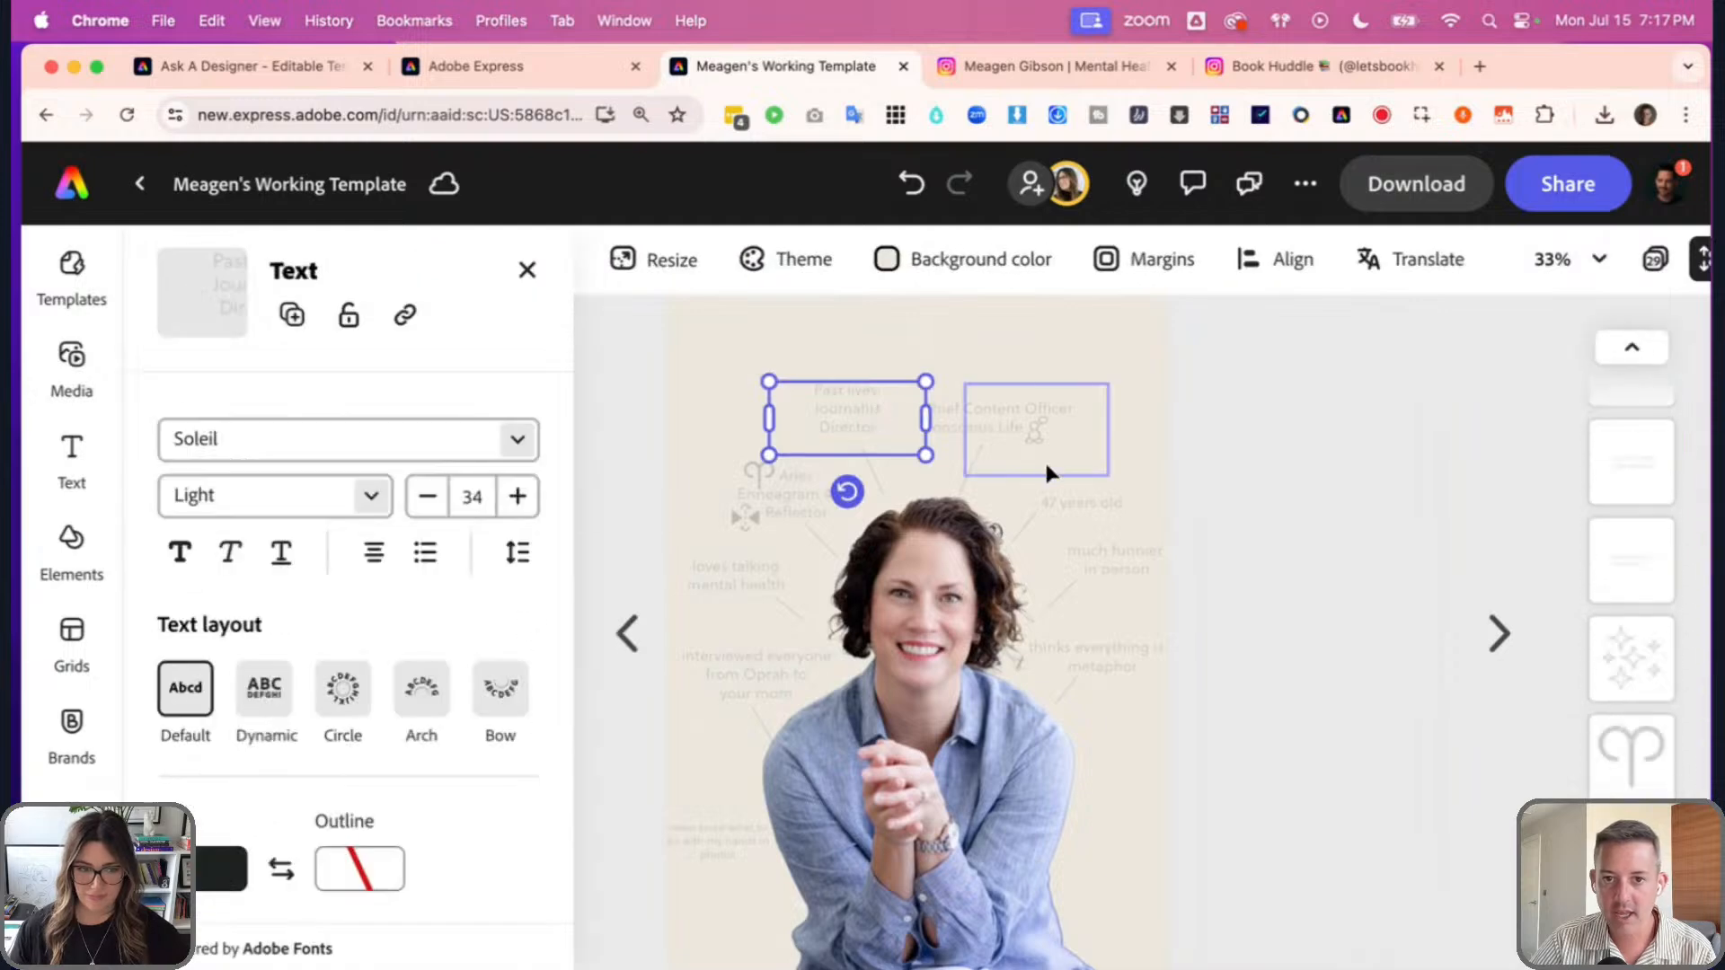
shift+click(874, 469)
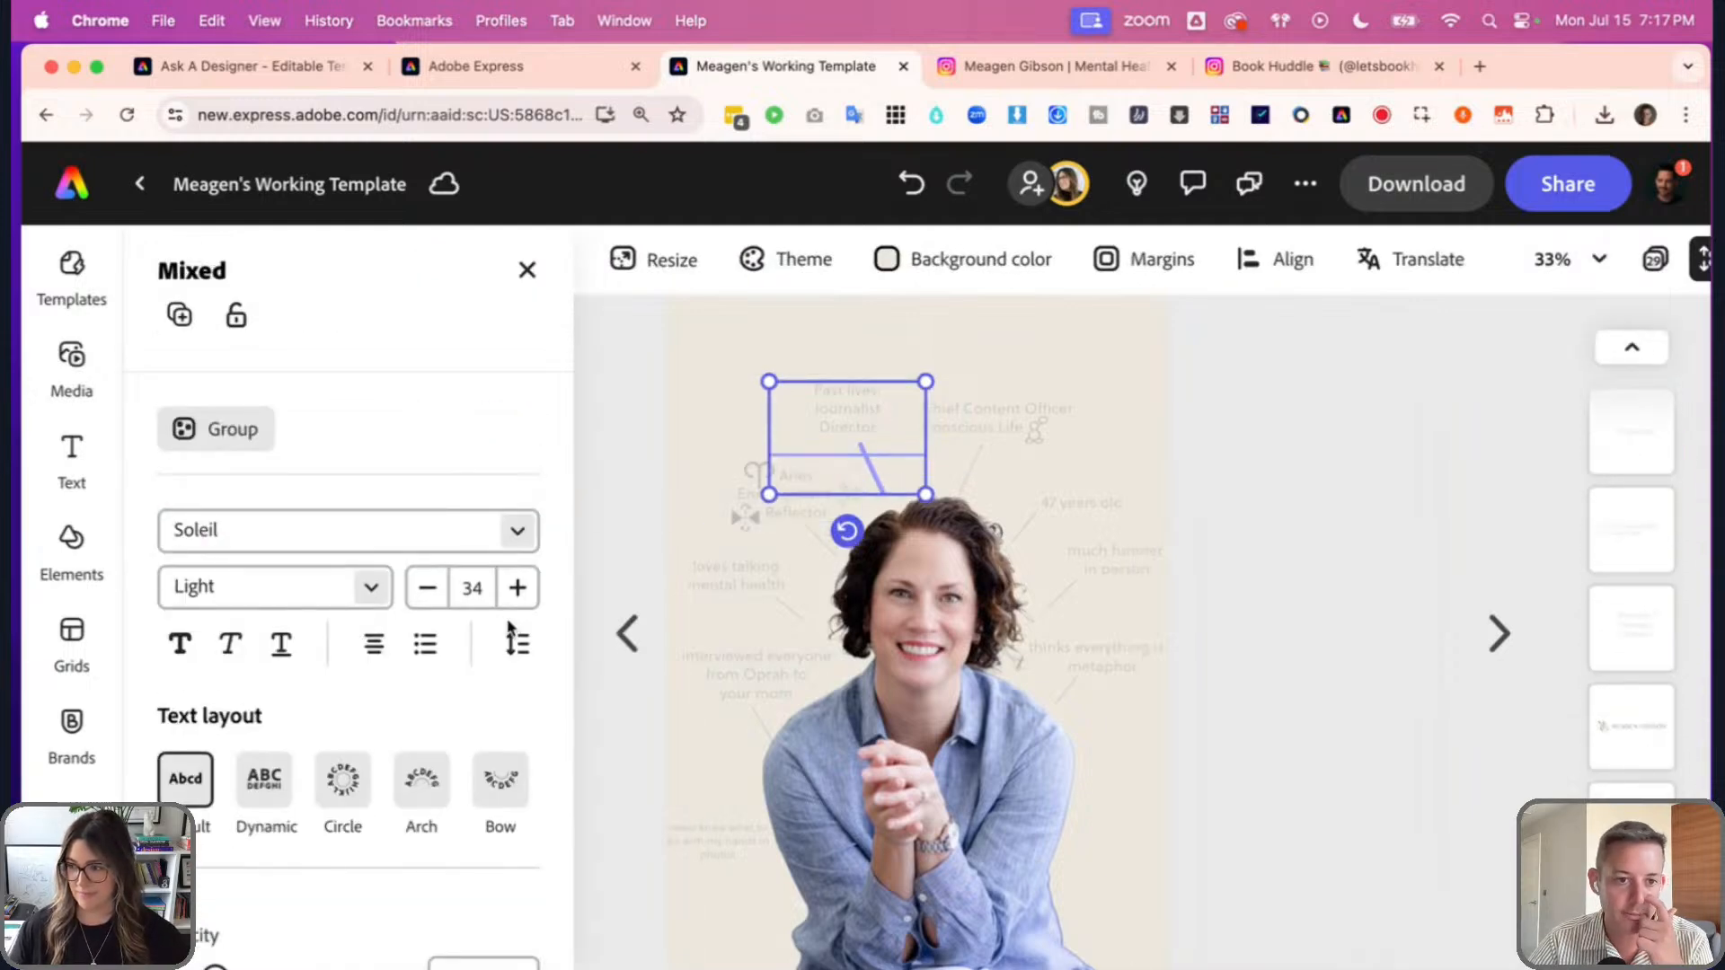
scroll(544, 585, down, 4)
drag(204, 770, 389, 770)
click(619, 388)
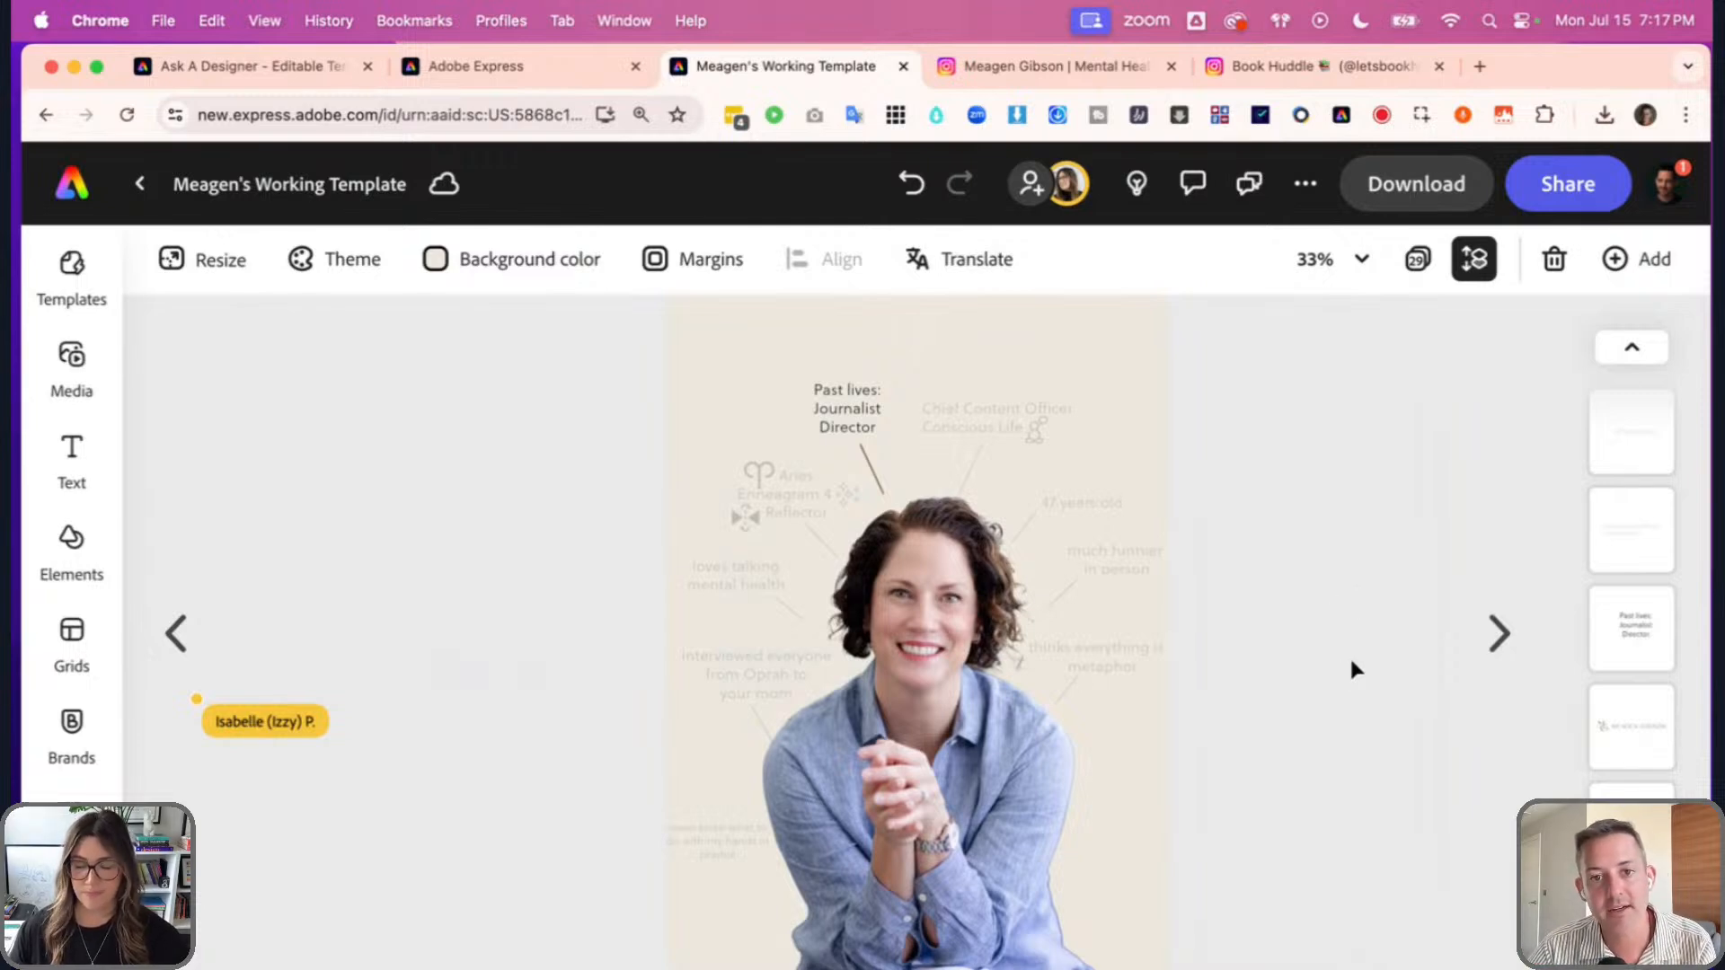
- Duplicate the page on which only the "Past lives" label stands out
scroll(1144, 536, down, 2)
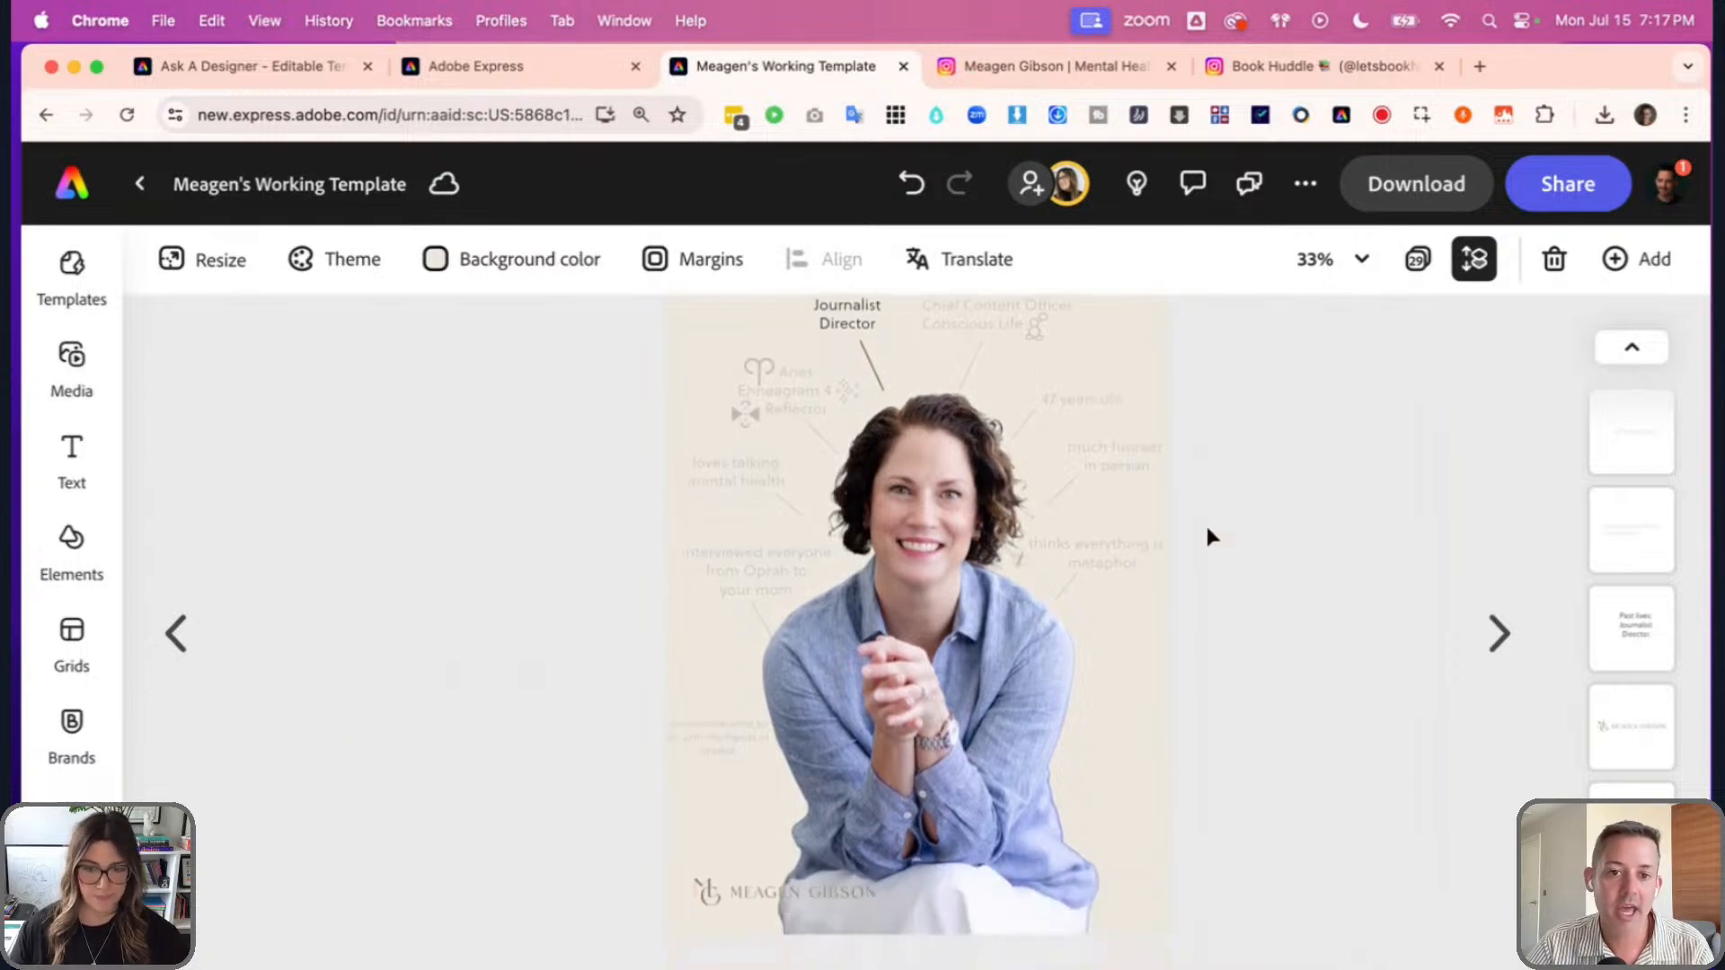
scroll(1204, 535, up, 2)
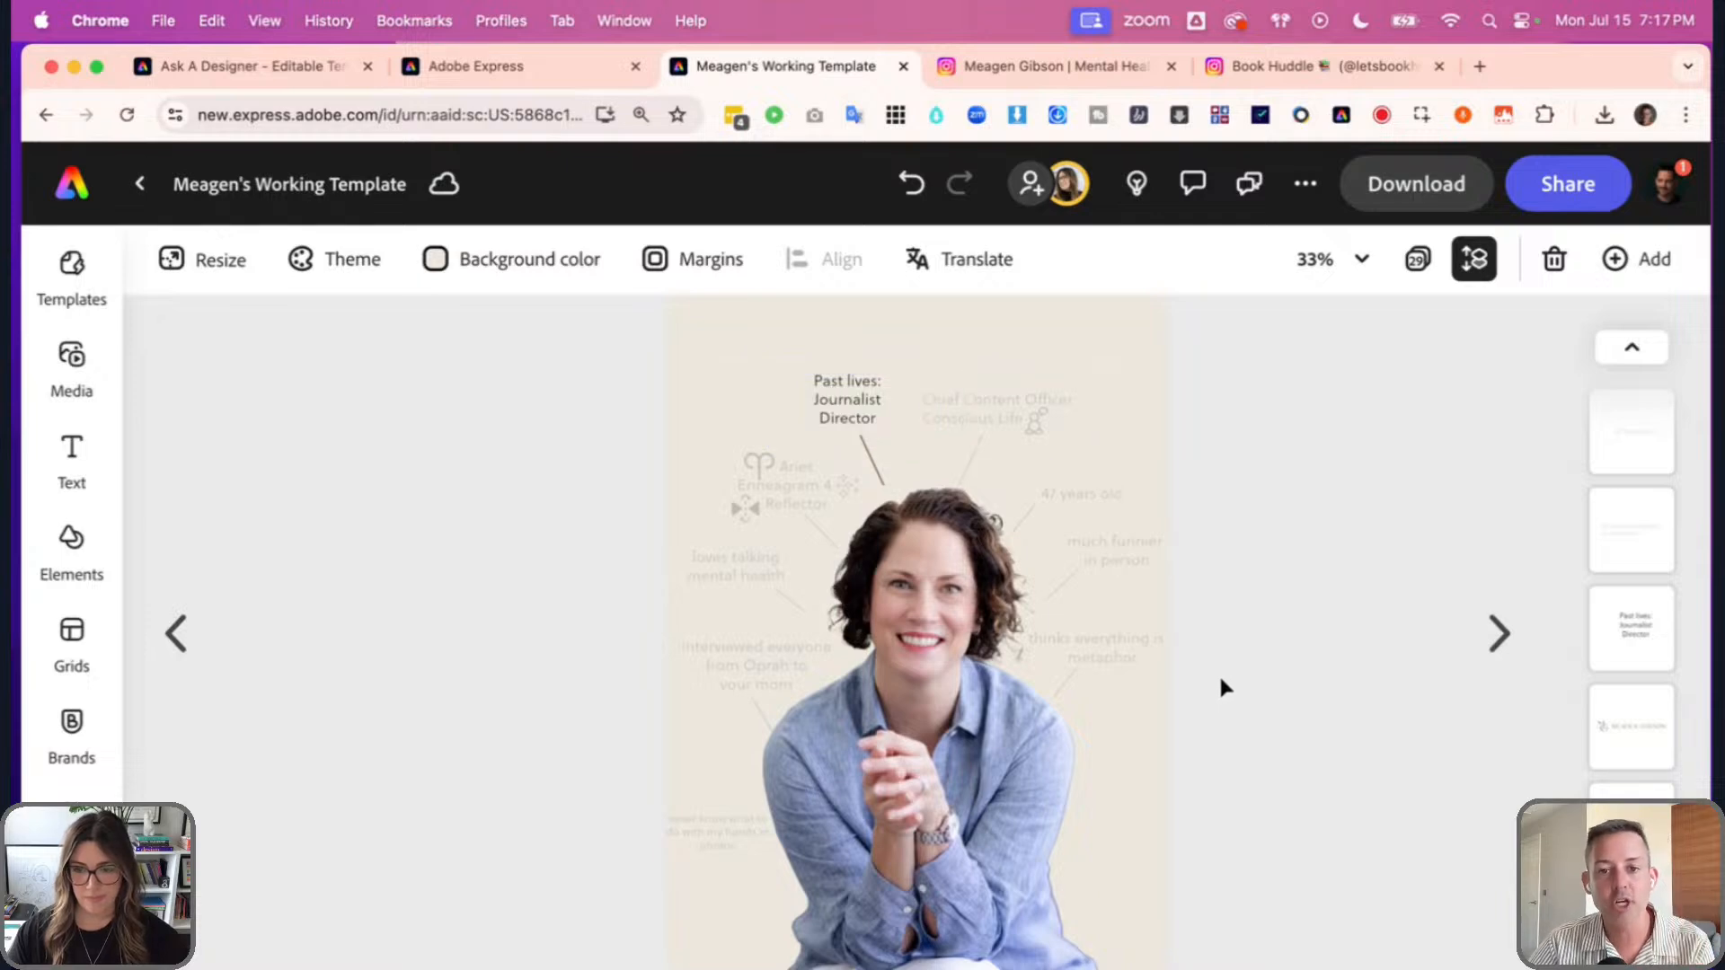
click(1626, 261)
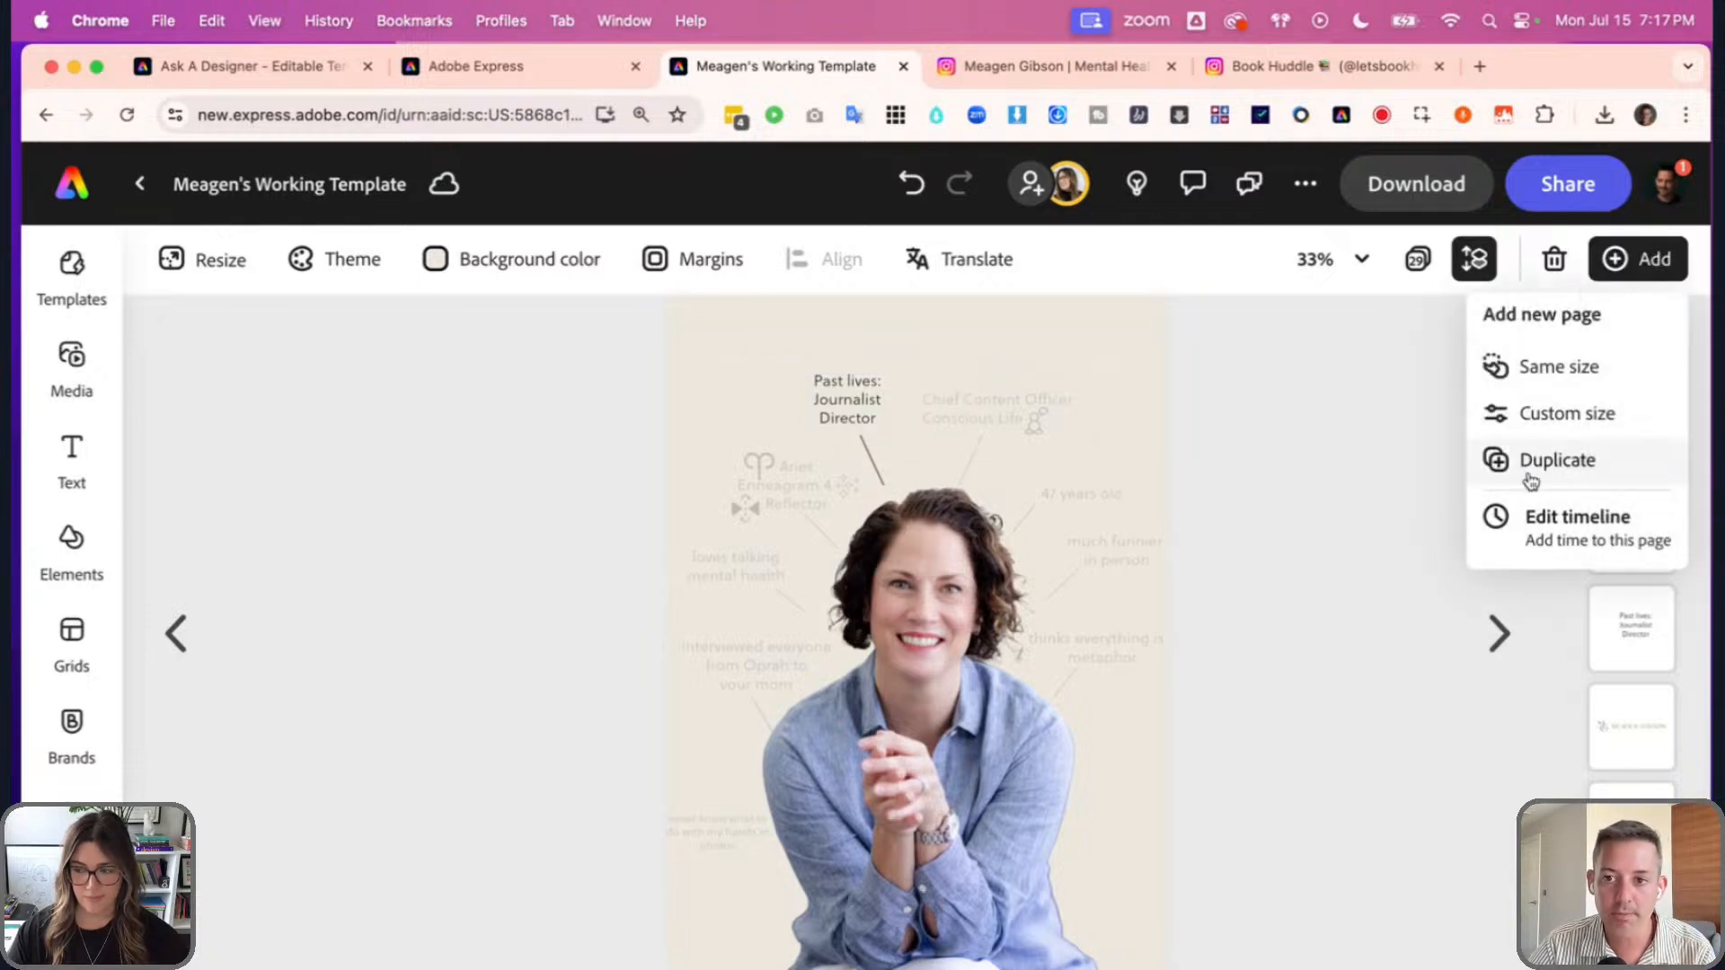
click(1535, 467)
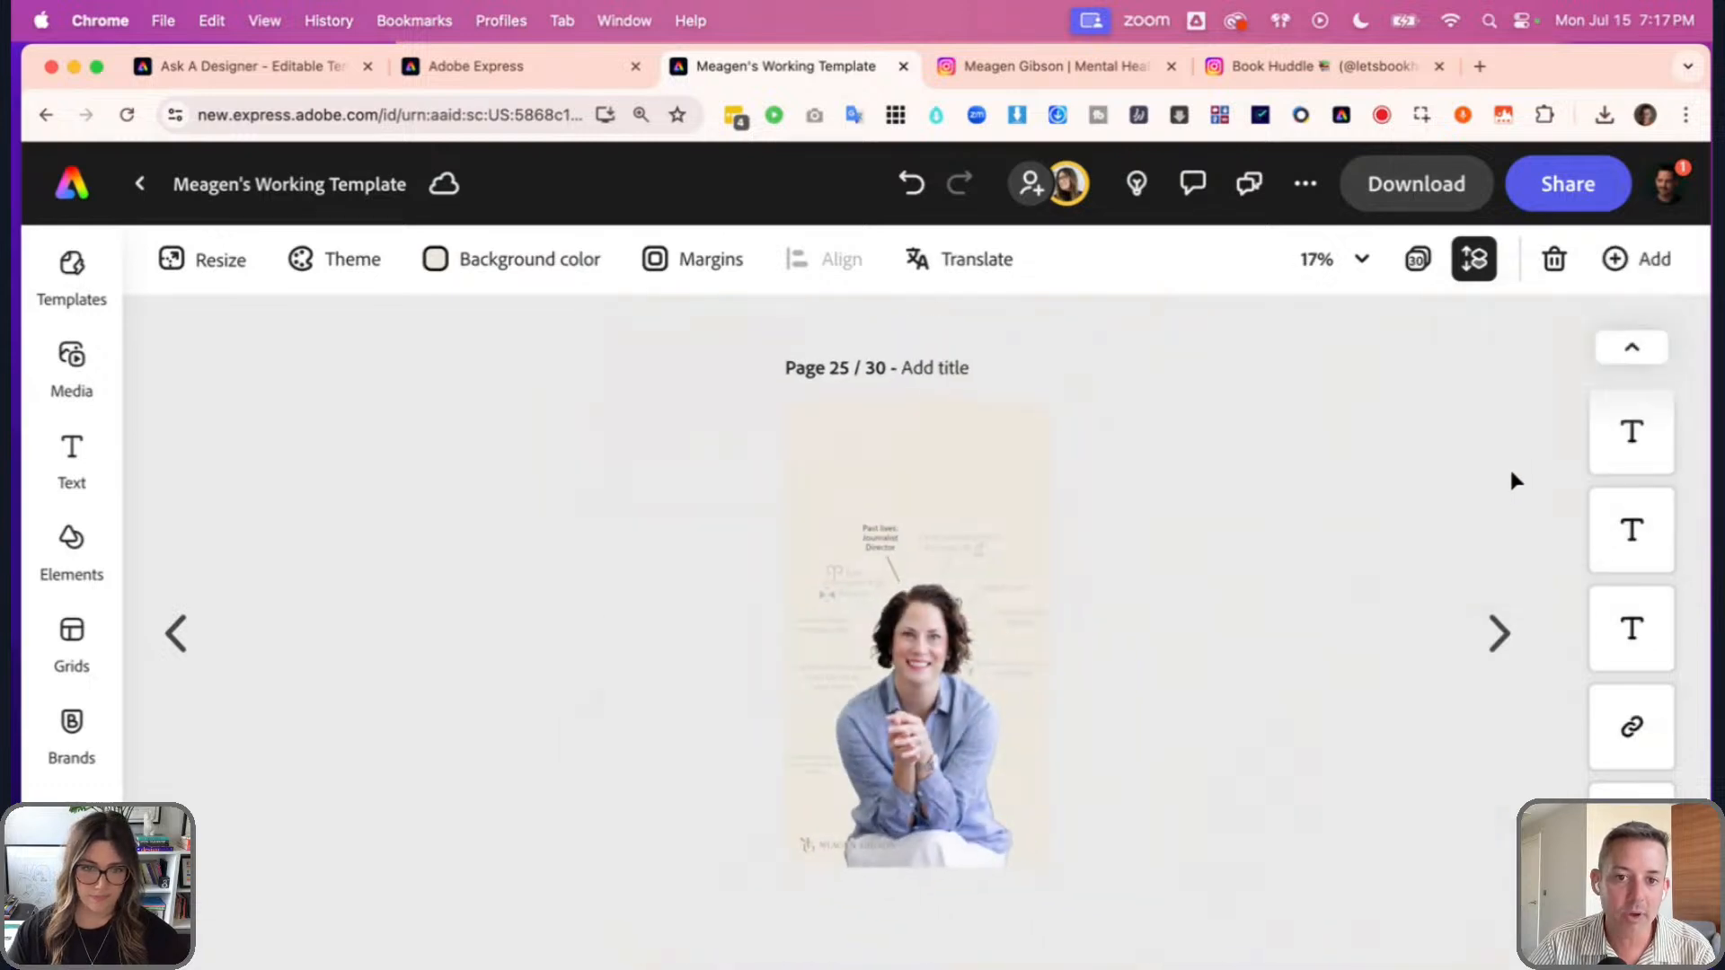
- On the duplicated page, fade the "Past lives: Journalist Director" text and its line to 20% opacity
scroll(1167, 431, up, 4)
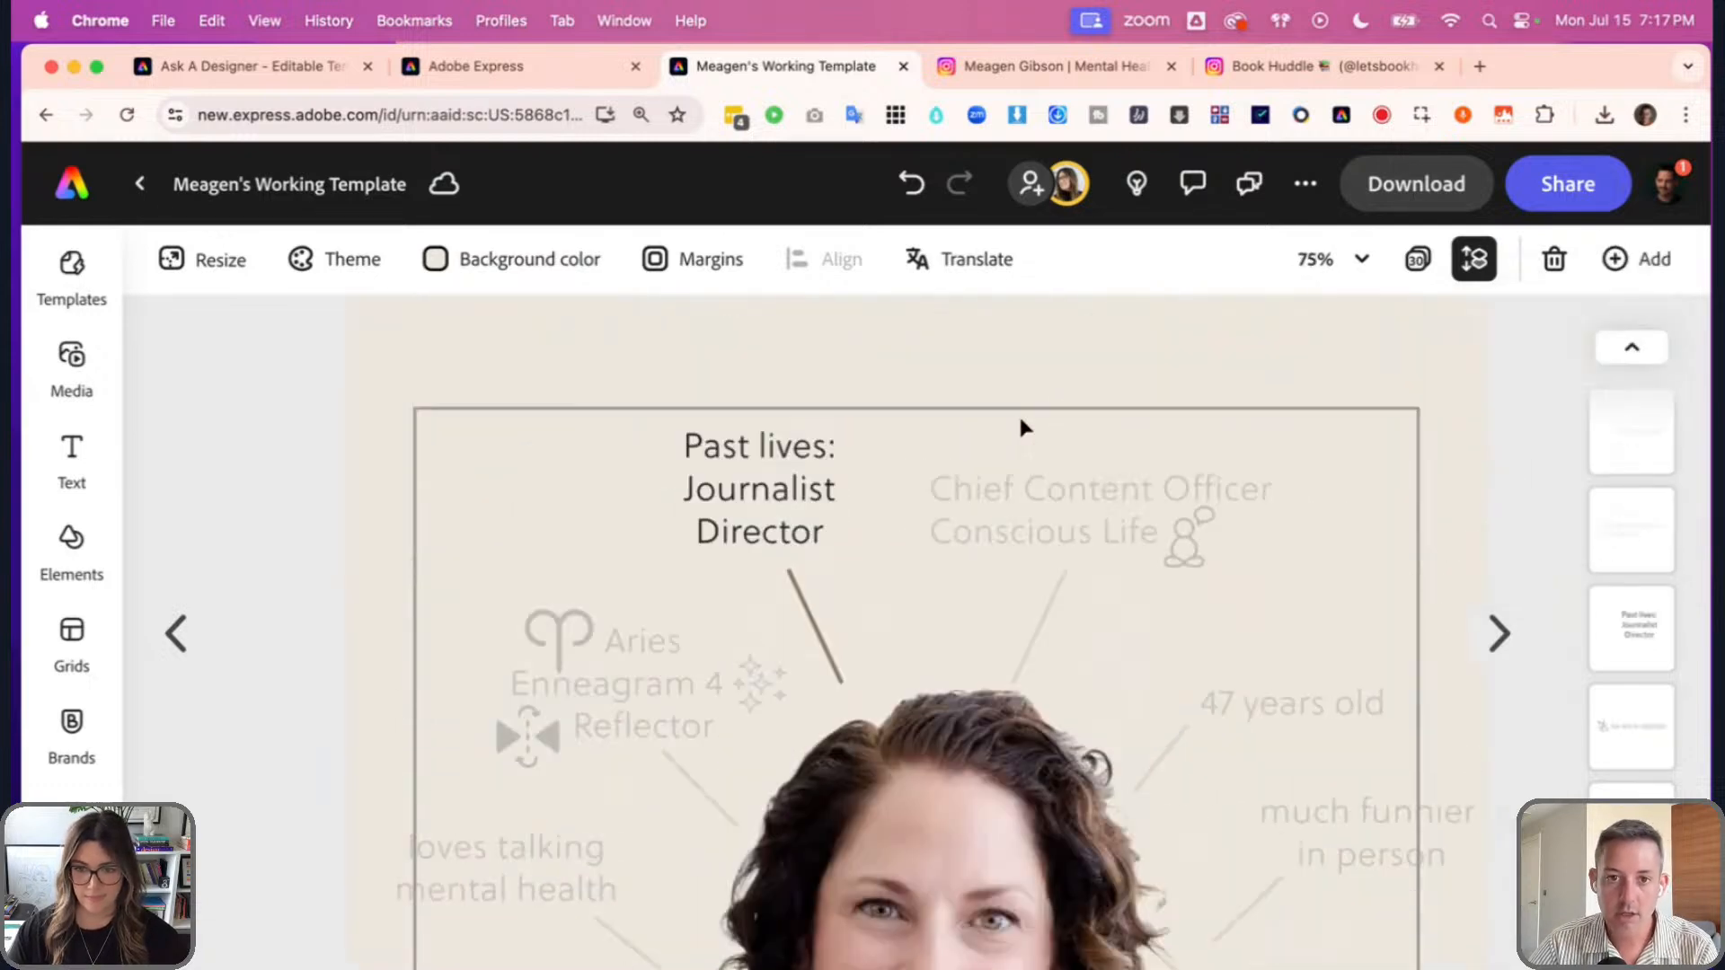
click(808, 579)
shift+click(816, 713)
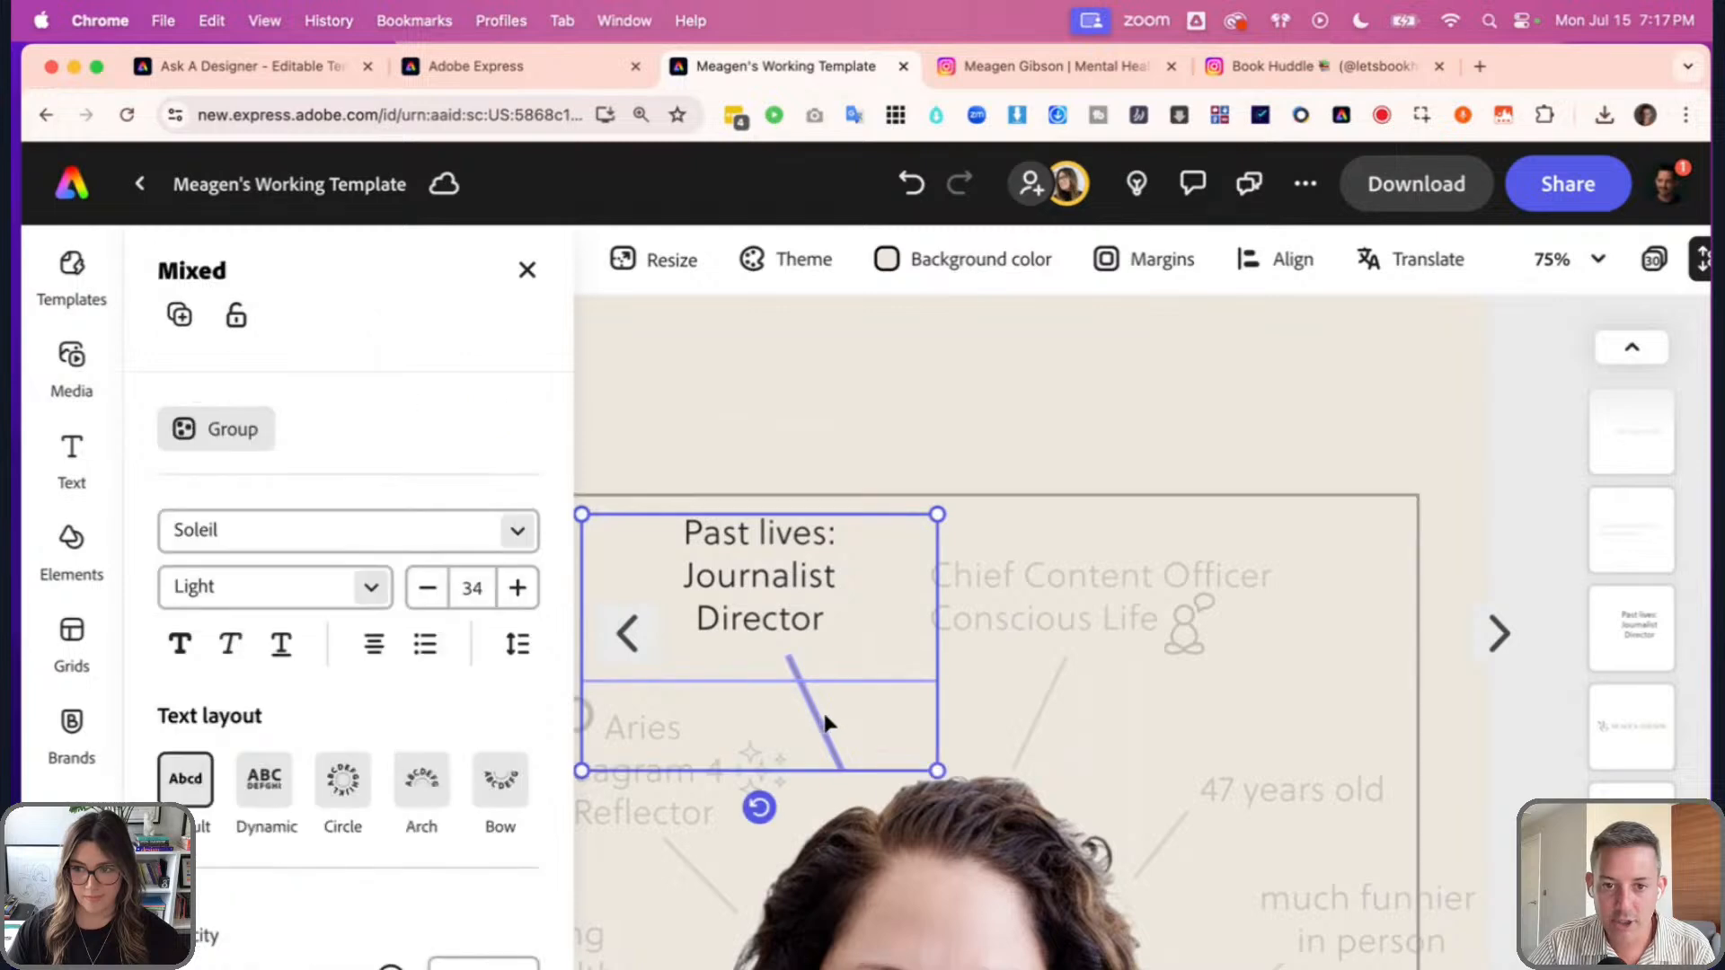
scroll(320, 761, down, 3)
drag(391, 732, 215, 731)
click(880, 566)
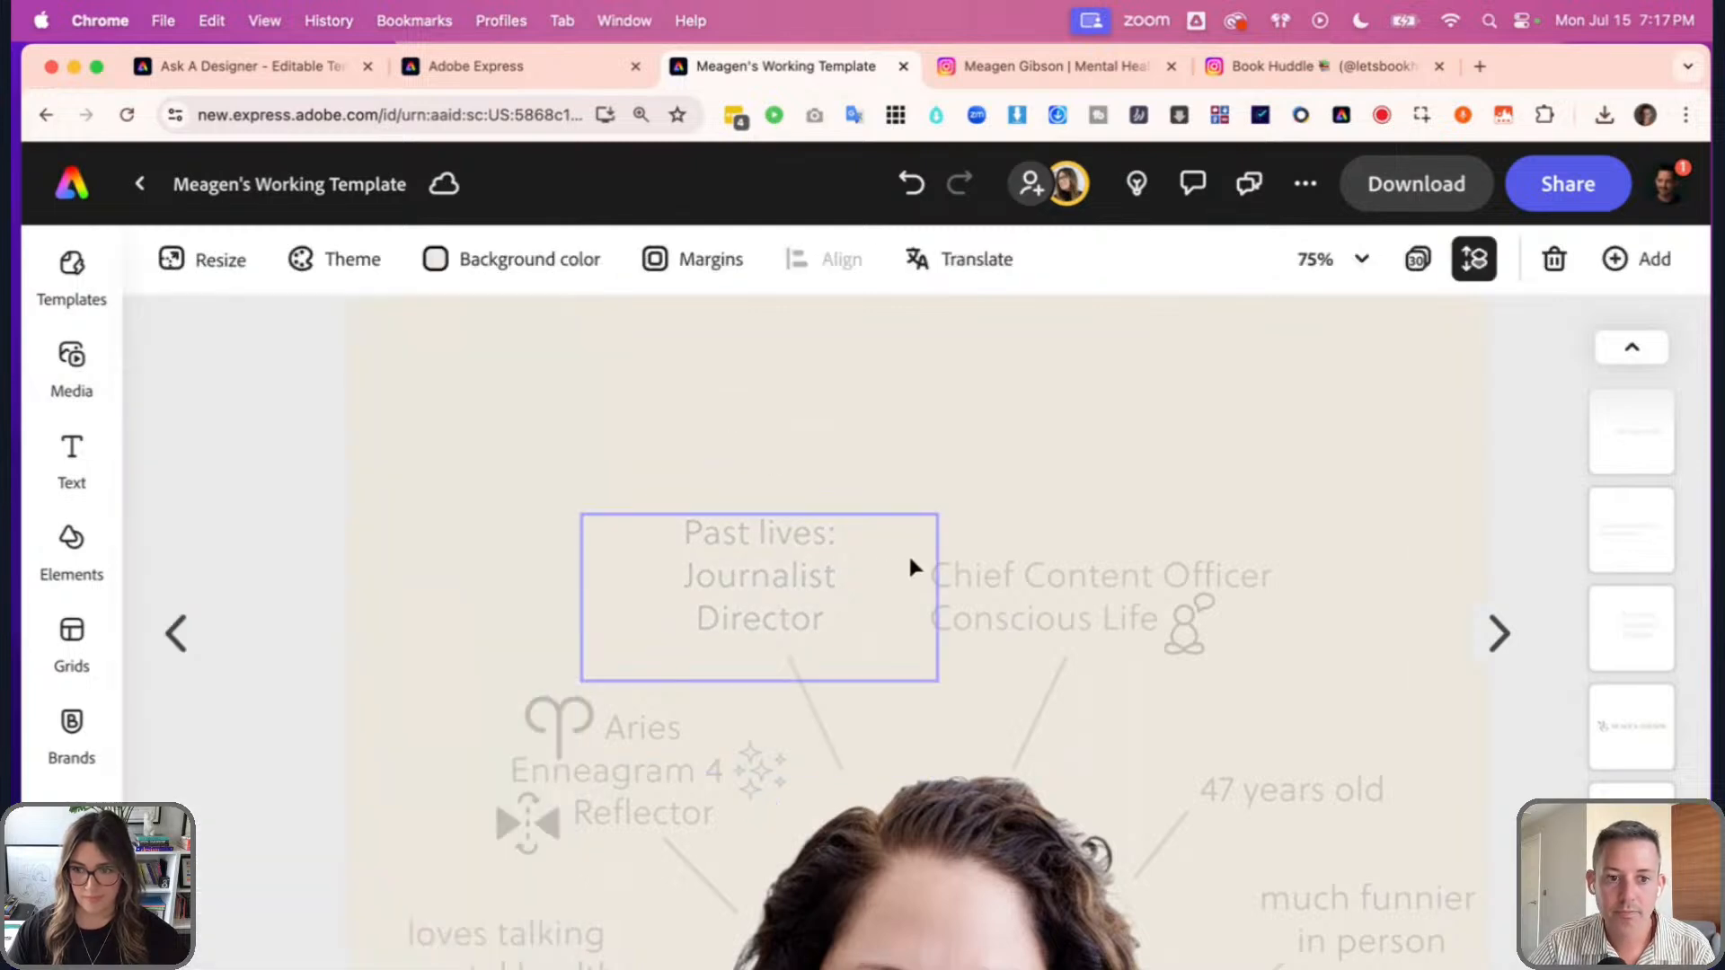
- Set the "Chief Content Officer Conscious Life" text, its meditation icon and its pointer line to full opacity
click(1162, 600)
shift+click(1228, 600)
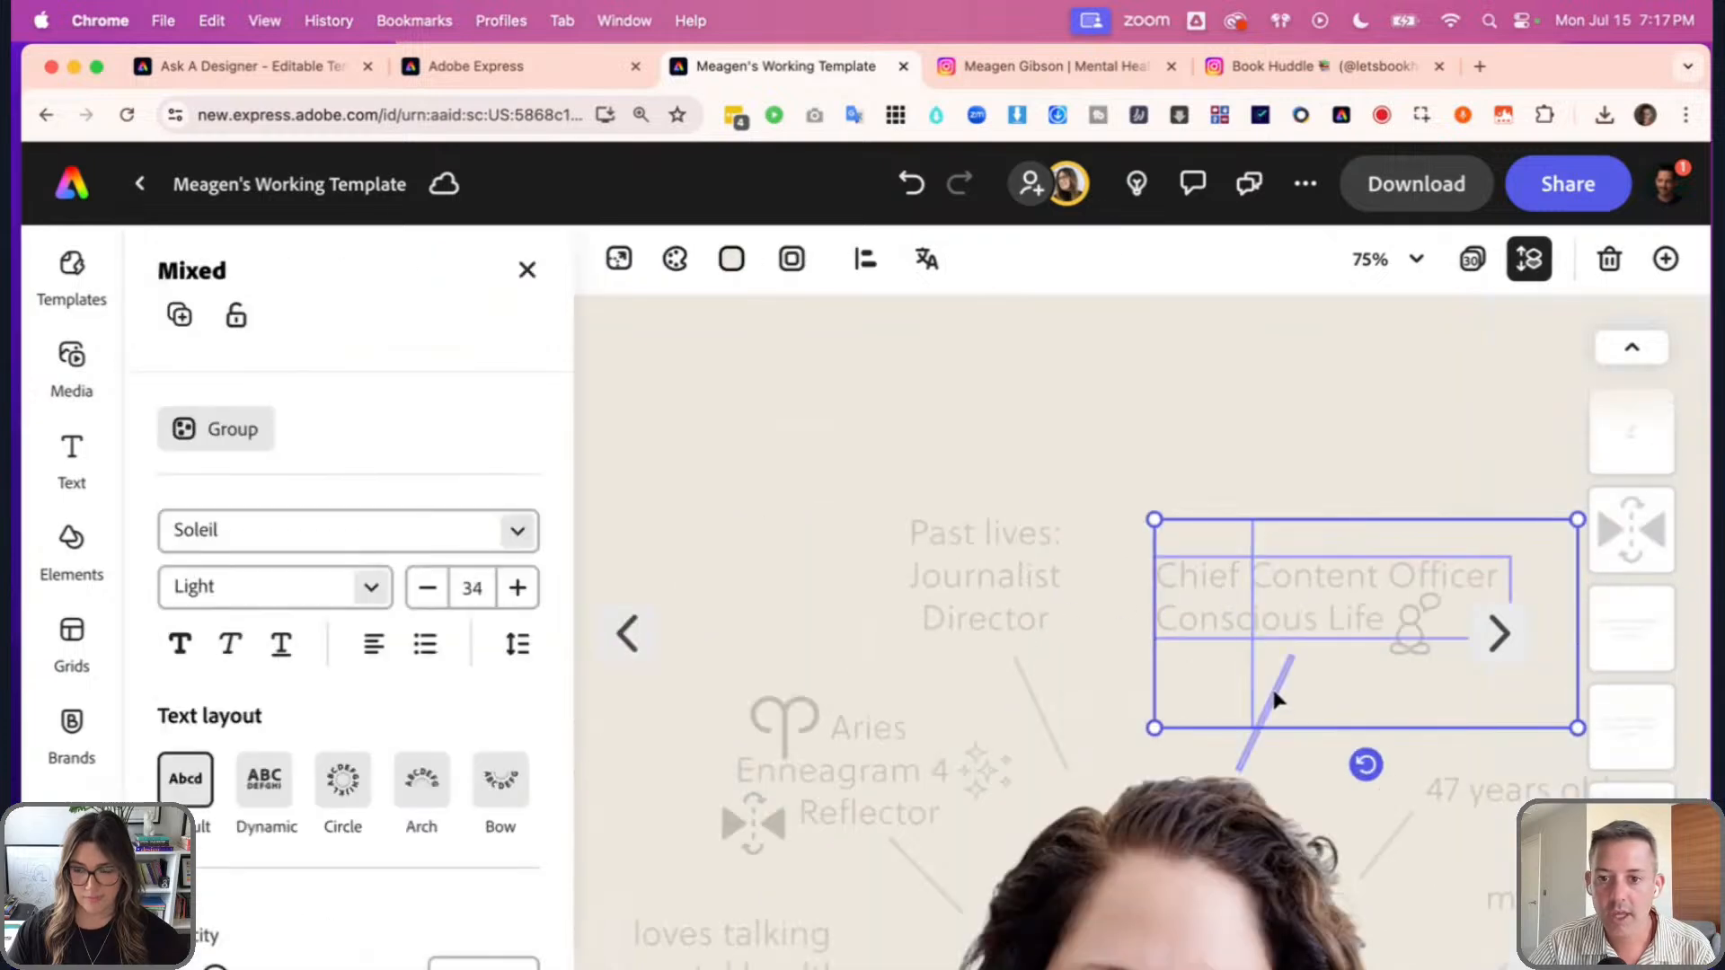
shift+click(1255, 739)
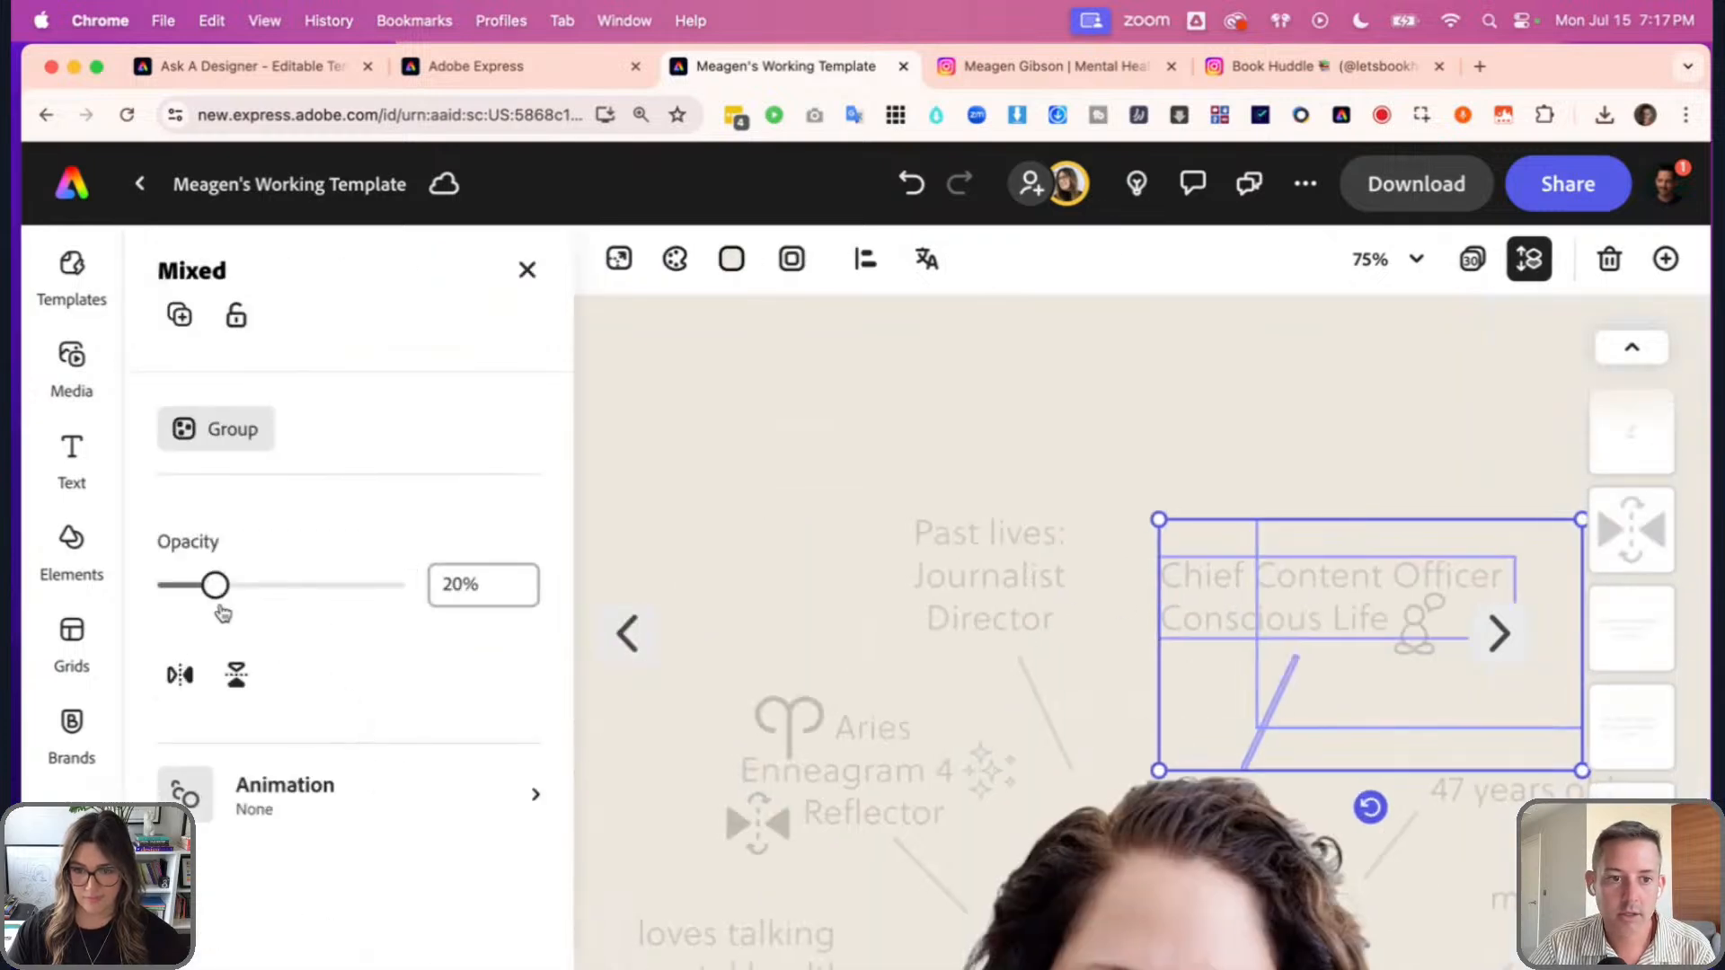
drag(222, 614, 399, 611)
click(1166, 389)
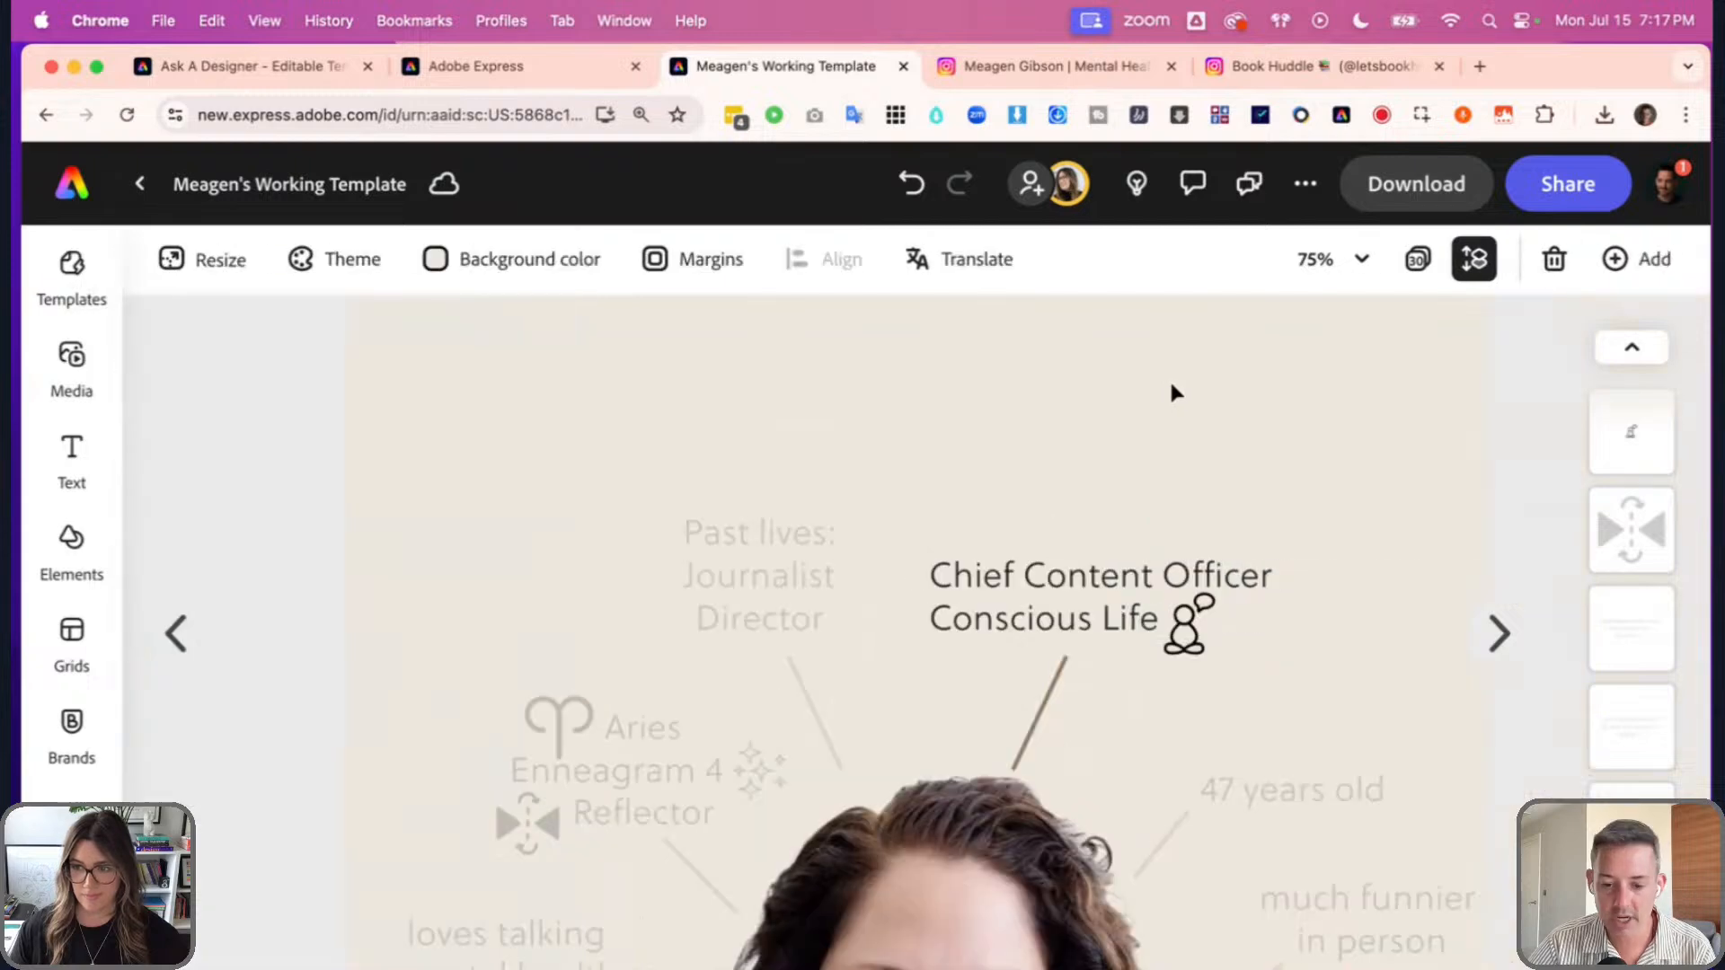
- Compare the highlighted labels on pages 24 and 25 by flipping between the two pages
key(super+minus)
key(super+minus)
scroll(918, 512, down, 2)
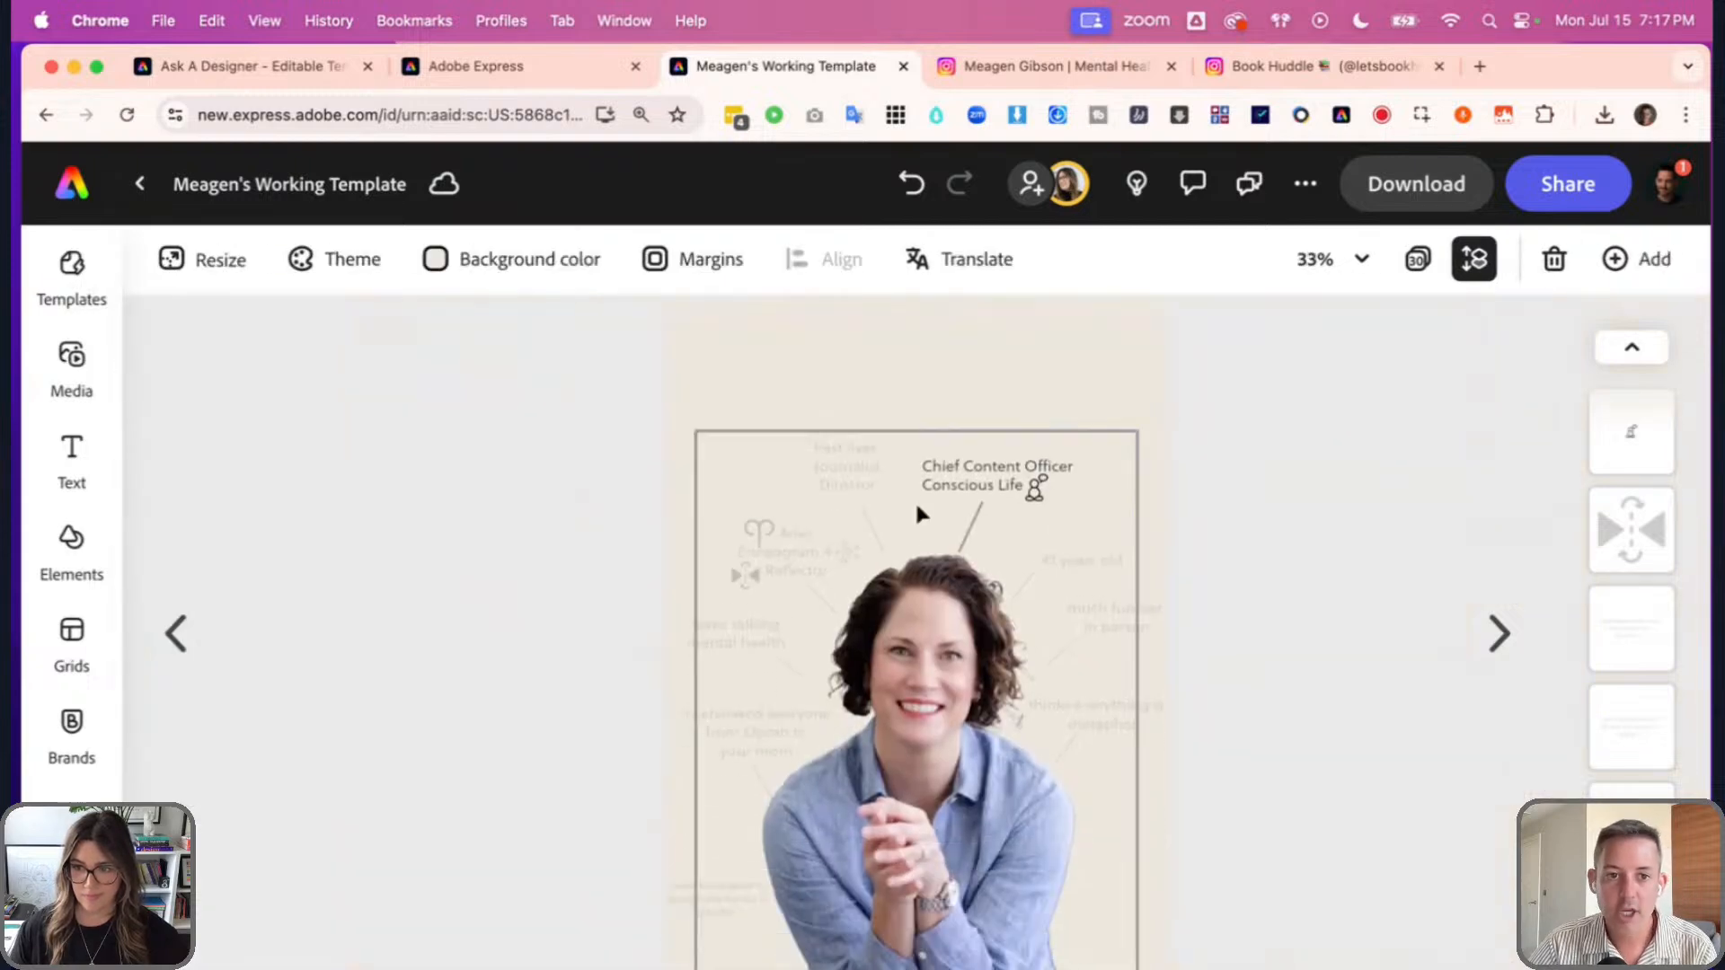
click(178, 641)
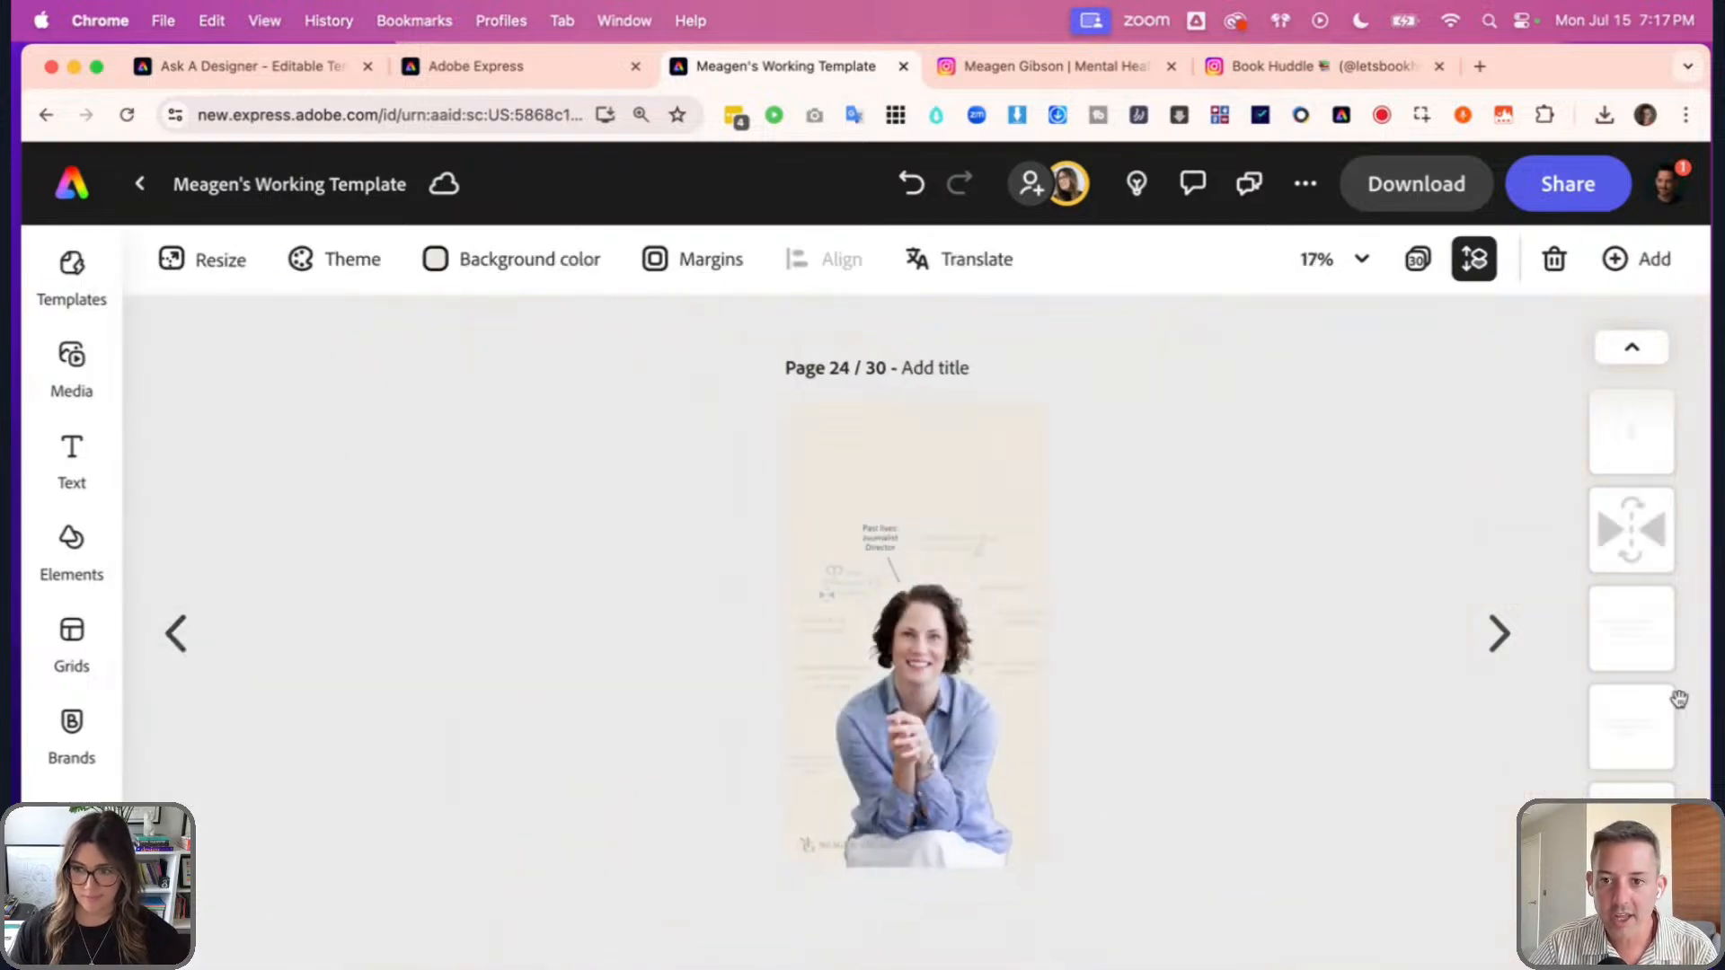
click(1511, 655)
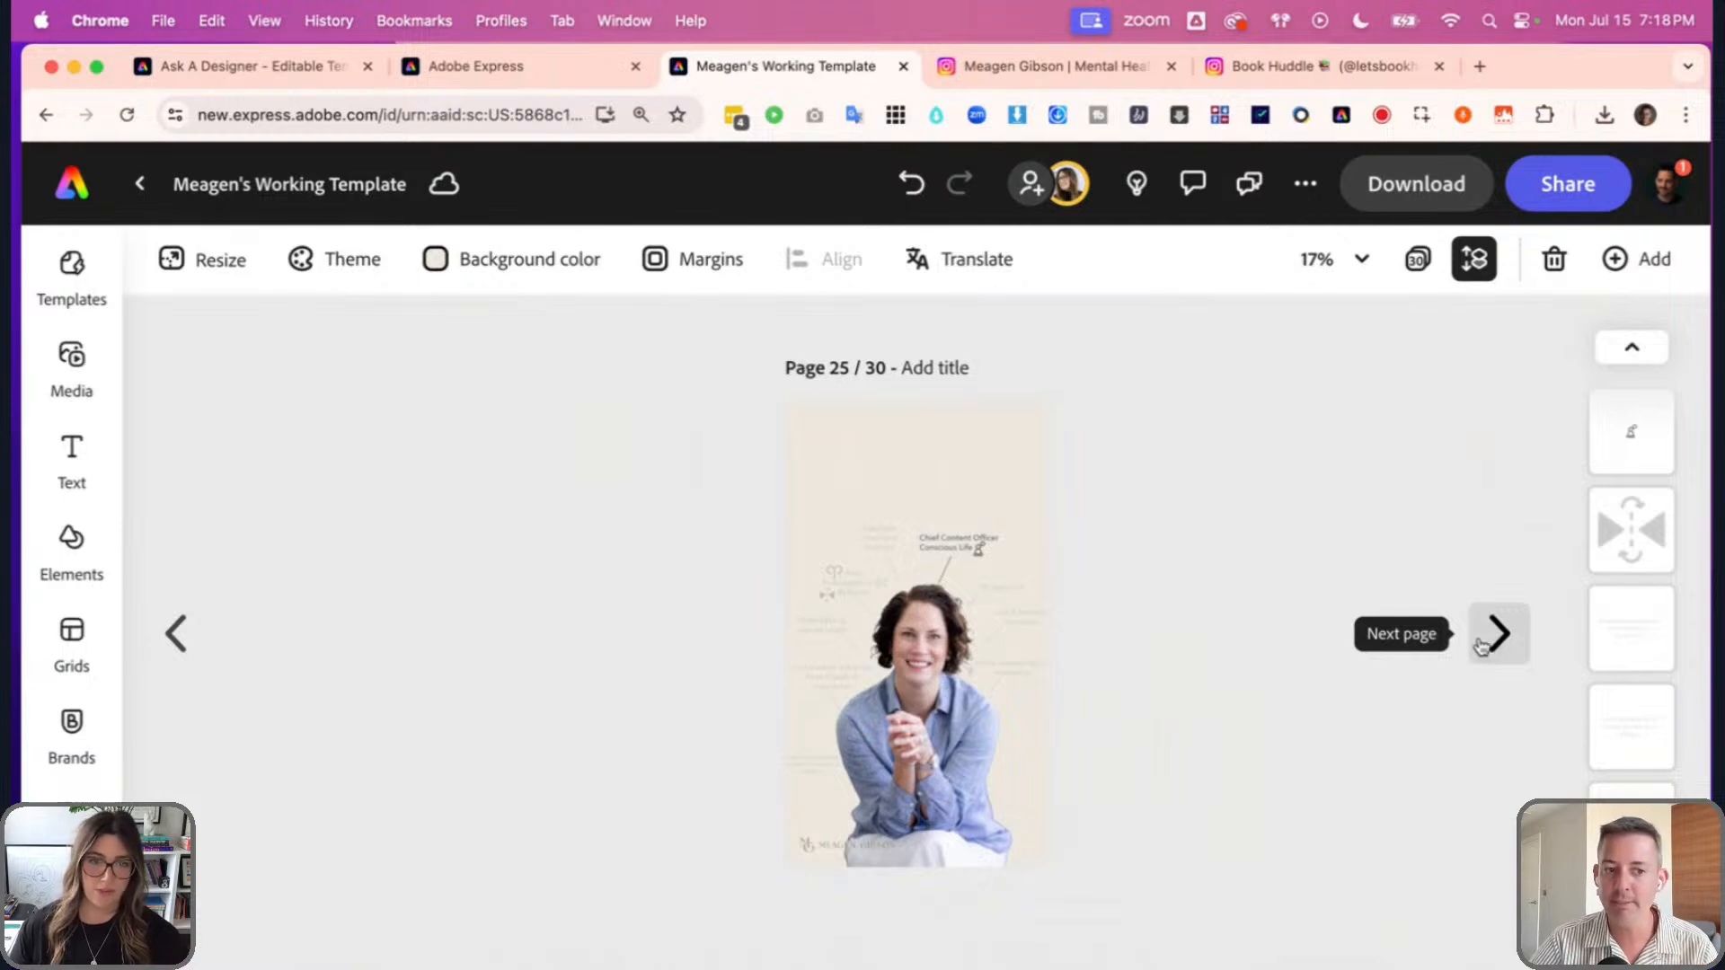
- Return to page 24 with the highlighted "Past lives" label and duplicate it
click(180, 635)
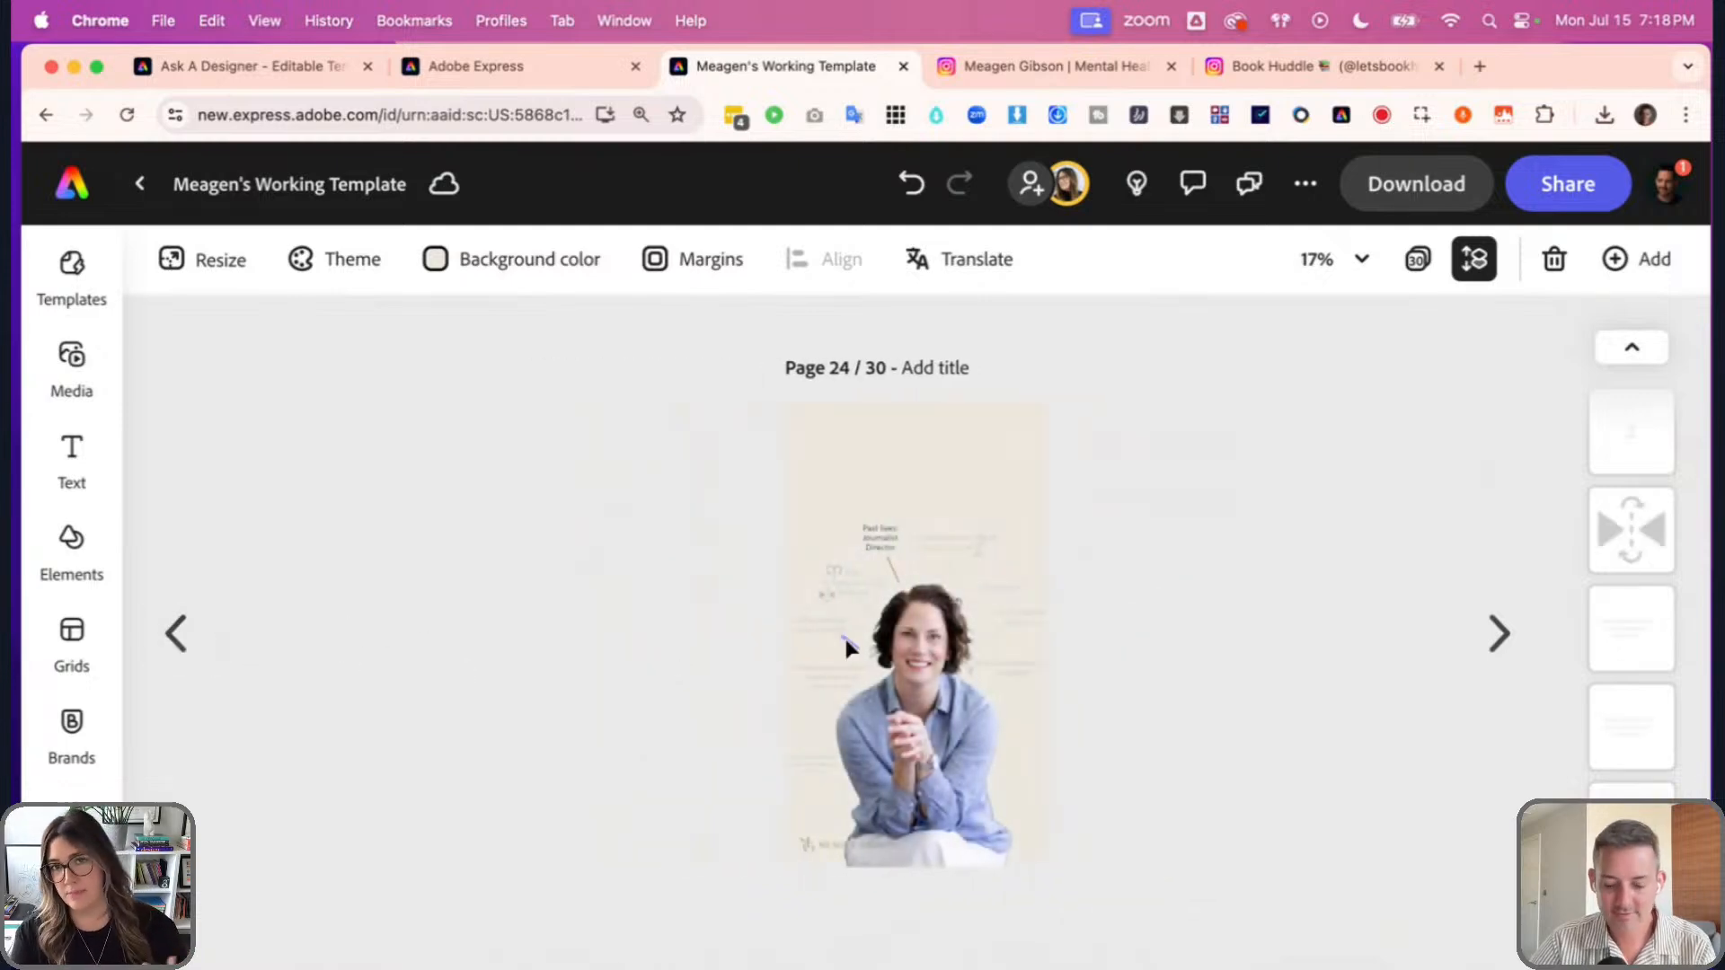
click(1633, 262)
click(1544, 458)
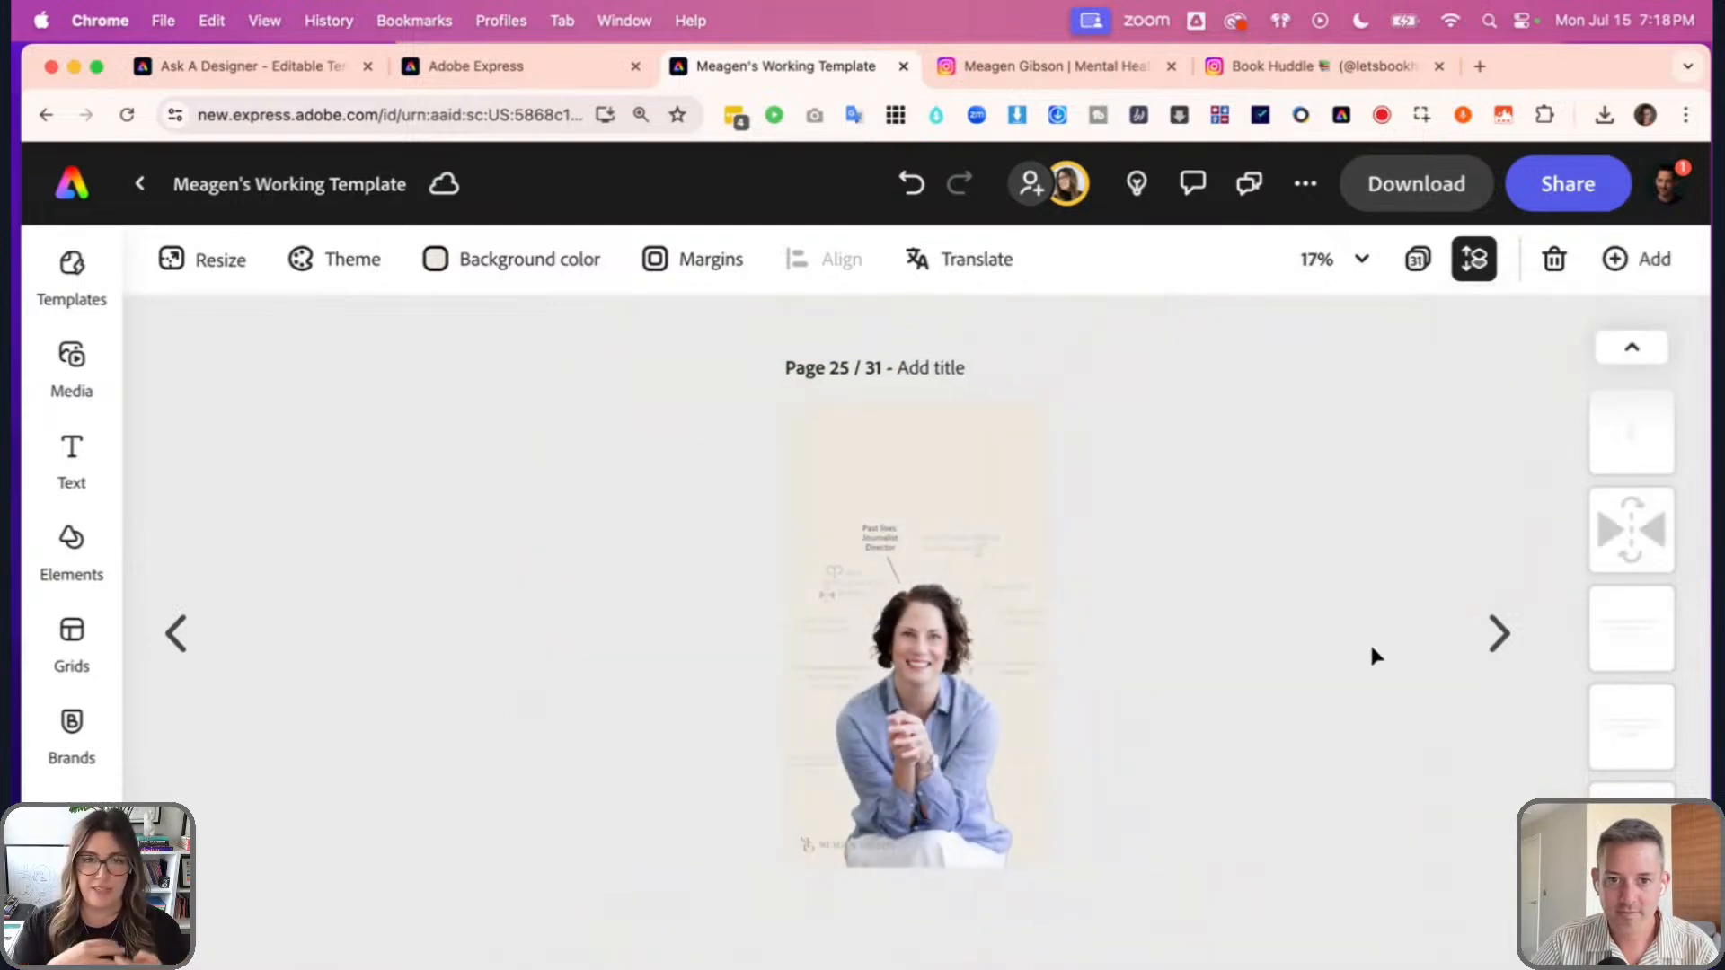
- On page 24, fade the "Past lives: Journalist Director" text and its pointer line to about 20% opacity
click(165, 646)
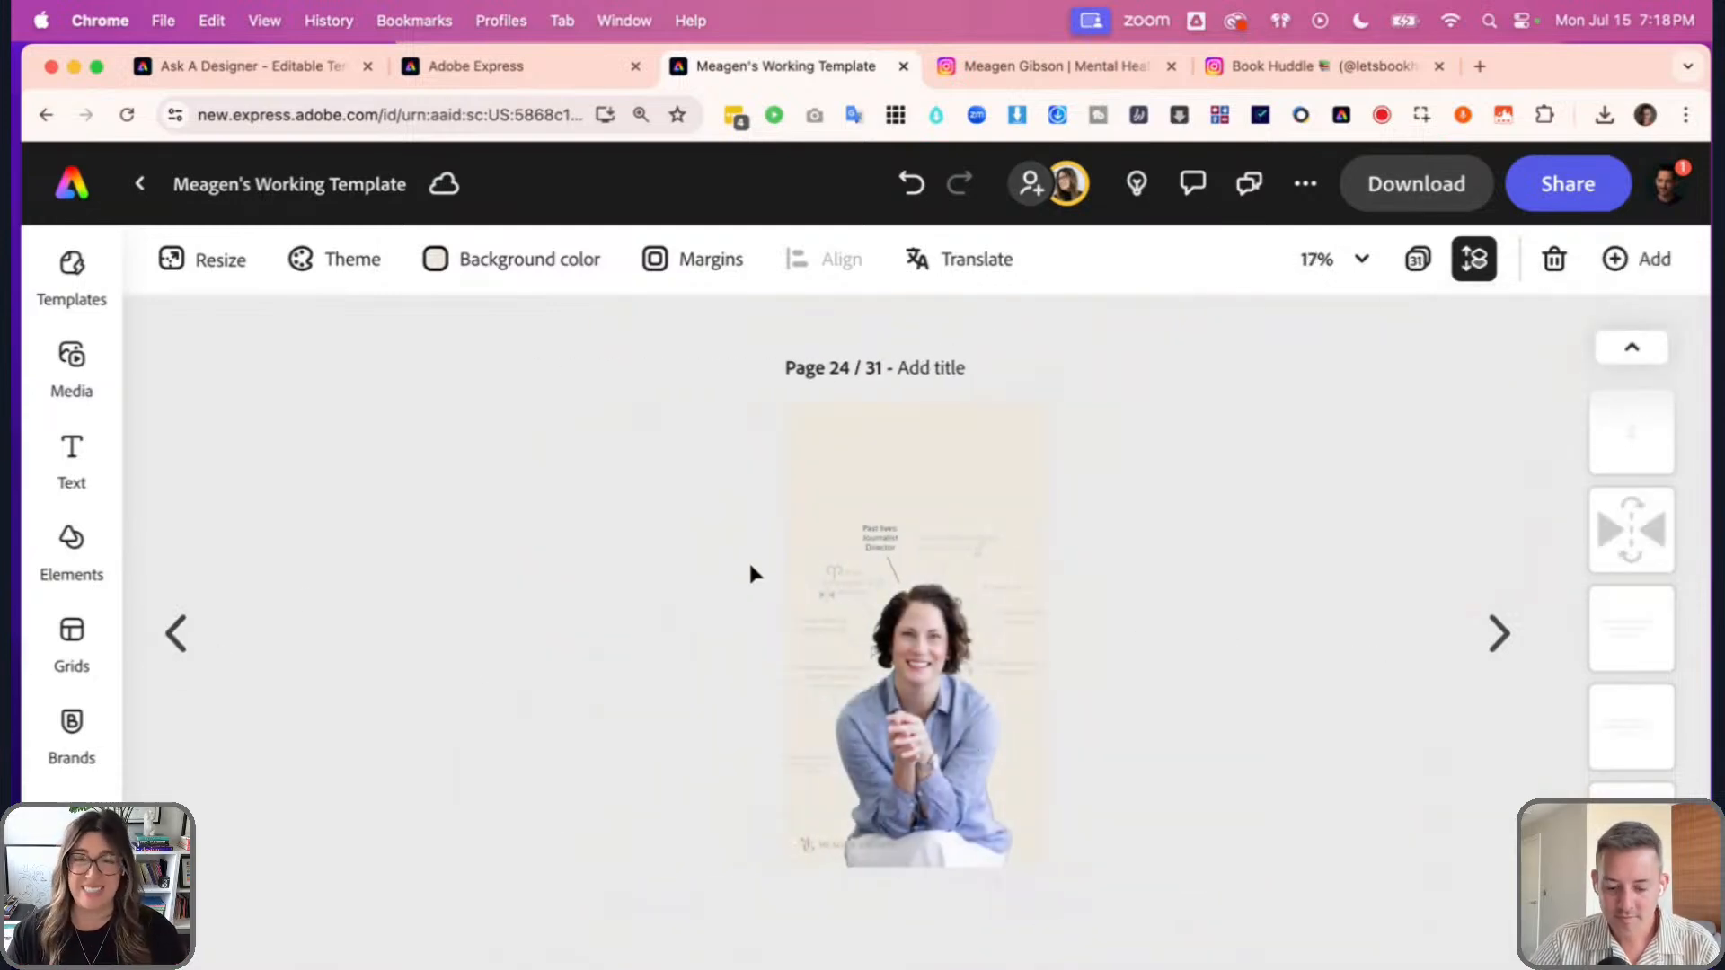
scroll(749, 561, up, 5)
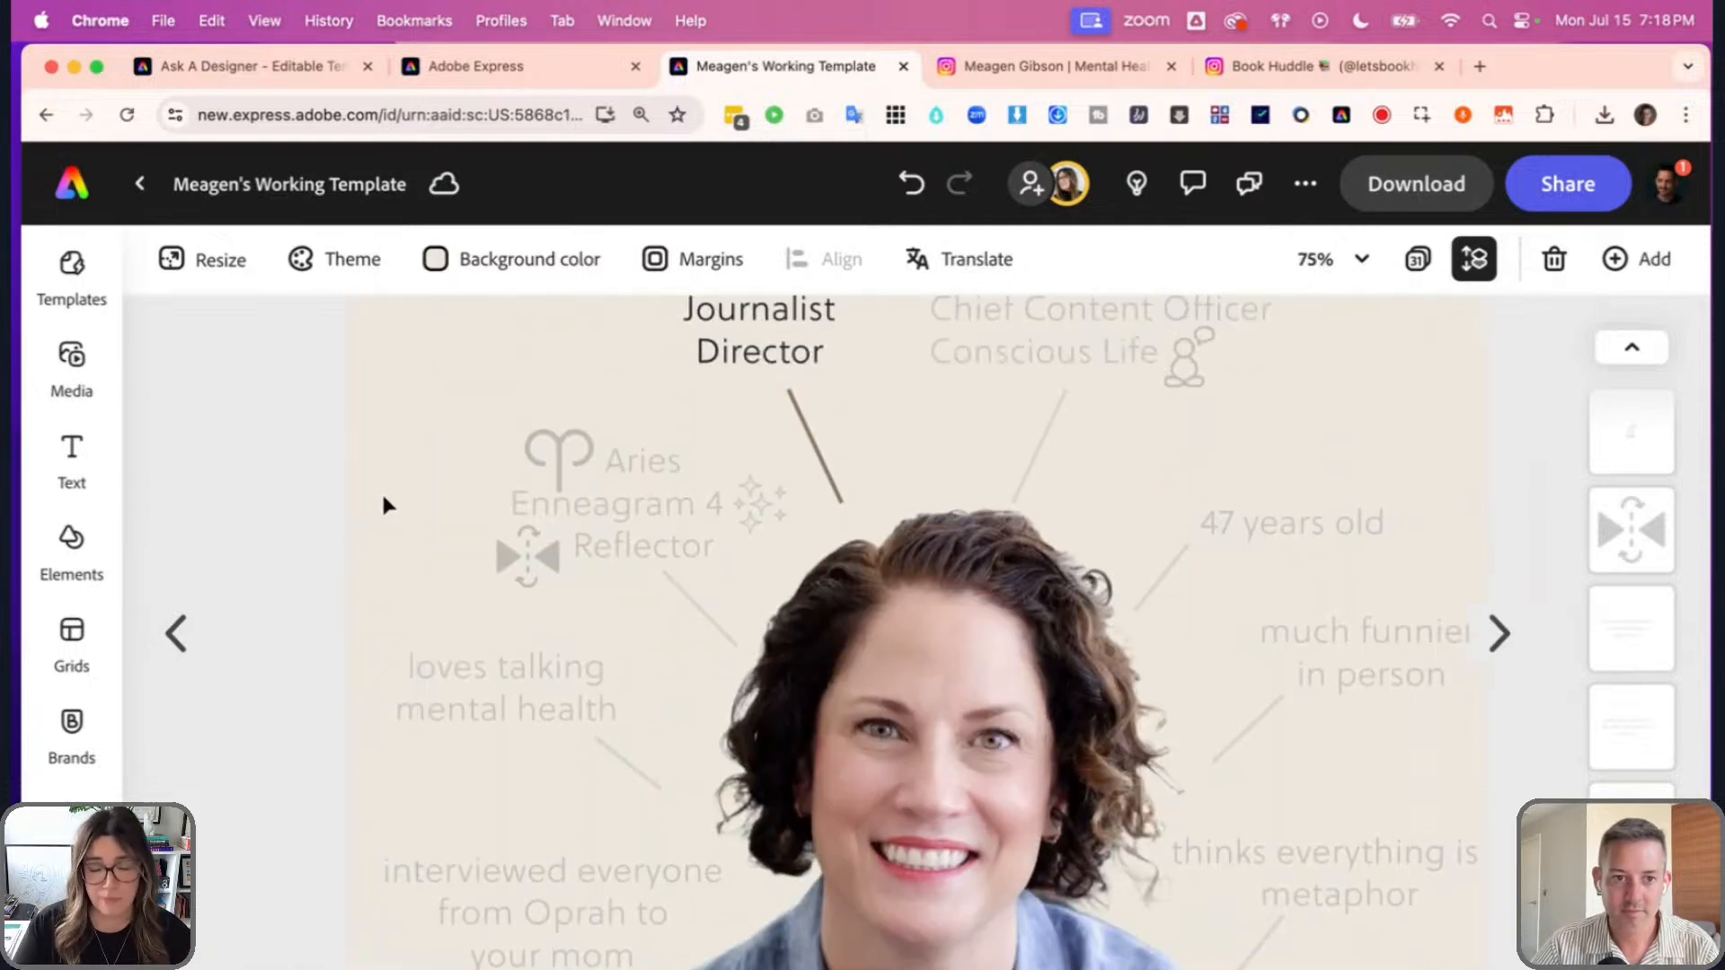
click(812, 443)
shift+click(969, 334)
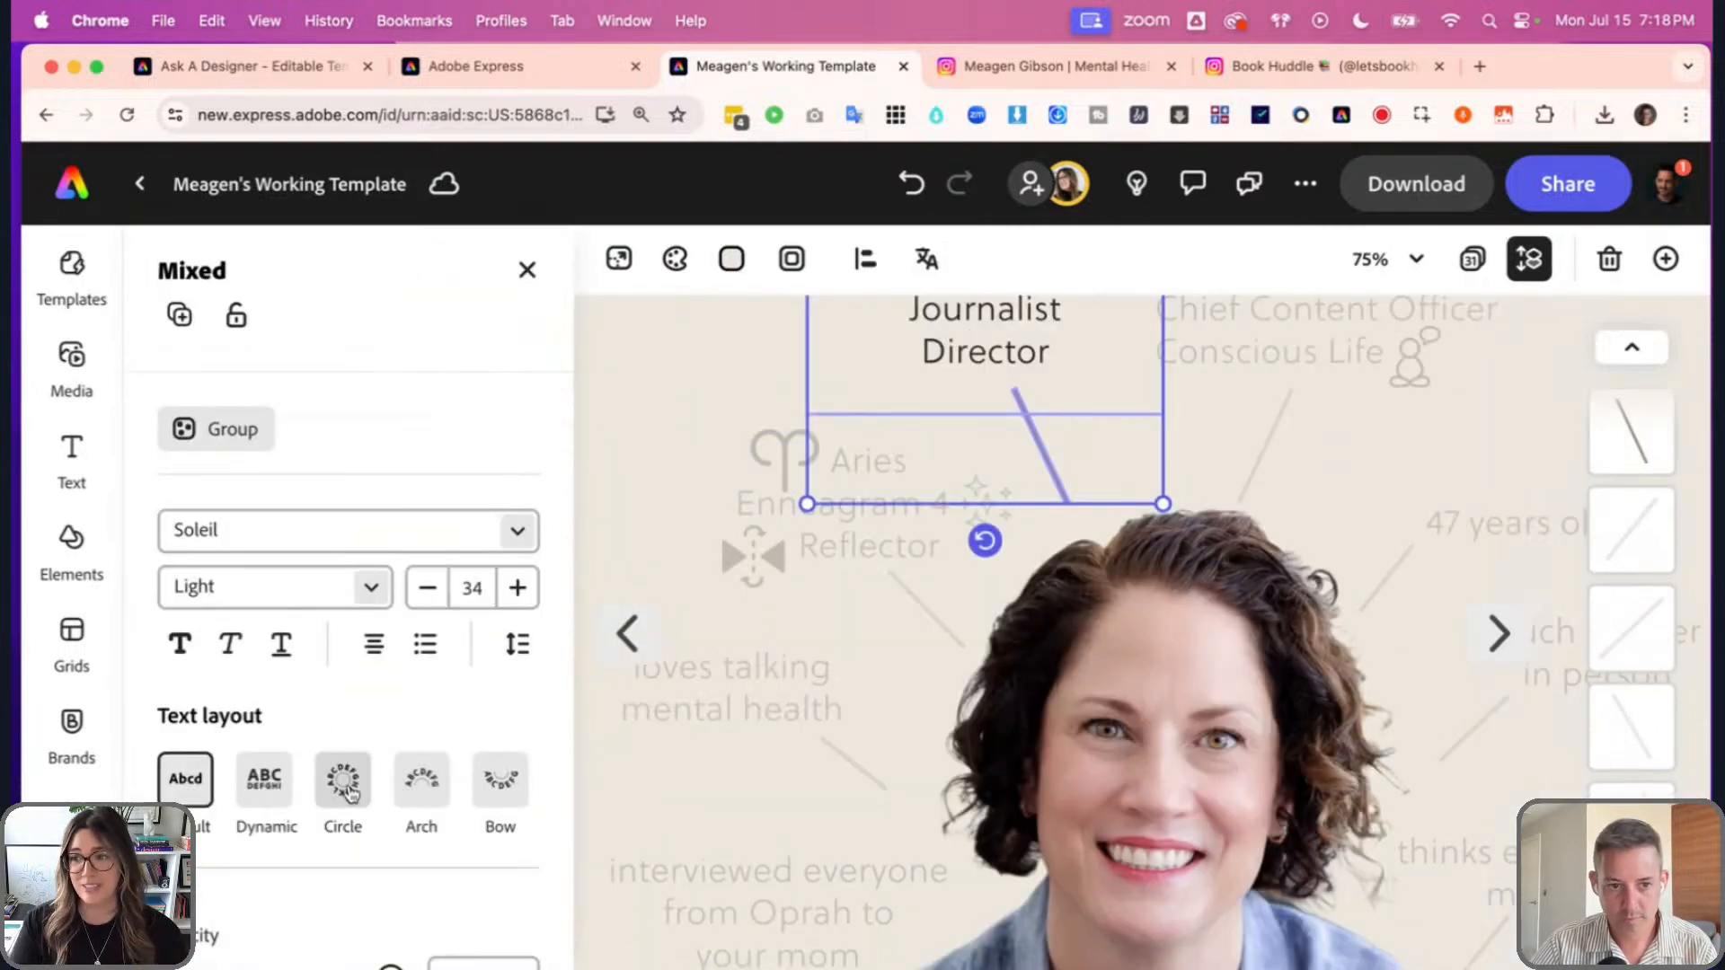
scroll(359, 772, down, 3)
drag(389, 720, 215, 721)
- Set the "Aries Enneagram 4 Reflector" text, its three icons and its pointer line to 100% opacity
click(771, 461)
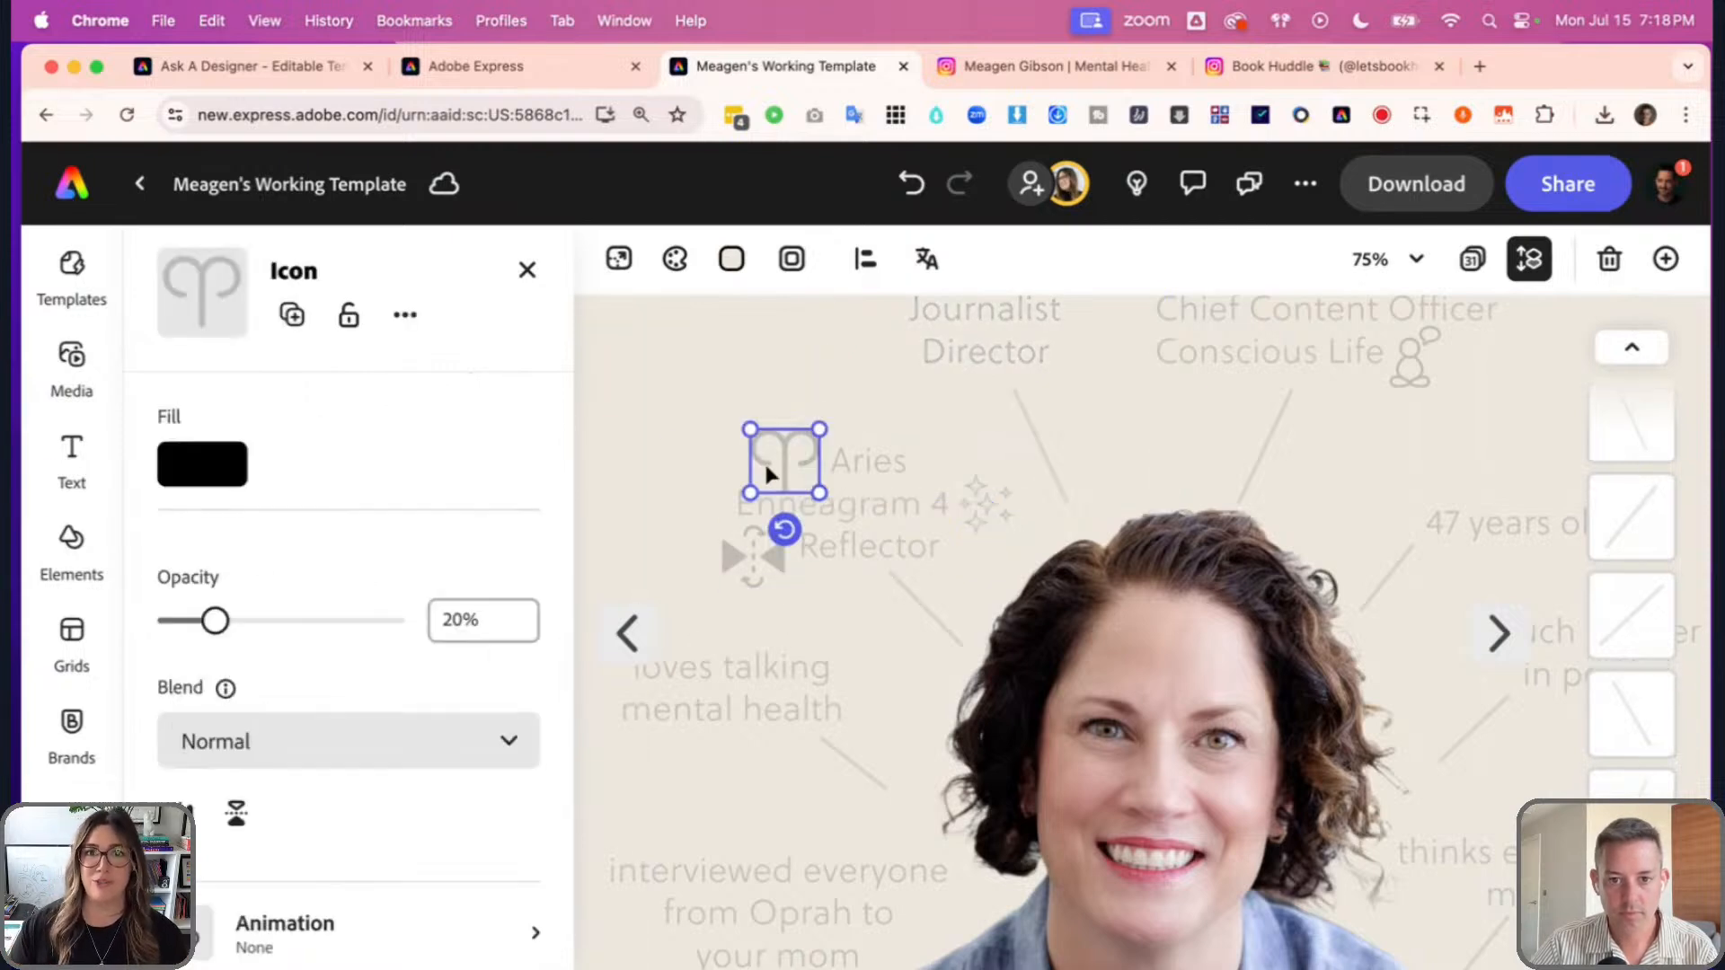
shift+click(848, 451)
shift+click(751, 550)
shift+click(988, 505)
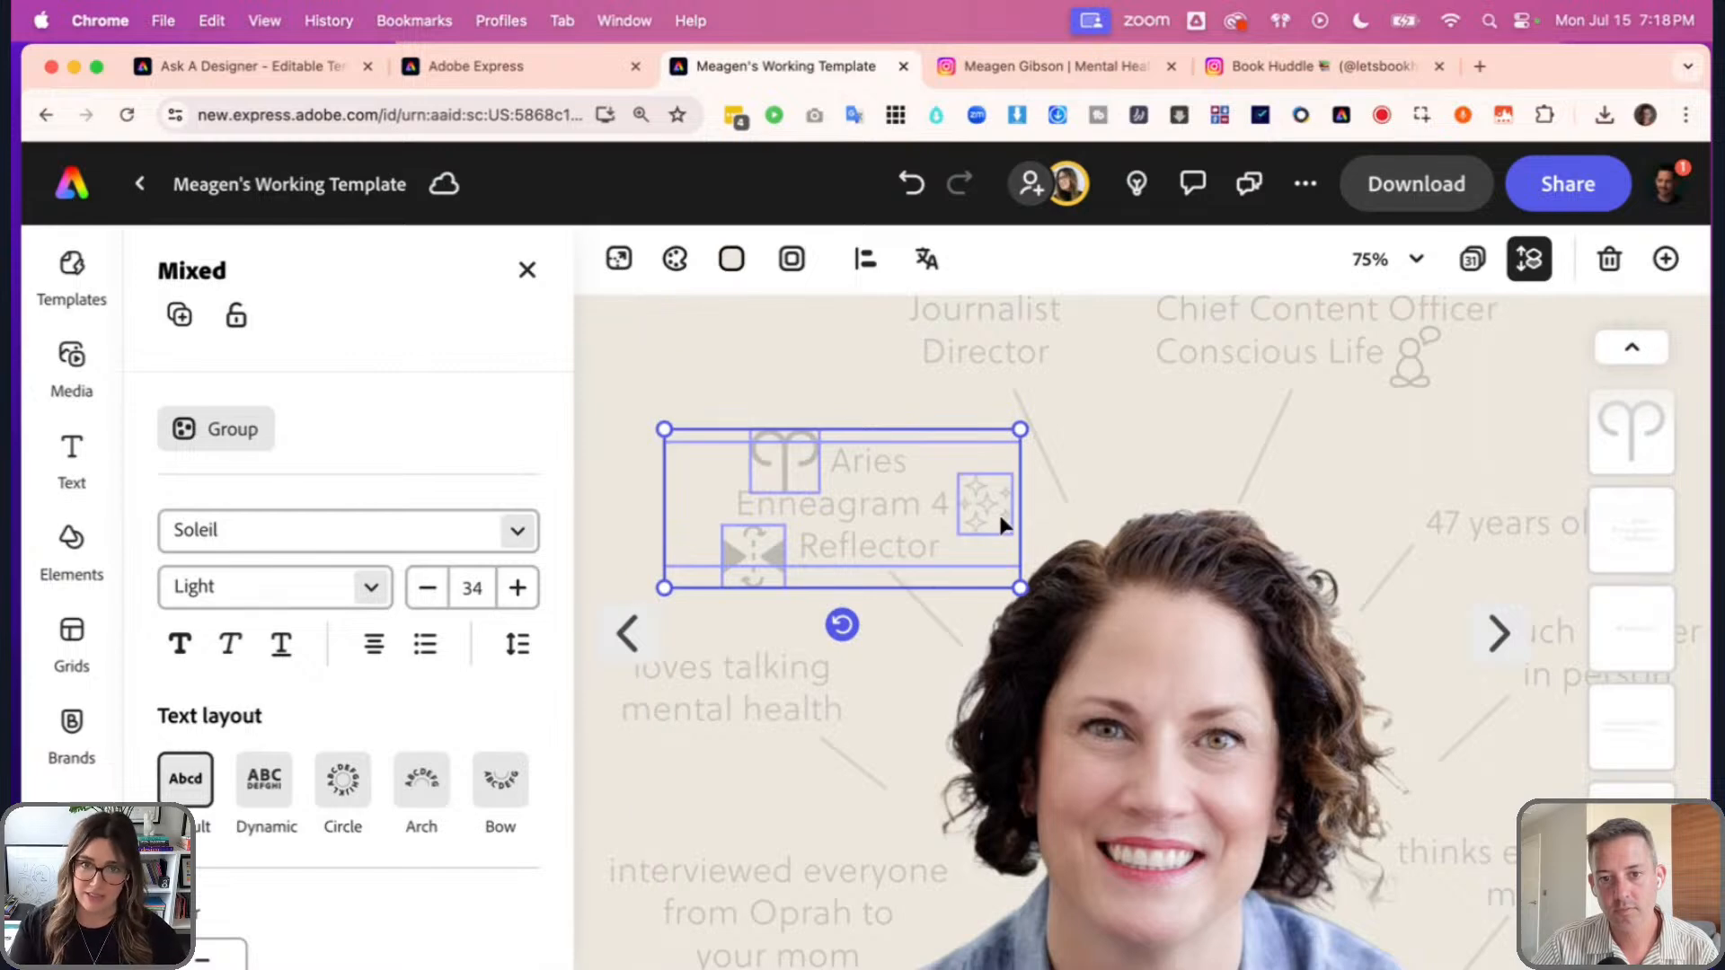
shift+click(927, 616)
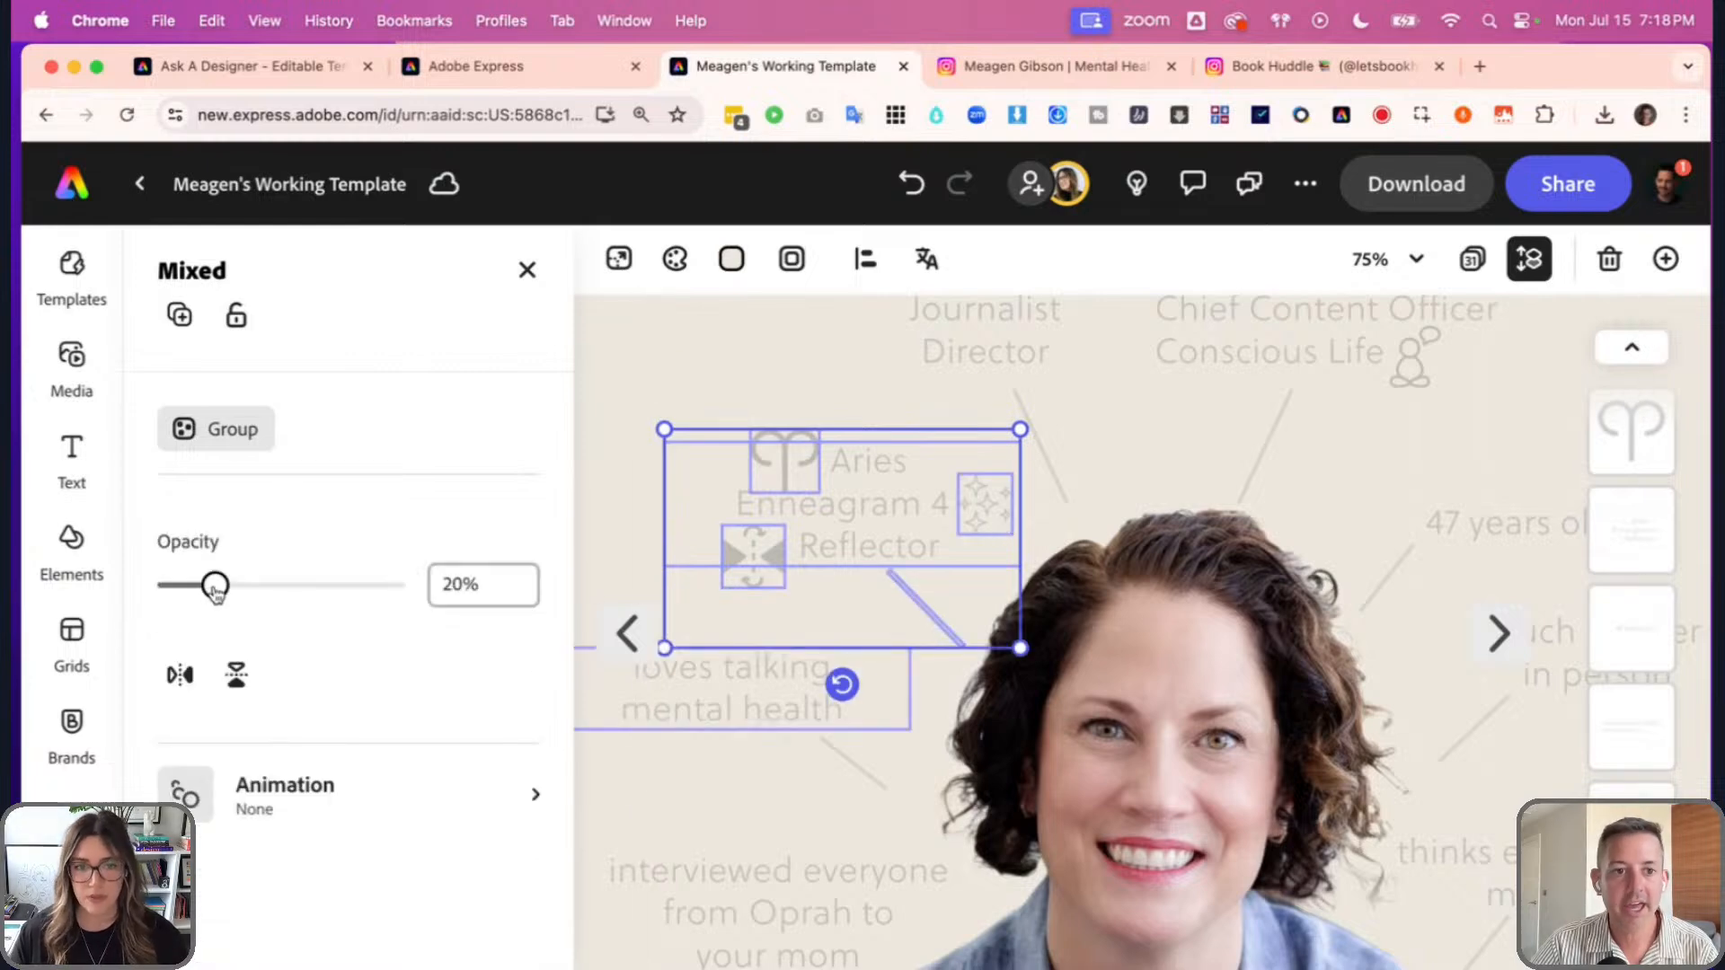
drag(215, 585, 390, 585)
click(539, 288)
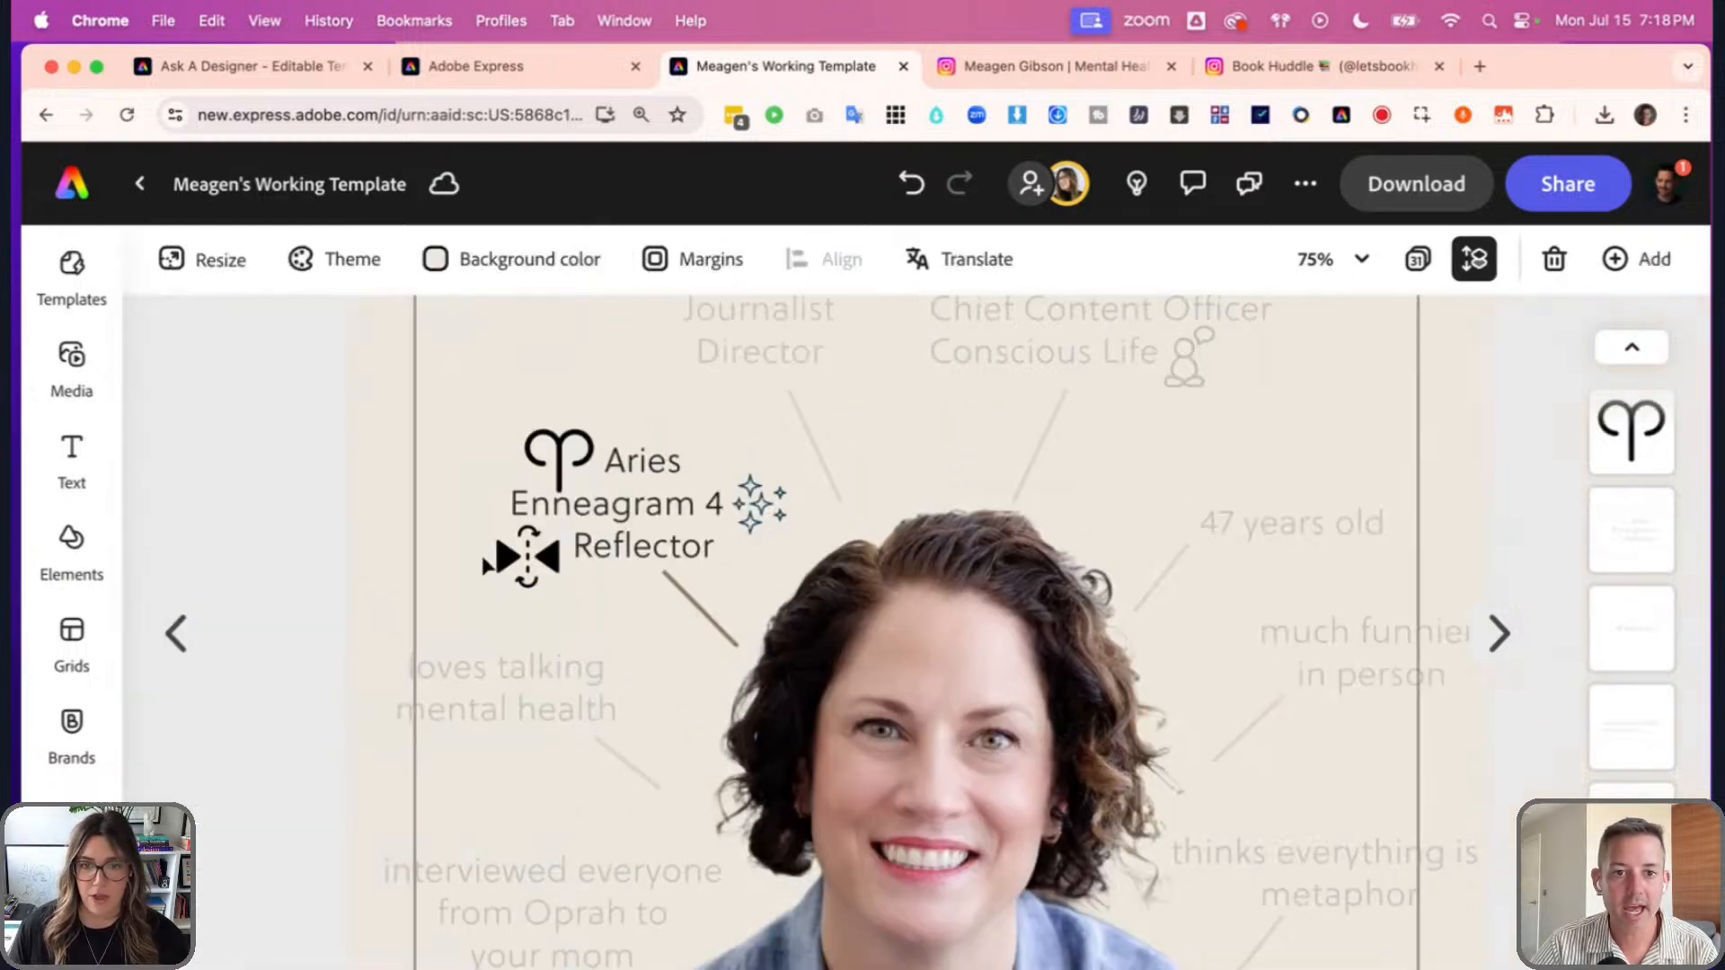
- Move the Aries, reflector and sparkle icons together away from their text to the page's upper-left corner
scroll(722, 601, up, 2)
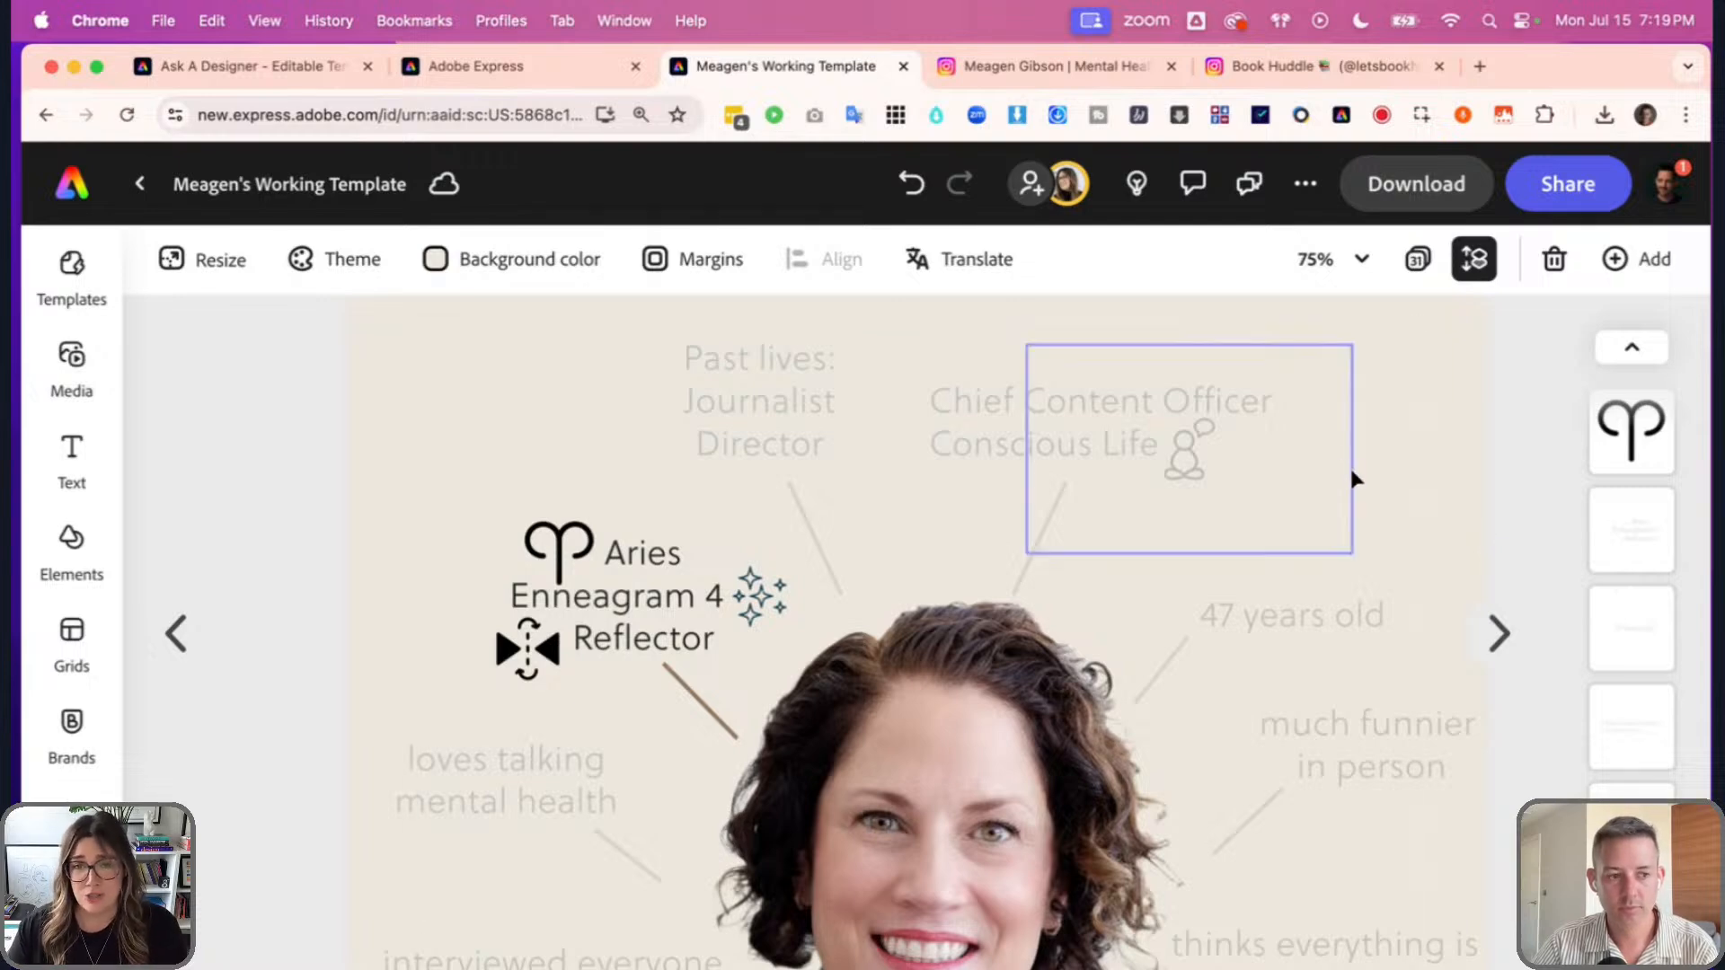
scroll(969, 387, down, 2)
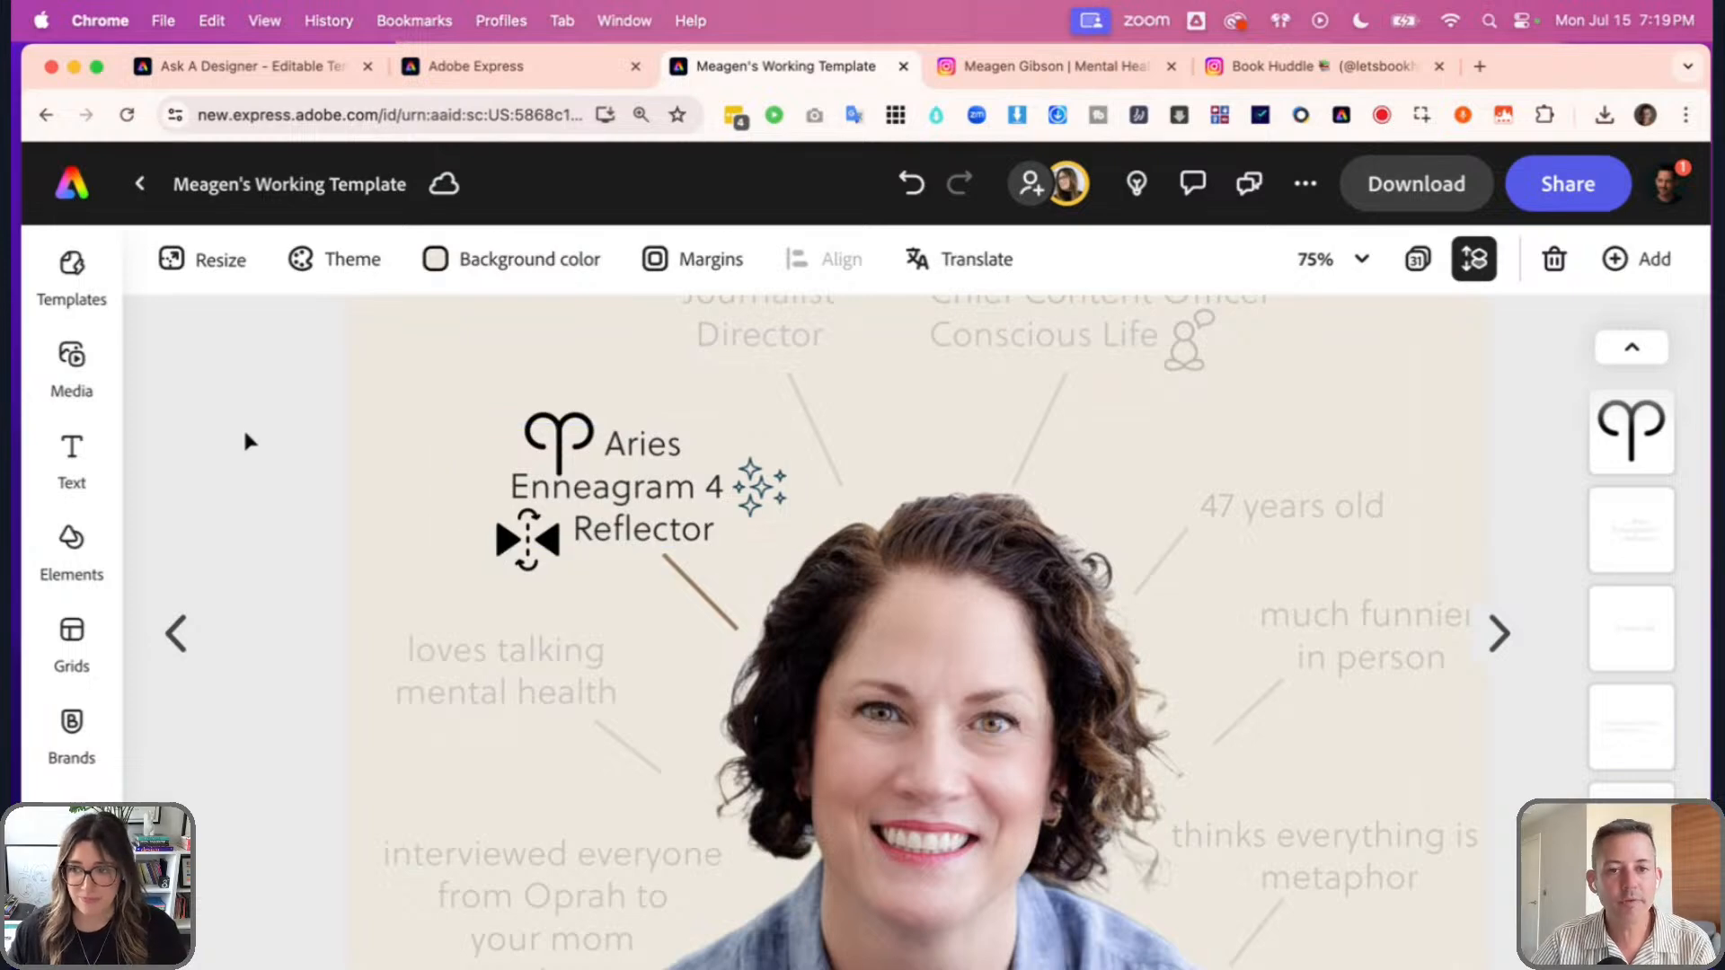
scroll(248, 441, up, 2)
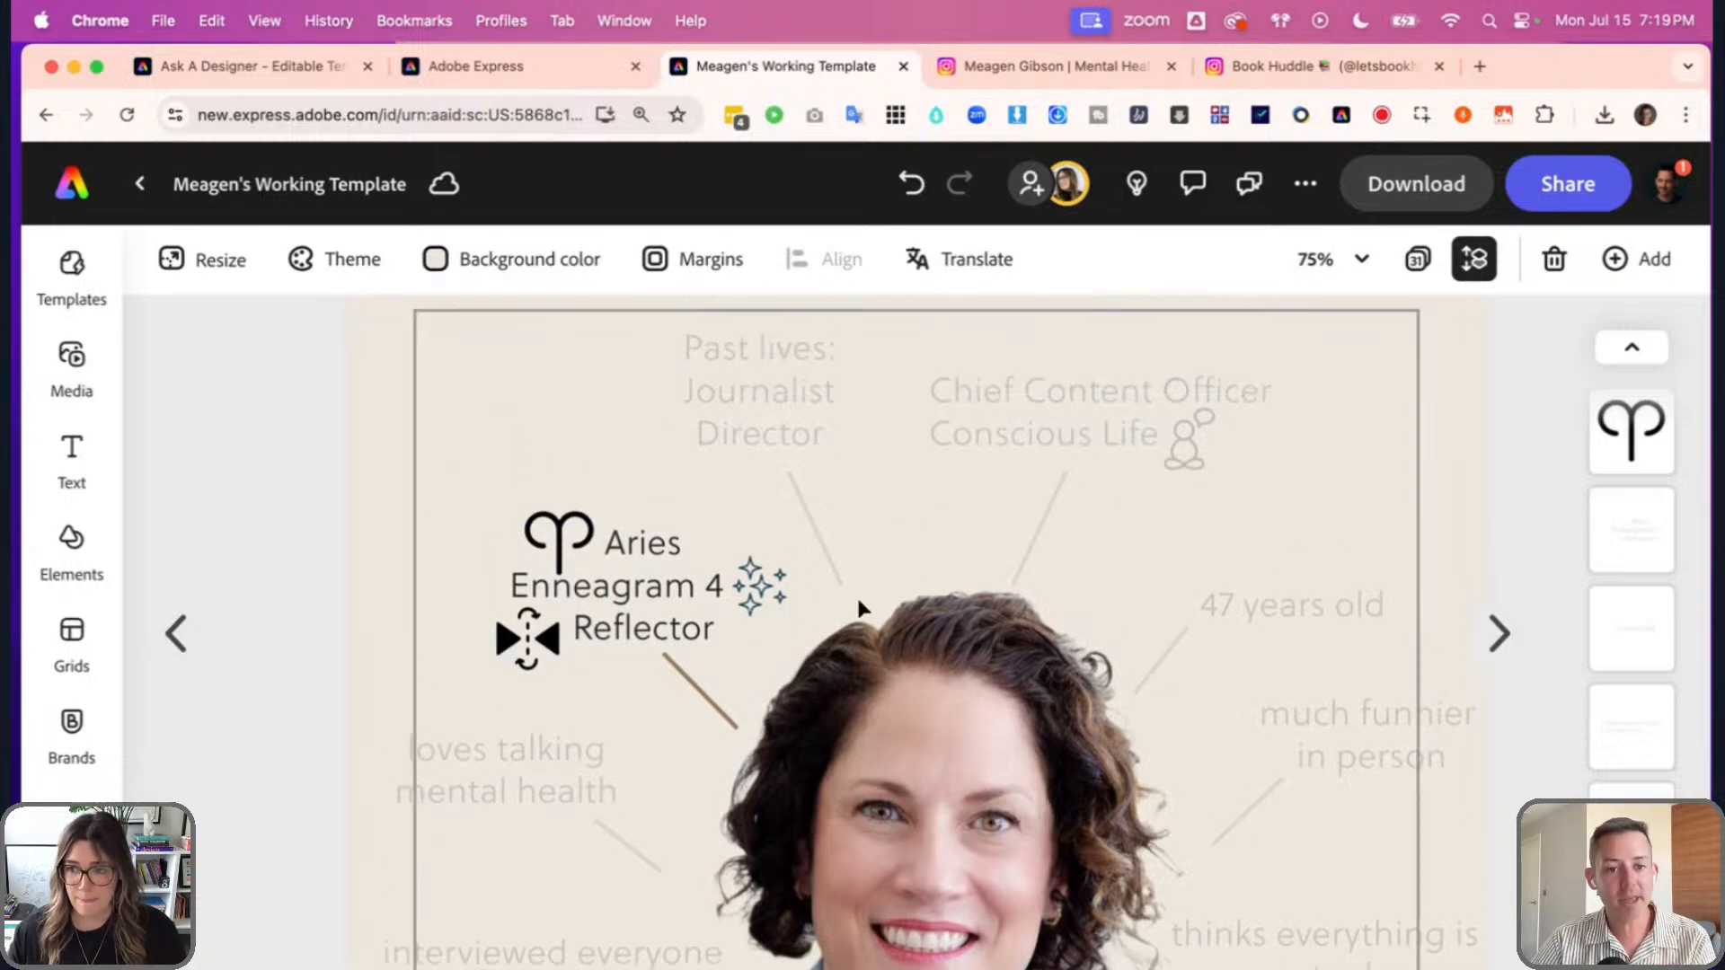
click(544, 645)
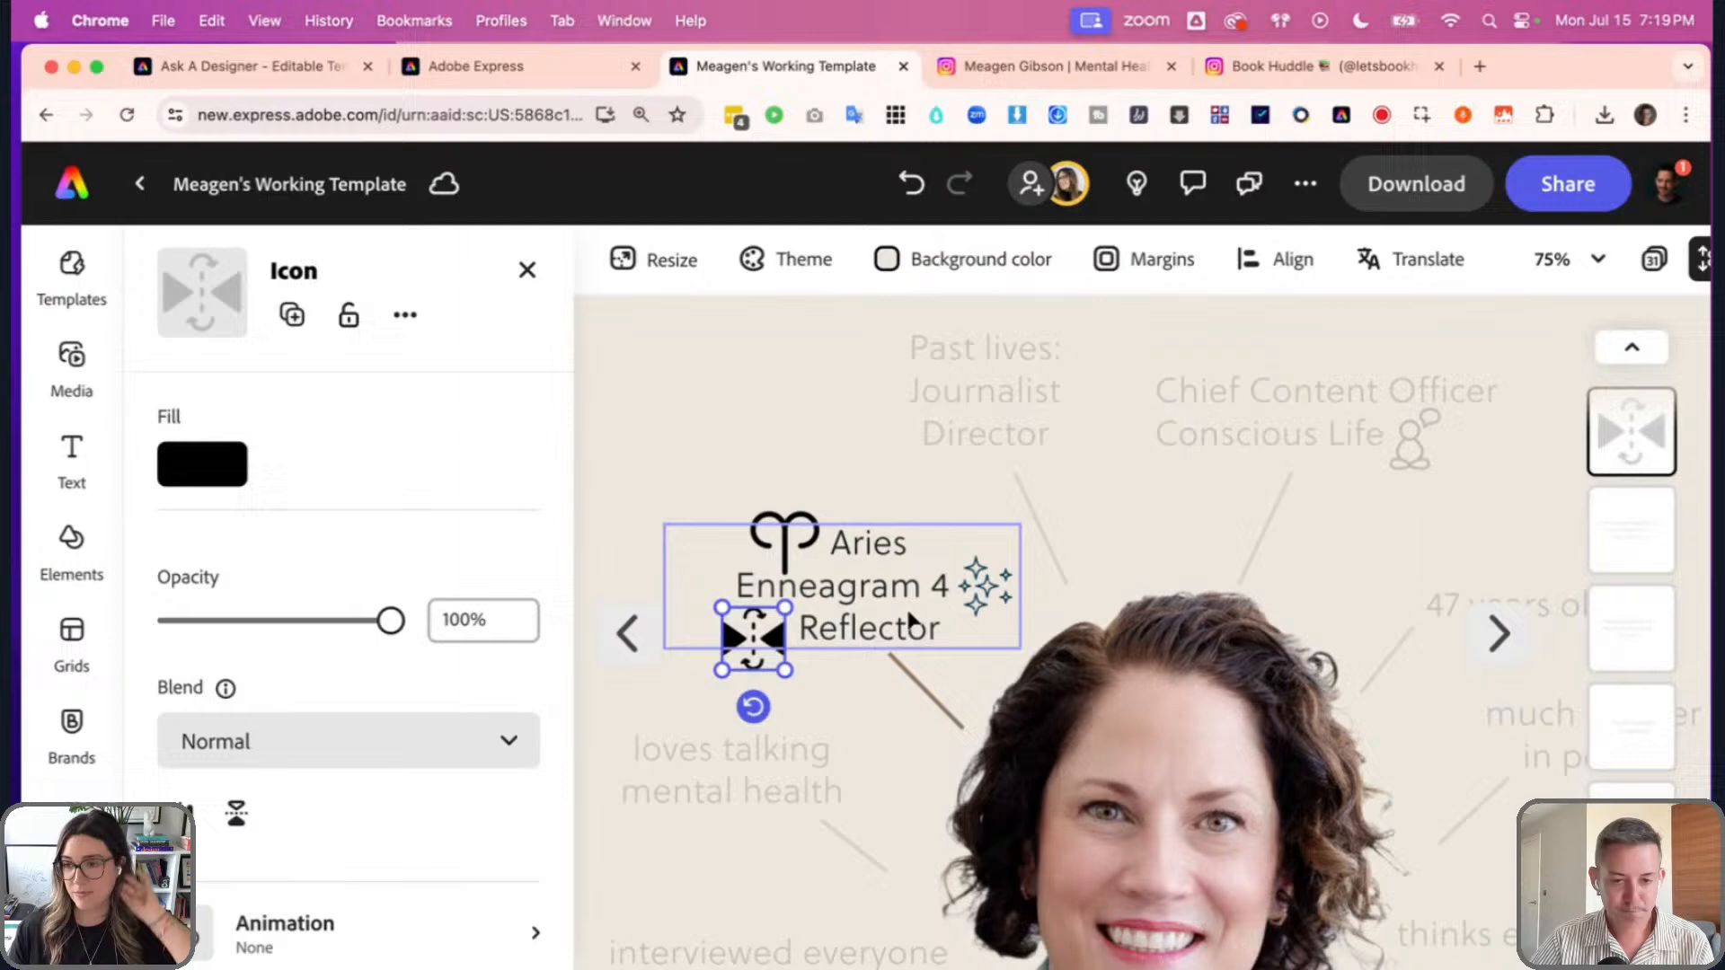
shift+click(794, 533)
shift+click(984, 586)
drag(983, 587, 892, 426)
scroll(862, 478, left, 2)
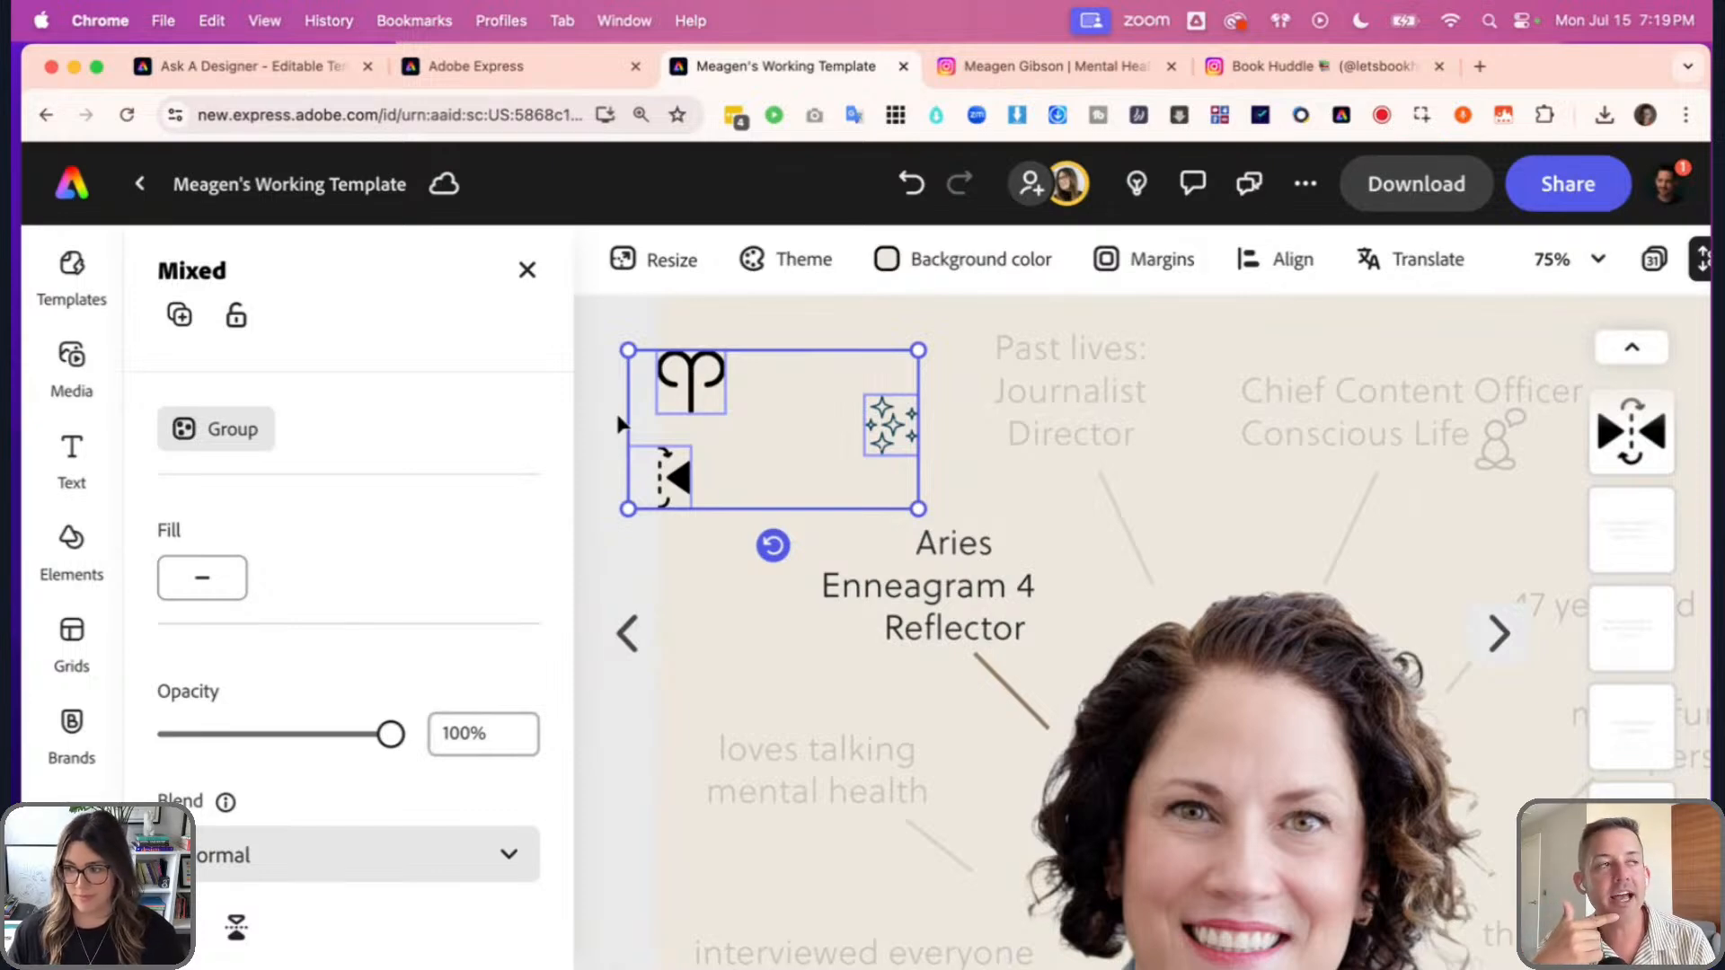
click(527, 269)
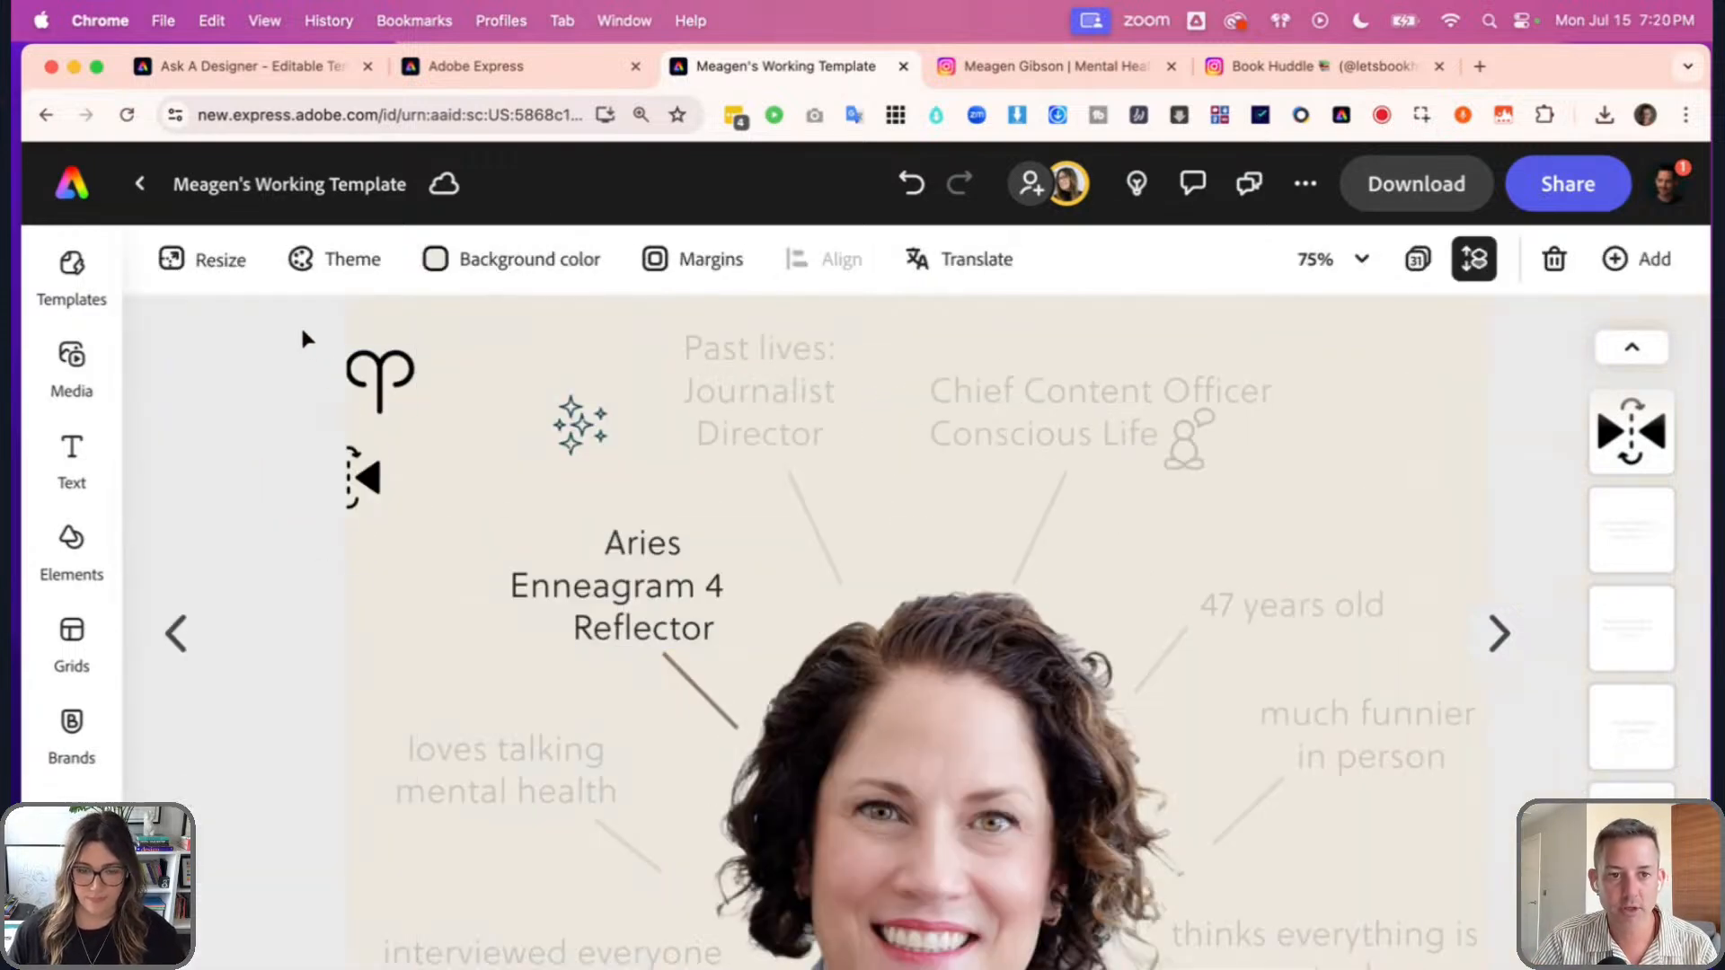
- Delete the Aries, reflector and sparkle icons from the page while keeping the "Past lives" text
drag(287, 344, 585, 501)
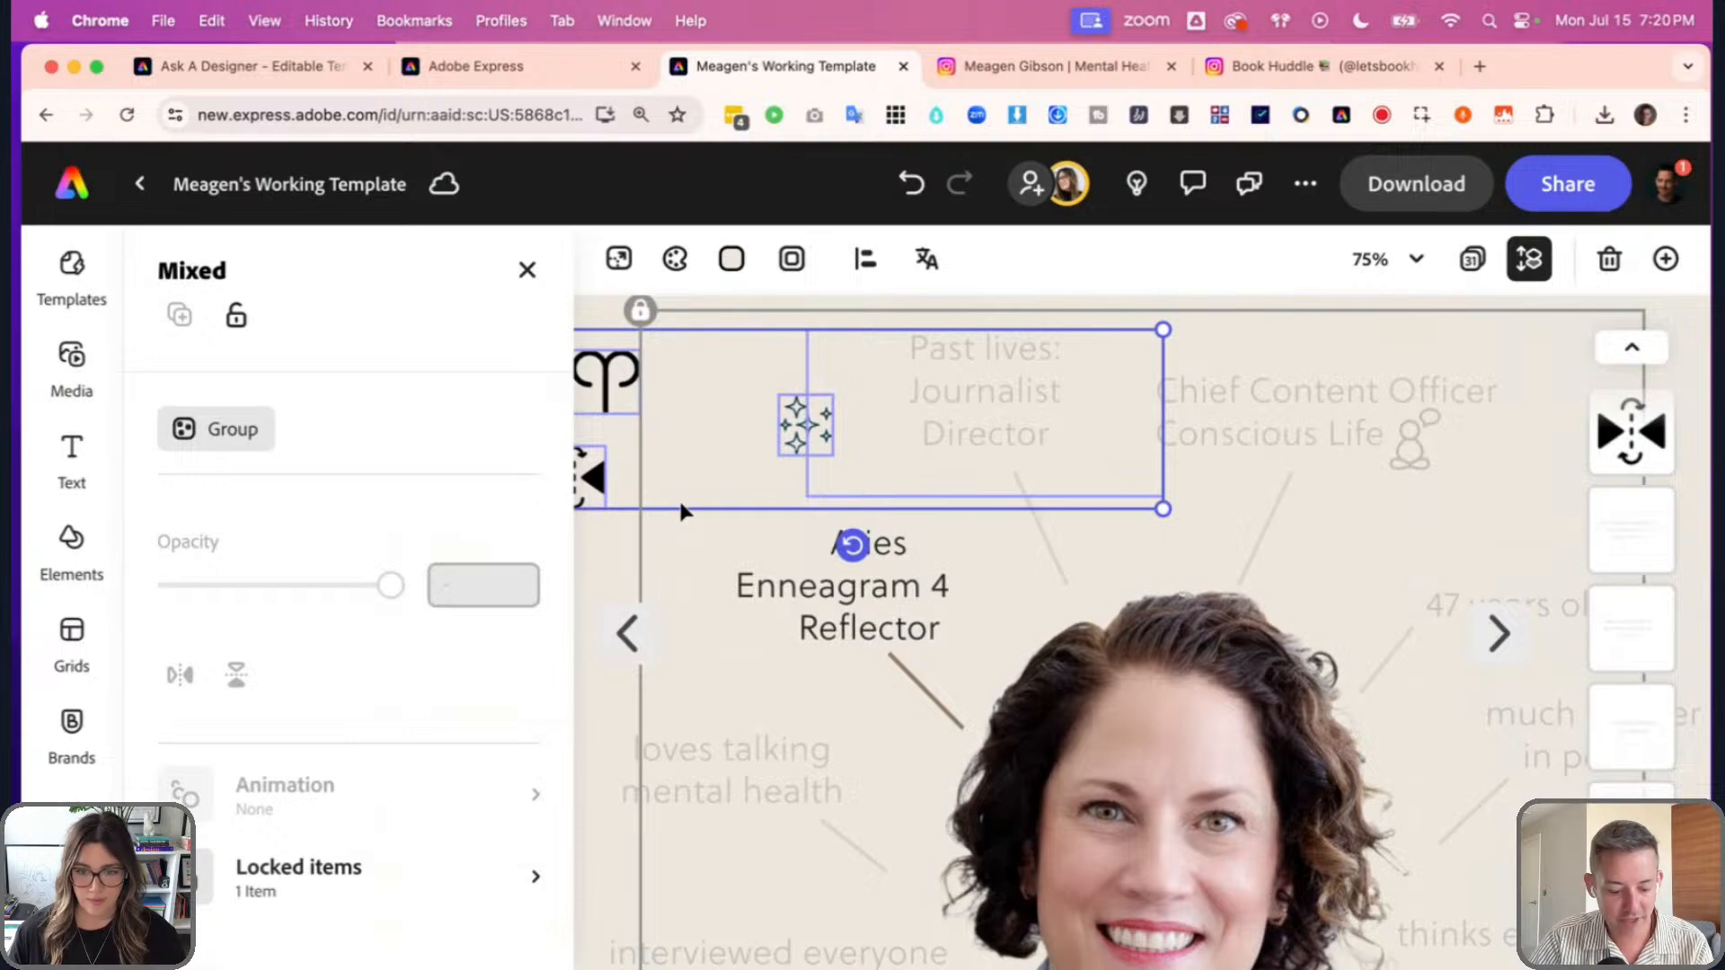
key(BackSpace)
key(super+z)
shift+click(941, 401)
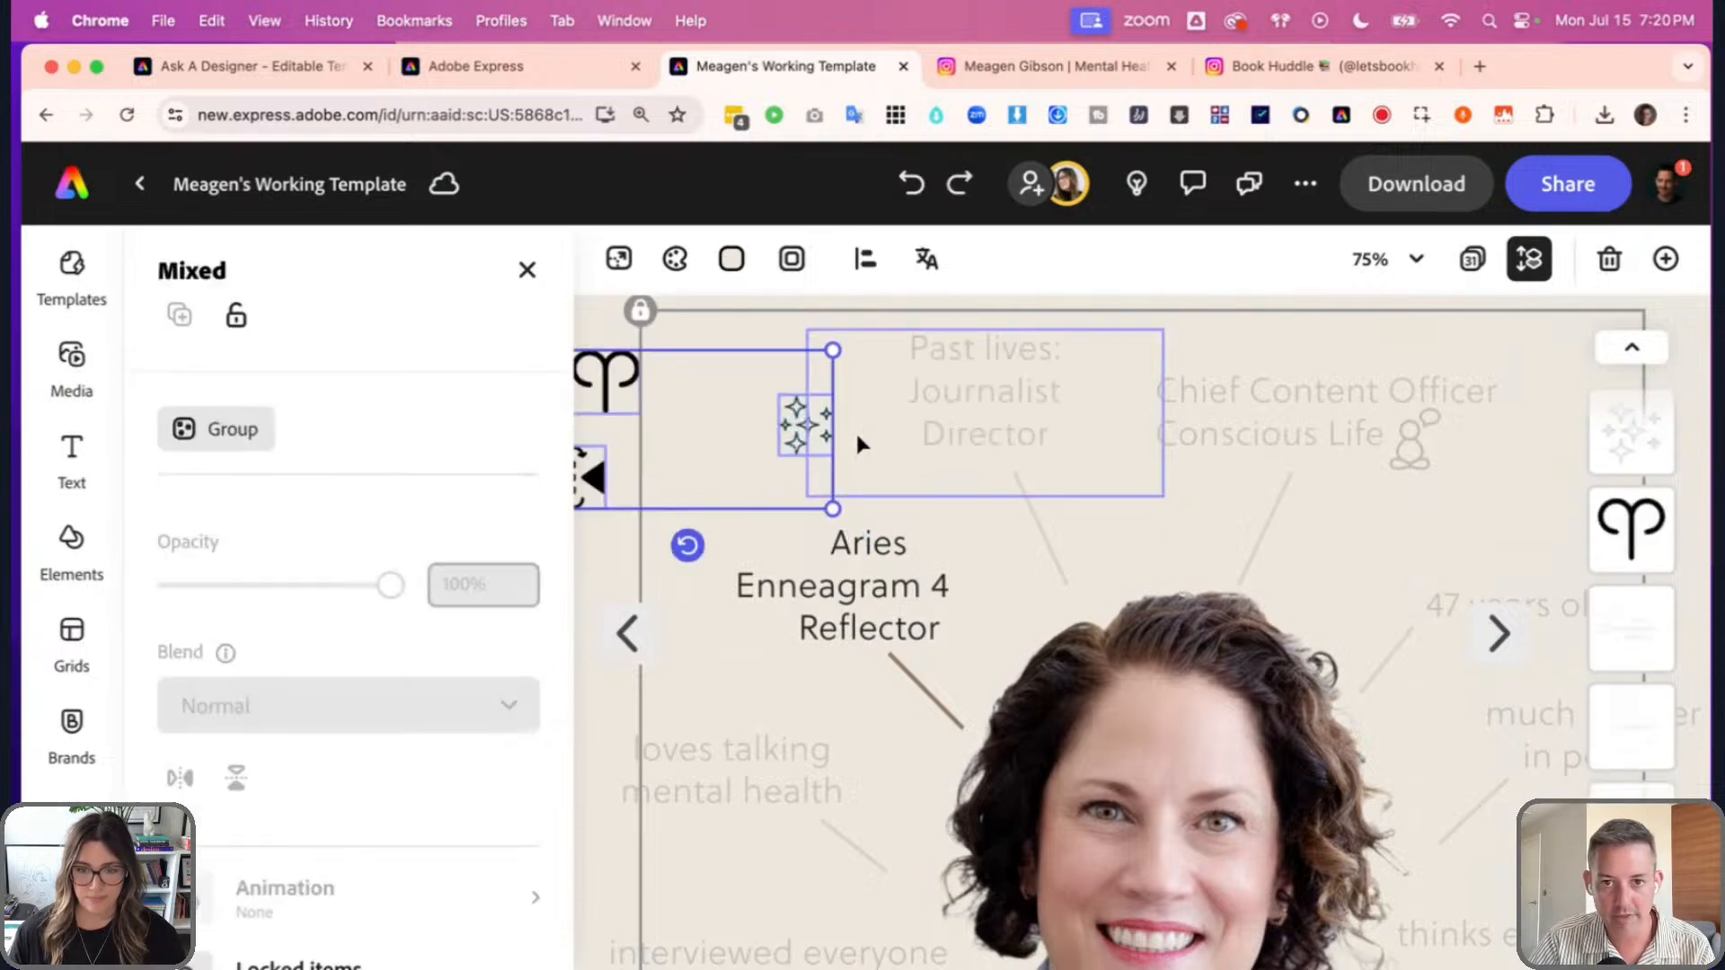
key(BackSpace)
- Open page 31, the "Clashing" page, from the overview of all pages
click(1462, 270)
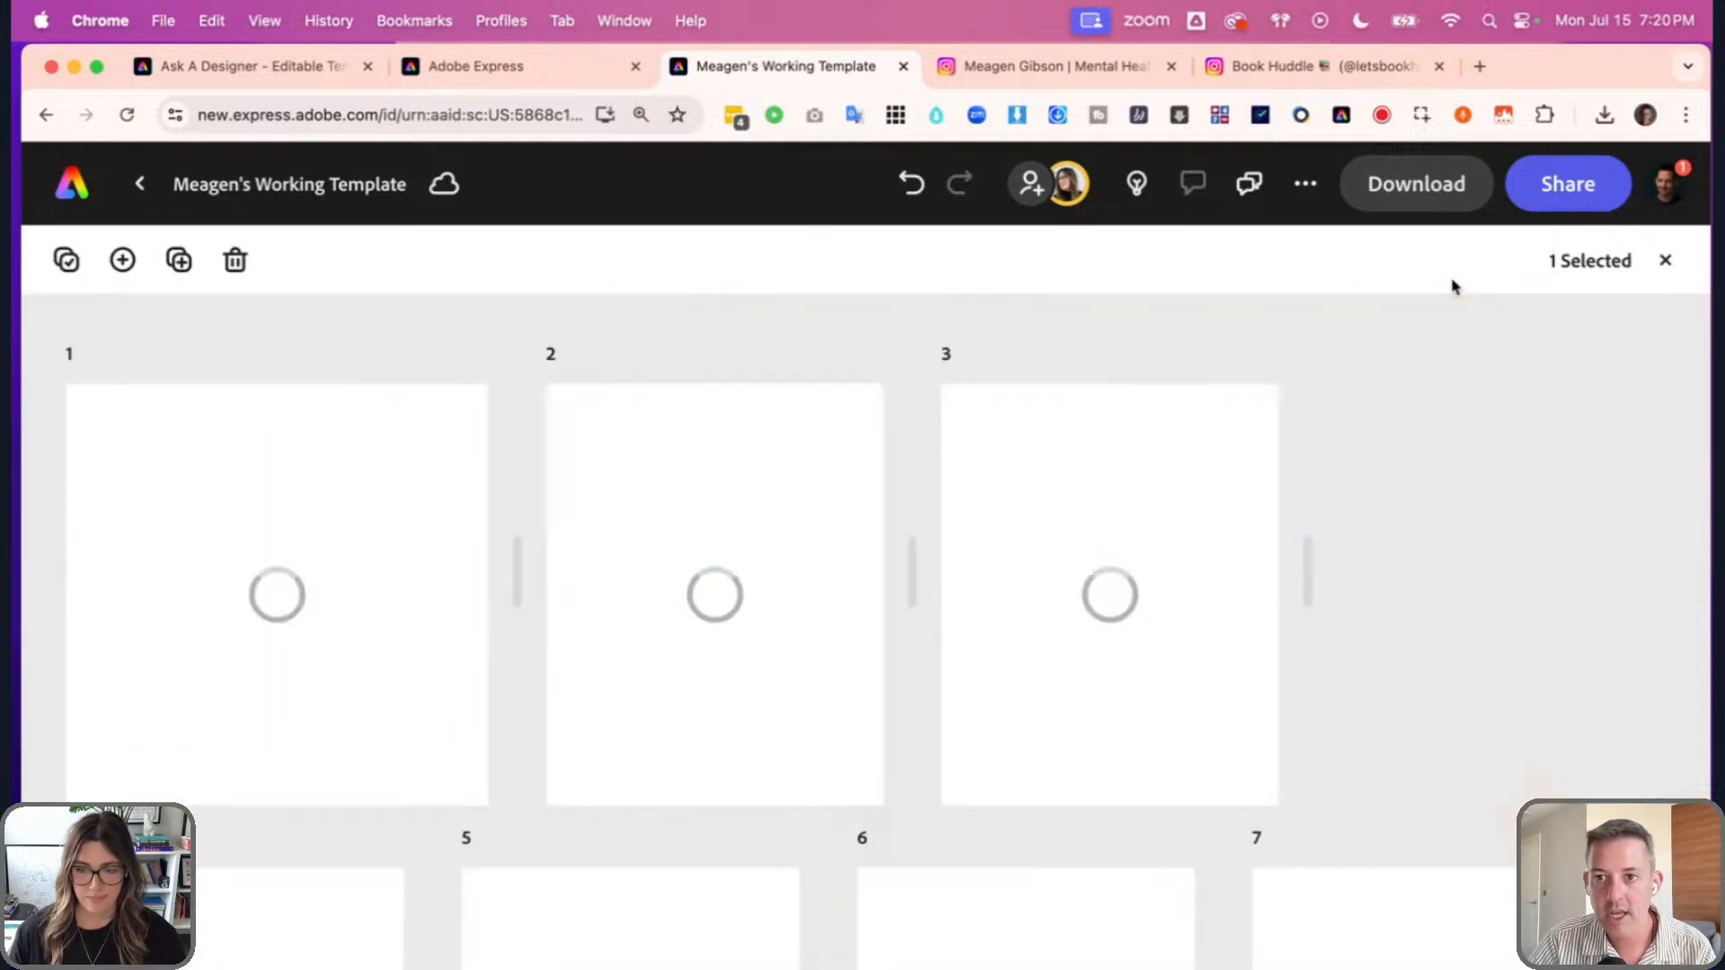
scroll(1418, 551, down, 15)
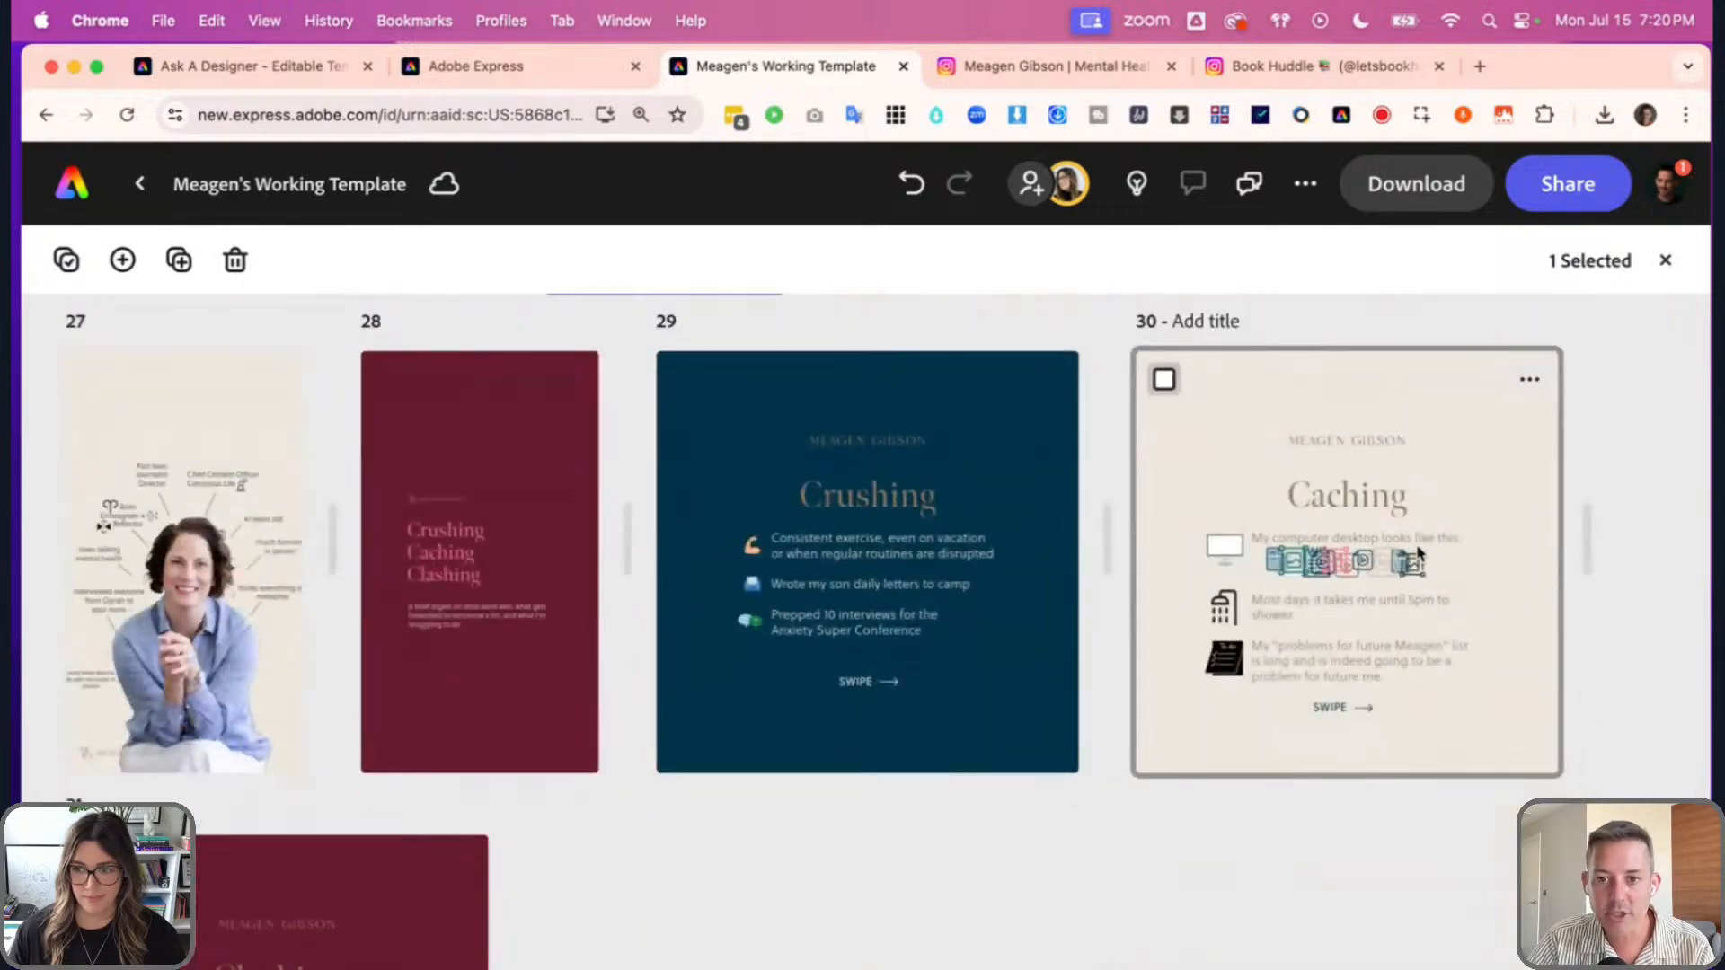
scroll(1417, 551, down, 5)
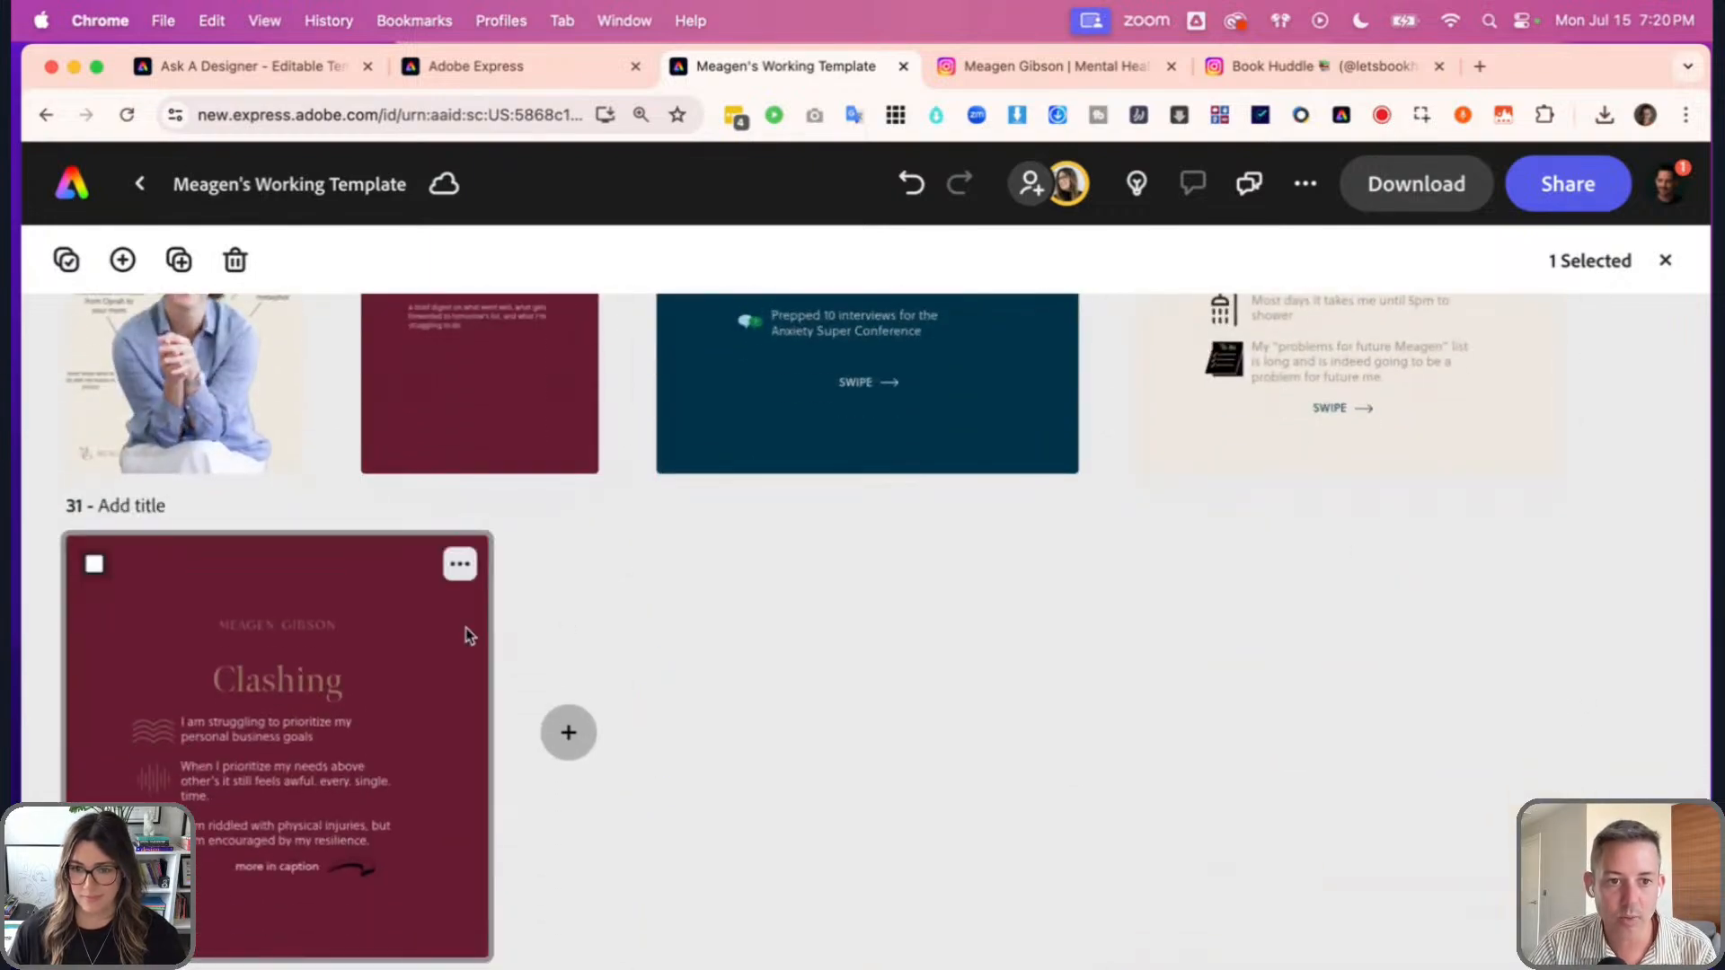
double_click(465, 627)
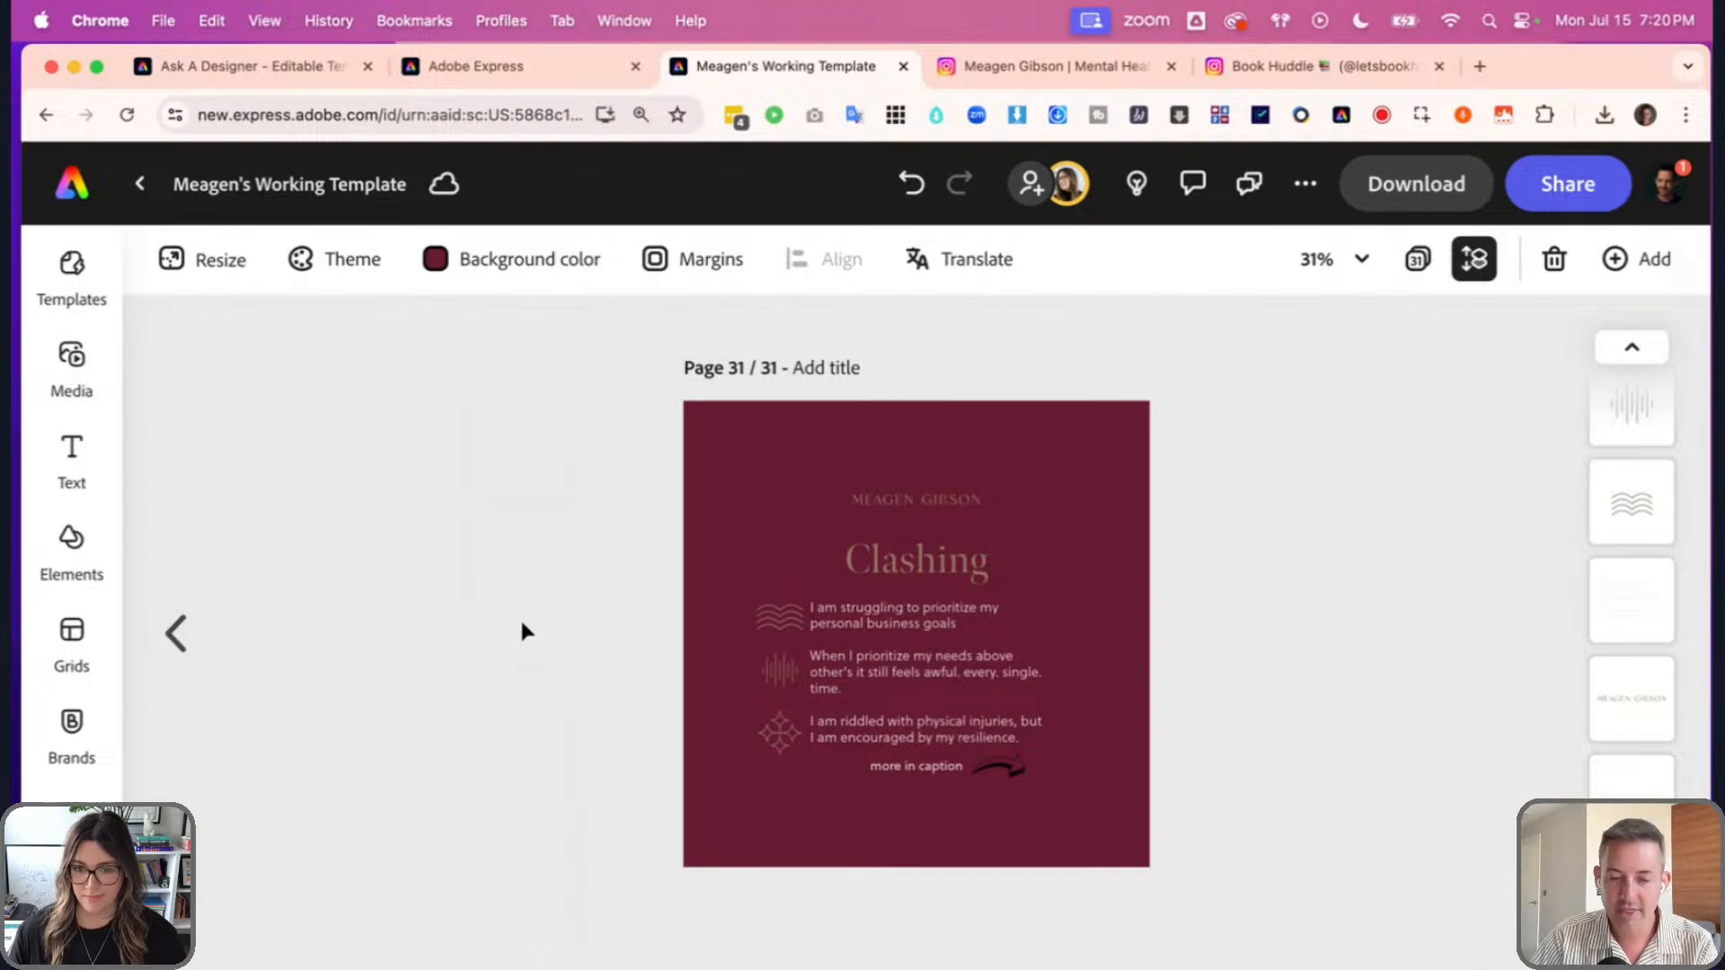
key(super+equal)
key(super+equal)
scroll(718, 652, up, 2)
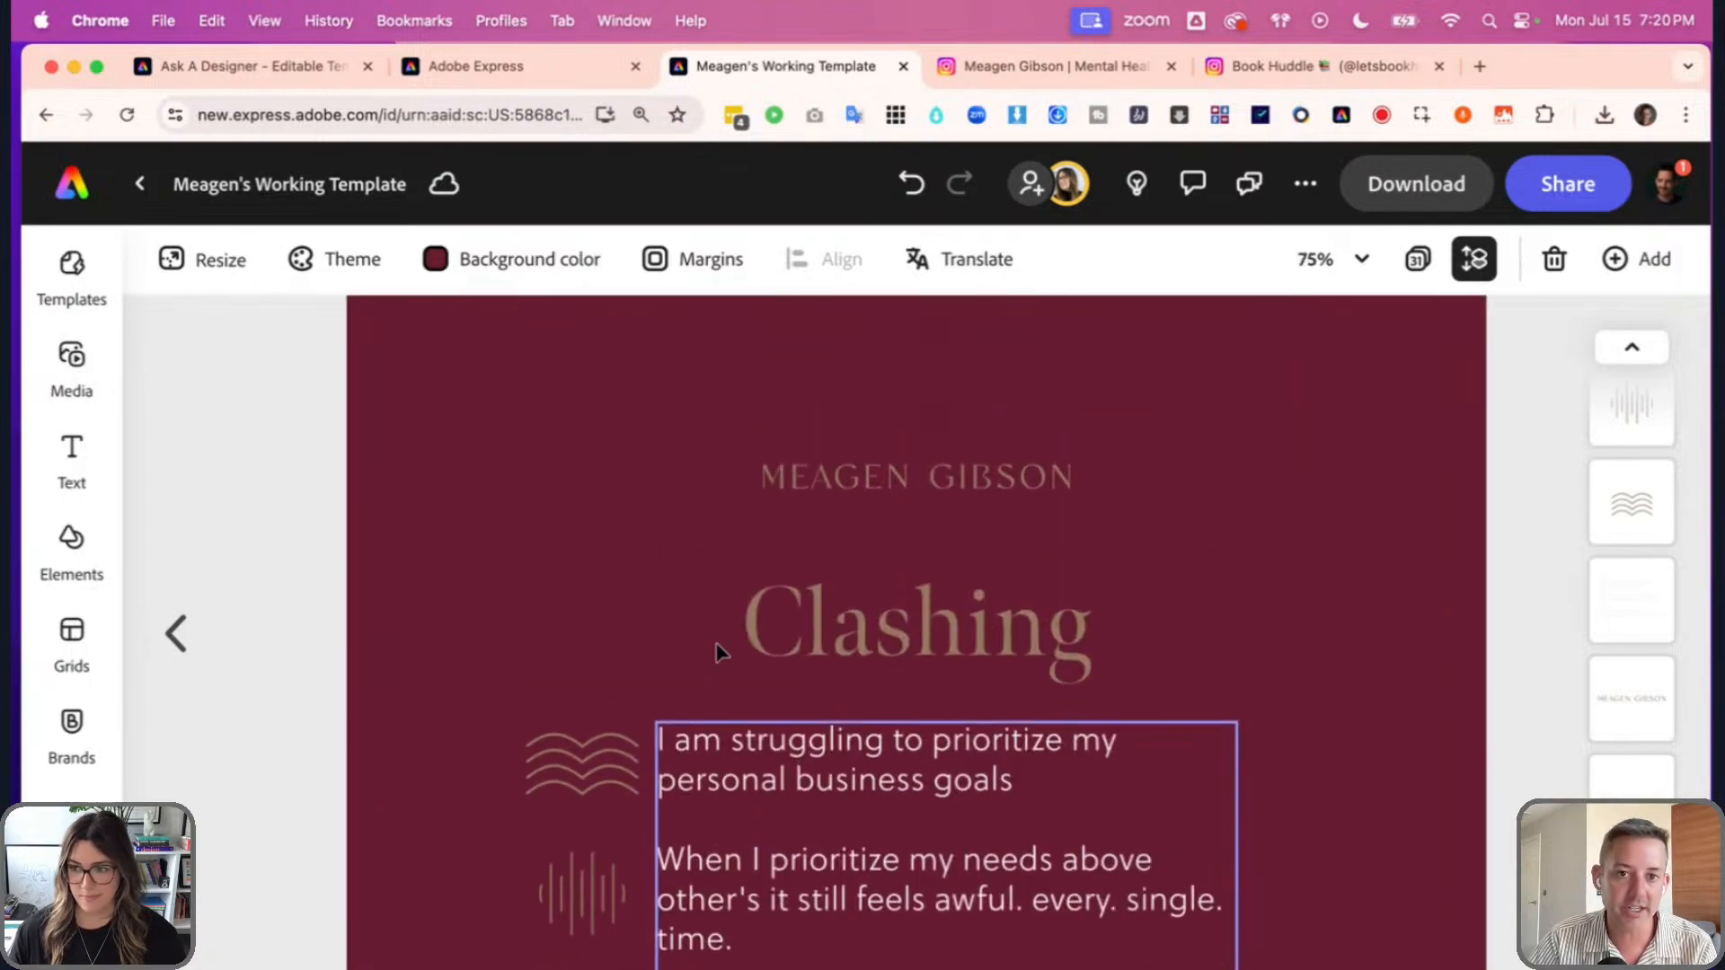
- Examine the wave, sound-line and star icons beside the three paragraphs on the "Clashing" page
scroll(719, 651, down, 4)
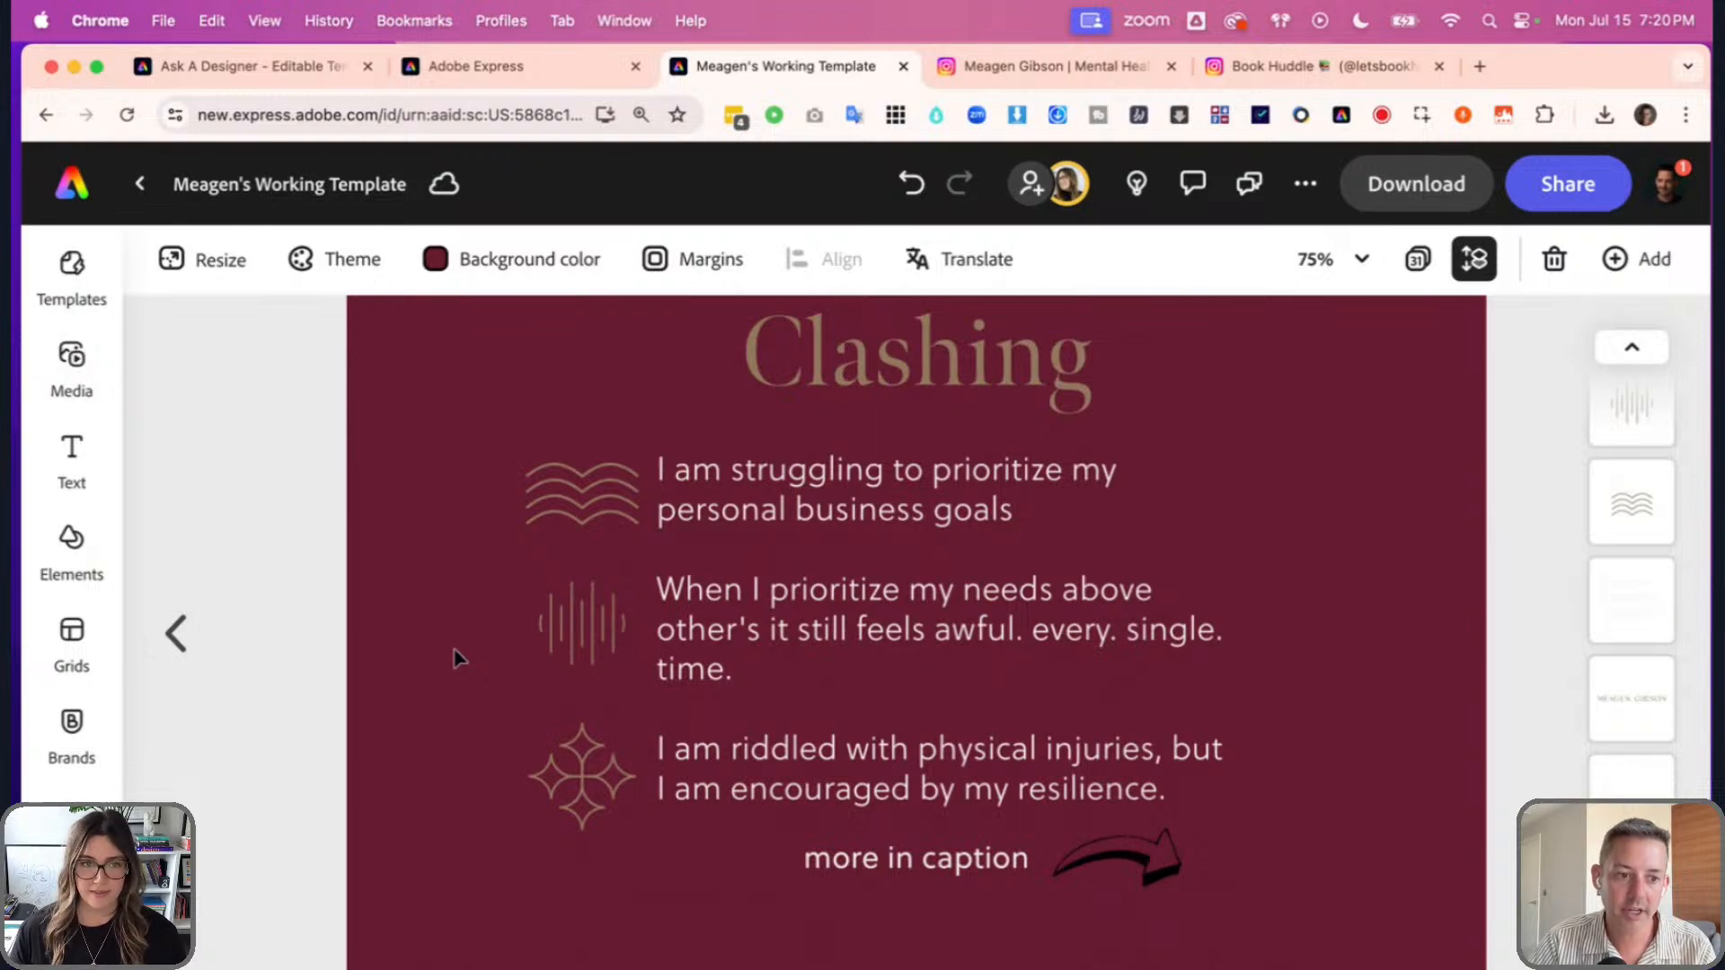
scroll(457, 657, up, 2)
scroll(458, 656, down, 2)
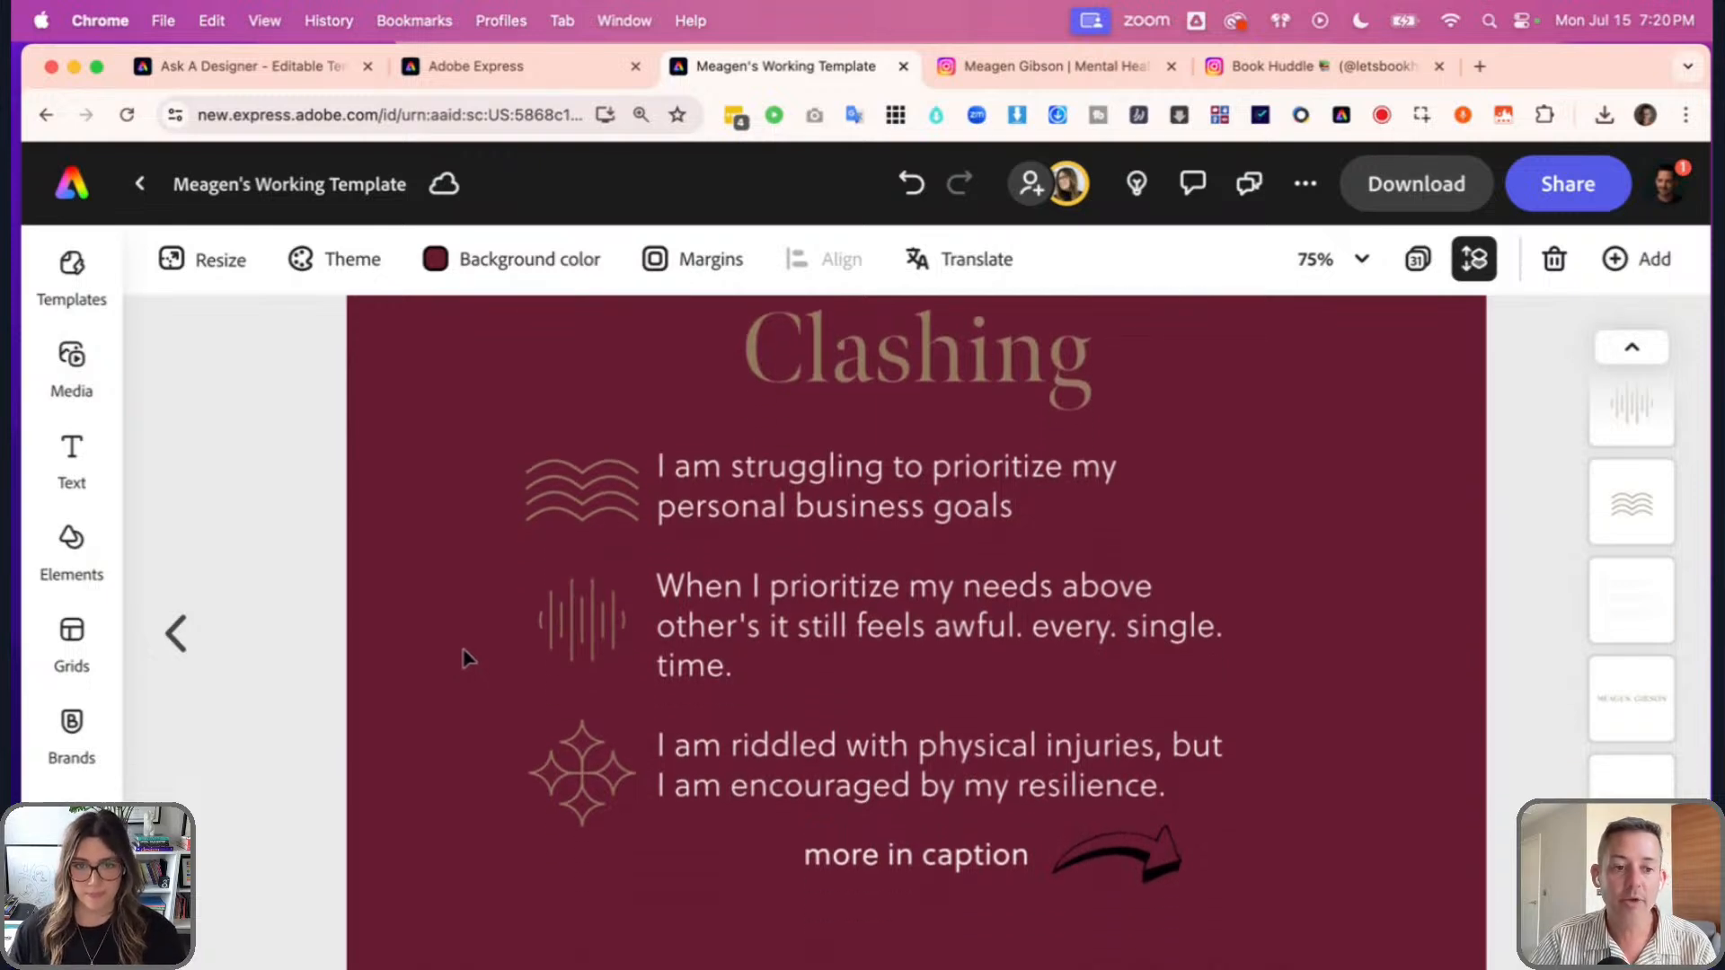
click(619, 505)
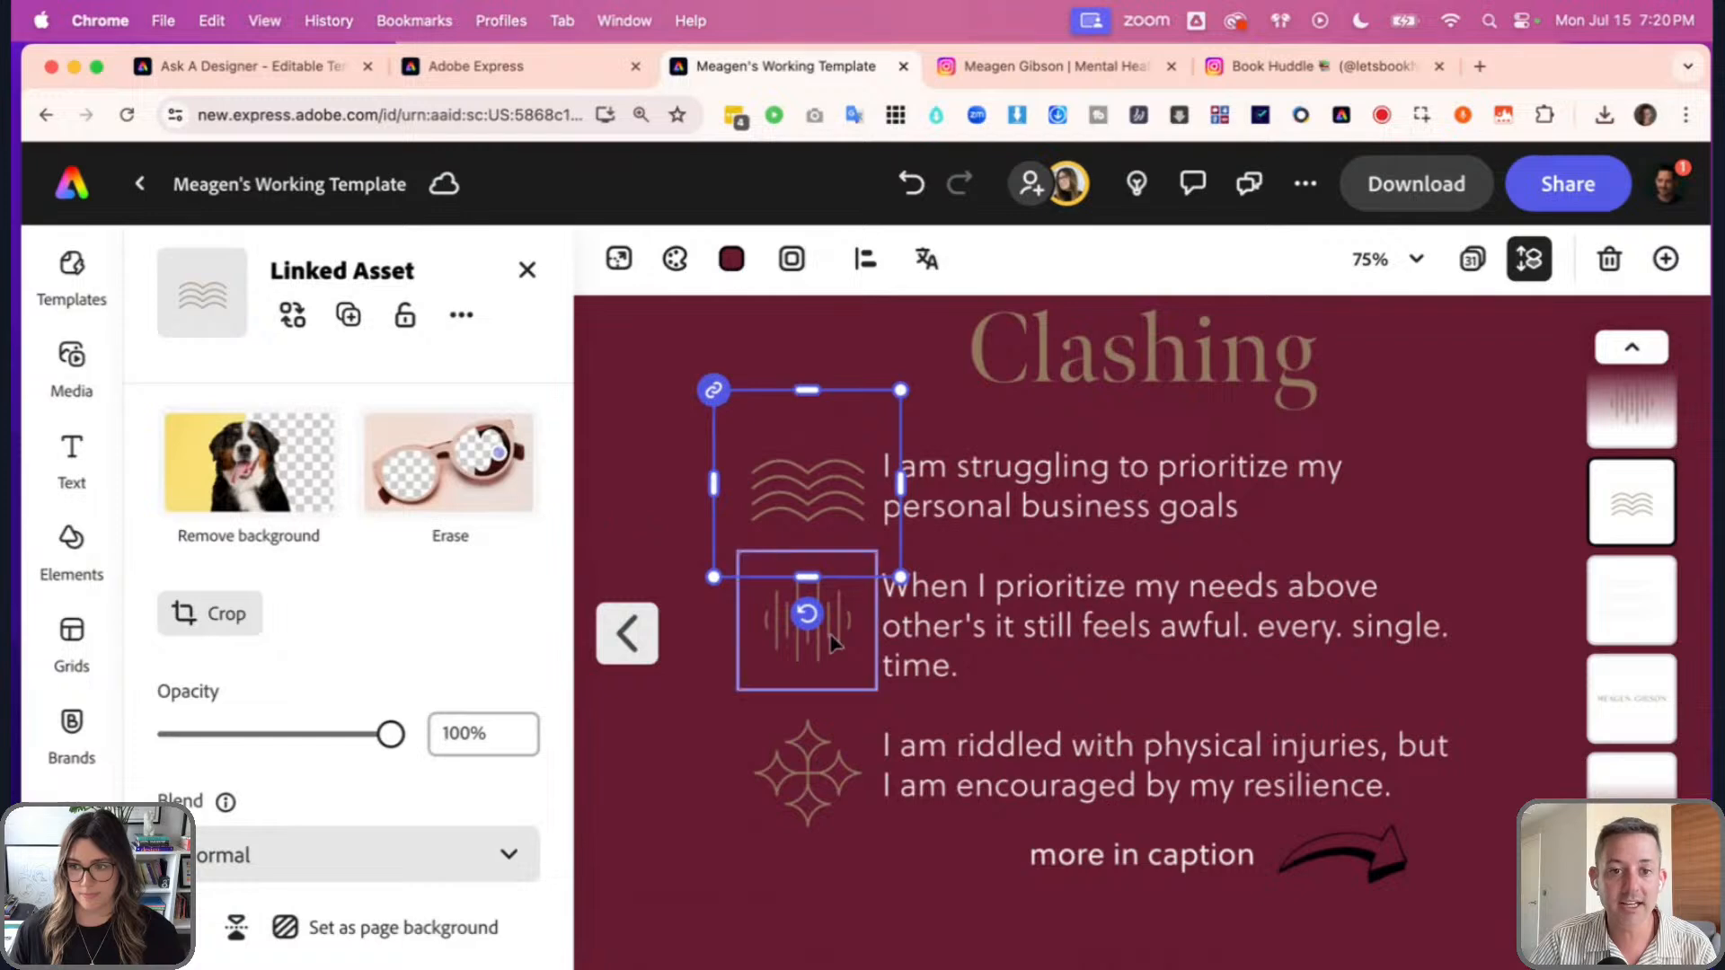
click(831, 640)
click(838, 819)
click(687, 808)
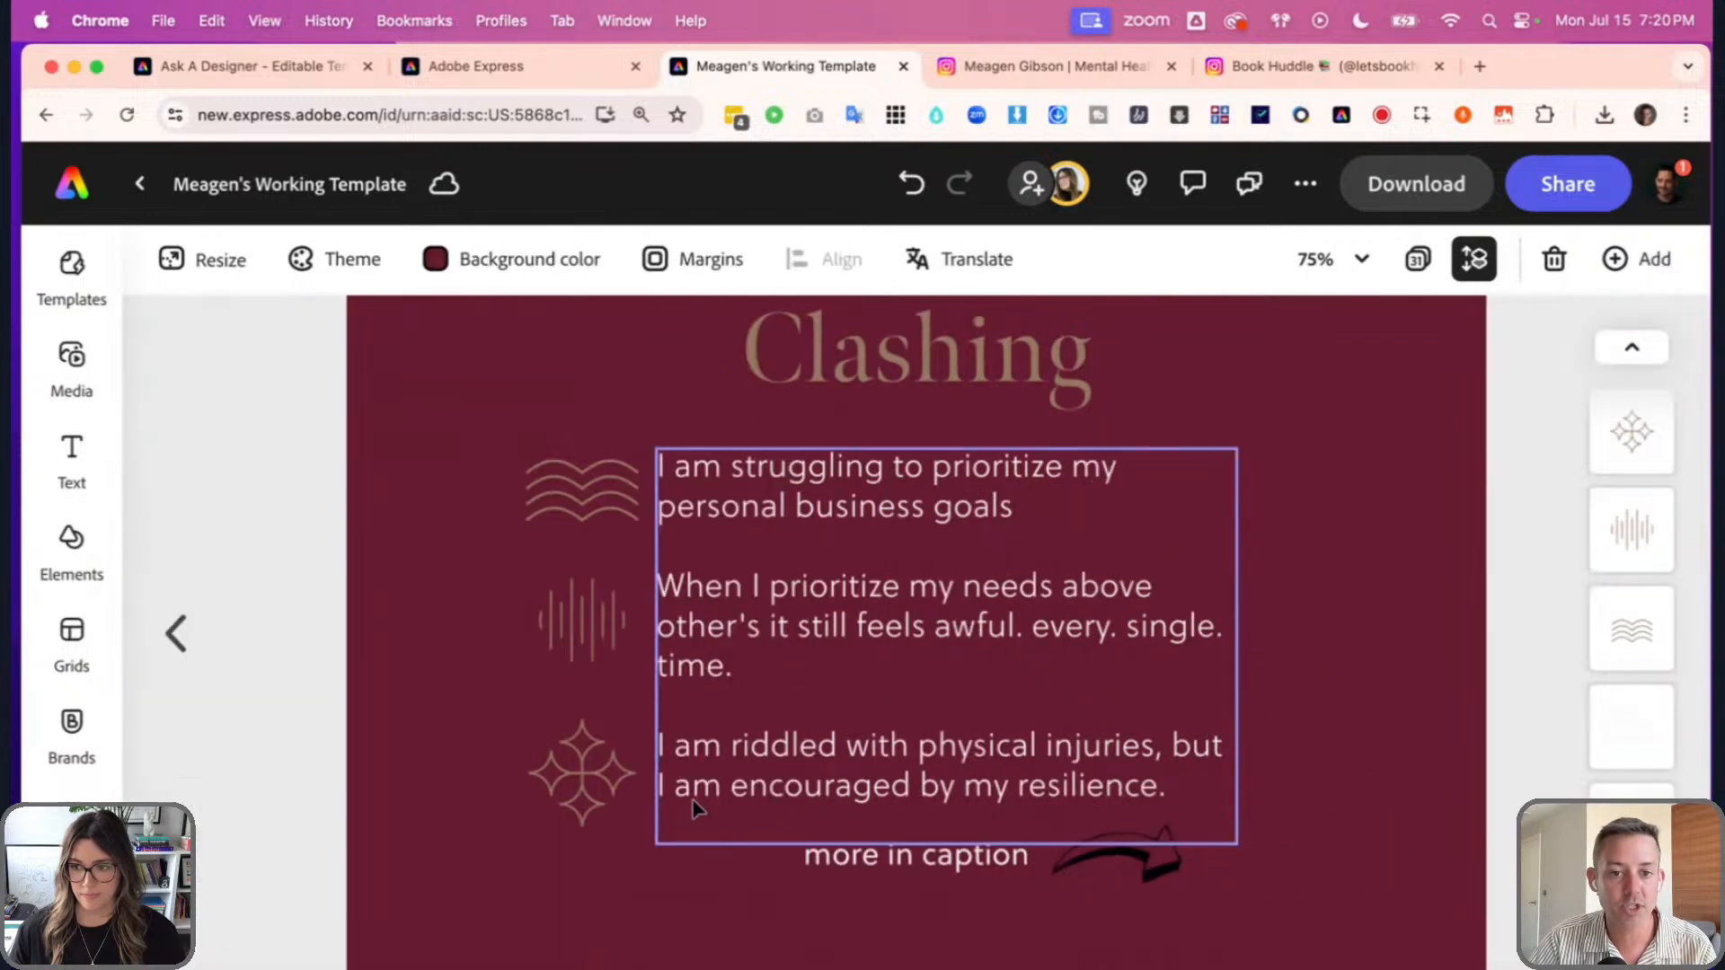
- Browse the full "Lines and arrows" shape collection for a replacement arrow
scroll(693, 805, down, 1)
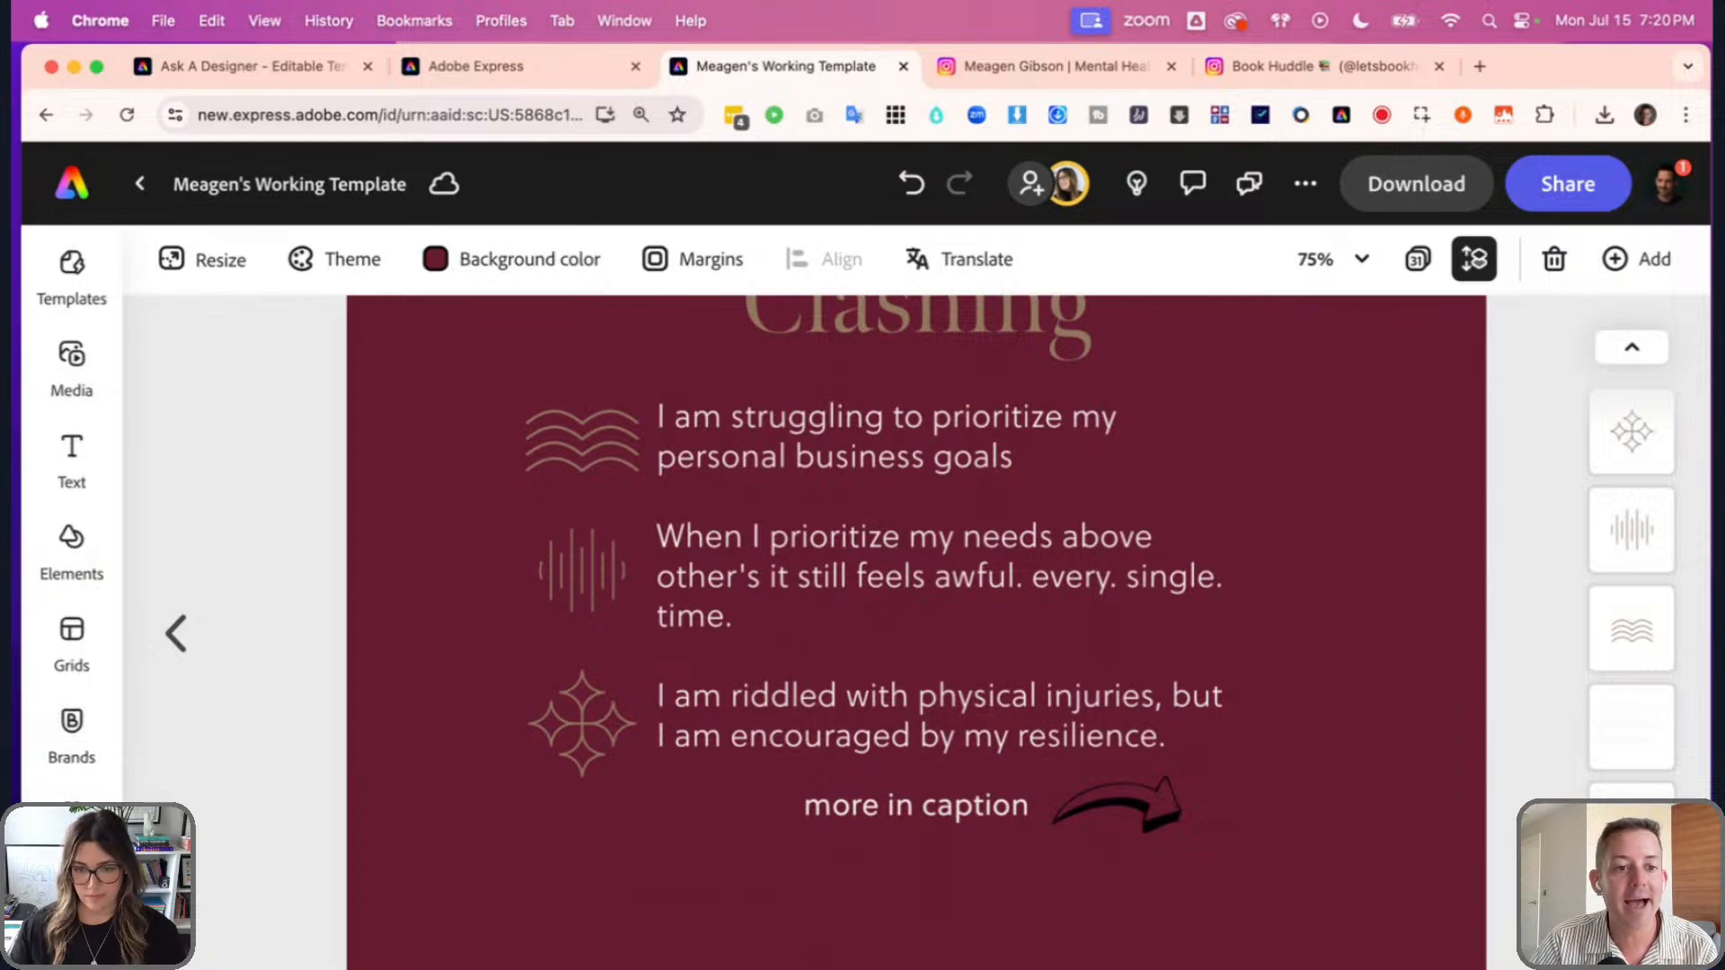
scroll(49, 753, down, 1)
click(72, 597)
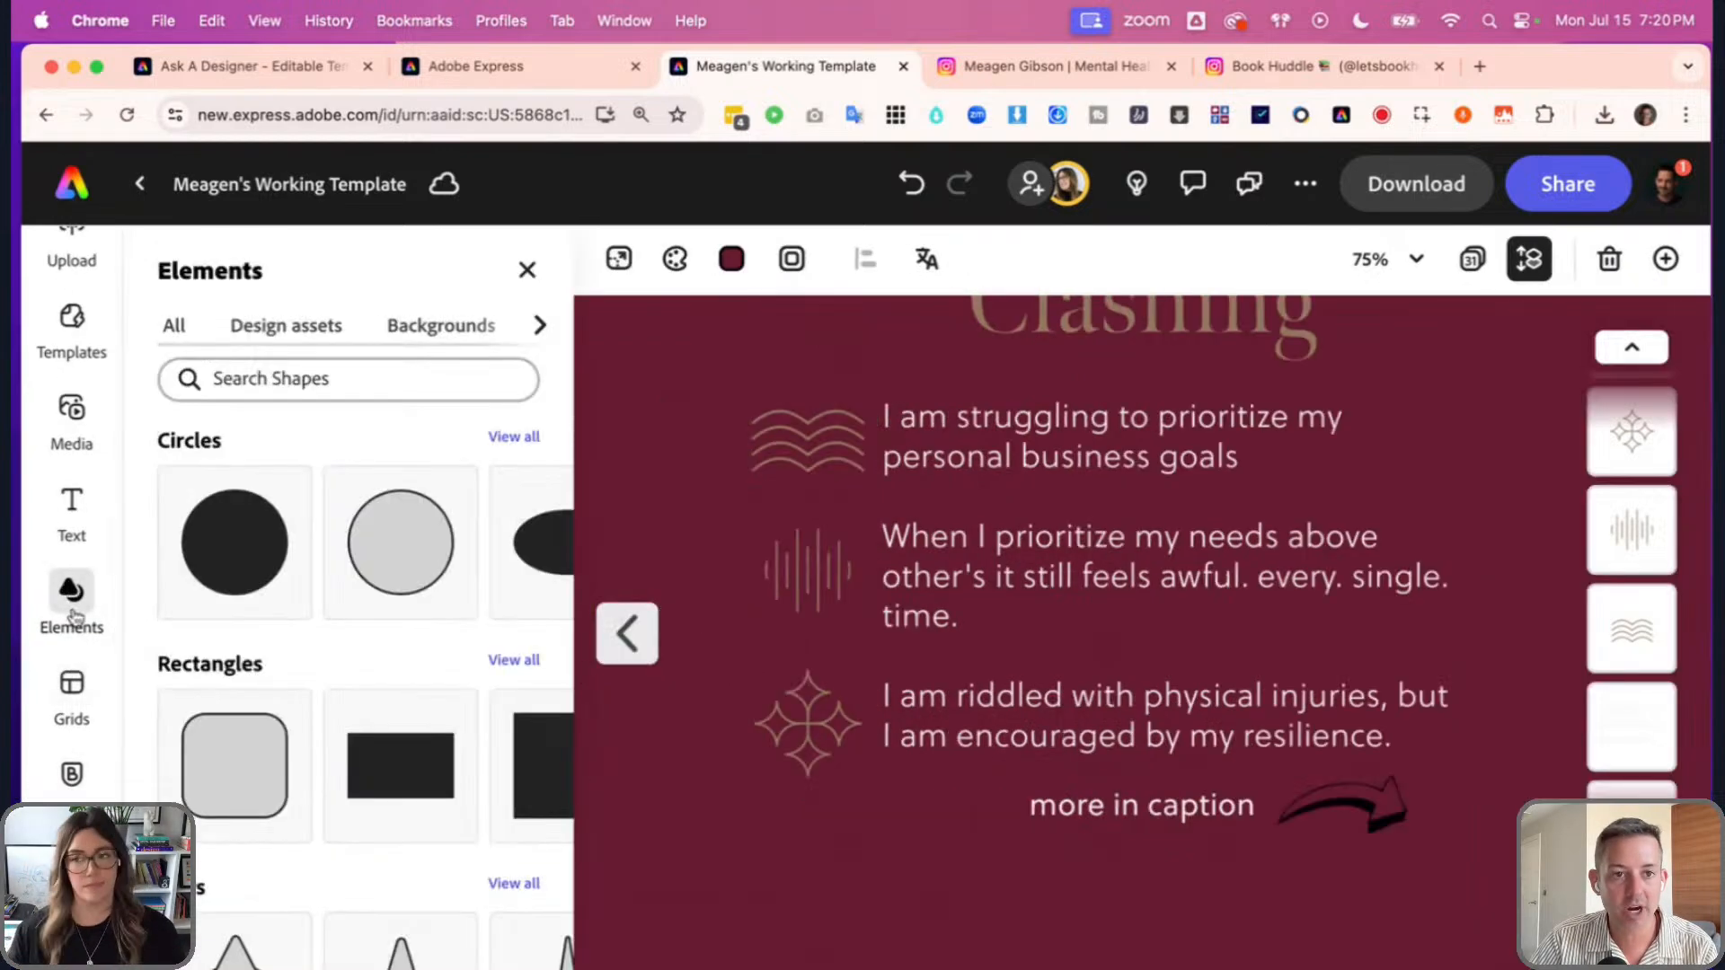
scroll(359, 328, right, 3)
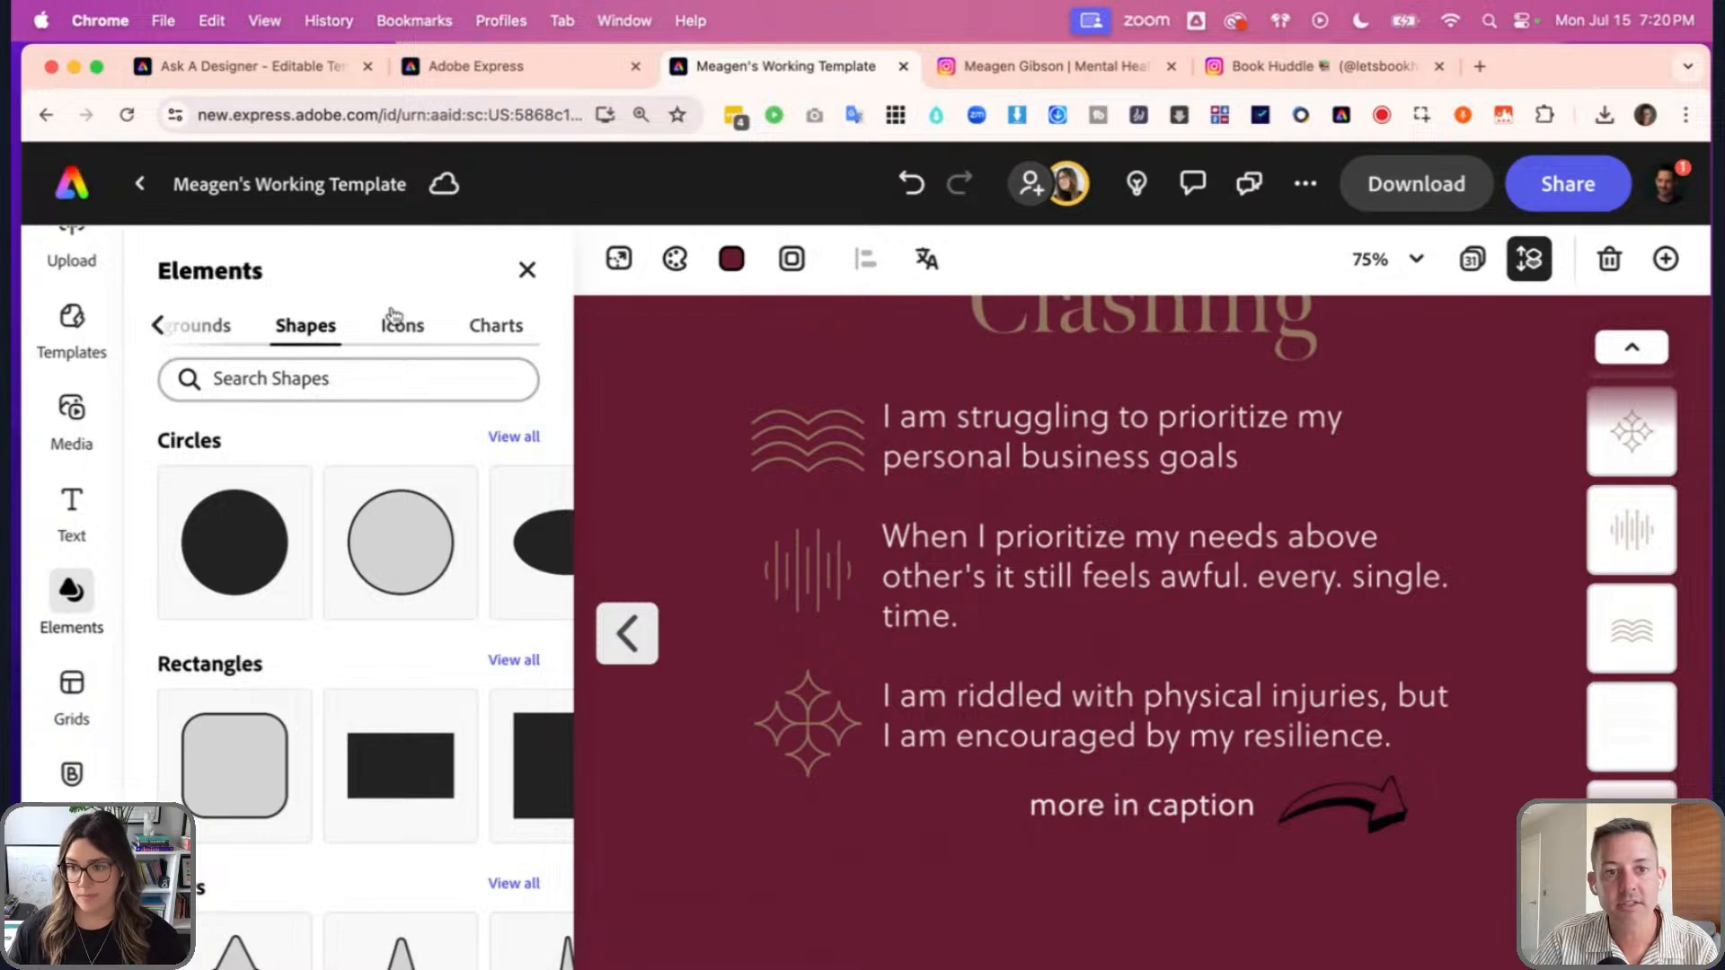
click(391, 326)
scroll(397, 331, right, 3)
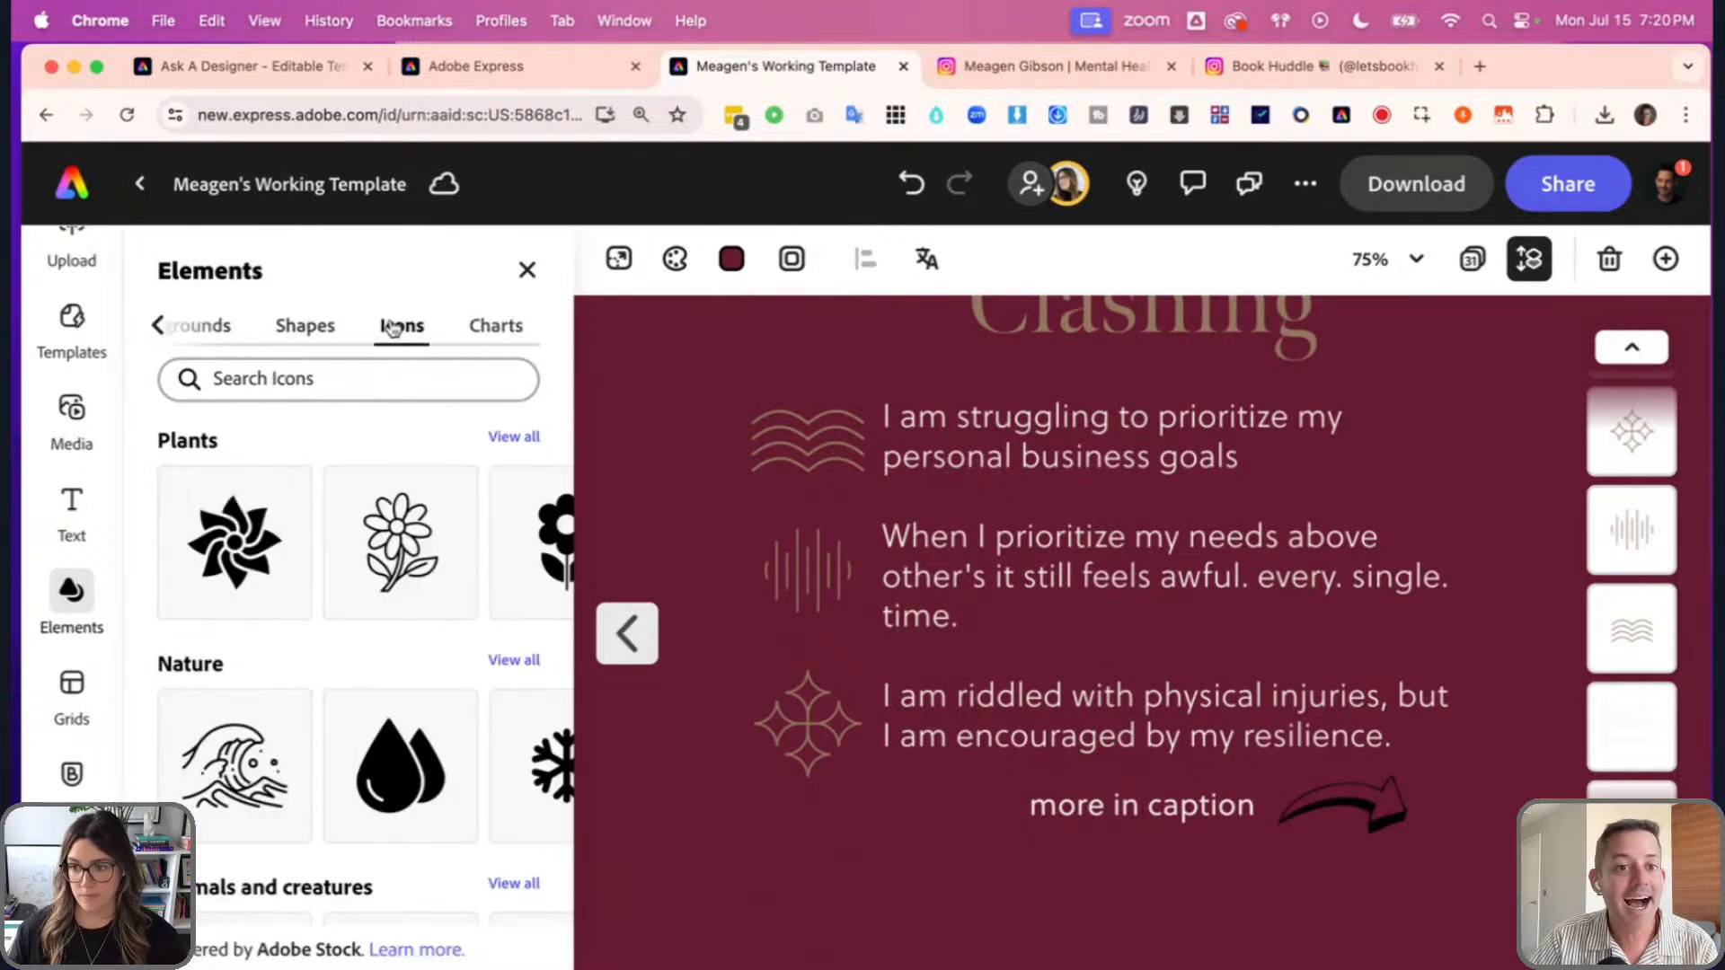
click(319, 330)
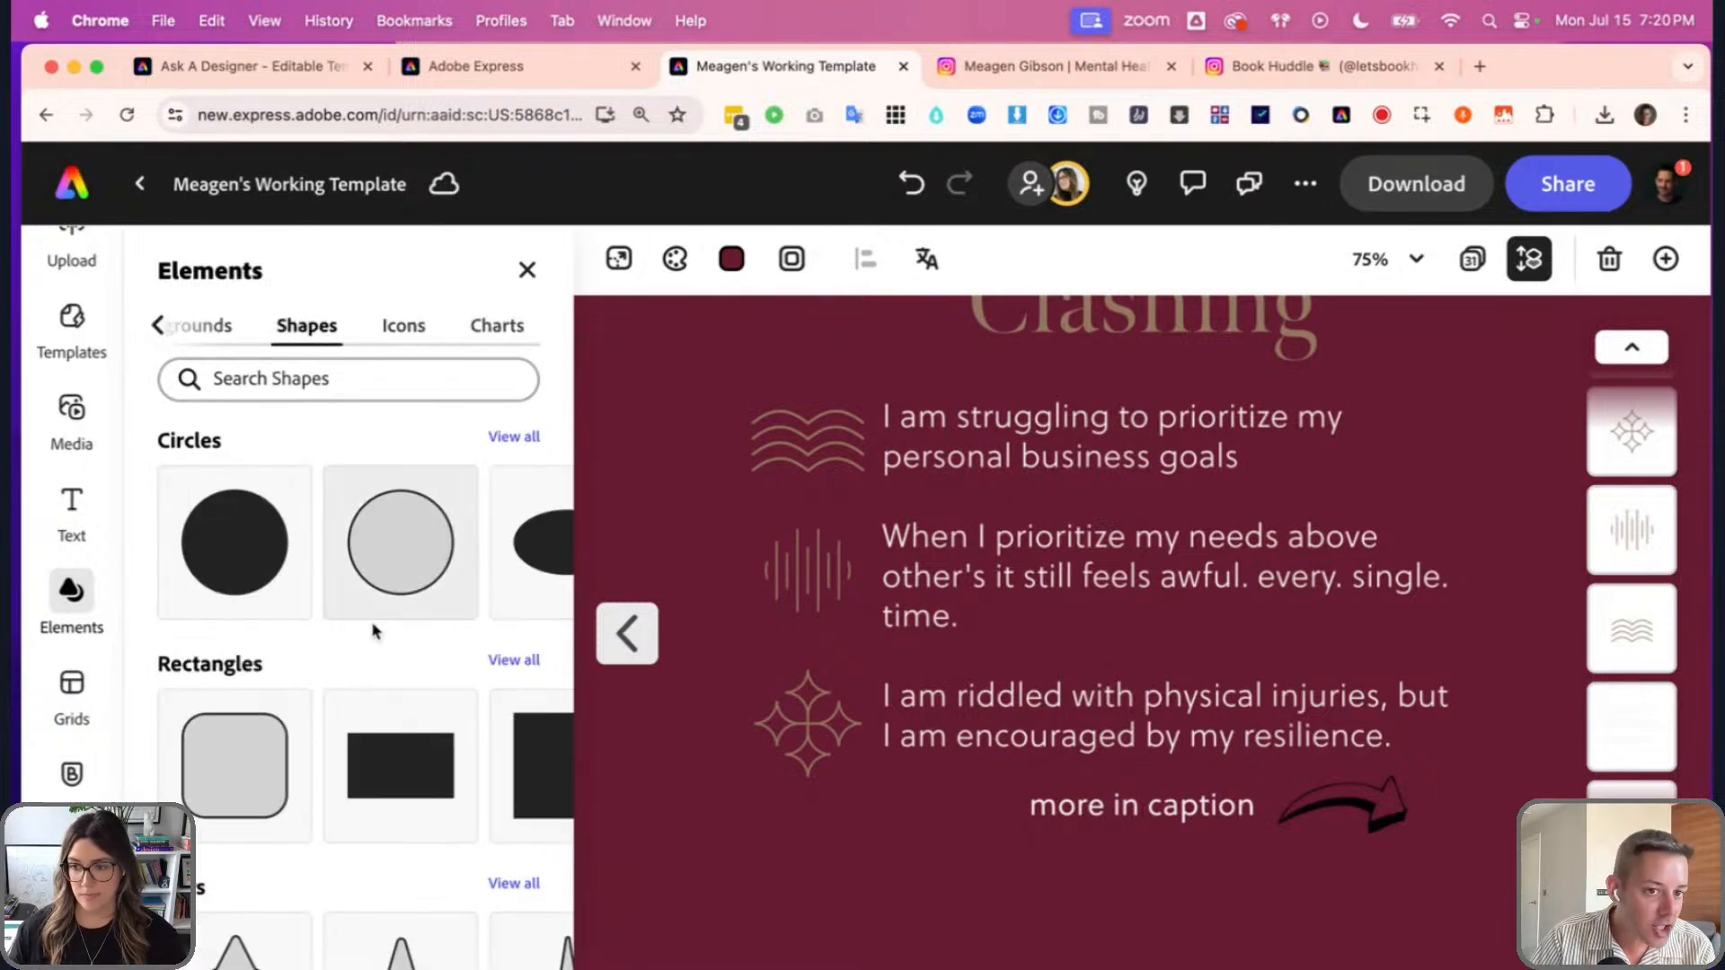
scroll(355, 620, down, 10)
scroll(357, 605, down, 5)
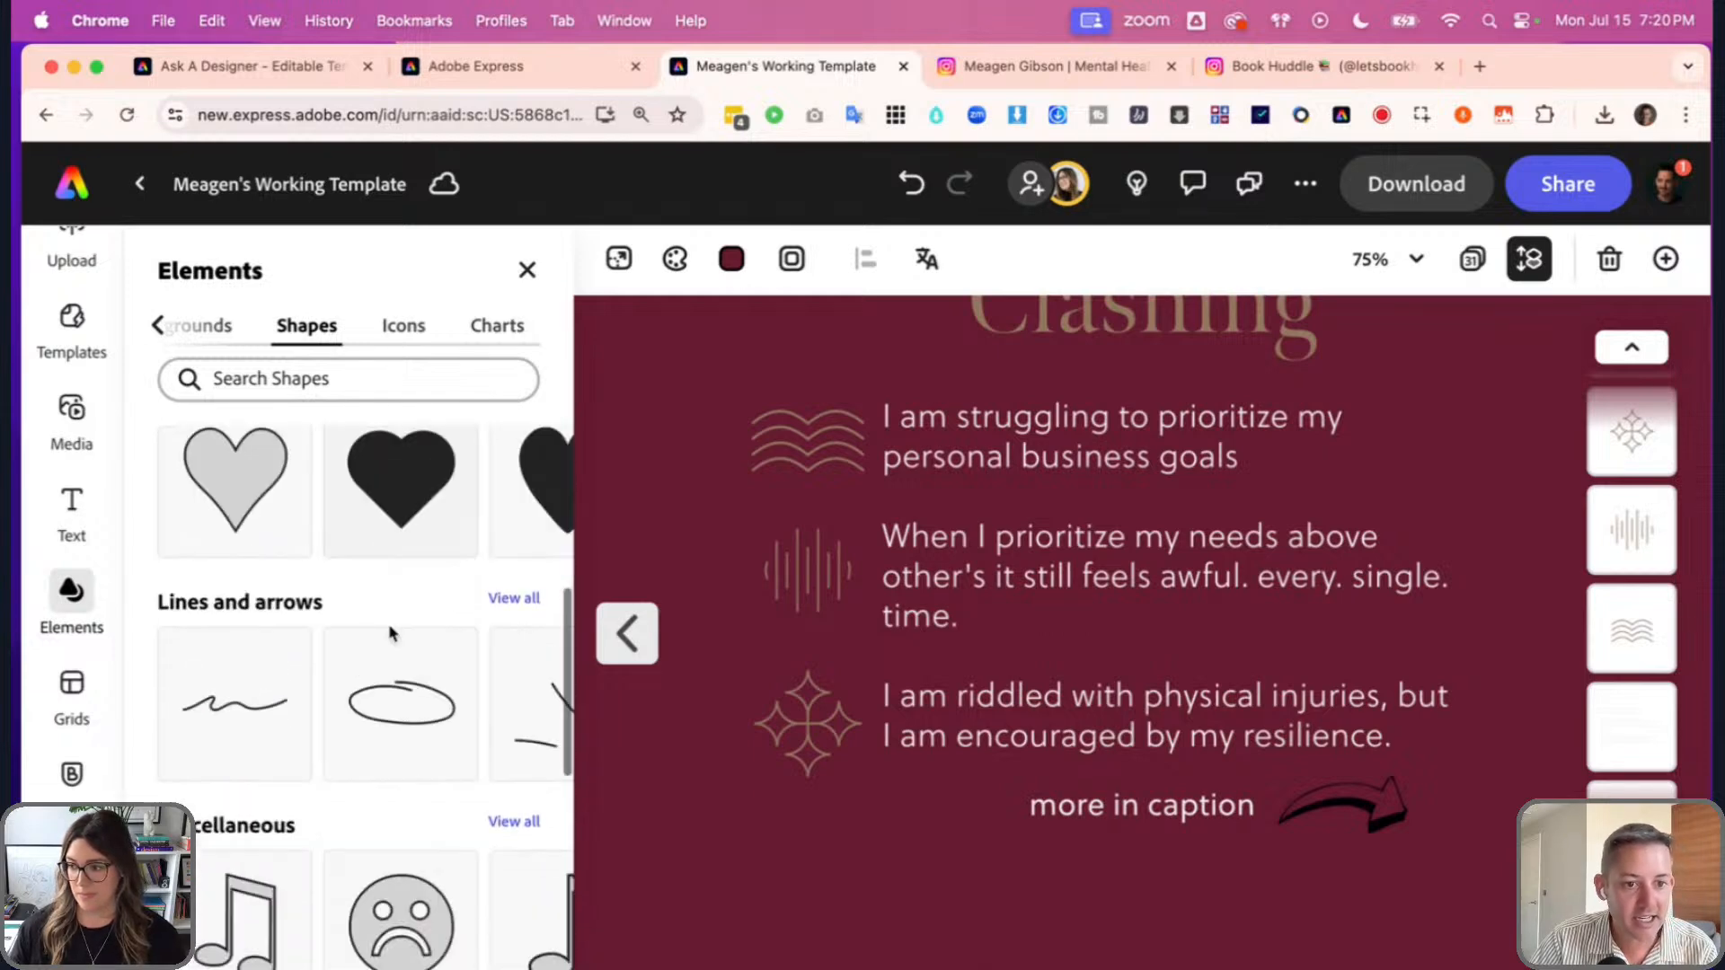
click(509, 498)
scroll(467, 665, down, 12)
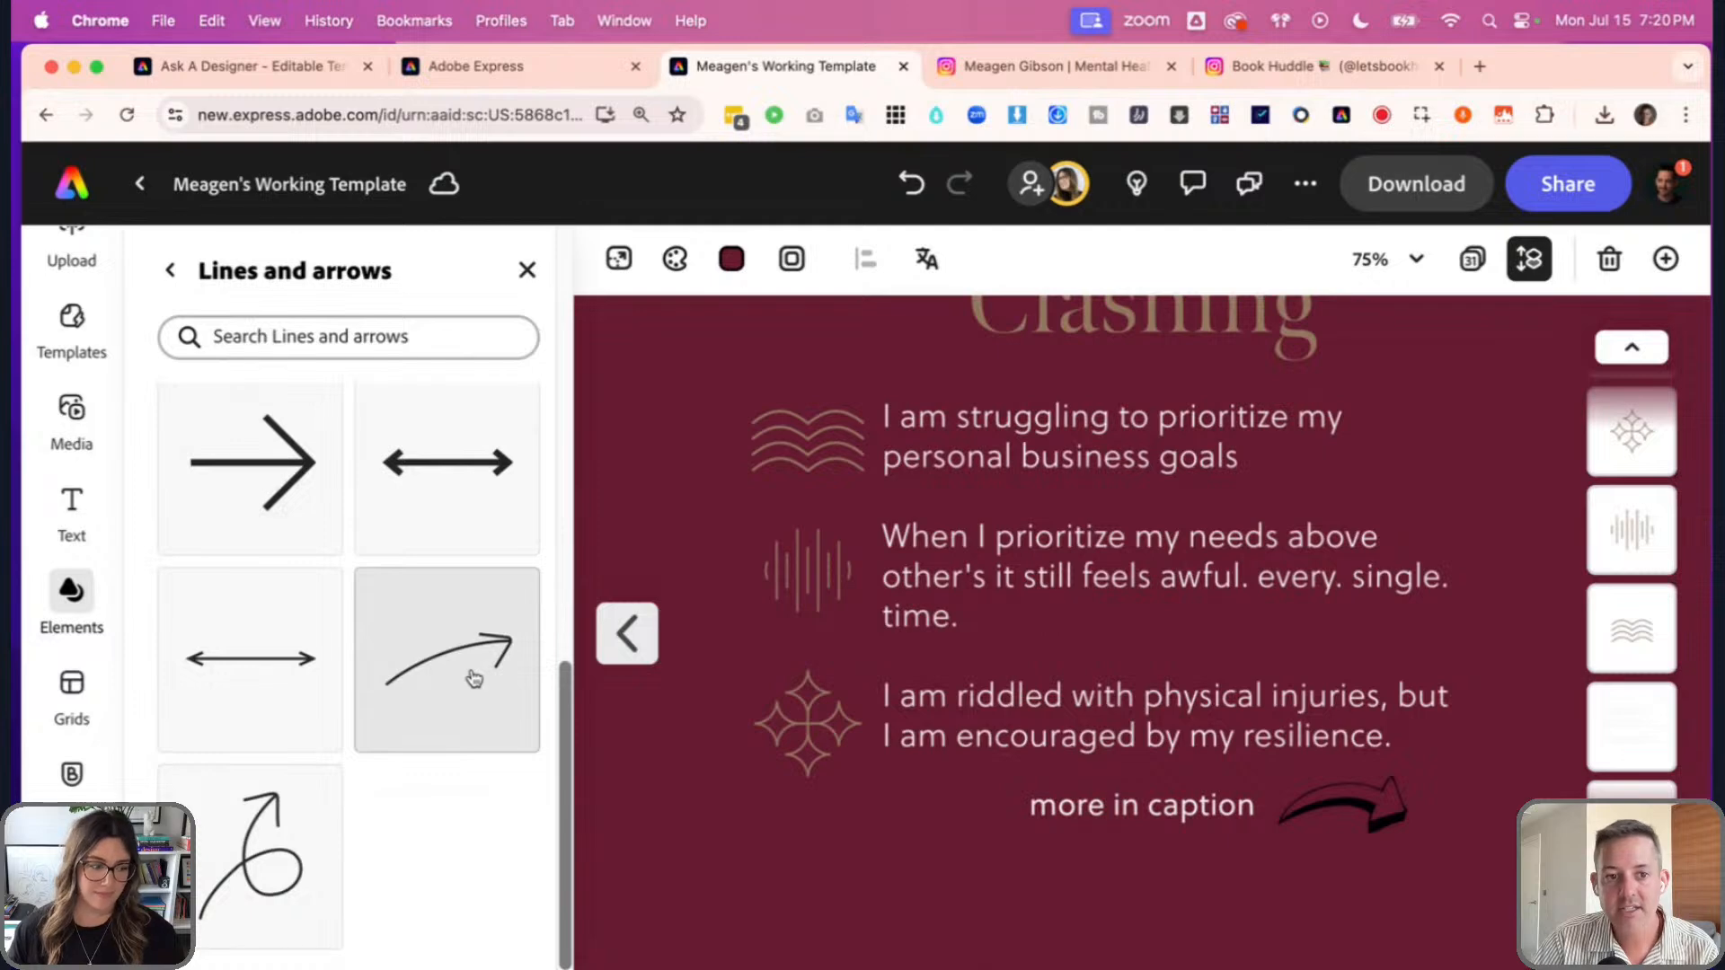
scroll(467, 674, up, 2)
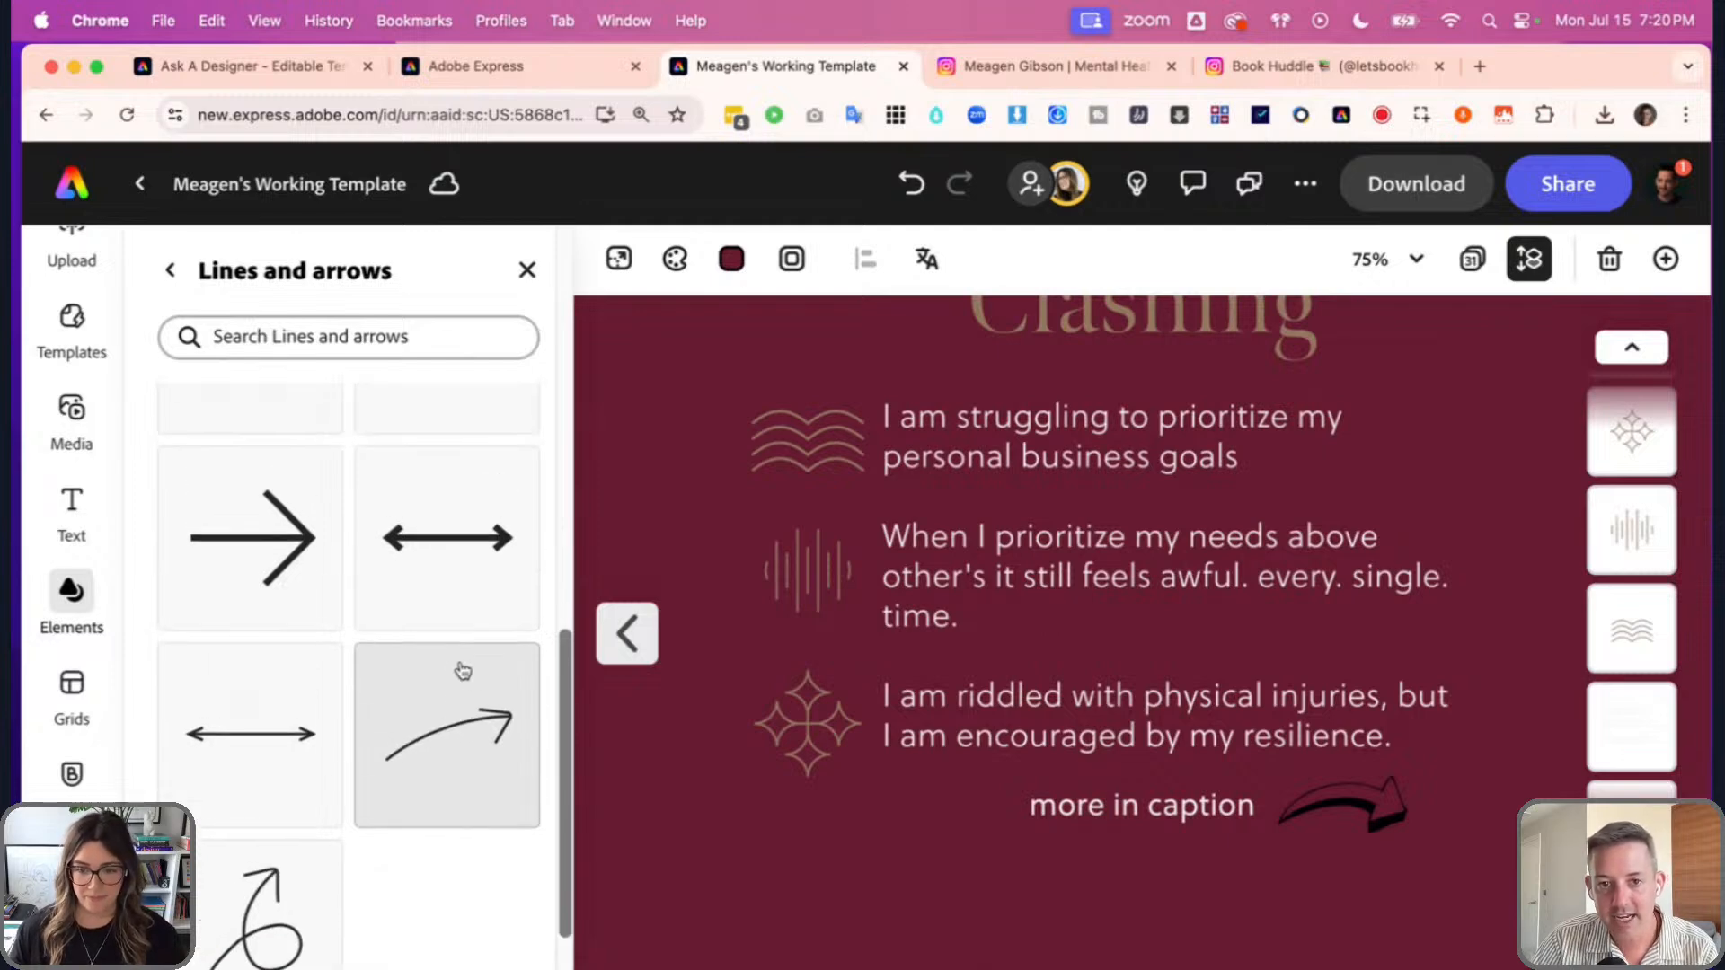
- Add the thin double-headed arrow and place it at a smaller size beside "more in caption"
click(239, 770)
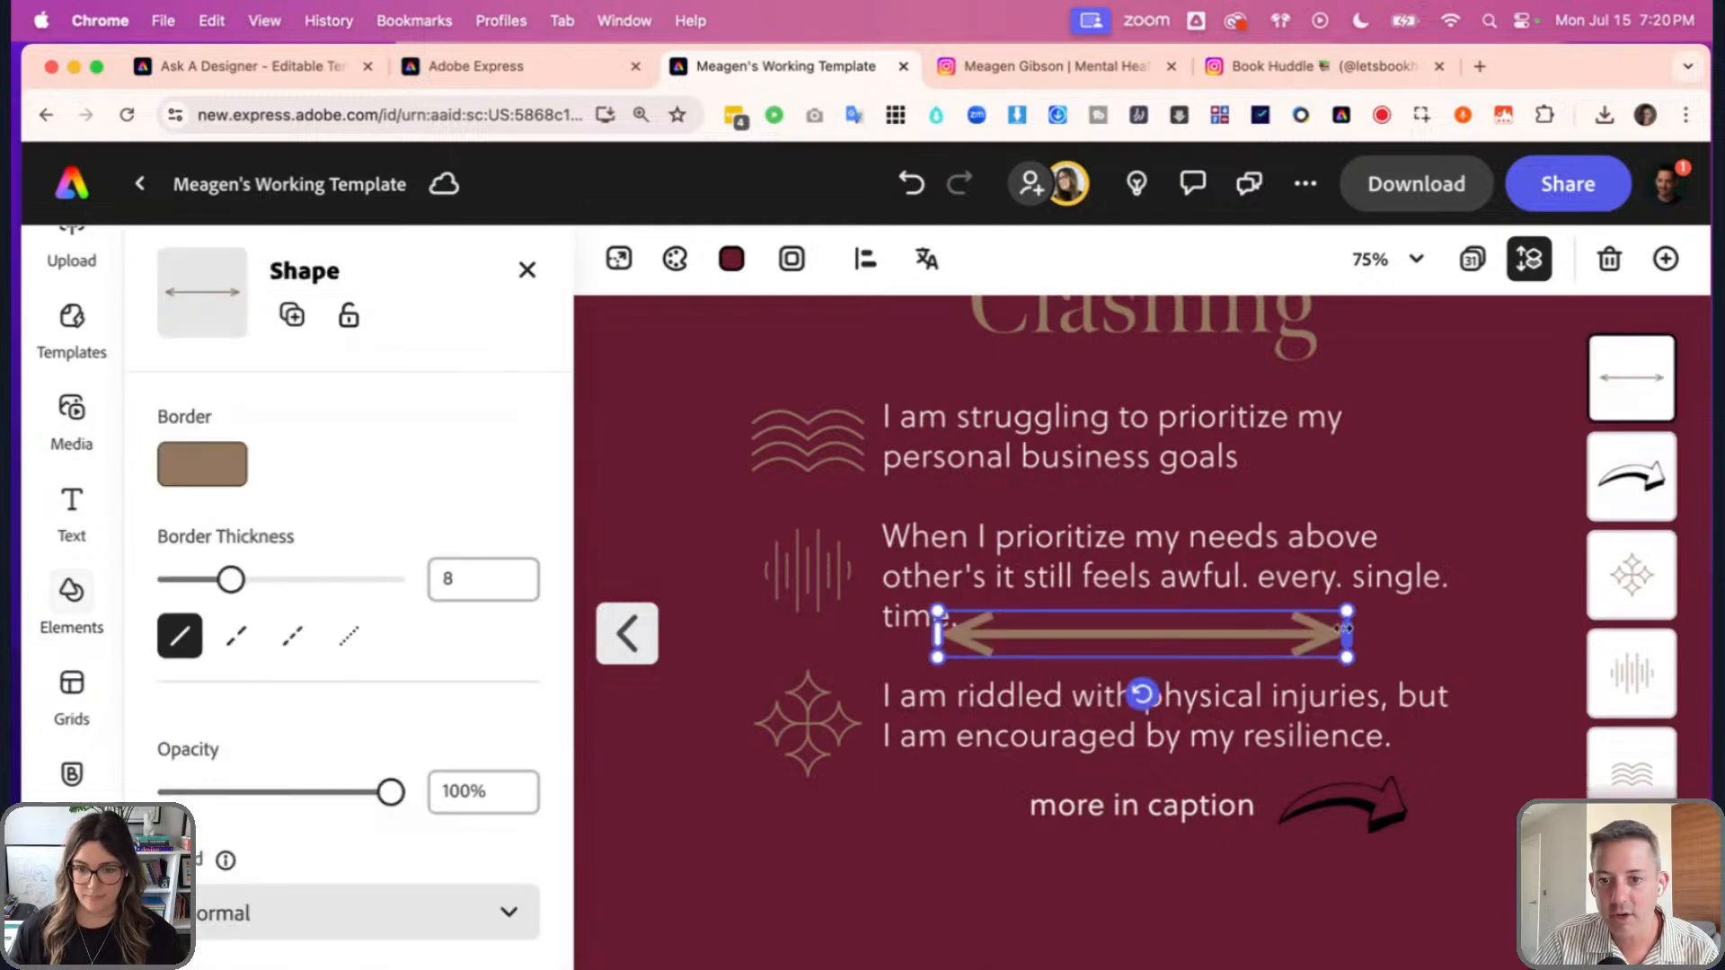
drag(1345, 629, 1391, 813)
- Delete both the black curved arrow and the double-headed arrow beside "more in caption"
click(1367, 822)
key(Delete)
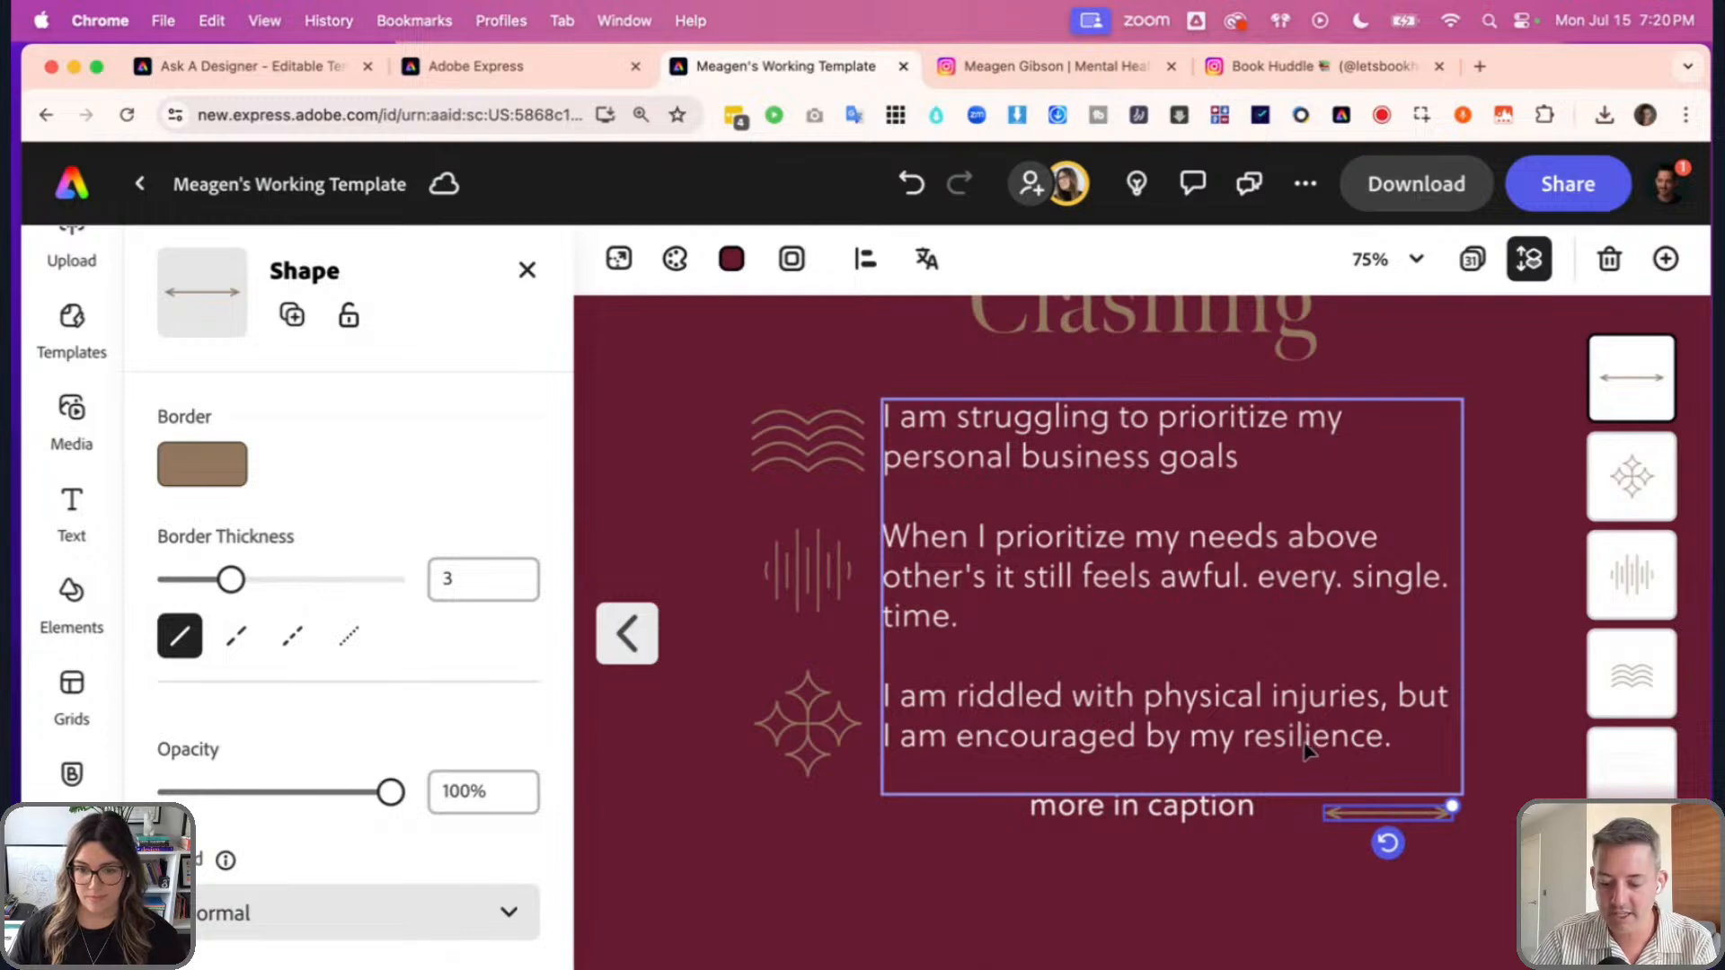
key(Delete)
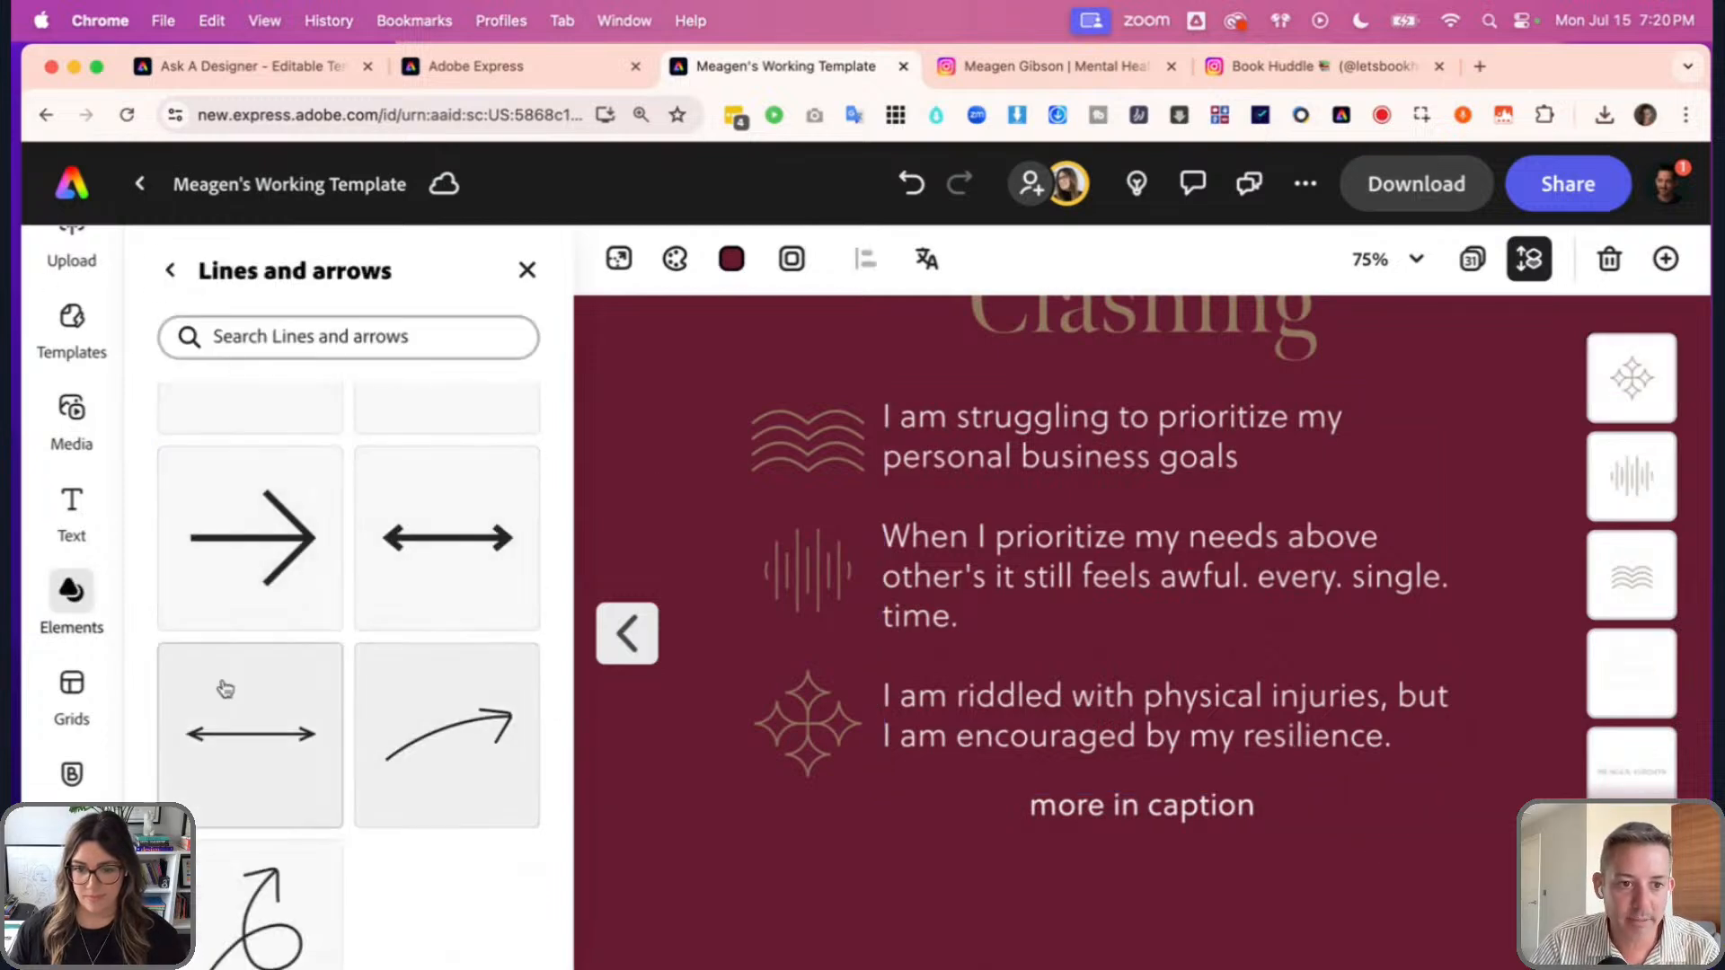
- Add the thin curved single-headed arrow and place it at a smaller size just below "more in caption"
scroll(238, 681, down, 2)
scroll(443, 616, up, 4)
scroll(446, 617, down, 4)
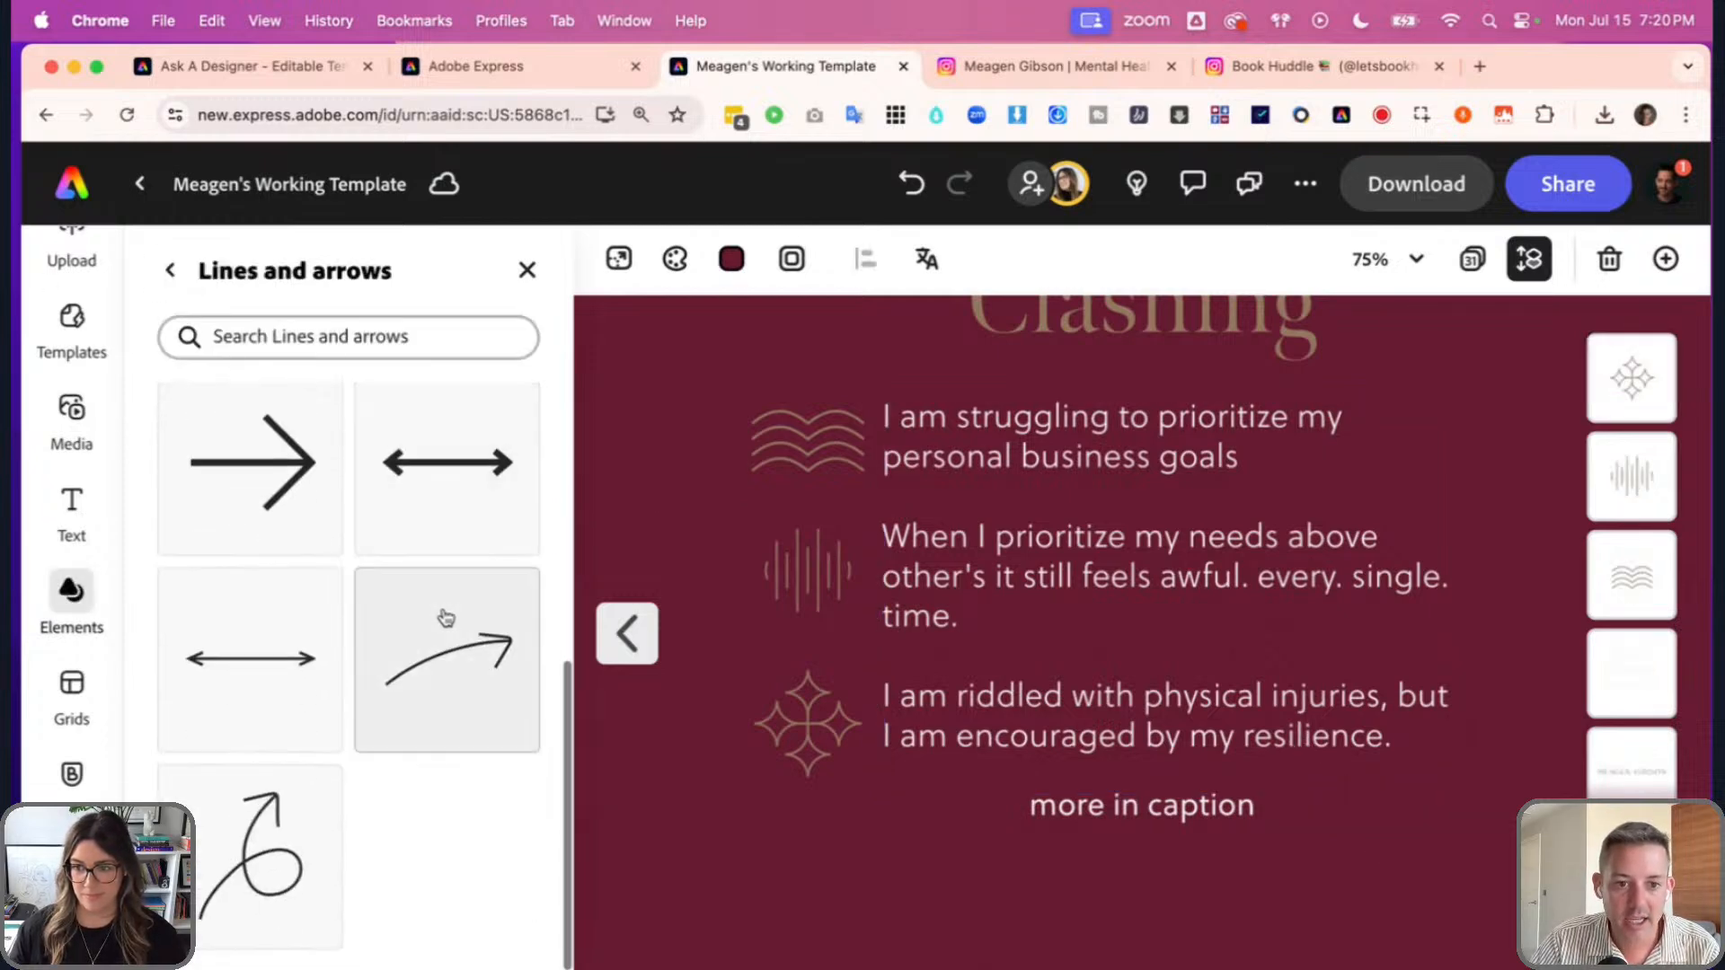
click(447, 617)
click(1312, 566)
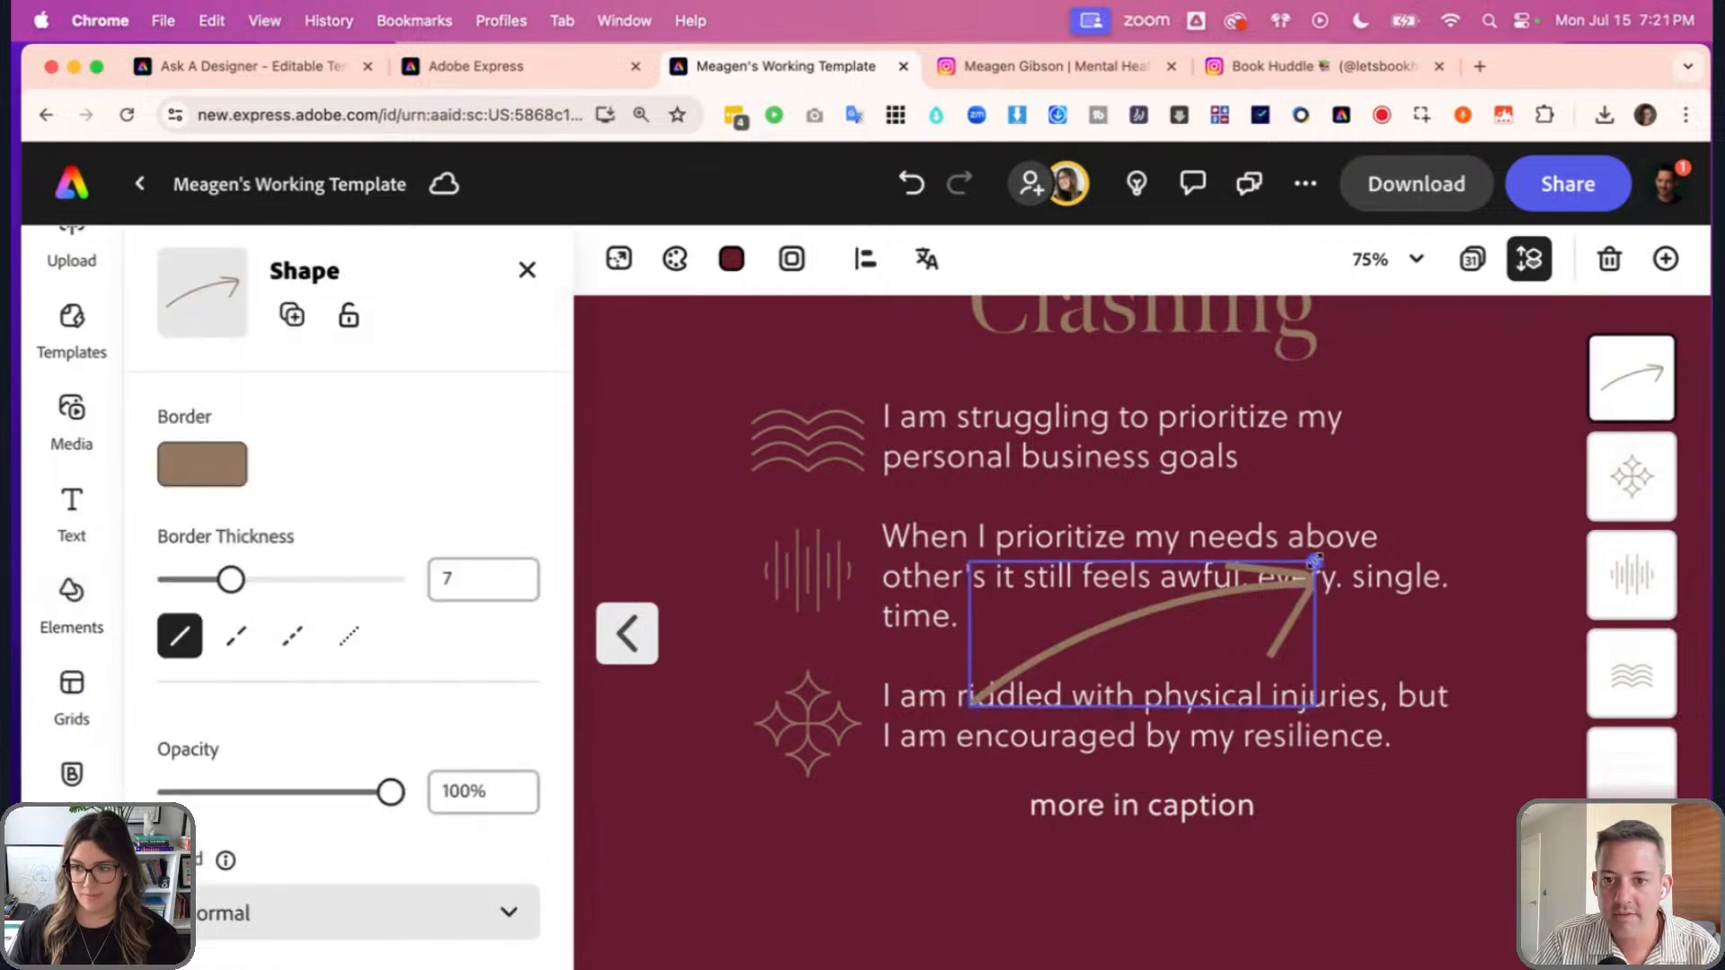
drag(1314, 561, 1307, 836)
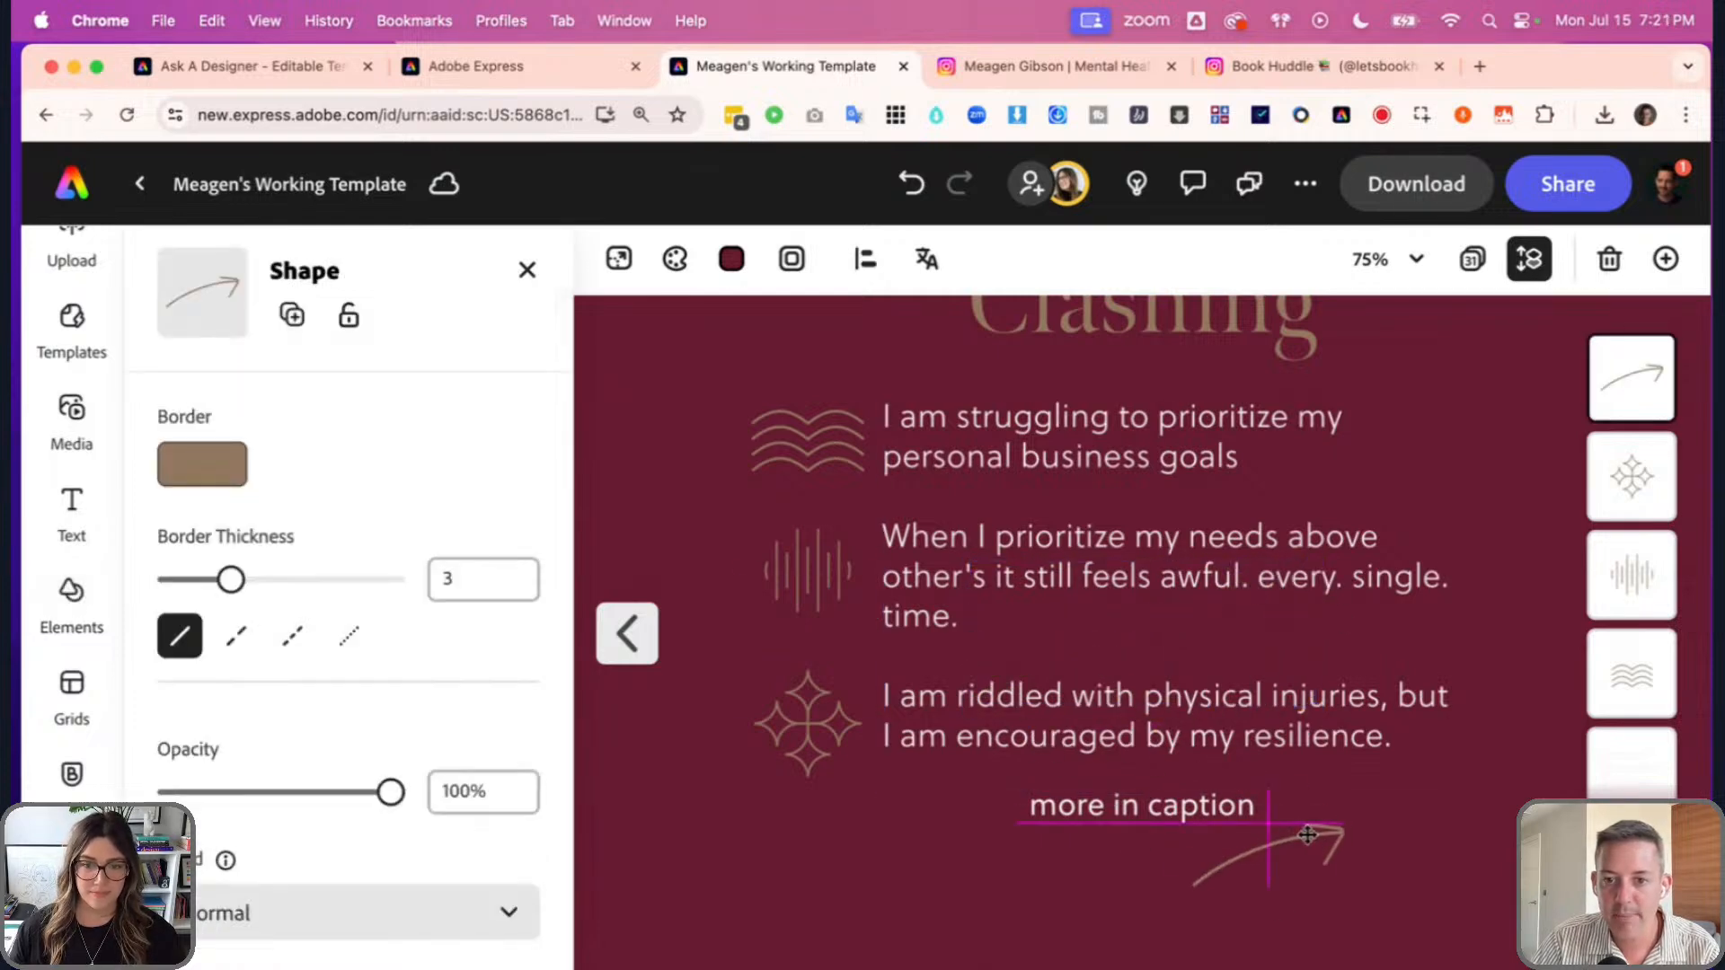
- Flip the curved arrow vertically, tilt it slightly counterclockwise and move it to the lower right of "more in caption"
scroll(377, 835, down, 3)
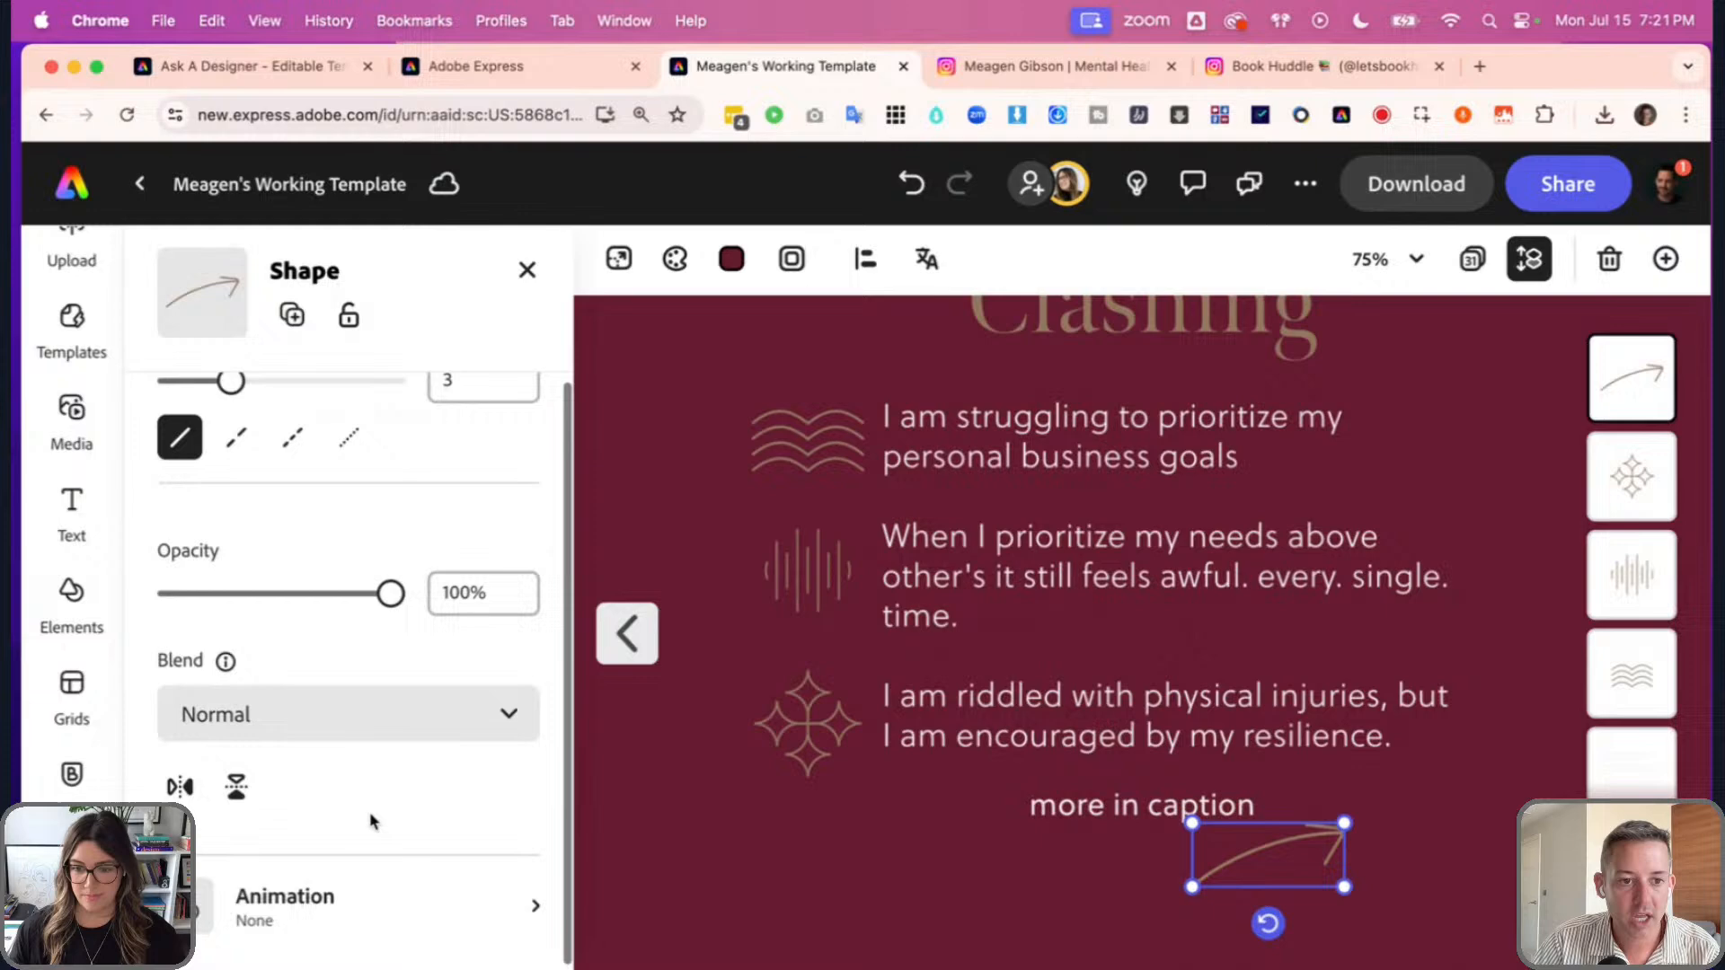
click(236, 791)
drag(1268, 924, 1438, 876)
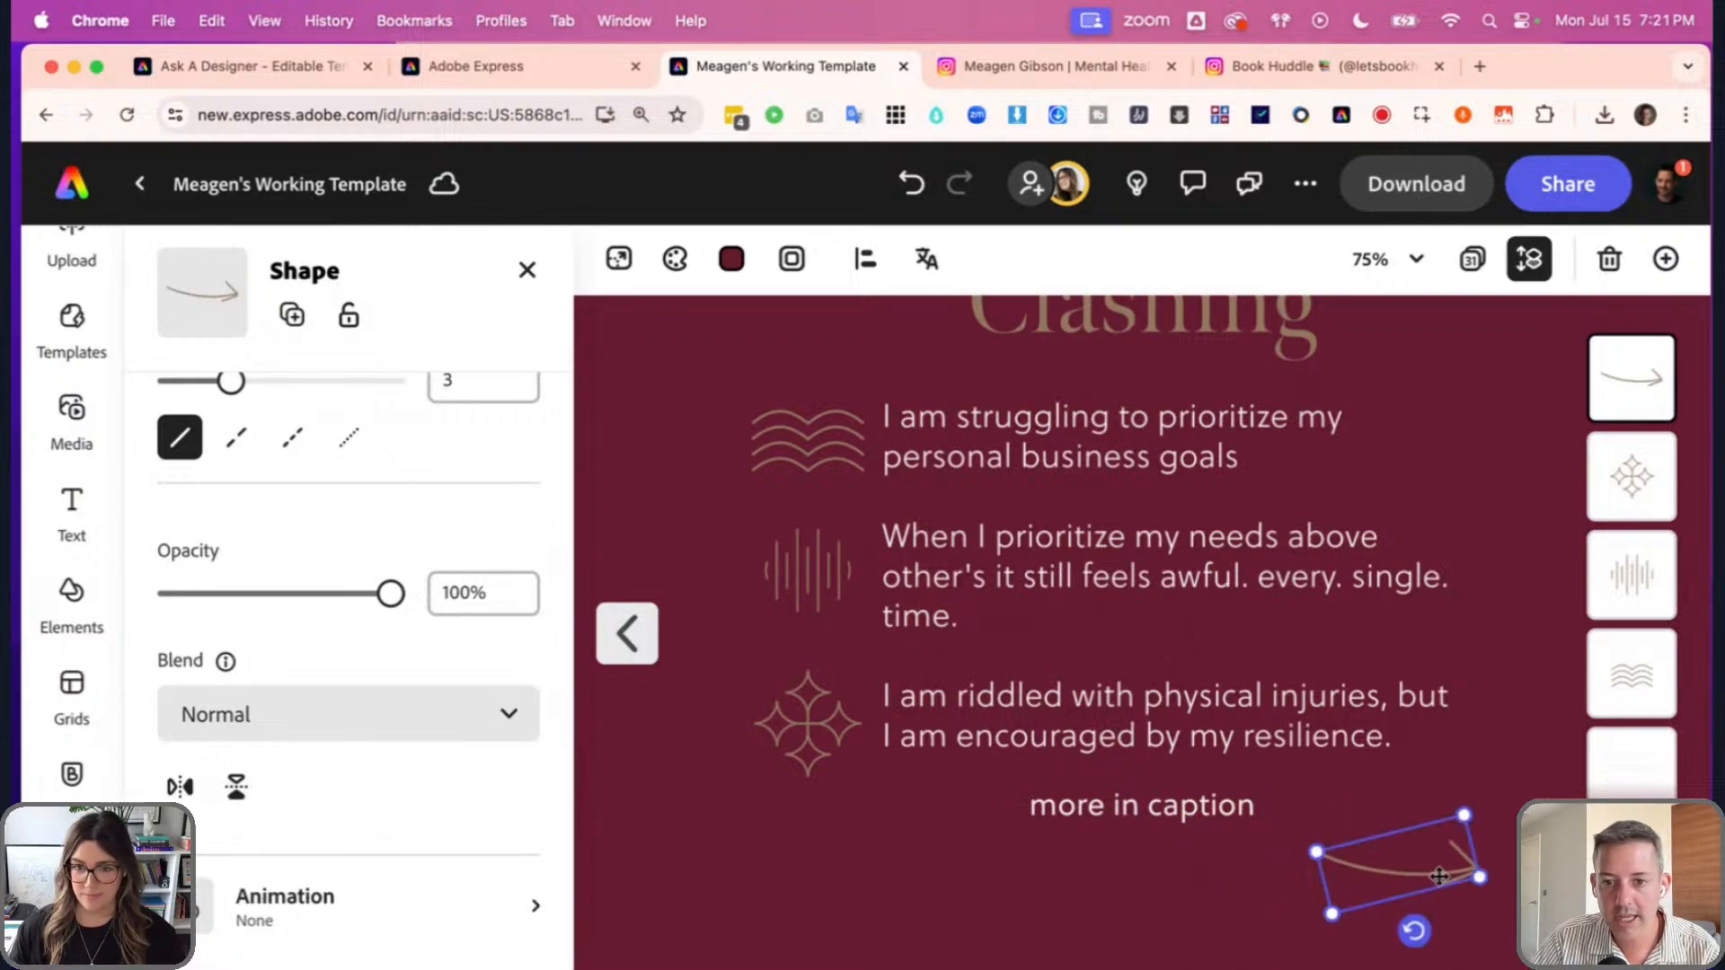
click(1076, 892)
scroll(1060, 853, up, 2)
scroll(1060, 854, down, 3)
scroll(1053, 834, up, 1)
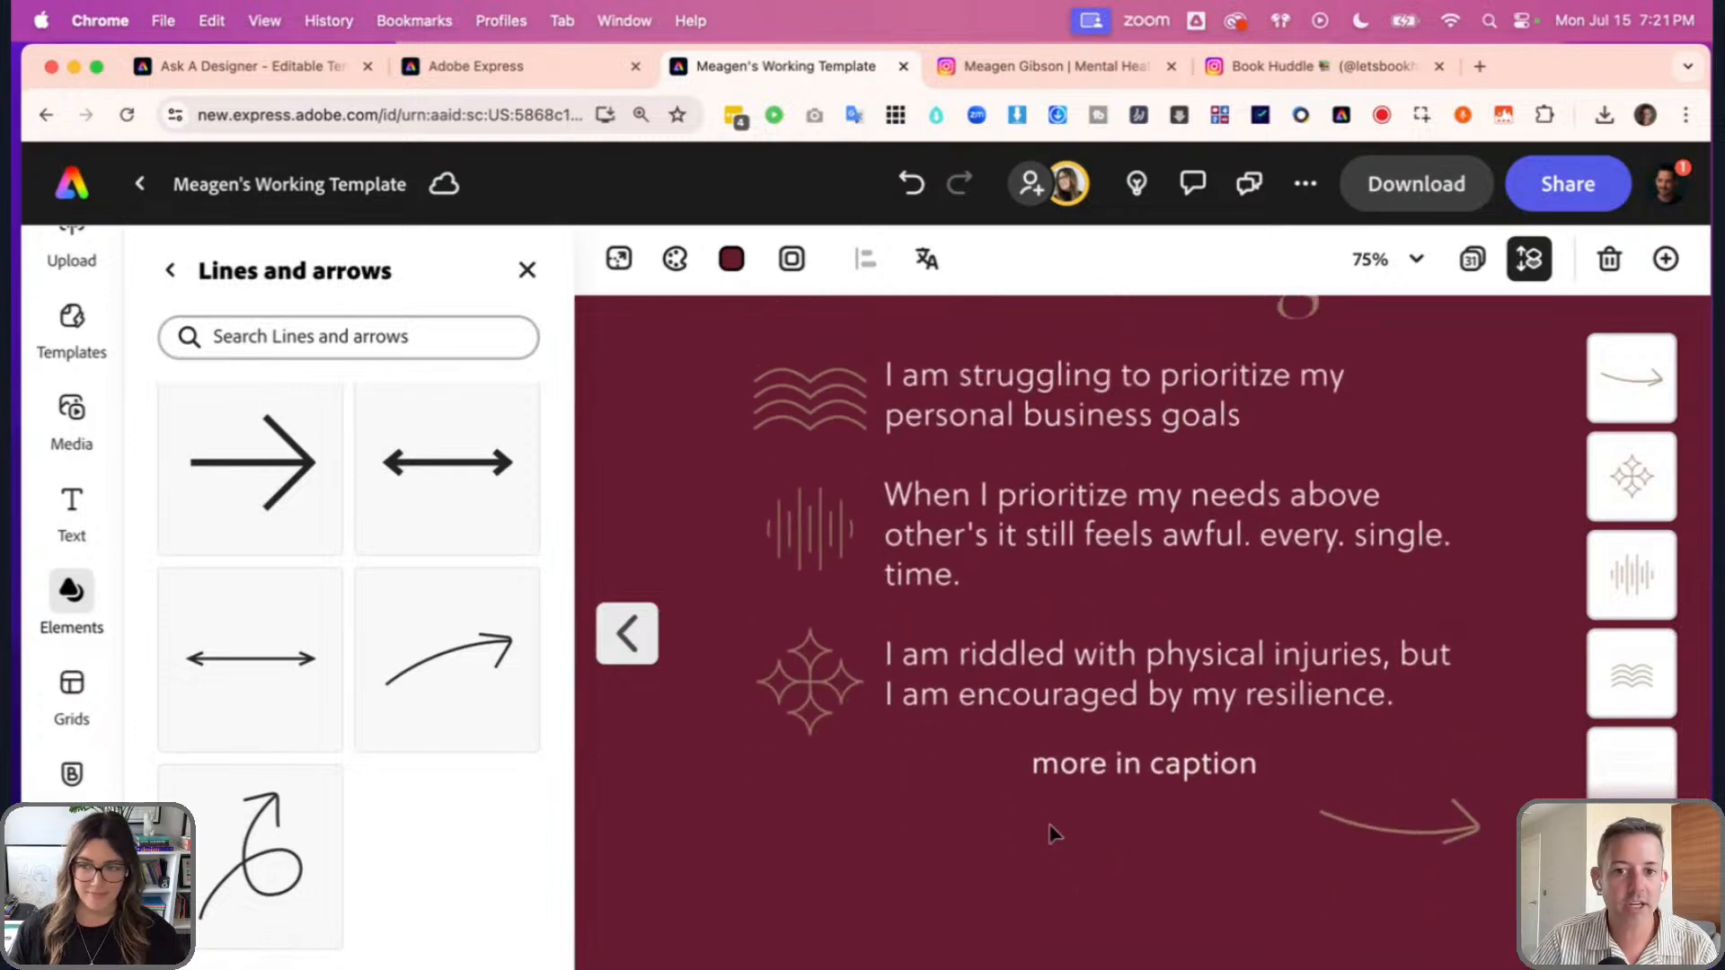
scroll(1053, 834, up, 1)
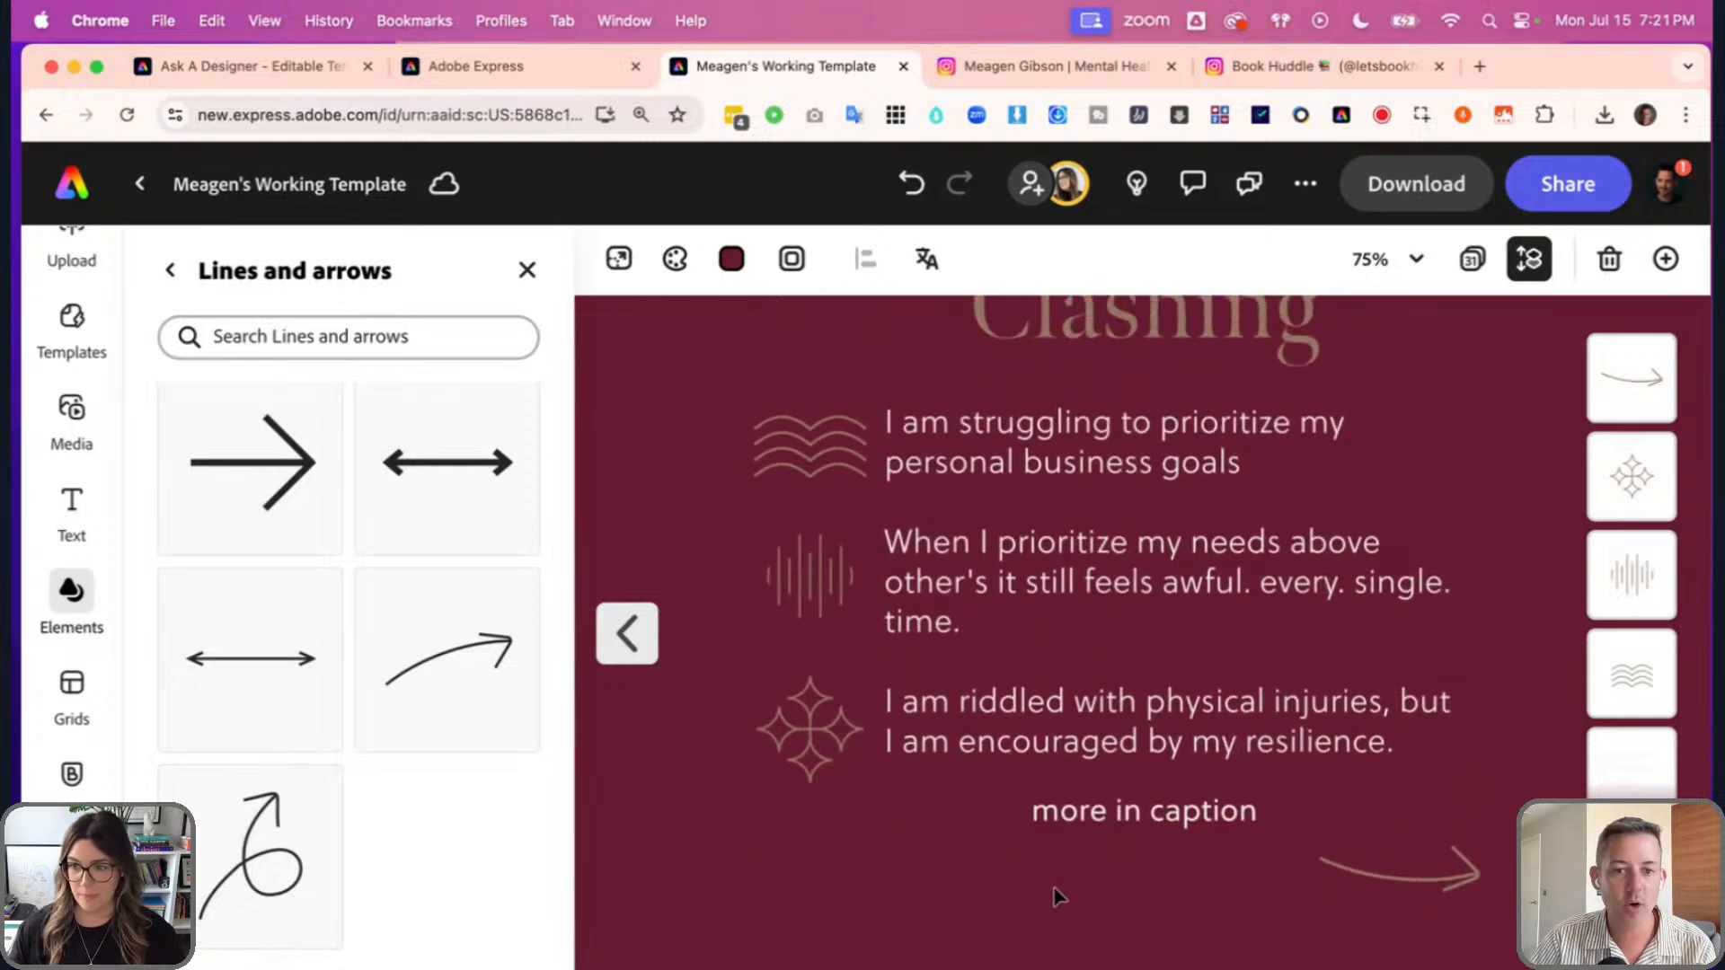
- Shrink the curved arrow below "more in caption" slightly
scroll(1058, 895, right, 2)
click(1309, 865)
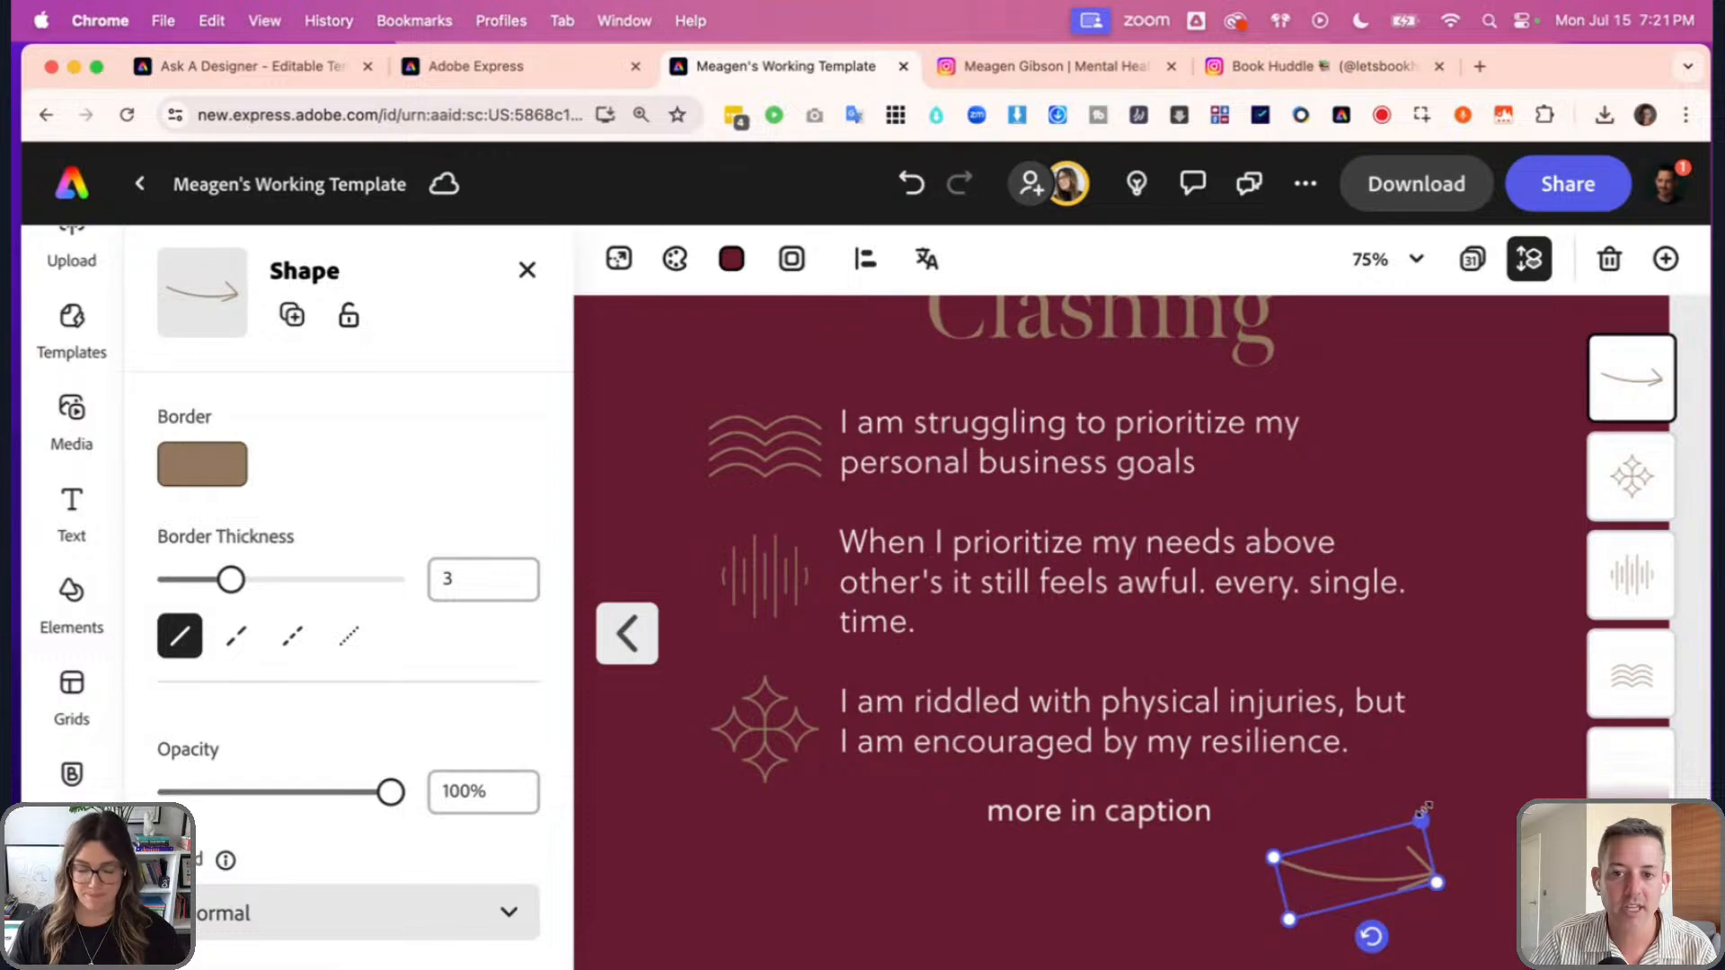
drag(1423, 808, 1405, 831)
click(1175, 912)
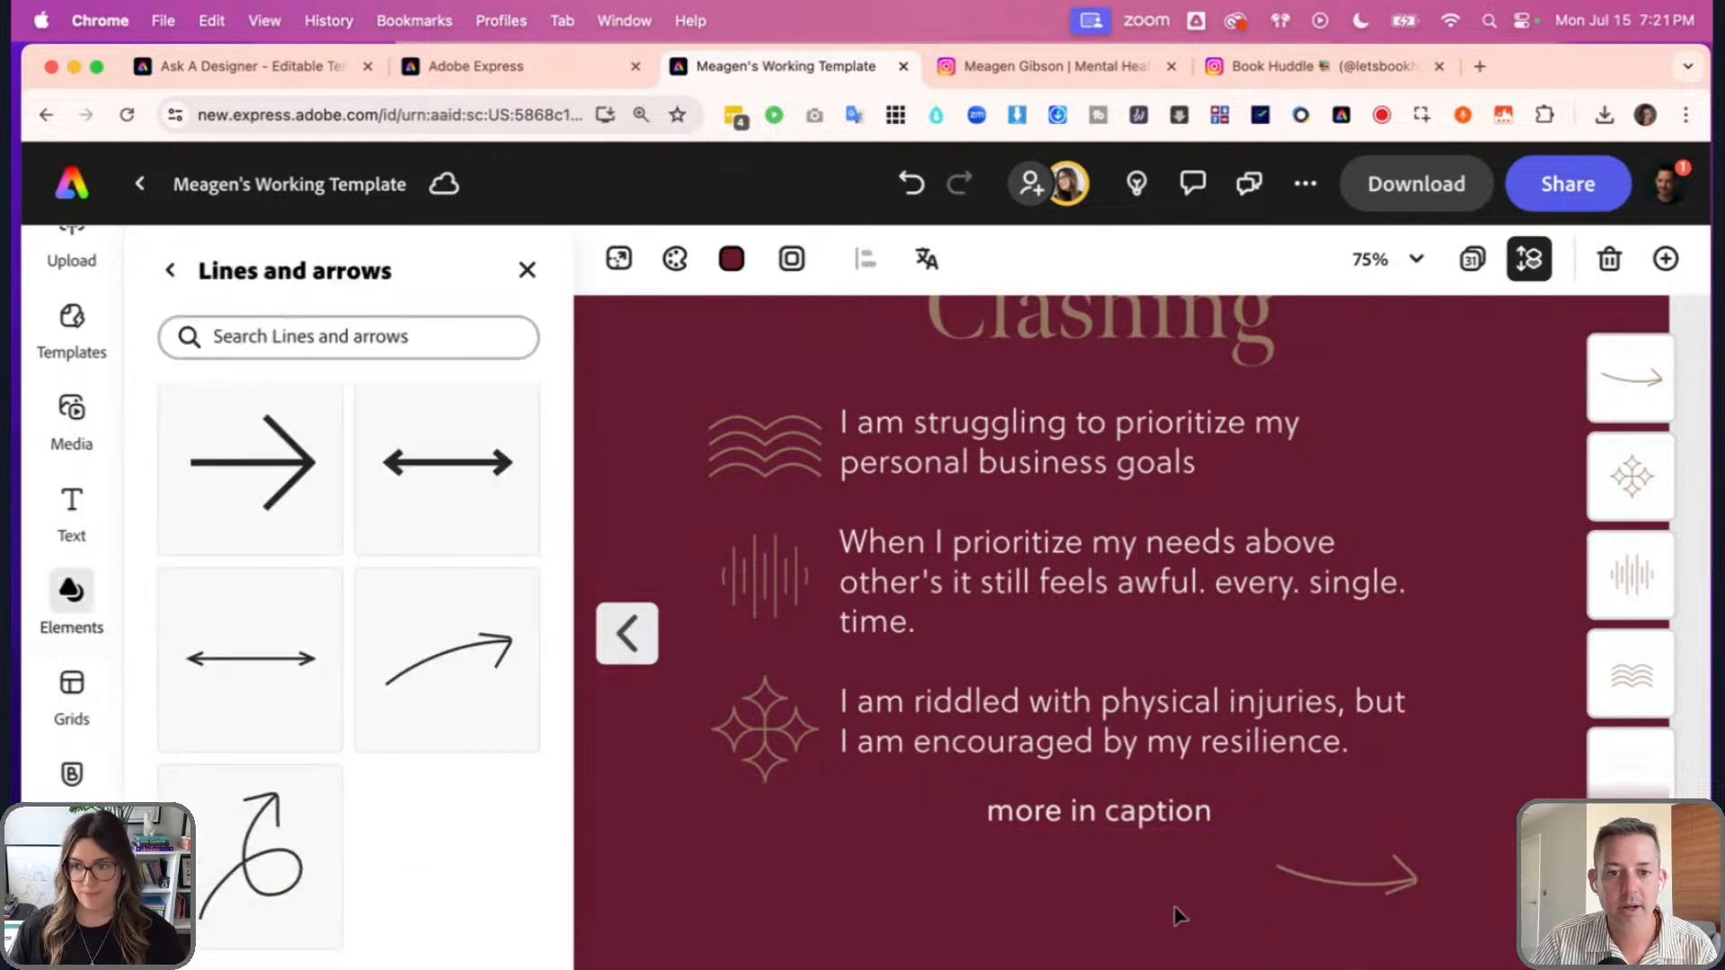
- Compare the star, sound-line and wave icons with the curved arrow's line style
click(725, 699)
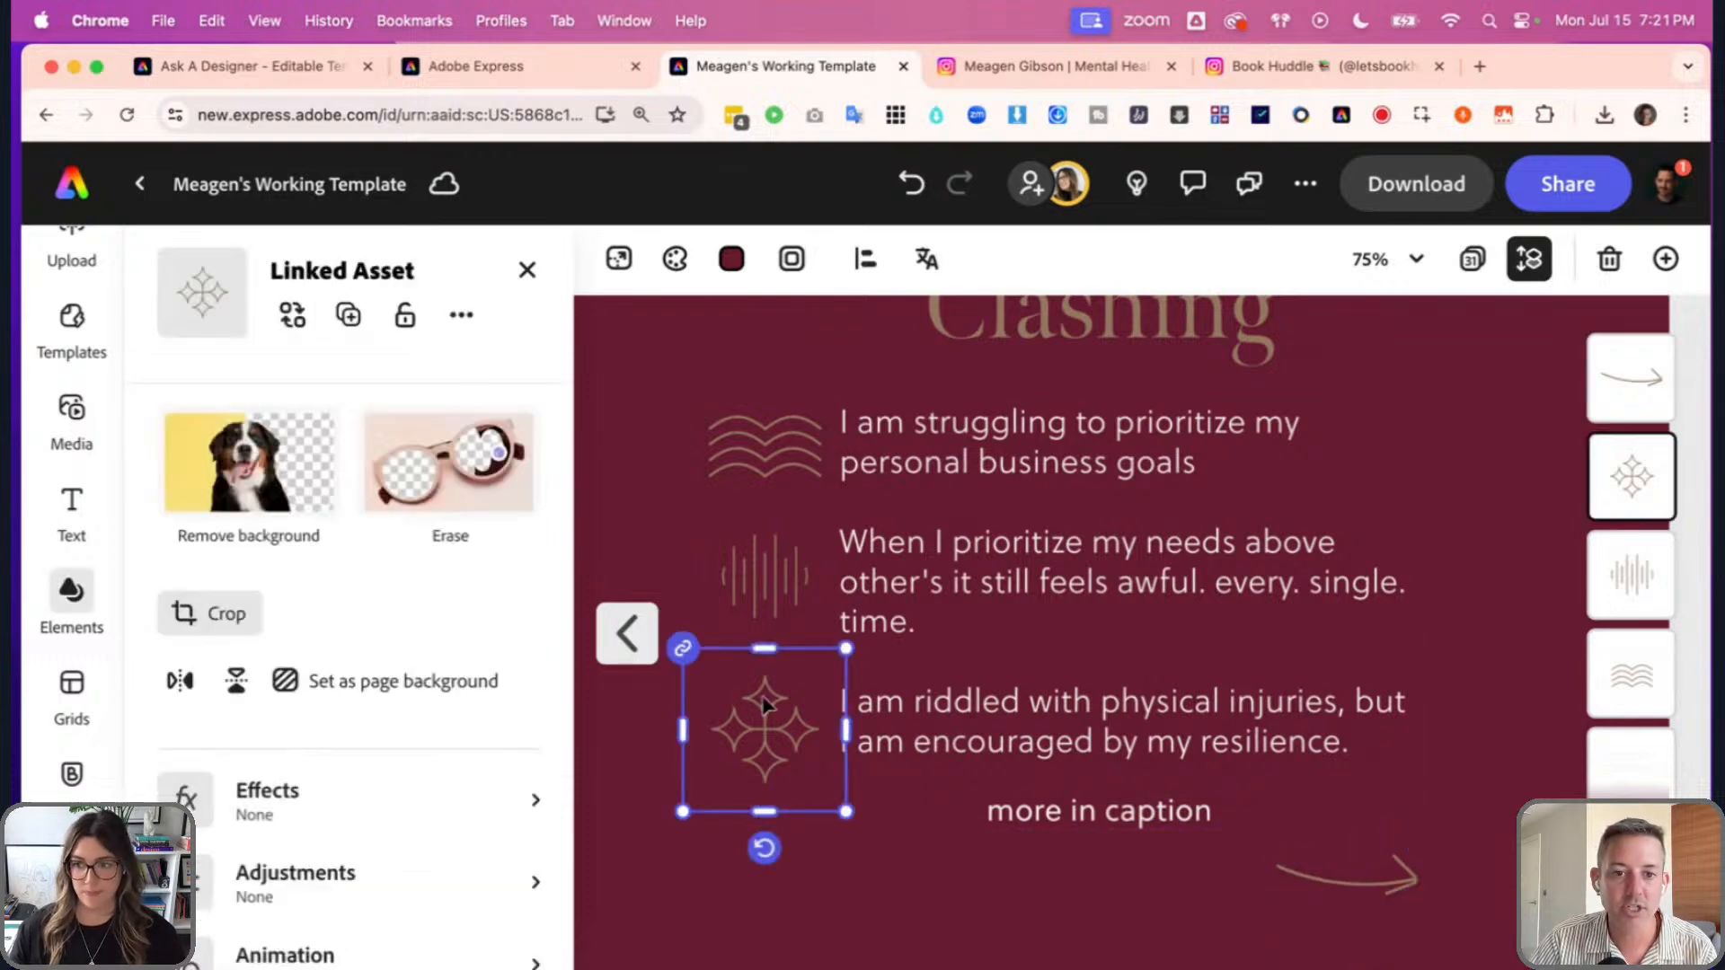
click(813, 582)
click(791, 462)
click(786, 726)
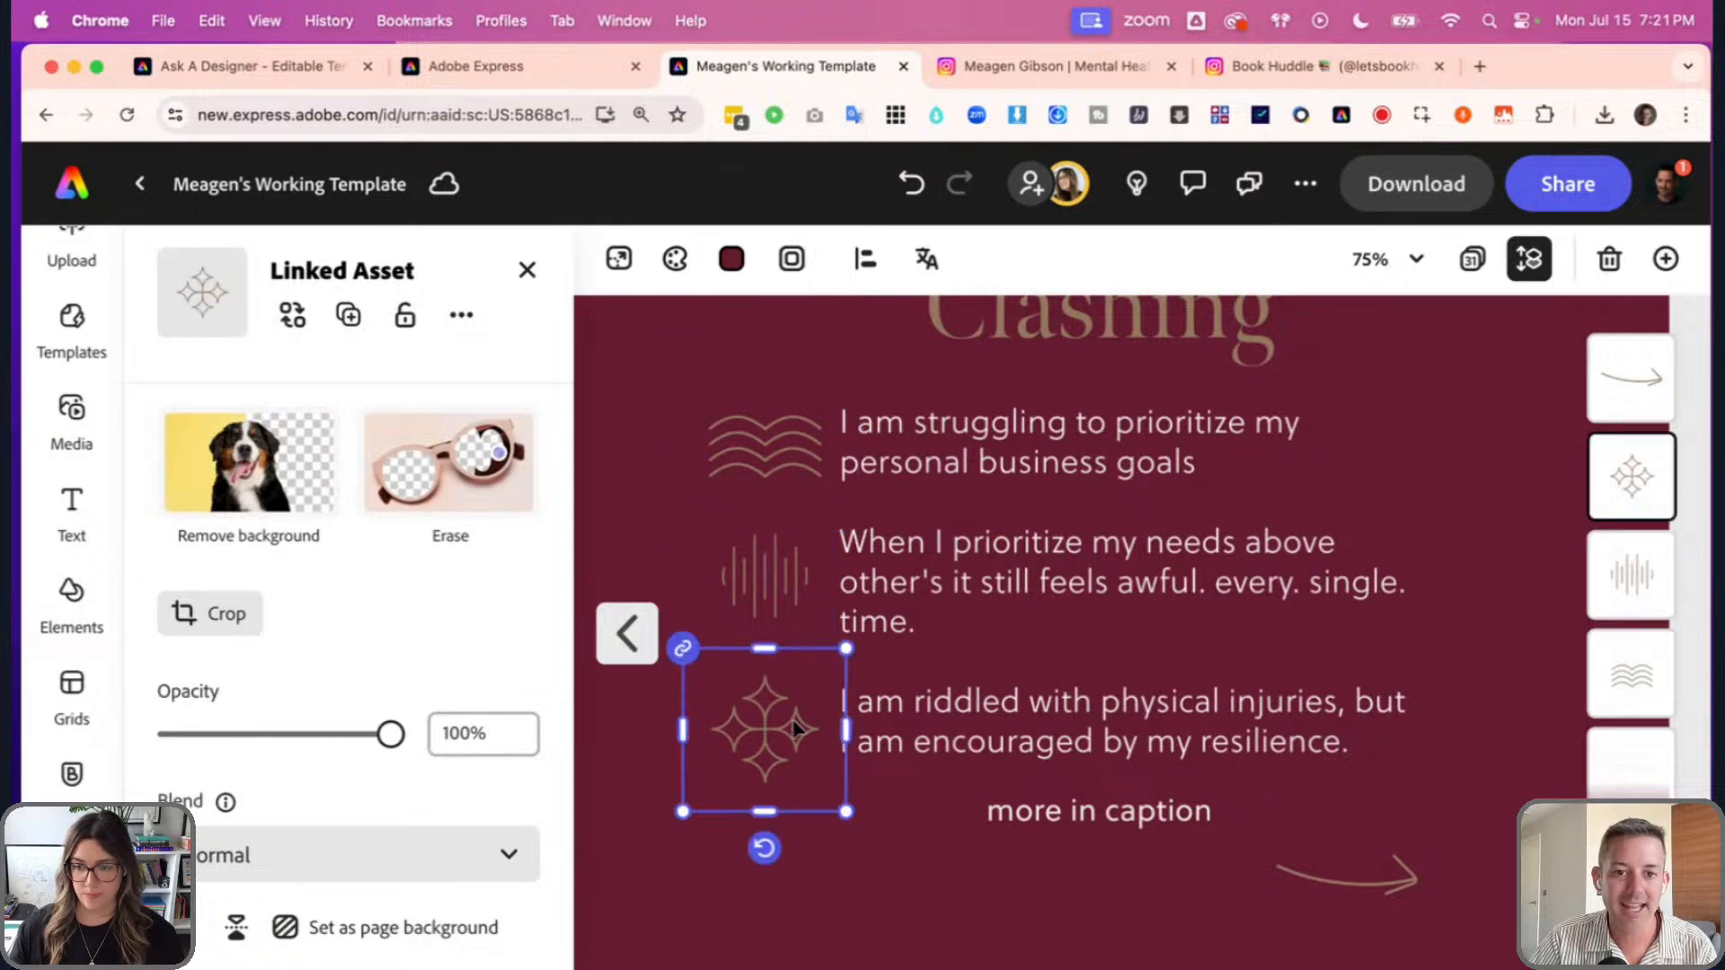
click(1347, 879)
click(1060, 907)
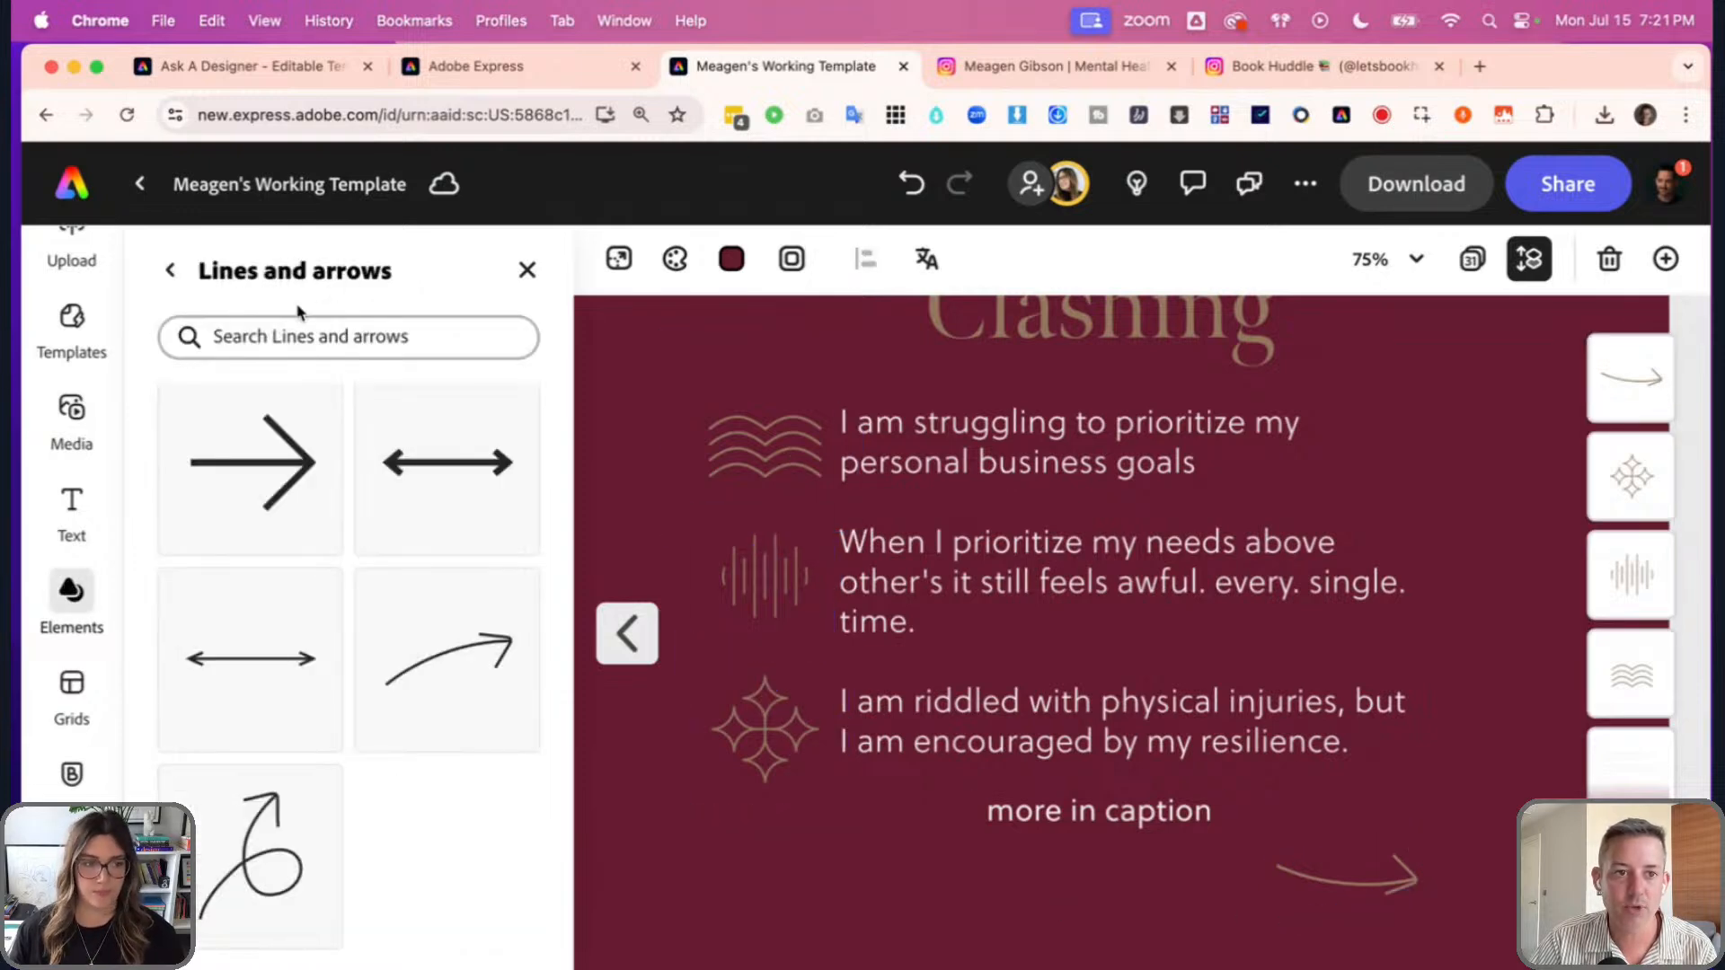
- Search the icon collection for "arrow"
click(165, 278)
scroll(346, 467, right, 5)
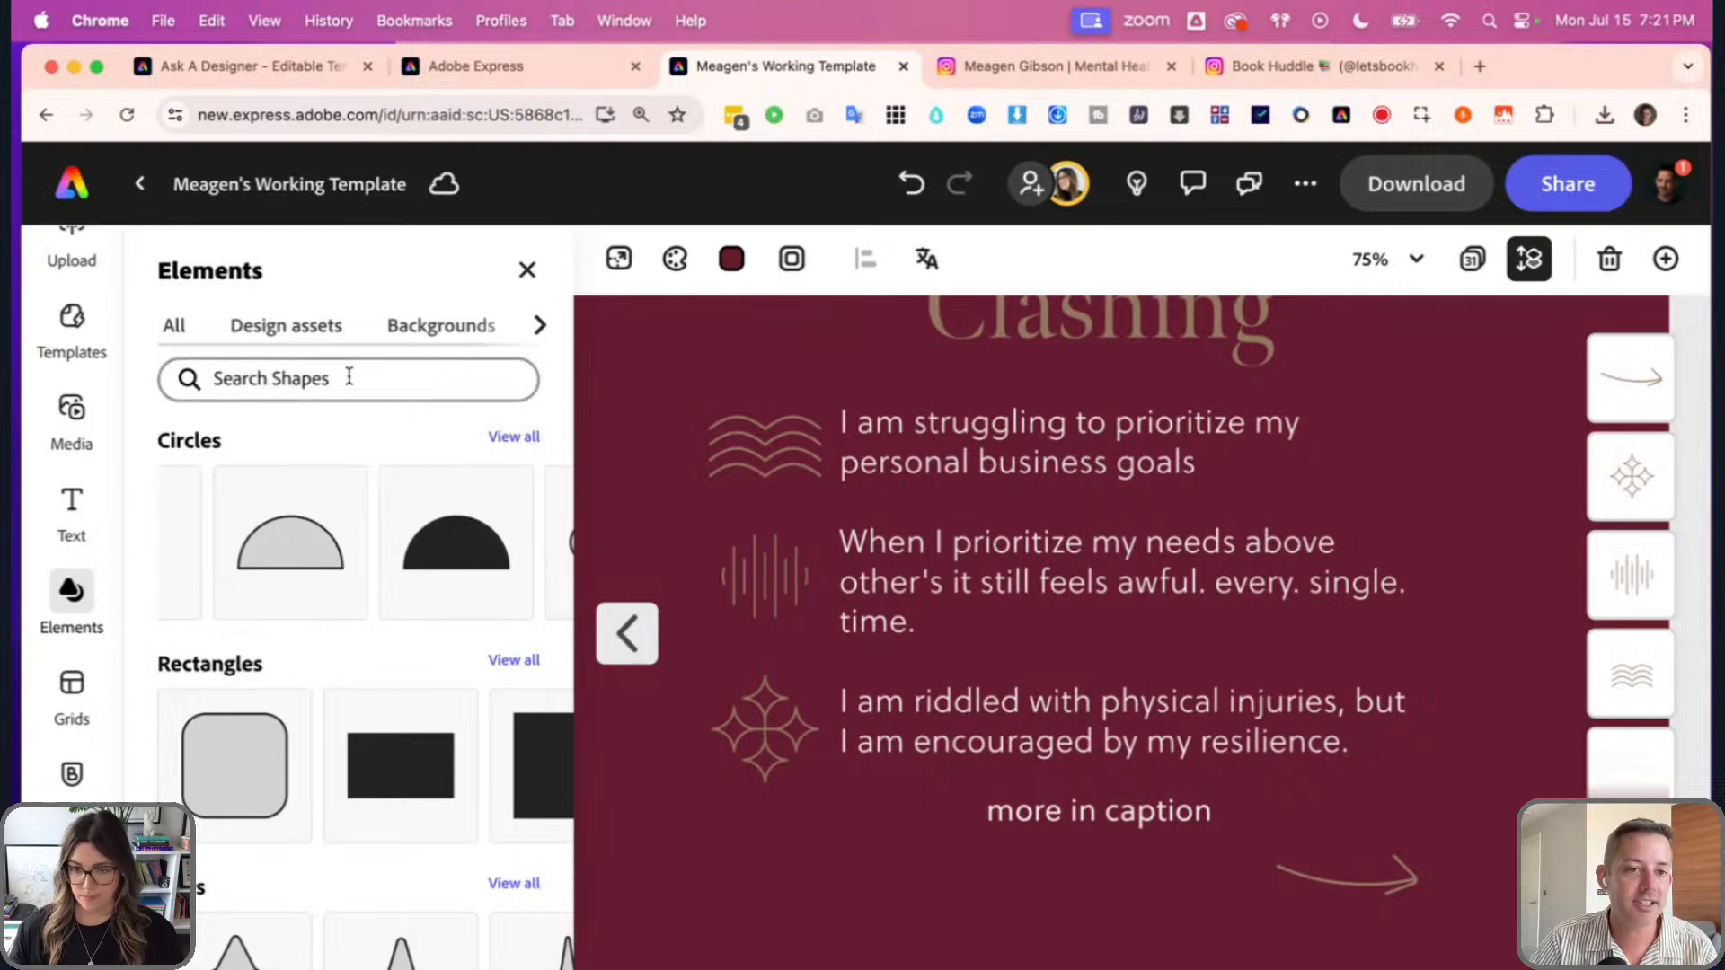
scroll(396, 332, right, 5)
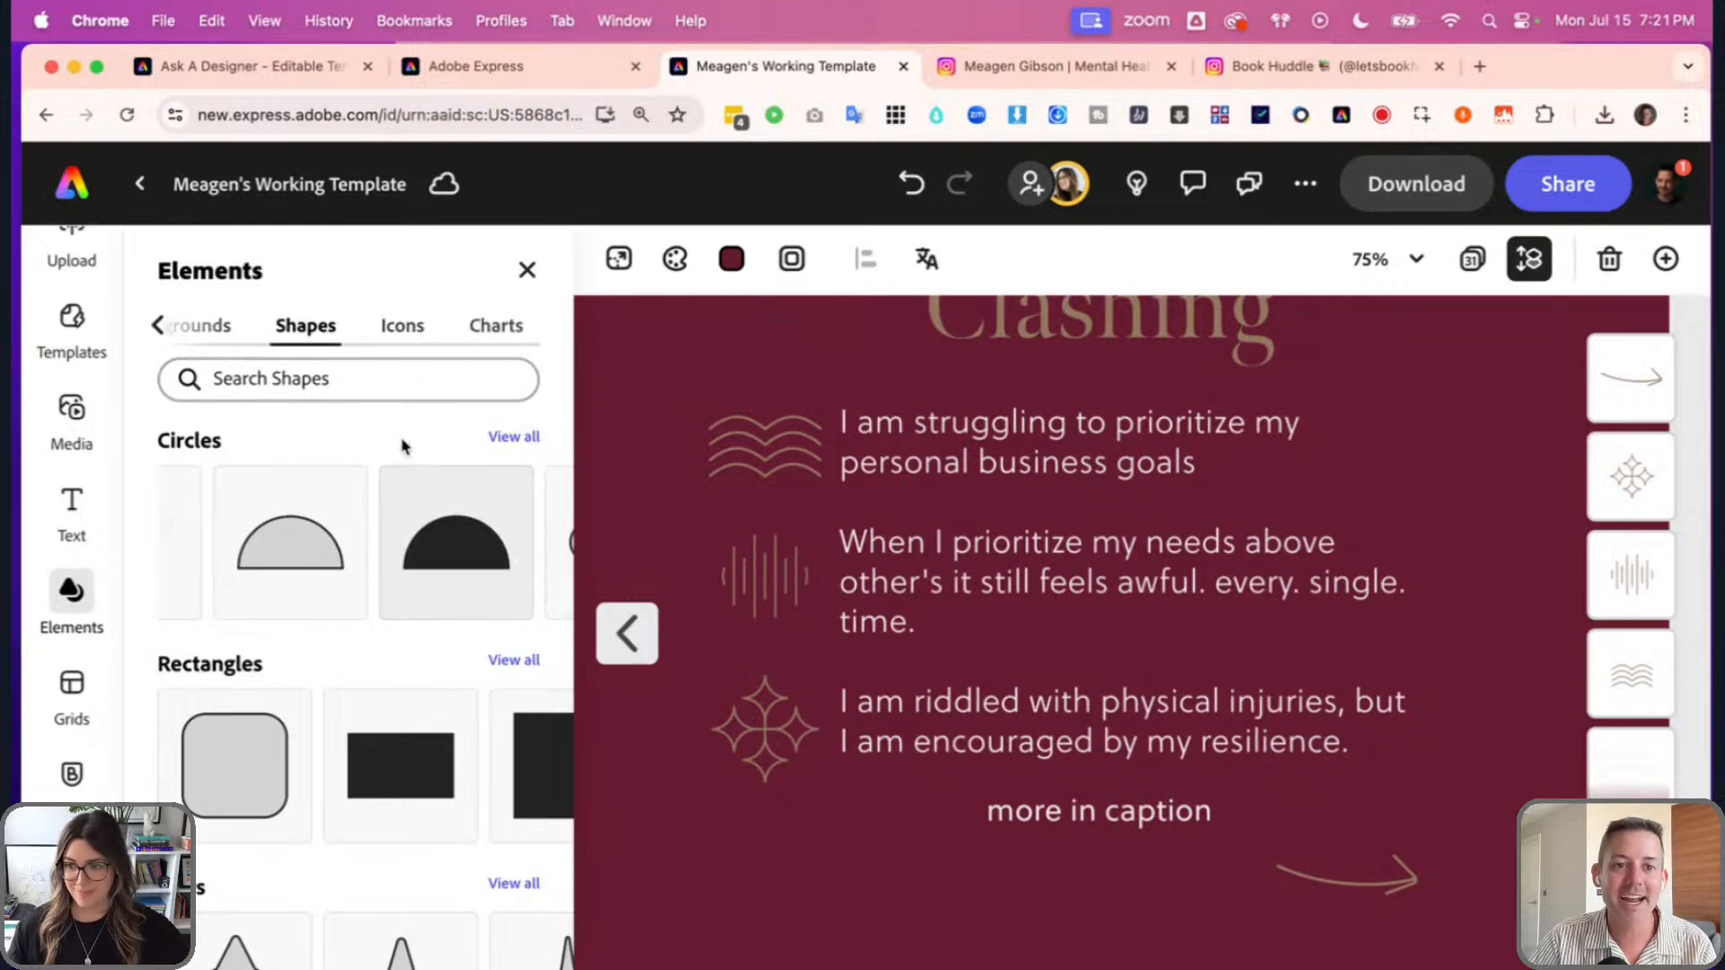
click(416, 334)
click(310, 382)
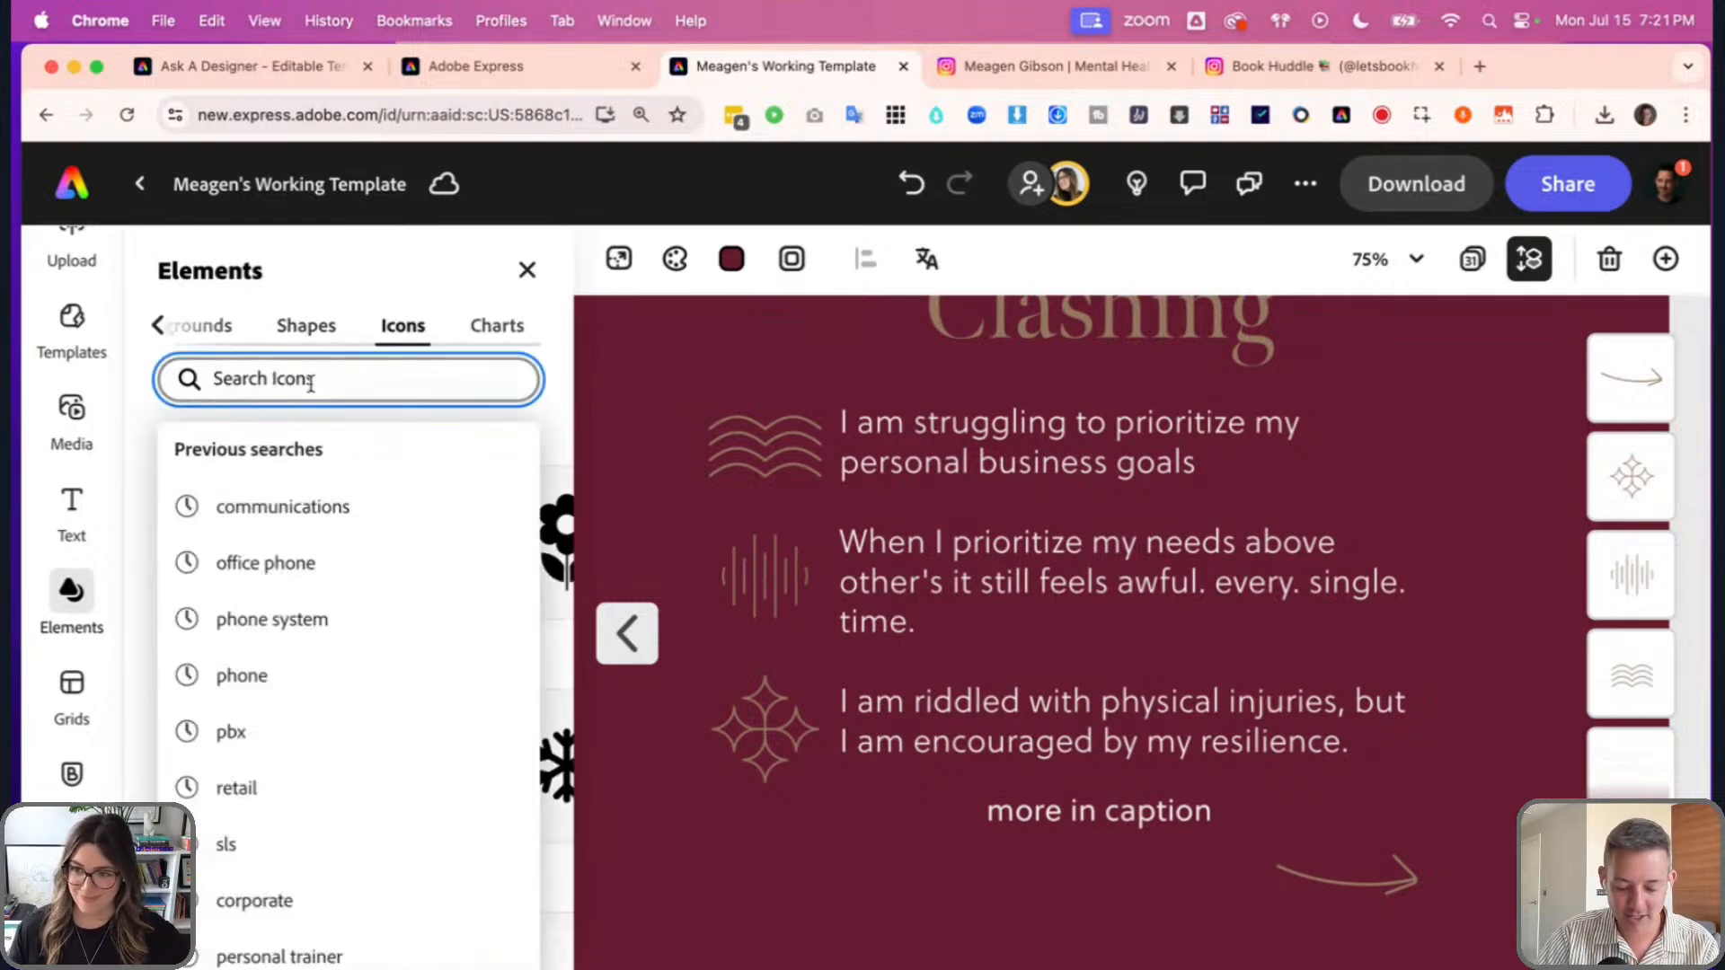
text(arrow)
key(Return)
scroll(381, 533, down, 6)
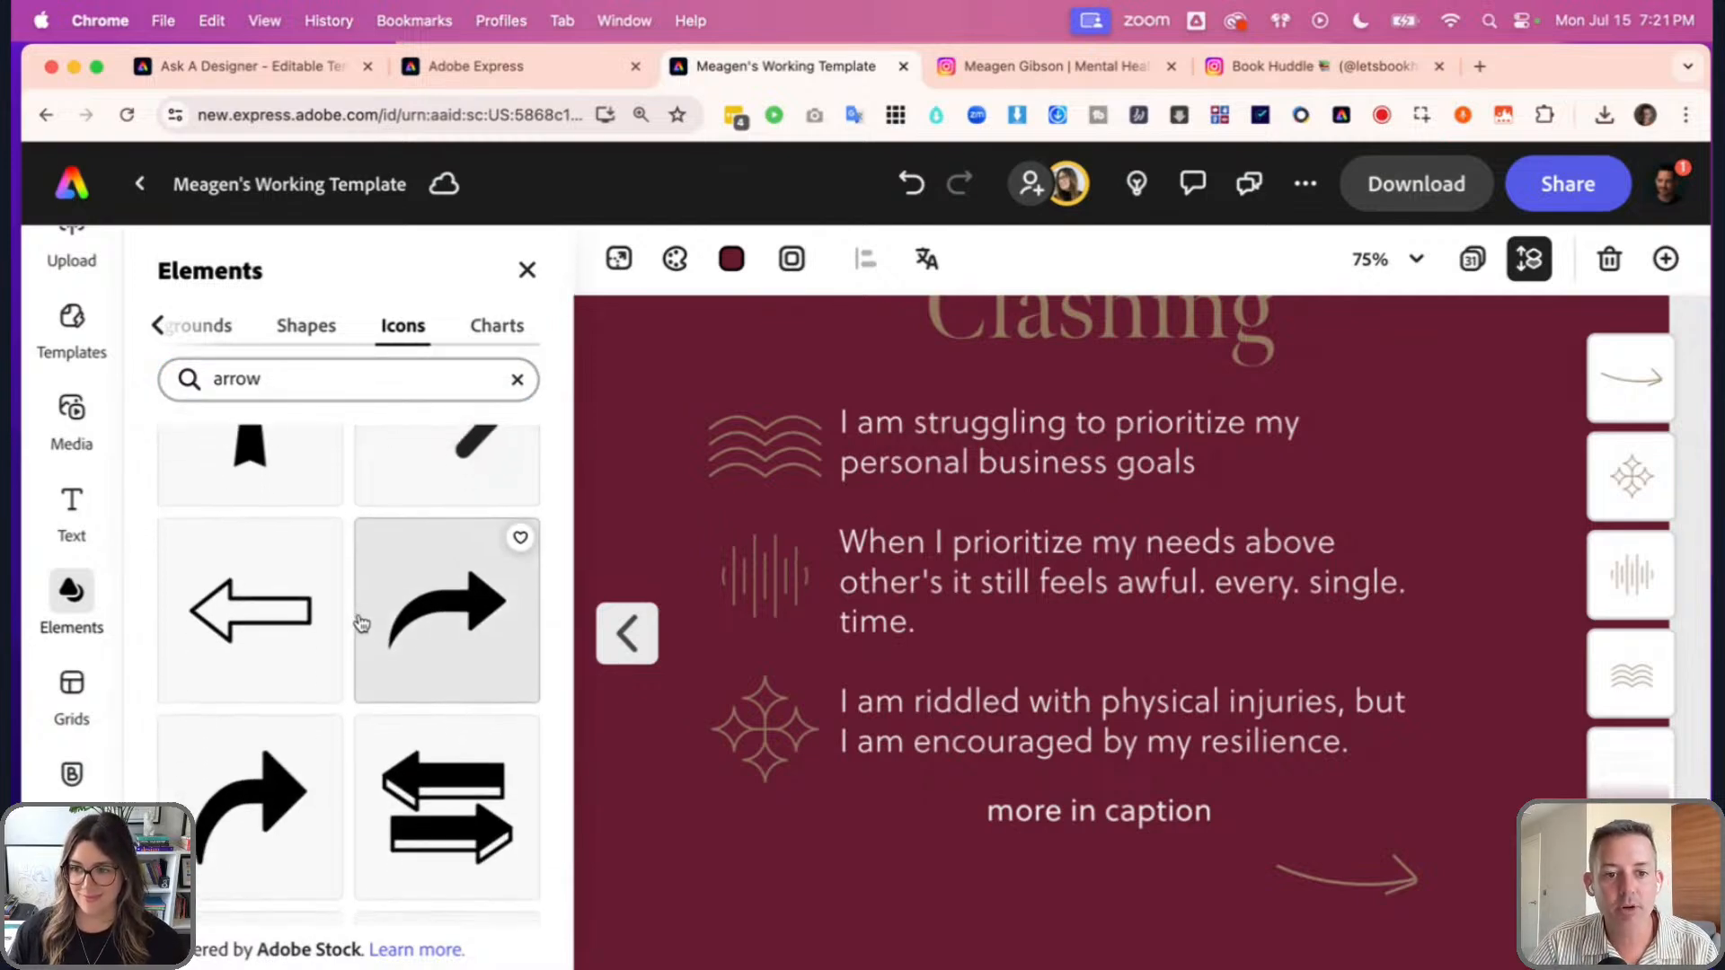
- Try the pair of opposing block arrows on the "Clashing" page and delete it
drag(447, 806, 1111, 665)
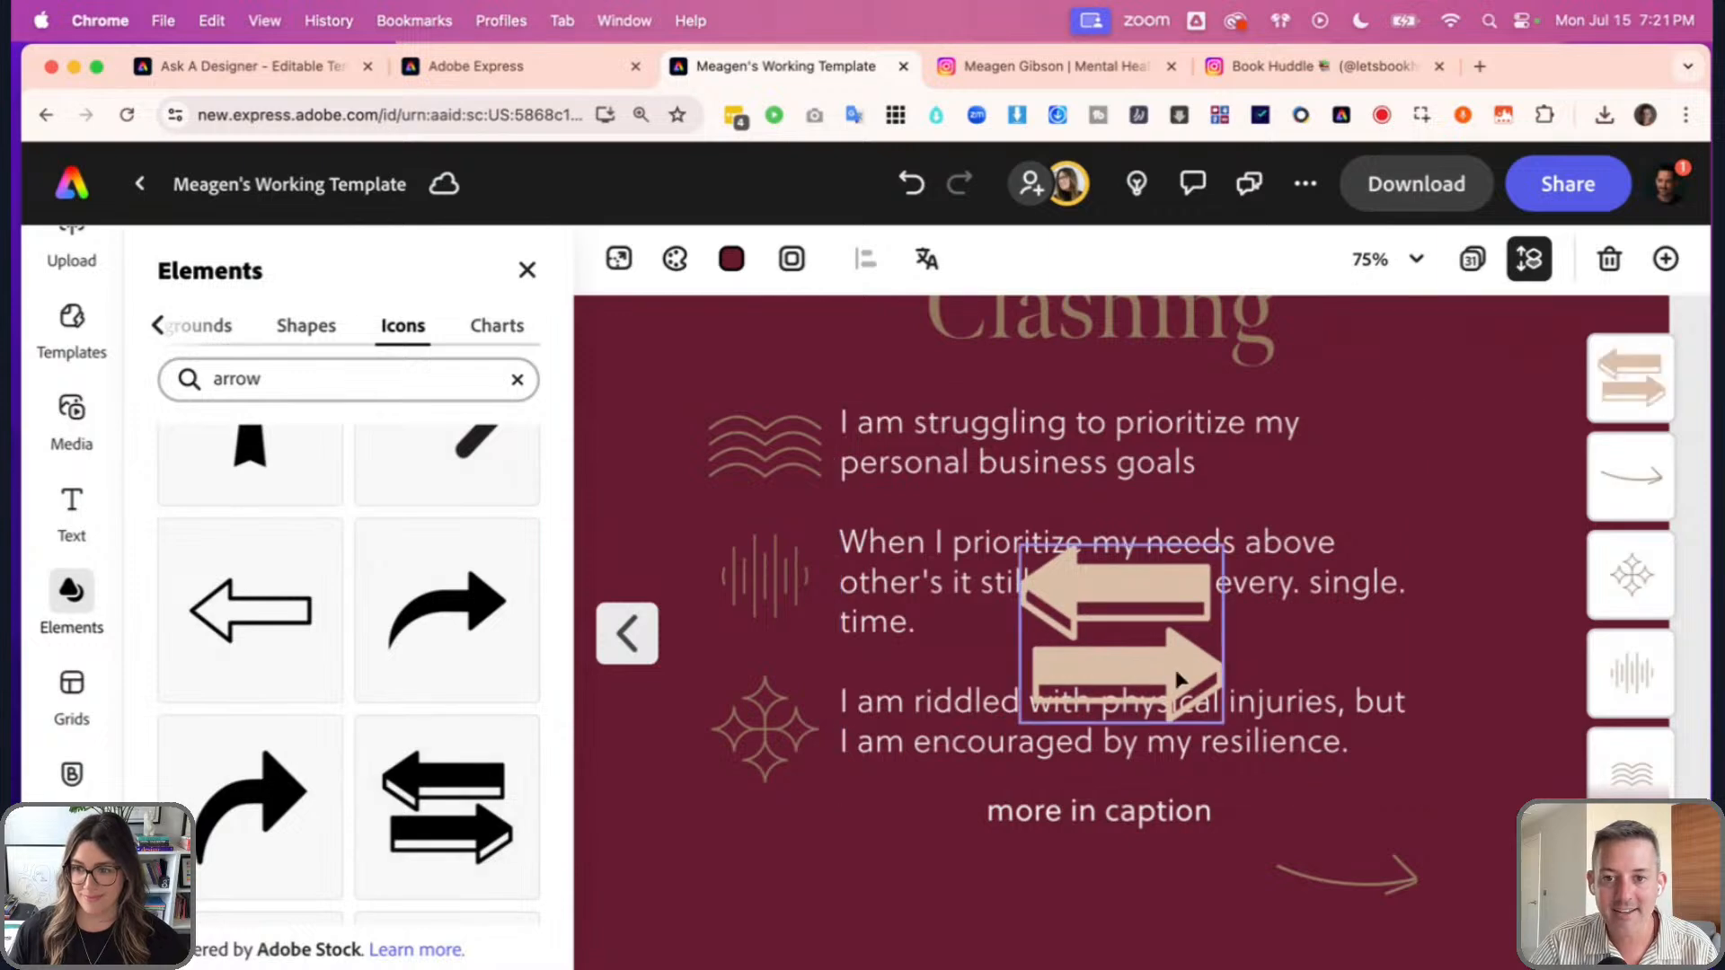
key(BackSpace)
scroll(1188, 666, up, 1)
scroll(1188, 674, down, 2)
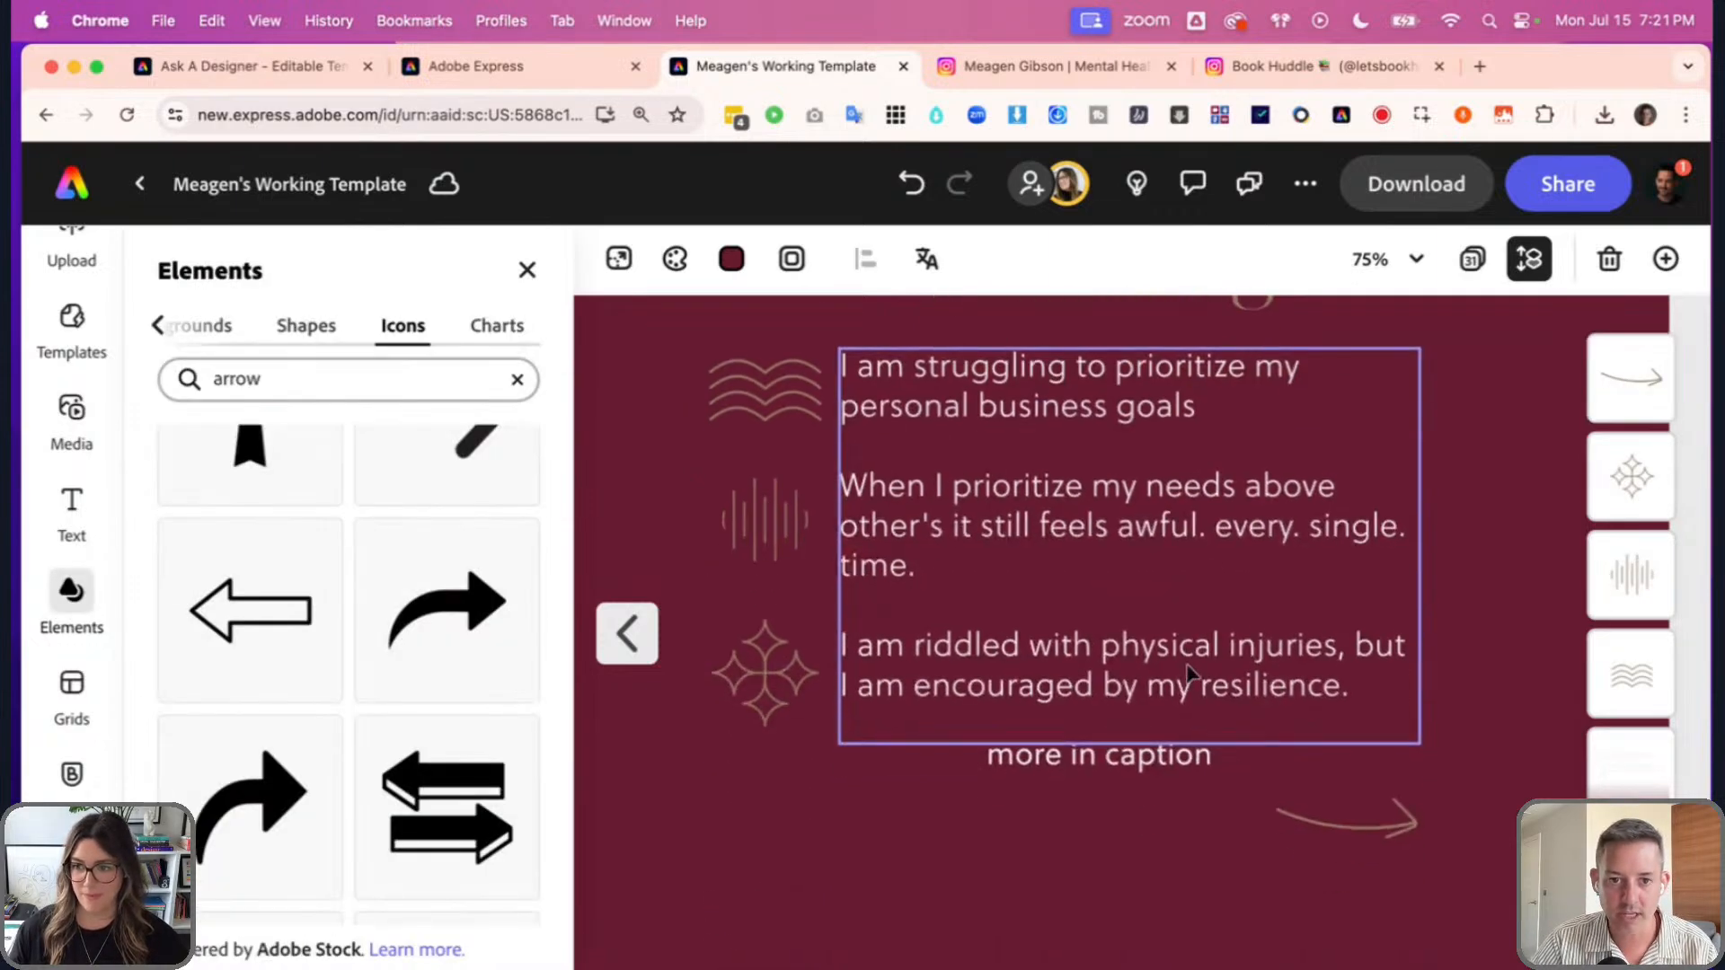
- Browse the "arrow" icon results for one that suits the thin line icons on the page
scroll(389, 673, down, 4)
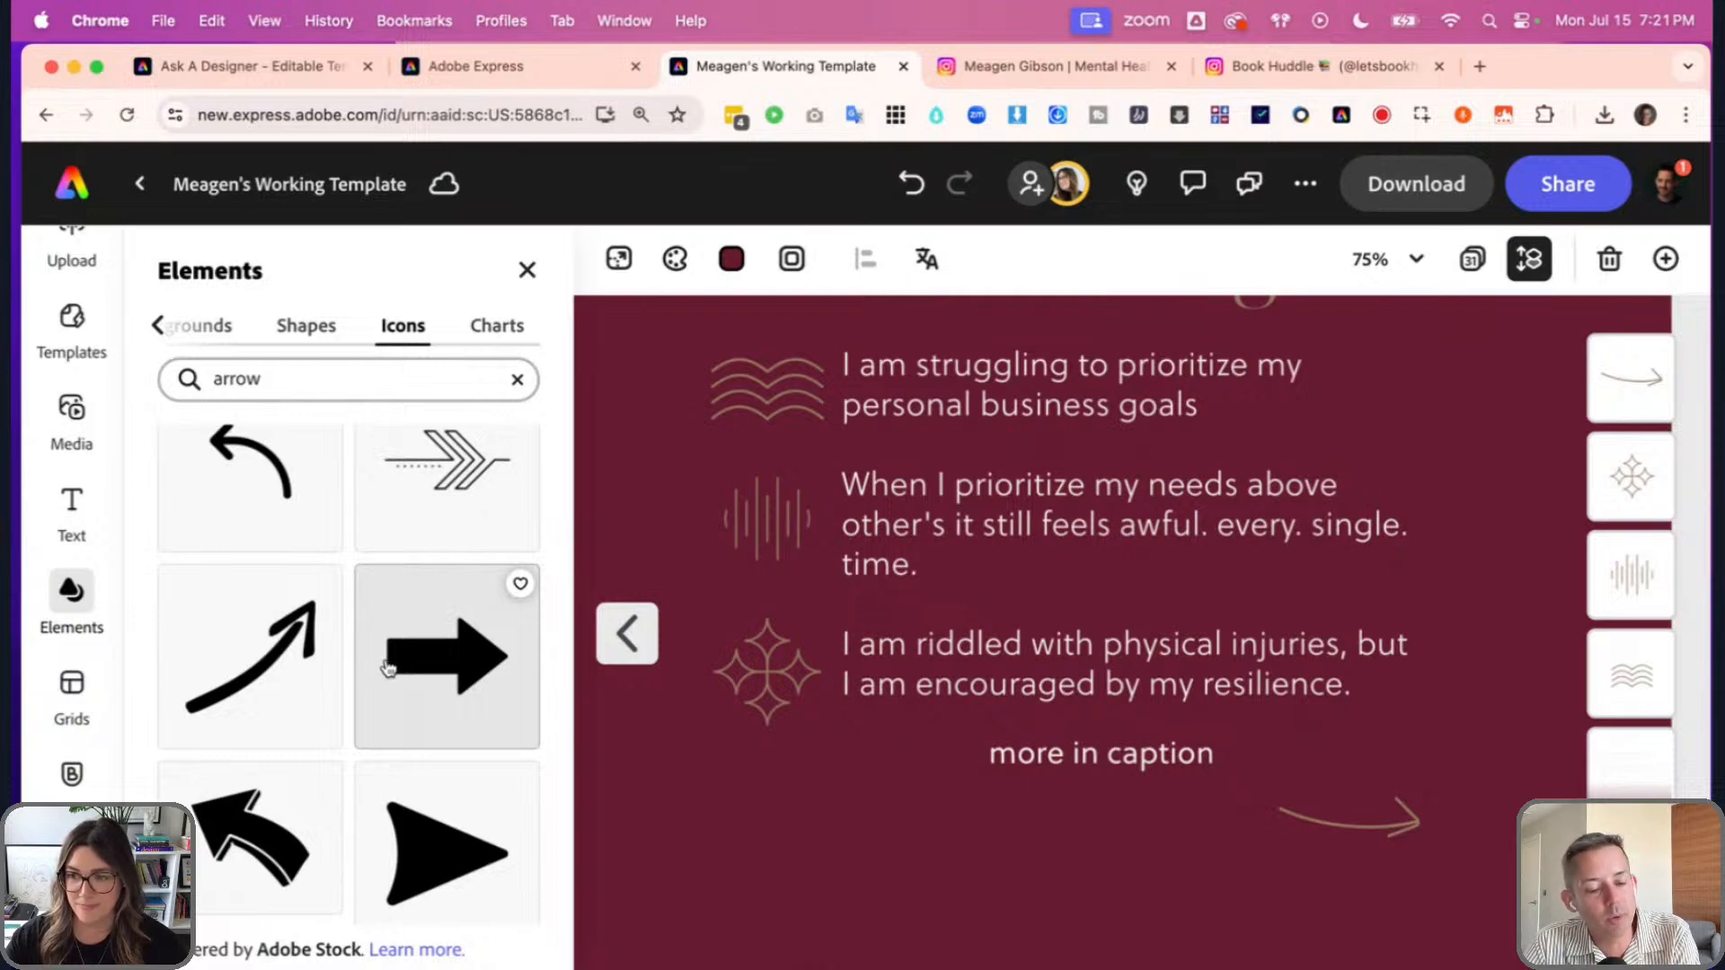
scroll(388, 666, down, 5)
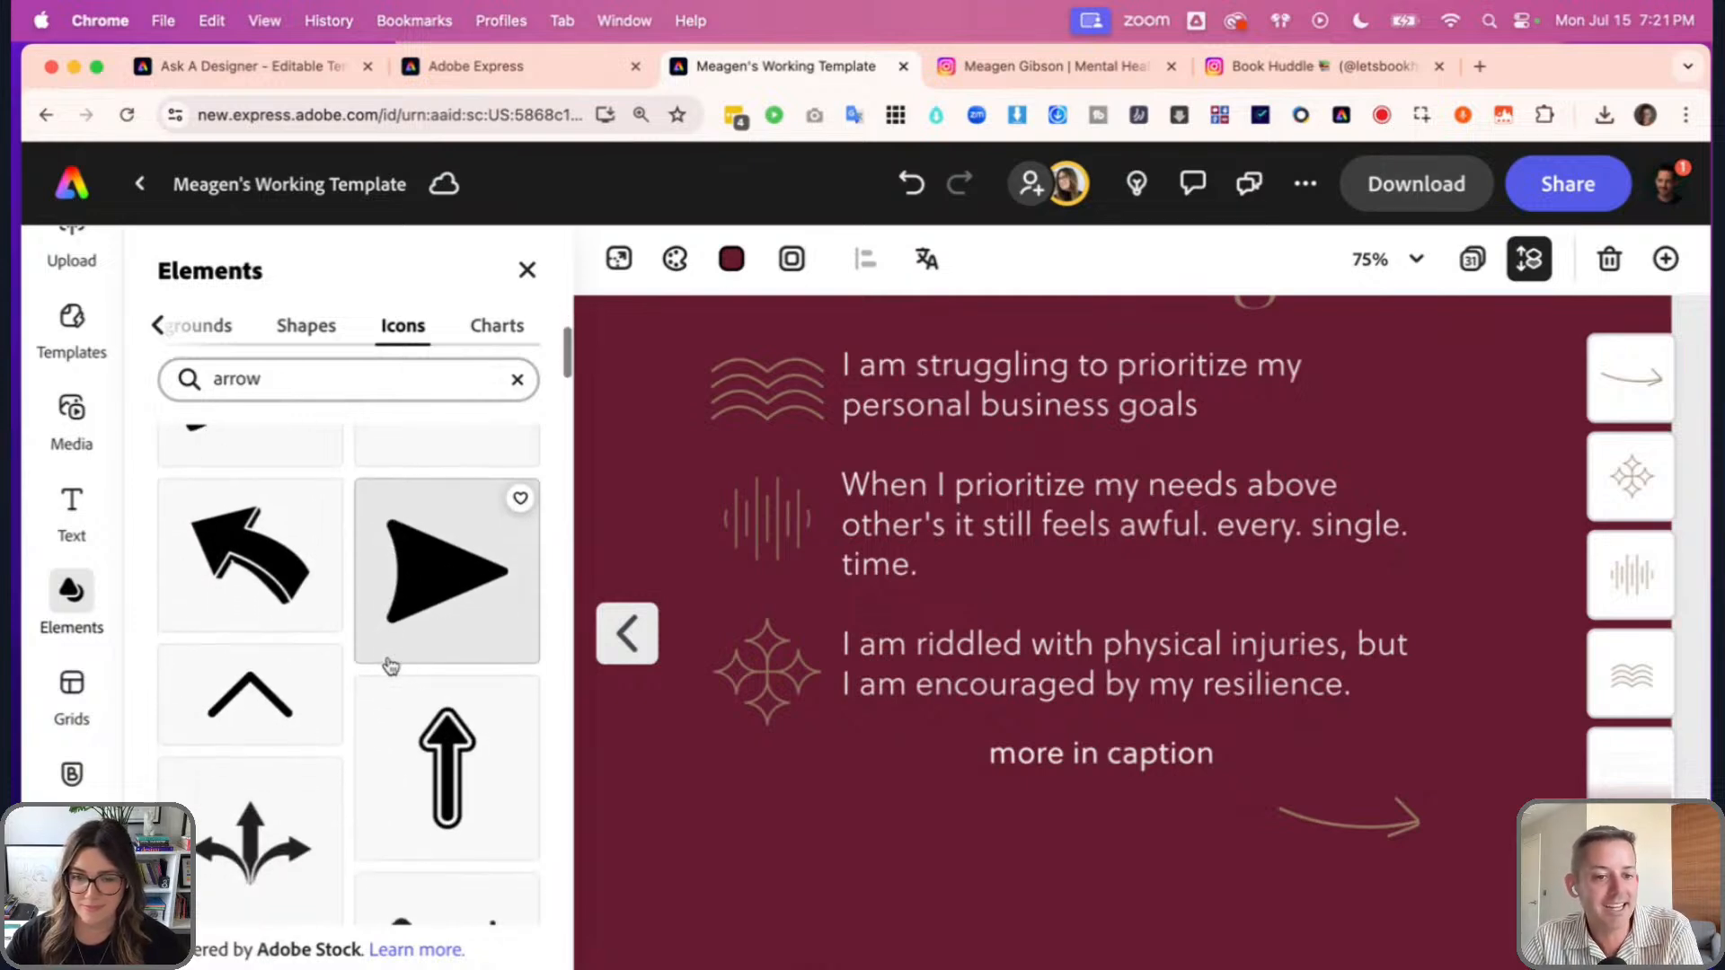
scroll(391, 667, down, 5)
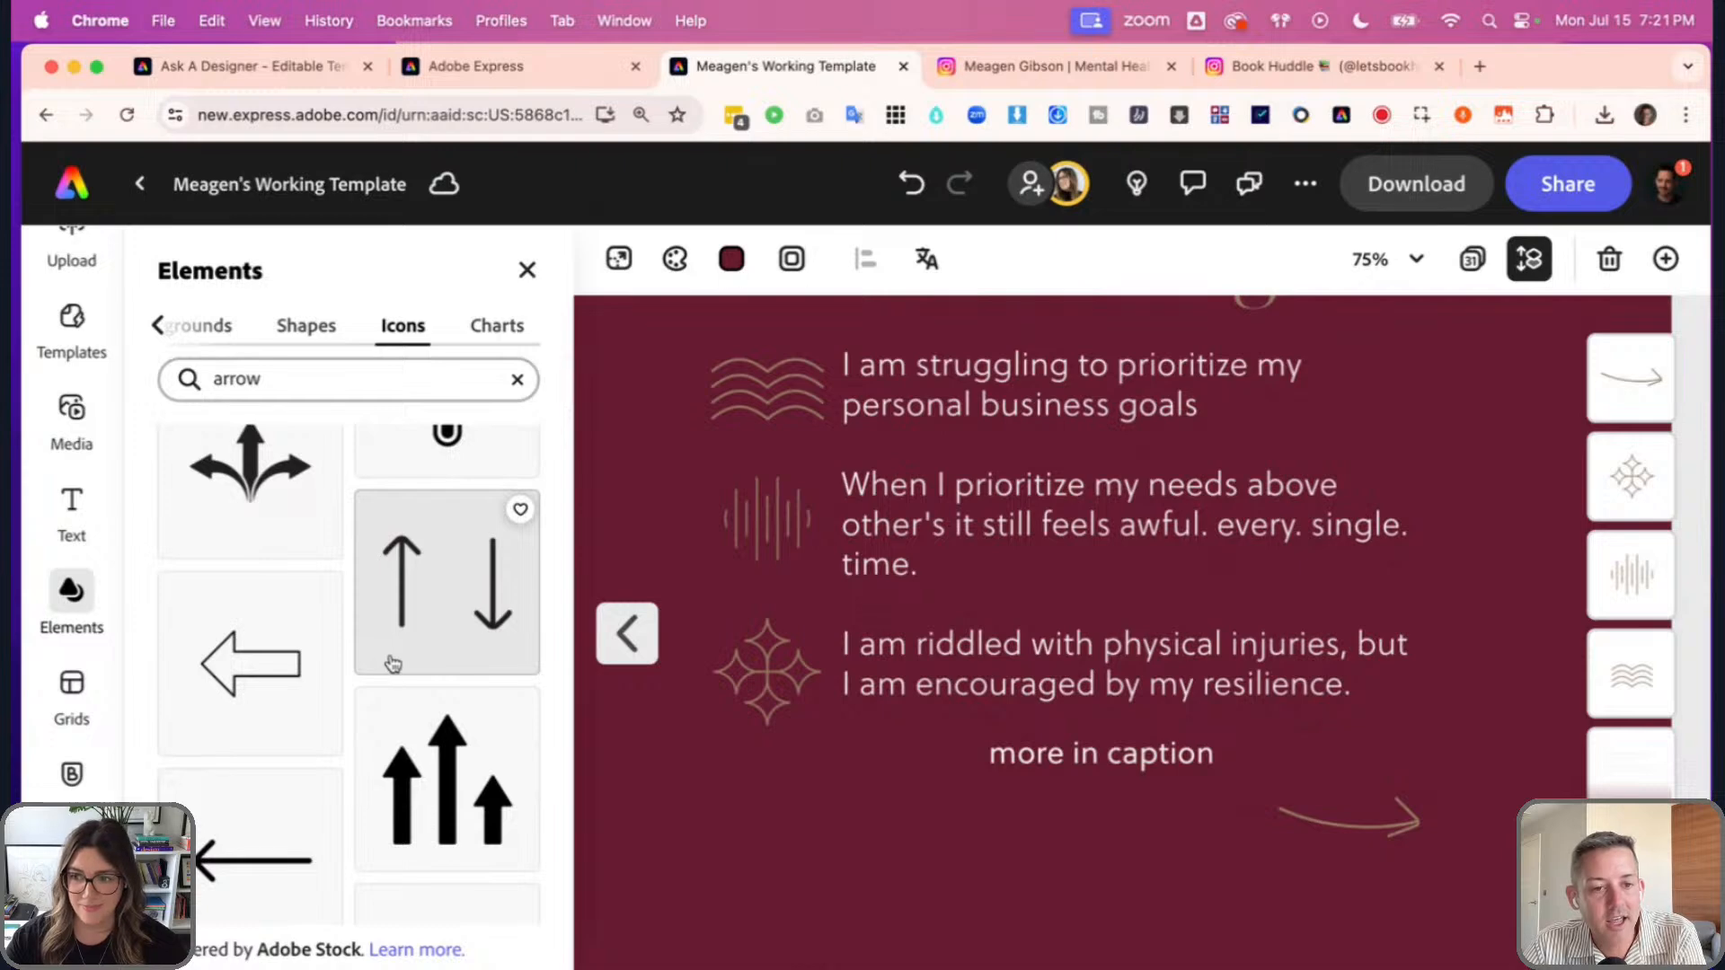
scroll(393, 663, down, 5)
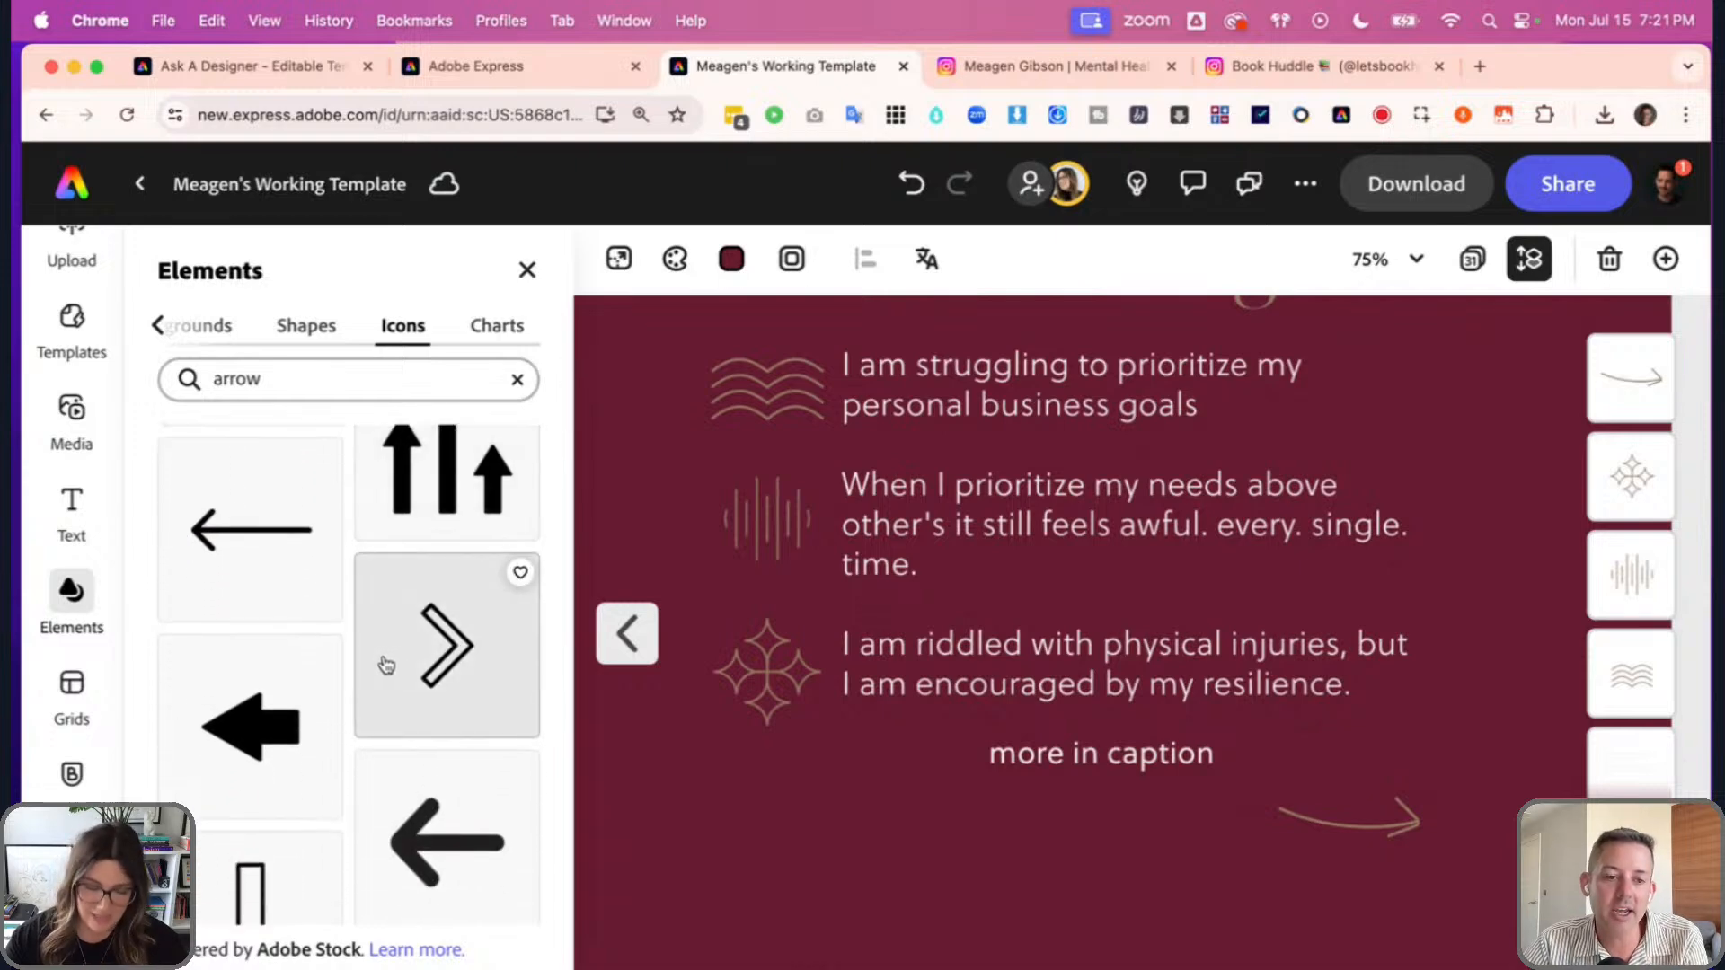
scroll(388, 664, down, 5)
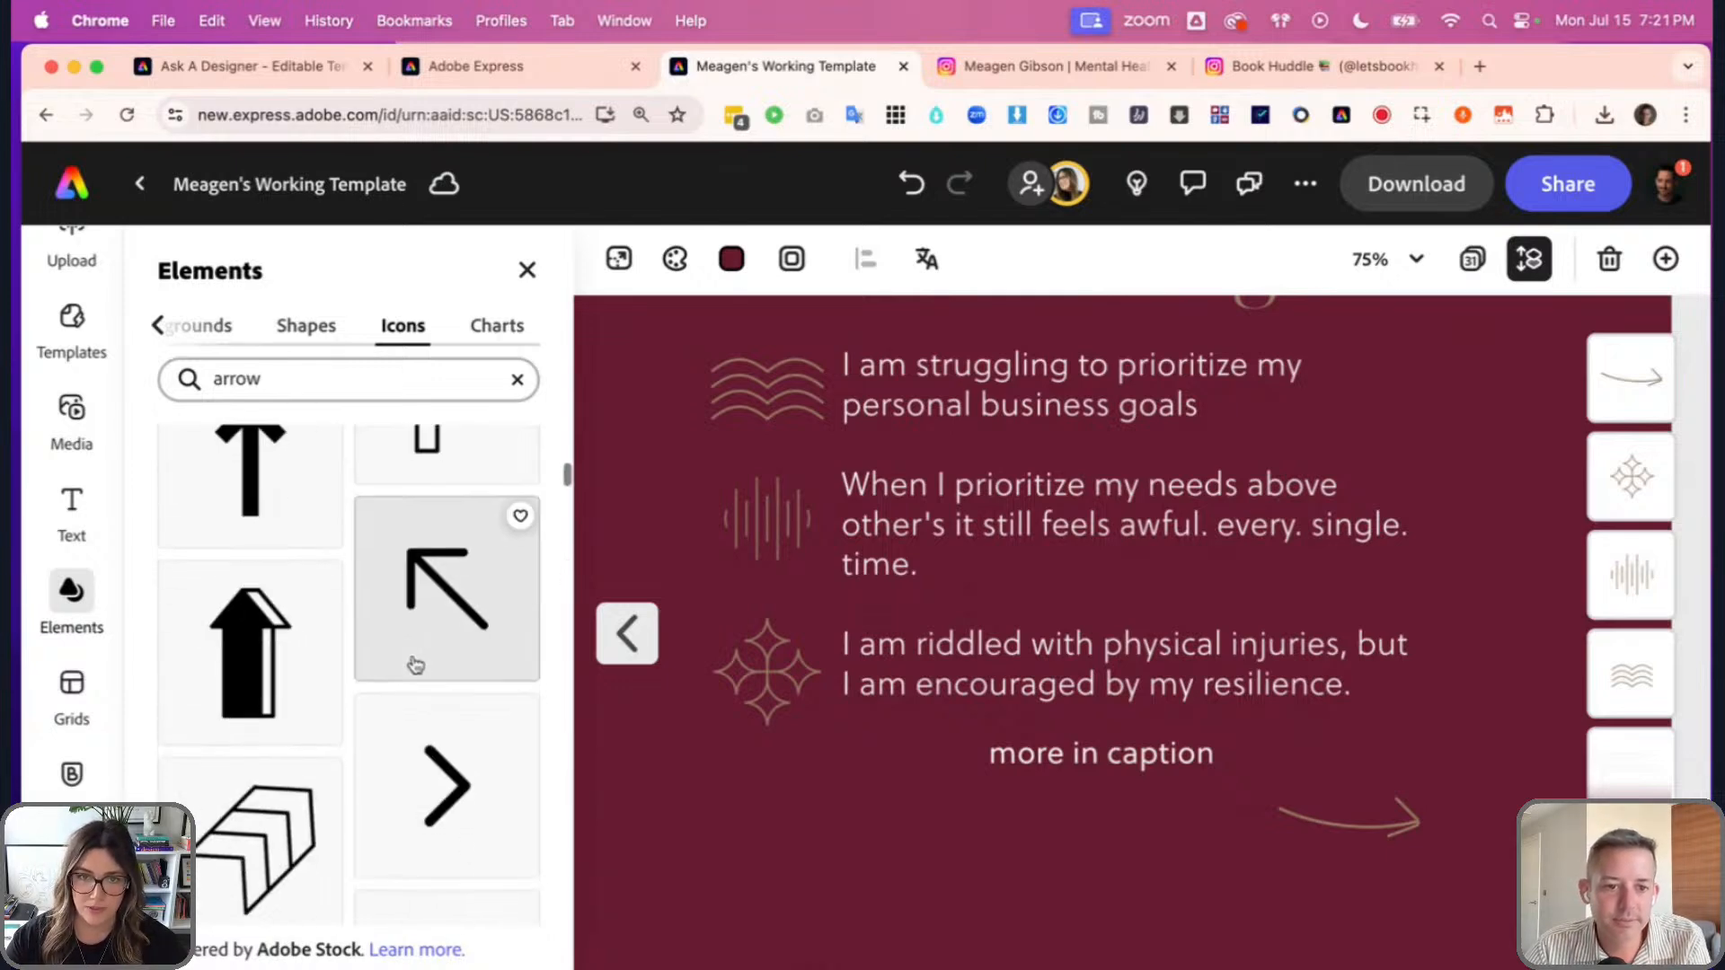
scroll(422, 666, down, 10)
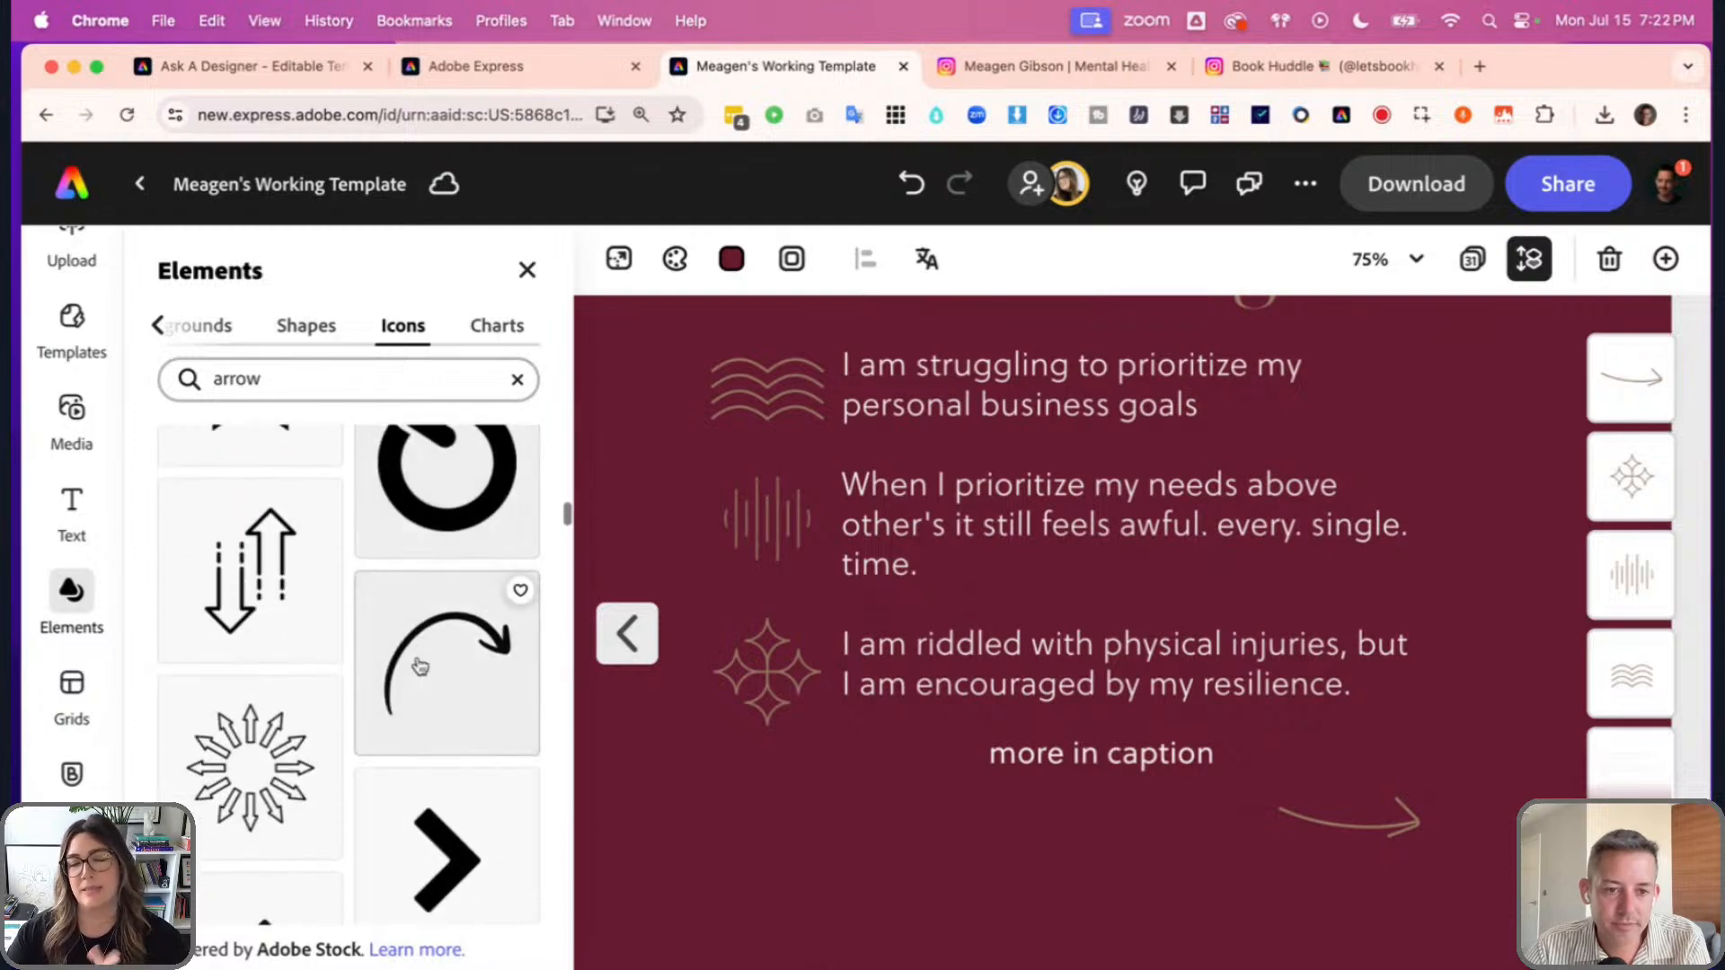
scroll(438, 670, down, 10)
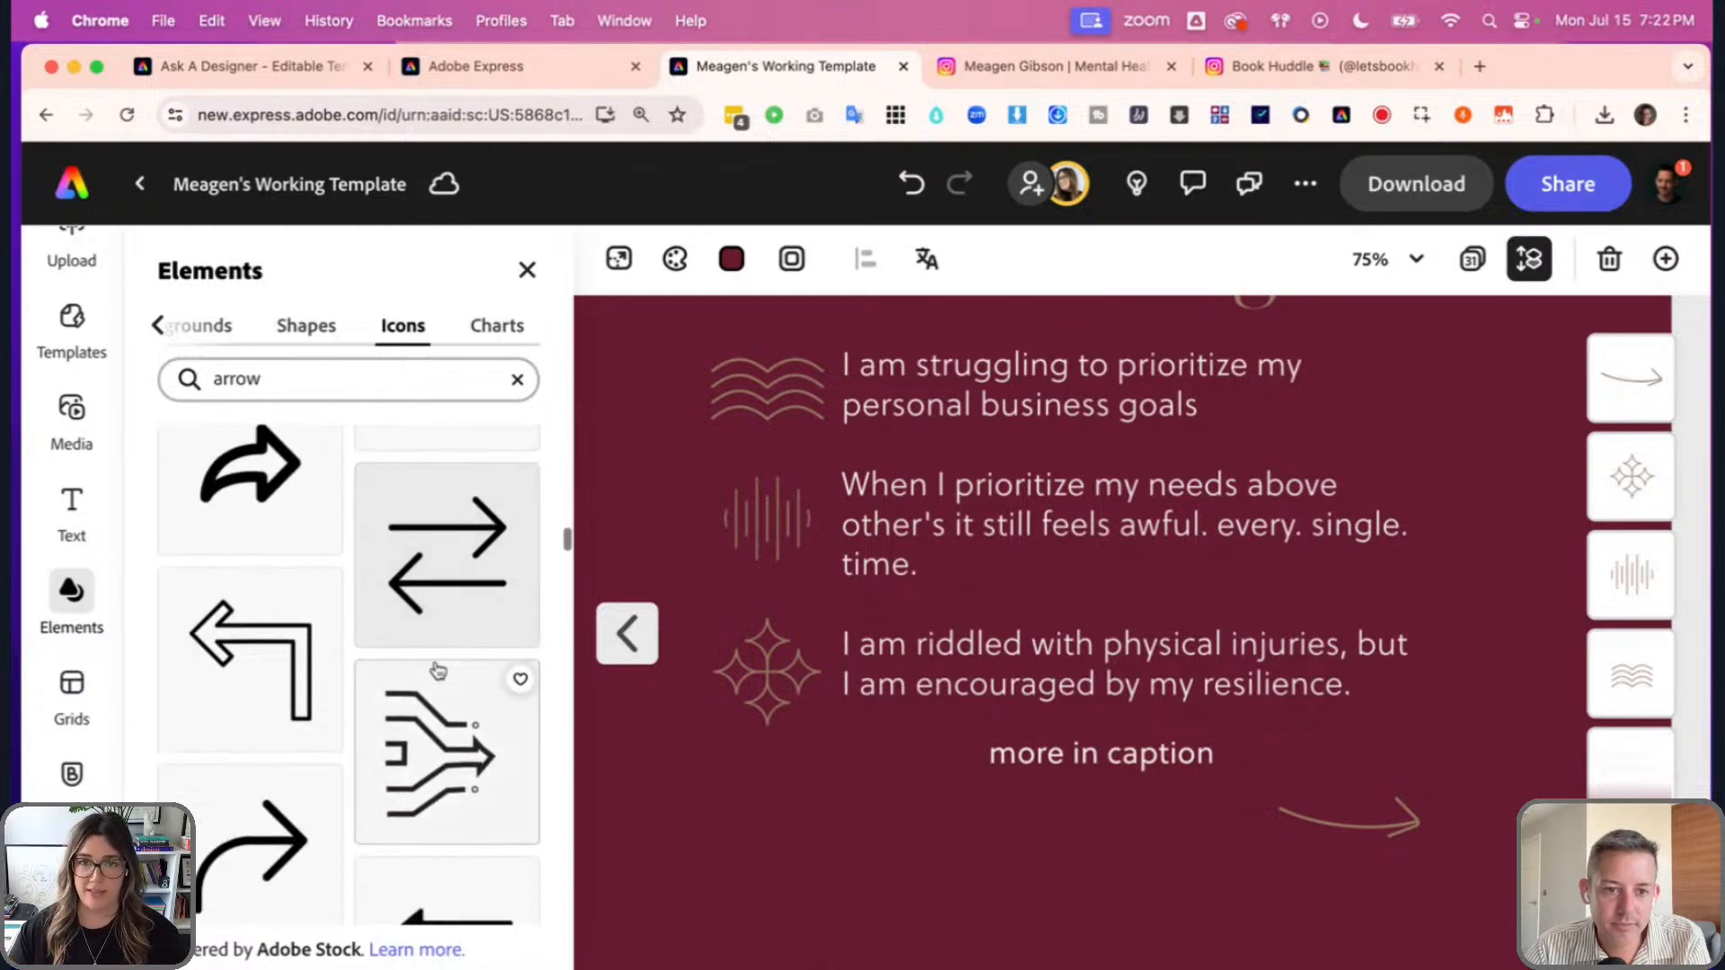
scroll(437, 670, down, 2)
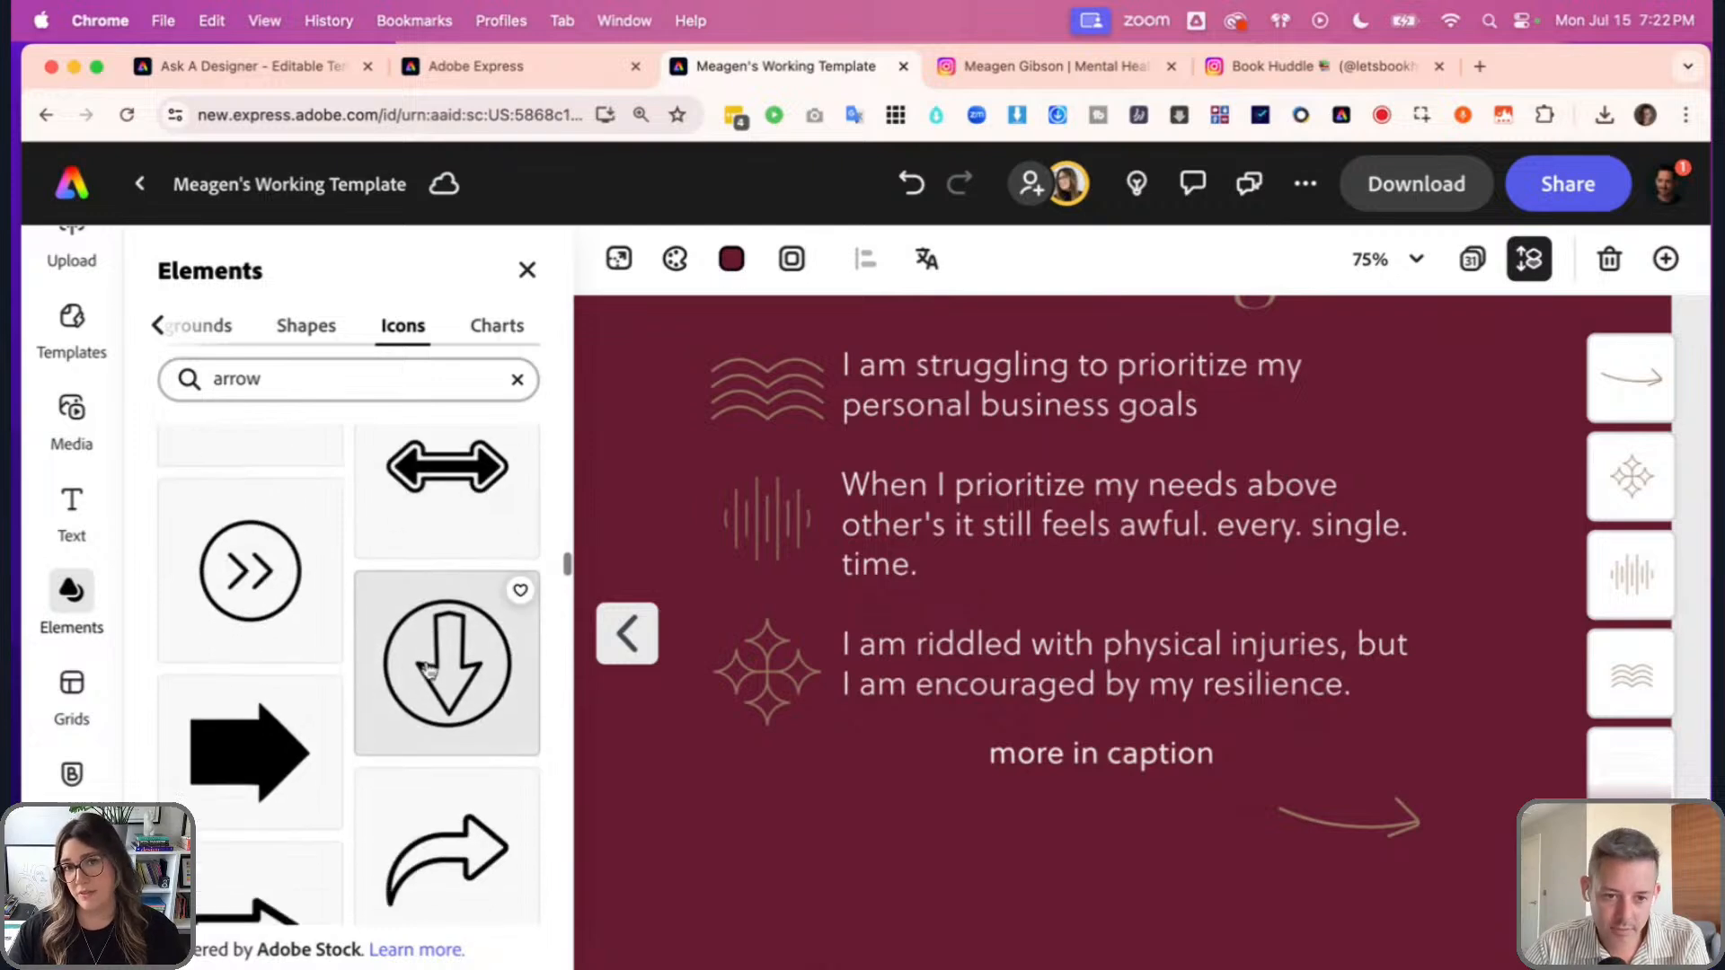
scroll(430, 669, down, 8)
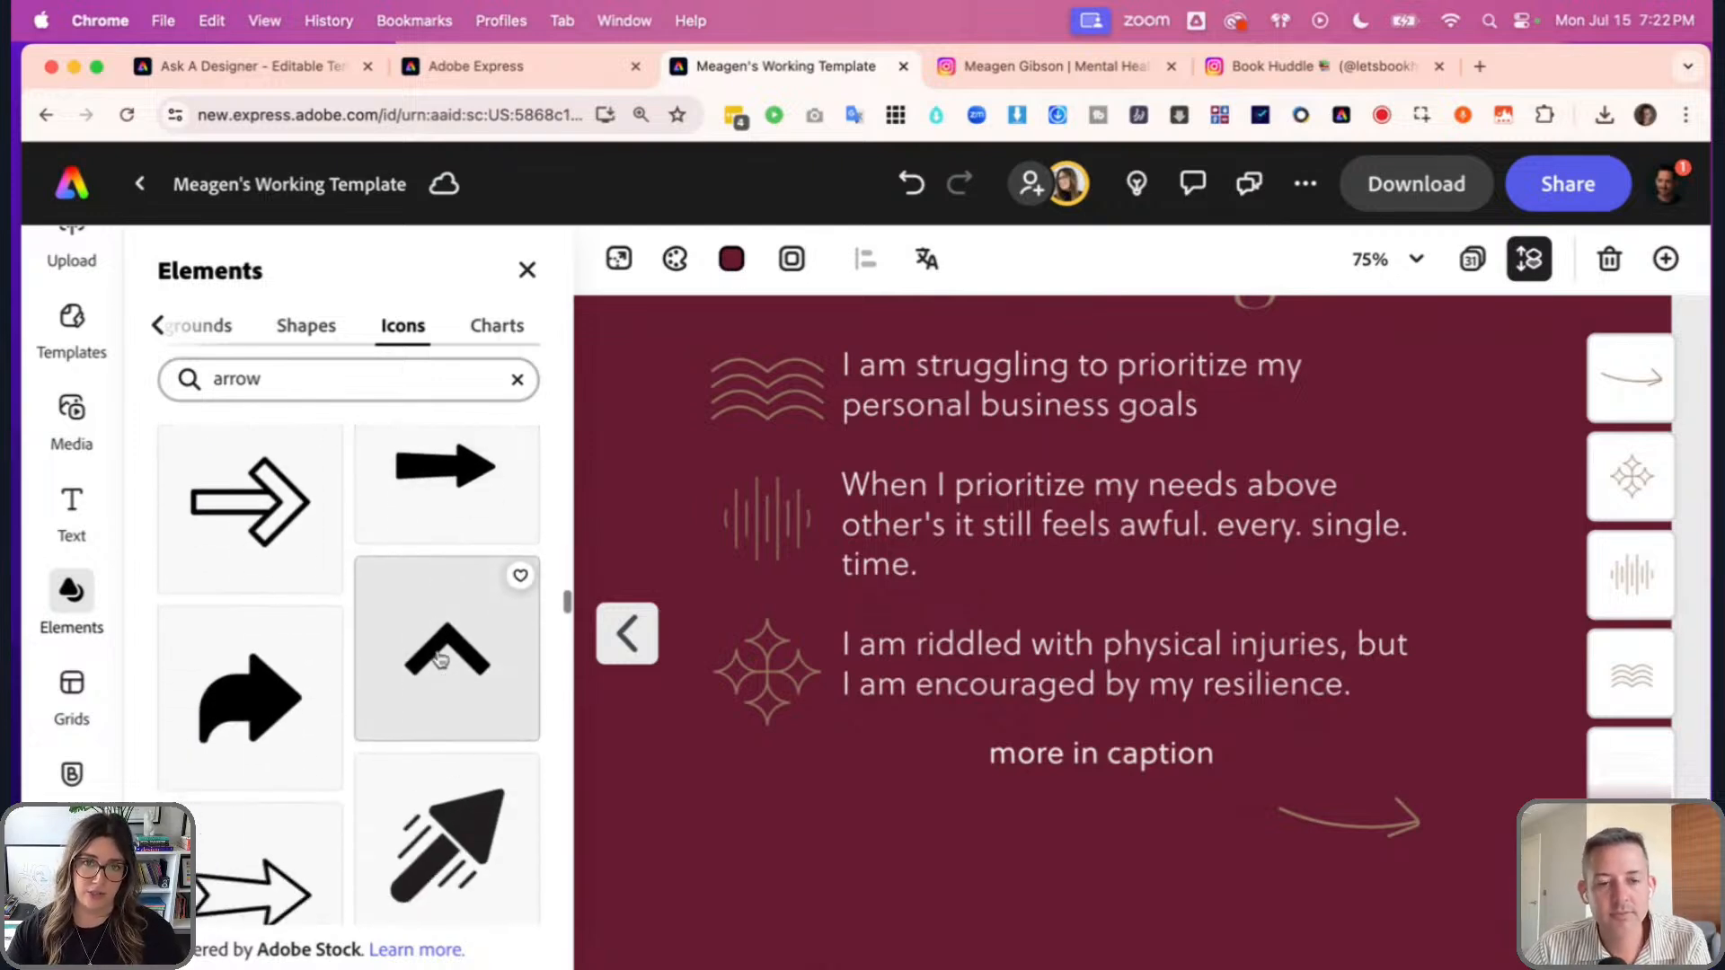
scroll(440, 660, down, 8)
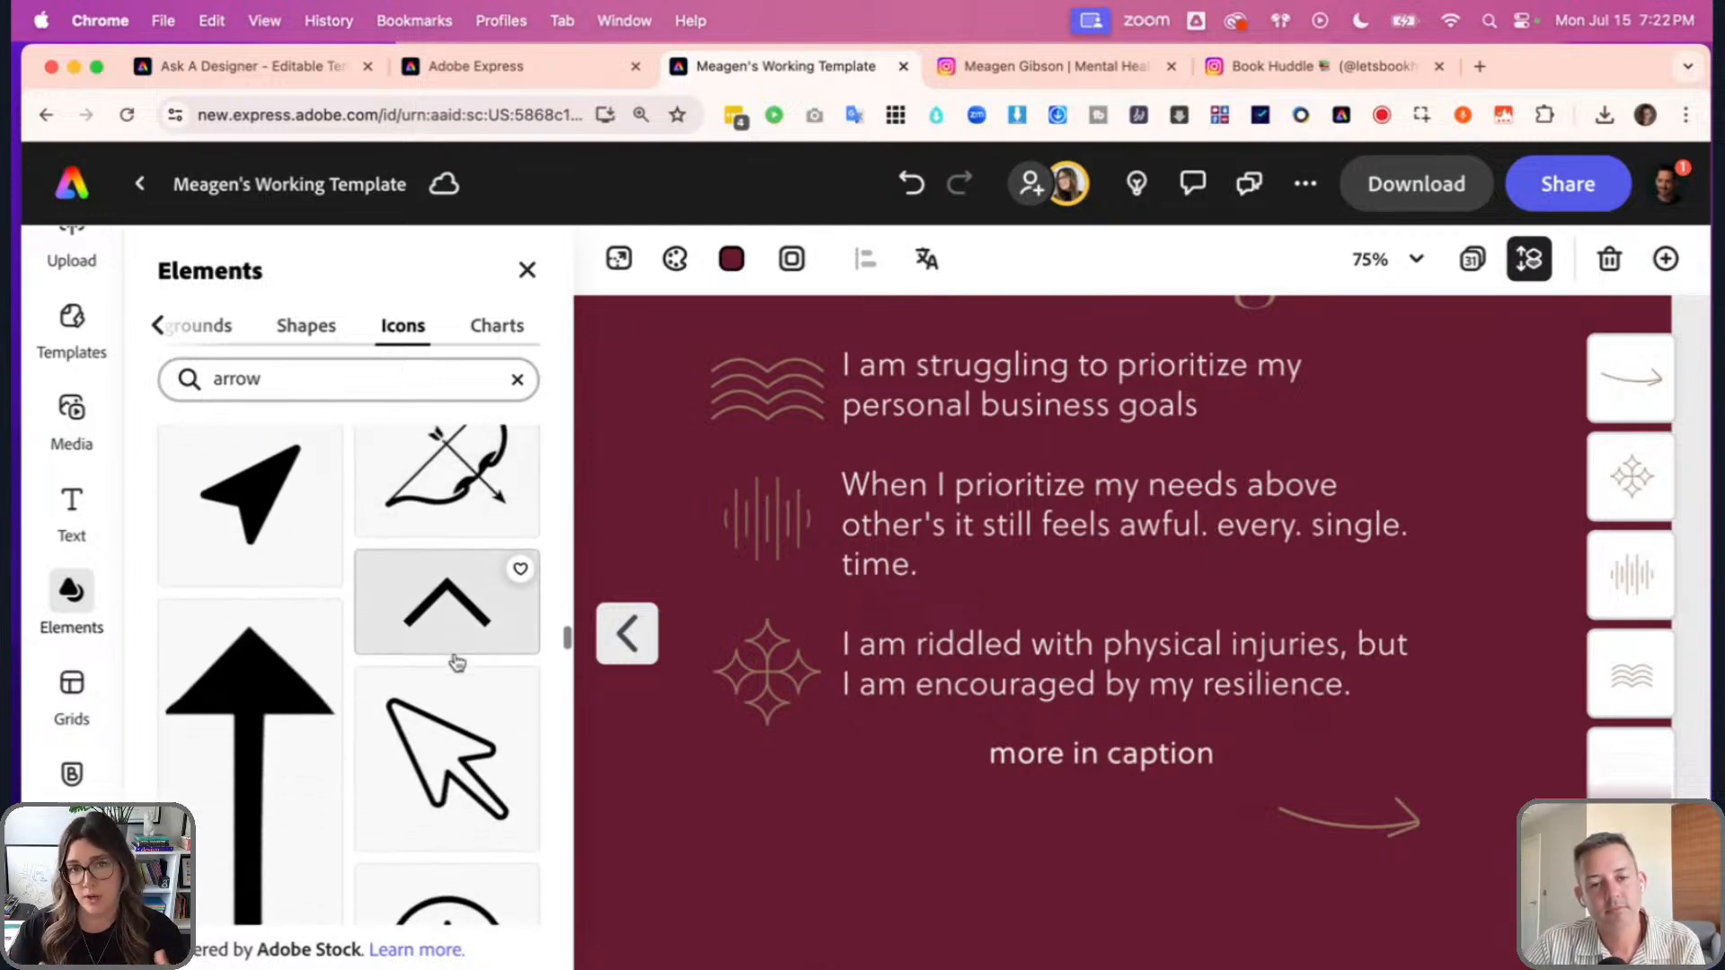
- Replace the curved arrow with the chevron icon, shrunk, rotated to point right and placed to the lower right of "more in caption"
click(443, 604)
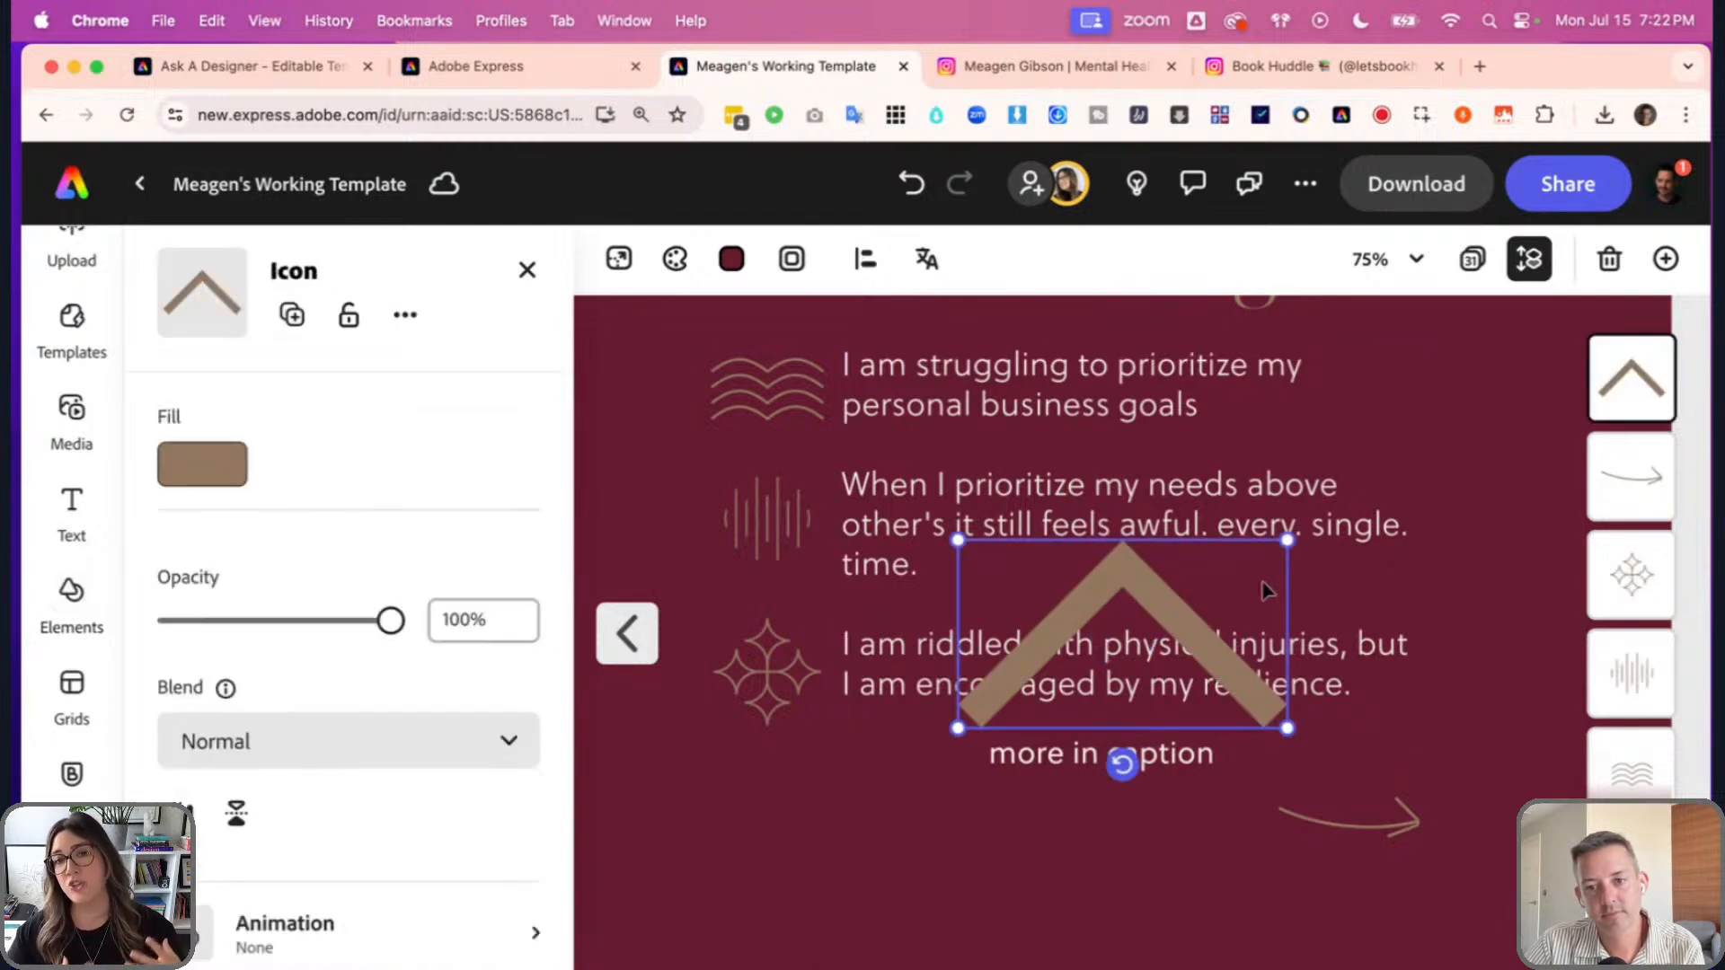
drag(1290, 541, 988, 655)
drag(988, 760, 1405, 814)
key(Delete)
click(1454, 815)
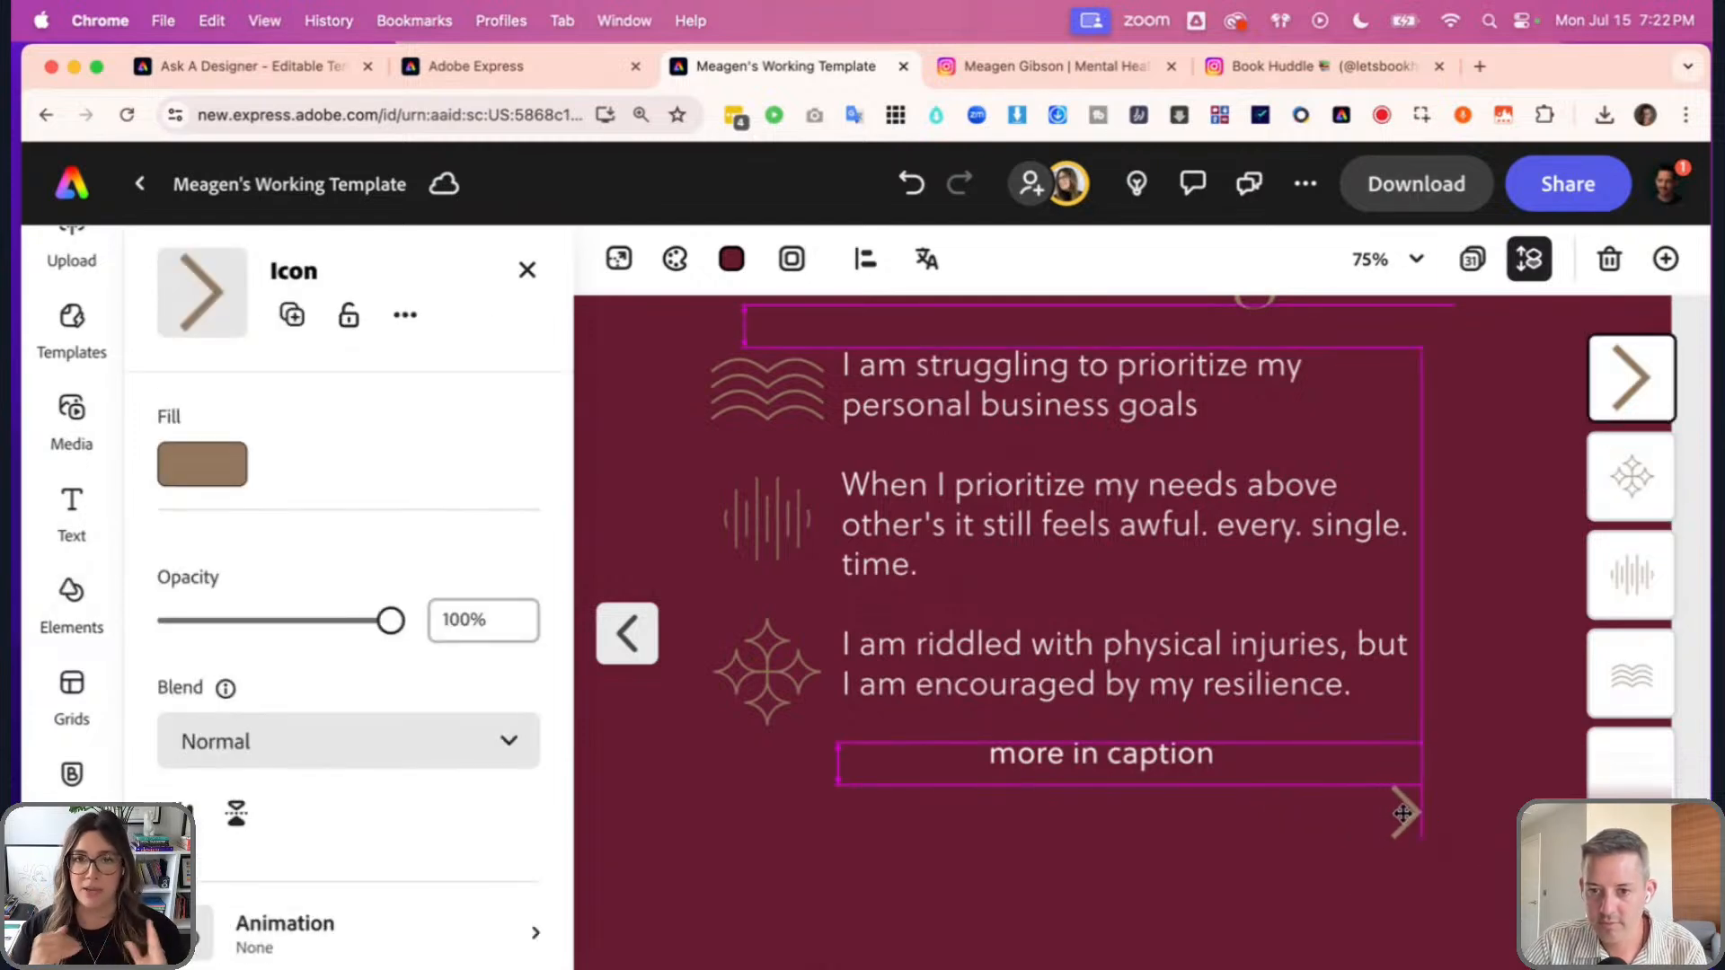
click(1165, 833)
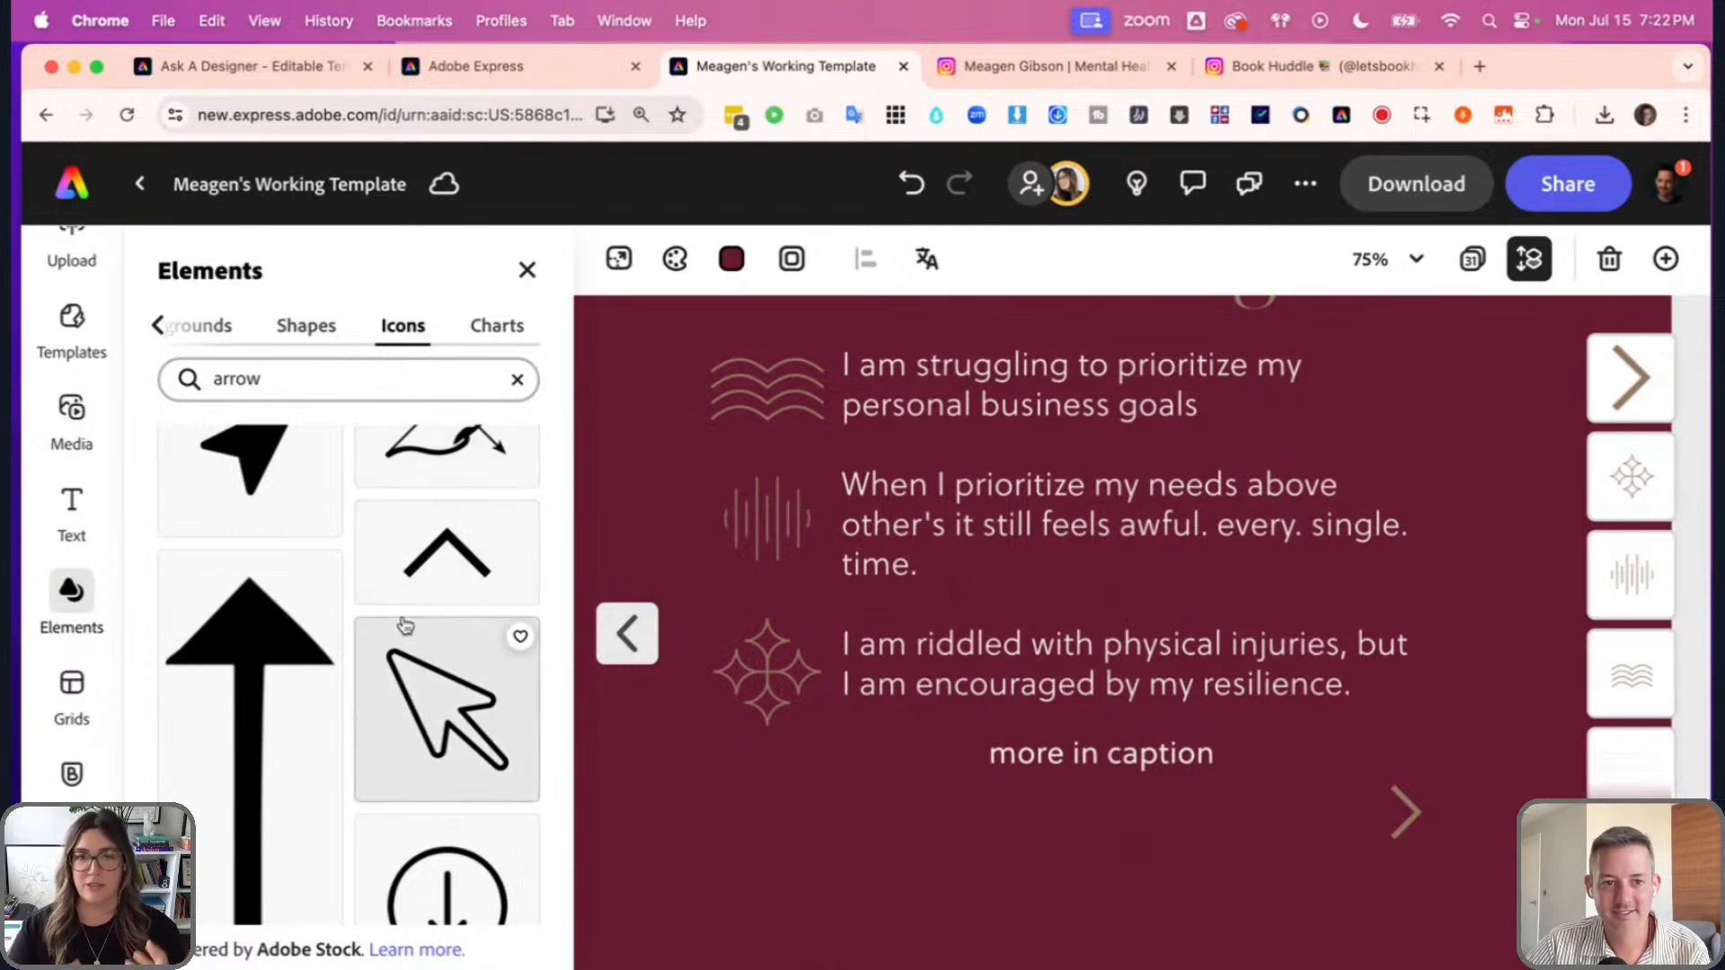
- Add the thin straight arrow from the "arrow" icon results and rotate it to point right beside "more in caption"
scroll(404, 618, down, 10)
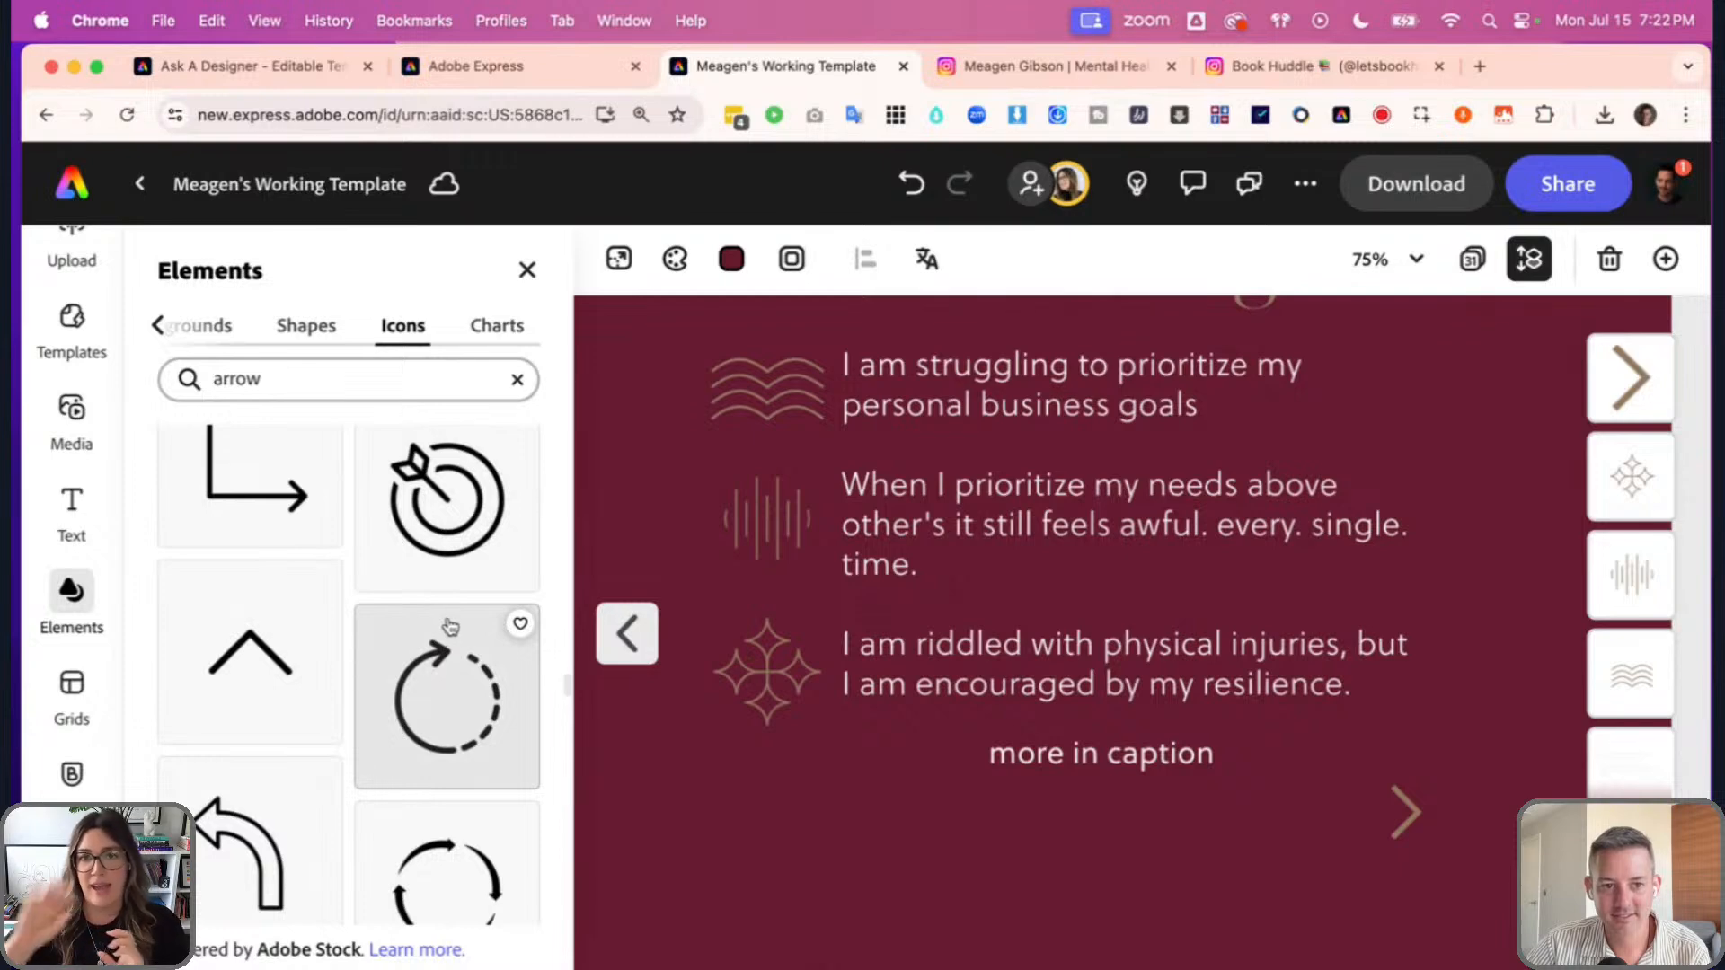
scroll(447, 622, down, 10)
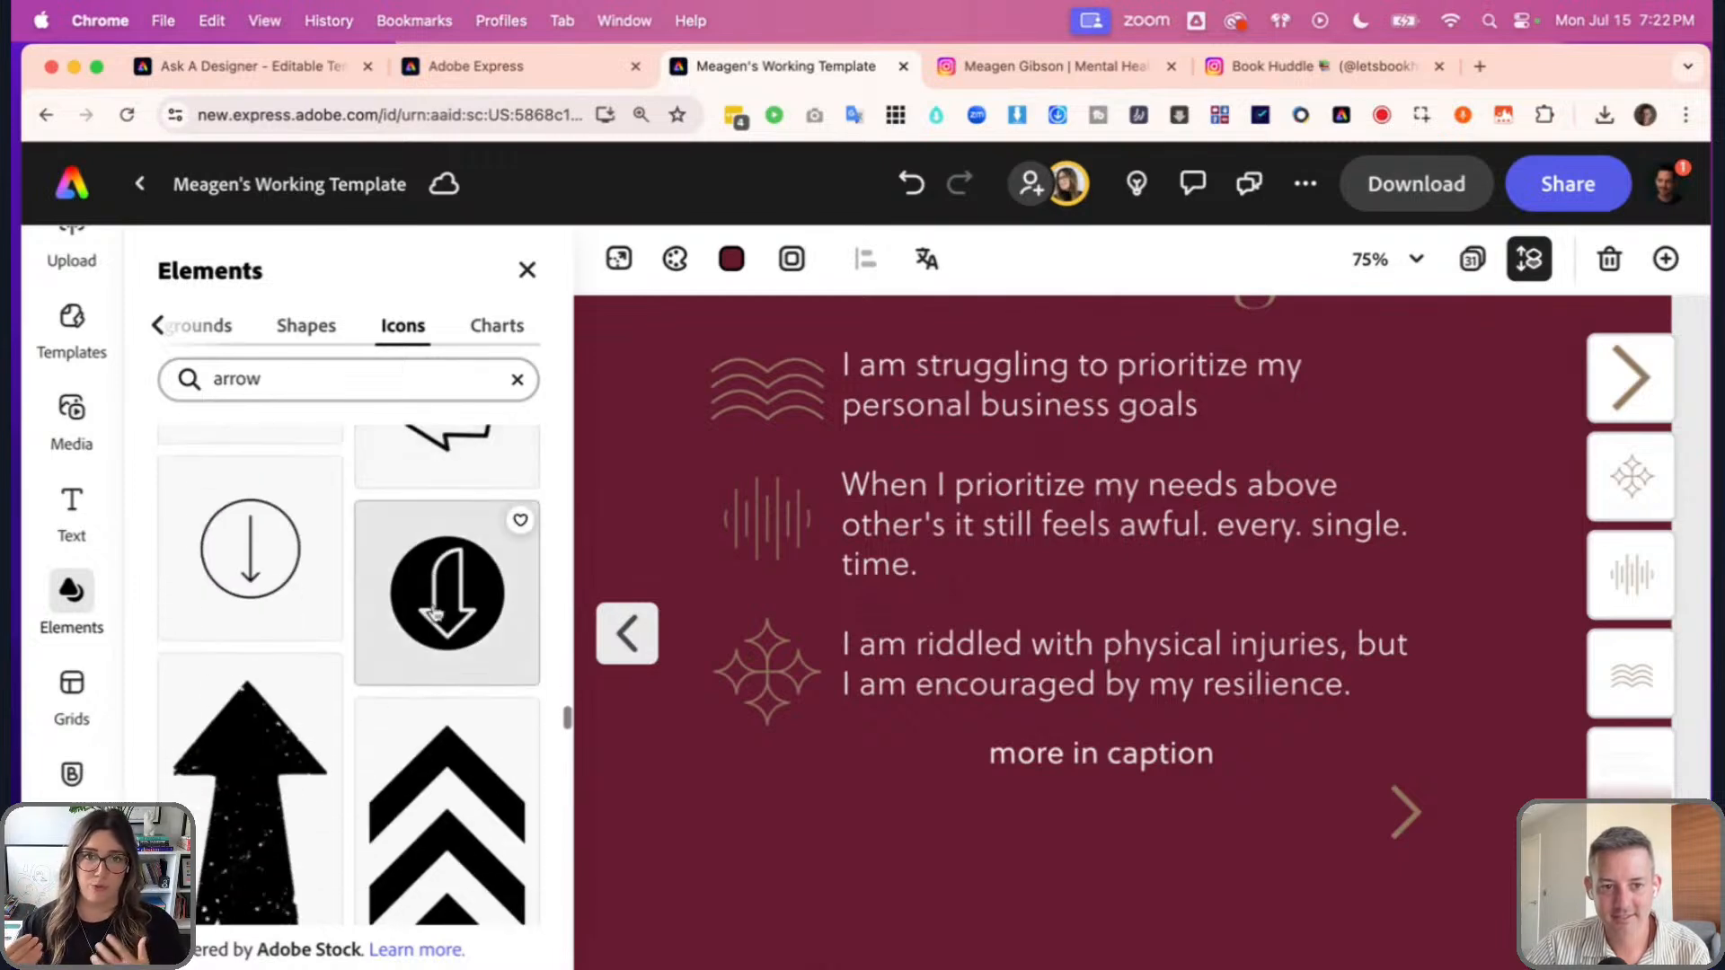
scroll(435, 613, down, 10)
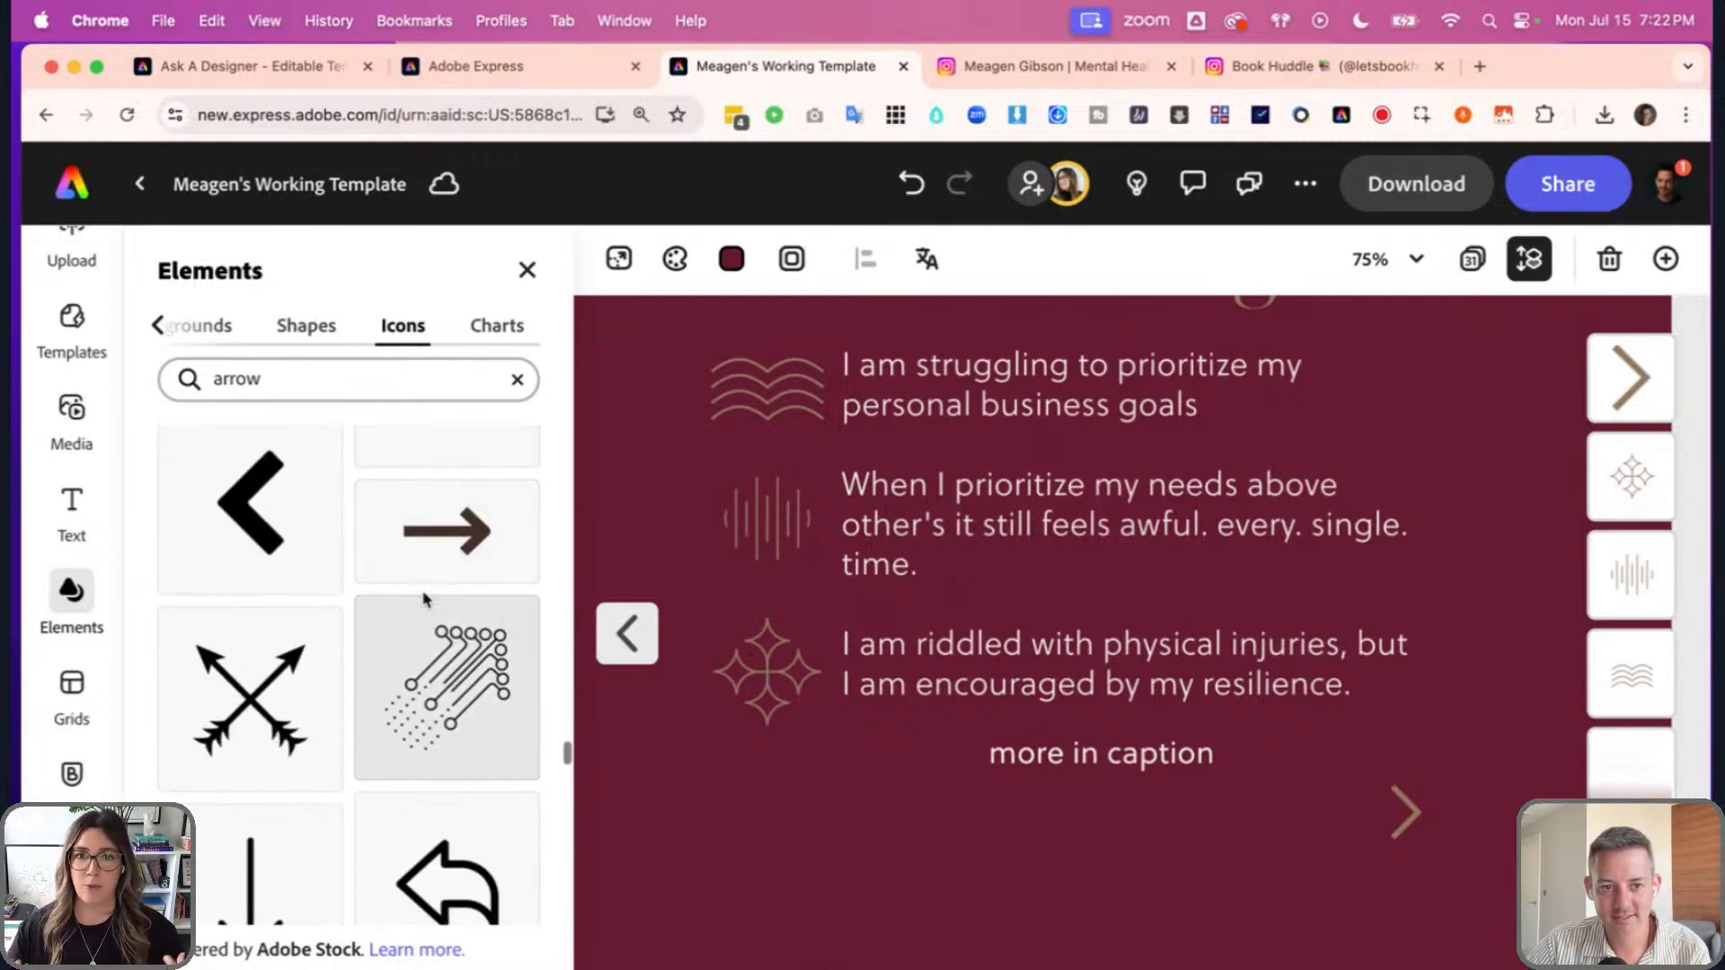
scroll(425, 600, down, 10)
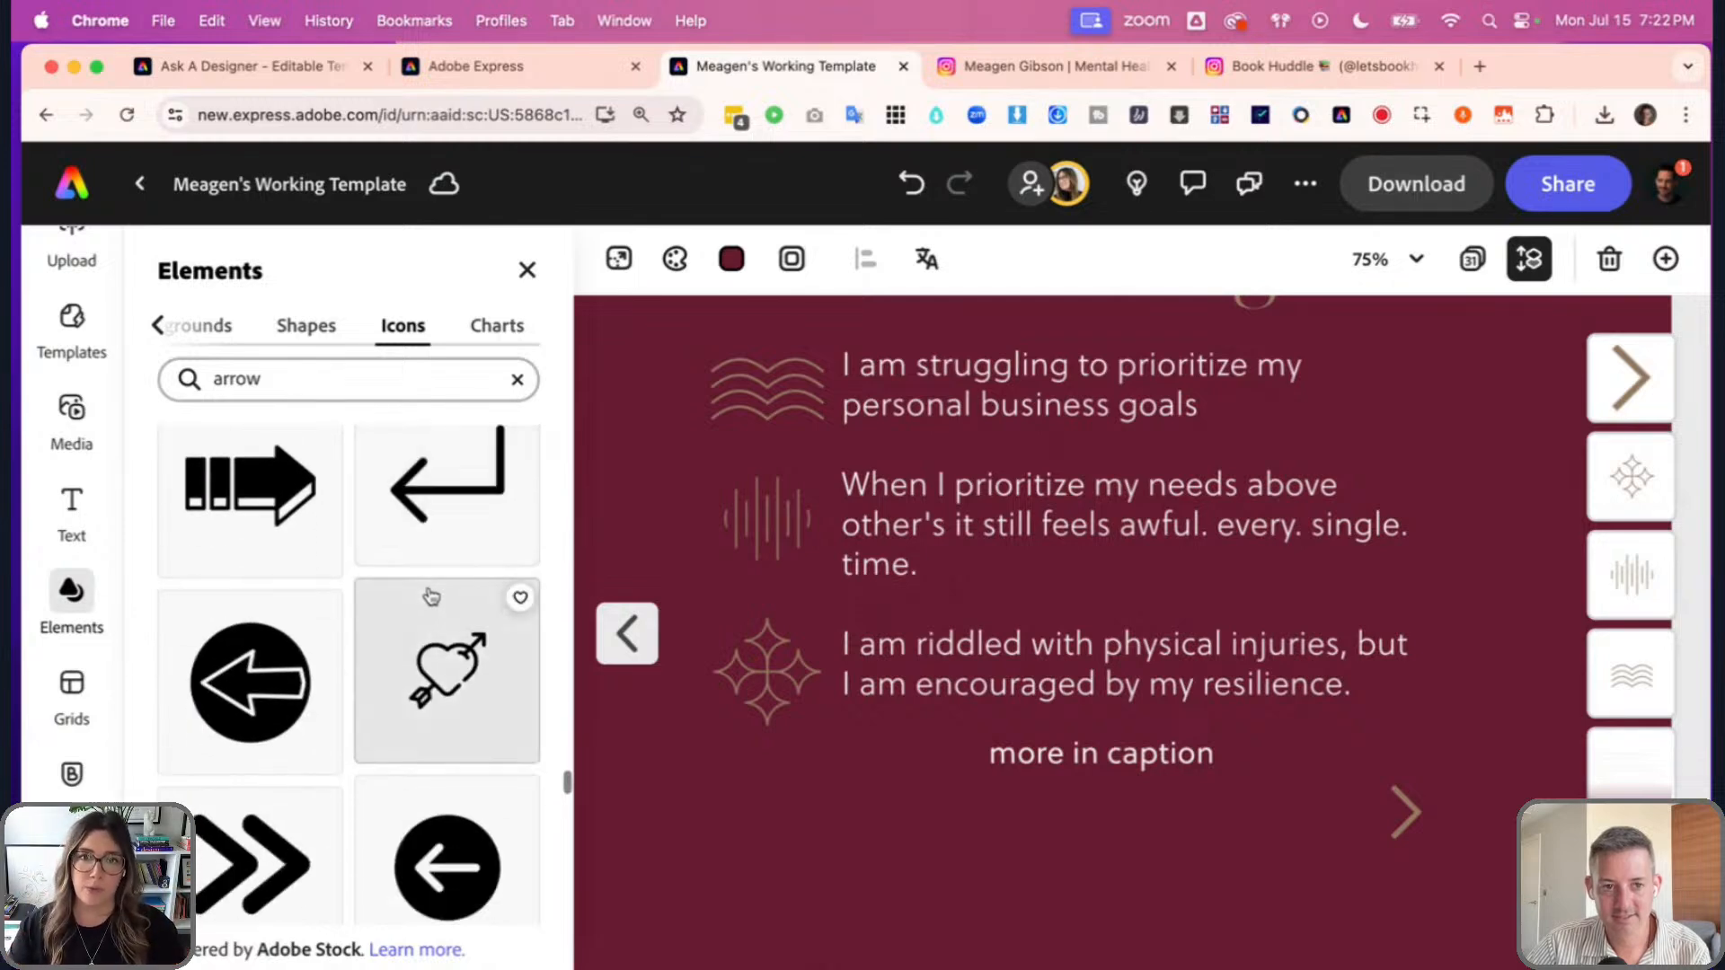
scroll(431, 596, down, 10)
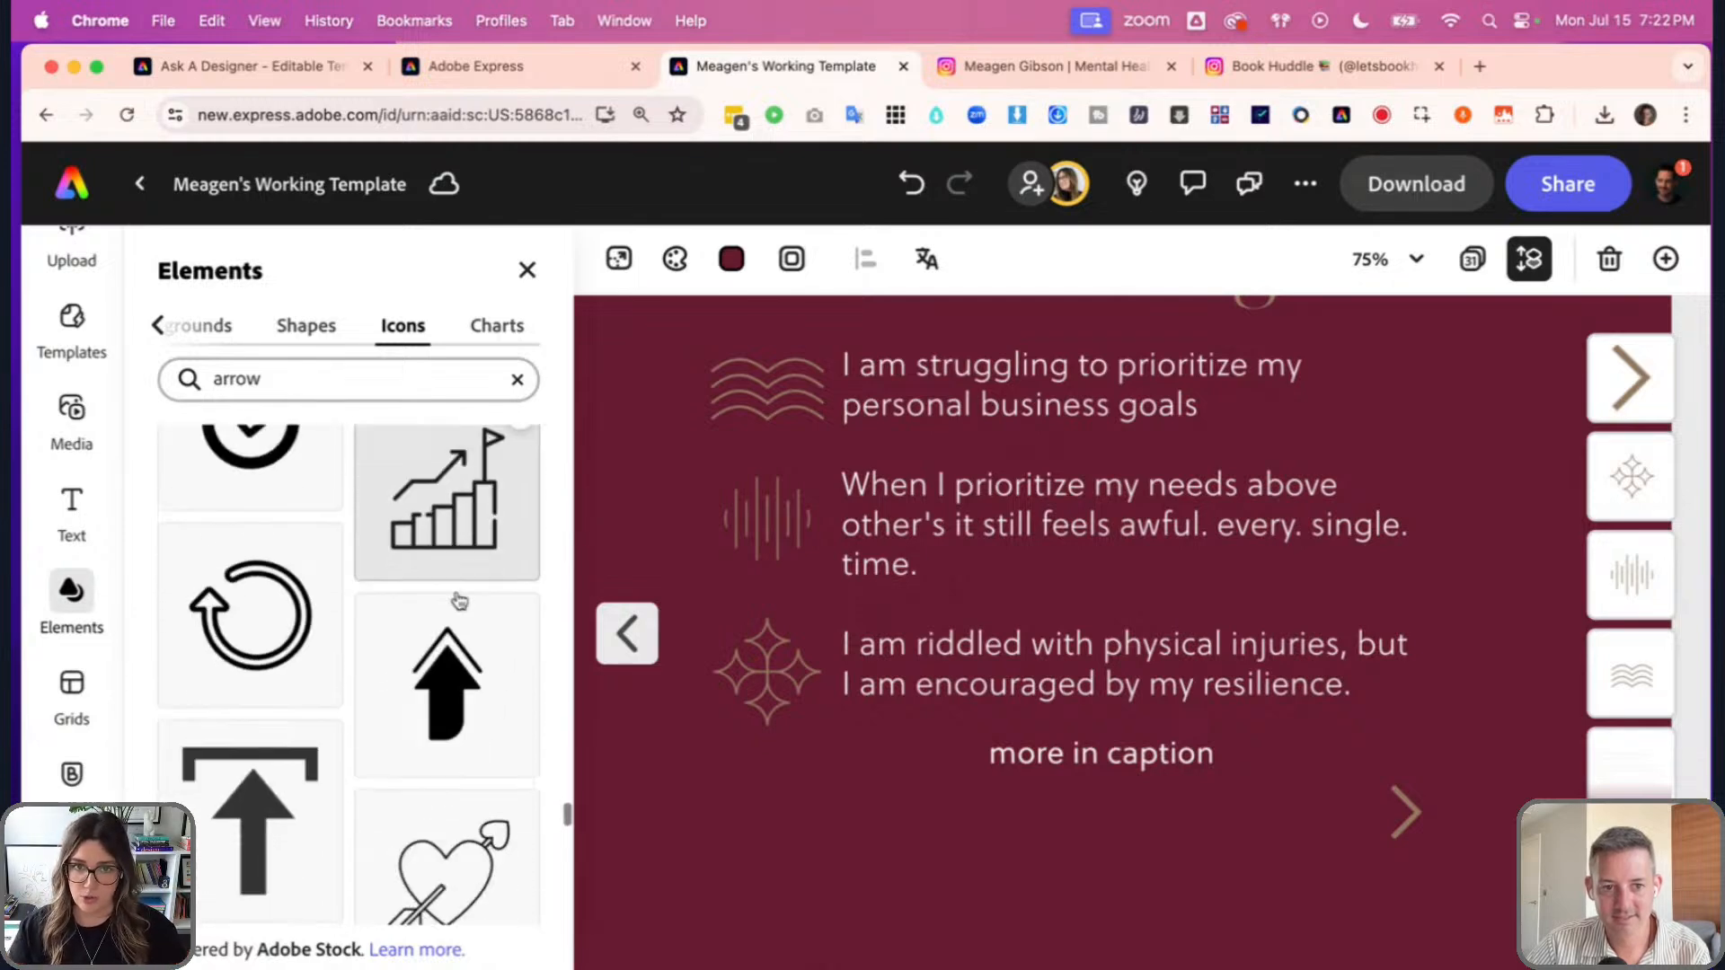
scroll(459, 600, down, 3)
drag(452, 699, 1121, 640)
drag(1127, 723, 1008, 780)
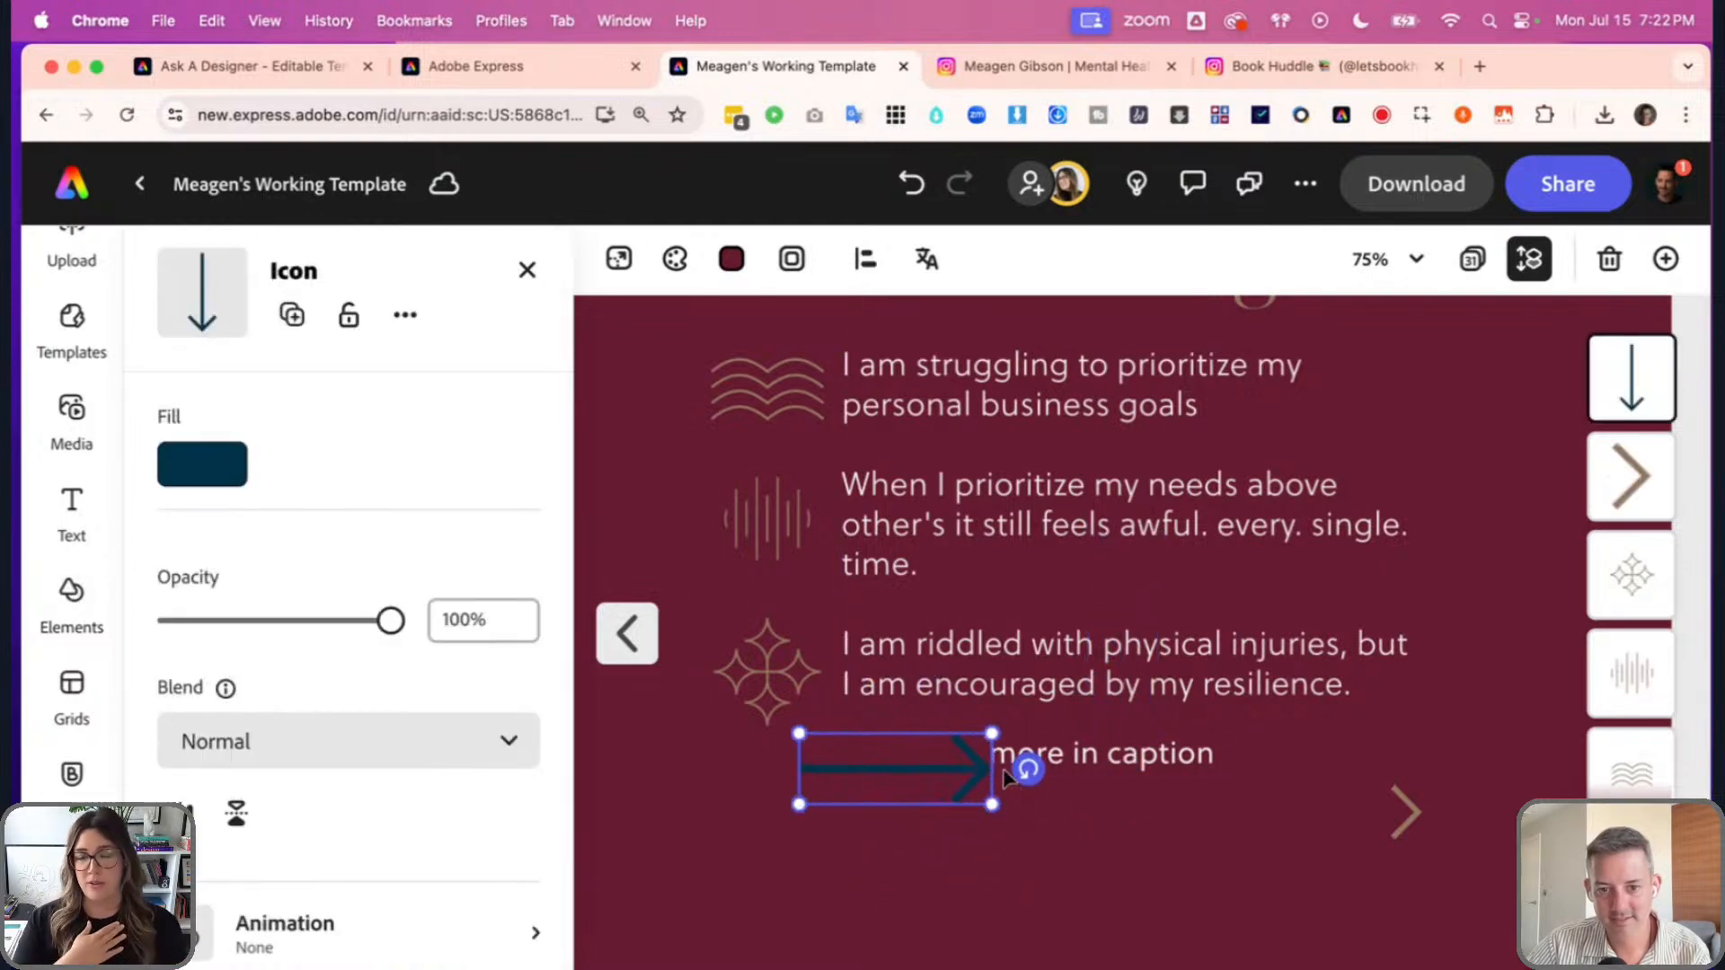
- Recolor the thin arrow with the brand palette's brown and delete the chevron icon
click(179, 466)
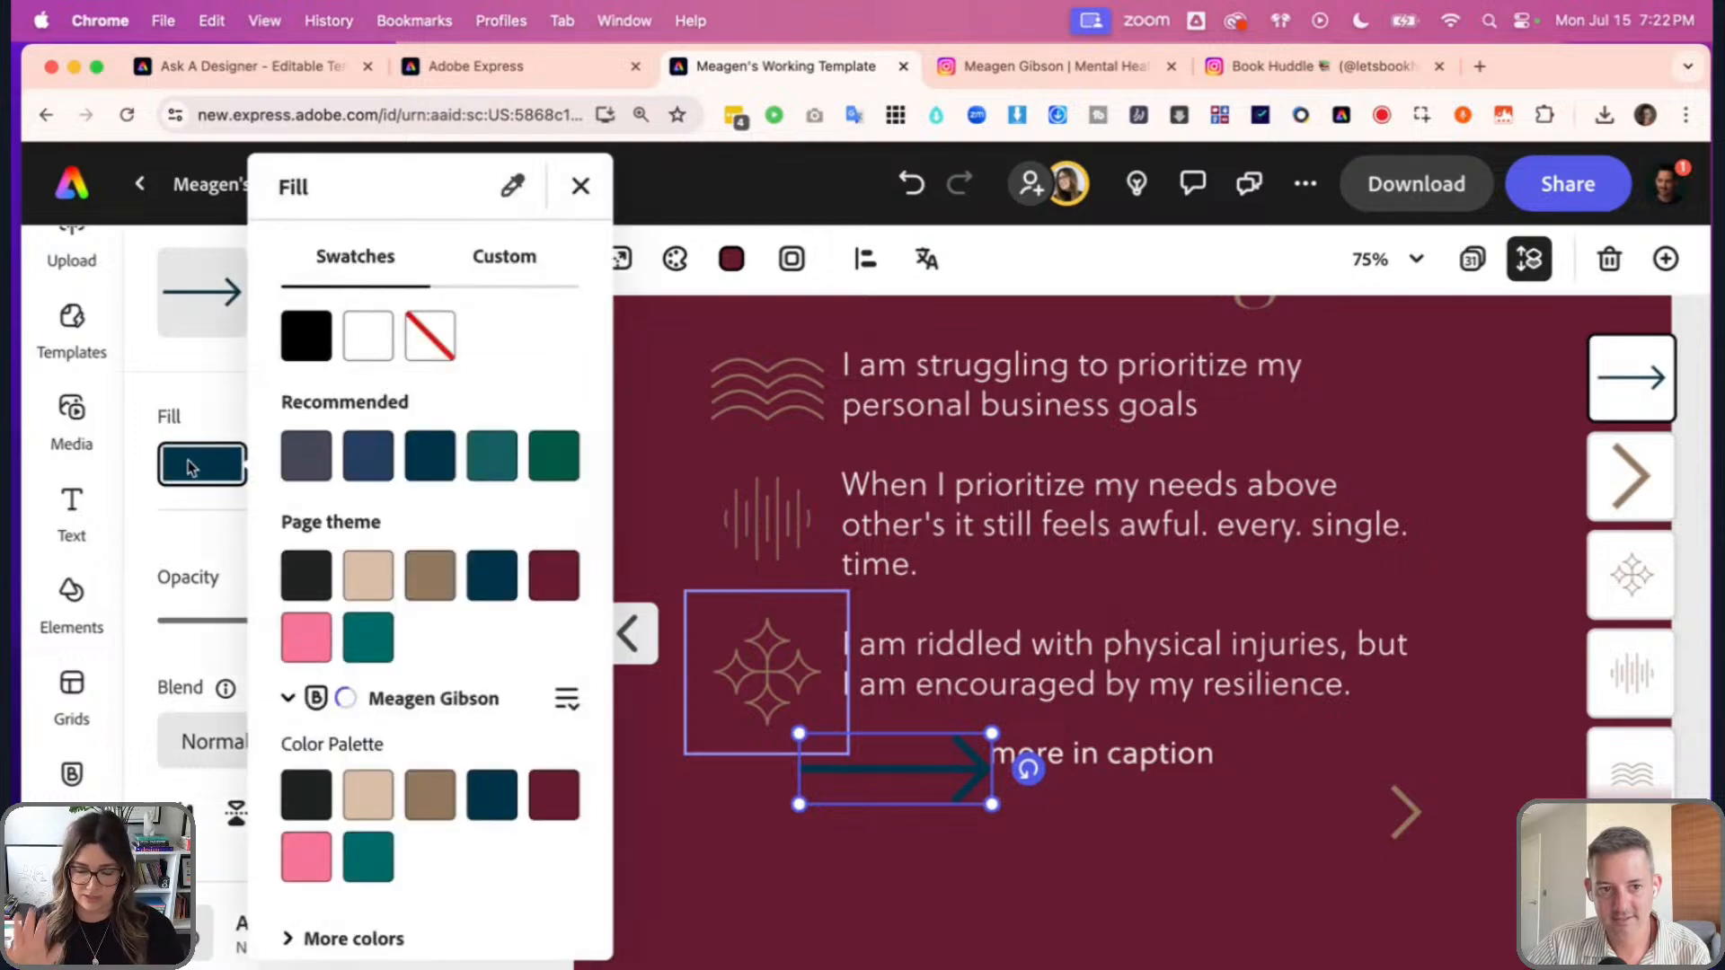
click(429, 794)
click(1356, 836)
click(1406, 813)
key(Delete)
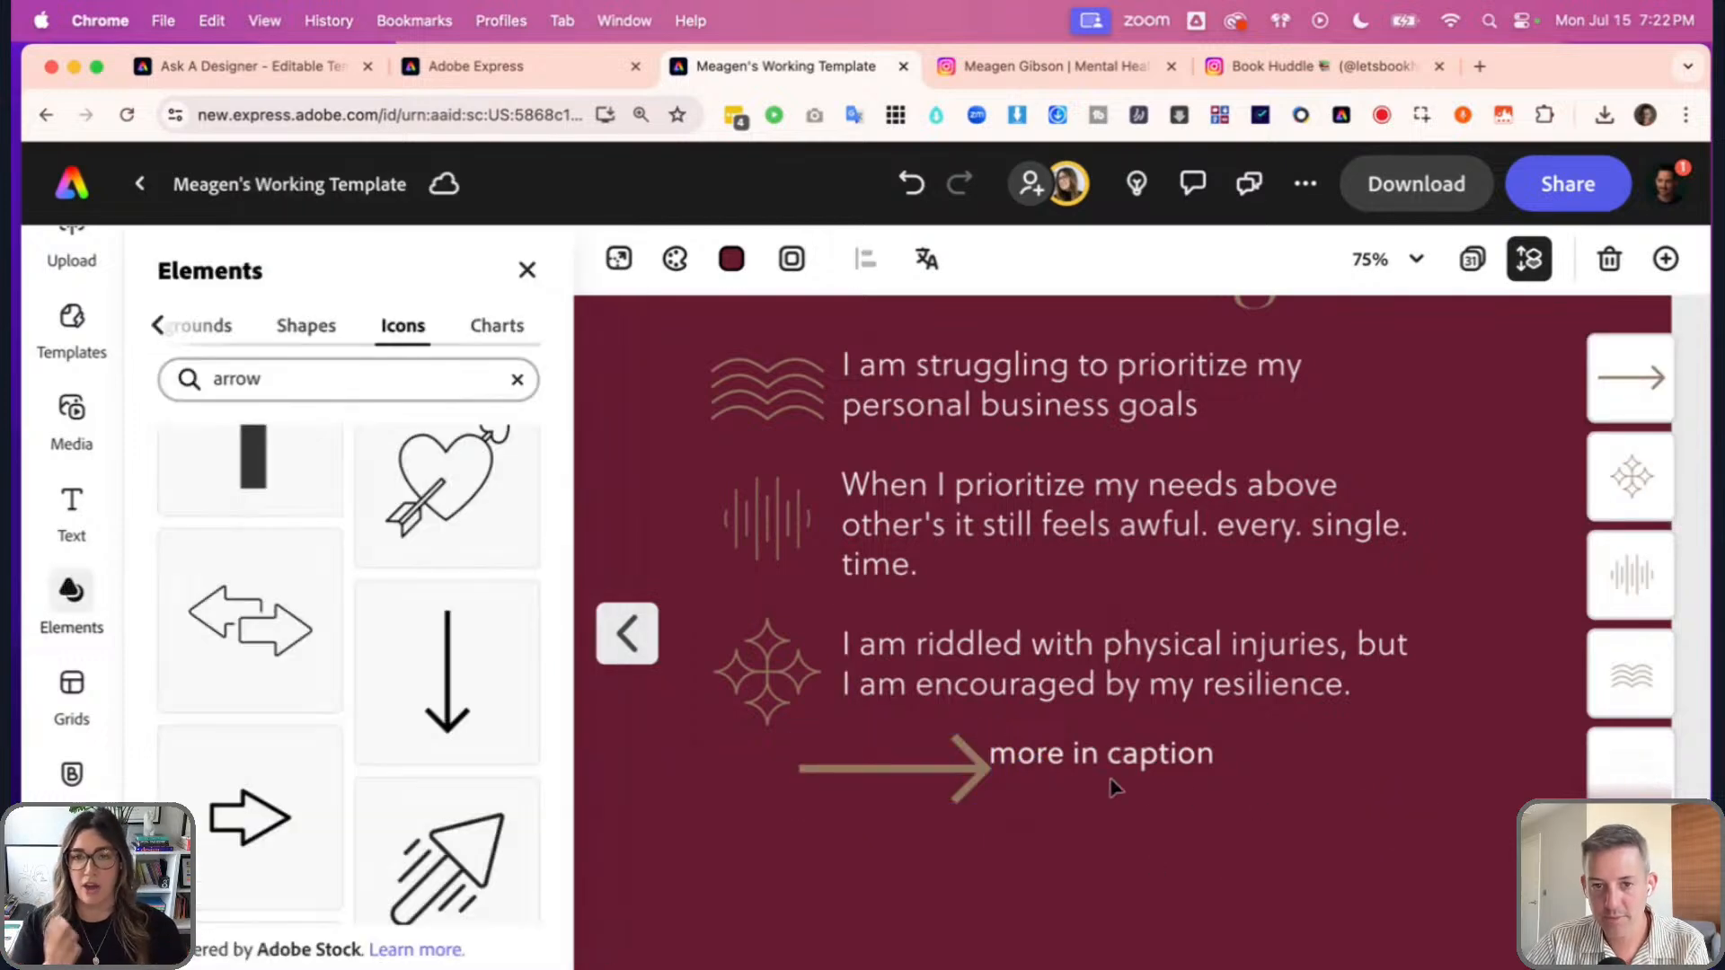
- Shrink the brown arrow and place it to the right of "more in caption", level with the text
click(952, 768)
drag(983, 735, 1368, 754)
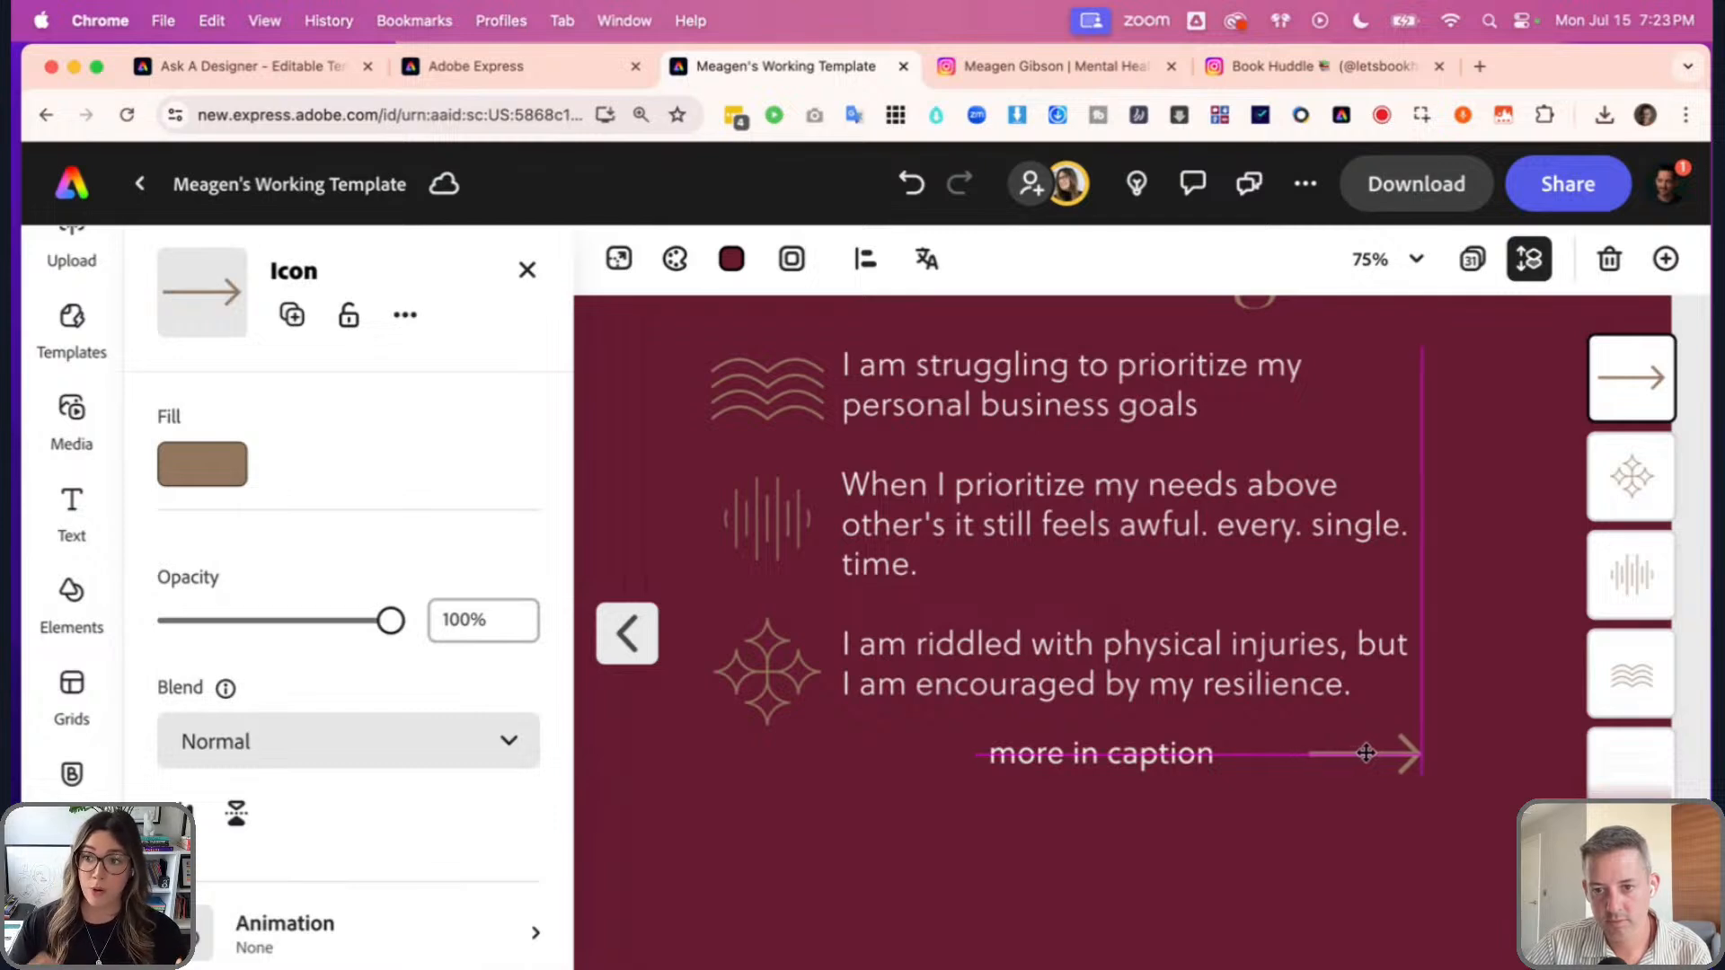
click(1241, 834)
click(530, 272)
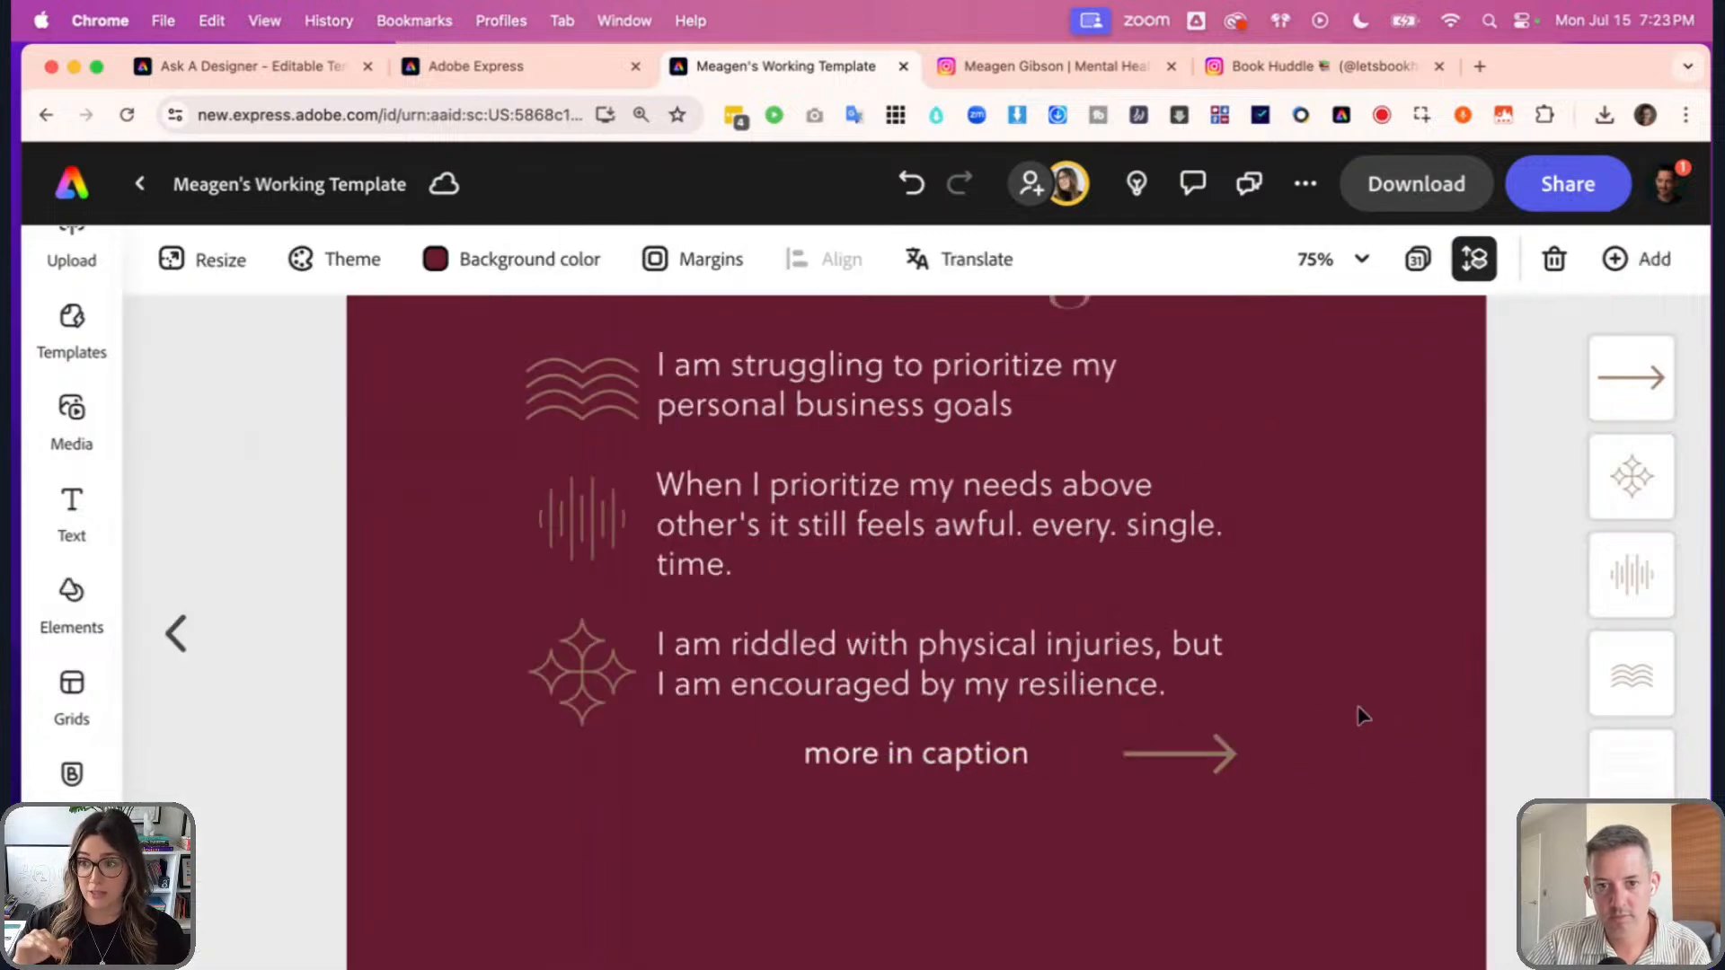
- Move "more in caption" slightly lower and center the arrow directly beneath it
scroll(1354, 712, up, 3)
scroll(1354, 713, down, 4)
drag(1214, 796, 904, 719)
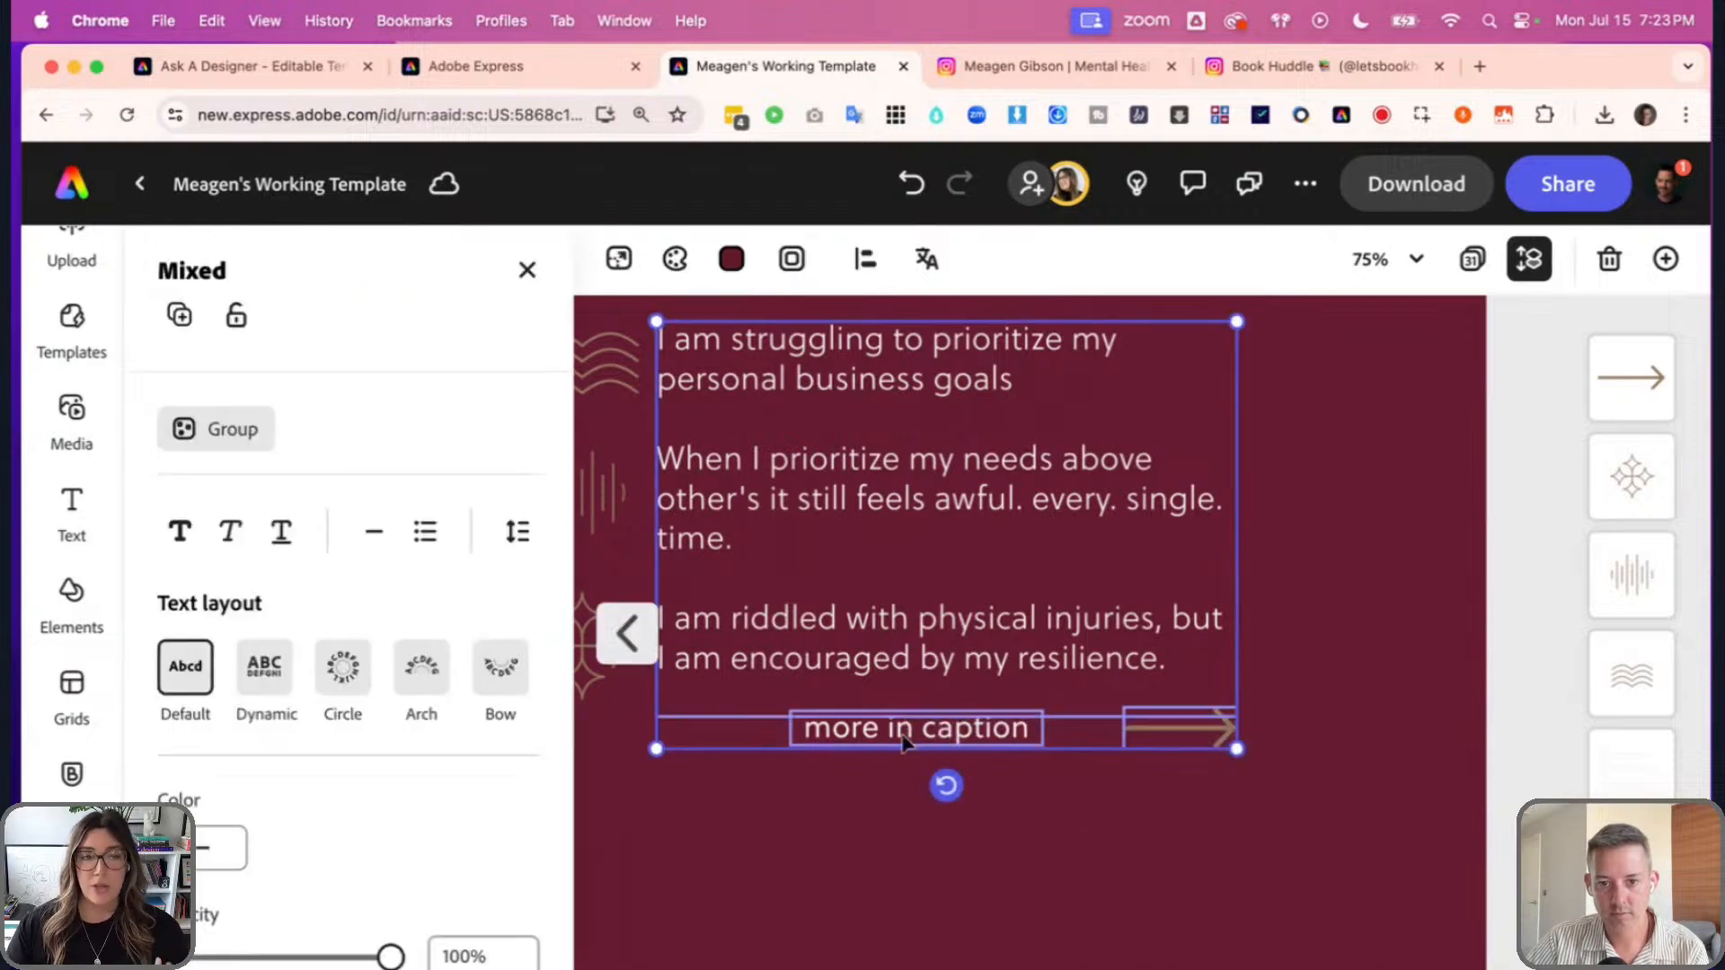
click(1177, 793)
click(974, 714)
click(1035, 745)
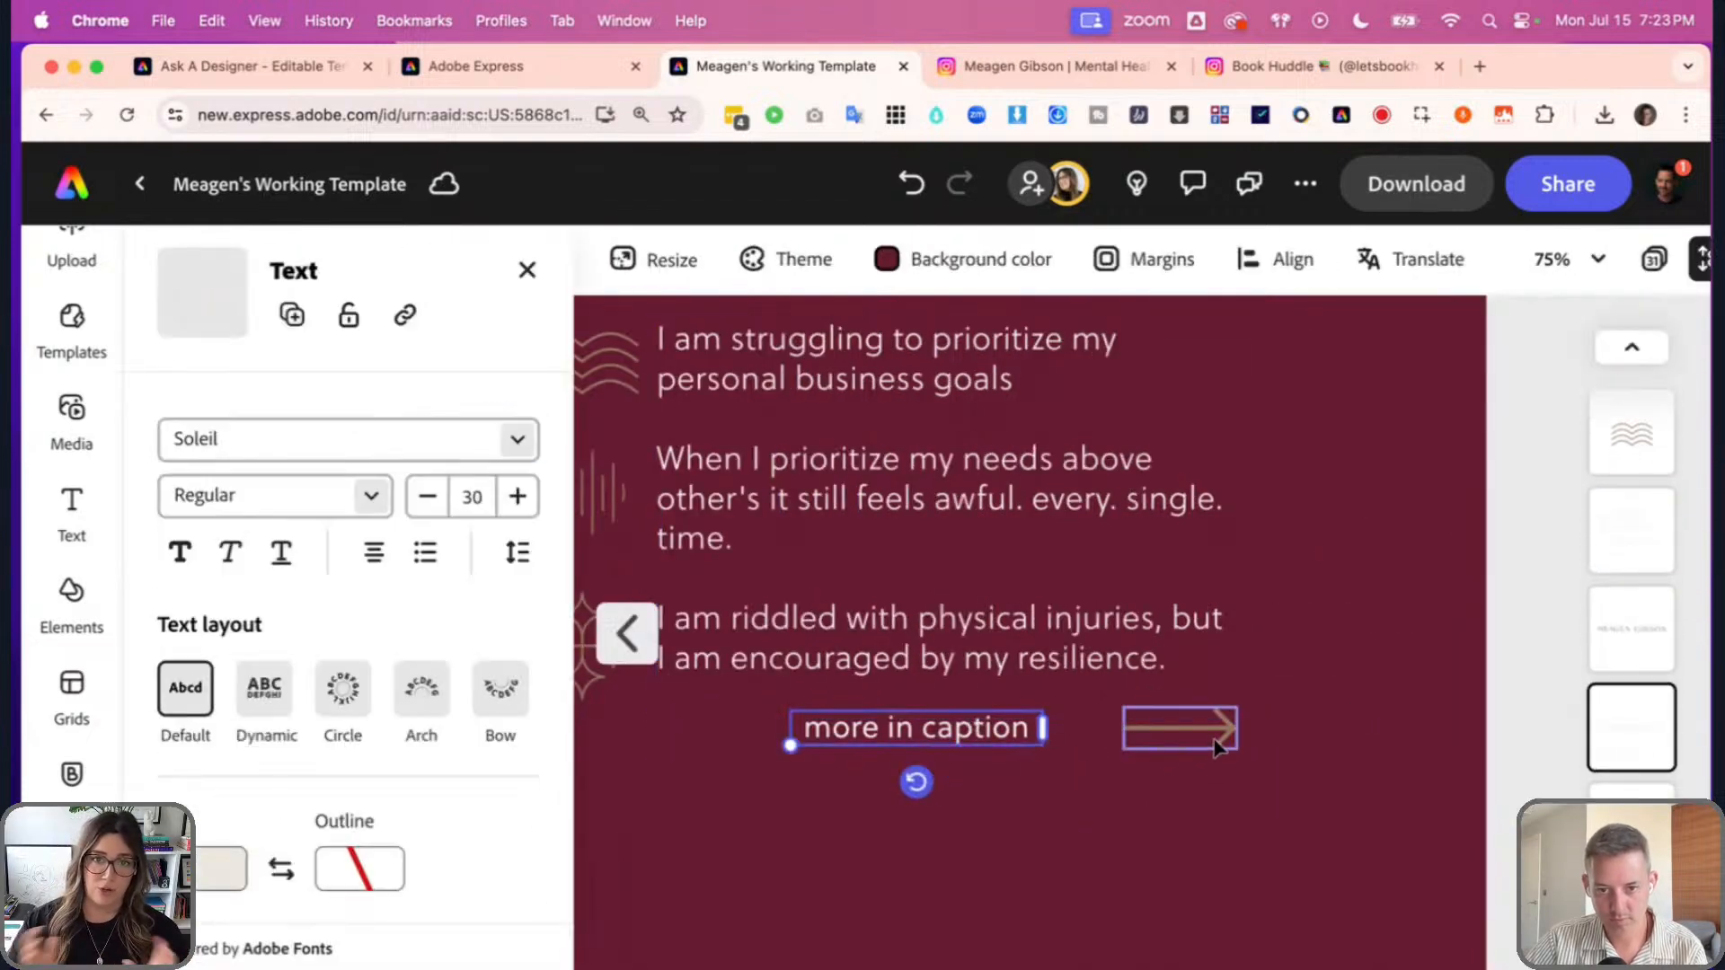
shift+click(1204, 733)
drag(1000, 730, 1000, 757)
click(1187, 792)
drag(1189, 766, 1154, 827)
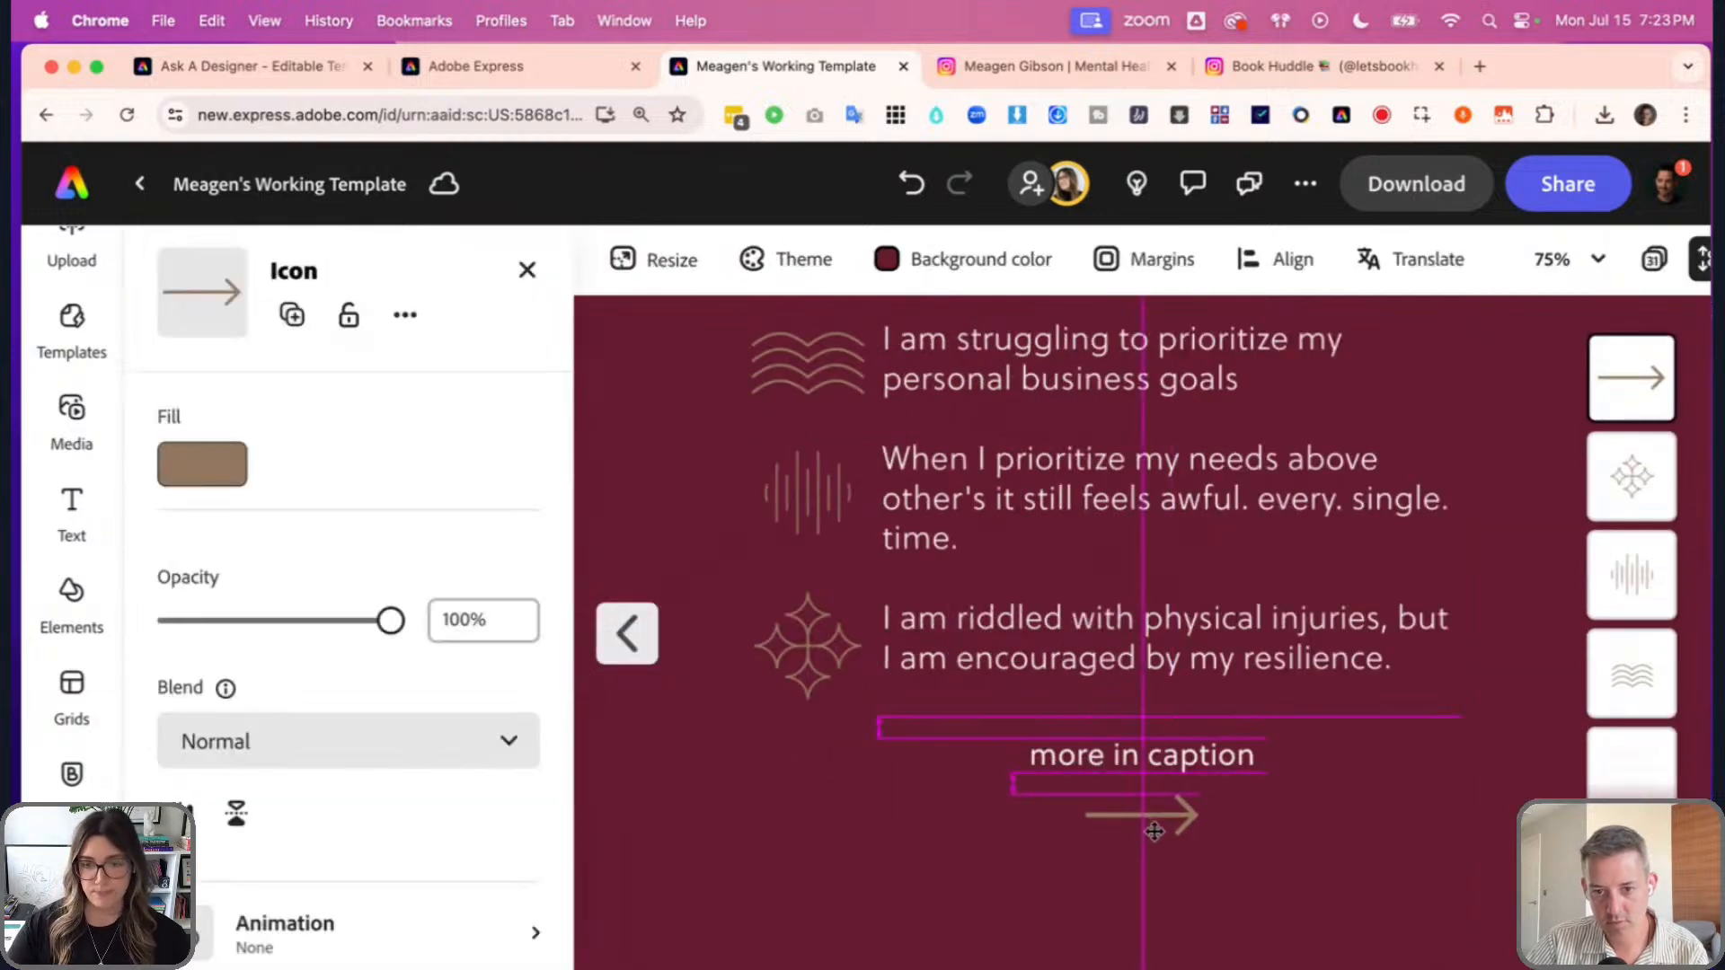
click(1366, 847)
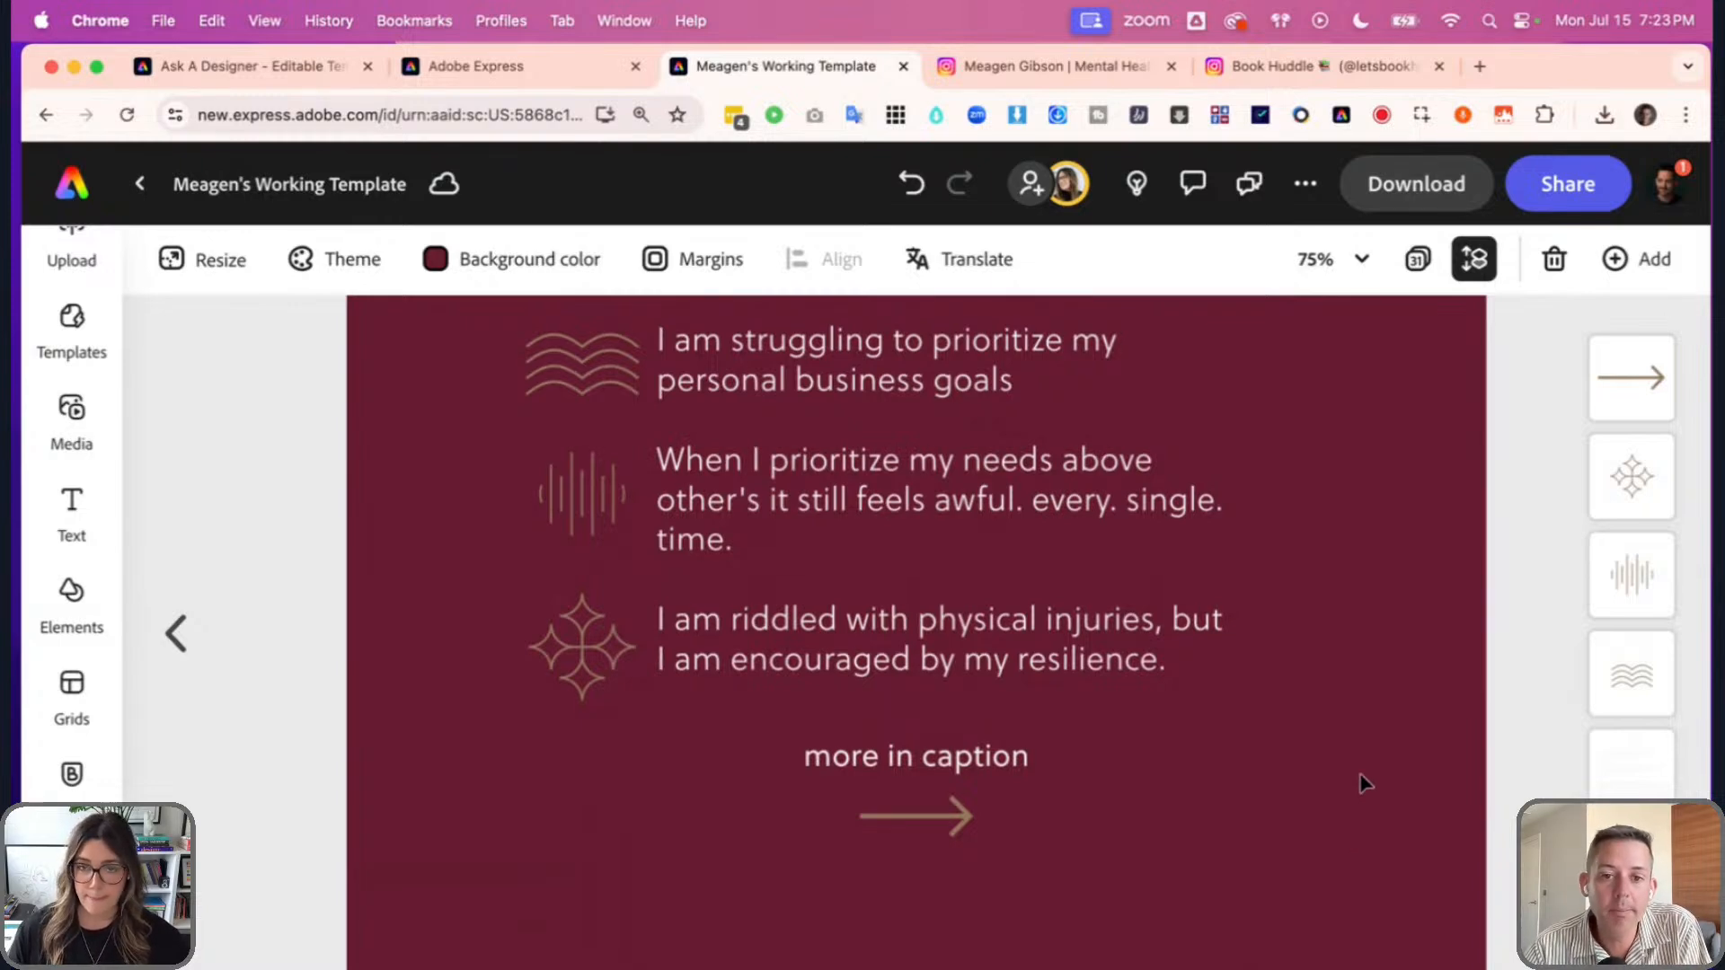
- Review the "Clashing" page's layout from the logo and title down to the caption line
scroll(1356, 782, up, 3)
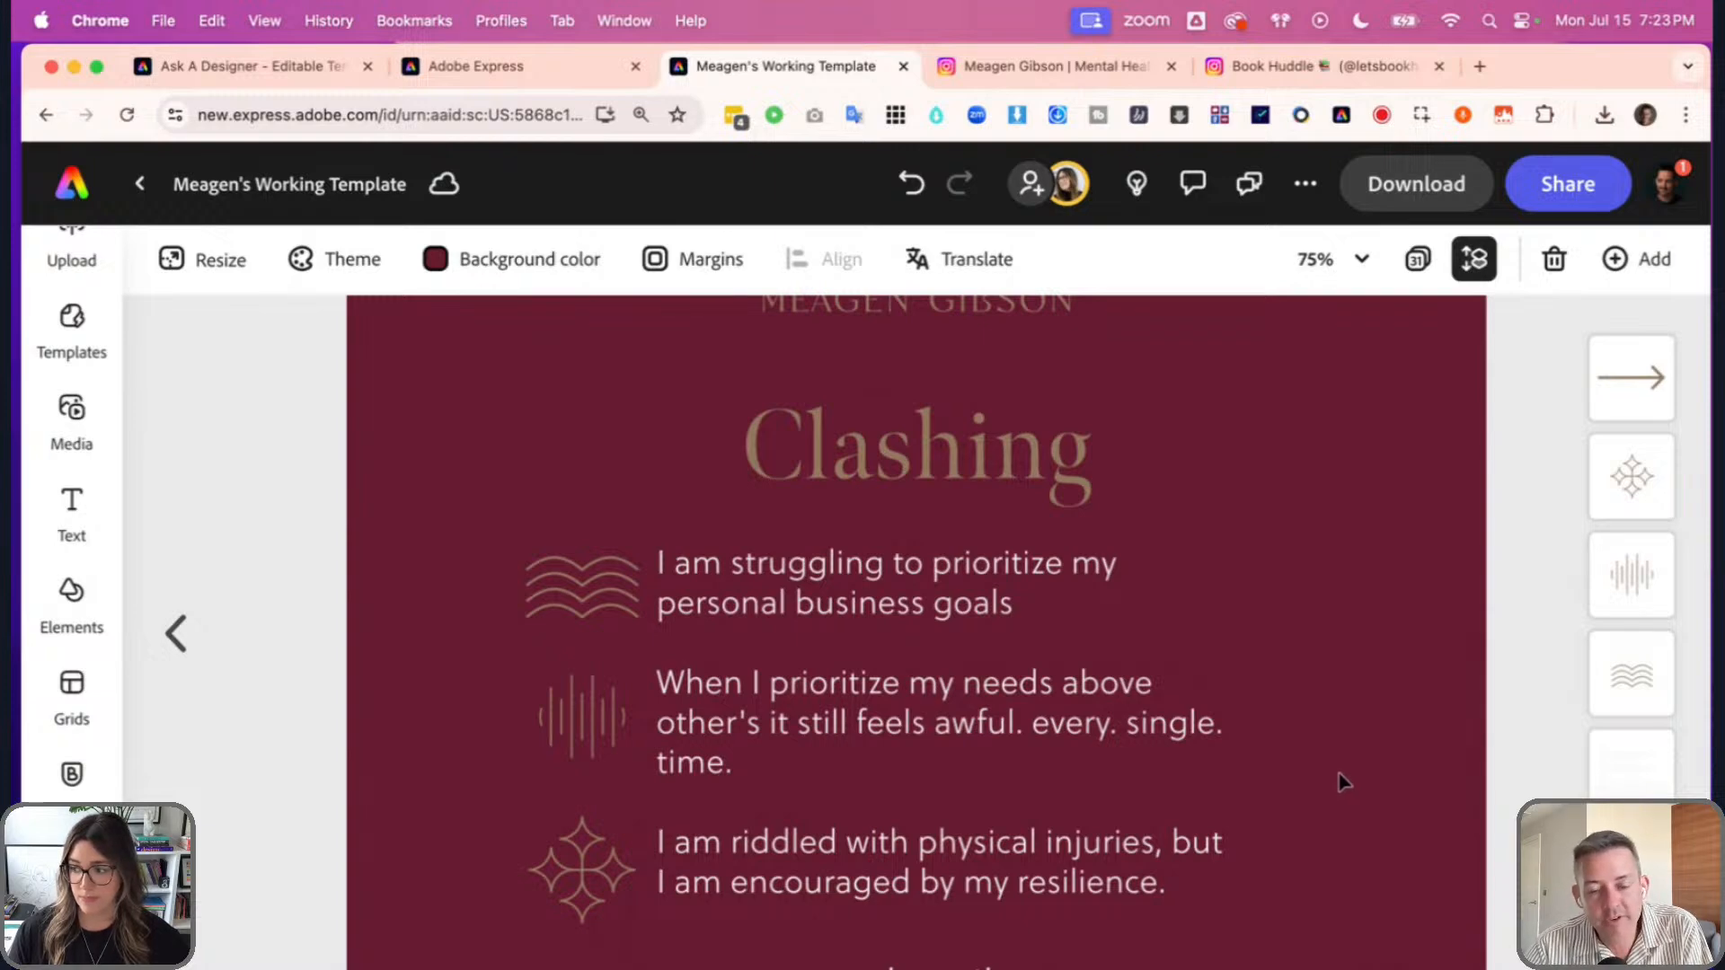
scroll(1332, 763, down, 2)
scroll(1330, 759, up, 2)
scroll(1329, 759, up, 2)
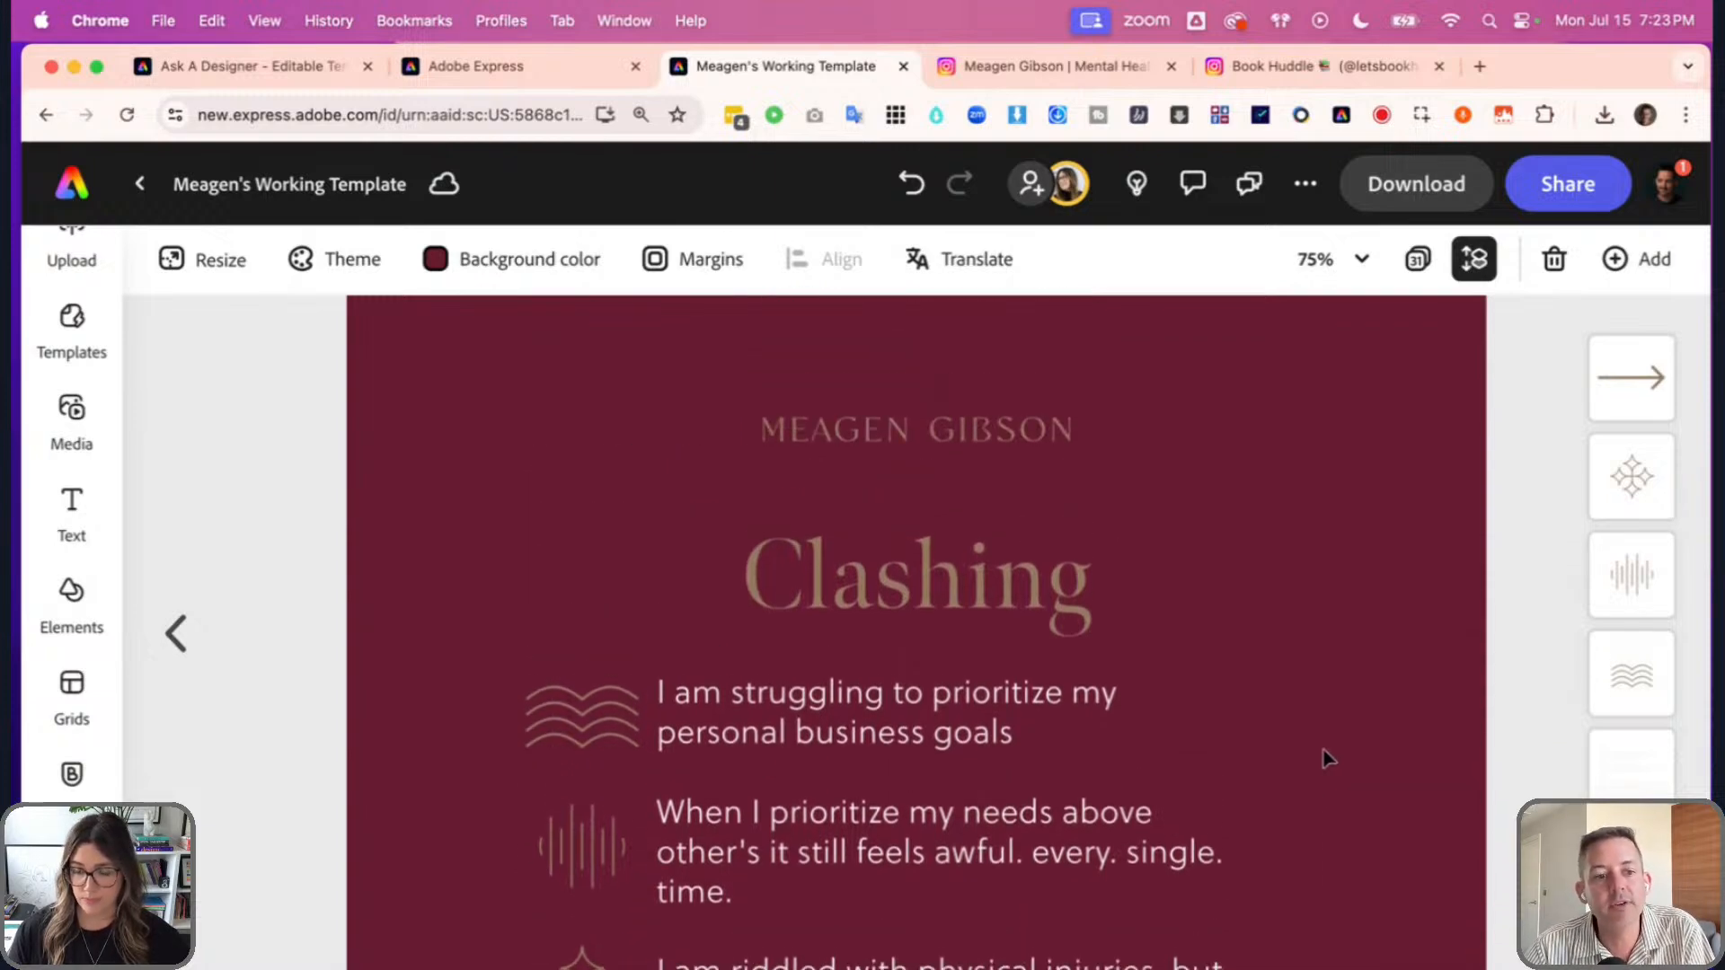
scroll(1323, 755, down, 3)
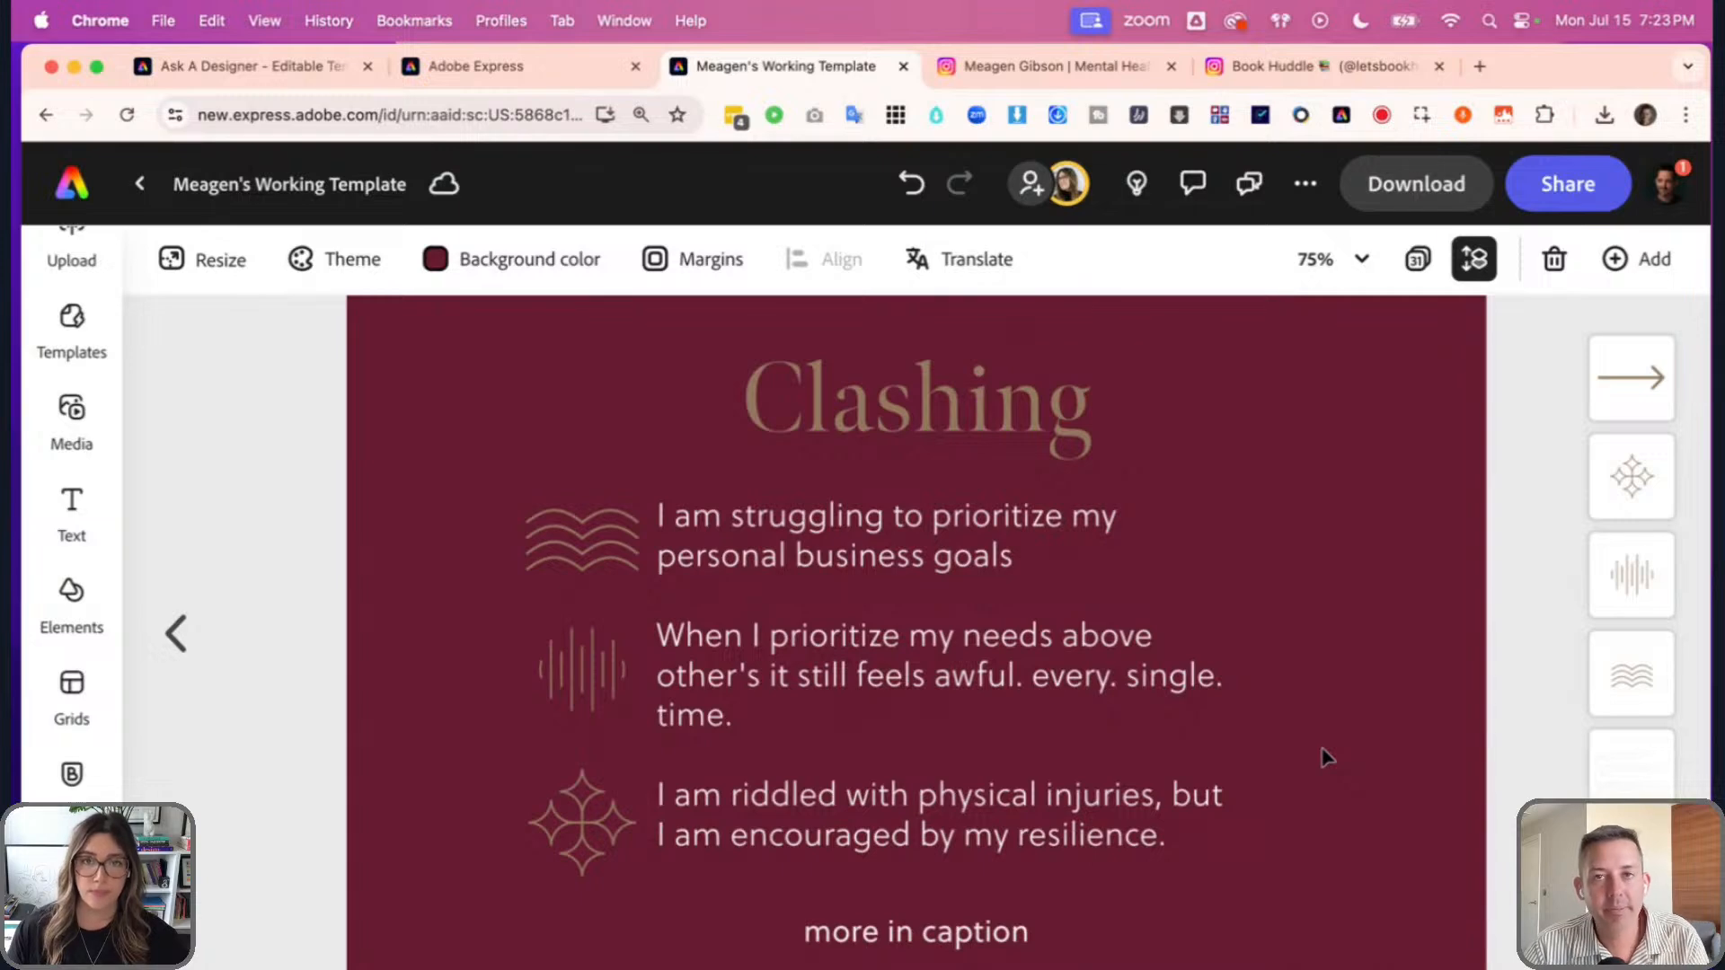
scroll(1323, 757, down, 1)
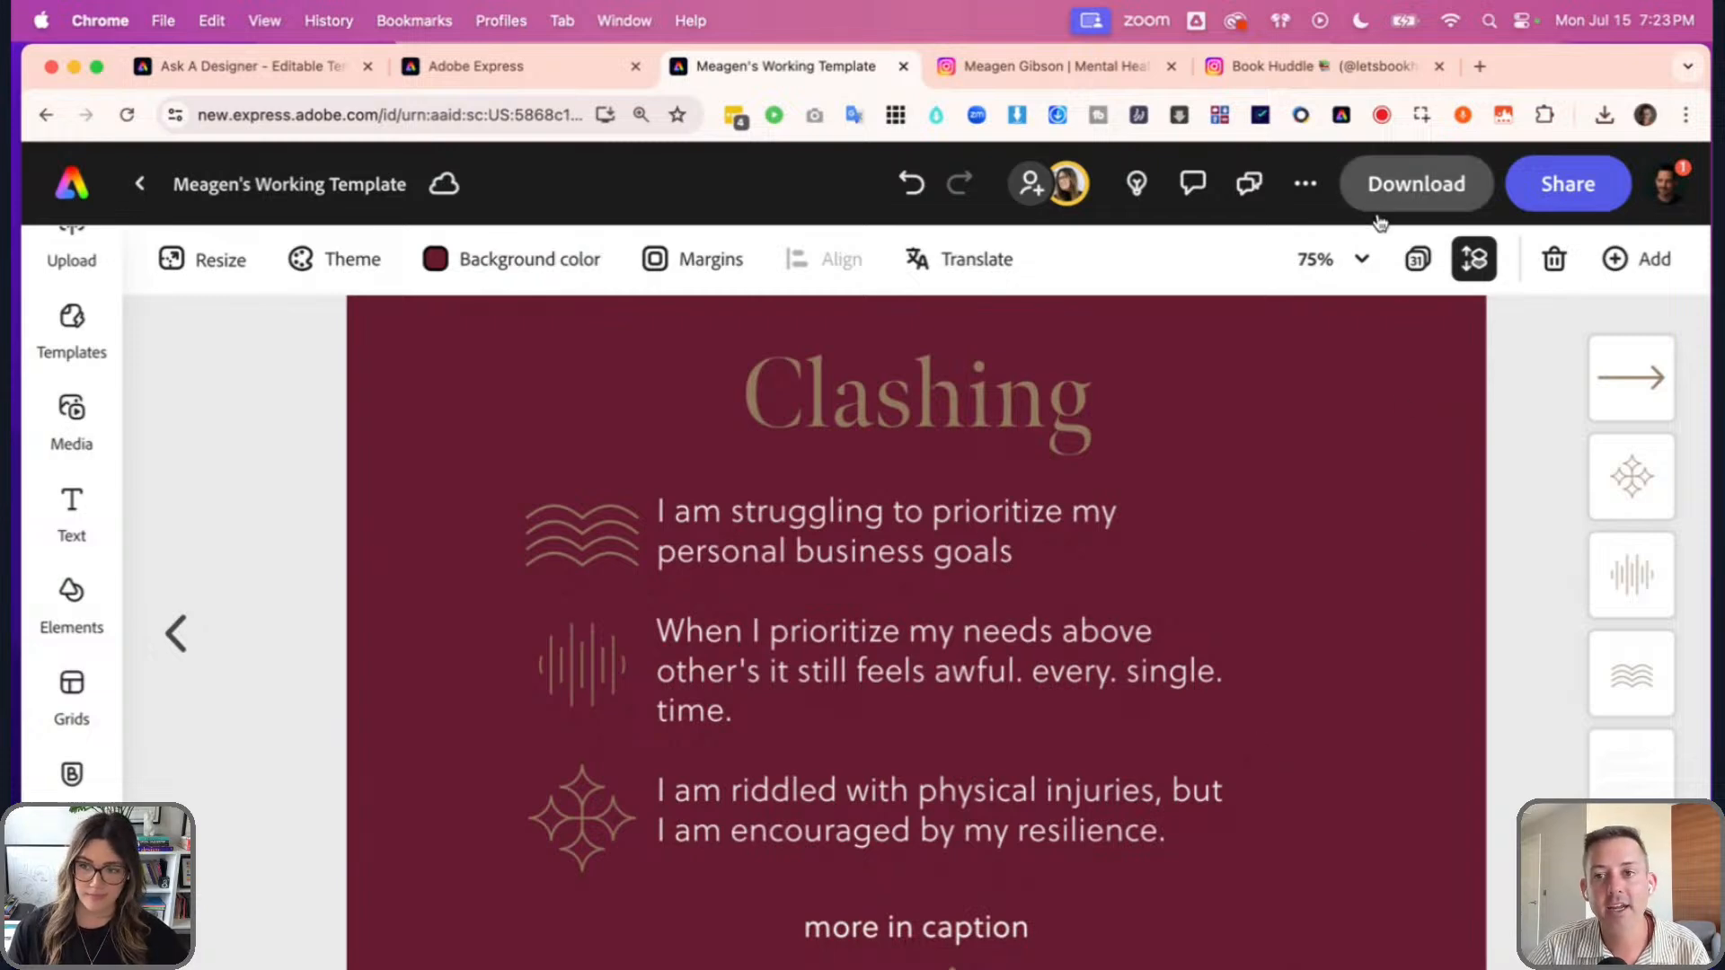
- Look over the template's pages in the all-pages overview and open page 27, the portrait with all its labels
click(1417, 258)
scroll(1297, 606, down, 20)
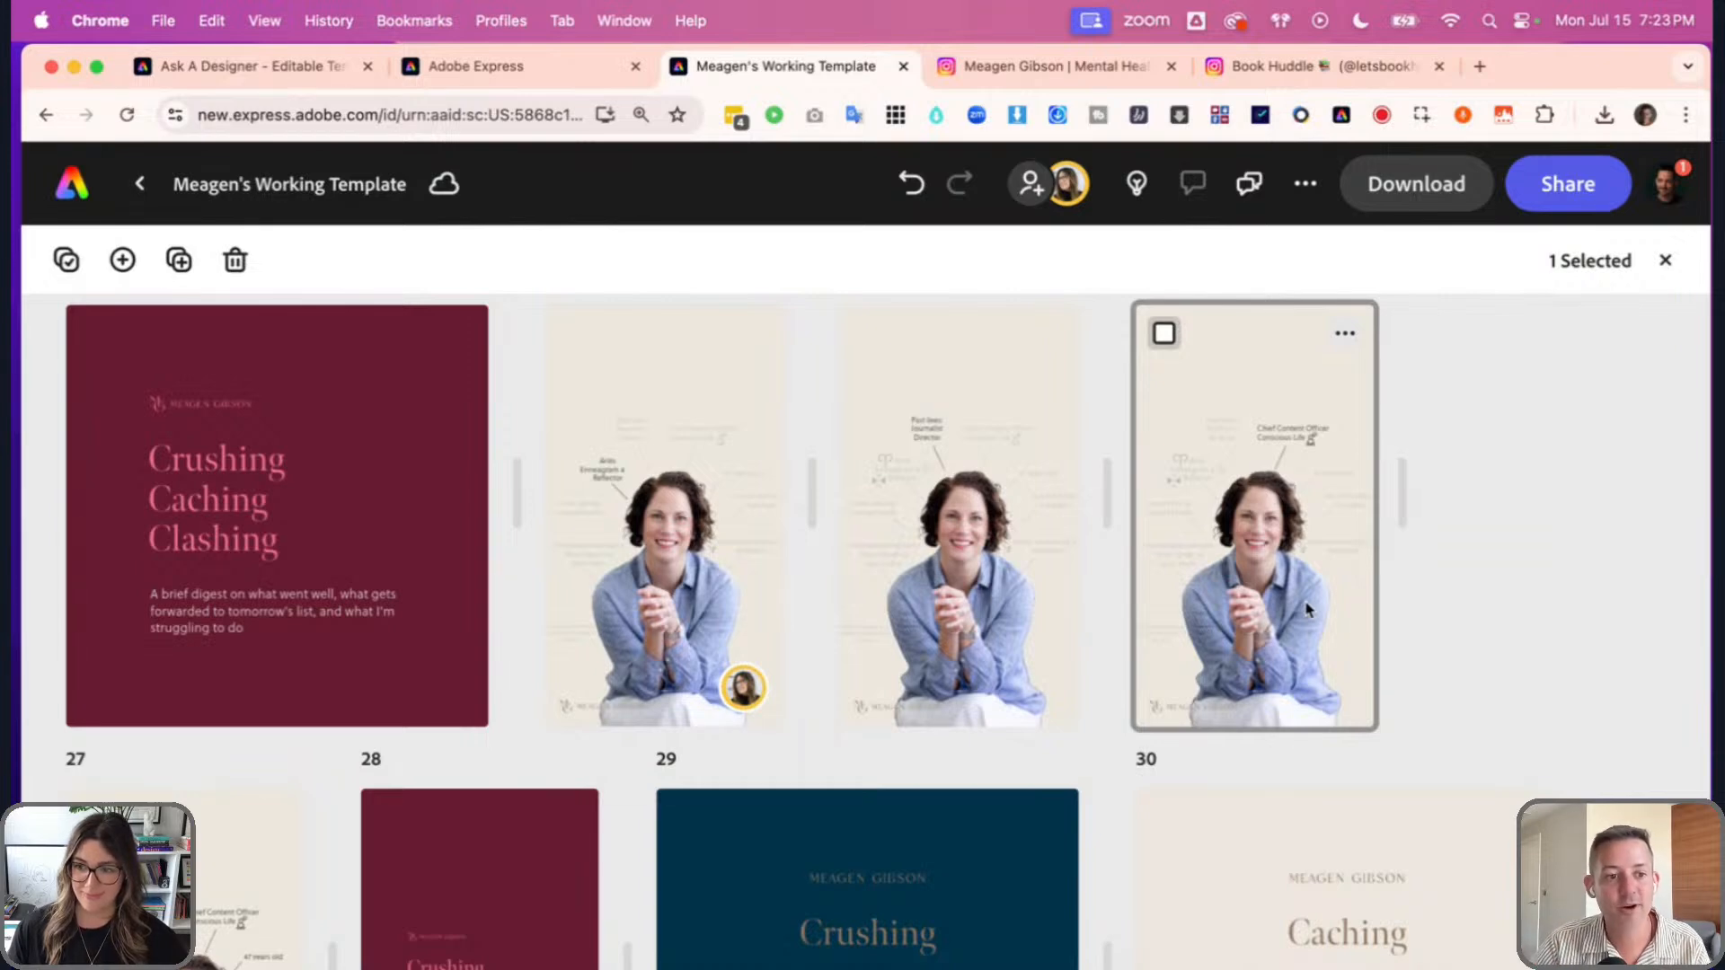
scroll(1307, 609, down, 5)
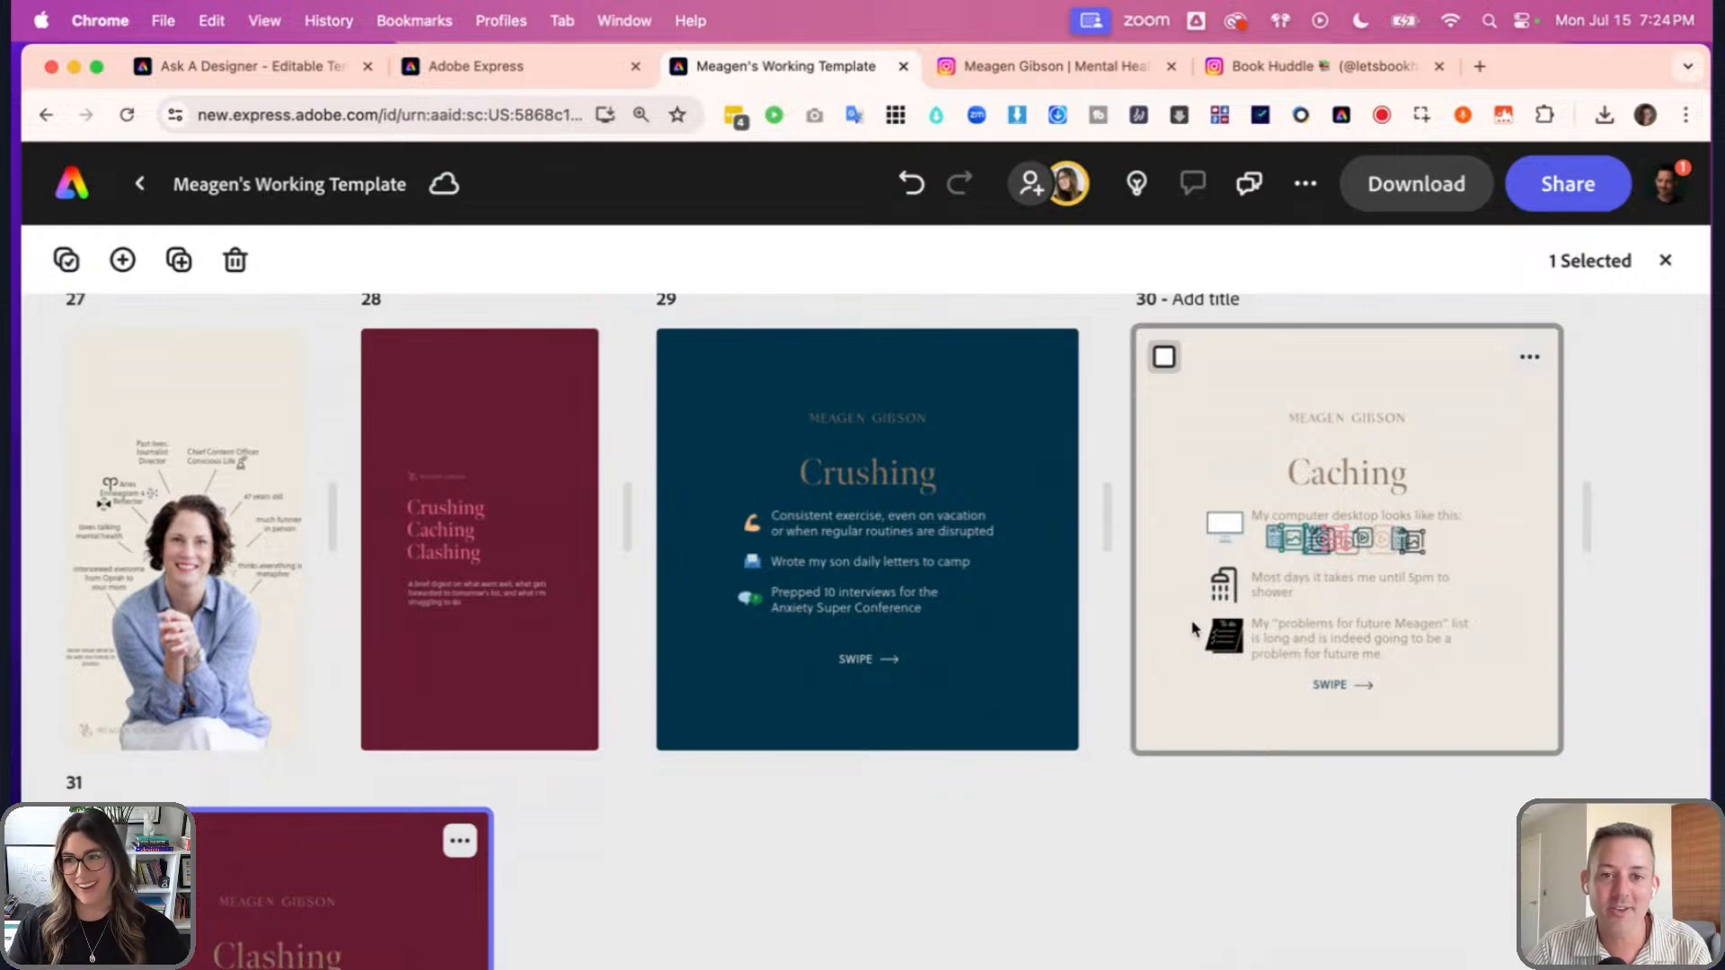
scroll(1194, 642, down, 1)
scroll(1202, 620, down, 3)
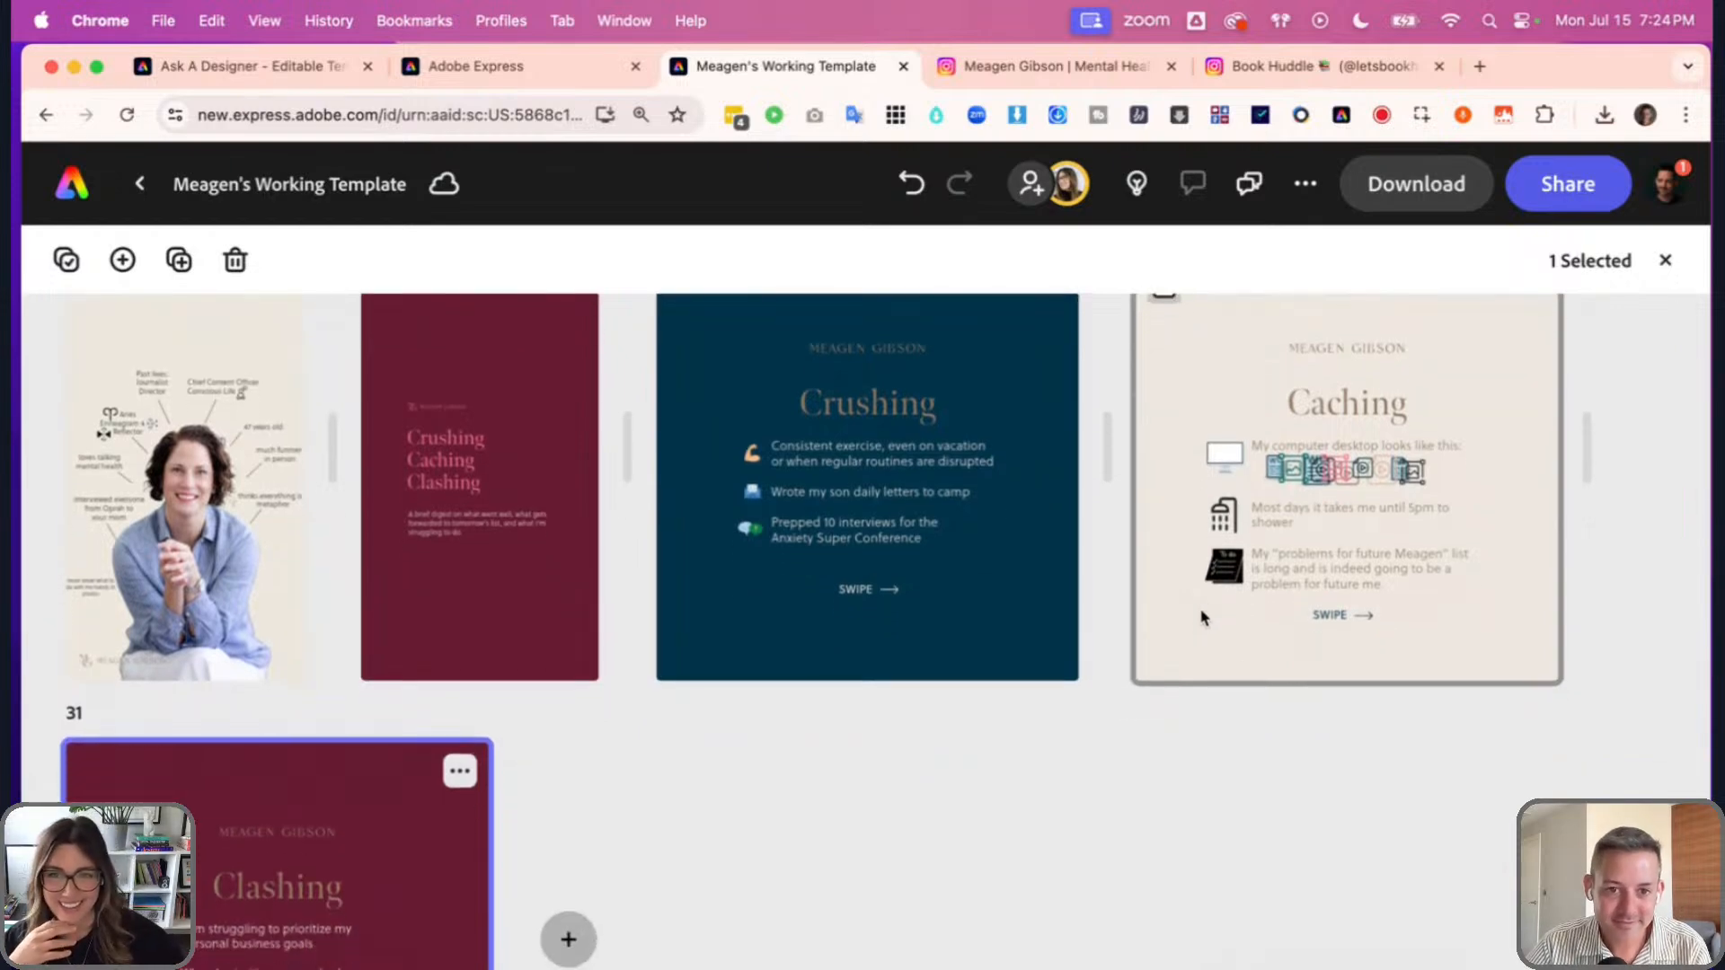
scroll(1202, 610, up, 4)
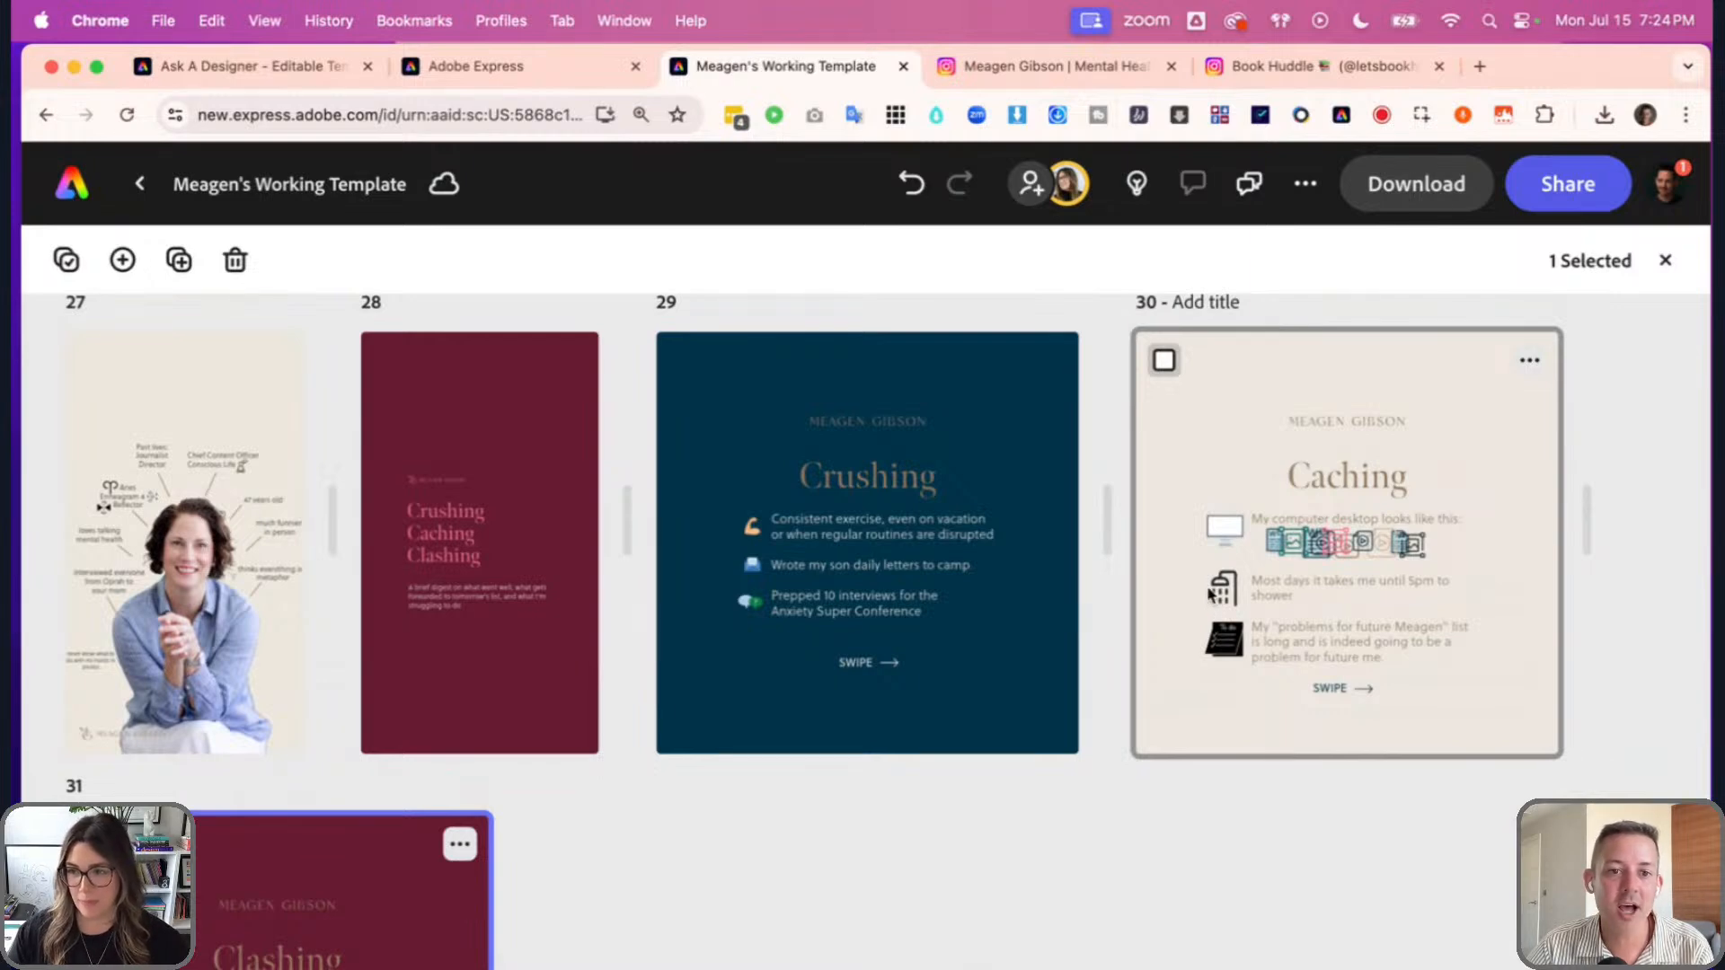
double_click(263, 674)
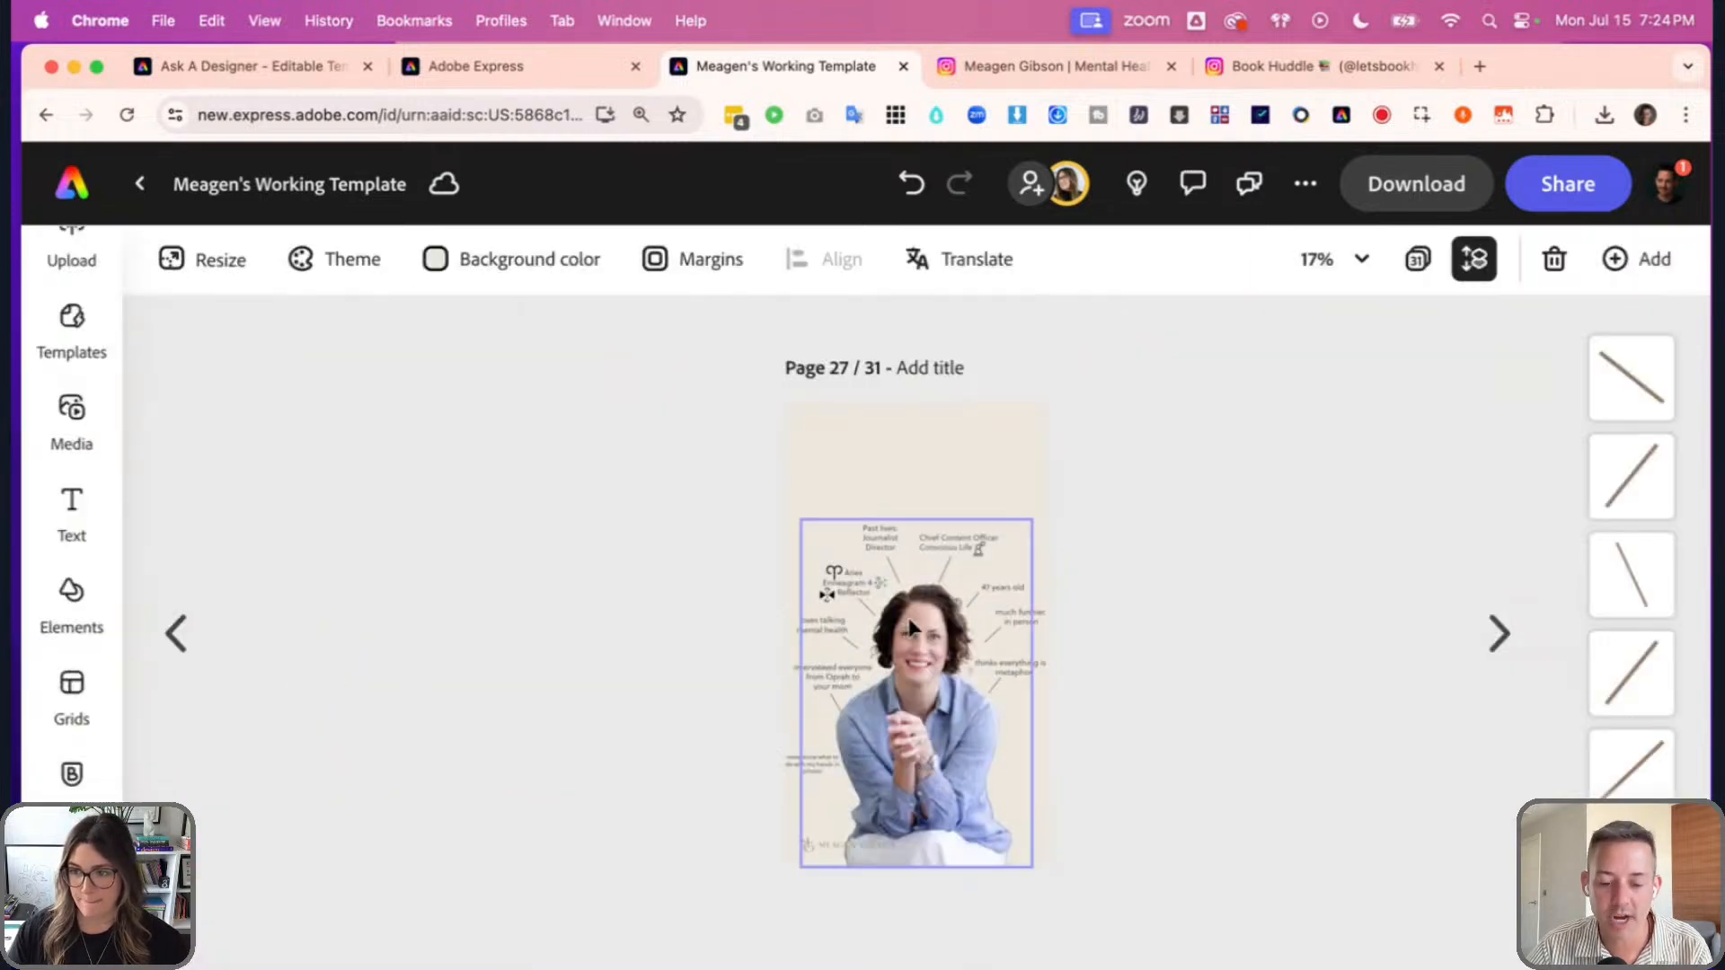
- Inspect the portrait on page 27 up close, checking the cutout edges around the hair, sleeves and trousers
scroll(908, 618, up, 5)
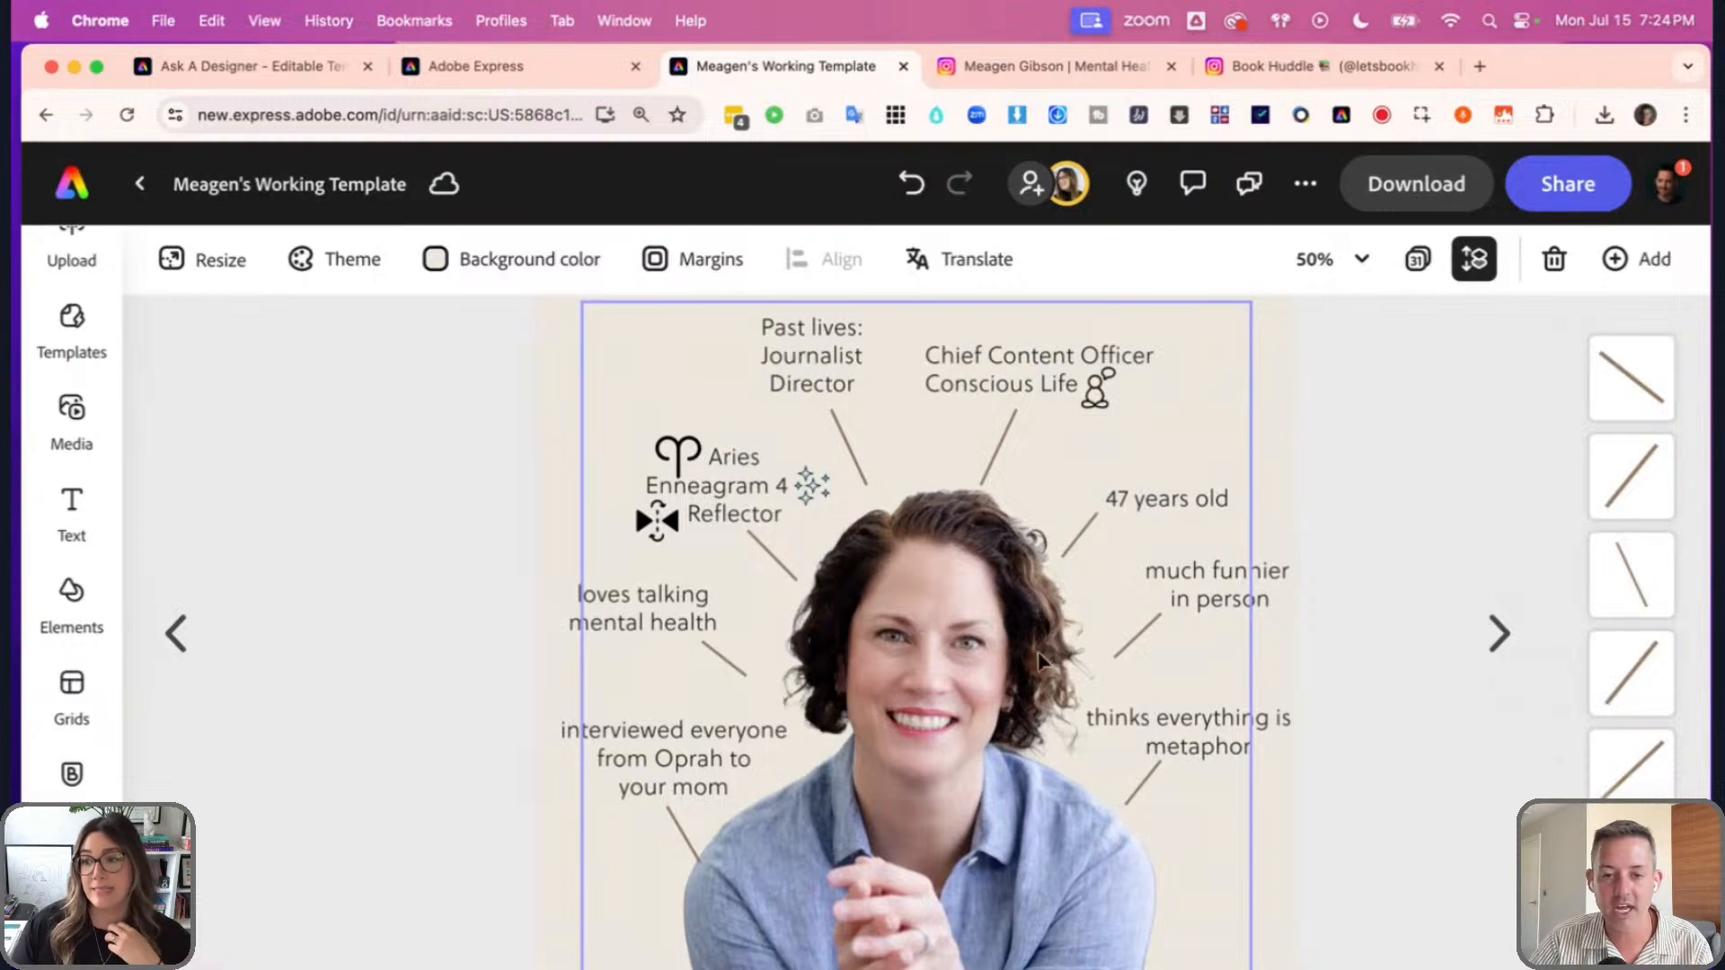
scroll(1044, 666, down, 3)
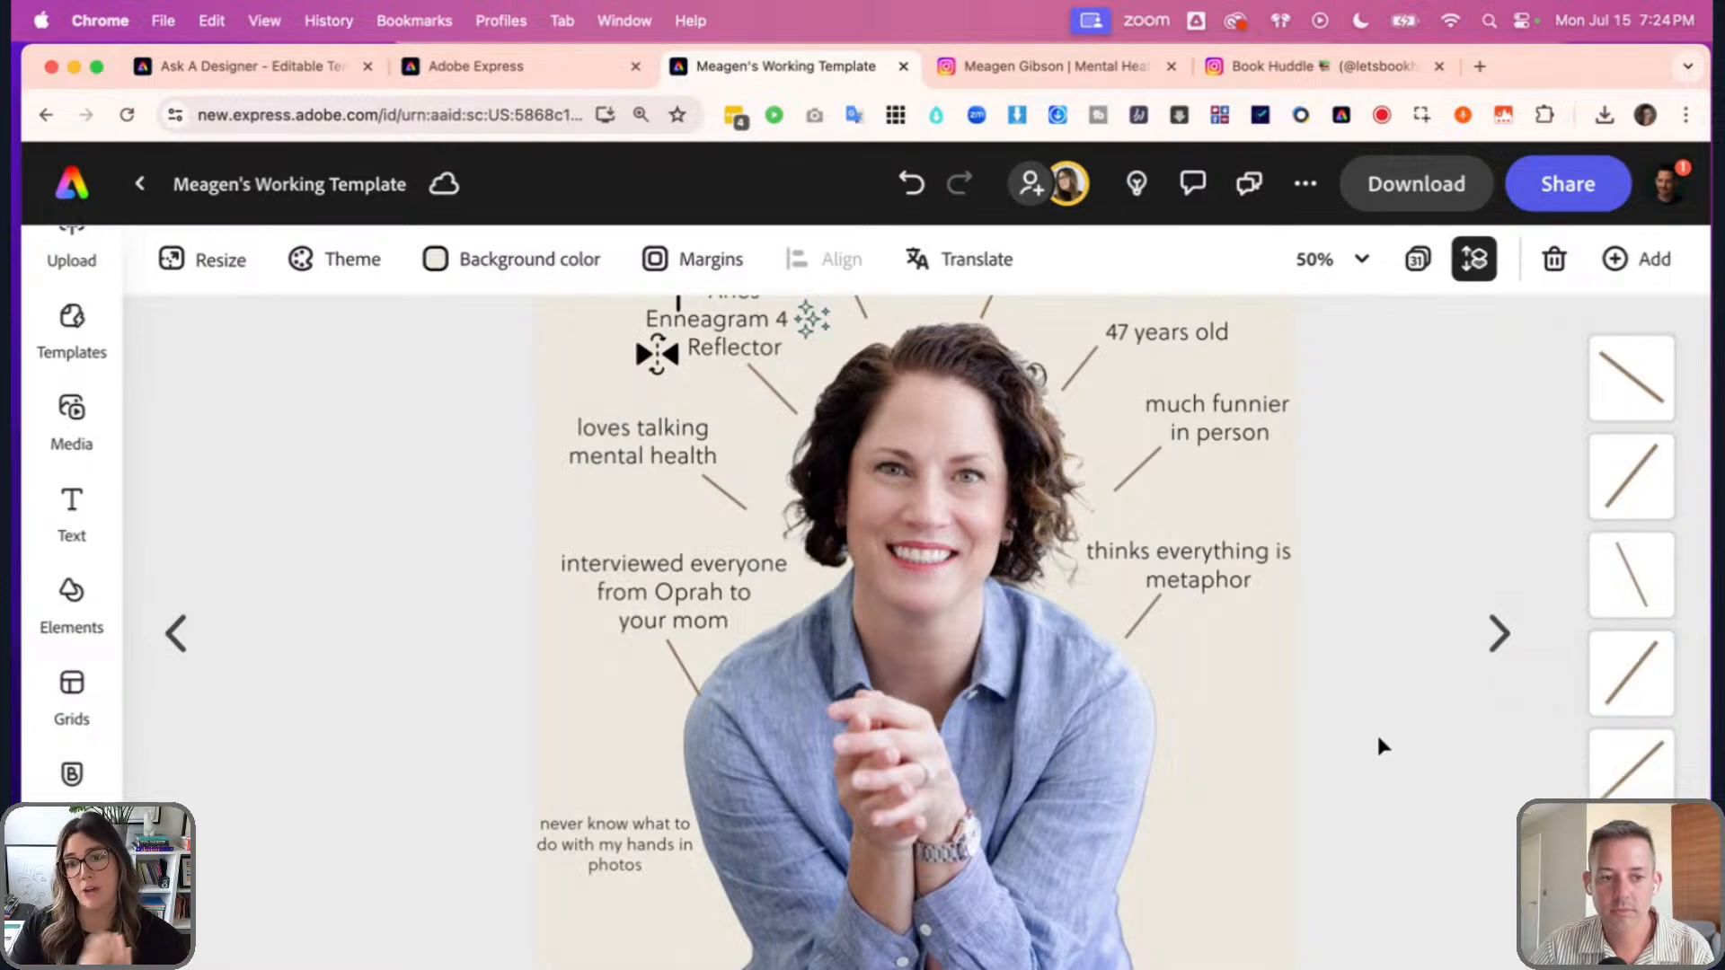
scroll(1378, 743, up, 2)
scroll(1348, 673, down, 2)
click(921, 492)
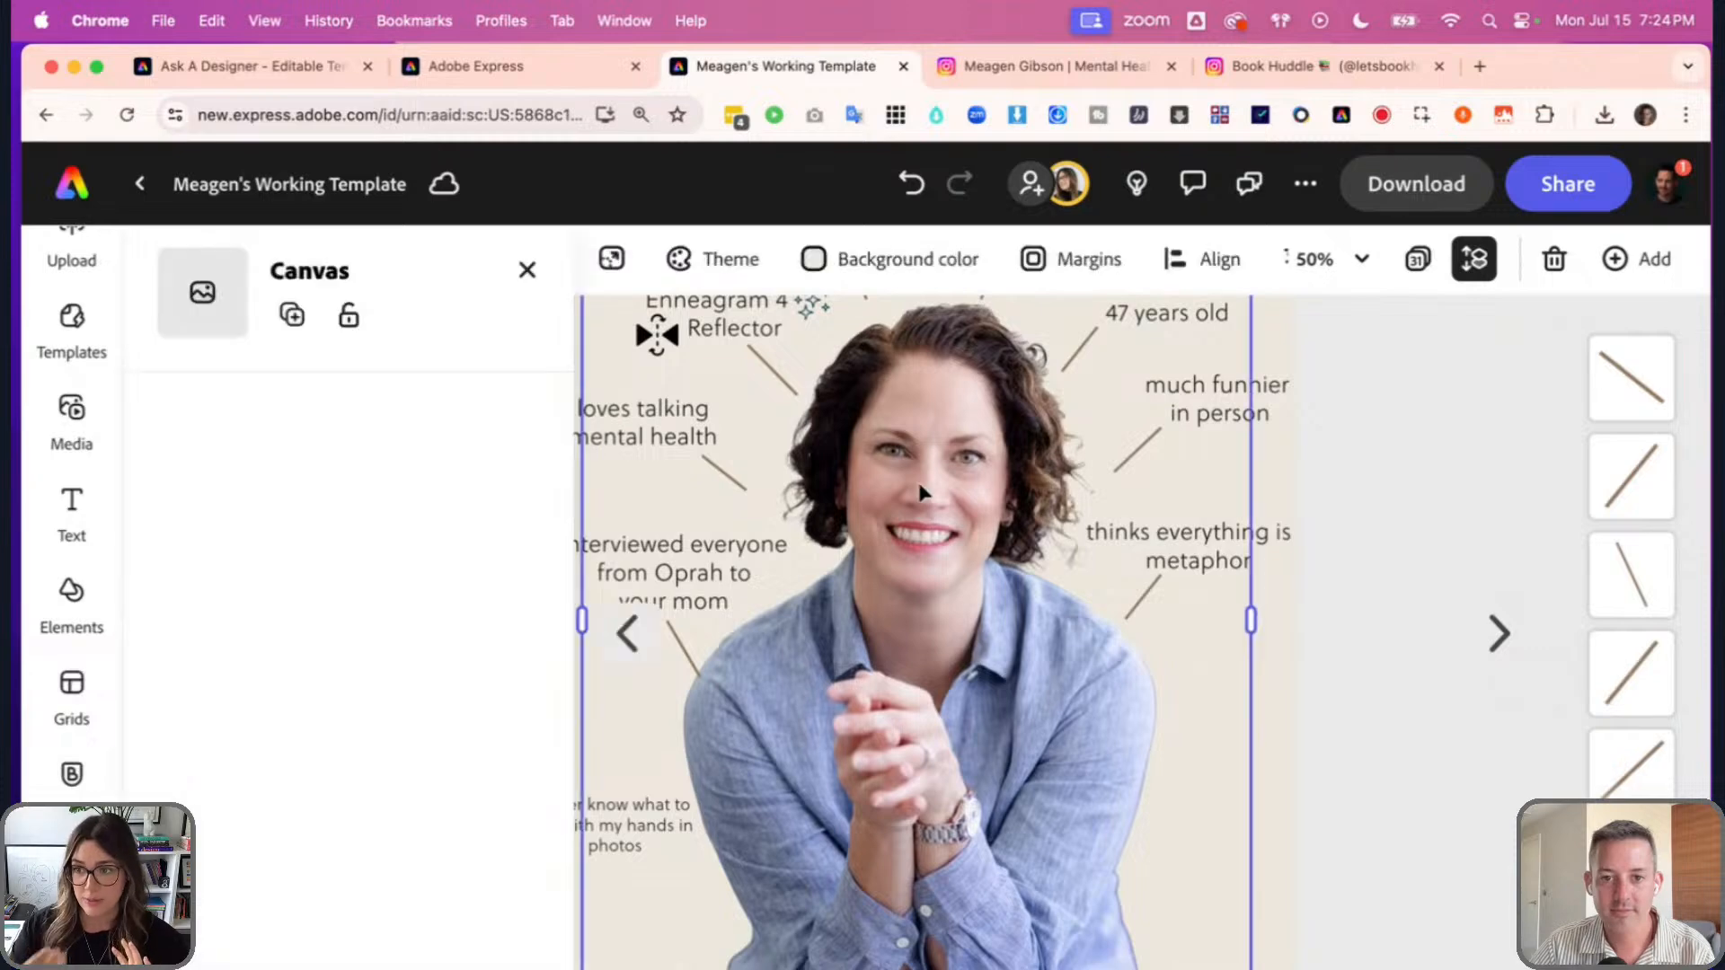
click(921, 492)
scroll(1382, 676, up, 2)
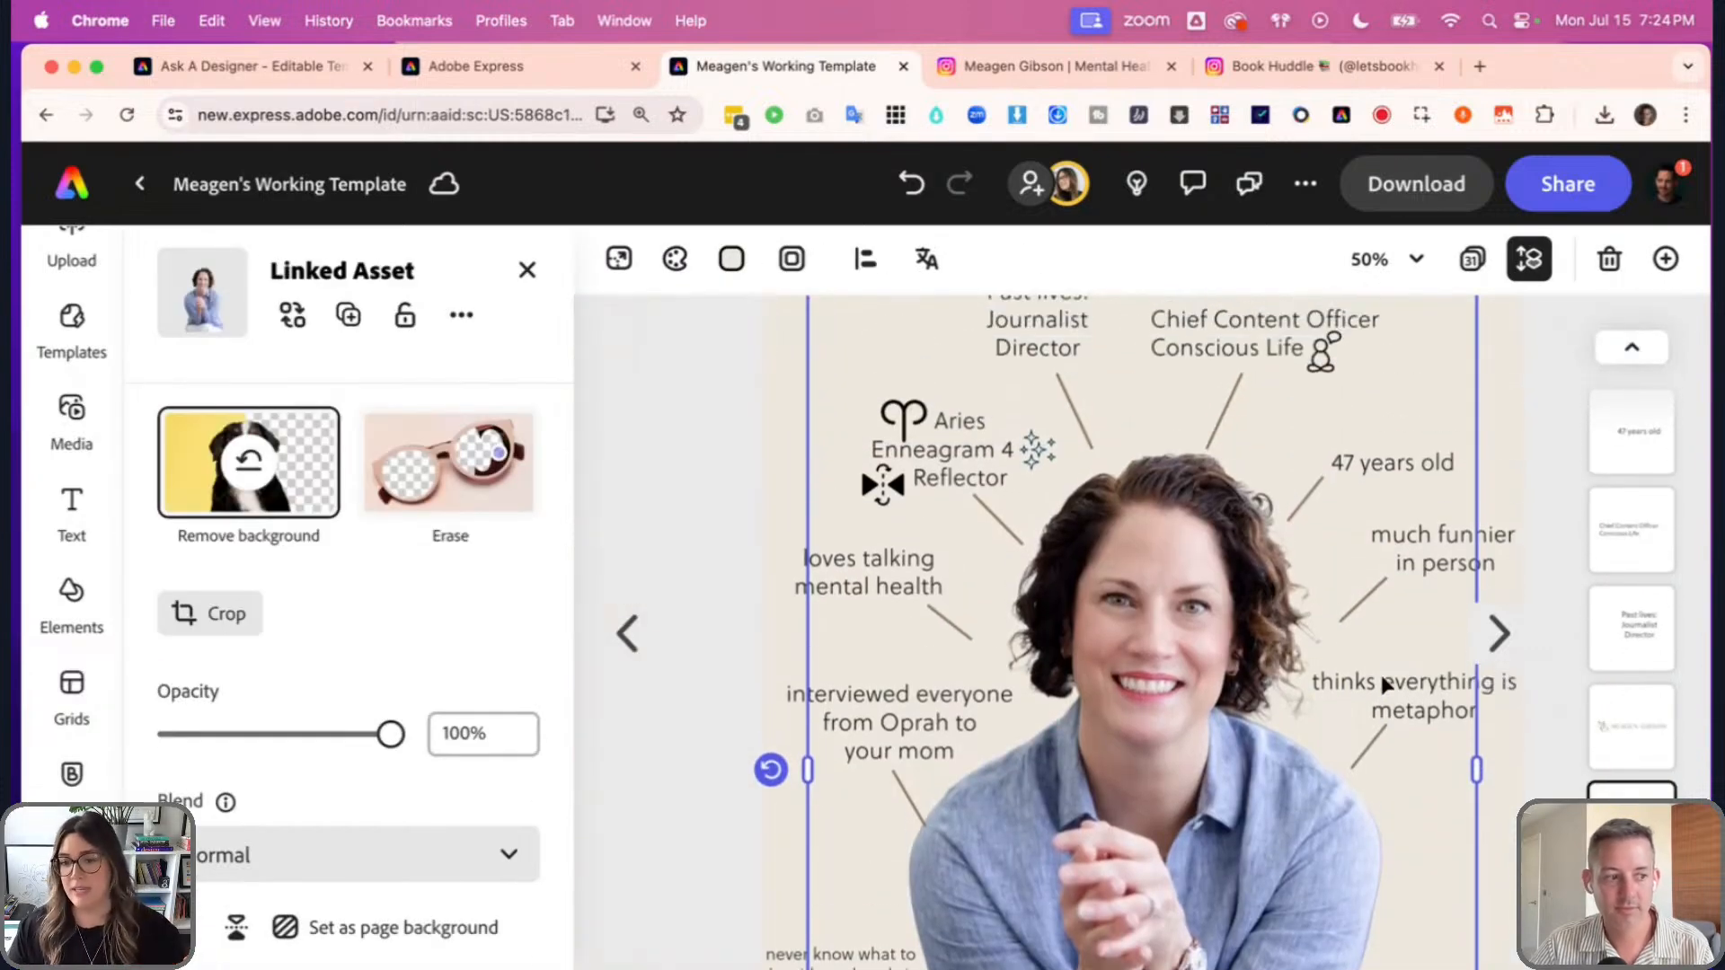
scroll(1383, 683, down, 2)
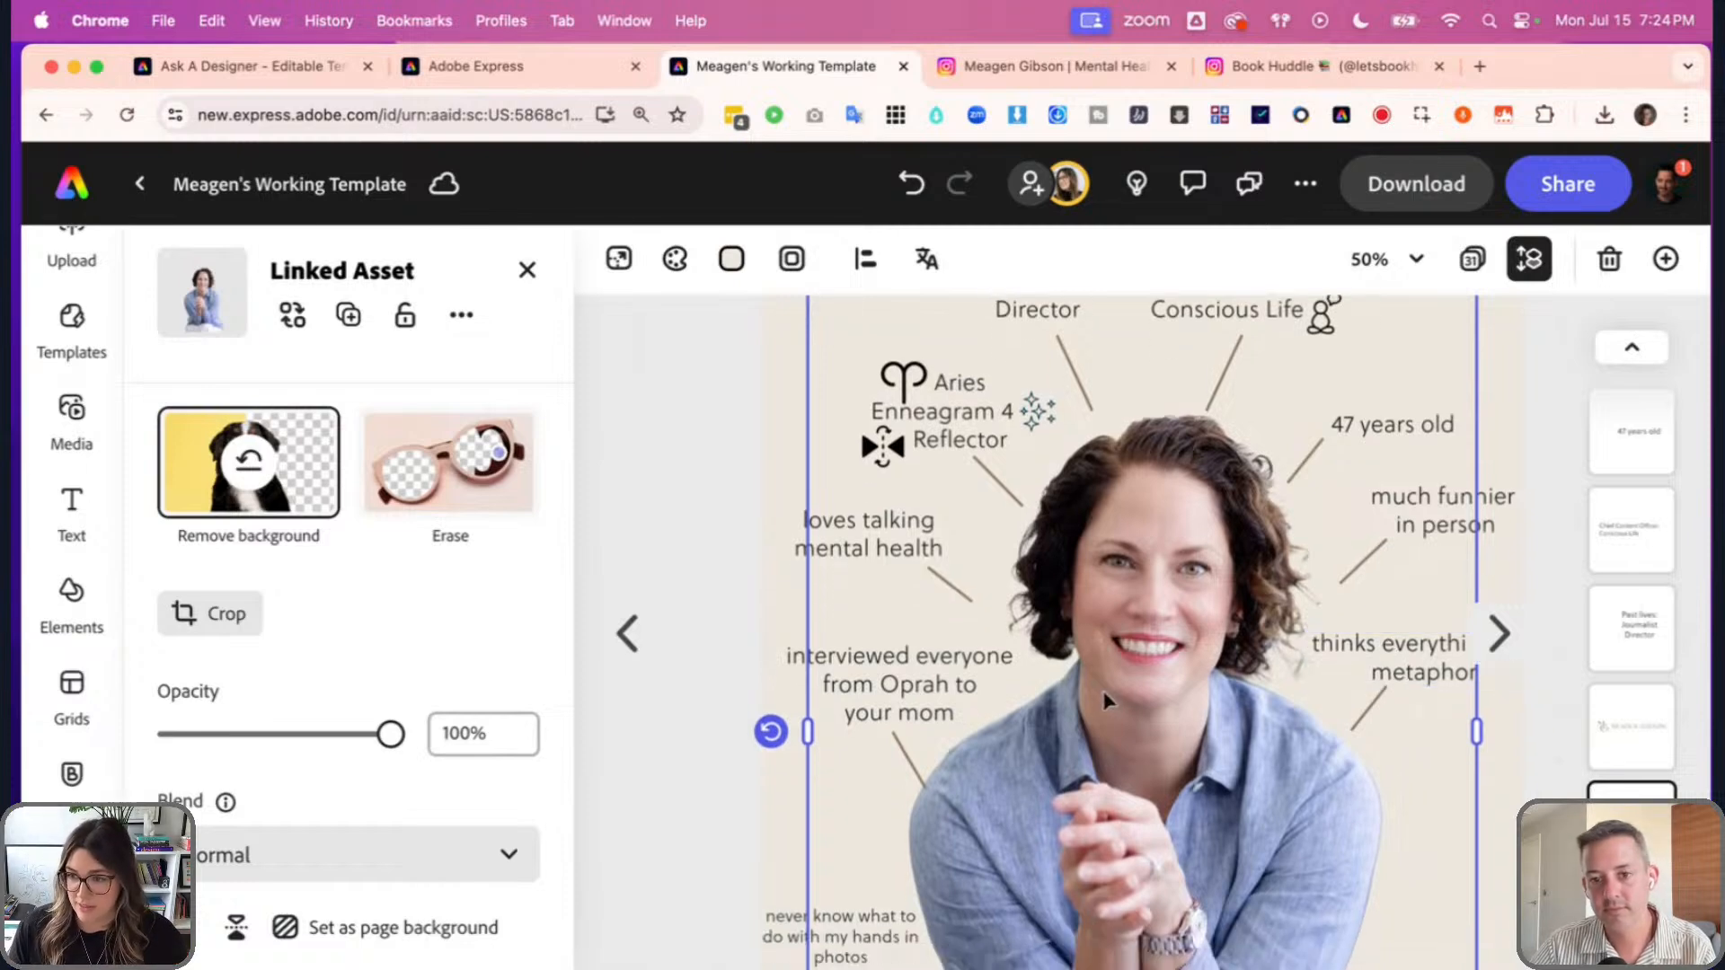
scroll(1107, 692, down, 5)
scroll(1109, 666, down, 2)
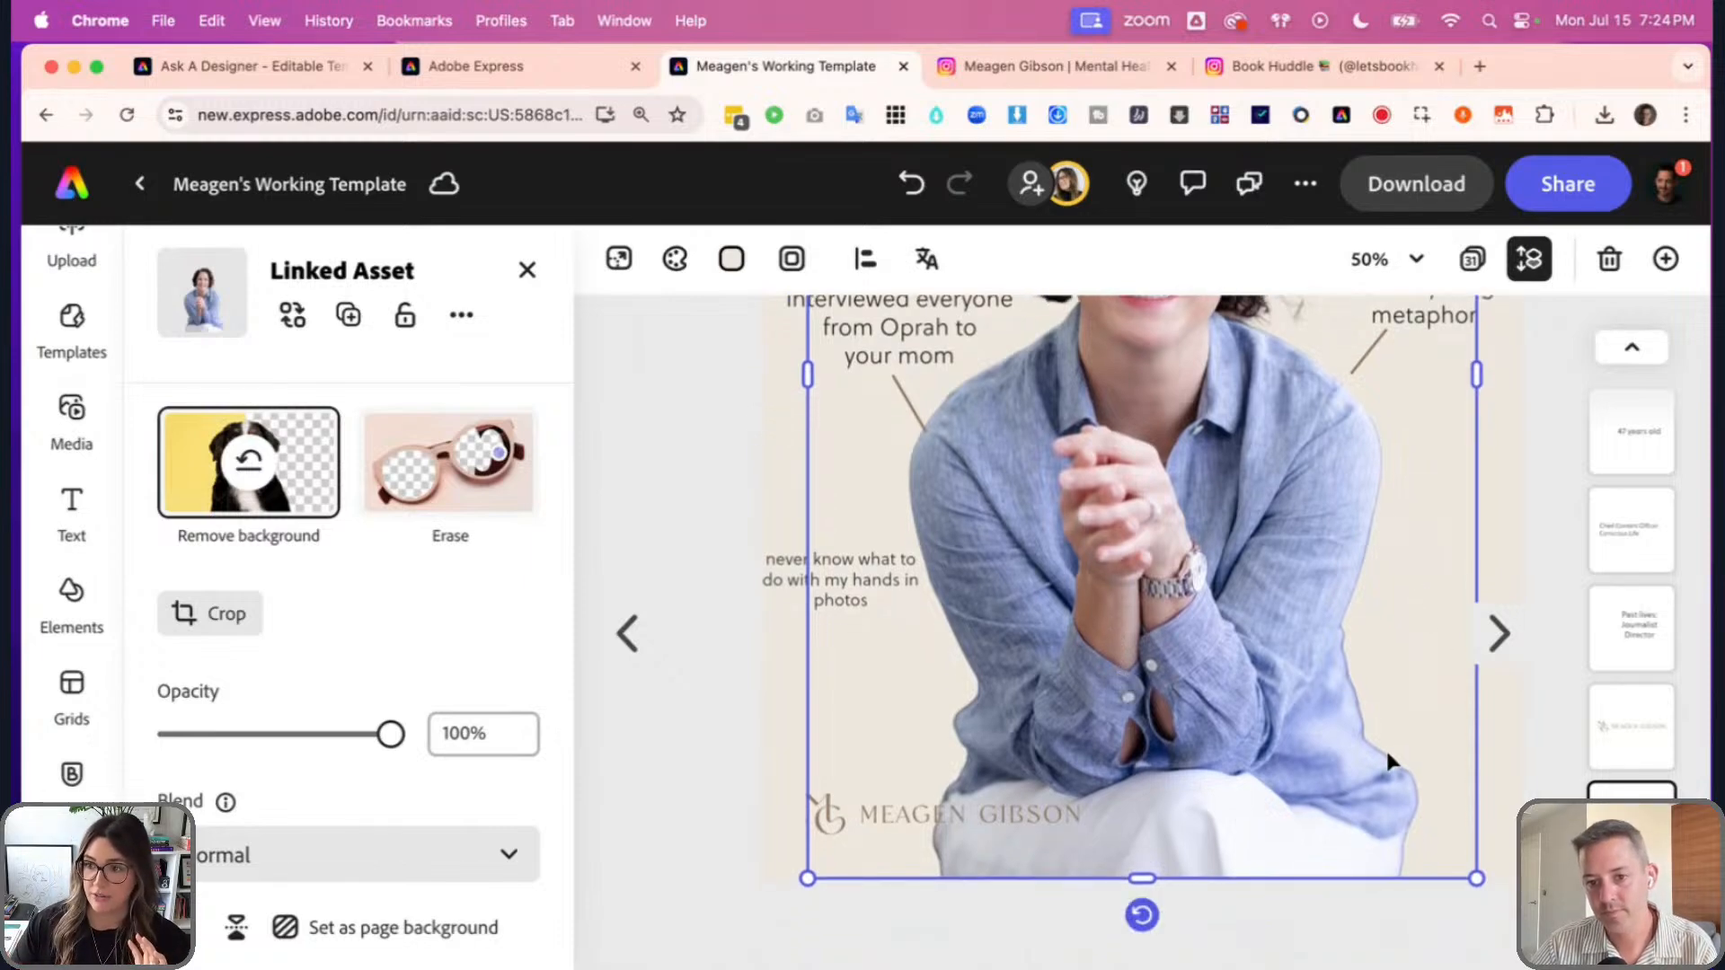
scroll(1344, 568, up, 3)
scroll(1344, 568, down, 5)
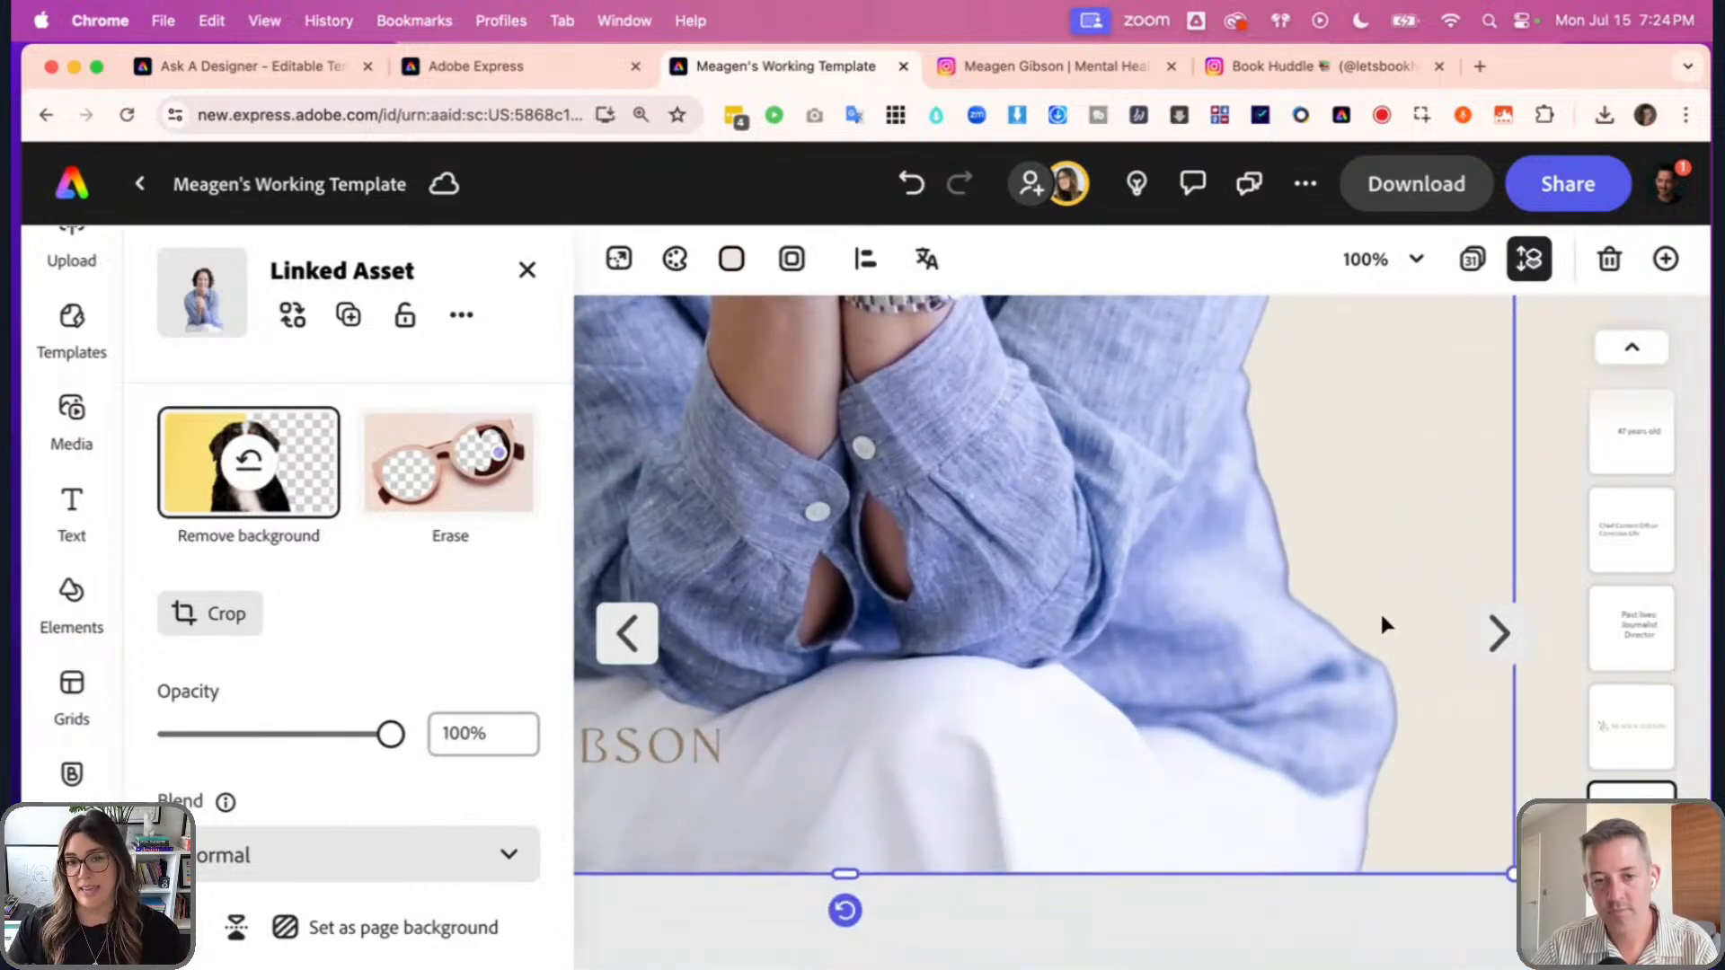
scroll(1382, 621, up, 3)
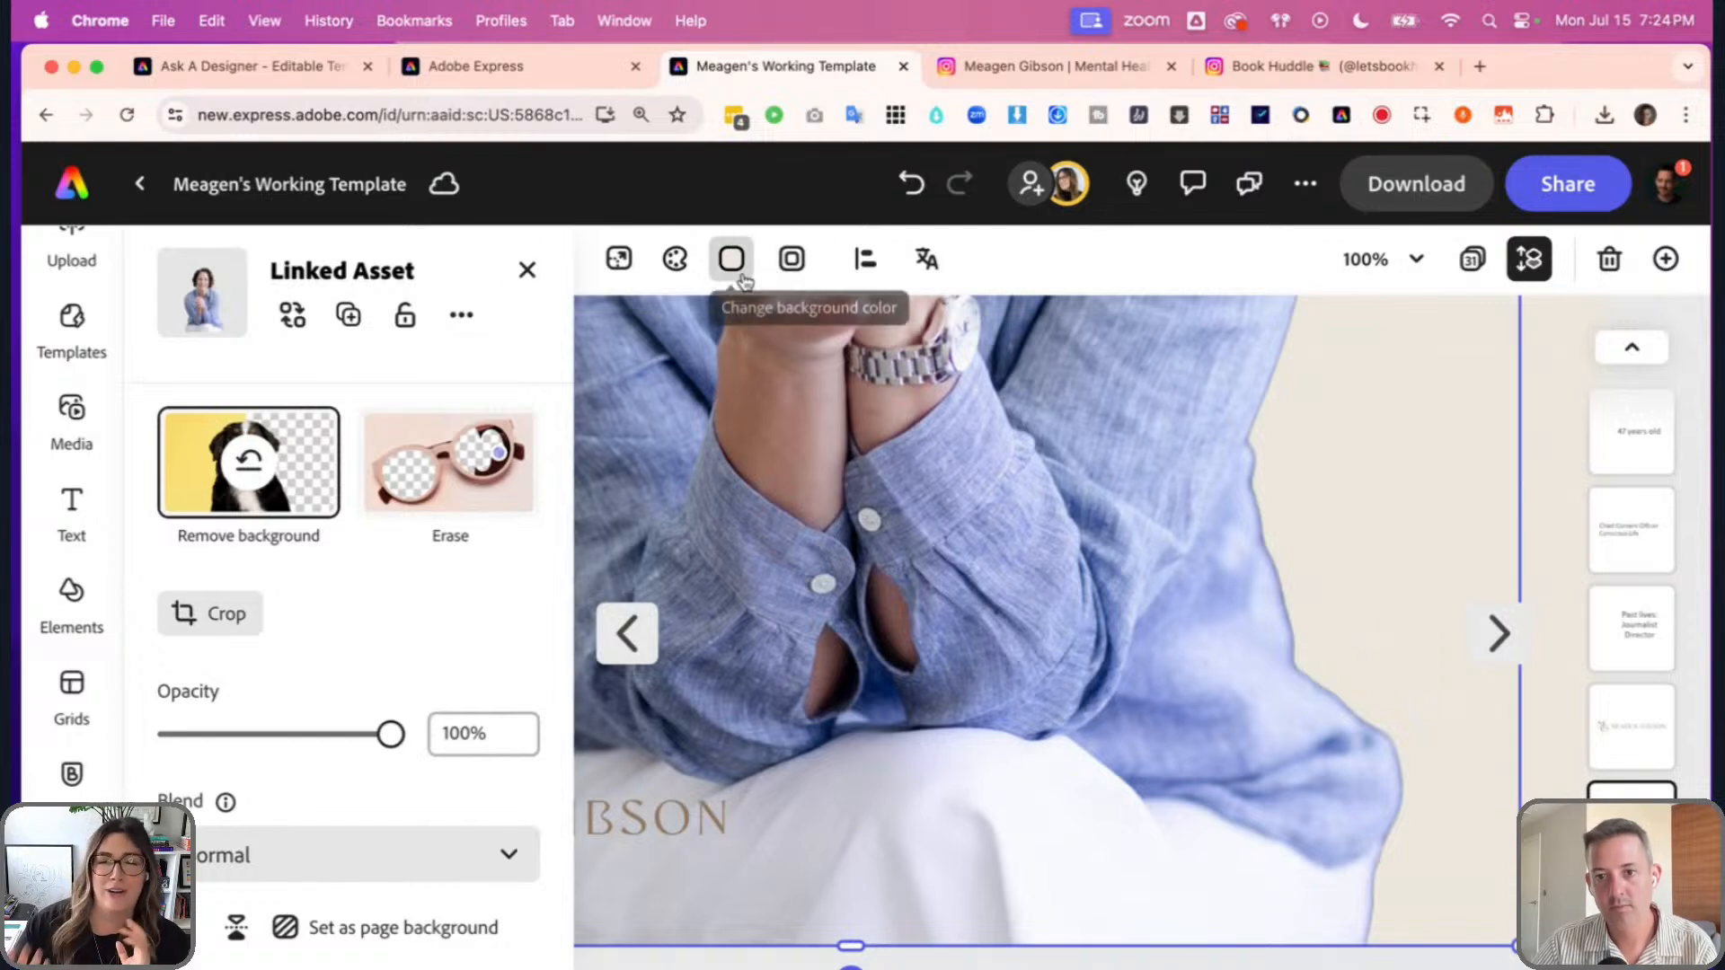
- Set the background color of page 27 to the page theme's navy, #00334a
click(527, 269)
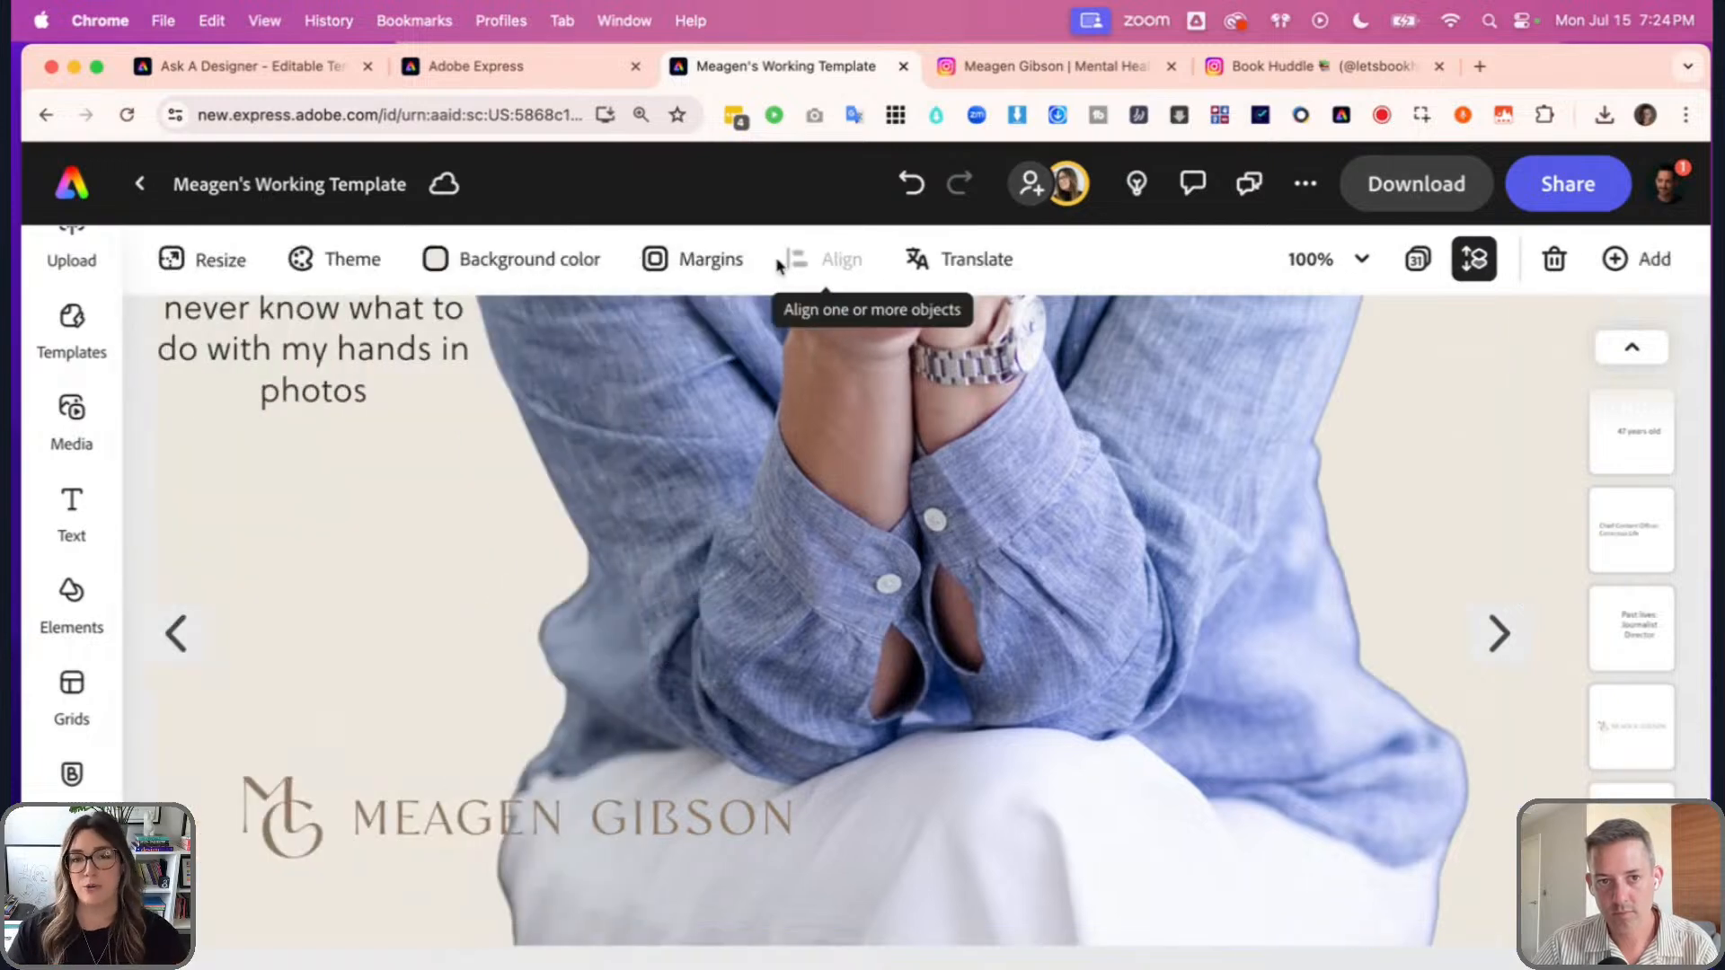
click(531, 263)
scroll(742, 620, down, 1)
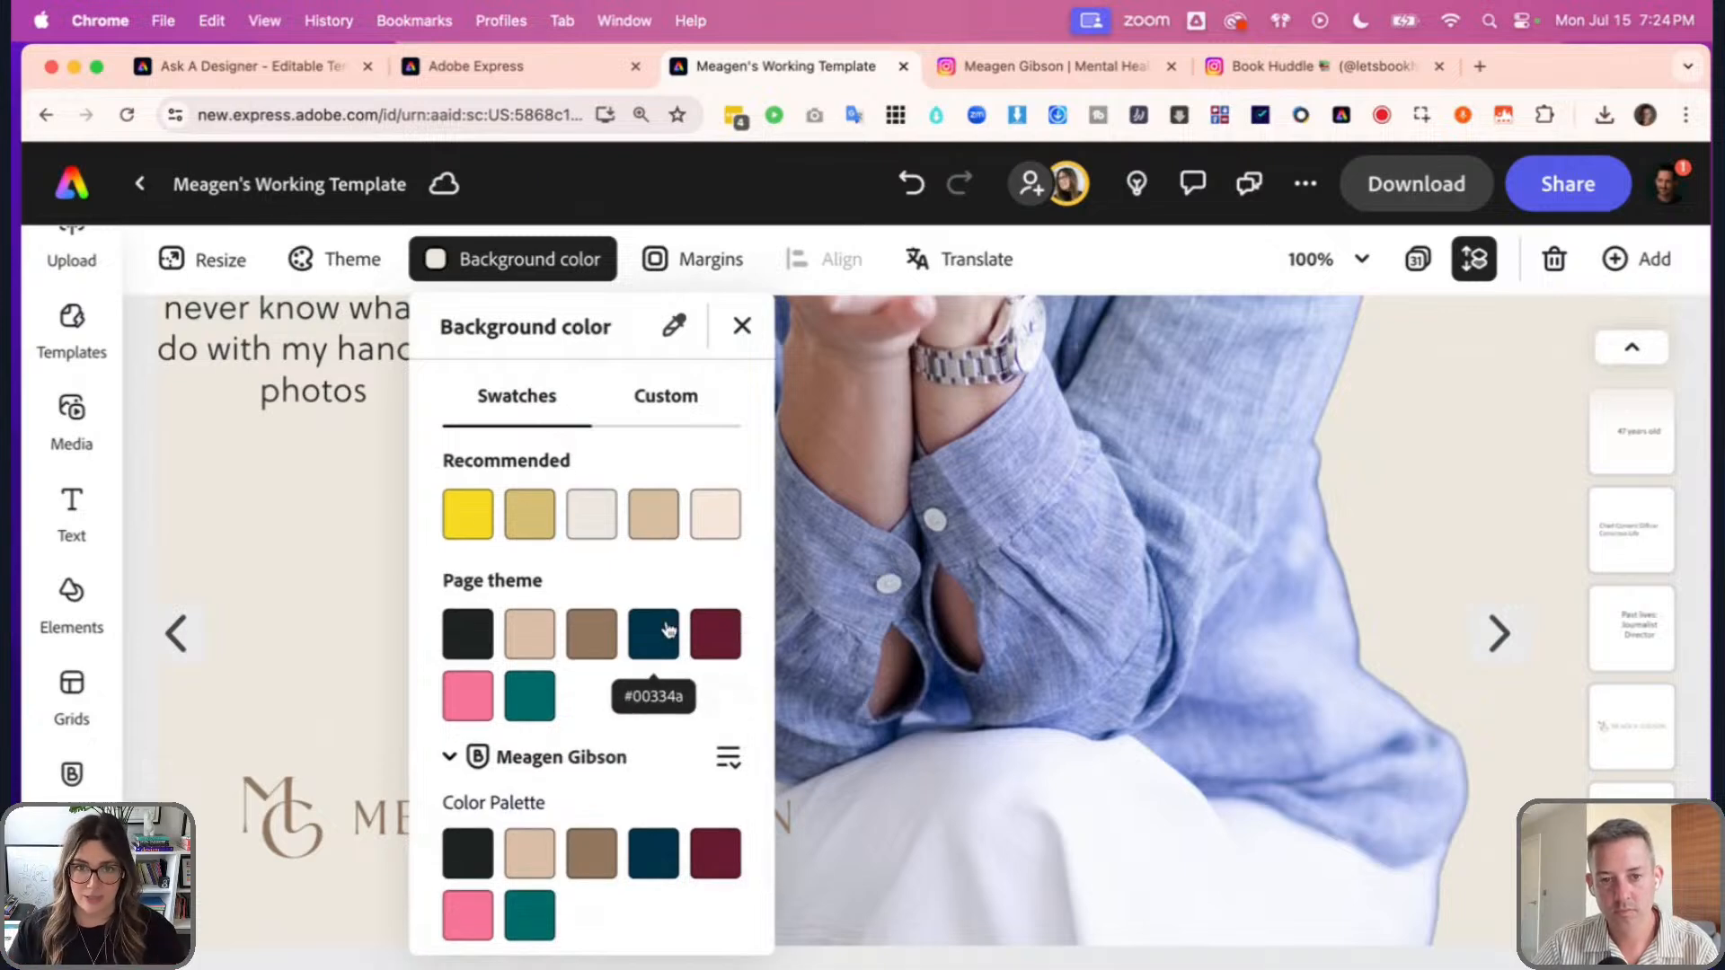
click(669, 630)
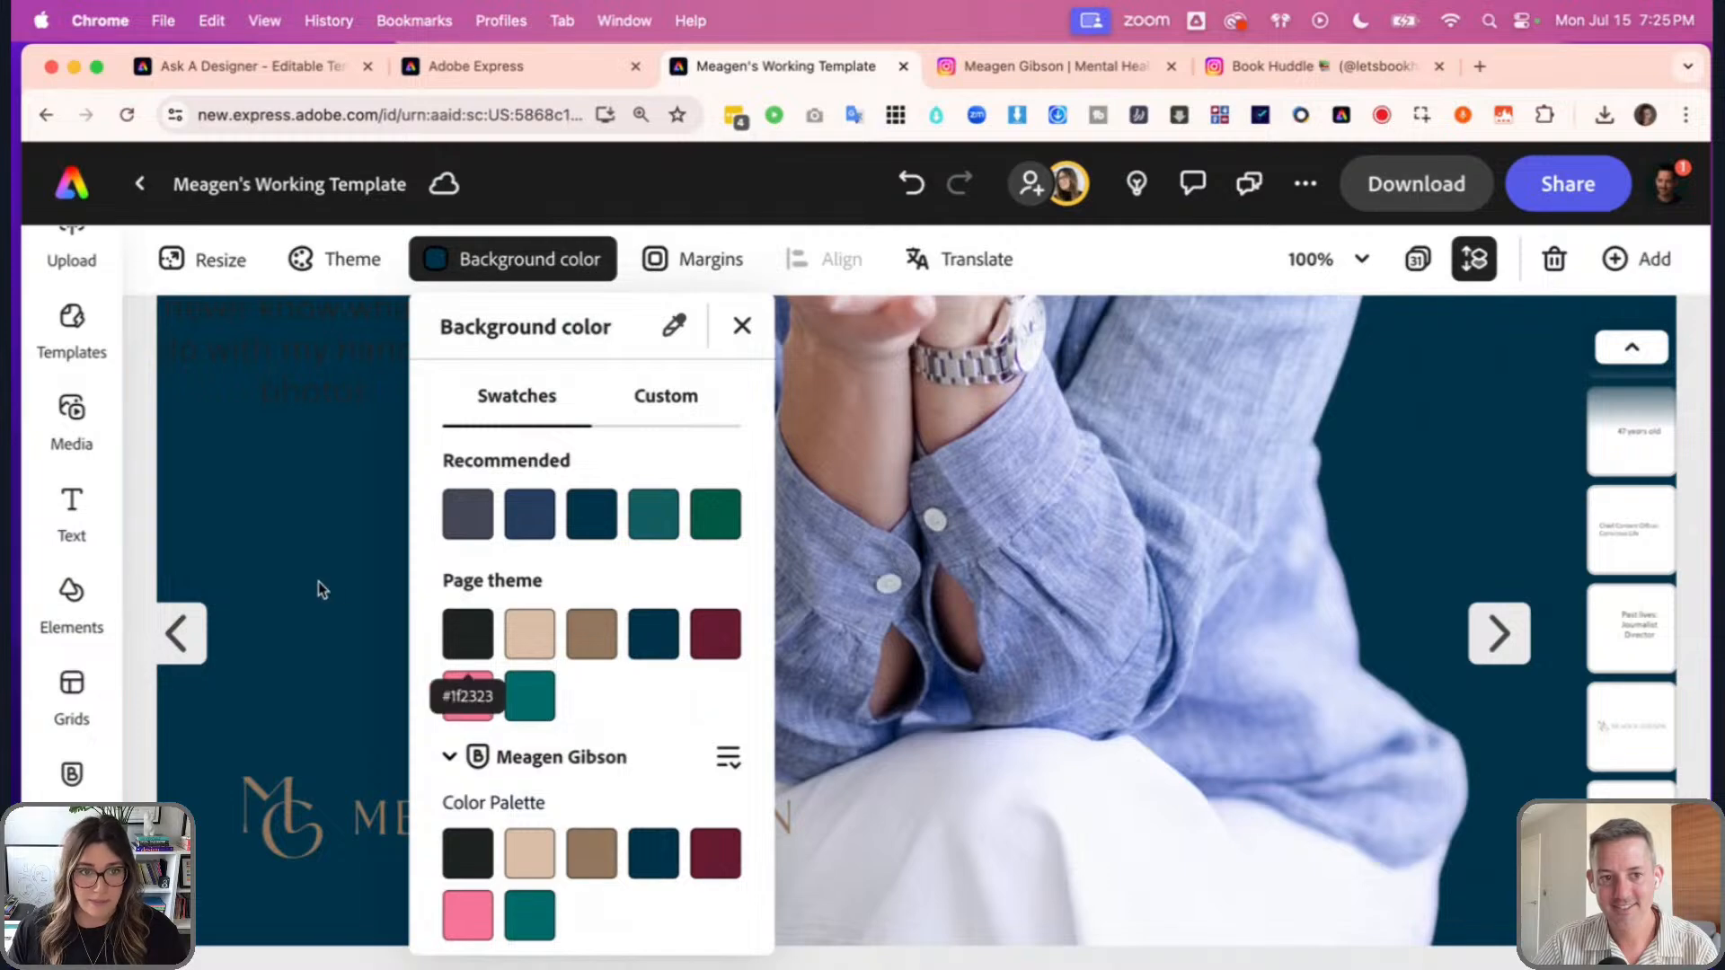
click(376, 604)
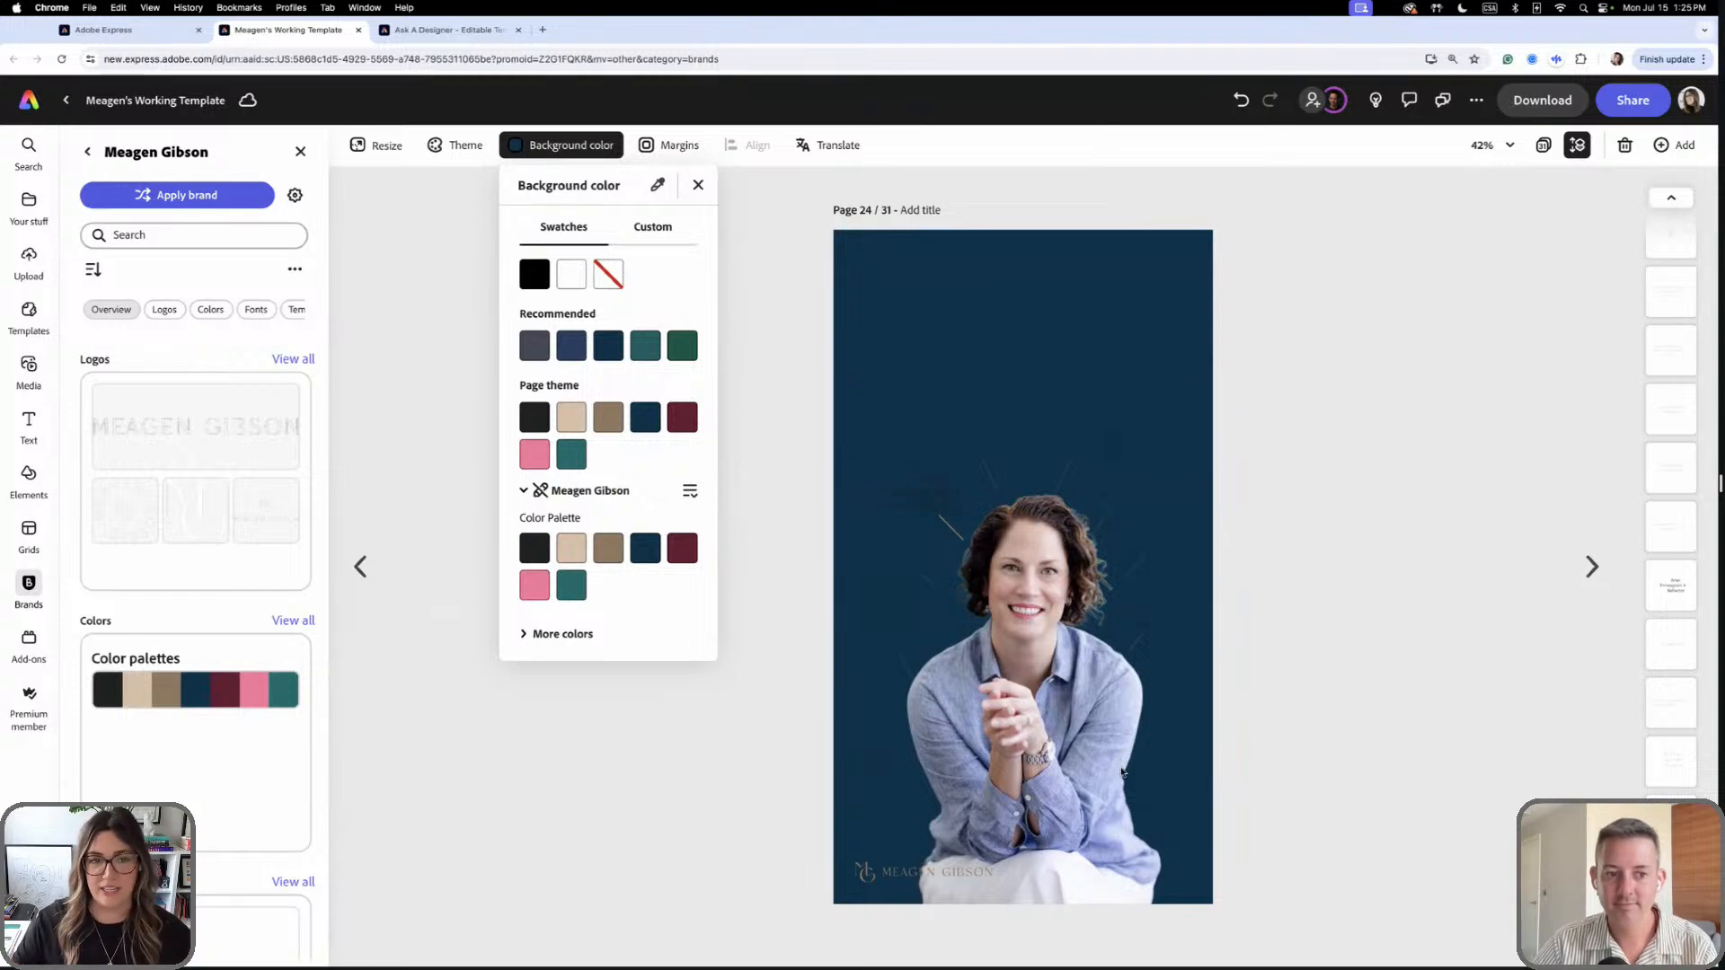
- Fill the "Aries Enneagram 4 Reflector" label and the faded label just above it with the page theme's beige
click(929, 495)
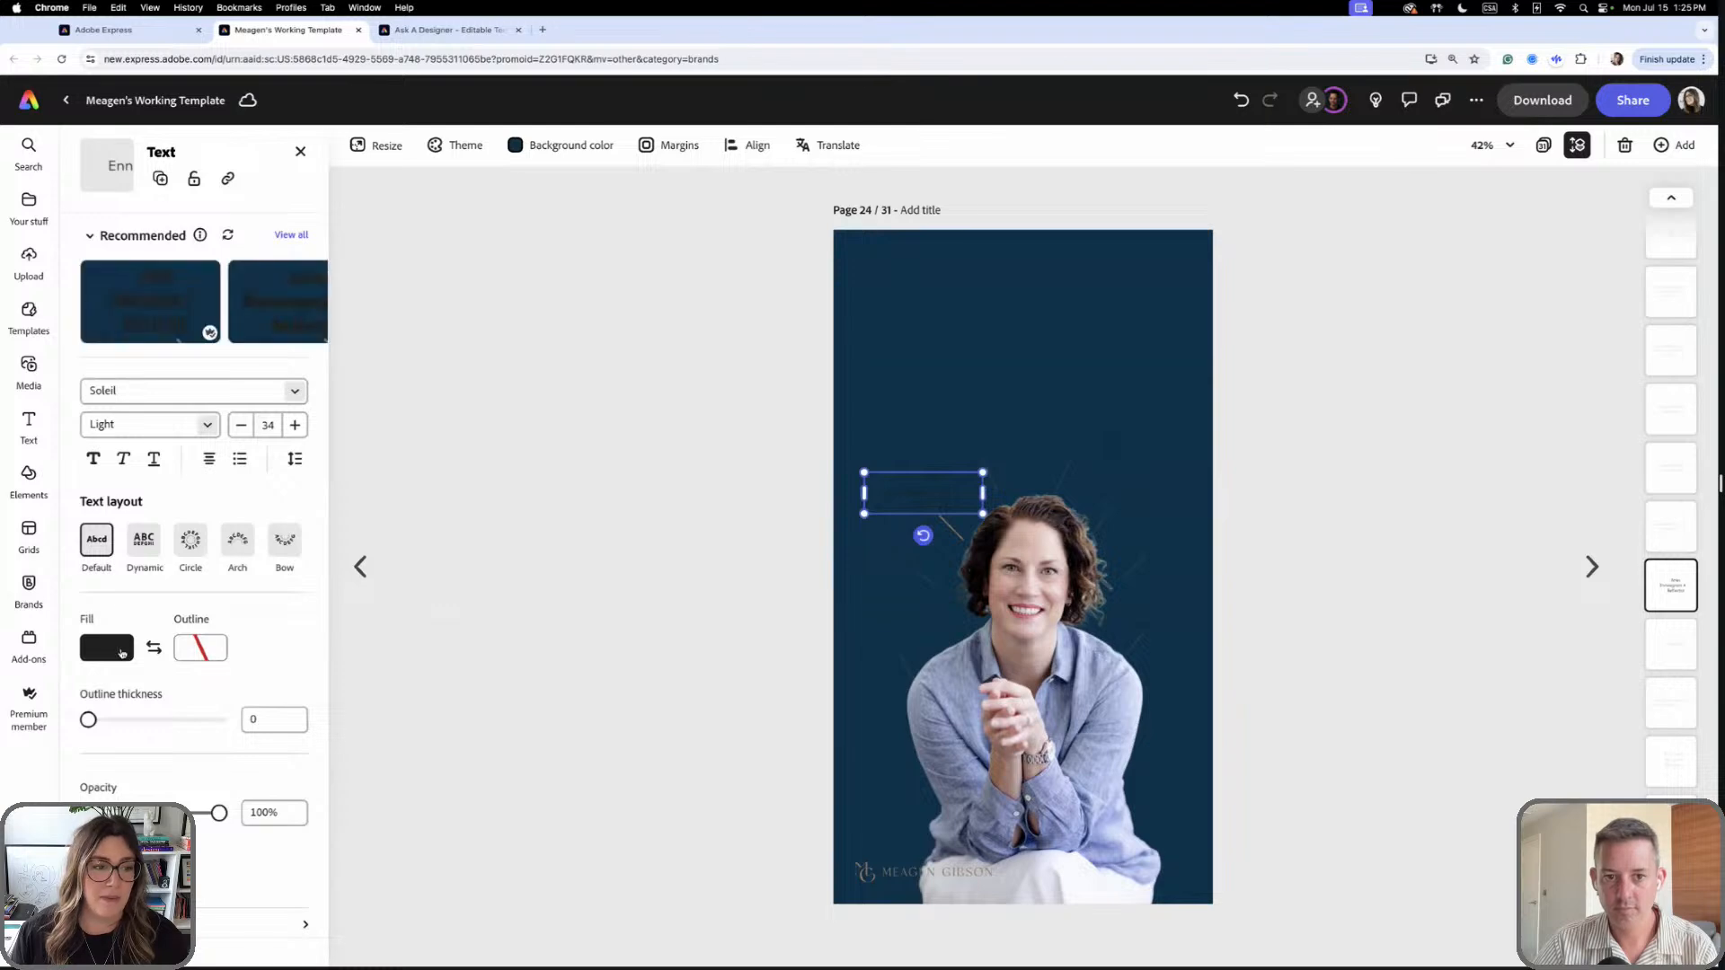
click(124, 653)
click(199, 653)
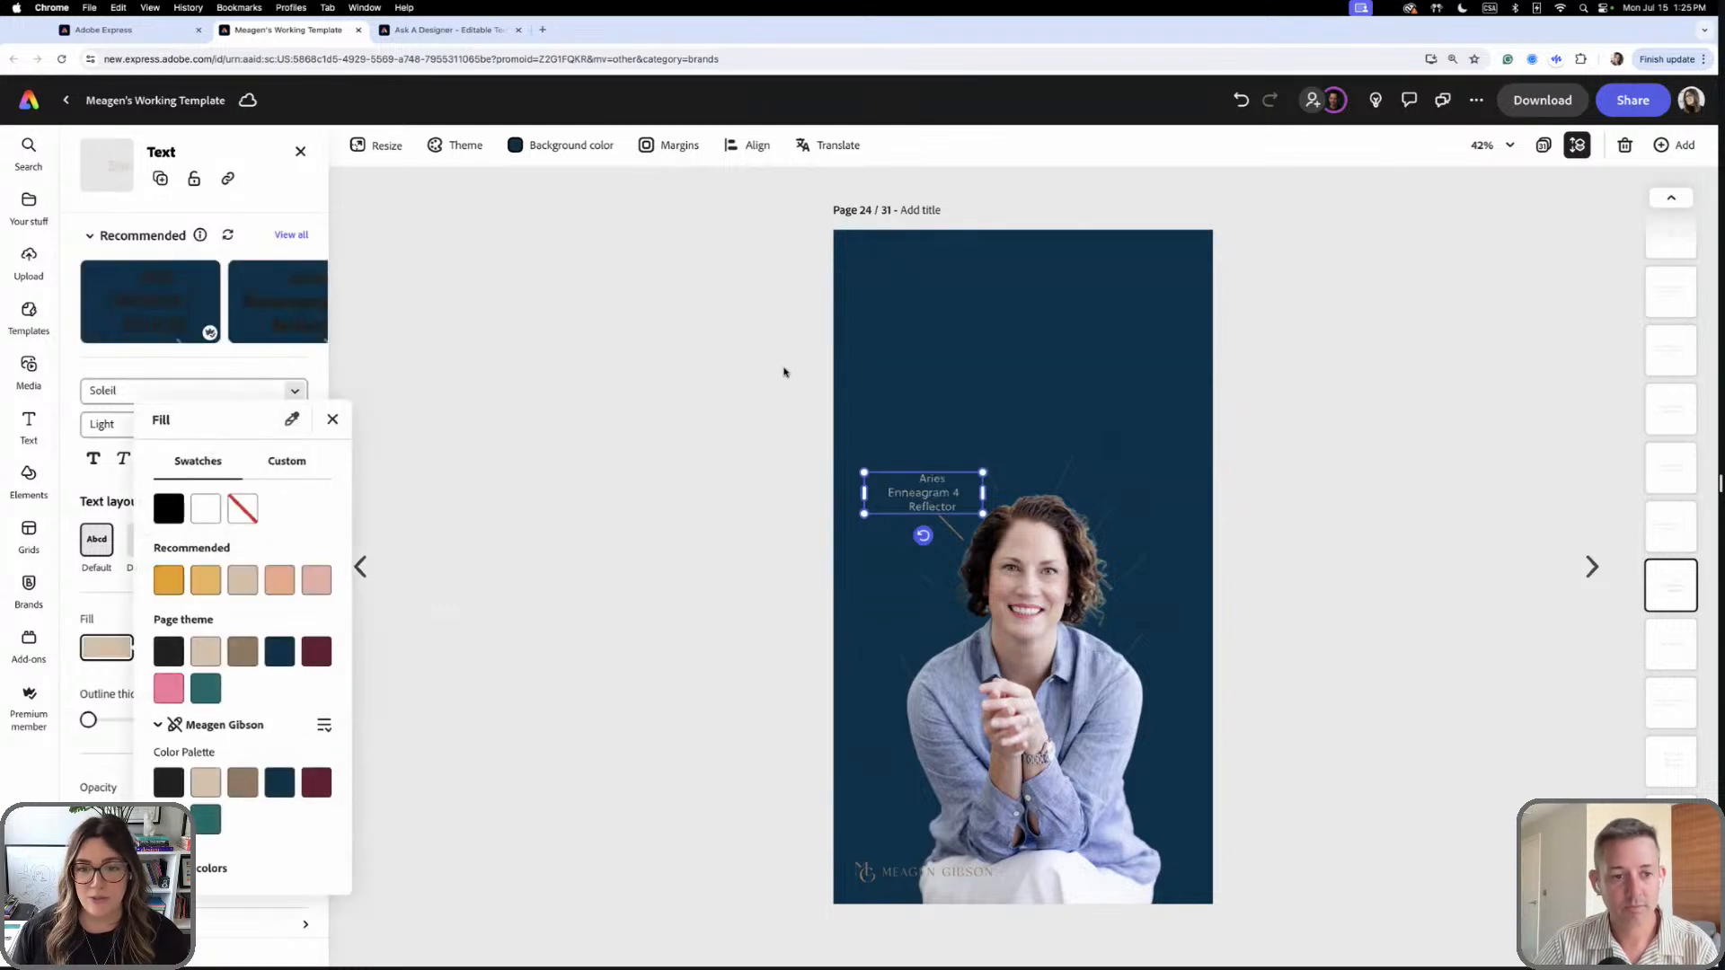
click(930, 384)
click(952, 434)
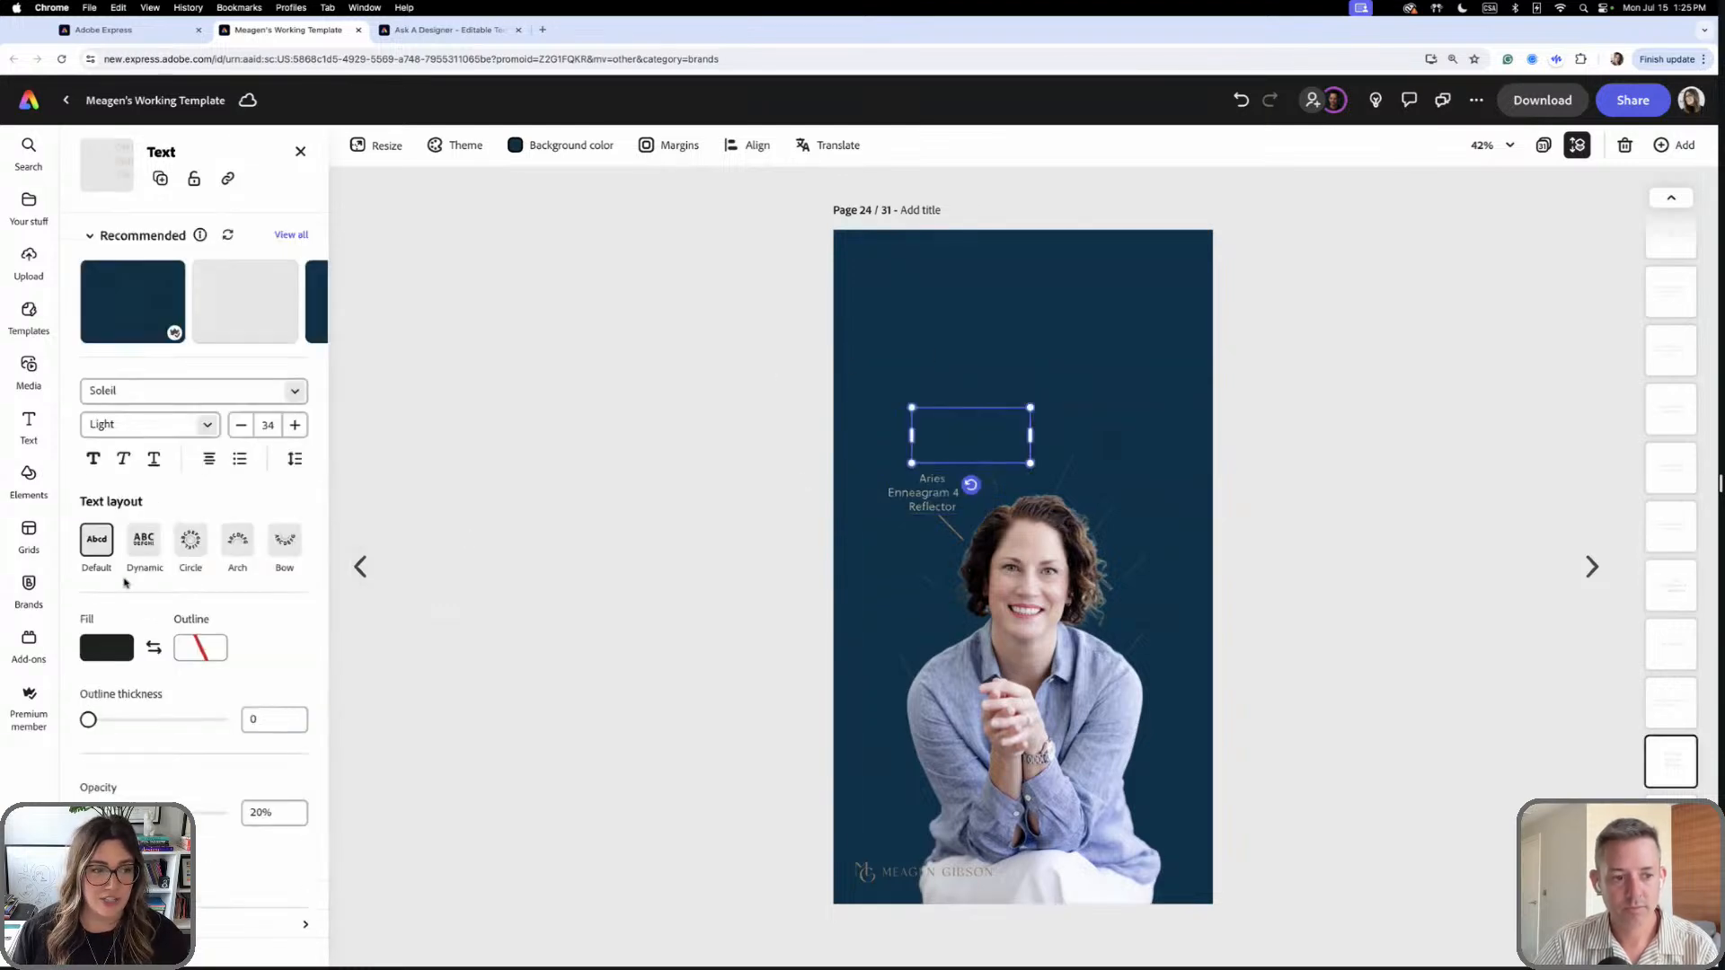
click(112, 653)
click(205, 647)
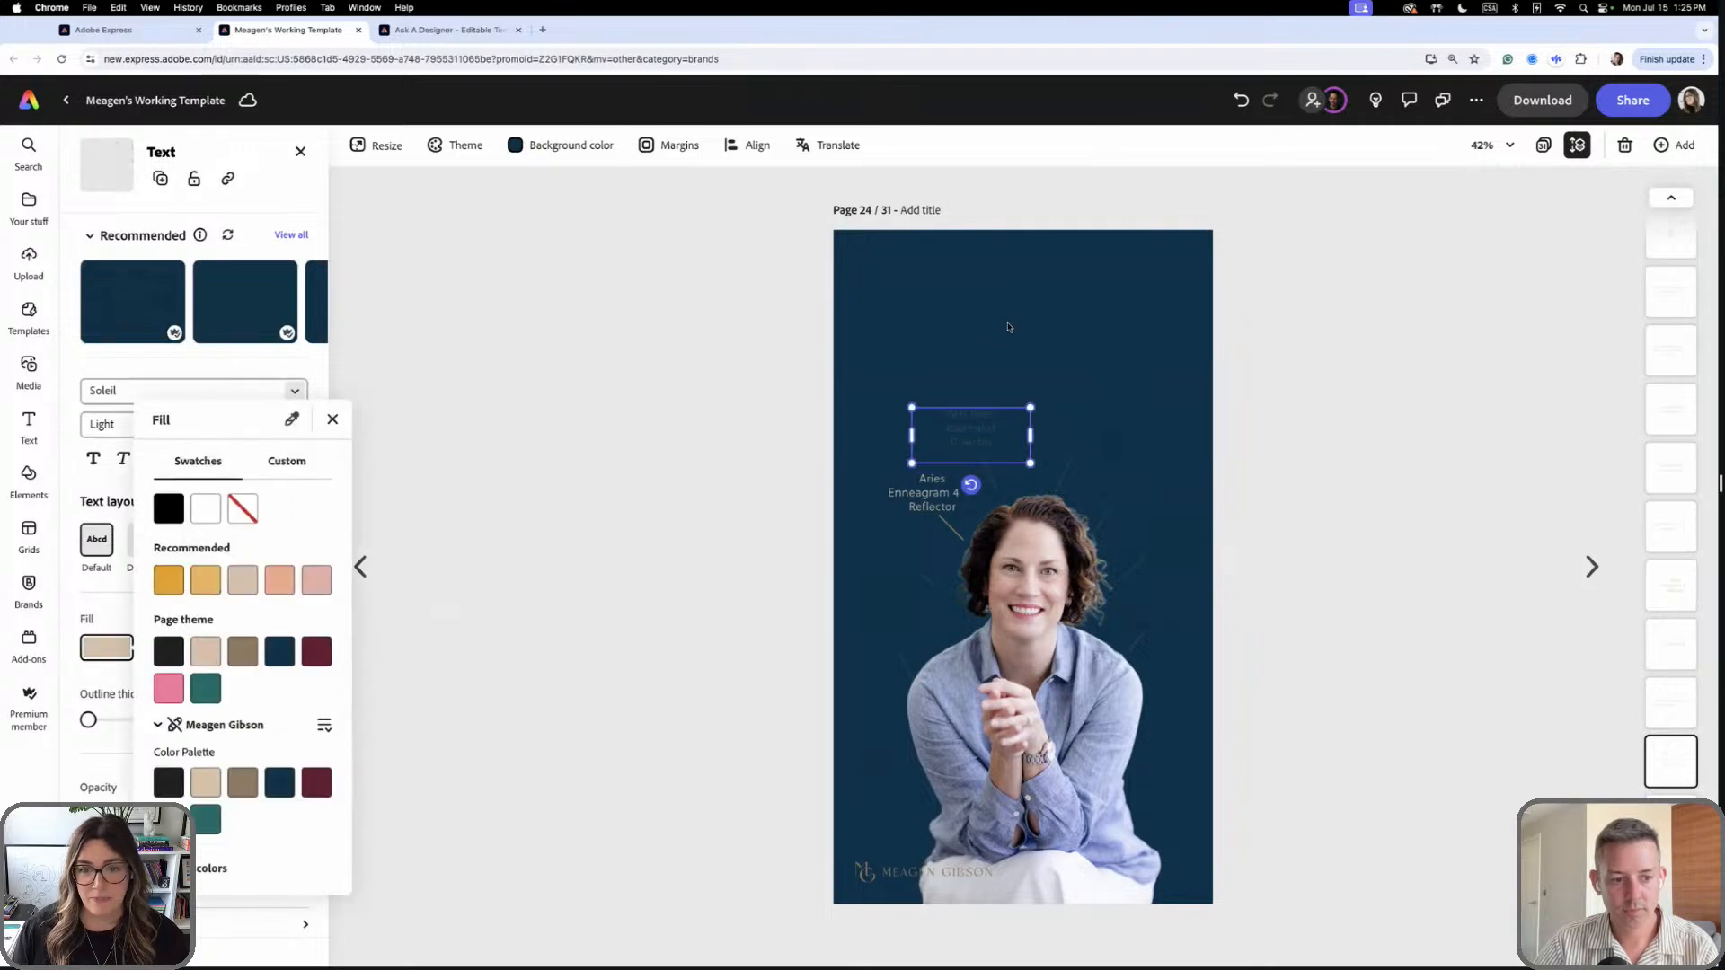
- Fill the two faded text labels on the page's left side, beside the face and shoulder, with the page theme's beige
click(1078, 439)
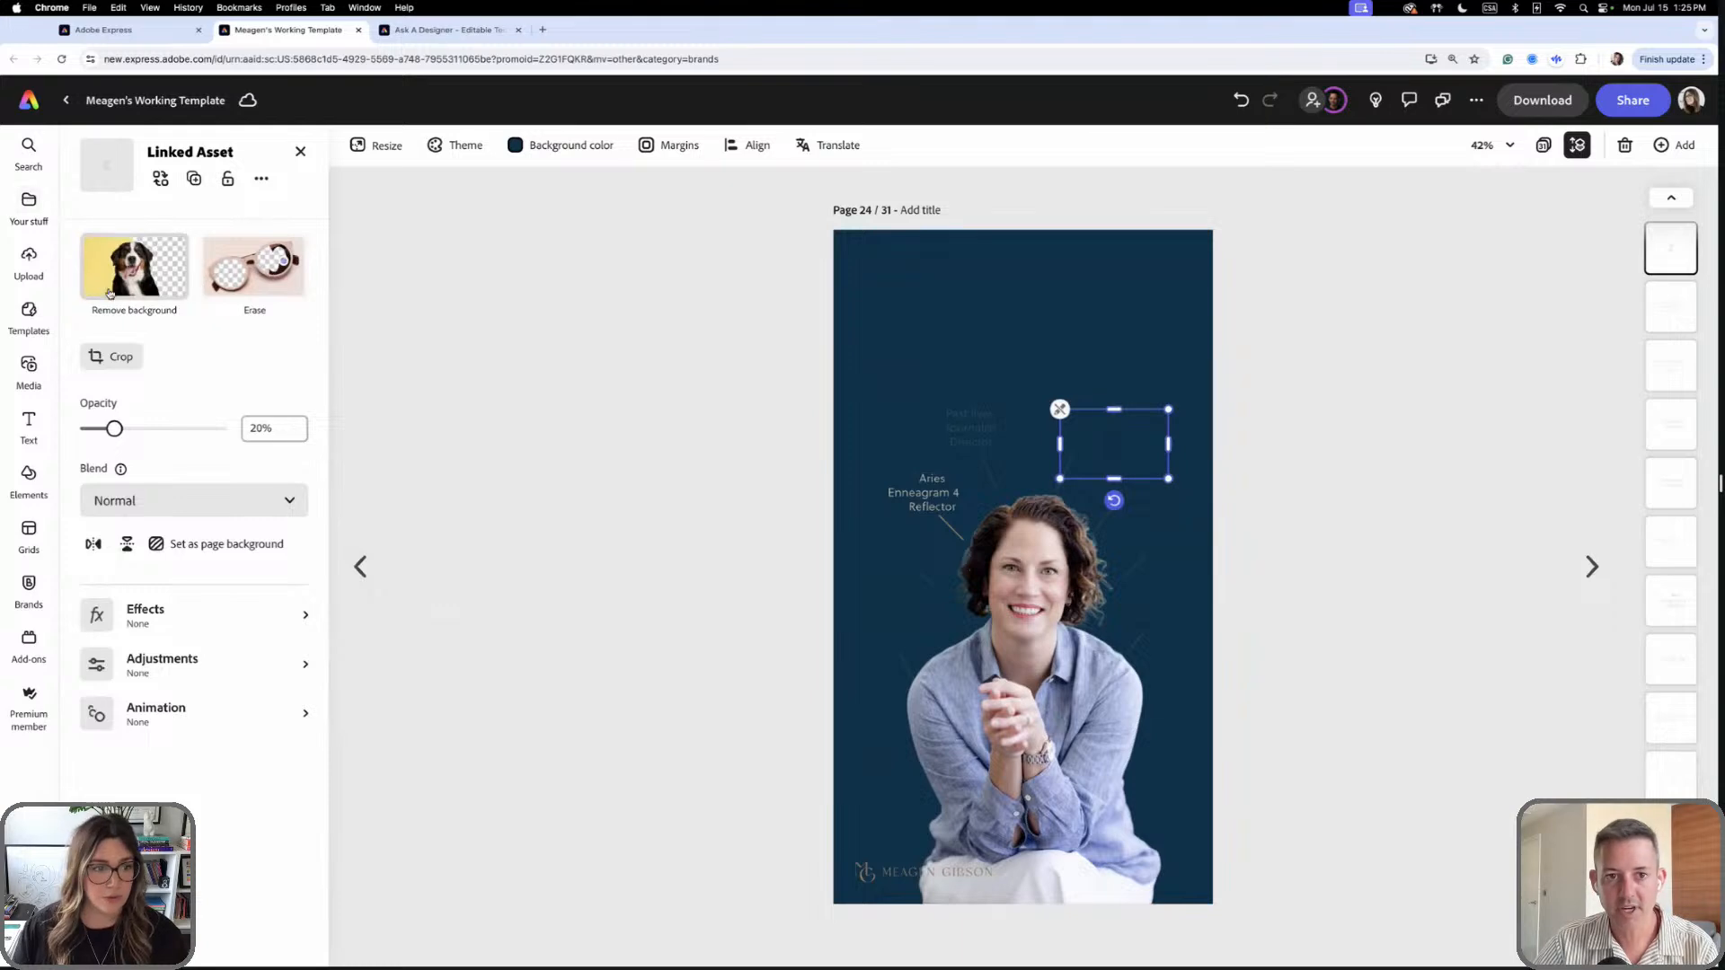
mouse_move(111, 461)
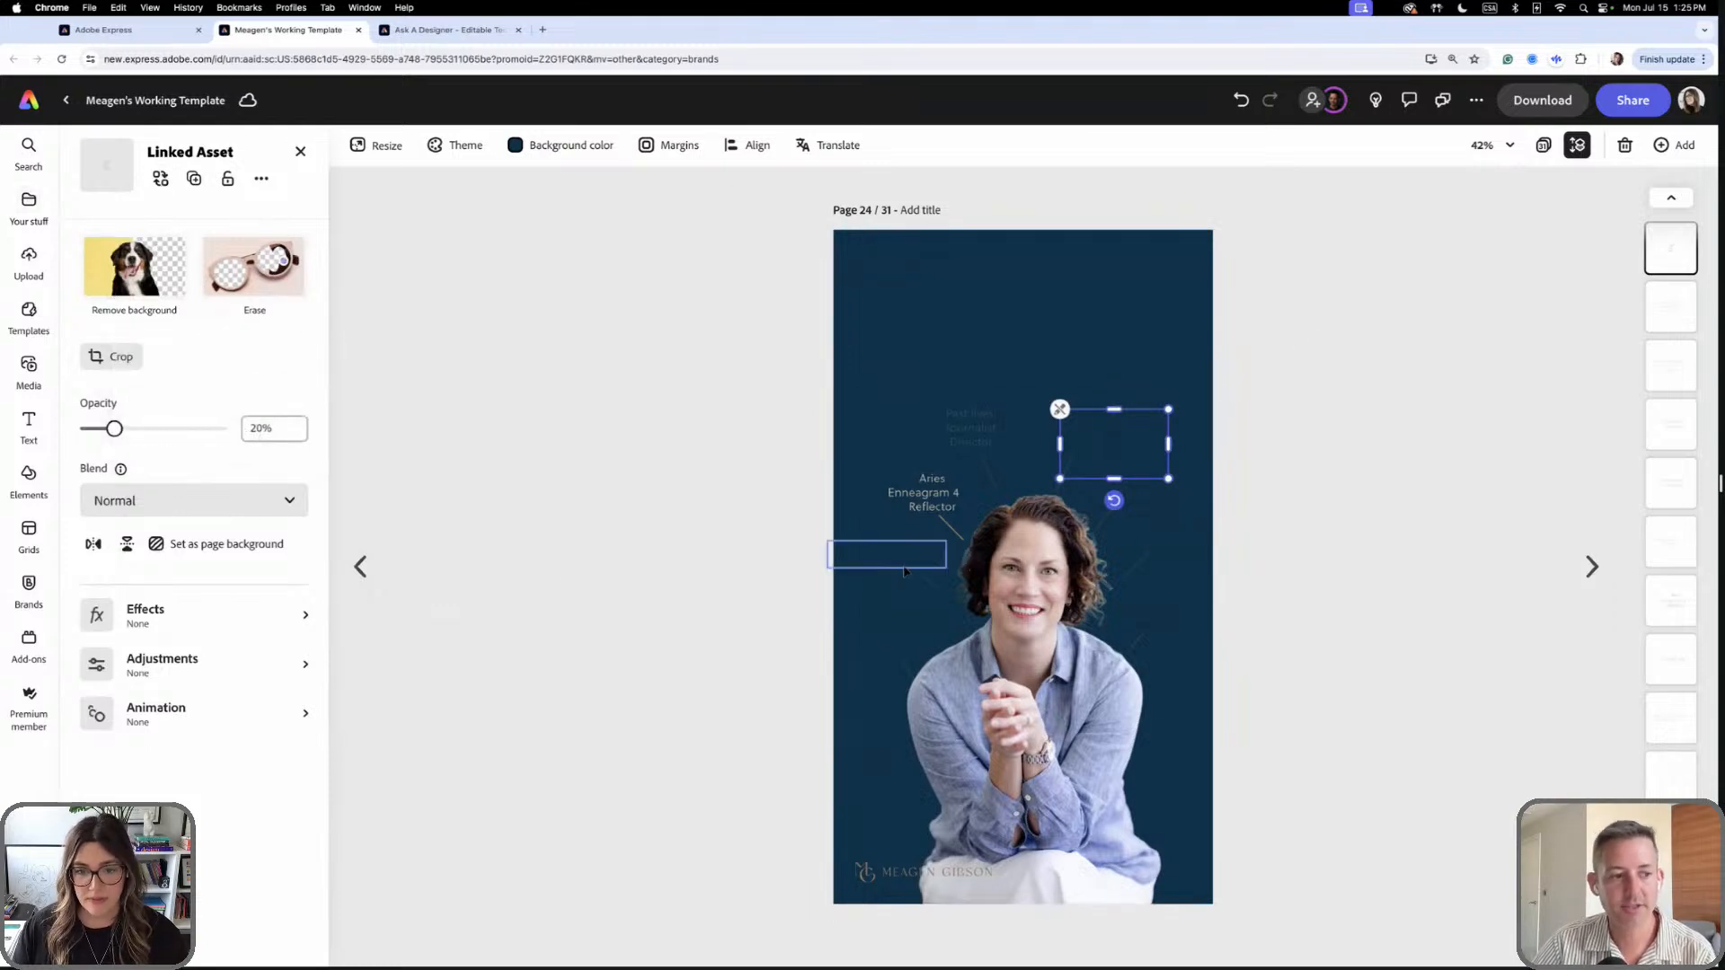
click(885, 554)
click(106, 647)
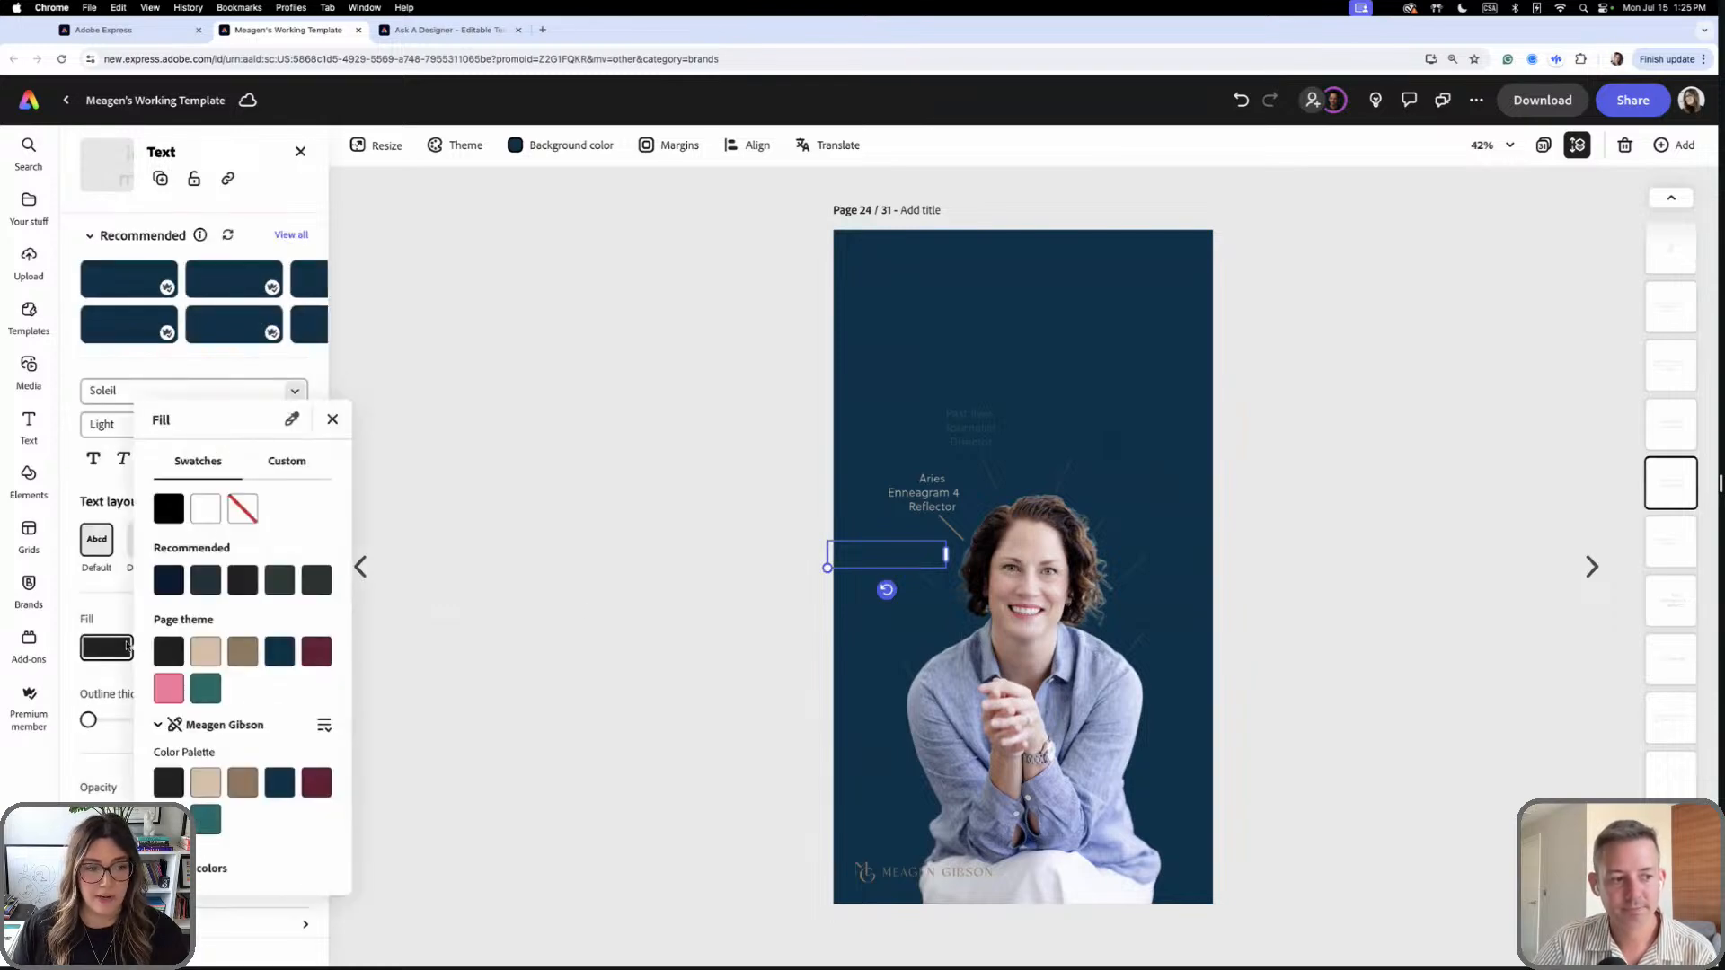
click(206, 652)
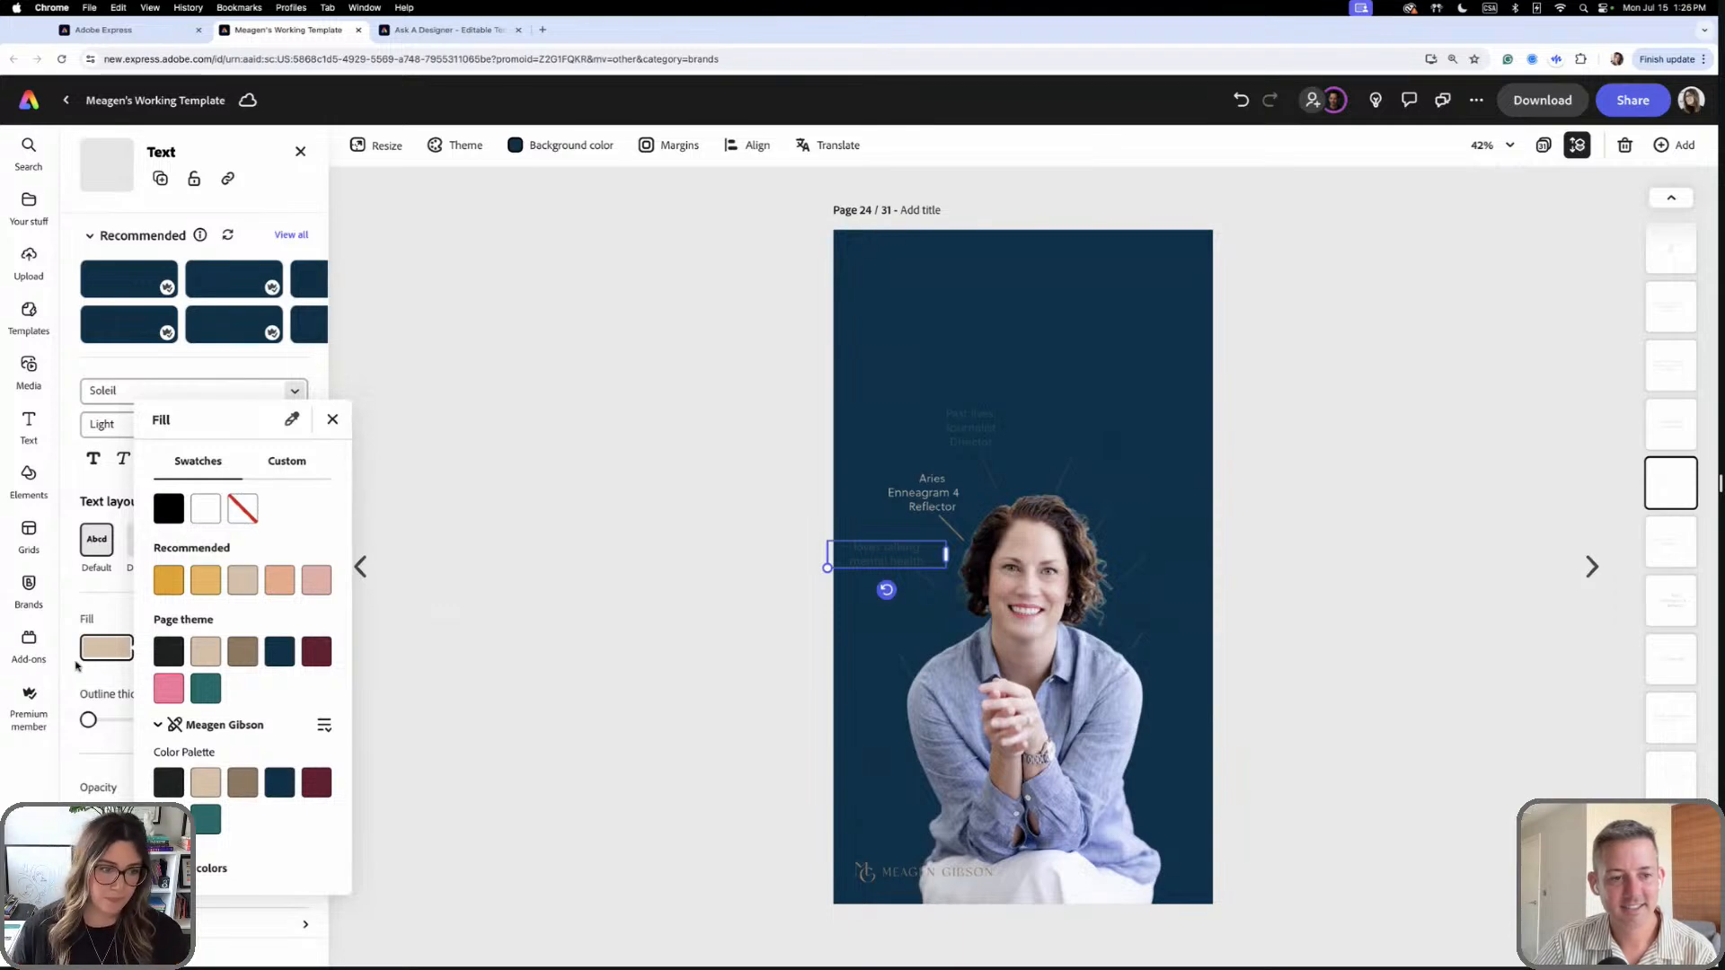
click(900, 637)
click(106, 645)
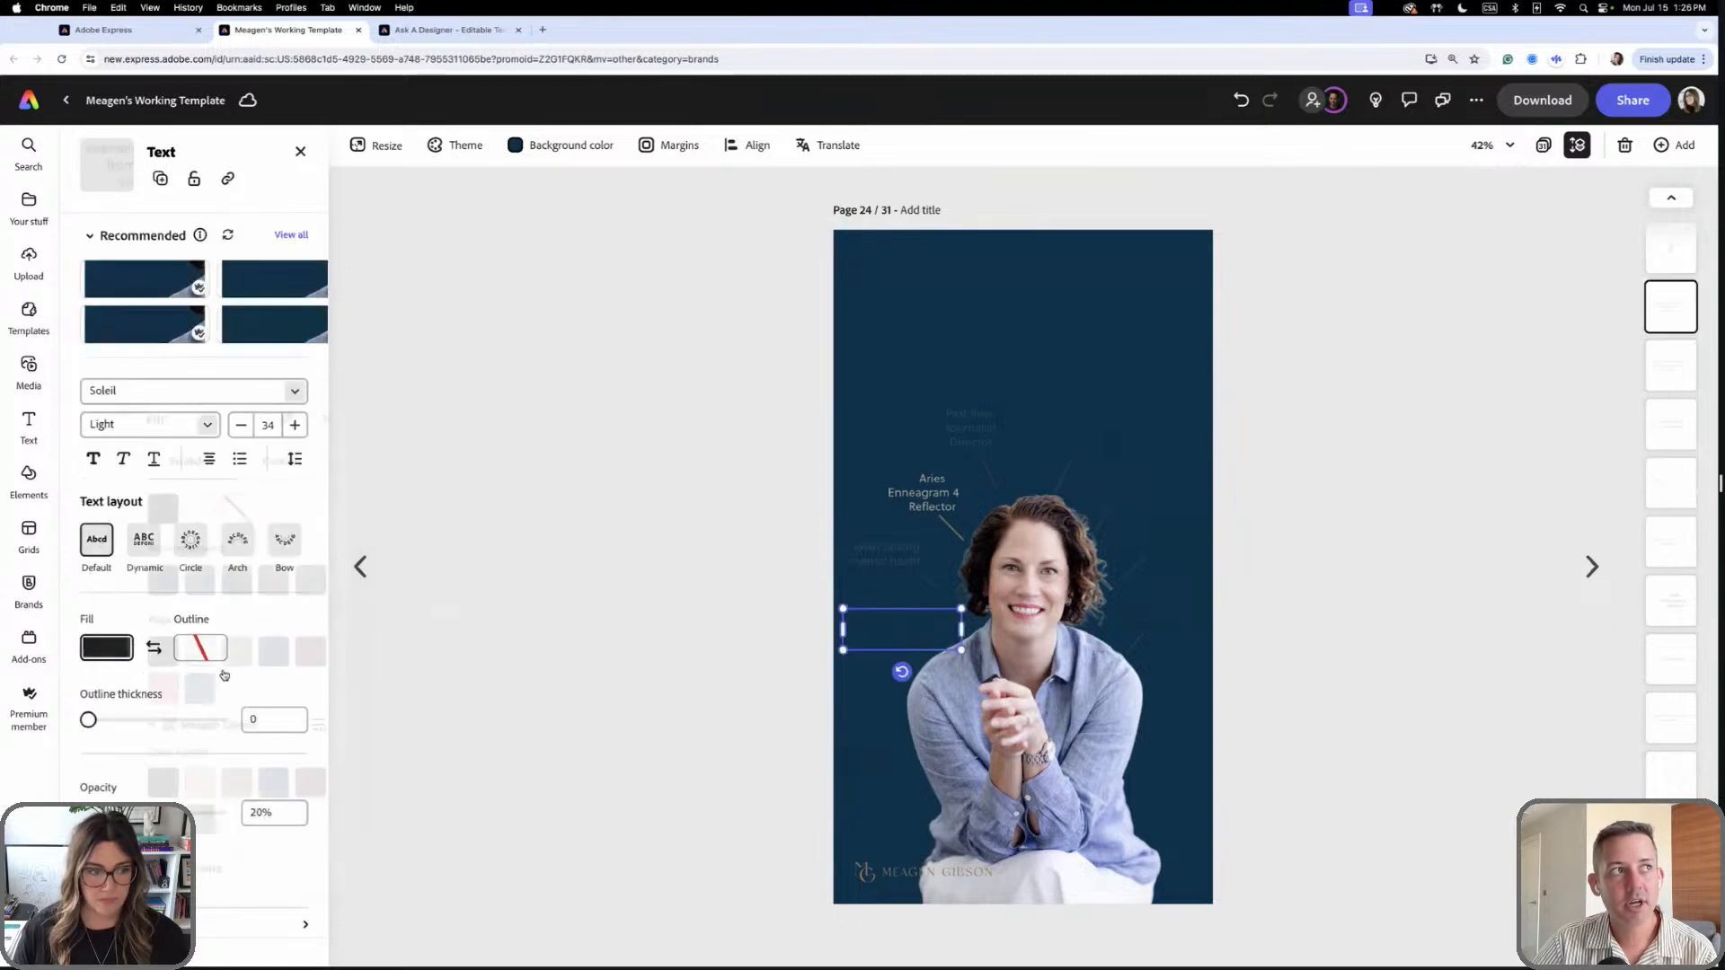
click(206, 653)
- Fill the three faded text labels to the right of the portrait's head and shoulder with the page theme's beige
click(1088, 441)
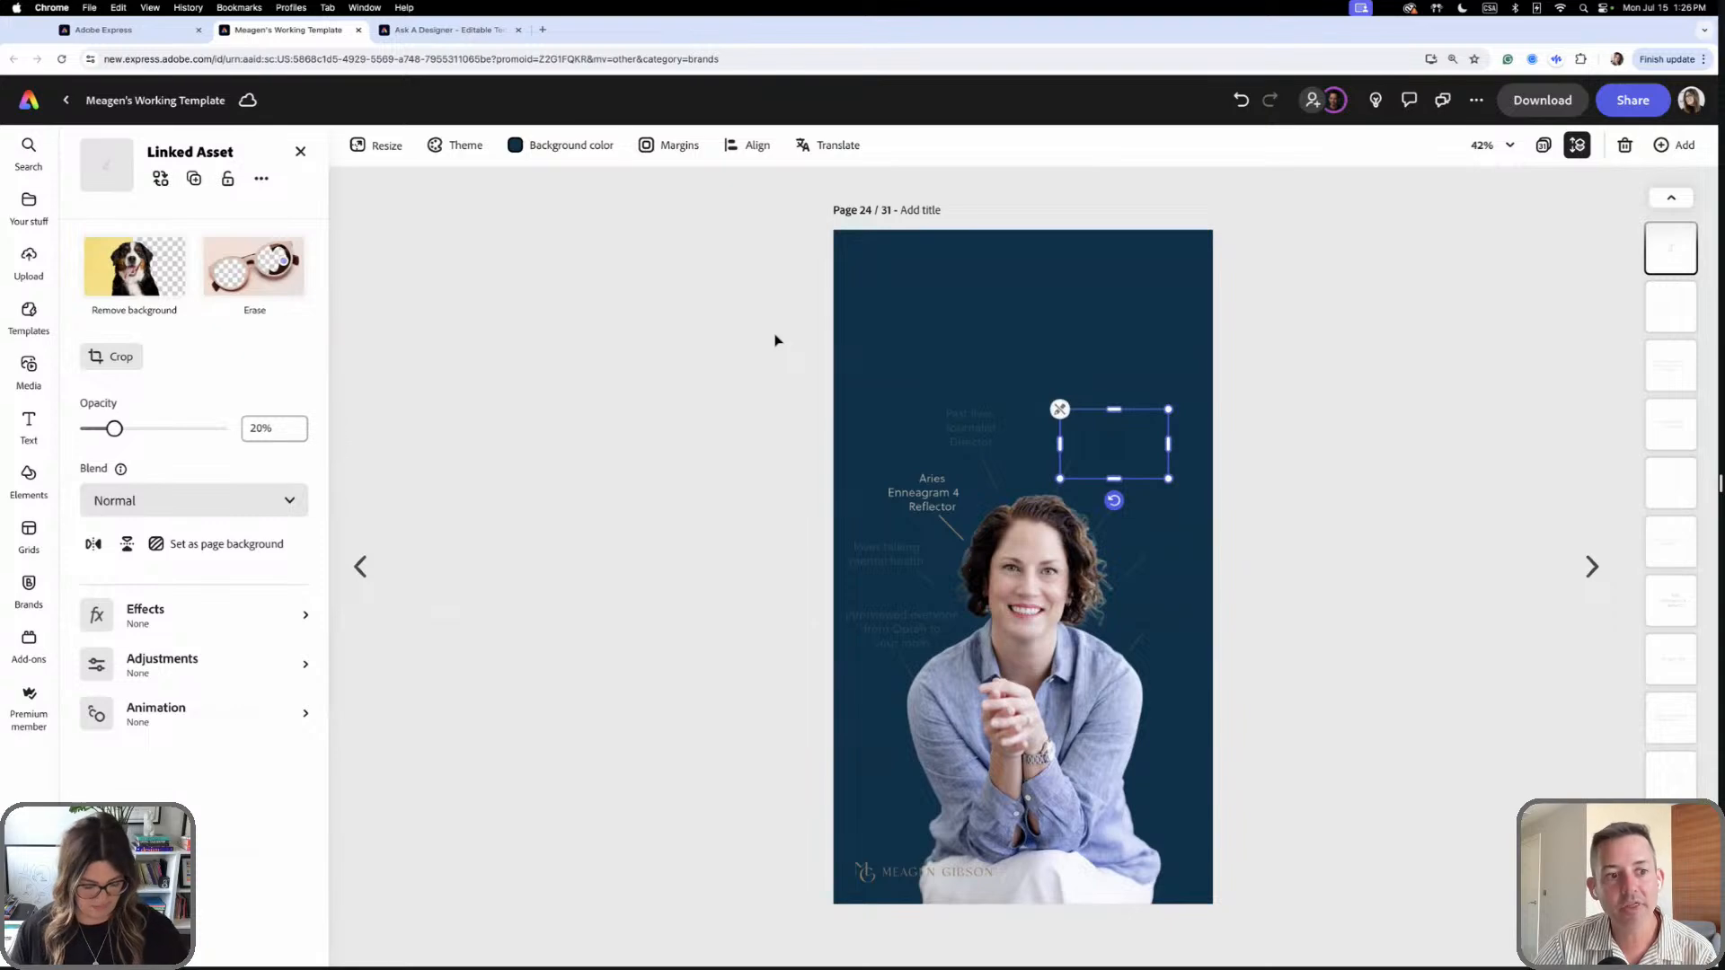
click(1161, 298)
click(1139, 434)
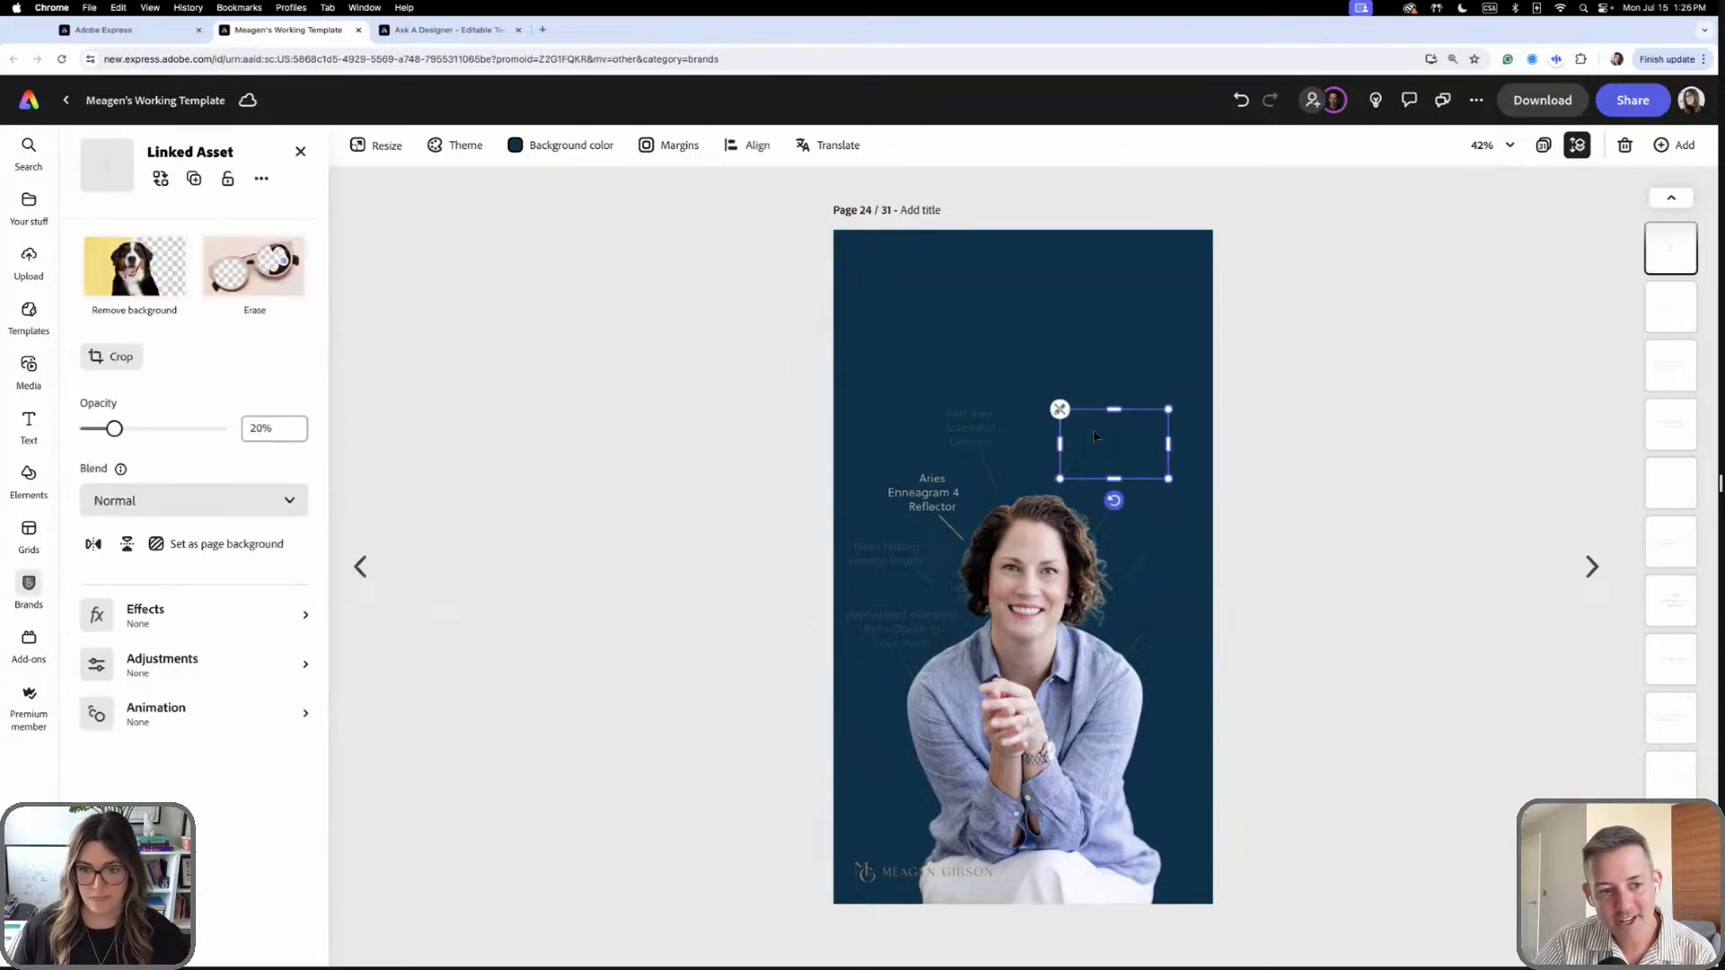
click(1168, 543)
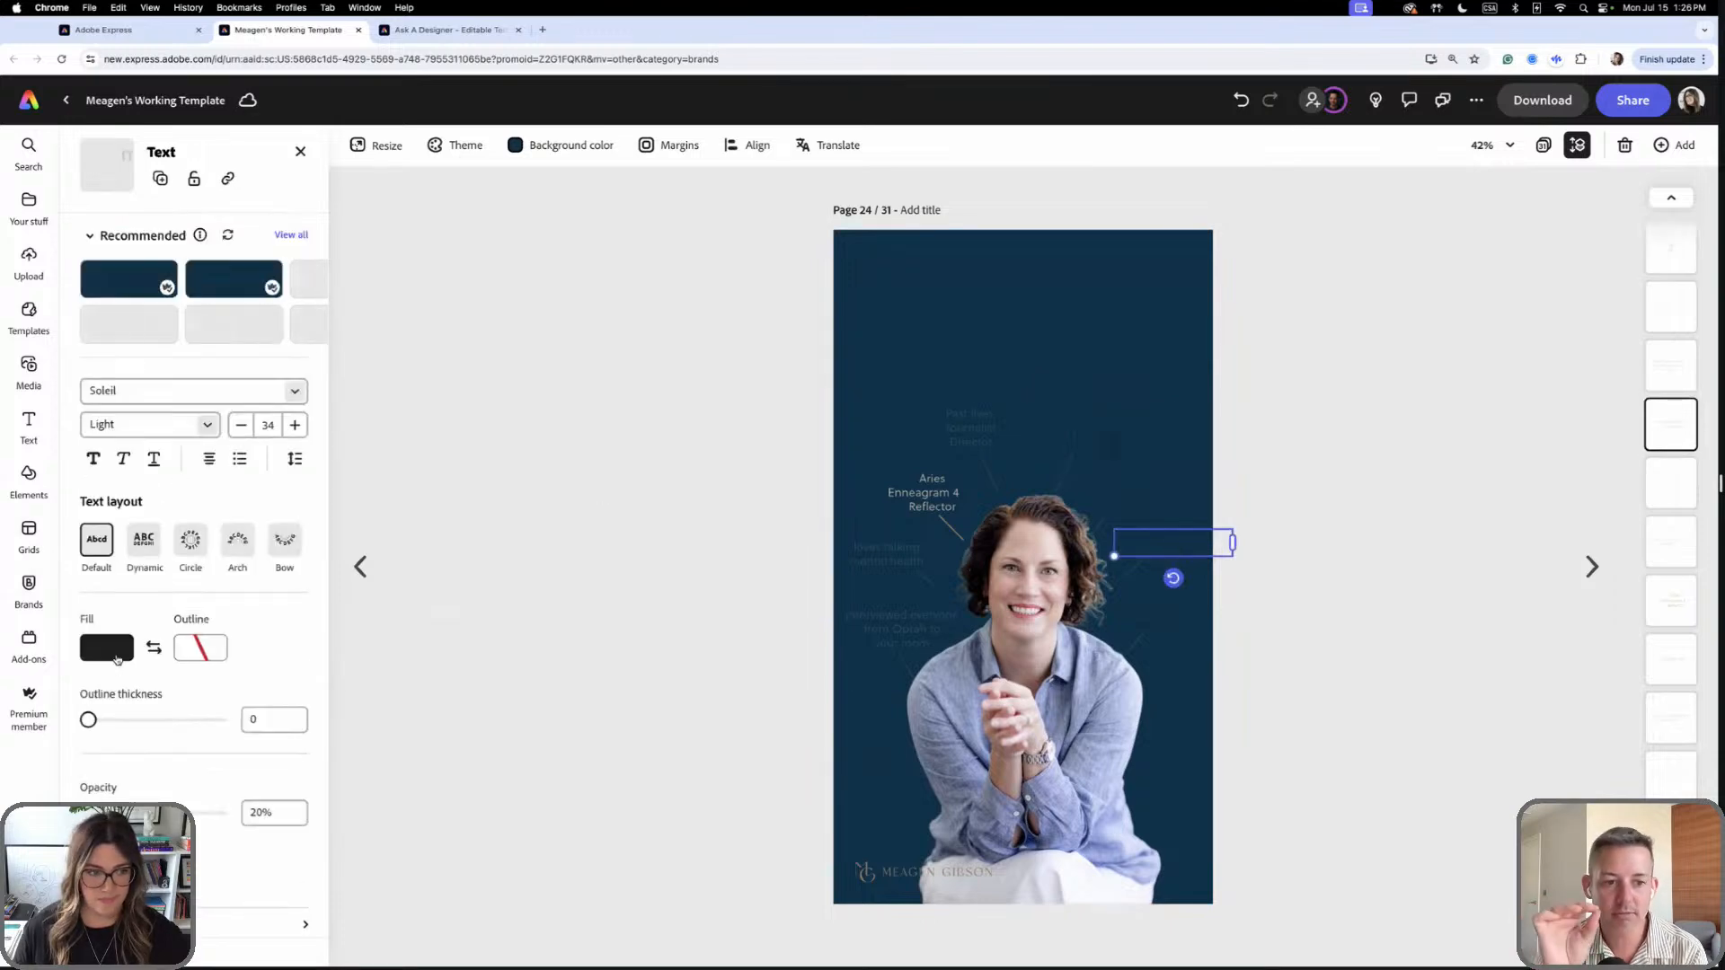
click(106, 646)
click(206, 651)
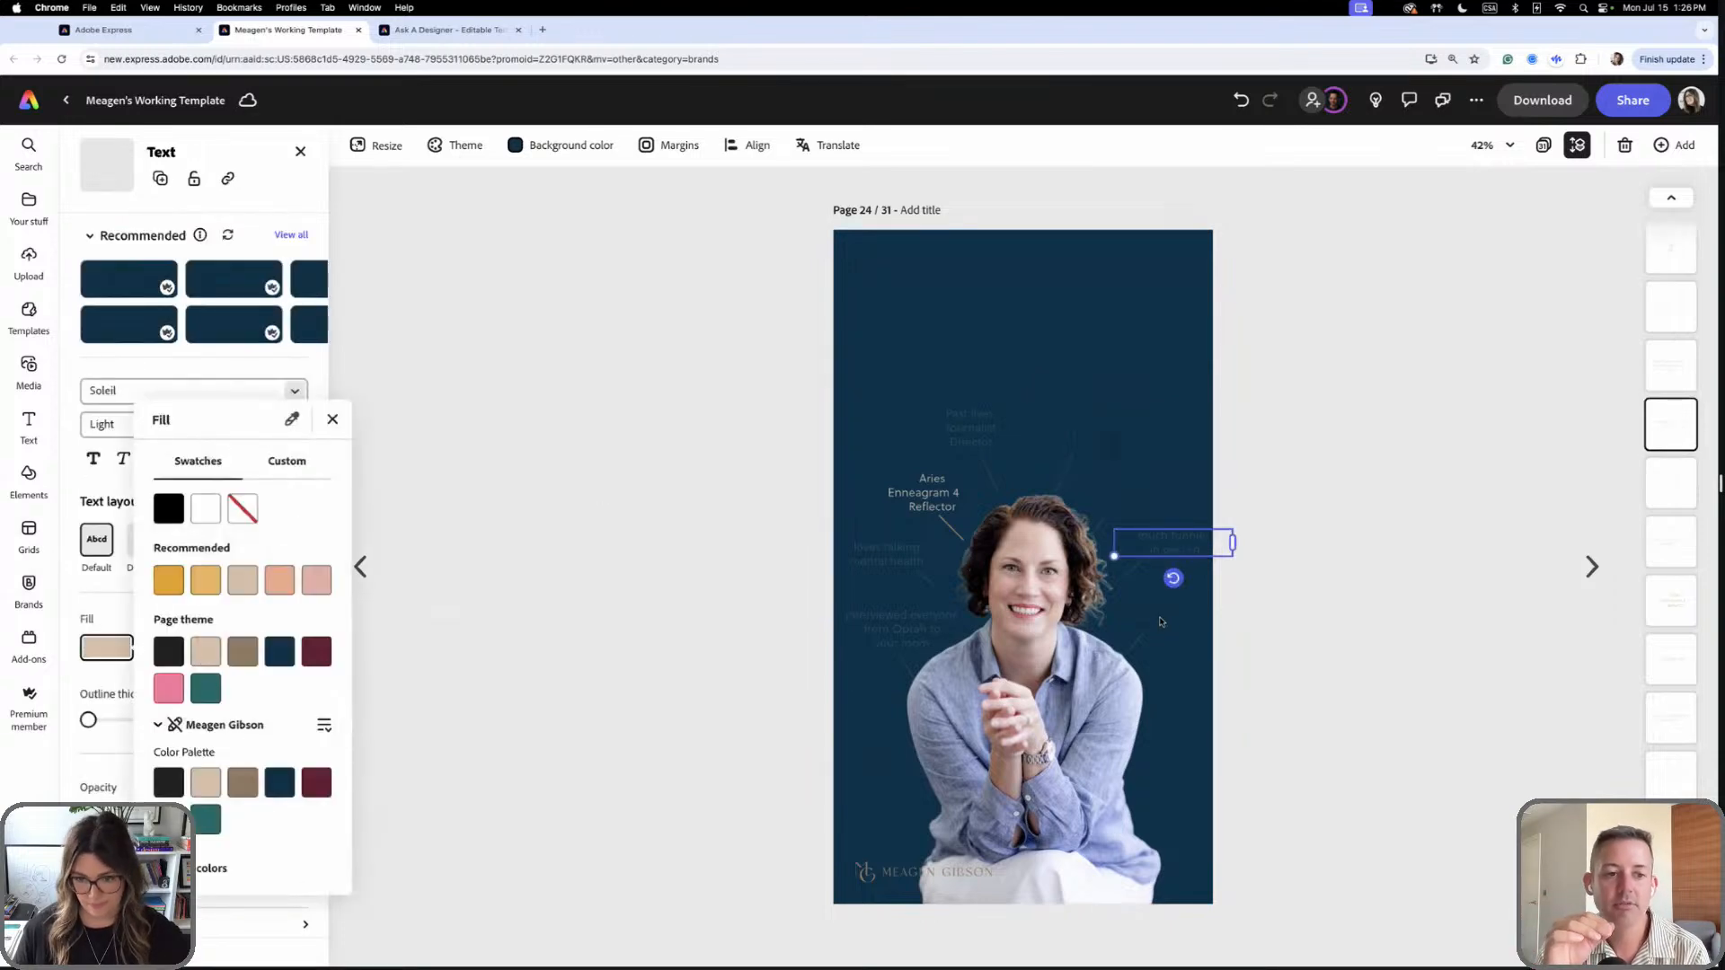
click(1160, 620)
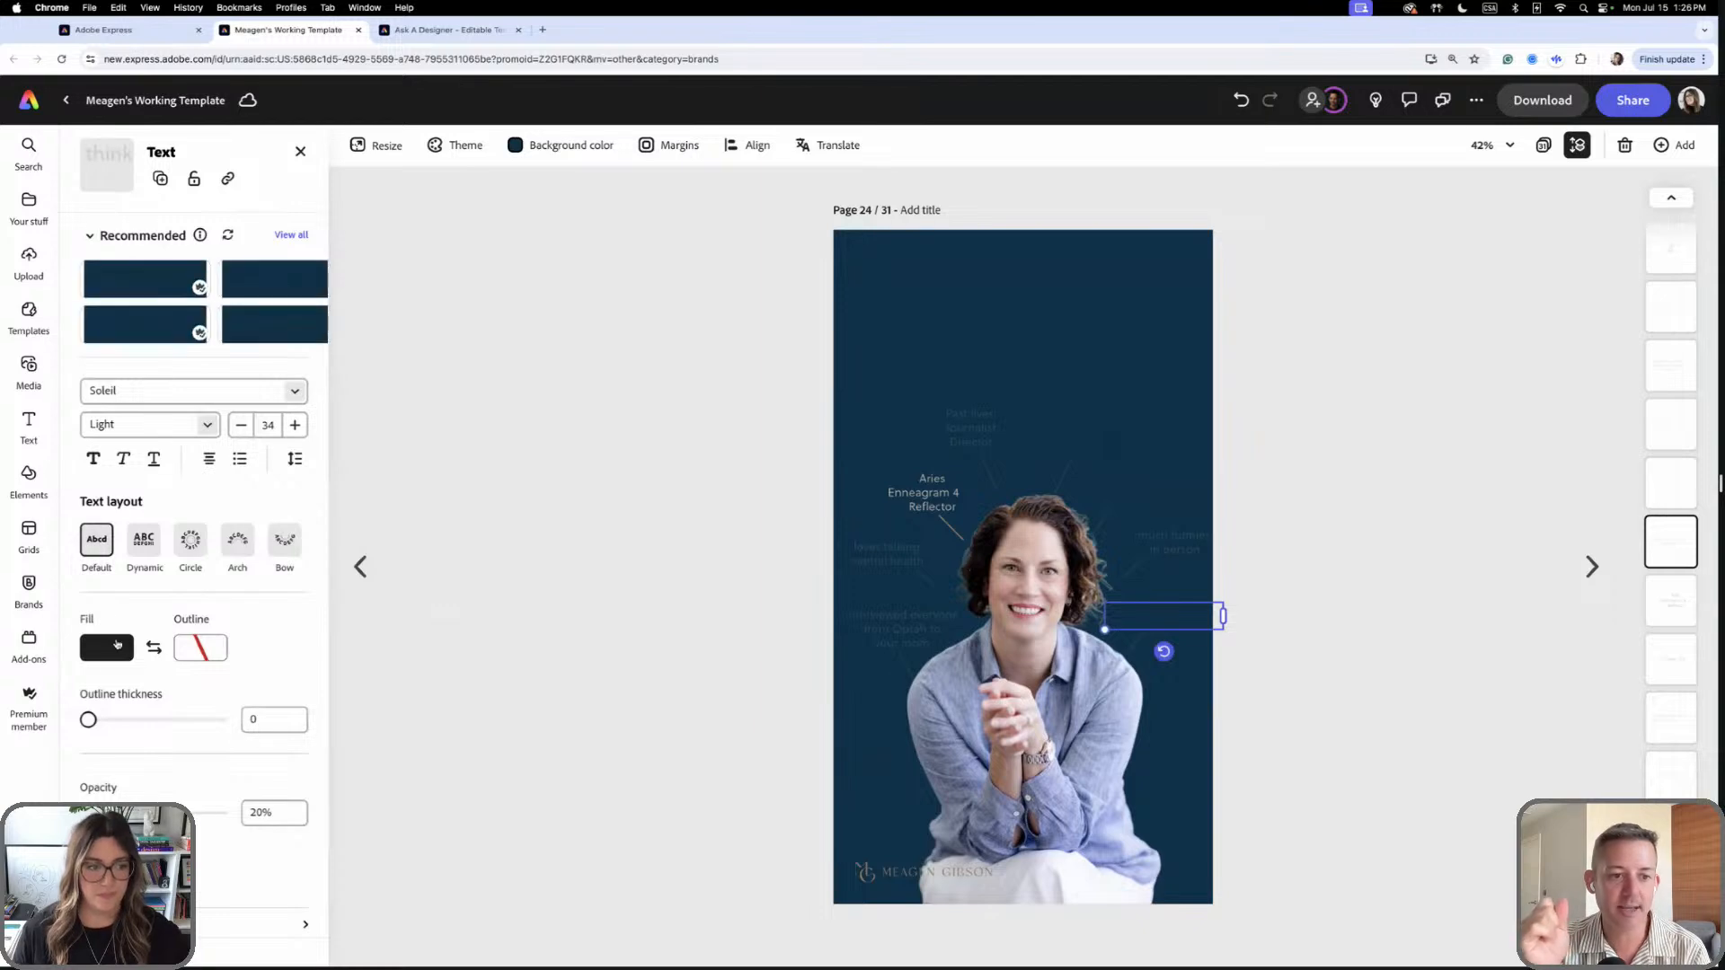
click(117, 643)
click(206, 651)
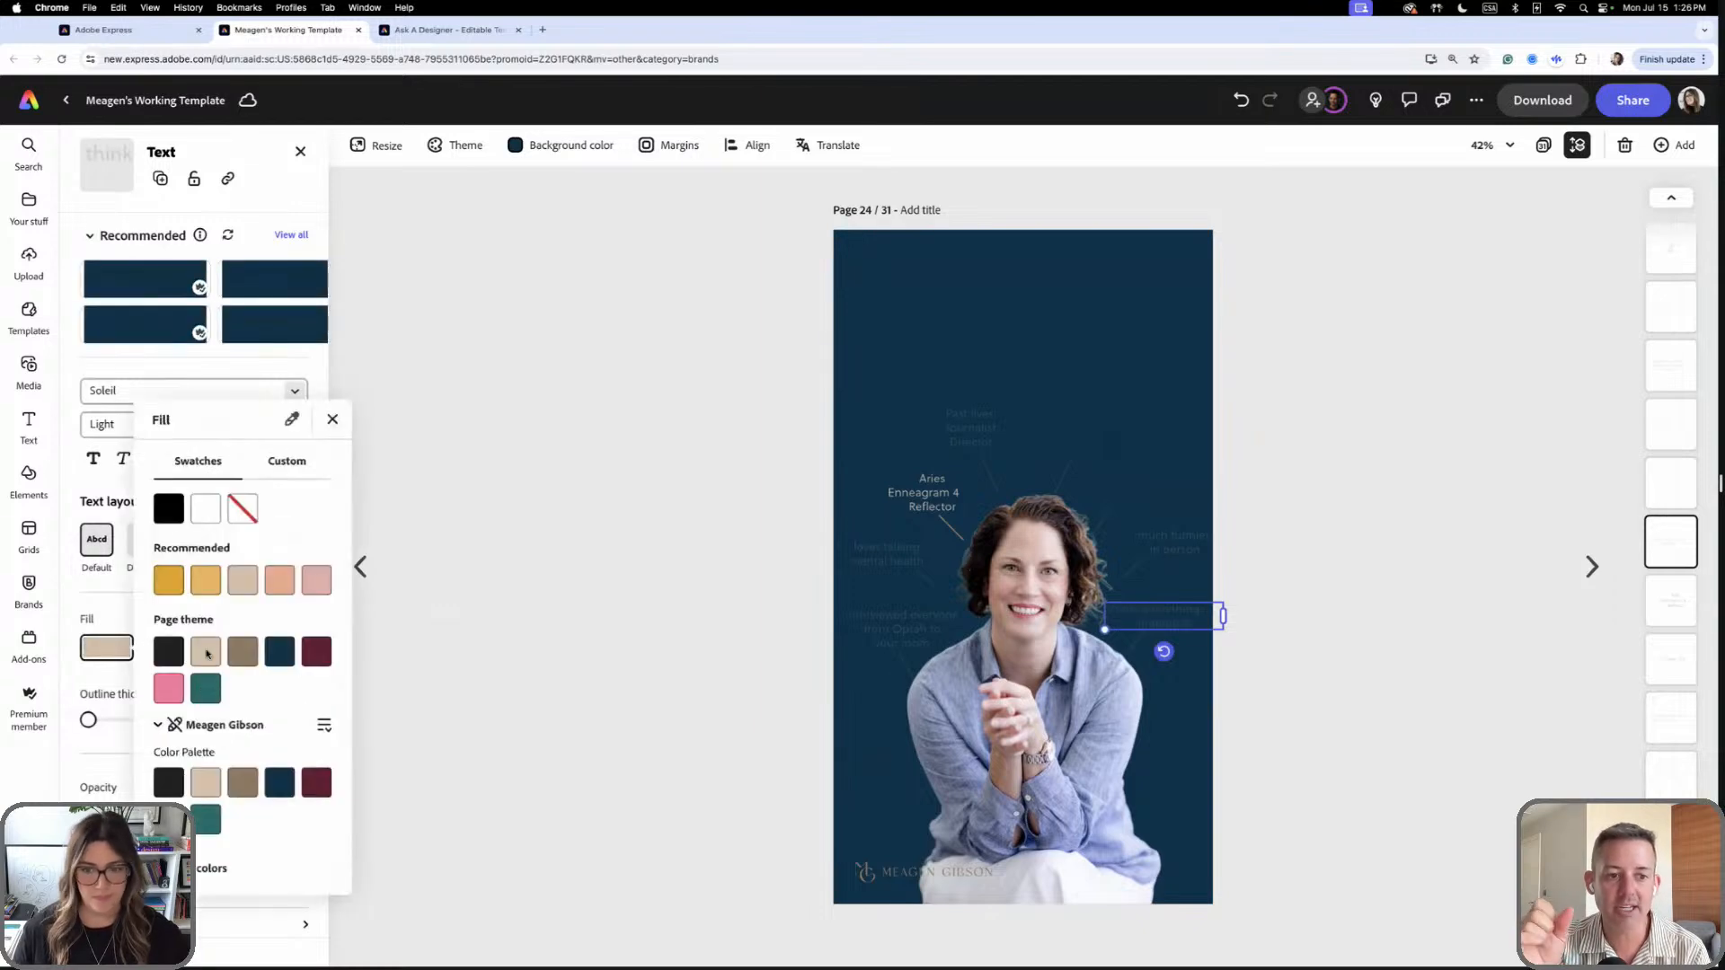
click(1142, 496)
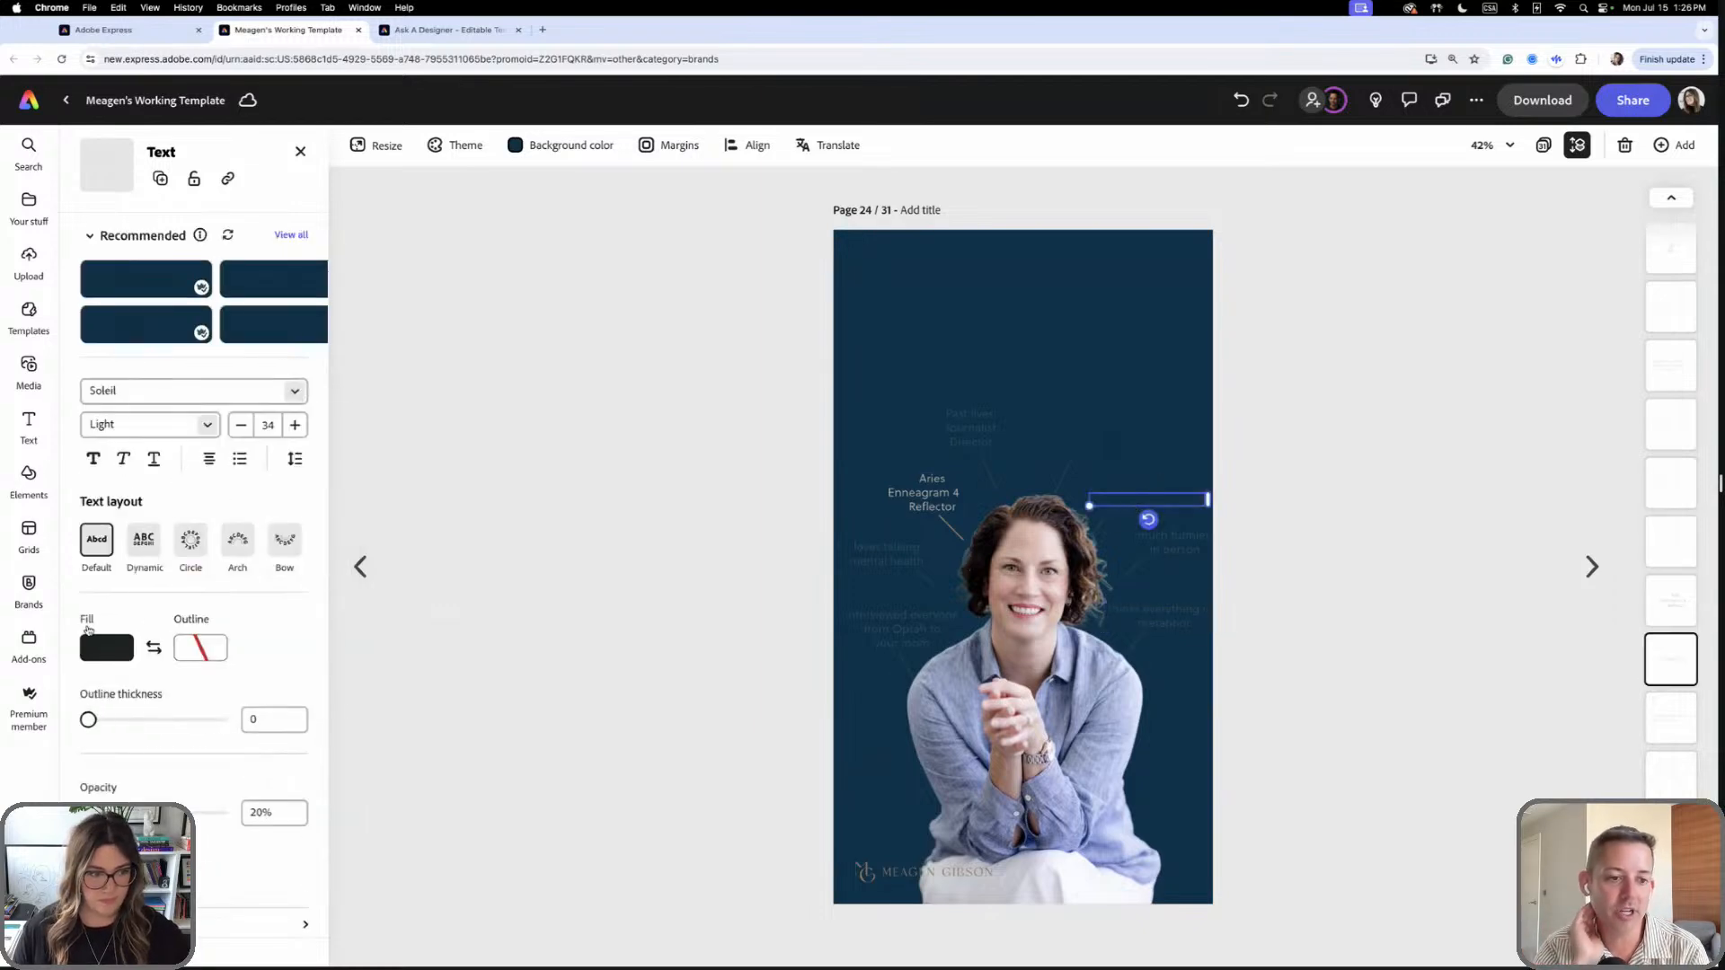
click(101, 646)
click(205, 651)
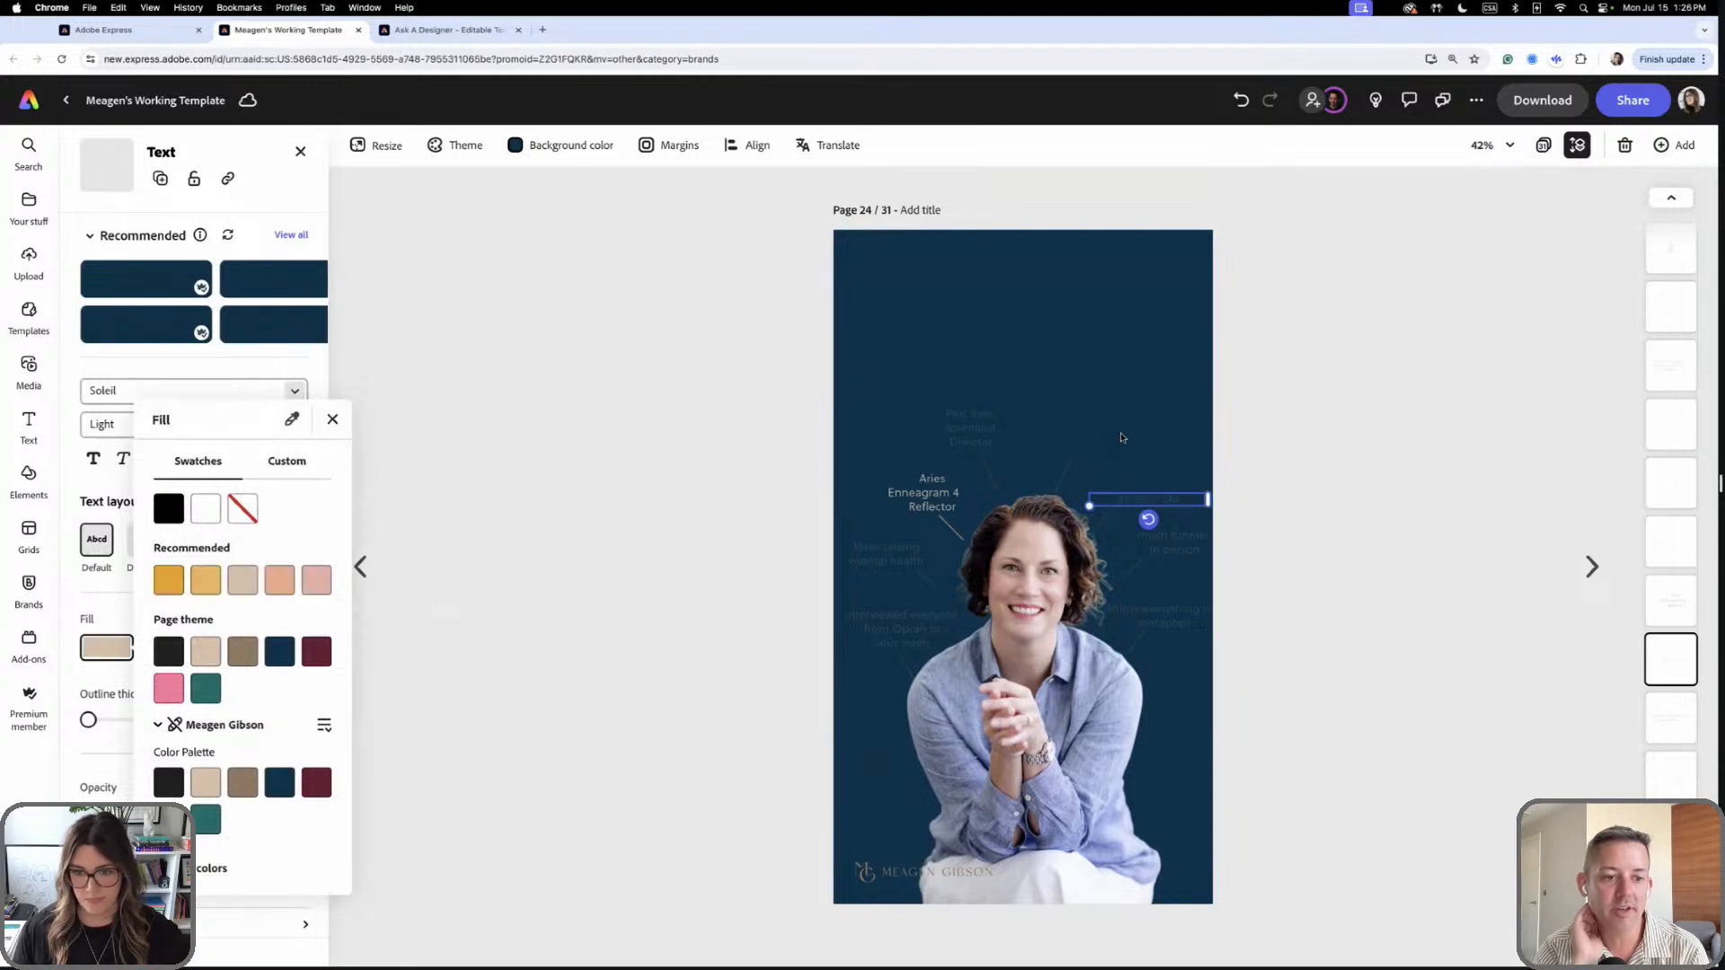
- Fill the small 24-point text beside the portrait's elbow with the page theme's beige
click(1087, 438)
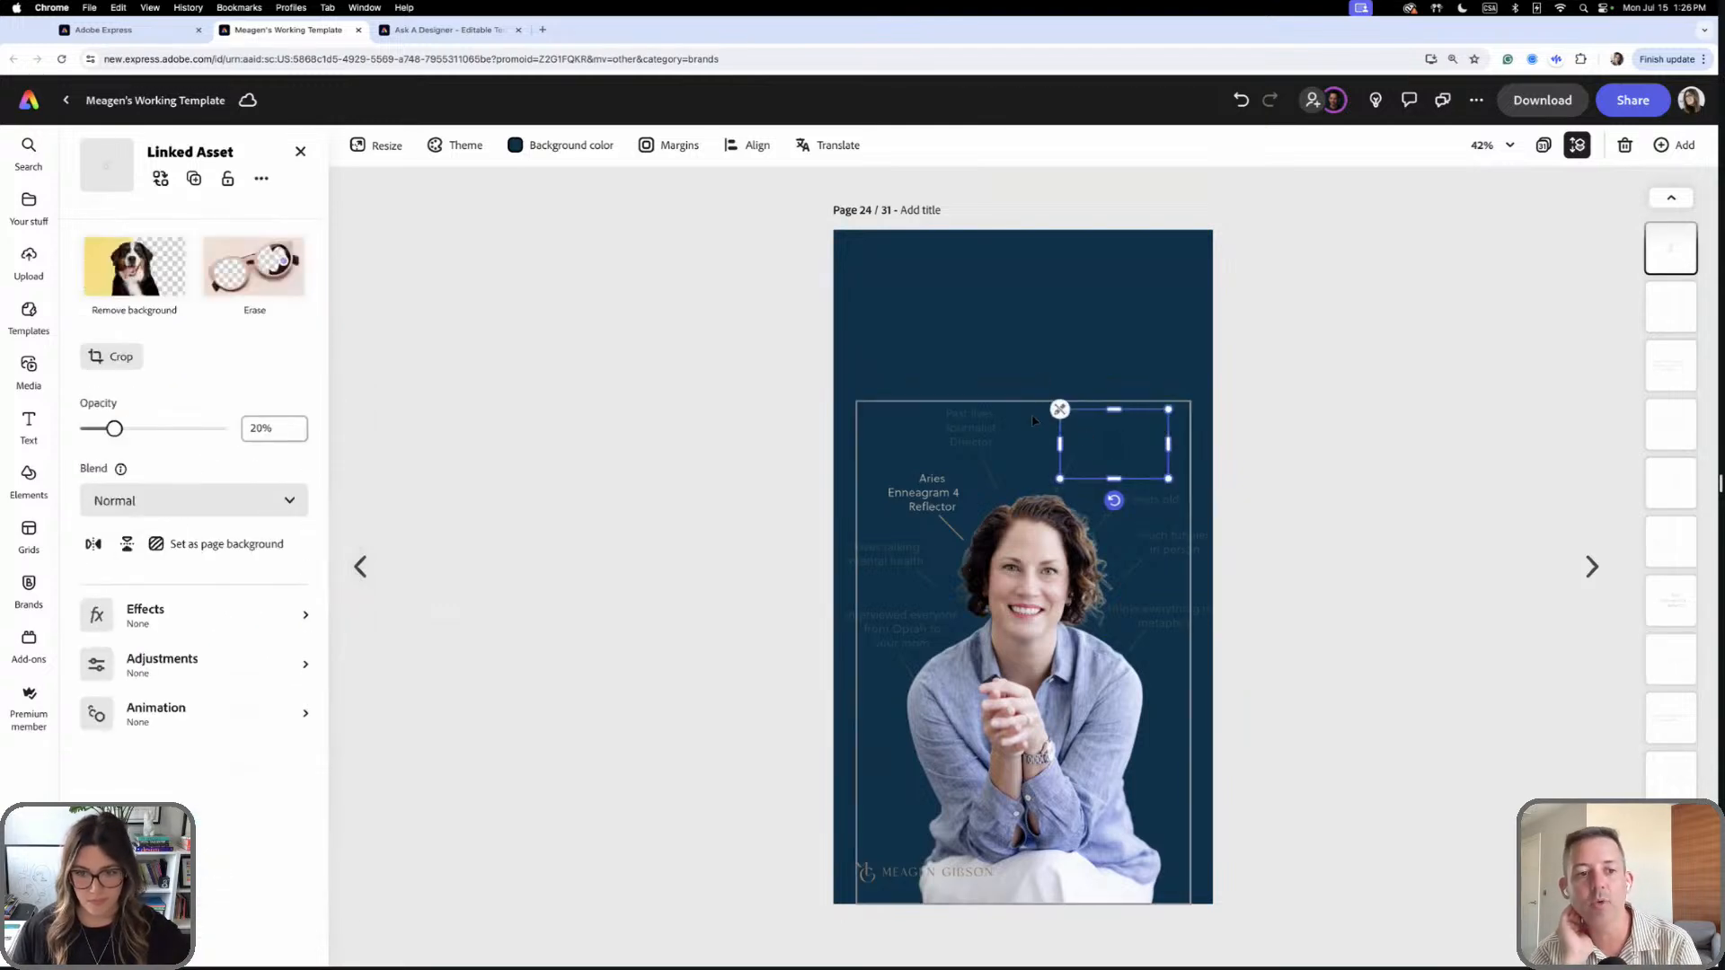
click(889, 798)
click(849, 762)
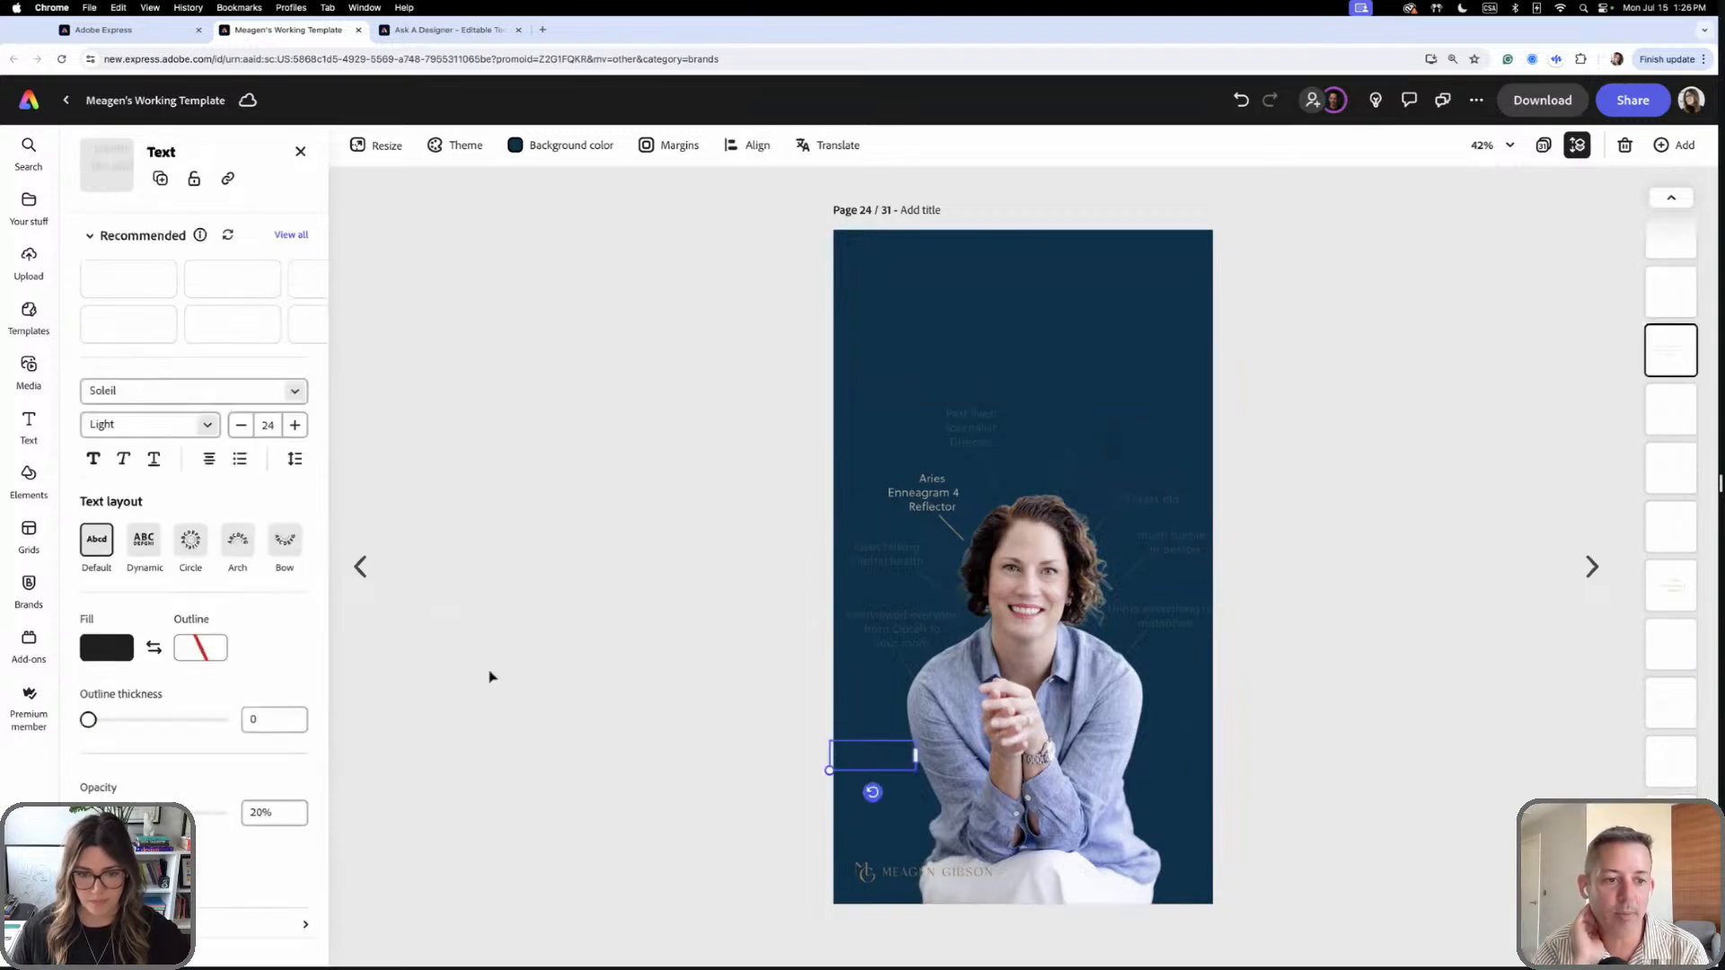
click(106, 646)
click(205, 651)
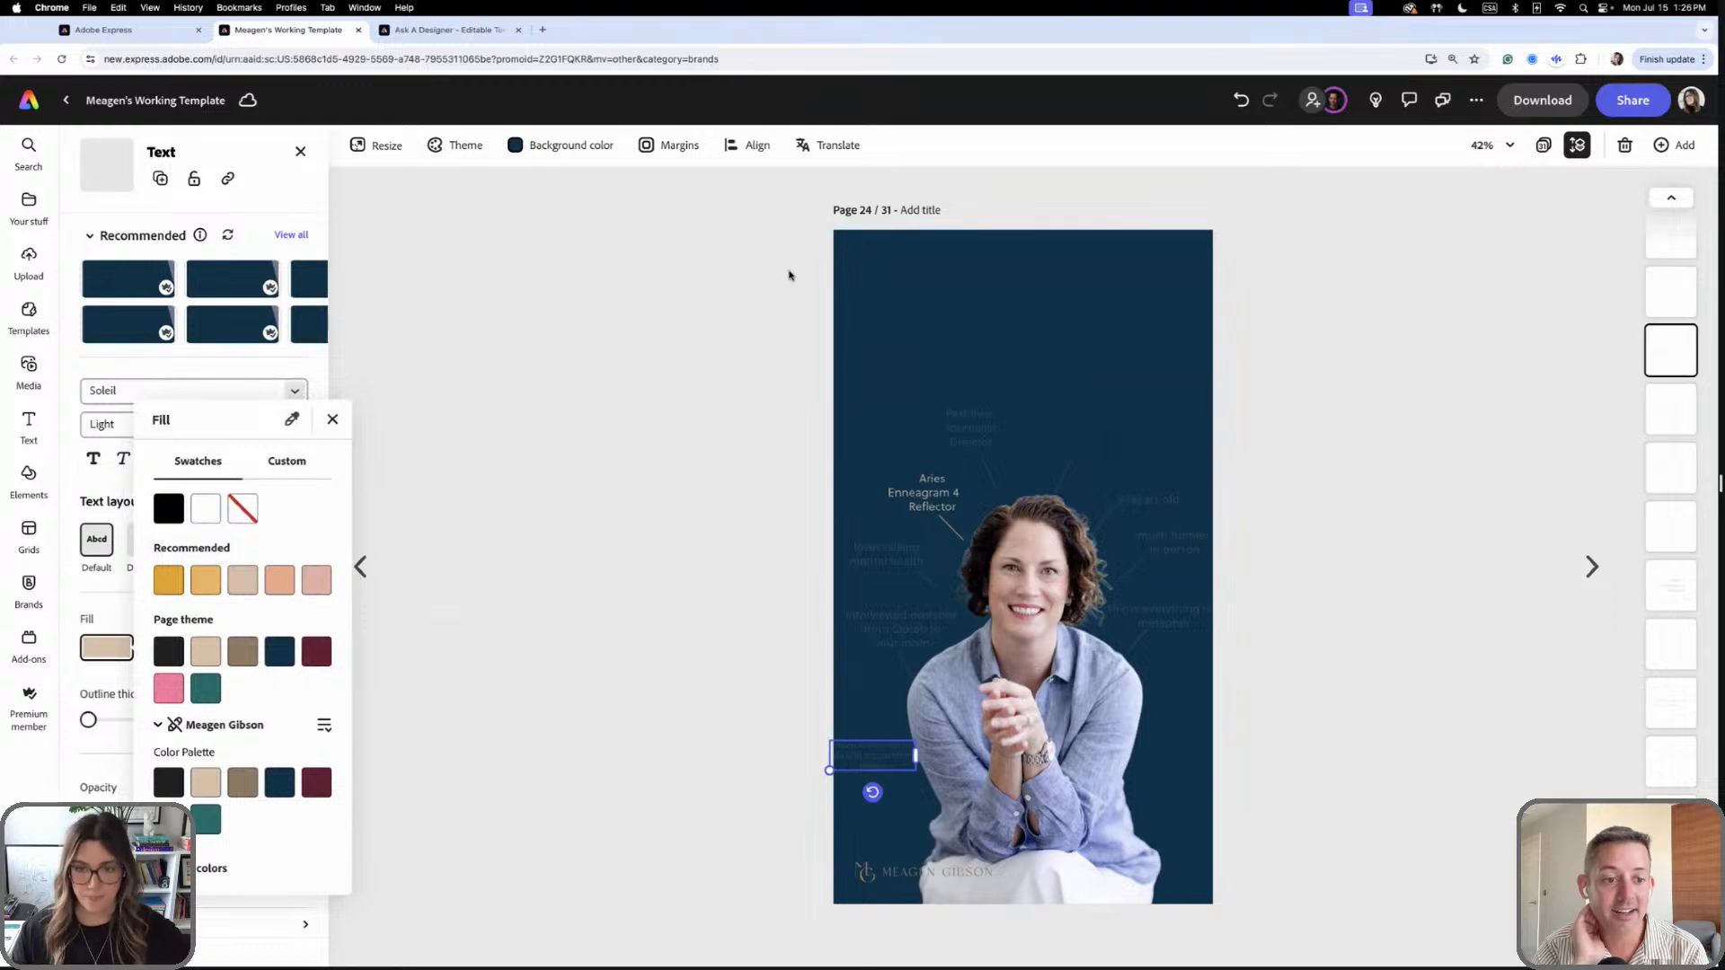
- Check the editing options of the dark linked asset above the right side of the portrait's head
click(1053, 441)
click(1123, 447)
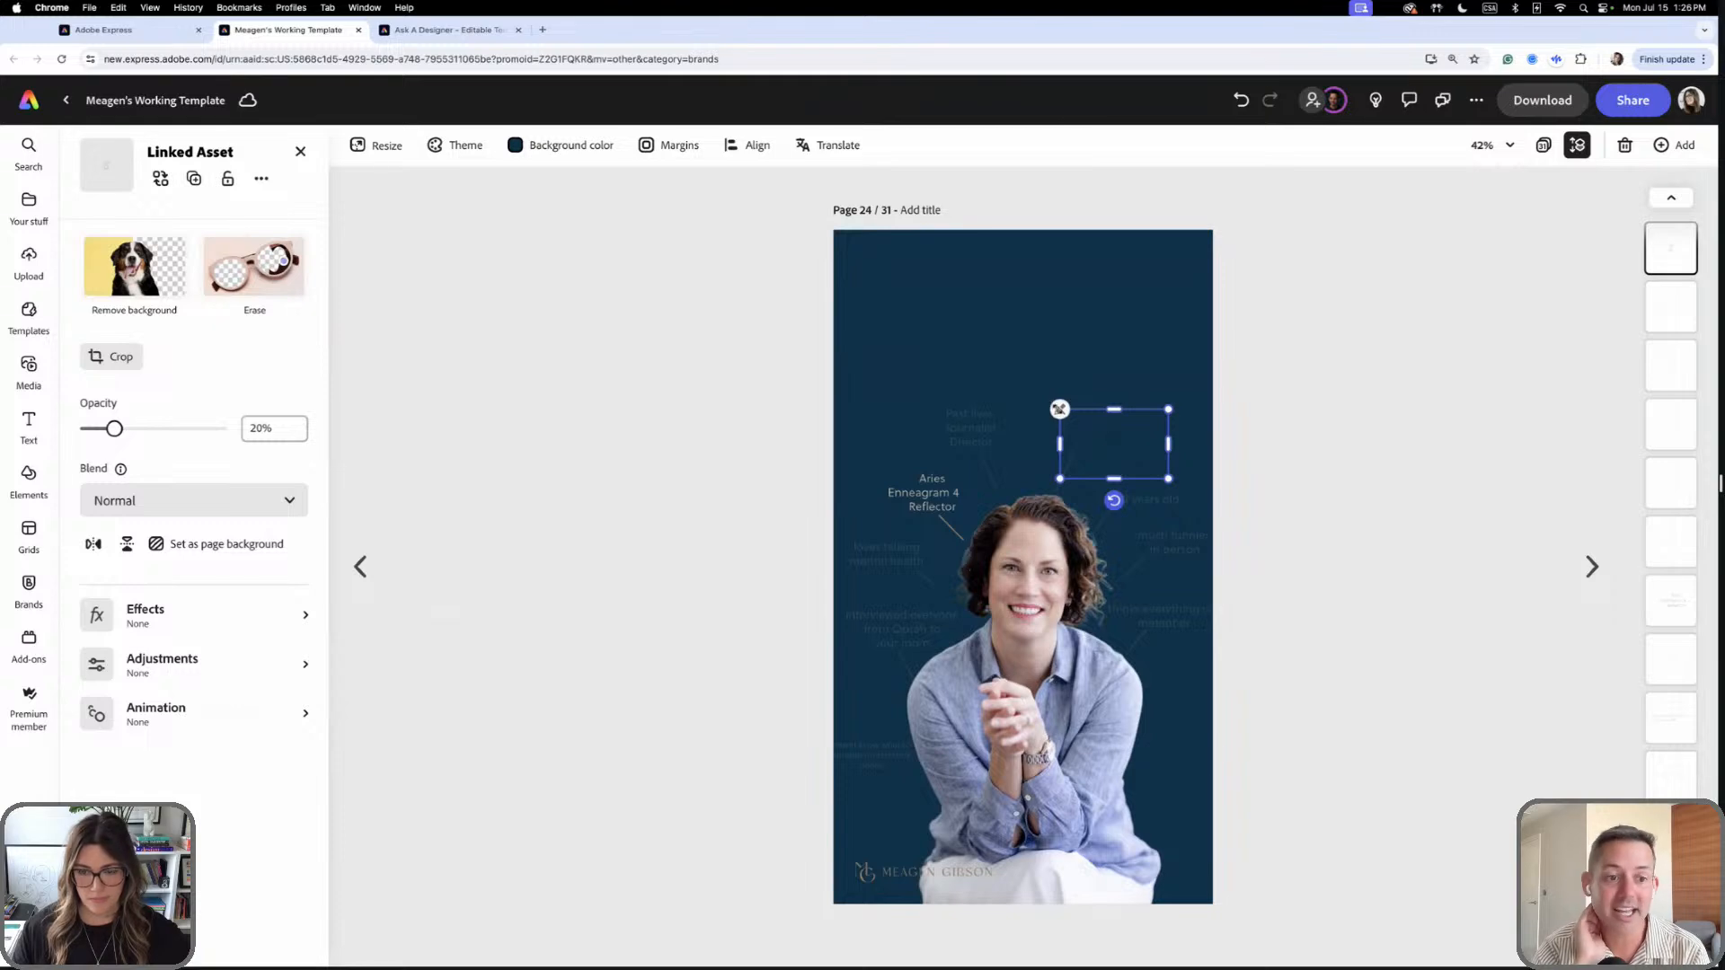
click(1114, 507)
click(1094, 441)
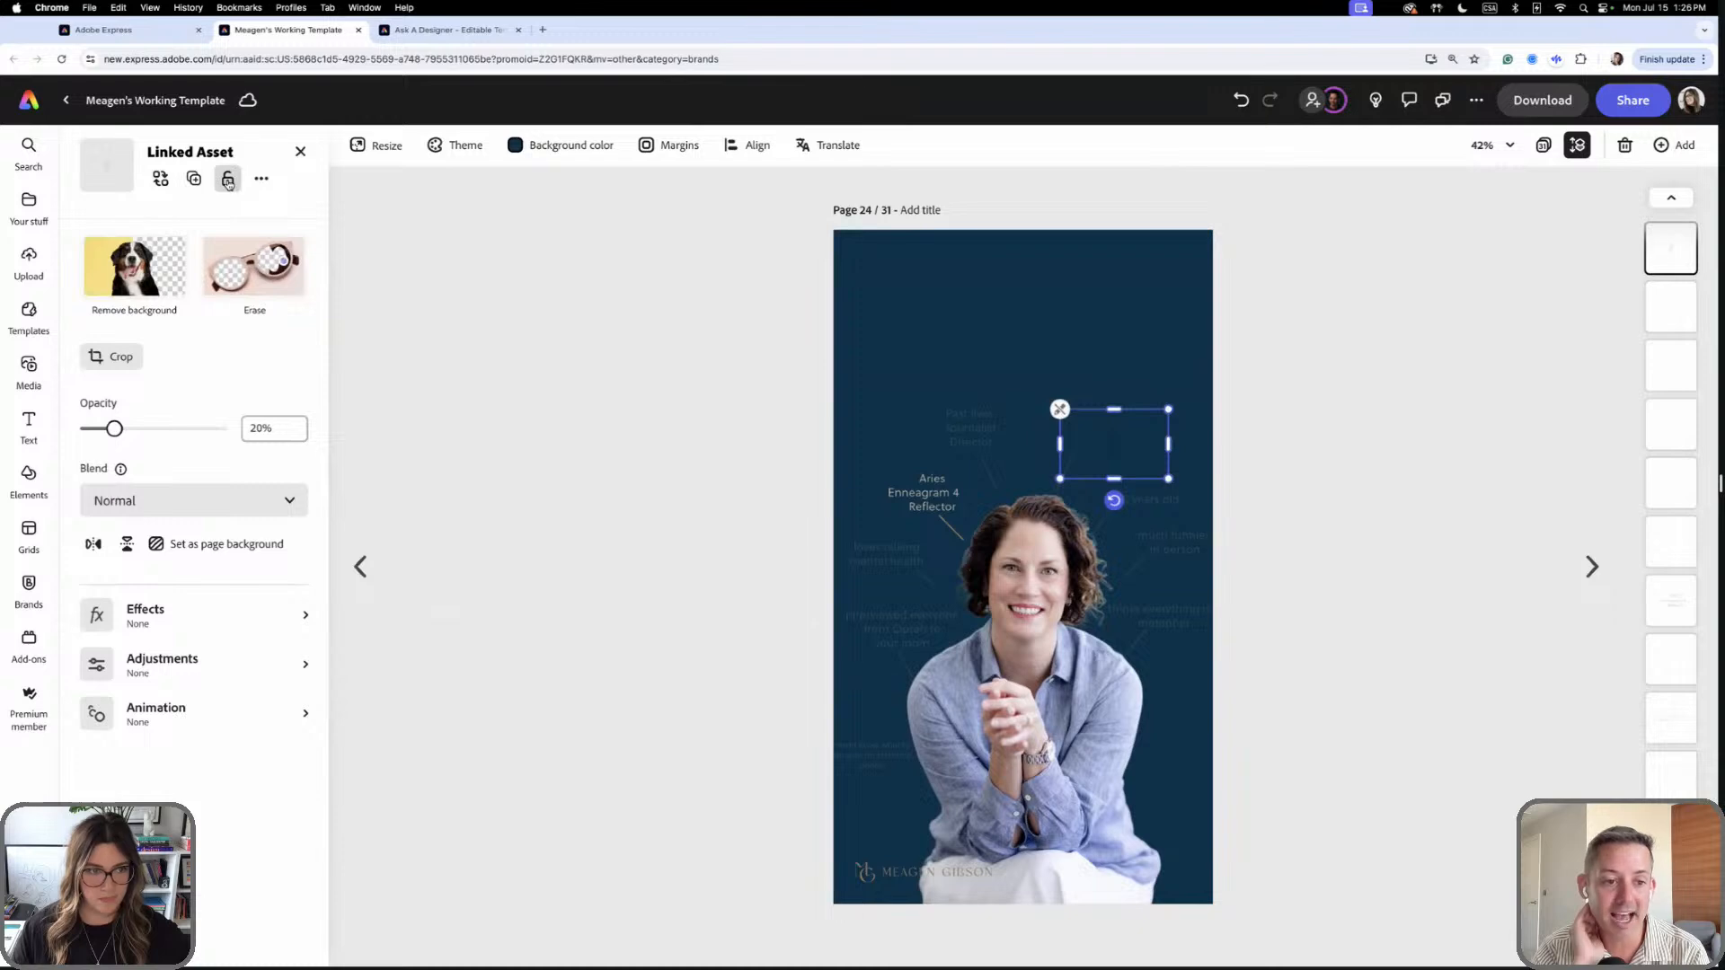
click(1464, 539)
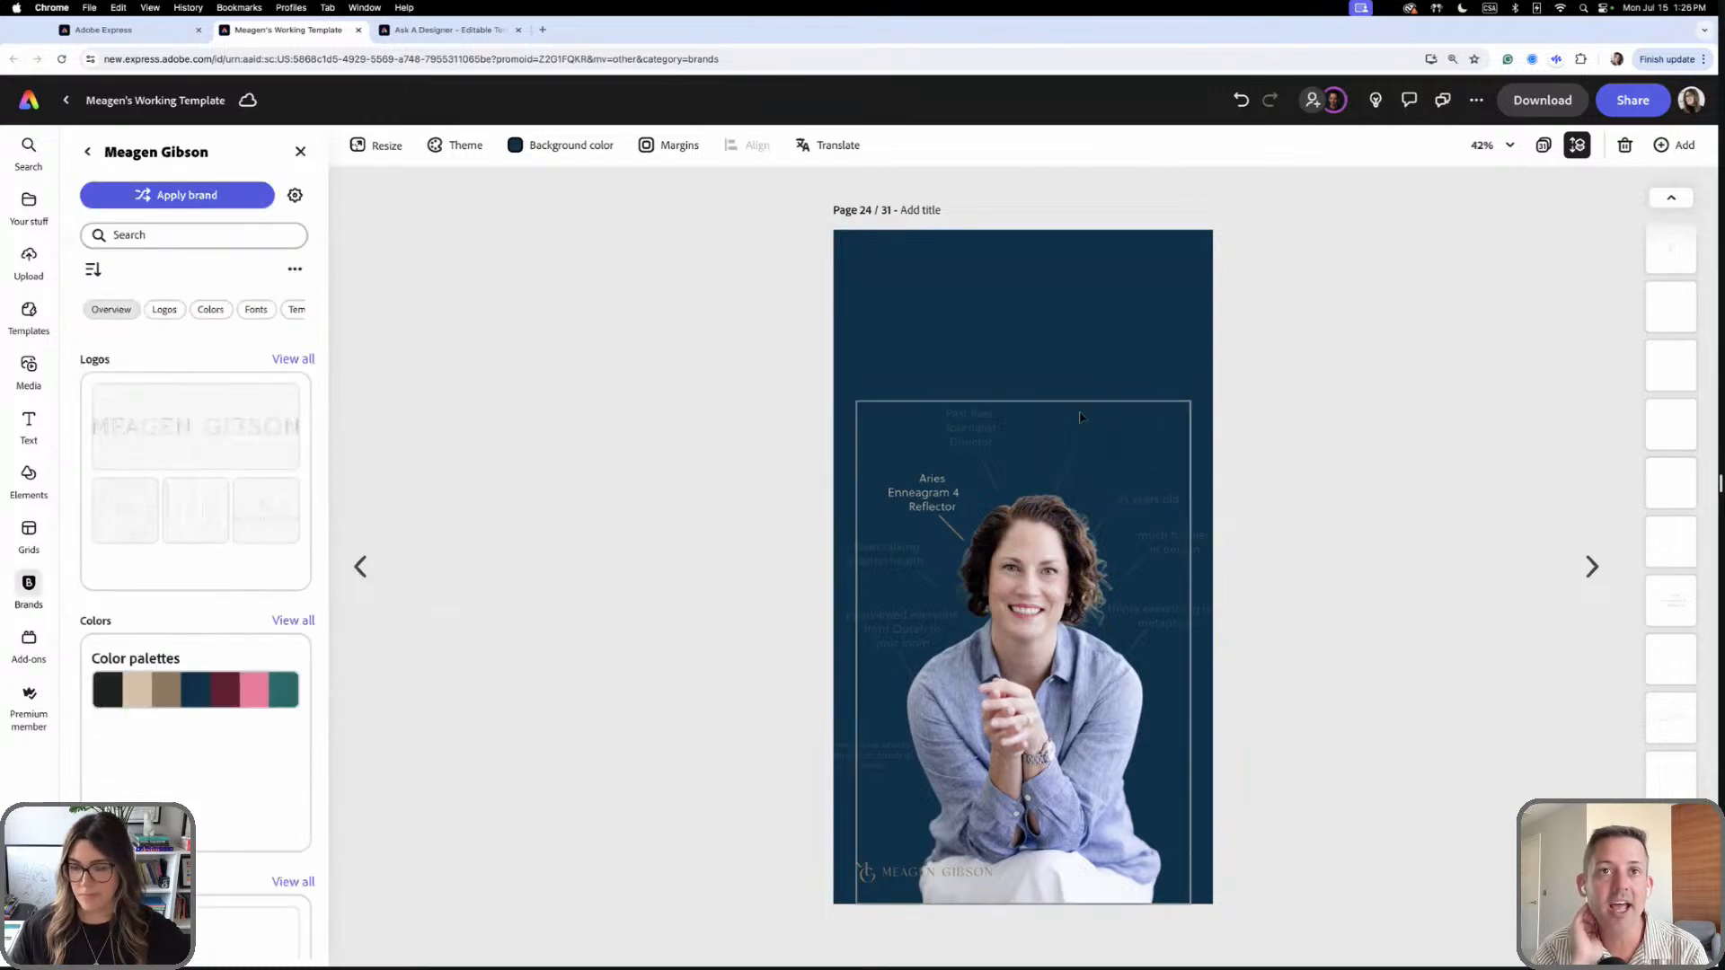
click(1114, 442)
- Move the small 24-point text beside the elbow down to just above the logo, slightly closer to the portrait
click(884, 759)
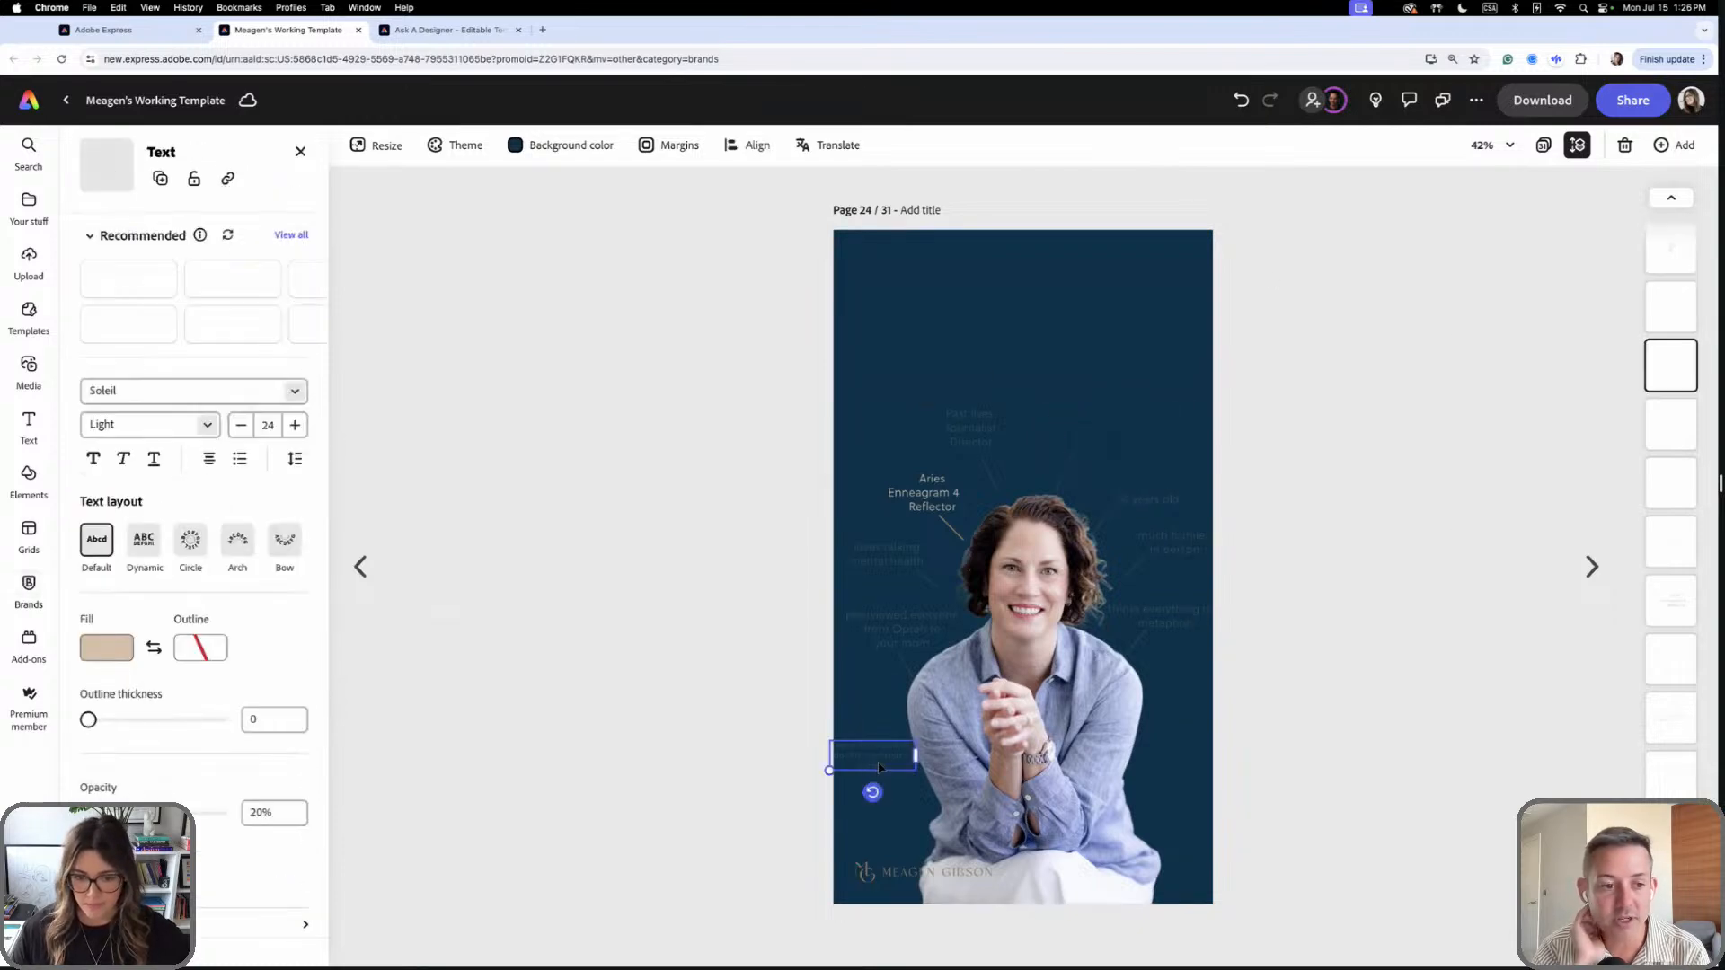
drag(885, 759, 889, 796)
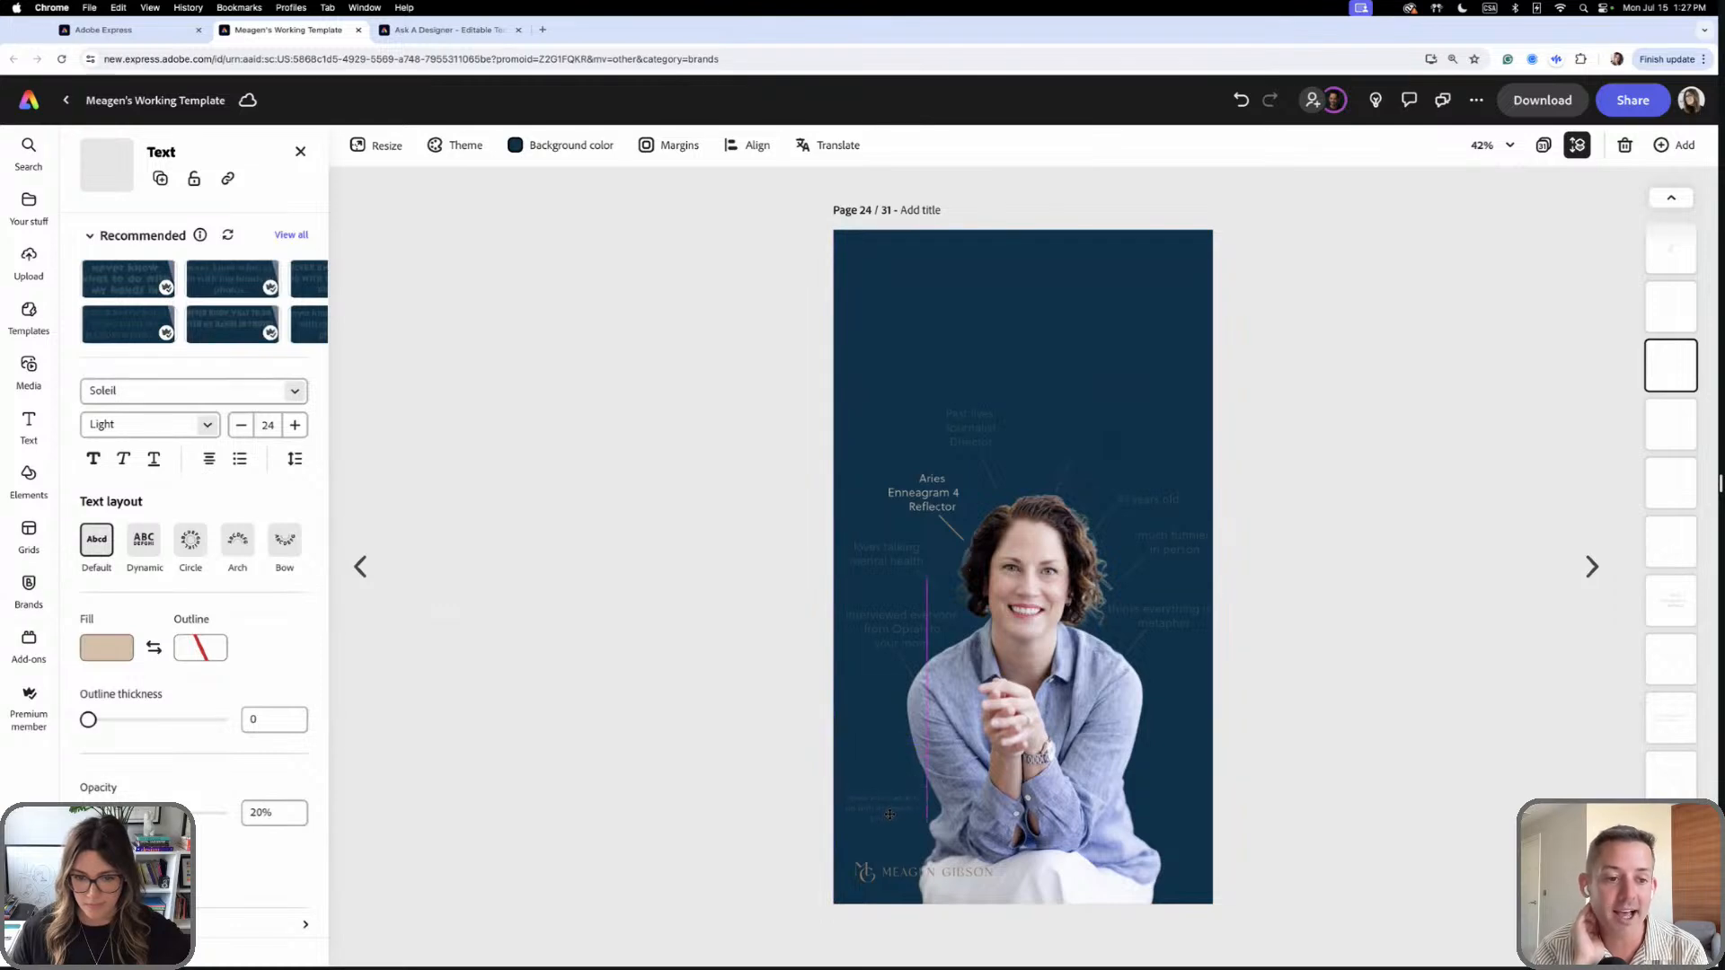
drag(892, 820, 893, 819)
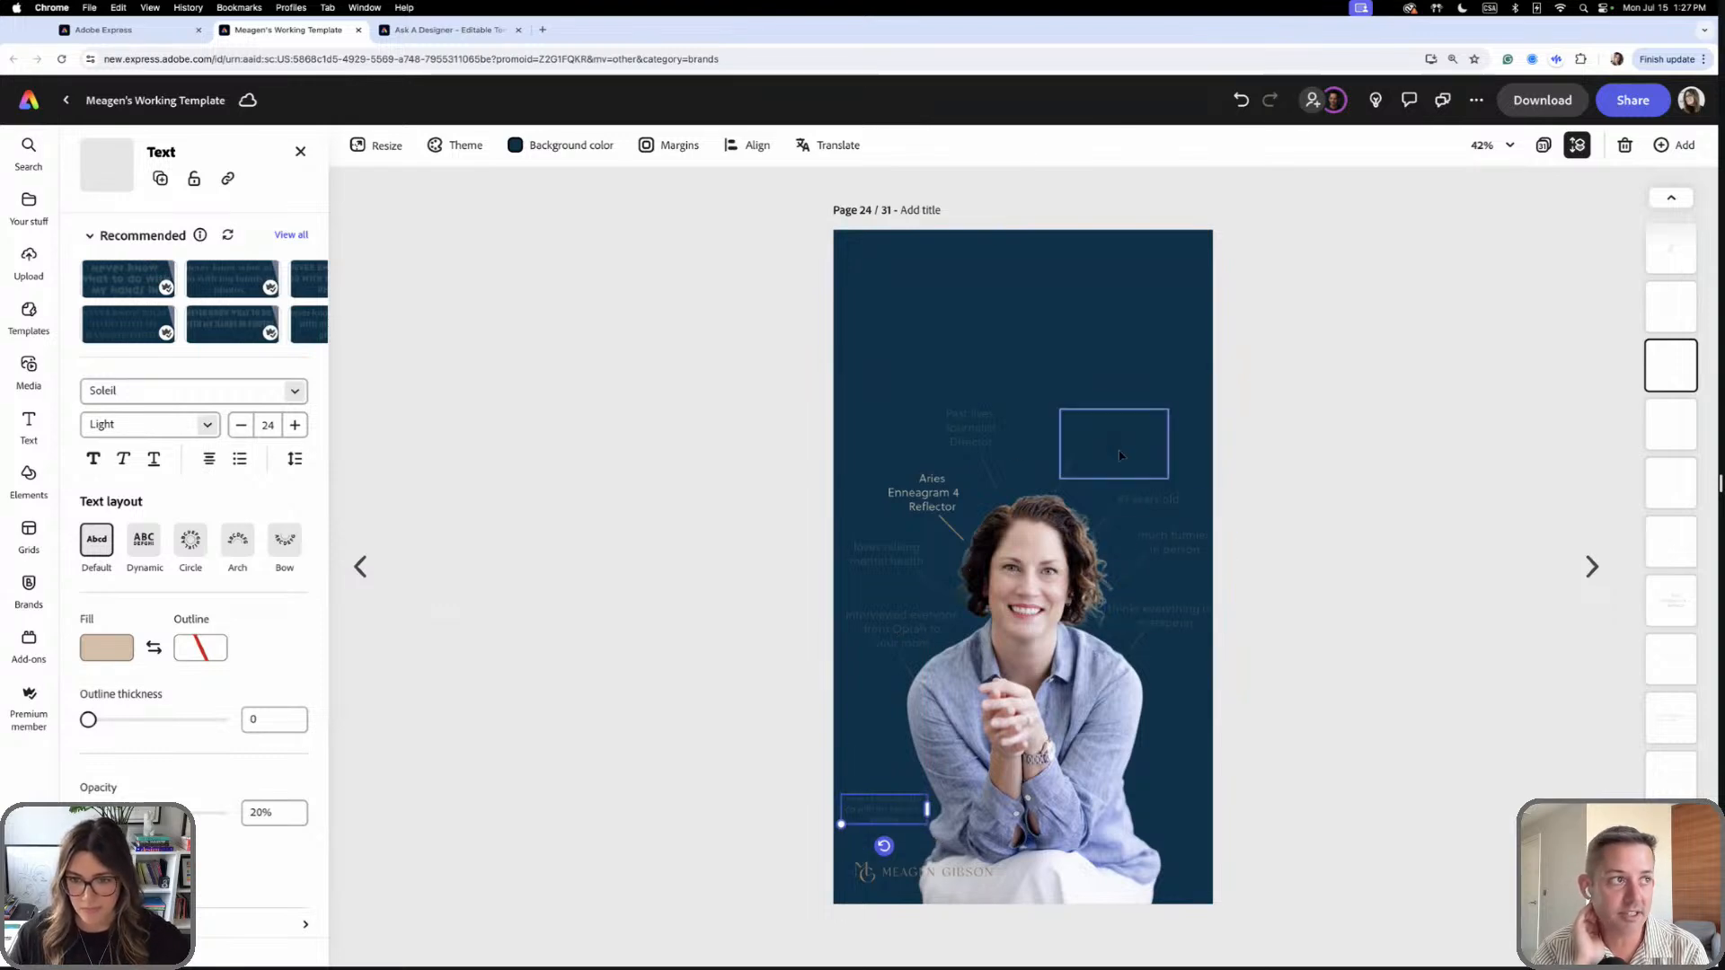
click(1115, 456)
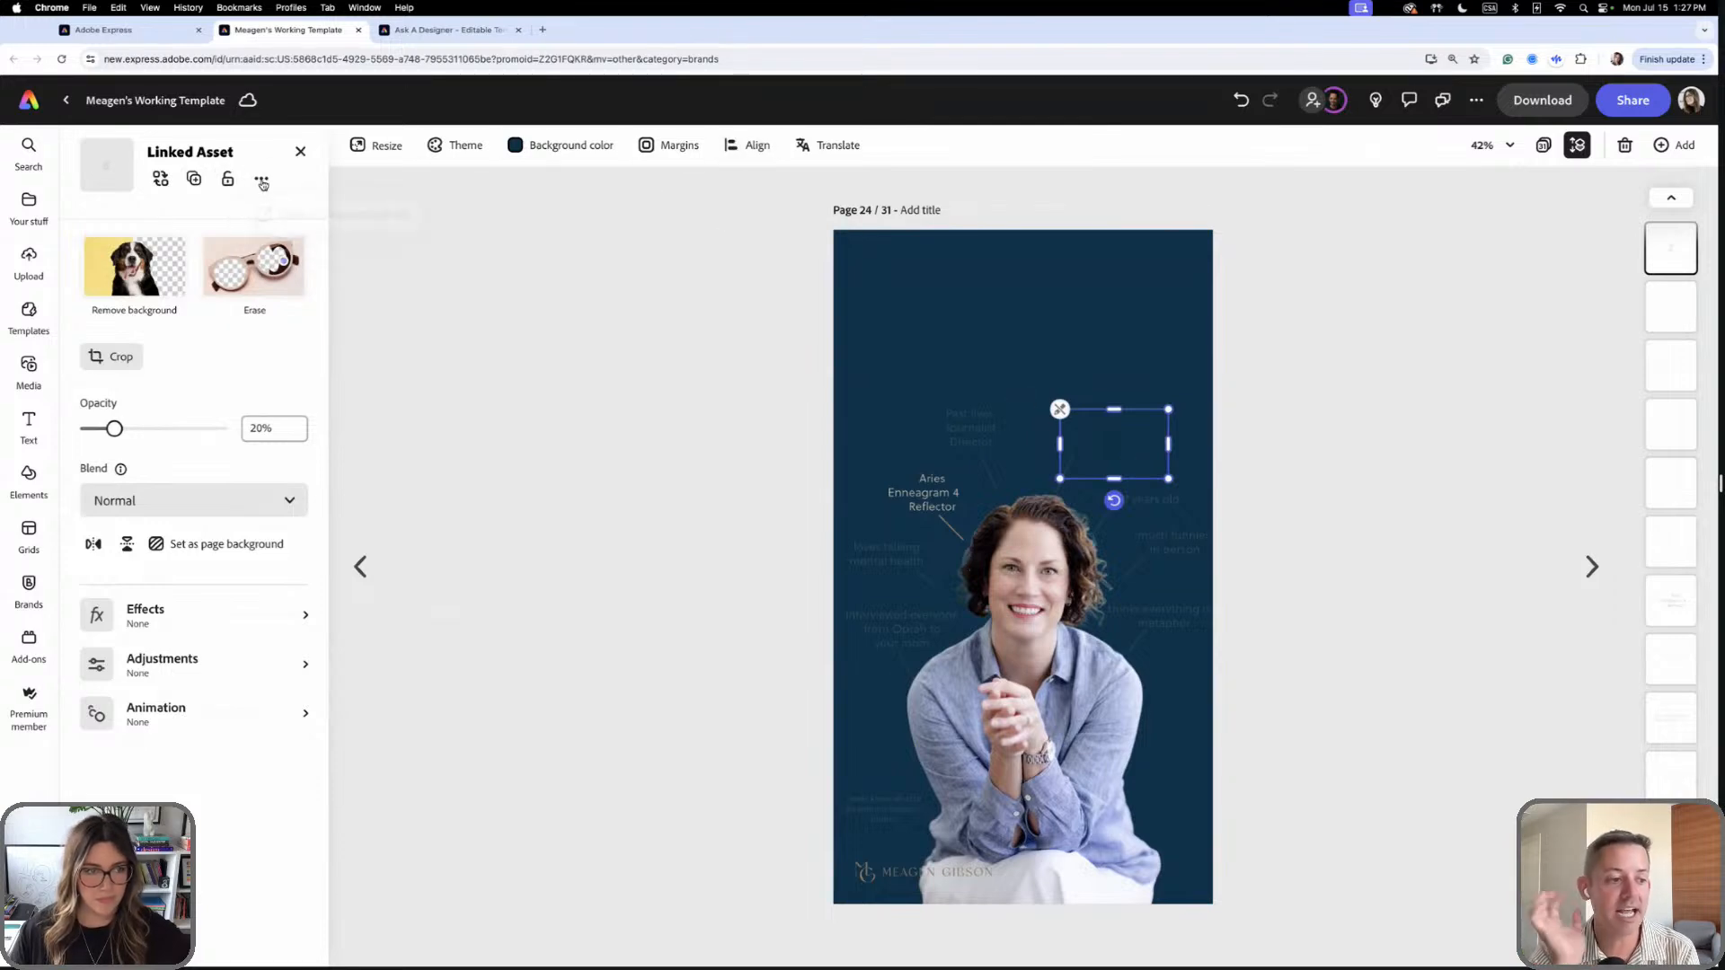
click(1320, 397)
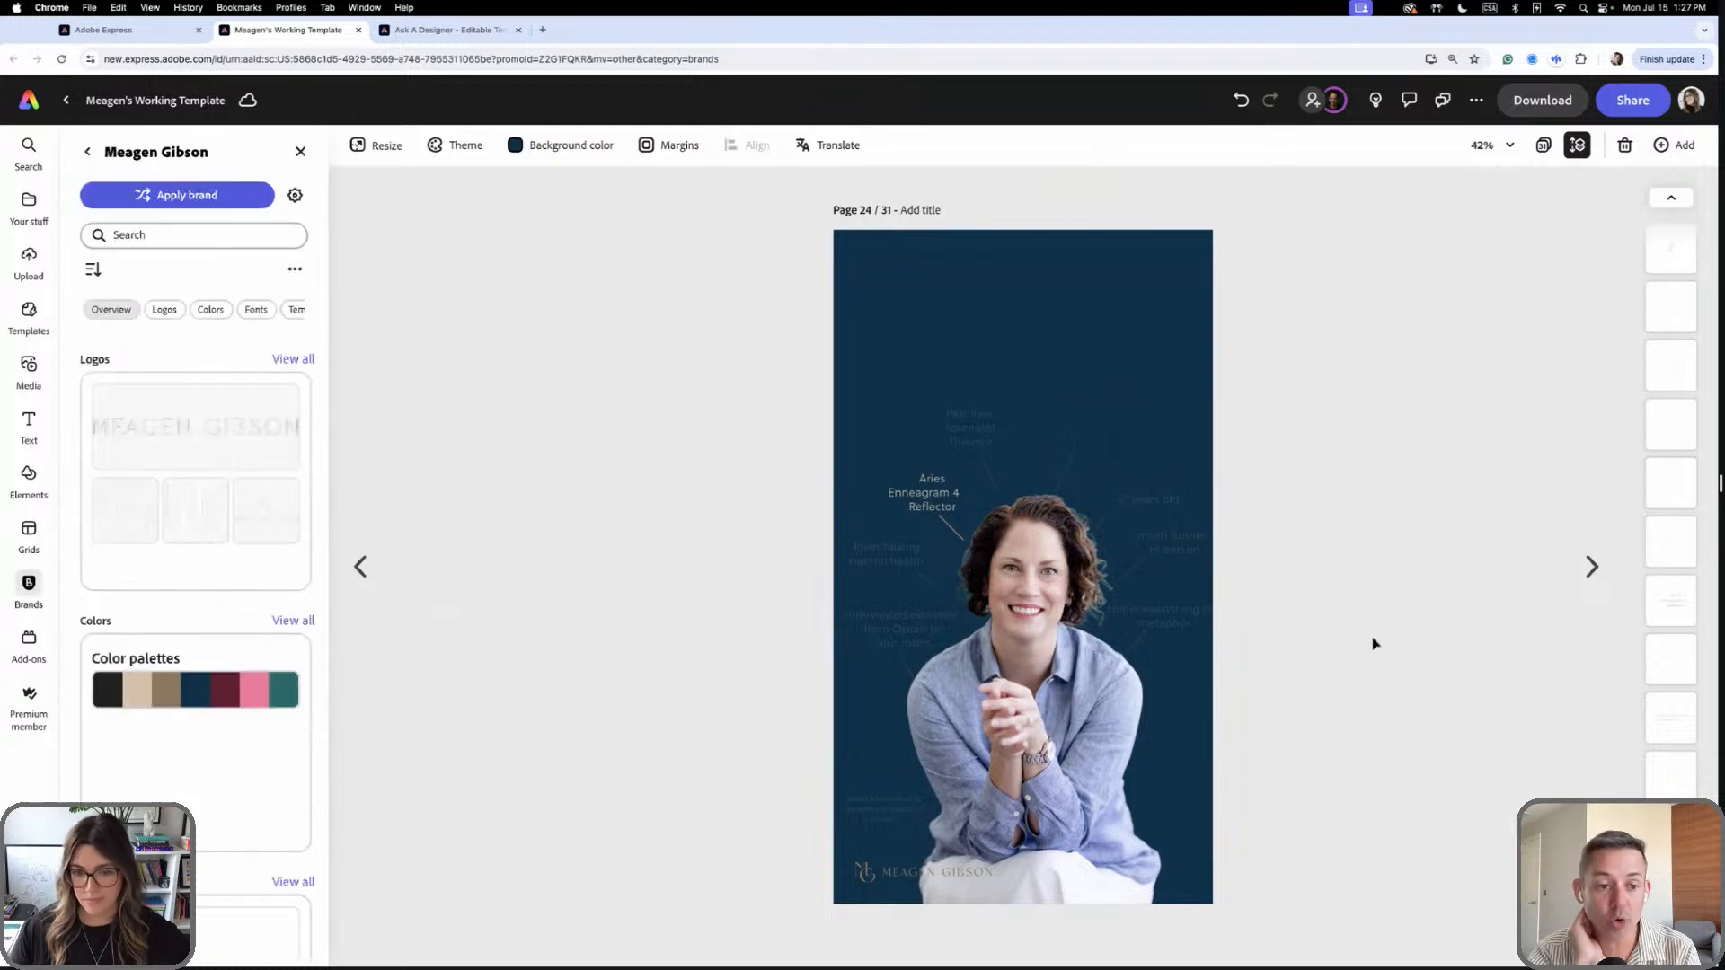
click(899, 814)
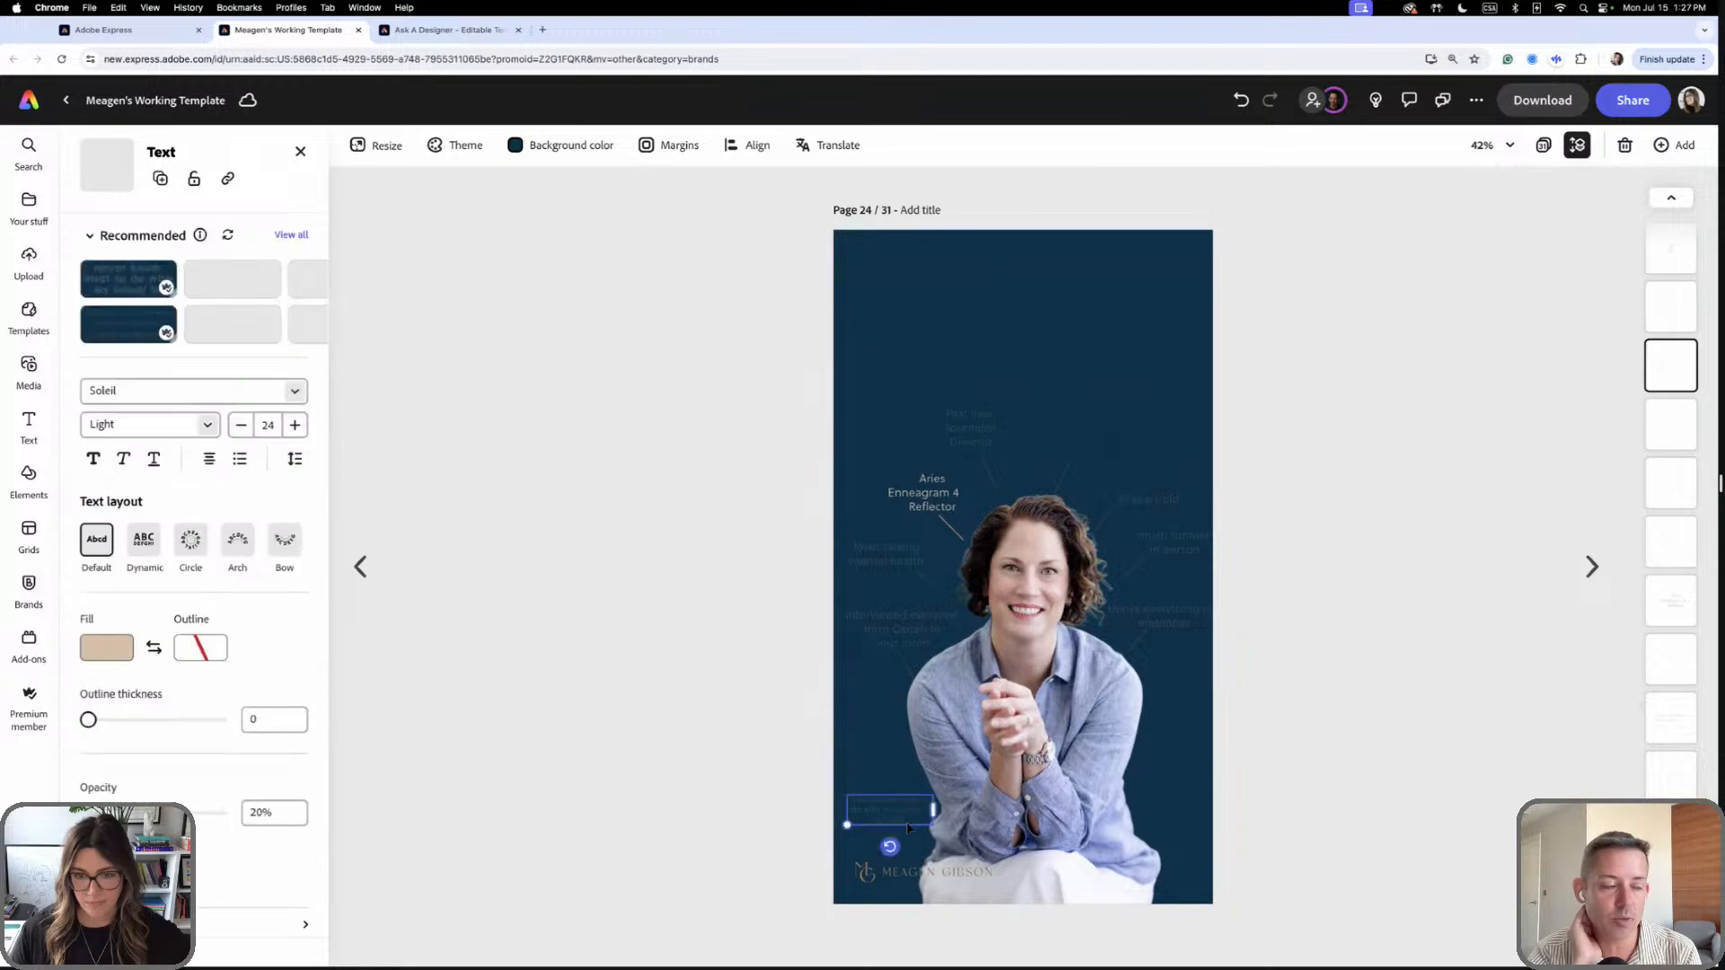
click(955, 279)
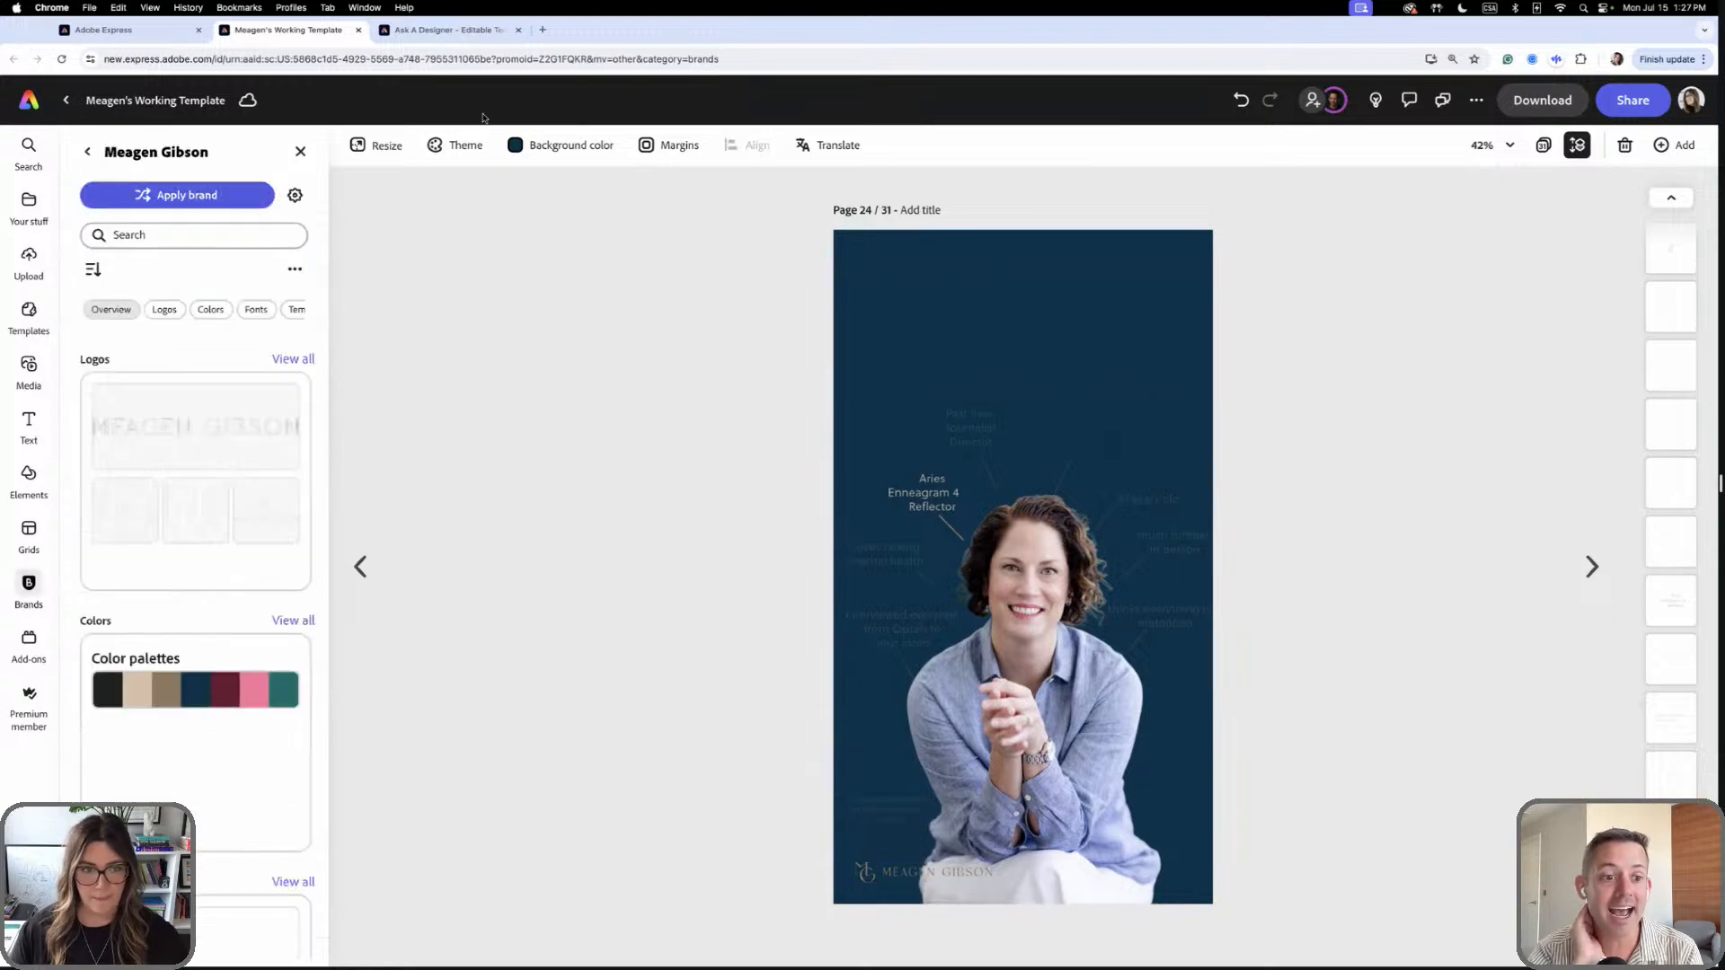
- Try the page theme's teal, maroon and taupe #92785e as the page background, and restore navy
click(562, 145)
click(572, 455)
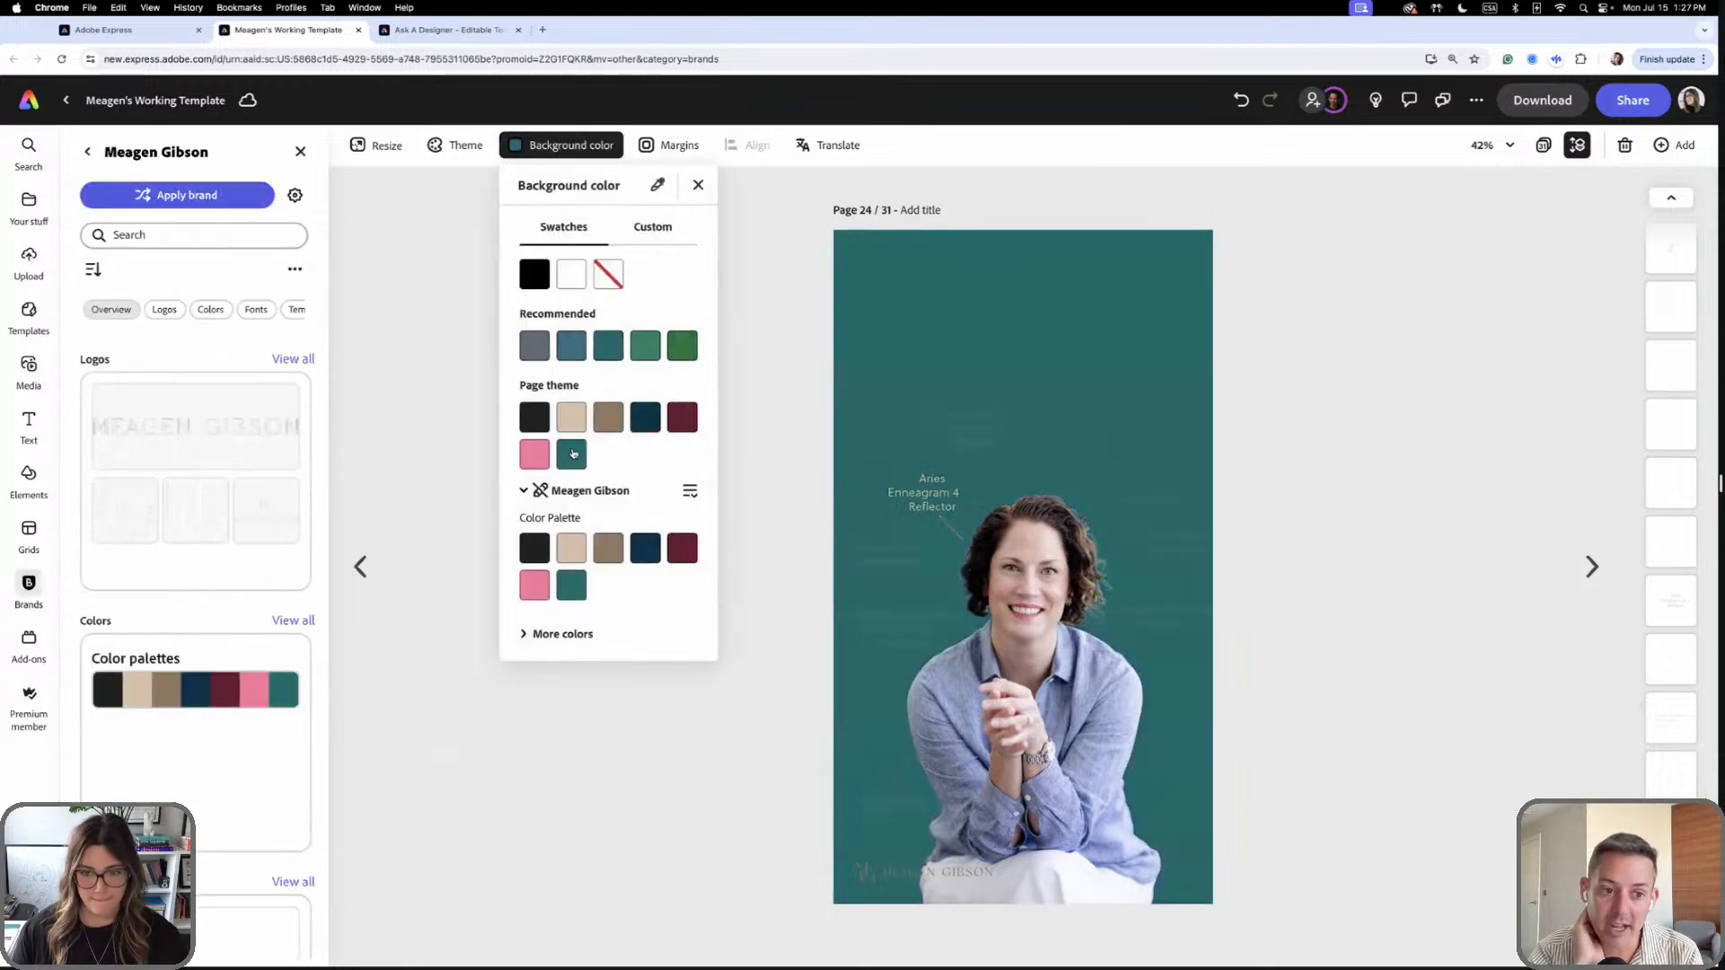
click(686, 422)
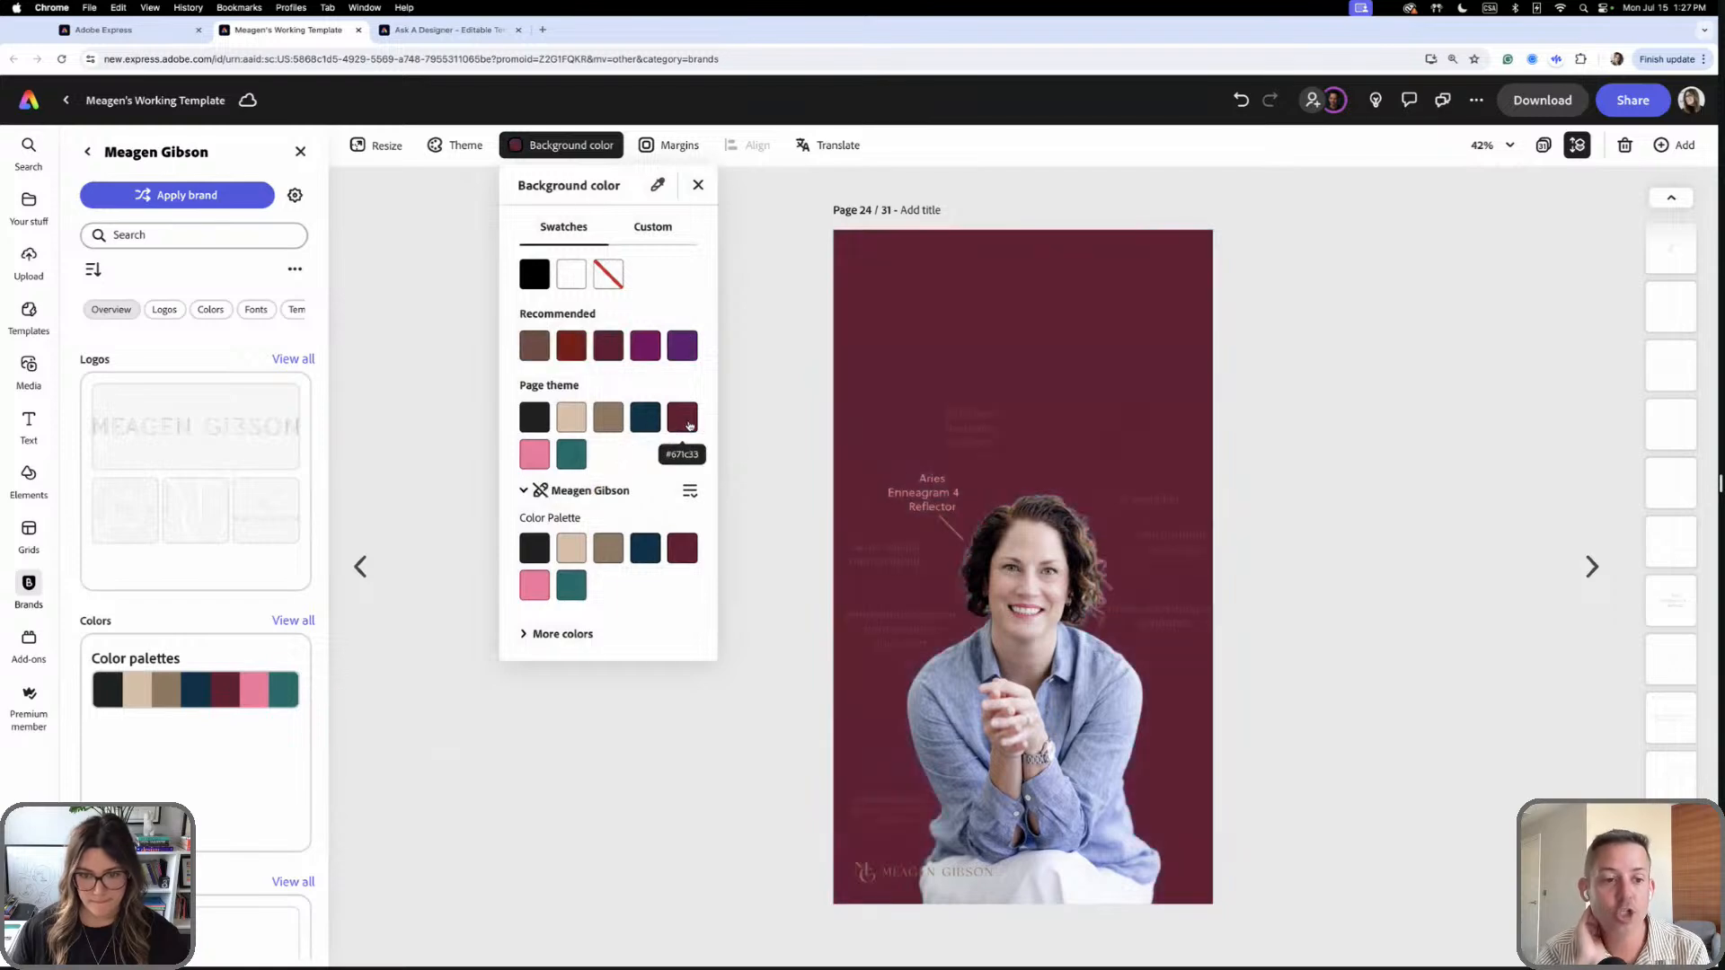
click(608, 419)
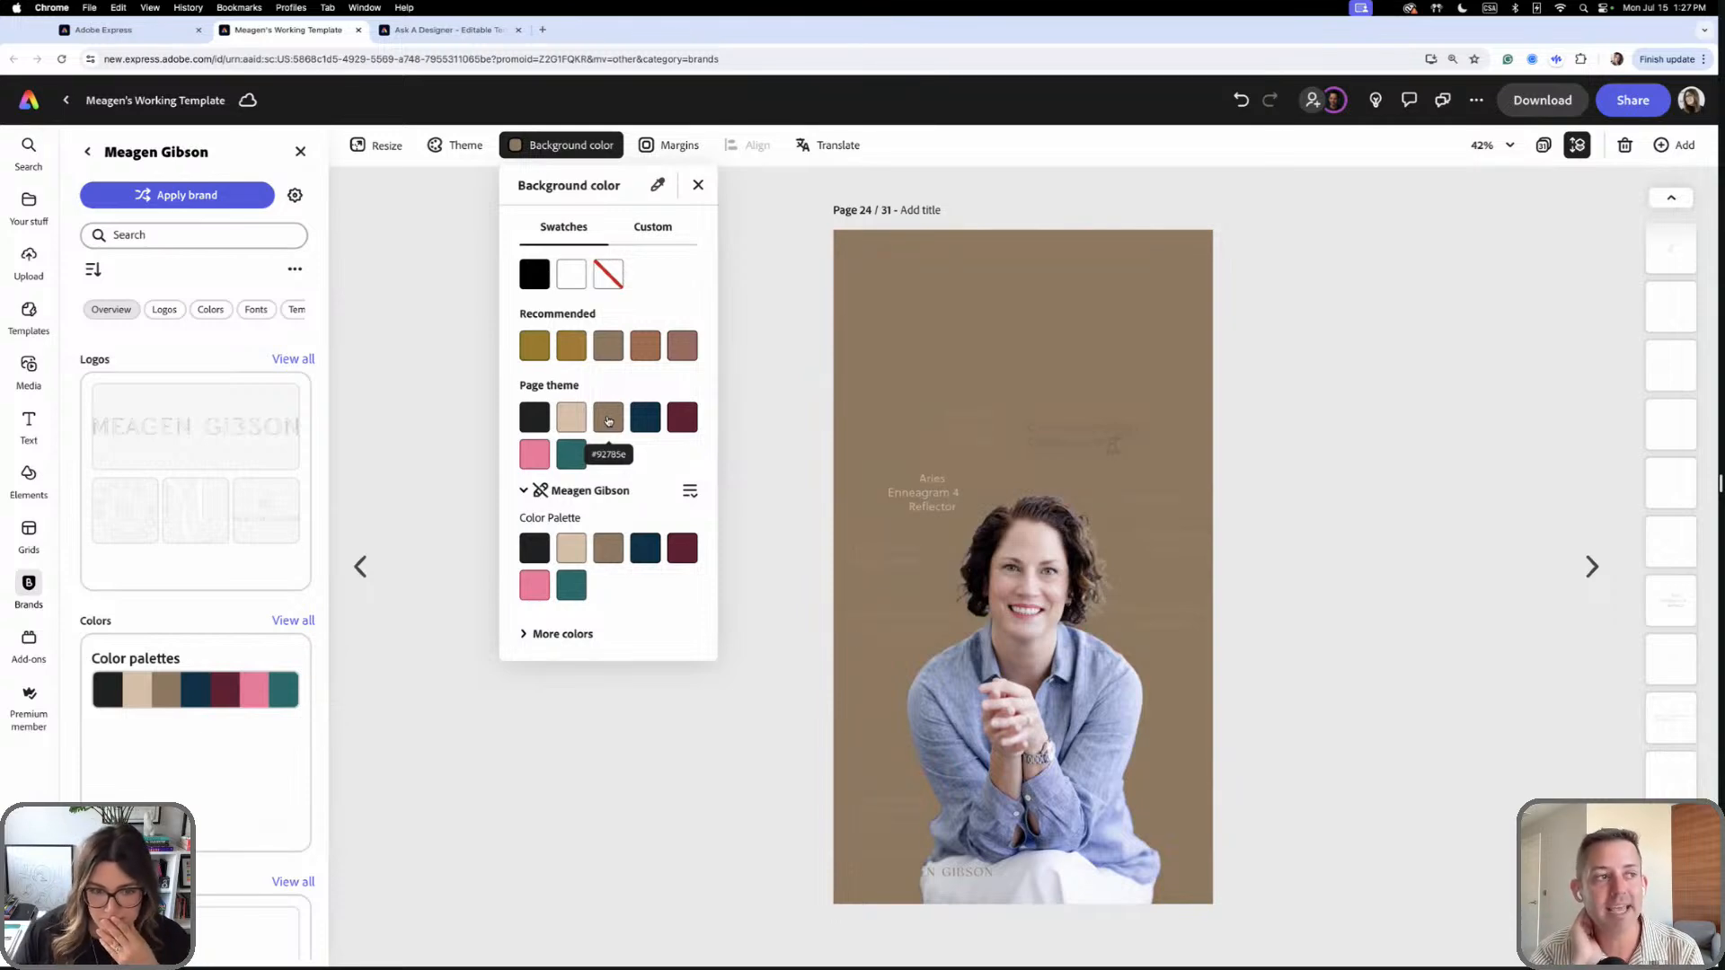
click(645, 417)
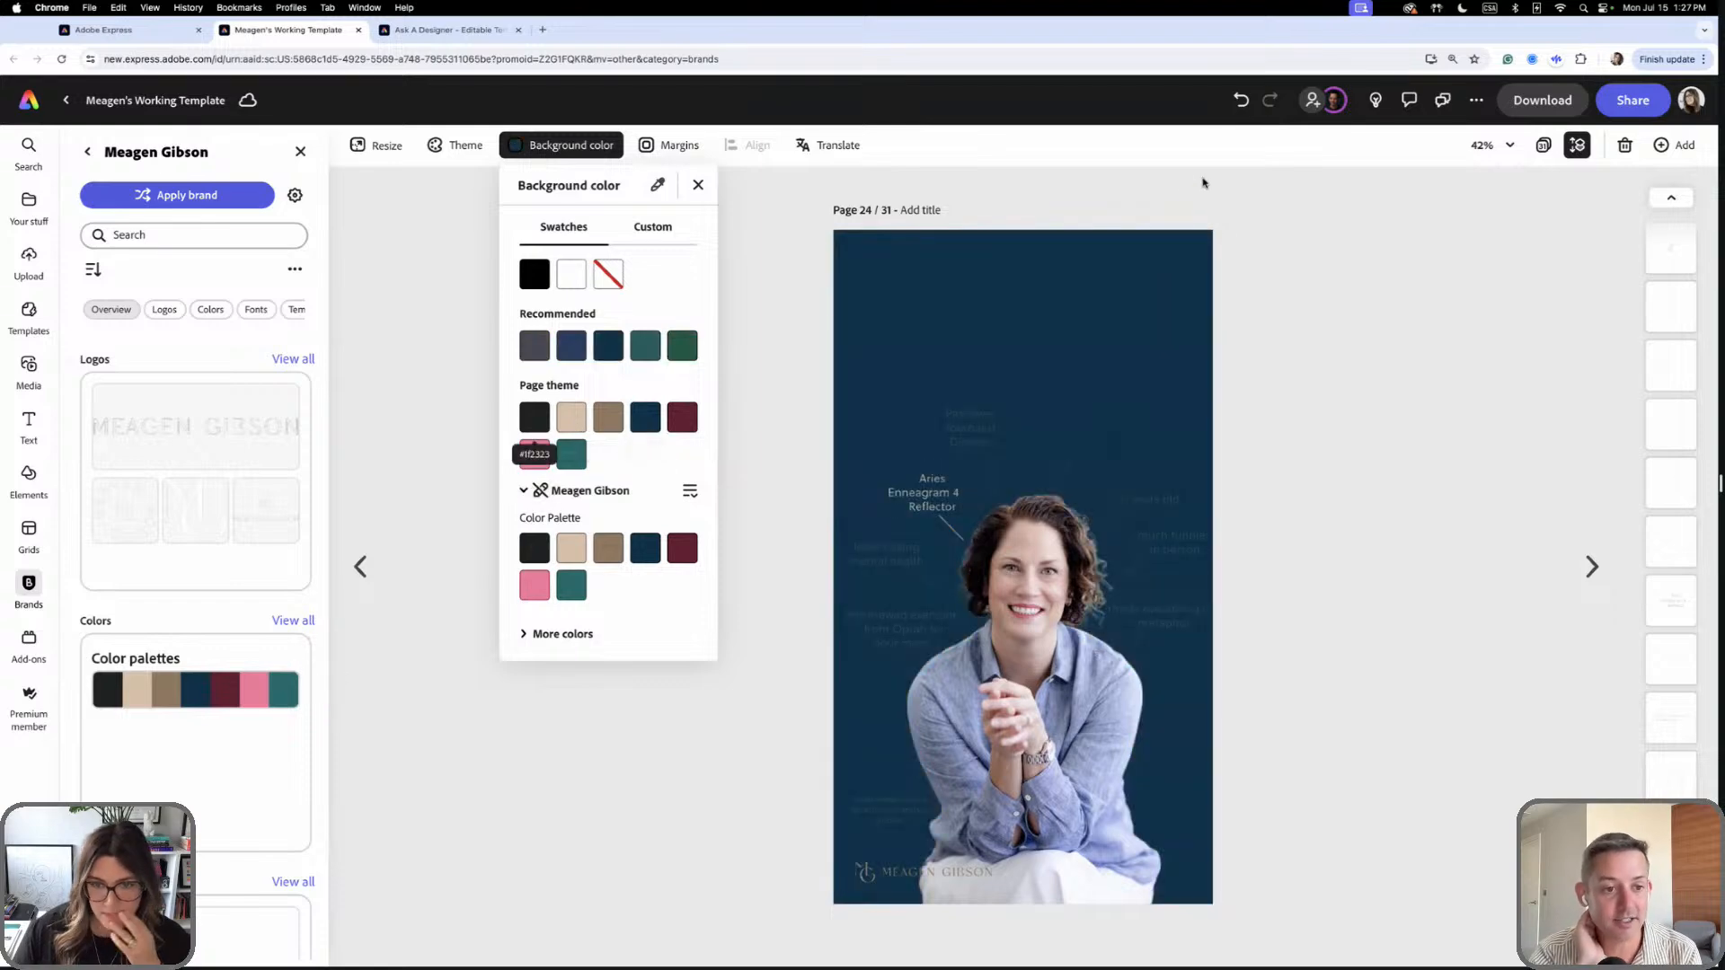
key(Escape)
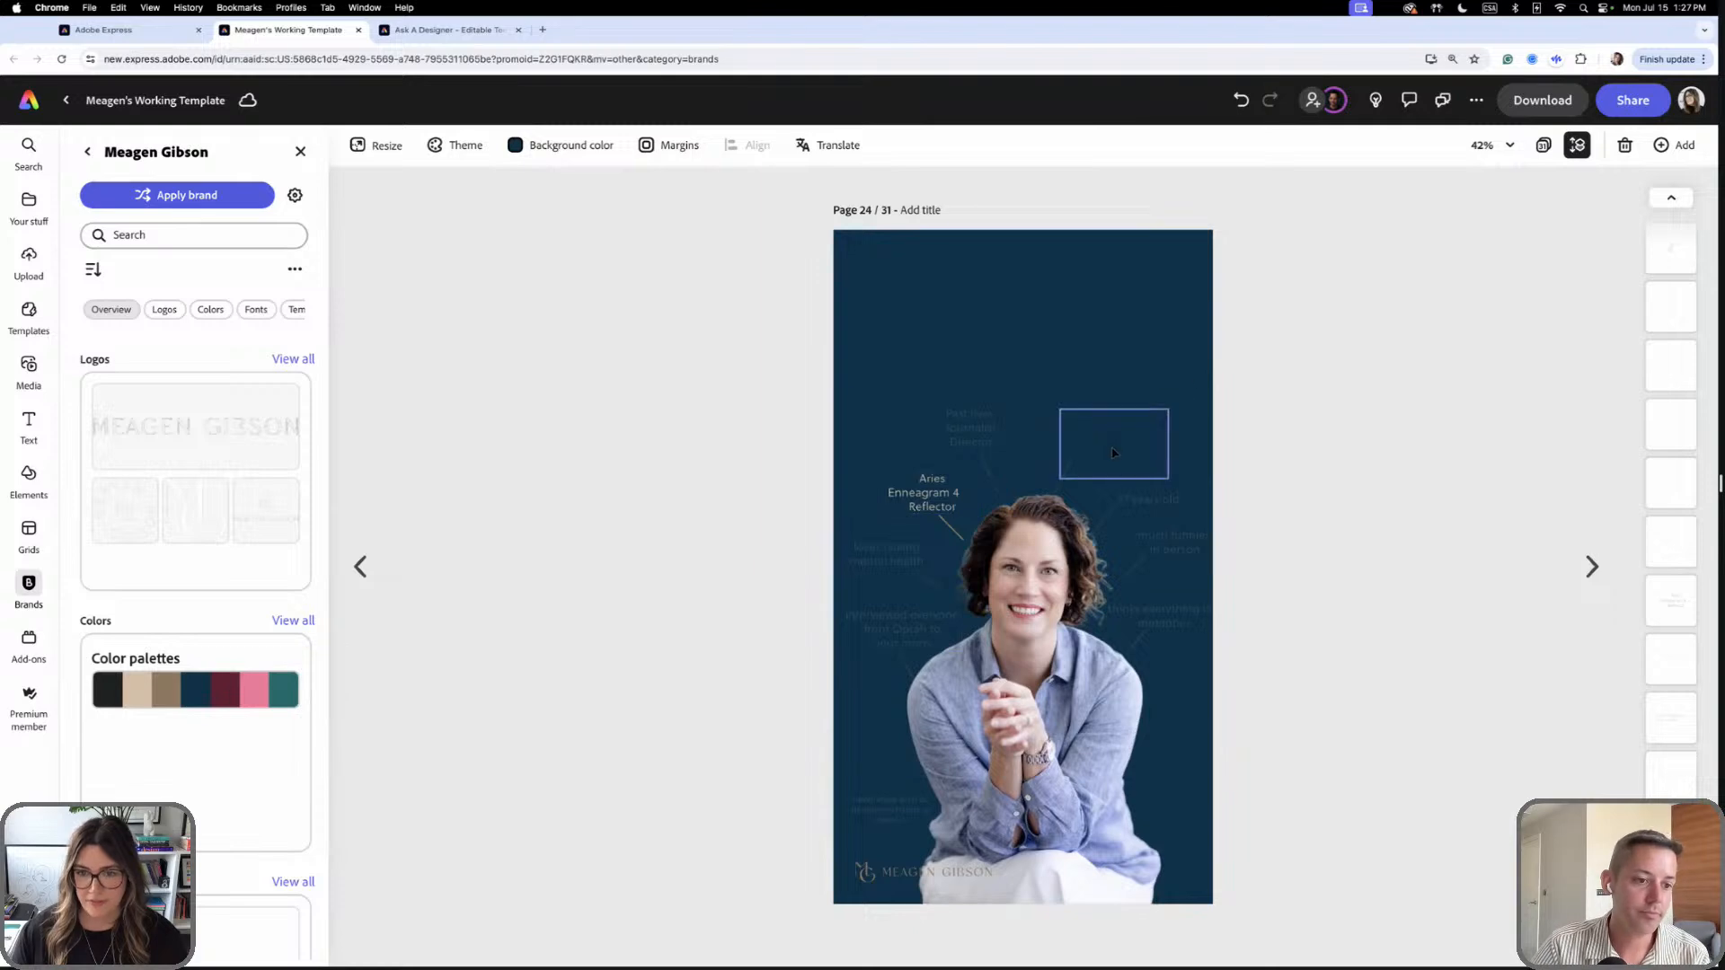
- Nudge the dark linked asset slightly above the right side of the portrait's head
click(1113, 452)
drag(1117, 446, 1104, 438)
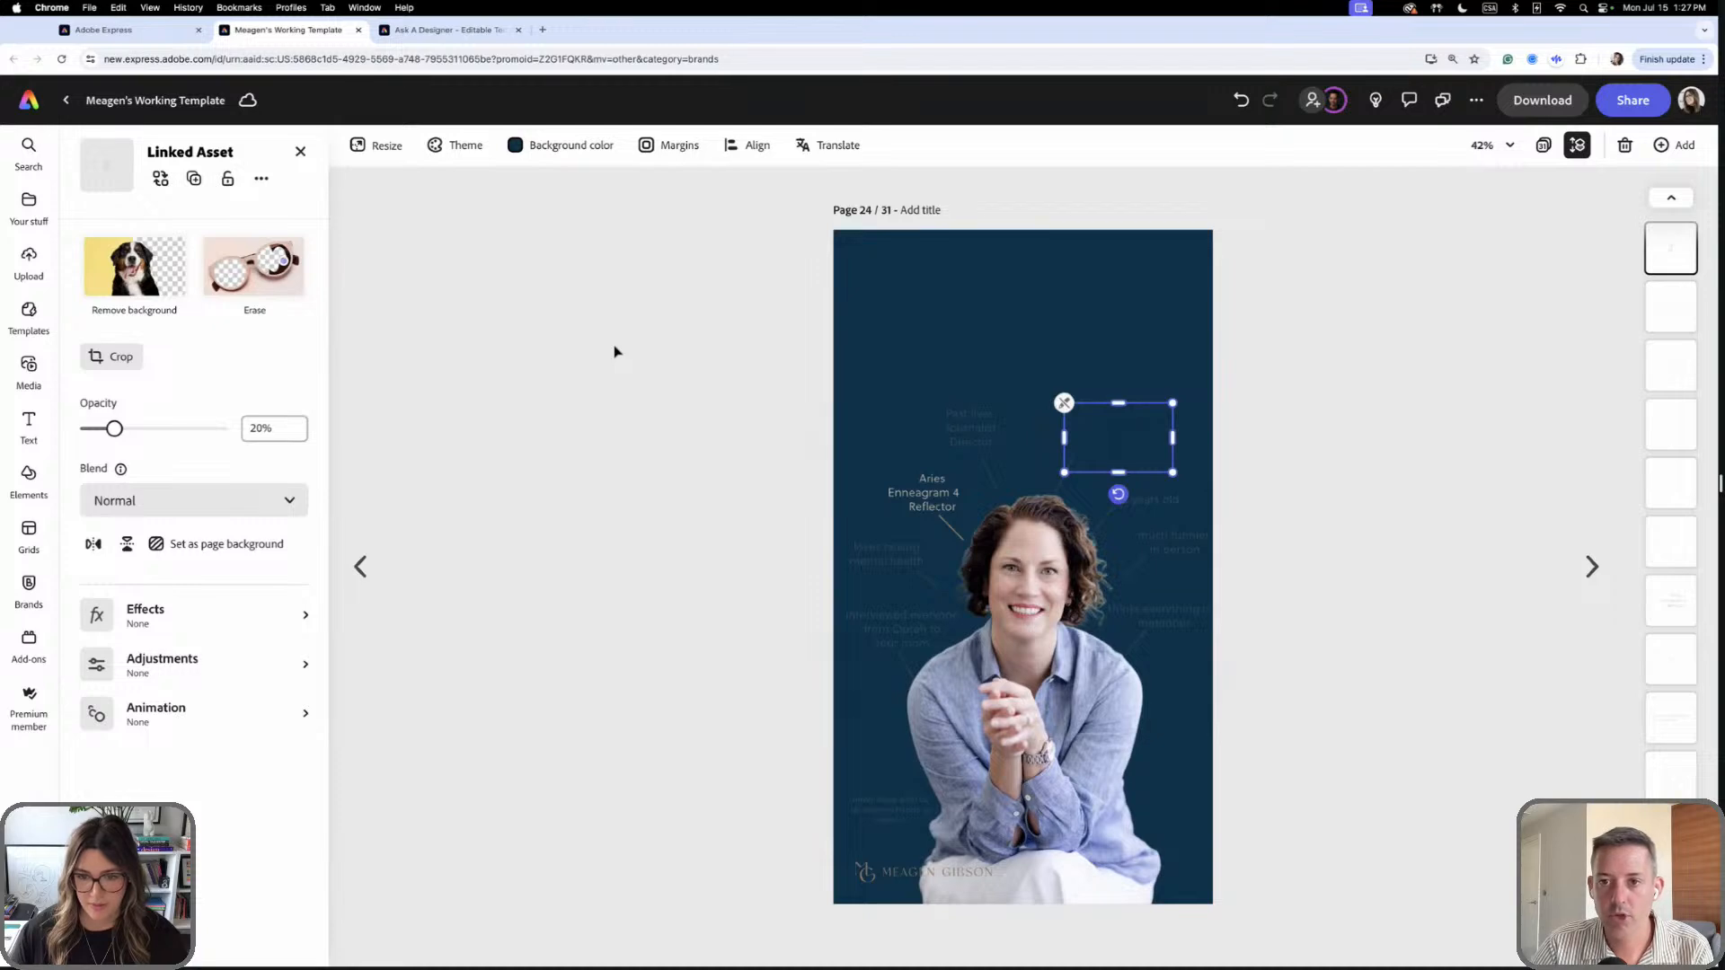
drag(1123, 442, 1107, 411)
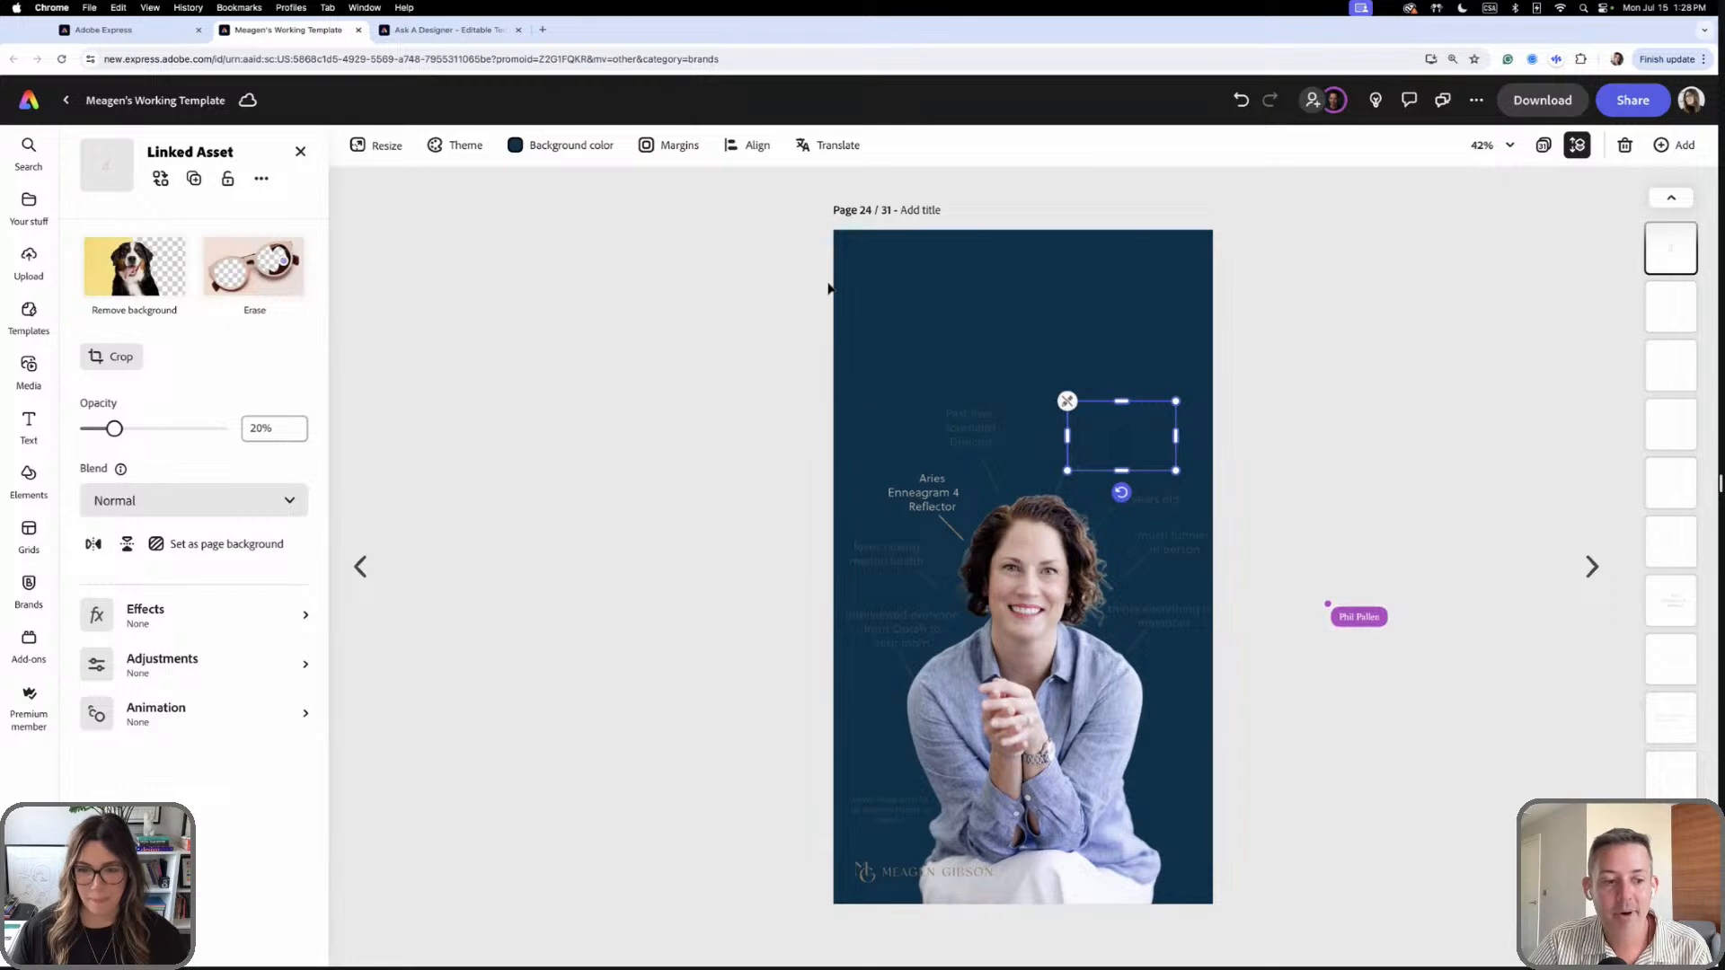
- Narrow the "thinks everything is a metaphor" text box from both sides so it fits inside the page edge
click(1190, 618)
scroll(1191, 618, up, 5)
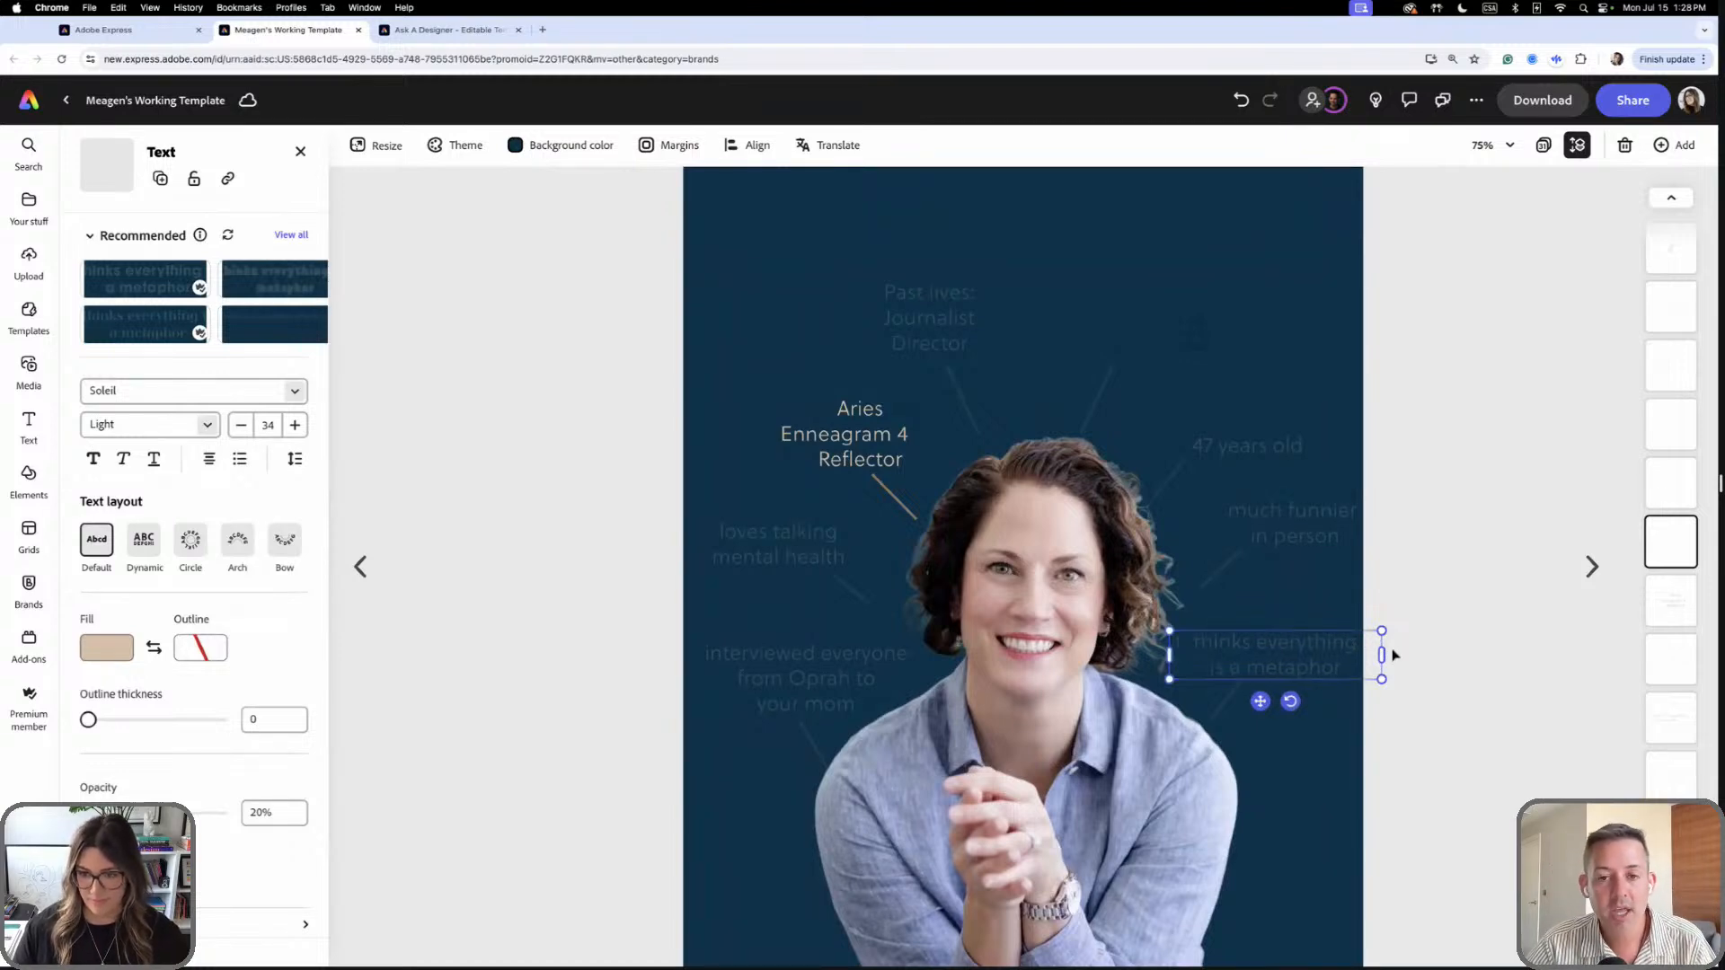
drag(1382, 630, 1353, 655)
key(super+z)
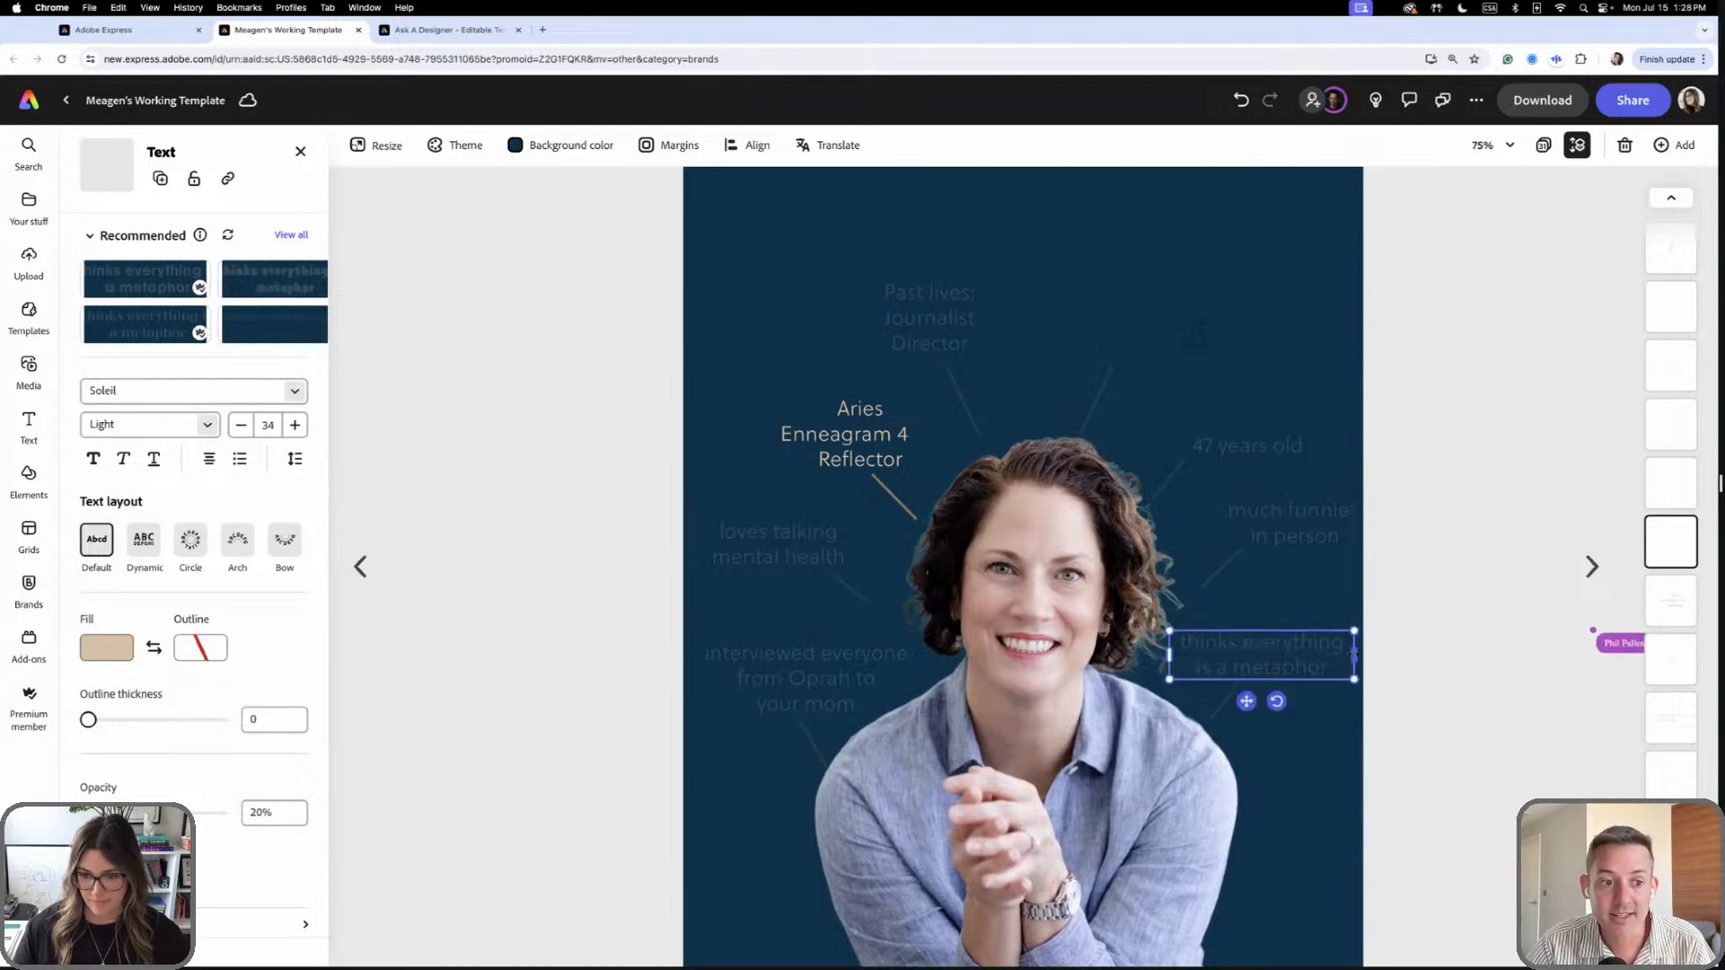
drag(1163, 657, 1183, 657)
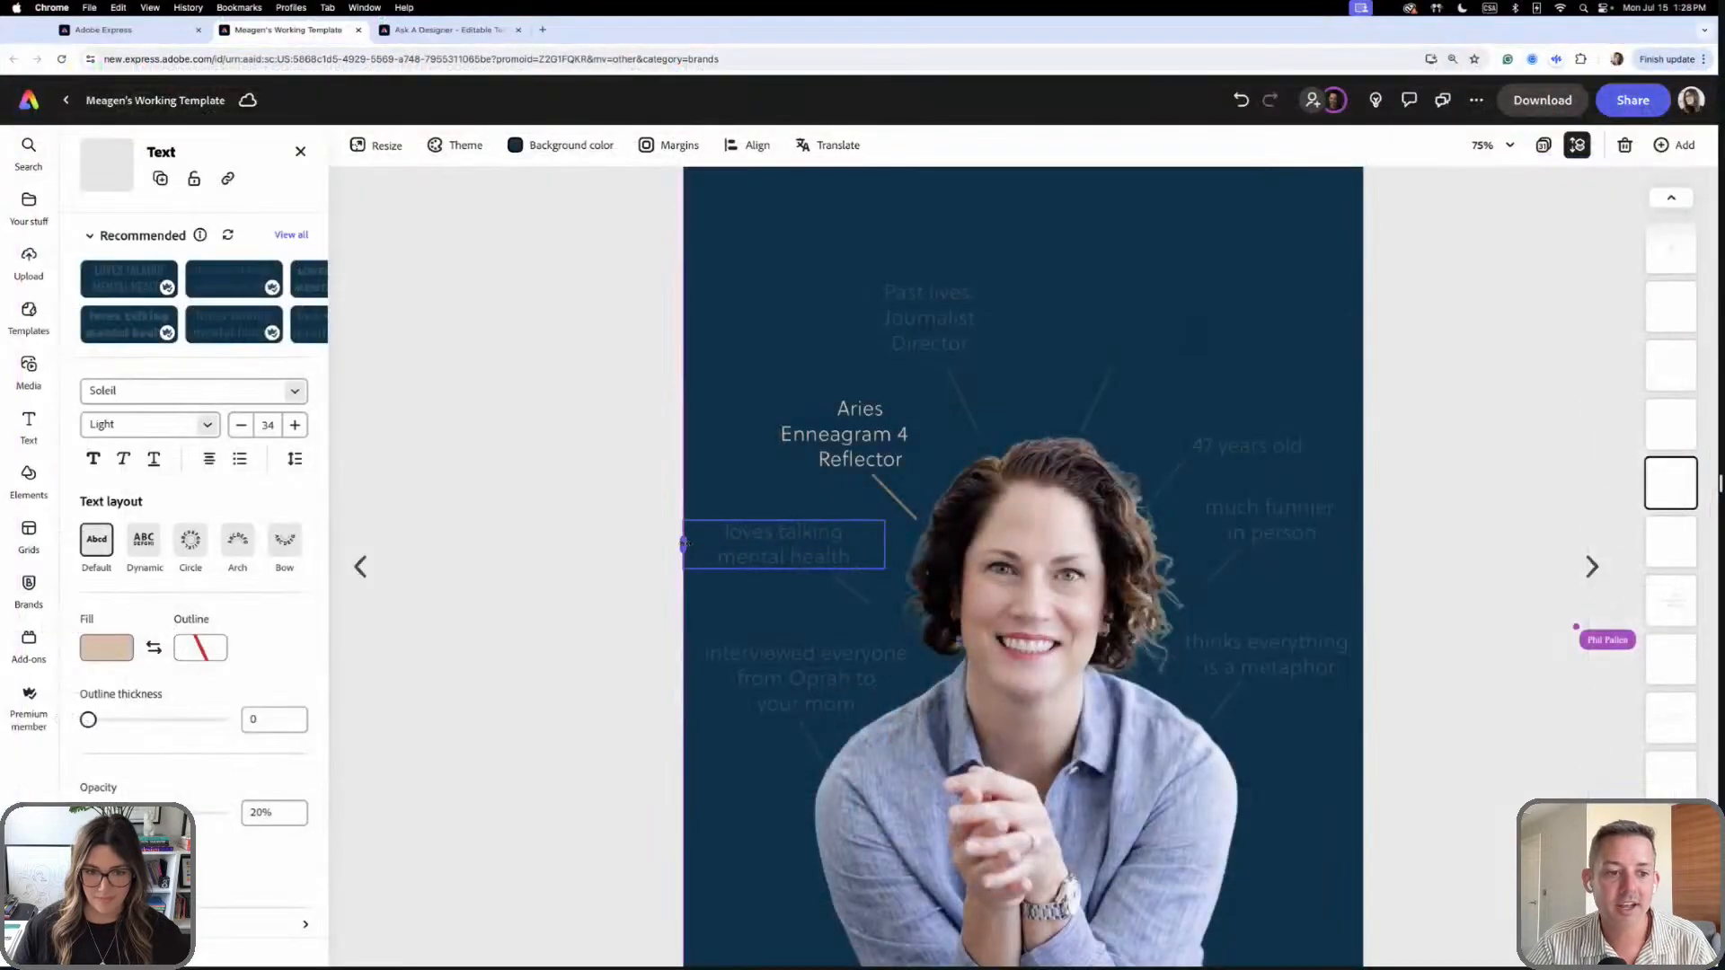
- Examine the faded labels around the portrait, from the small text above the logo up to the ones over the head
click(771, 692)
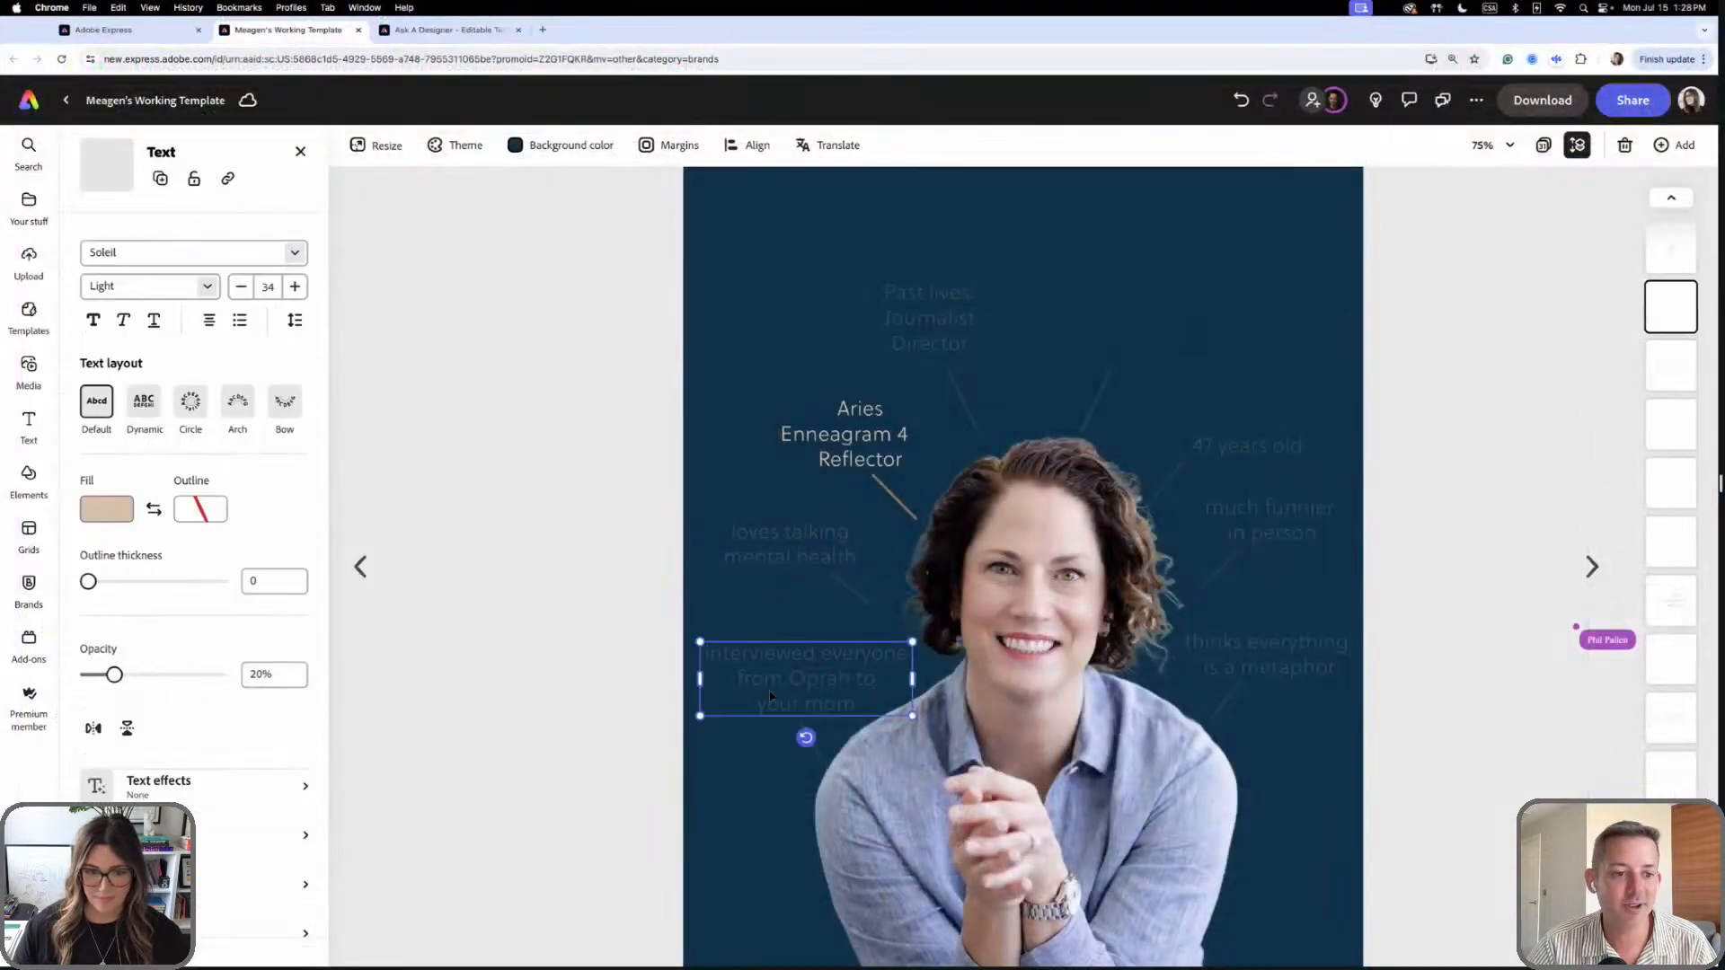
click(613, 571)
scroll(612, 572, down, 3)
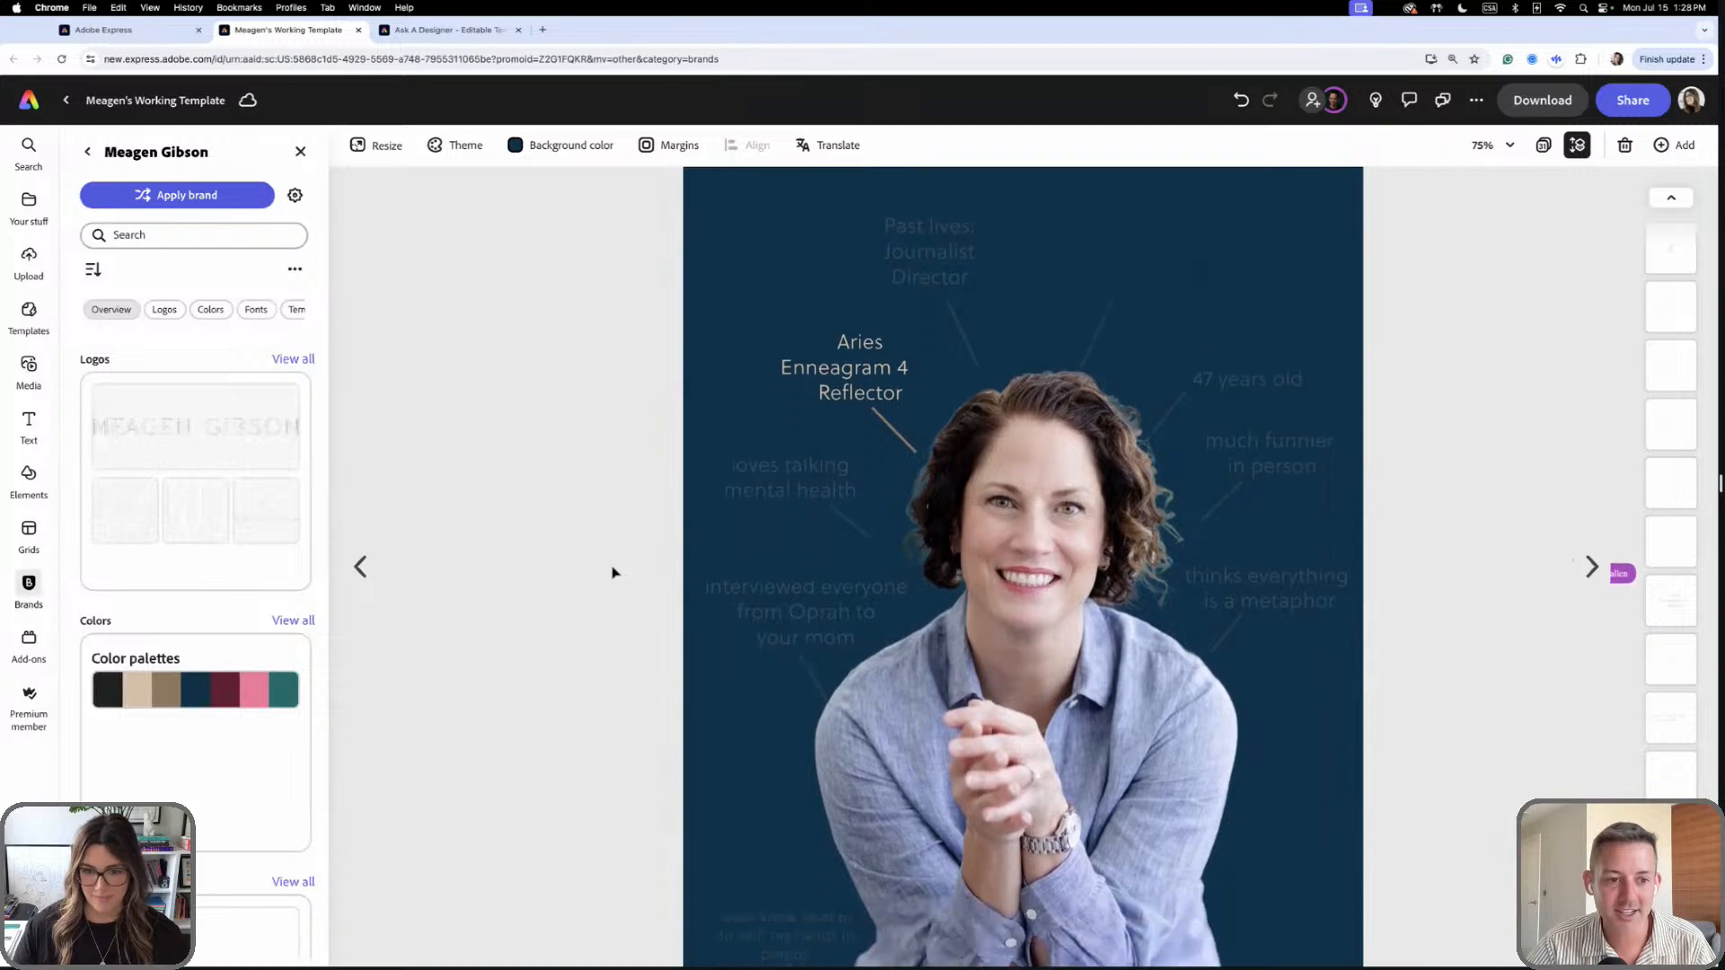
click(755, 718)
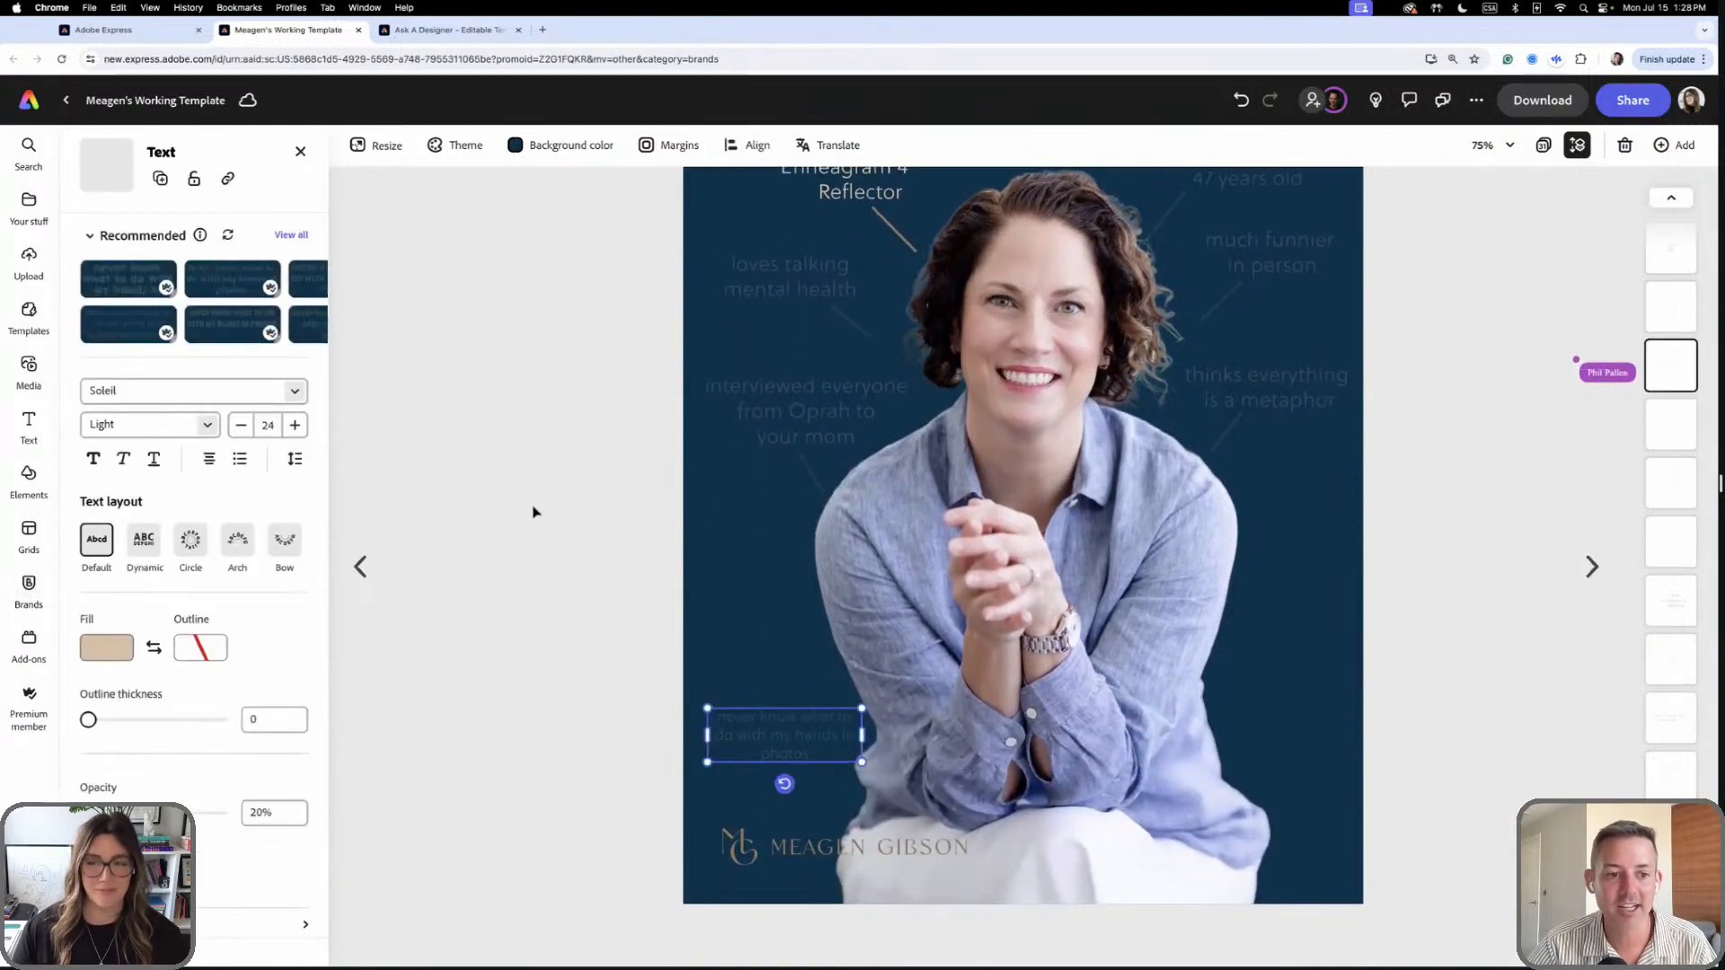
scroll(533, 512, up, 1)
scroll(533, 512, down, 1)
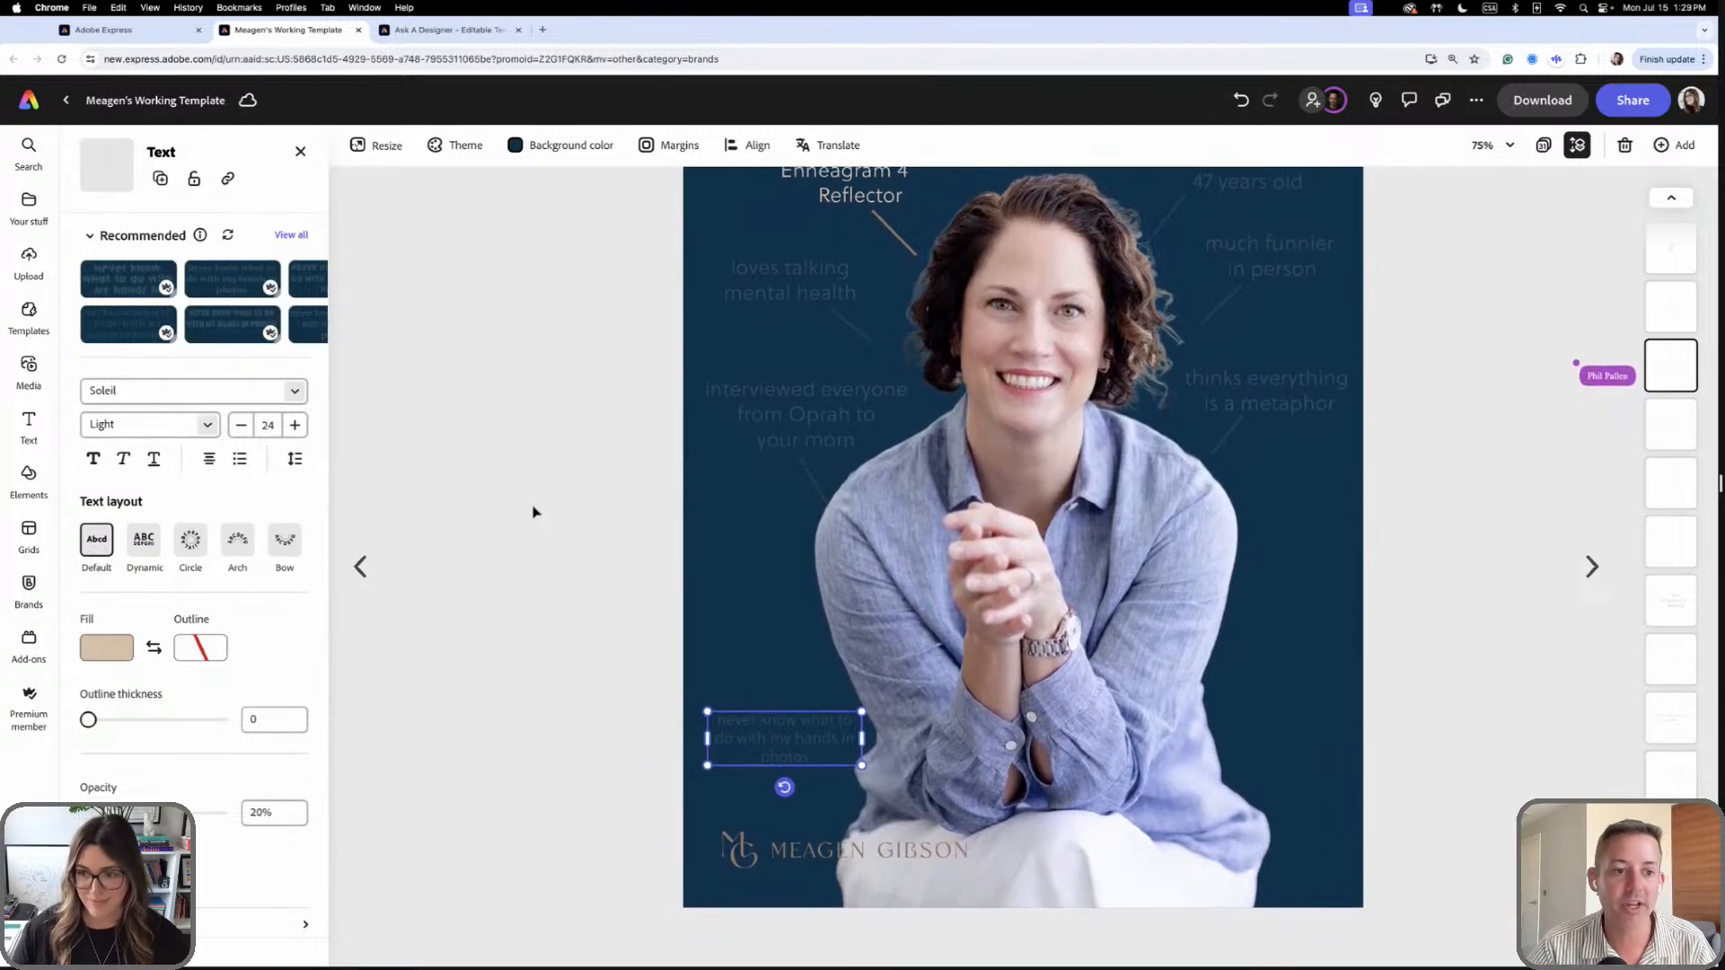
scroll(533, 512, up, 1)
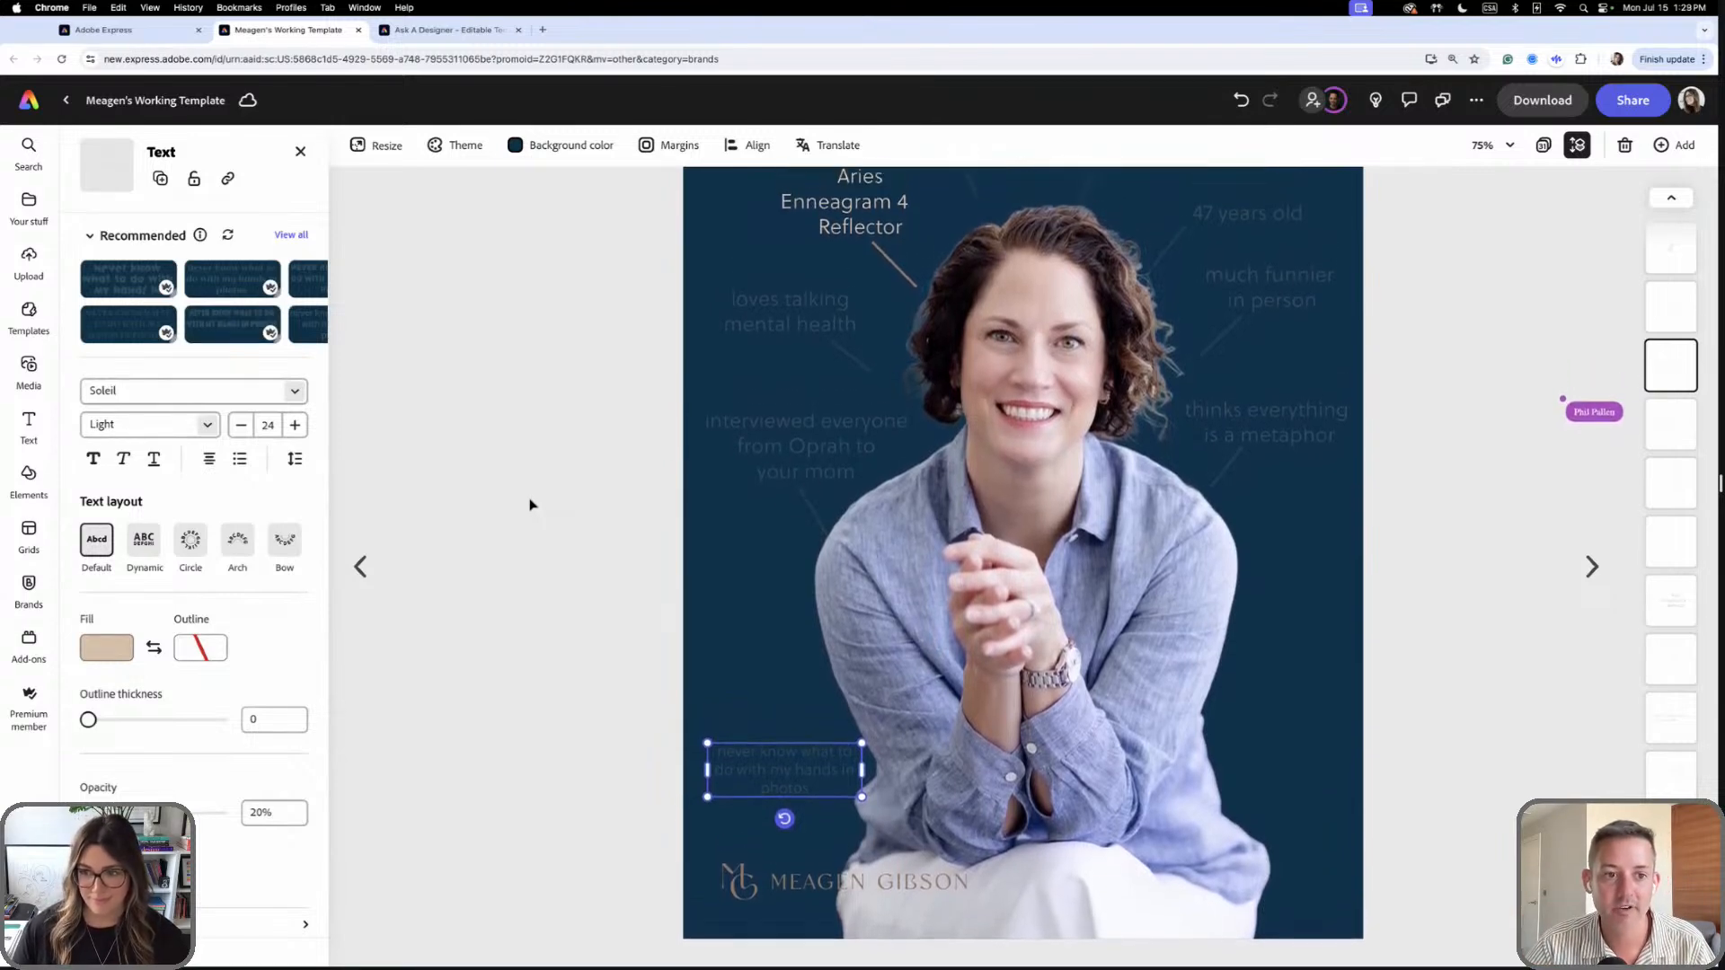
scroll(530, 505, down, 1)
scroll(530, 505, up, 5)
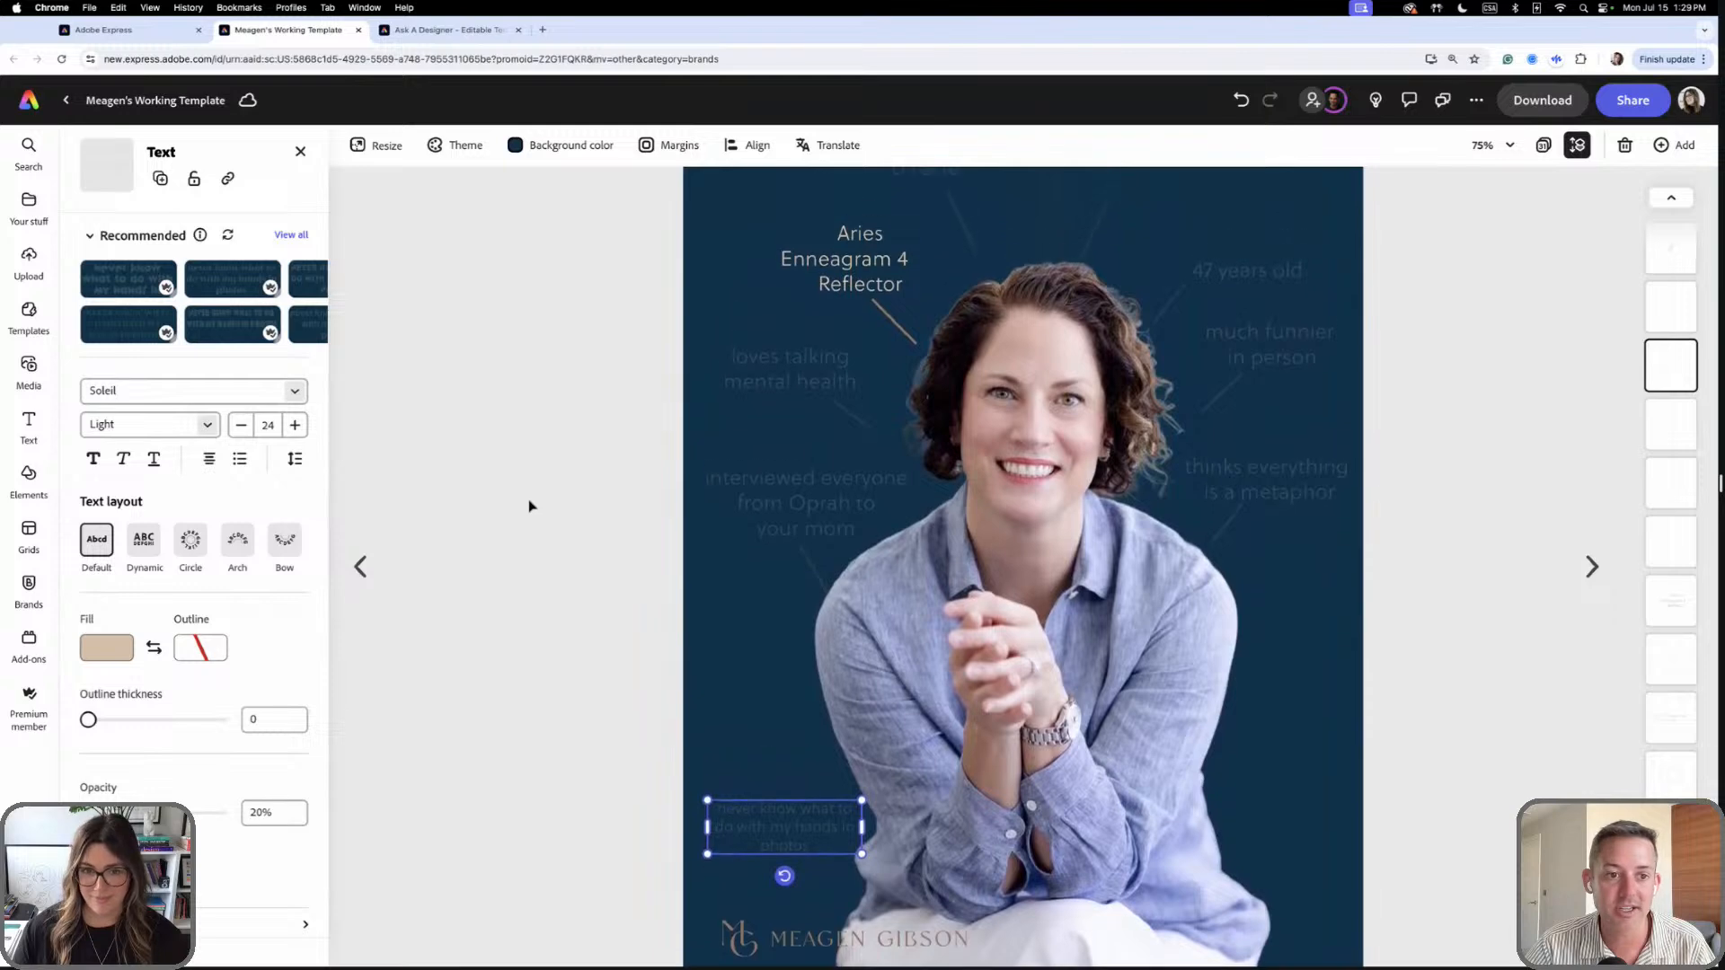
scroll(530, 504, up, 4)
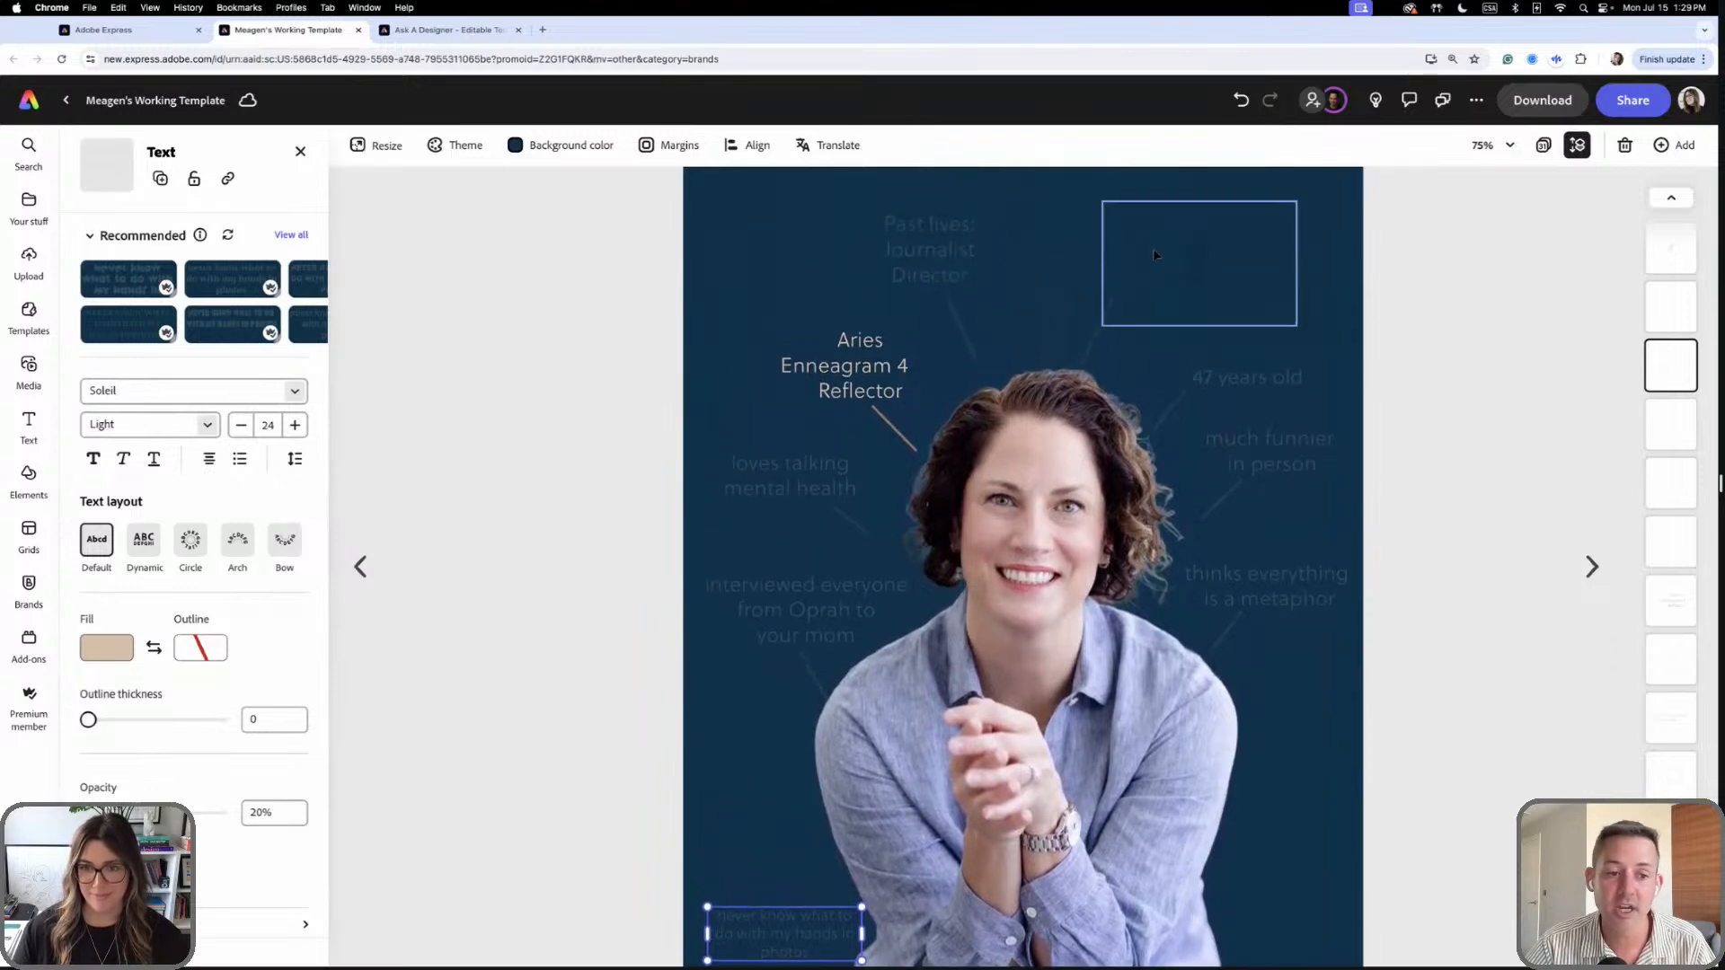
- Clear the dark linked asset off the hidden "Chief Content Officer Conscious Life" label and fill that text with the page theme's beige
click(1186, 276)
drag(1186, 275, 1252, 290)
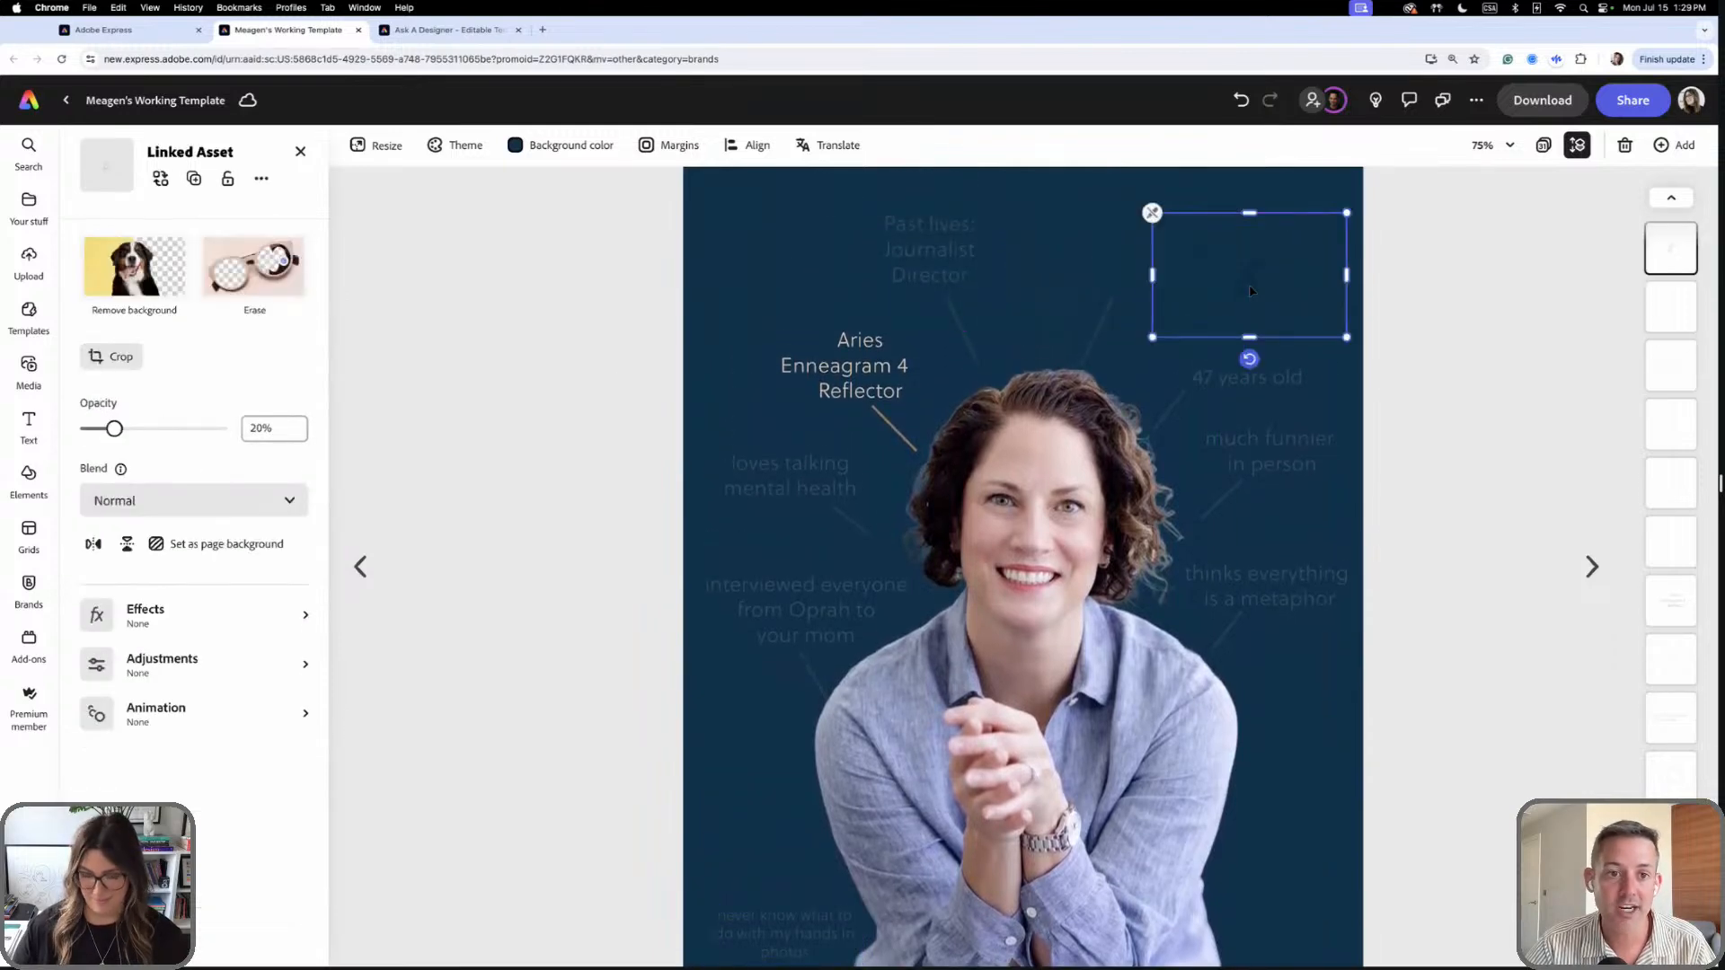
click(1168, 265)
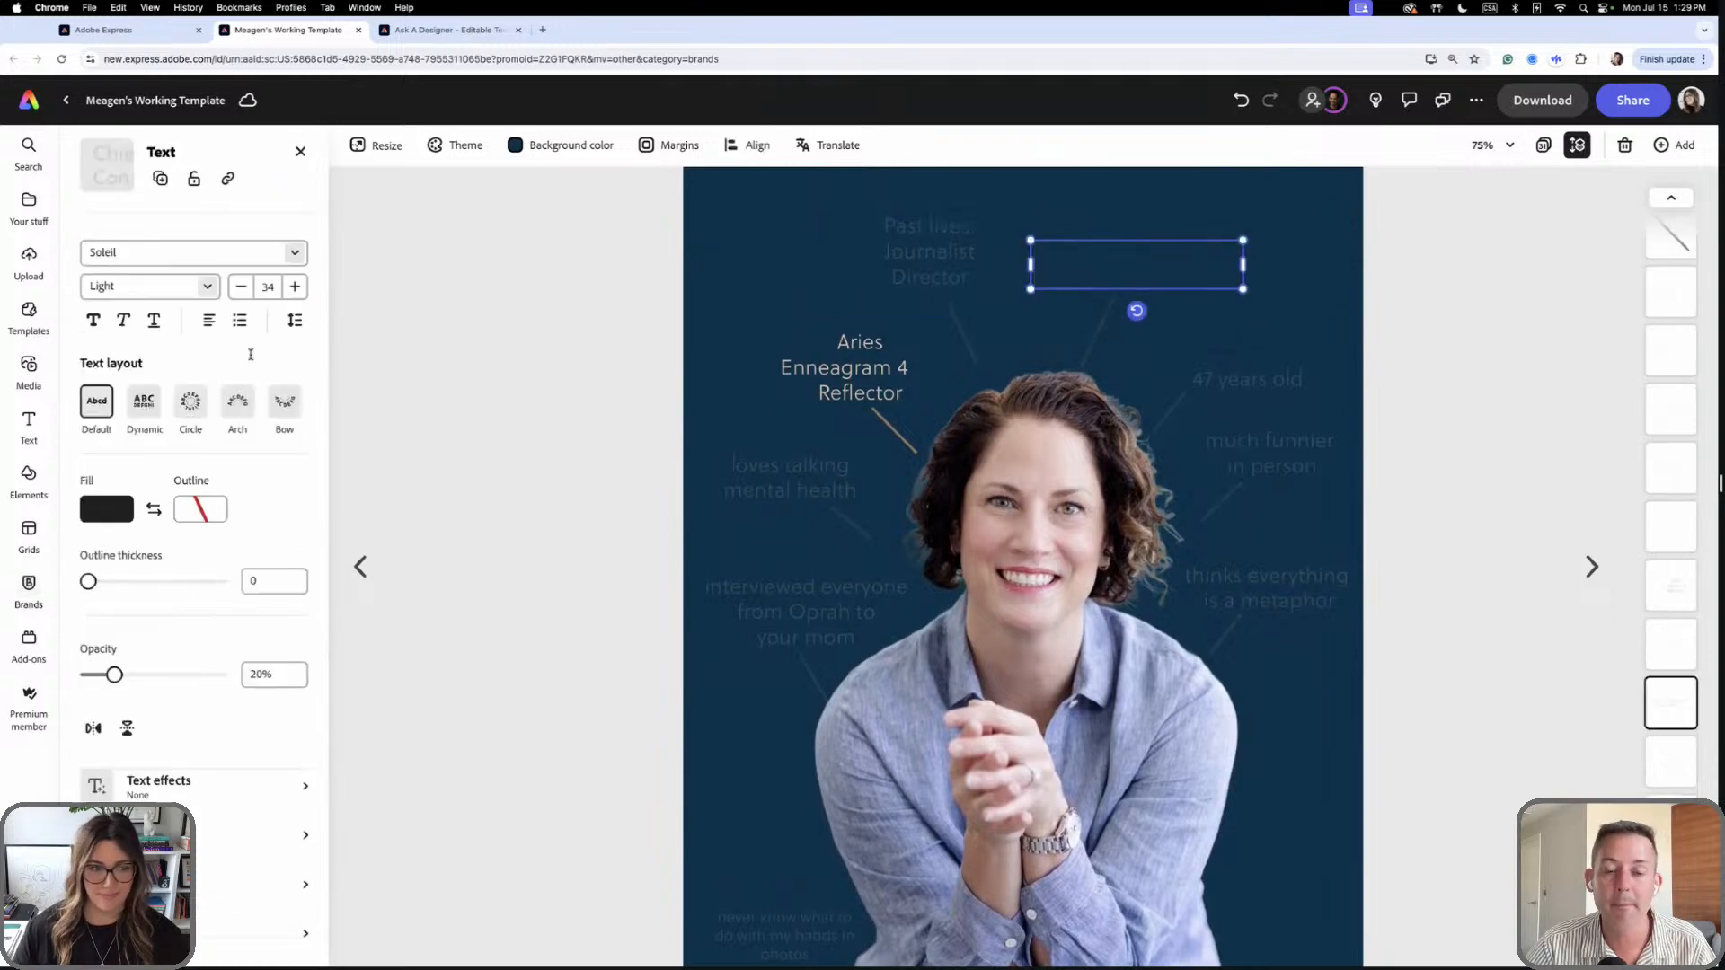
click(106, 647)
click(205, 651)
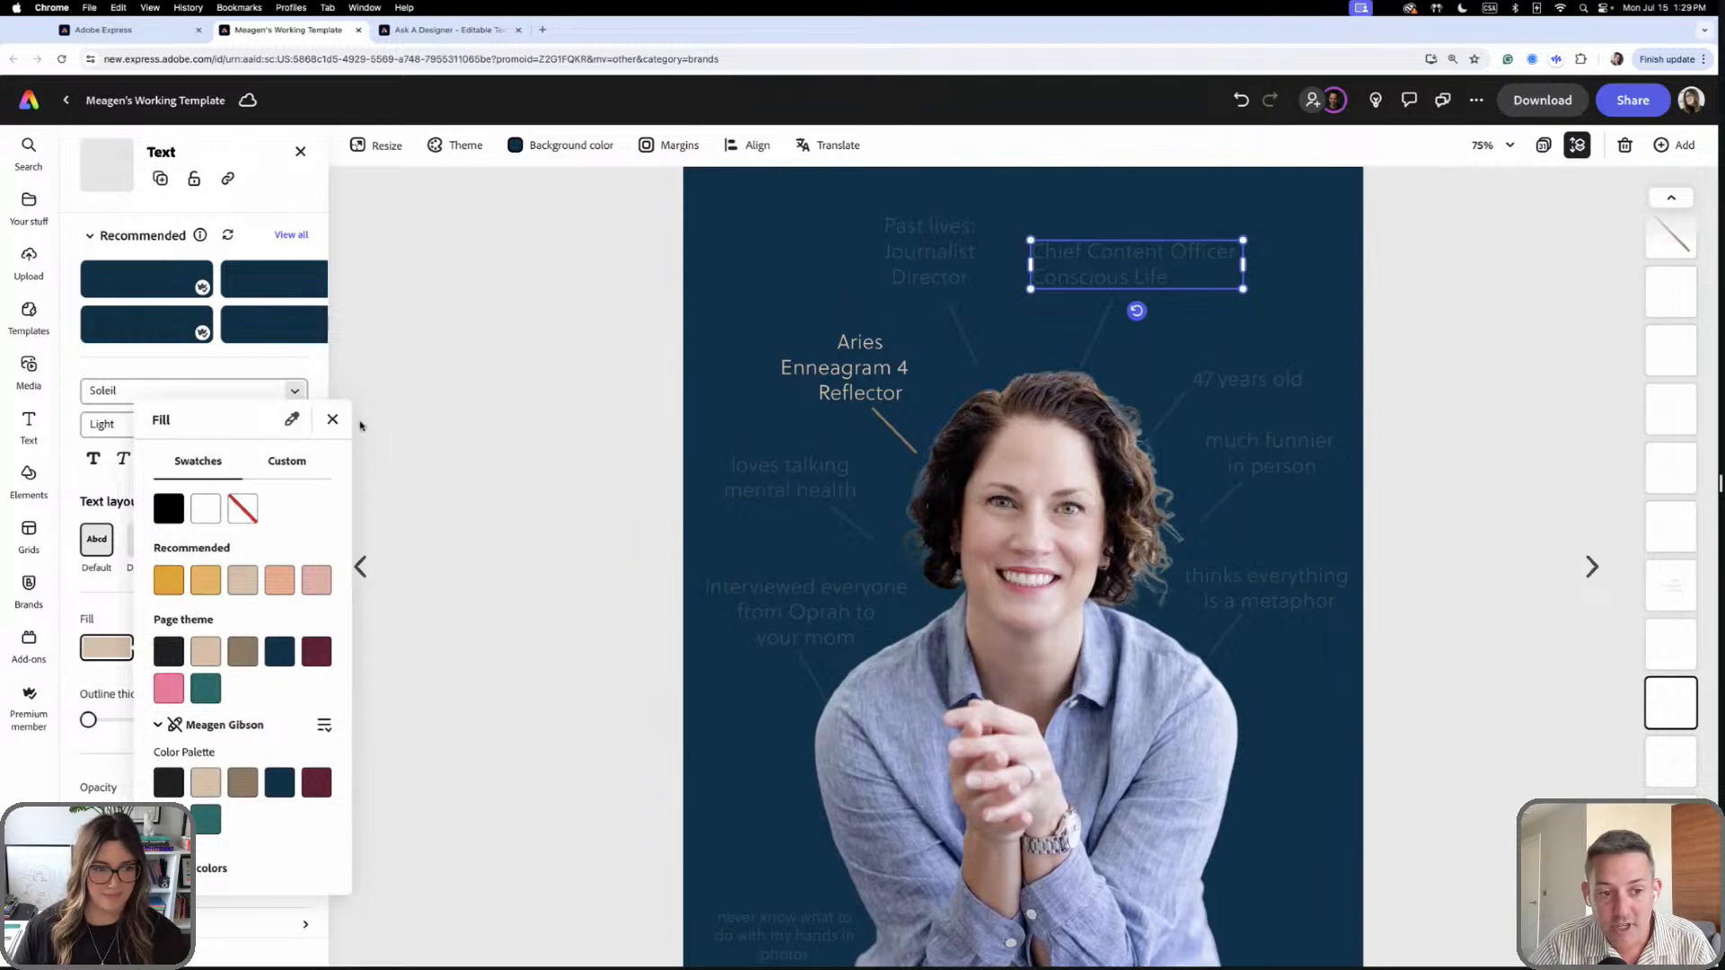
click(332, 420)
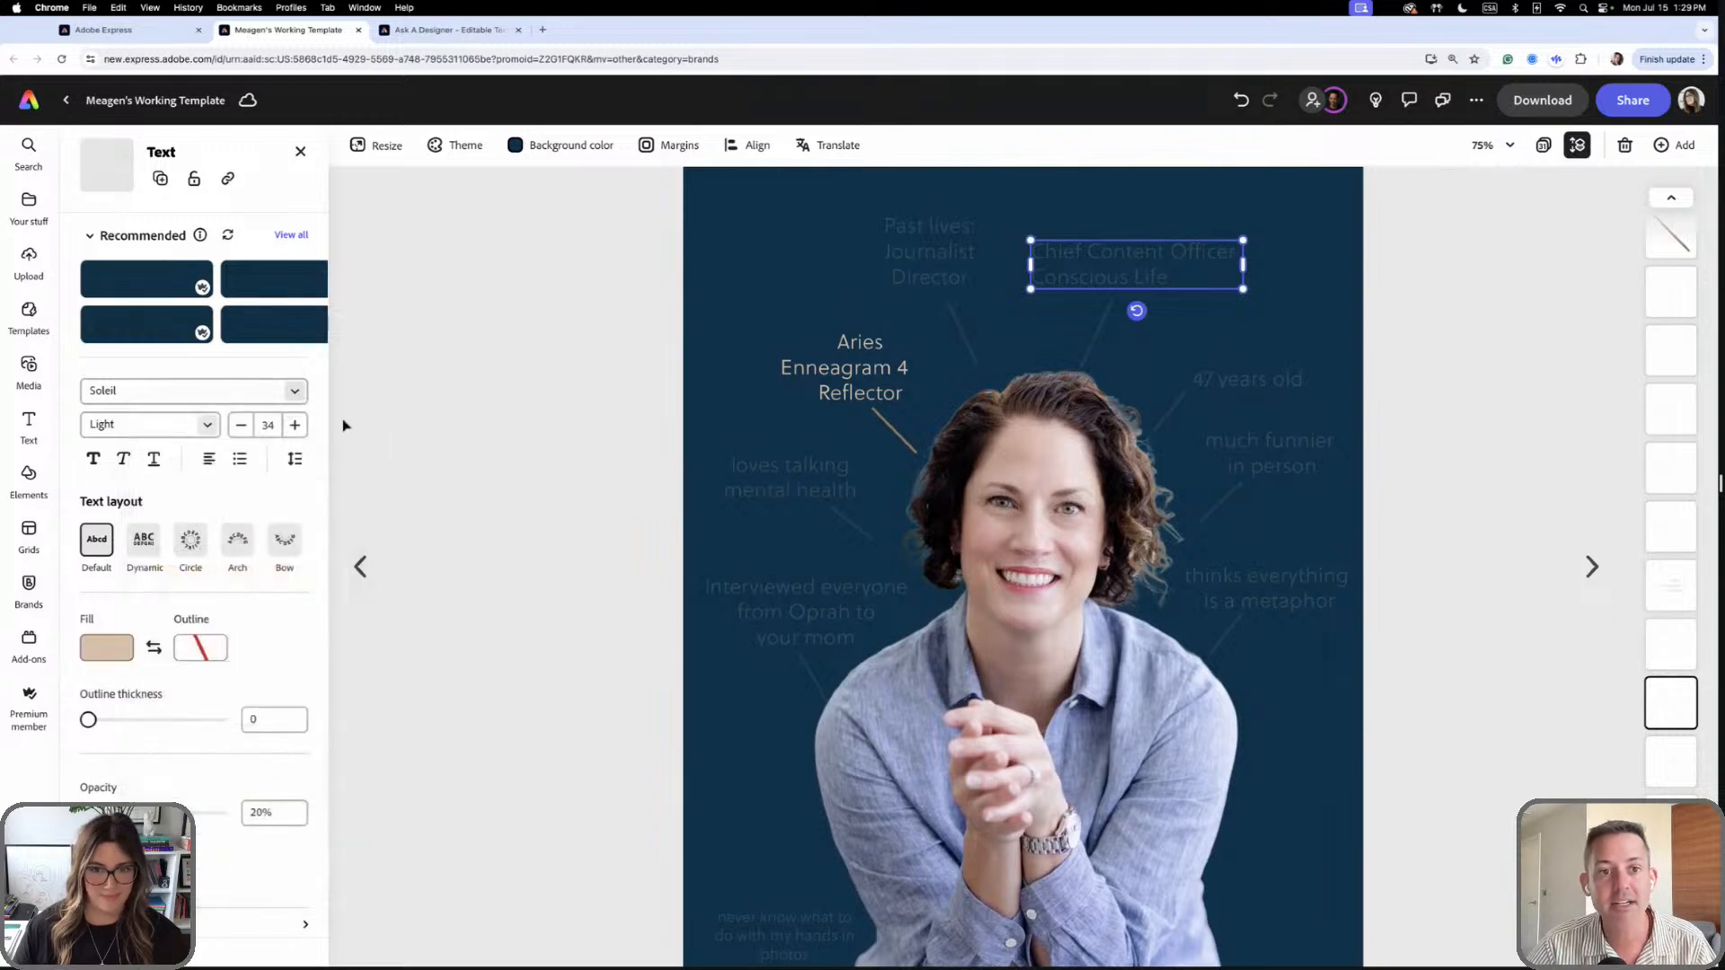
- Center-align the "Chief Content Officer Conscious Life" label
click(209, 458)
click(209, 503)
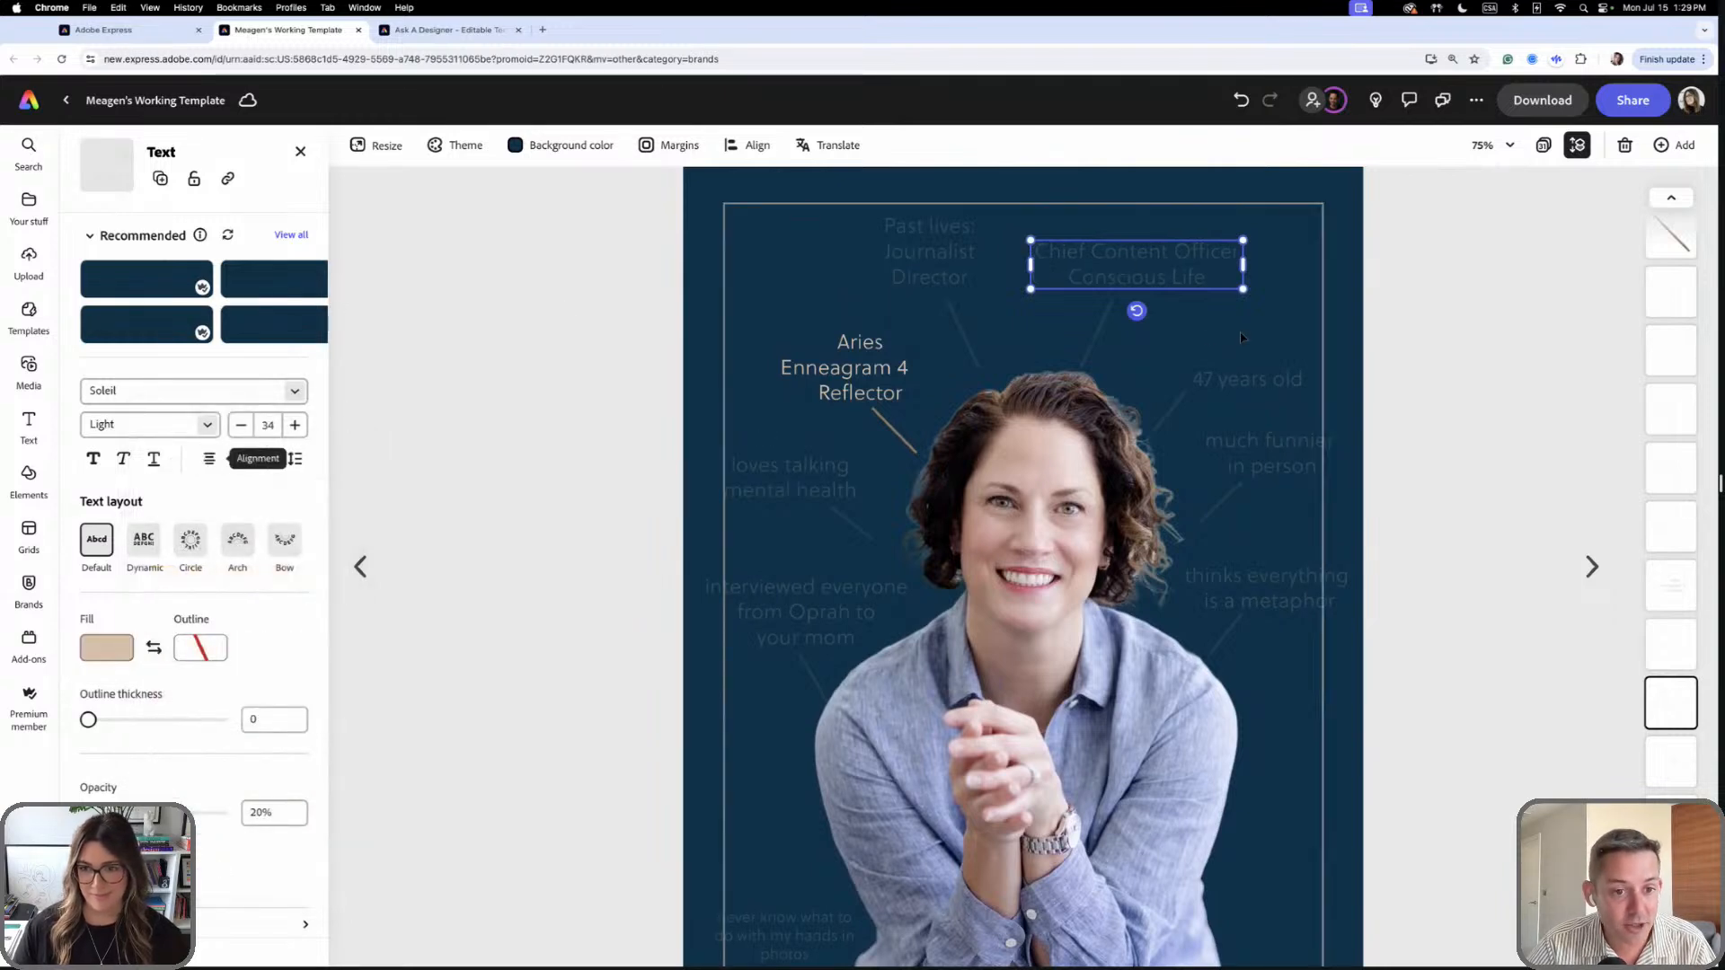
click(1436, 339)
- Remove the extra leading spaces before "Aries" so the line centers above "Enneagram 4"
click(844, 368)
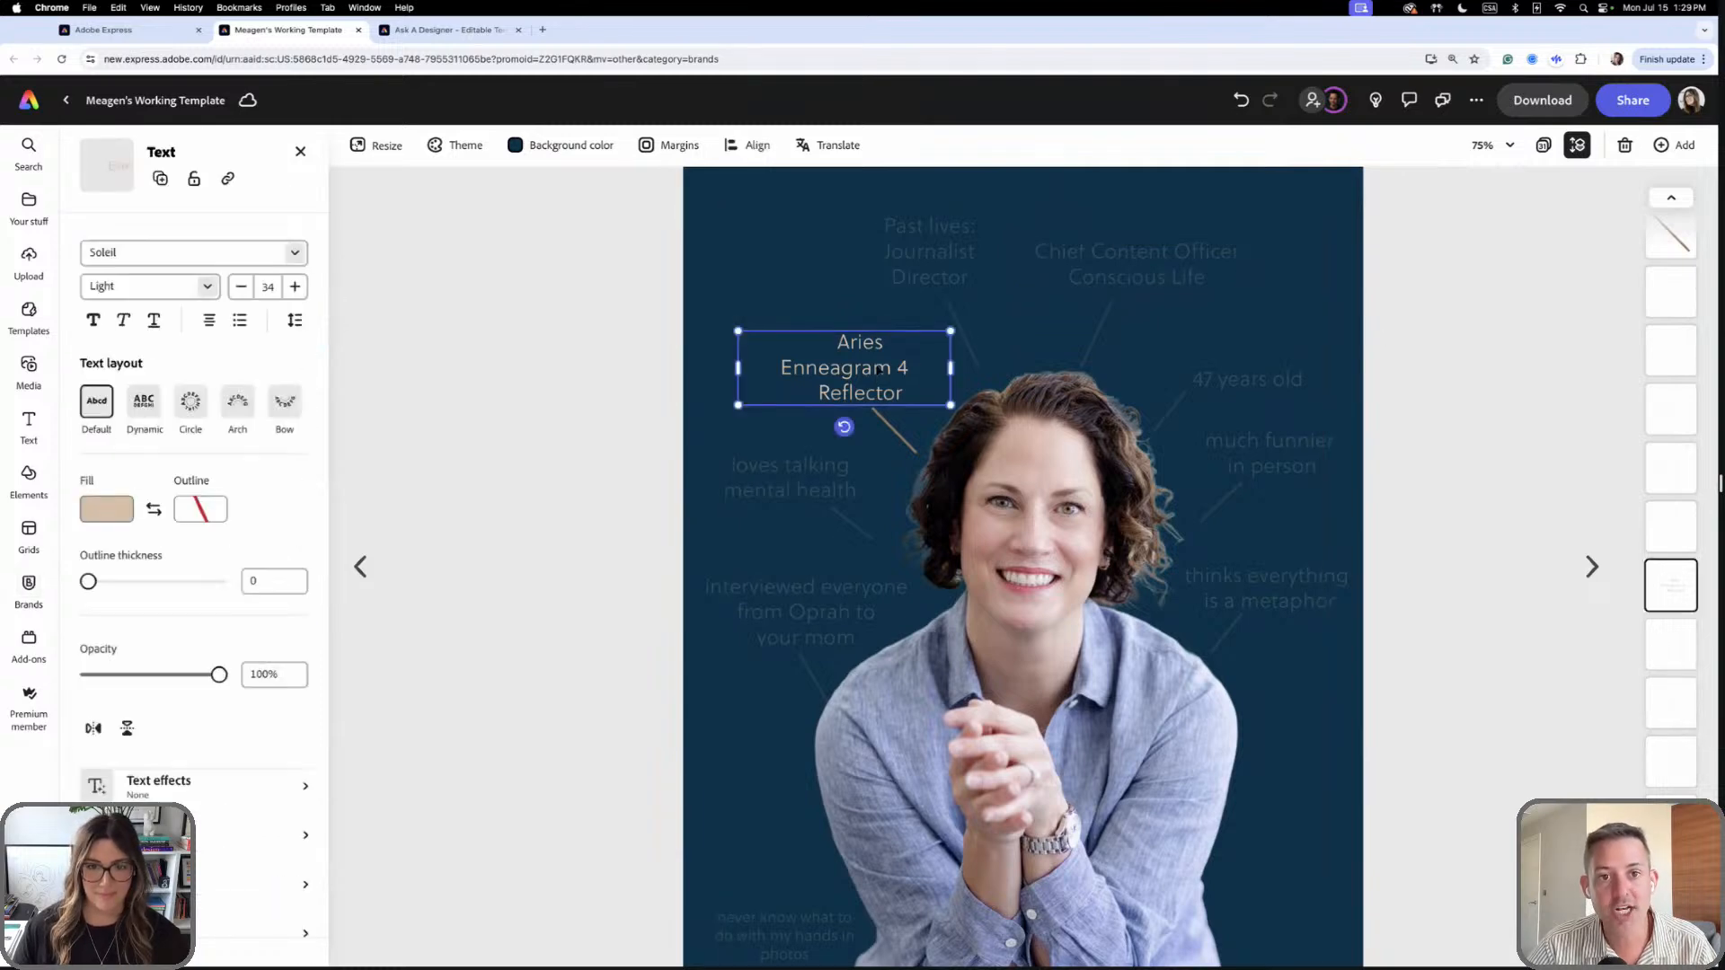
double_click(835, 367)
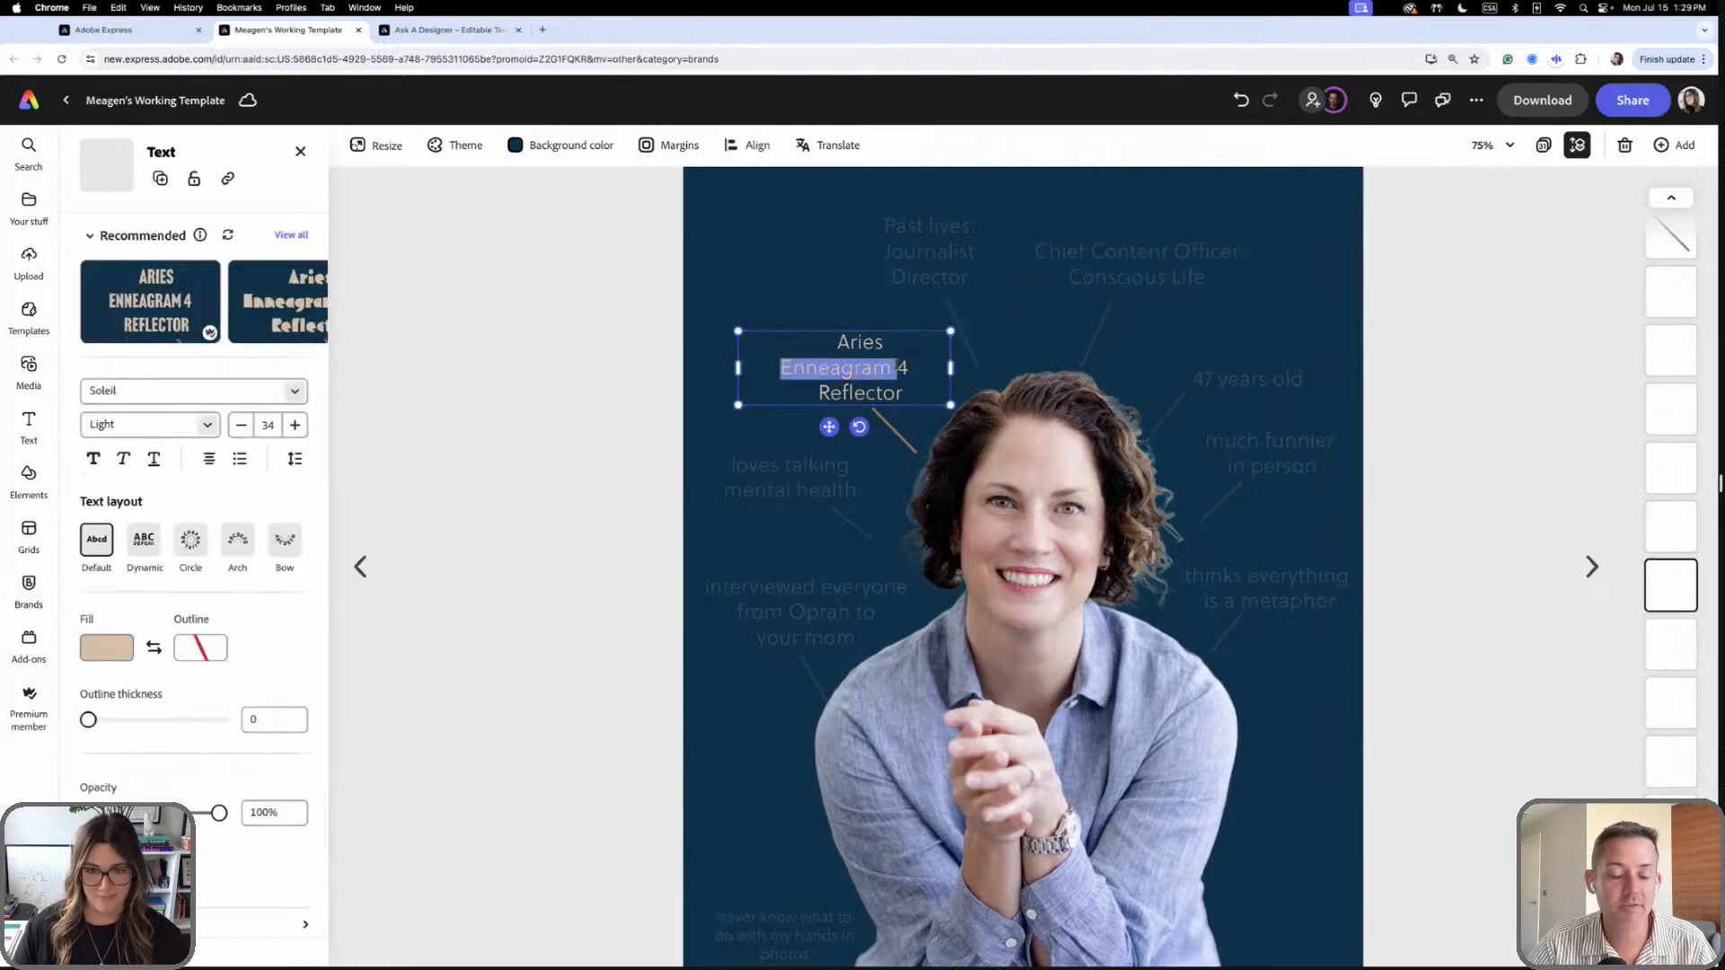
click(896, 369)
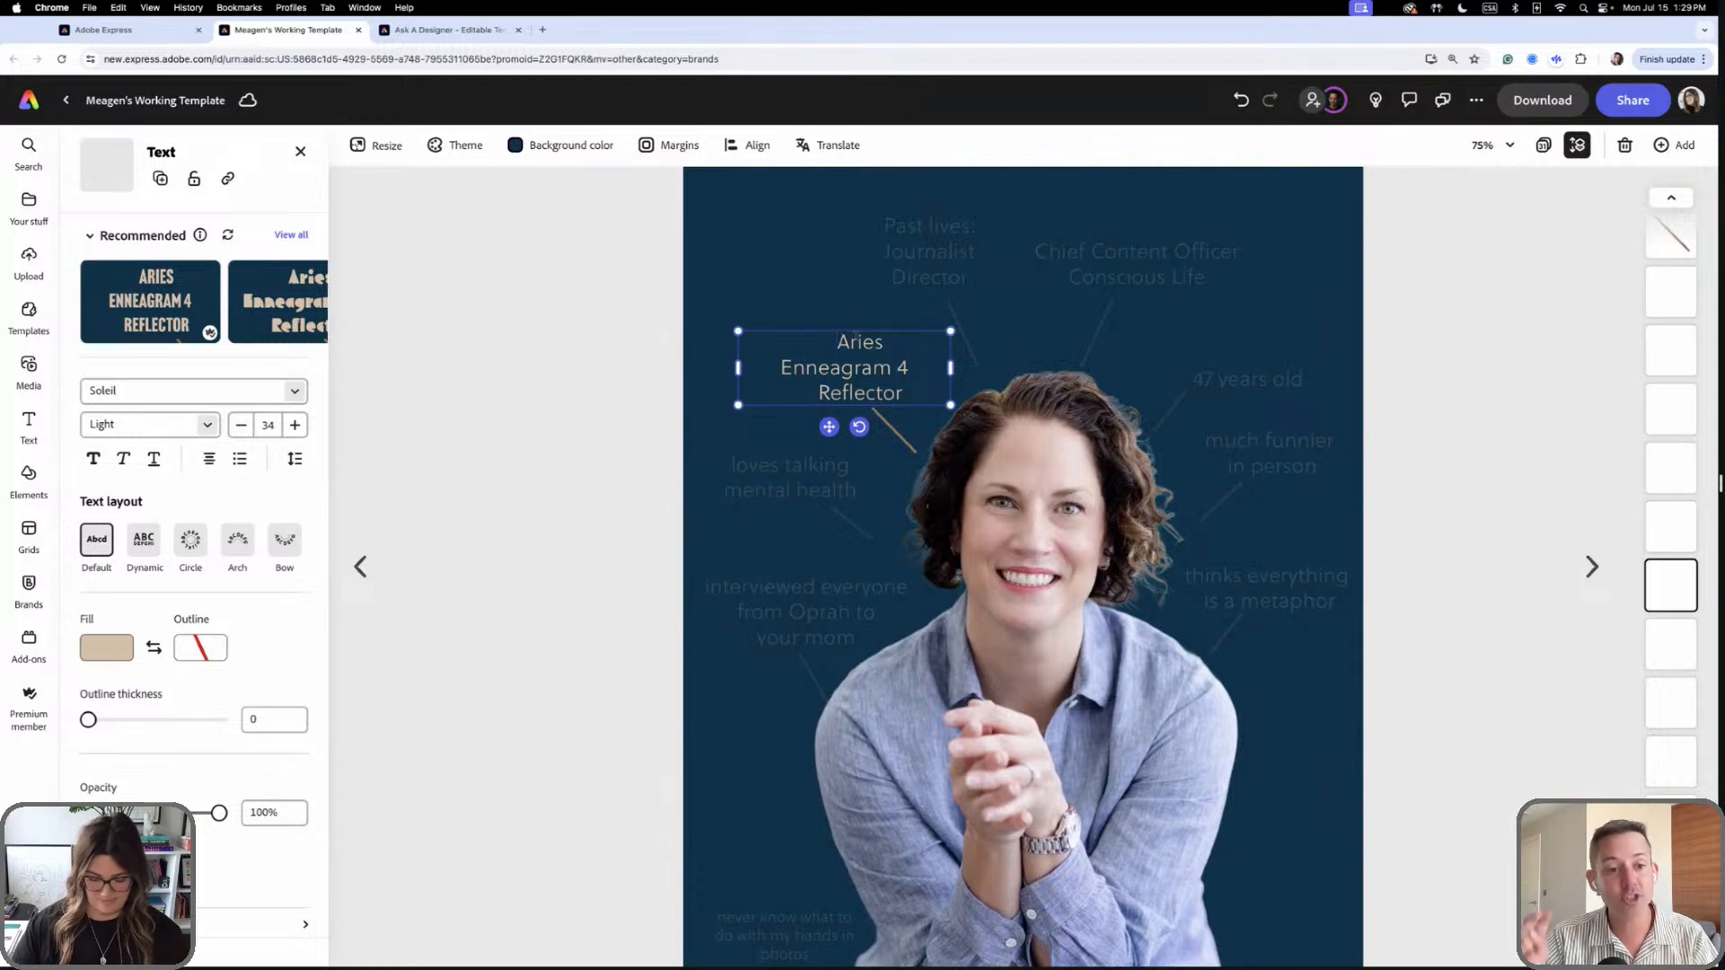
key(BackSpace)
key(BackSpace)
key(BackSpace)
key(BackSpace)
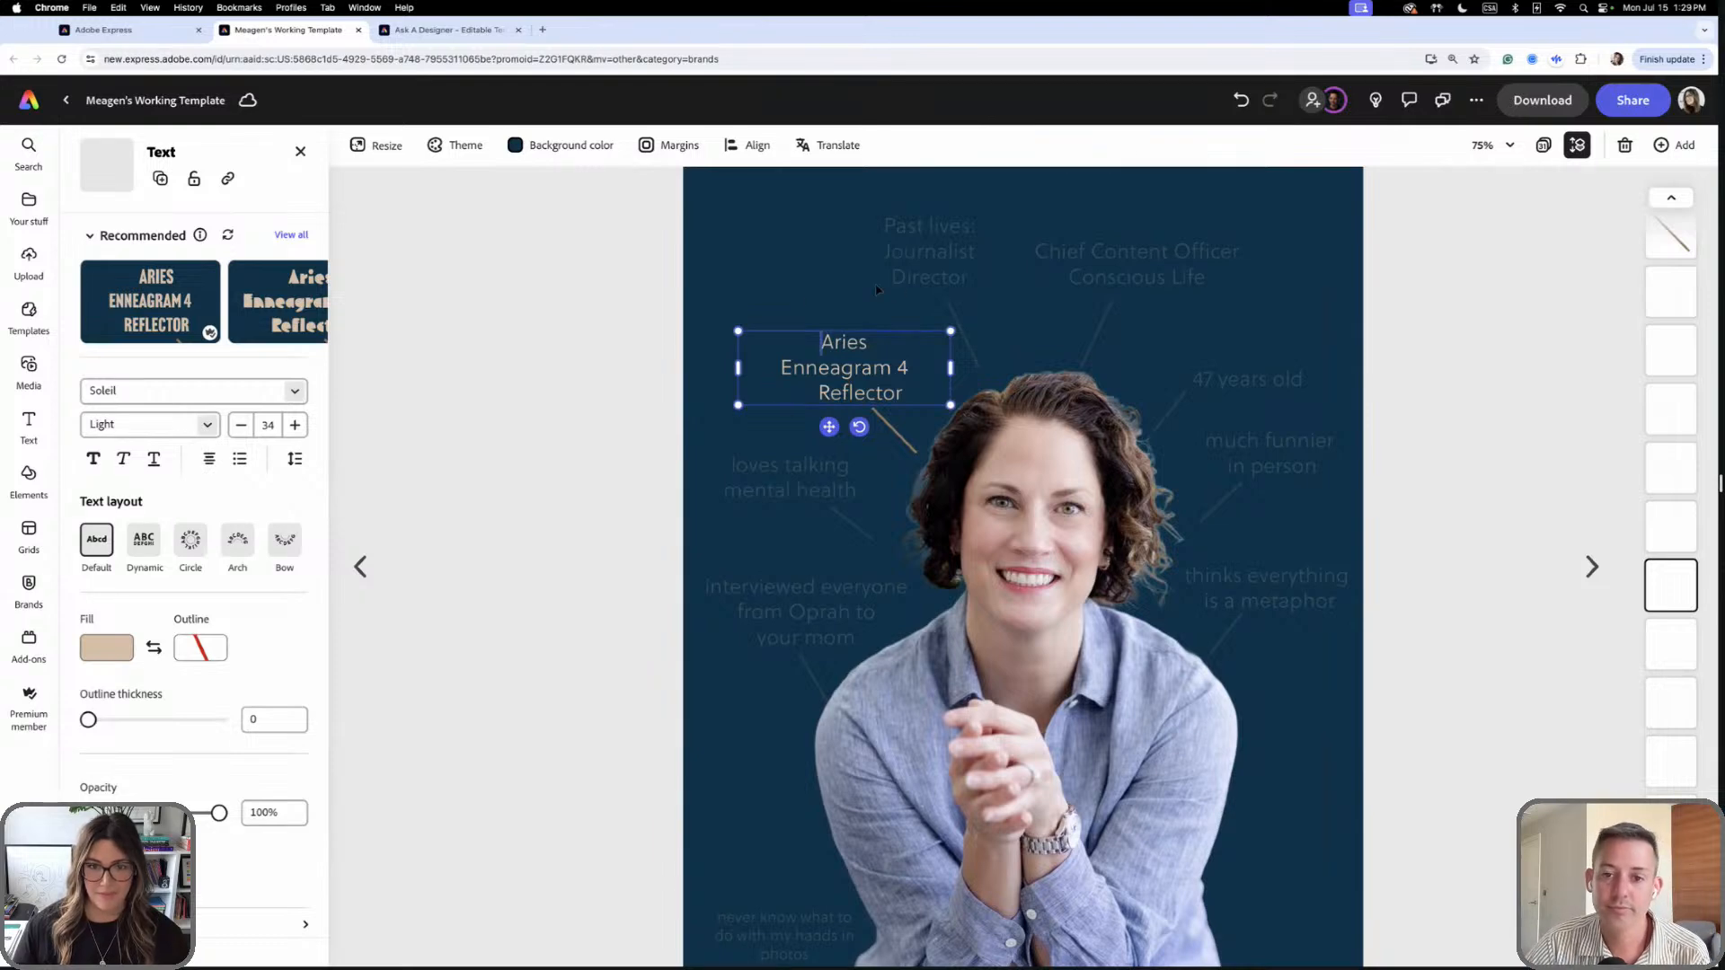
key(Escape)
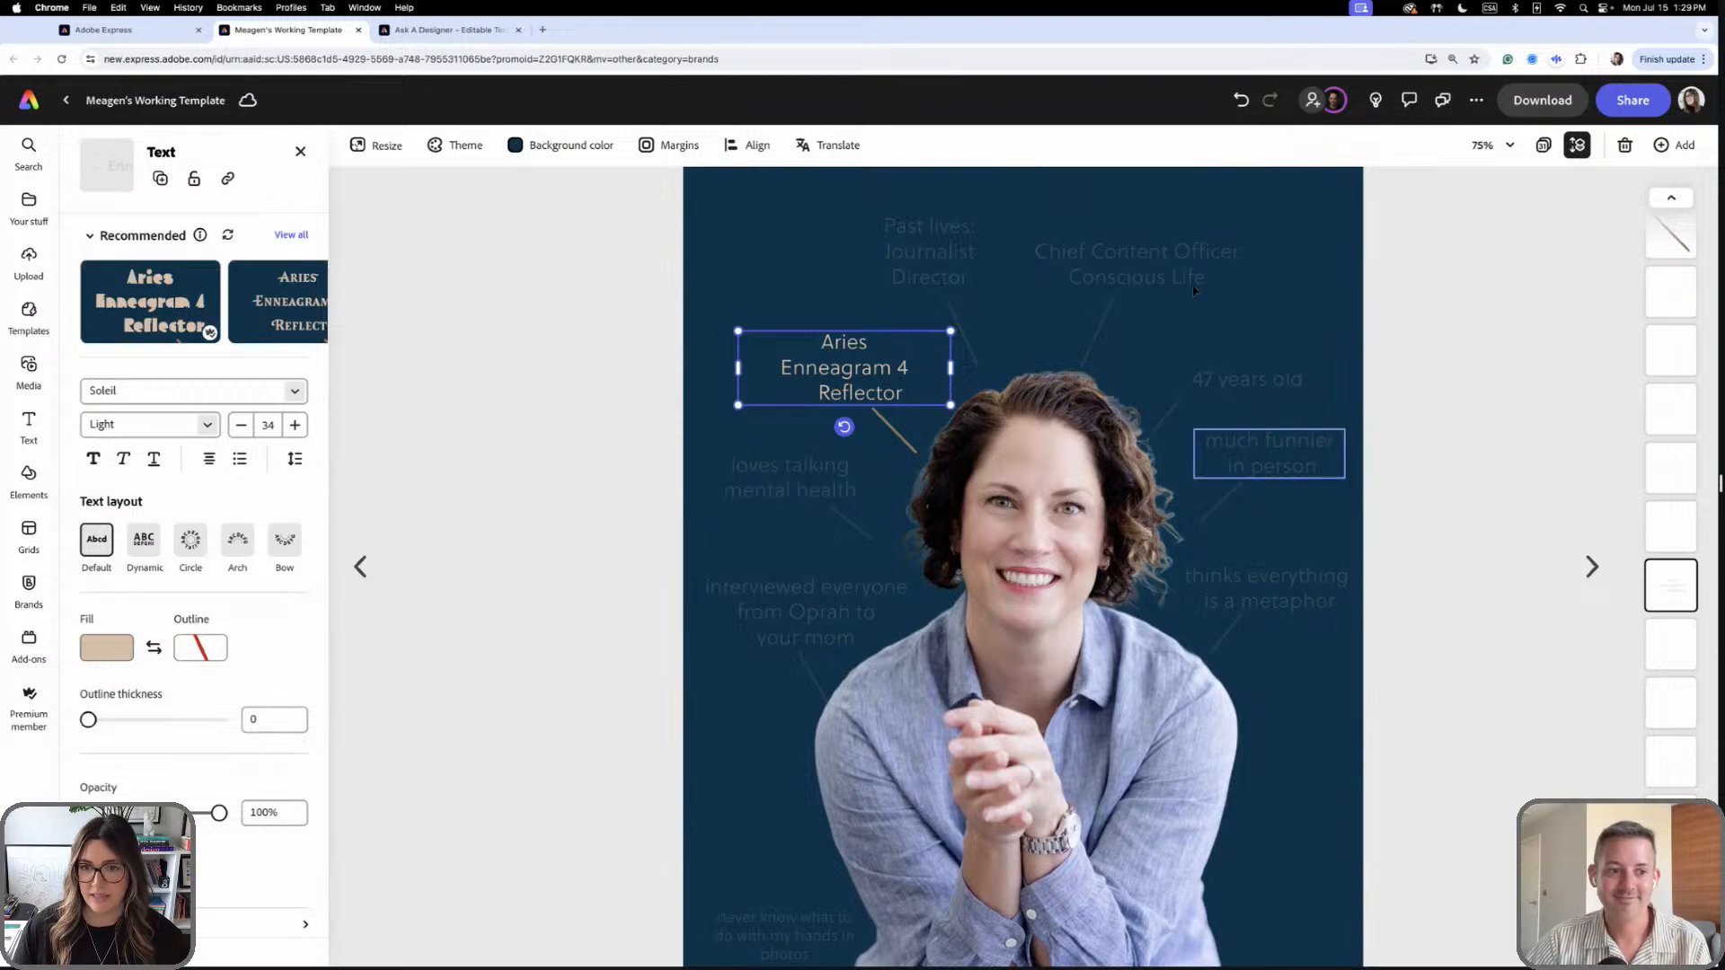
- Capitalize the first letters of the "much funnier in person" and "thinks everything is a metaphor" labels
click(1165, 281)
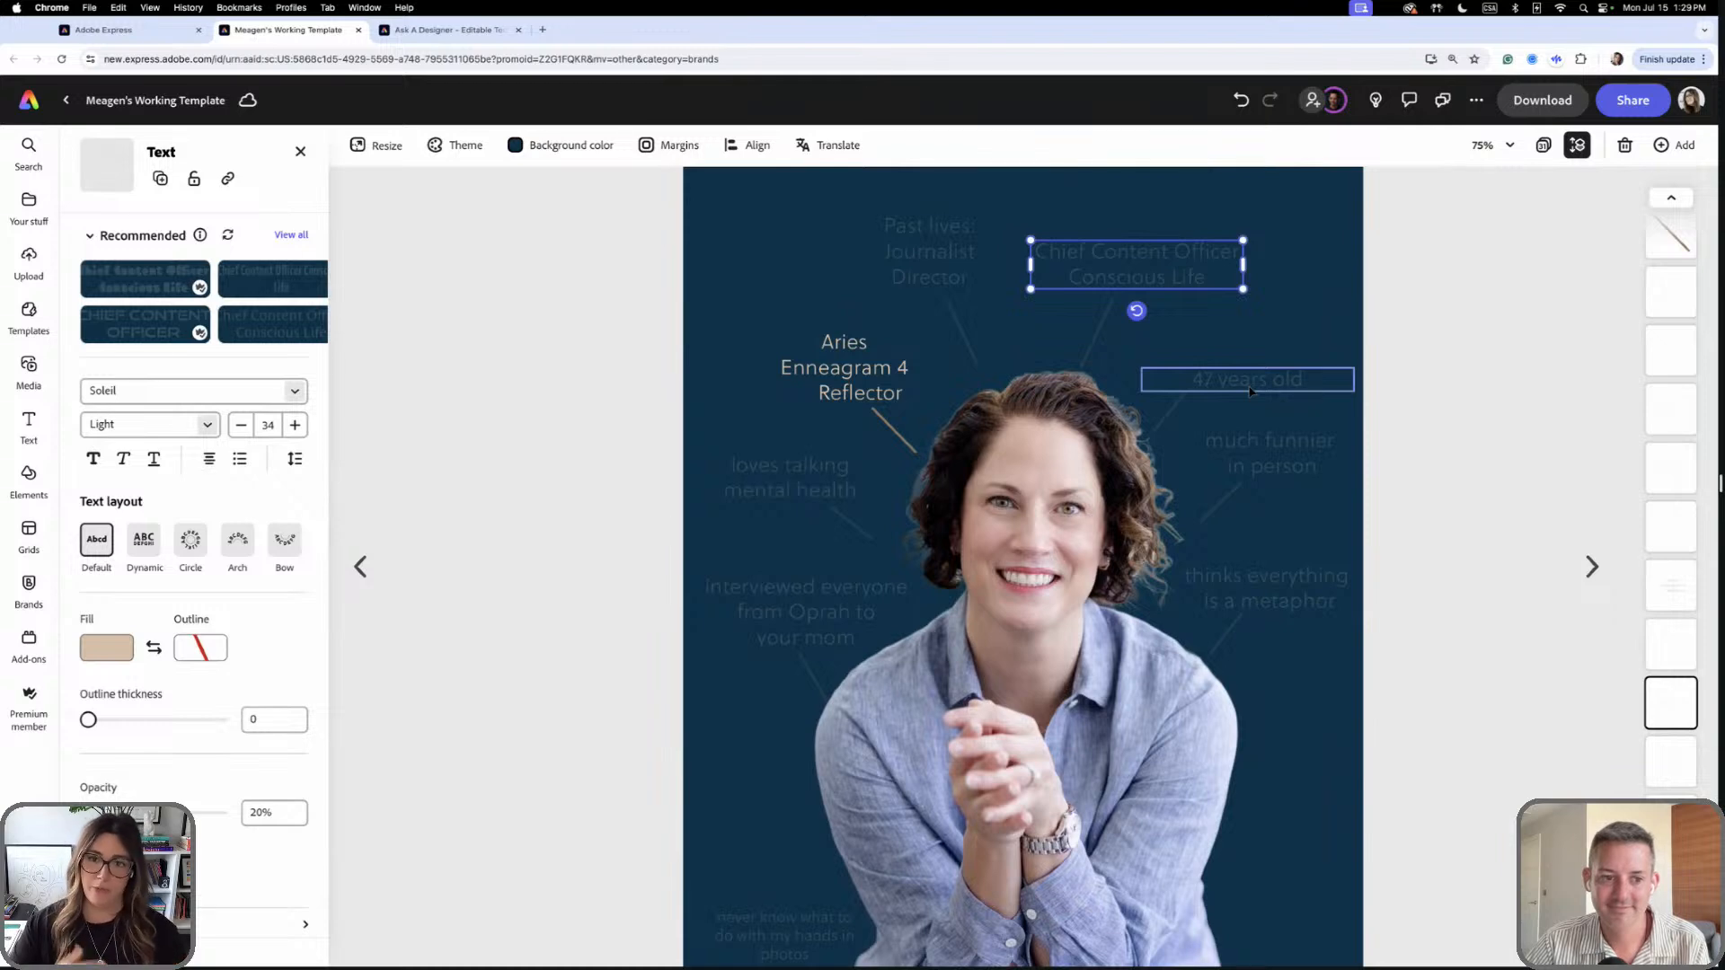
click(889, 235)
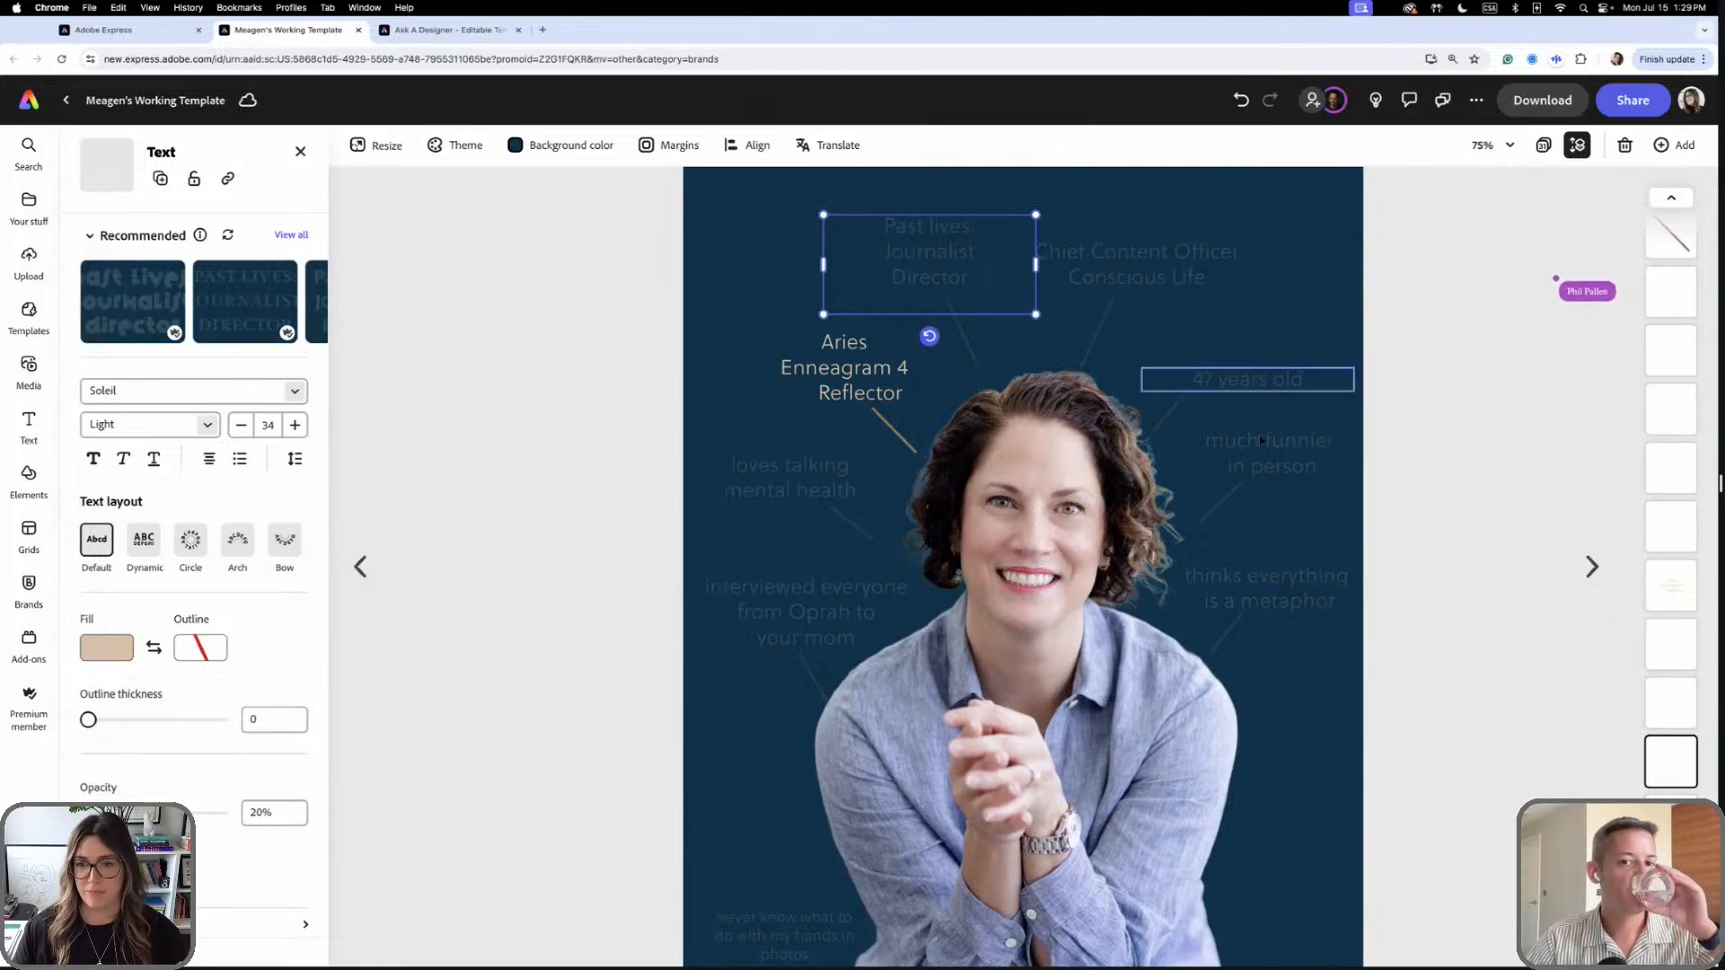
click(1247, 467)
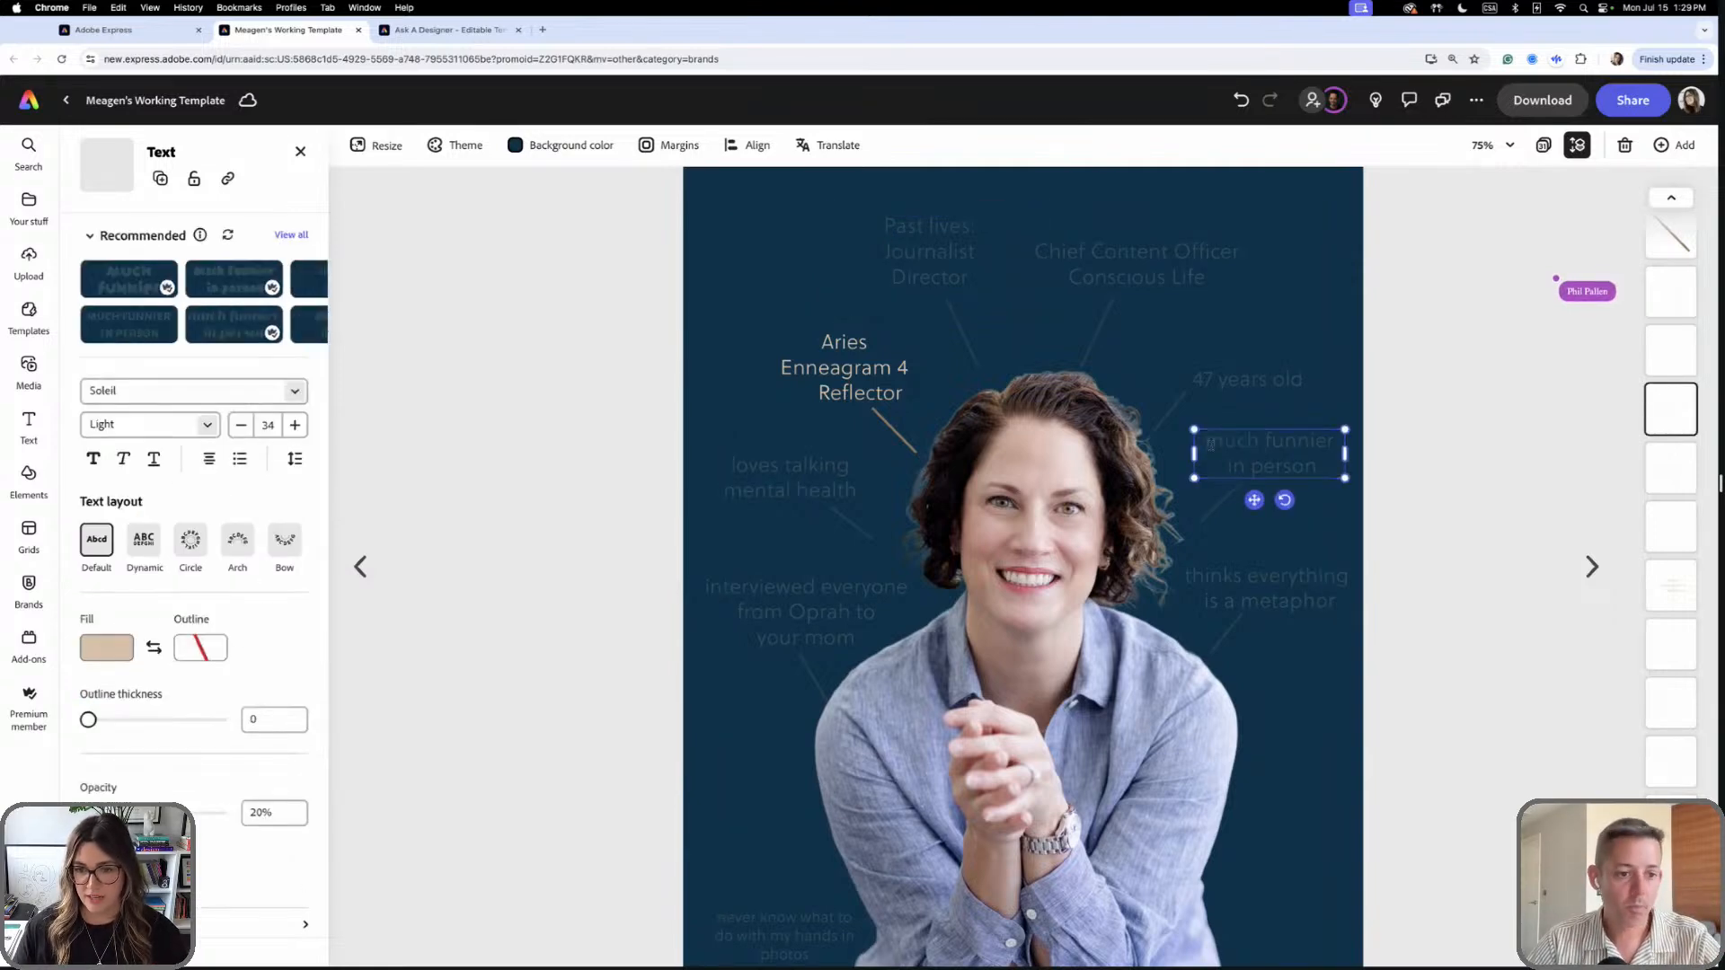
drag(1217, 440, 1211, 441)
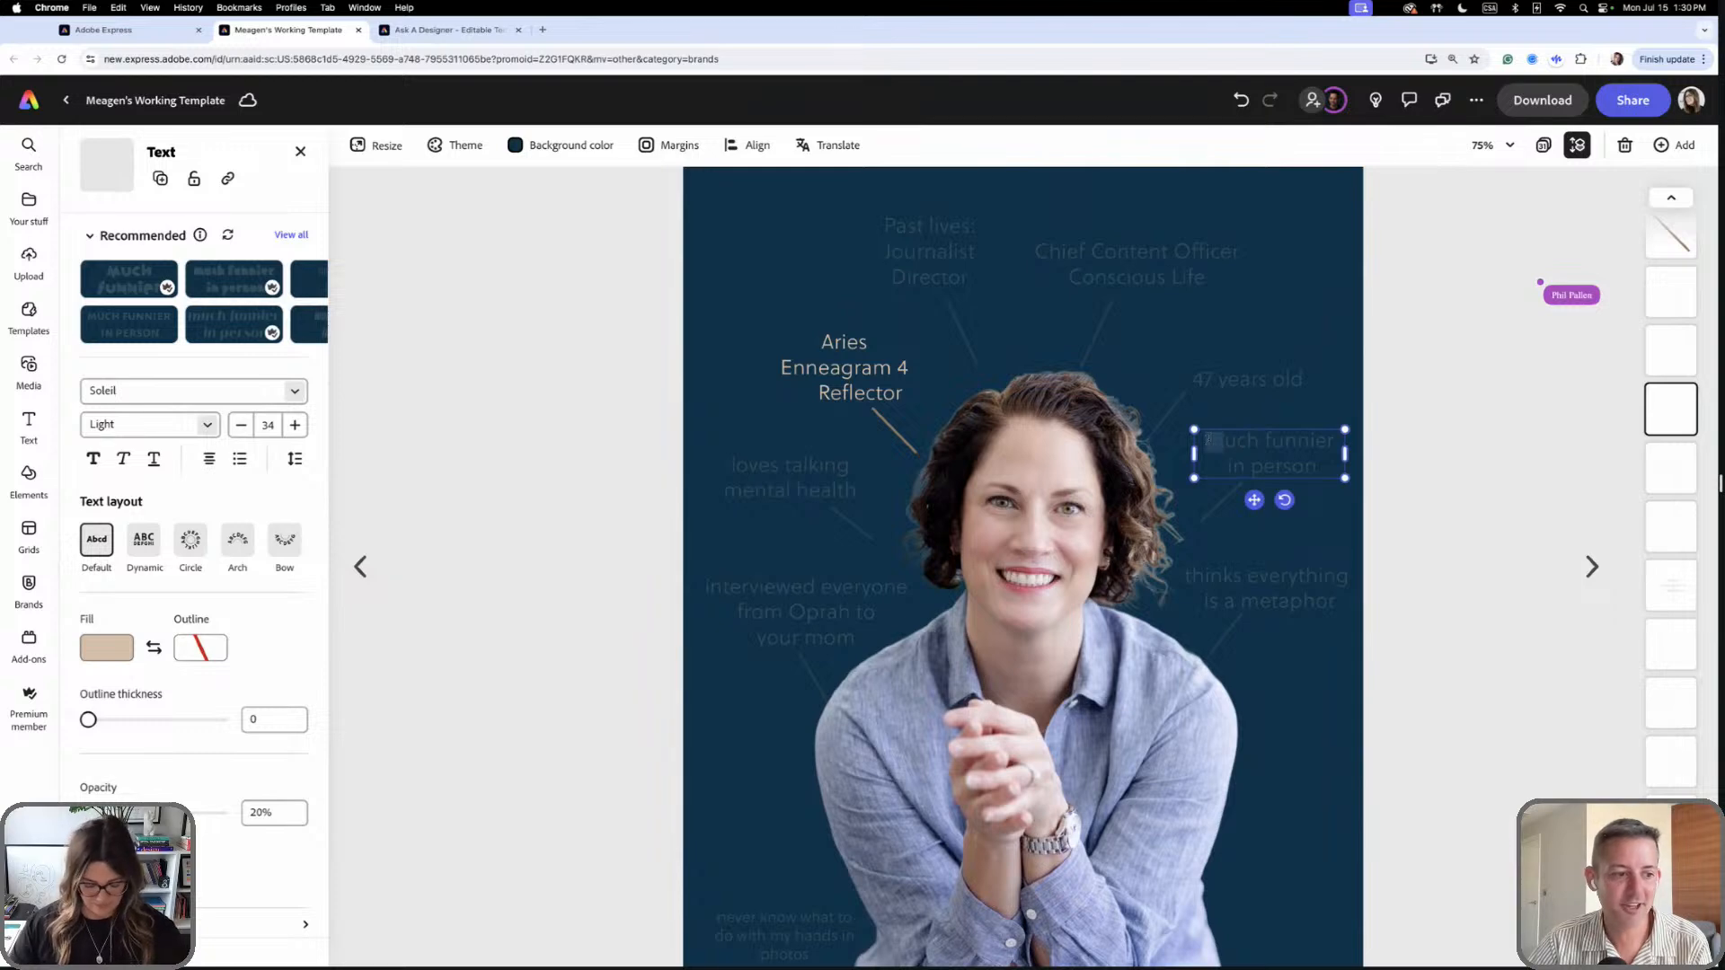
click(1244, 569)
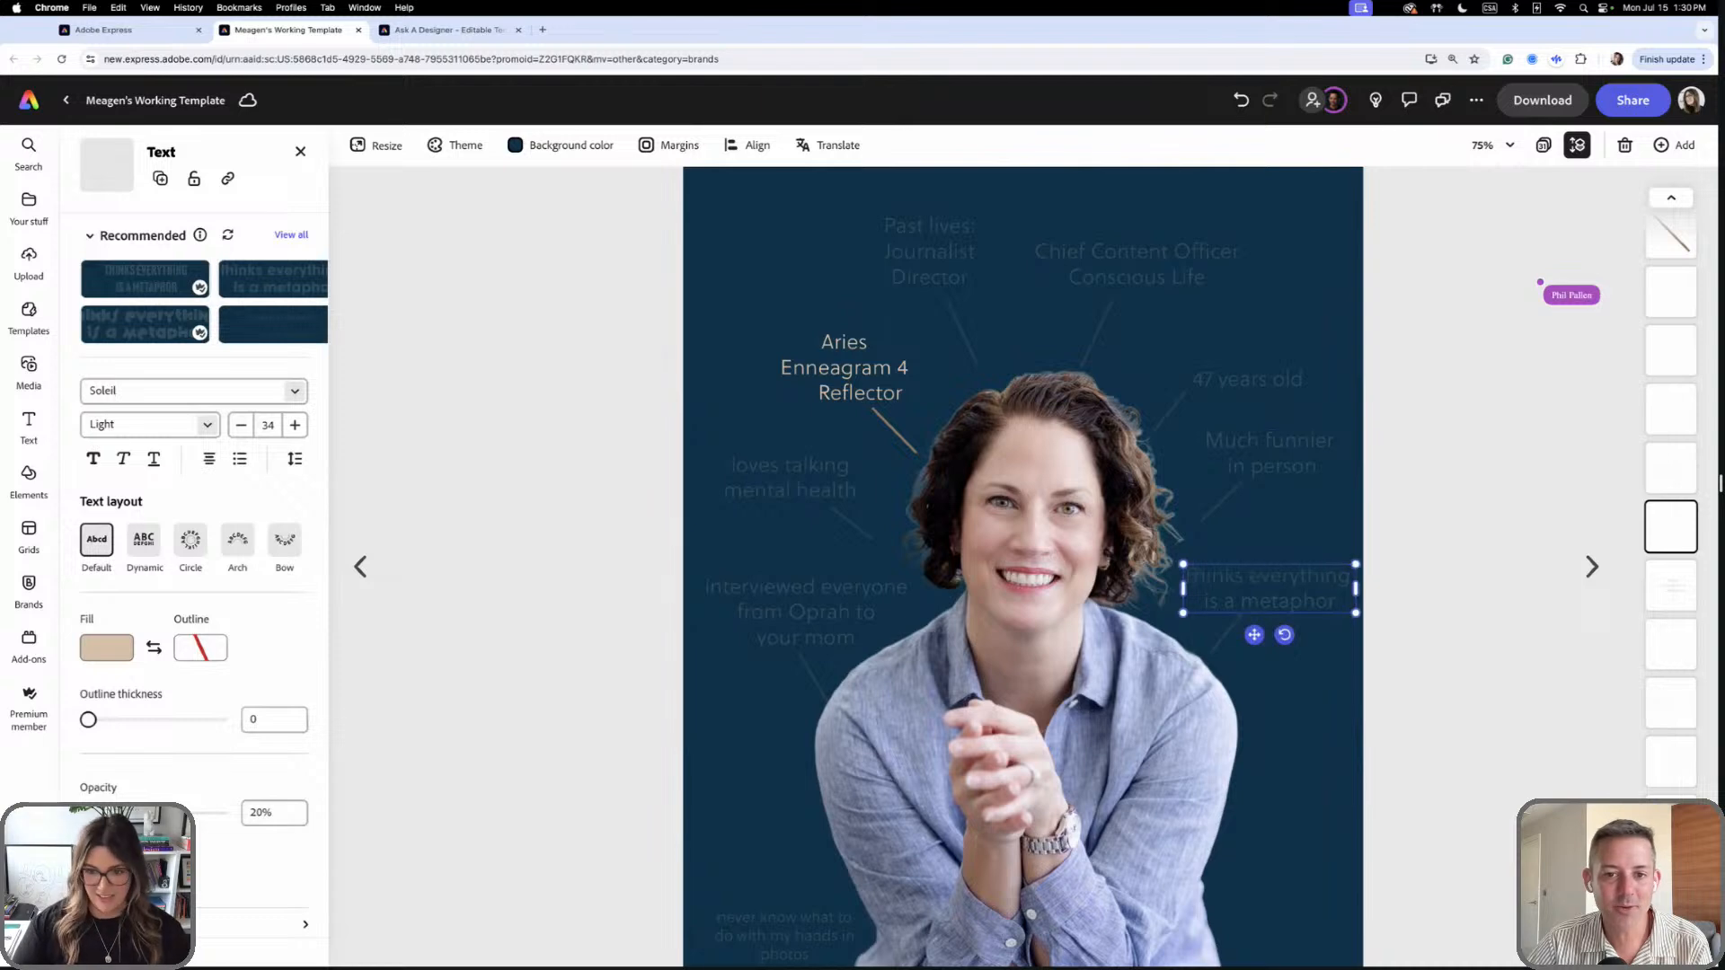
- Shift the "interviewed everyone from Oprah to your mom" label slightly toward the portrait, and capitalize the first letters of it and "loves talking mental health"
click(715, 593)
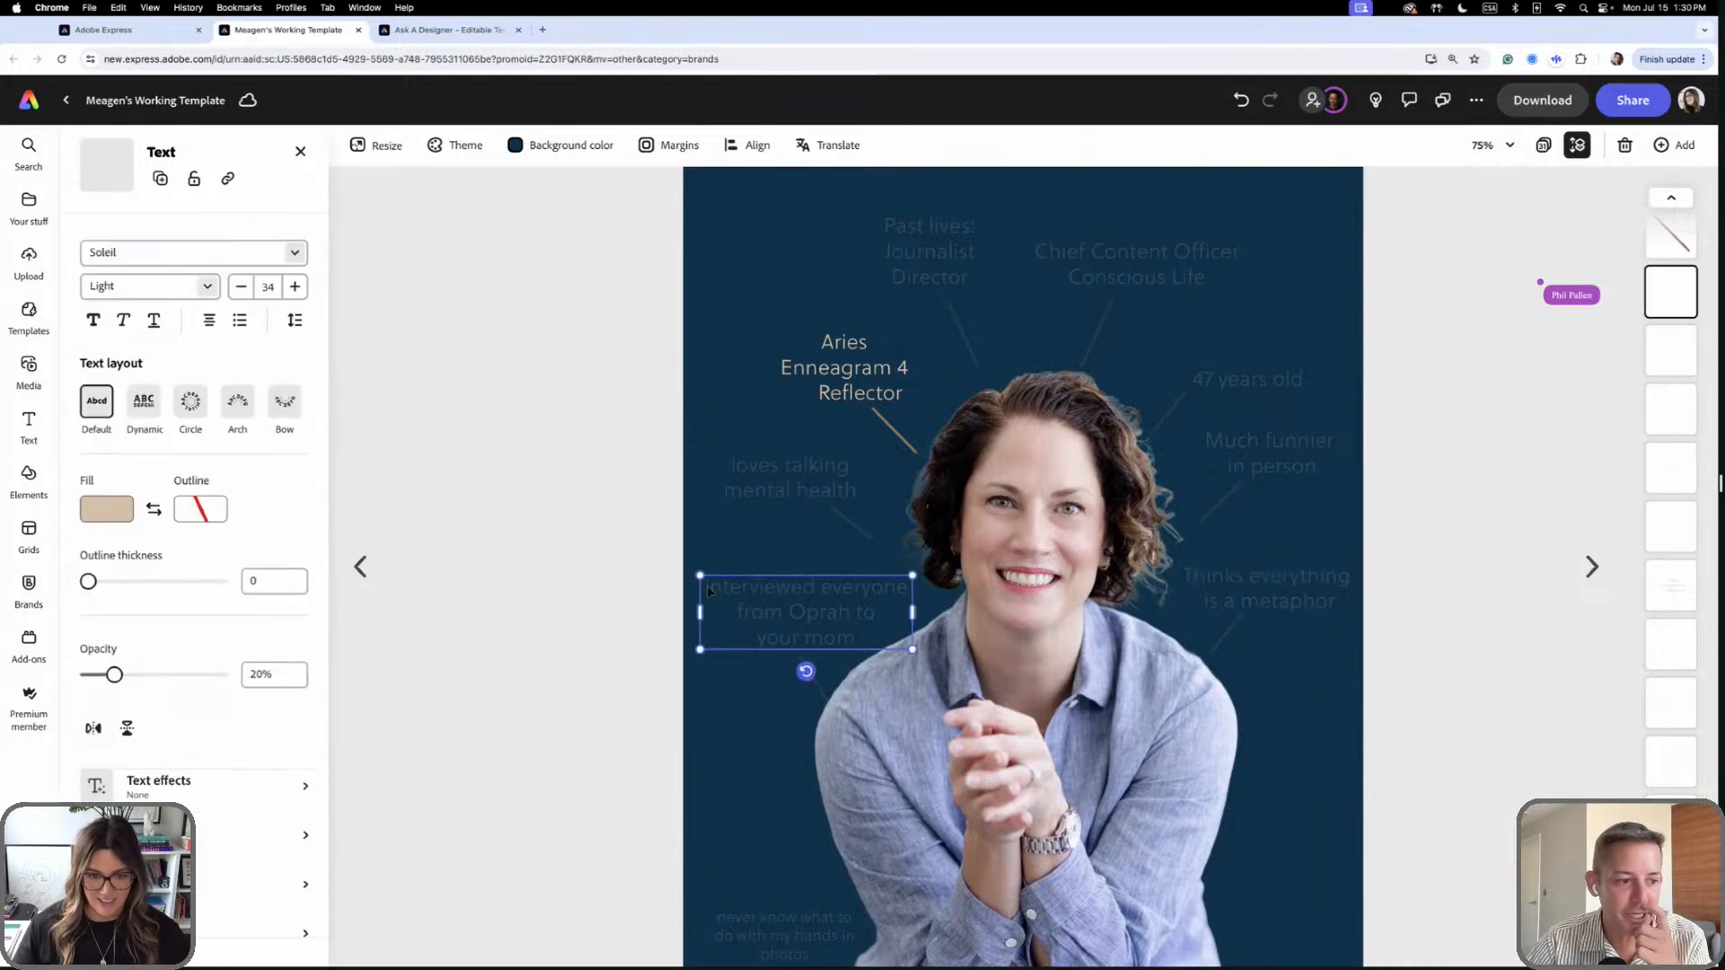
drag(723, 597, 732, 597)
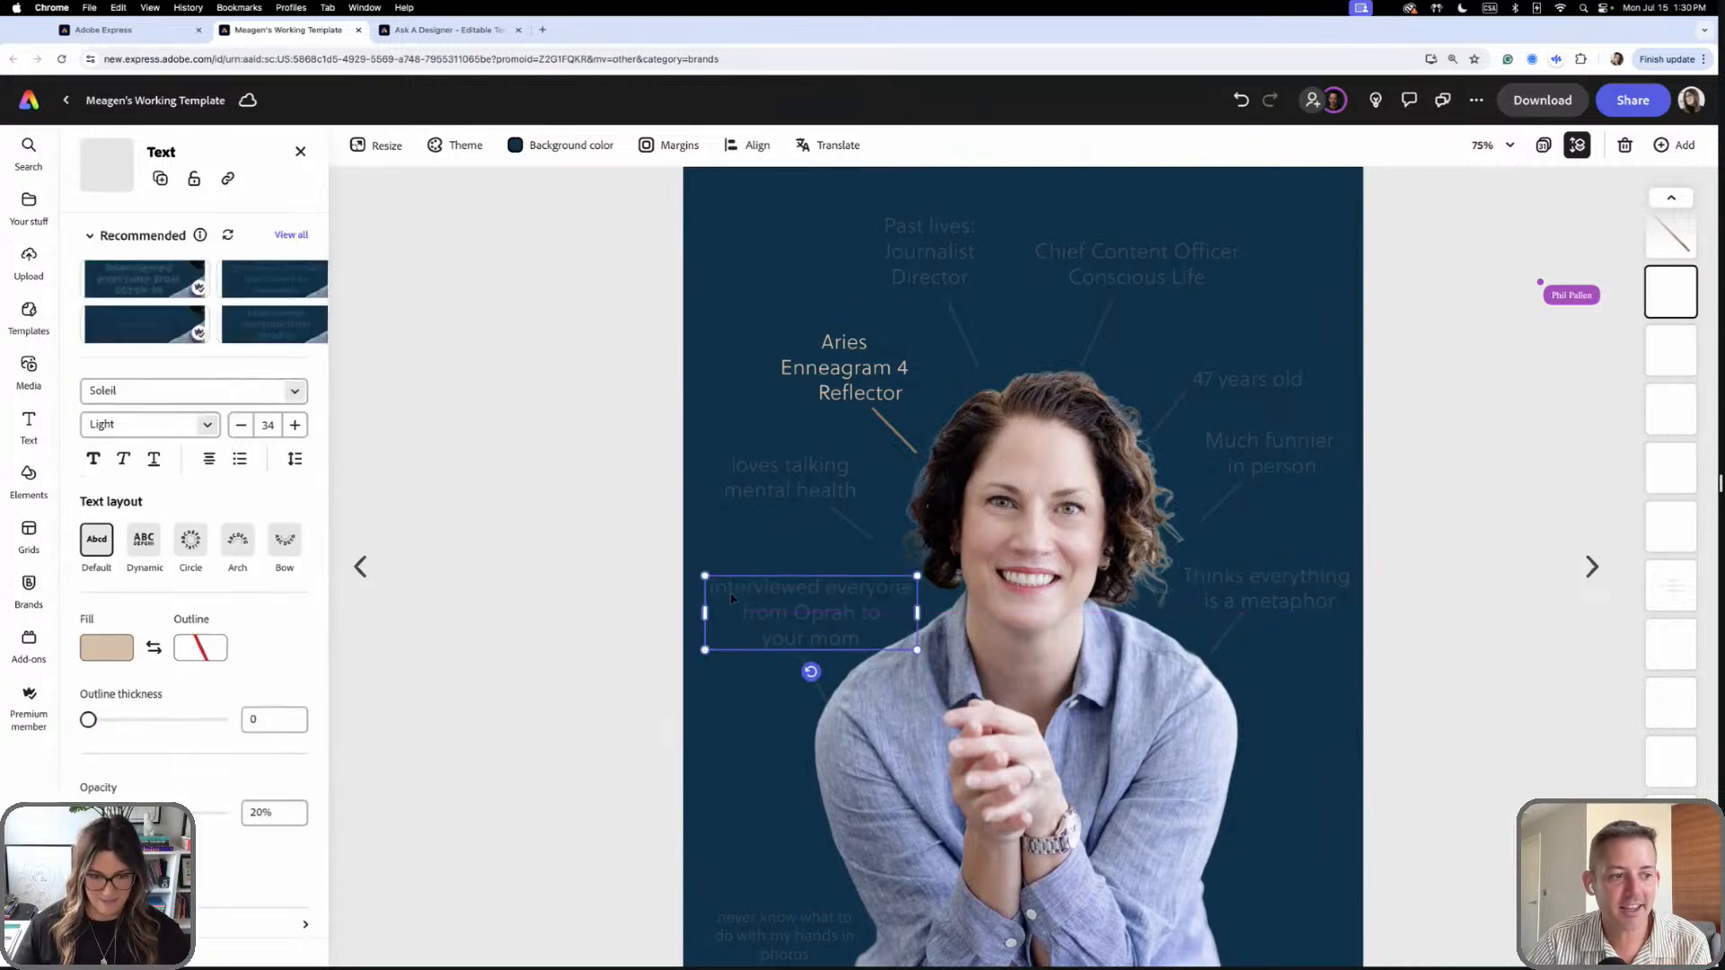
double_click(717, 592)
click(763, 600)
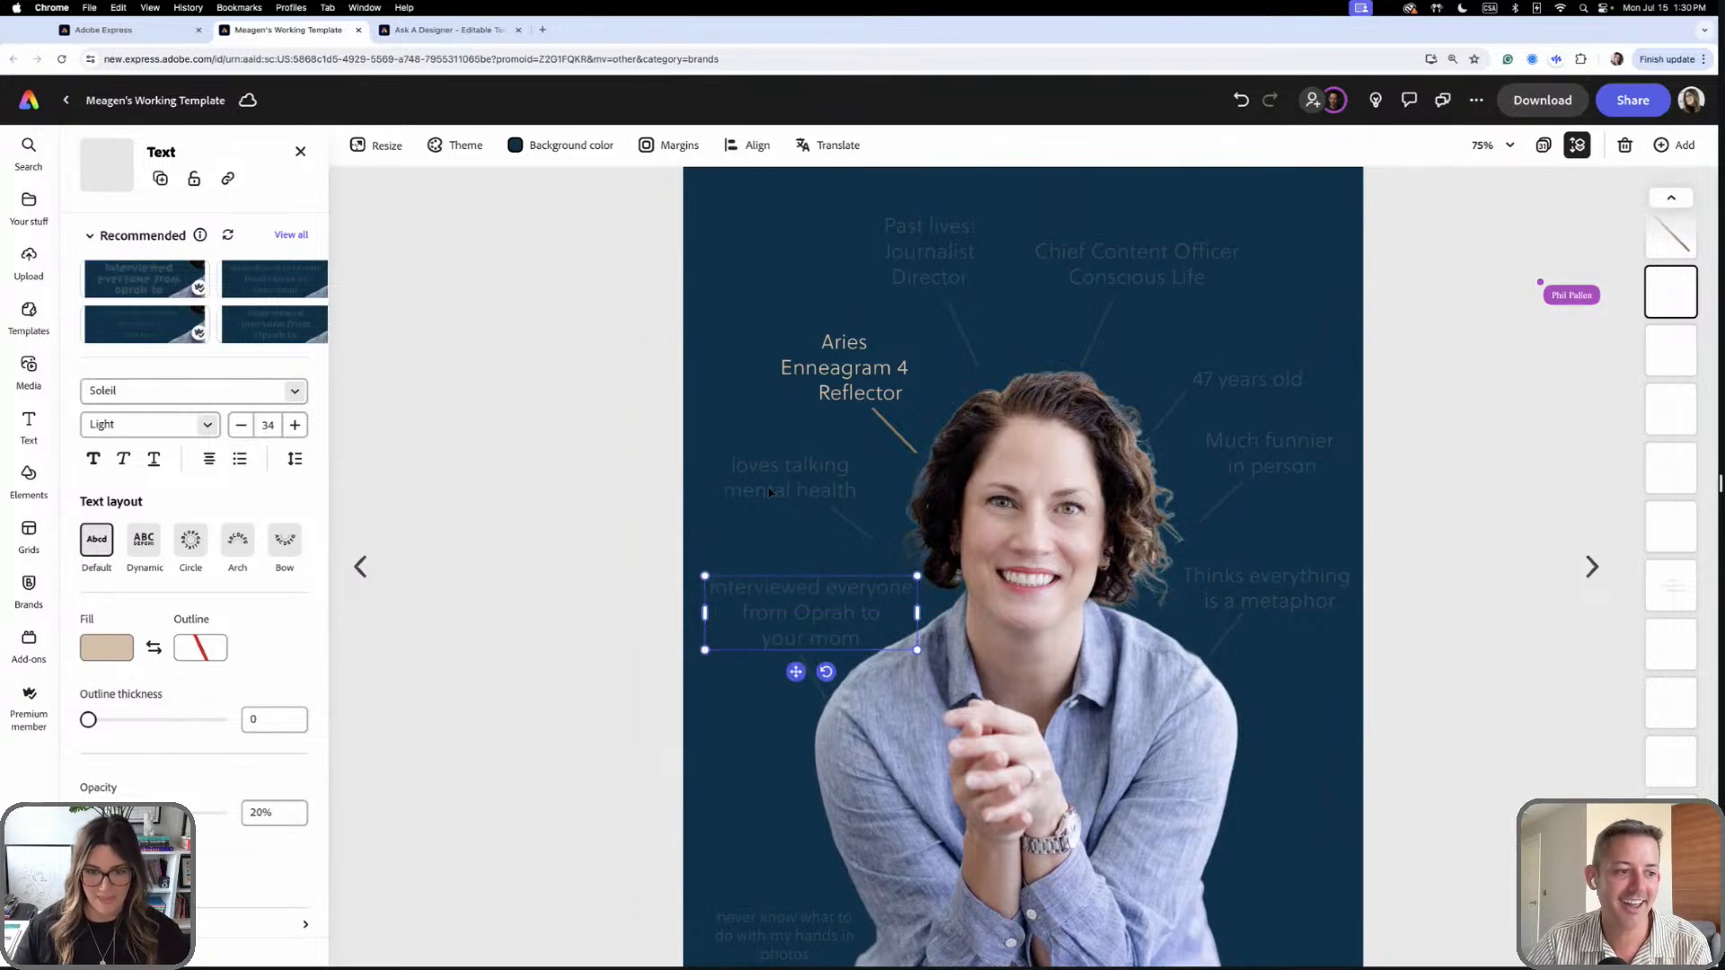
click(744, 467)
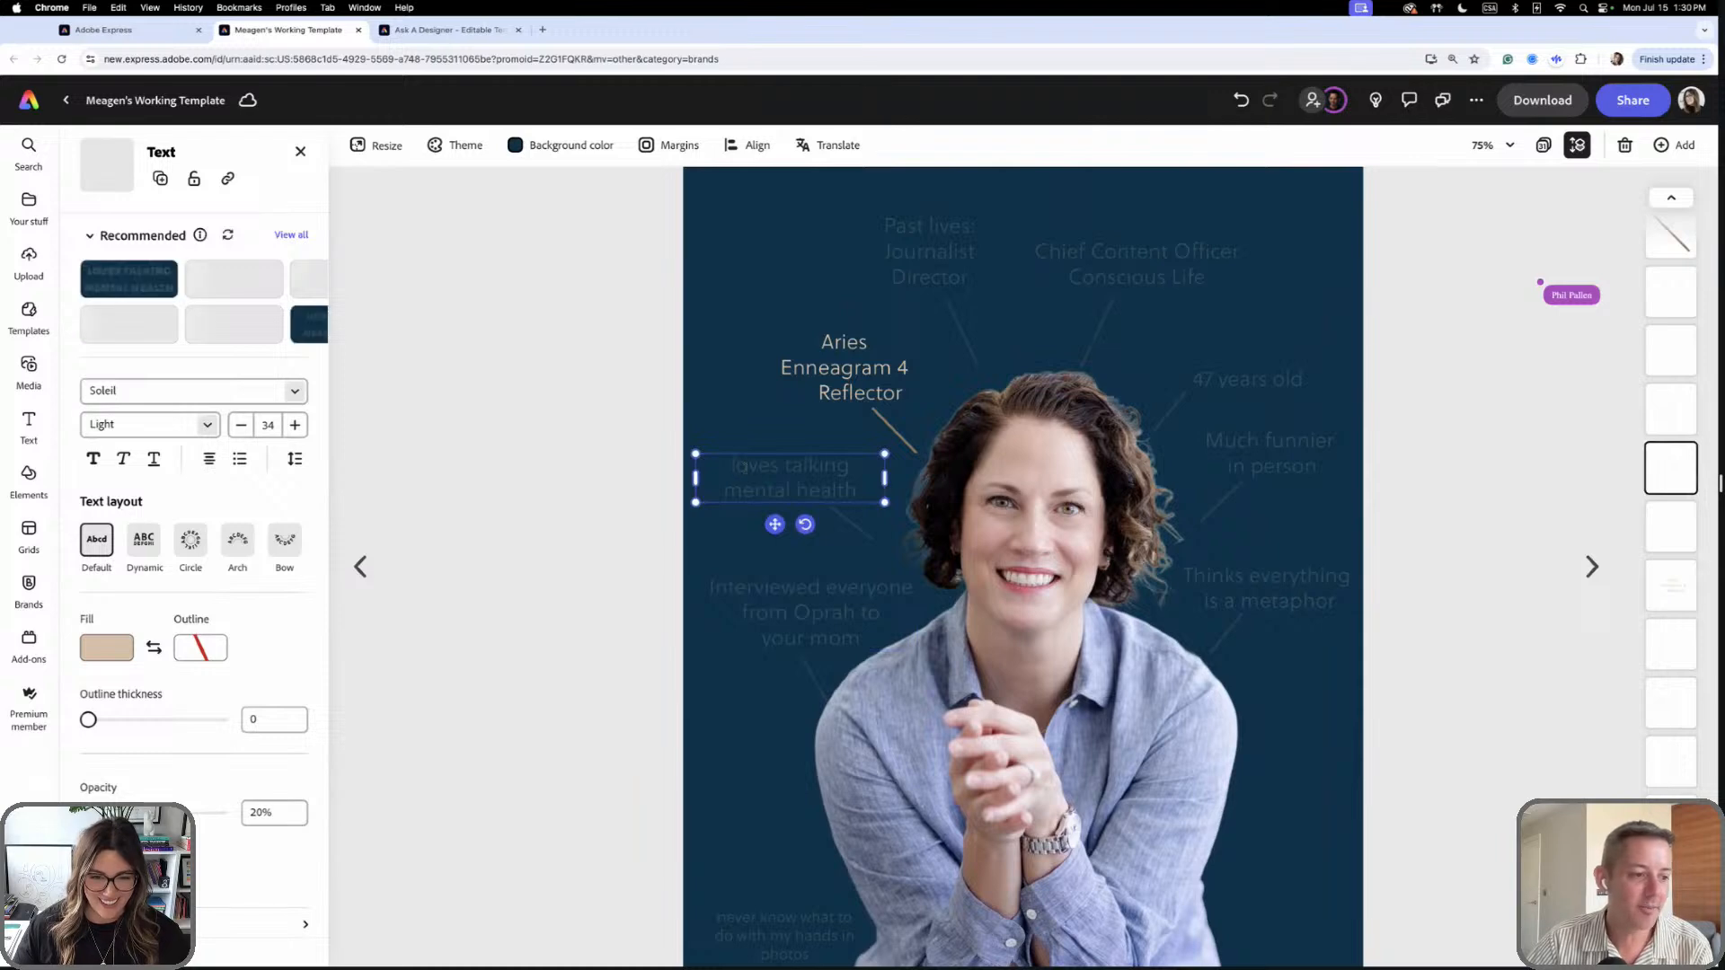
- Remove the extra leading spaces before "Reflector" so the line centers below "Enneagram 4"
scroll(760, 460, down, 3)
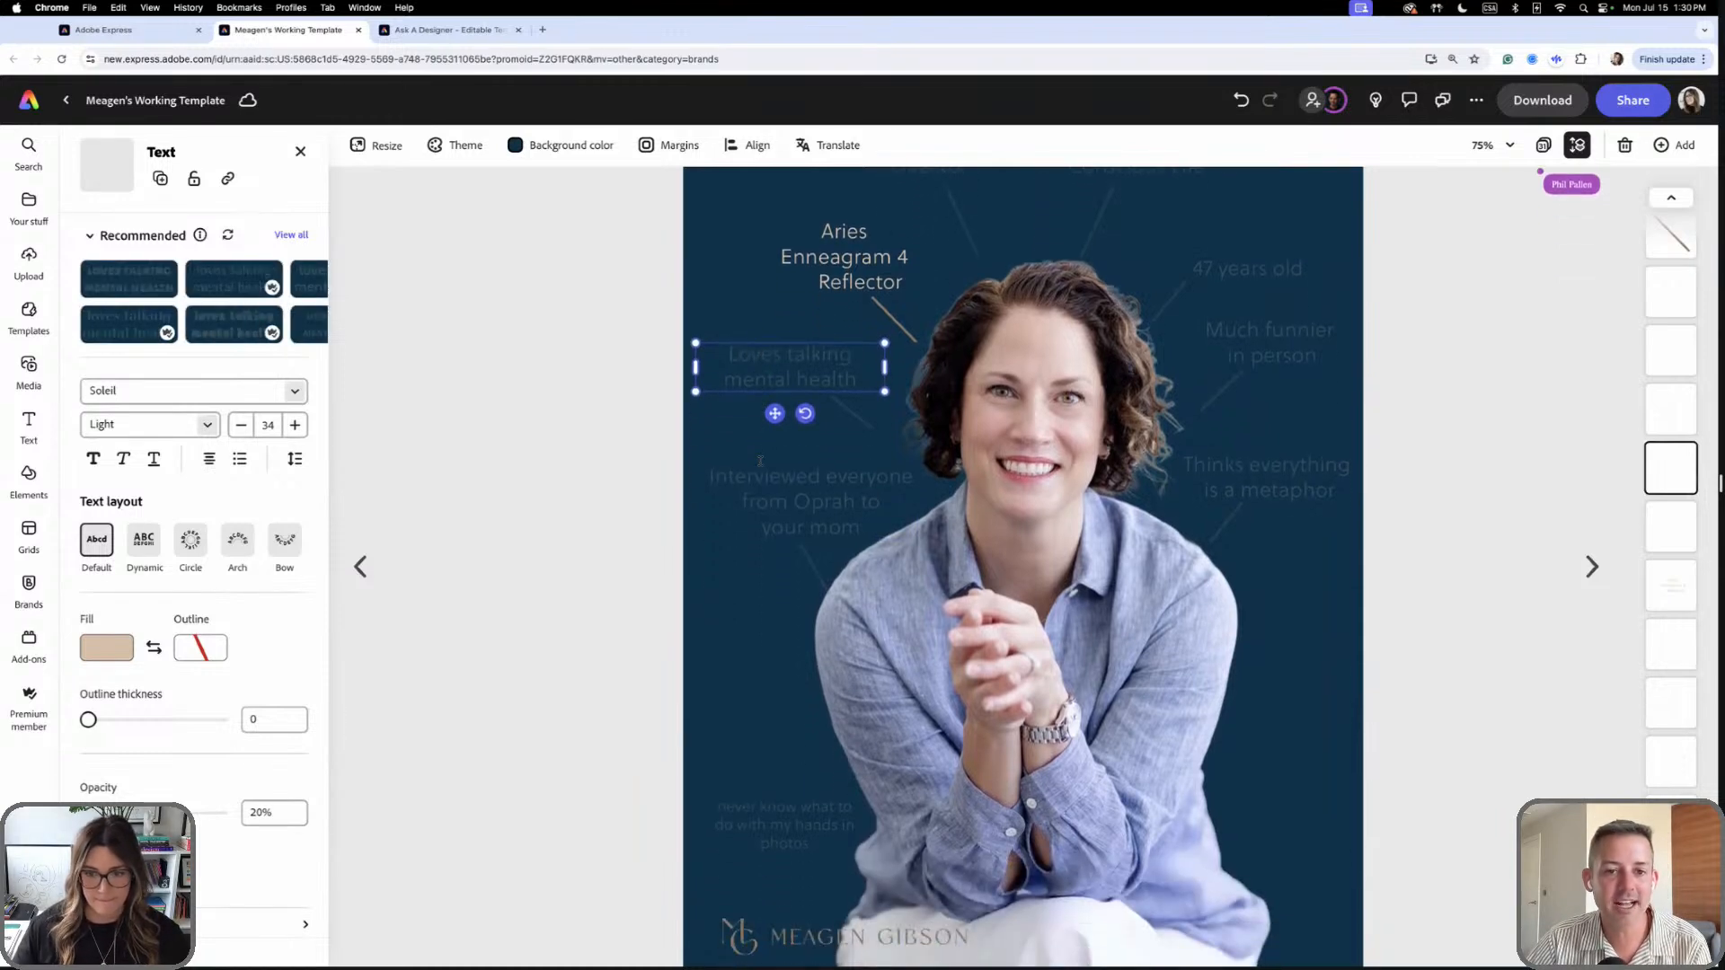
scroll(1297, 381, up, 2)
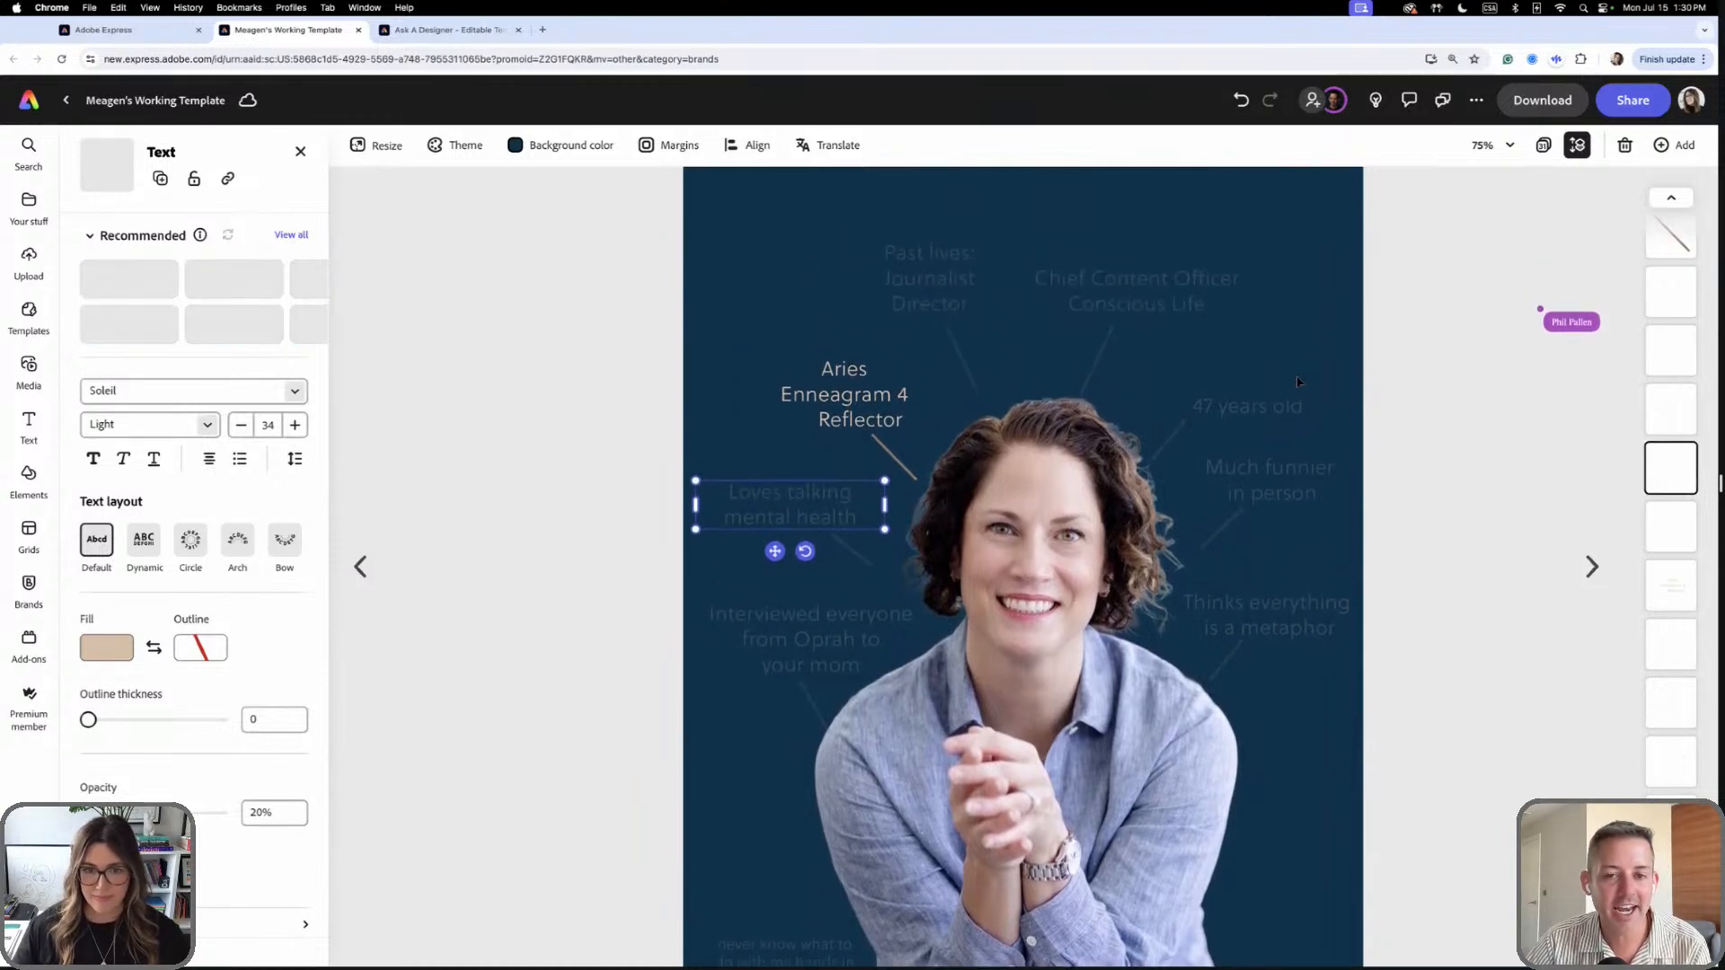
click(811, 348)
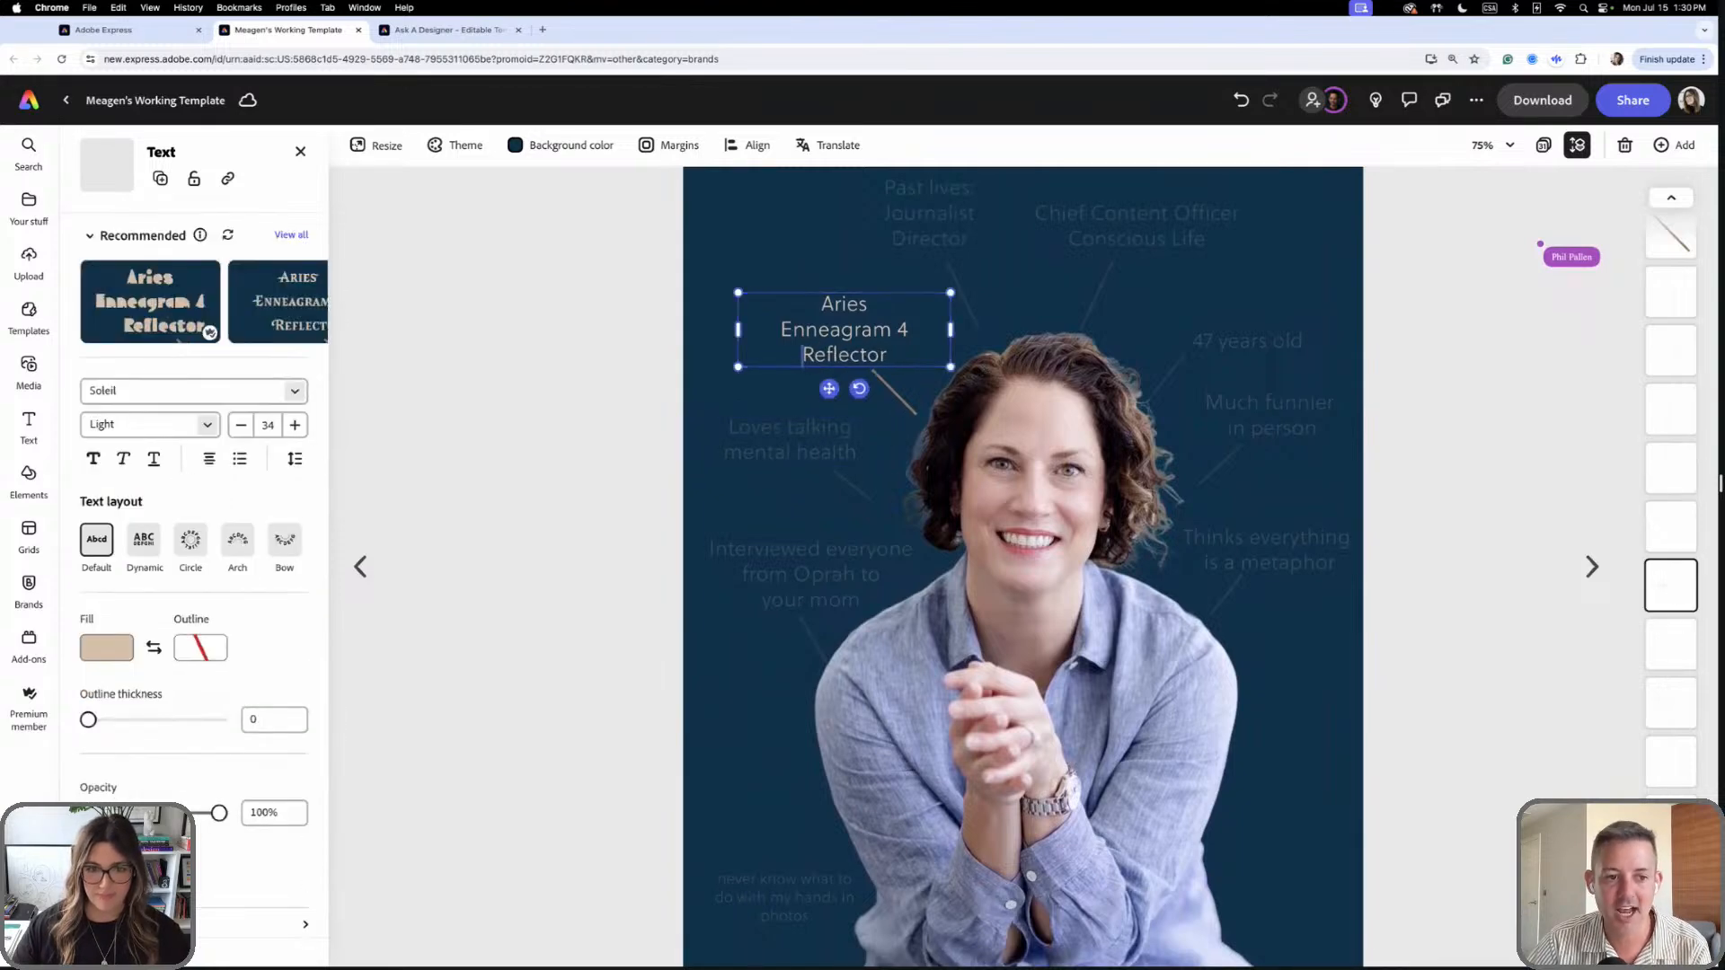
key(BackSpace)
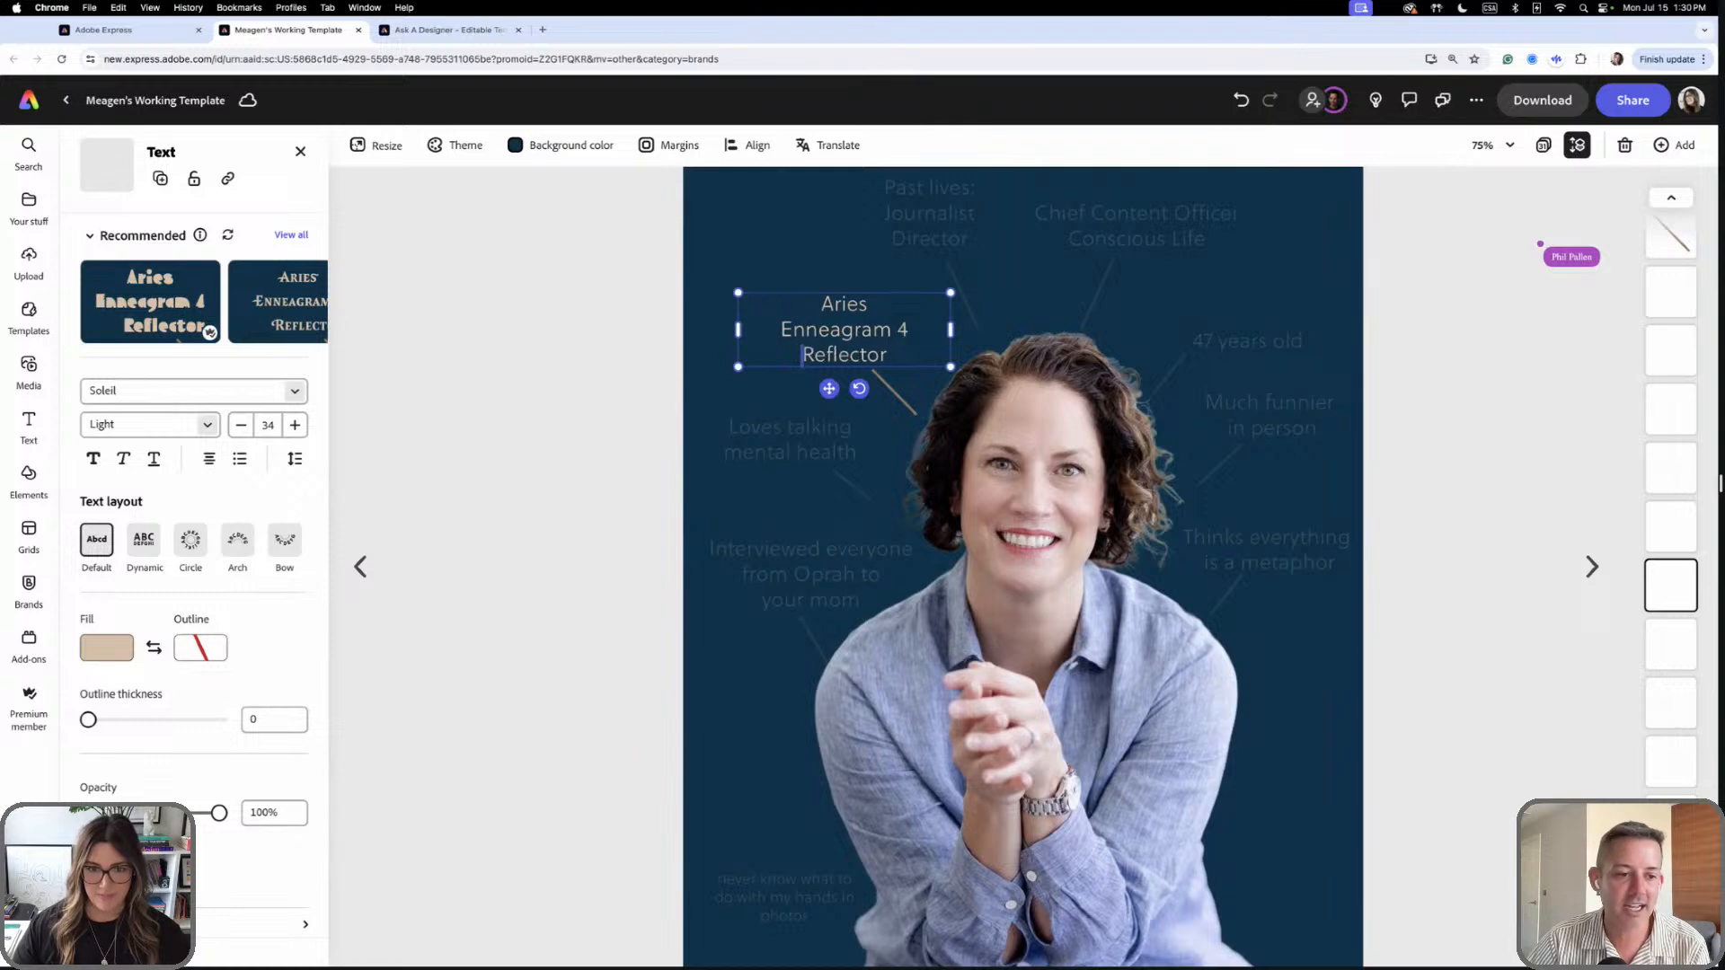
- Reflow the small "Never know what to do with my hands in photos" label onto two lines and reduce its text size to 21
click(724, 888)
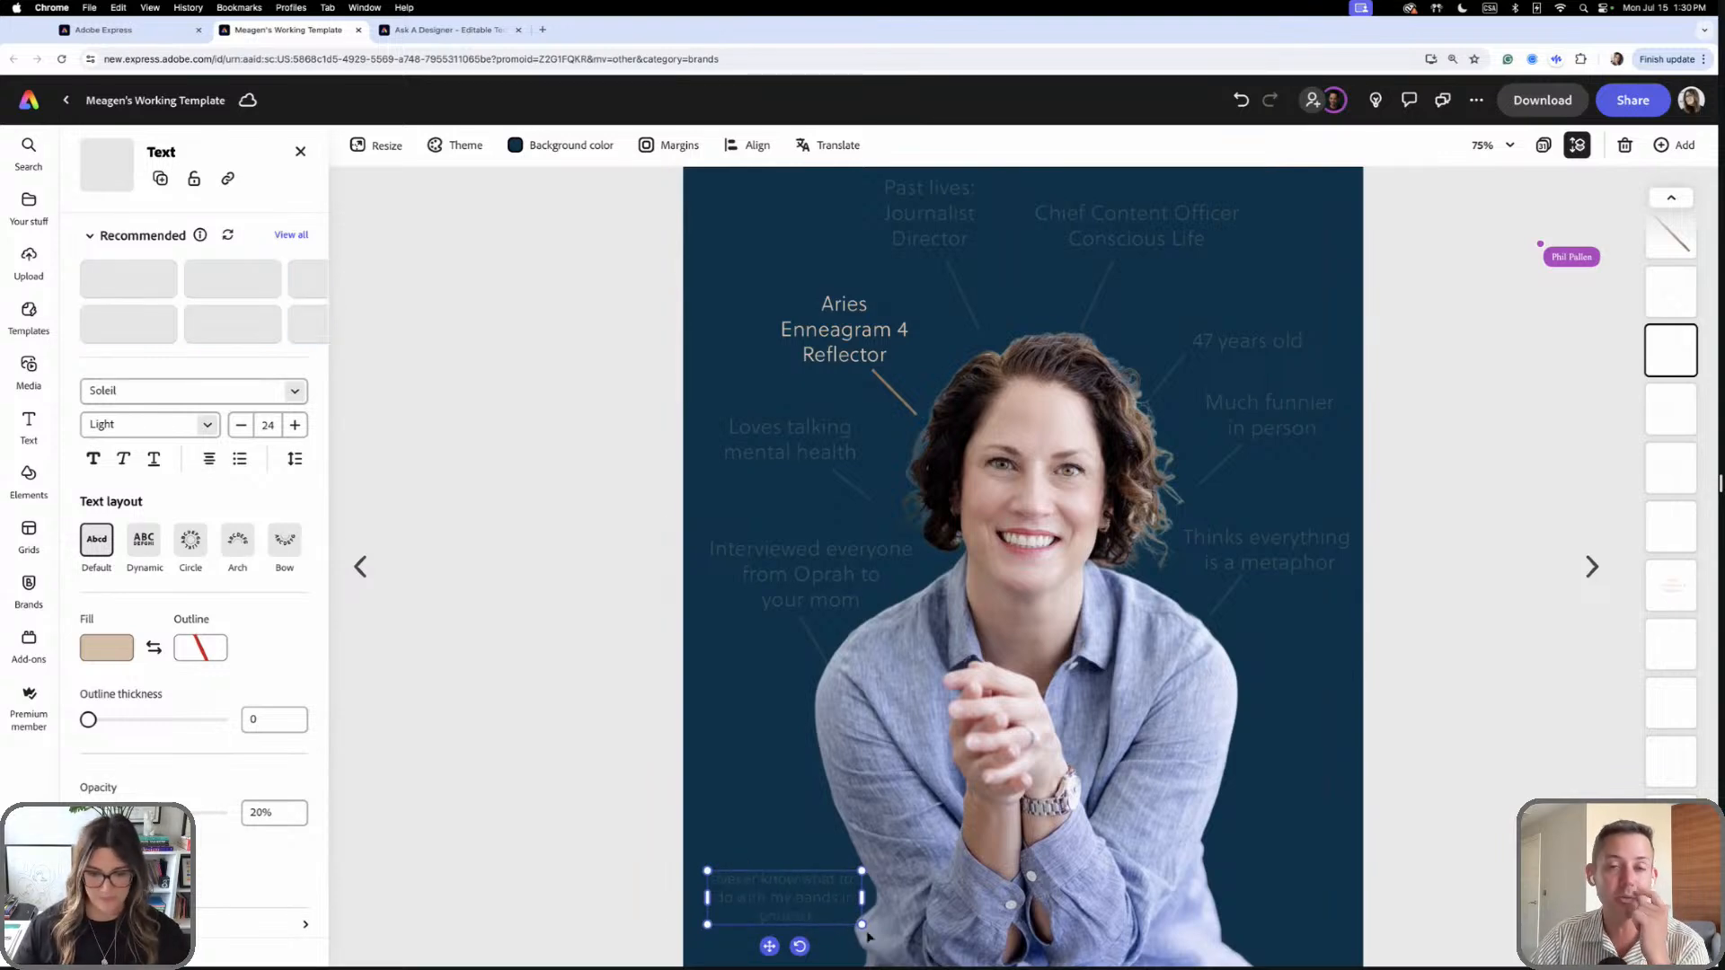
drag(861, 897, 884, 895)
scroll(1205, 852, down, 1)
scroll(1206, 852, down, 2)
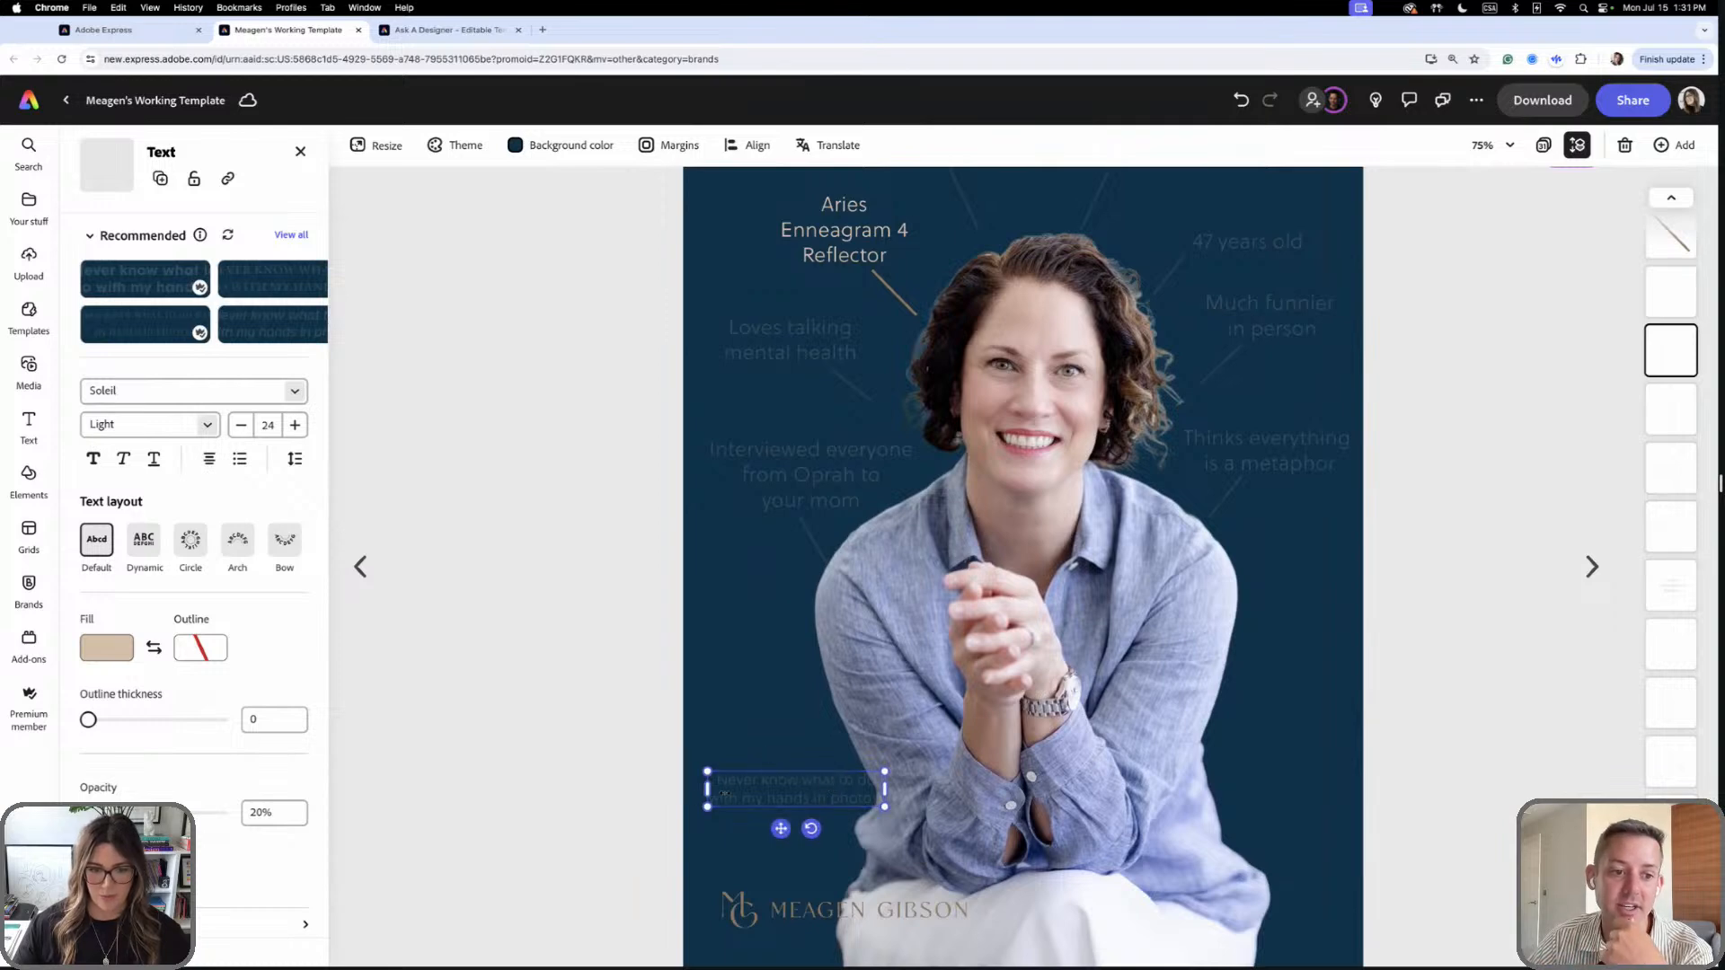
drag(761, 799, 1267, 779)
drag(867, 617, 797, 781)
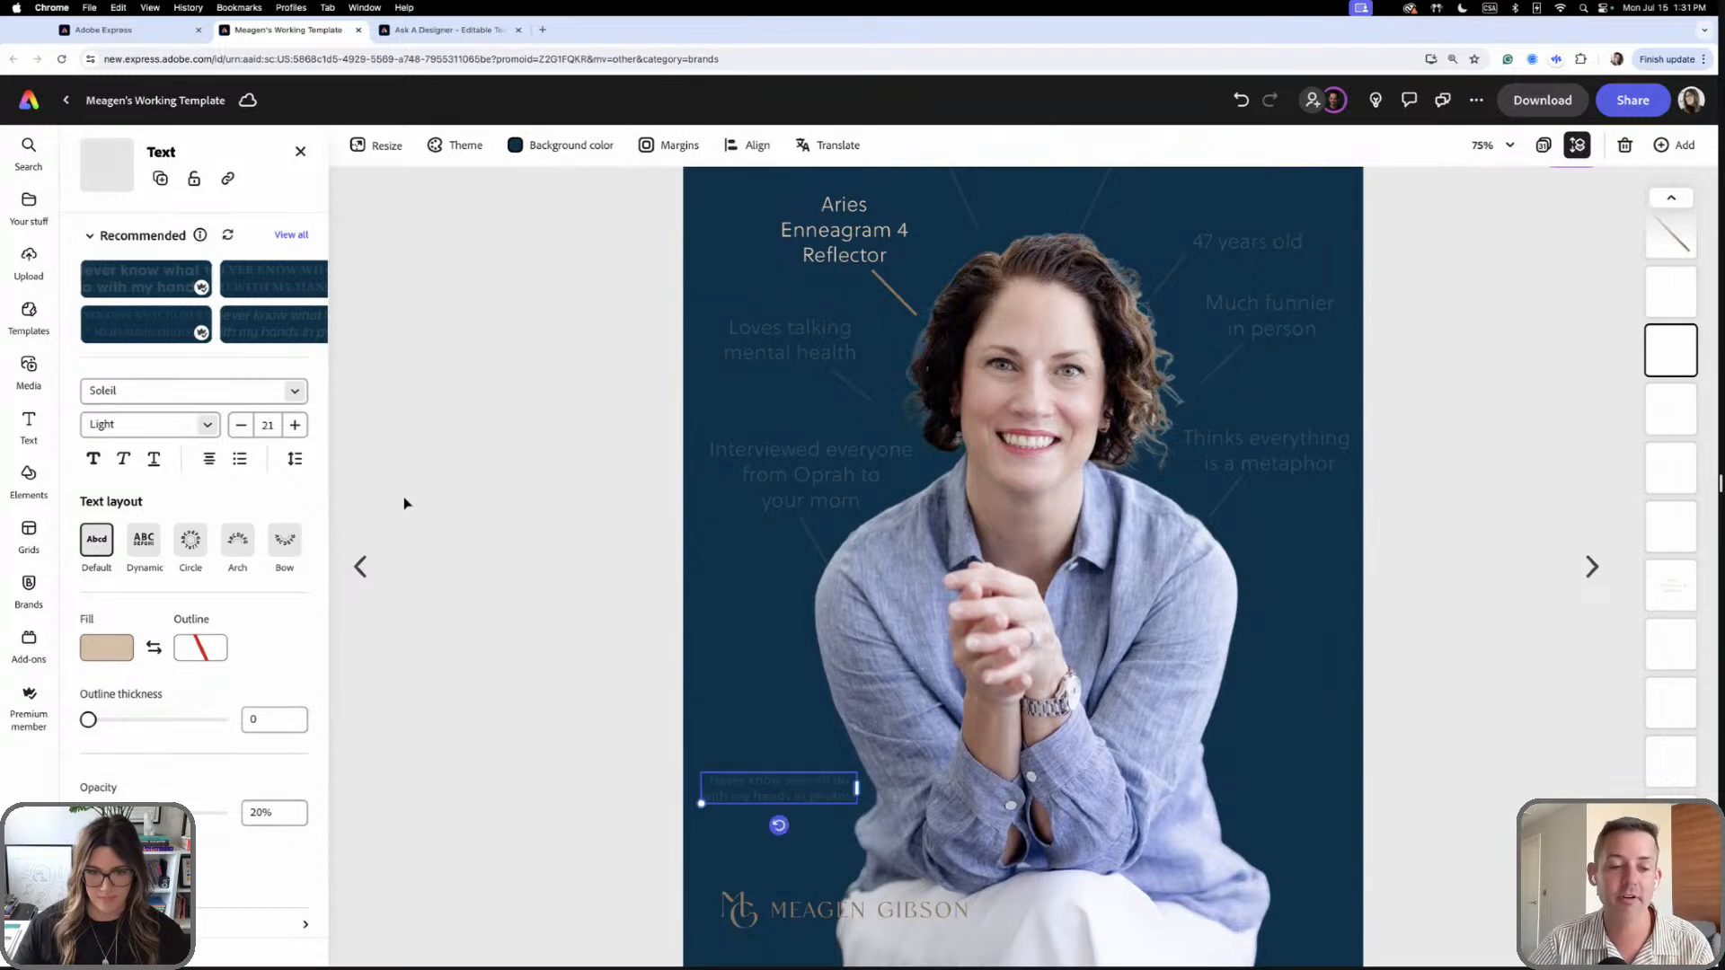
- Nudge the "Thinks everything is a metaphor" and "Interviewed everyone from Oprah to your mom" labels slightly upward
scroll(446, 462, up, 5)
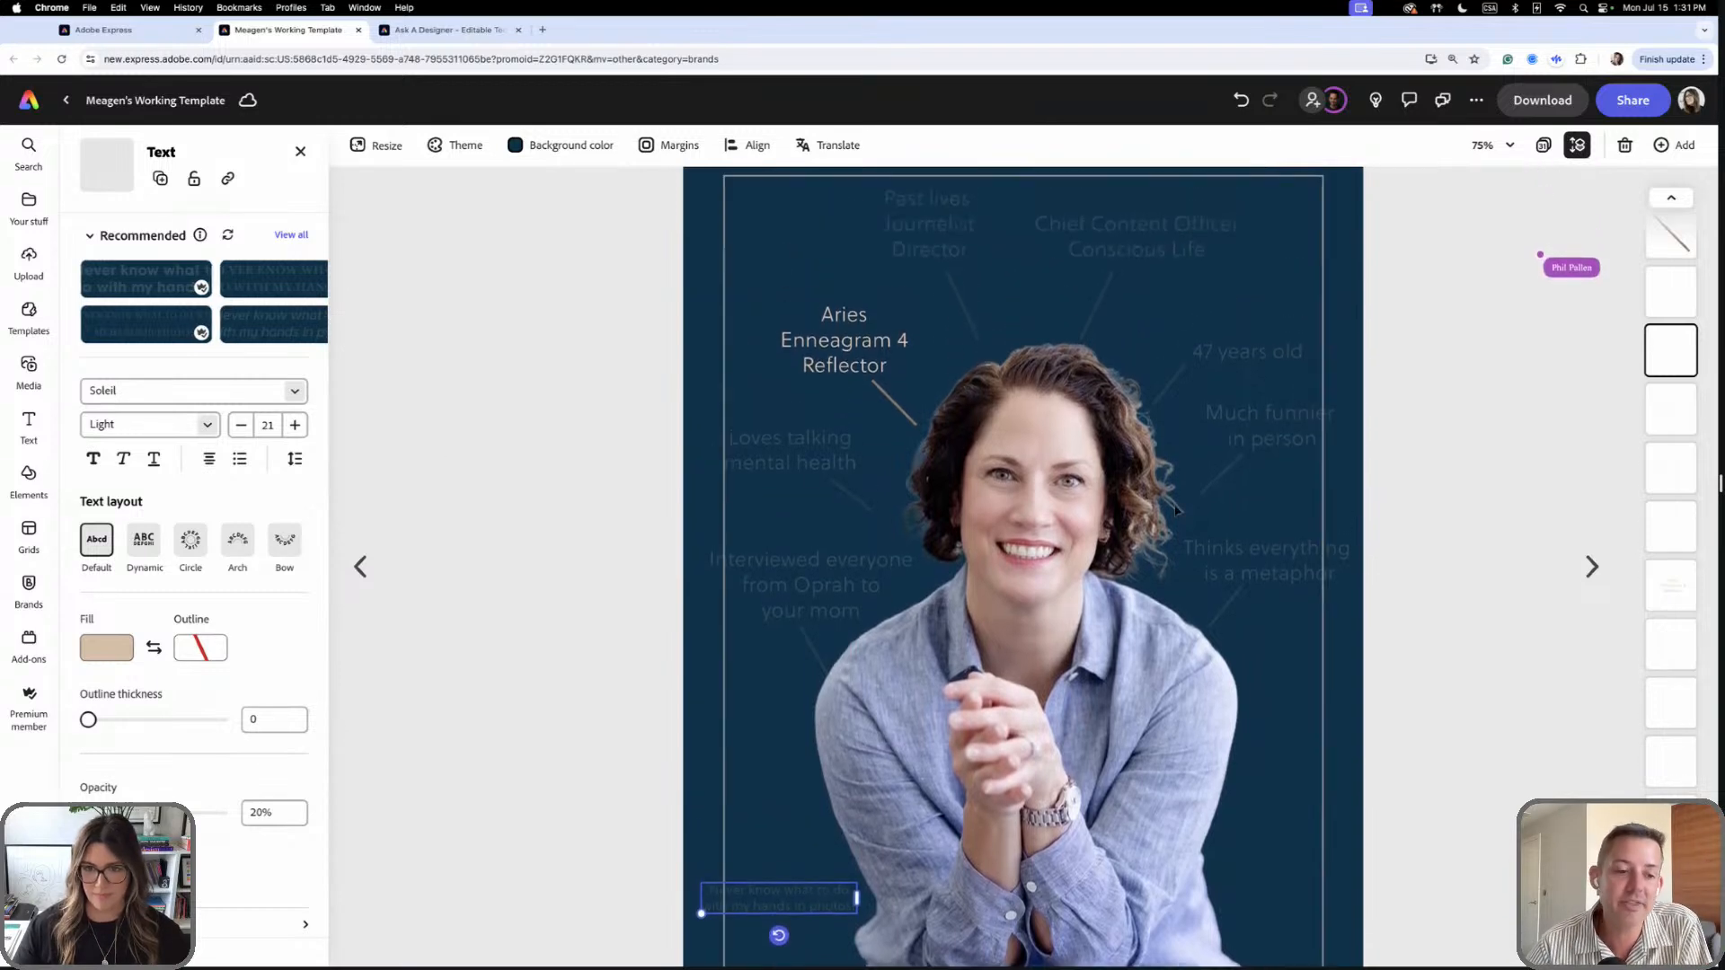
click(1170, 384)
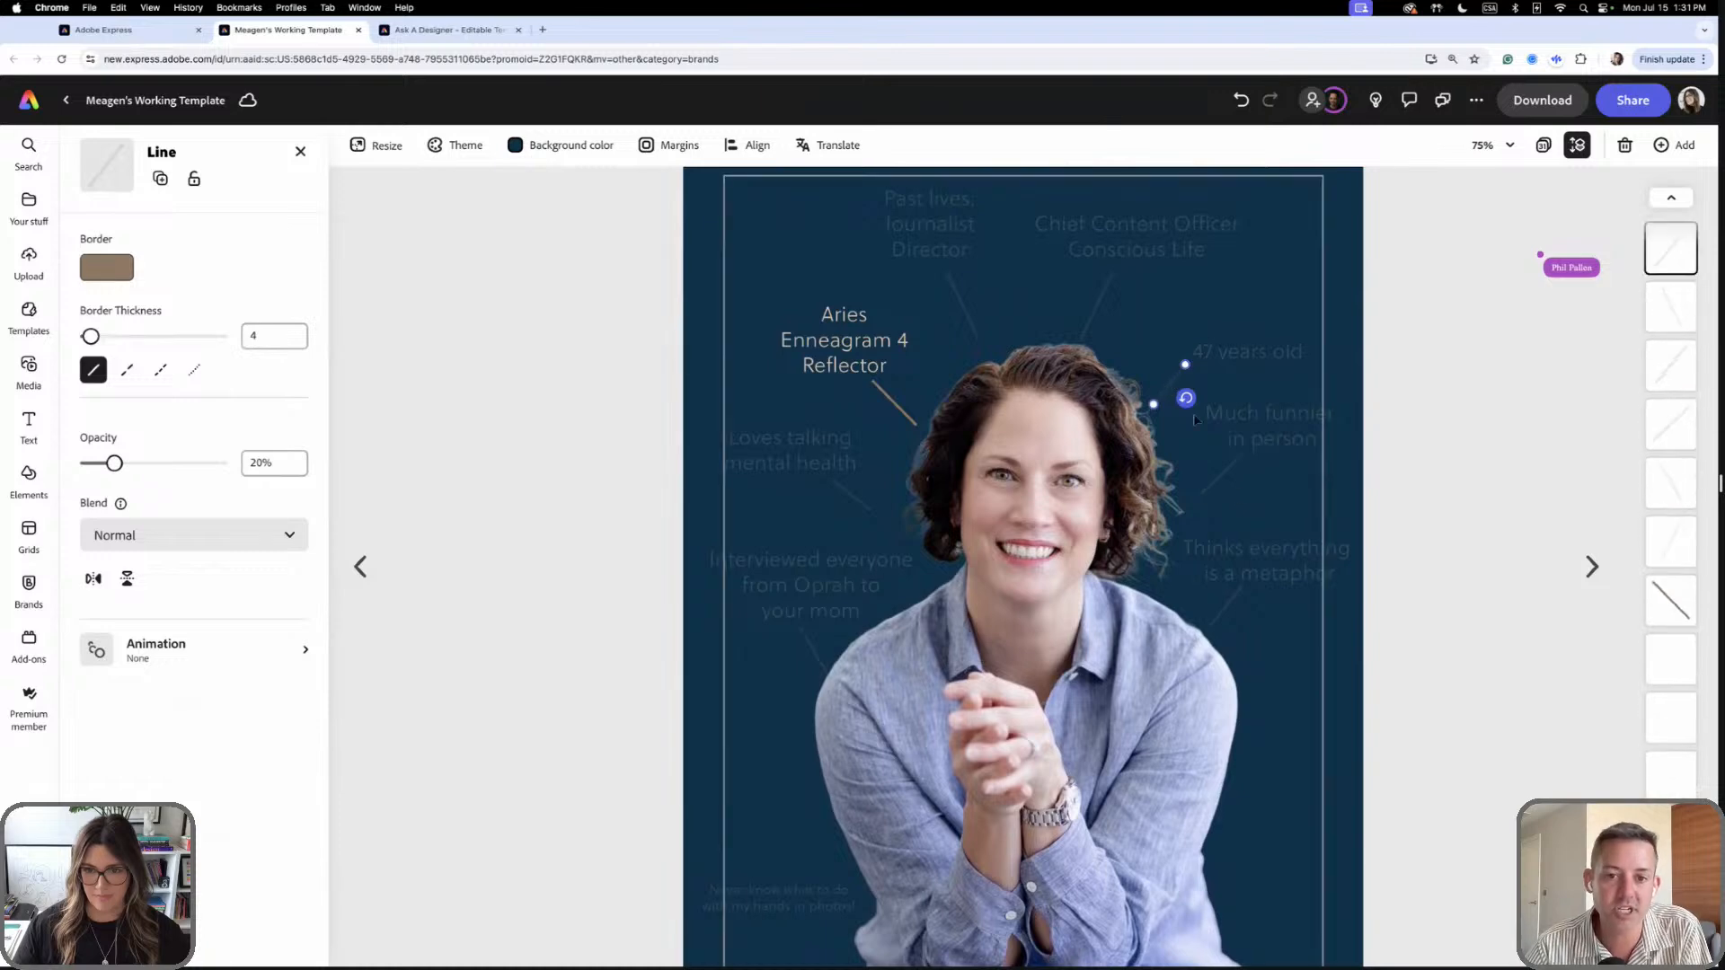
drag(1267, 559, 1273, 567)
drag(811, 586, 811, 583)
click(551, 531)
- Examine the spacing of the labels around the portrait and the brand logo at the foot of the page
scroll(550, 531, up, 1)
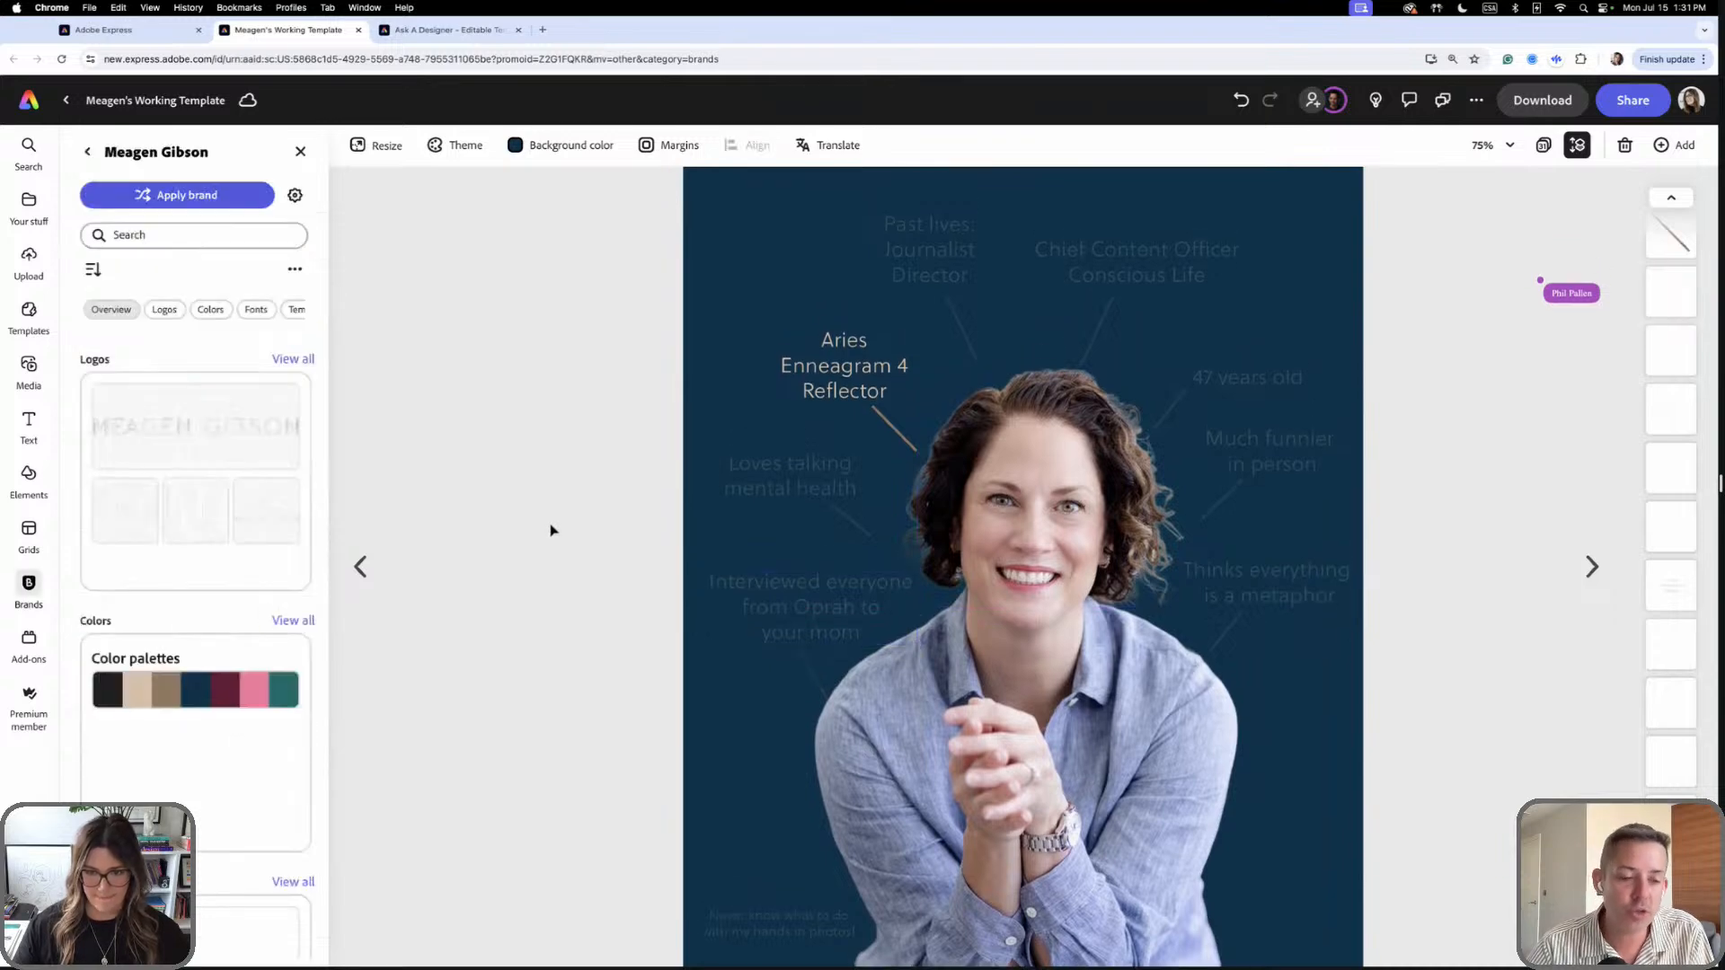
scroll(550, 531, down, 4)
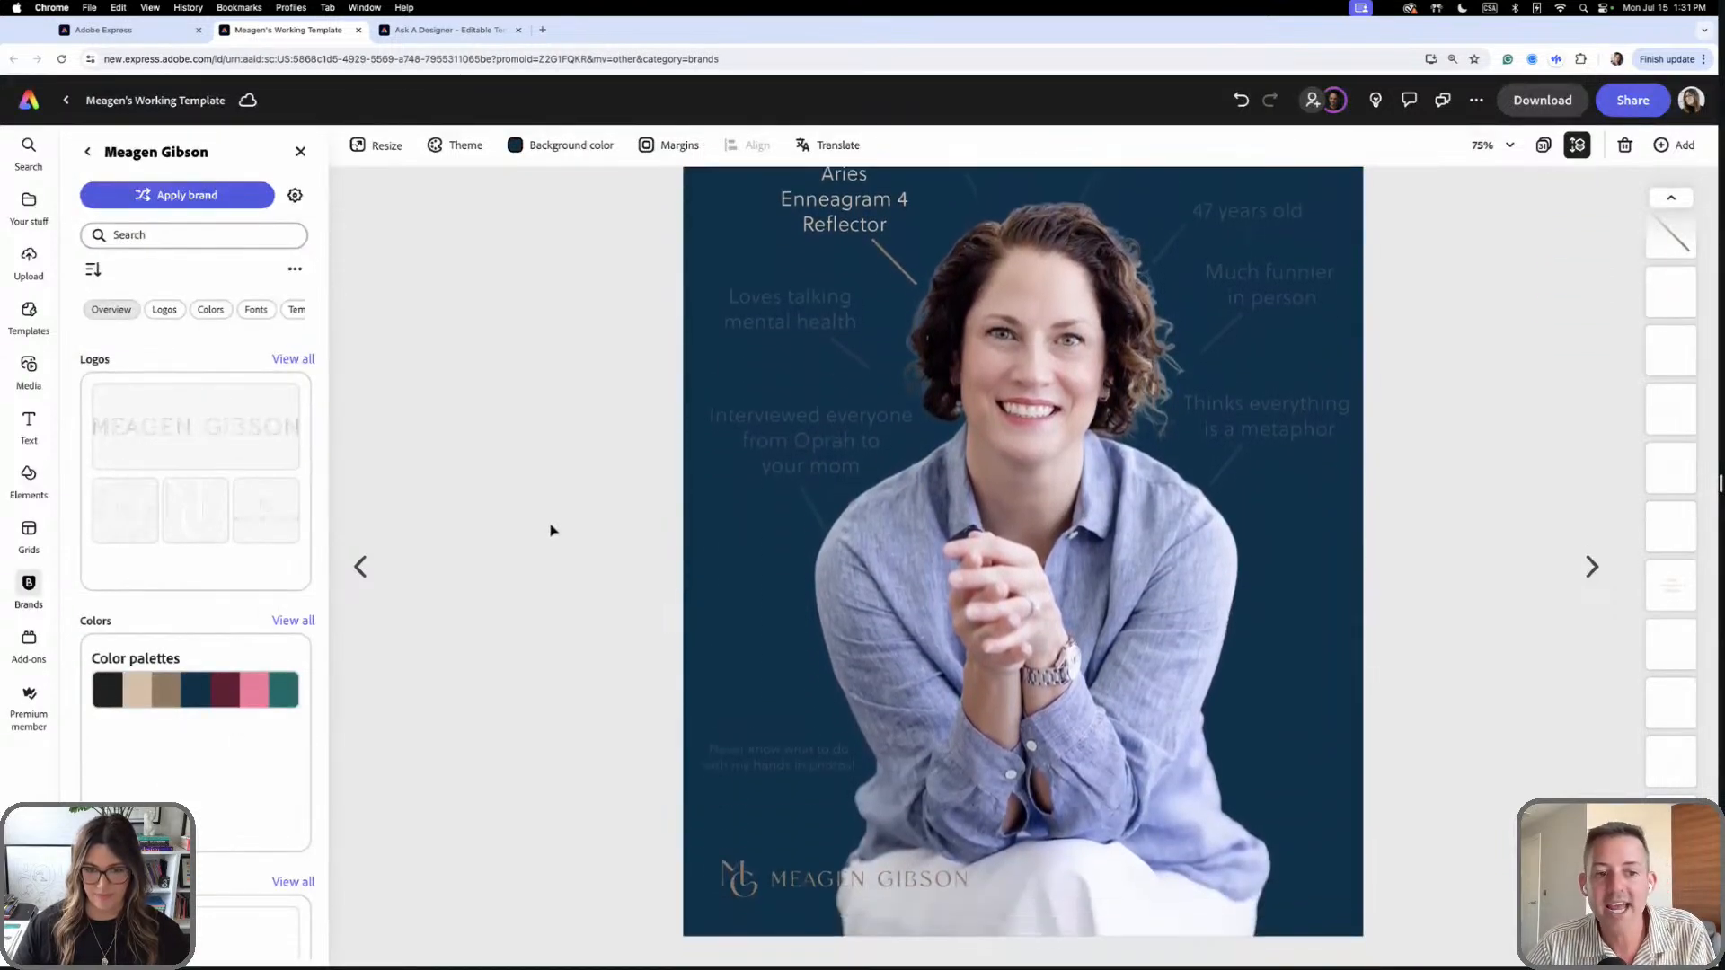
scroll(551, 531, up, 1)
click(911, 939)
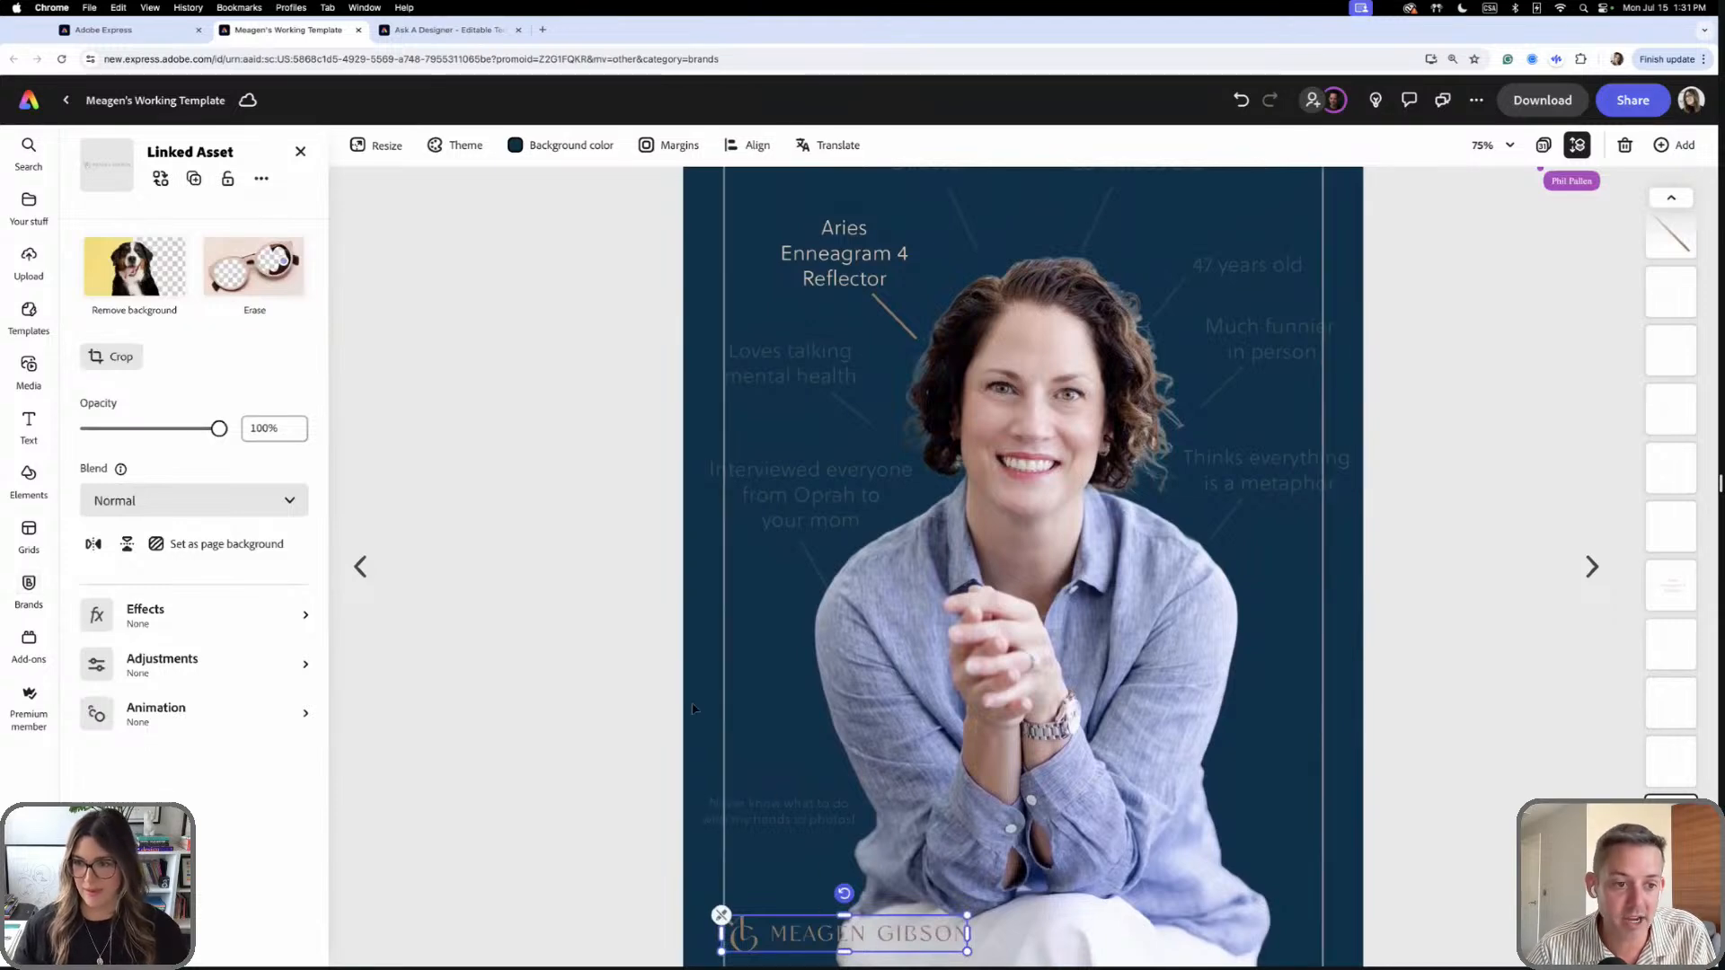
scroll(616, 658, down, 2)
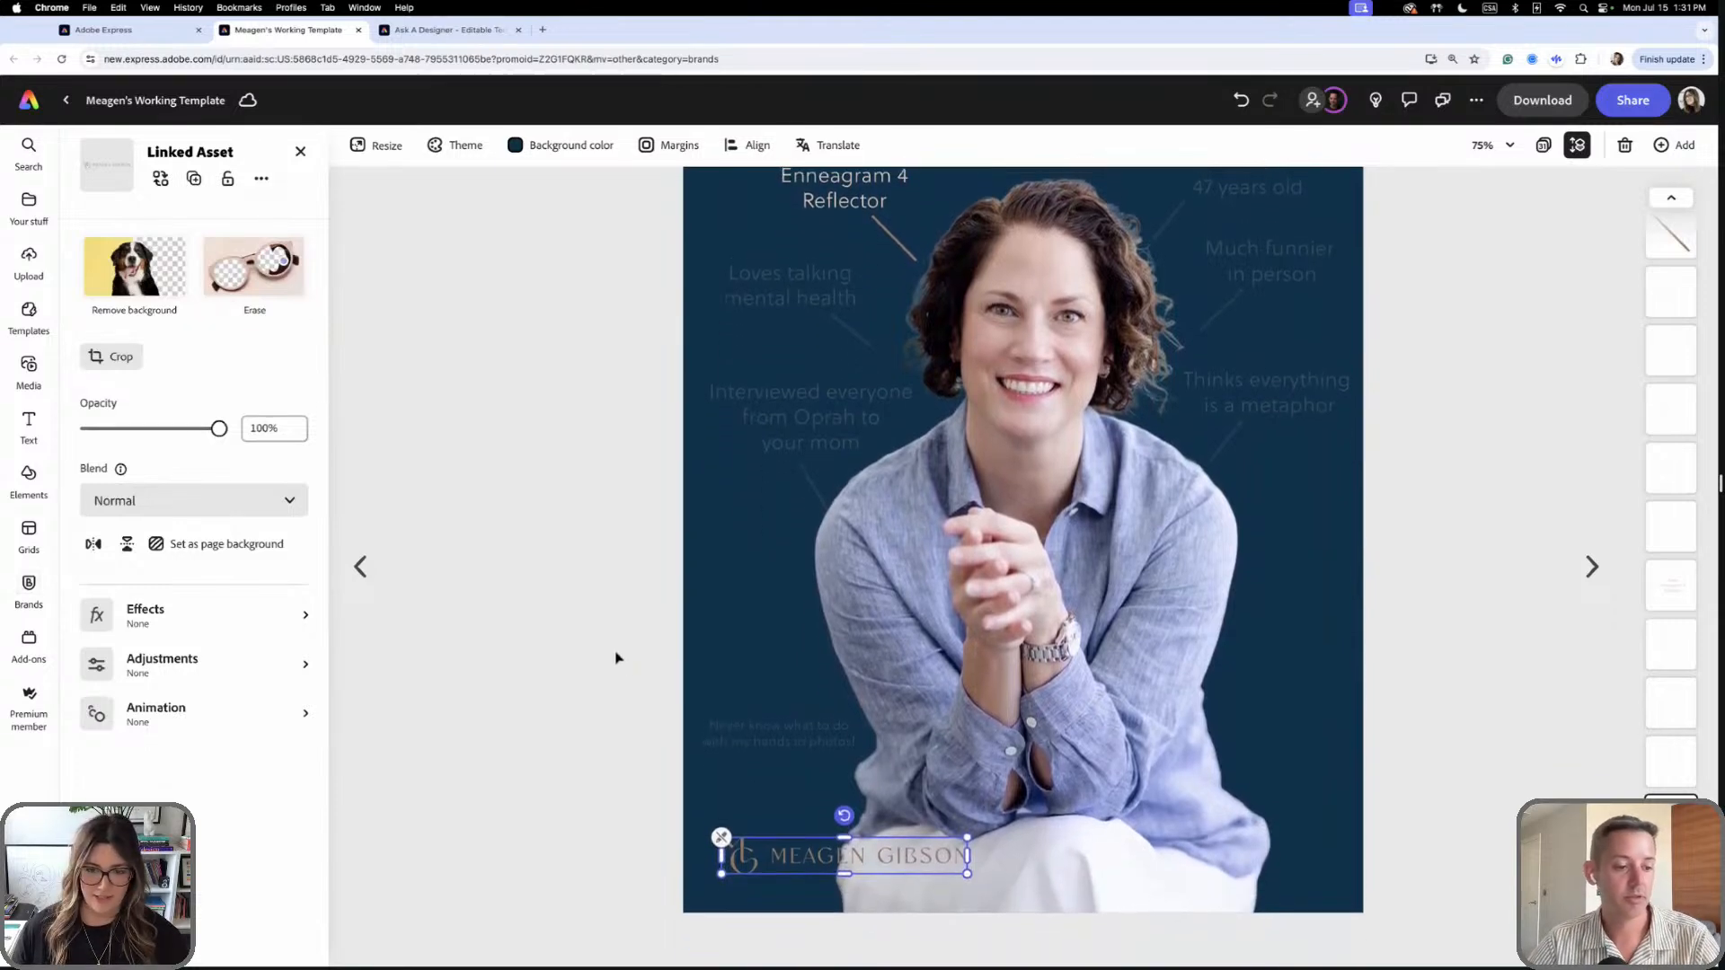
scroll(616, 658, up, 3)
scroll(616, 659, up, 3)
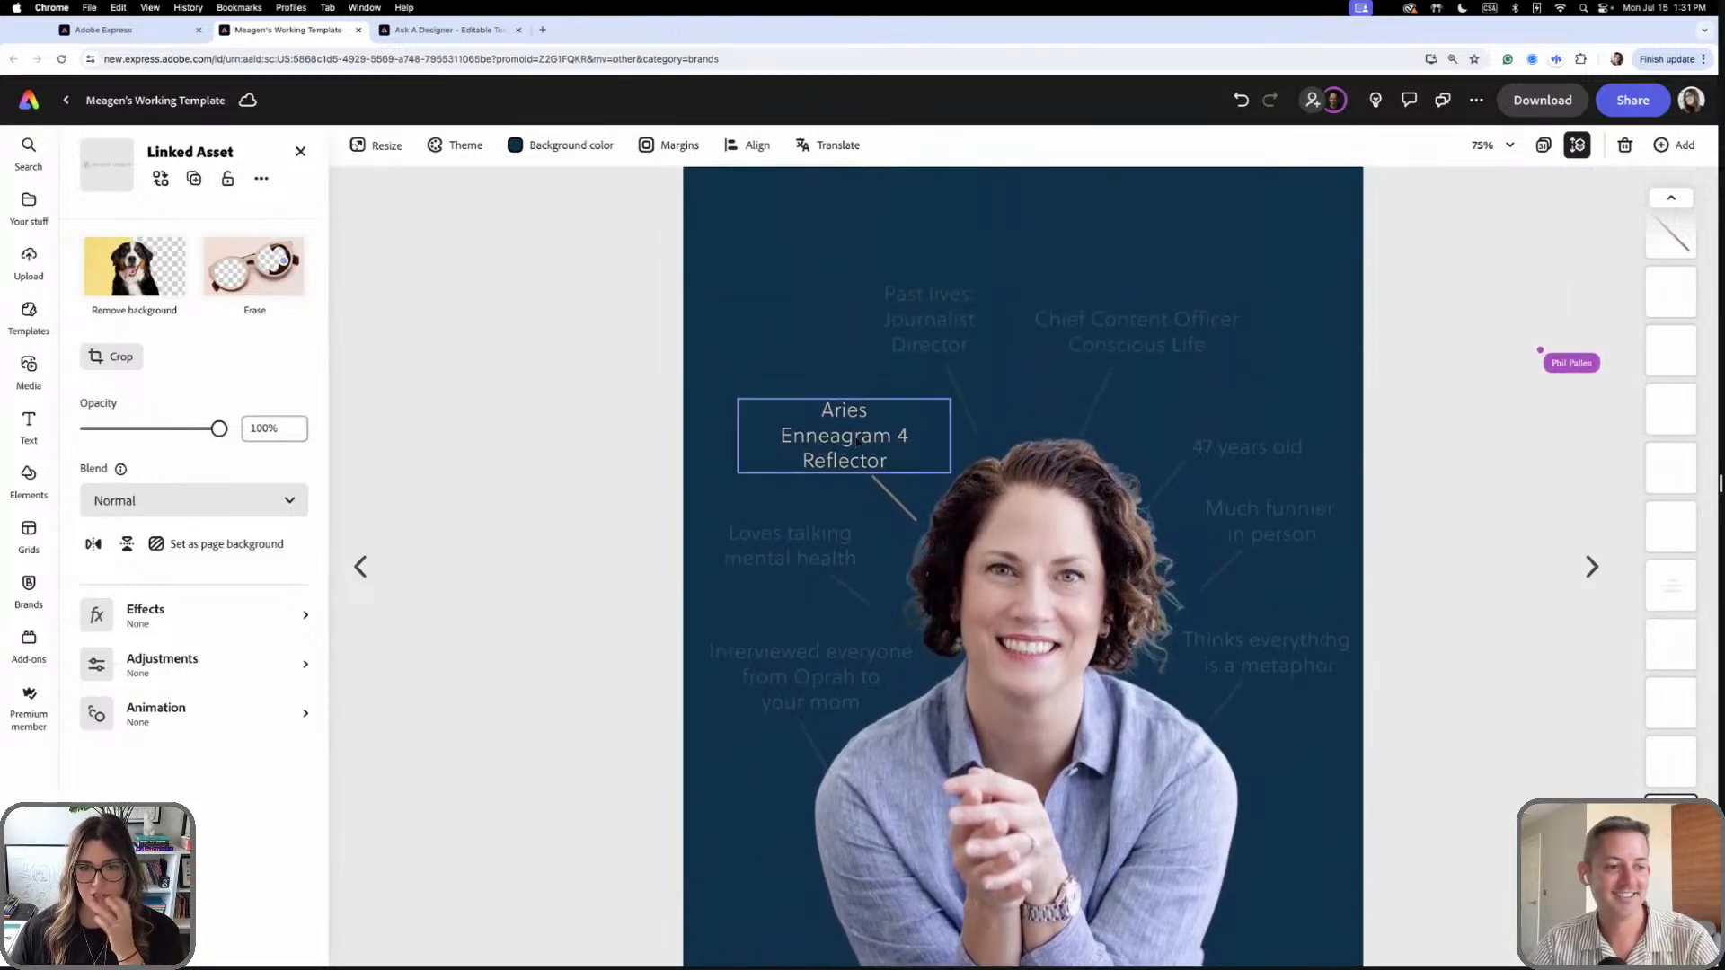
click(825, 417)
scroll(790, 485, down, 1)
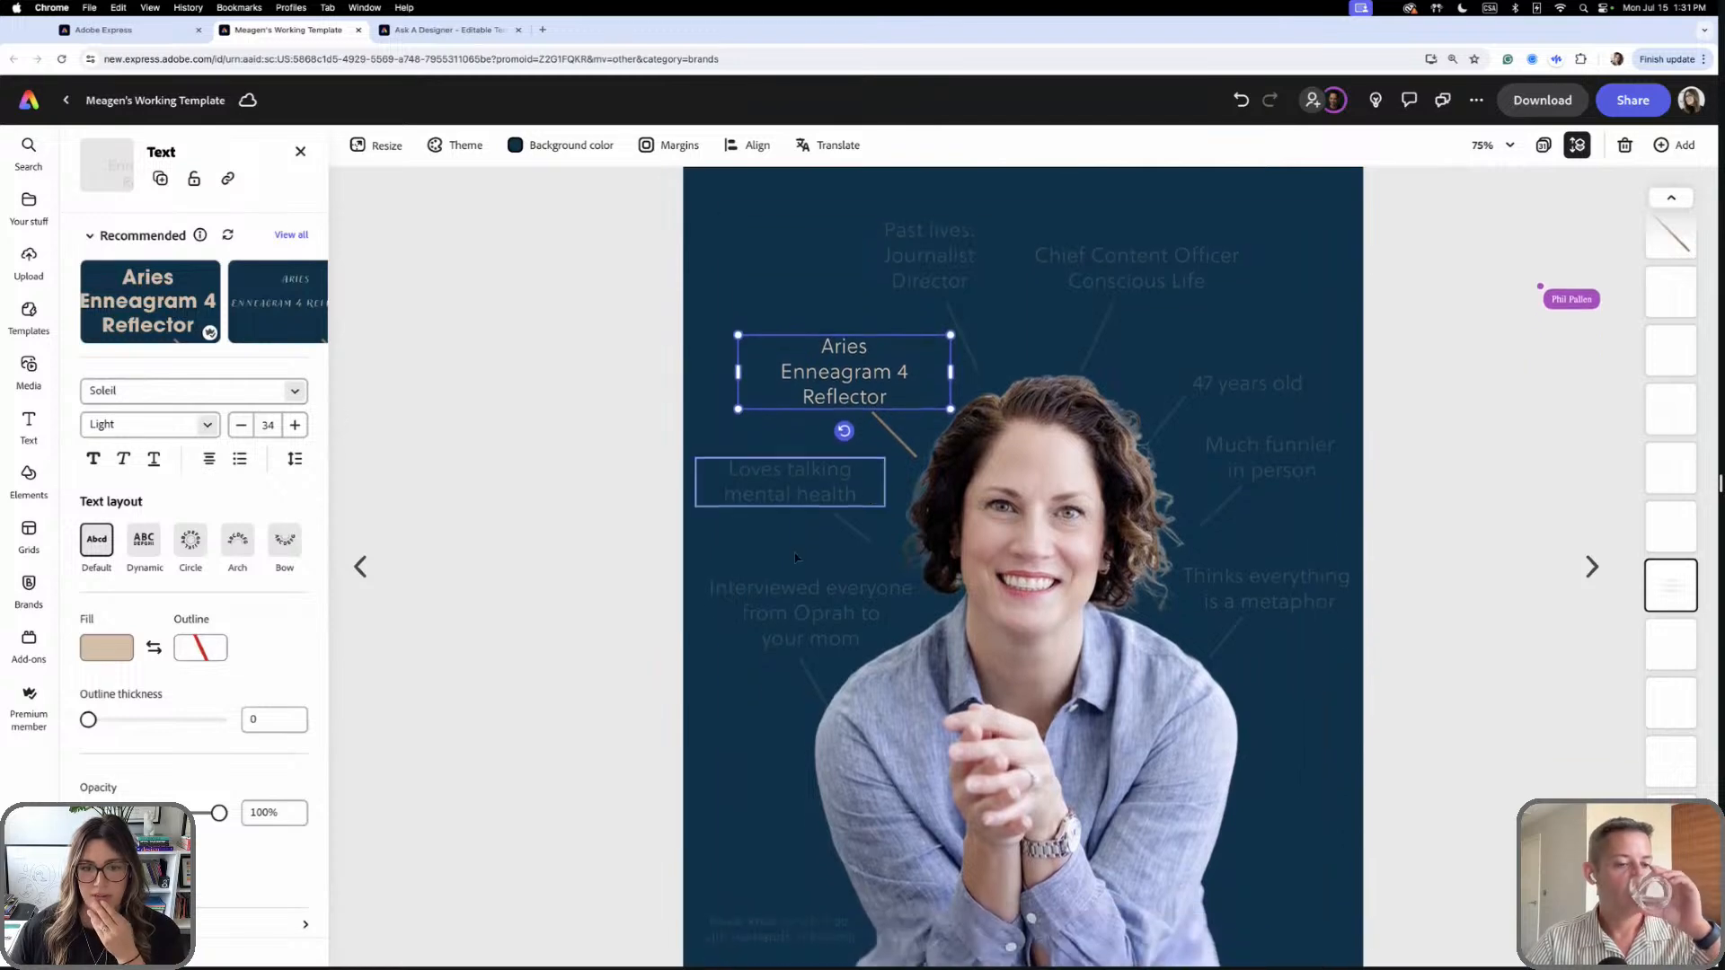
- Try the "Interviewed everyone from Oprah to your mom" label against the page's edge and move it back toward the portrait
click(746, 618)
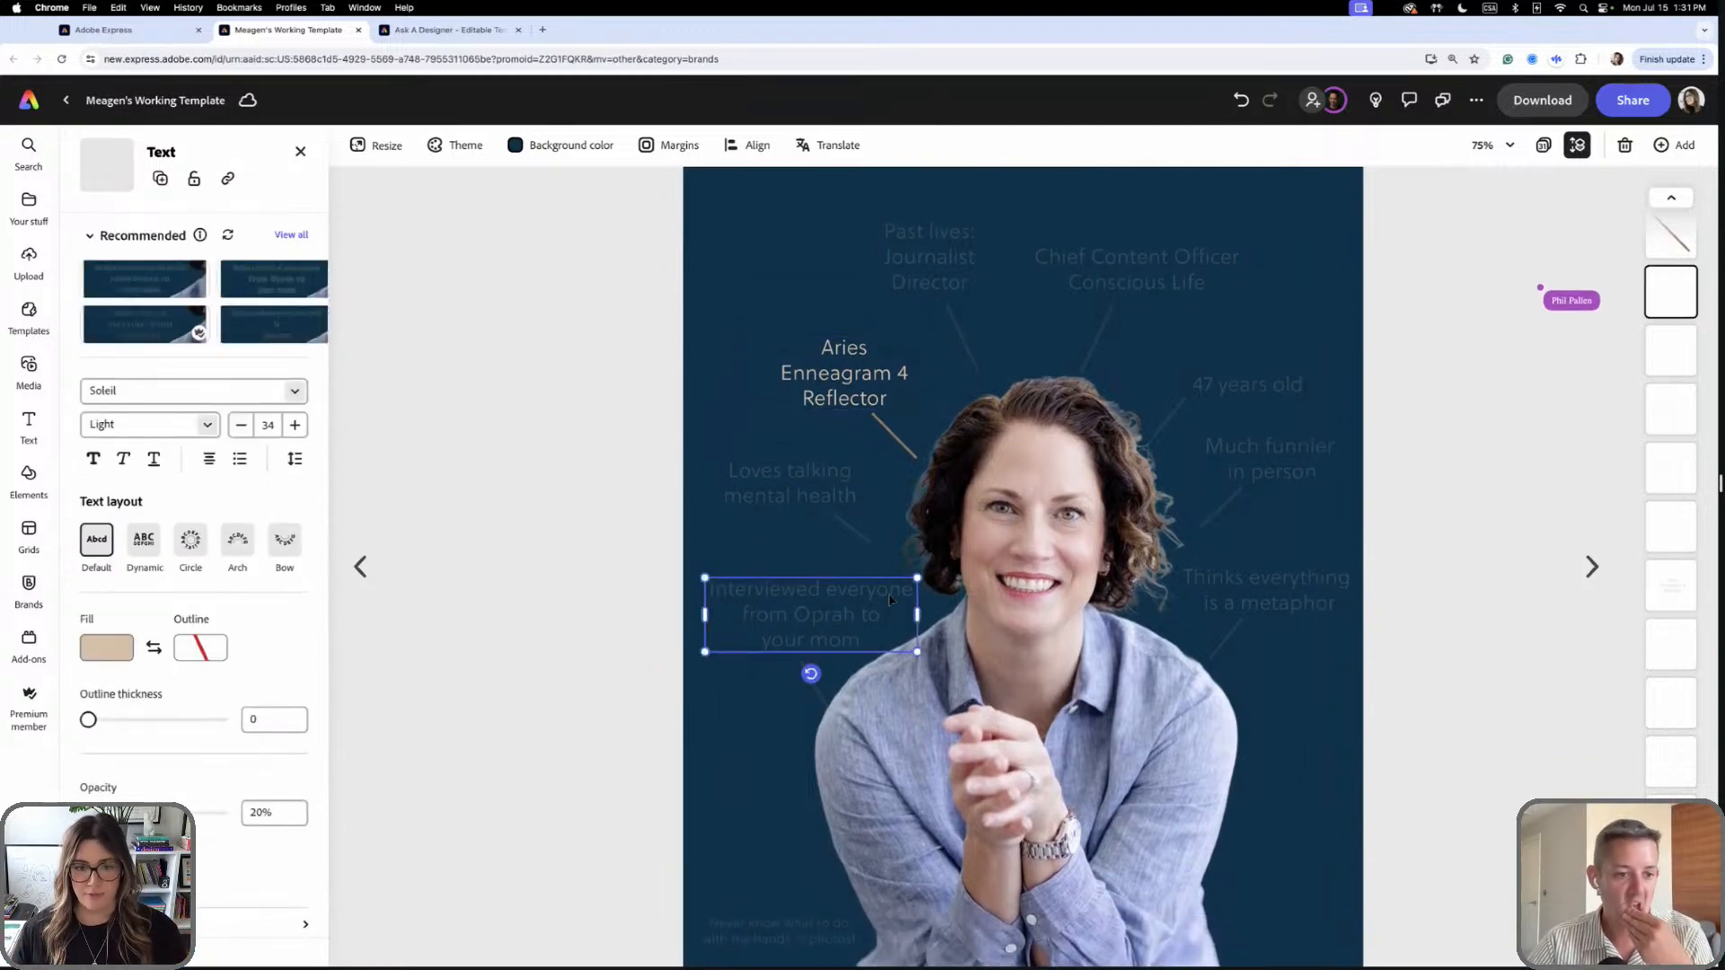
drag(889, 600, 833, 611)
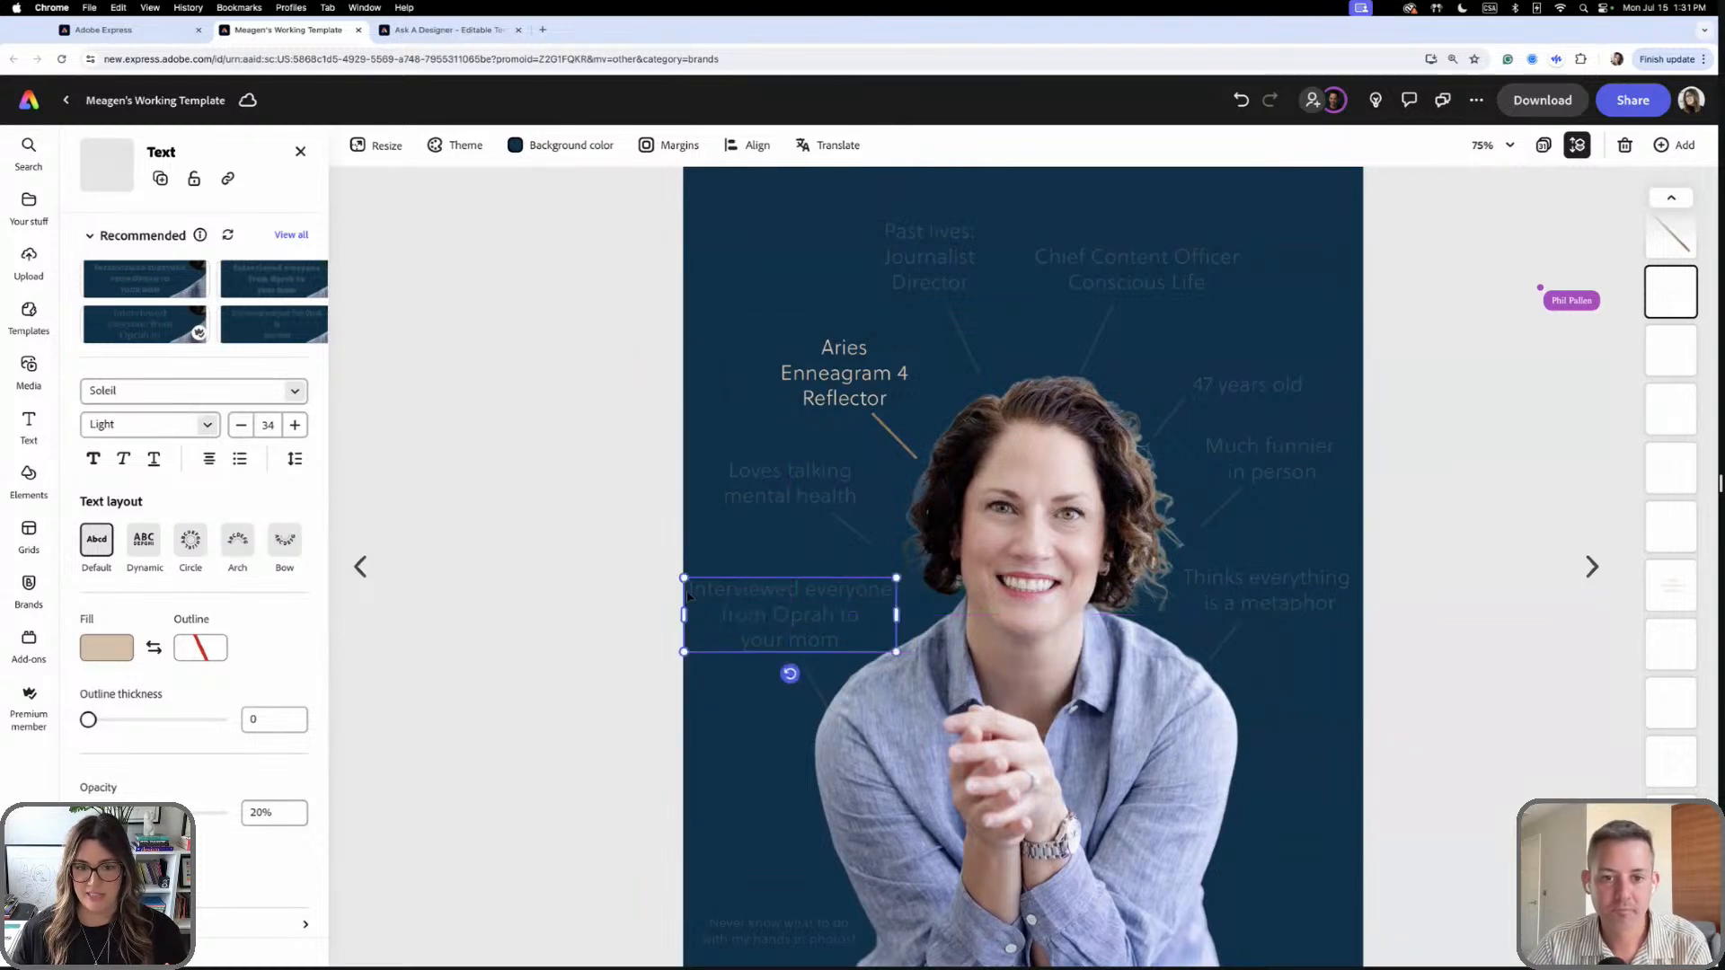
scroll(690, 593, up, 8)
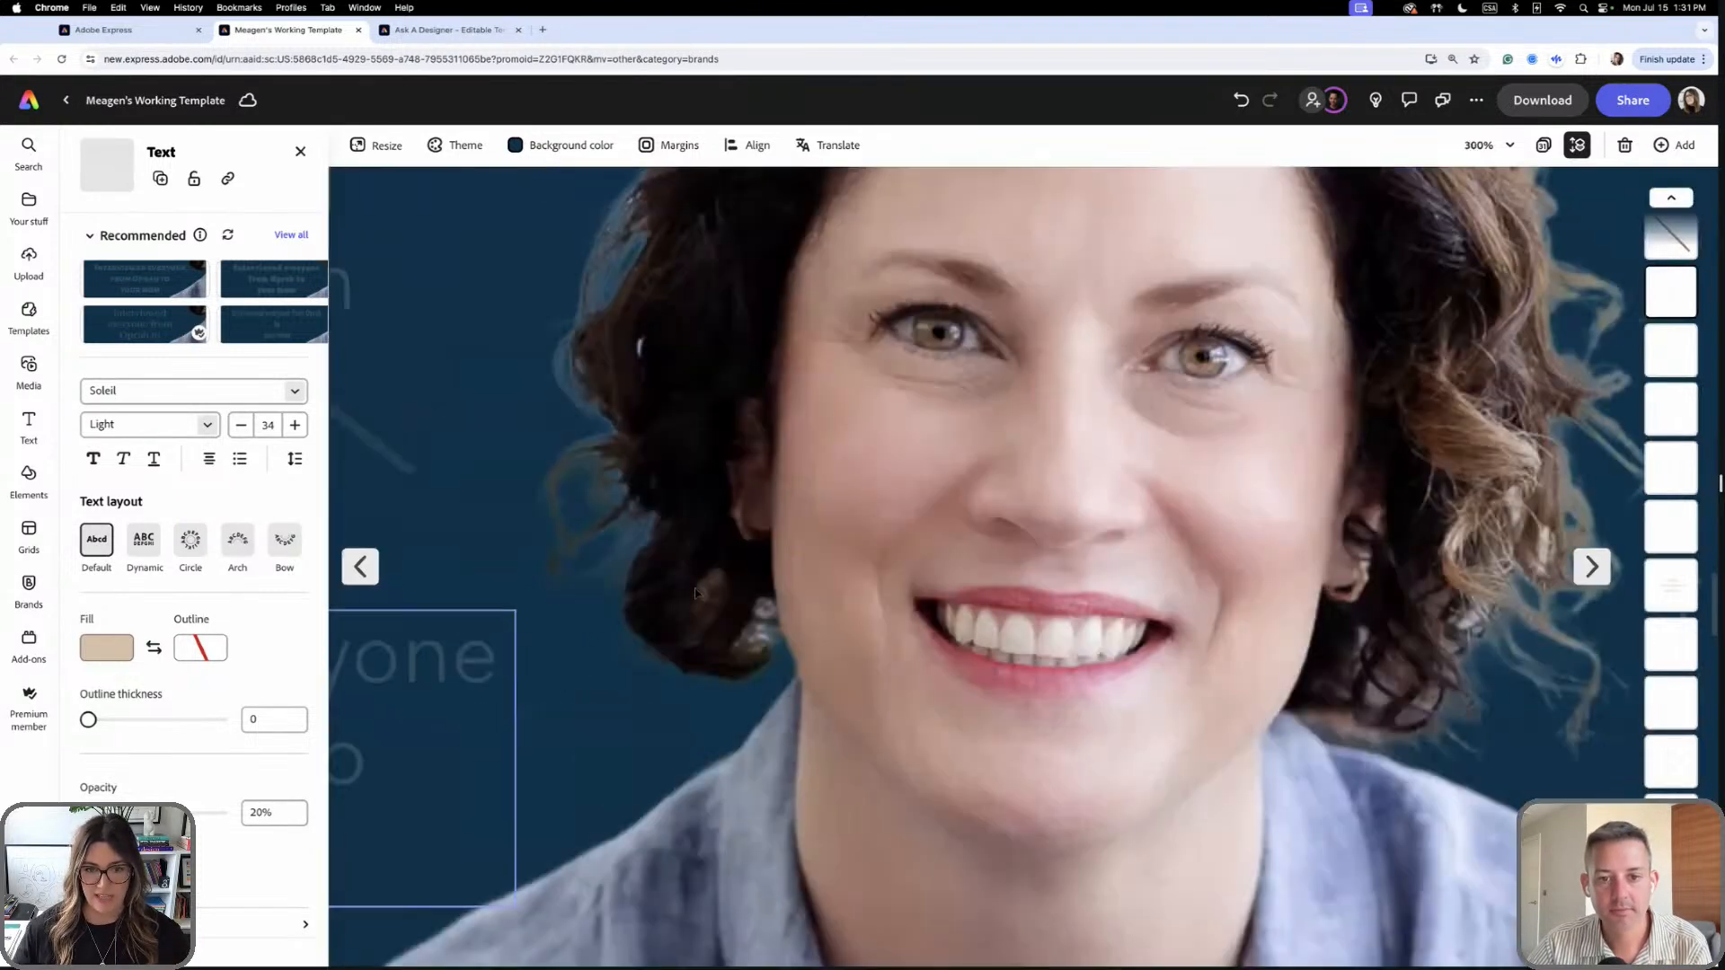
scroll(724, 593, left, 5)
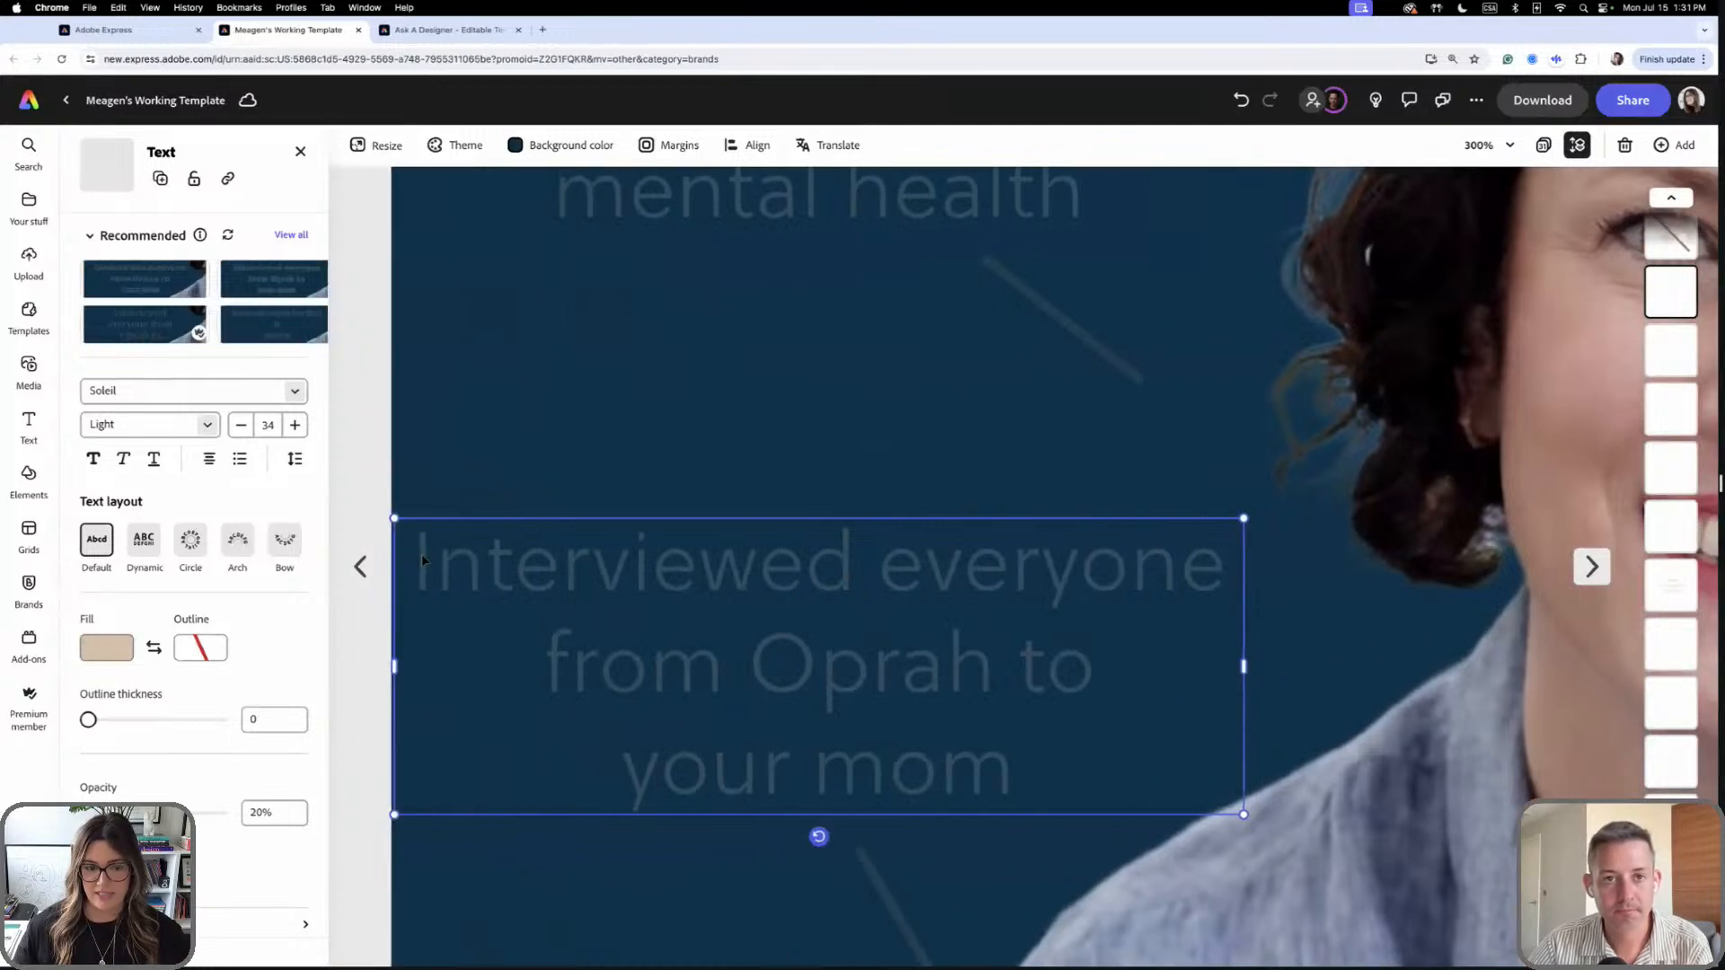
key(super+0)
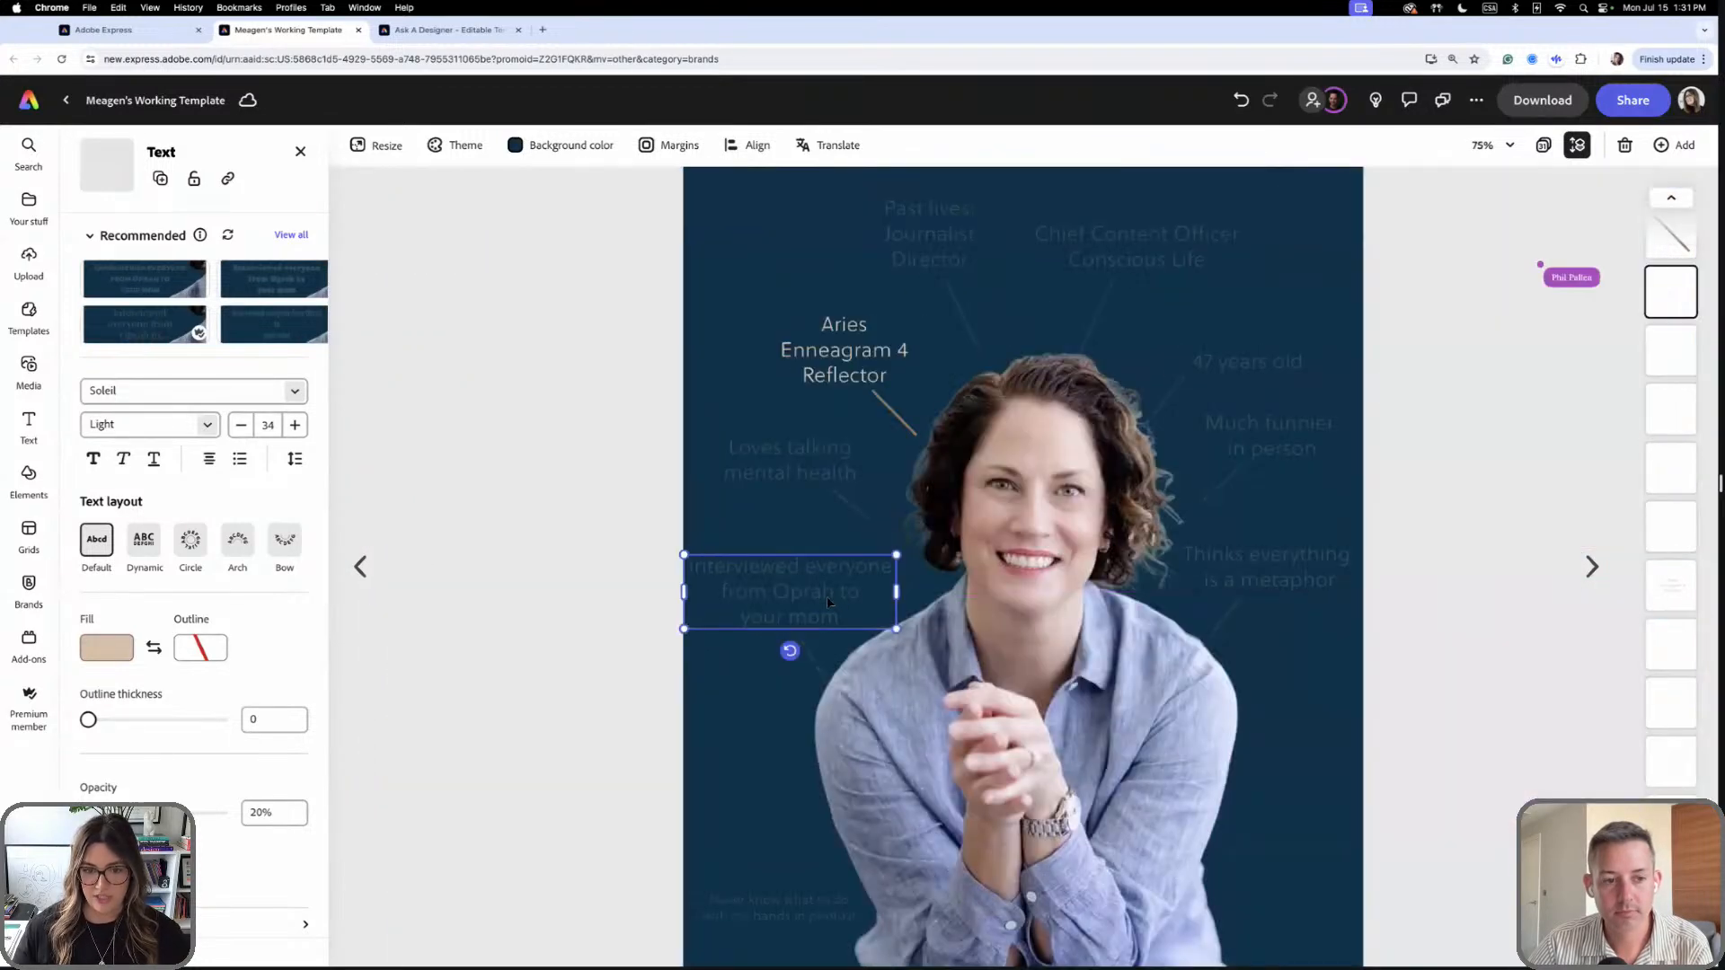
drag(827, 600, 843, 603)
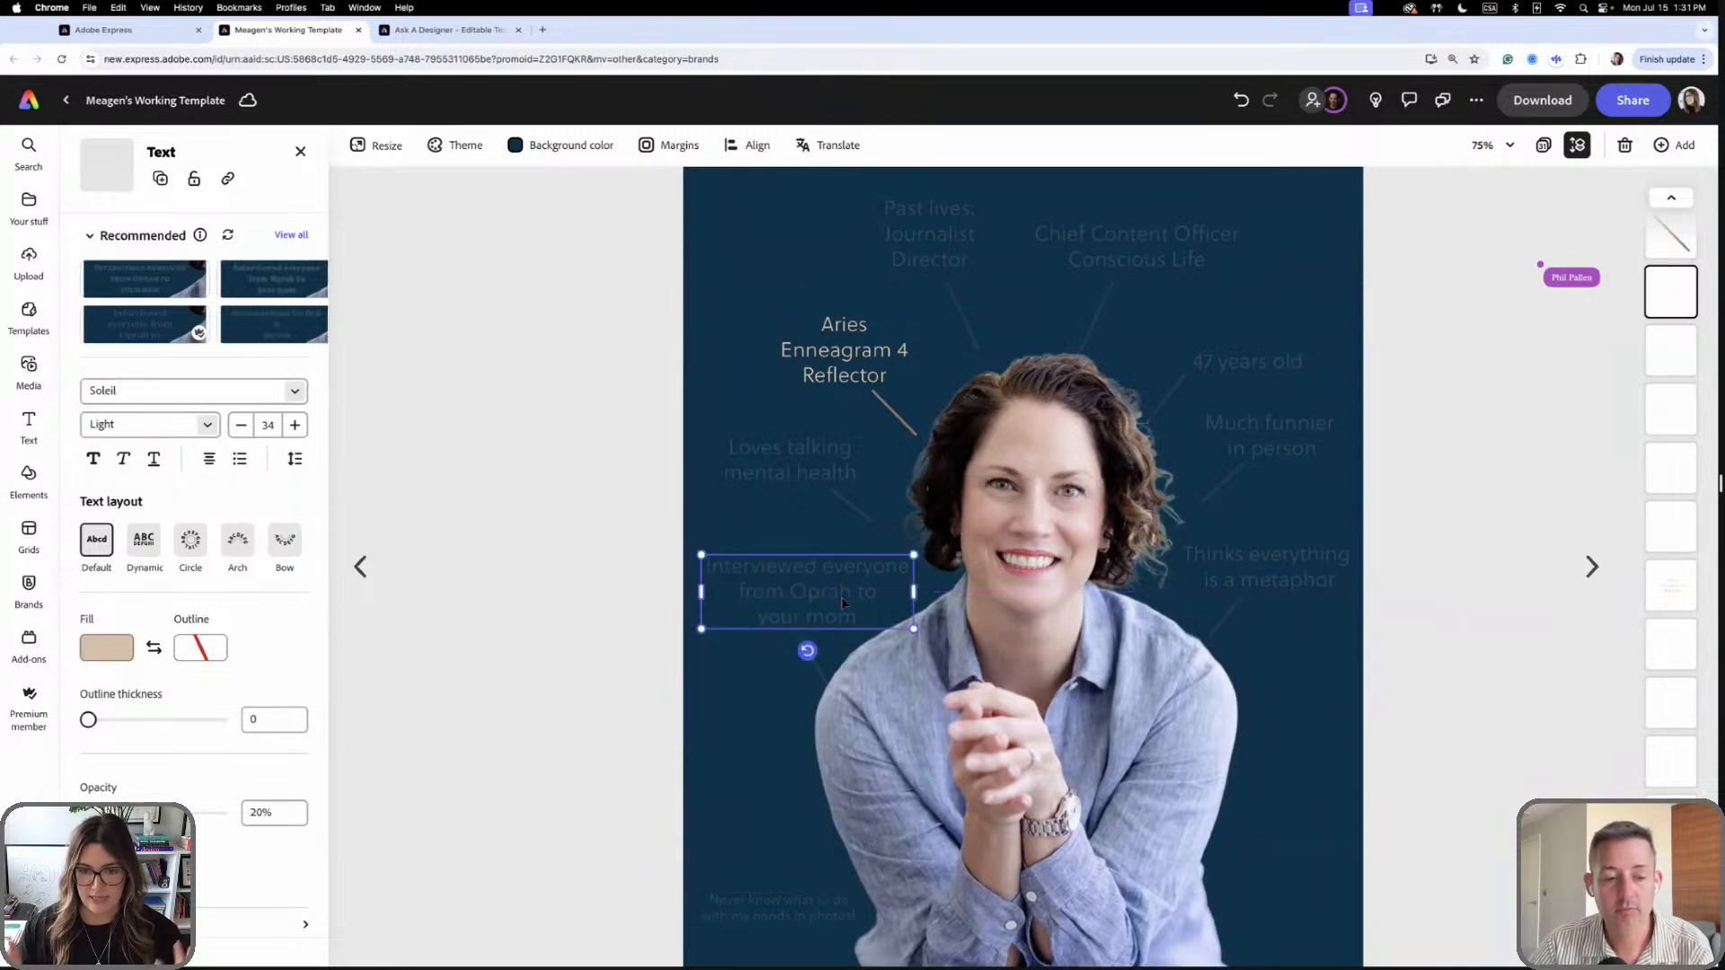
scroll(531, 516, up, 1)
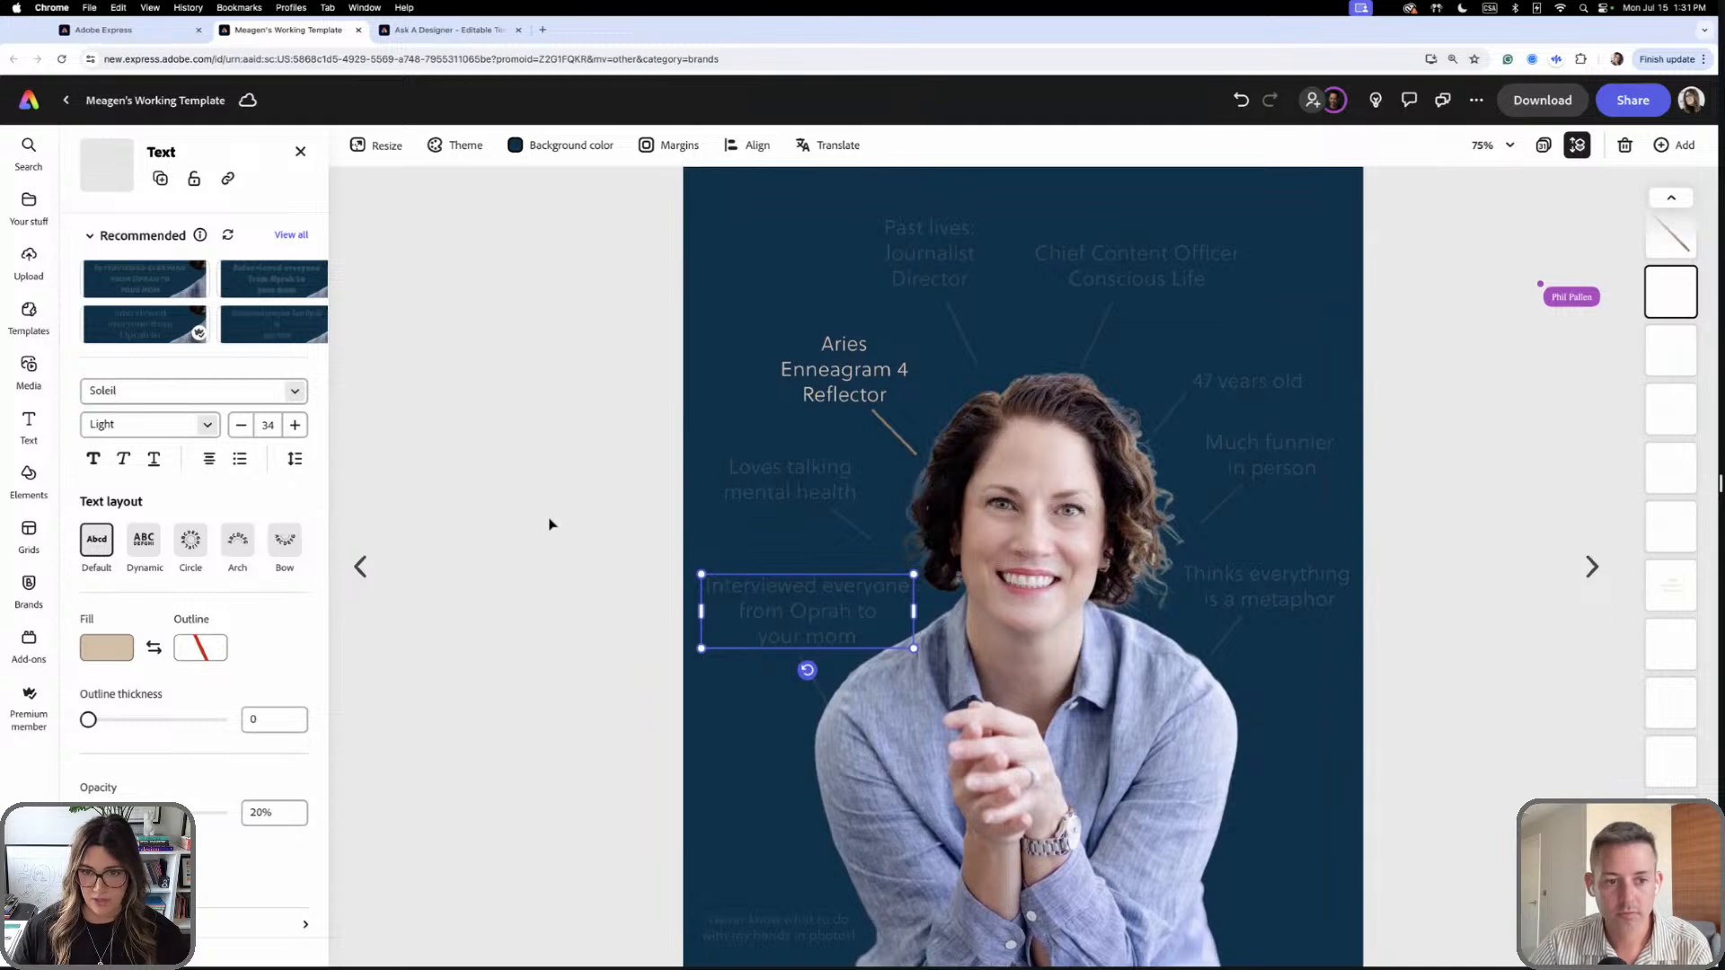
click(550, 524)
drag(844, 622, 848, 627)
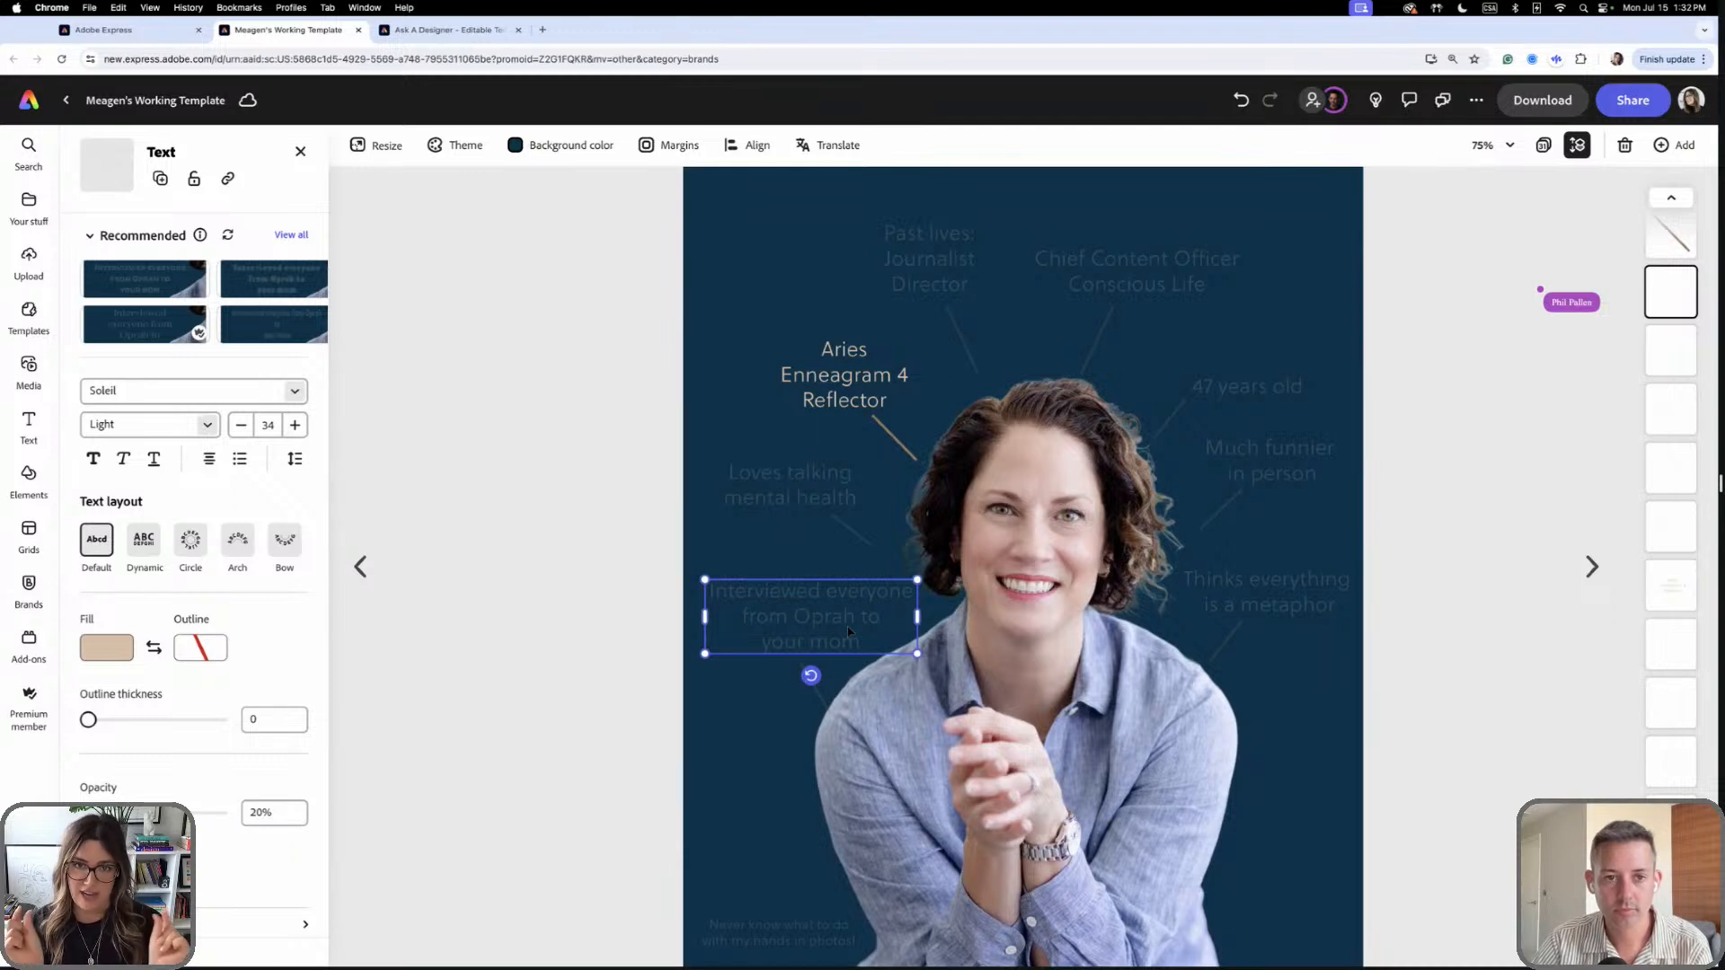
click(590, 463)
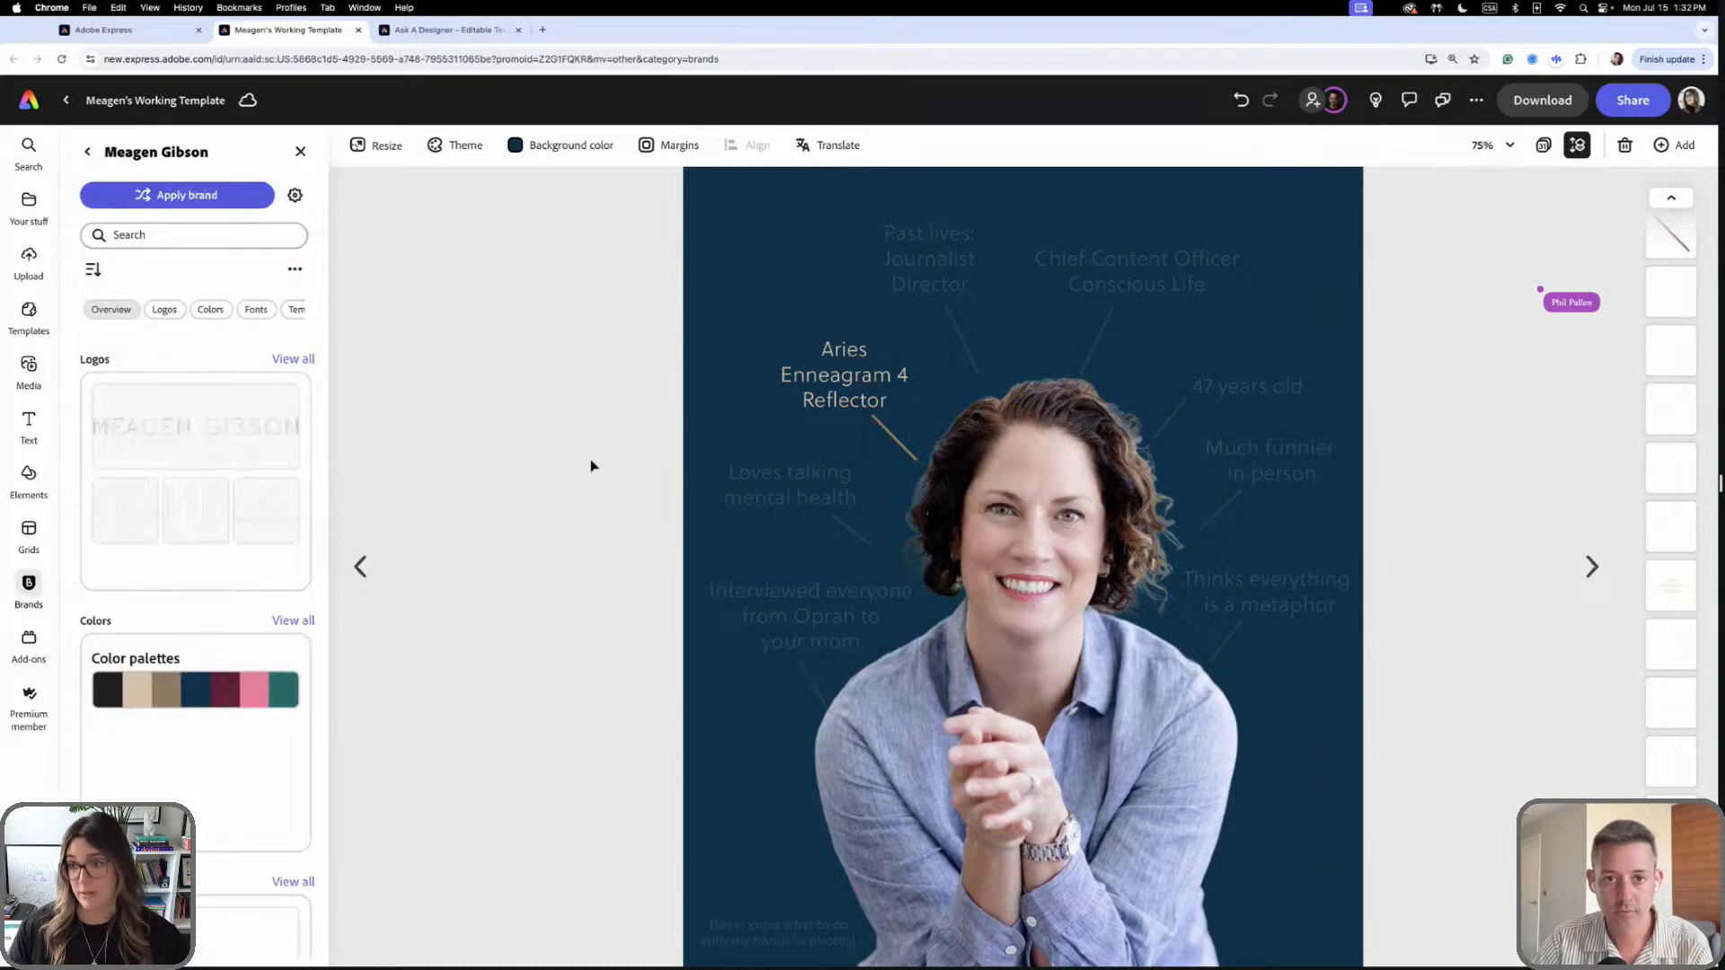
- Try the brand logo near the horizontal center of the page, over the white trousers below the portrait's hands
scroll(611, 464, down, 5)
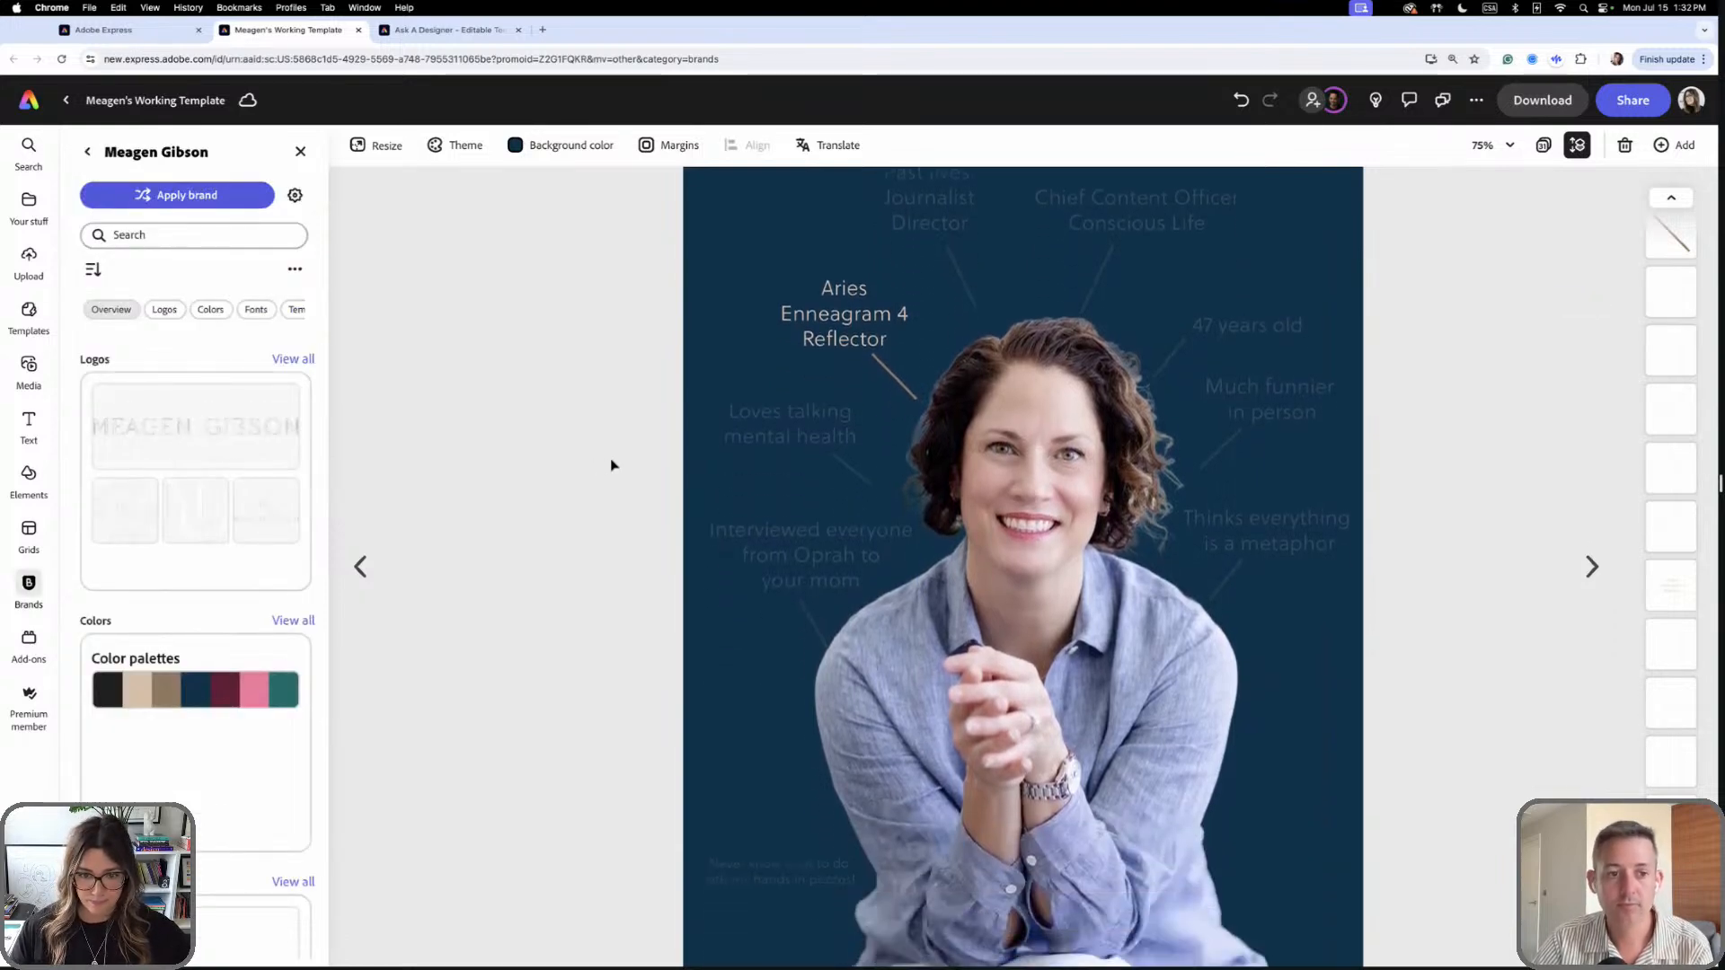
click(927, 857)
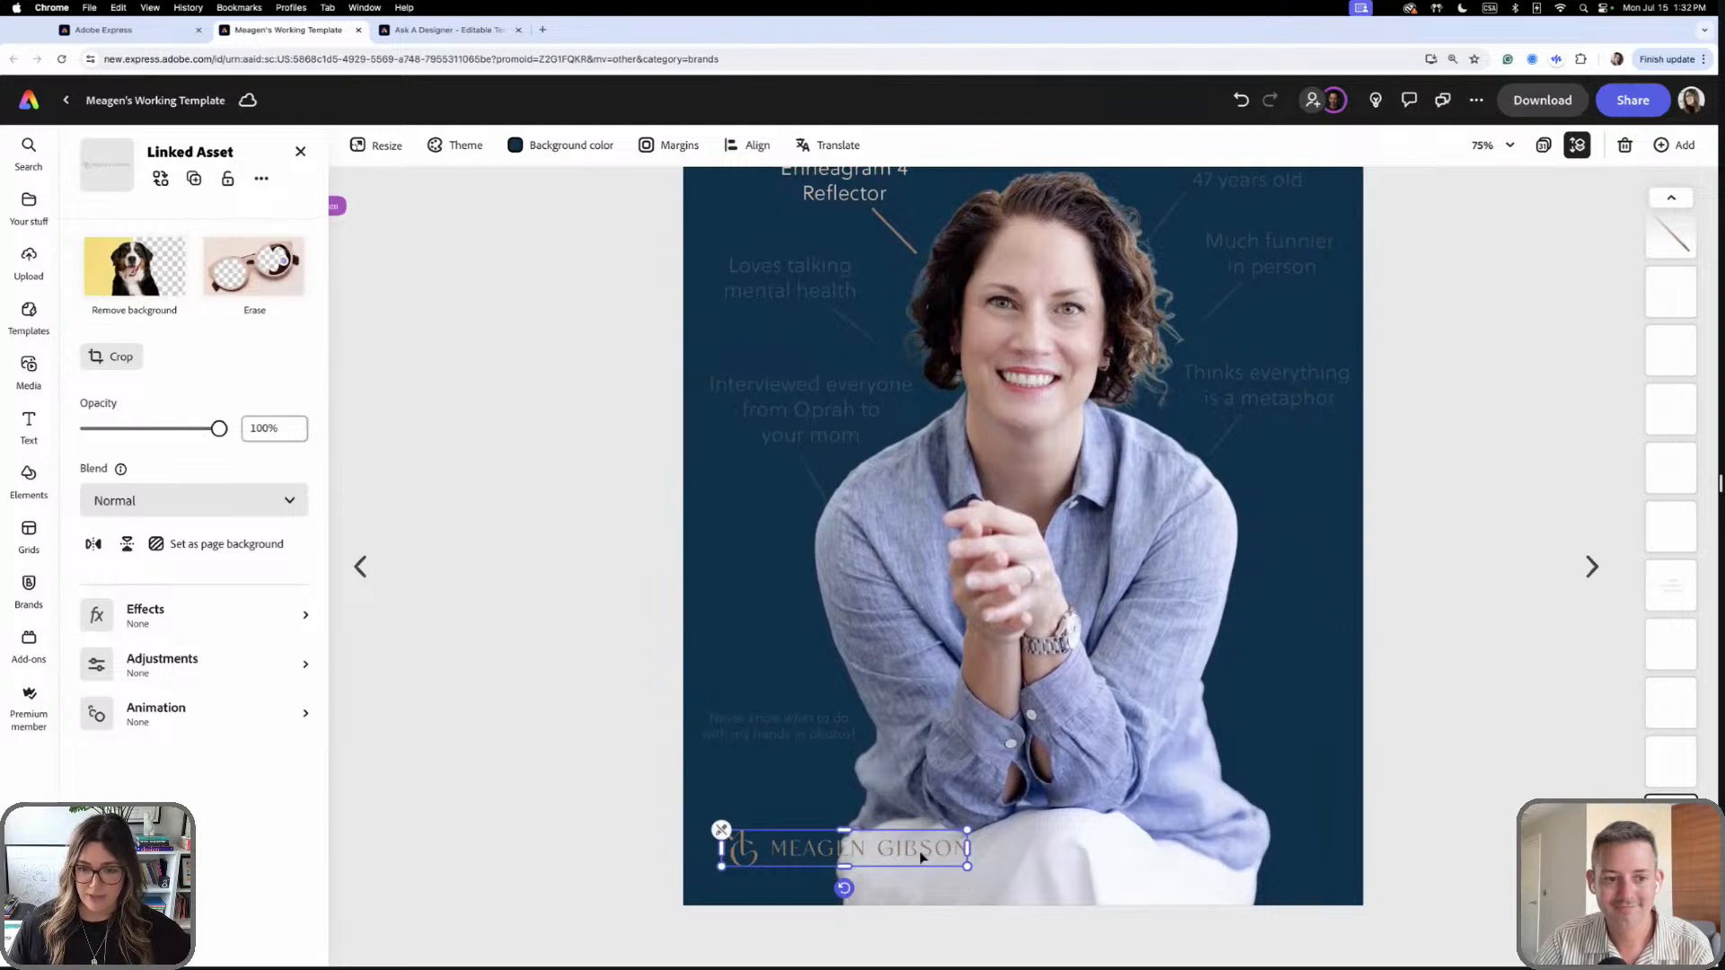
scroll(889, 853, up, 1)
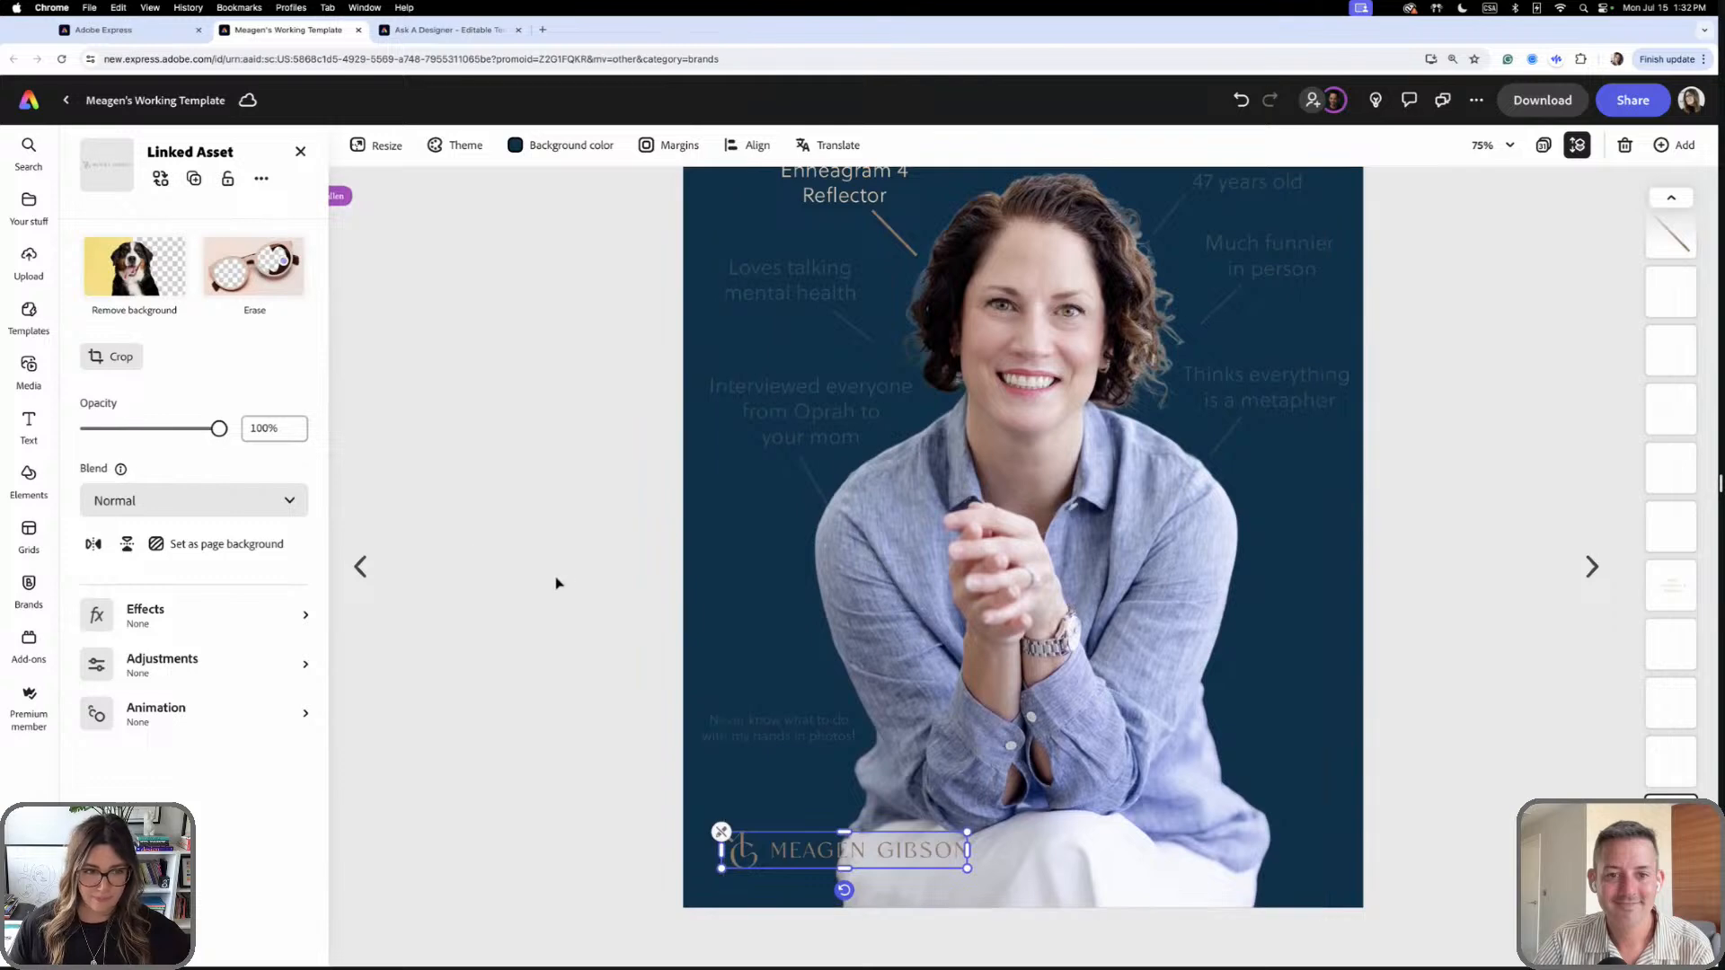
scroll(558, 581, up, 1)
scroll(555, 584, down, 1)
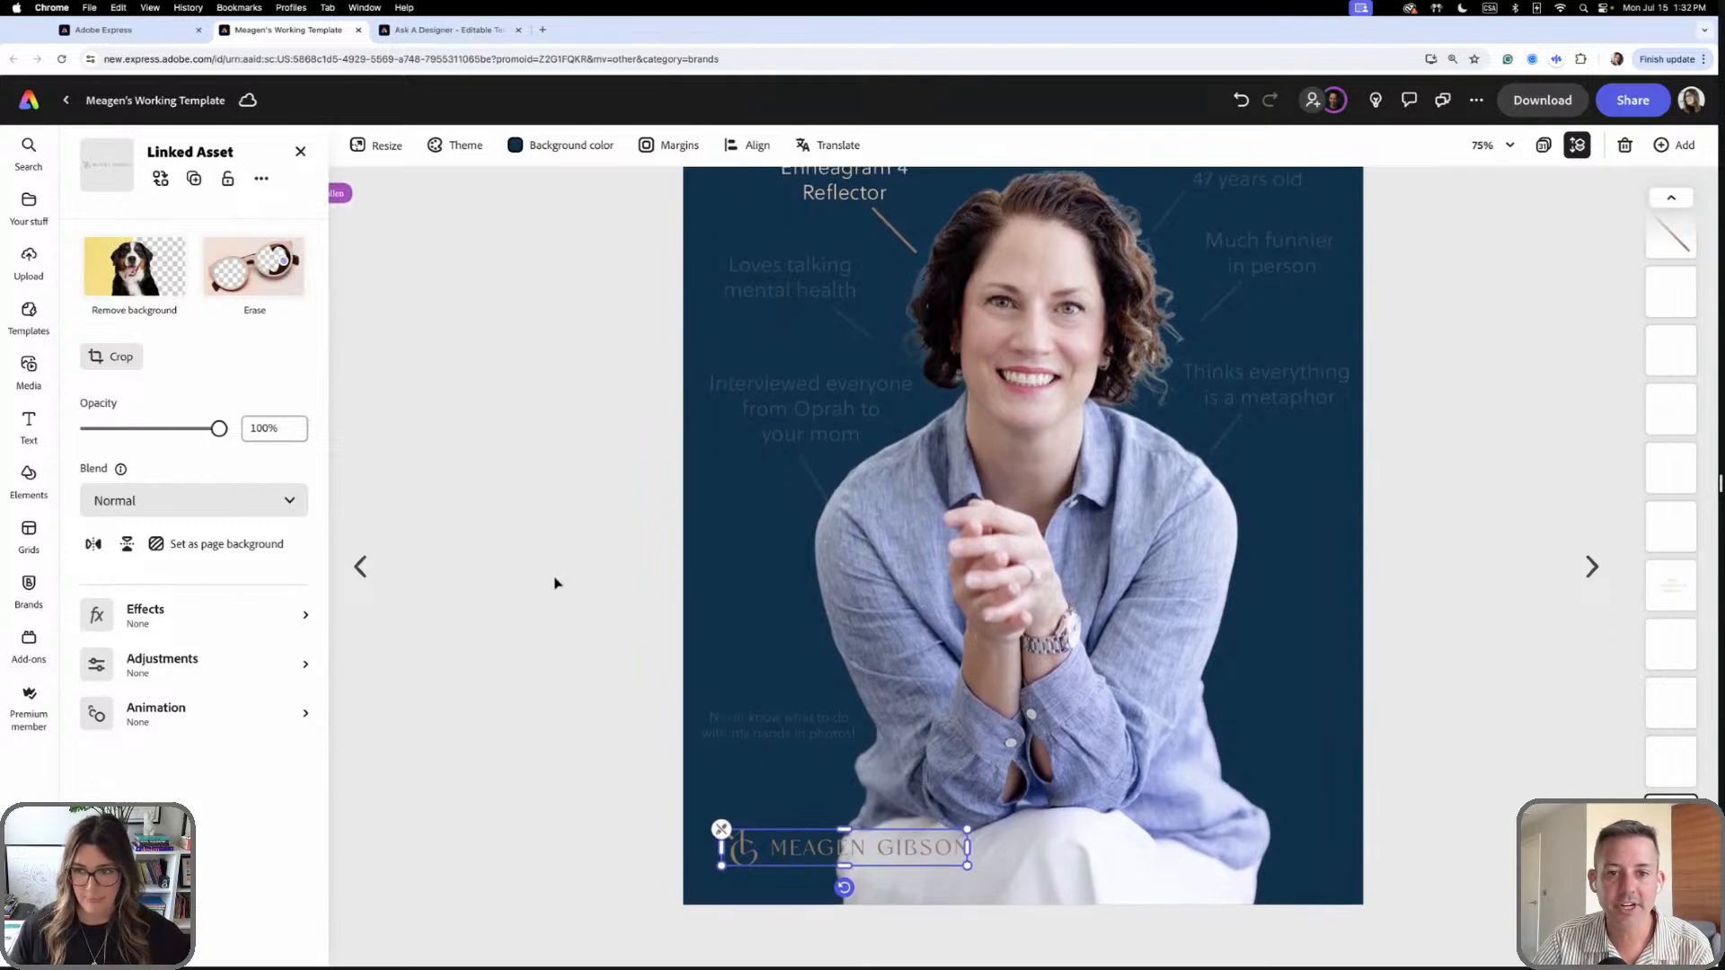
scroll(555, 584, up, 1)
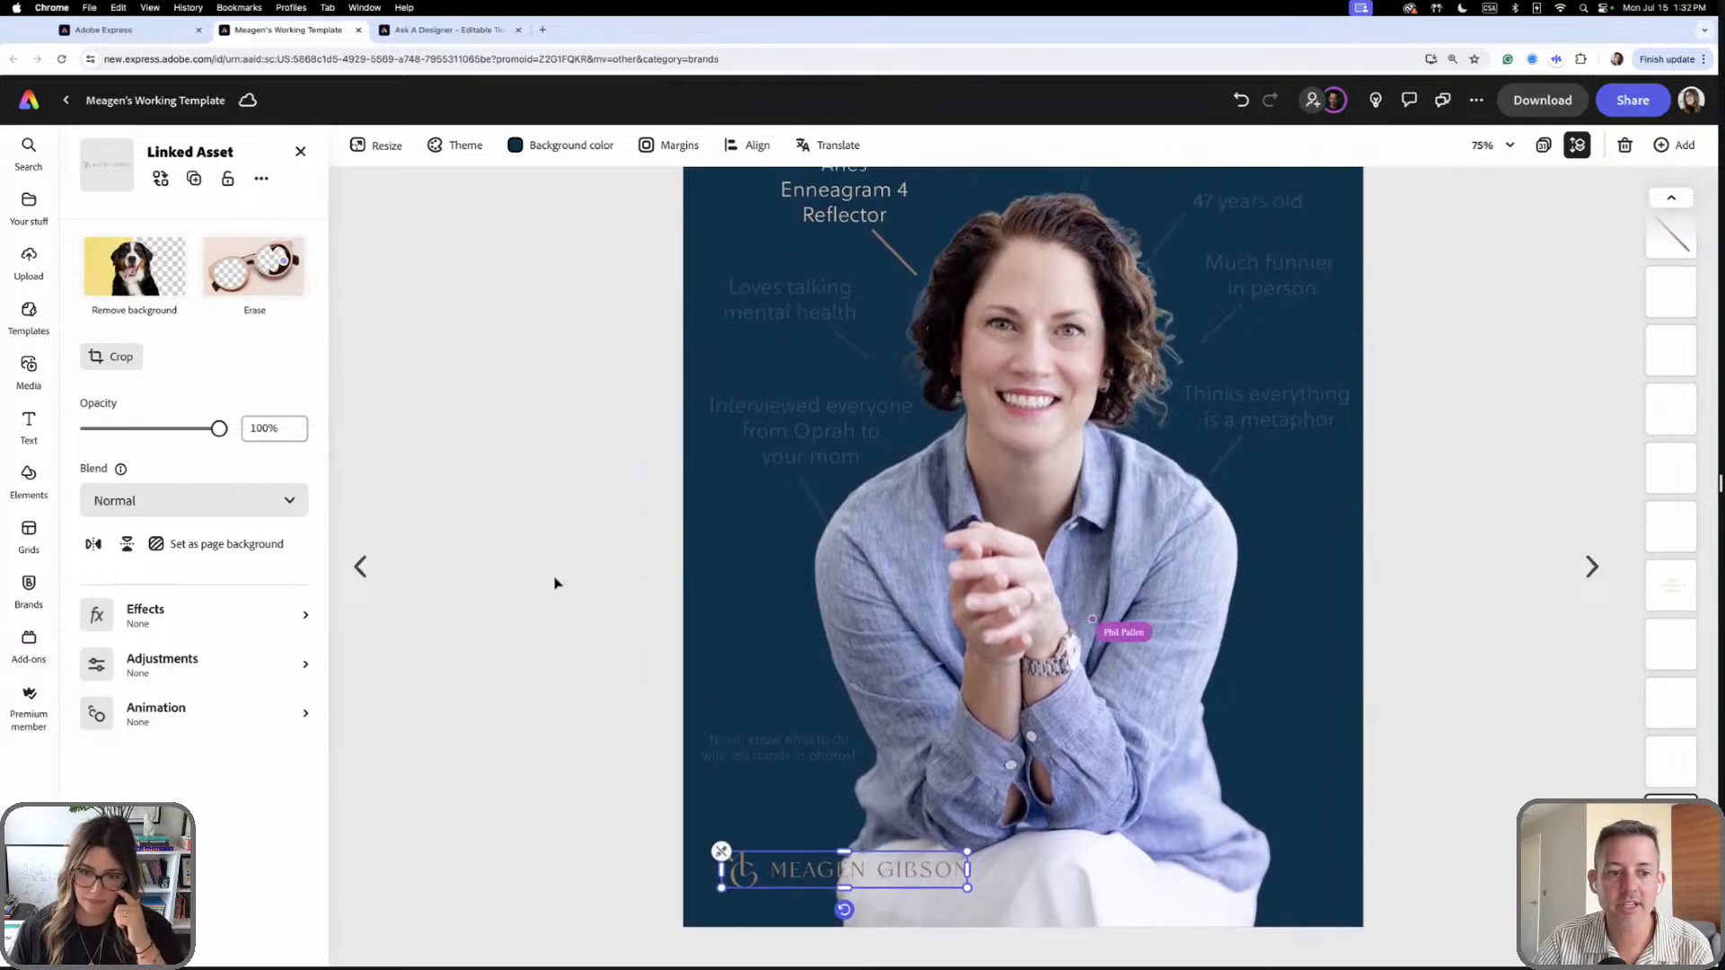
scroll(555, 584, down, 1)
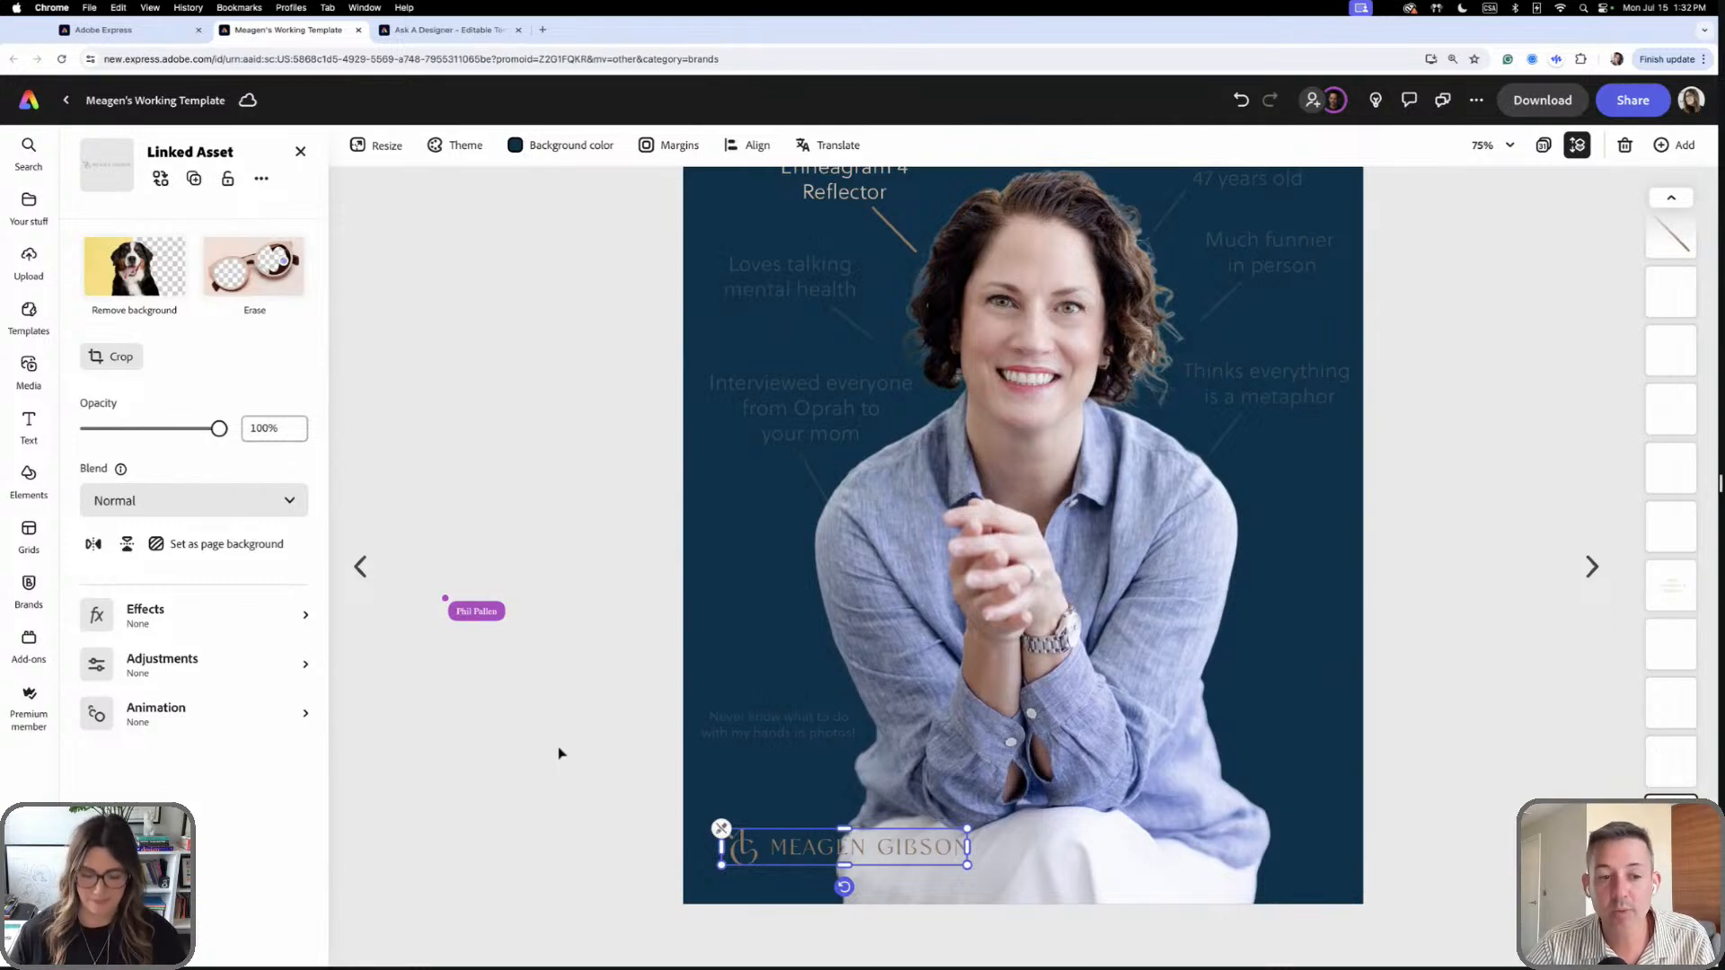
drag(904, 850, 1114, 858)
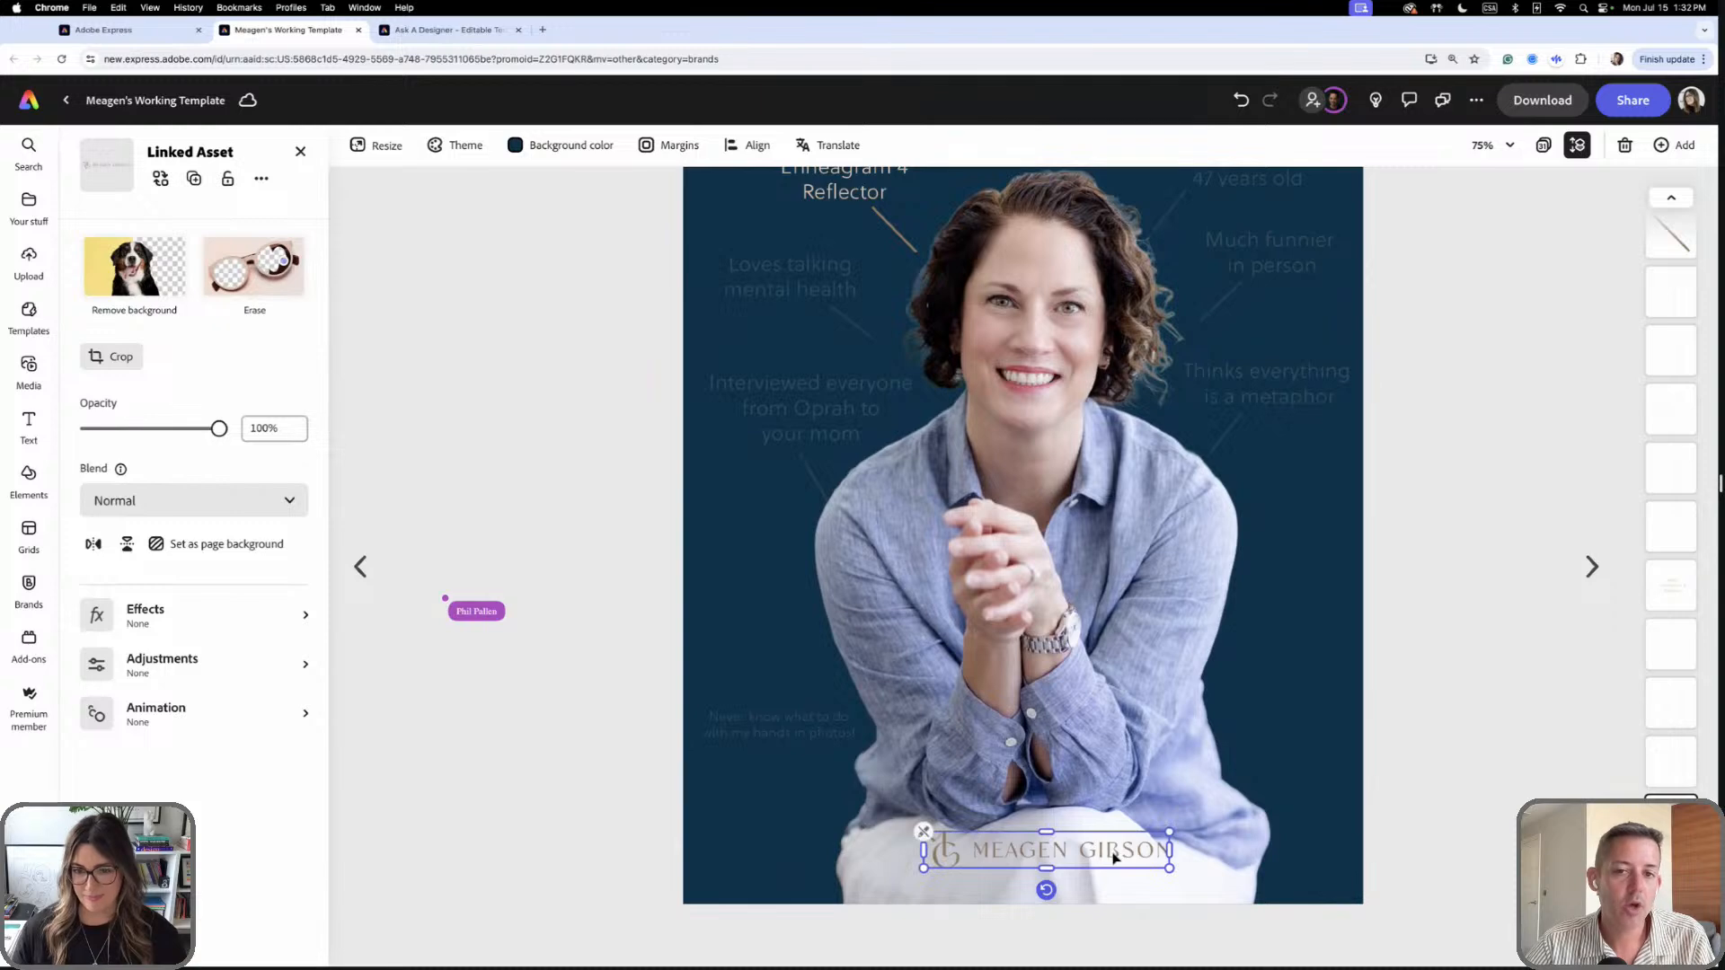
scroll(1112, 858, up, 1)
scroll(1112, 858, down, 1)
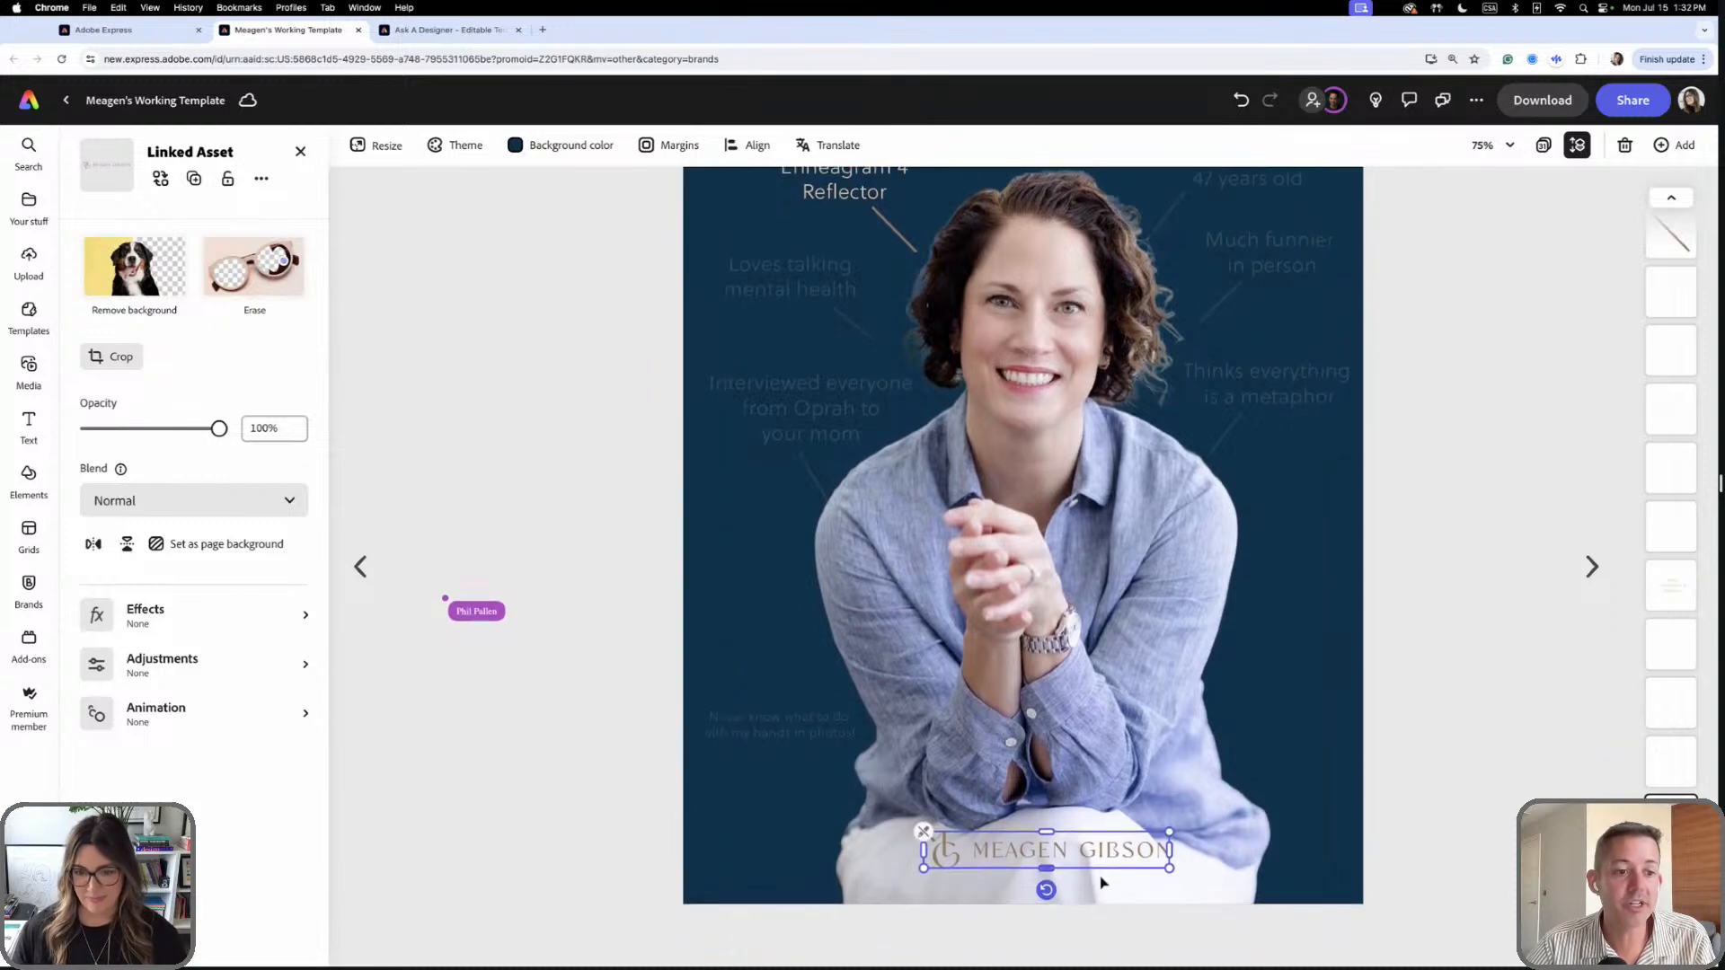
drag(1106, 855, 1099, 864)
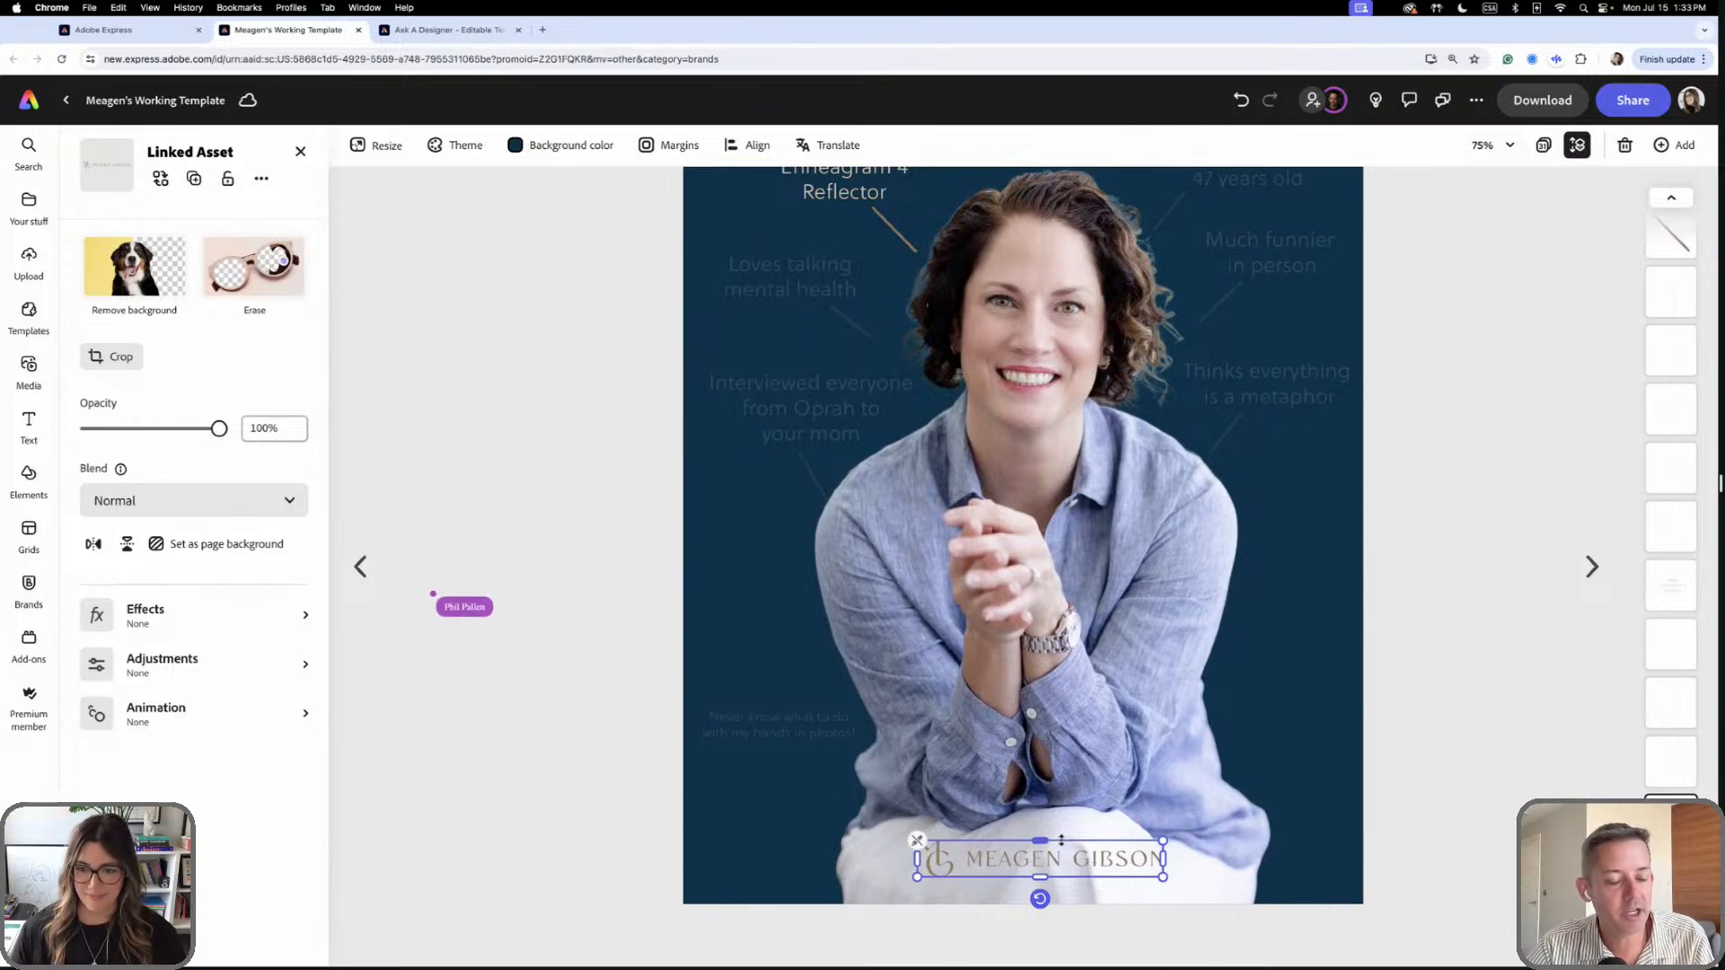
- Delete the brand logo from the foot of the portrait page
key(Delete)
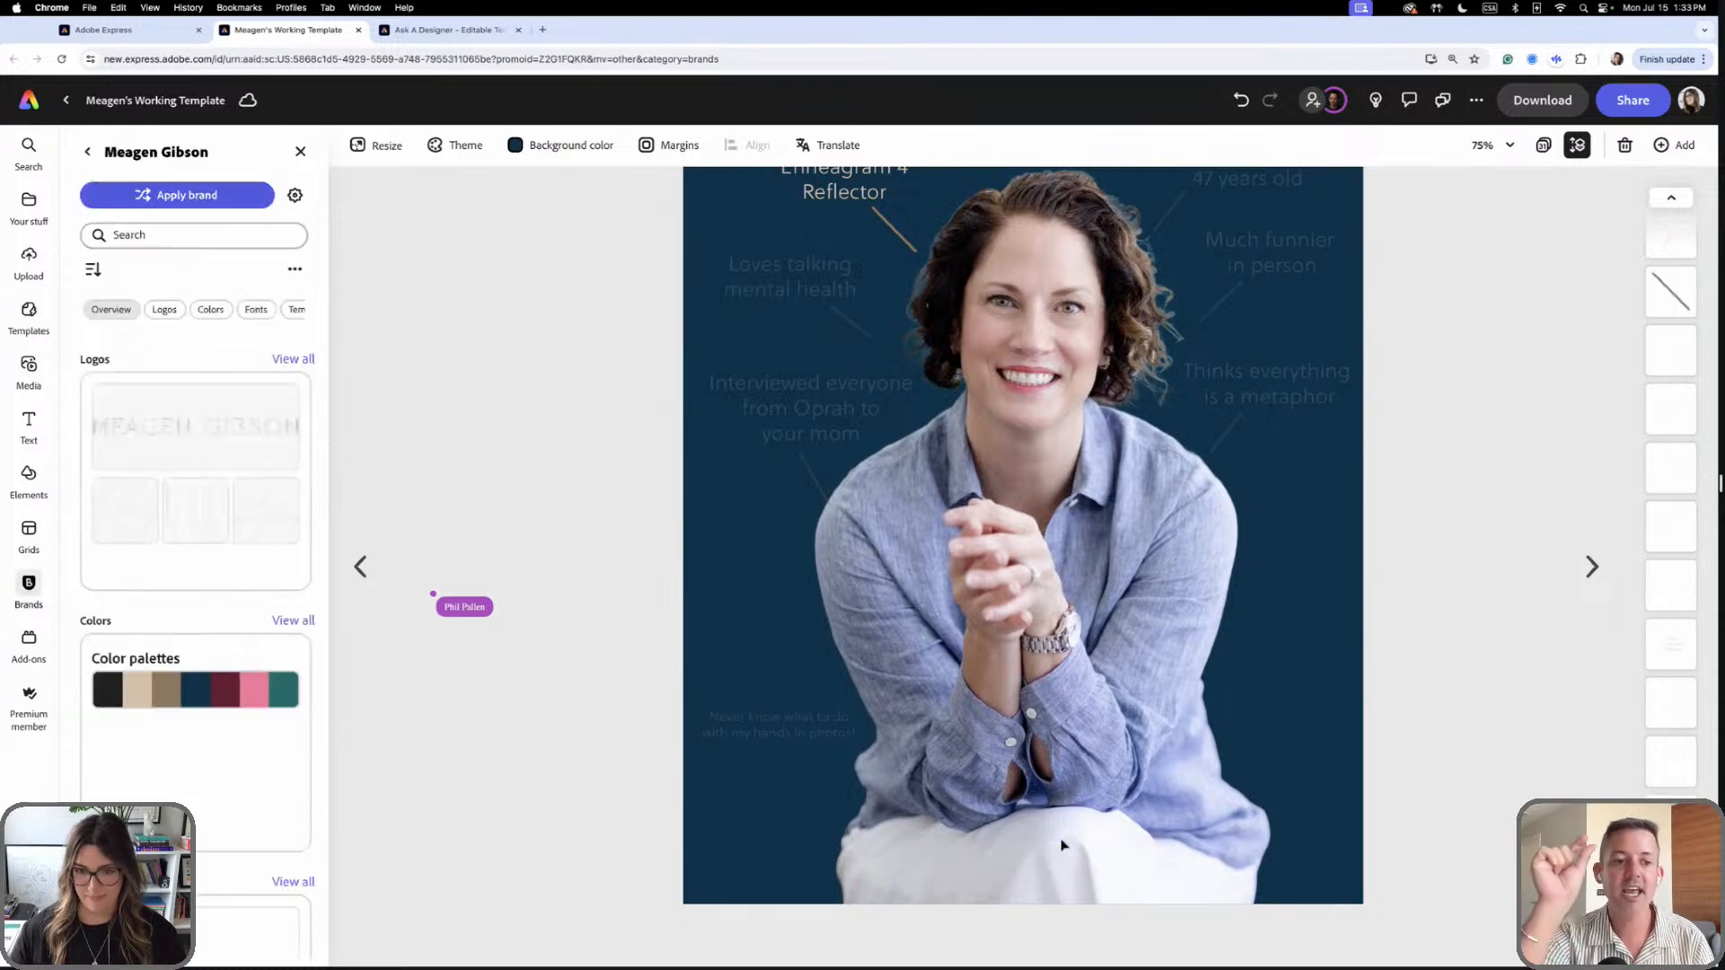
scroll(1004, 636, up, 1)
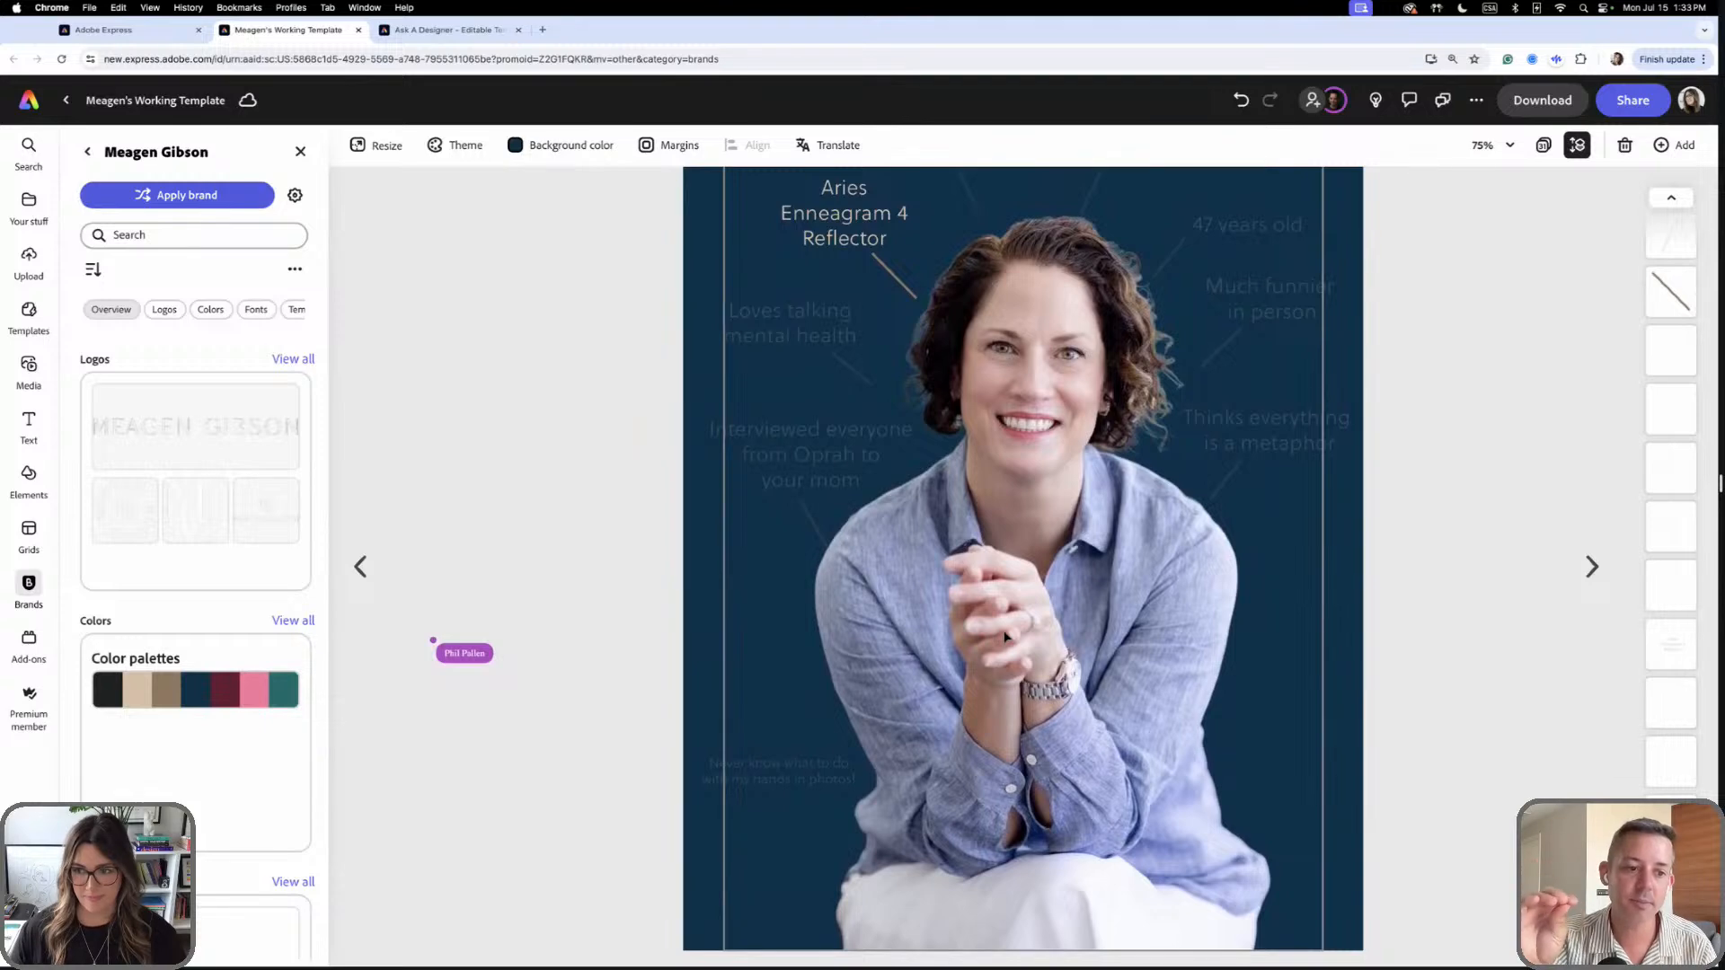
scroll(1005, 636, up, 1)
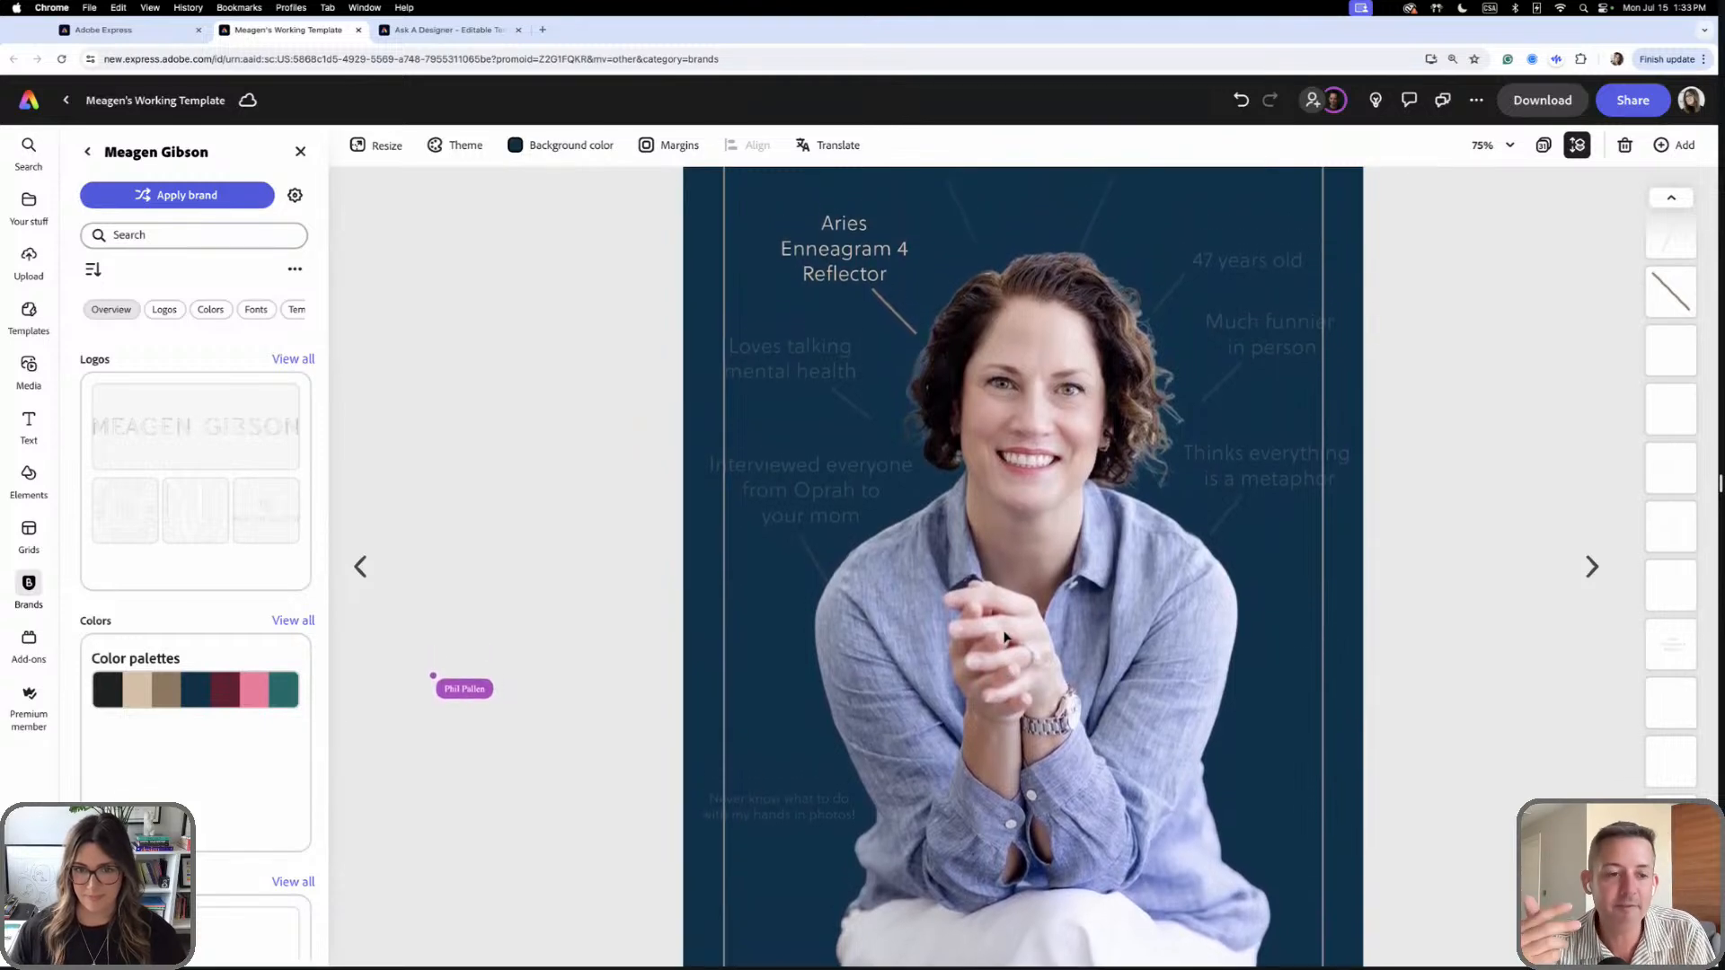
scroll(1004, 636, up, 1)
scroll(1004, 636, down, 1)
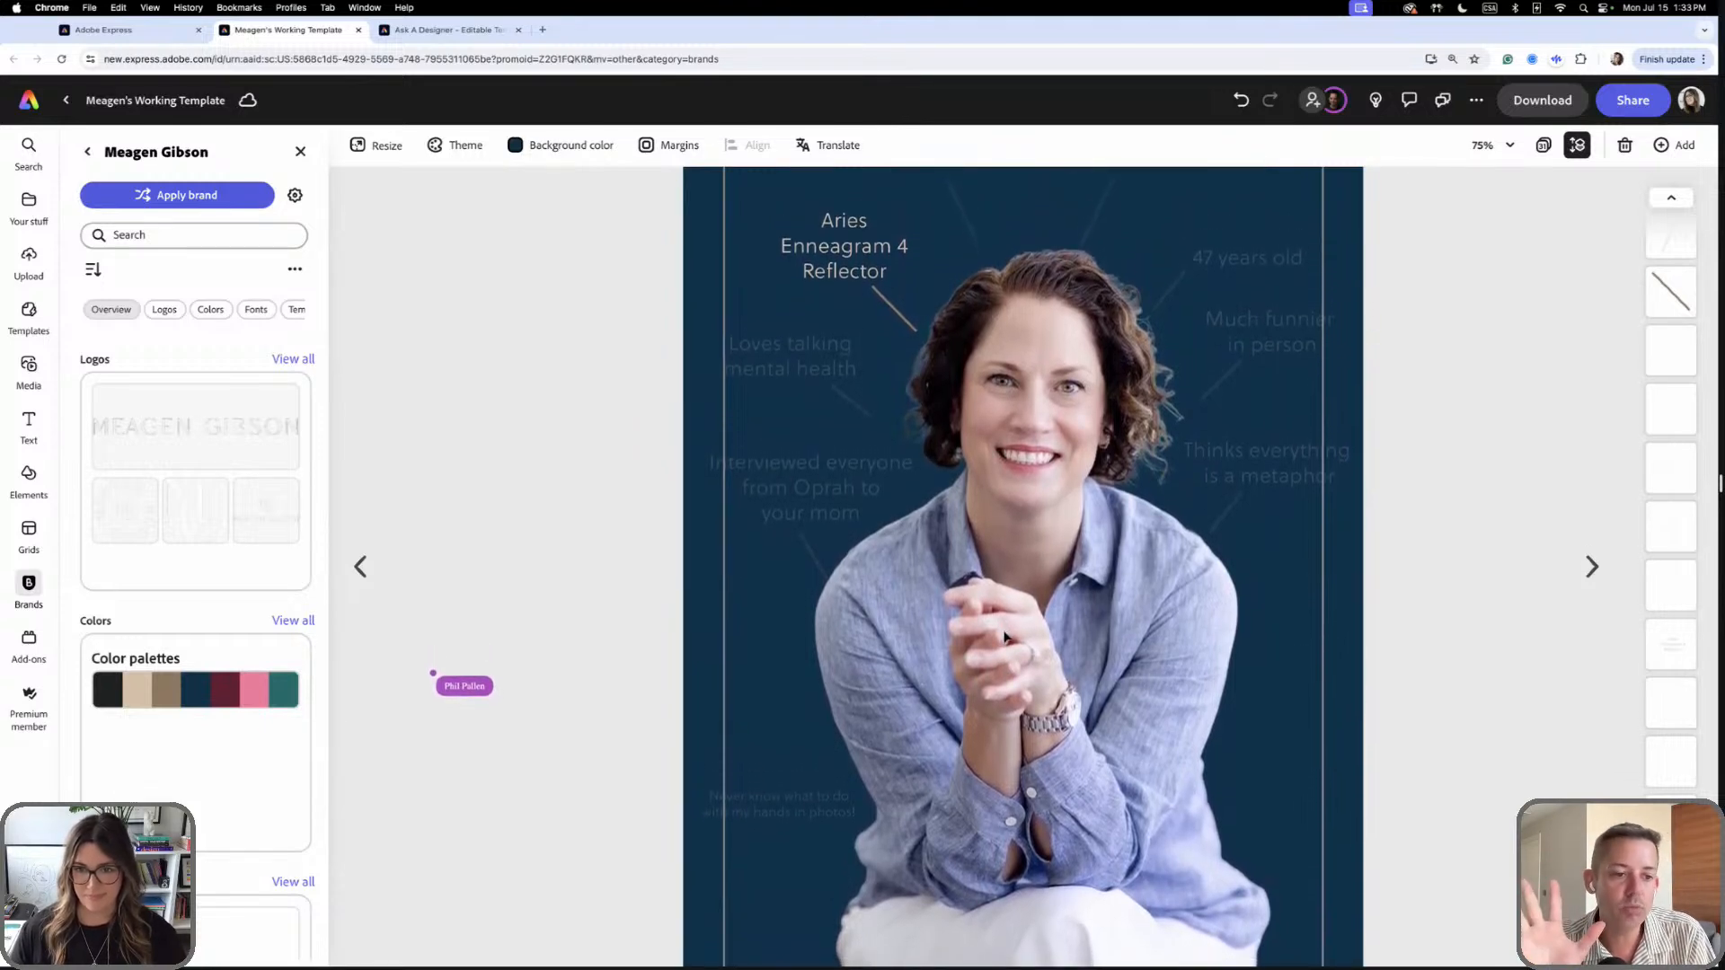
scroll(1005, 636, down, 1)
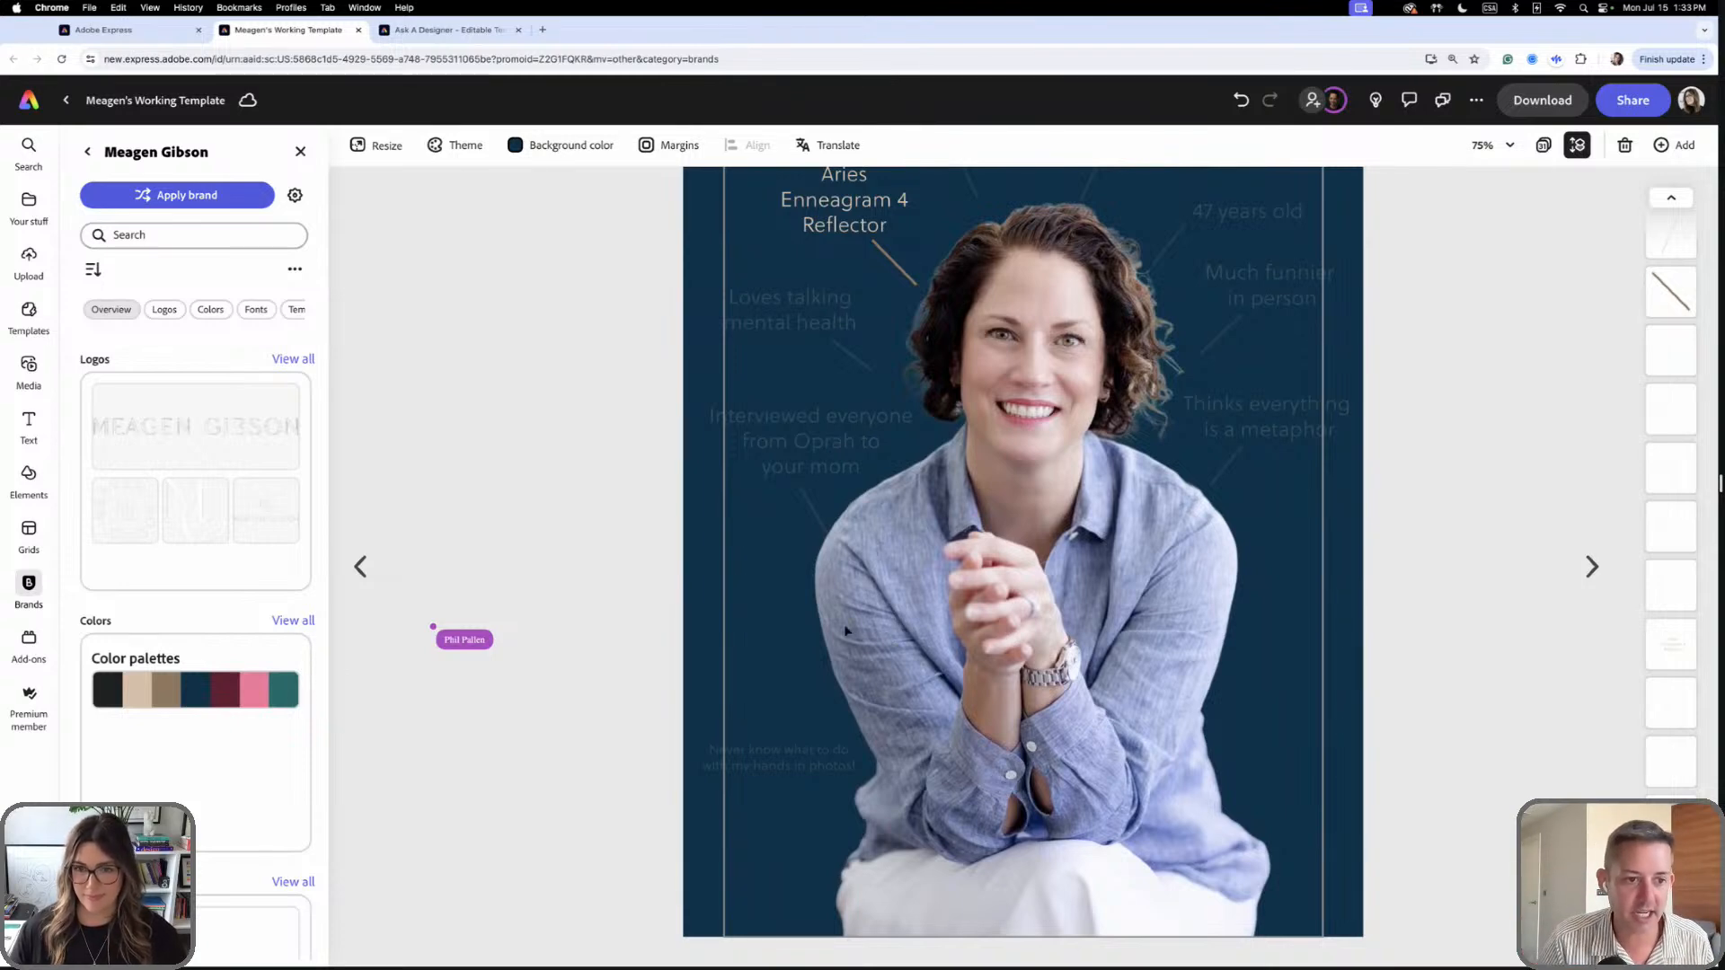
- Examine page 24's portrait and the faint text labels around it, then check the whole page layout
scroll(845, 631, up, 2)
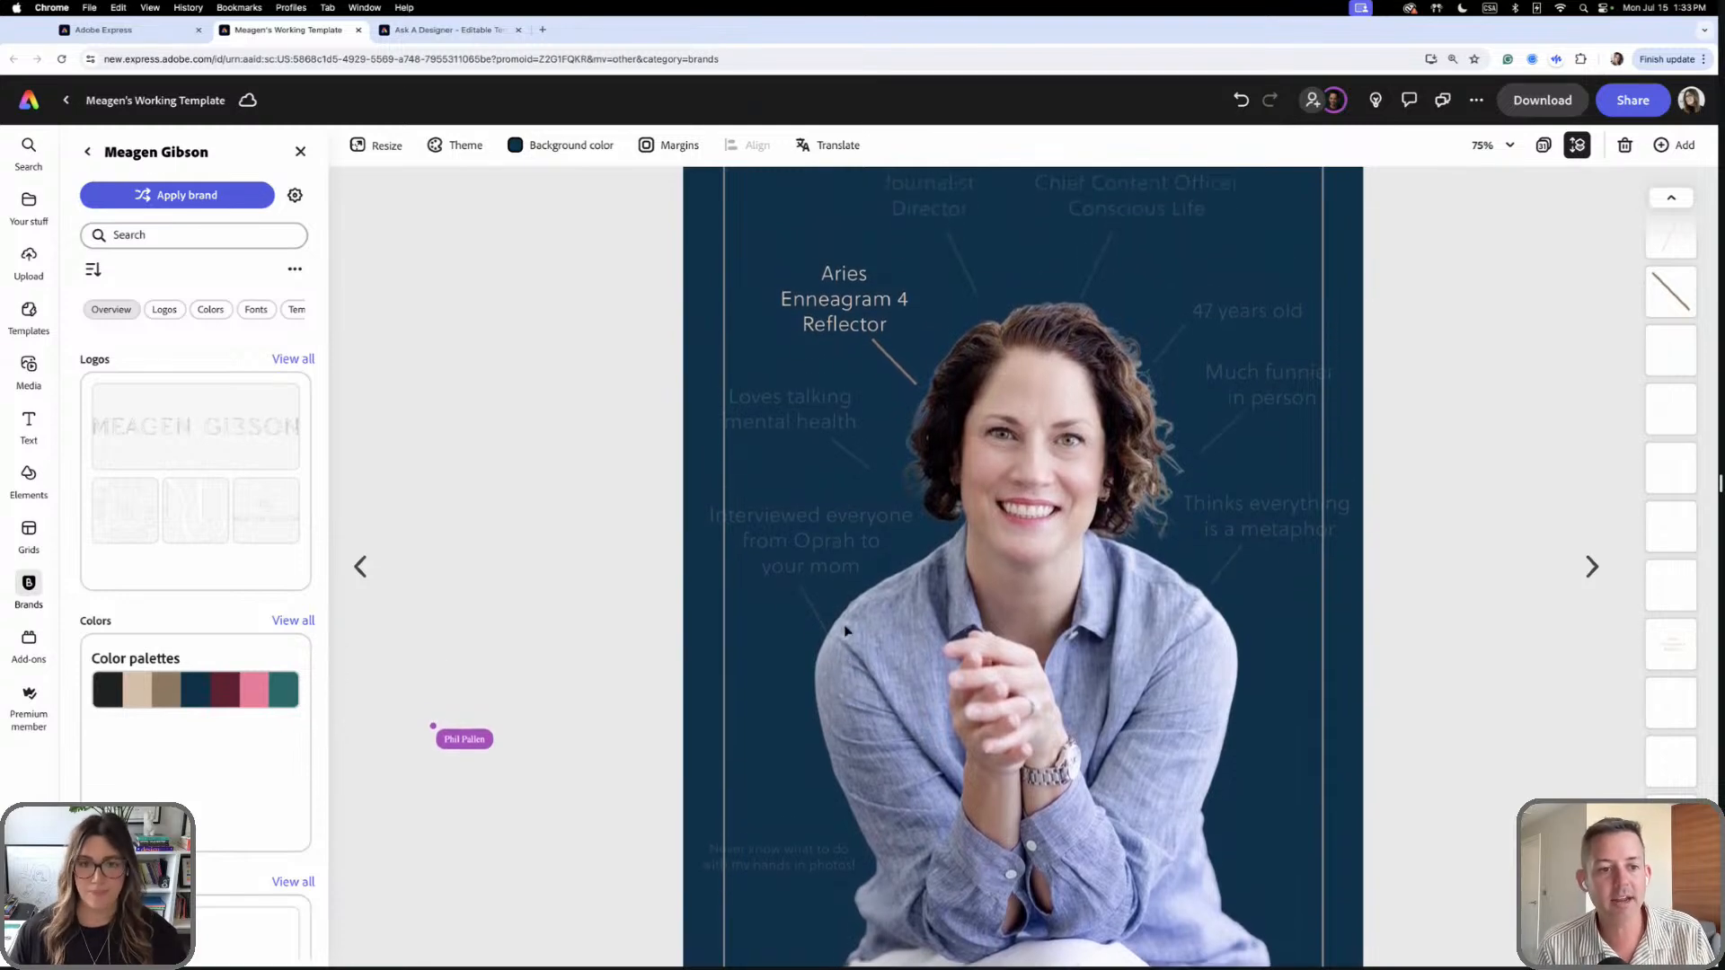
scroll(844, 630, up, 2)
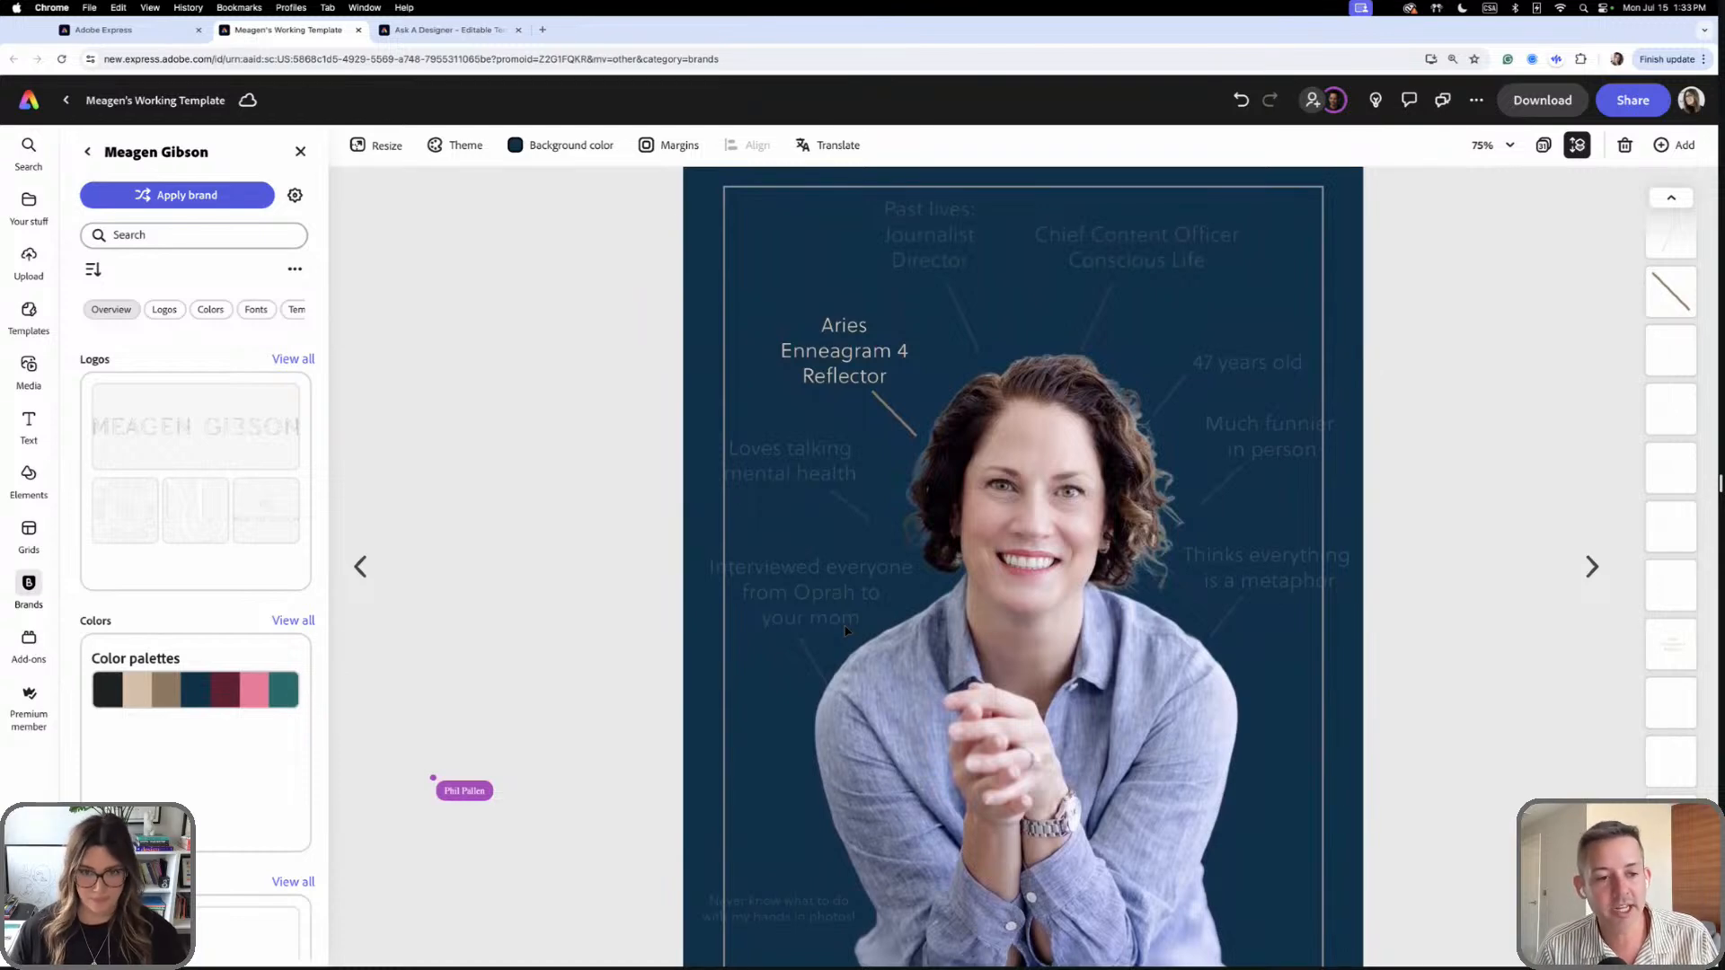
scroll(844, 630, up, 2)
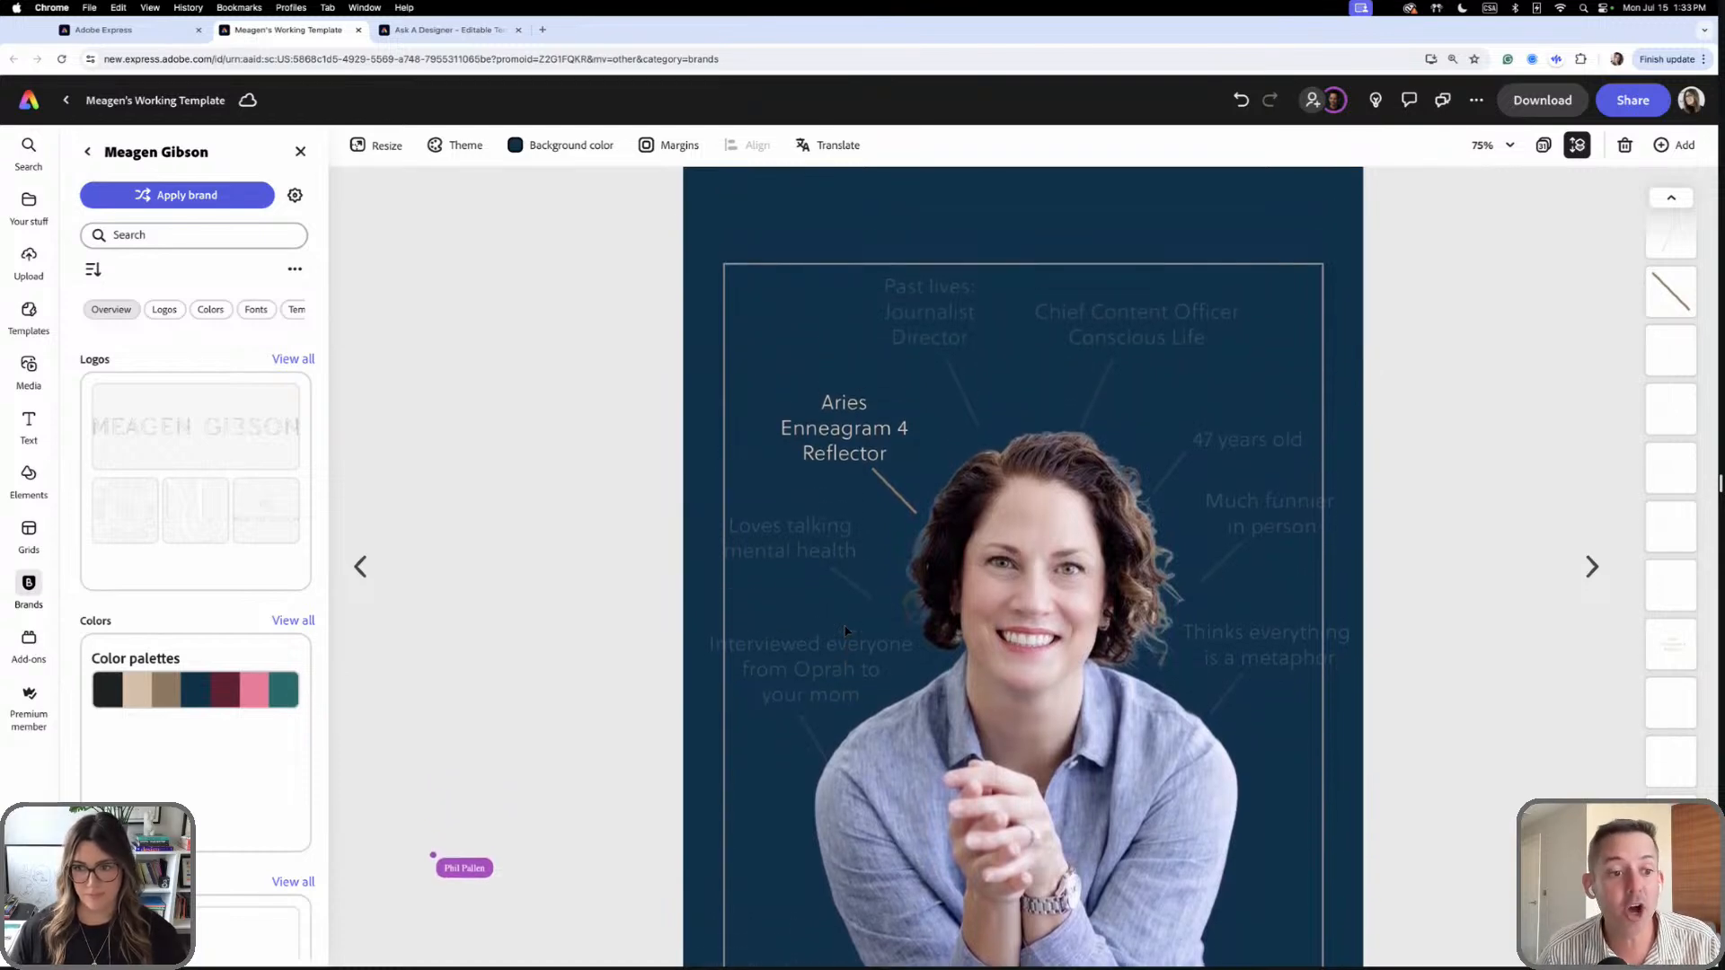
scroll(845, 631, down, 2)
scroll(845, 630, down, 5)
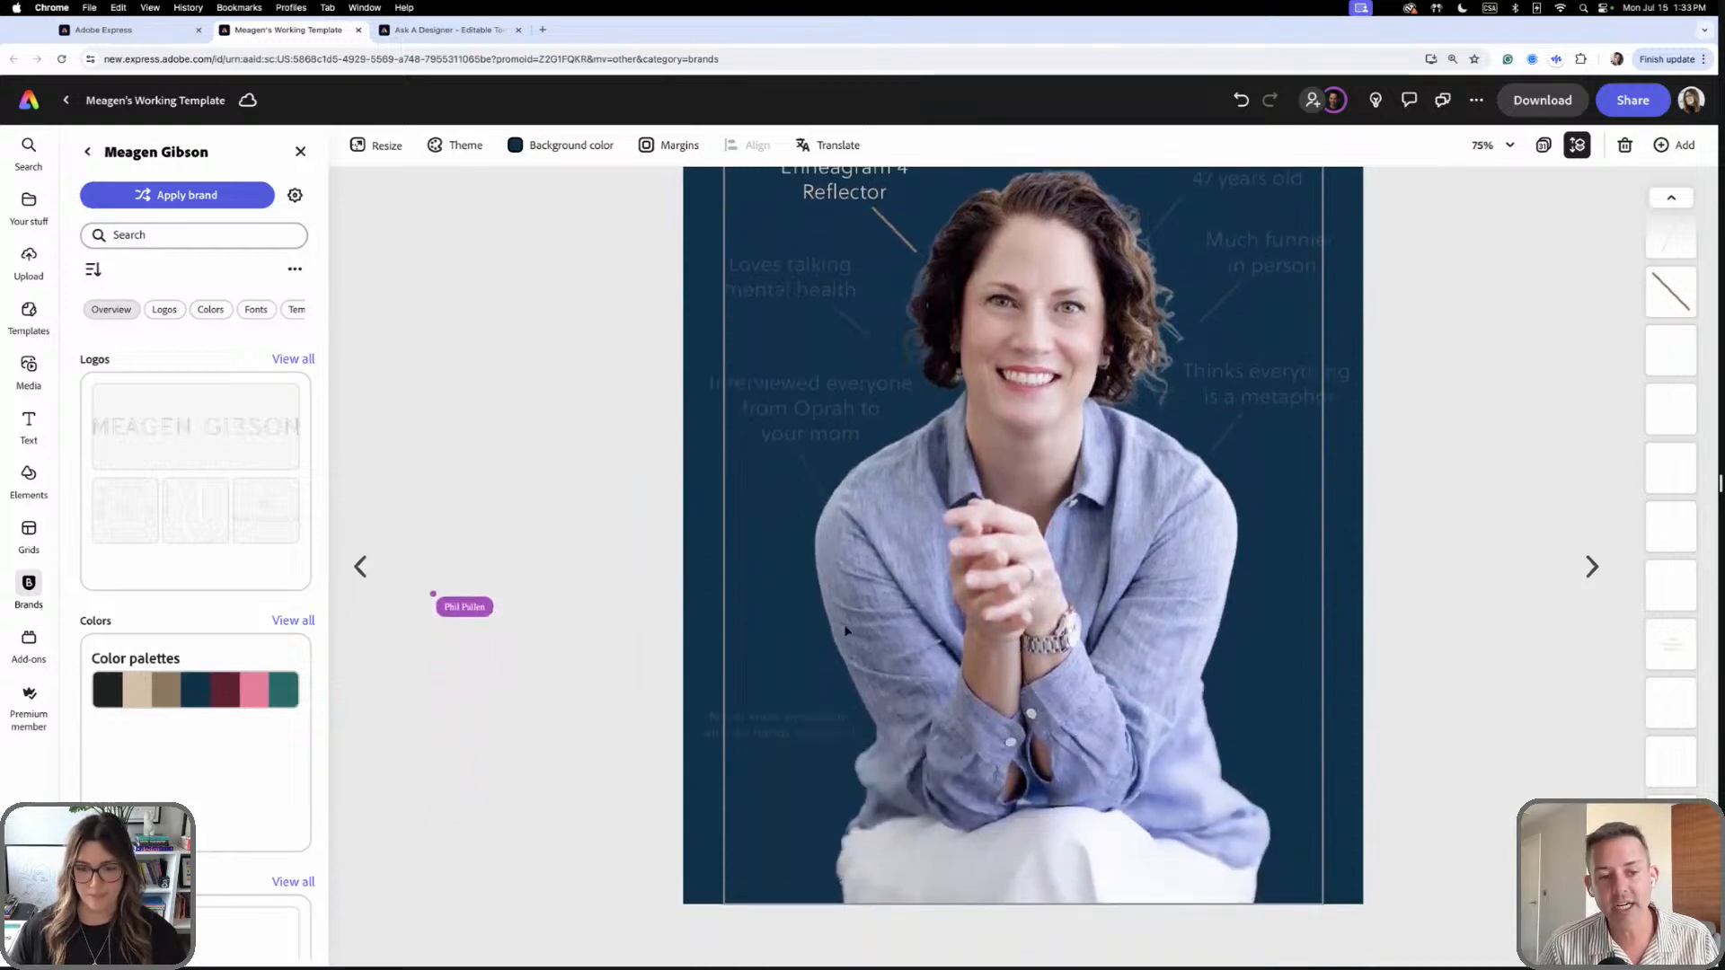
key(super+0)
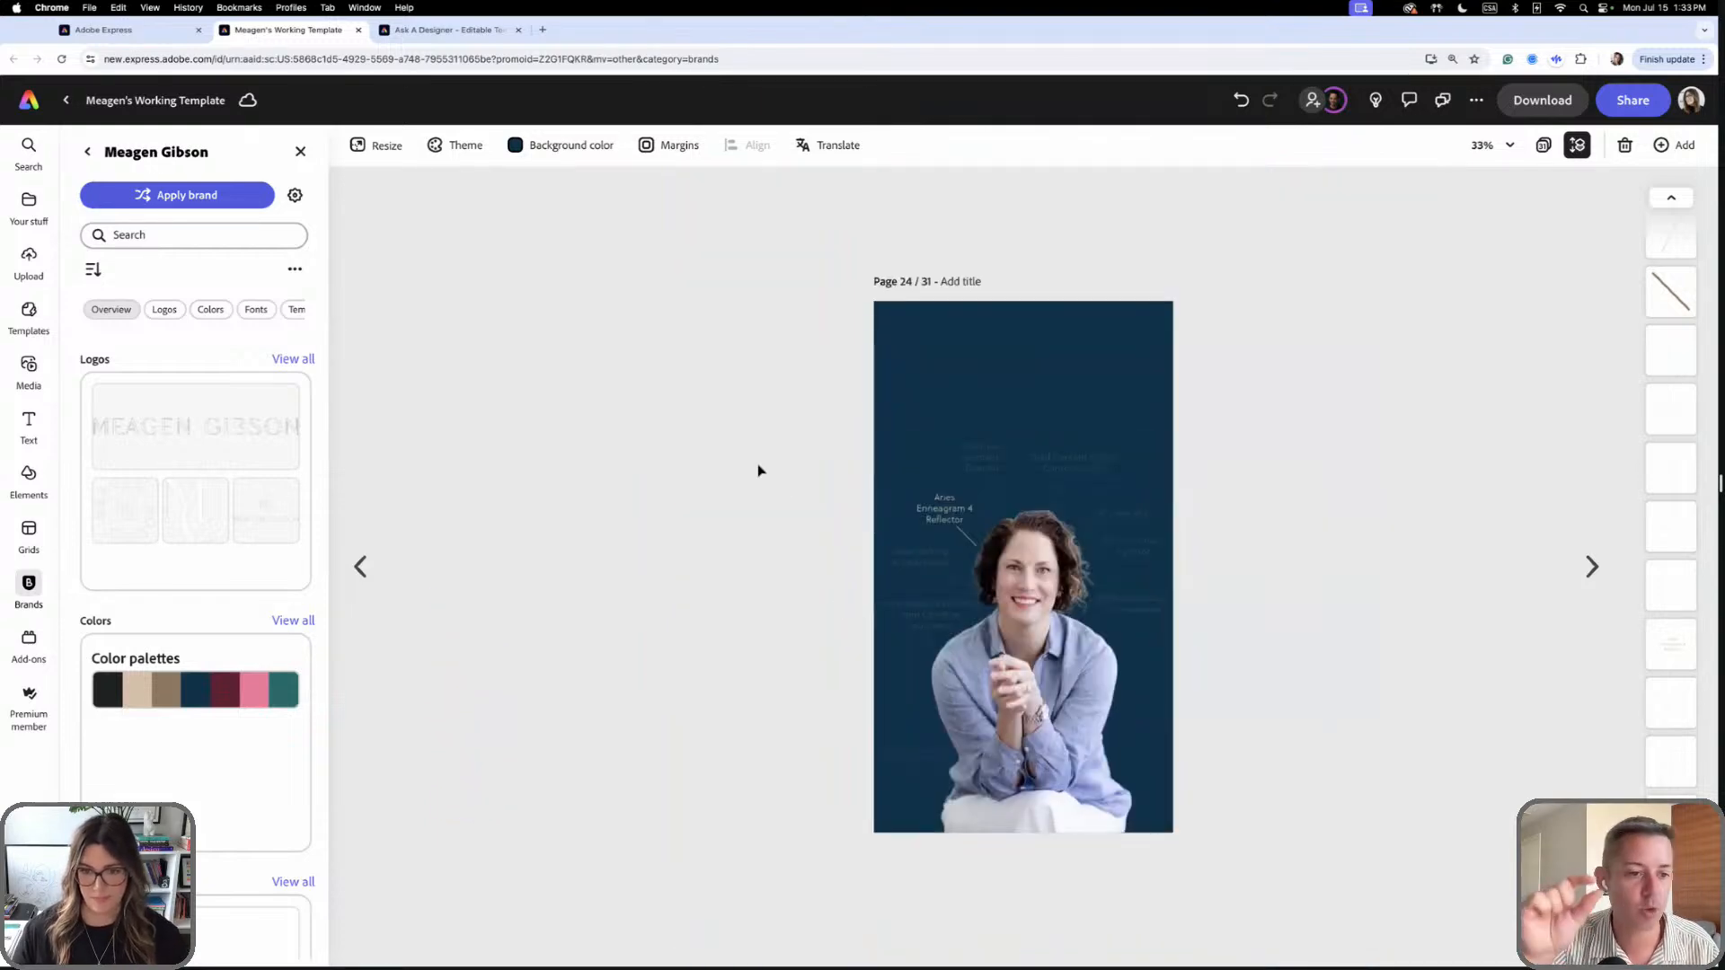
click(1061, 732)
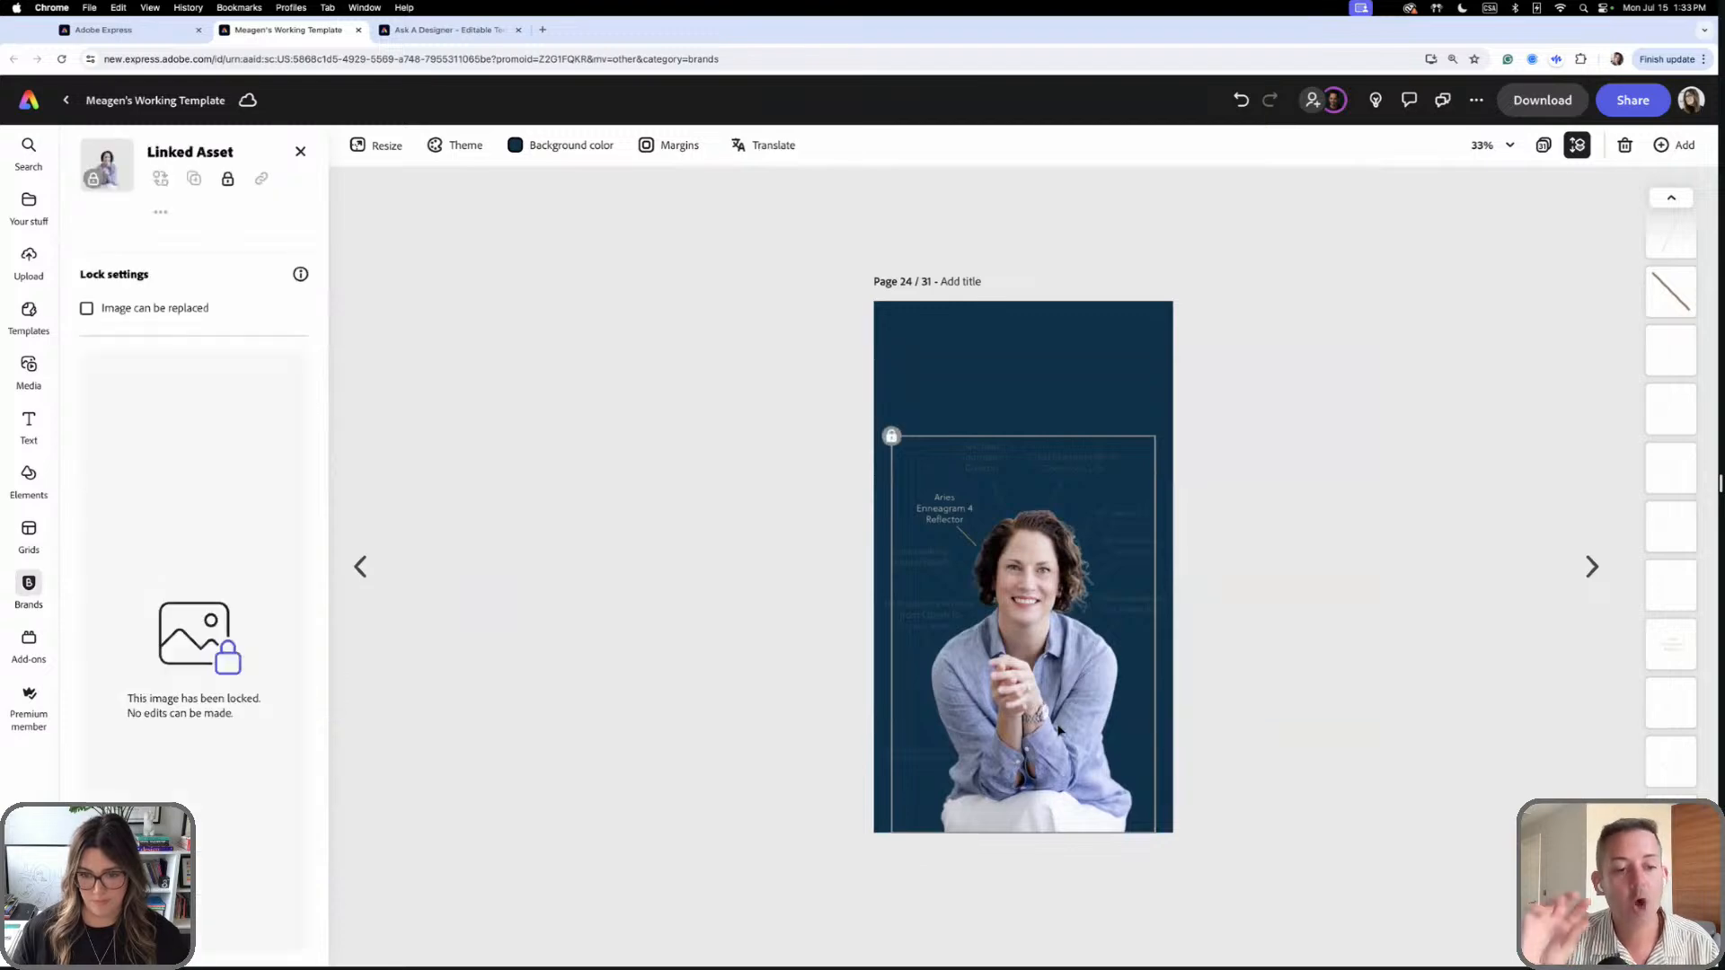
click(1329, 723)
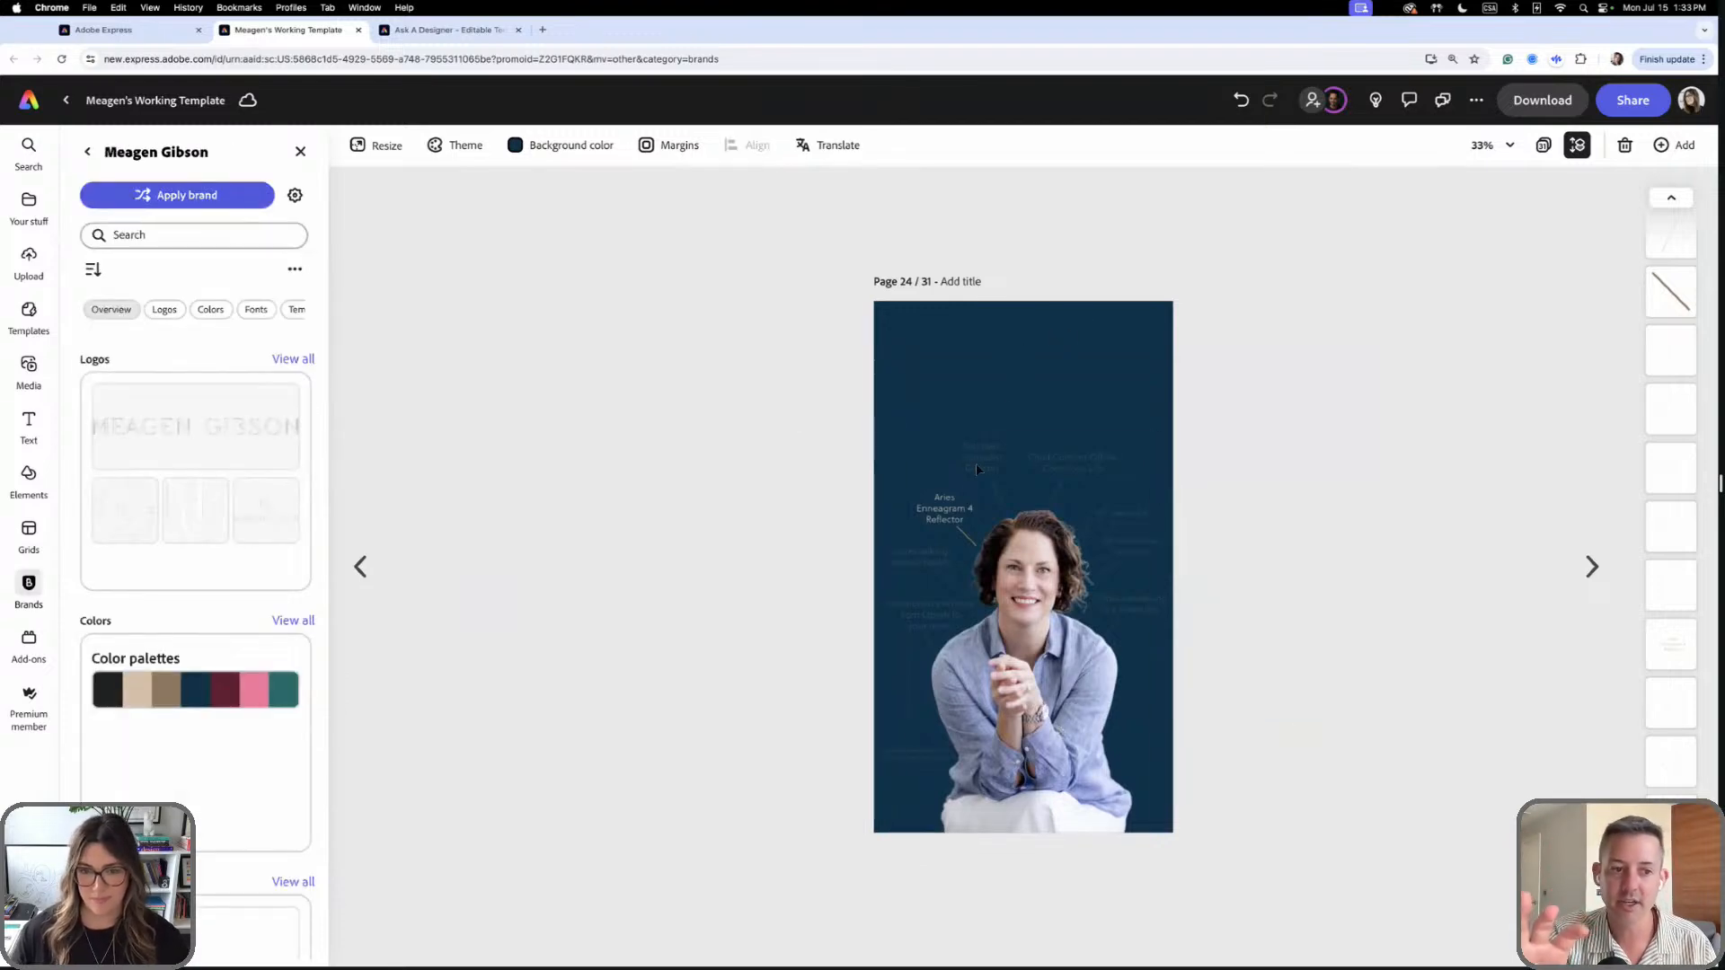
- Duplicate the "Aries Enneagram 4 Reflector" text and place the copy in the empty area above the portrait
click(944, 508)
click(1001, 381)
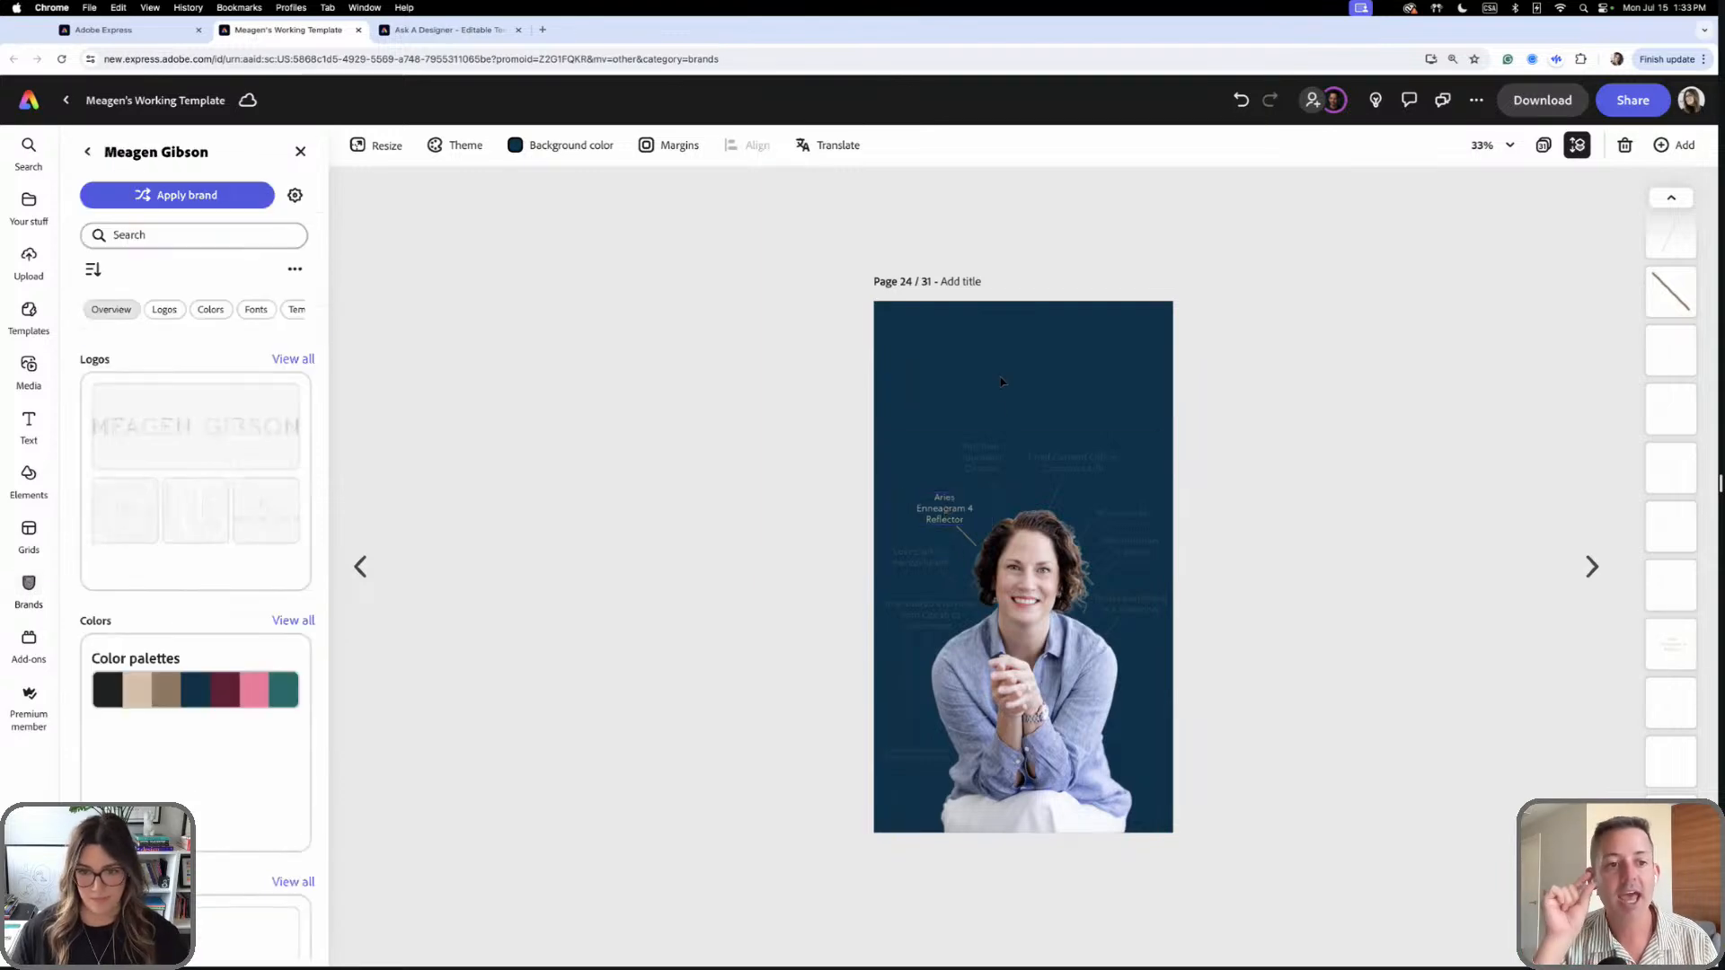
key(super+v)
drag(966, 514, 1025, 373)
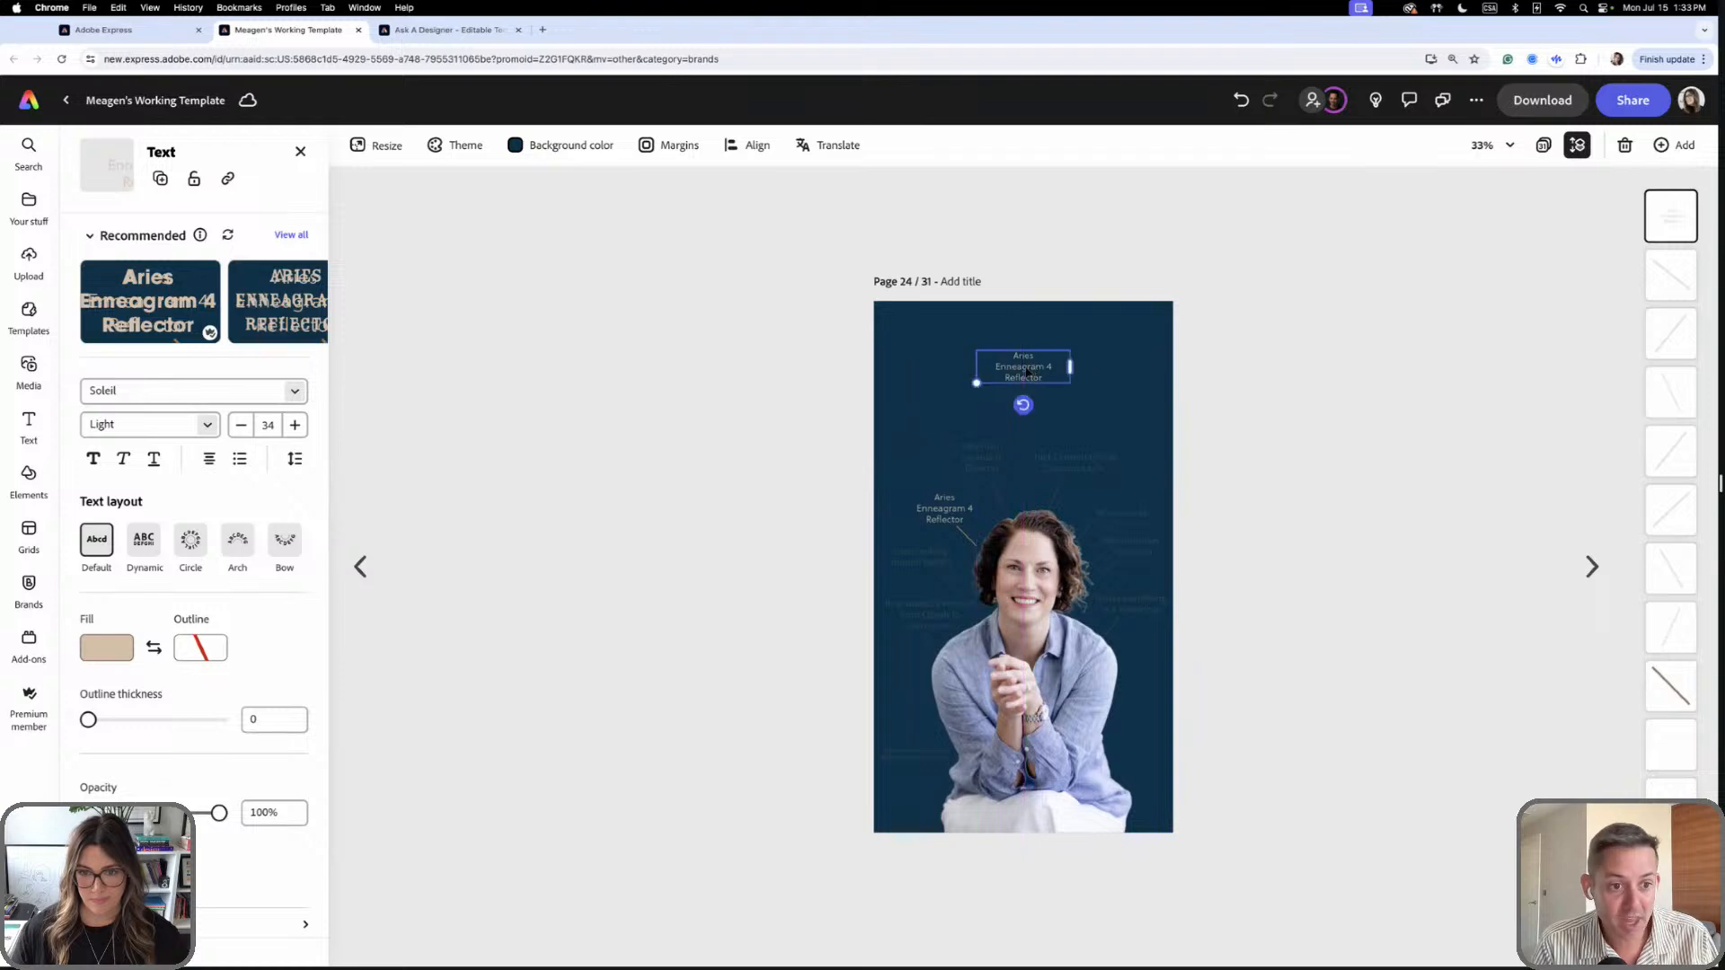
- Replace all the wording in the duplicated text above the portrait with "Get"
double_click(1024, 372)
key(super+a)
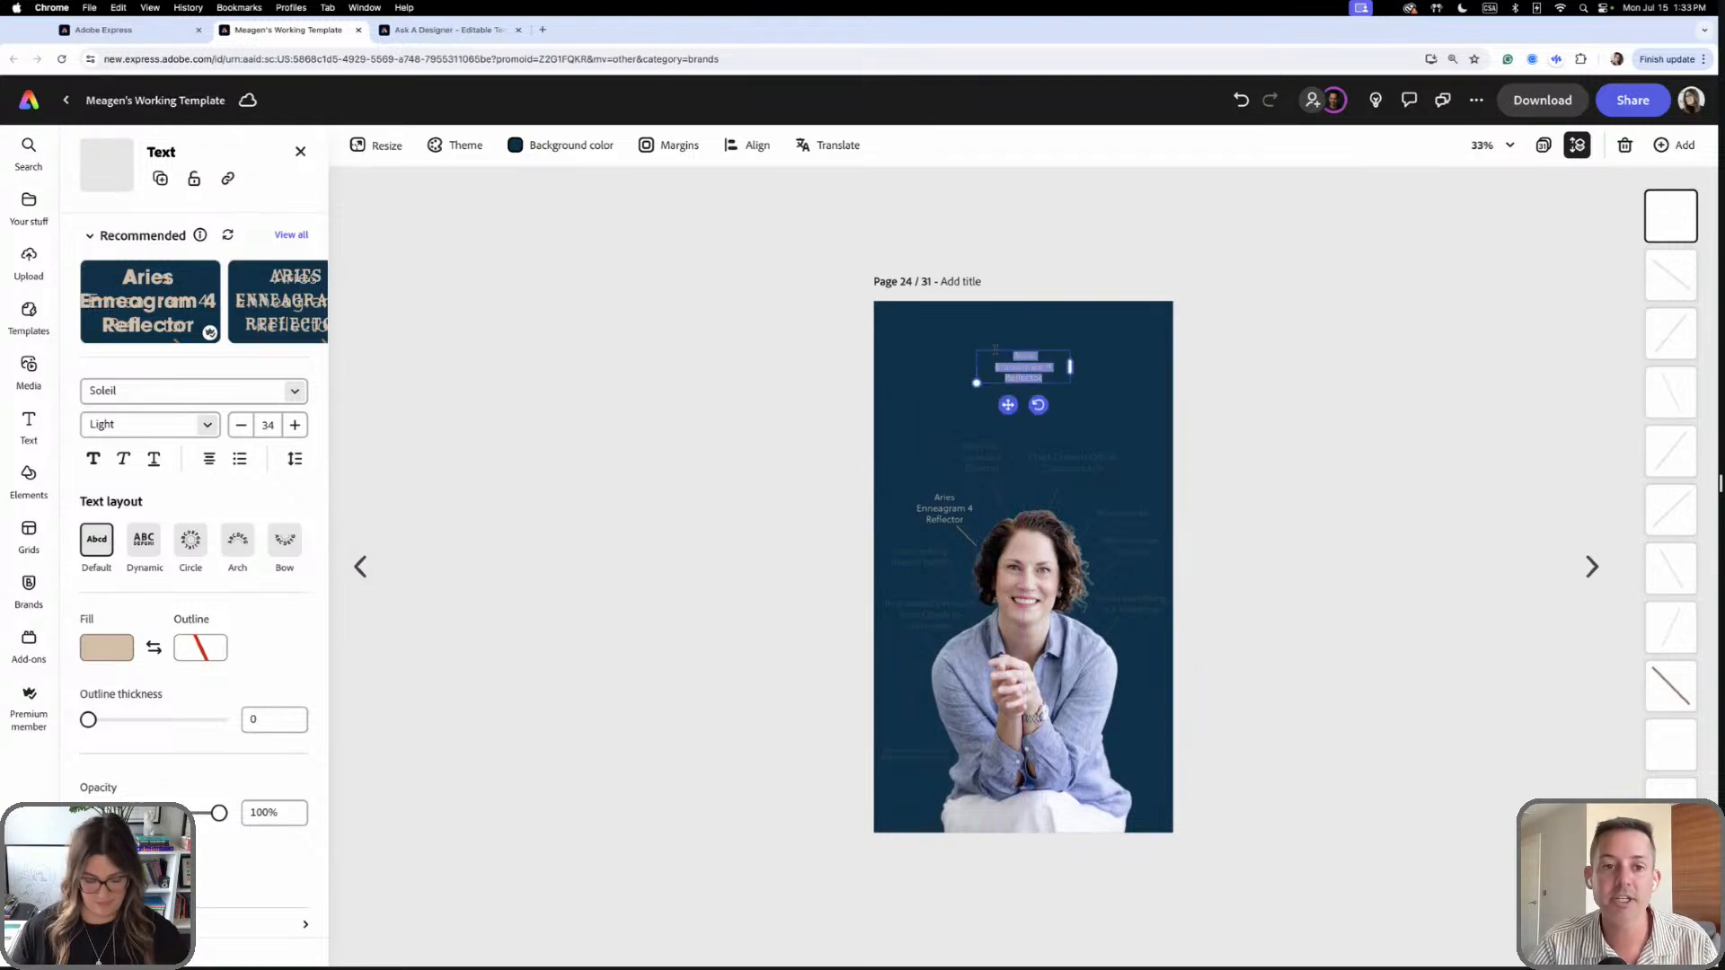
key(BackSpace)
text(Get)
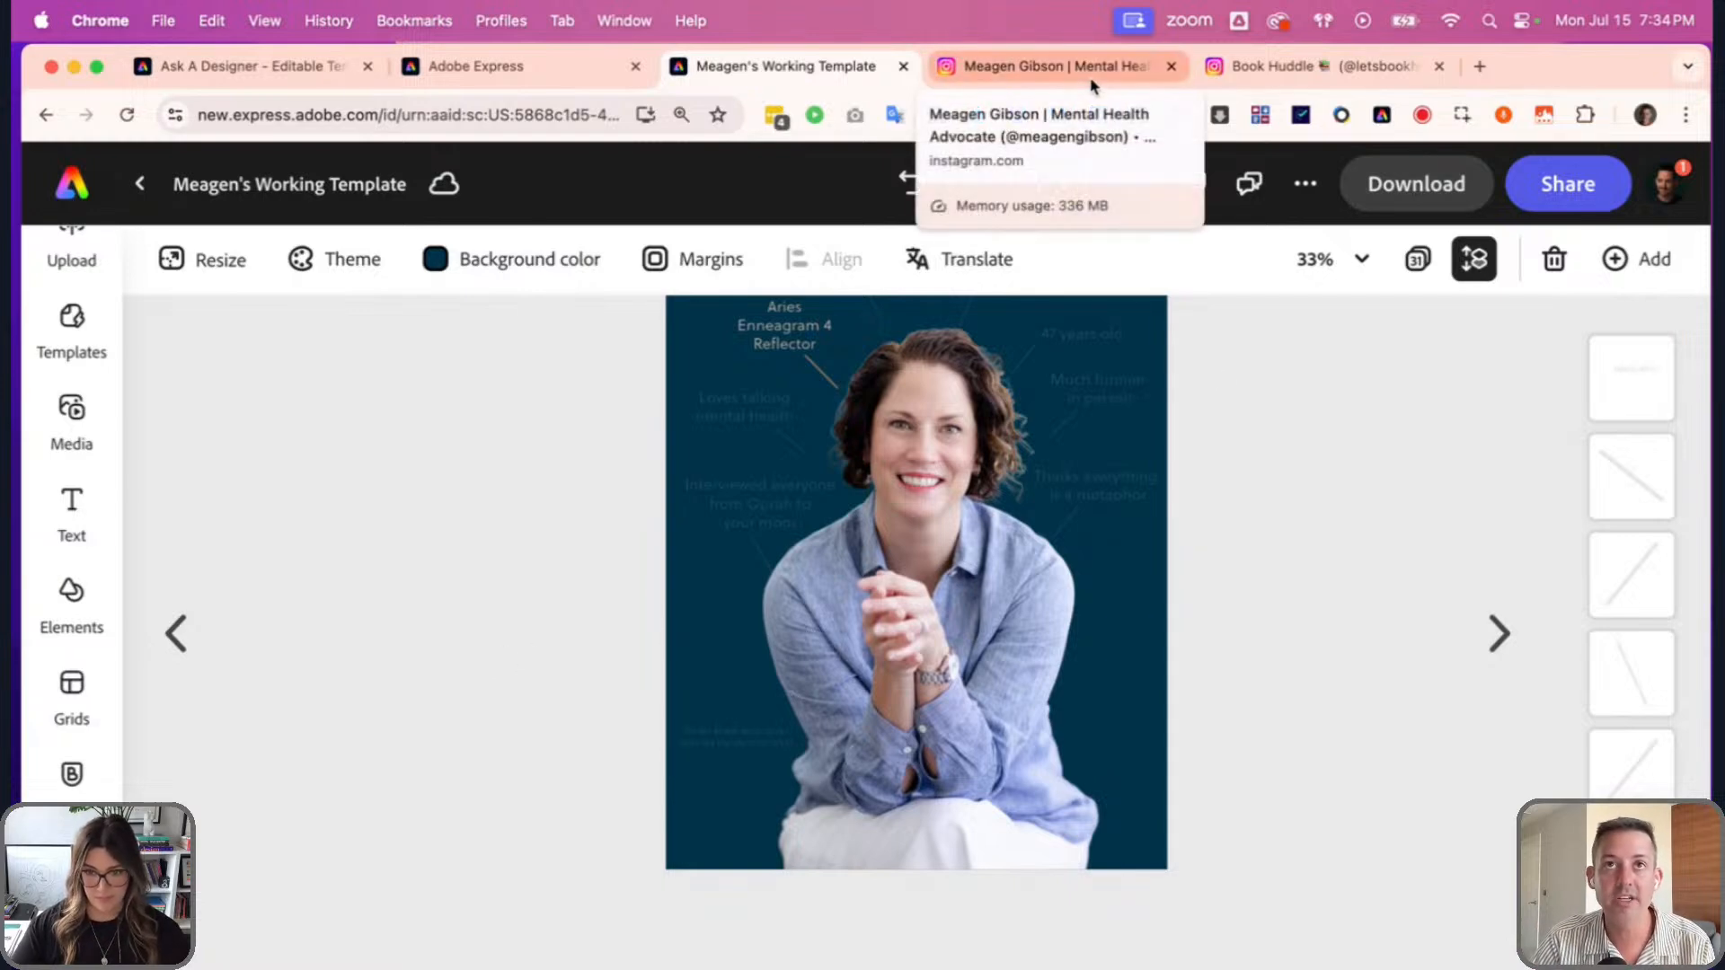
- Switch to the Book Huddle Instagram profile and examine its bio and grid of text-based posts
click(1294, 68)
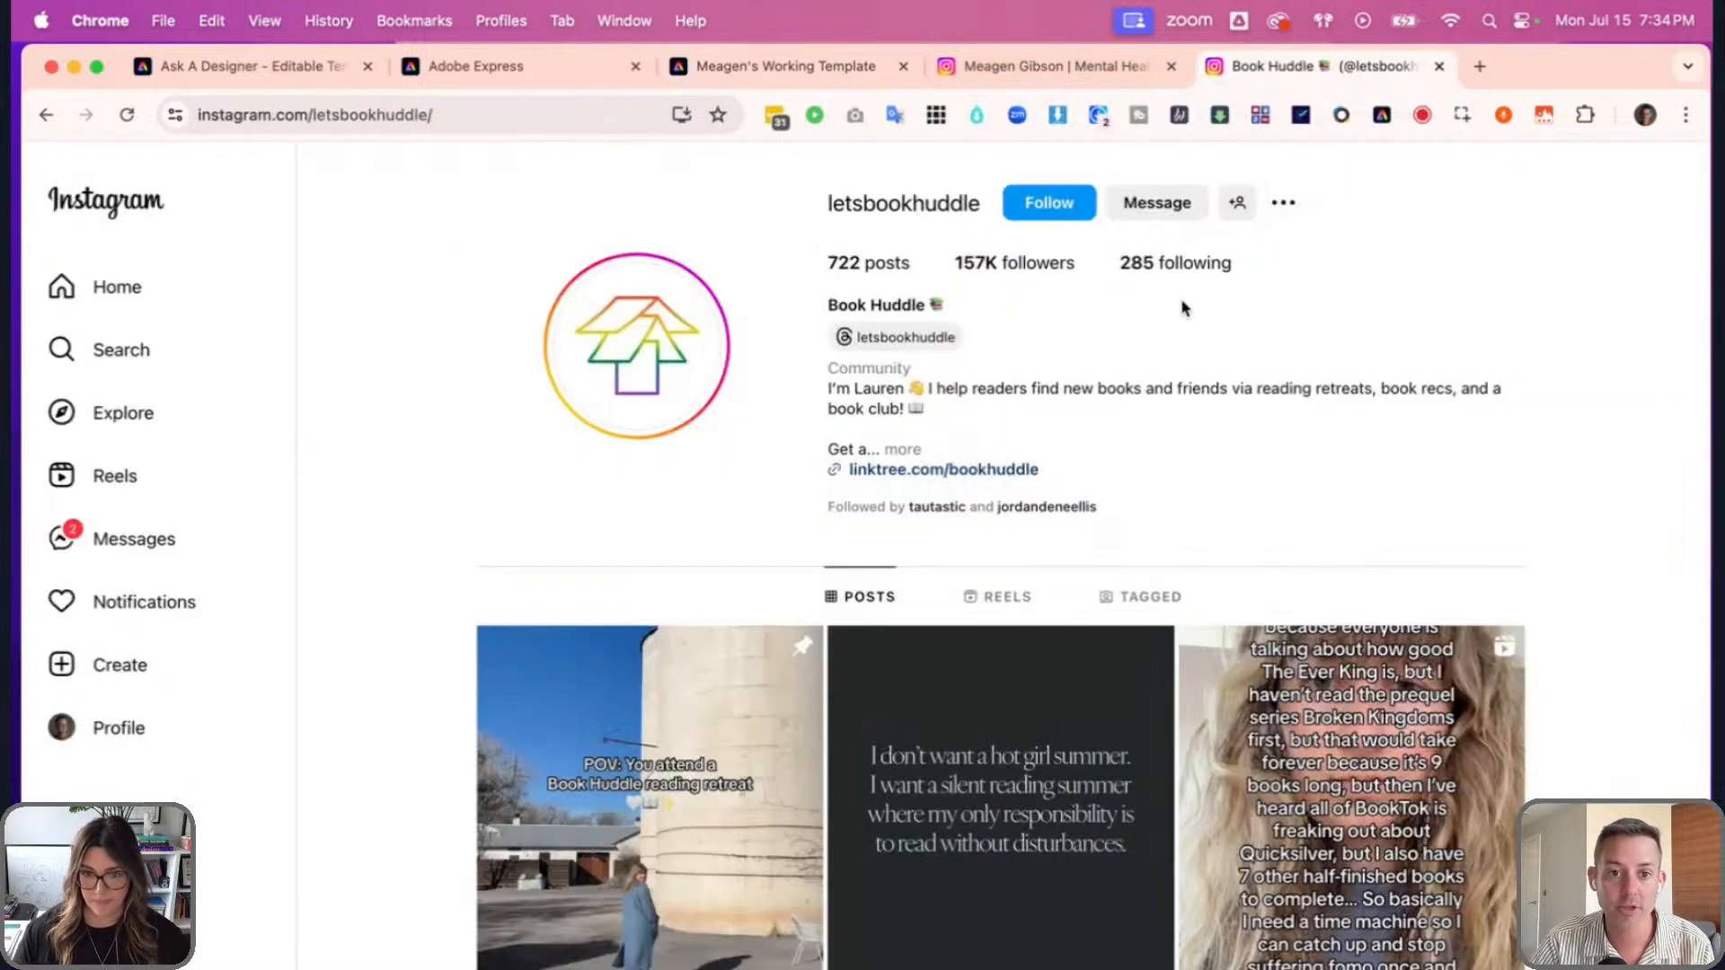
scroll(1192, 367, down, 1)
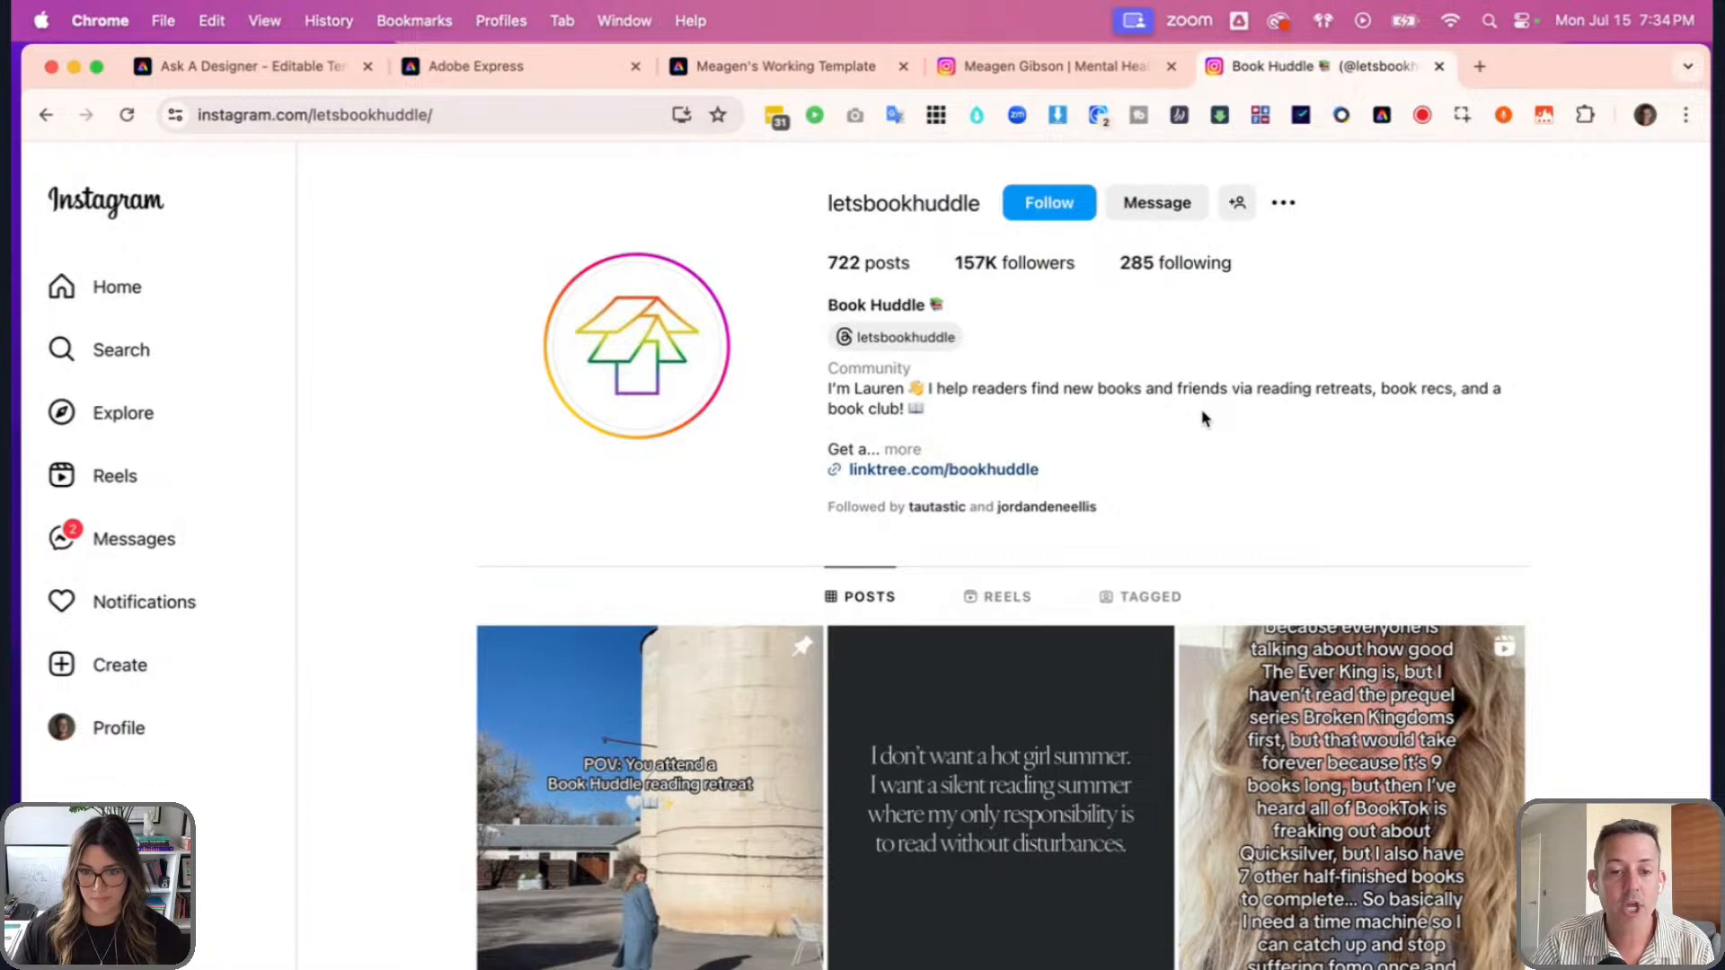
scroll(1386, 466, down, 5)
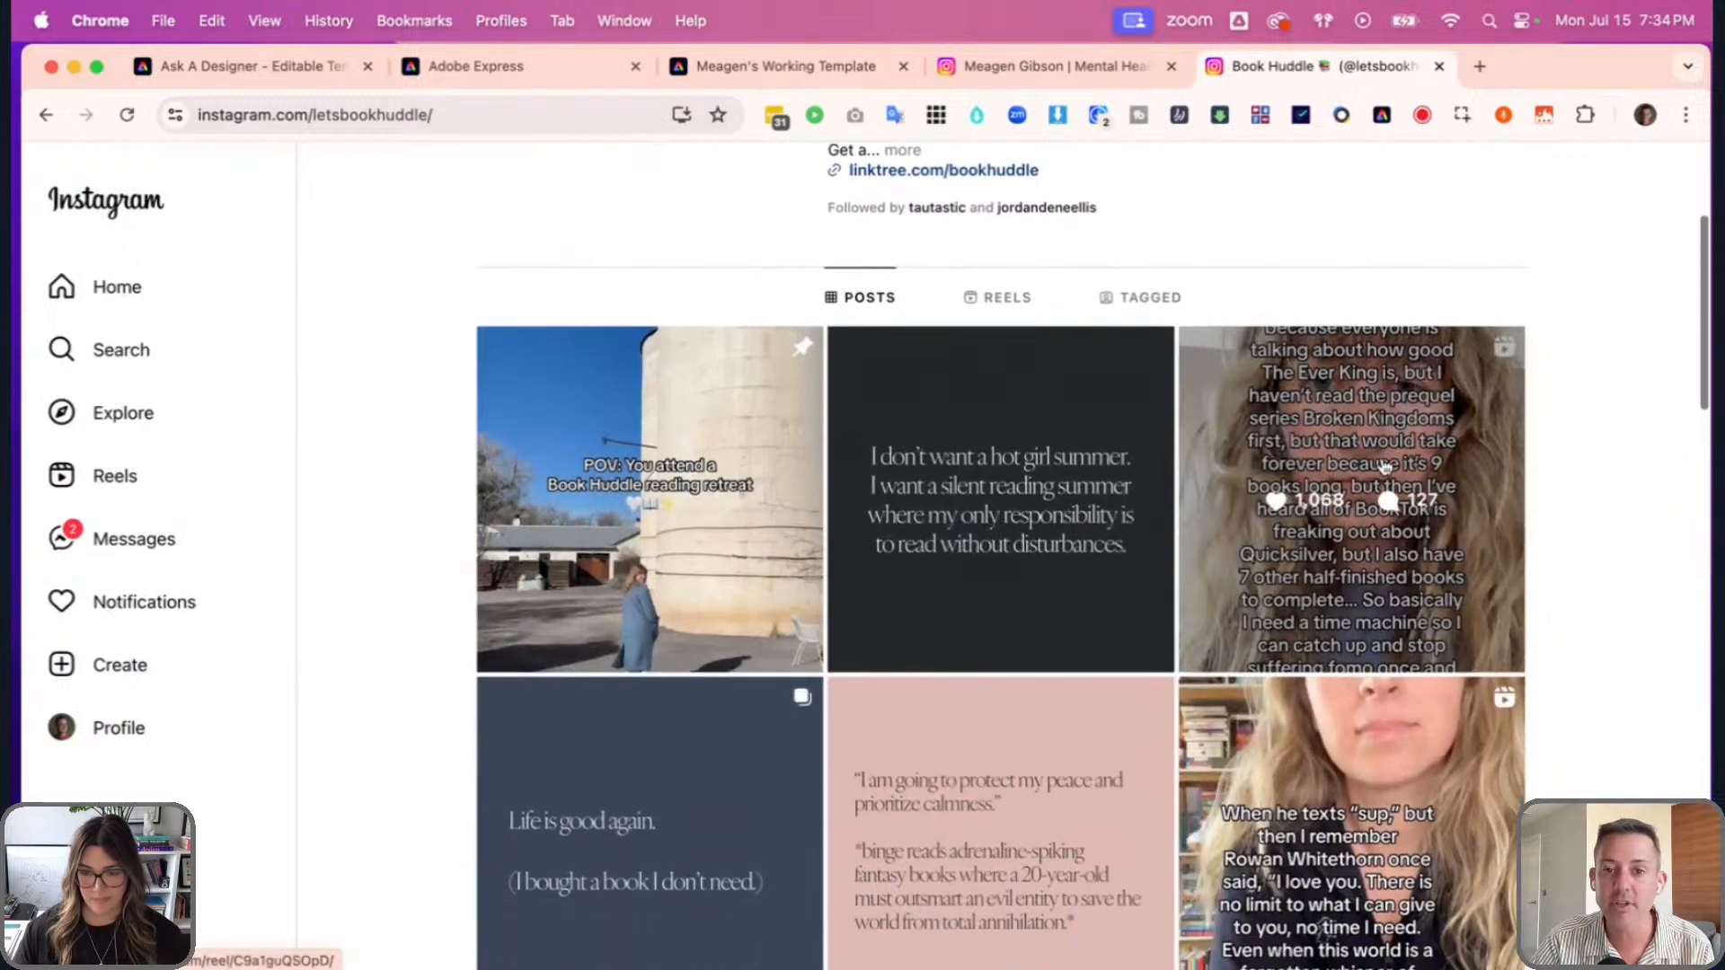
scroll(1389, 469, up, 4)
scroll(1388, 470, up, 2)
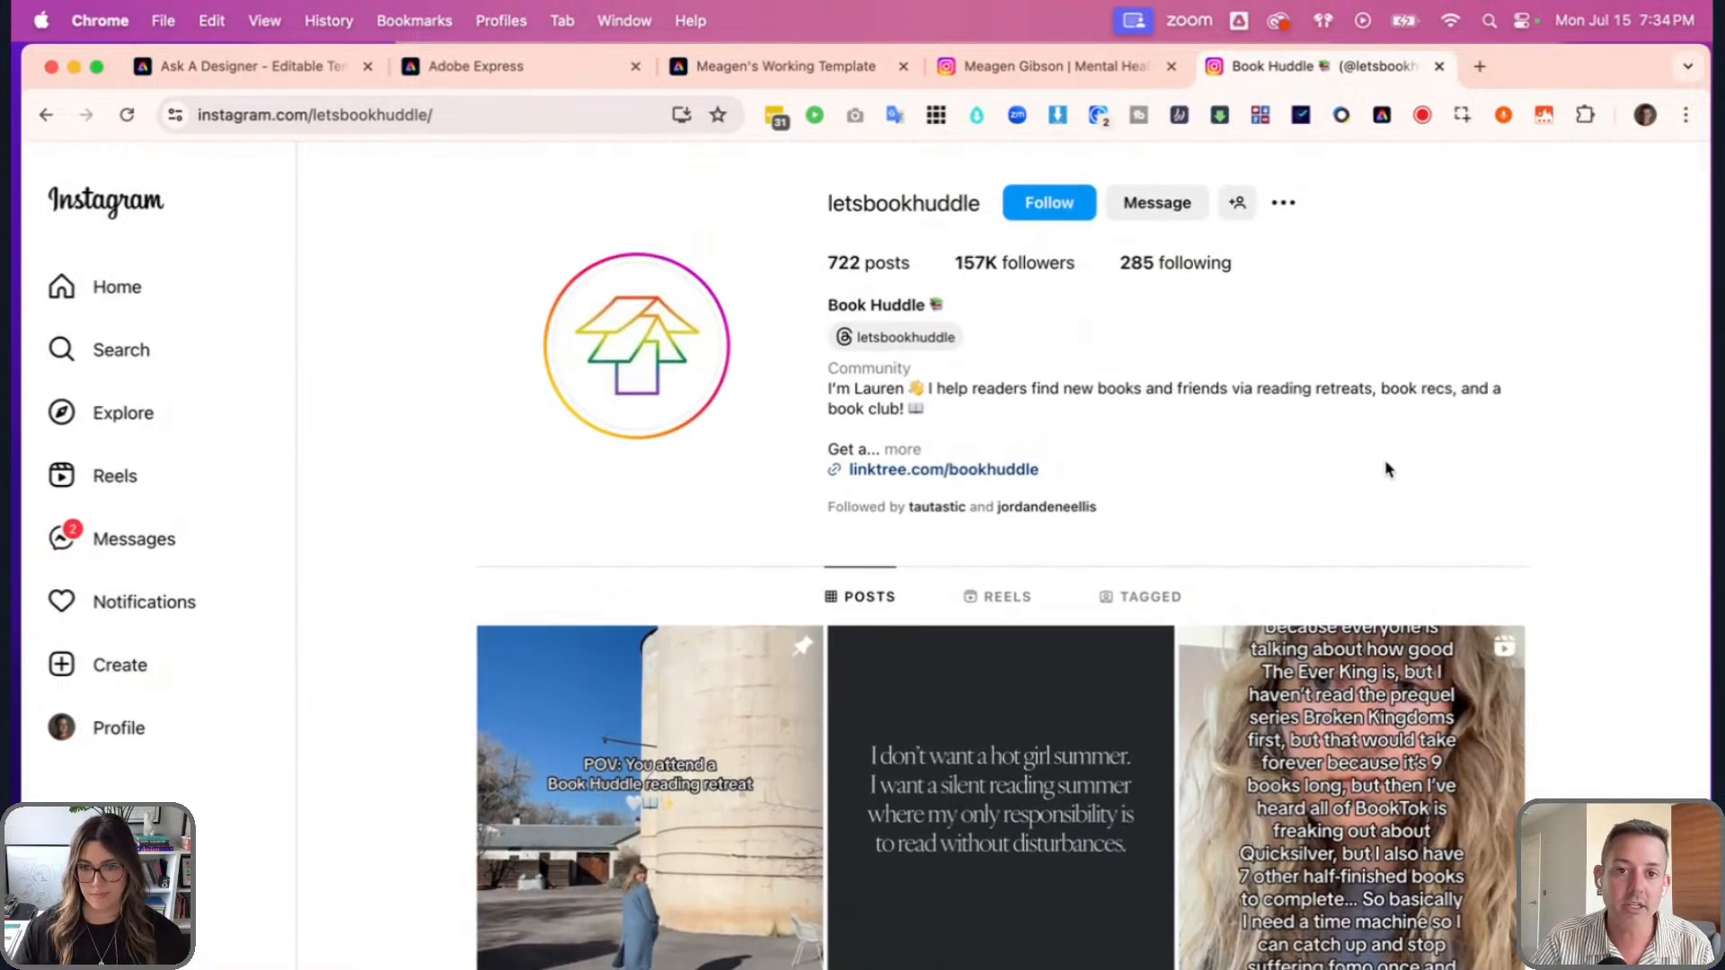
scroll(1413, 468, down, 6)
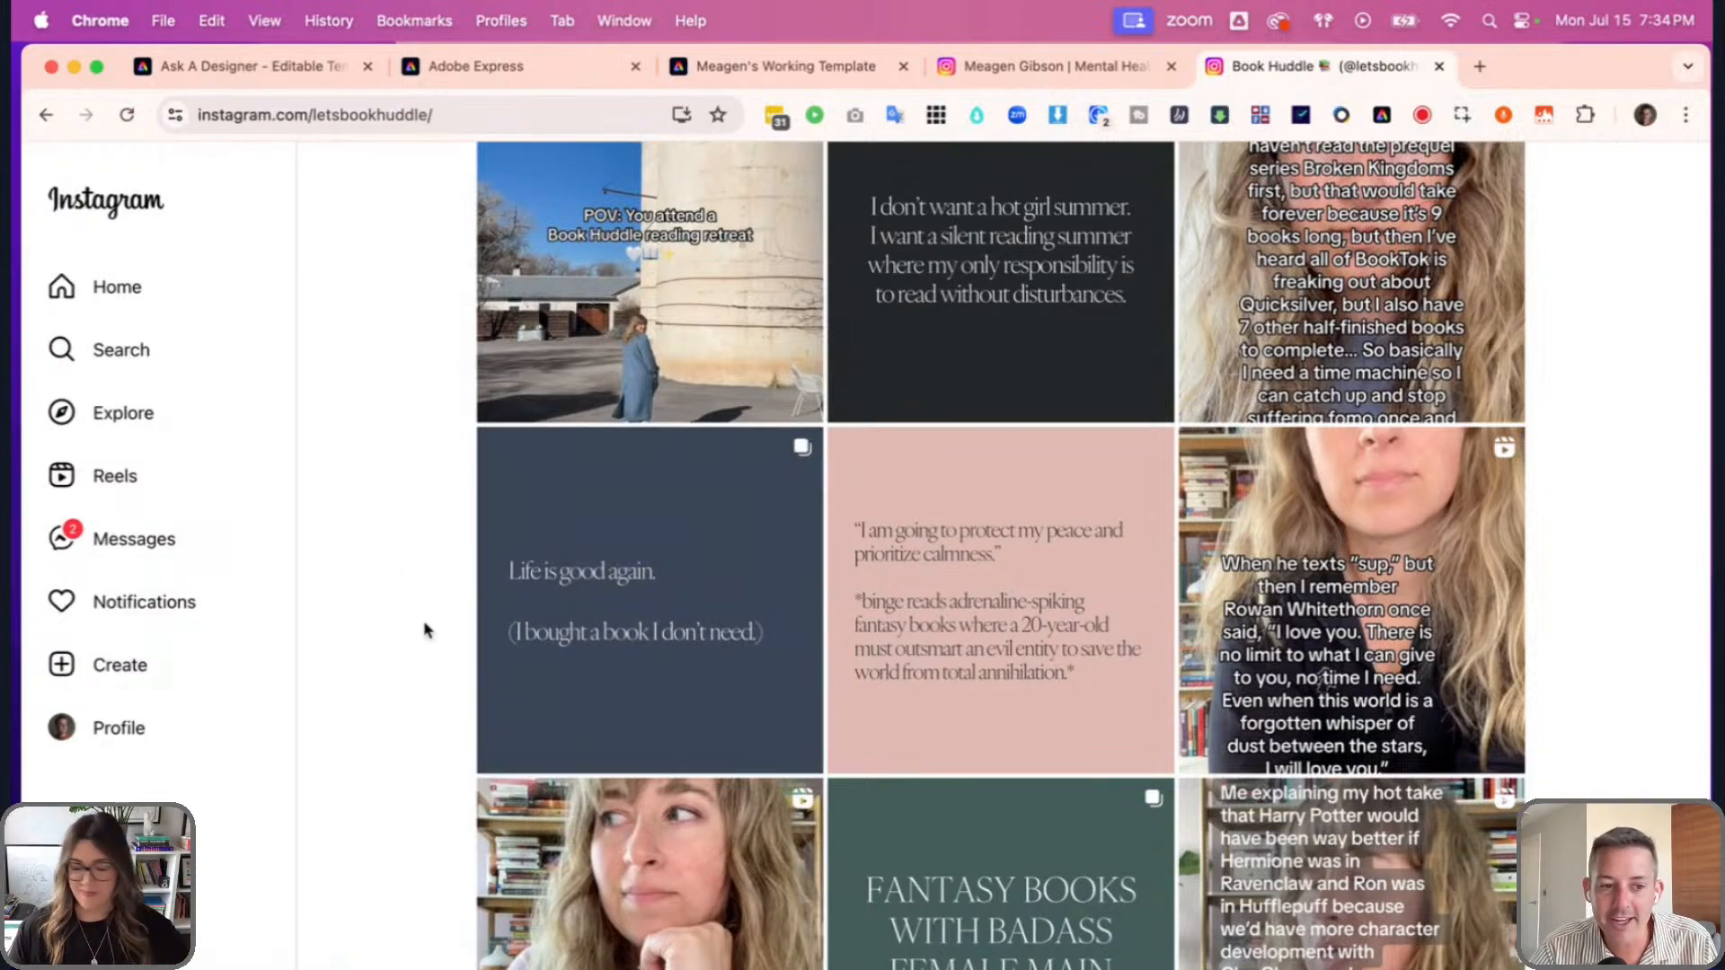
- Open the navy "Life is good again" carousel post and view its slides through to the last one
click(653, 536)
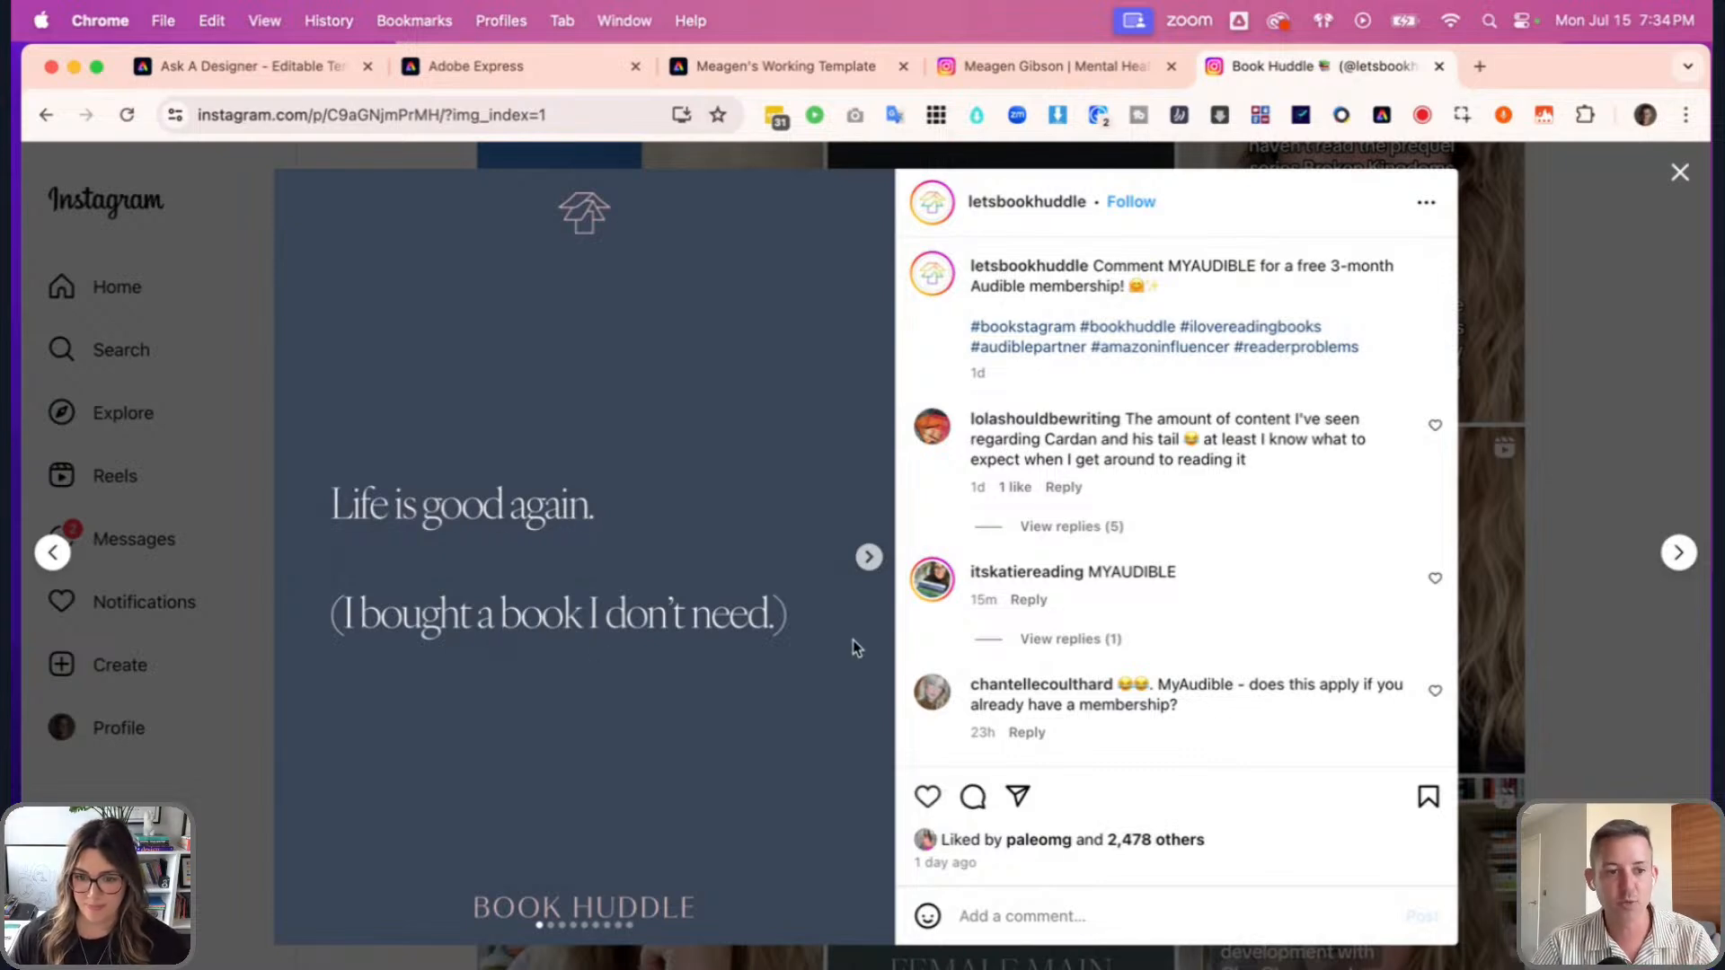
click(868, 556)
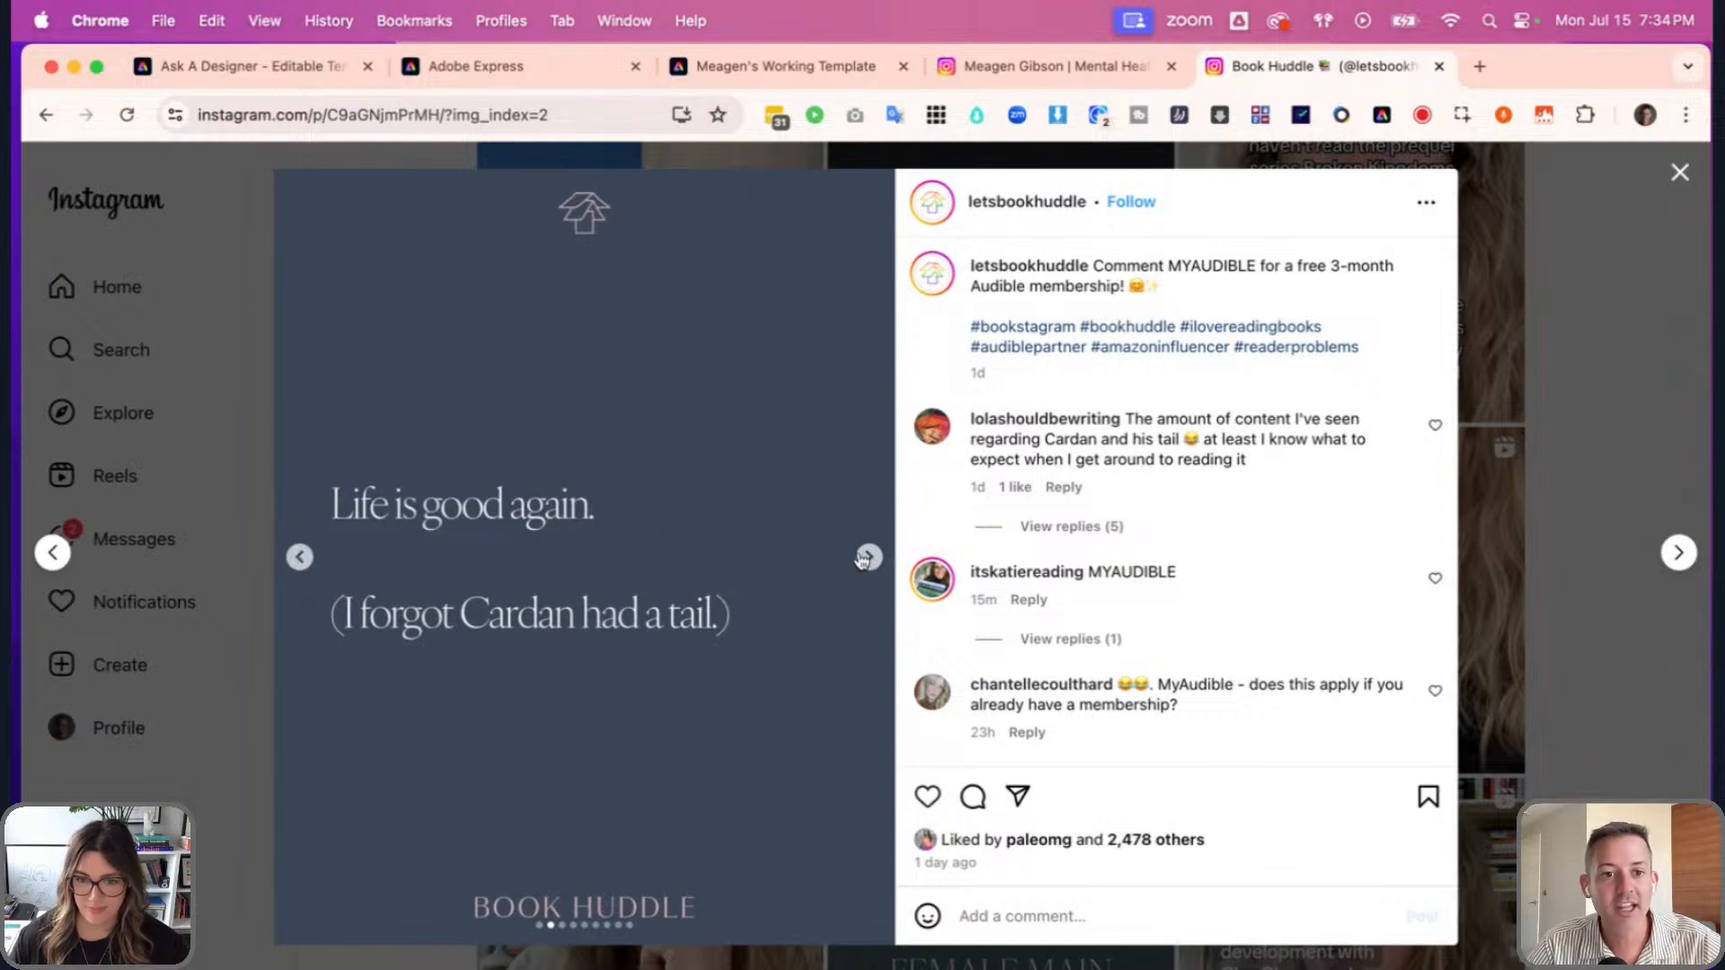
click(870, 561)
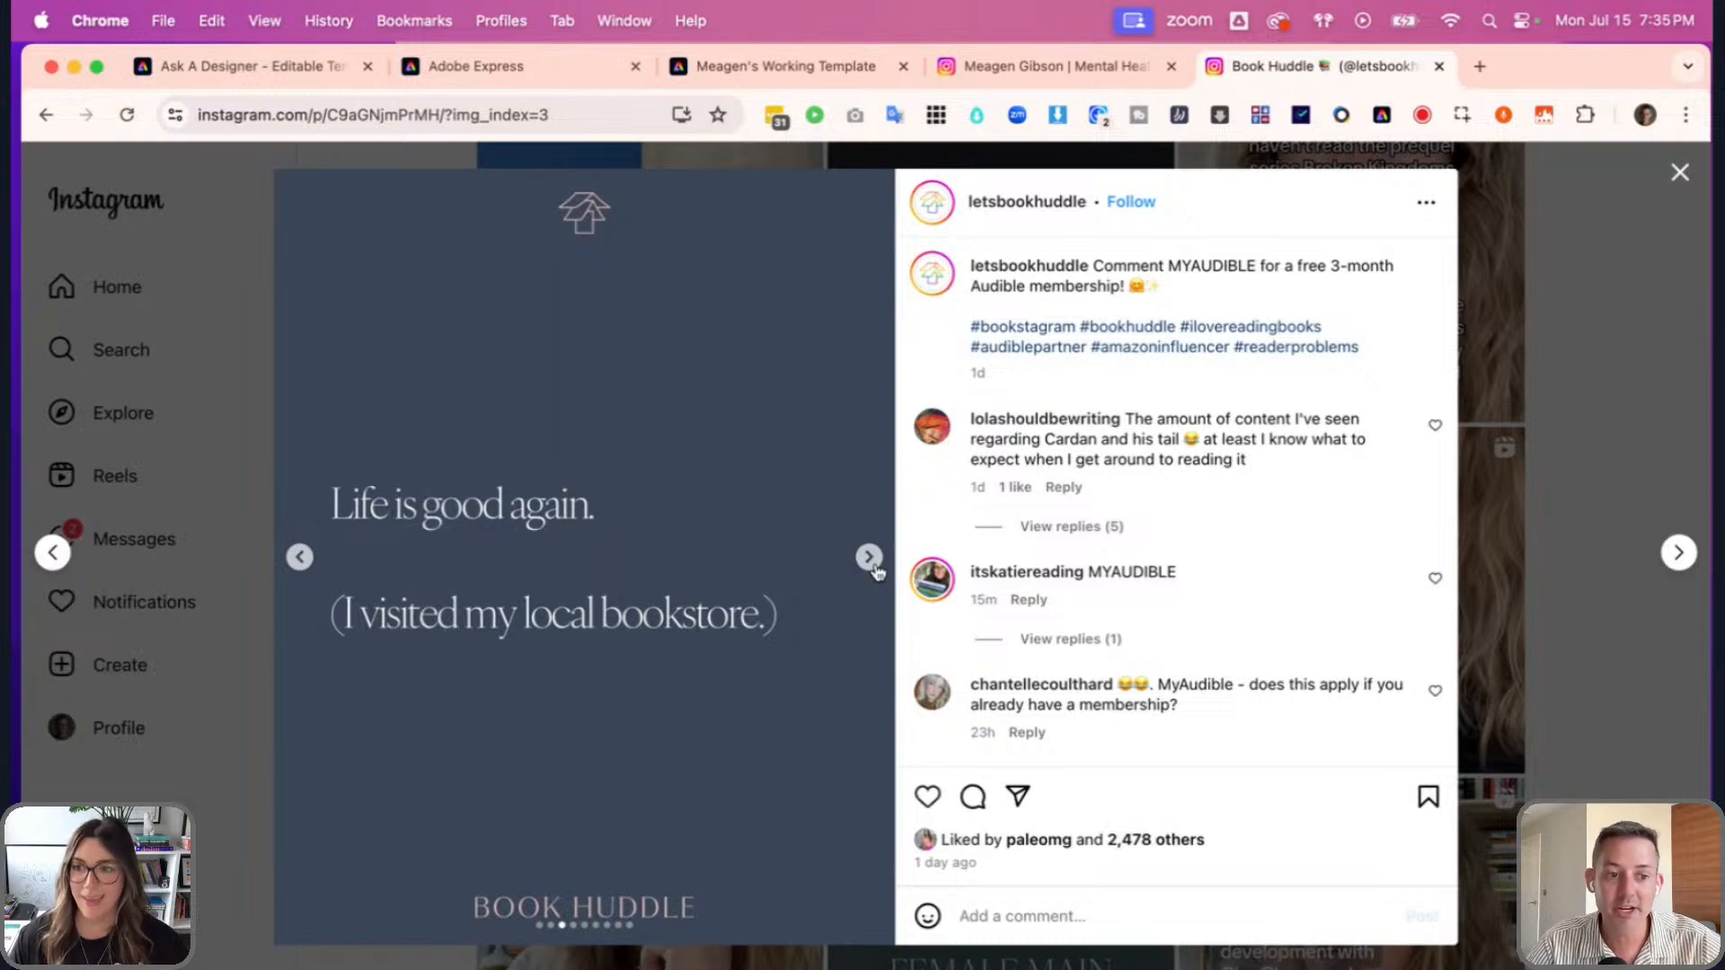
click(871, 564)
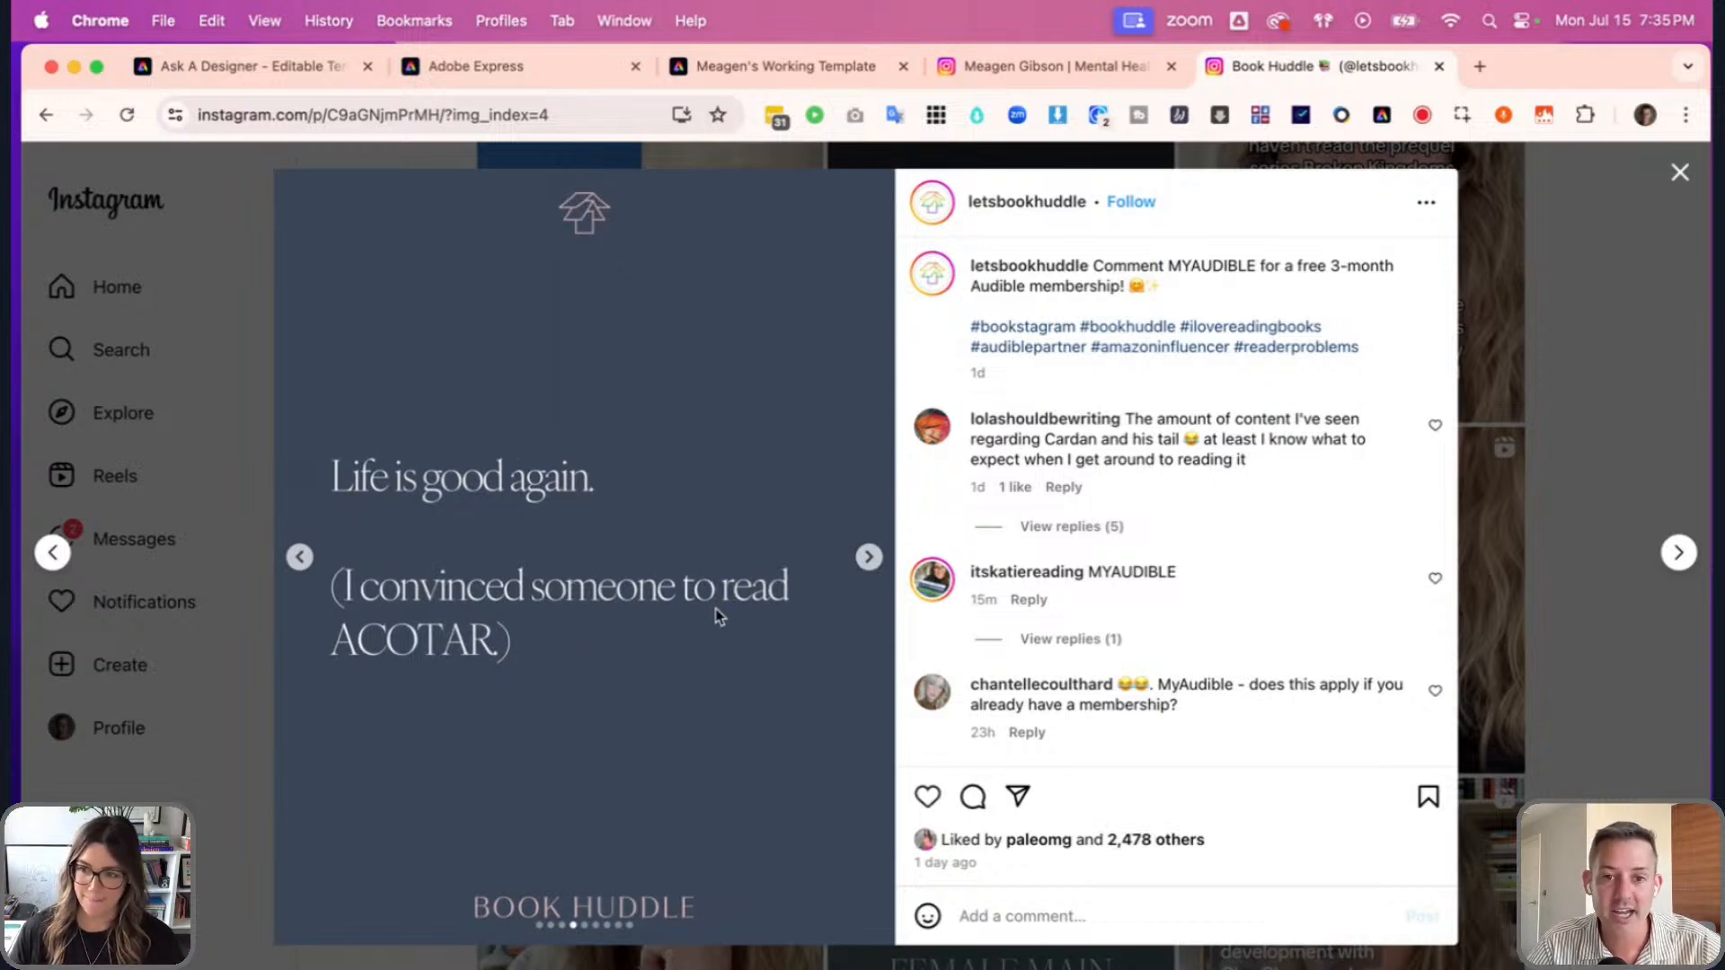
click(868, 557)
click(868, 557)
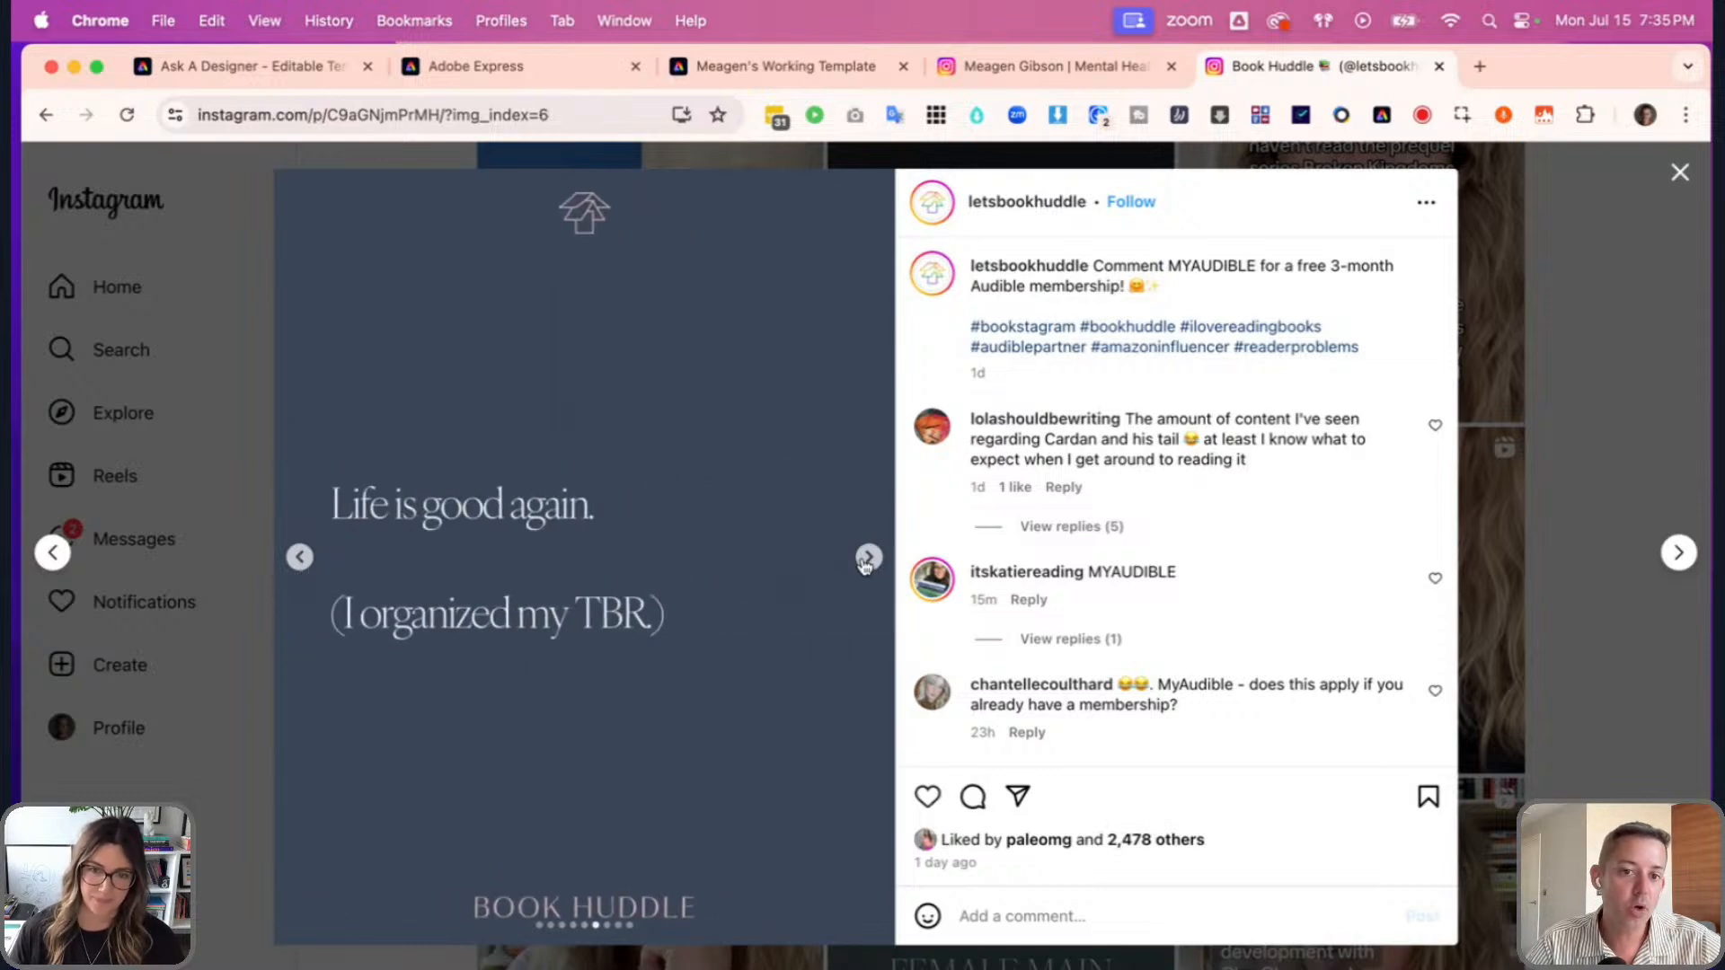
click(867, 557)
click(868, 556)
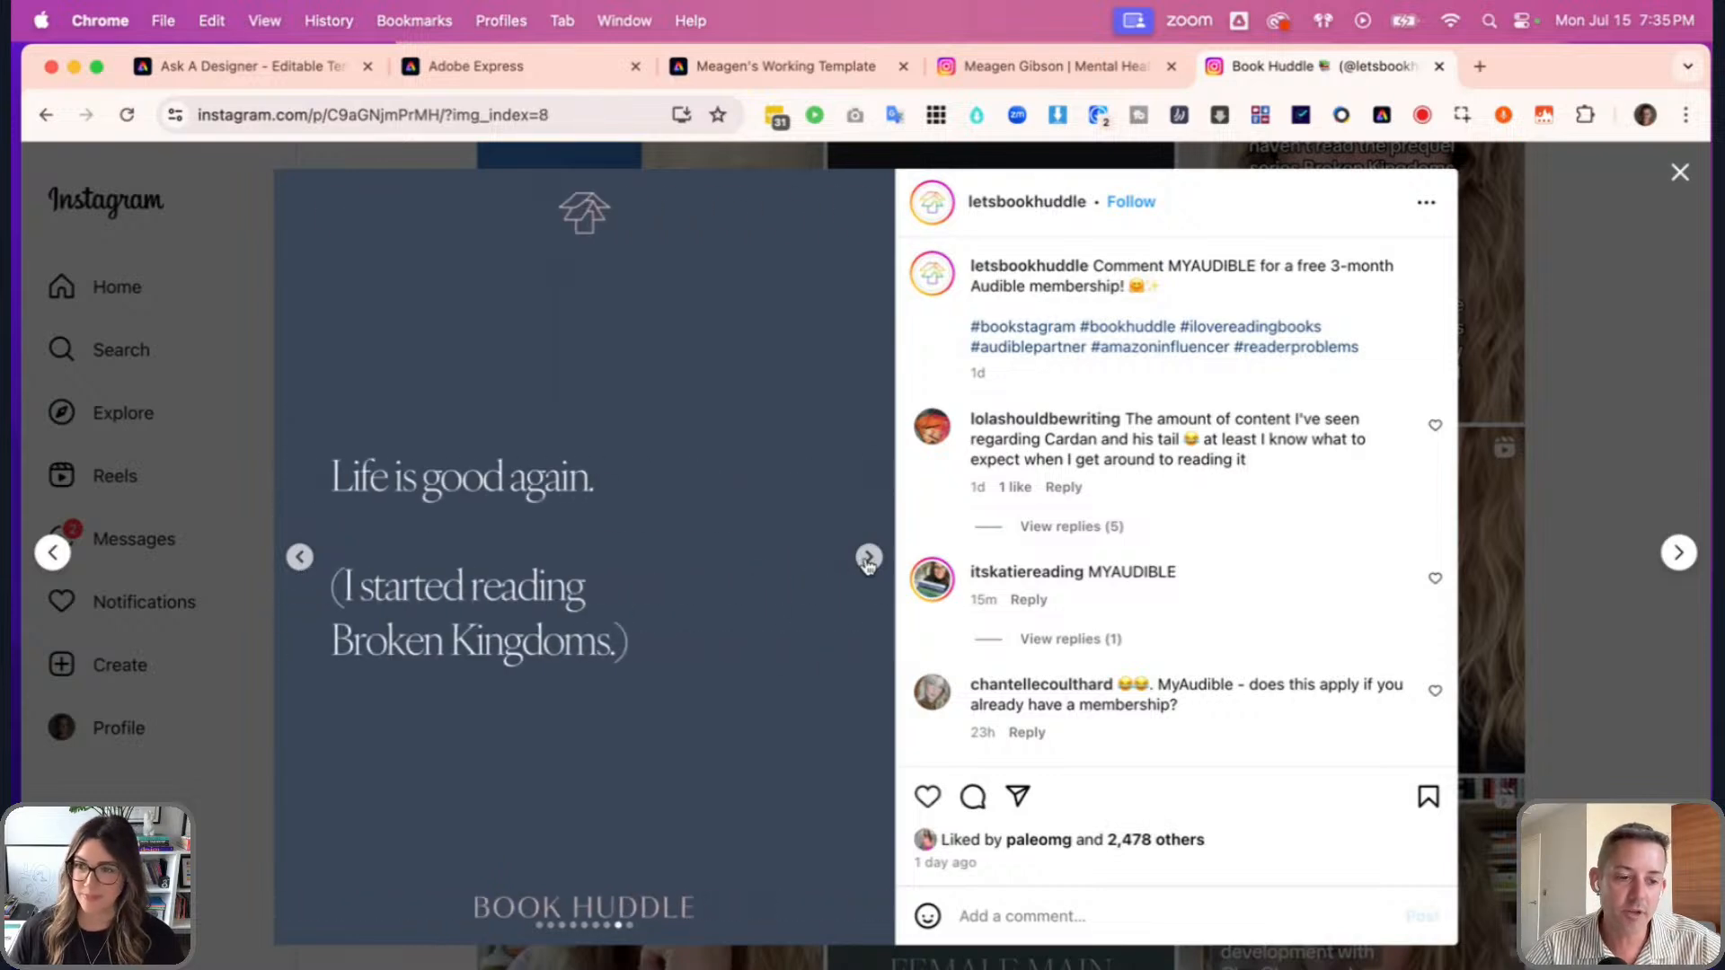
click(868, 559)
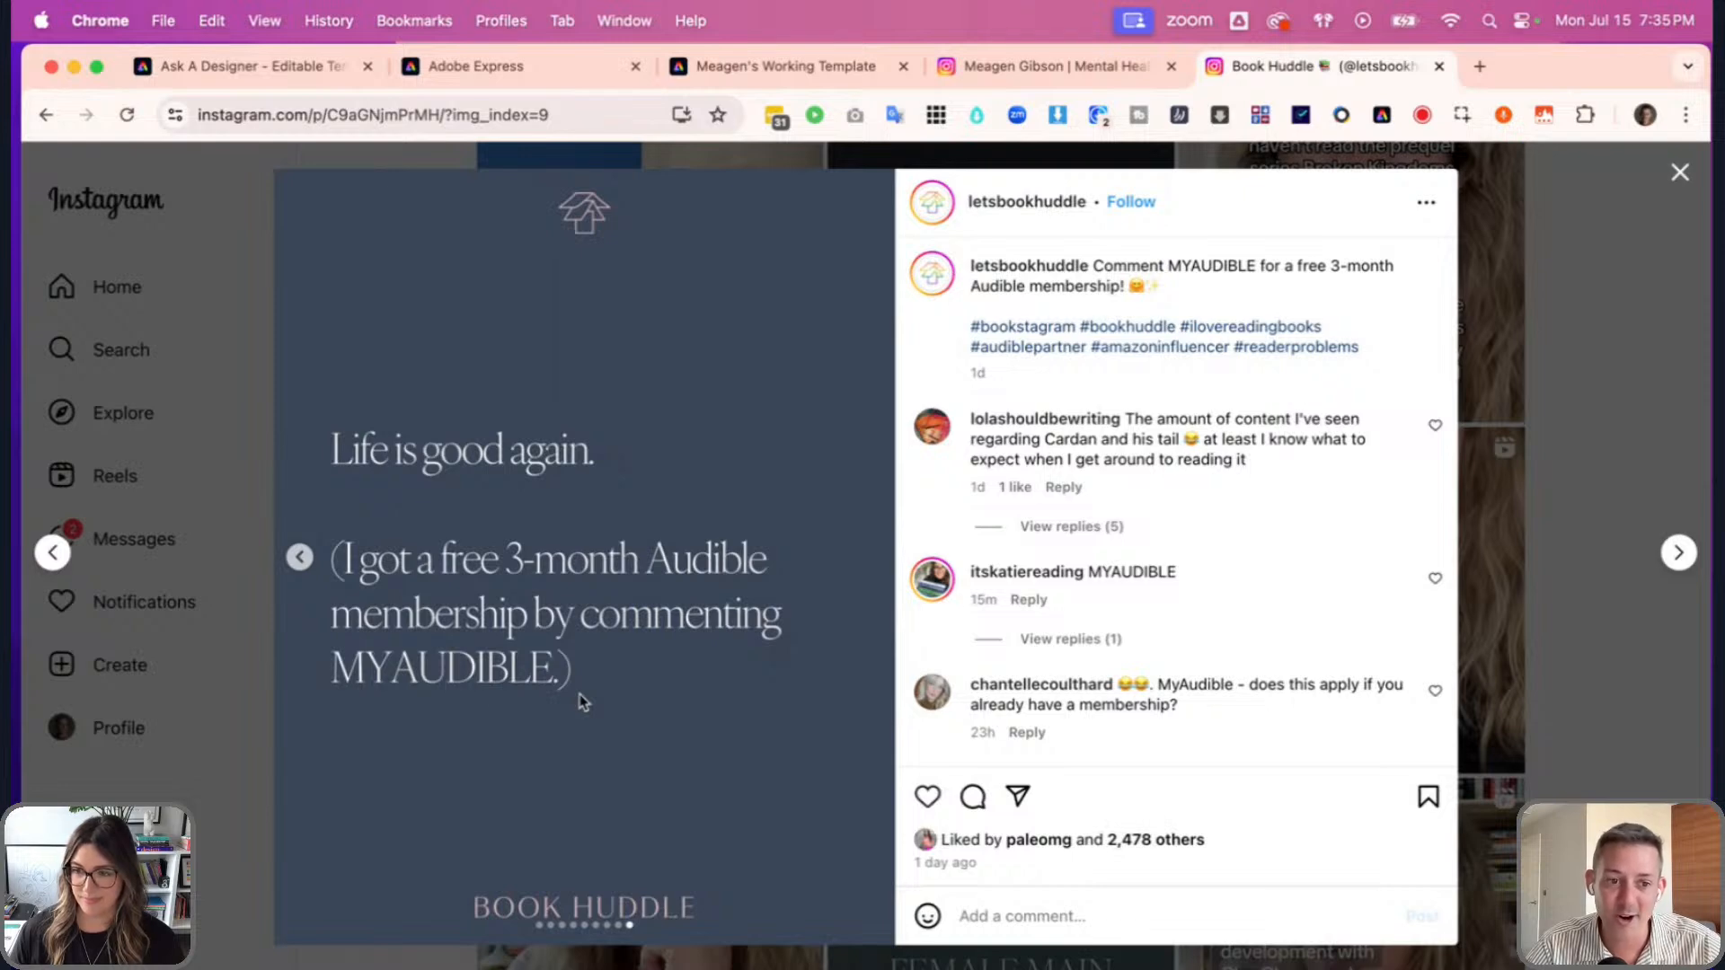
- Review the "Life is good again" carousel backwards to its first slide and close the post
click(299, 558)
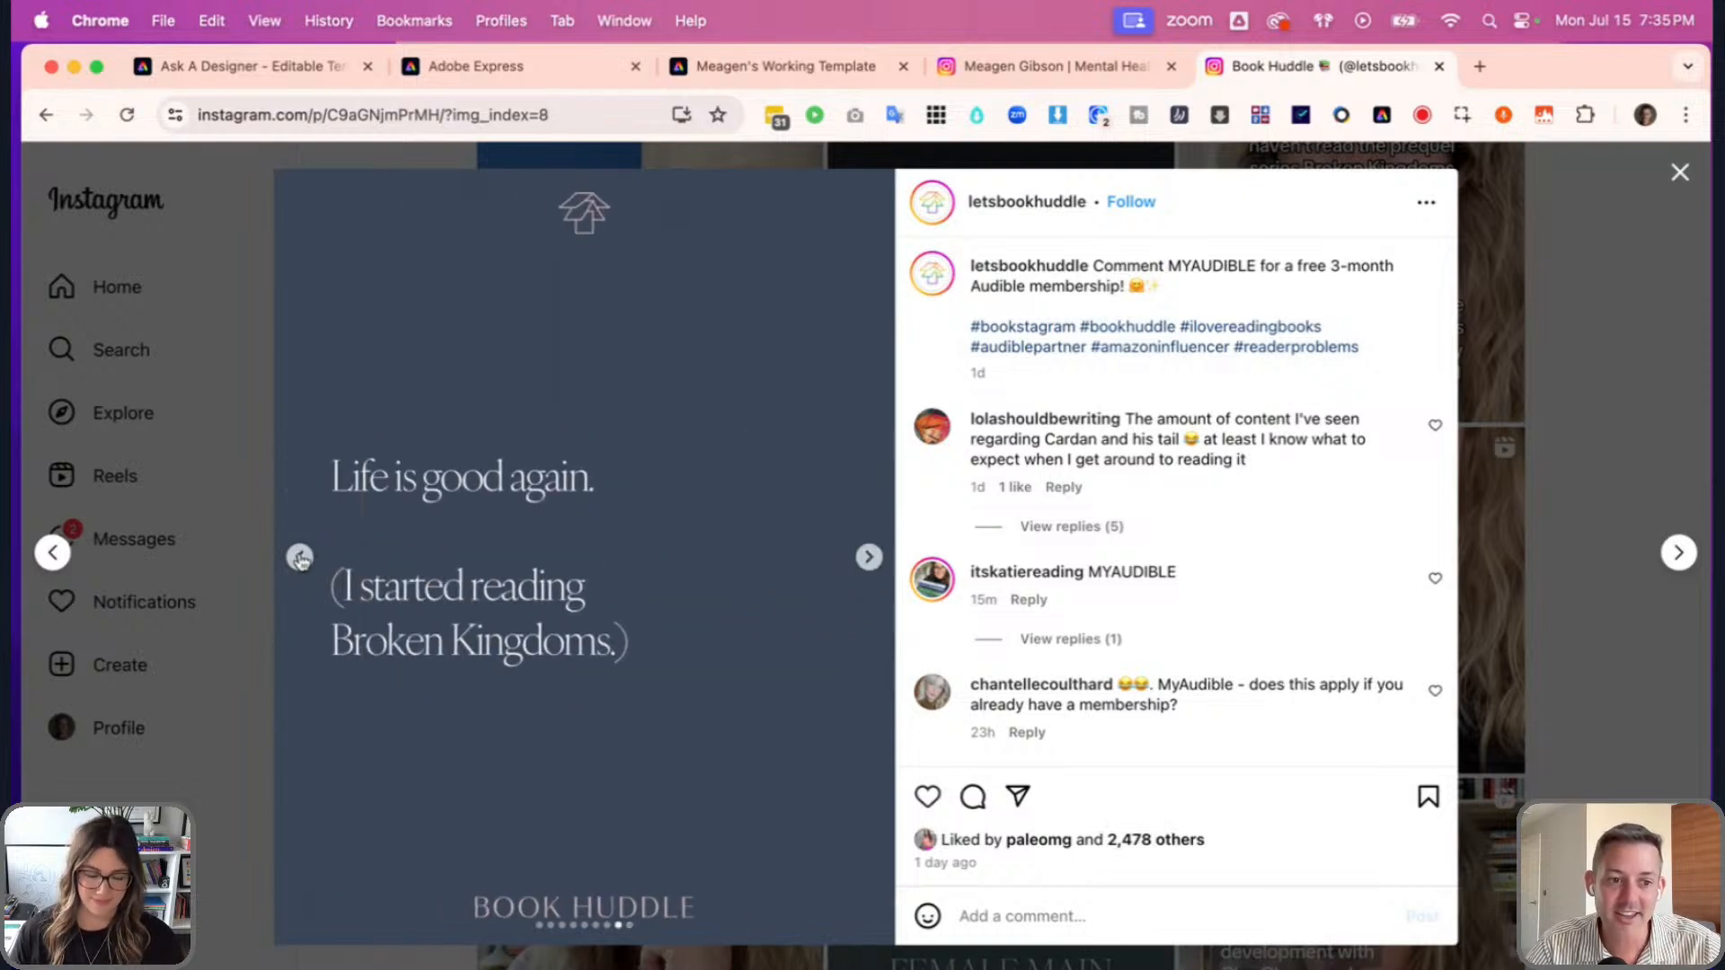
click(299, 558)
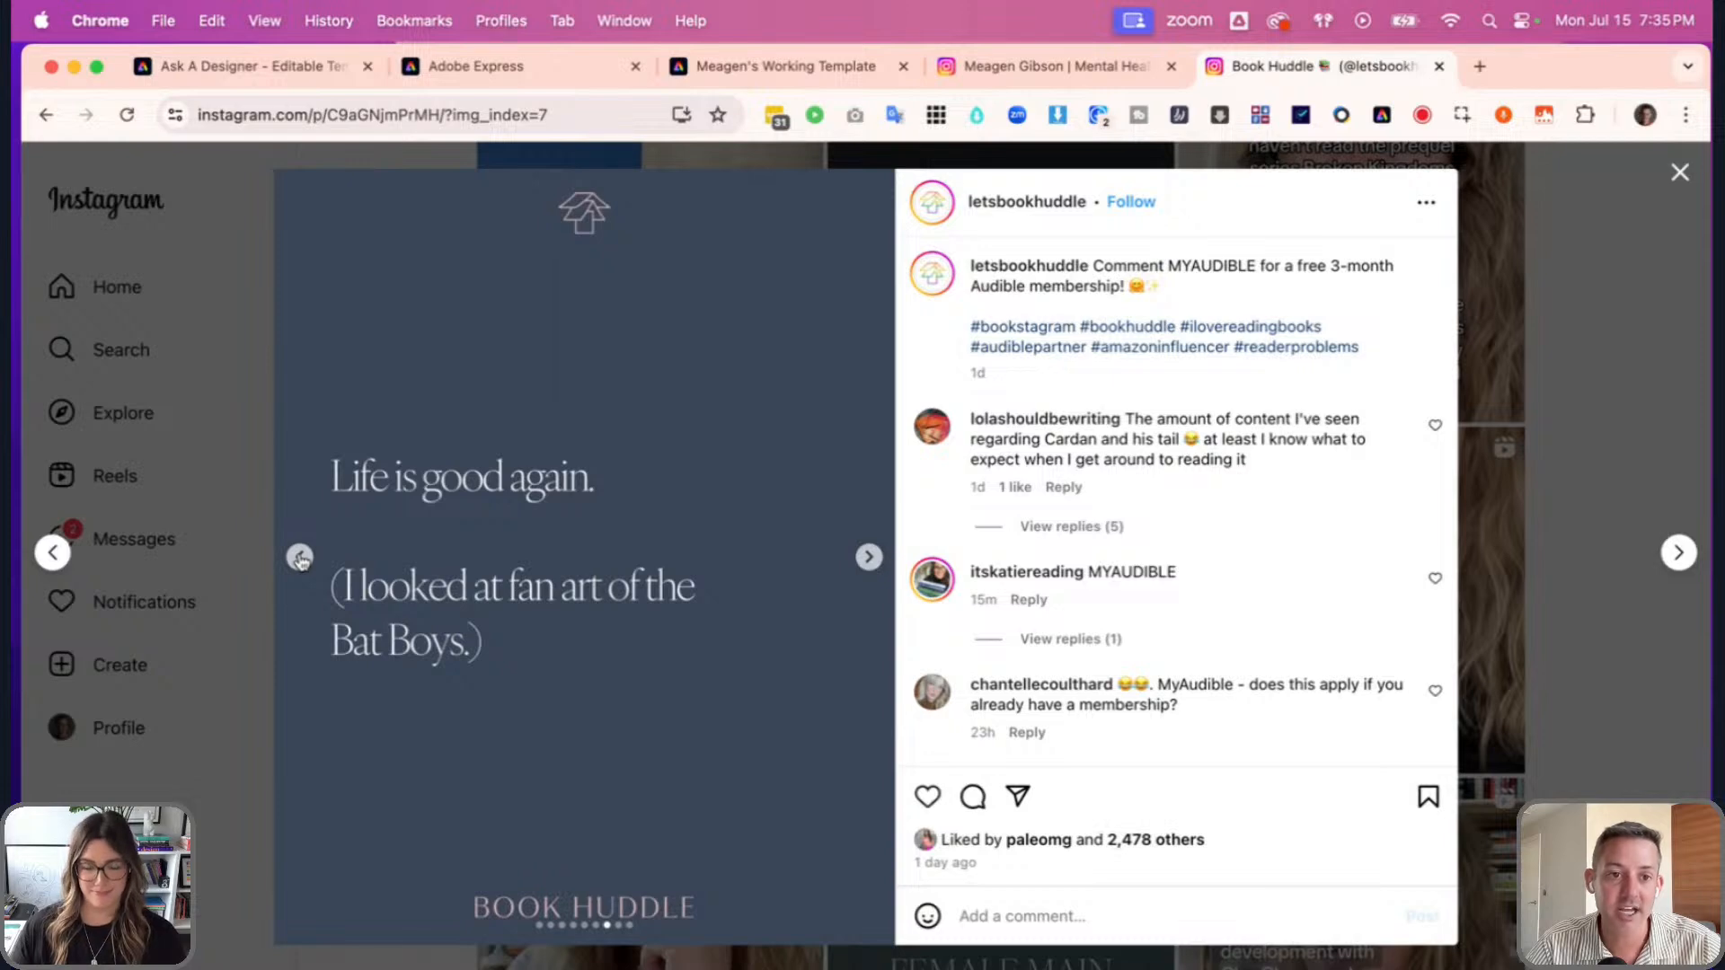
click(300, 558)
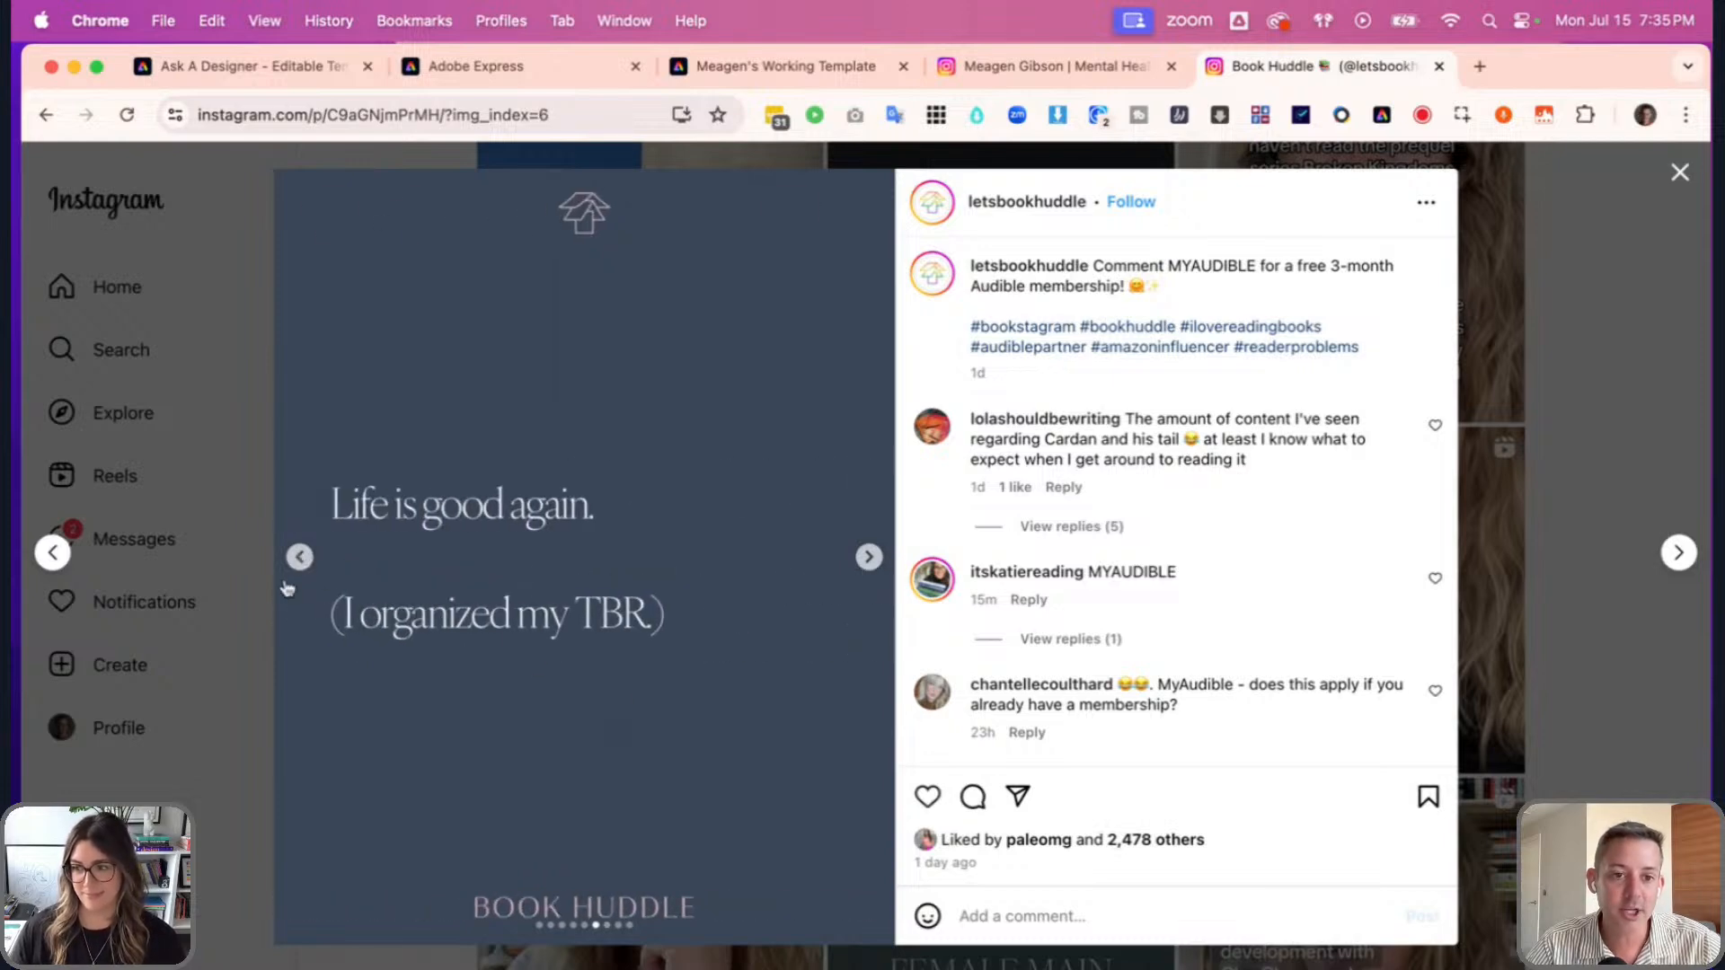
click(300, 558)
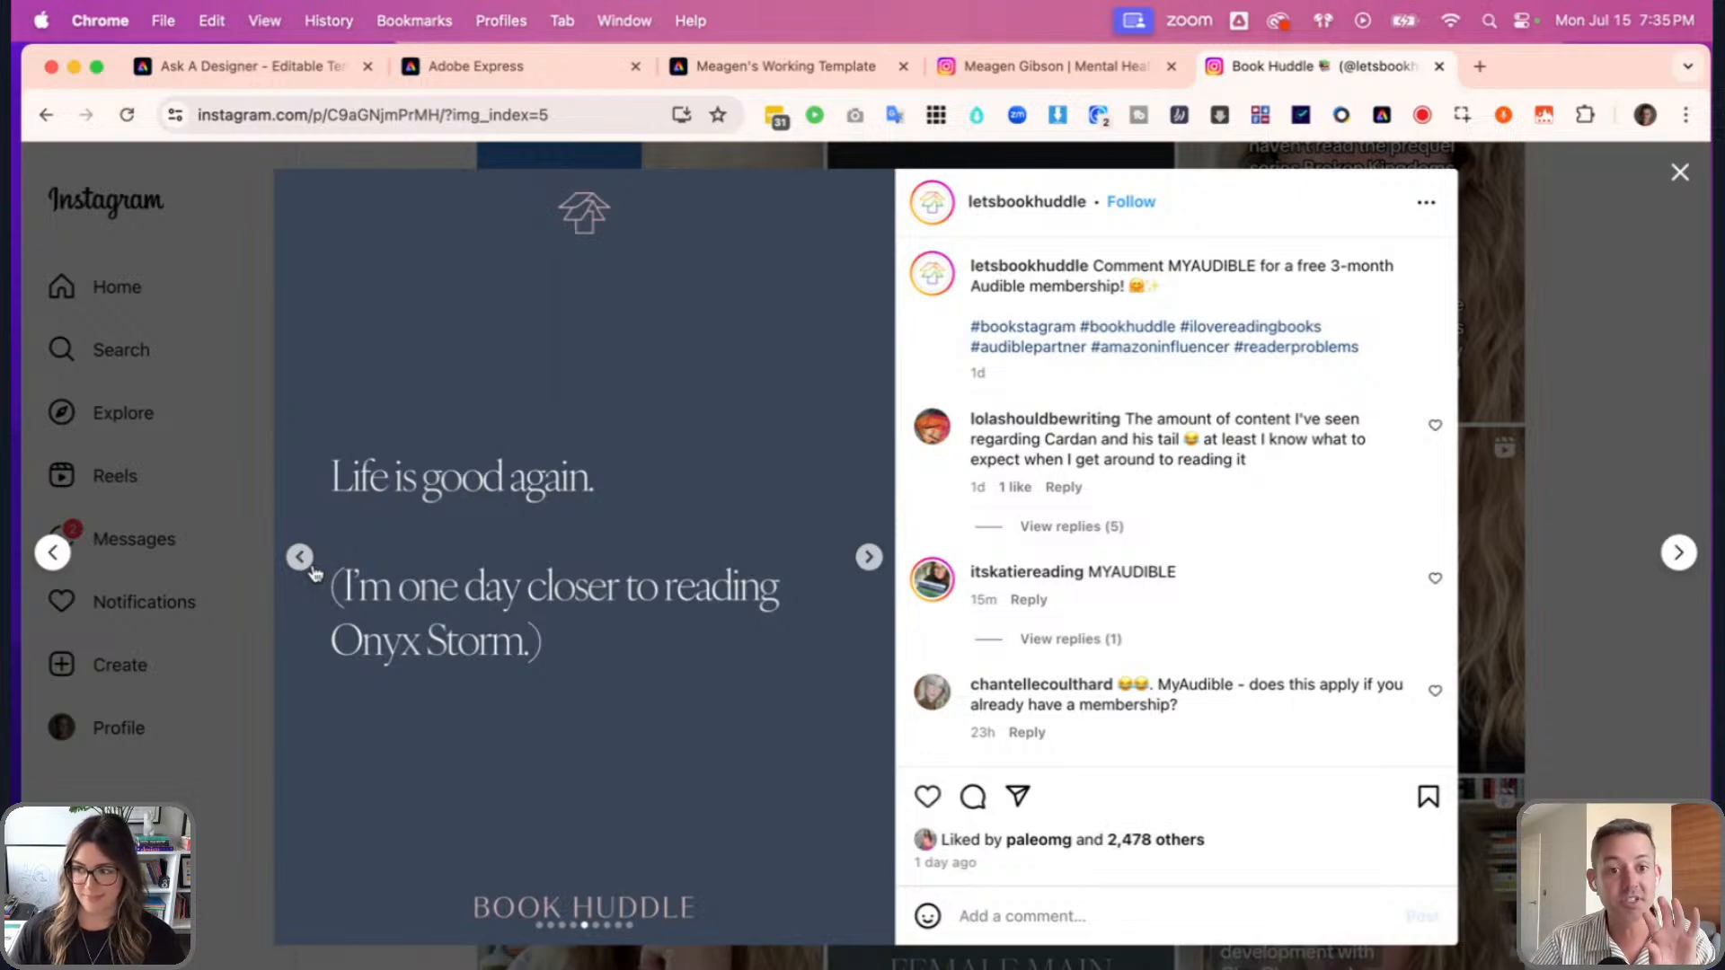
click(300, 558)
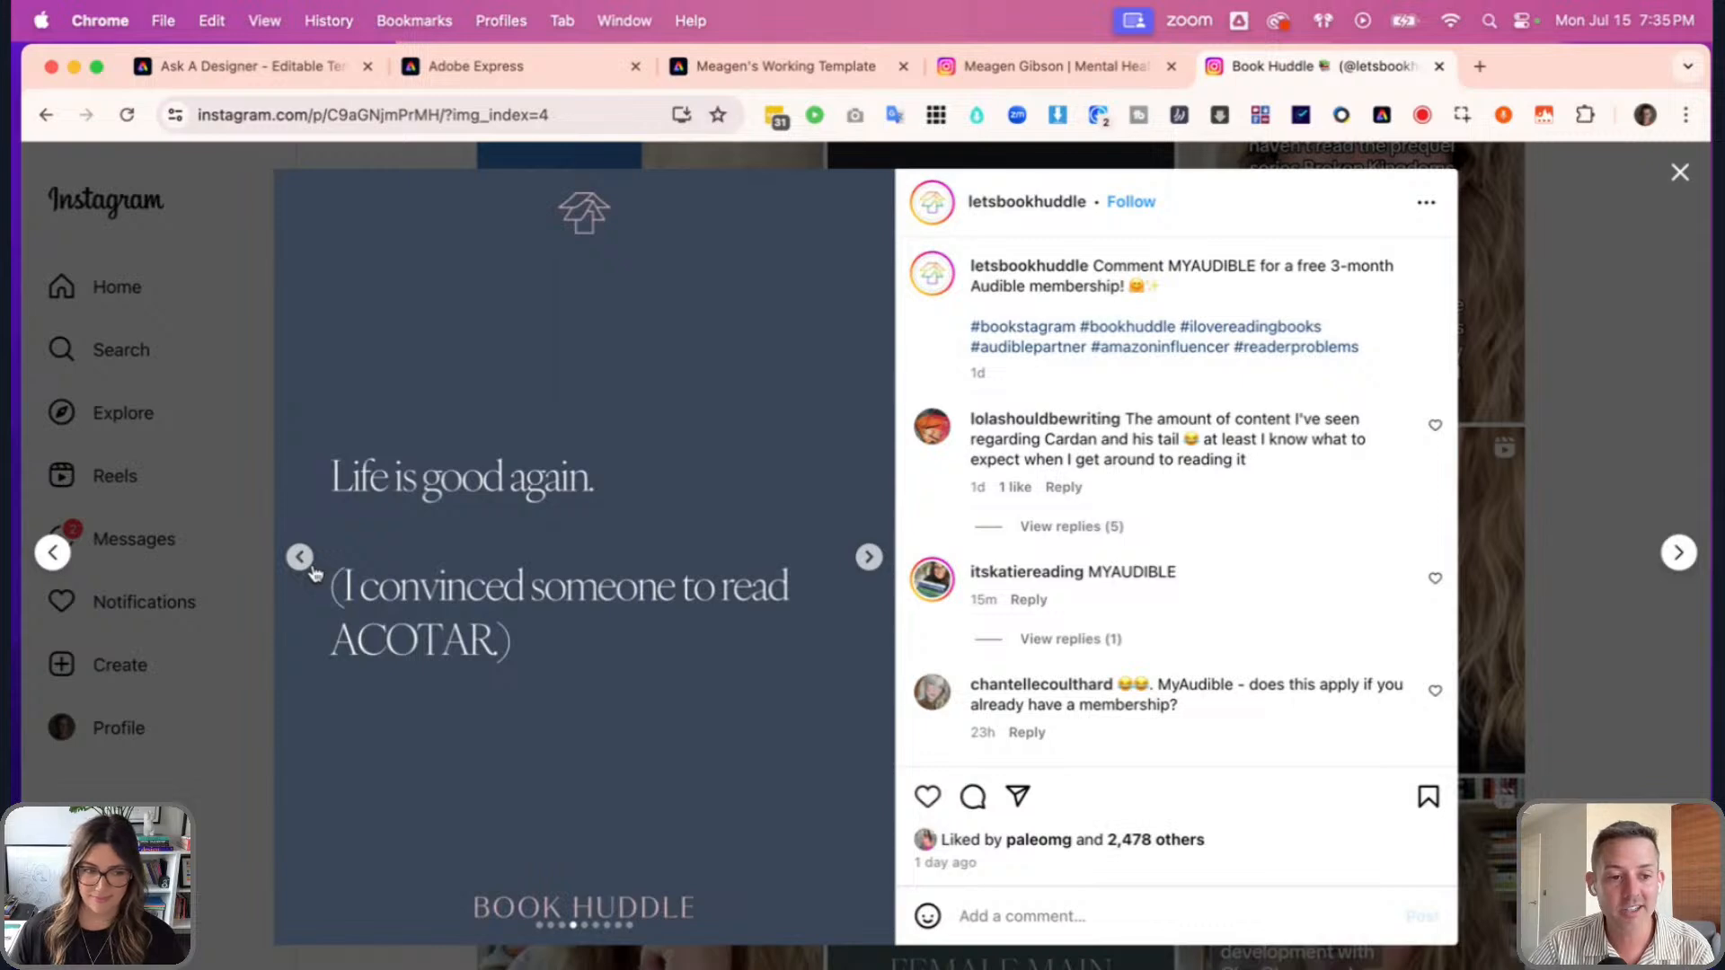
click(300, 558)
click(311, 571)
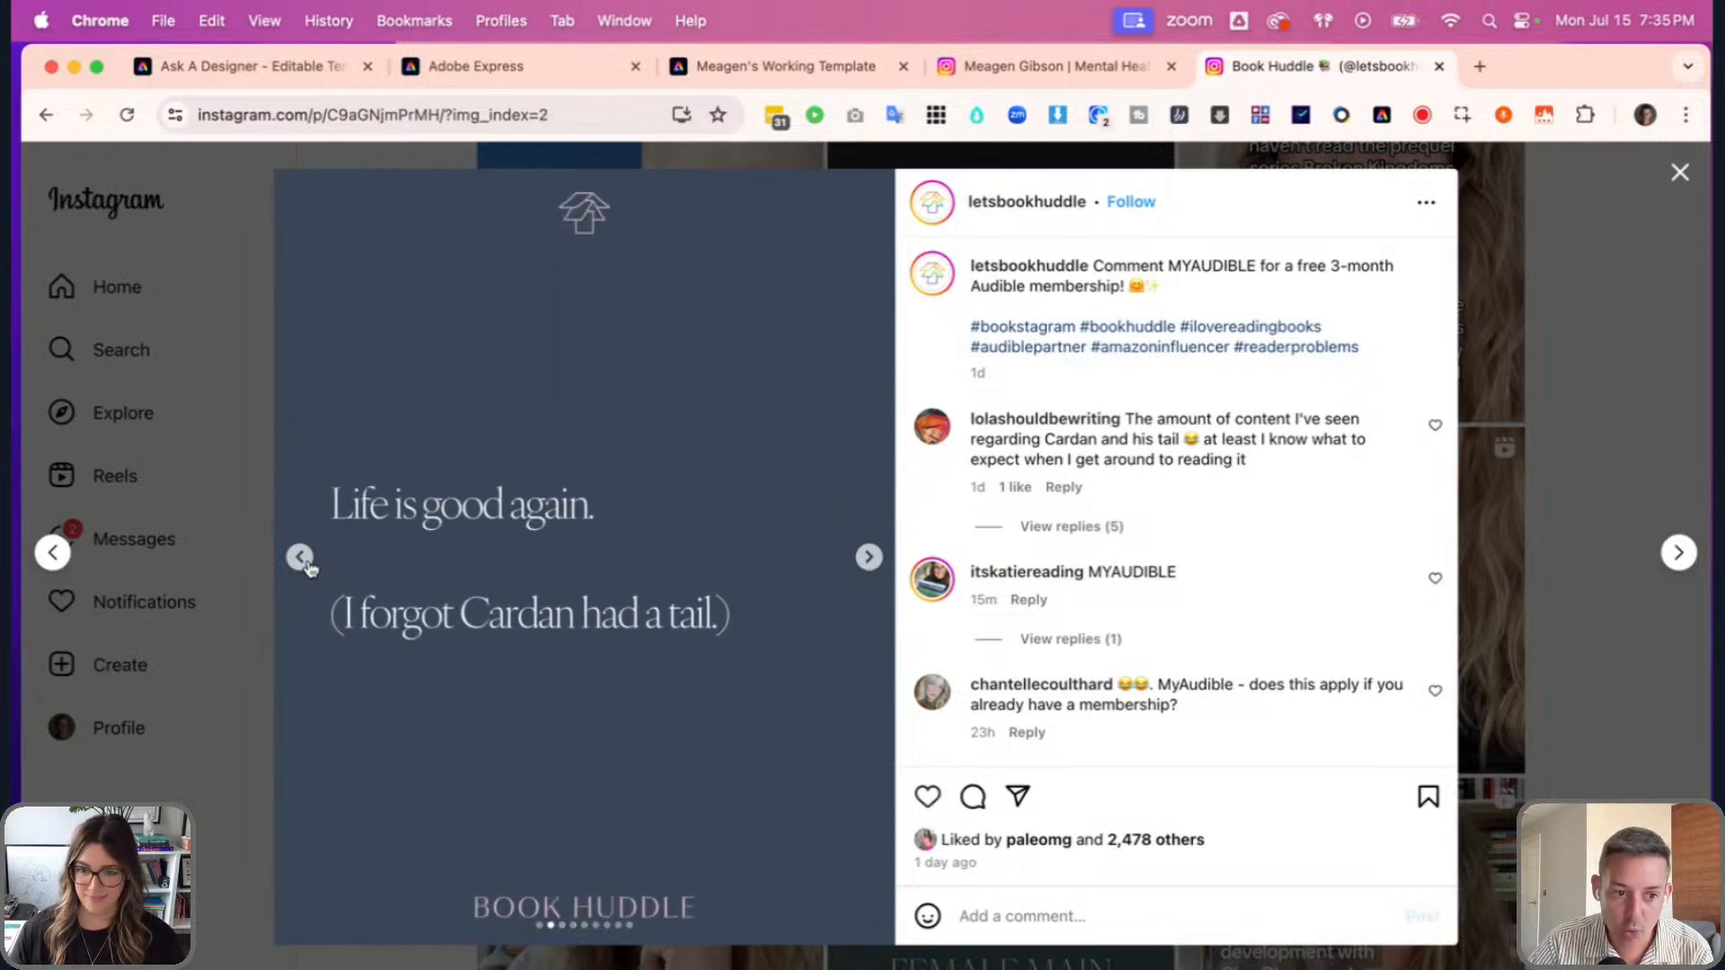
click(305, 560)
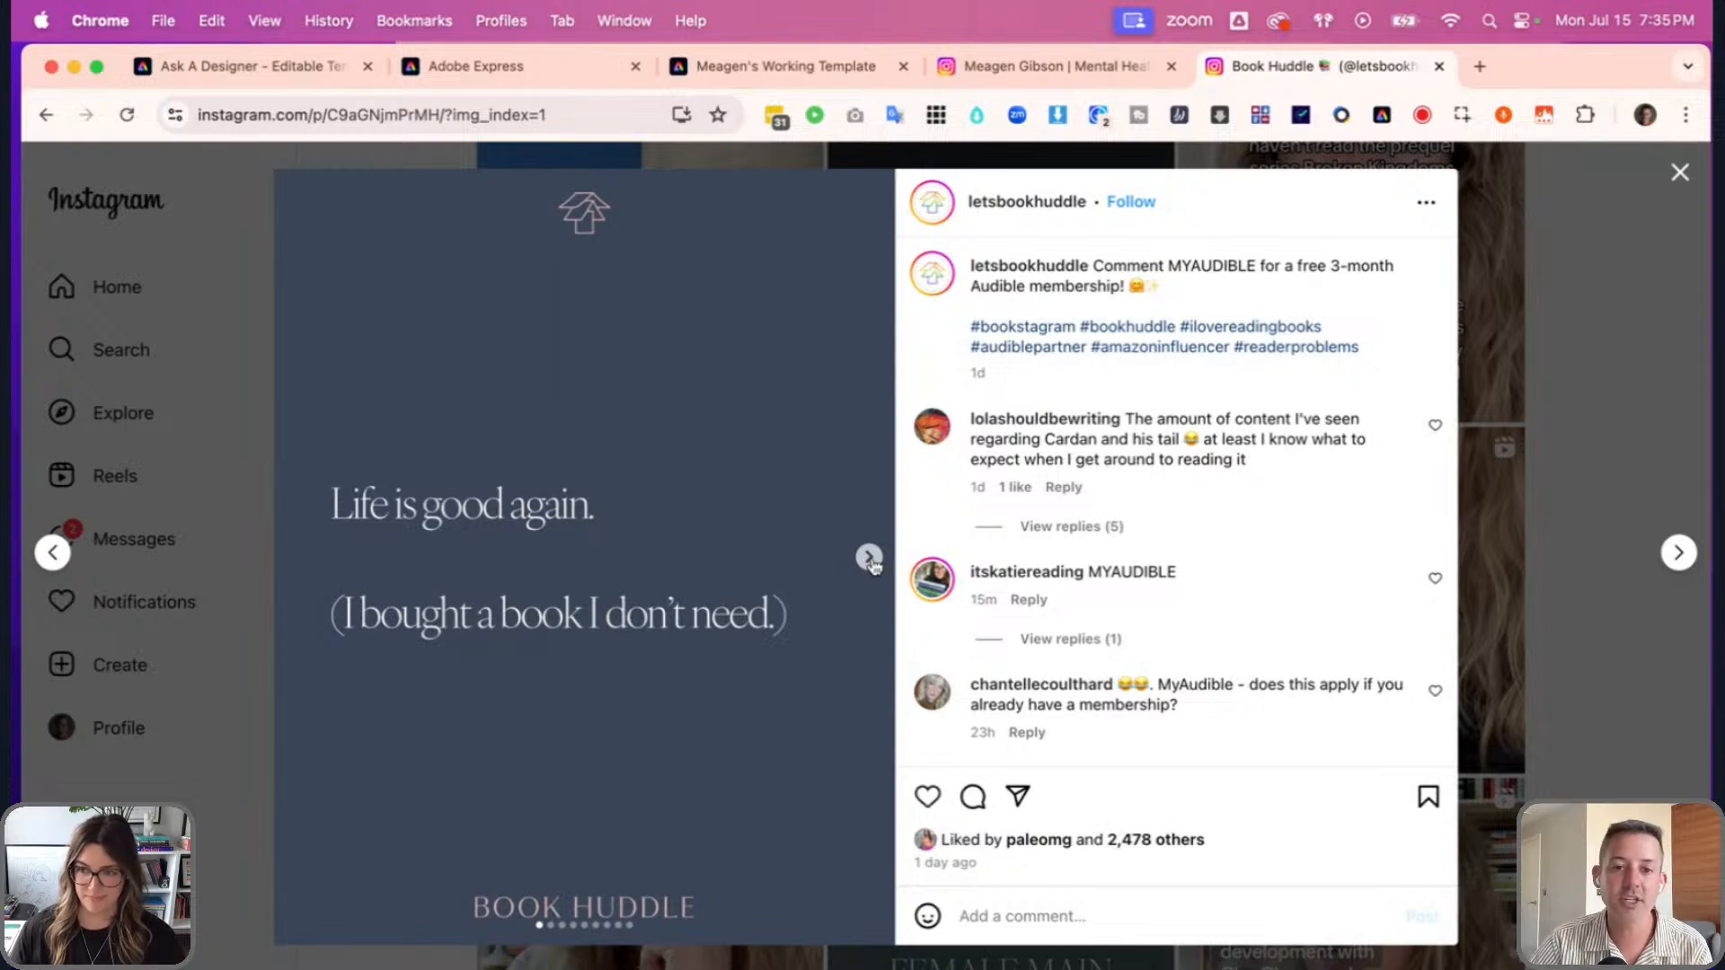
click(1628, 575)
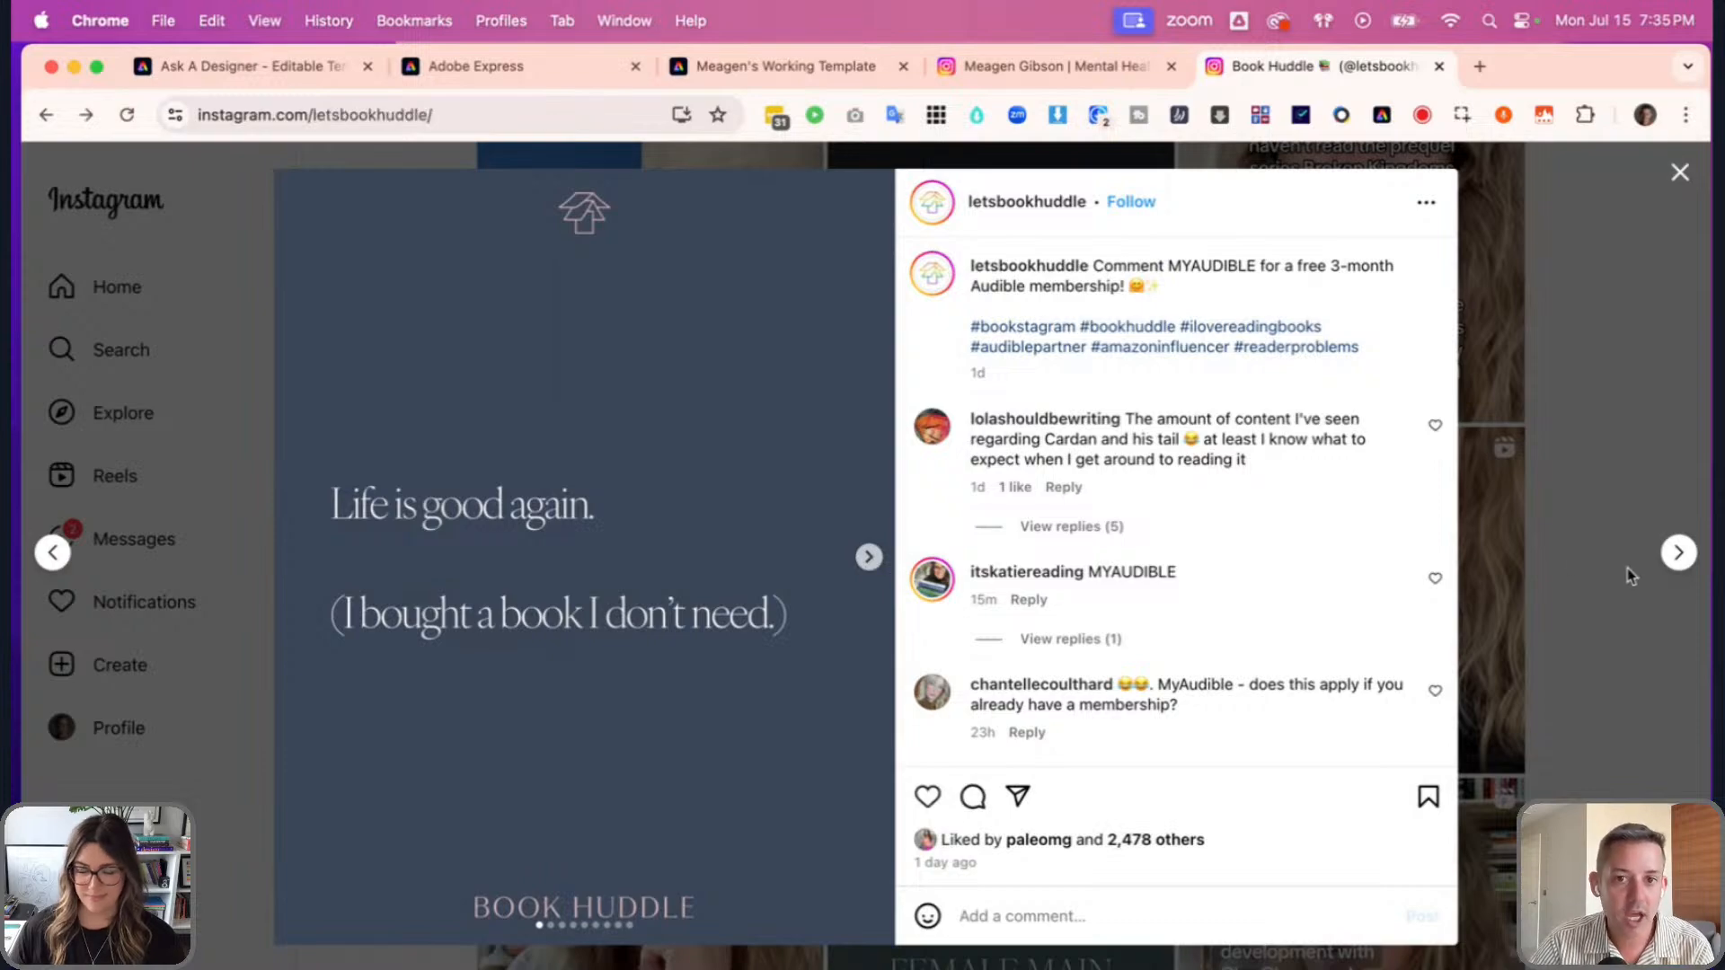
scroll(1474, 539, up, 3)
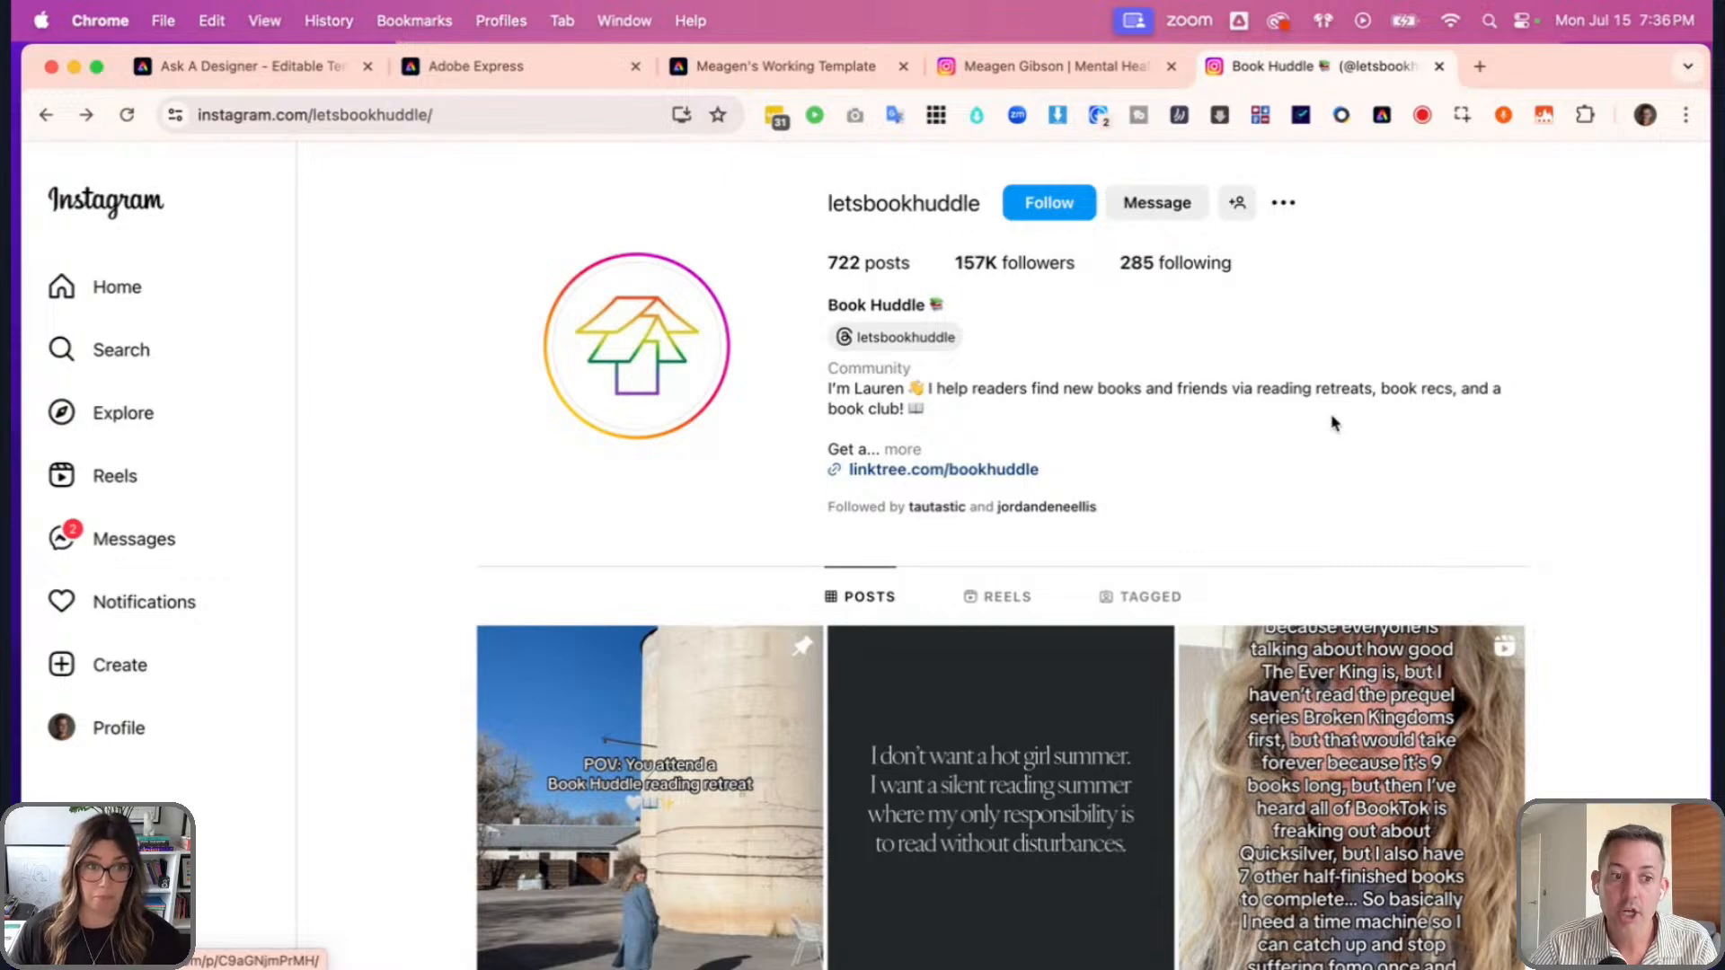
scroll(1320, 423, down, 10)
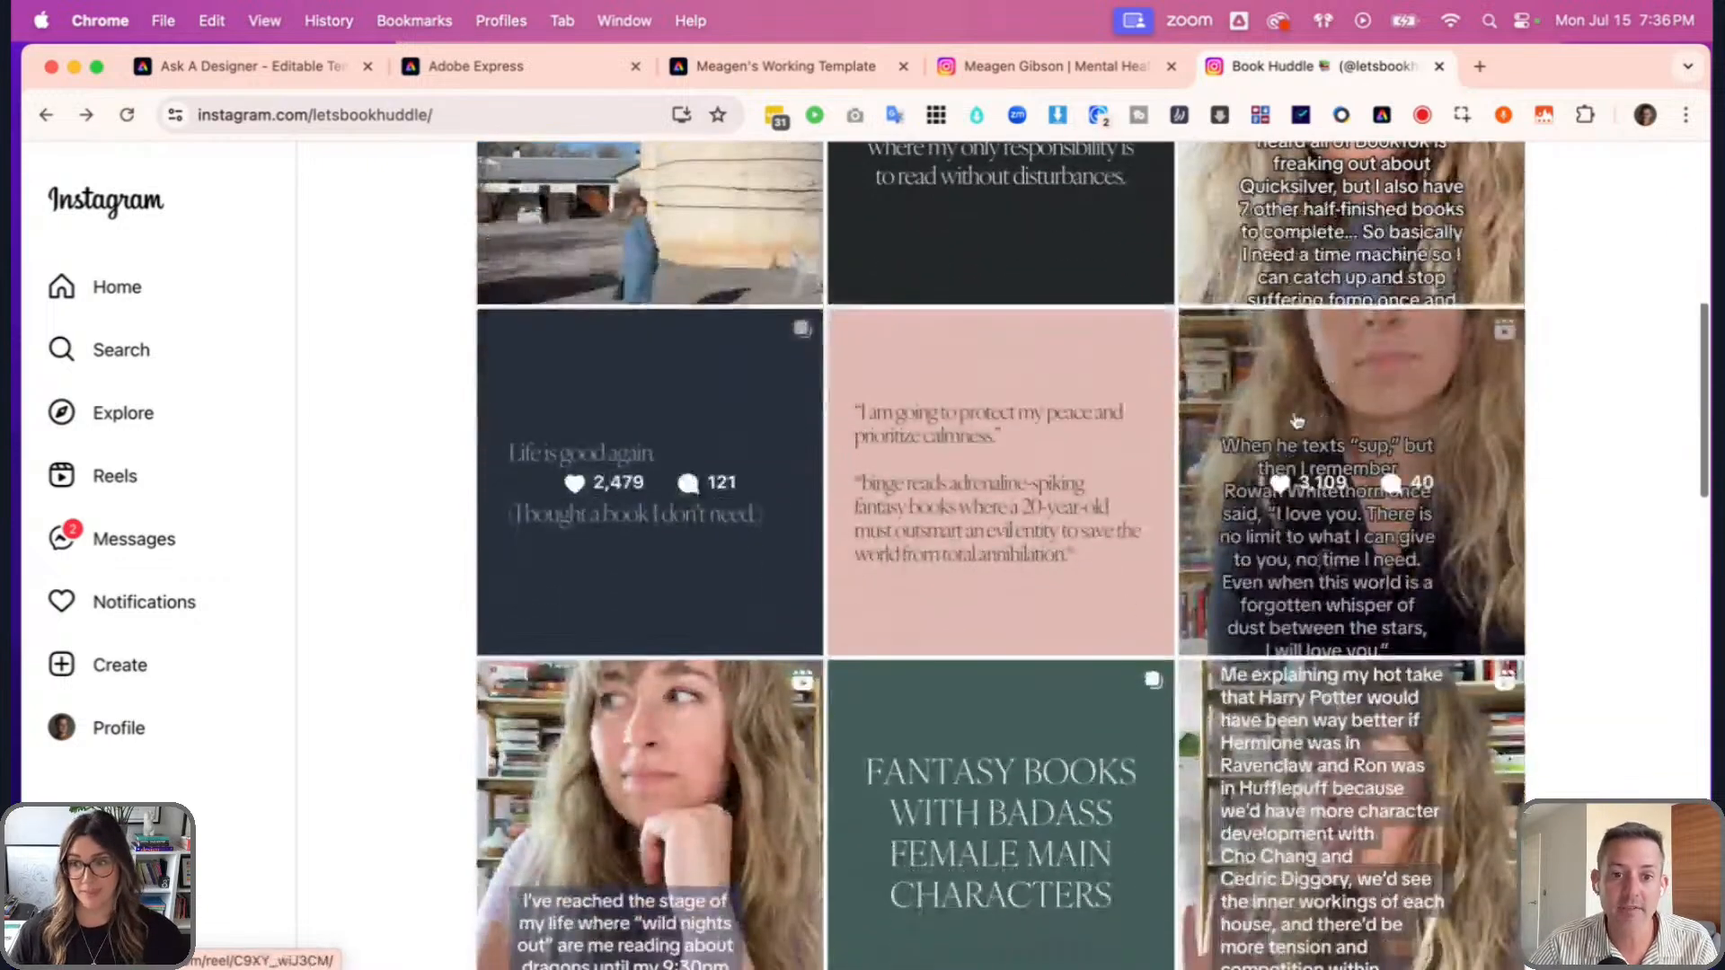
scroll(1039, 636, down, 3)
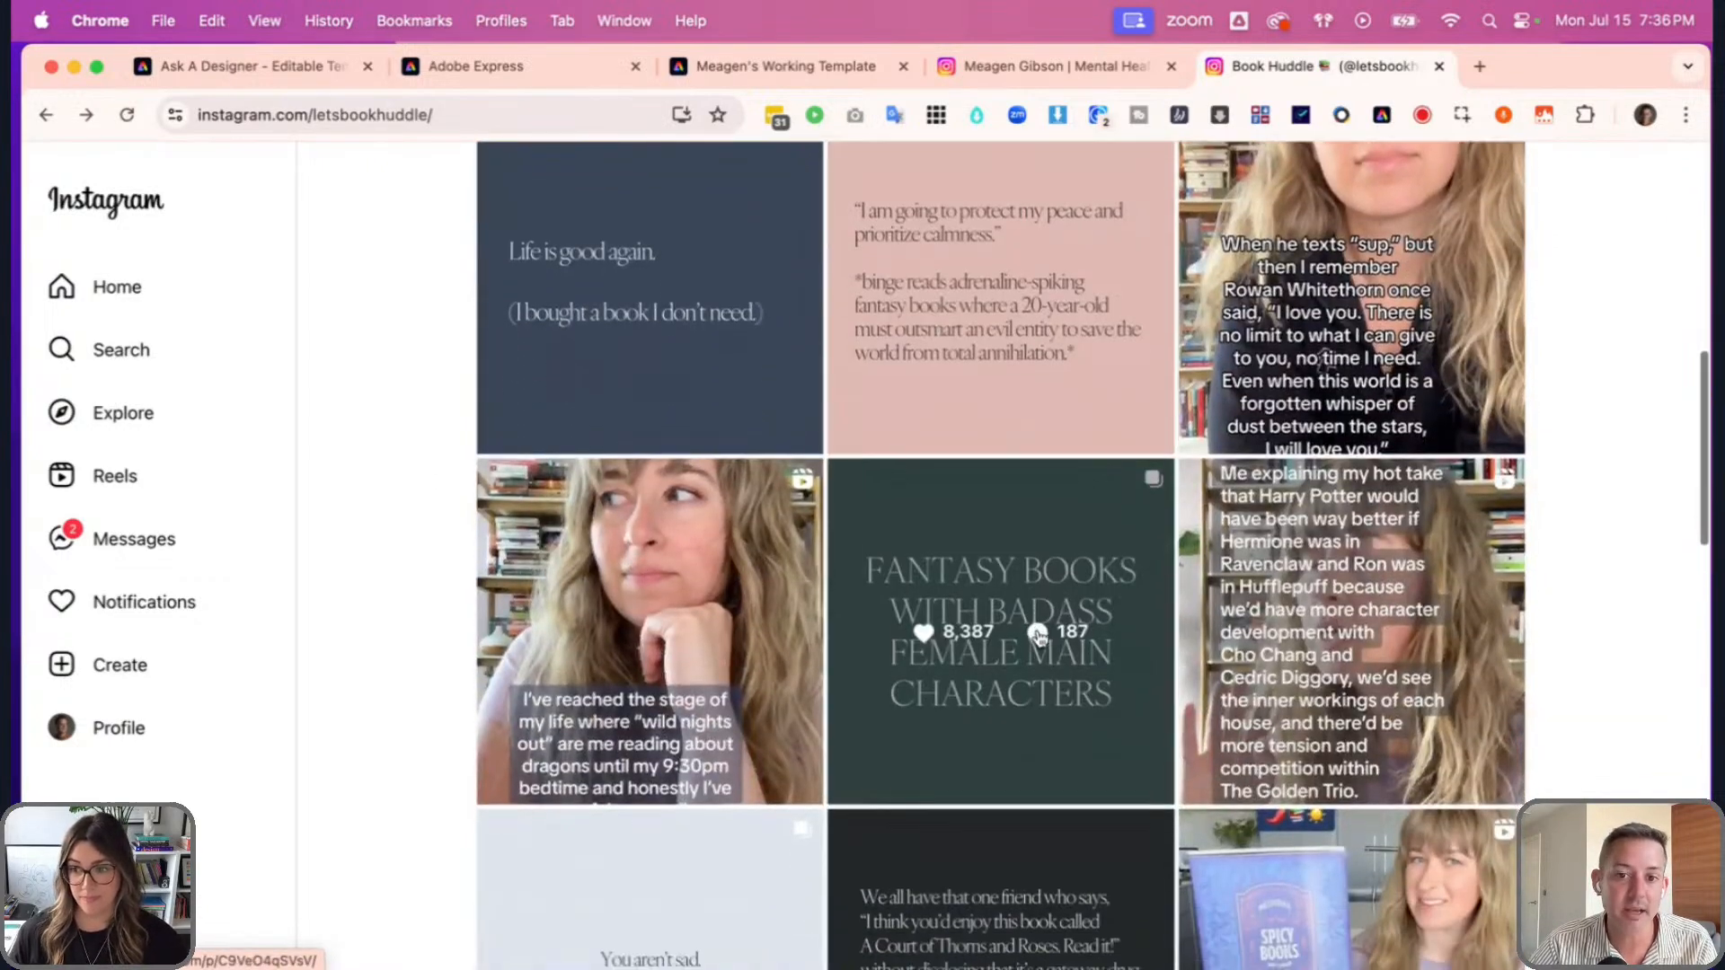
scroll(1042, 628, up, 3)
scroll(1074, 620, down, 3)
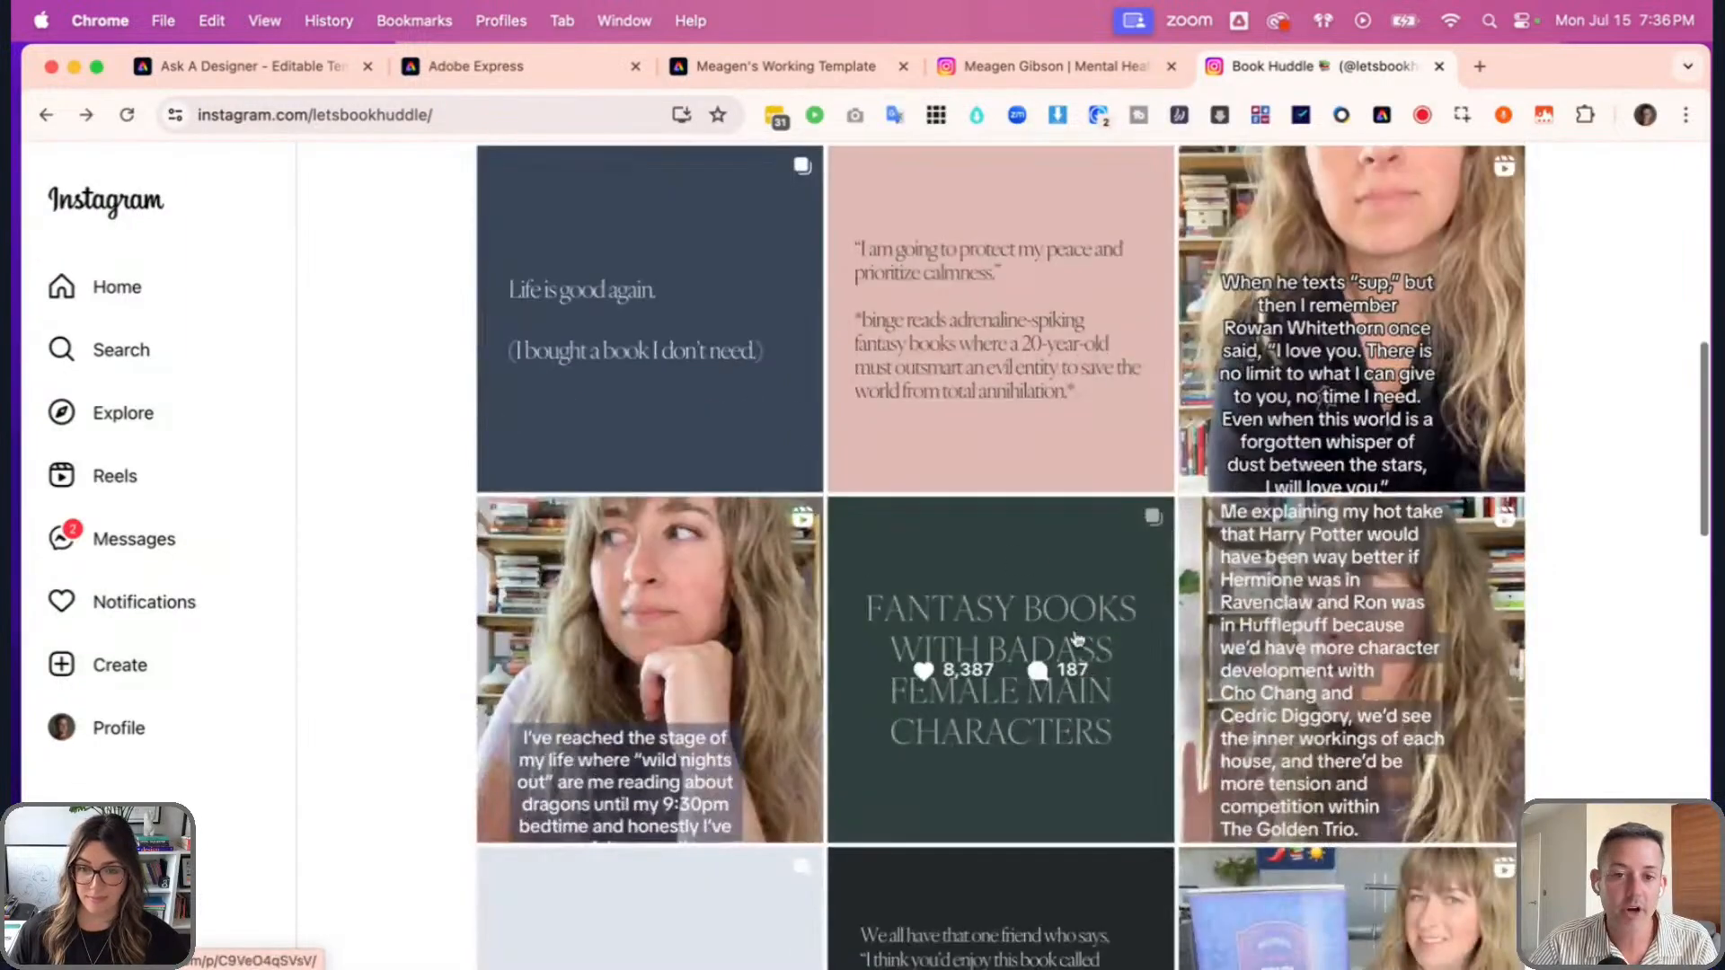
- Review Book Huddle's post grid, then reopen the navy "Life is good again" post and close it
scroll(1077, 638, up, 10)
scroll(801, 598, down, 5)
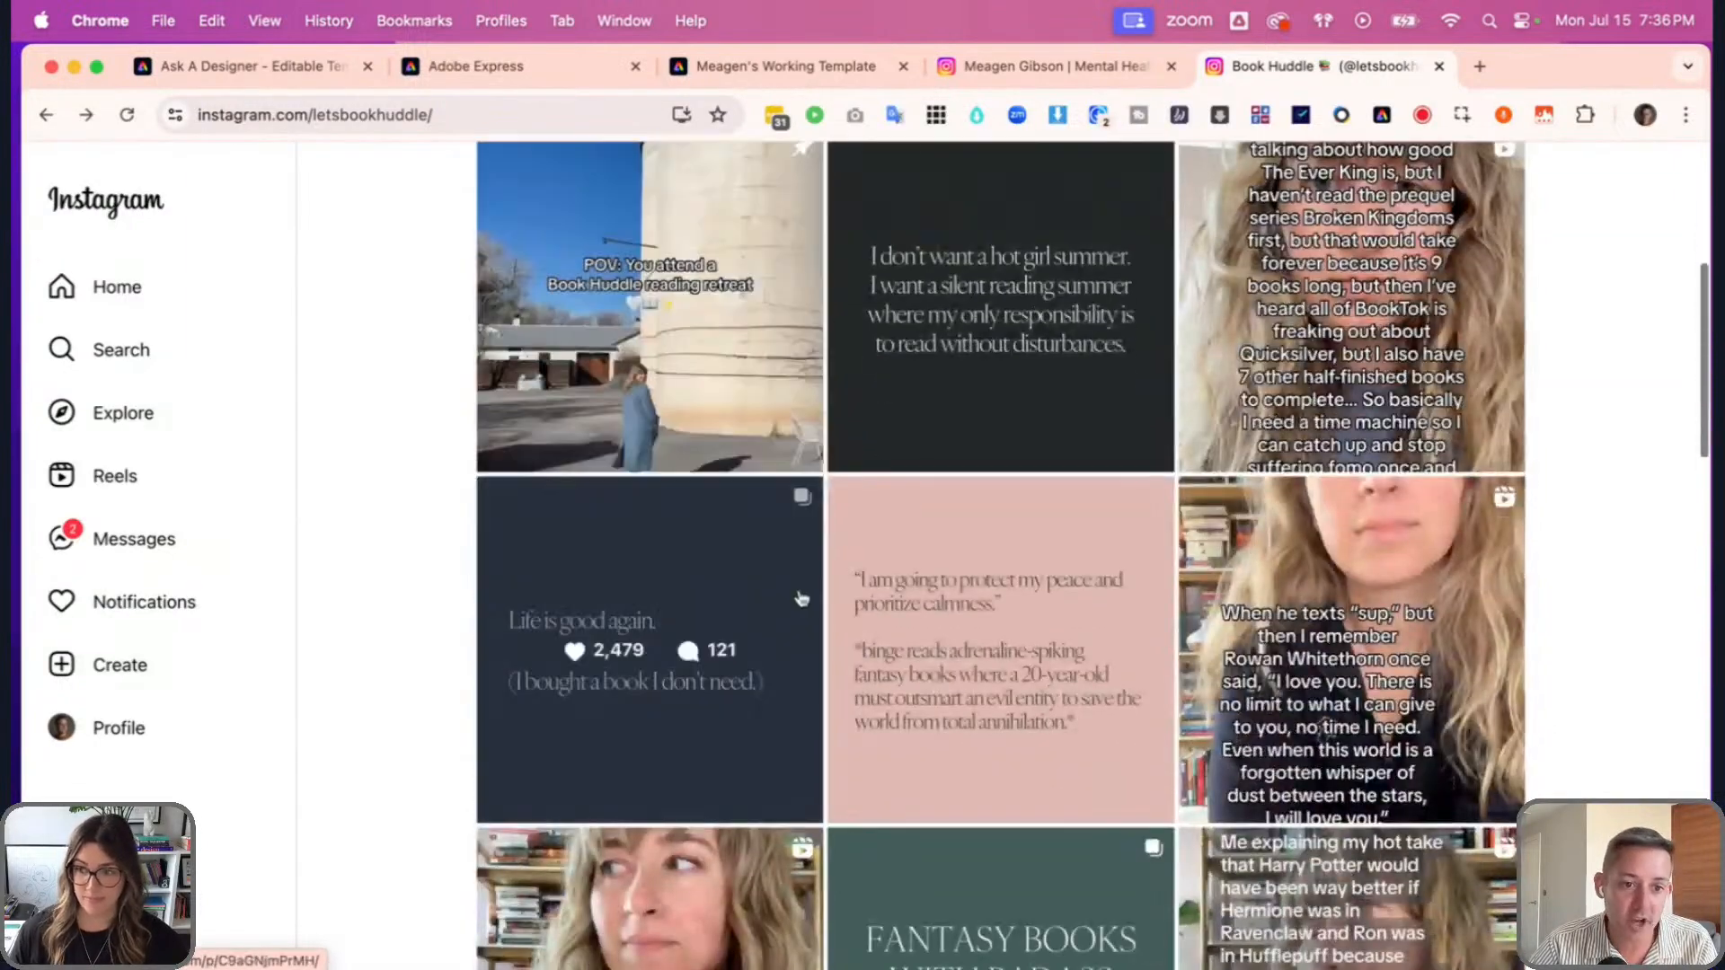
scroll(763, 598, down, 2)
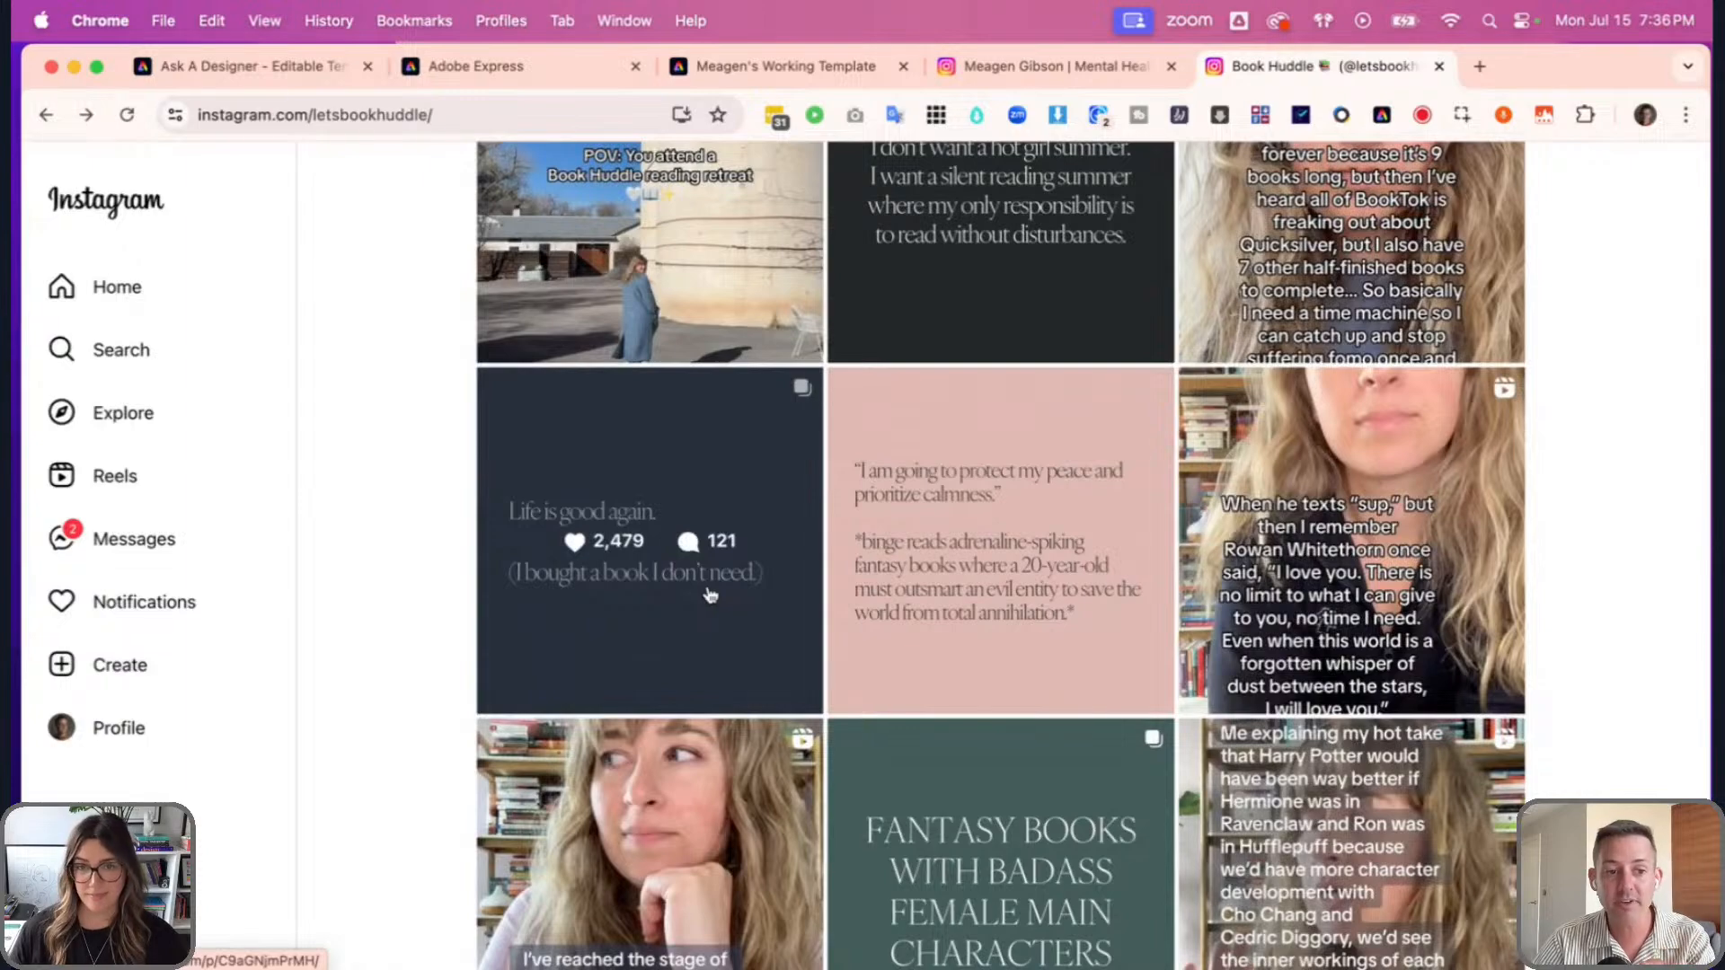
click(710, 595)
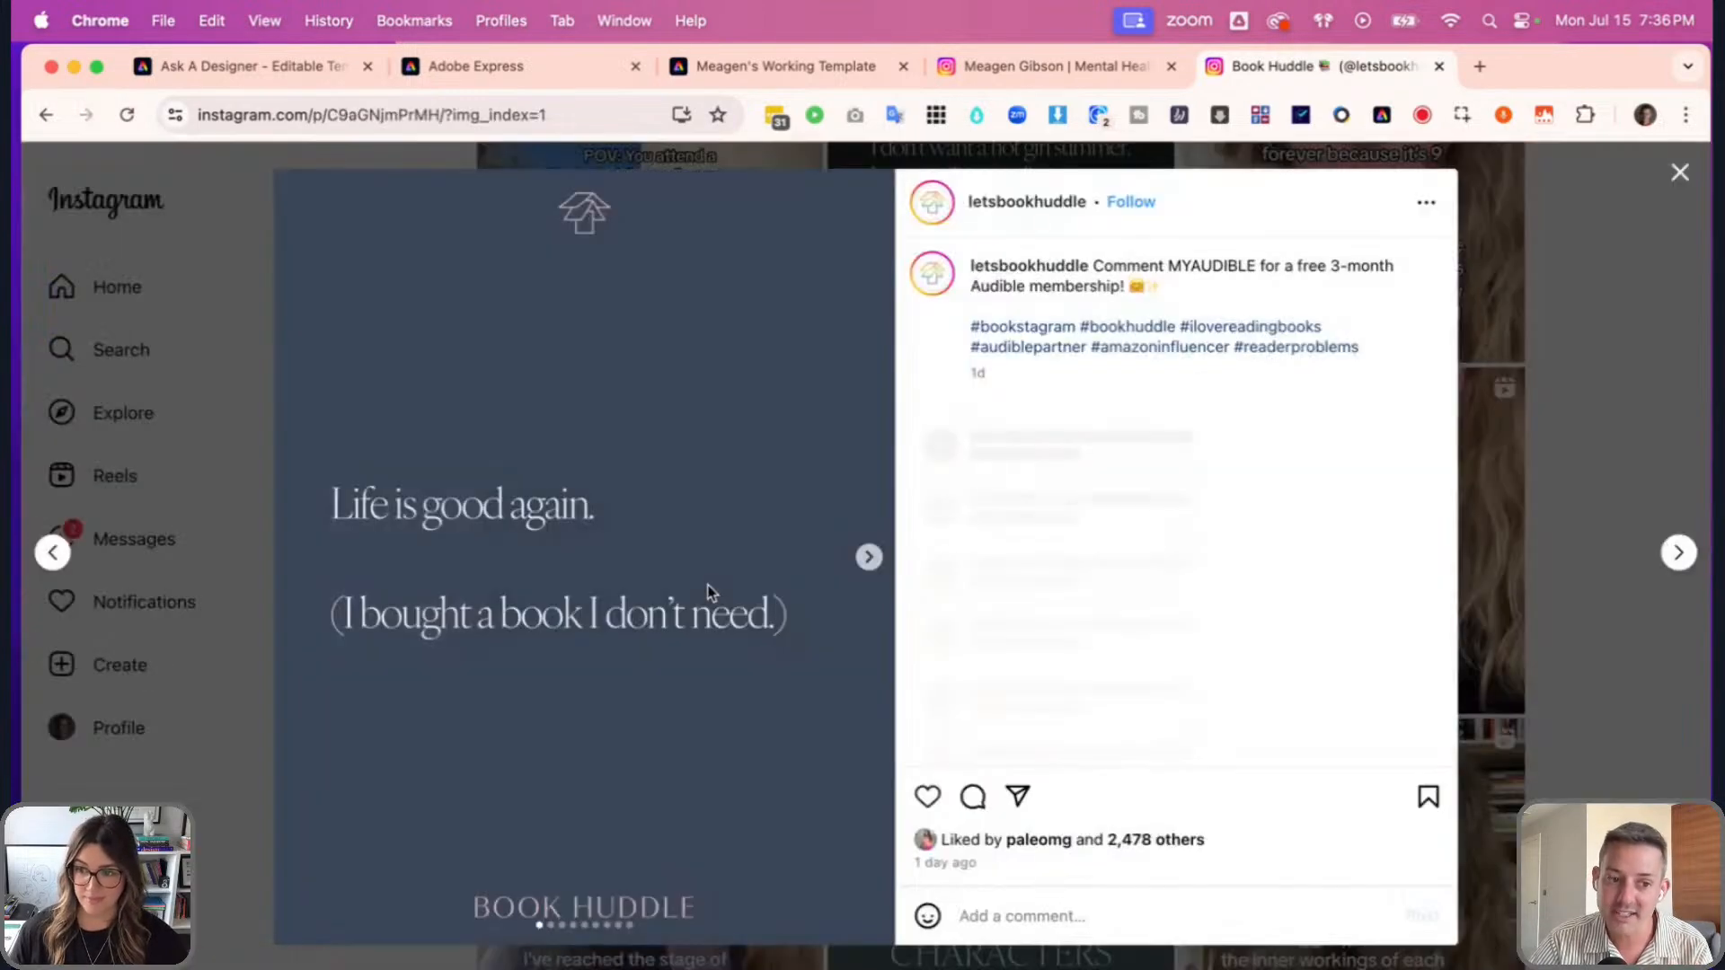
click(1587, 549)
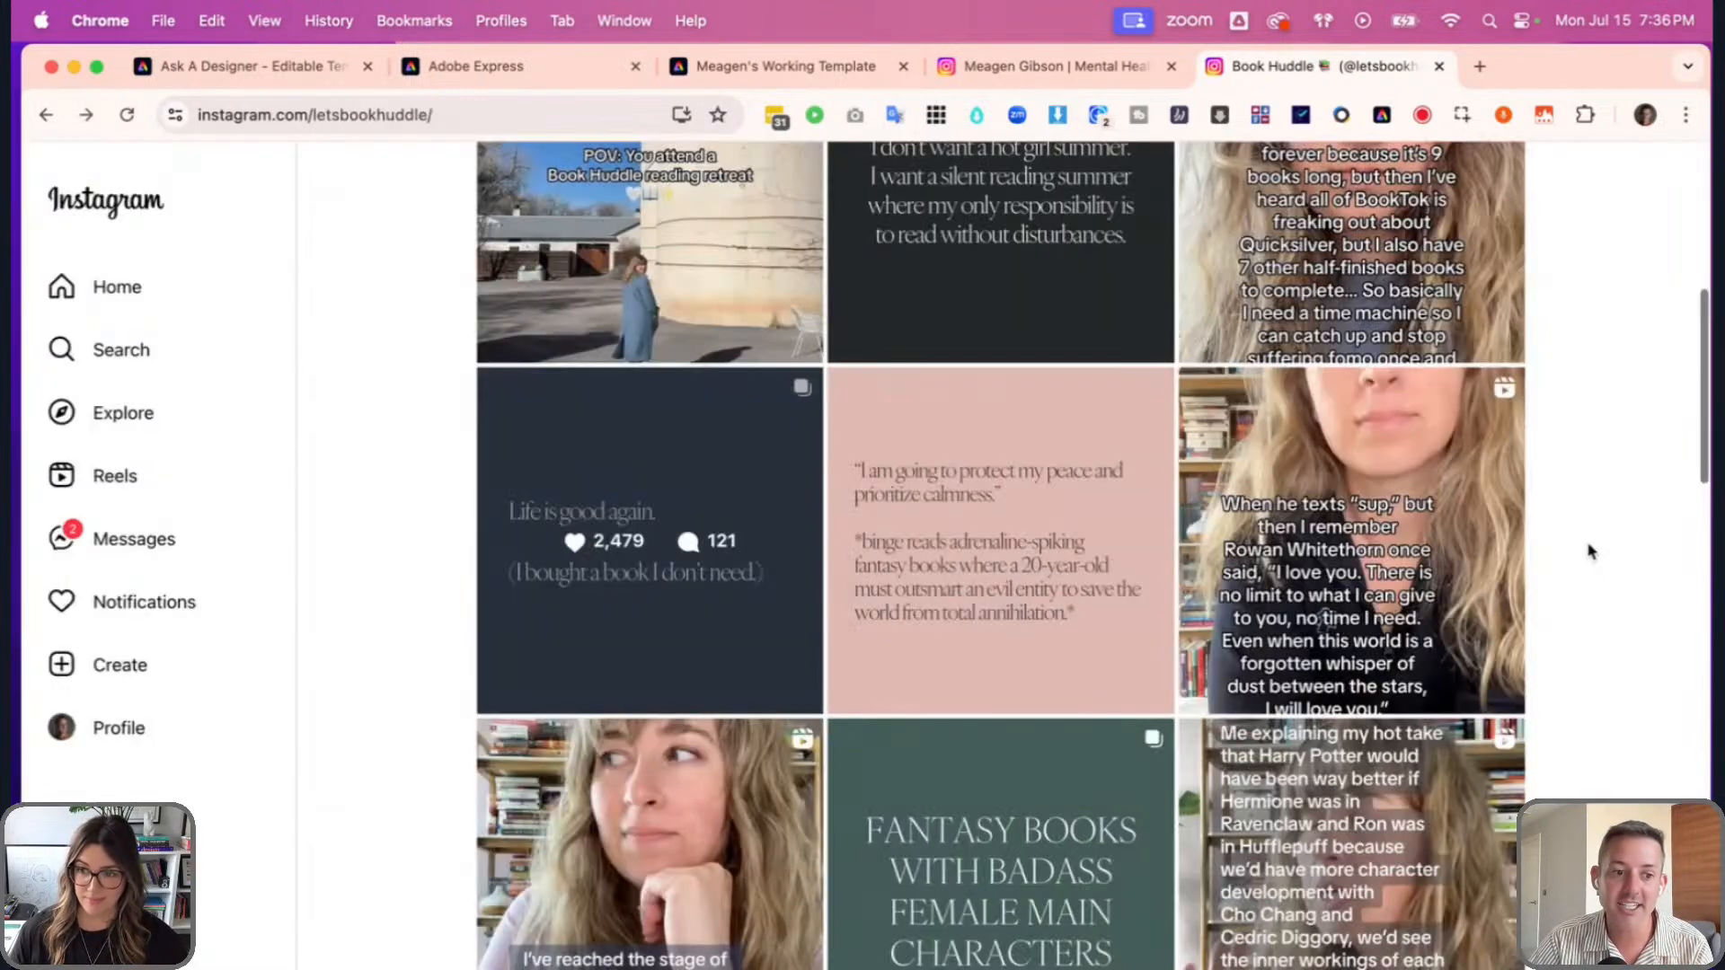
- Switch to the working template in Adobe Express, show all its pages and open page 29, "Crushing"
click(503, 66)
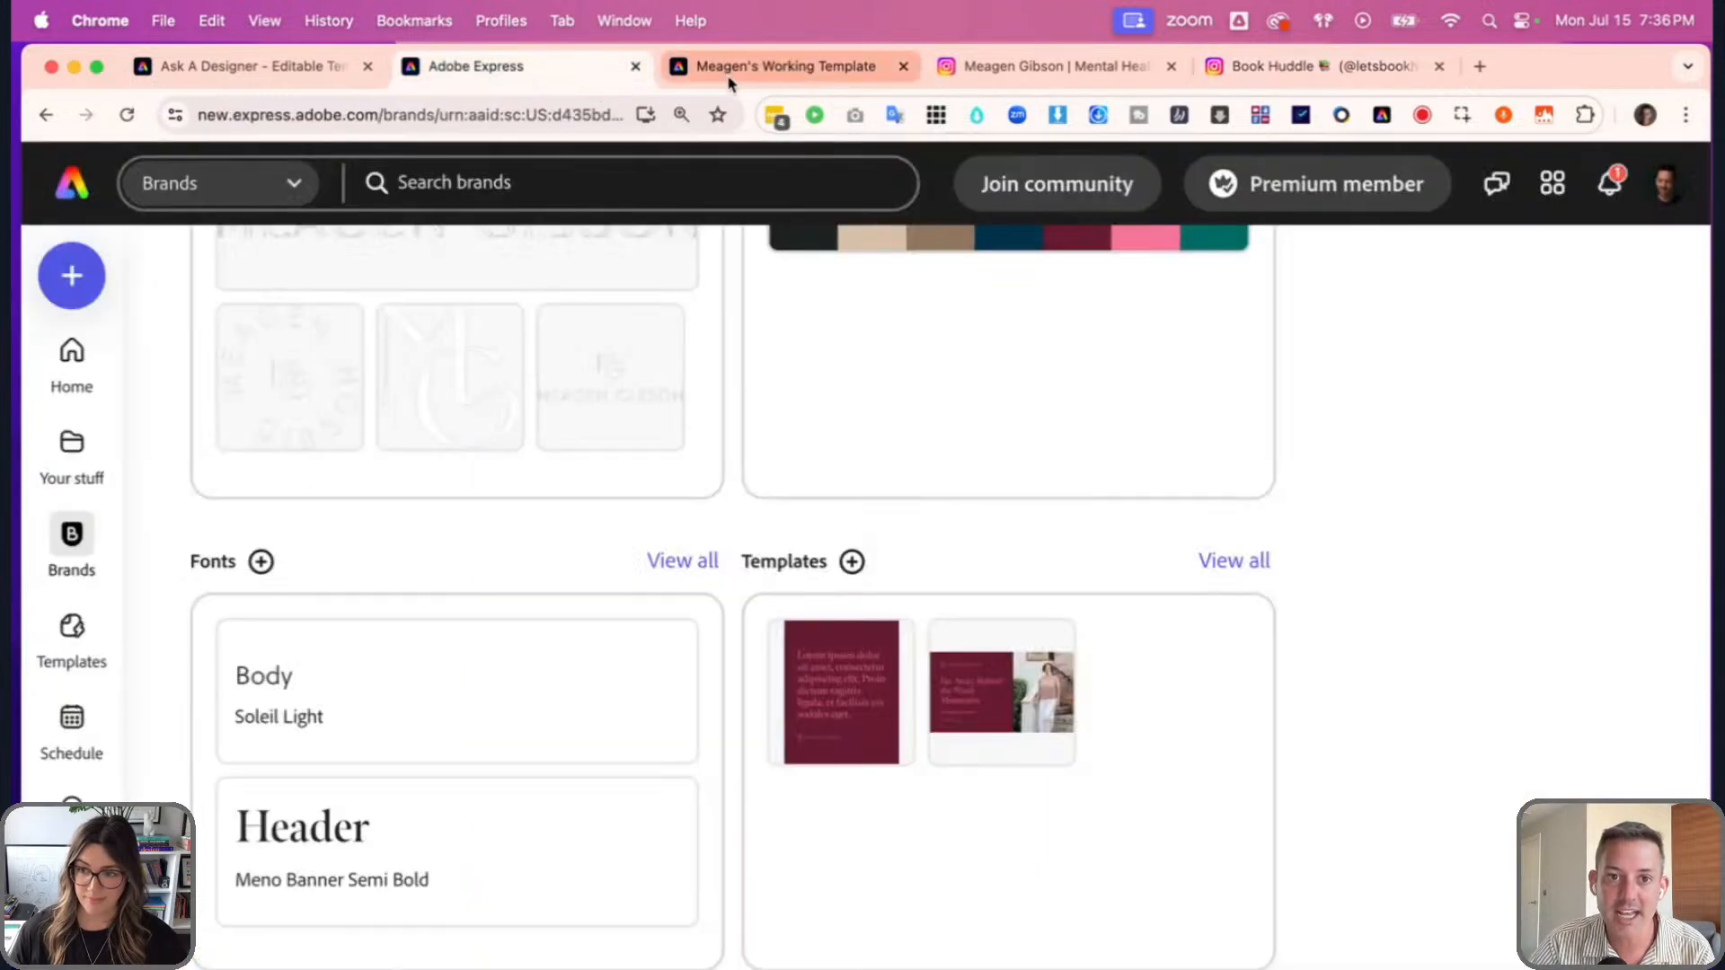
click(733, 73)
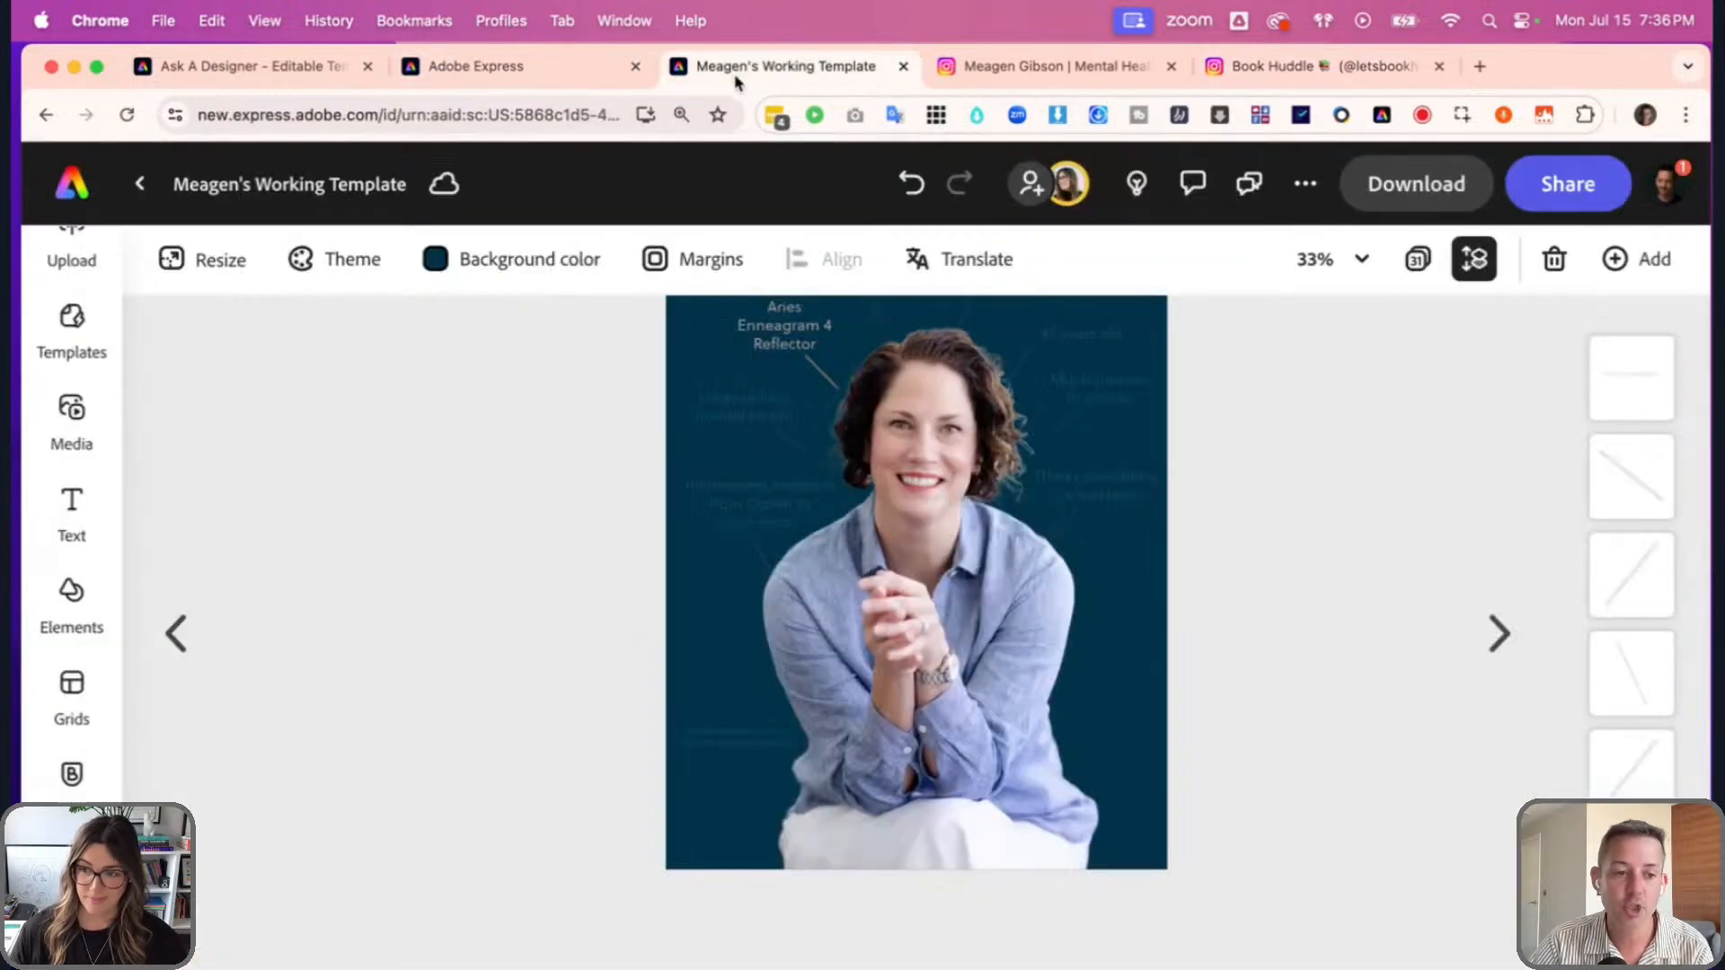
click(1419, 259)
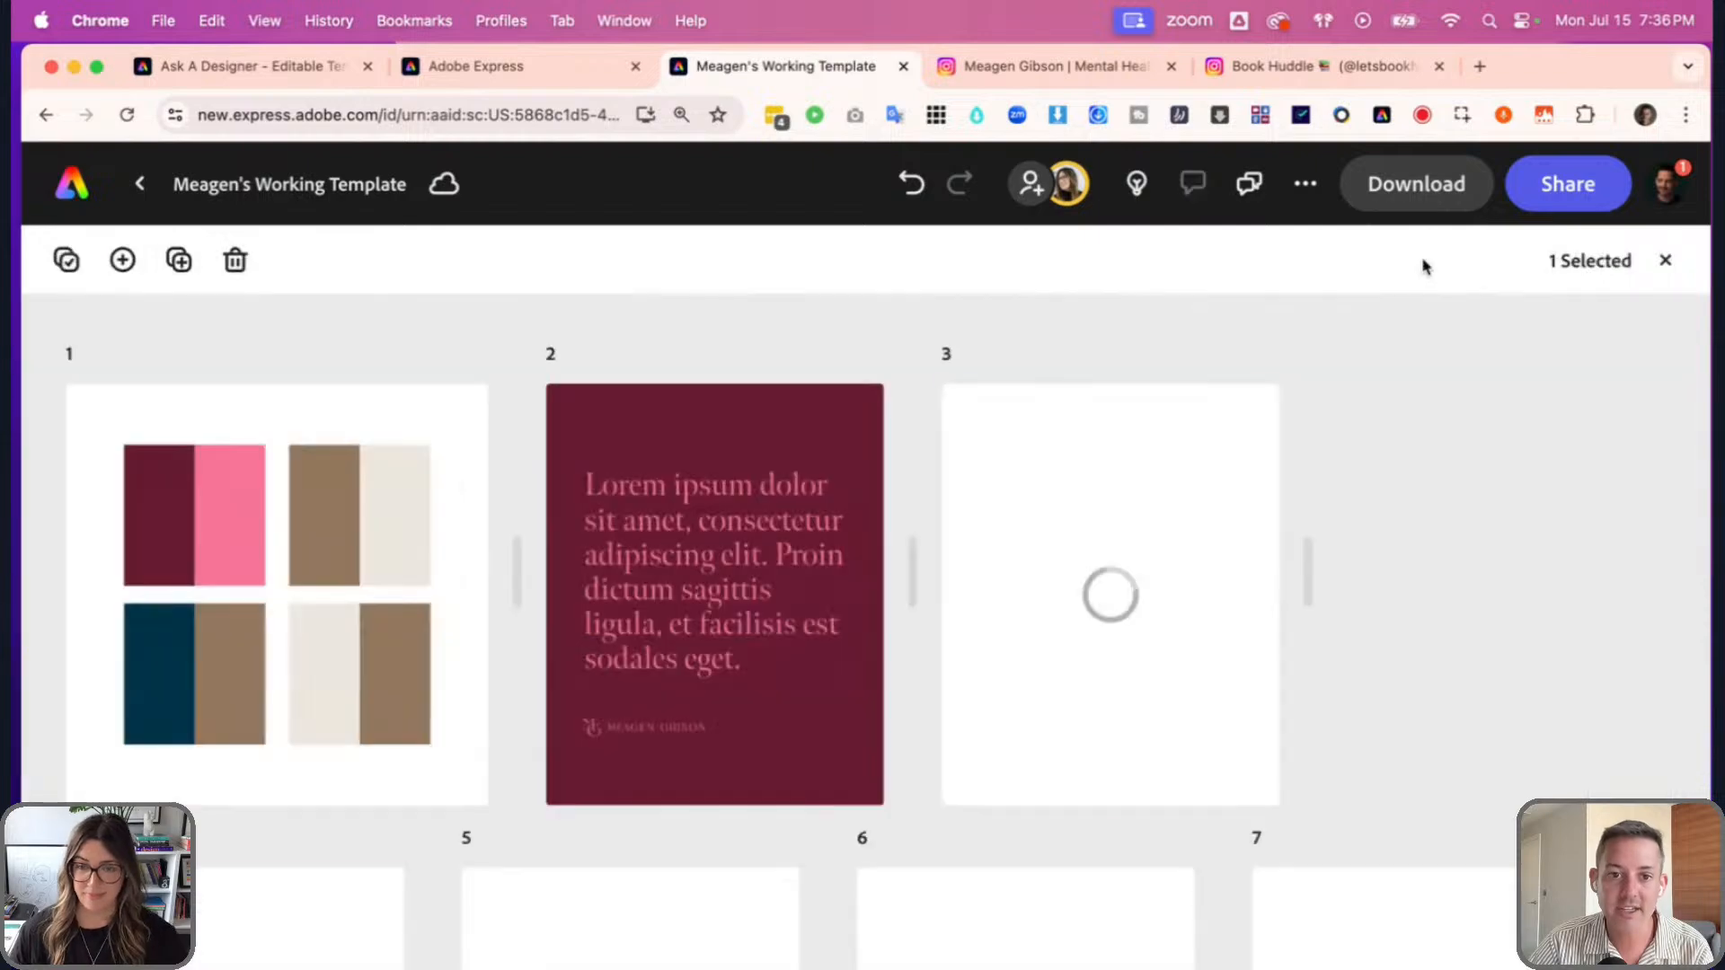
scroll(1135, 600, down, 15)
scroll(1143, 607, down, 5)
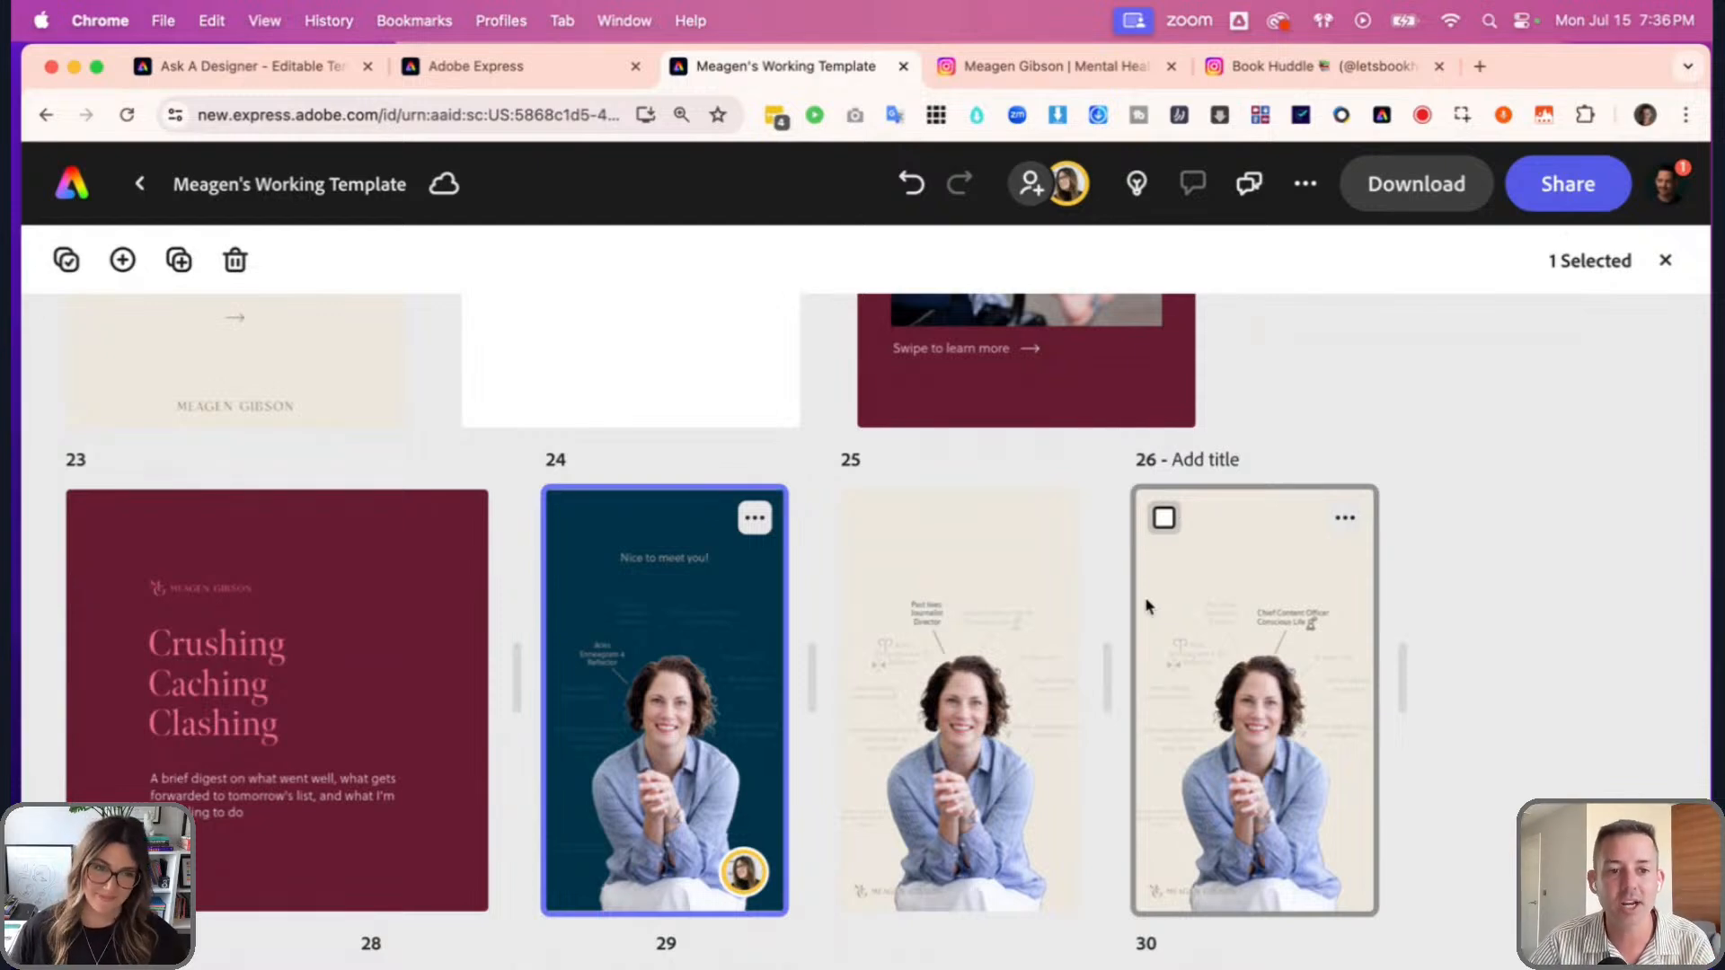
scroll(1124, 604, down, 3)
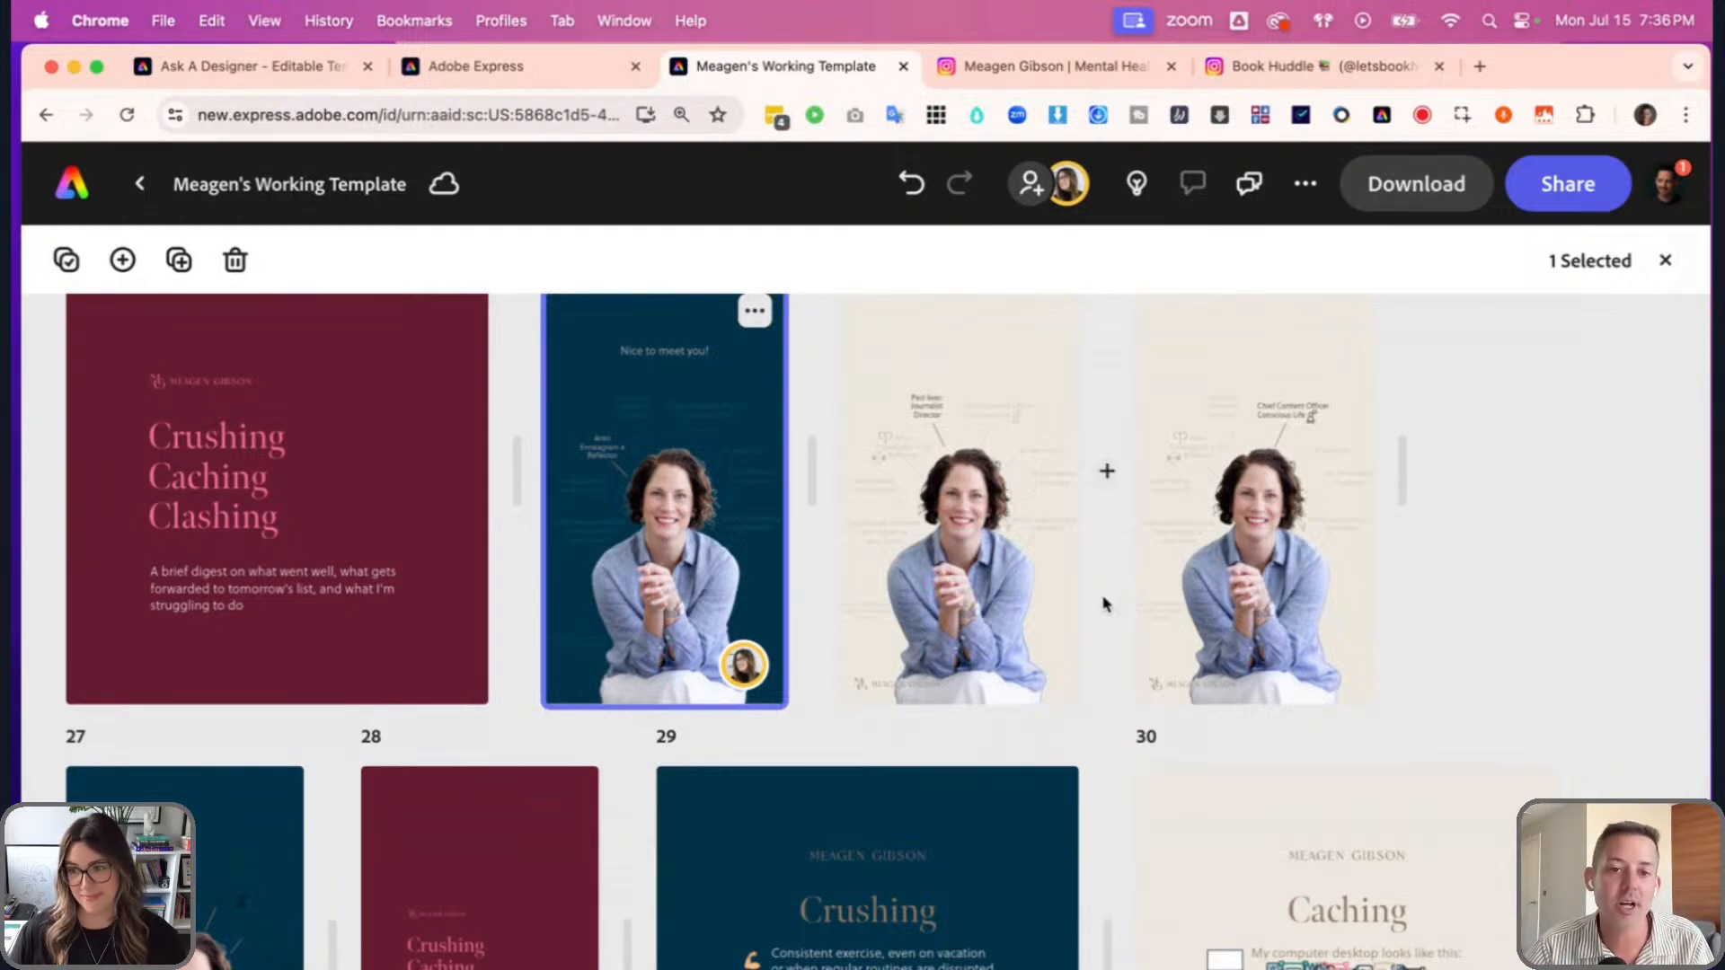
scroll(1098, 609, down, 3)
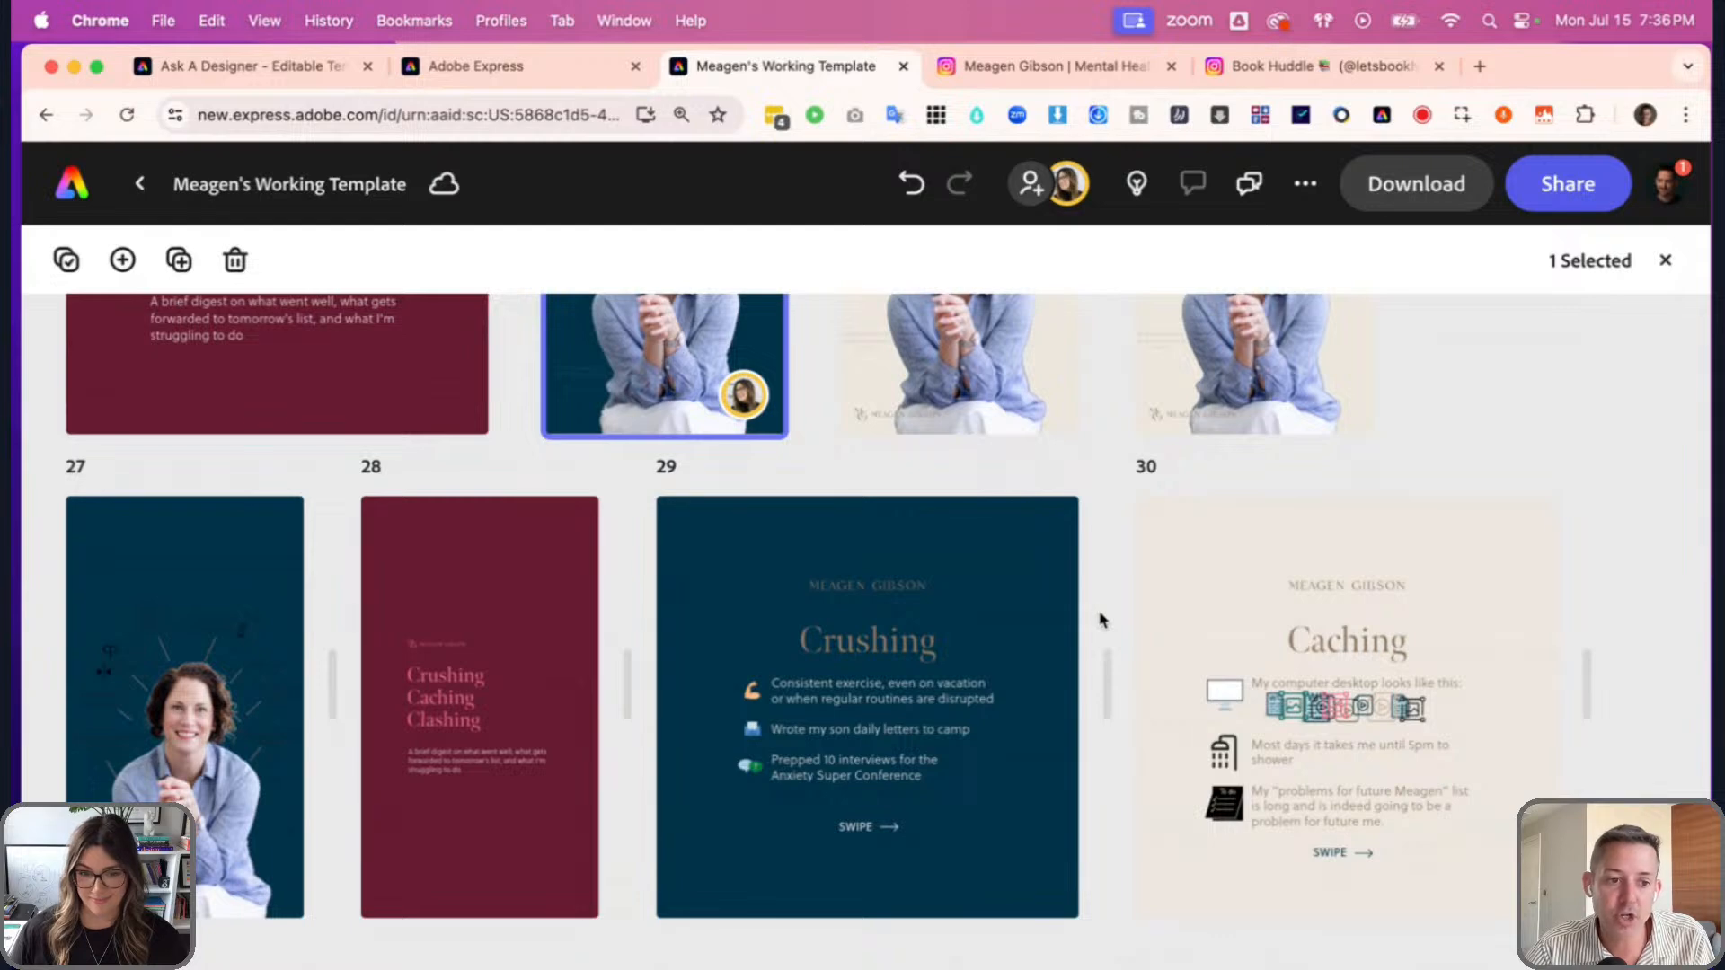
double_click(989, 602)
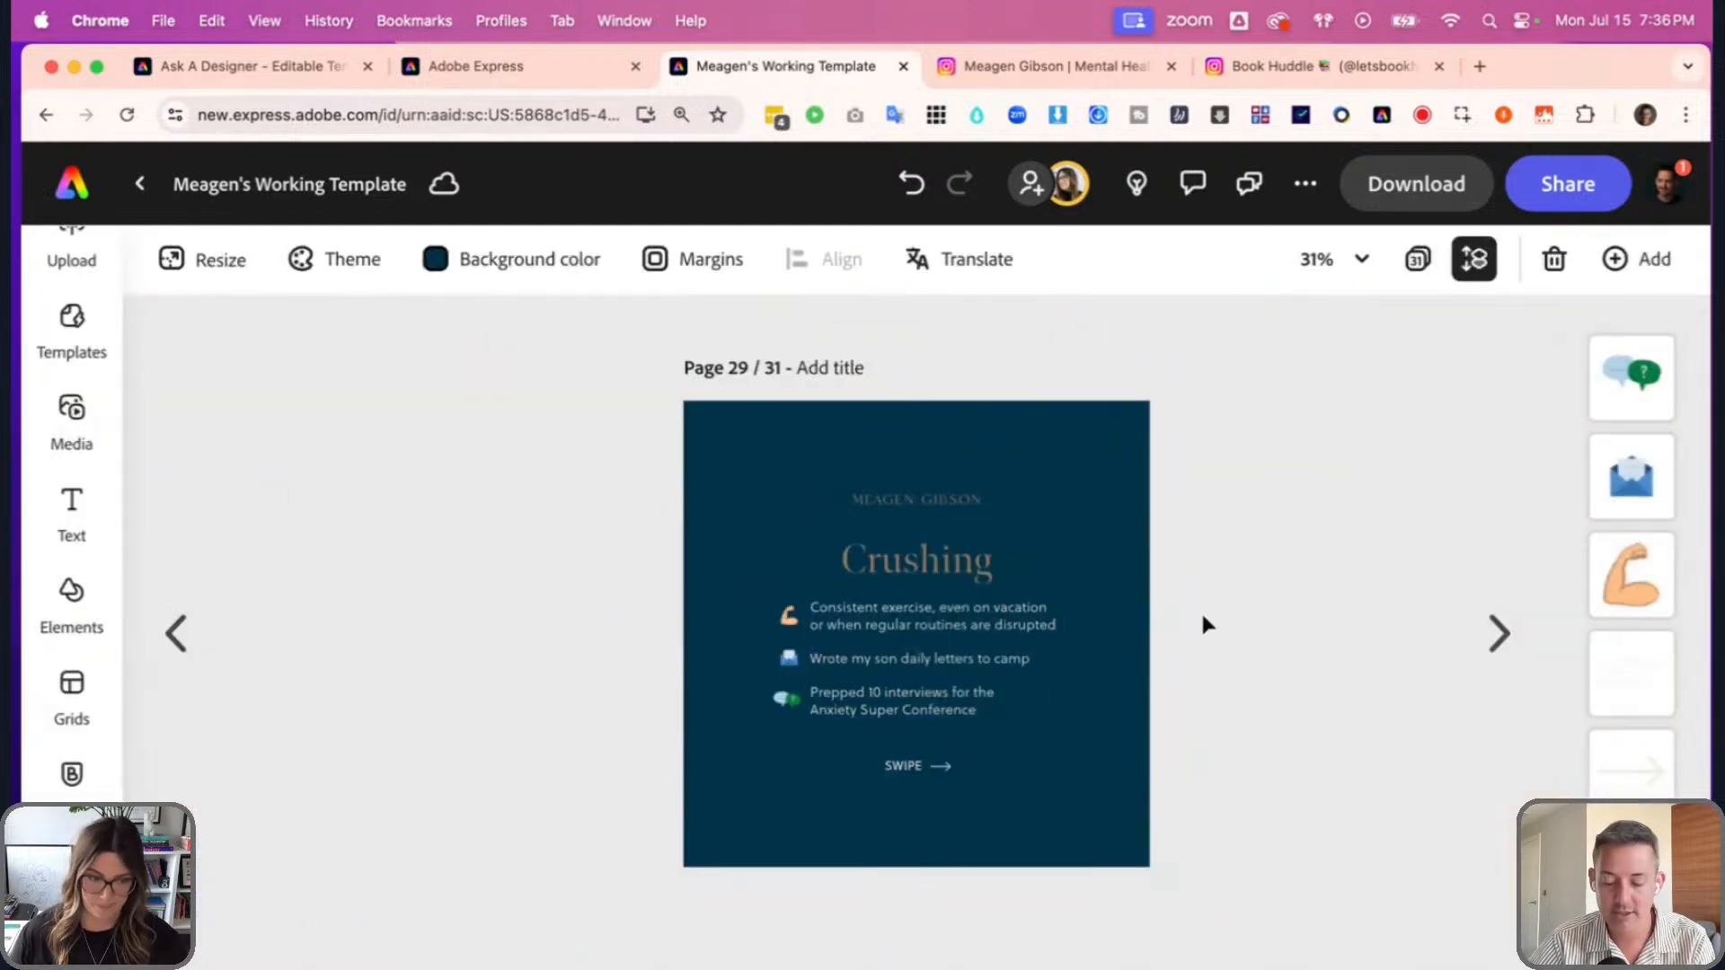
- Examine the "Crushing" page at 50% zoom, its preceding pages and the "Caching" page for their text and icon layout
key(super+plus)
key(super+plus)
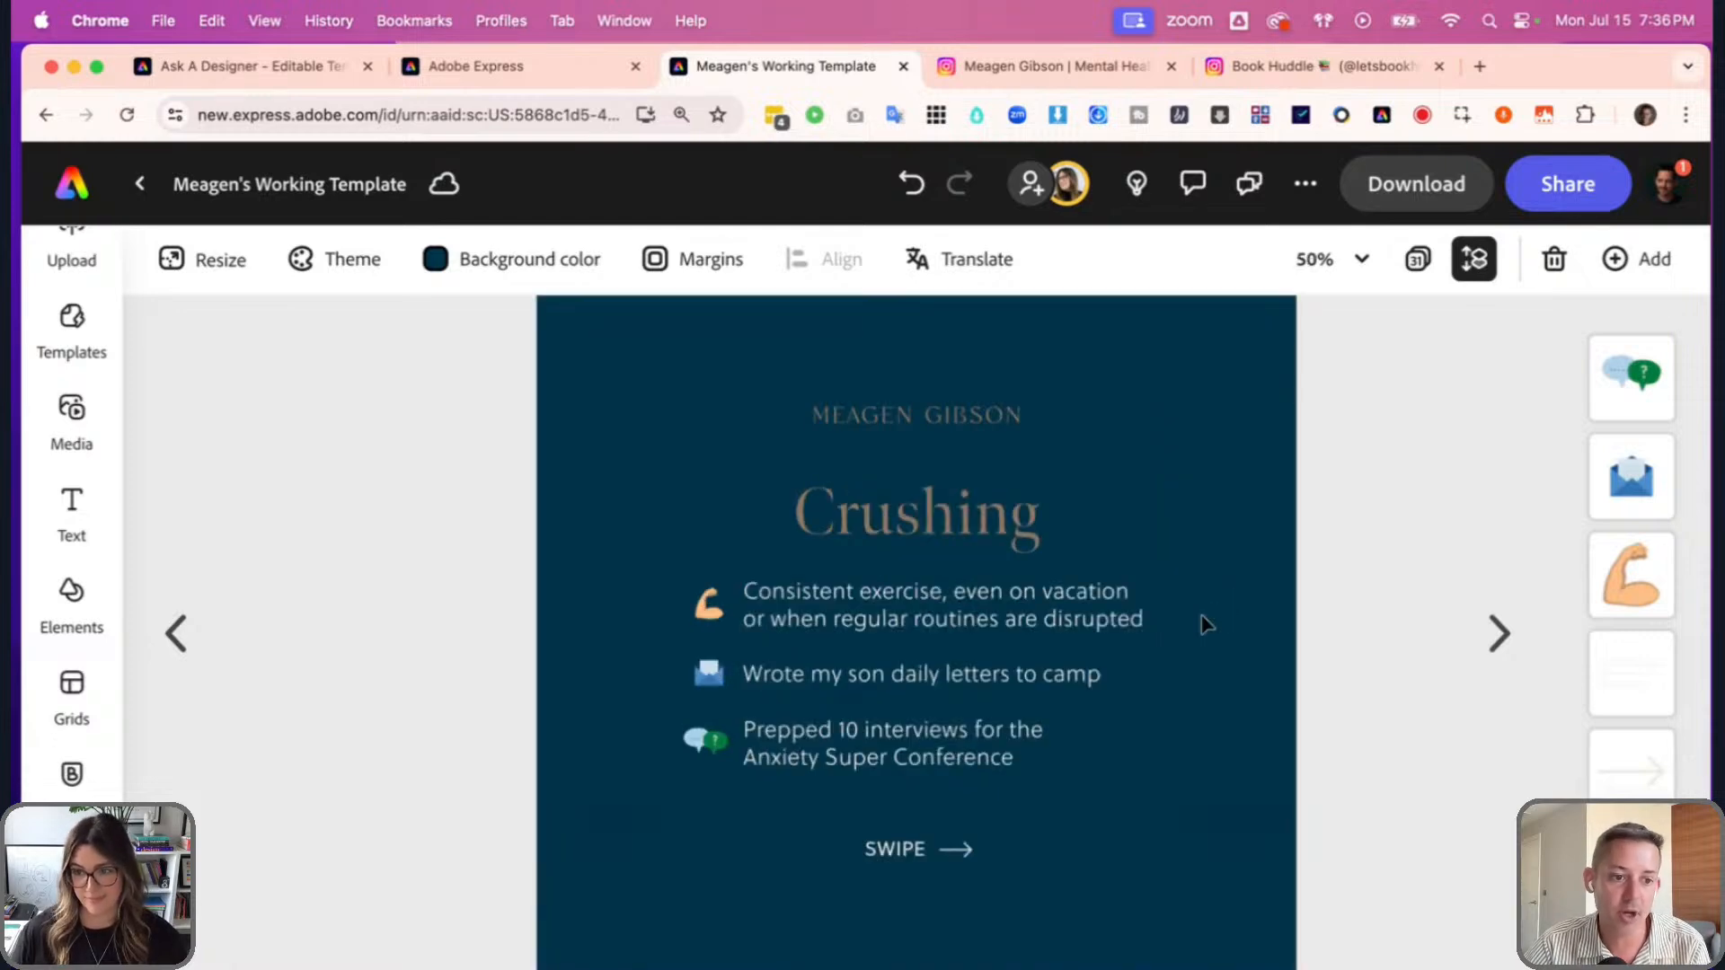
scroll(1202, 616, up, 1)
scroll(1202, 616, down, 2)
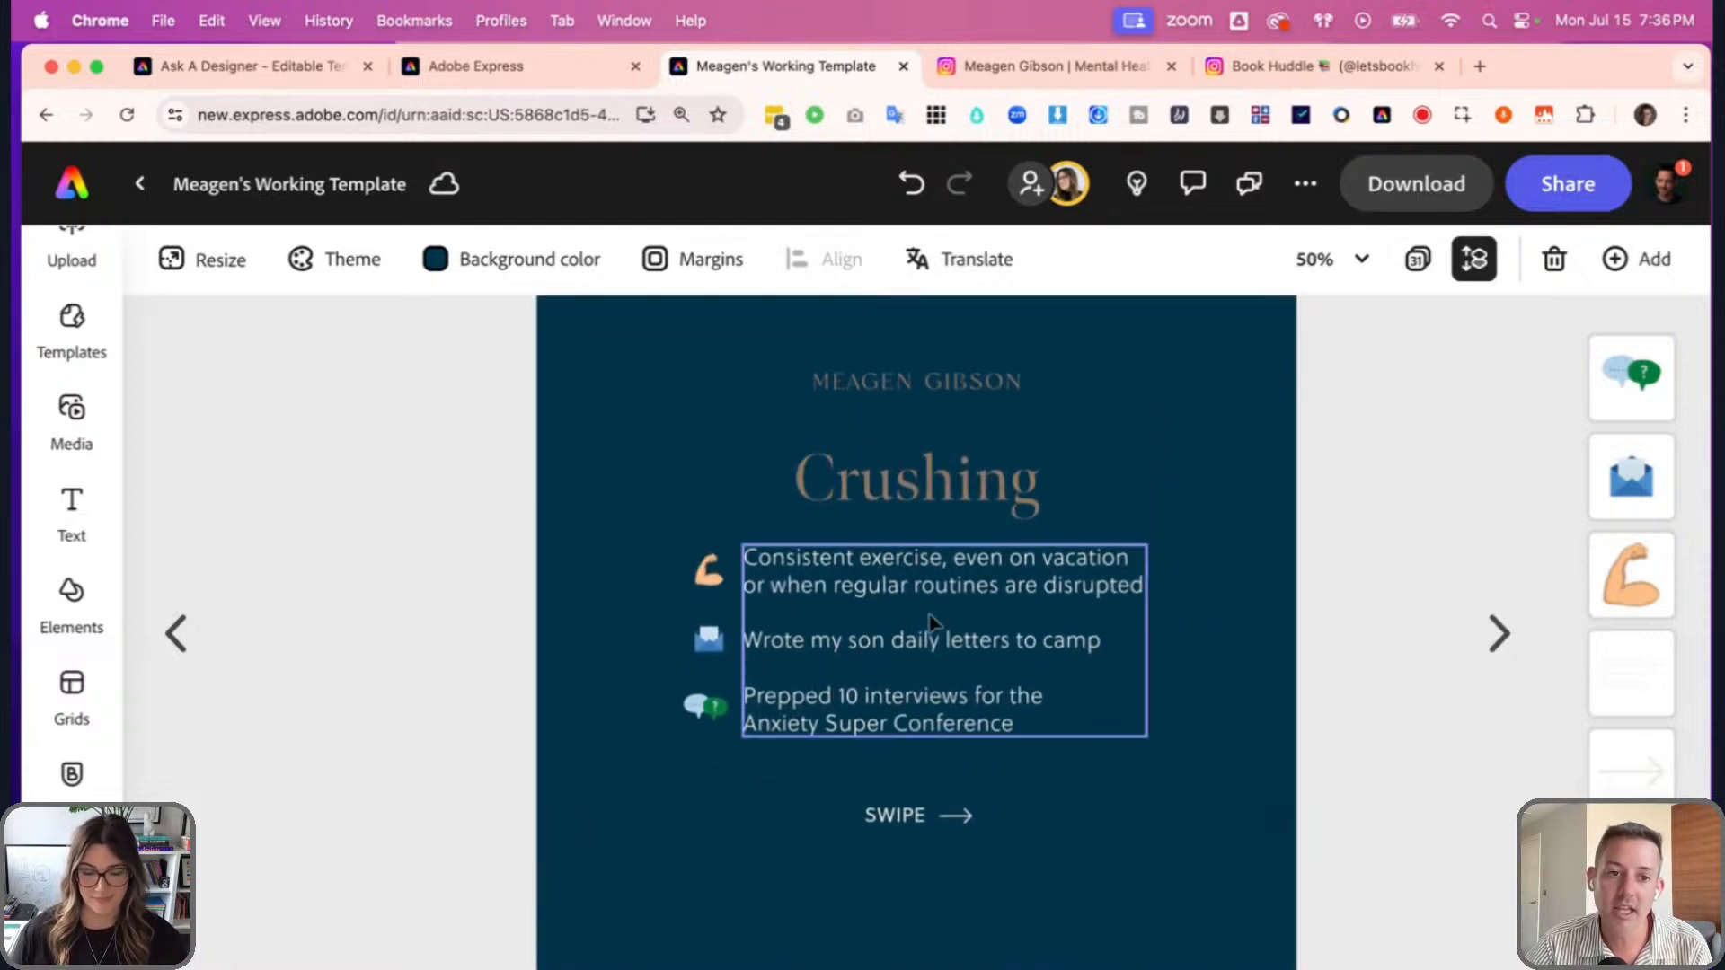
click(176, 634)
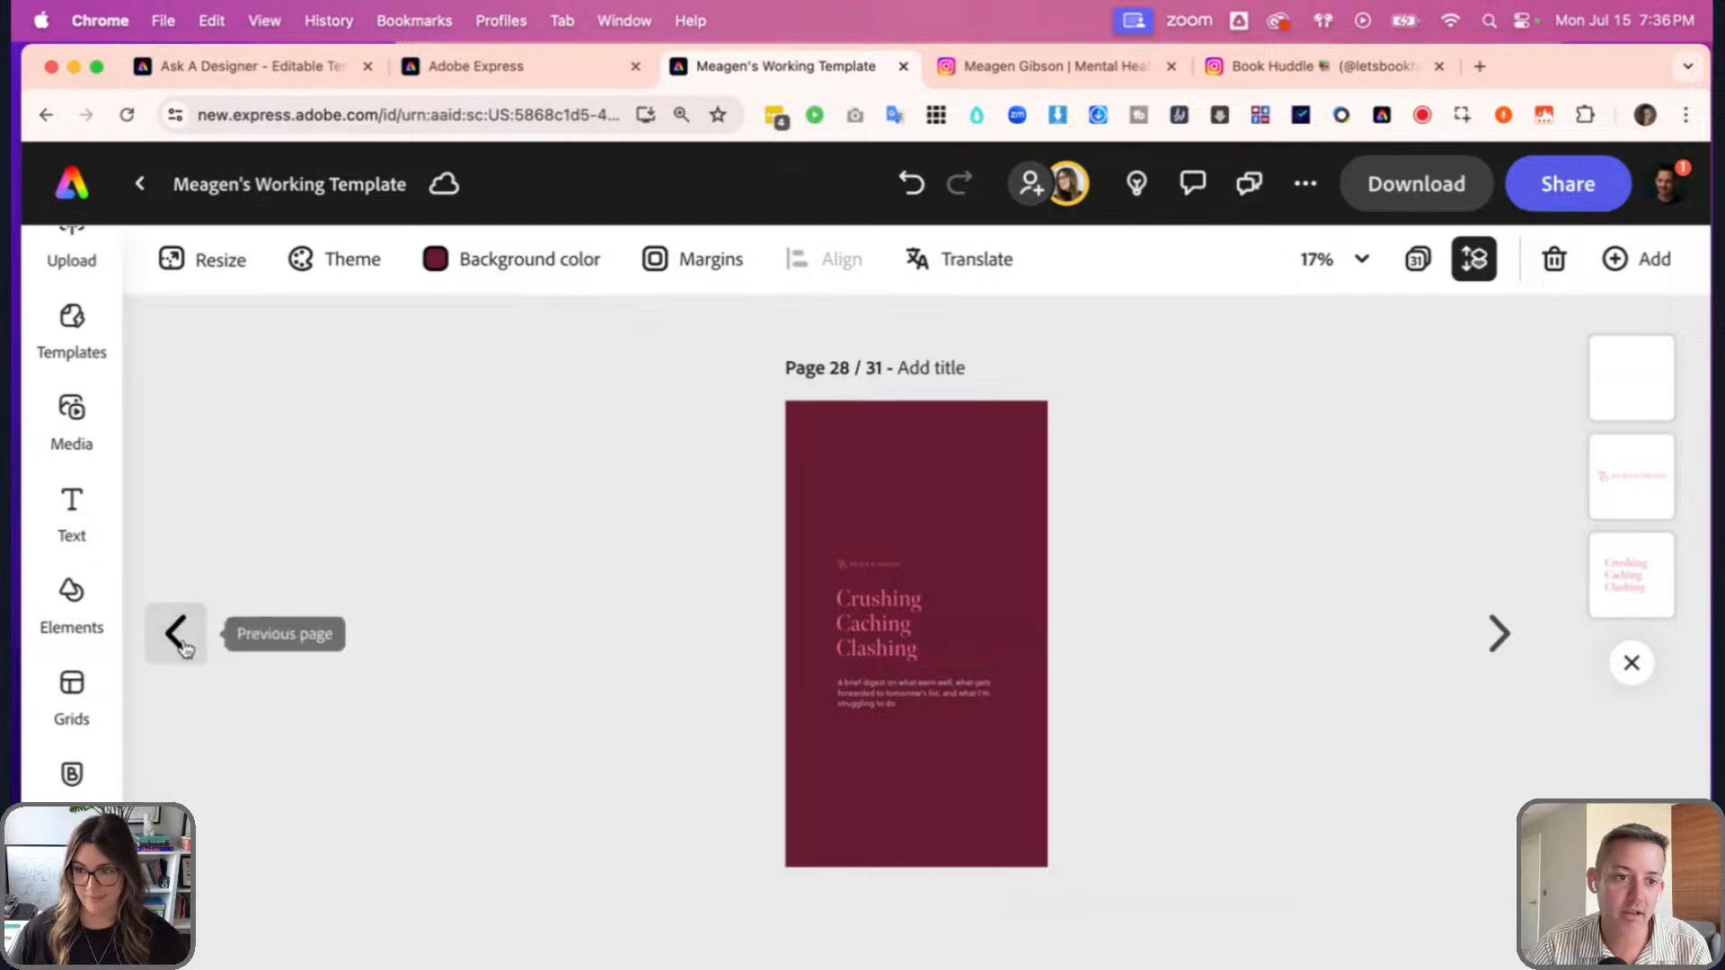
click(180, 642)
click(1504, 639)
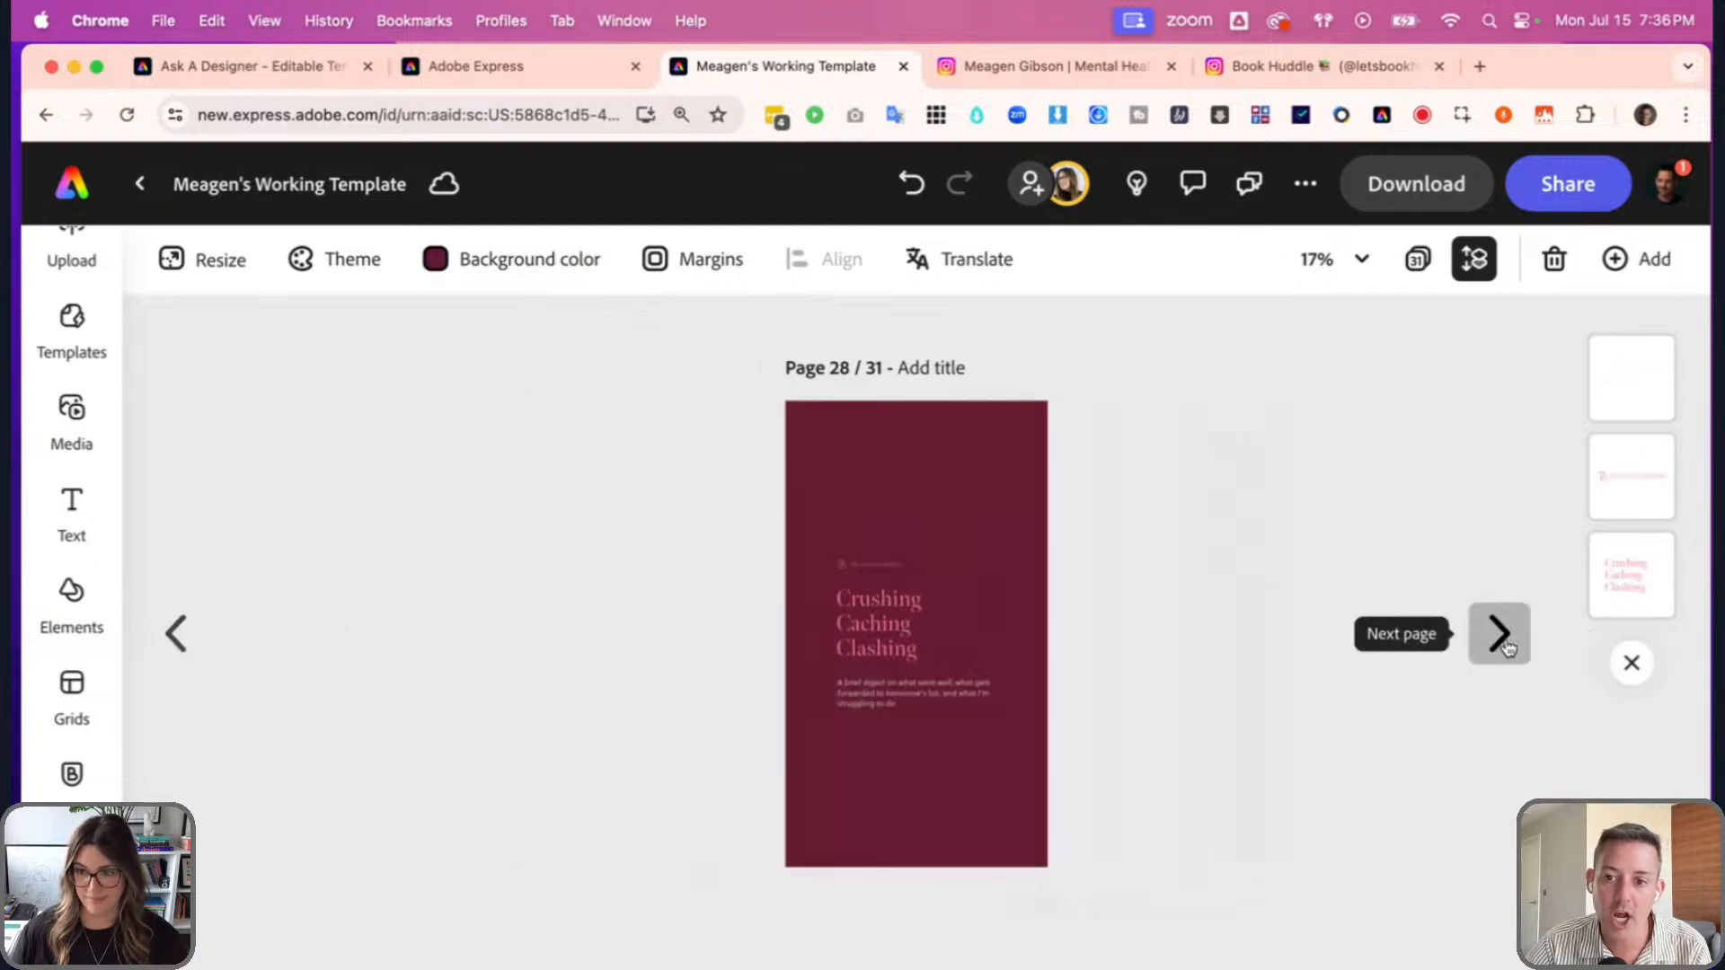
click(1502, 638)
click(1500, 636)
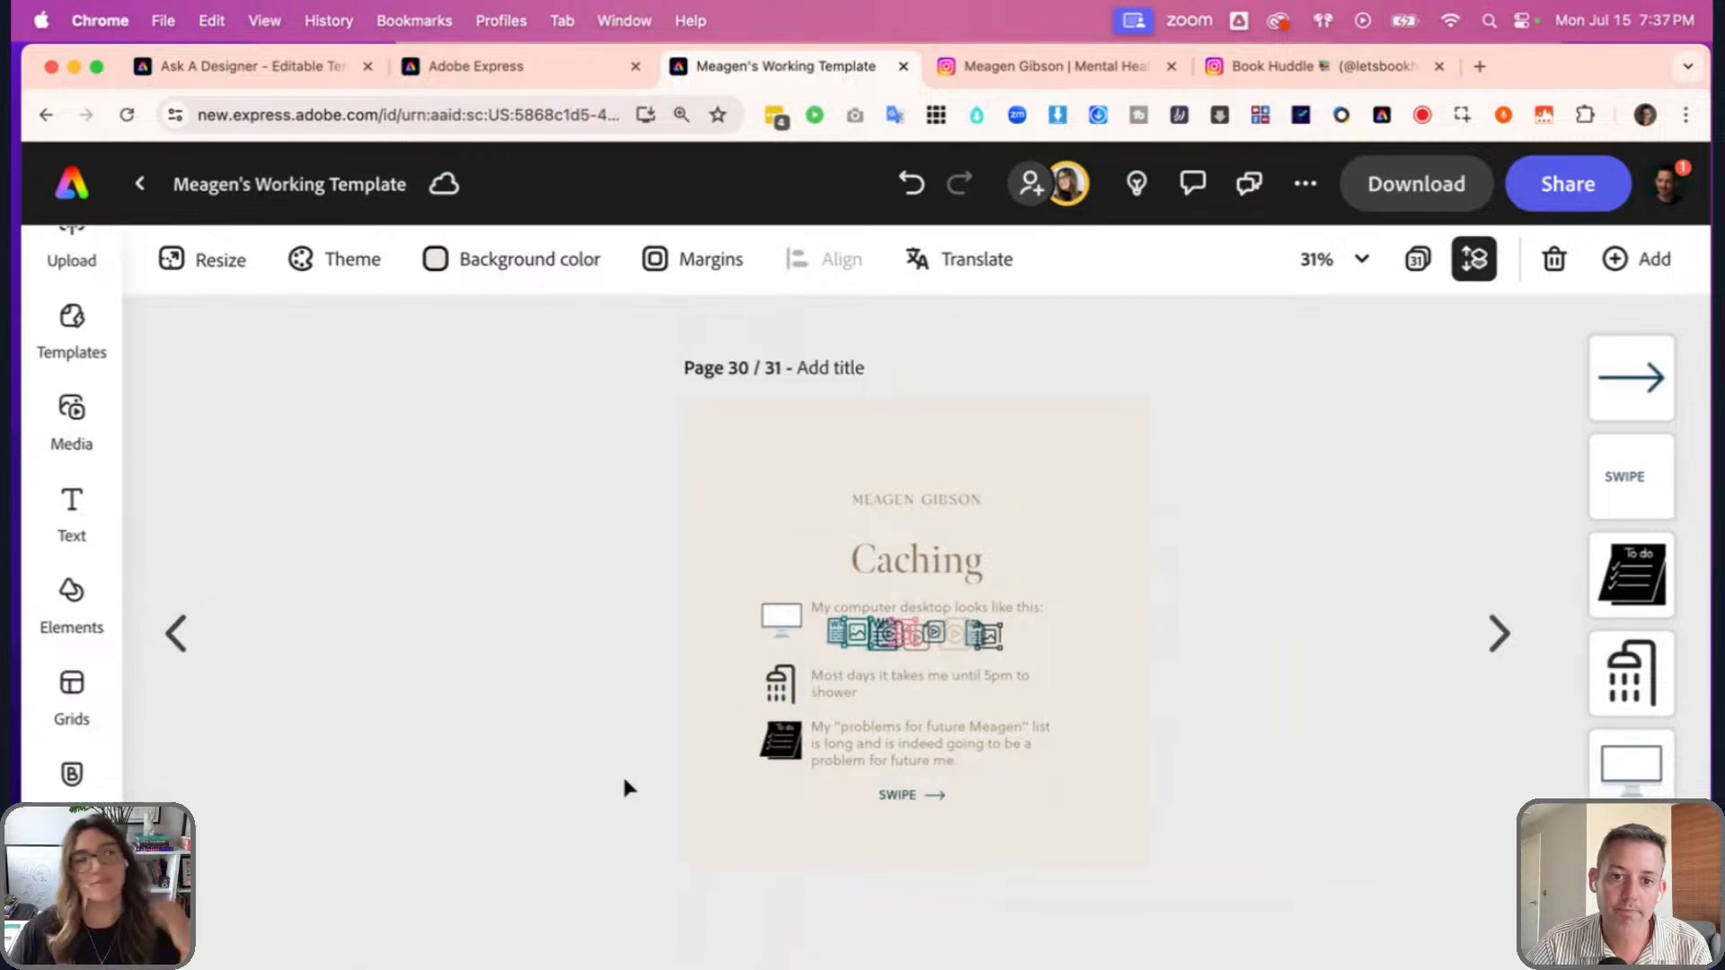
key(super+plus)
scroll(1112, 749, up, 1)
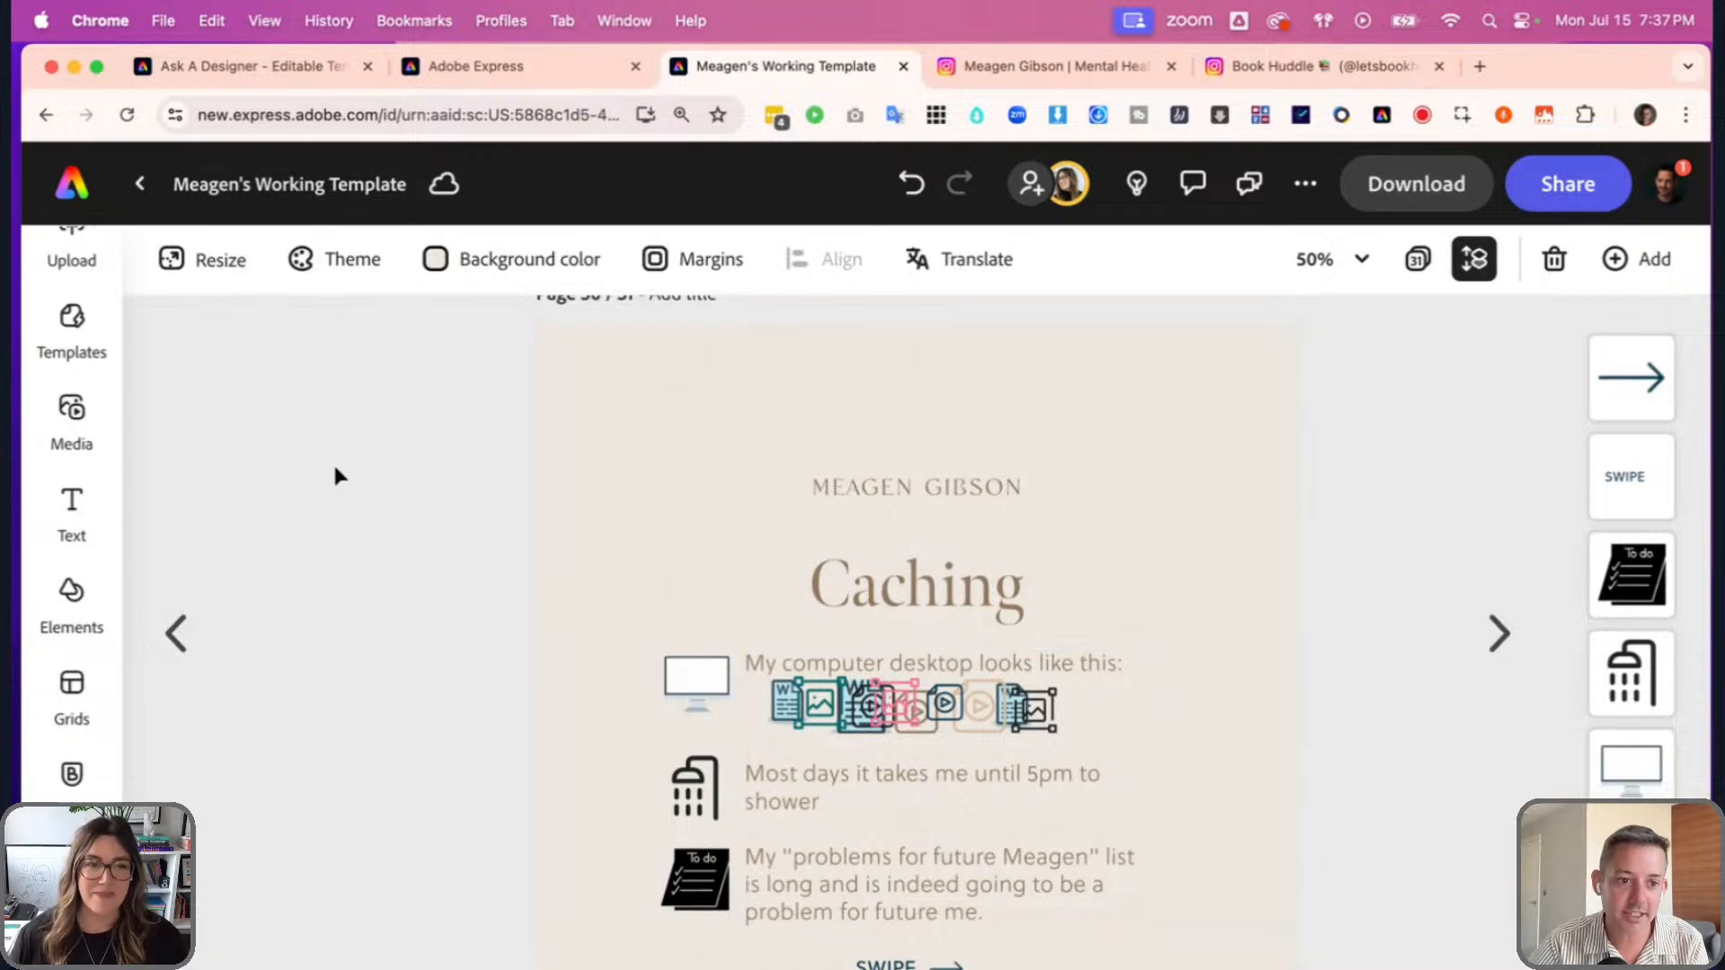
- Launch the TikTok Symphony Assistant from the featured add-ons and look over the other available add-ons
scroll(79, 649, down, 1)
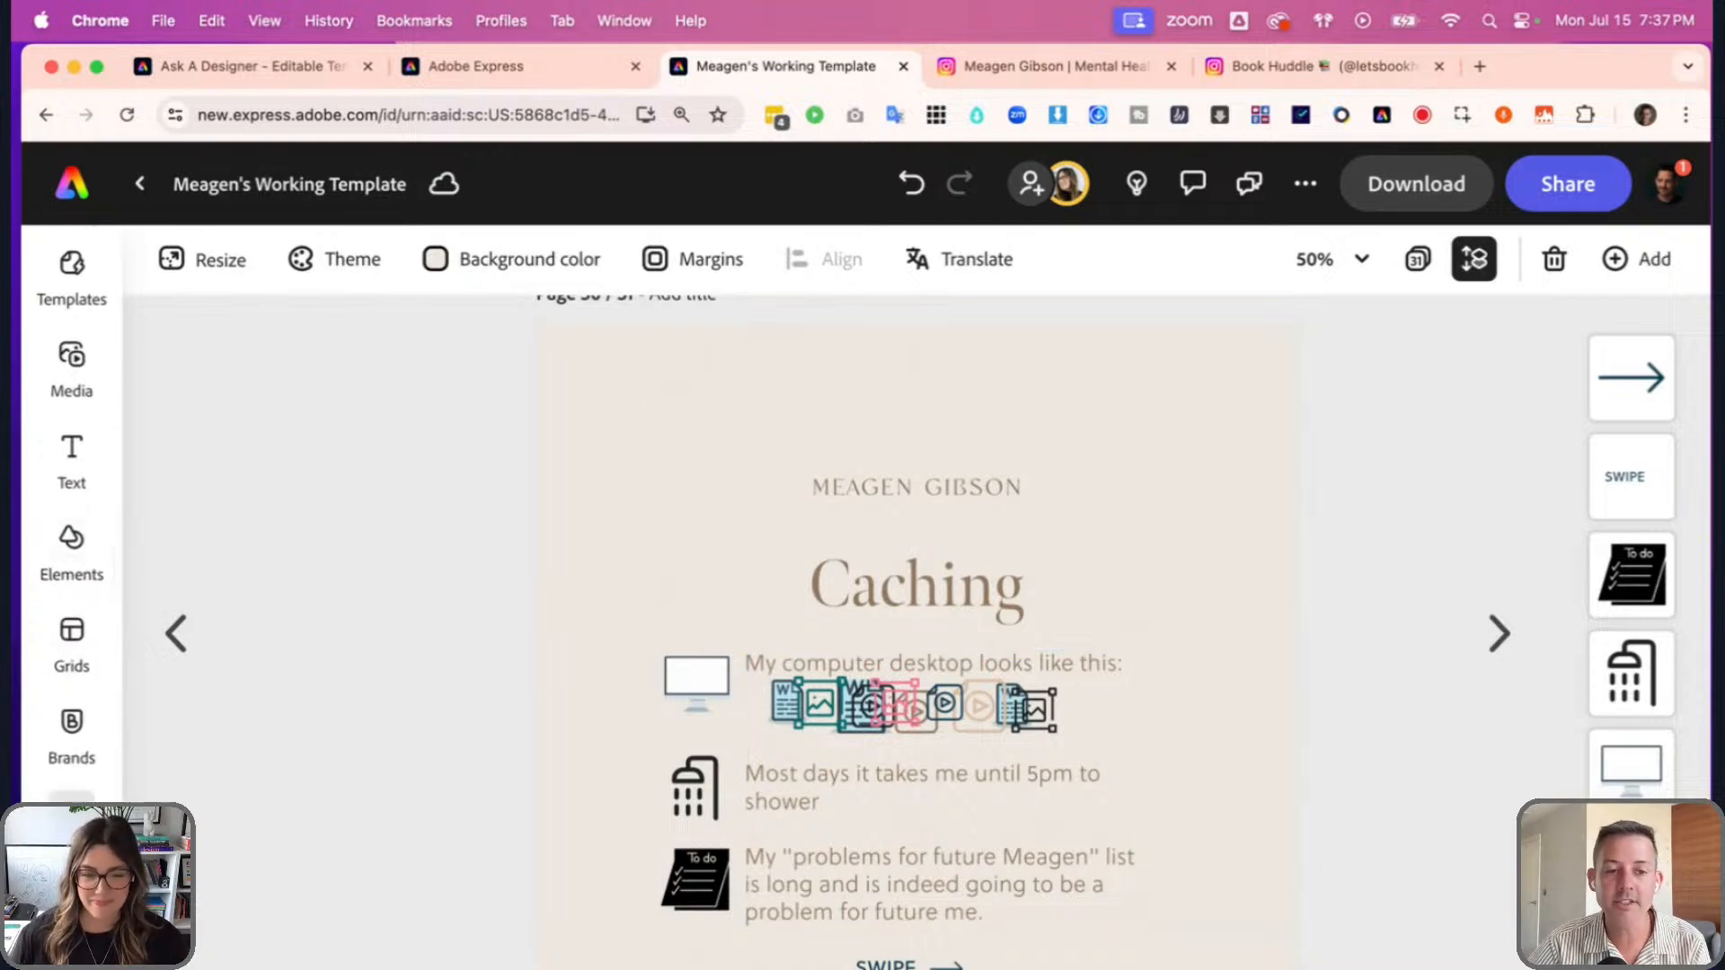
click(72, 813)
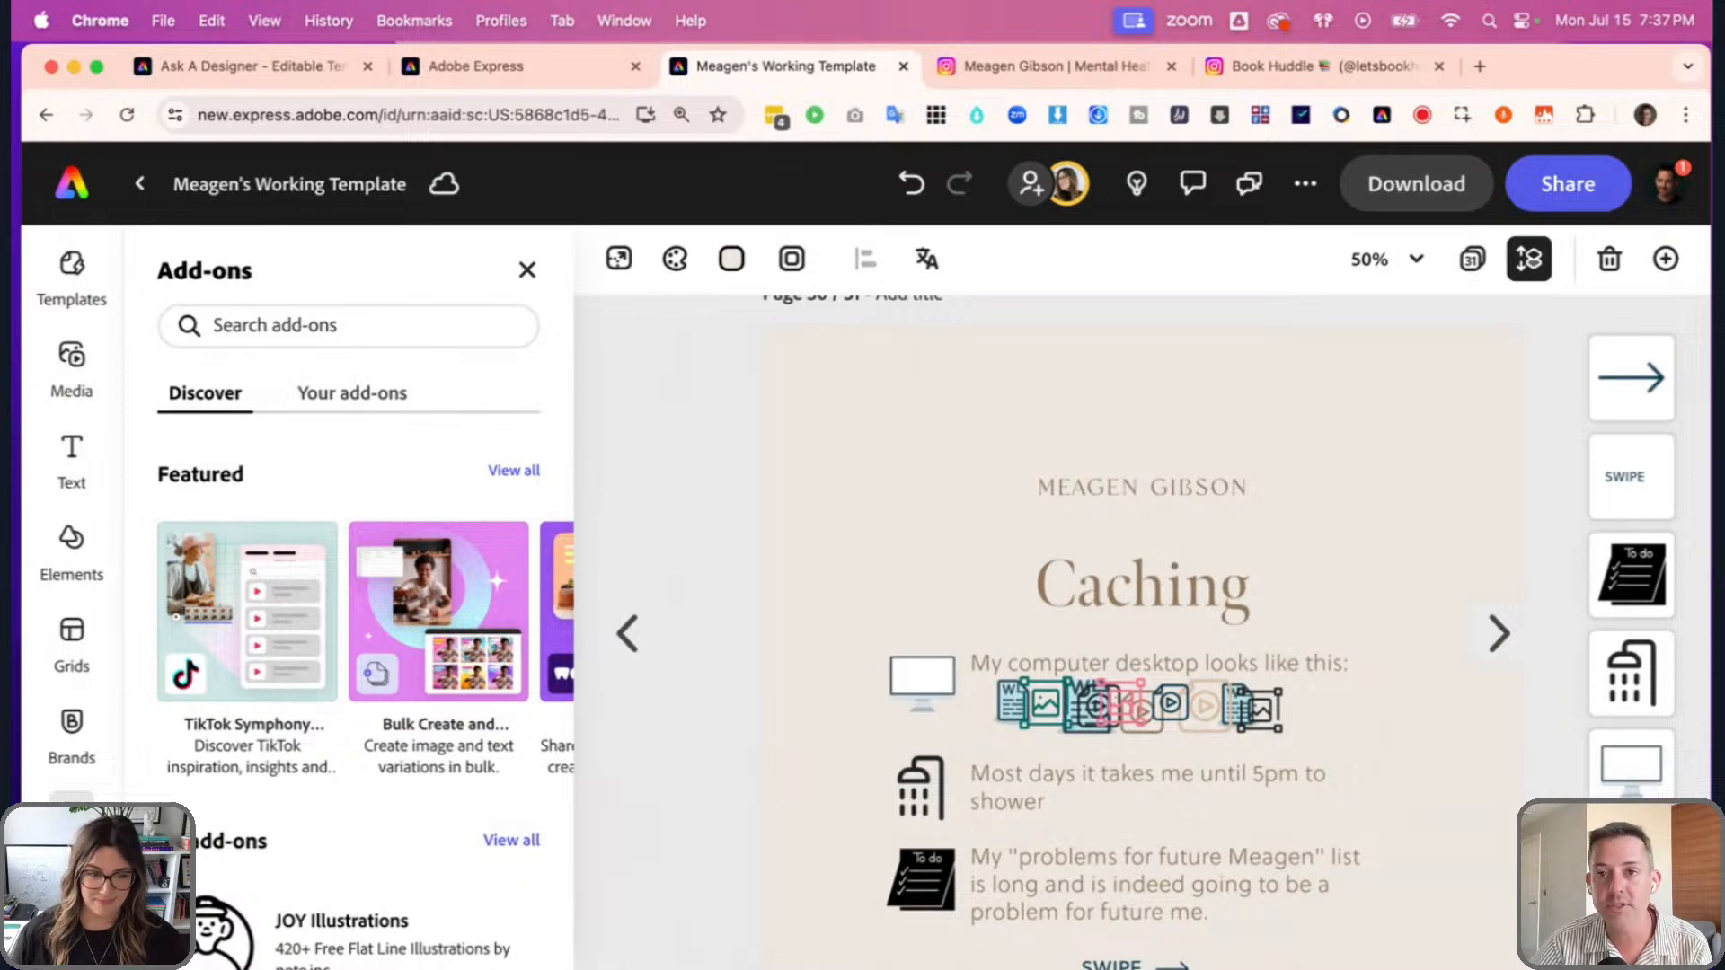
click(248, 607)
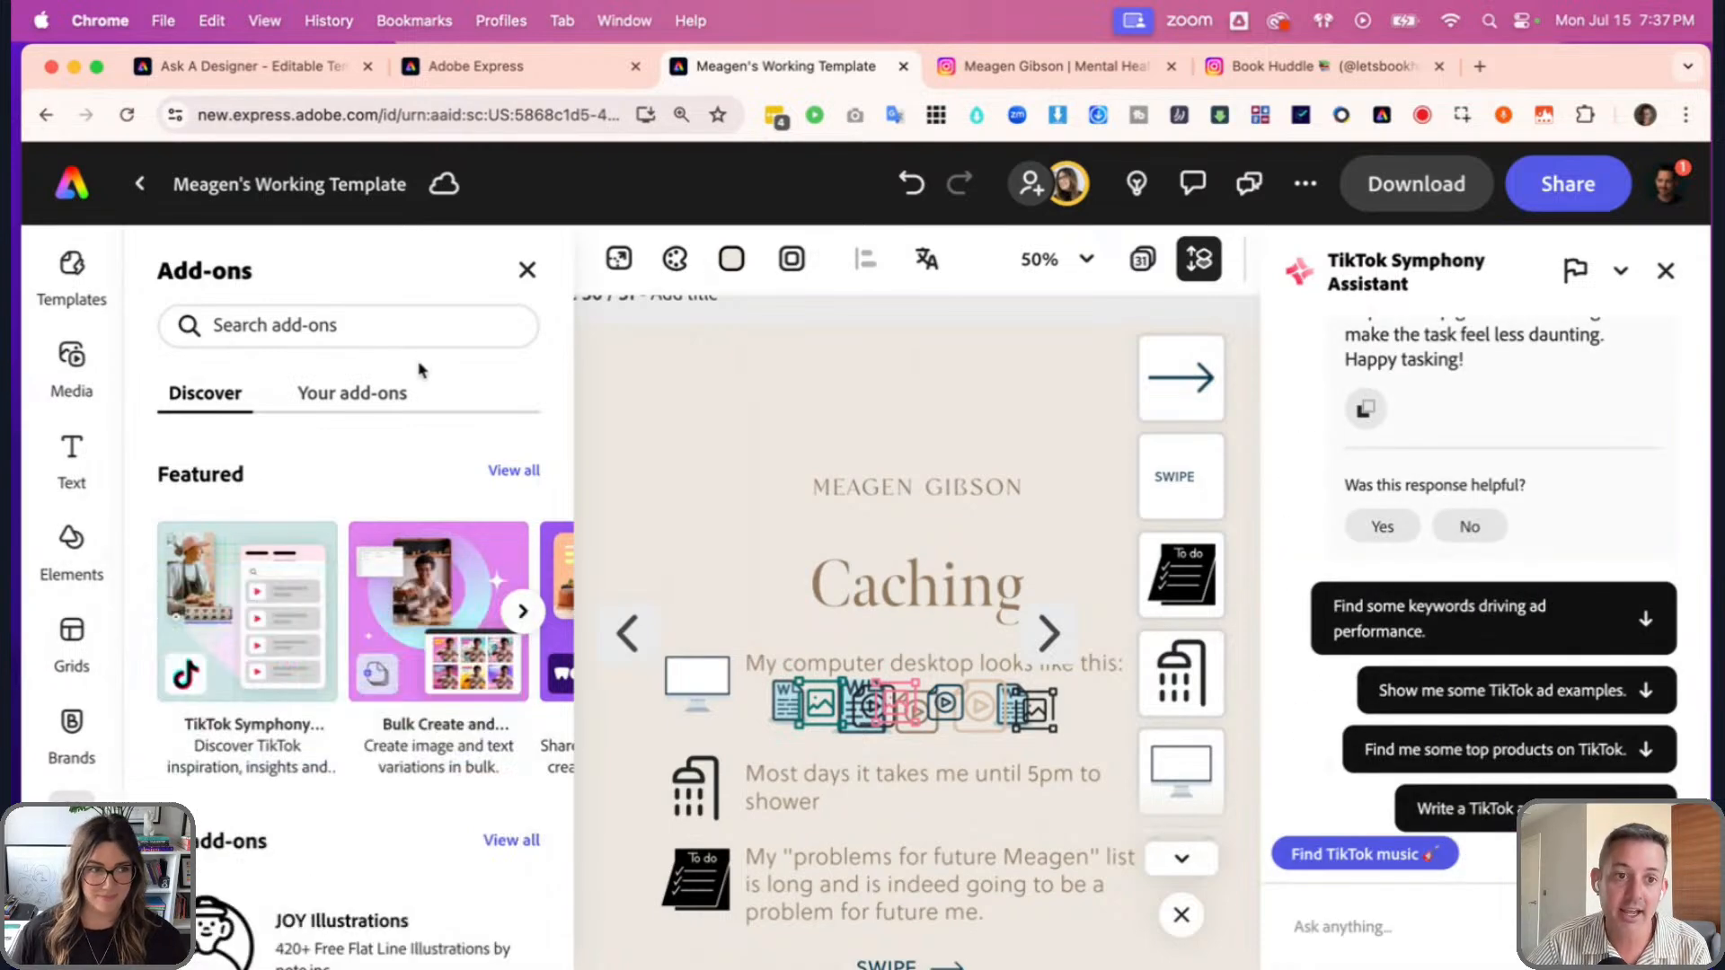
scroll(359, 656, down, 3)
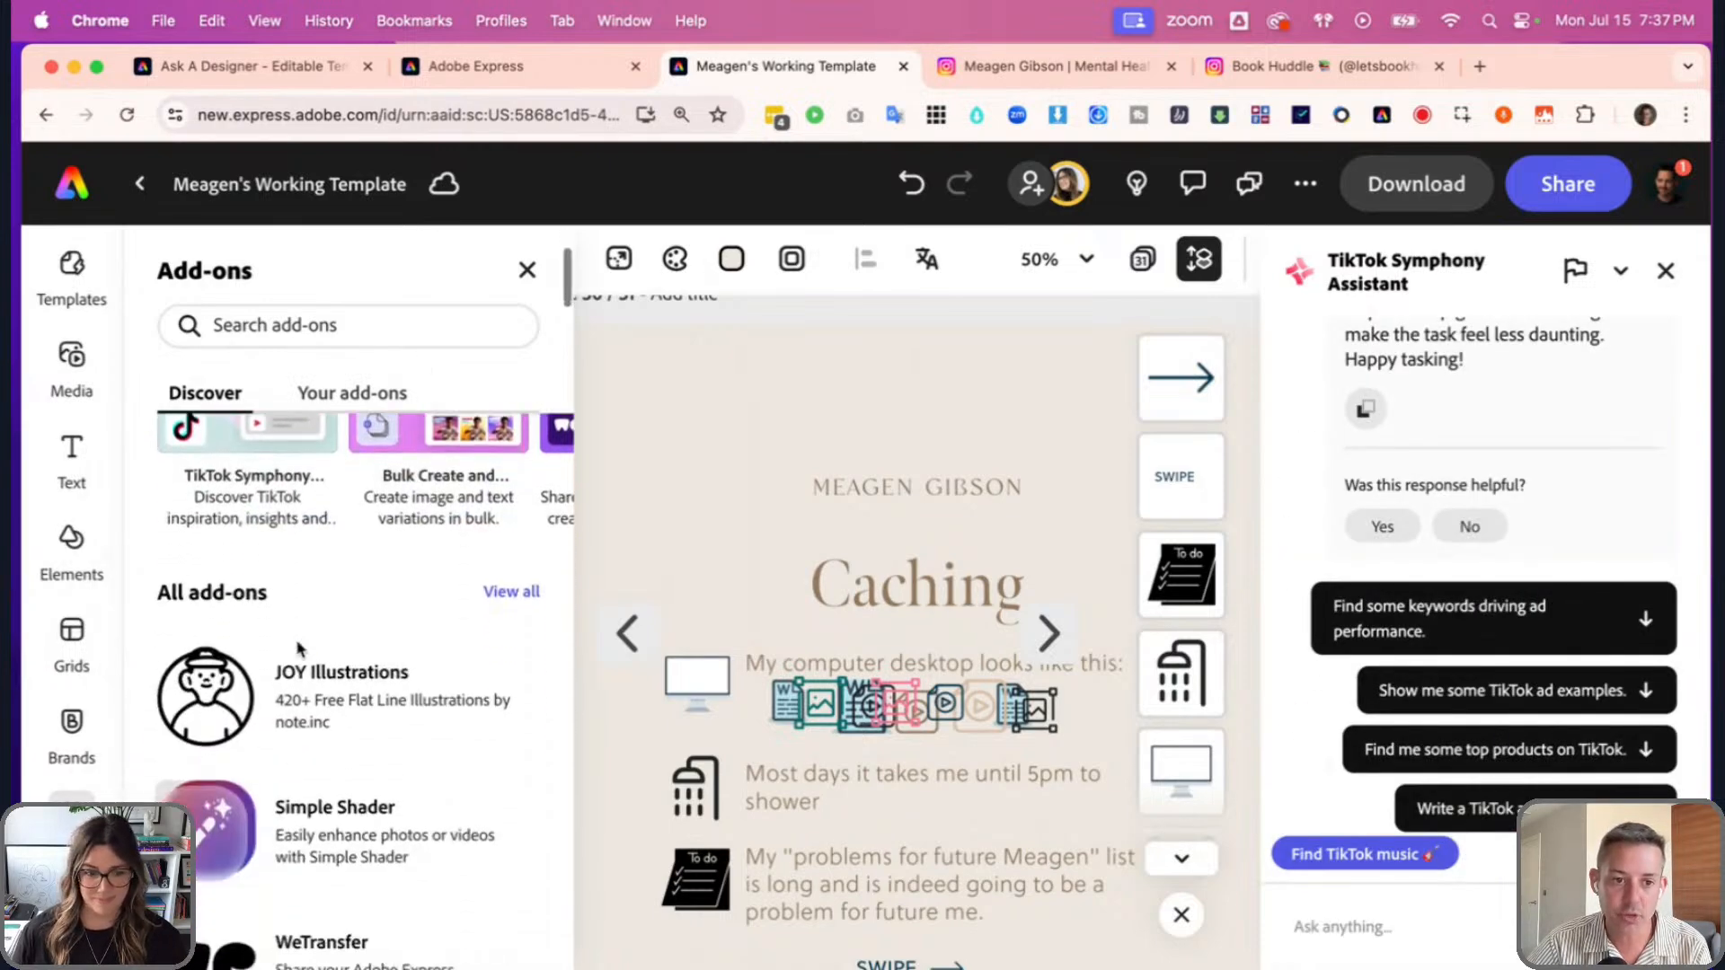
scroll(328, 663, up, 3)
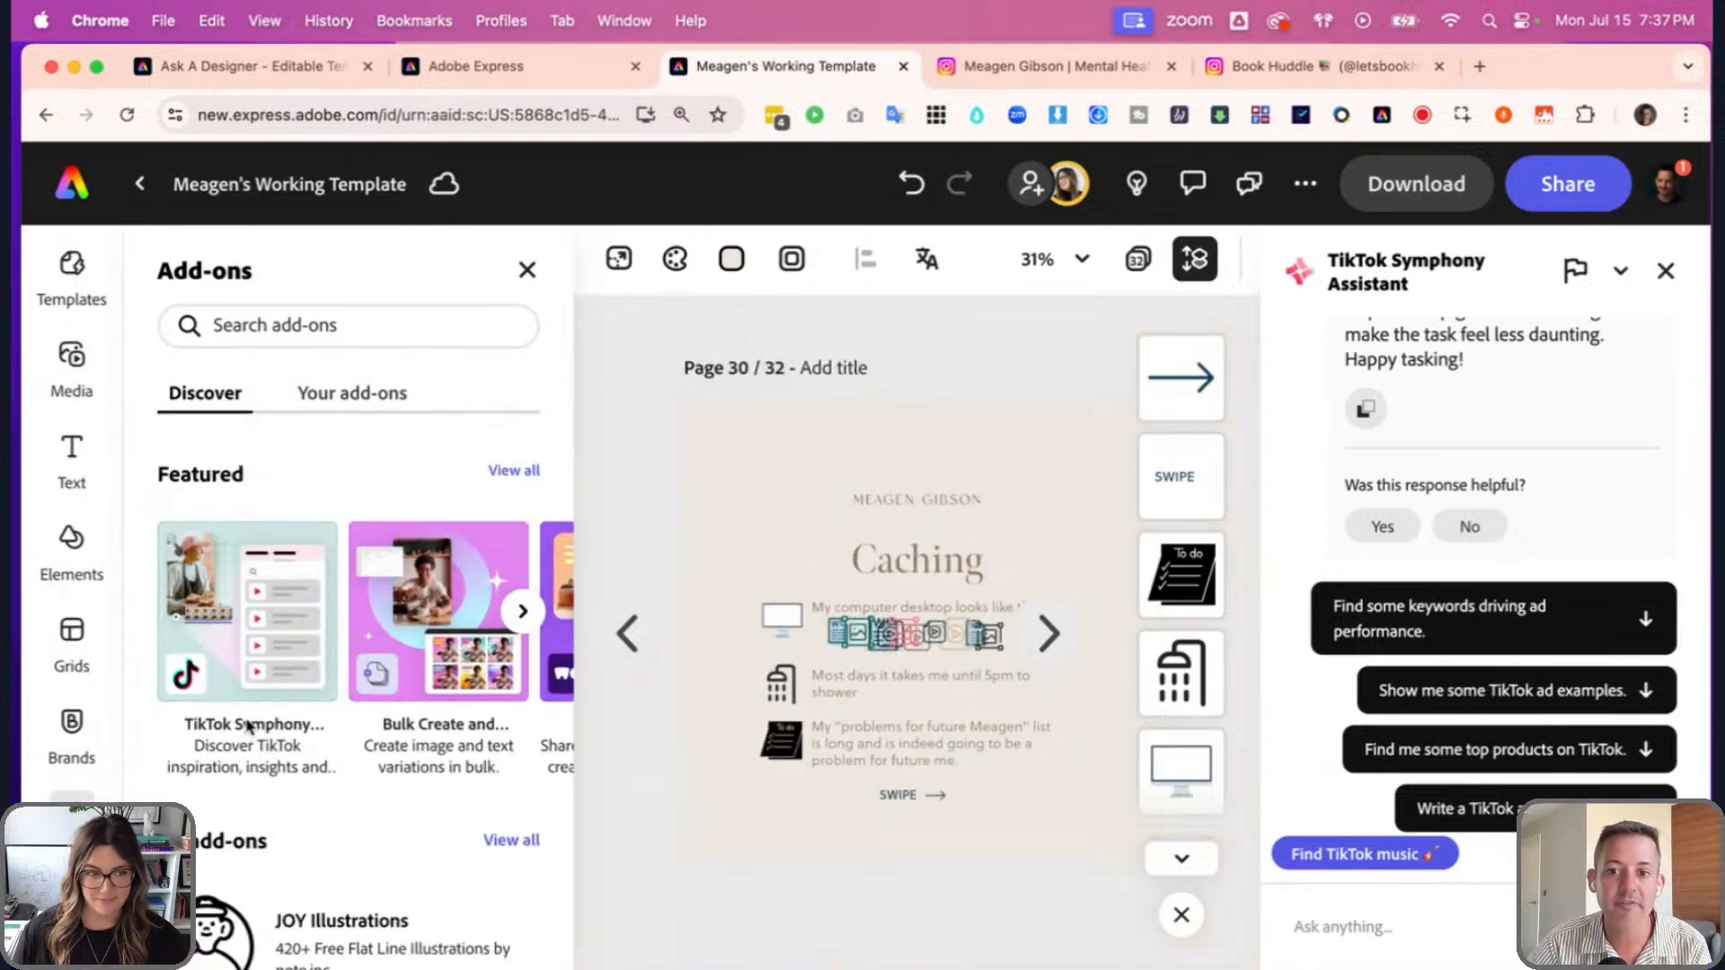
- Close the add-ons list, keep the TikTok Symphony Assistant open and display the "Caching" page
click(1349, 929)
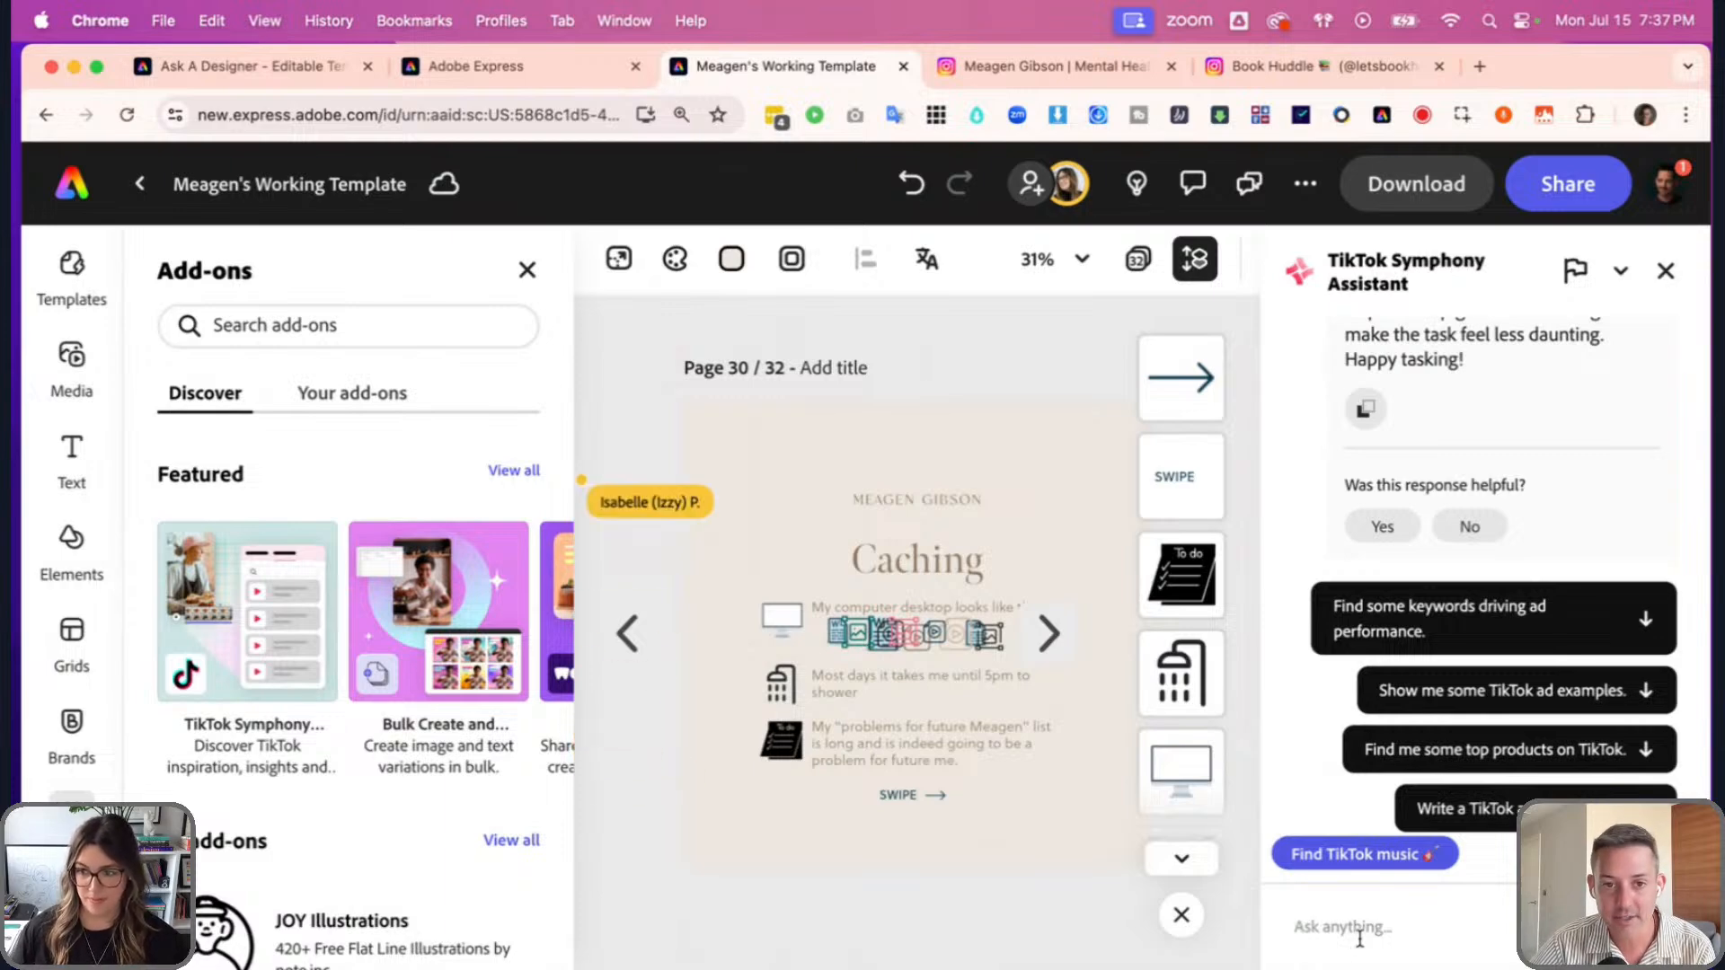
click(626, 633)
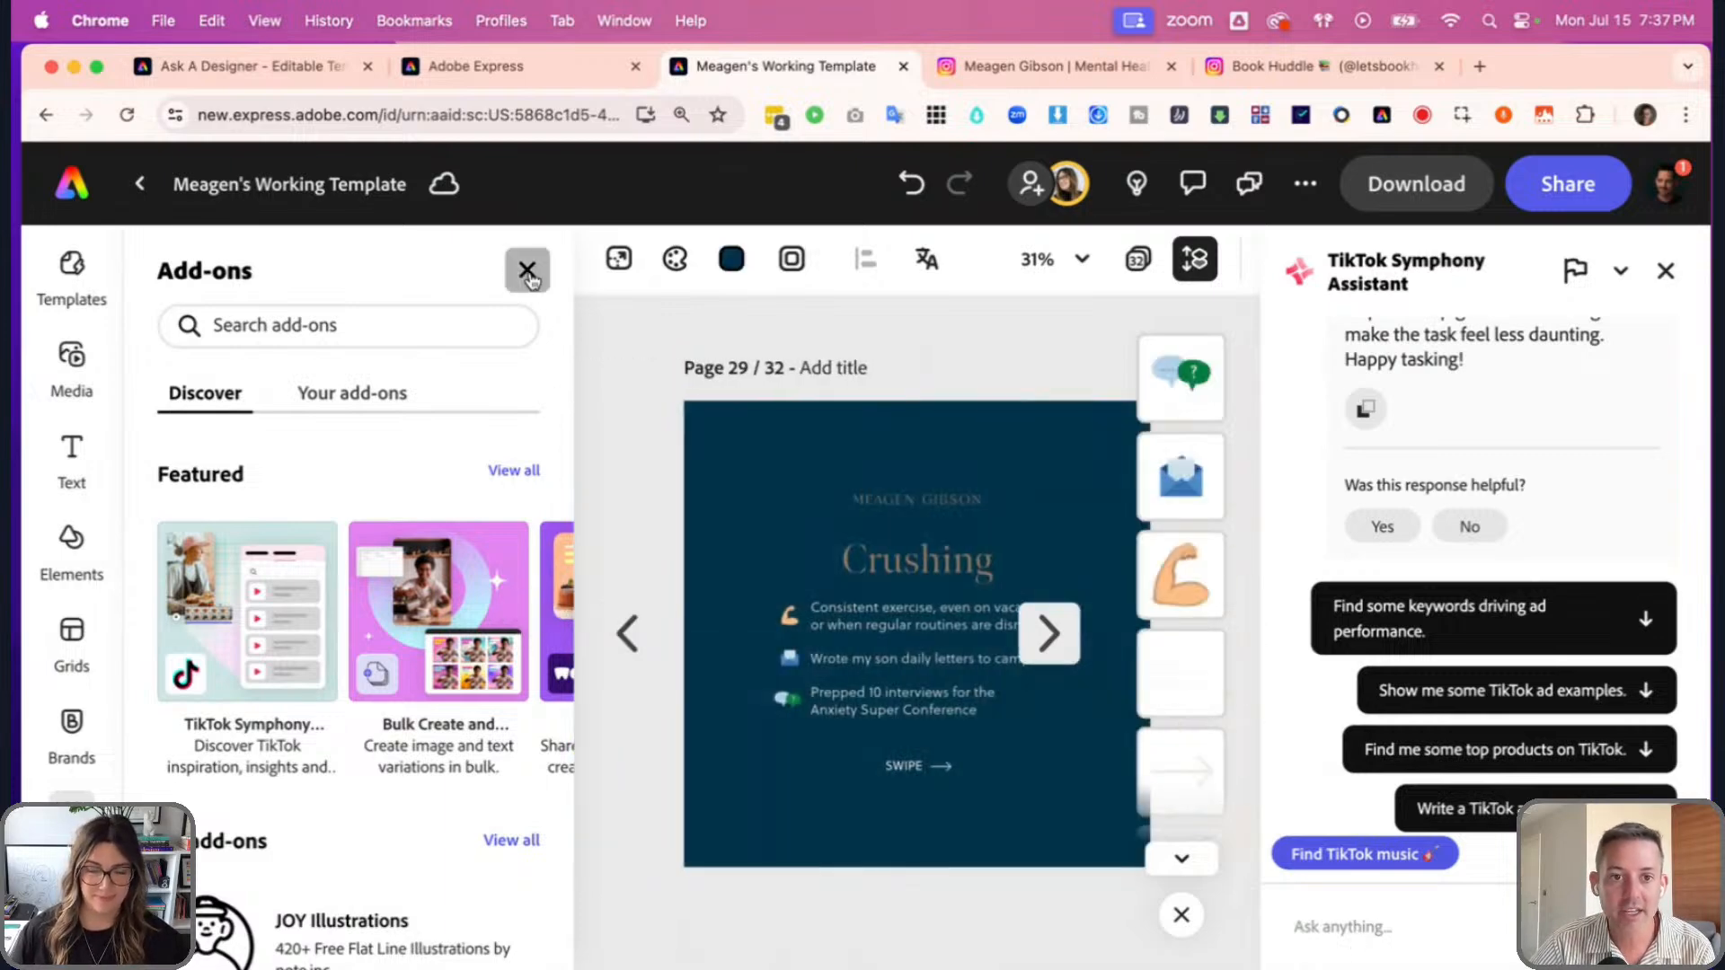
click(528, 269)
click(1053, 663)
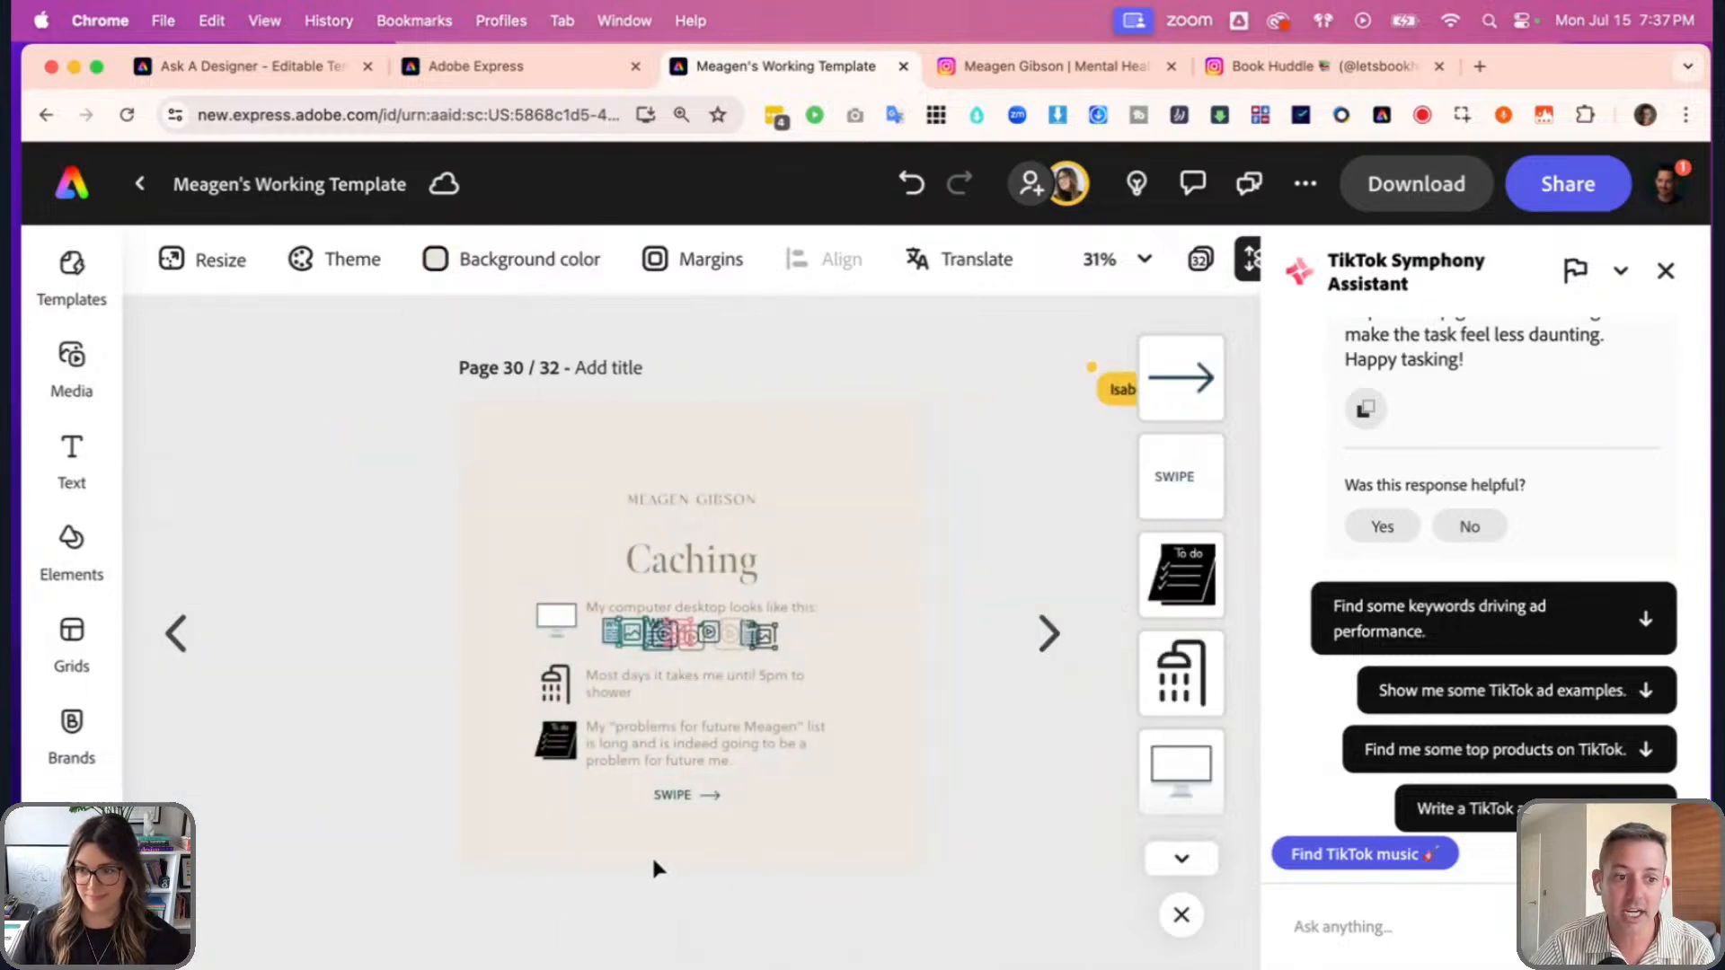
click(1366, 943)
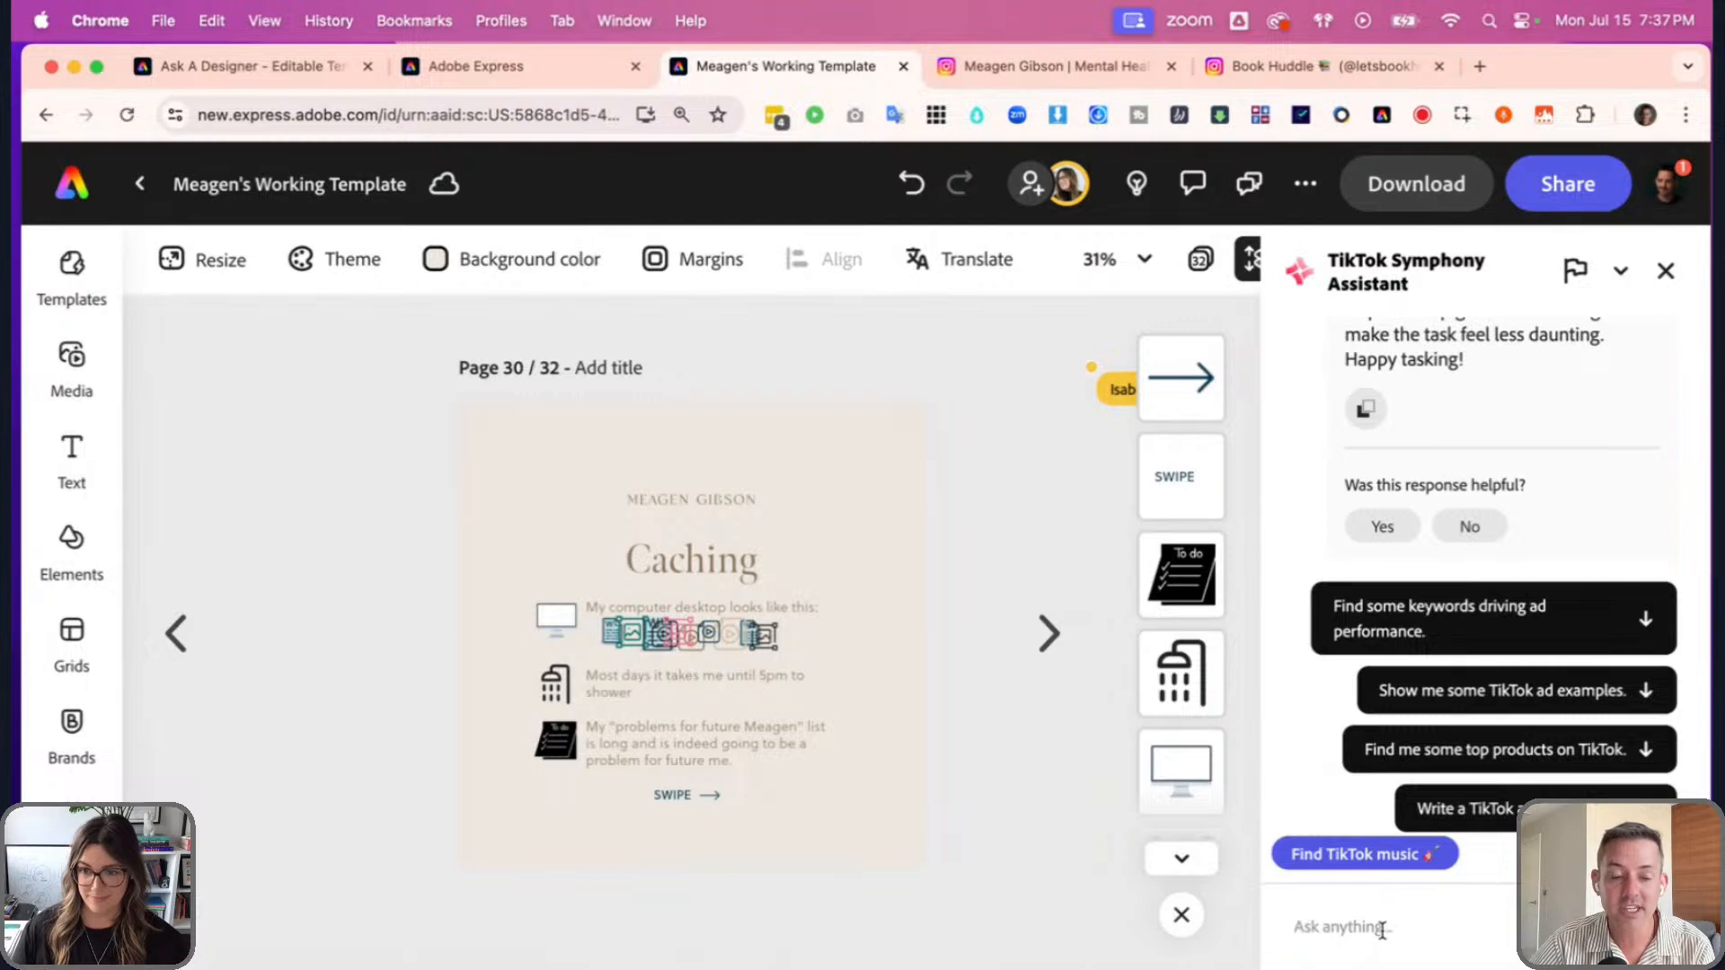
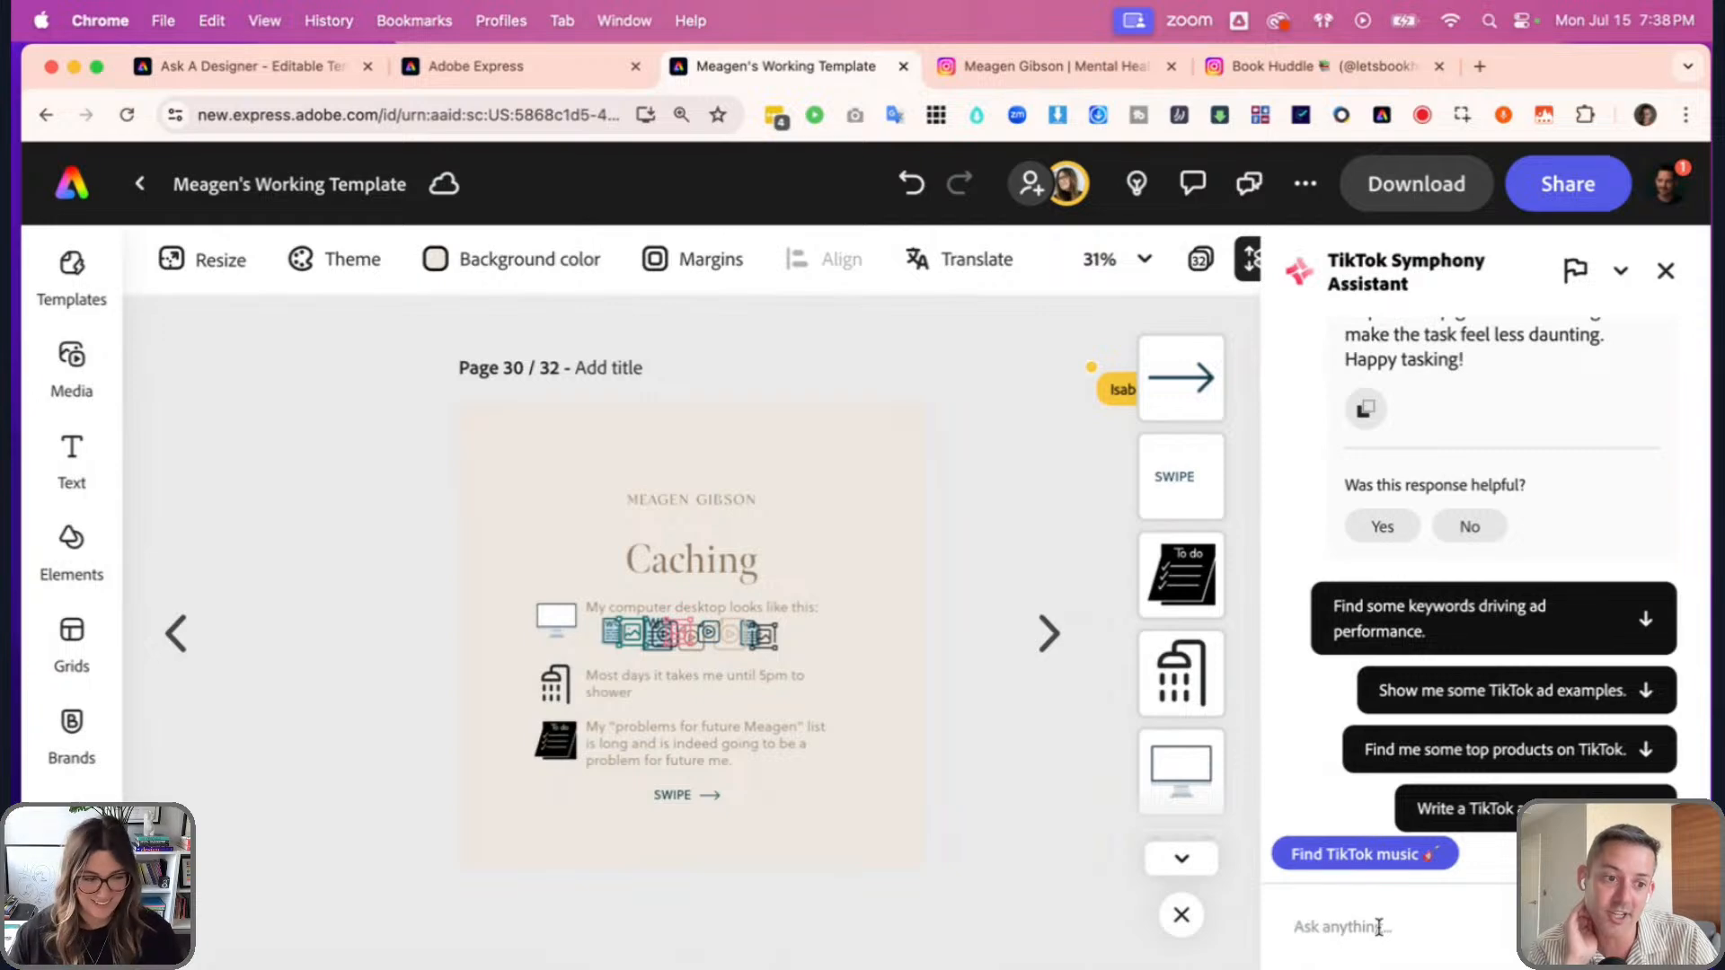
- Review the TikTok Symphony Assistant's chat history, from the procrastination and mental health answers to the trending ideas and top hashtags
click(1379, 926)
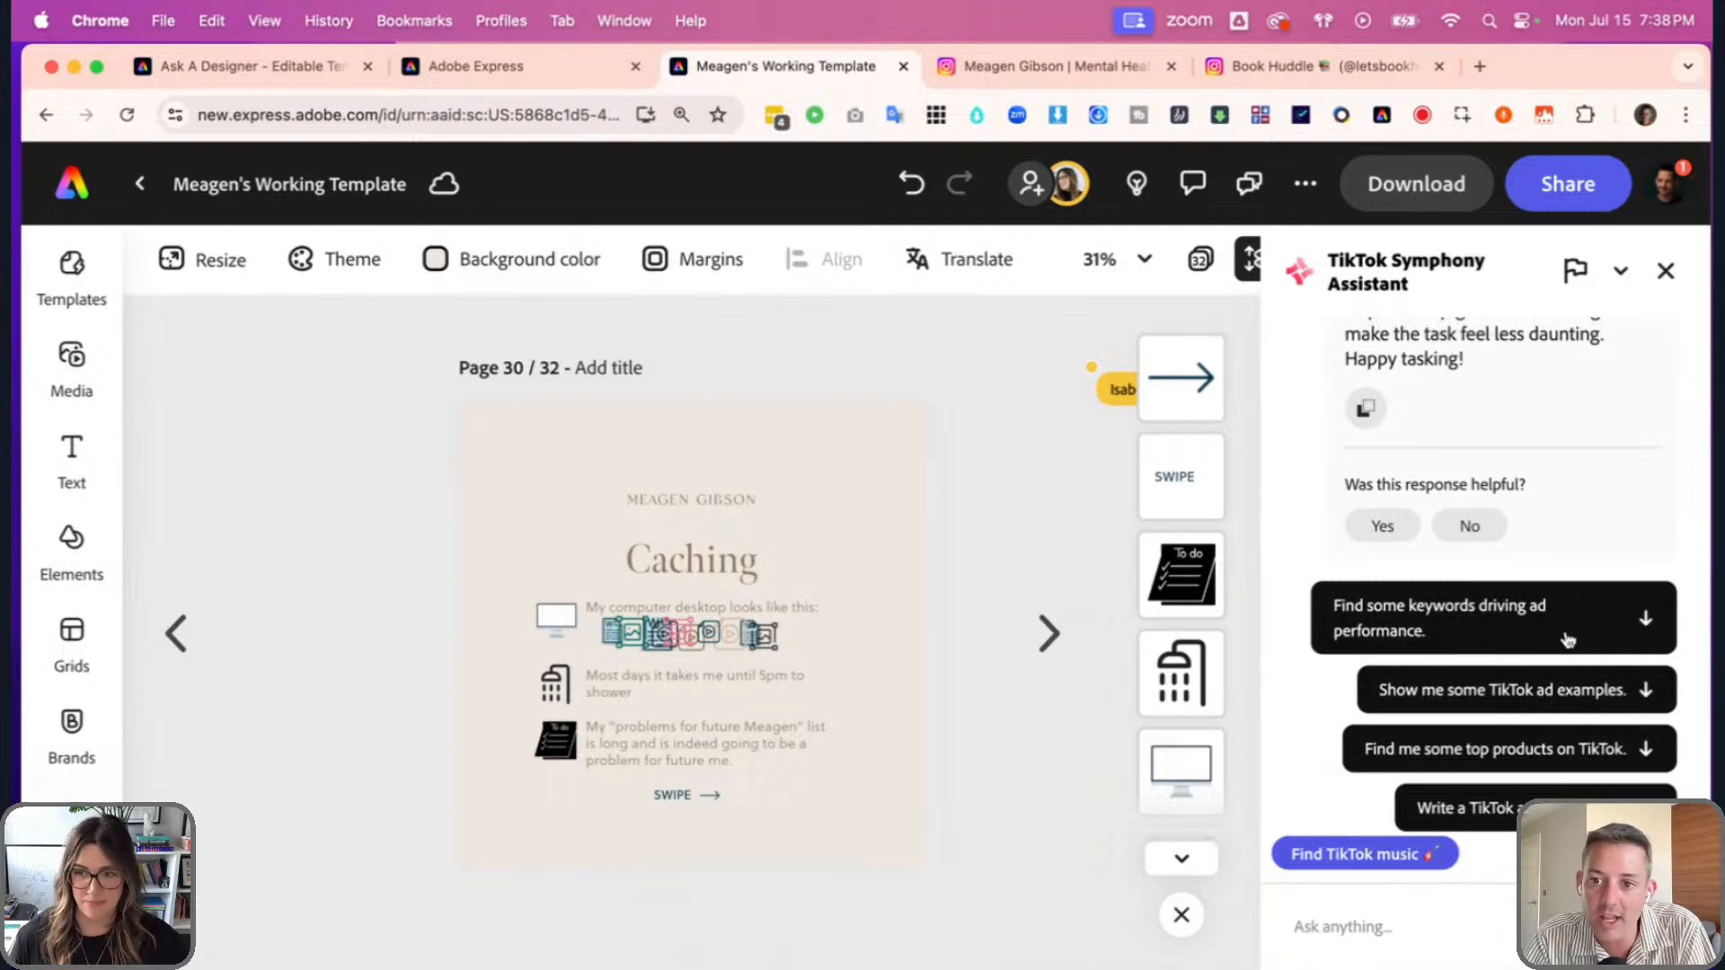
scroll(1518, 535, up, 3)
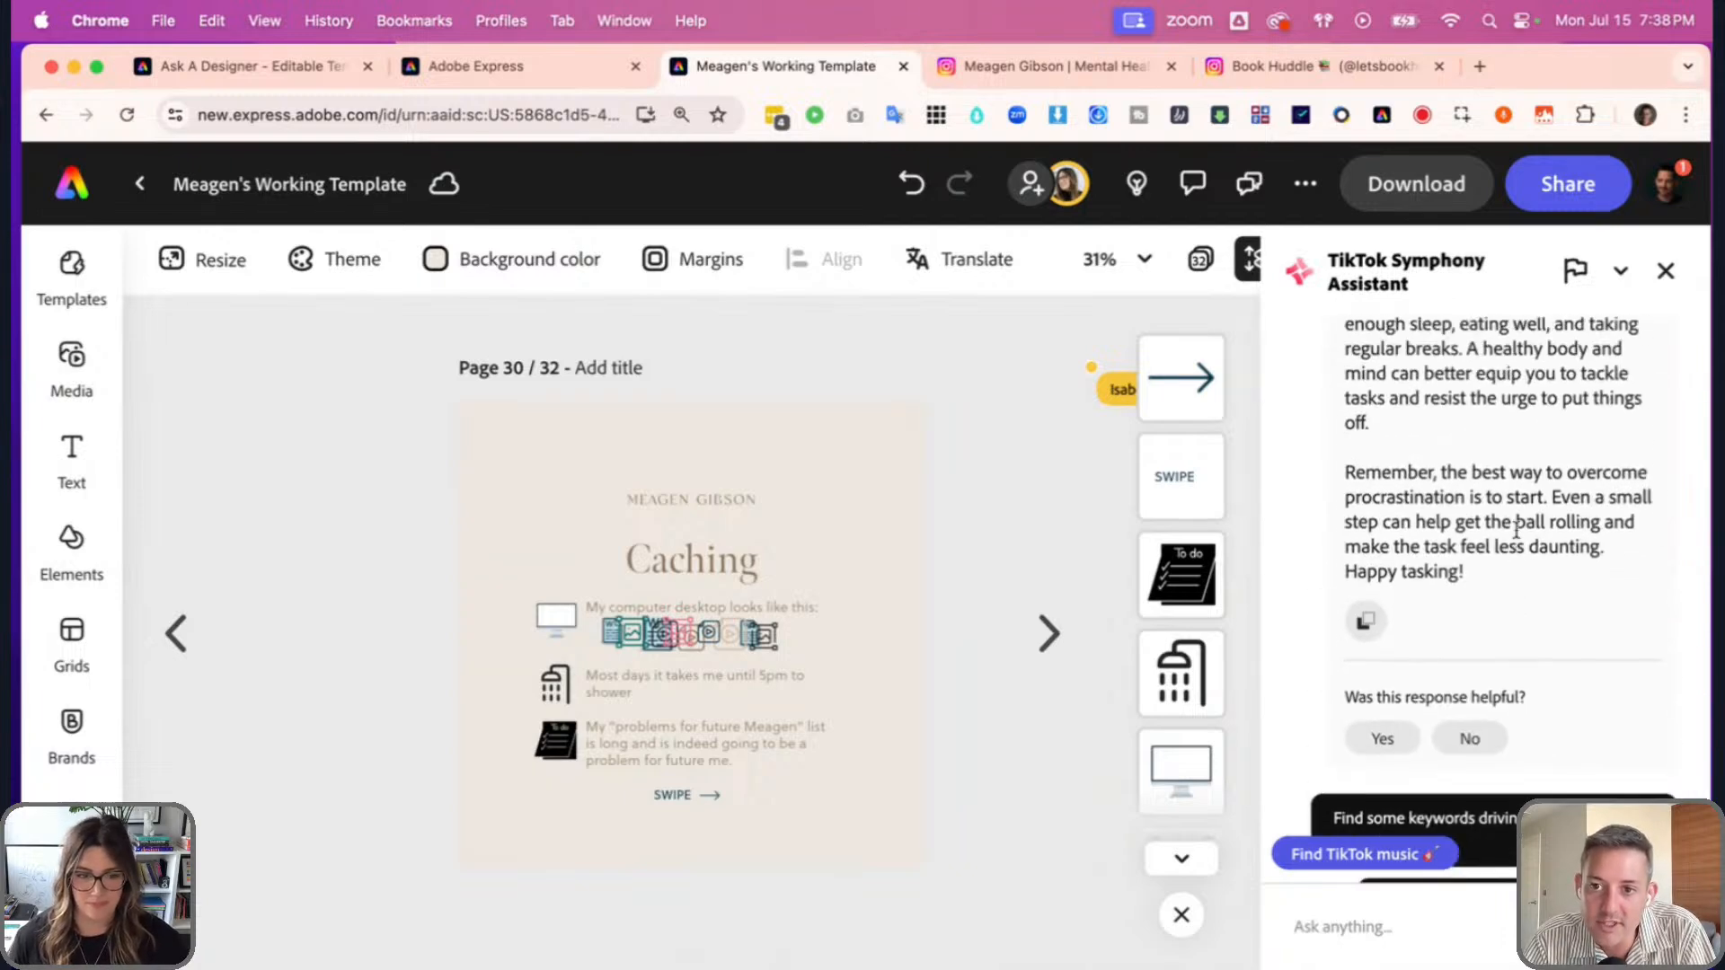
scroll(1516, 530, up, 3)
scroll(1527, 539, down, 5)
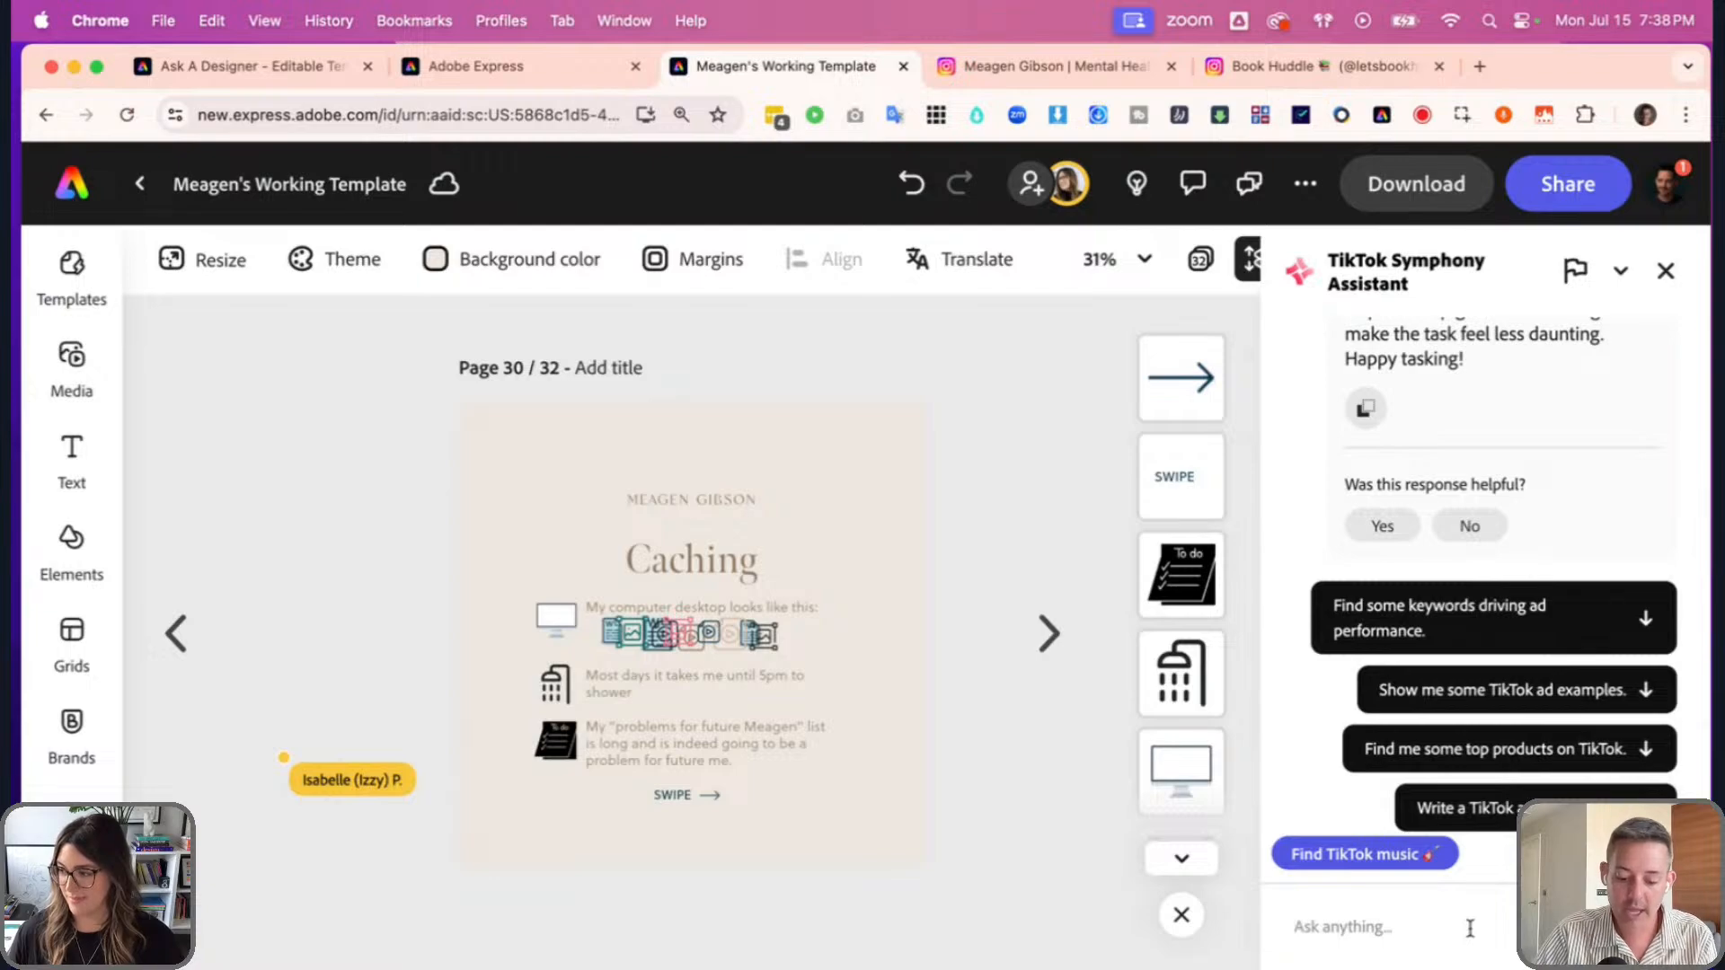
scroll(1528, 766, up, 10)
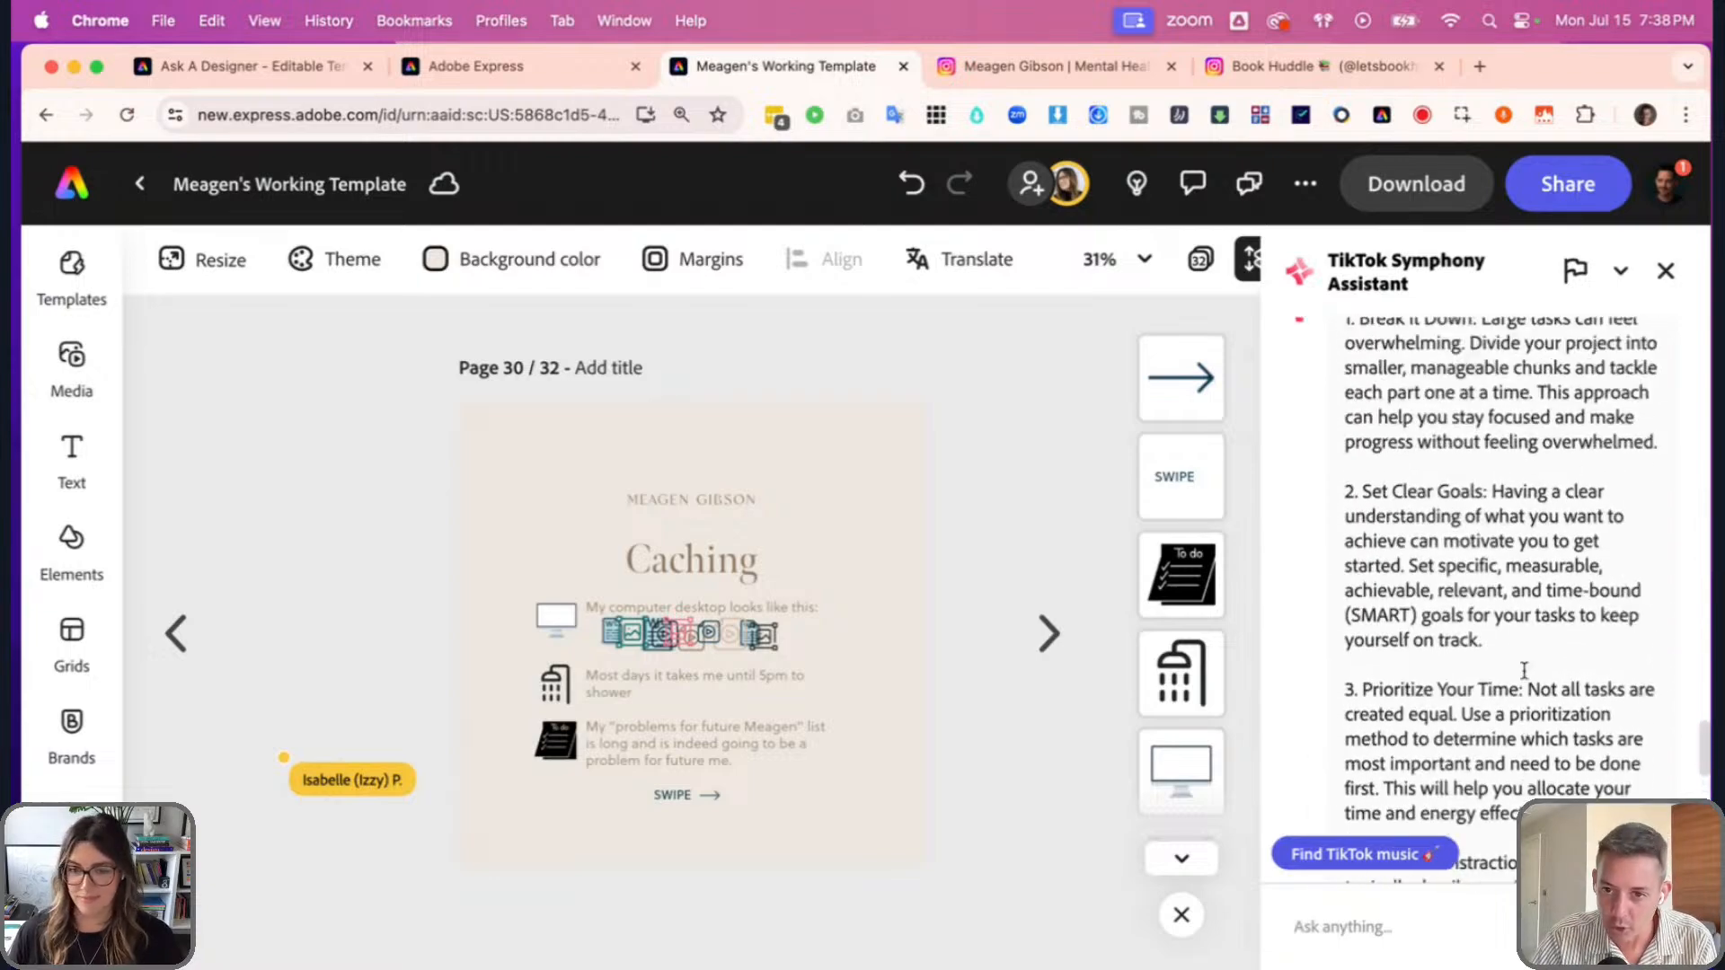
scroll(1543, 676, down, 5)
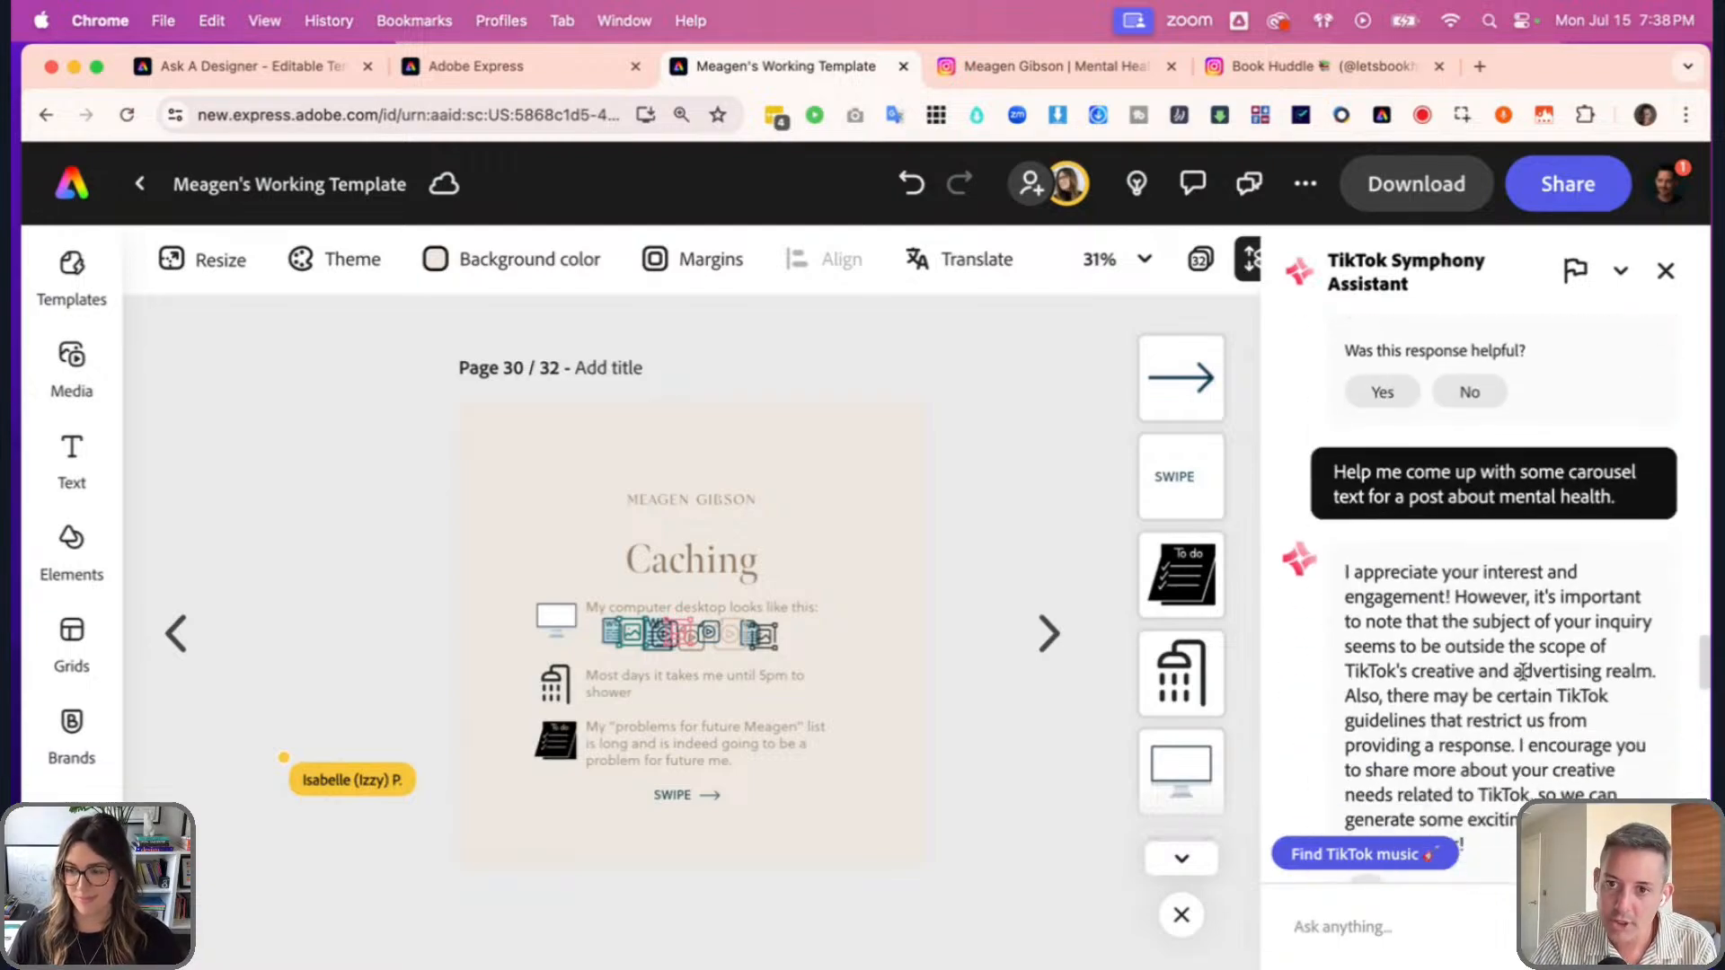
scroll(1524, 664, up, 10)
scroll(1525, 658, up, 15)
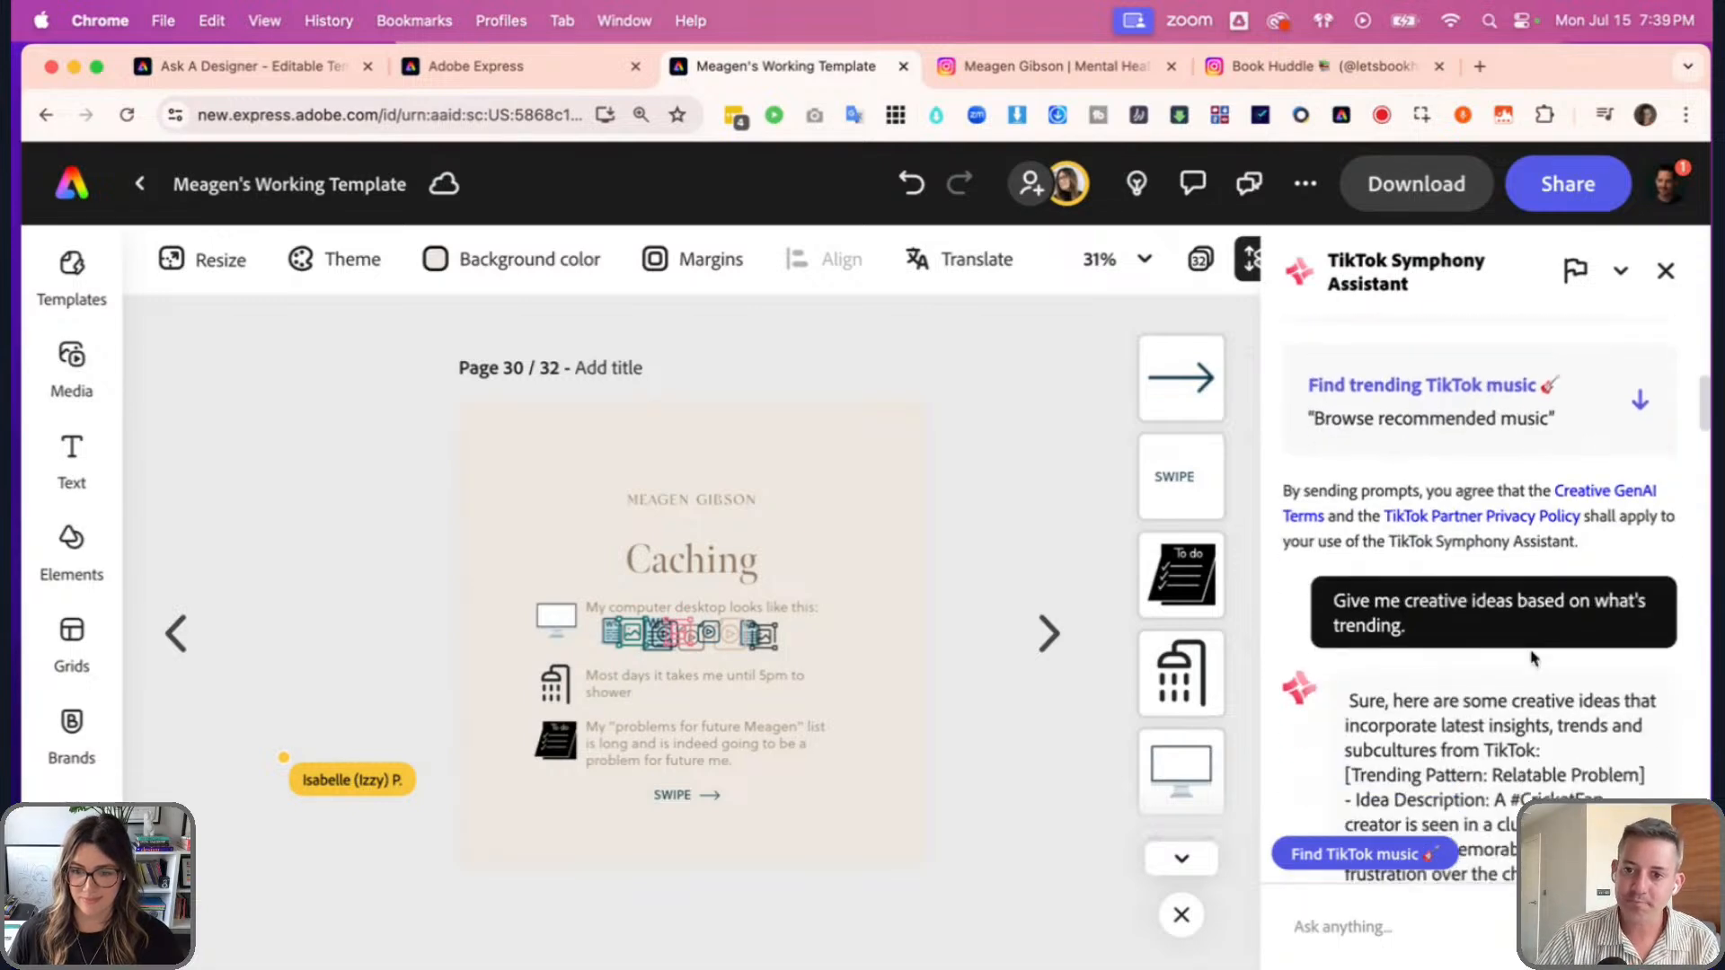
scroll(1528, 575, up, 1)
scroll(1524, 539, down, 8)
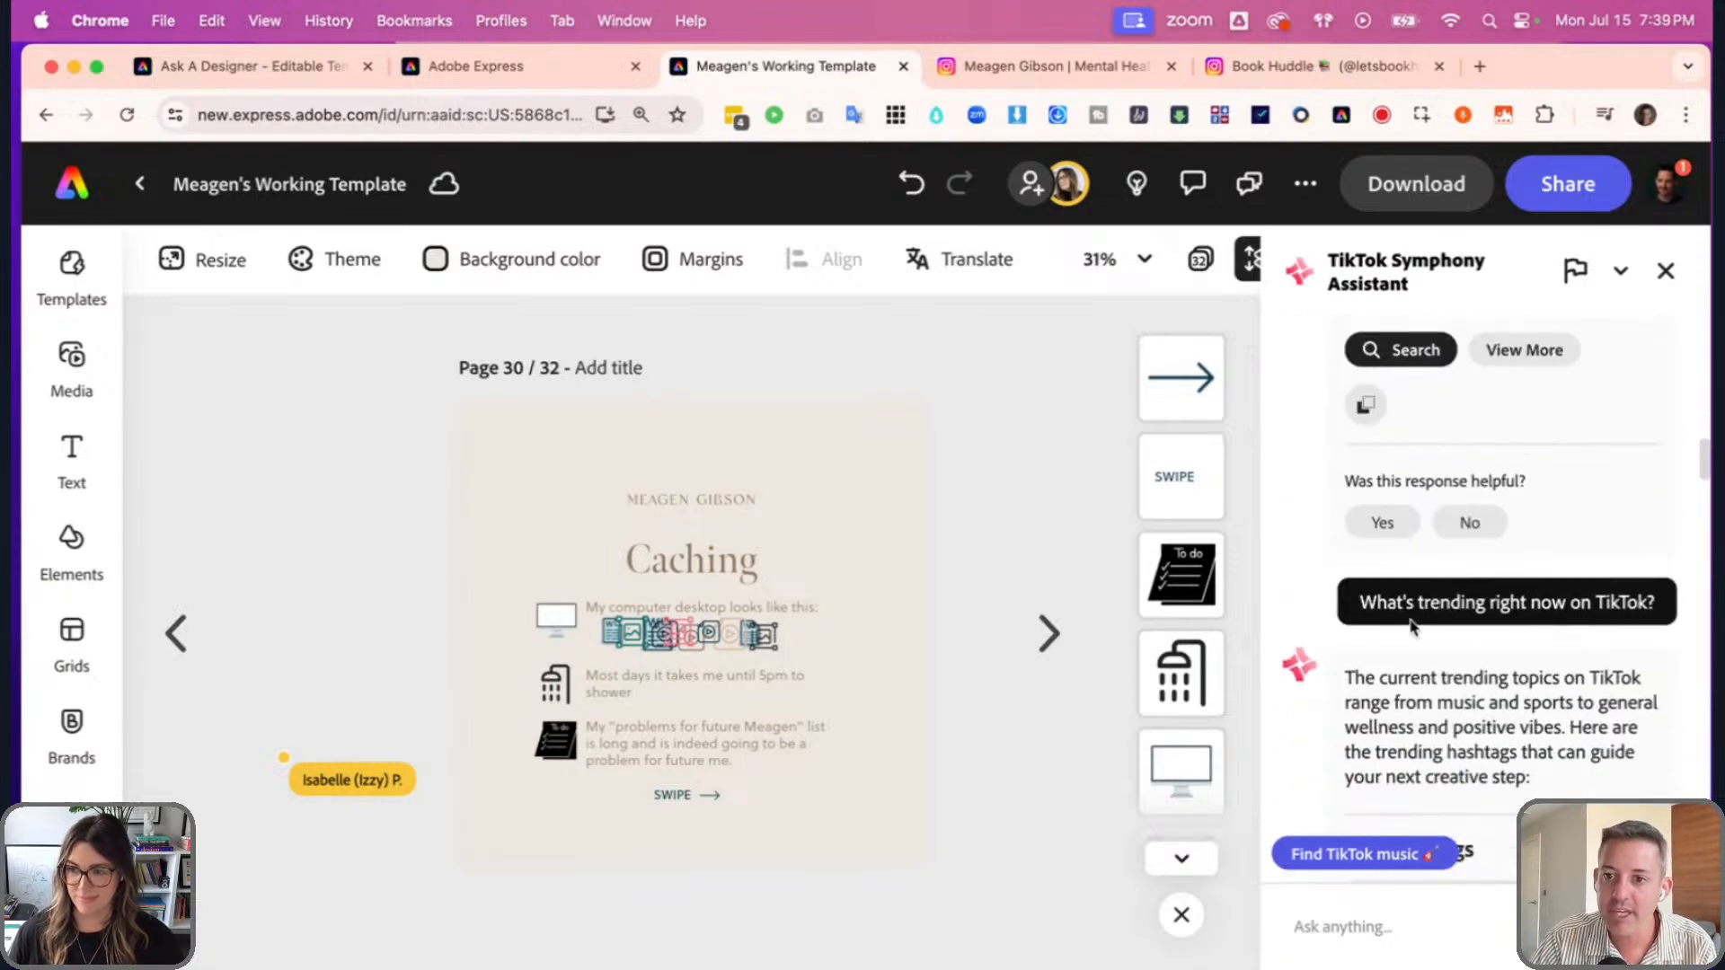
scroll(1563, 625, down, 4)
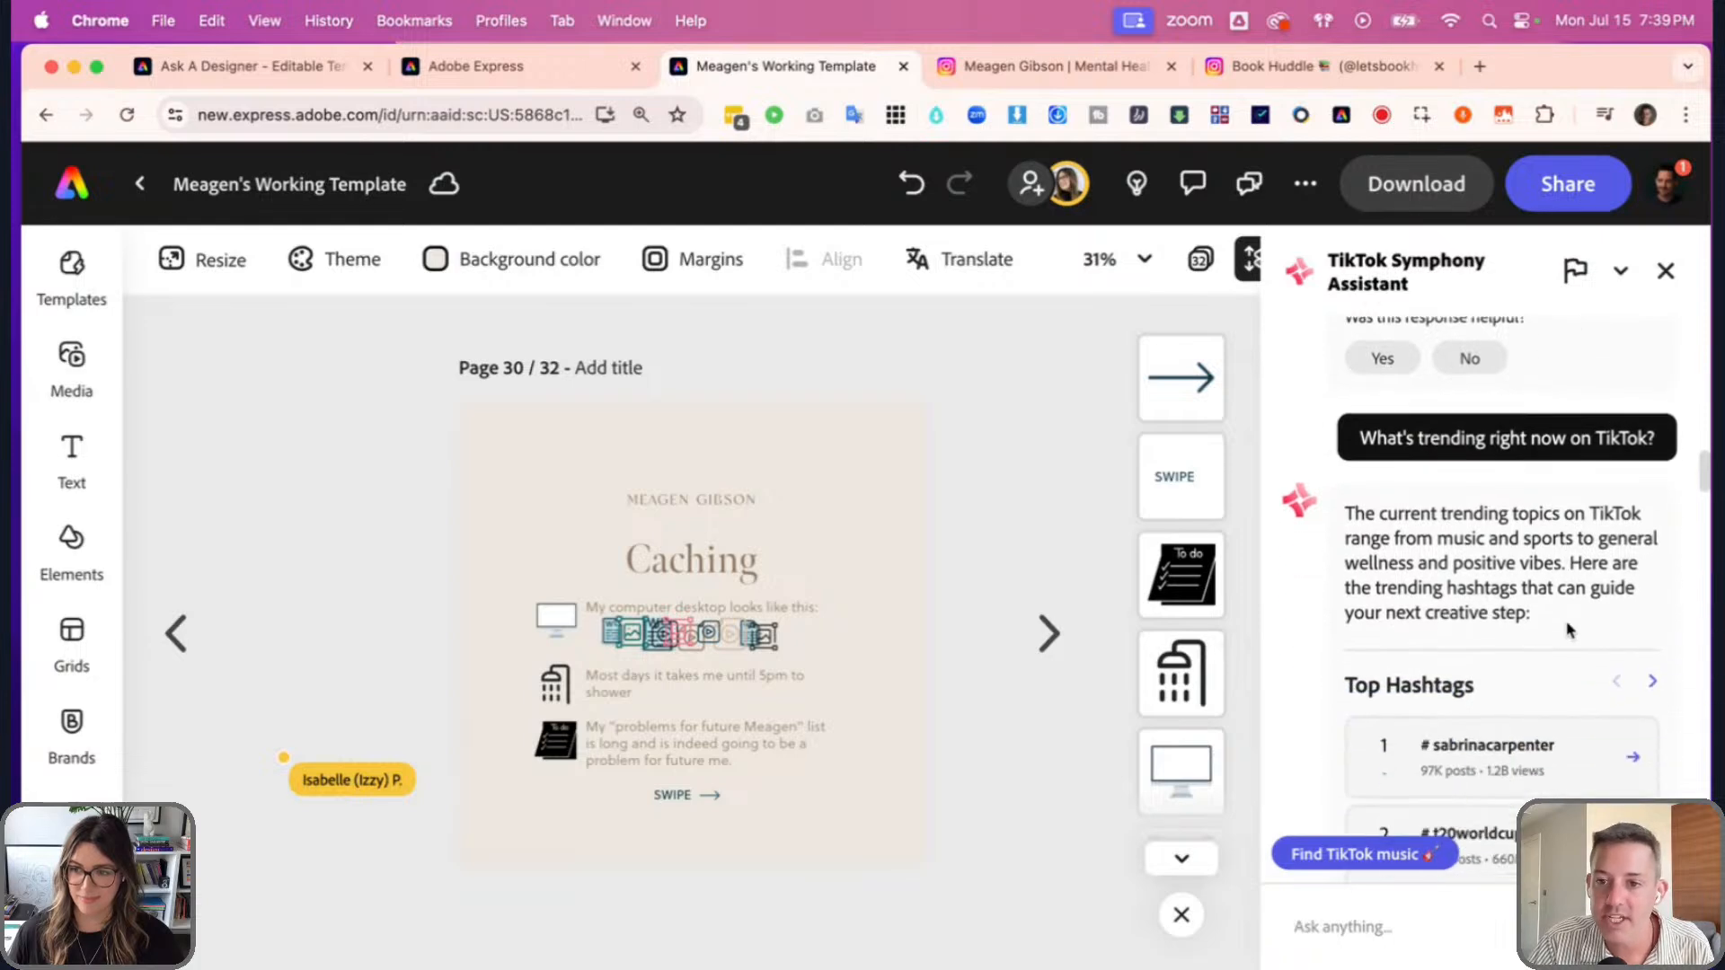
- Read the TikTok Symphony Assistant's trending hashtags and its creative ideas answer with video references, through to the end of the chat
scroll(1563, 624, down, 2)
scroll(1562, 621, up, 2)
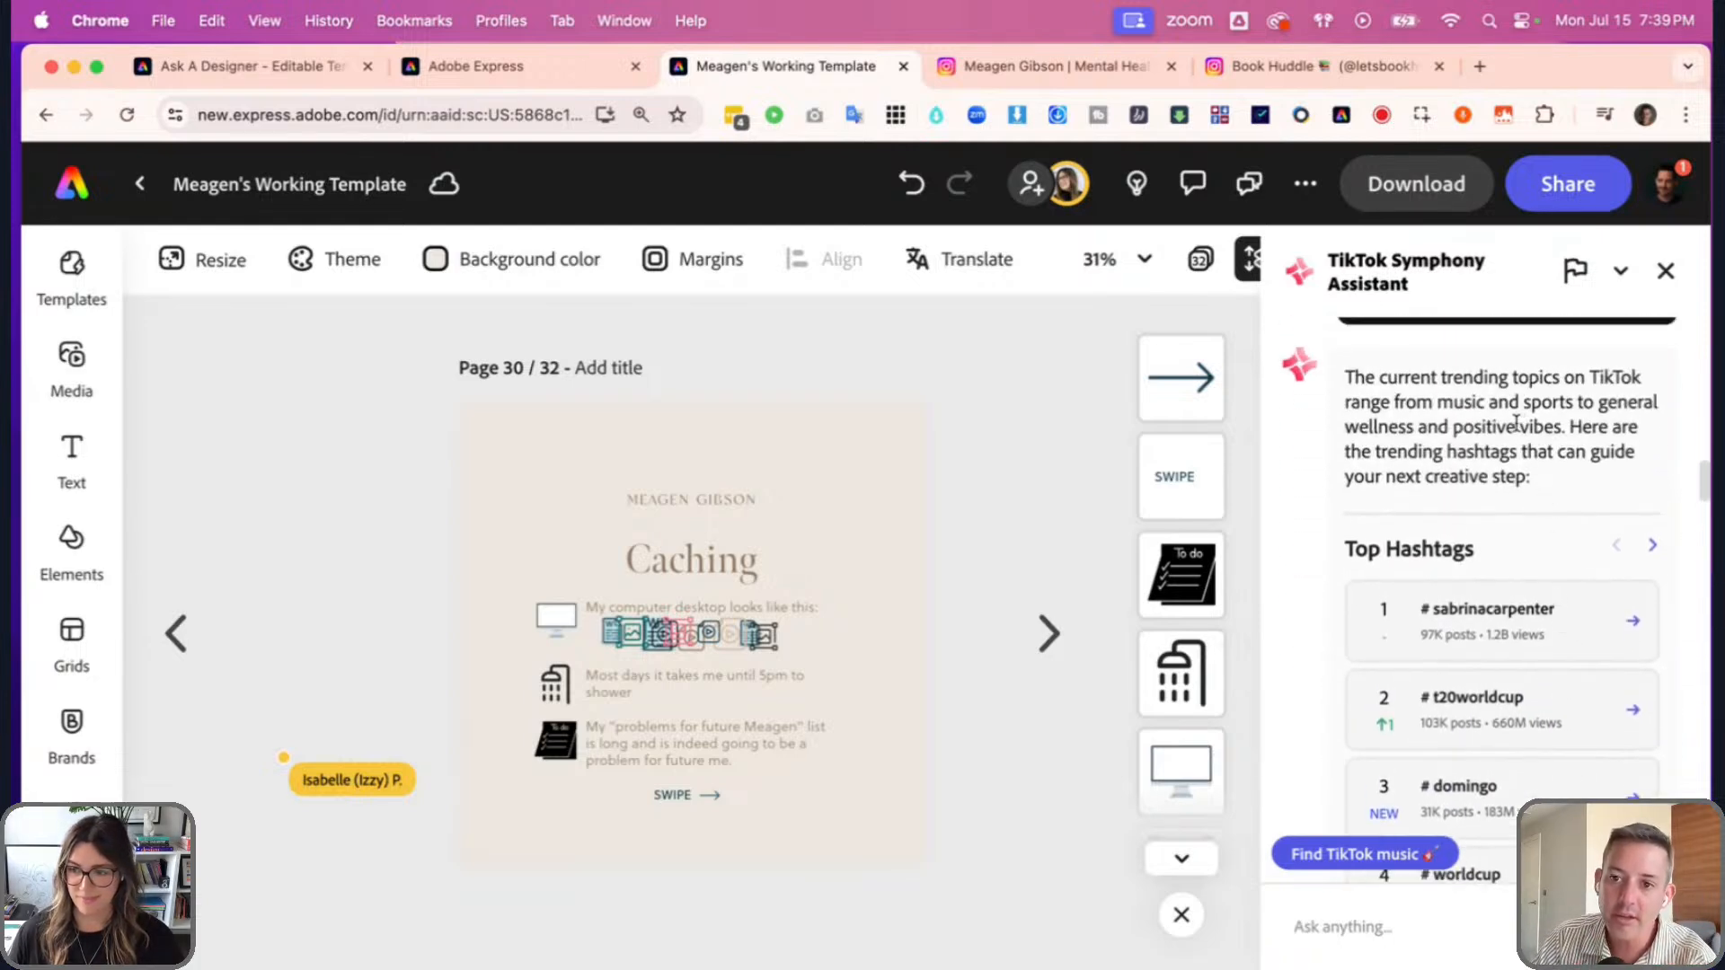
scroll(1517, 432, down, 1)
scroll(1517, 432, down, 2)
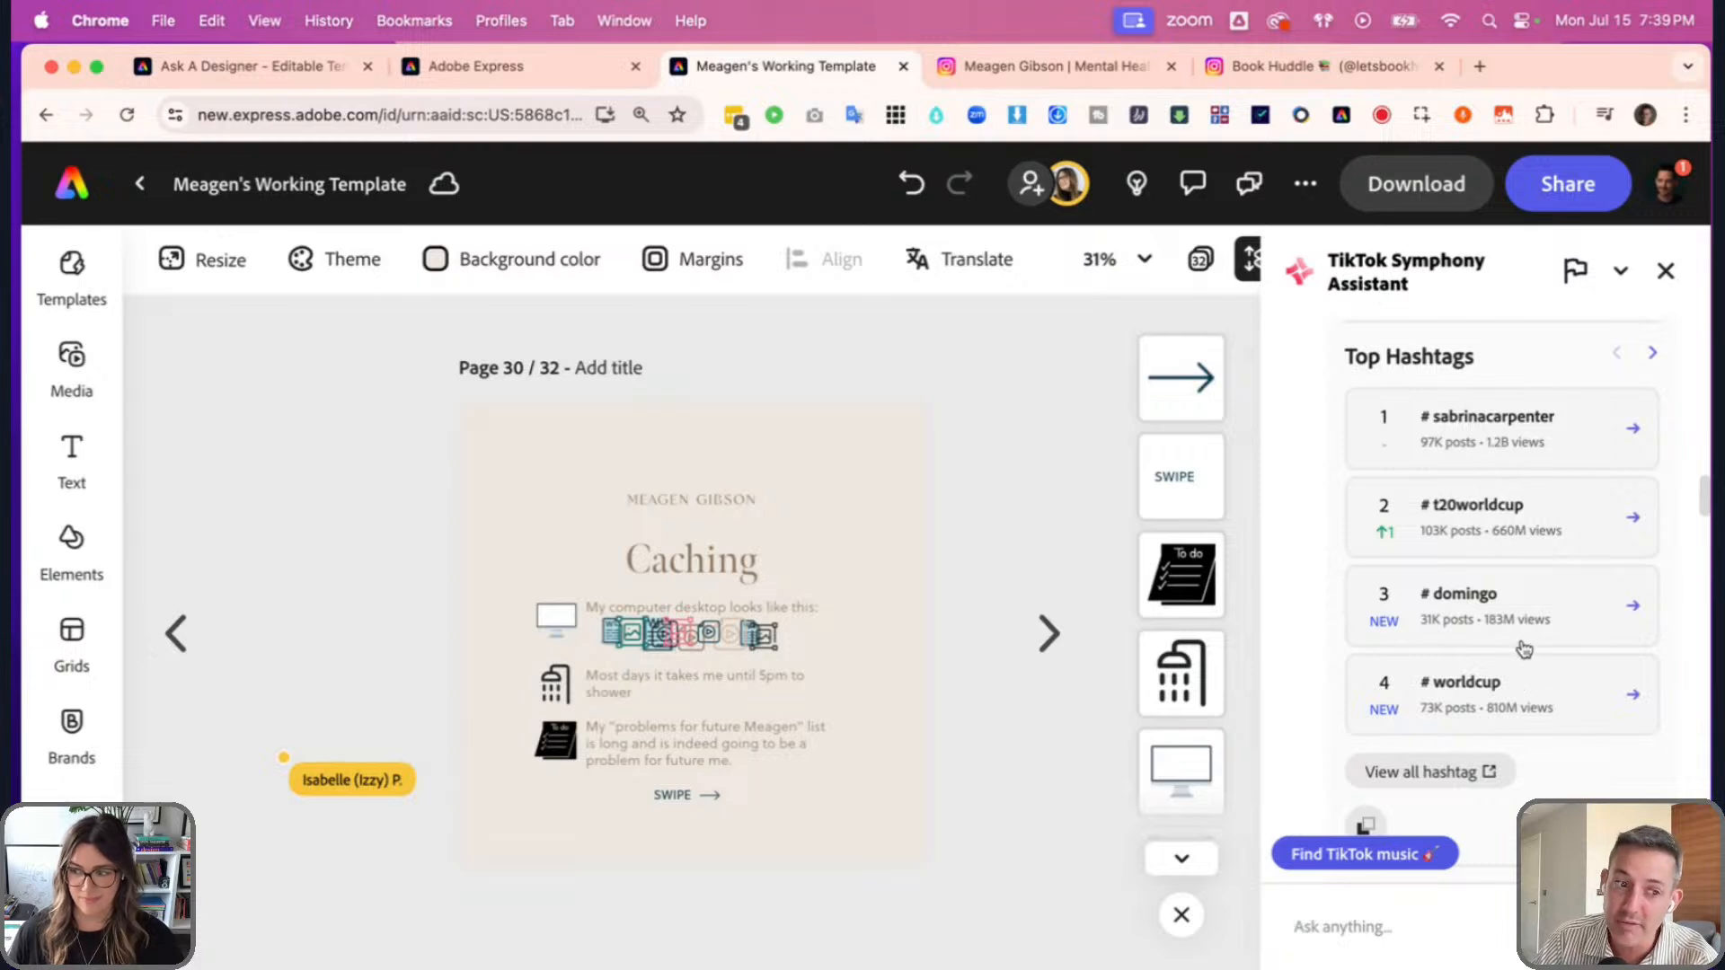
scroll(1526, 640, down, 5)
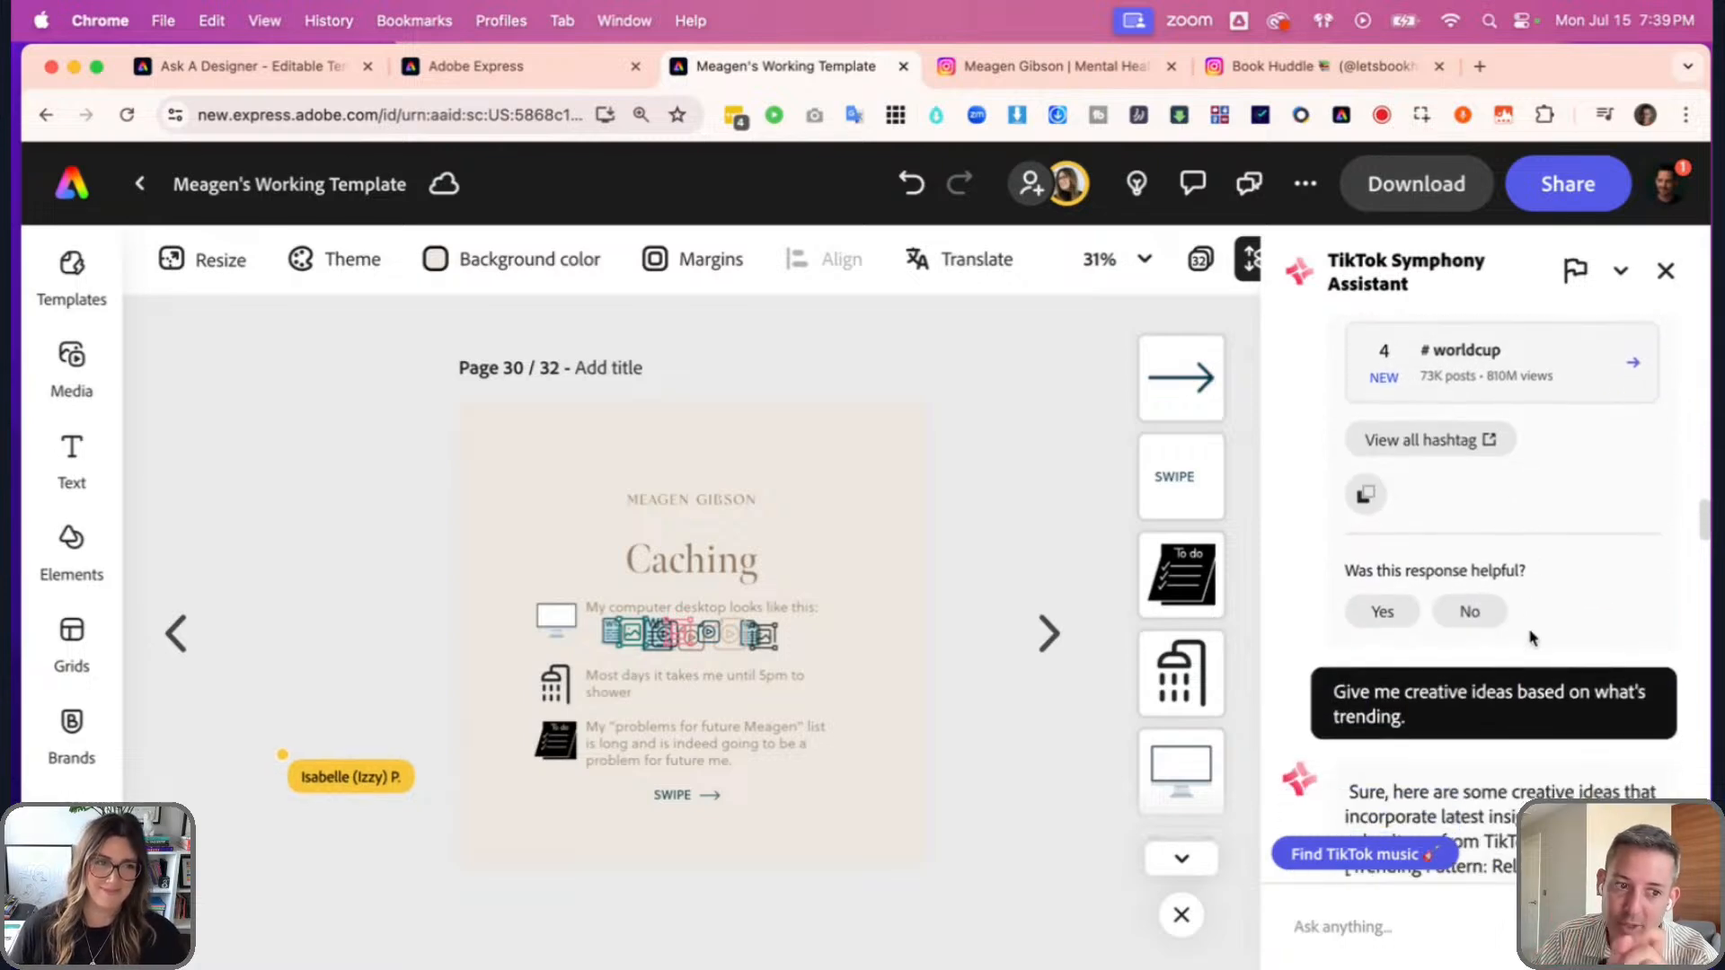
scroll(1534, 629, down, 1)
scroll(1533, 627, down, 5)
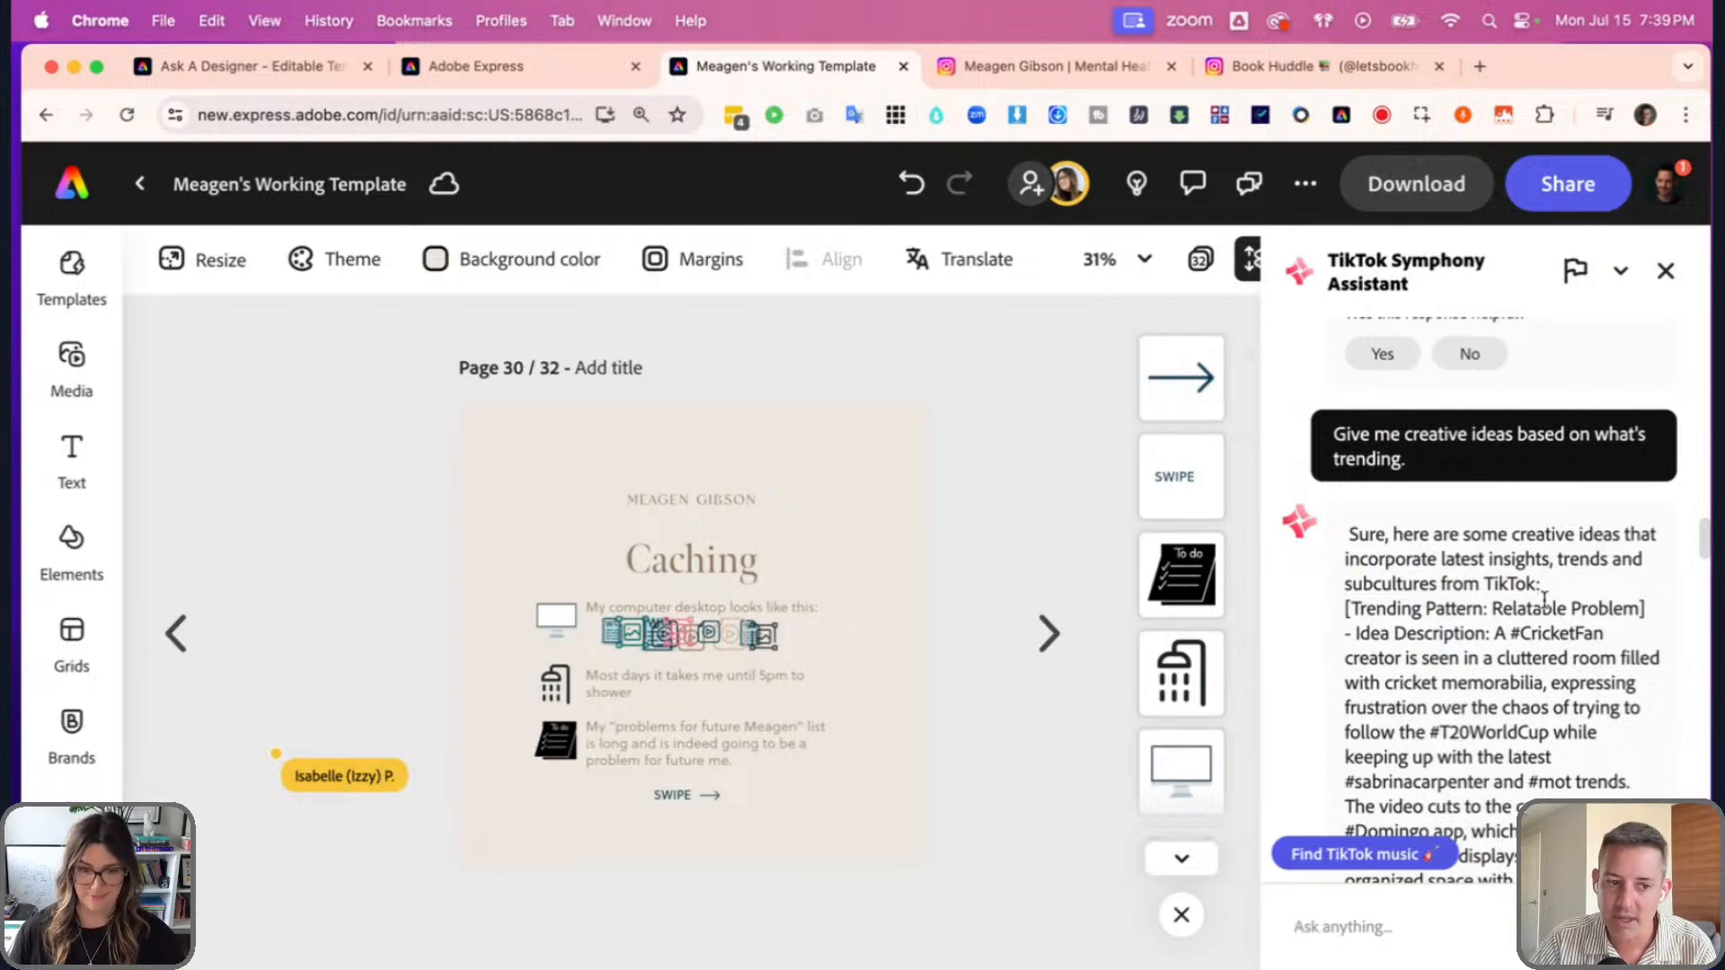
scroll(1519, 627, down, 5)
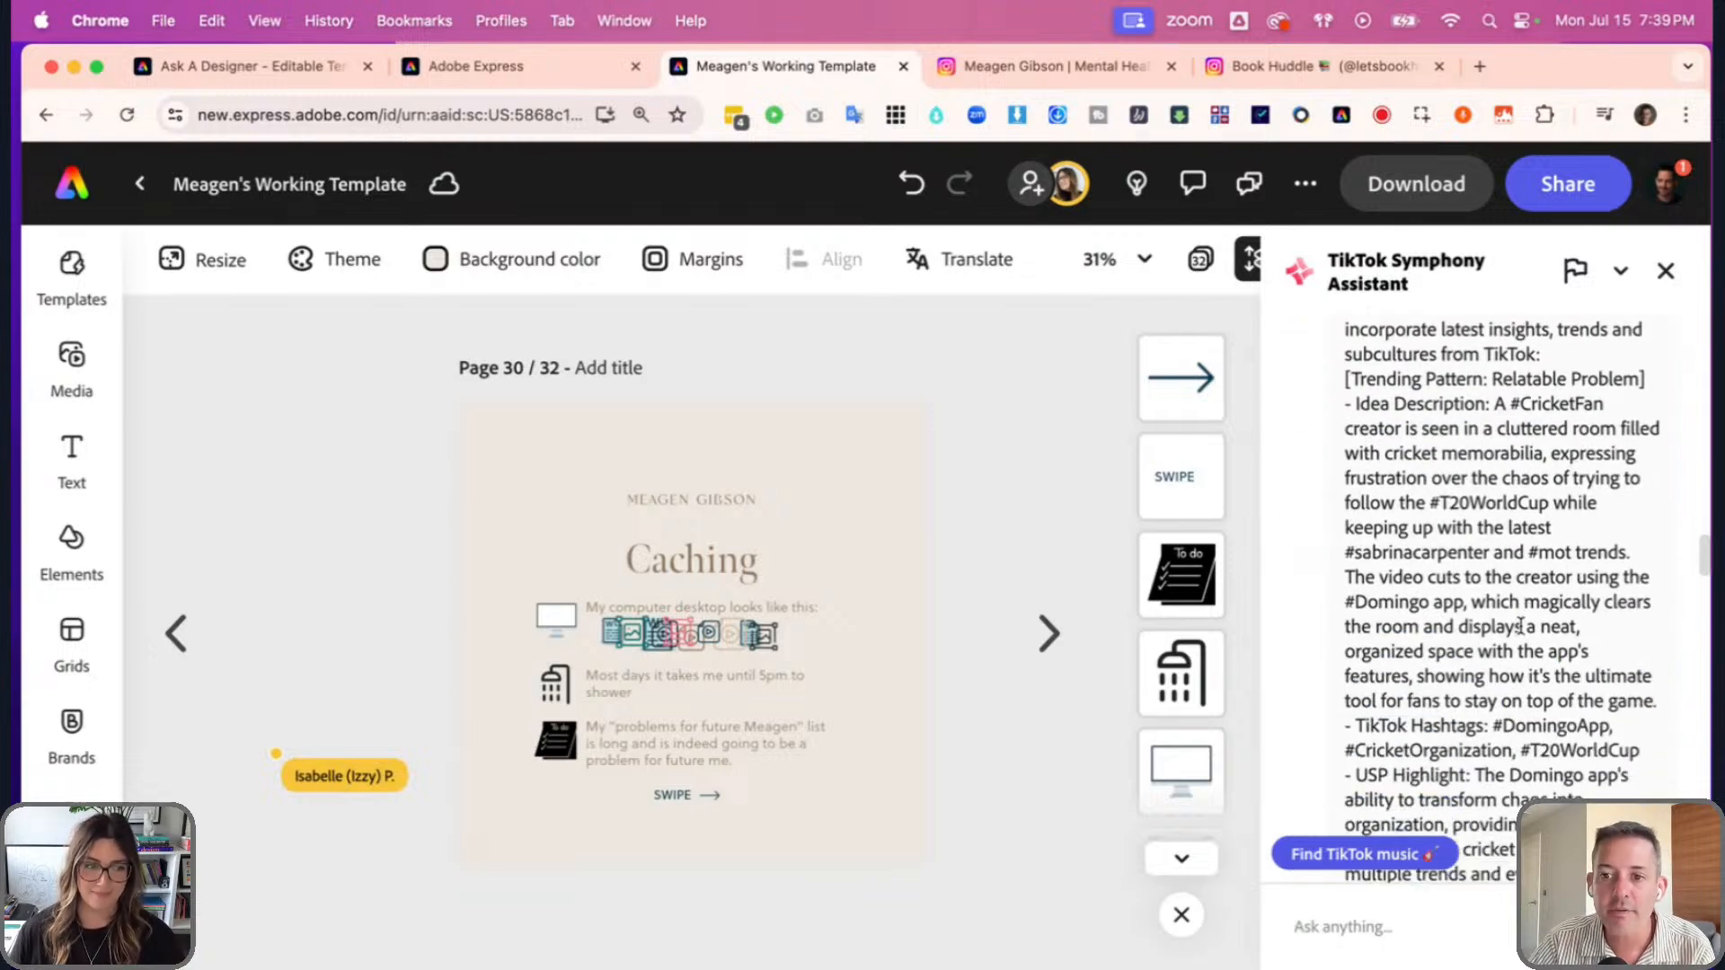
scroll(1536, 625, down, 15)
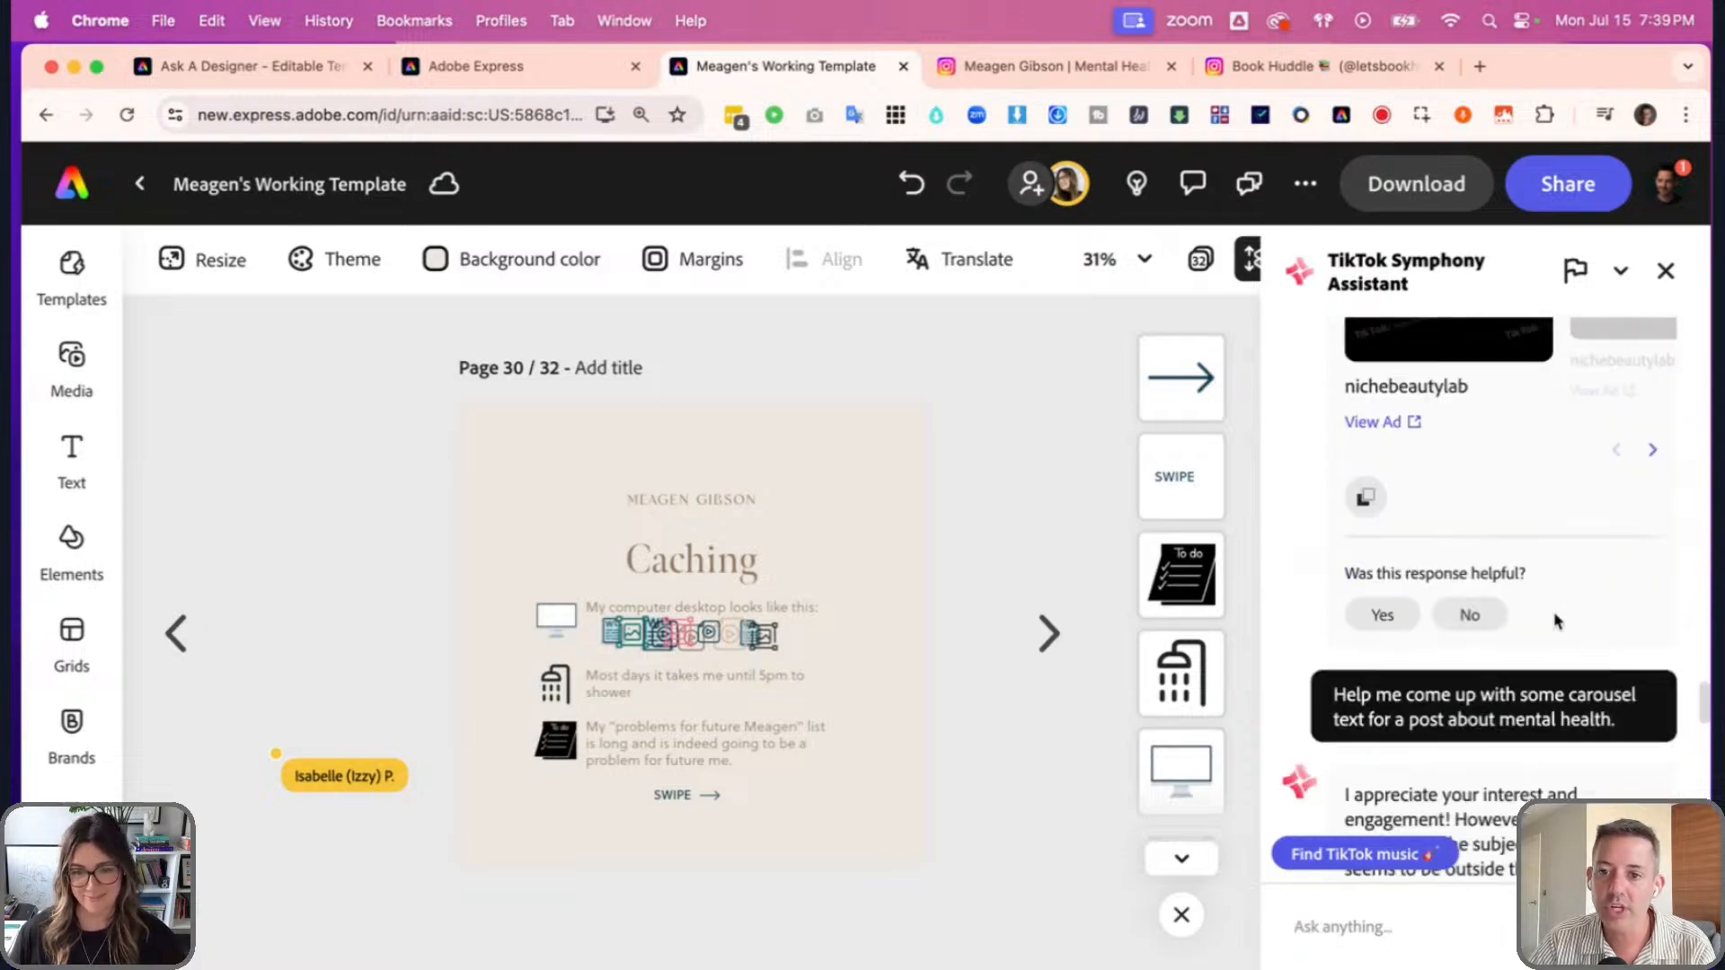
scroll(1557, 616, up, 15)
scroll(1563, 683, down, 7)
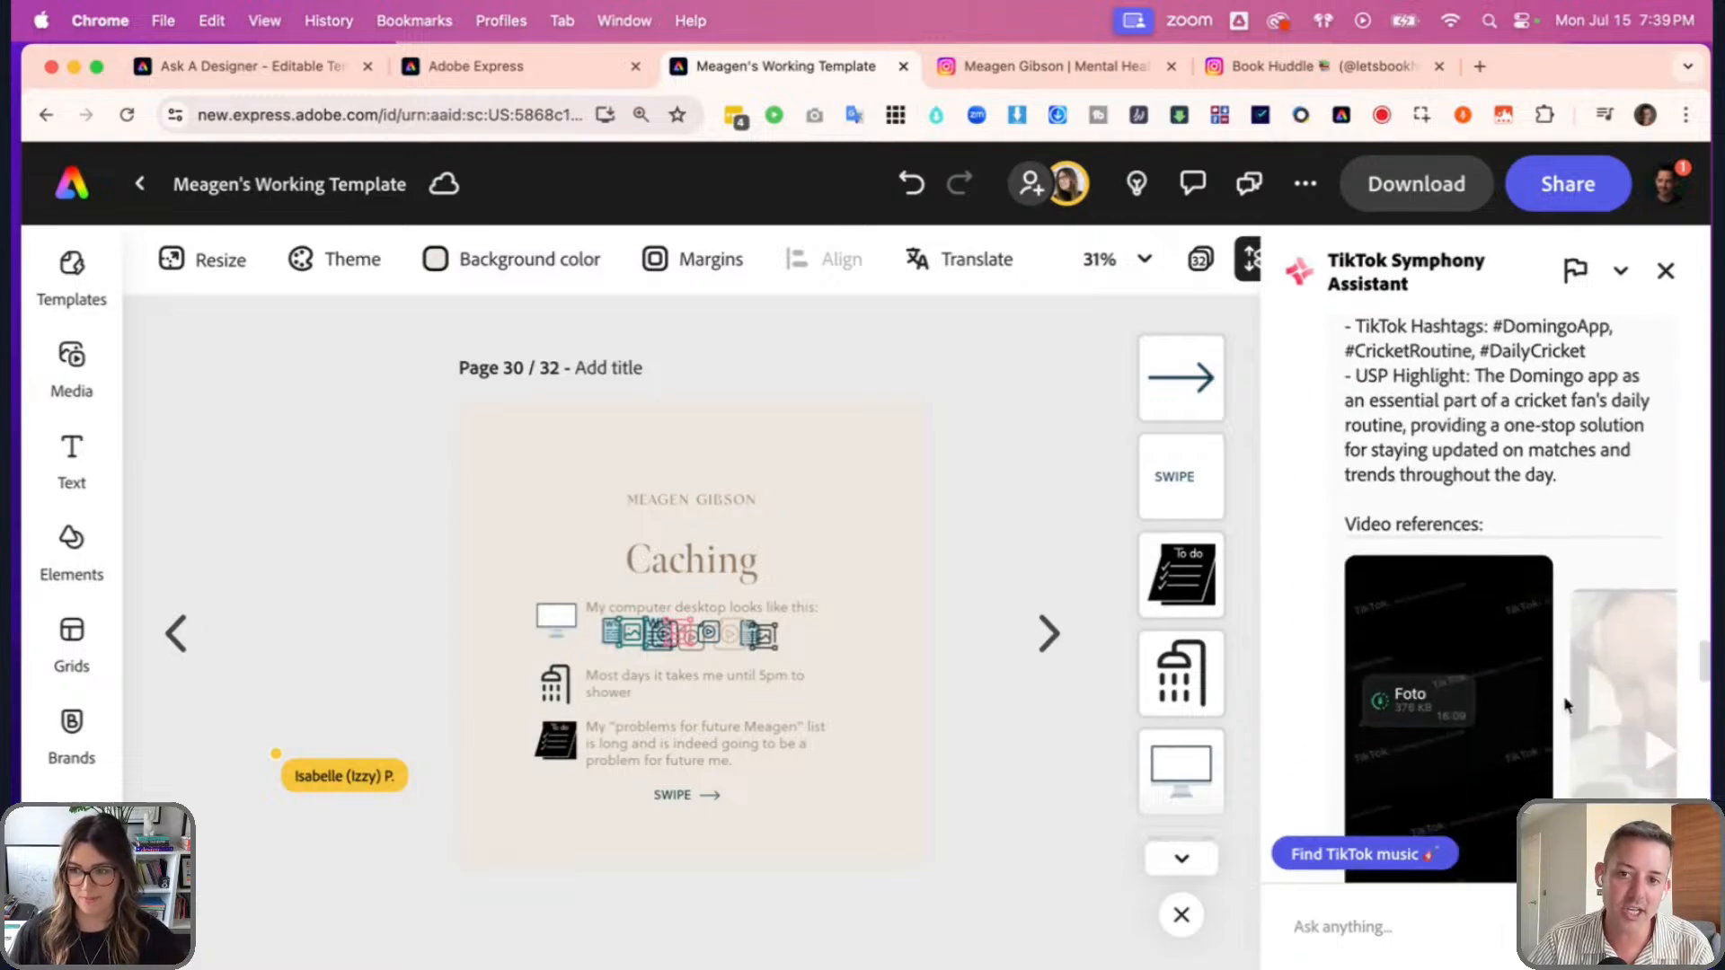
scroll(1545, 629, down, 10)
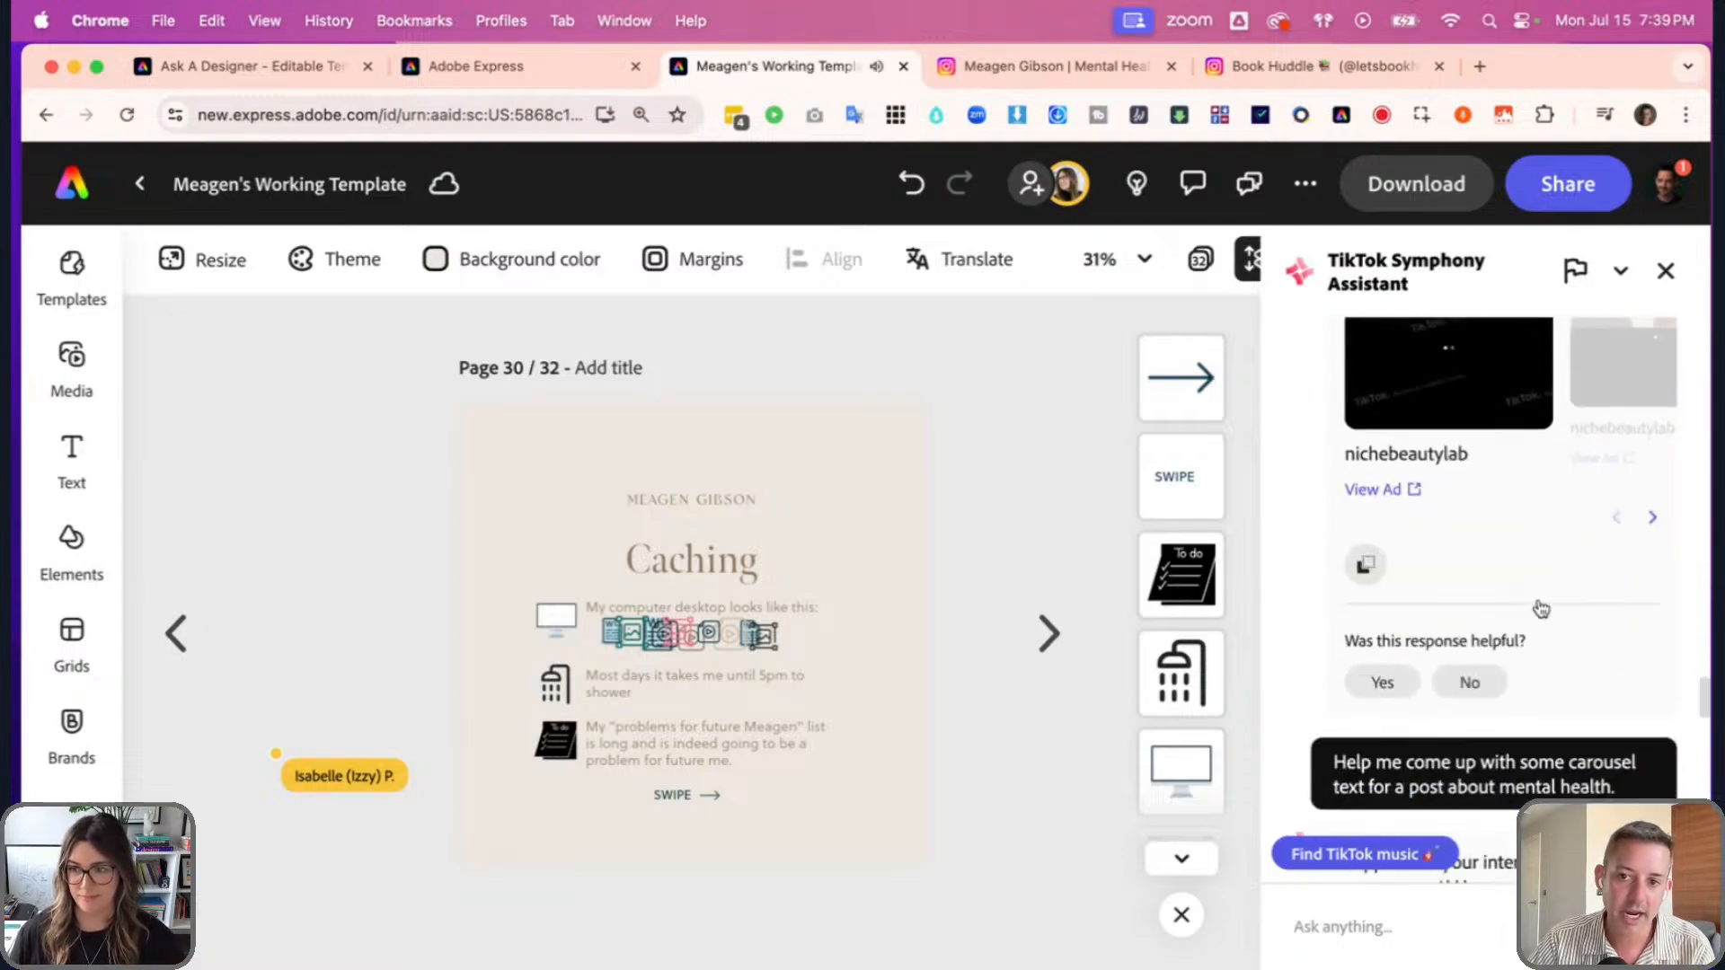
scroll(1541, 610, down, 20)
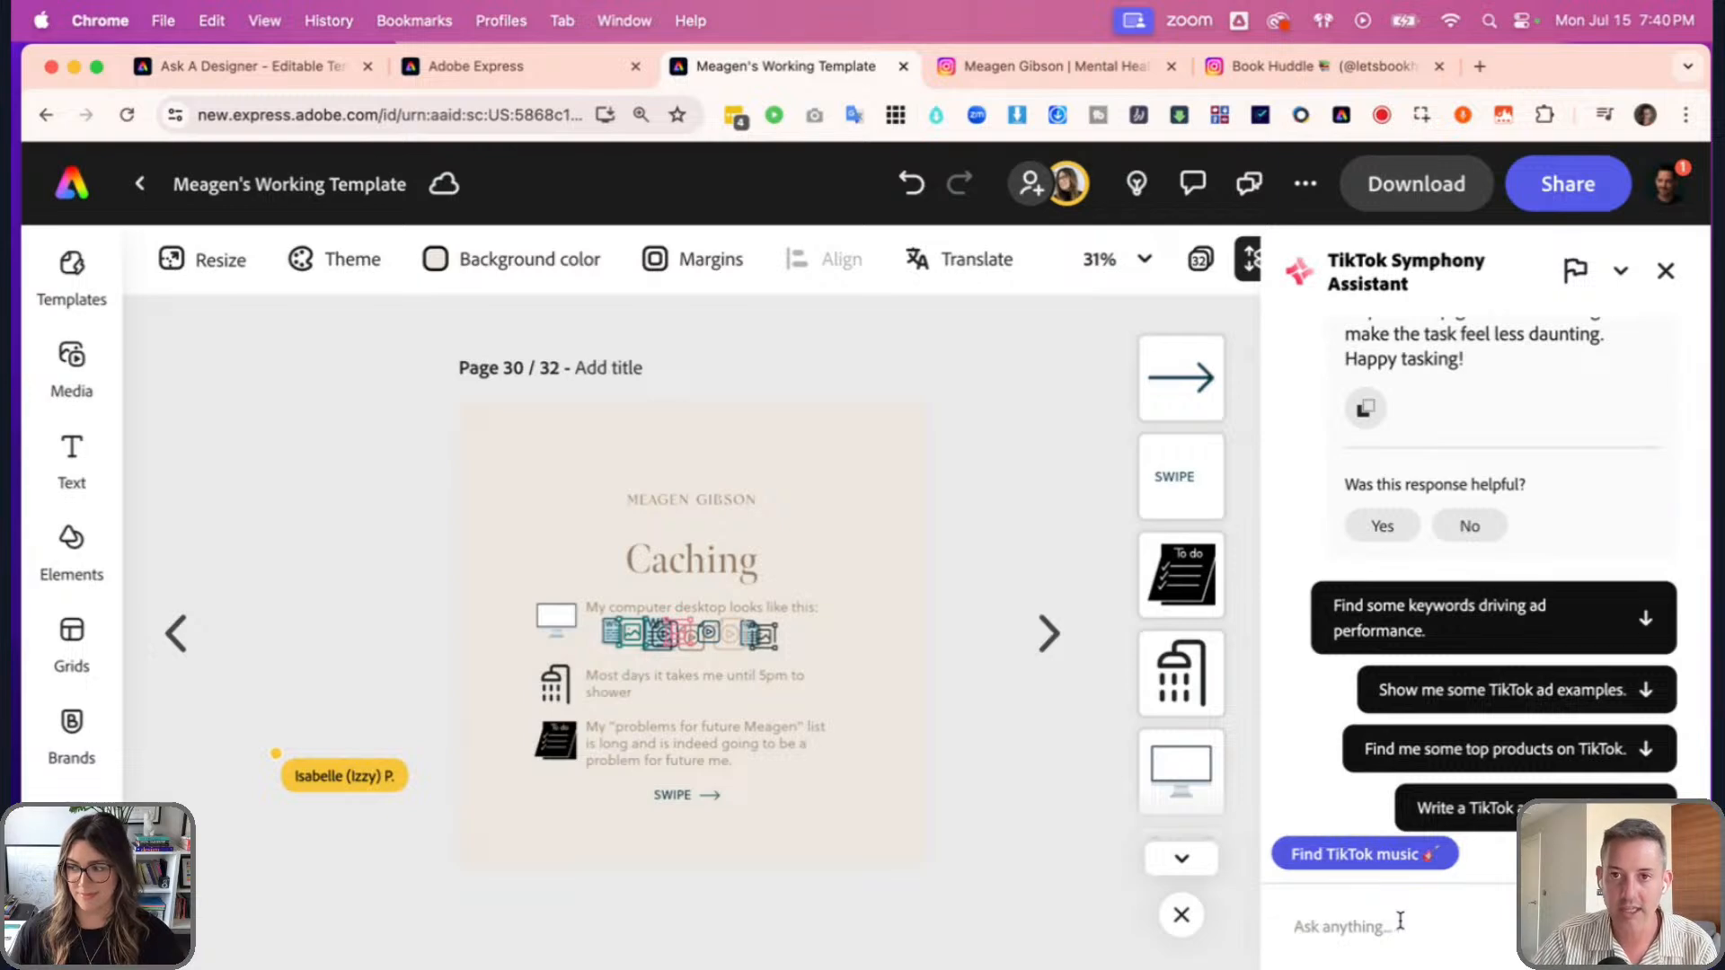
- Switch to the mental health advocate's Instagram profile and look over the post grid around the "tackling PROCRASTINATION" reel
click(1013, 70)
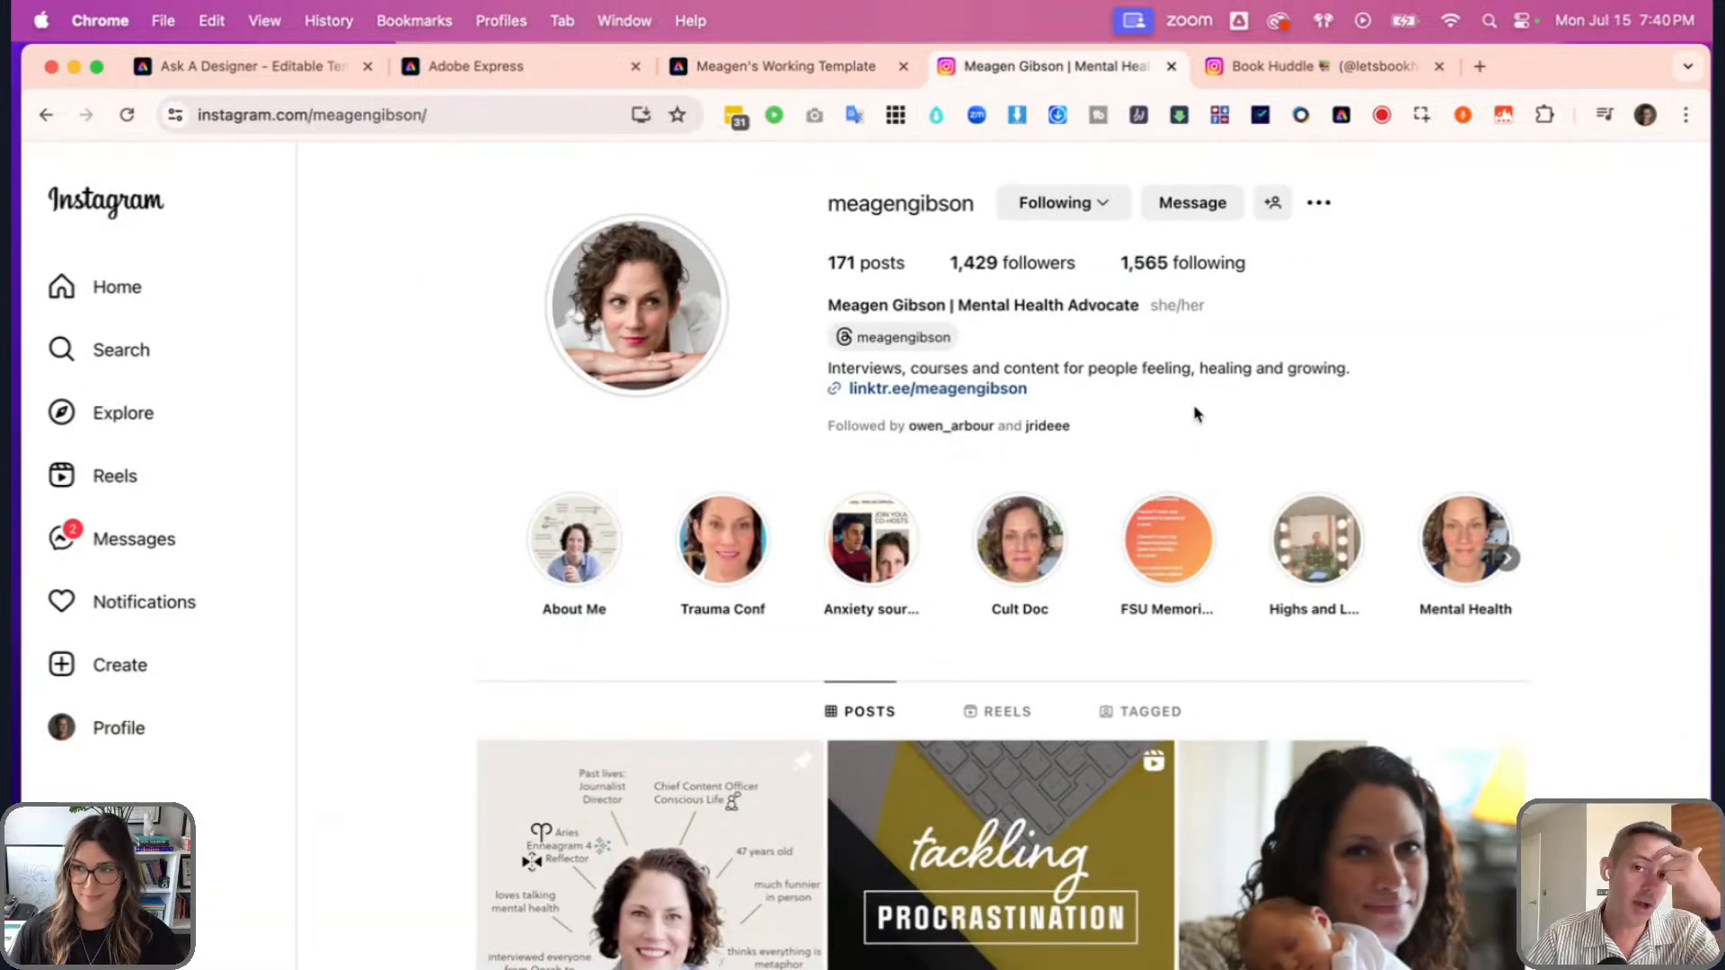
scroll(1467, 384, down, 1)
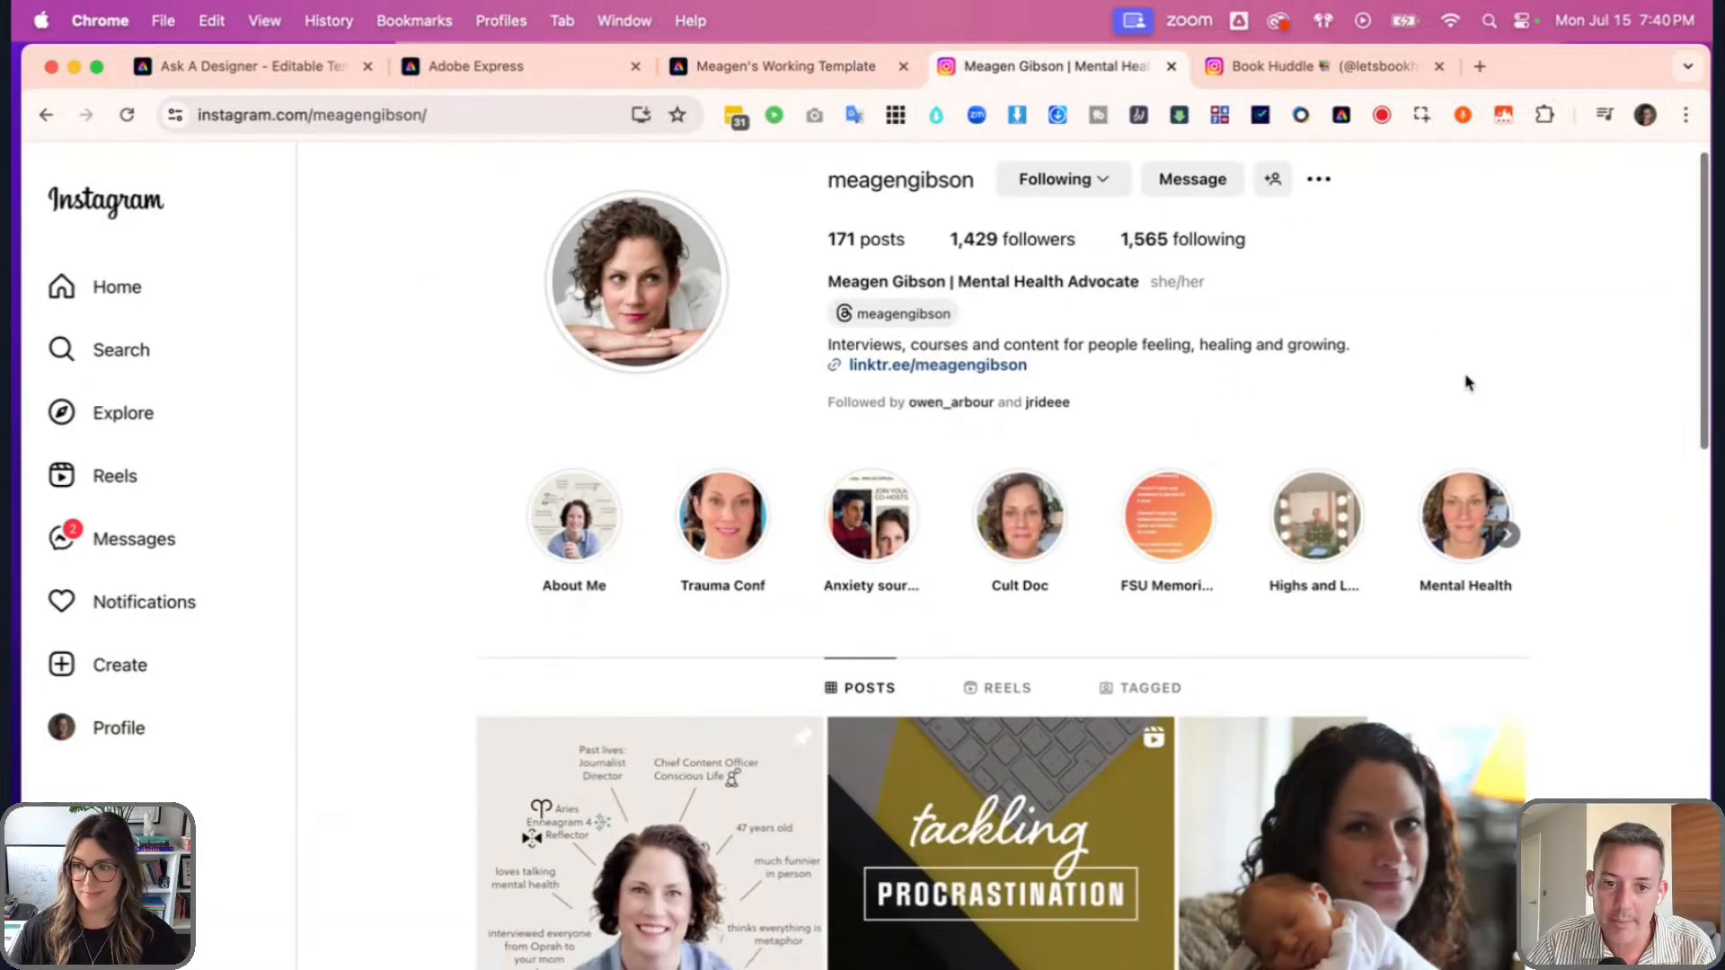
scroll(1467, 384, down, 6)
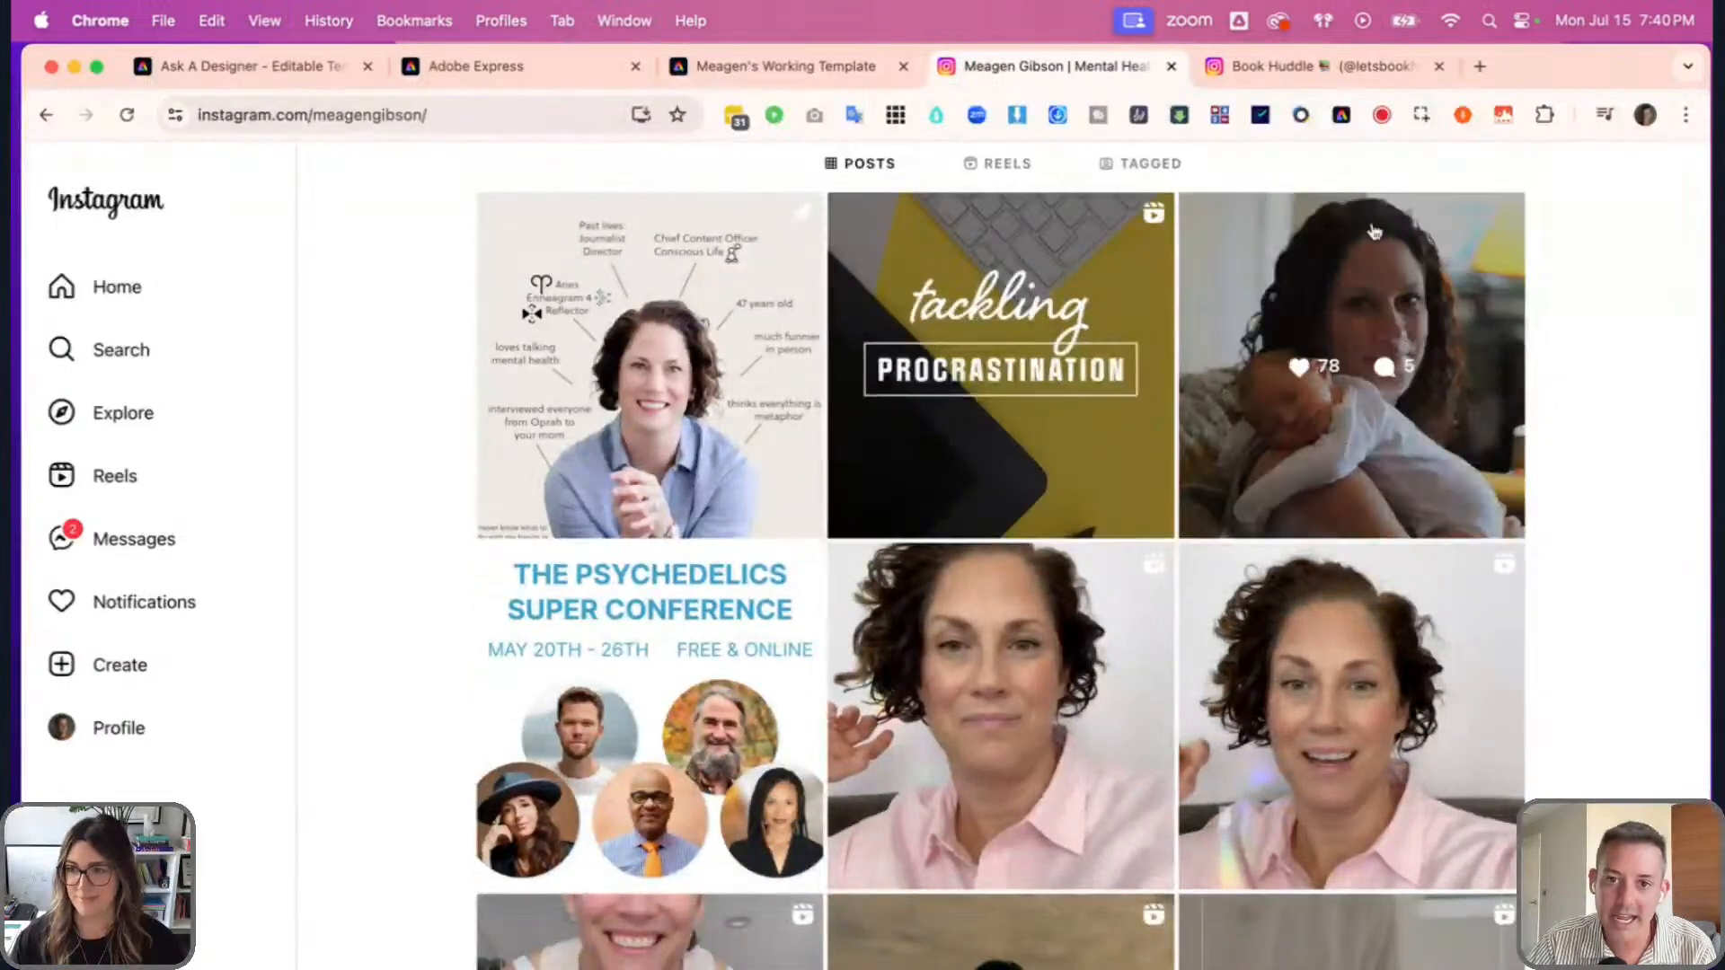
scroll(1603, 471, up, 1)
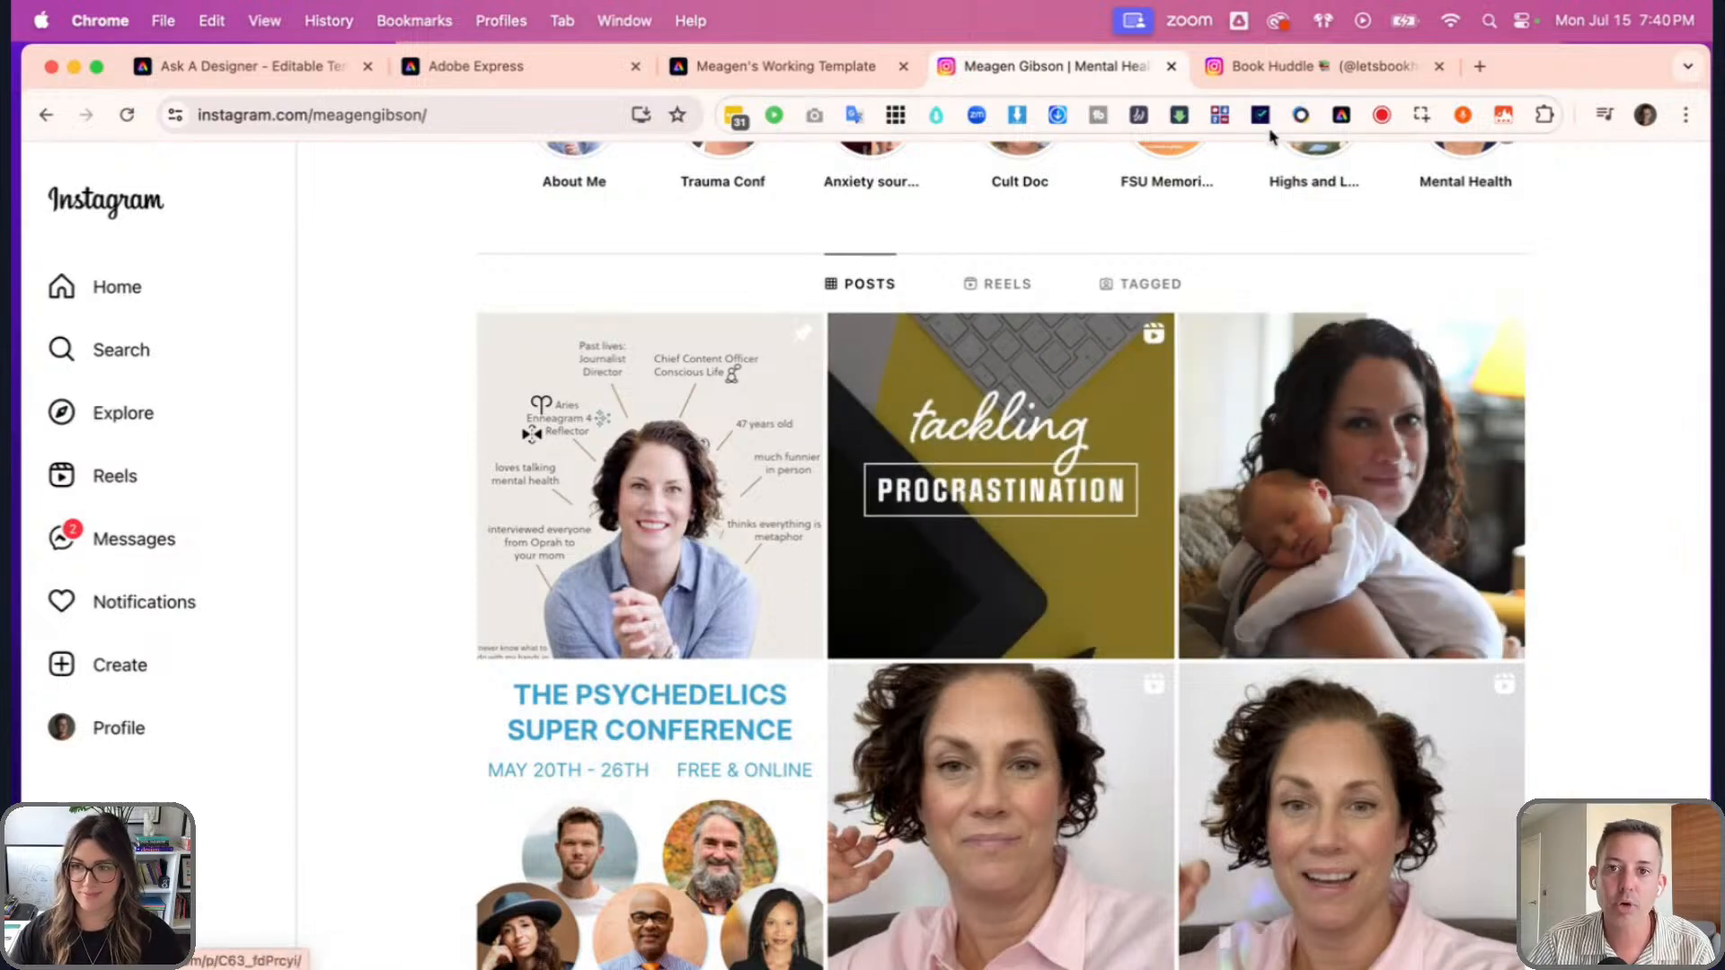
- Return to the working template and begin an assistant prompt with "I want to create a carousel post about tips for overcoming procrastination."
click(742, 69)
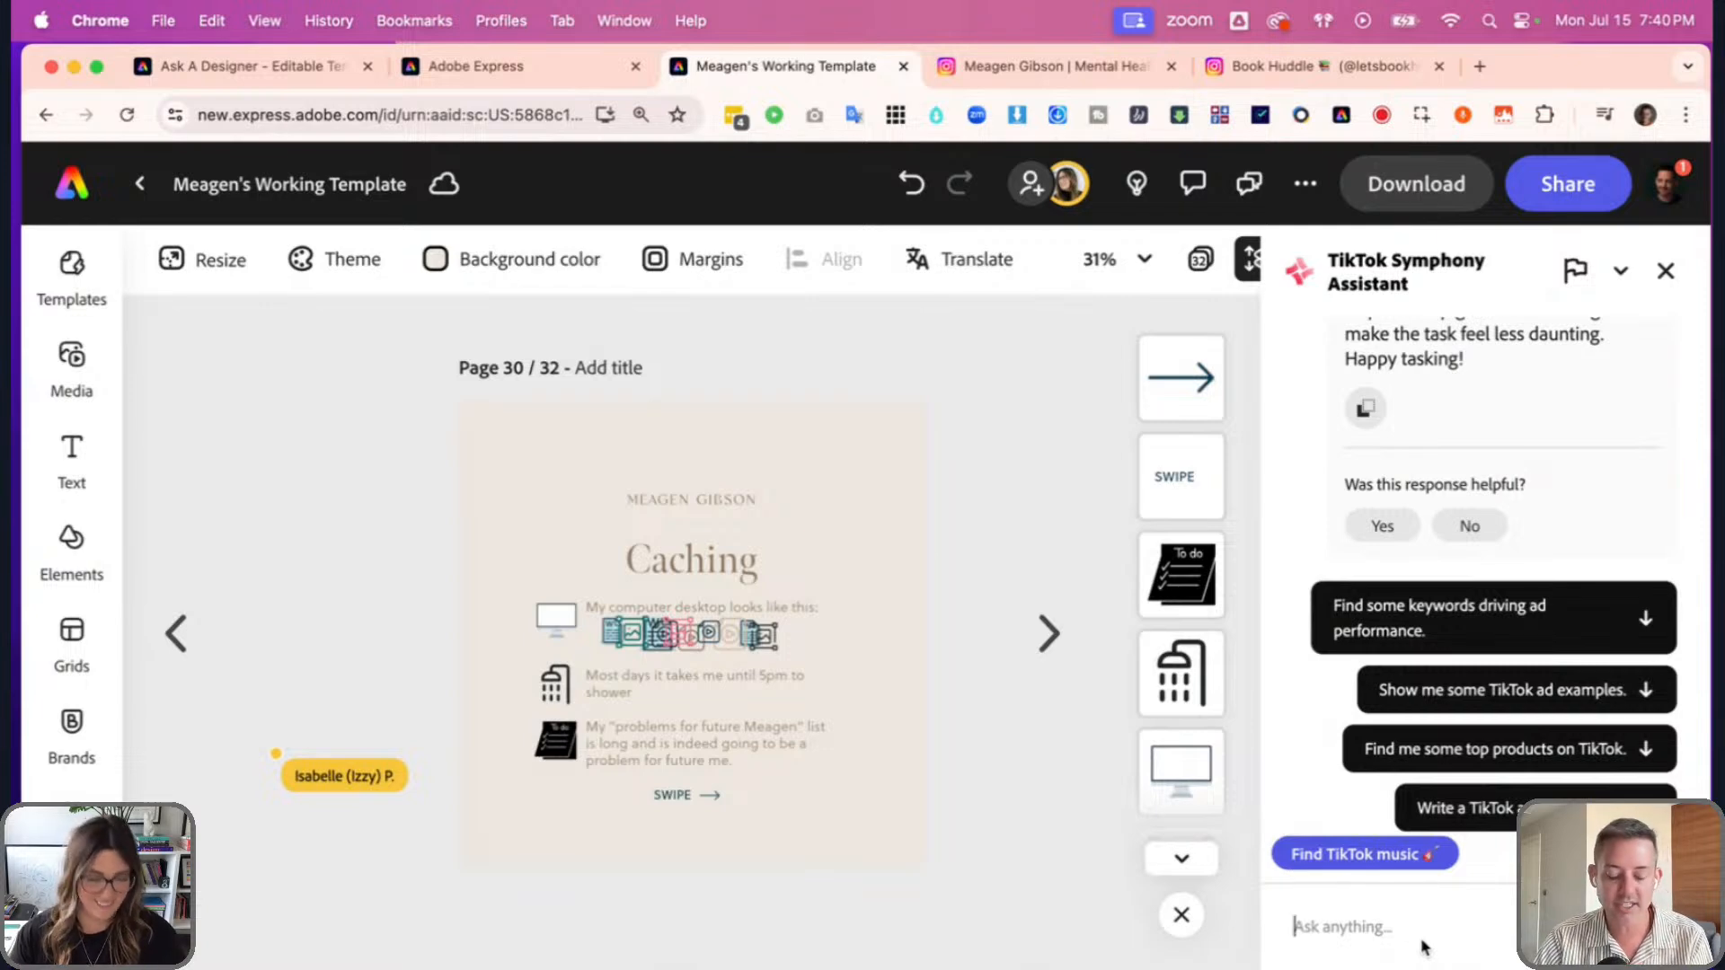
text(I want to)
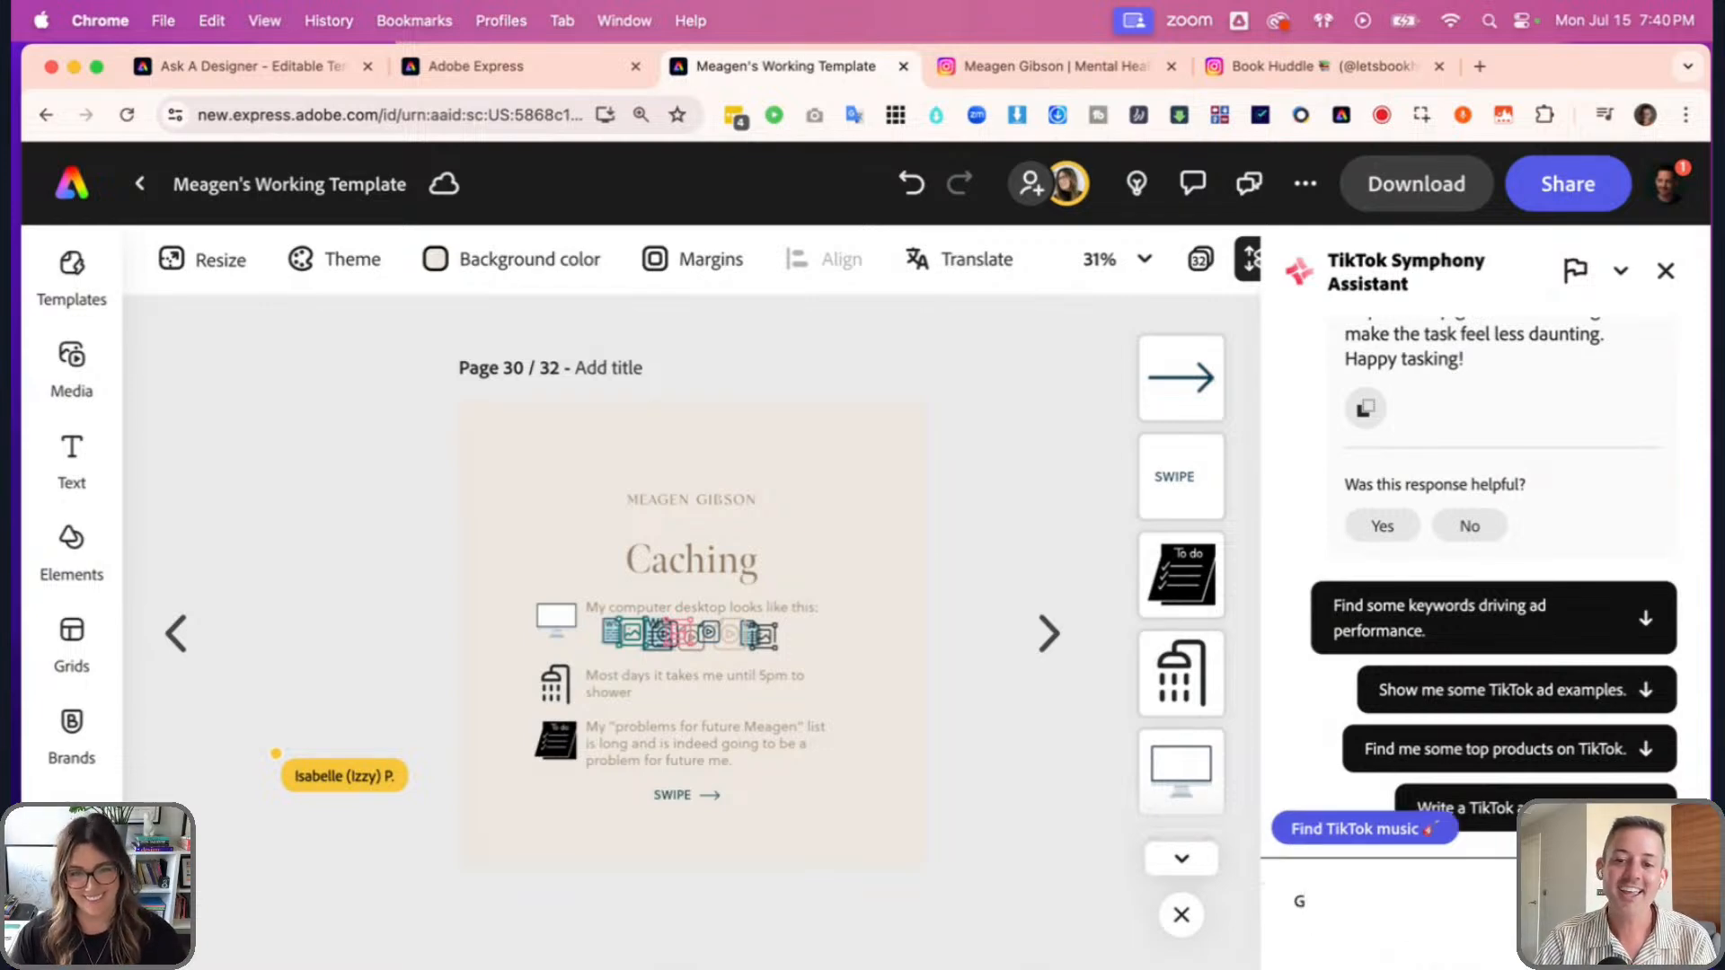
text( create a )
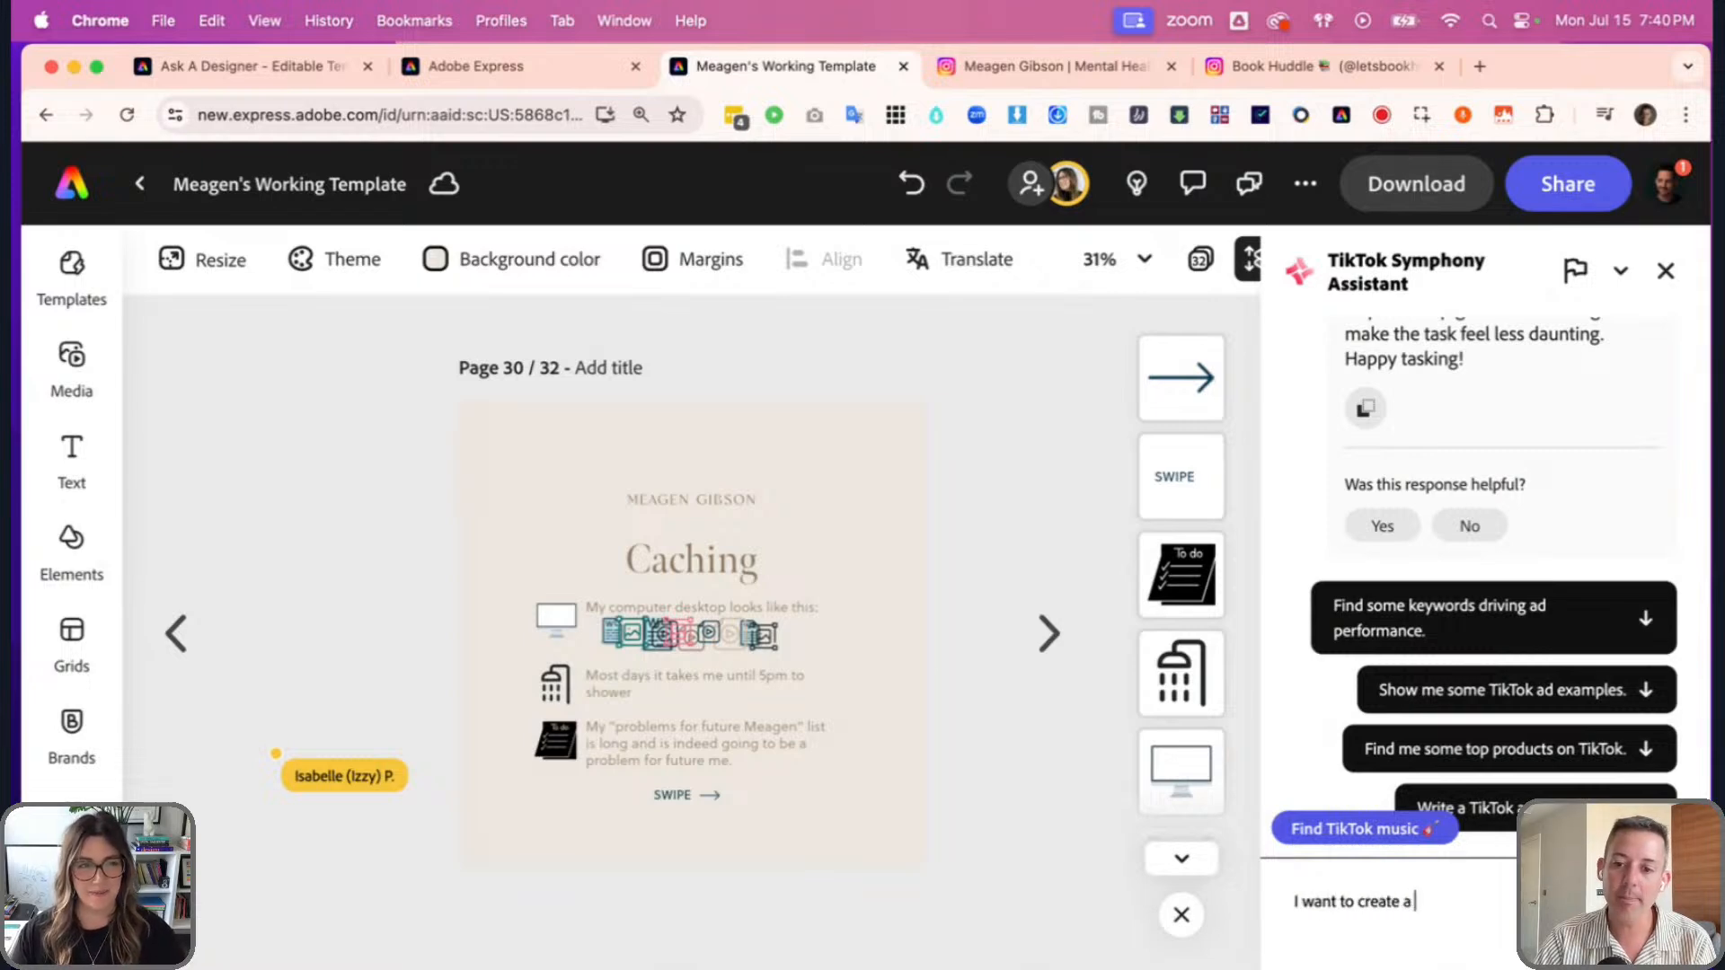
text(carousel post a)
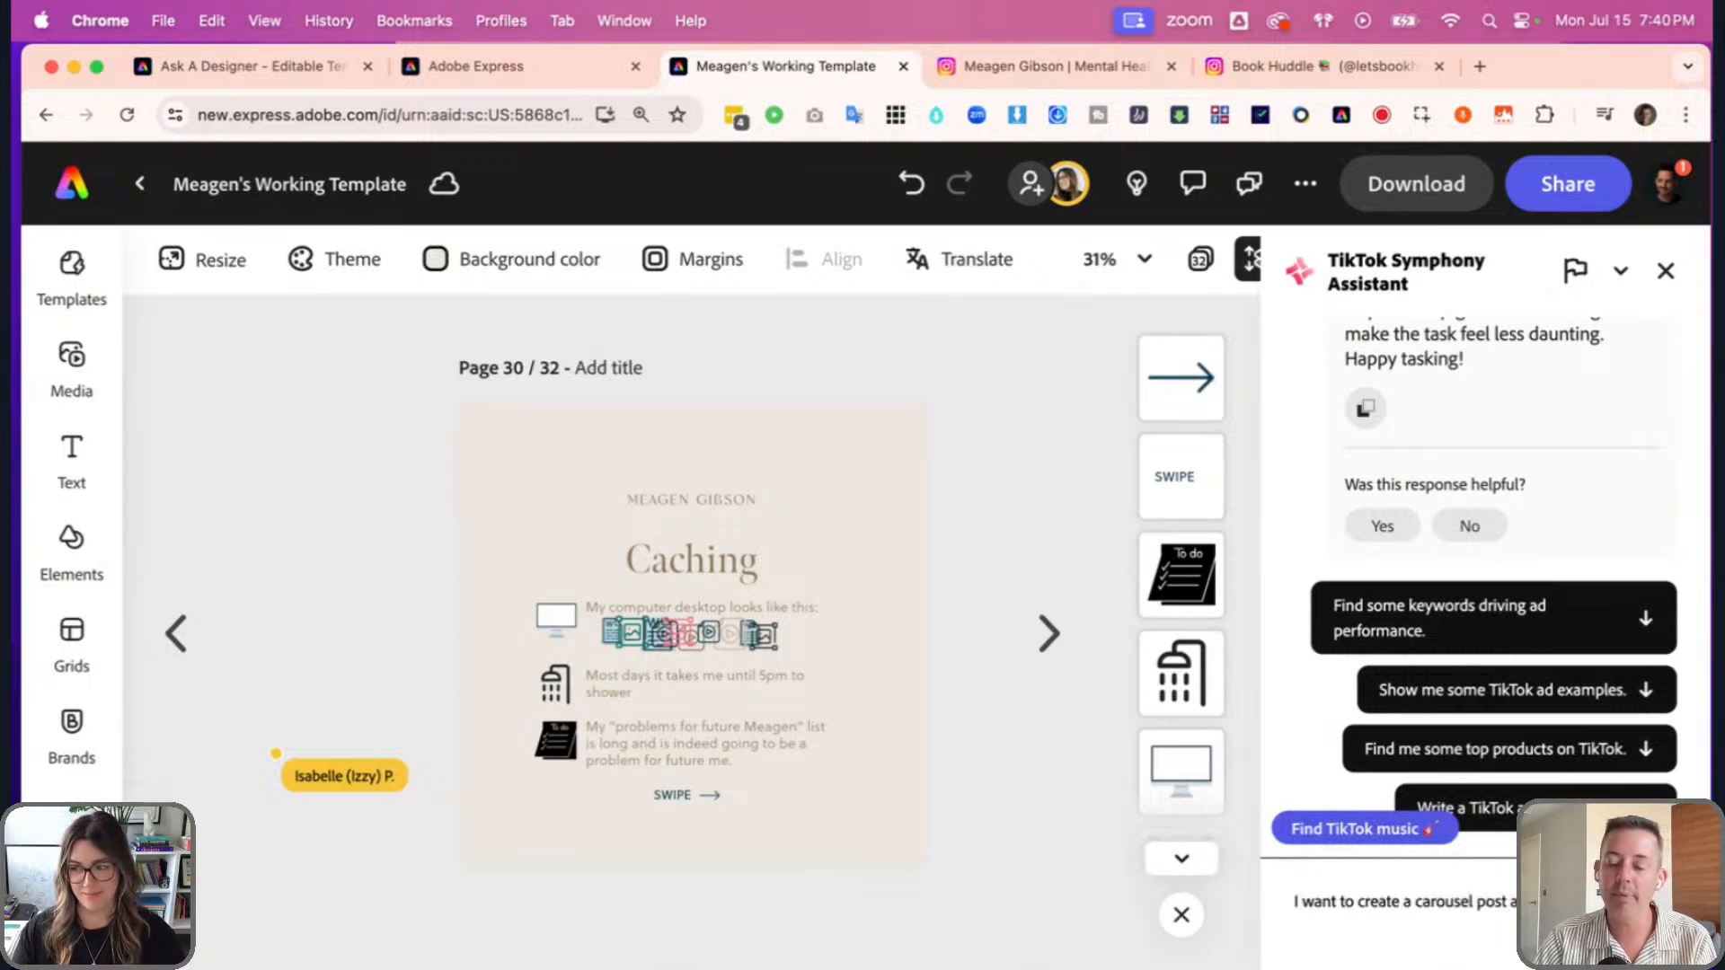
text(bout tips for overcoming p)
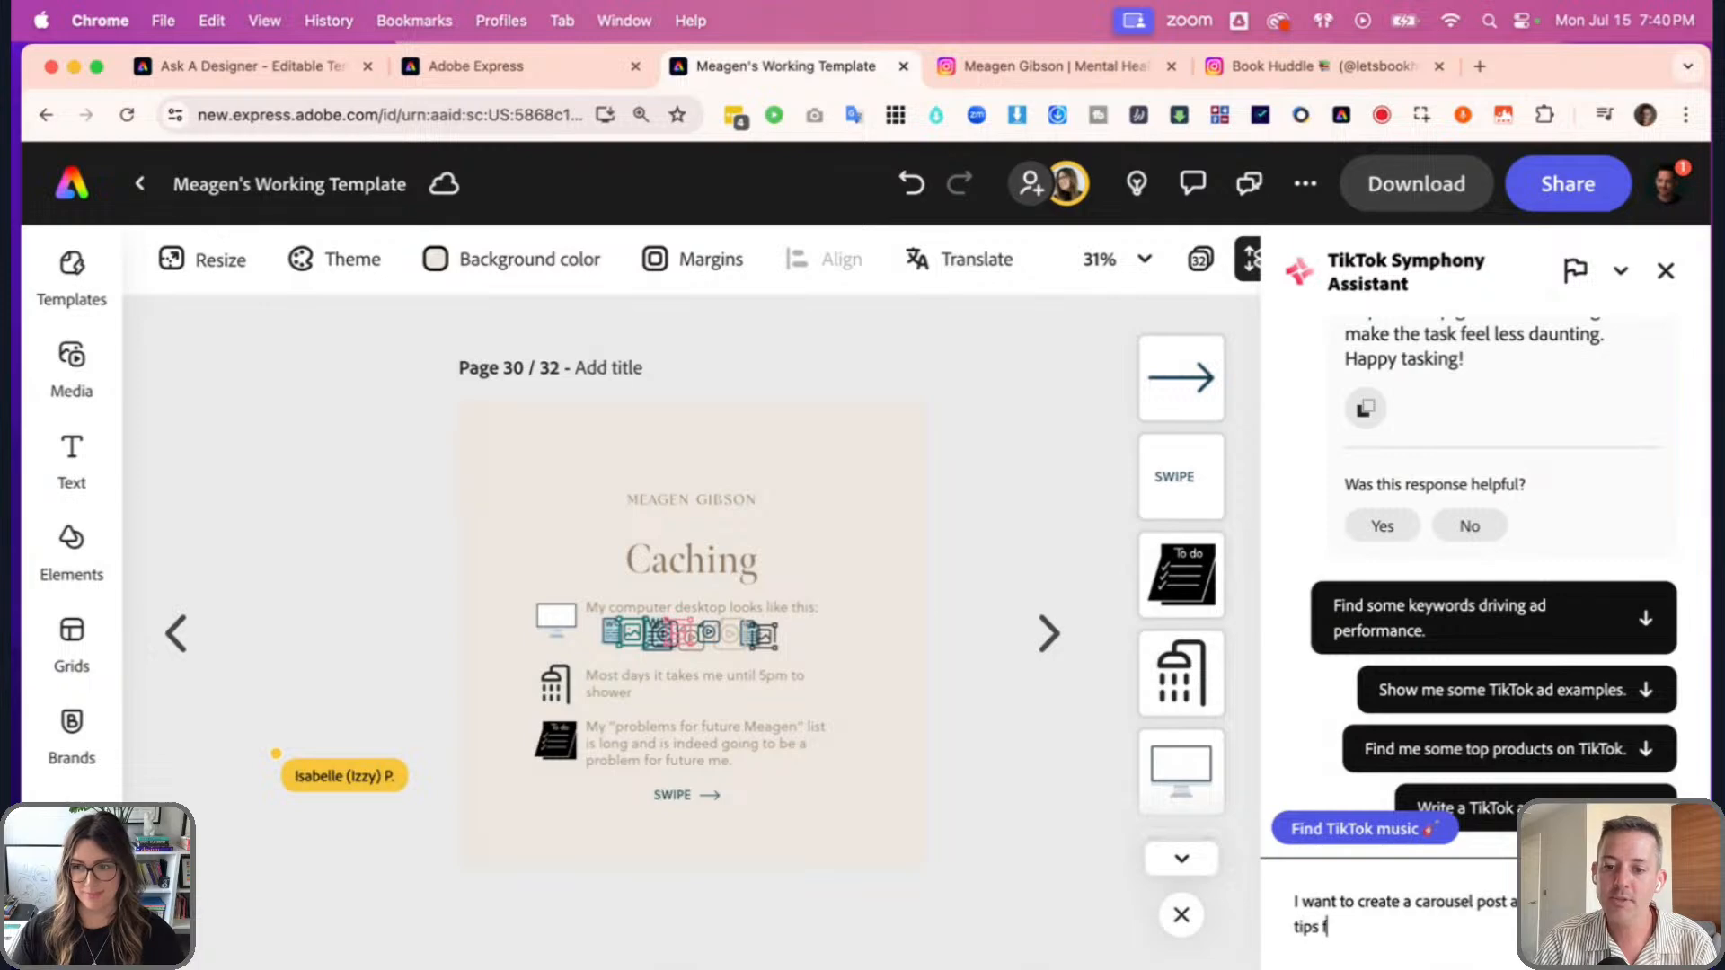
text(roc)
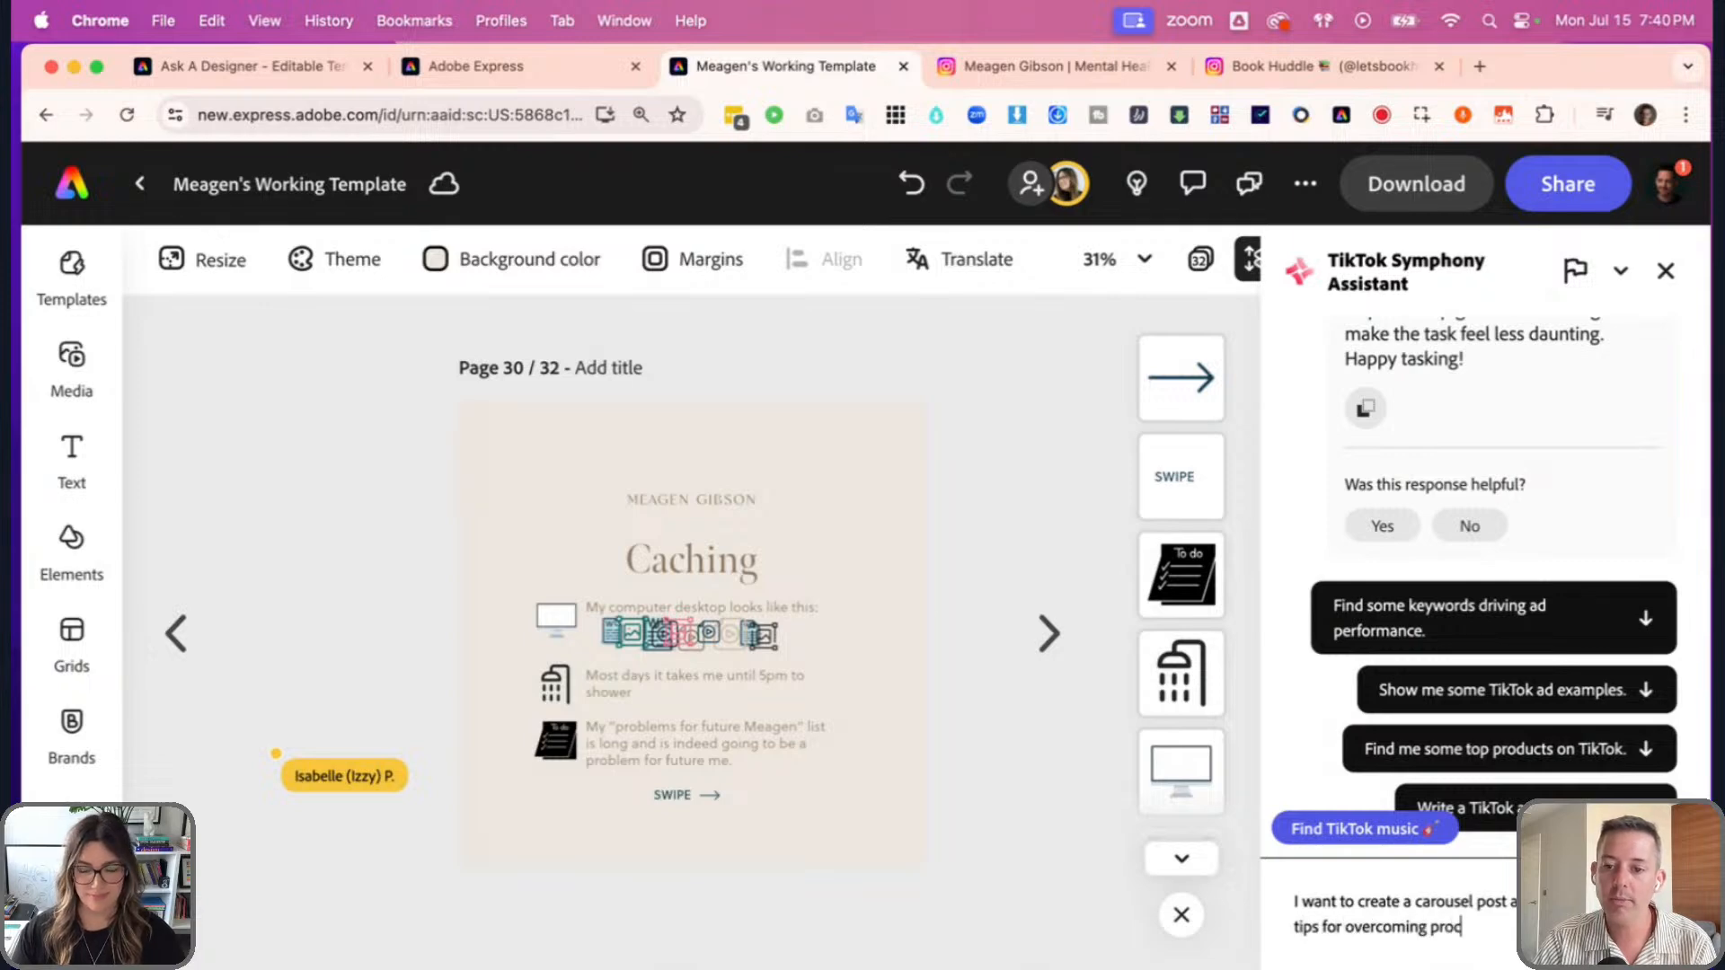
text(ratsstination. Can you h)
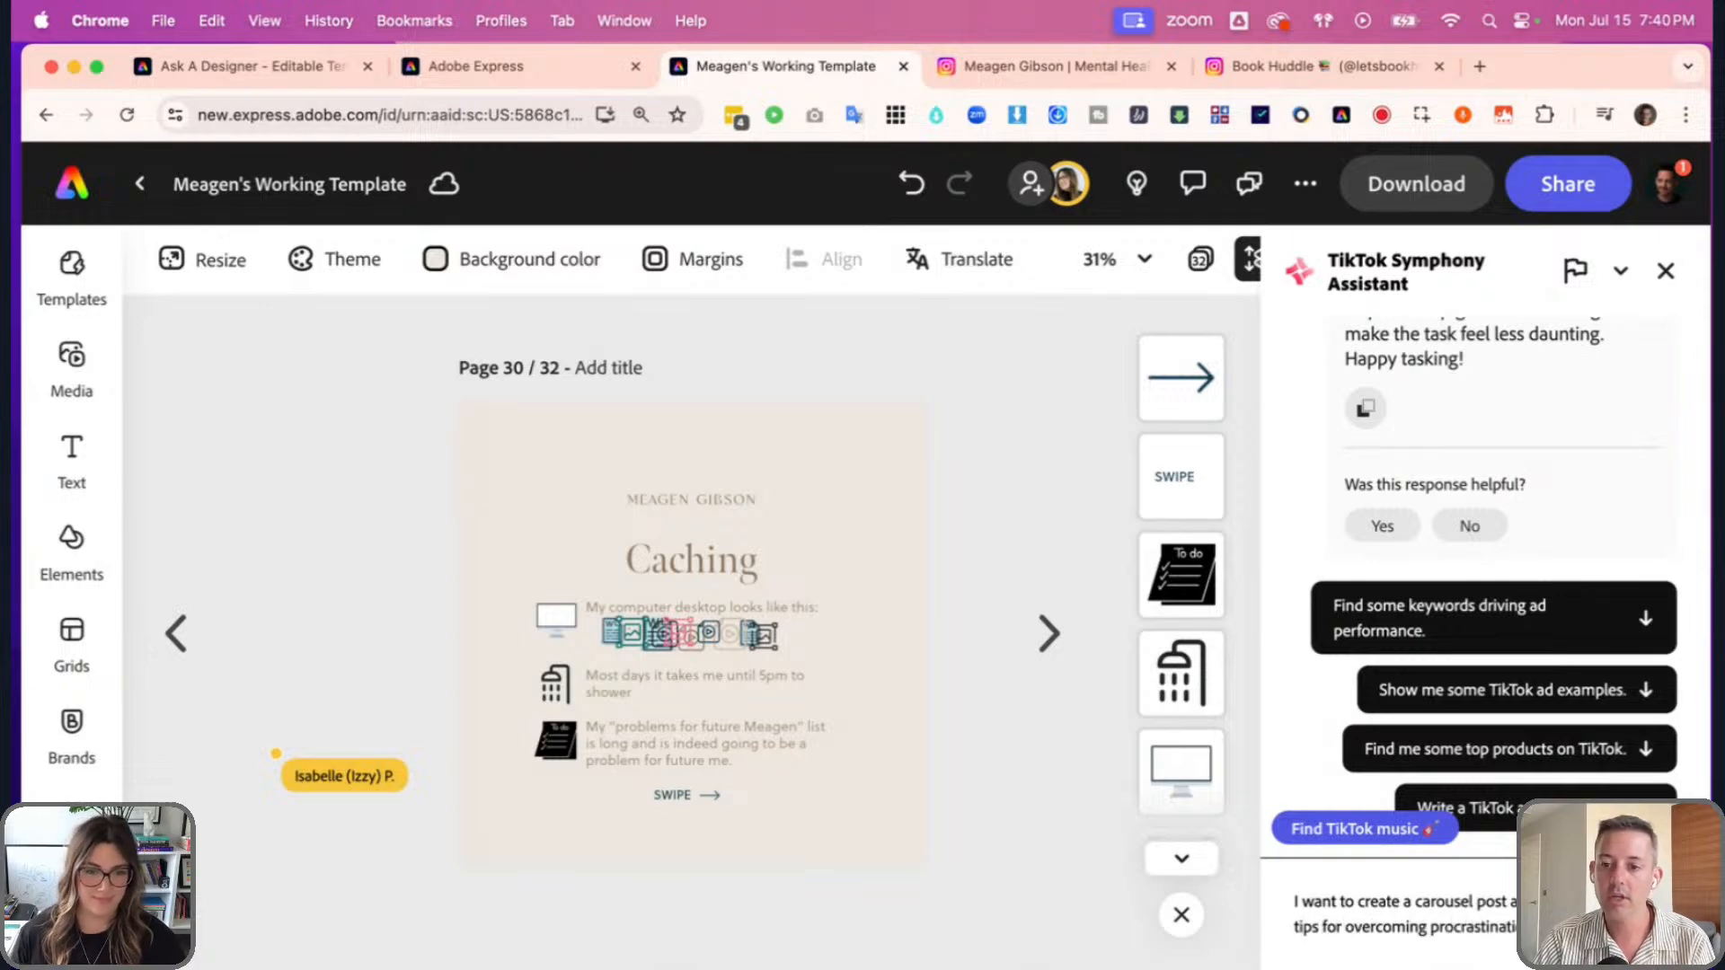
- Complete the prompt with "Can you give me a few tips that I can share with my audience?" and send it
key(BackSpace)
text(givem)
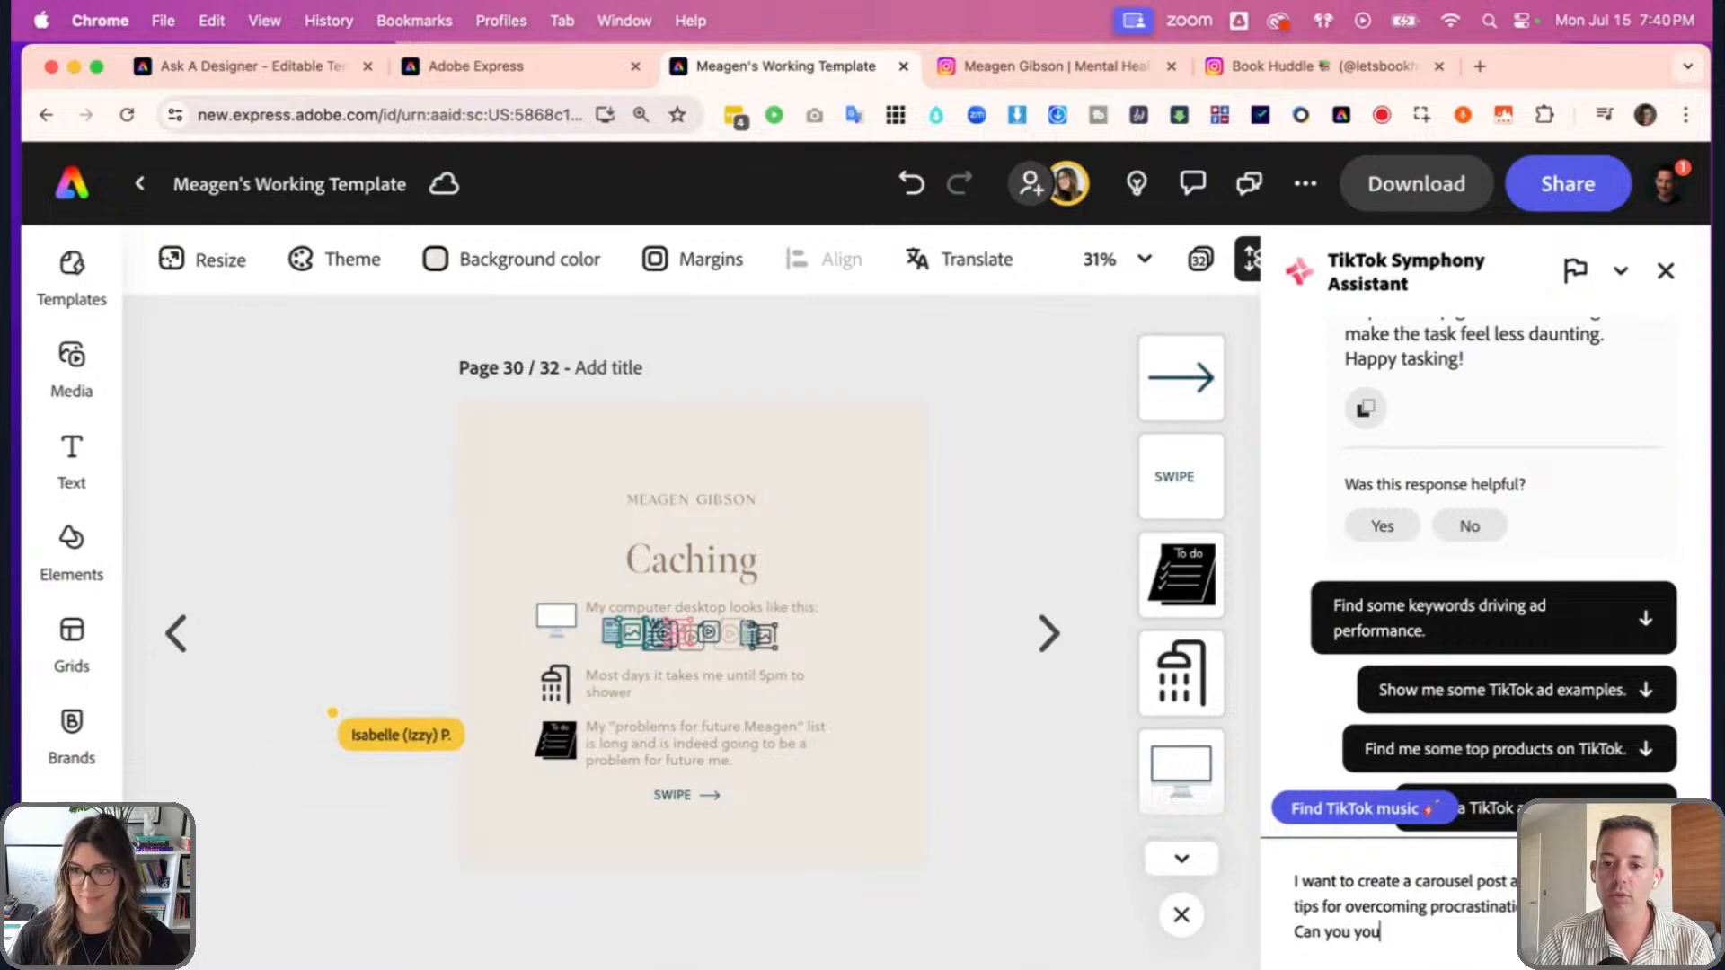
key(BackSpace)
text(me)
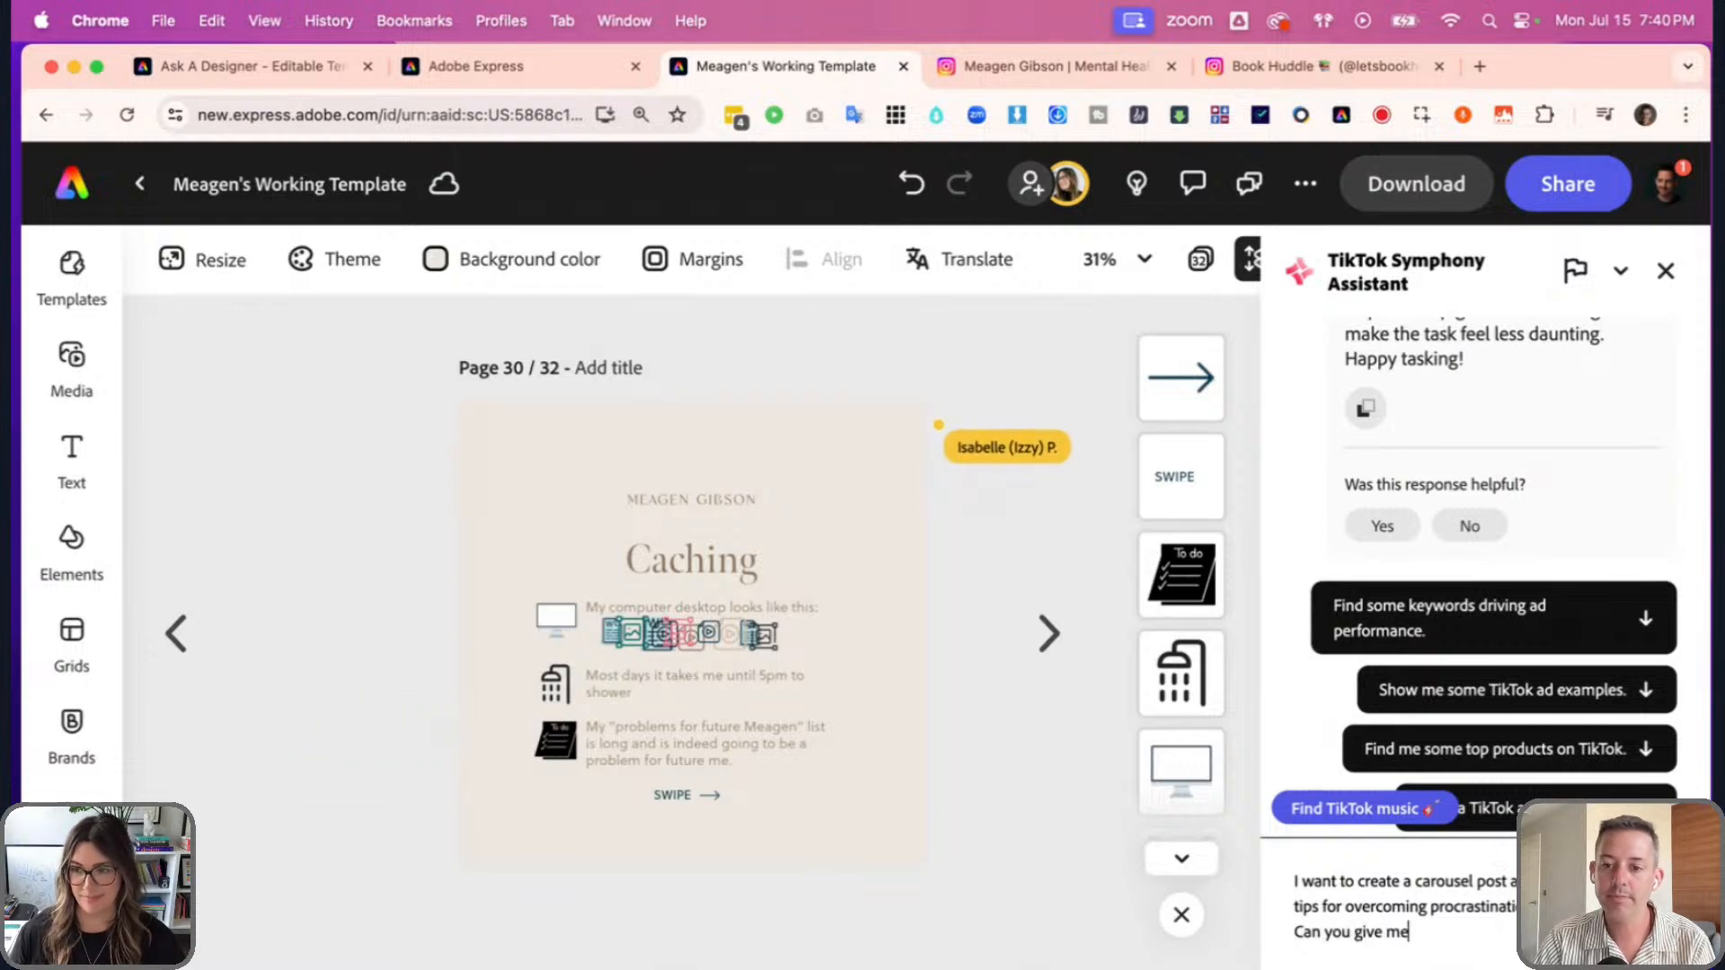
text( a few tips tha)
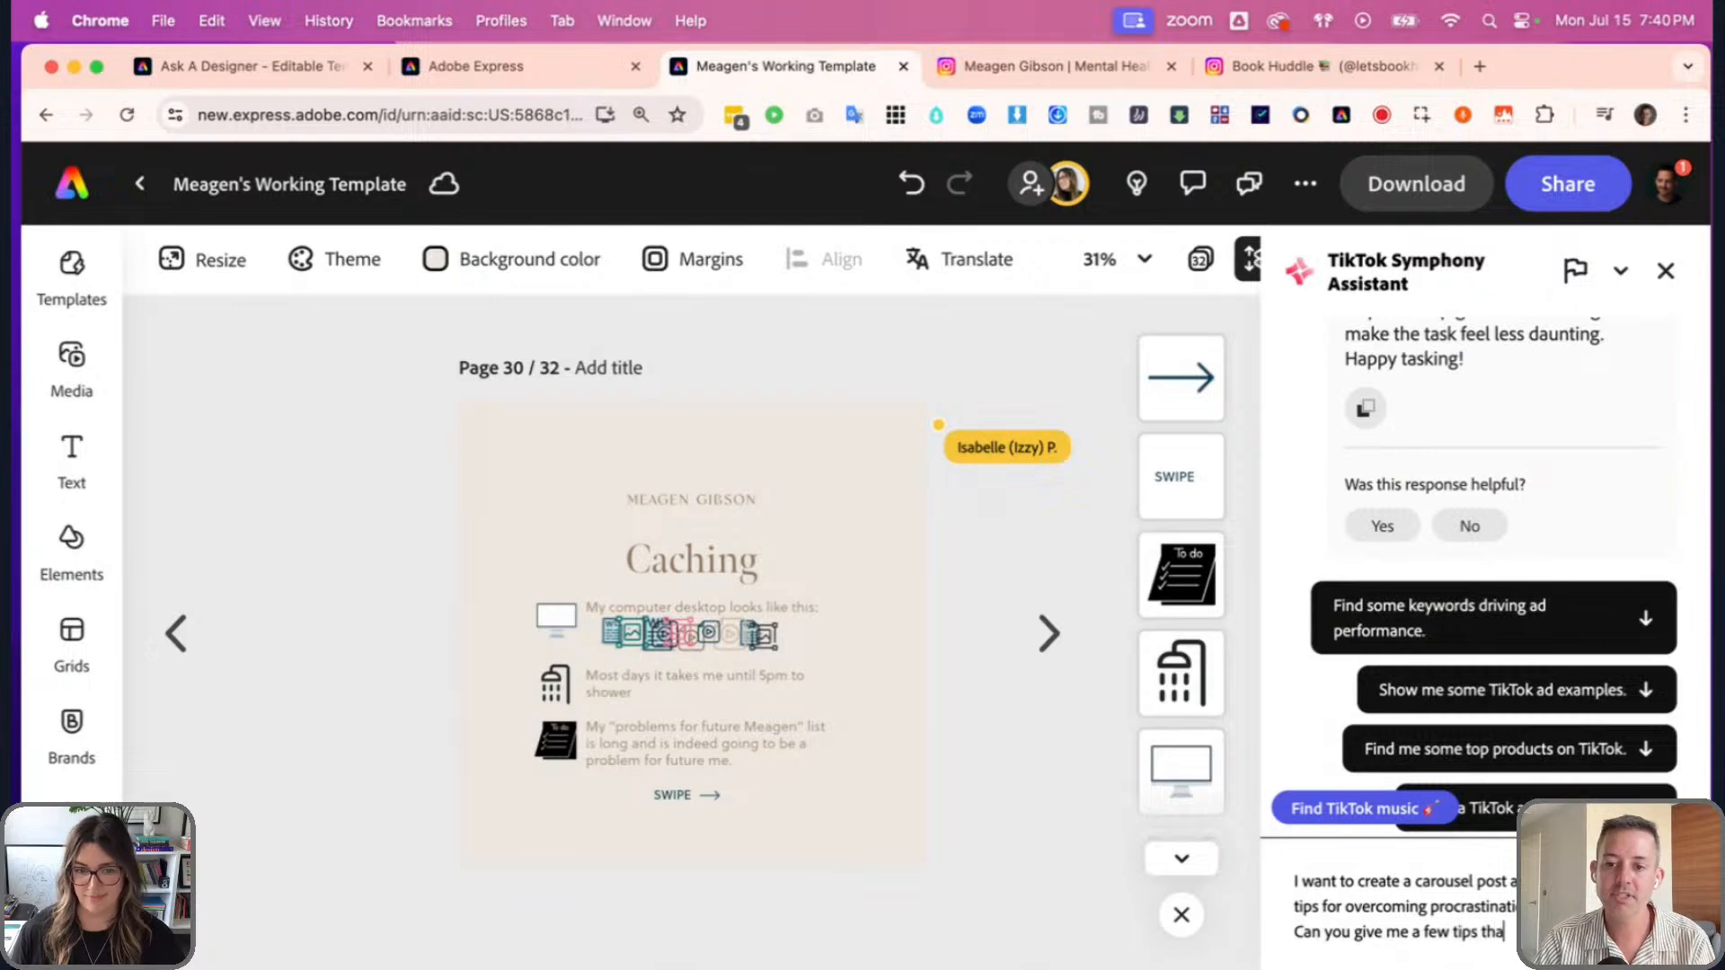
text(t I can share with my audi)
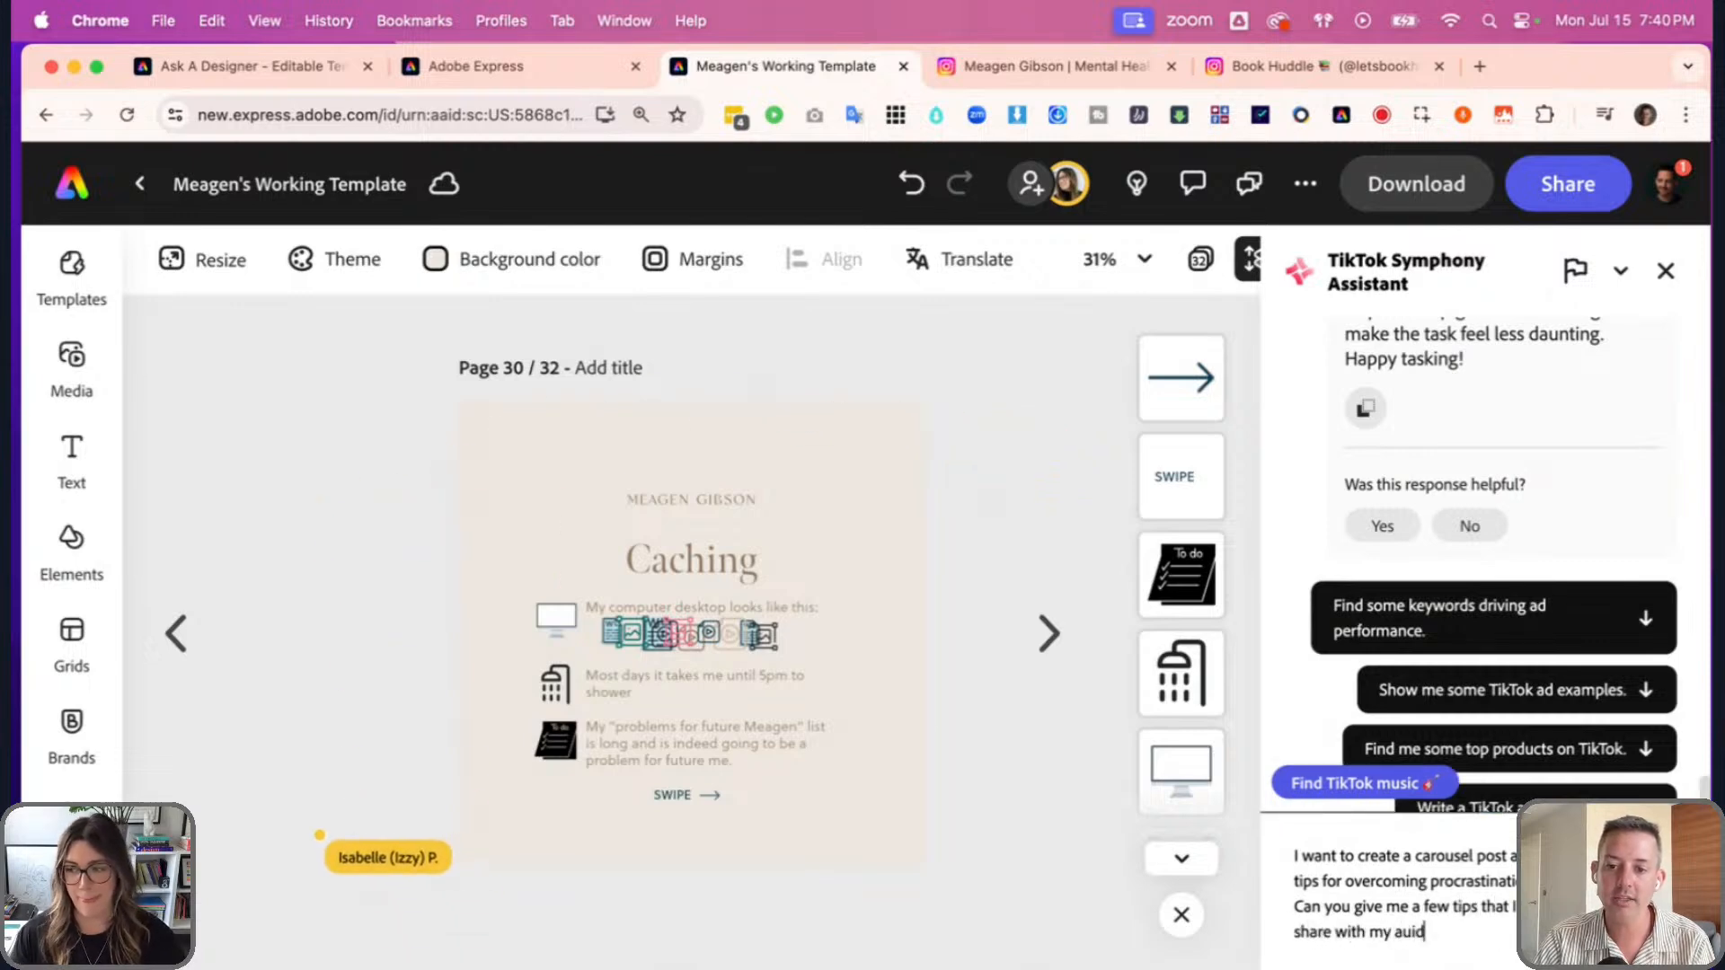
text(ence?)
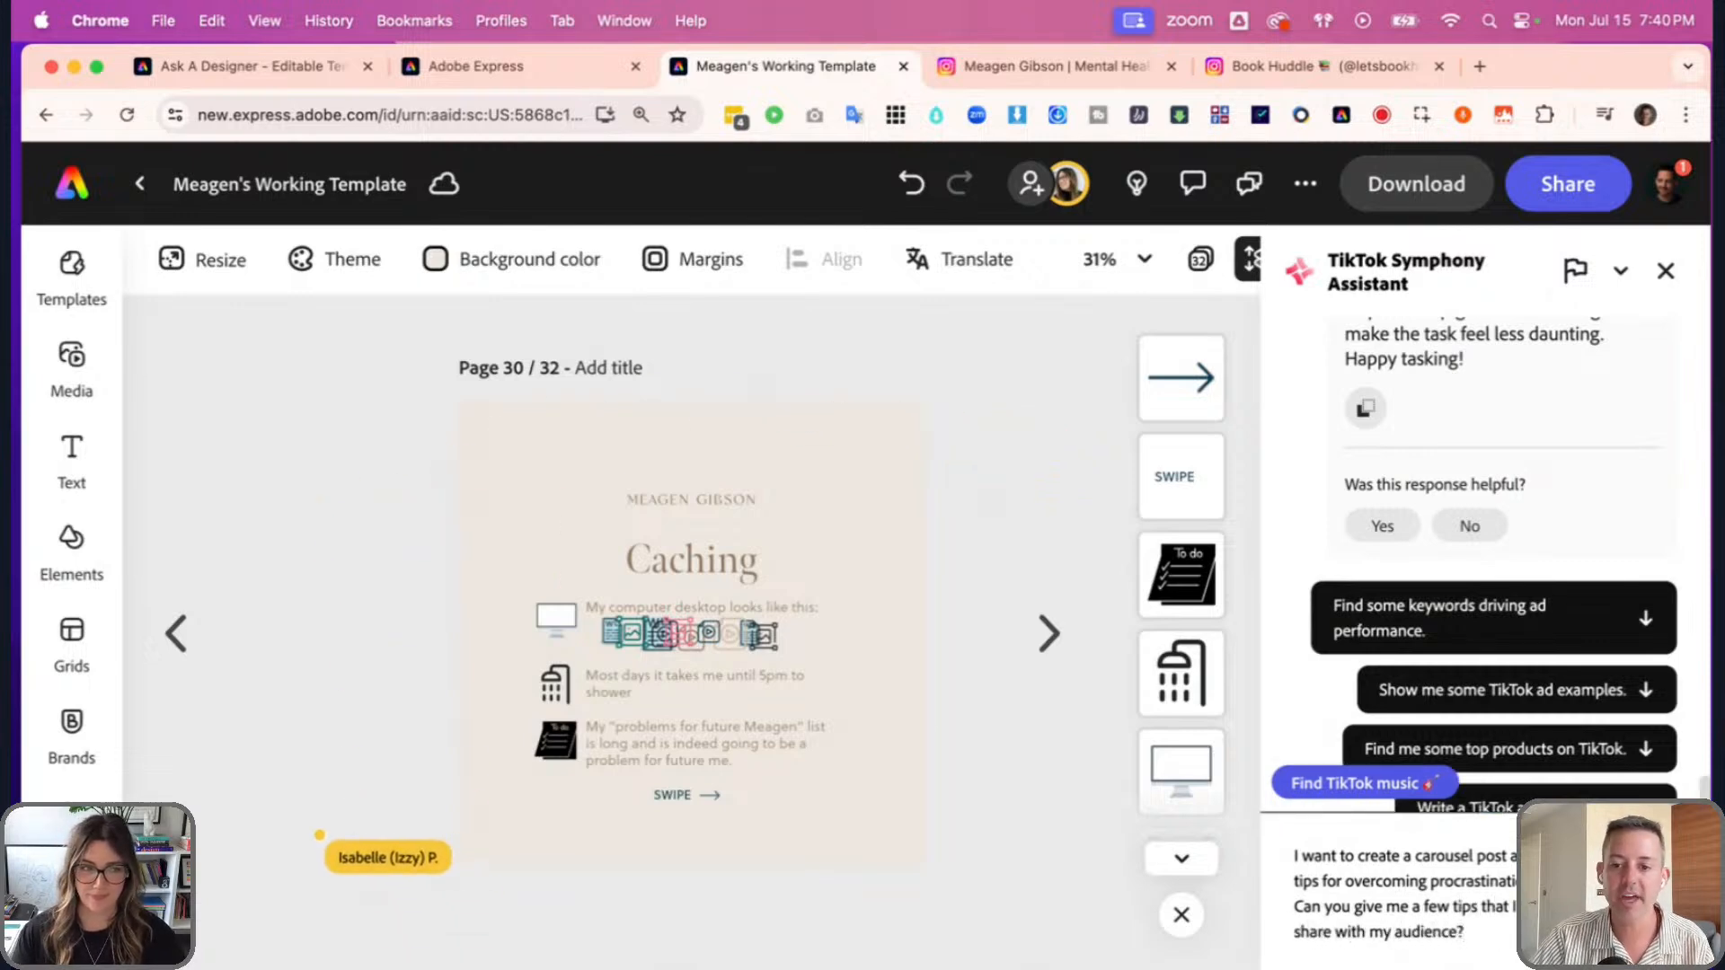
click(1605, 856)
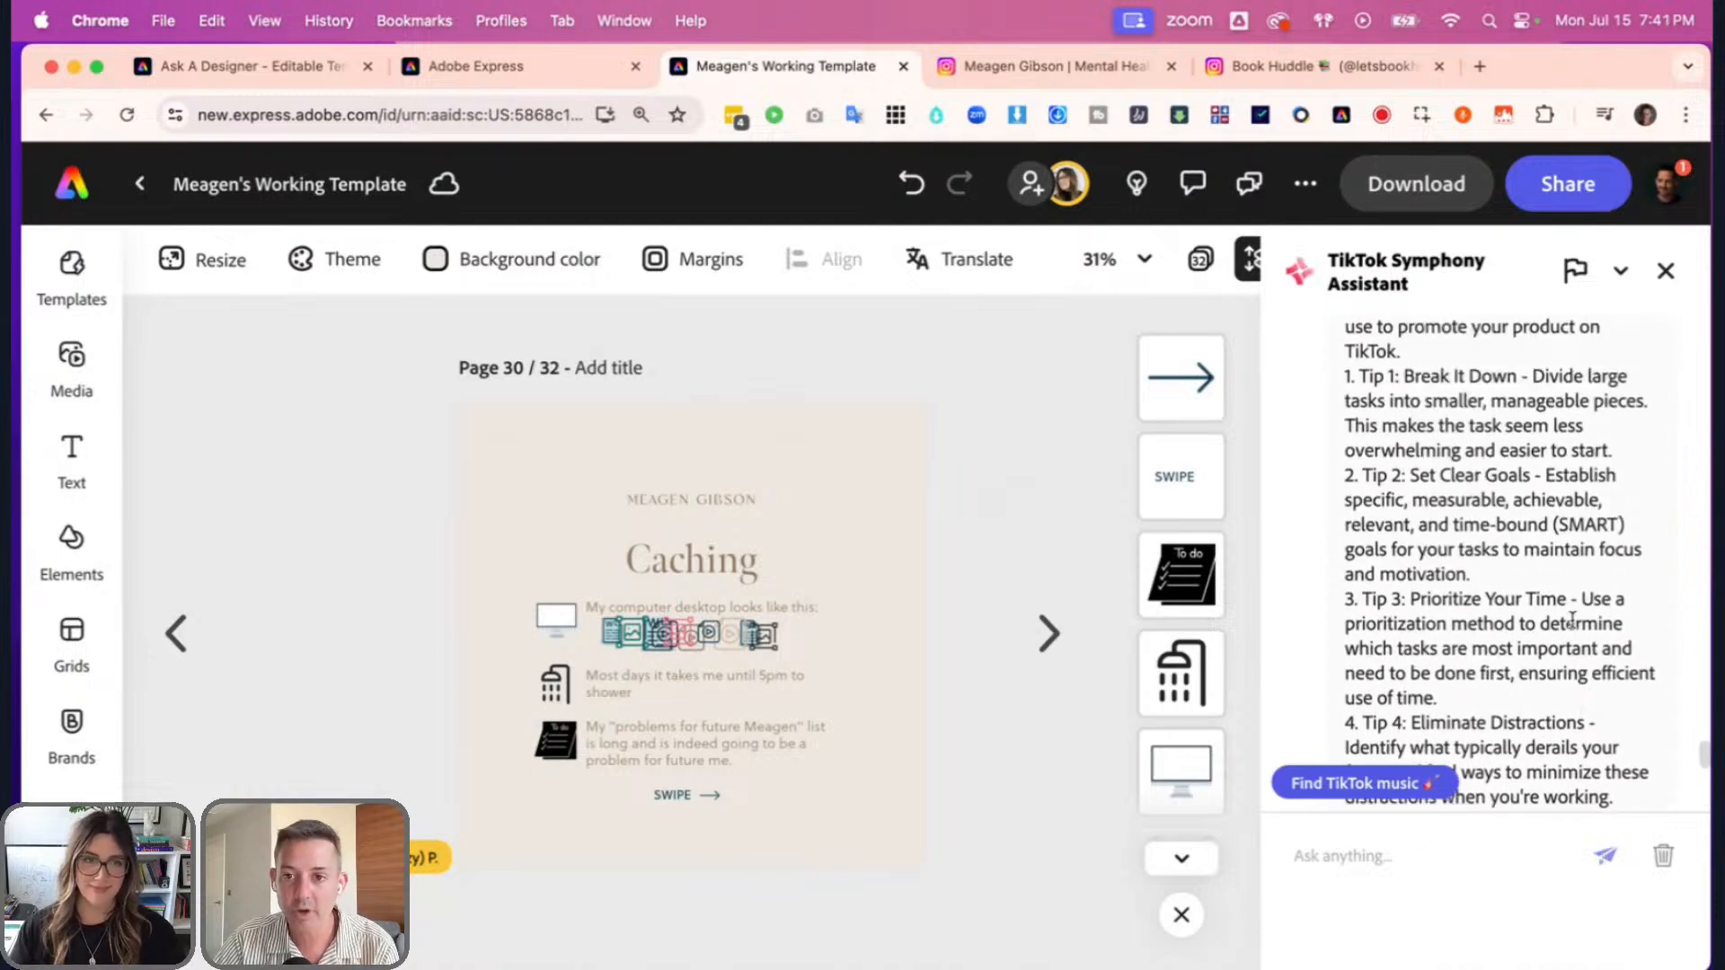
- Read the assistant's answer to the procrastination prompt, including its five tips and the suggested video script
scroll(1569, 618, down, 5)
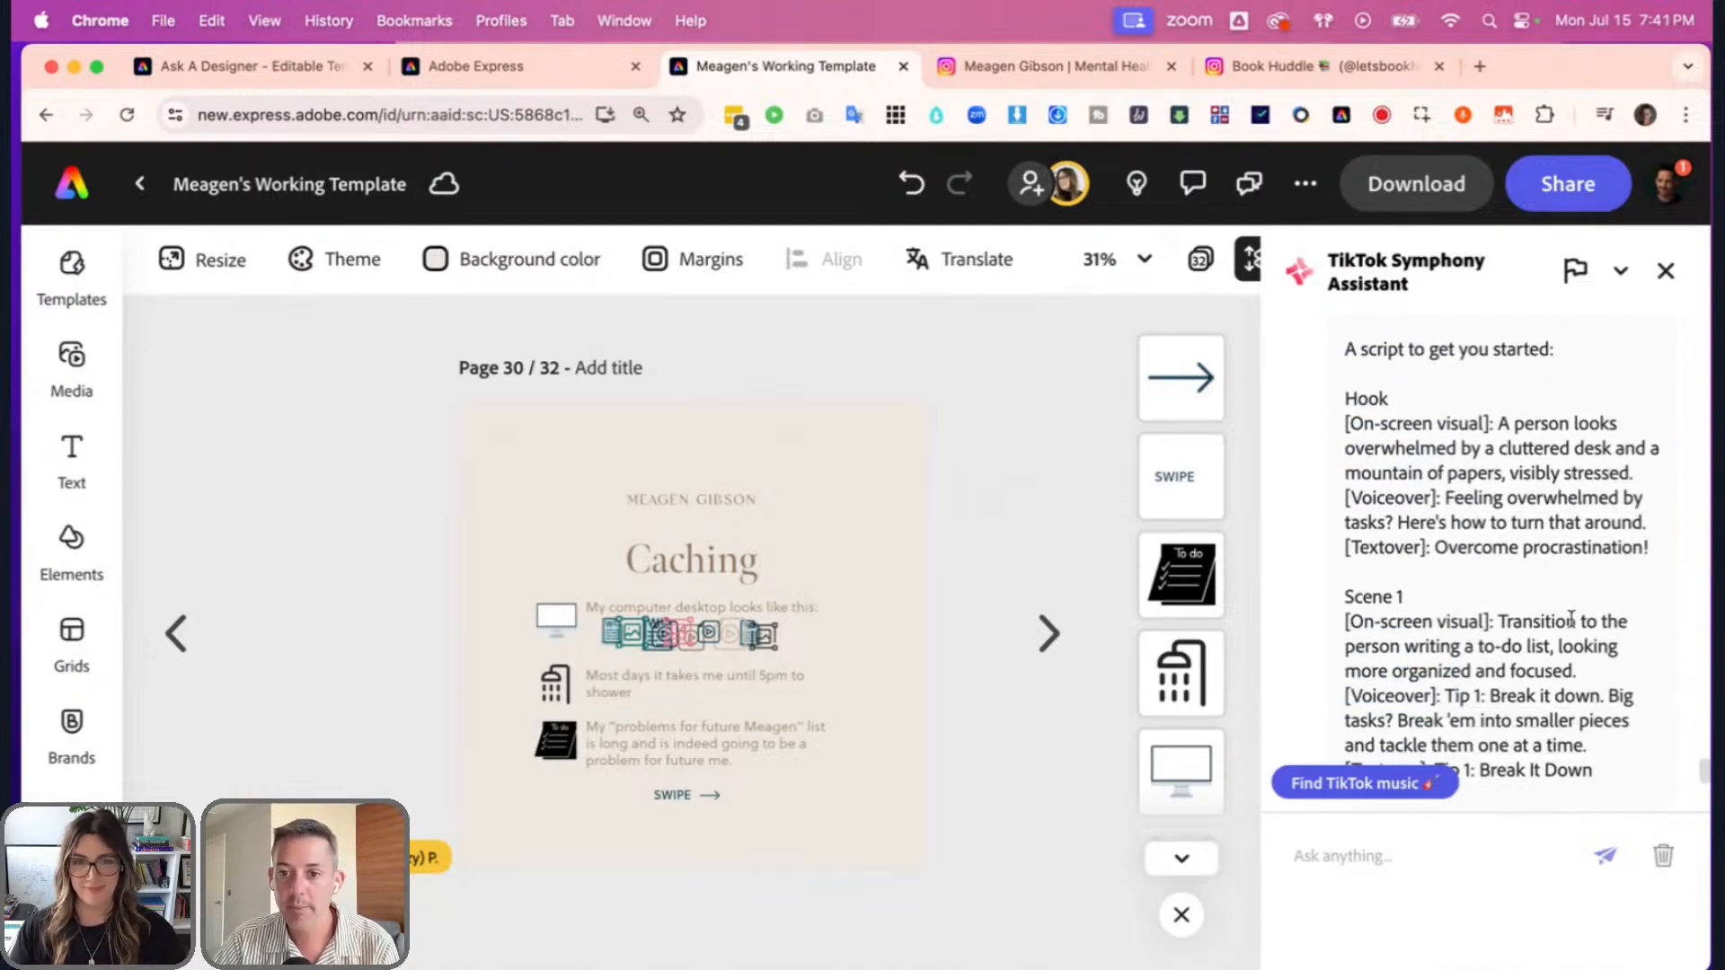
scroll(1570, 618, up, 15)
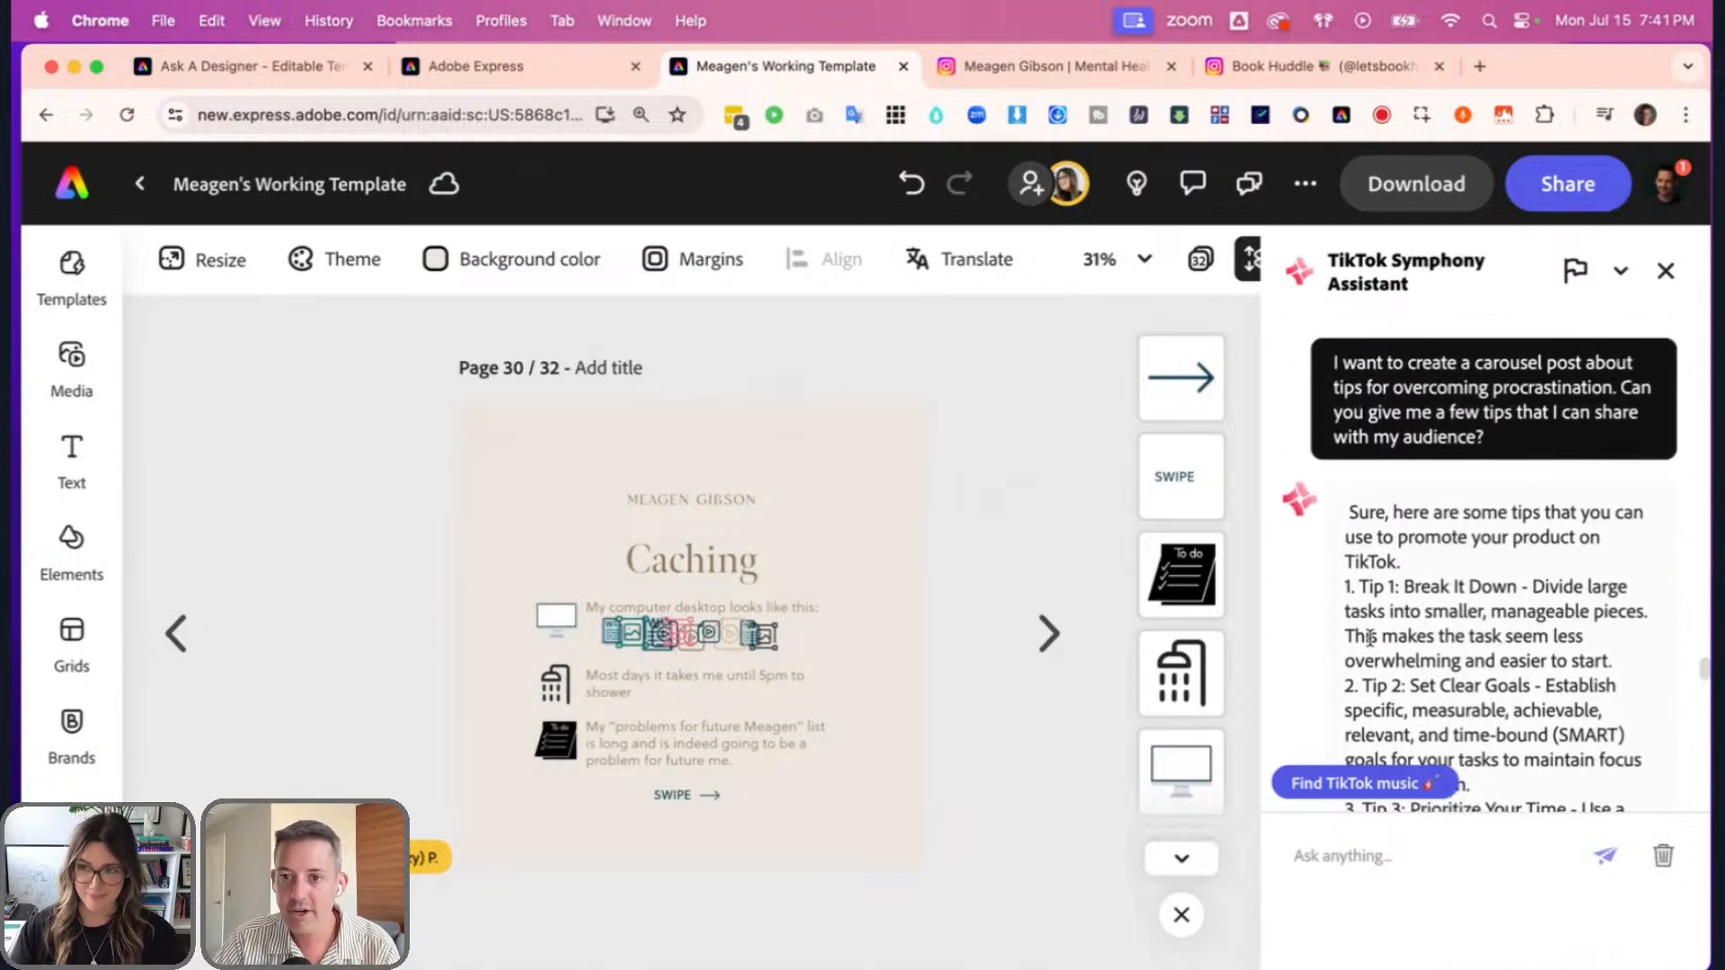
scroll(1482, 611, down, 5)
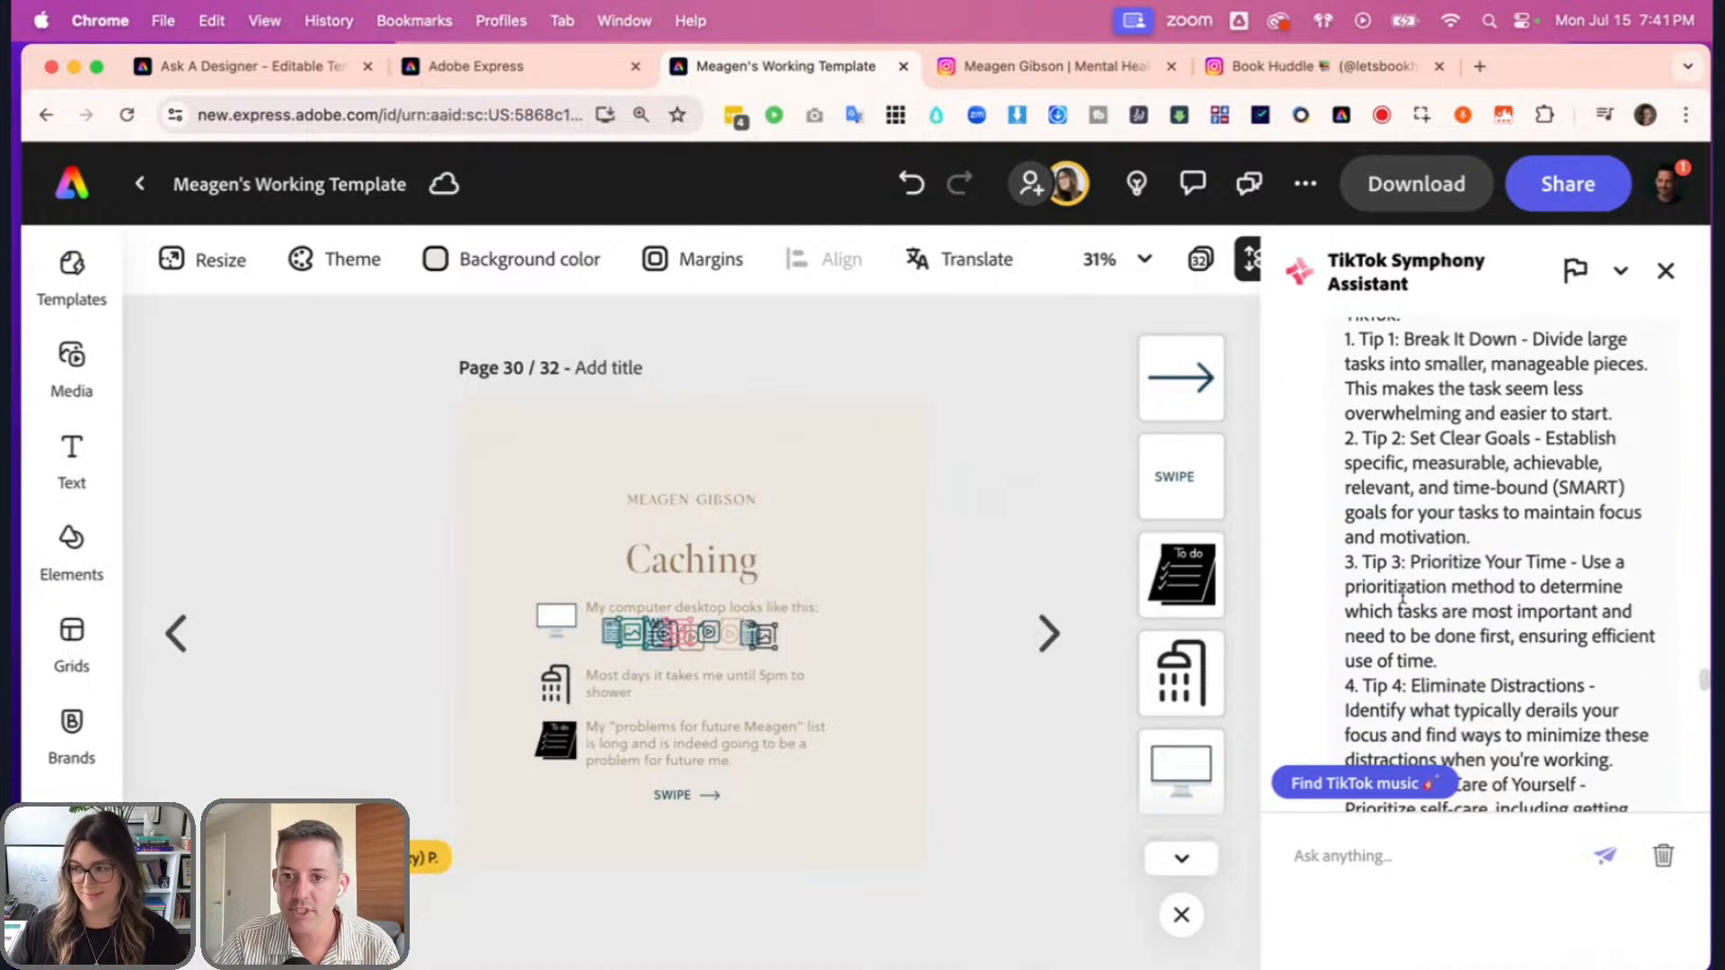
scroll(1436, 596, down, 7)
scroll(1421, 504, down, 8)
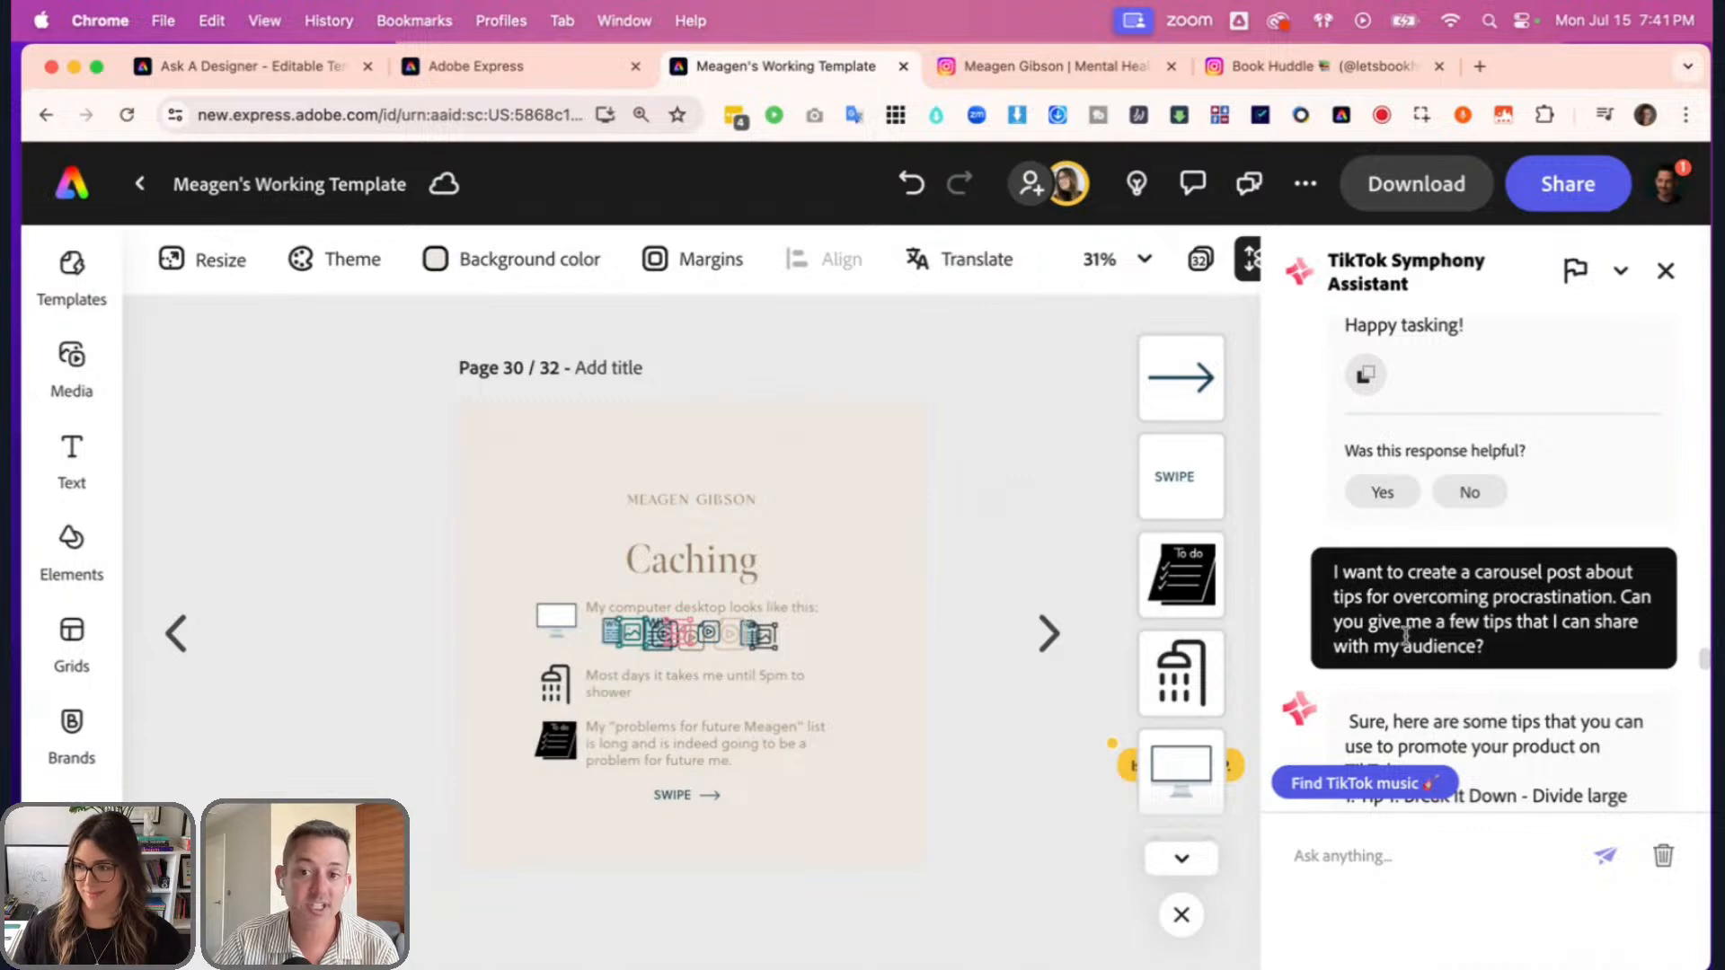
scroll(1455, 607, down, 2)
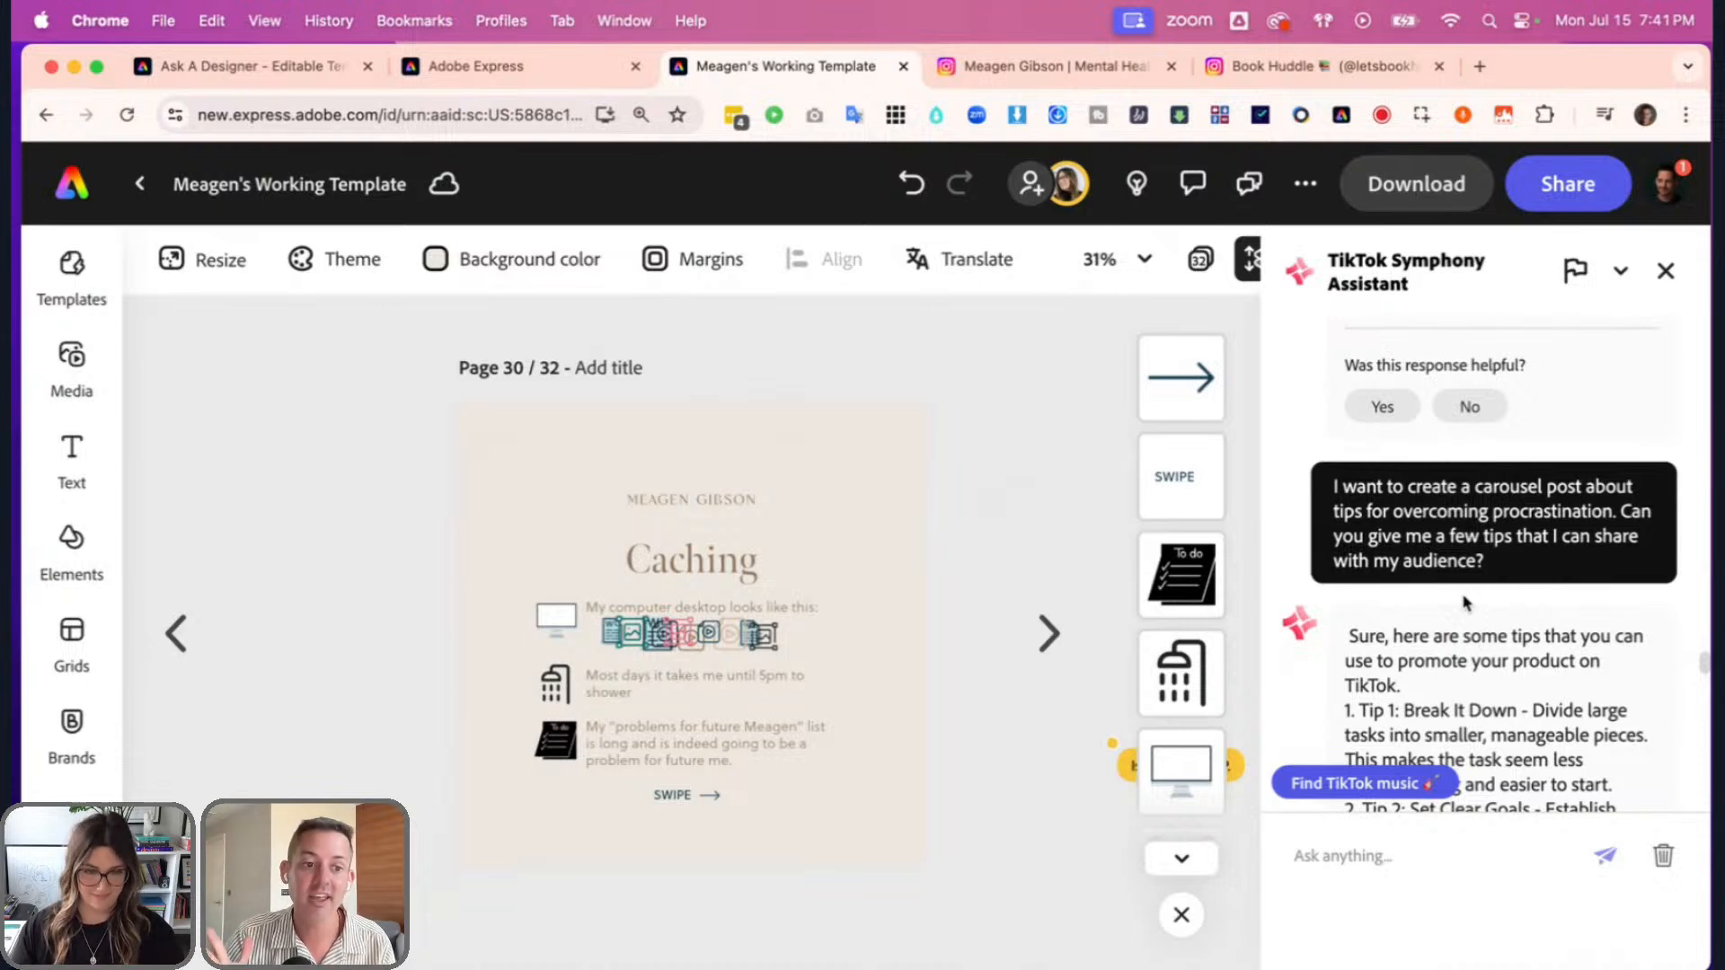
scroll(1460, 629, down, 2)
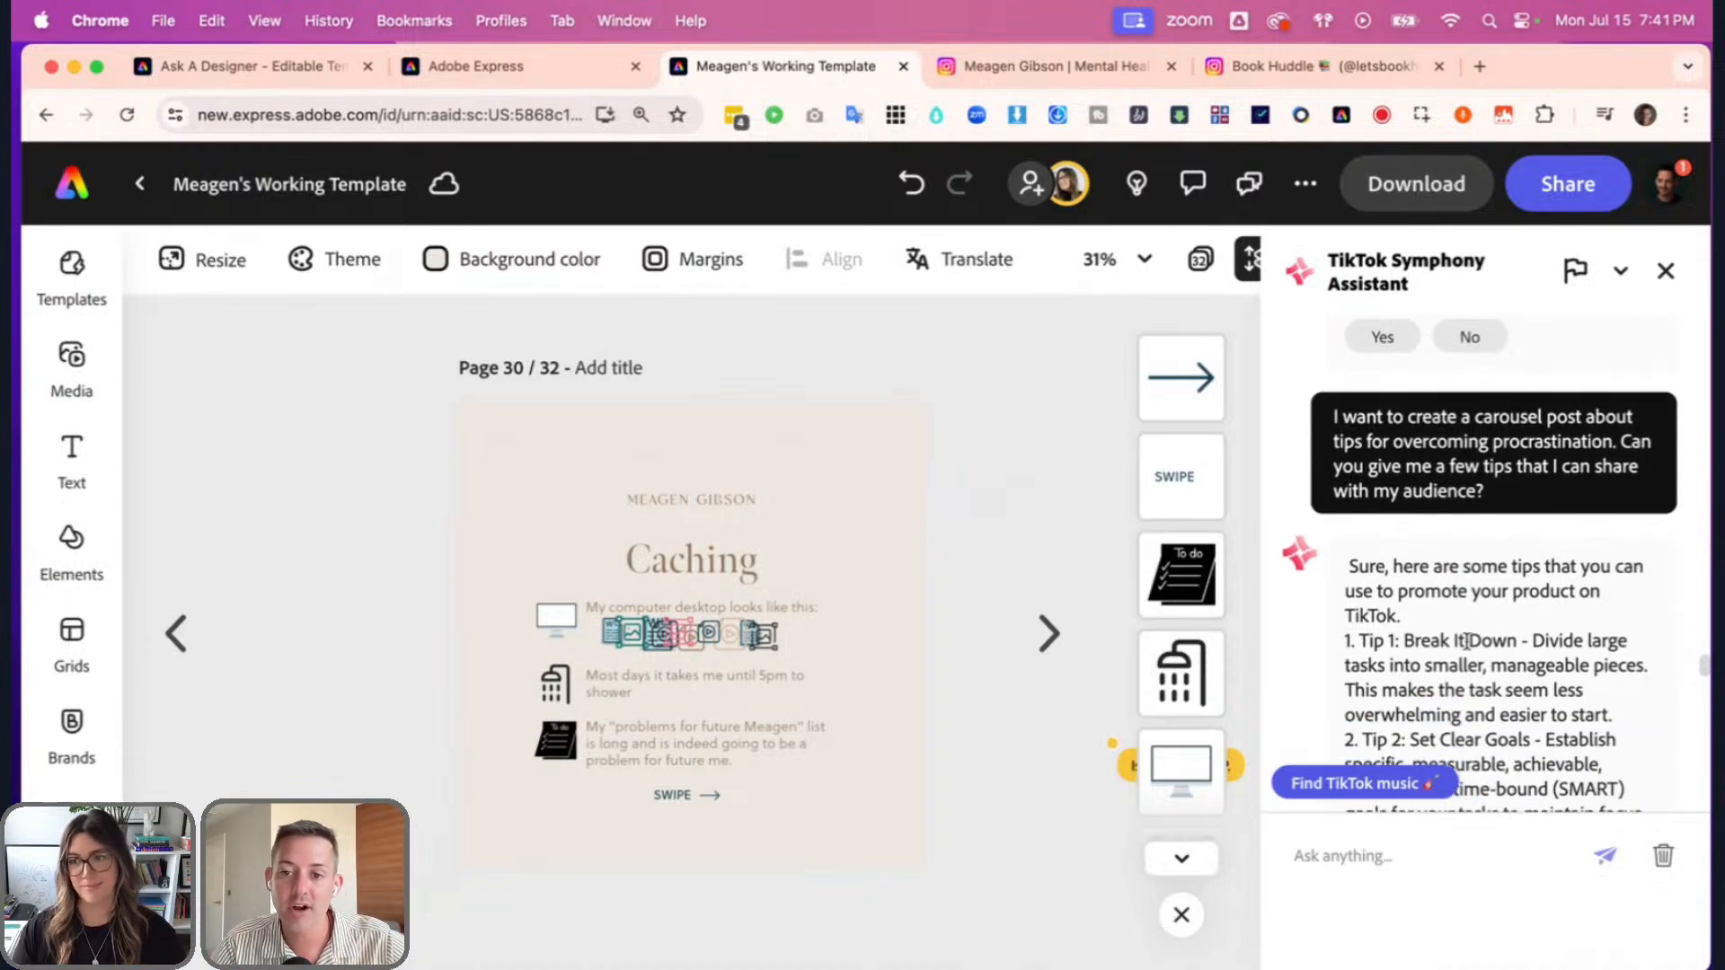
scroll(1492, 660, down, 3)
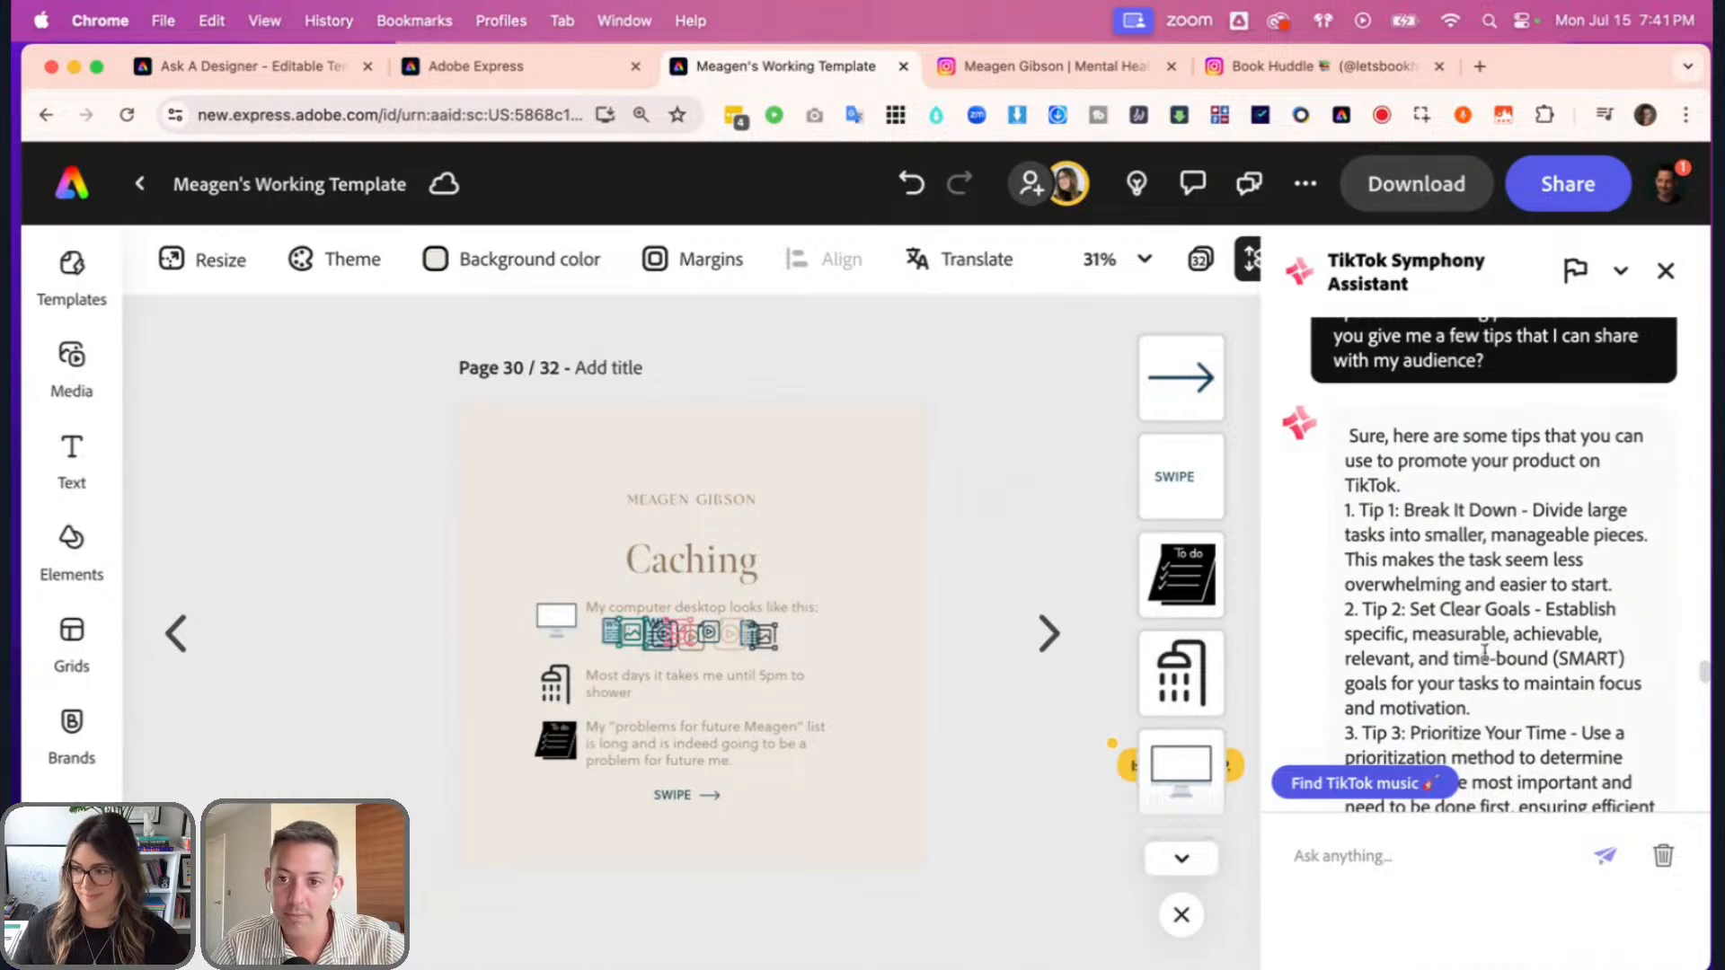
scroll(1487, 629, down, 3)
scroll(1480, 584, down, 9)
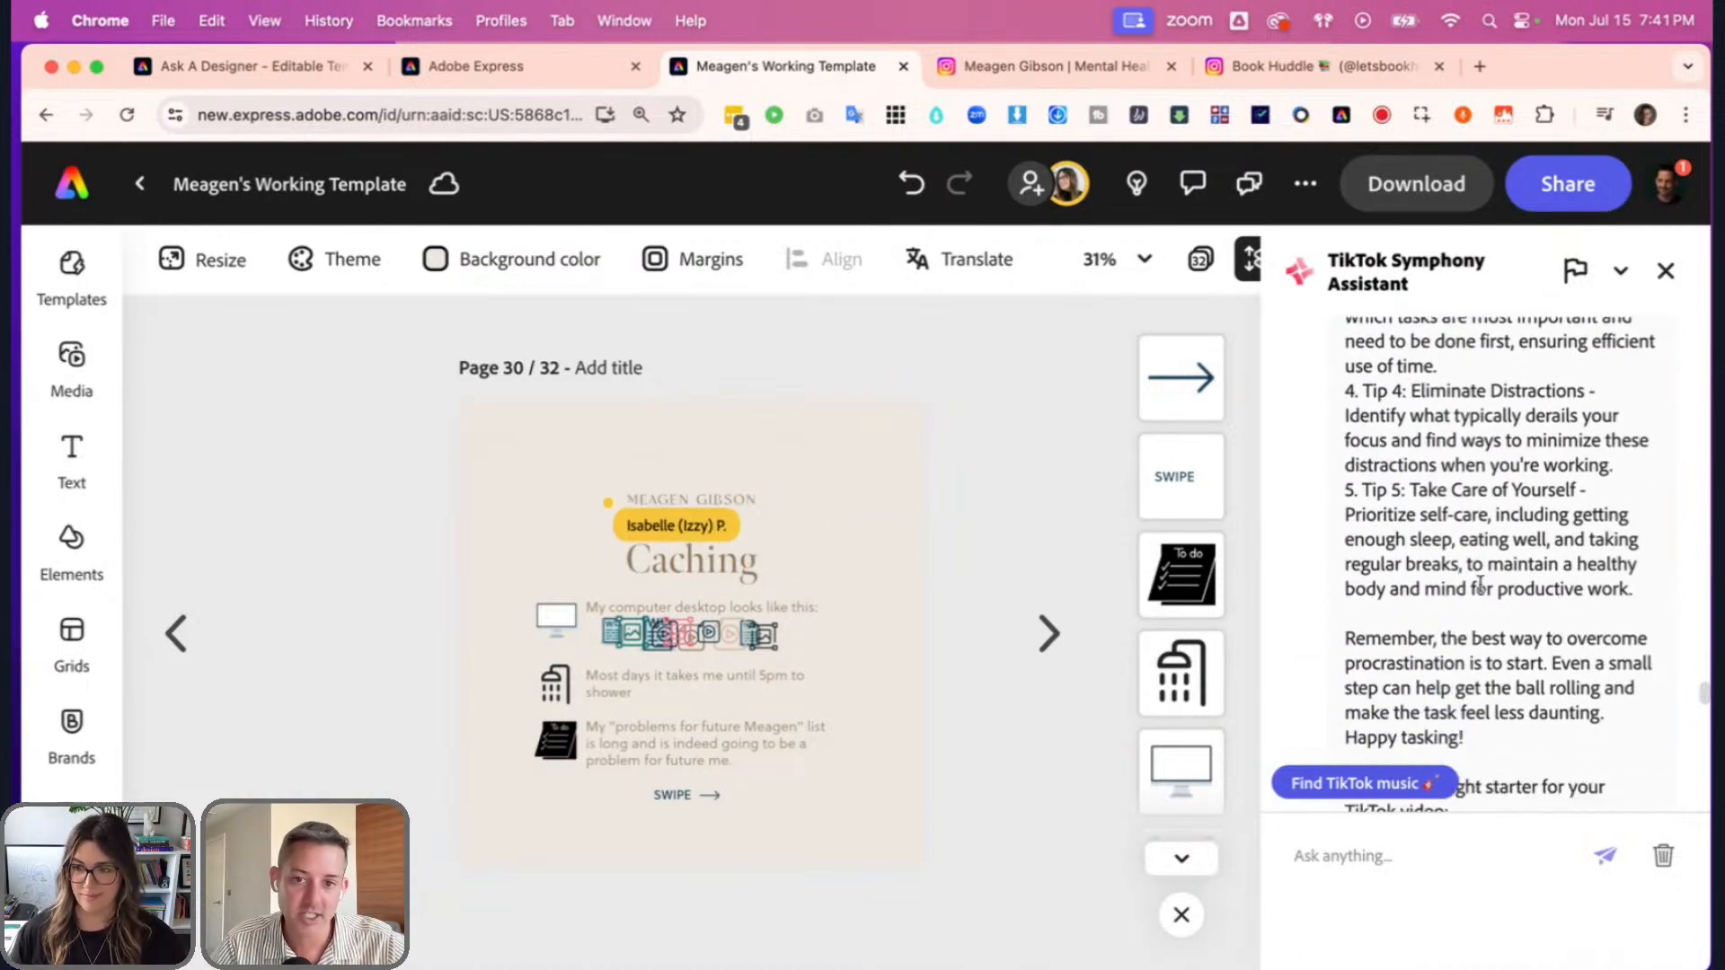
- Copy the full "Tip 5: Take Care of Yourself" paragraph, including its number, from the assistant's answer
scroll(1527, 625, up, 1)
drag(1640, 654, 1345, 537)
key(ctrl+c)
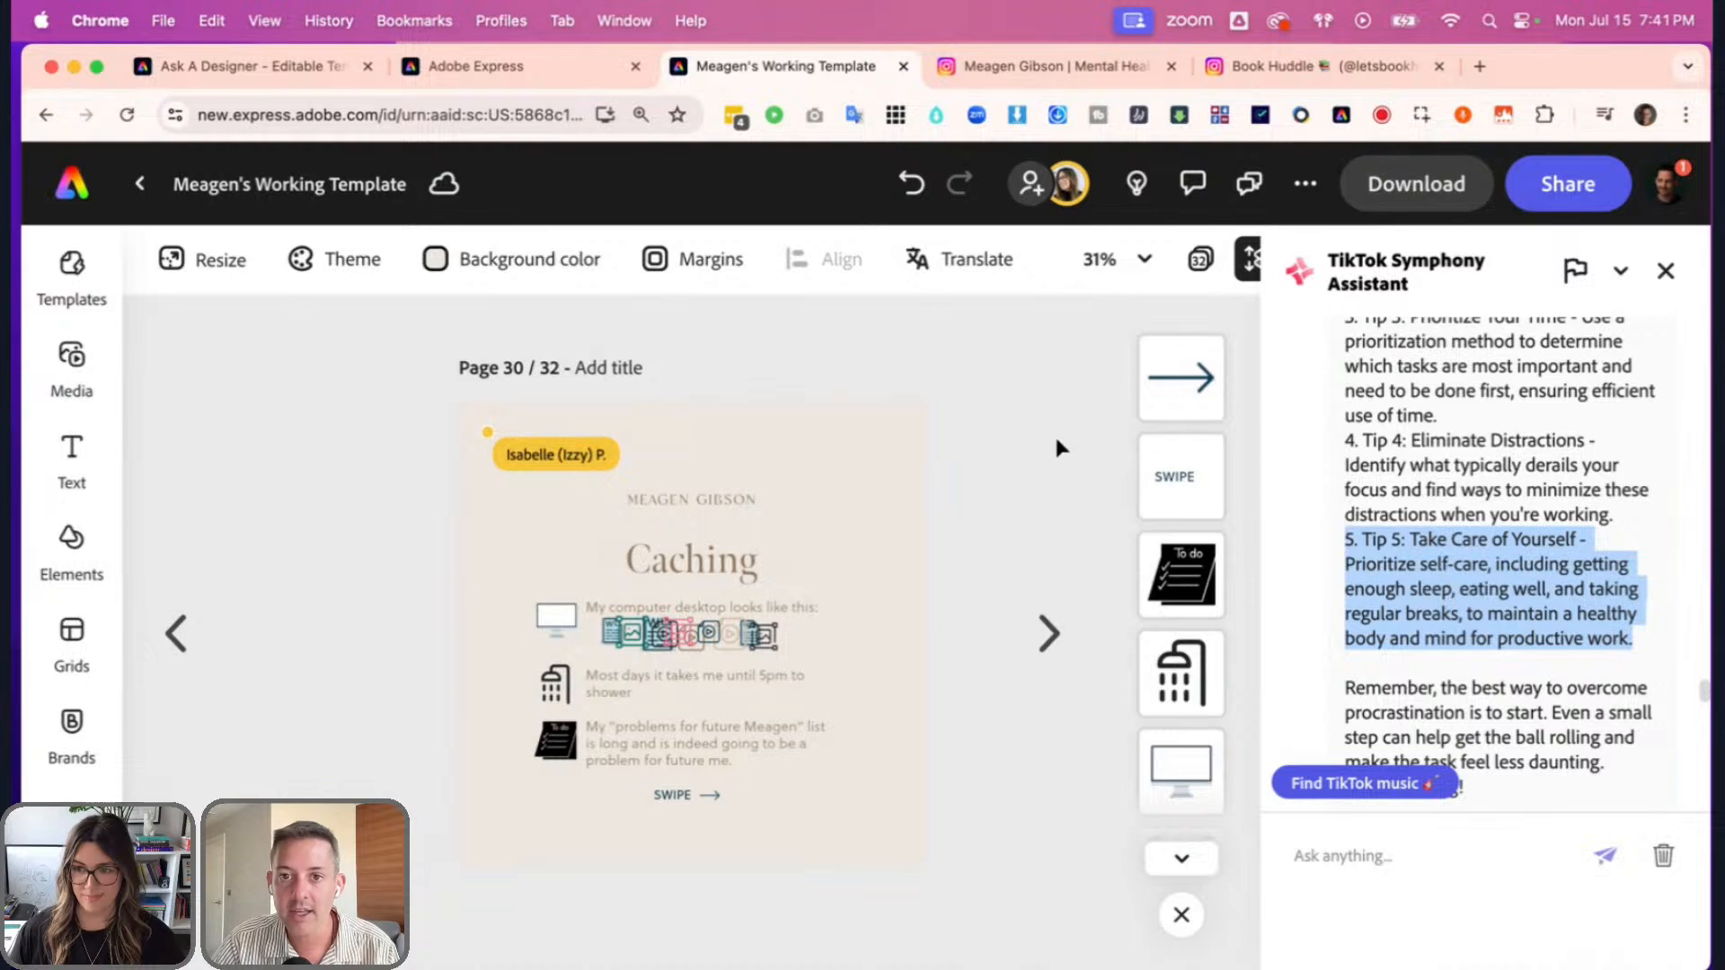
- Duplicate the maroon placeholder-text page from the overview of all pages
click(1200, 259)
scroll(954, 573, down, 1)
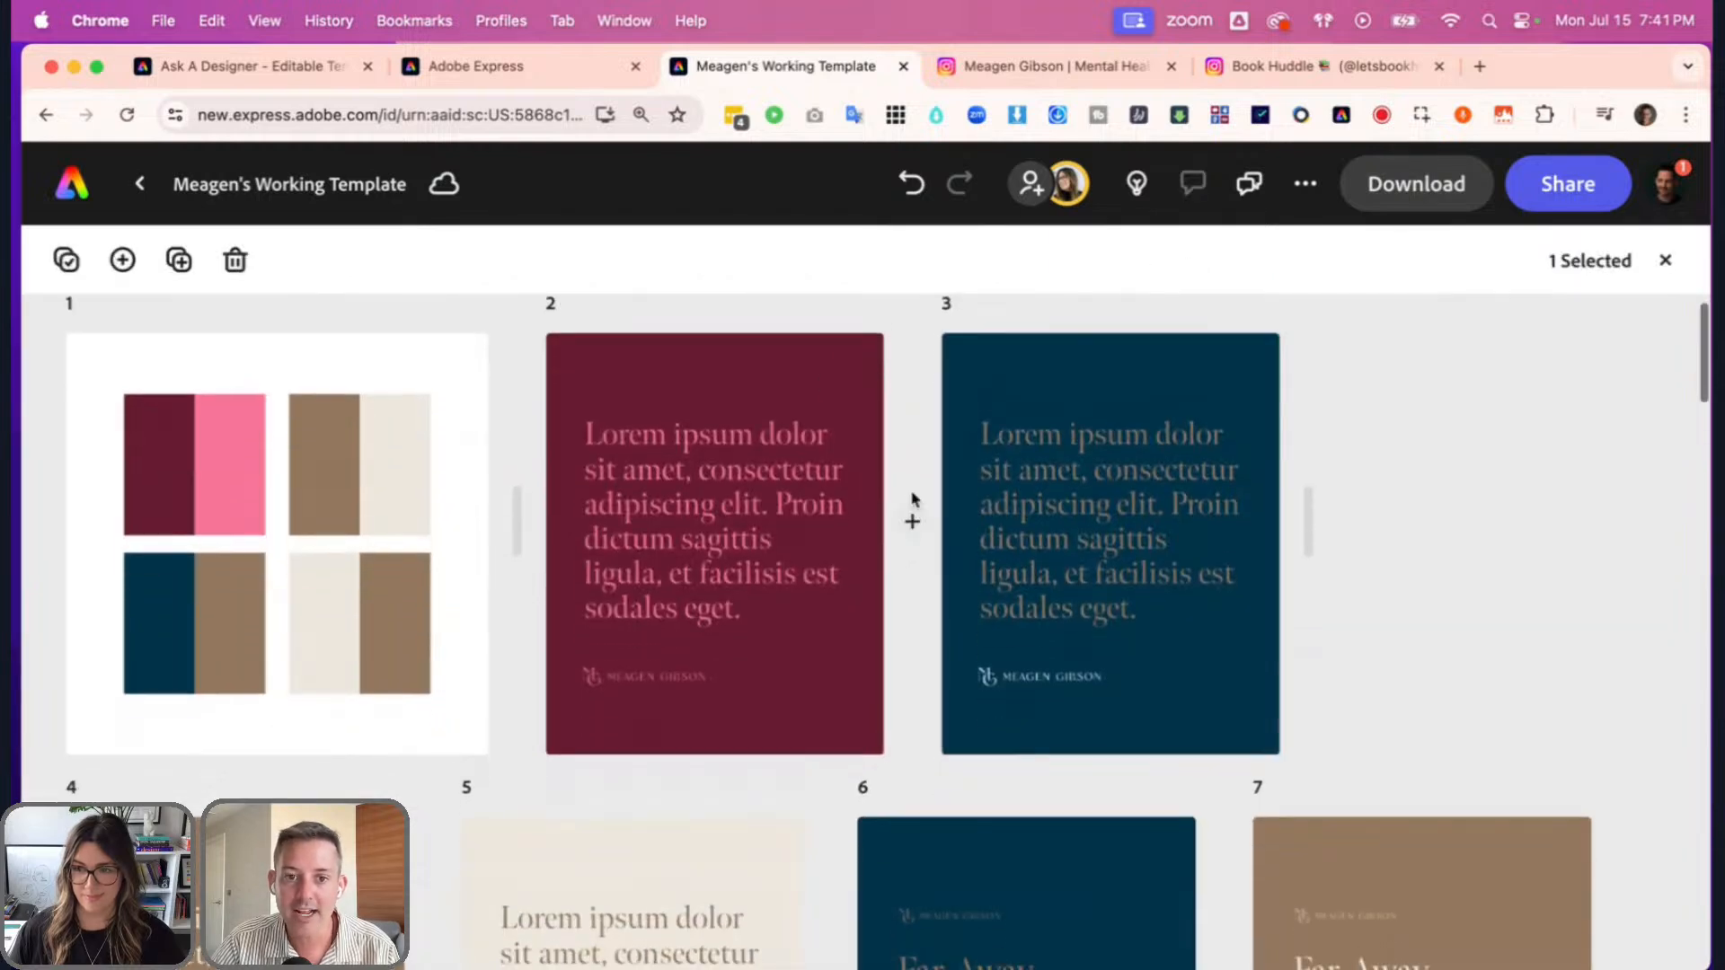
click(855, 361)
click(778, 475)
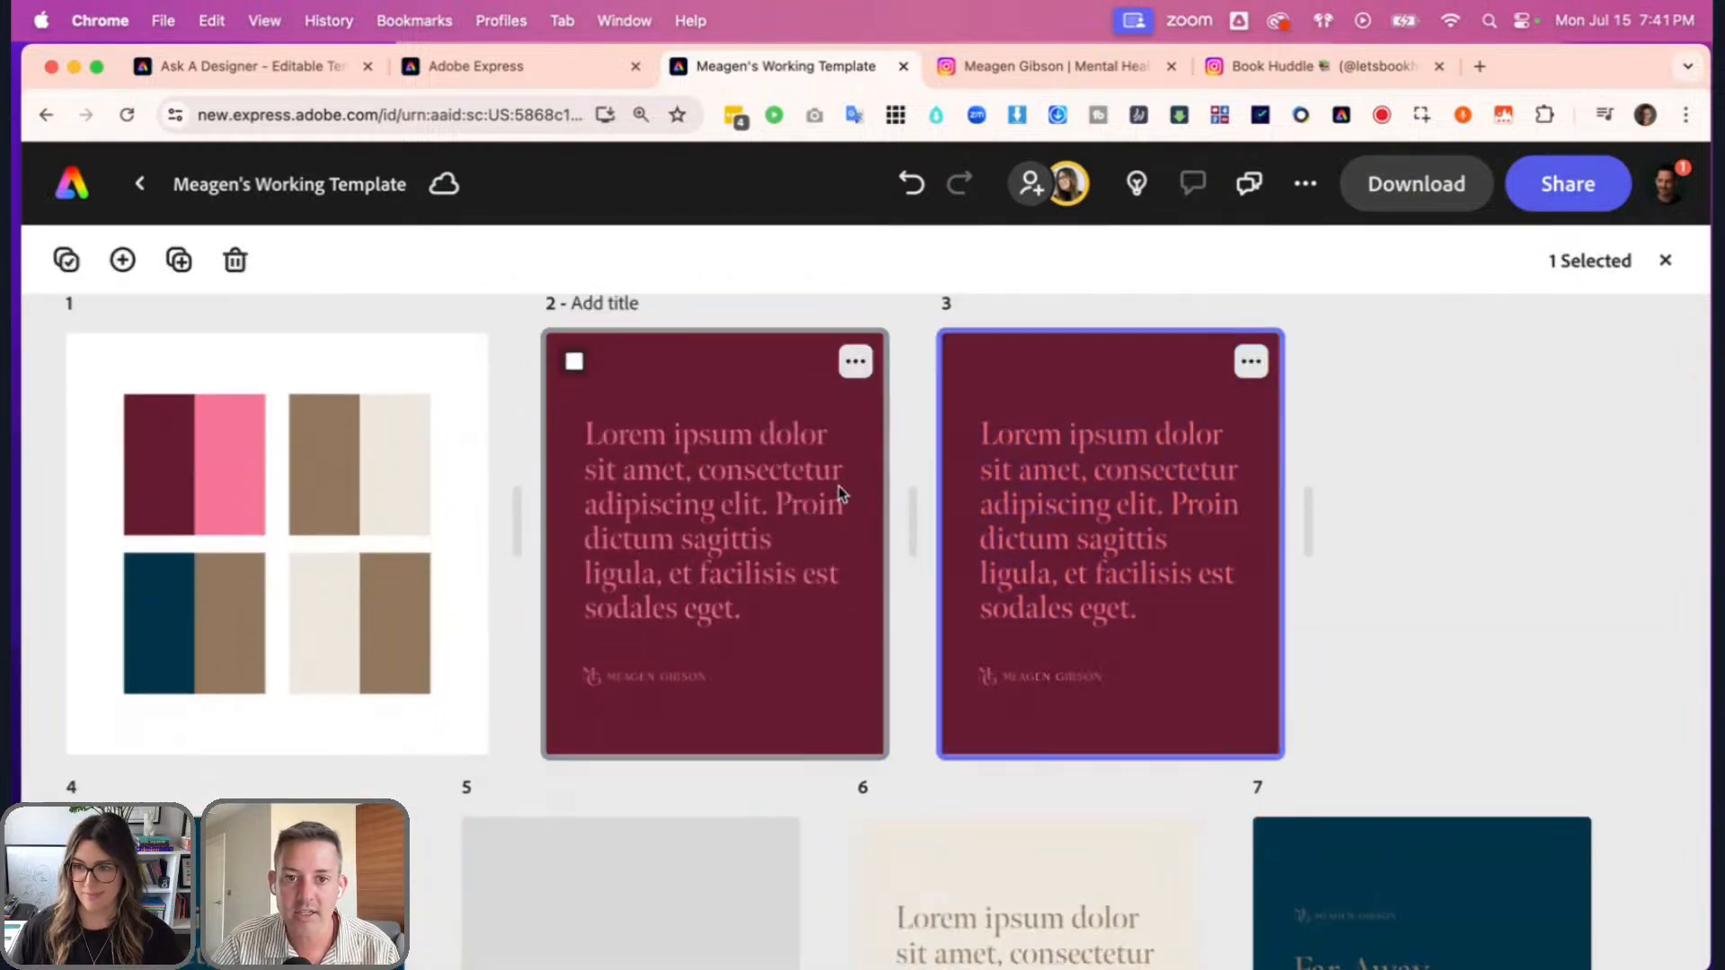
- Open the duplicated maroon page and replace its whole placeholder paragraph with the copied Tip 5 text
double_click(1034, 539)
click(802, 563)
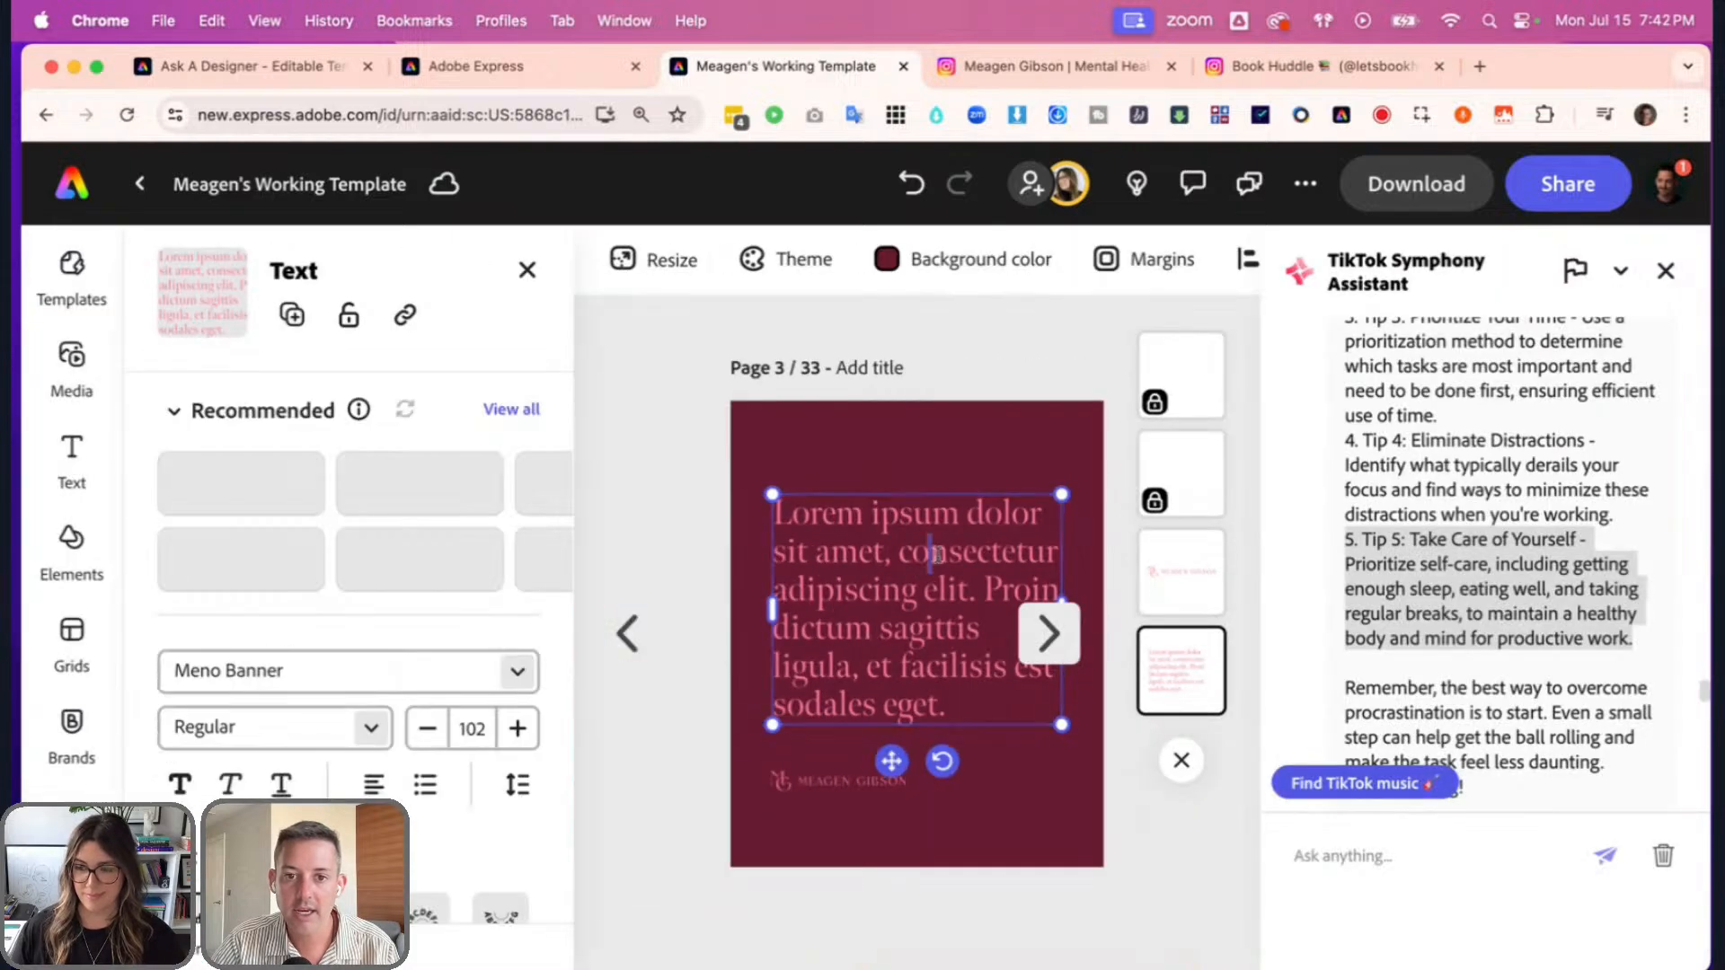
key(ctrl+a)
key(ctrl+v)
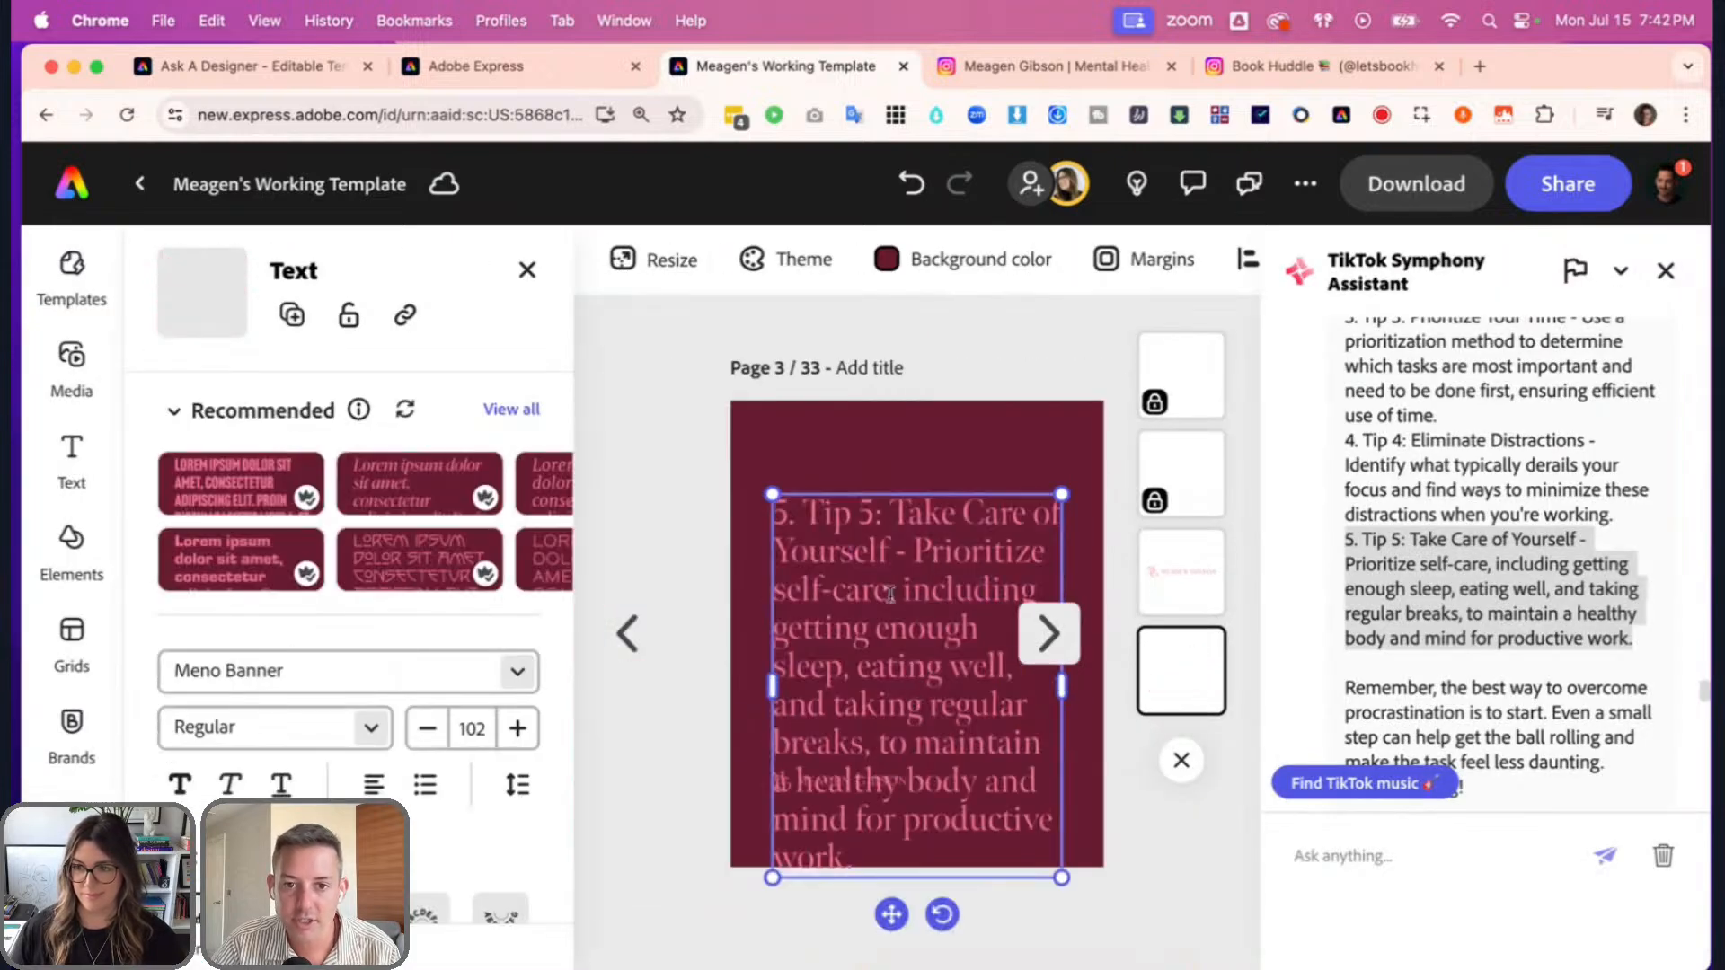
- Trim the pasted tip so the heading reads only "Prioritize self-care."
drag(892, 593, 849, 858)
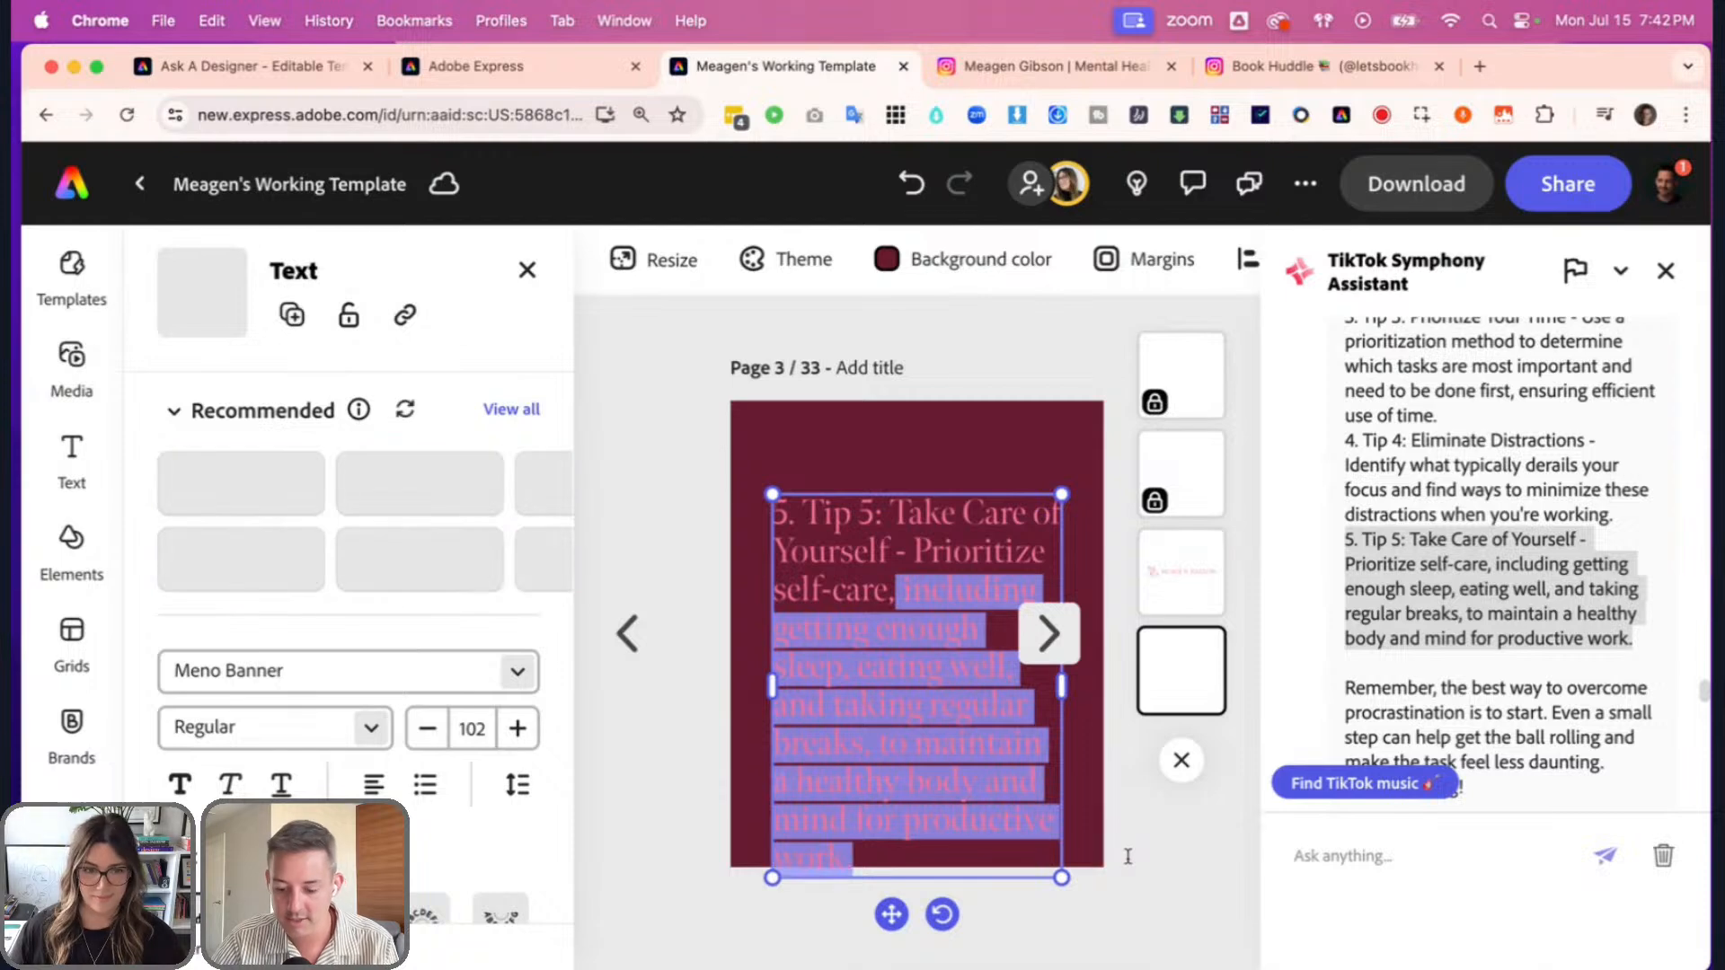
key(BackSpace)
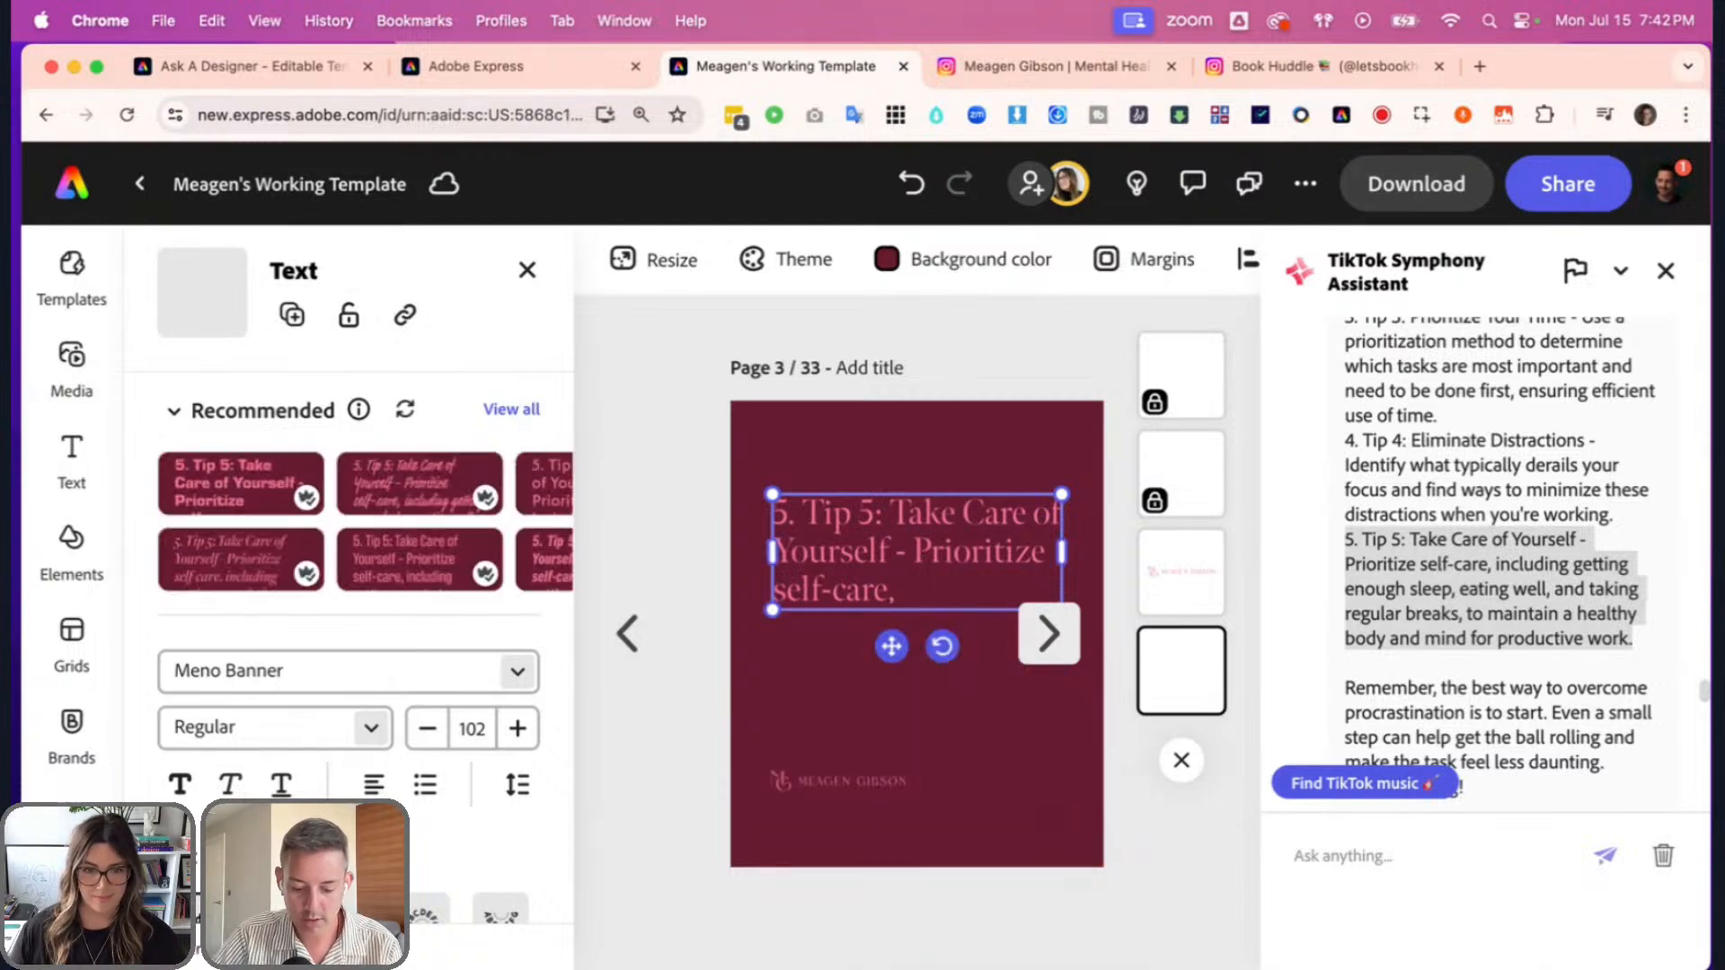
drag(909, 549, 771, 505)
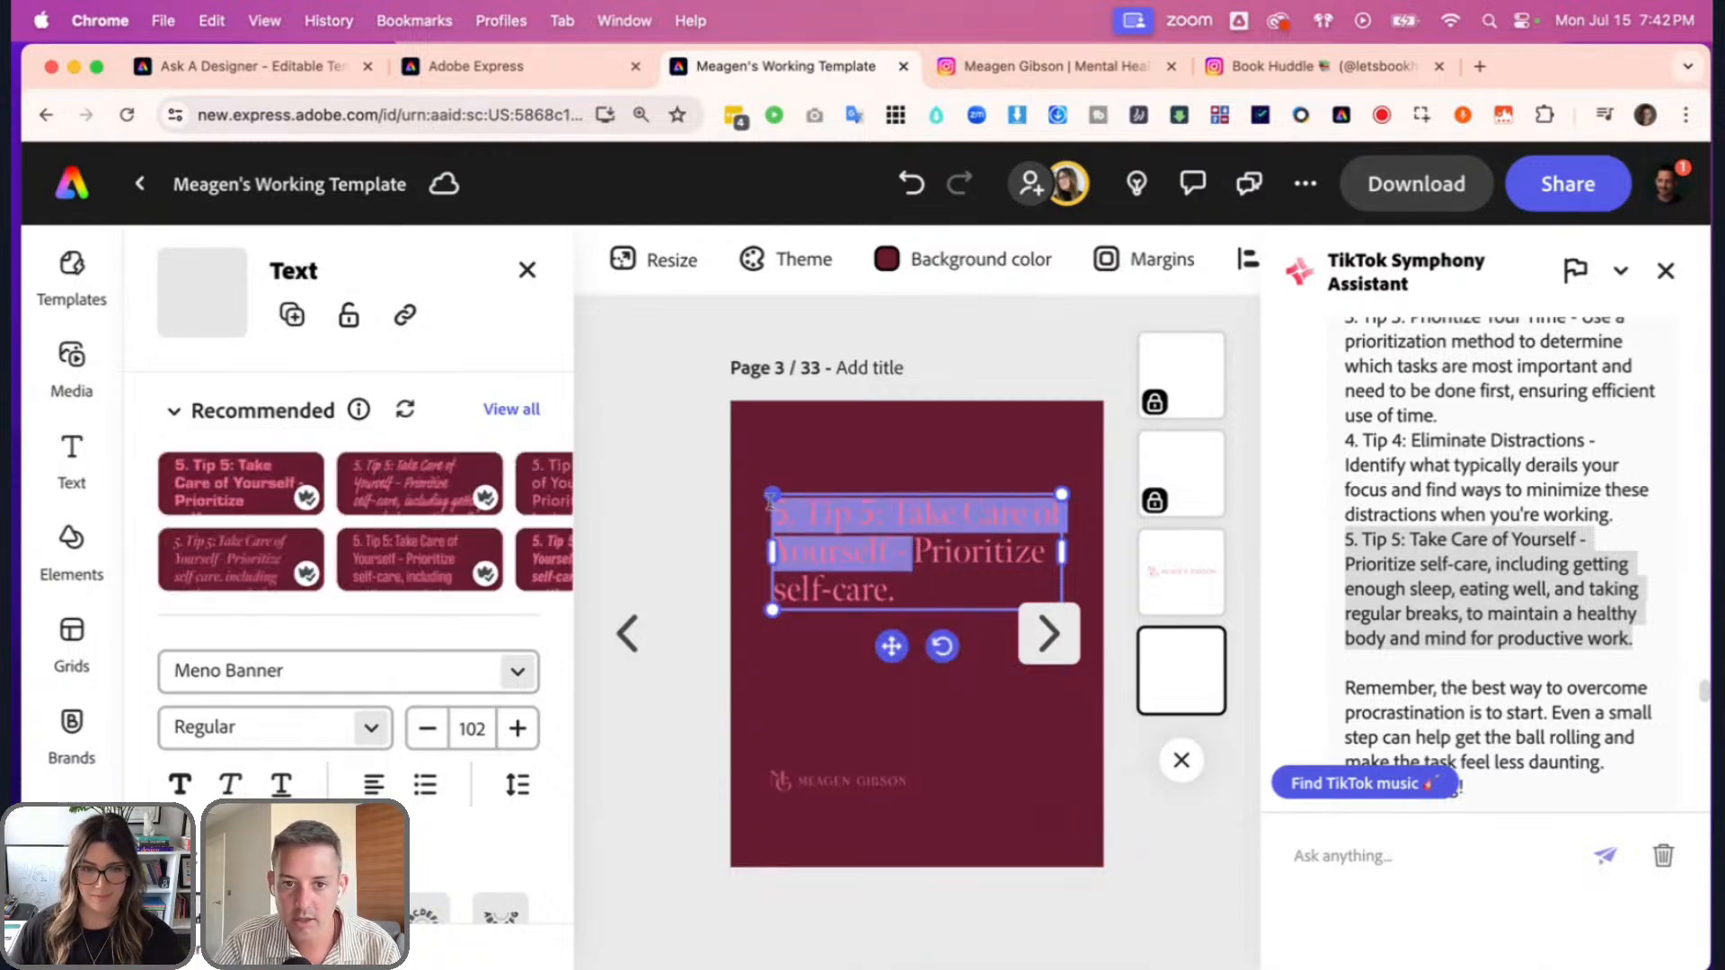
key(BackSpace)
click(873, 694)
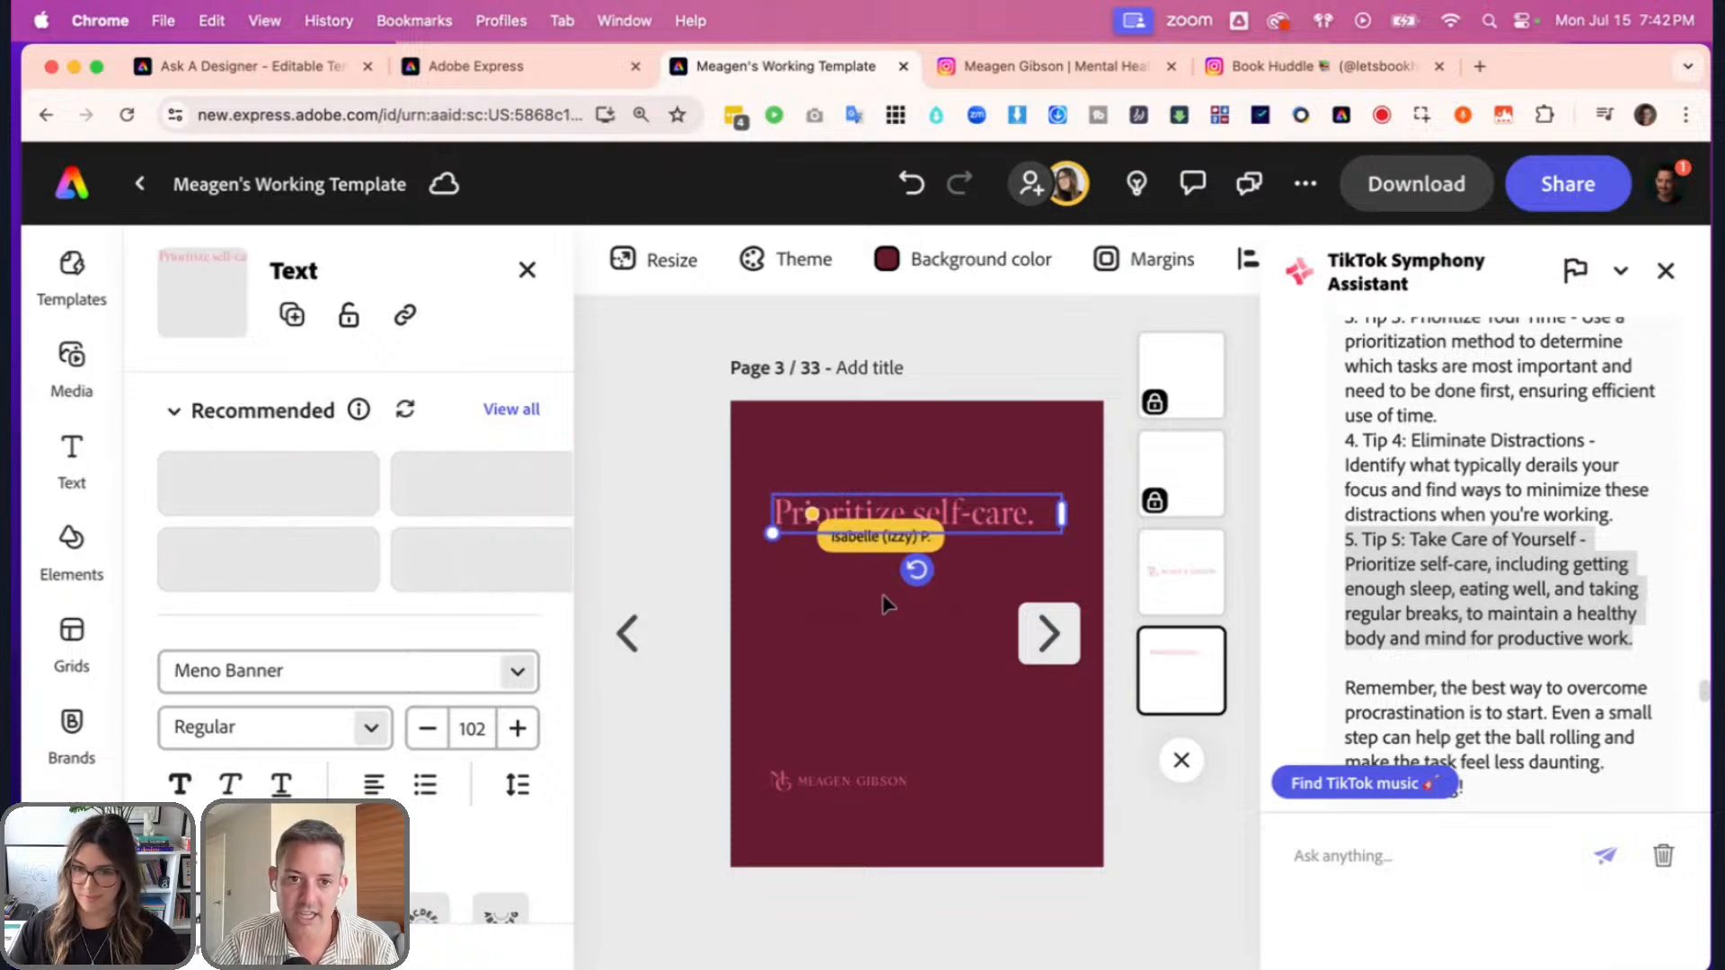
- Copy the small body text from the dark blue page 7 and place it on page 3 below the "Prioritize self-care." heading
click(1628, 639)
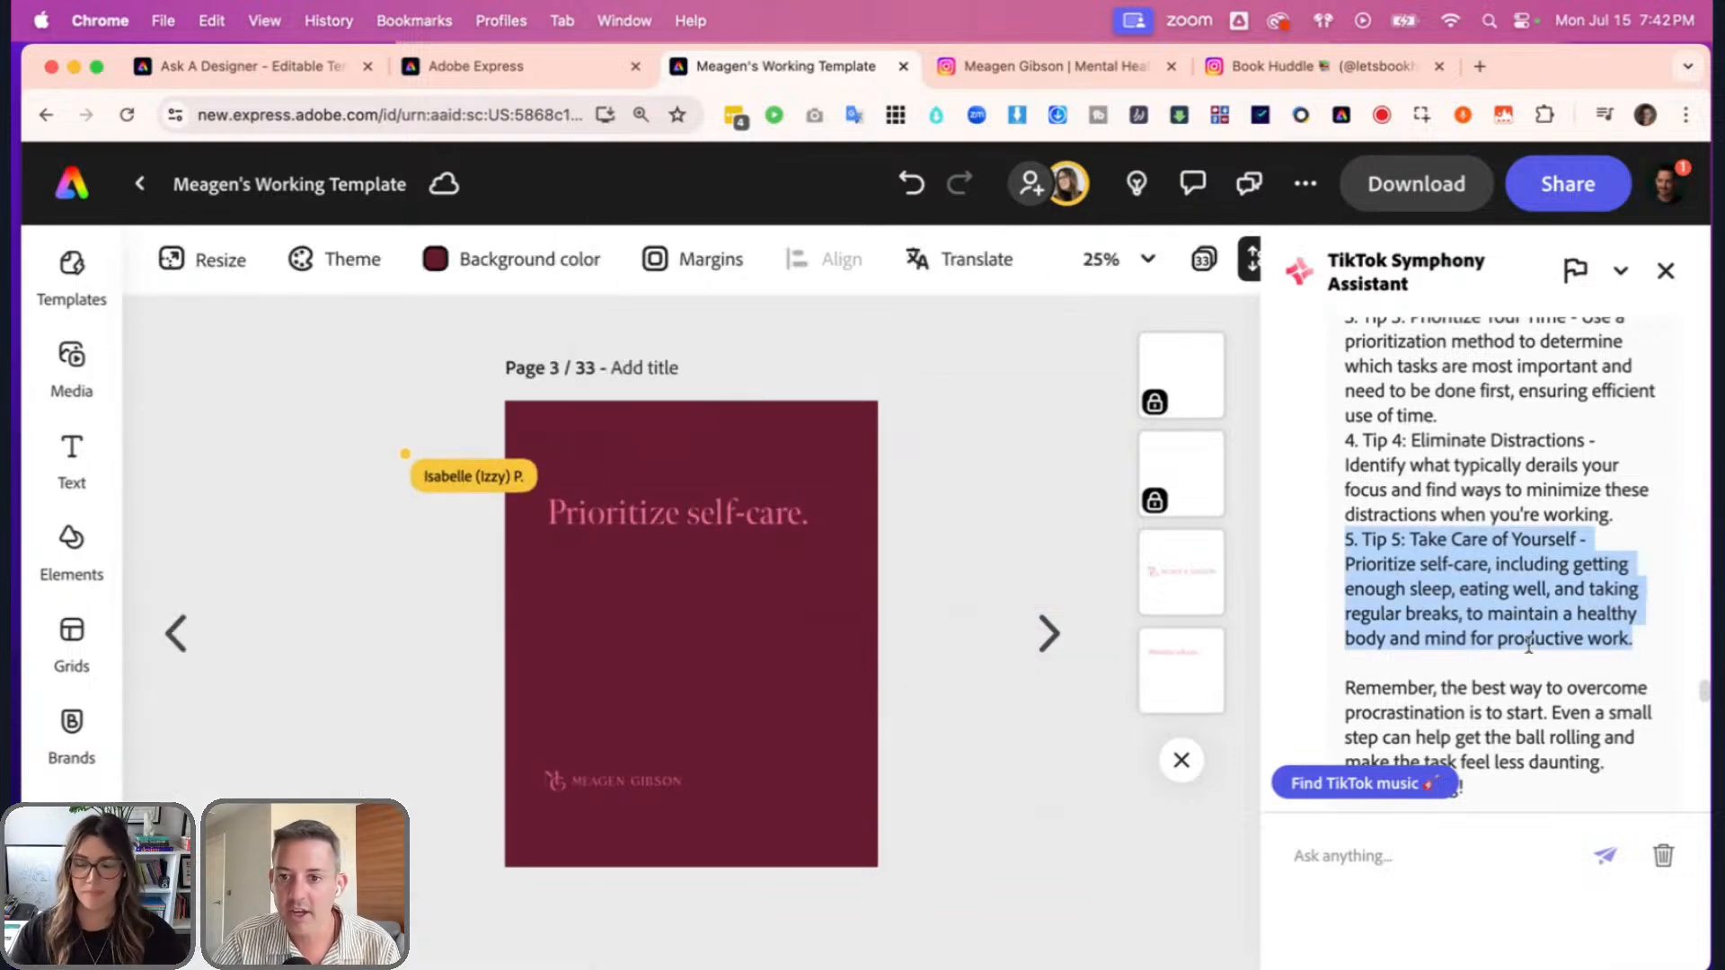
drag(1627, 640, 1344, 593)
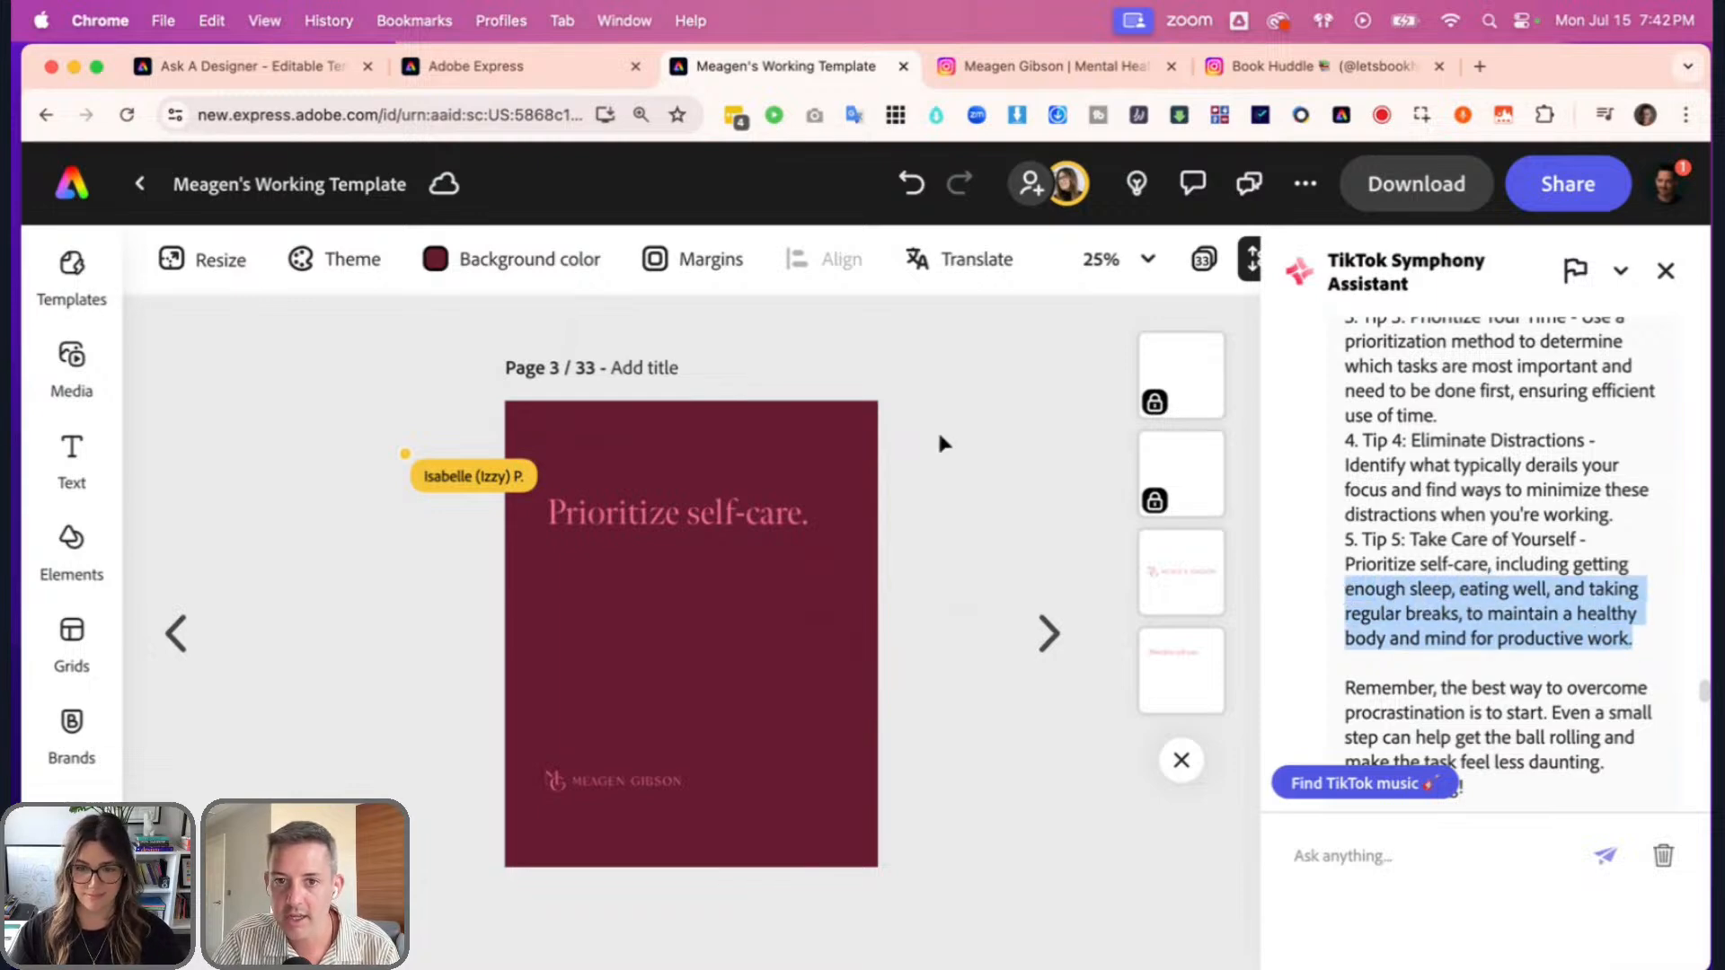
click(939, 442)
click(1206, 269)
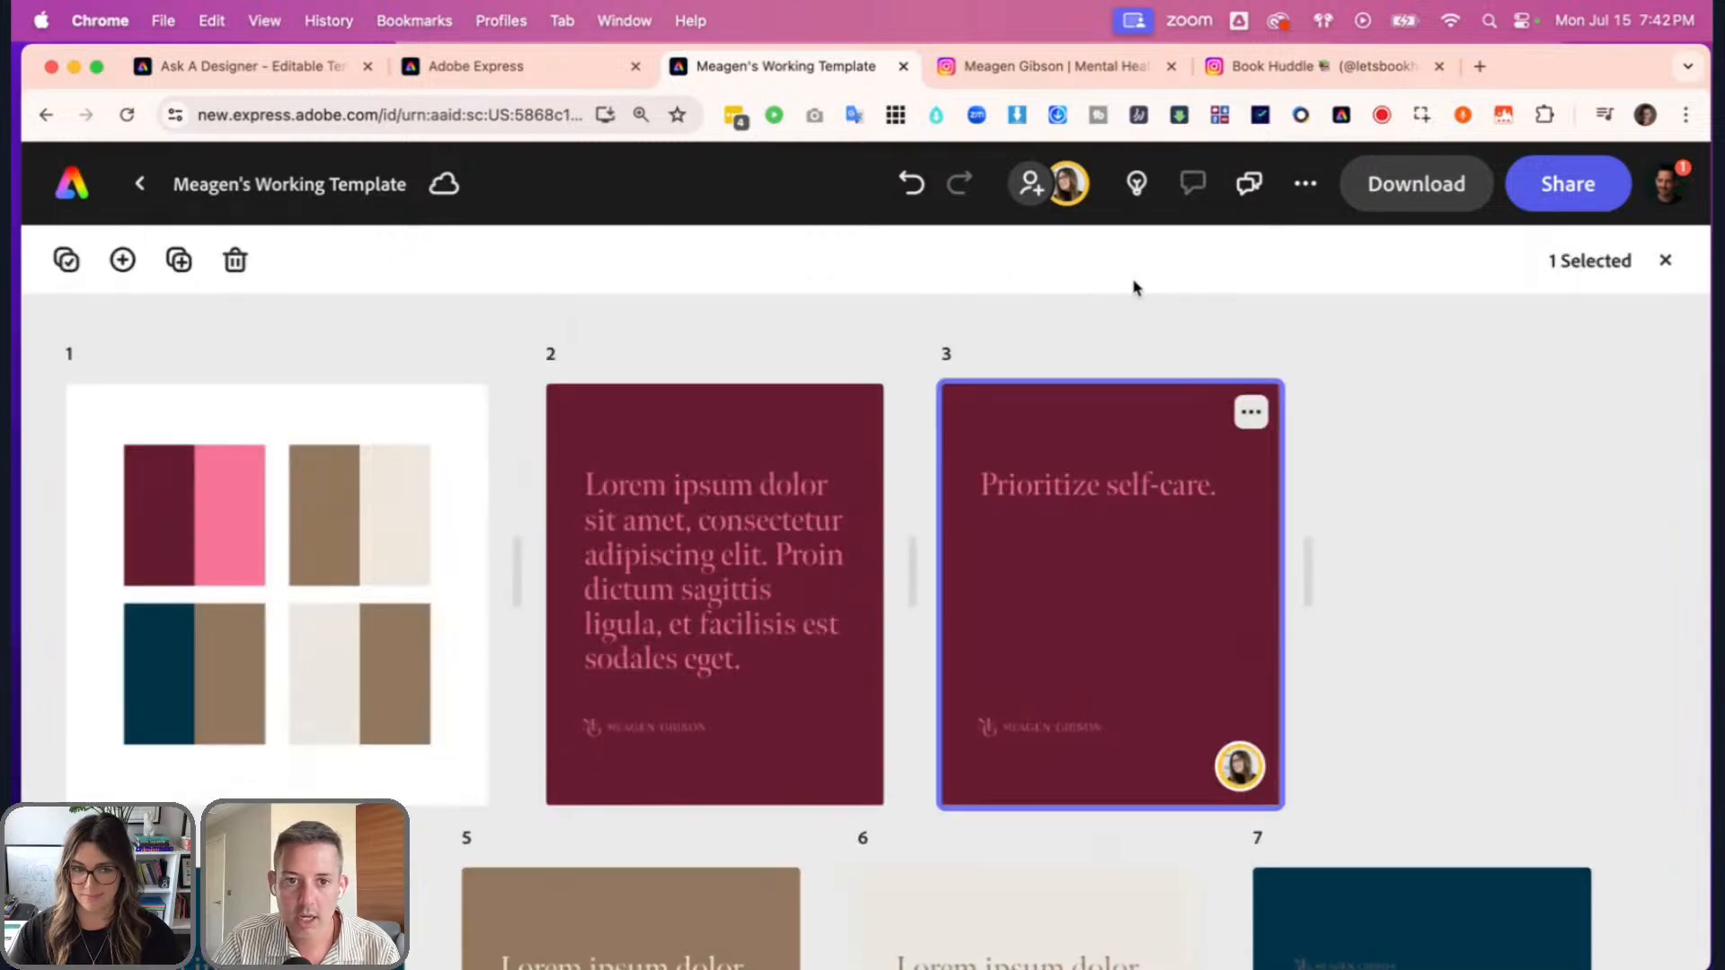
scroll(997, 596, down, 5)
double_click(1339, 716)
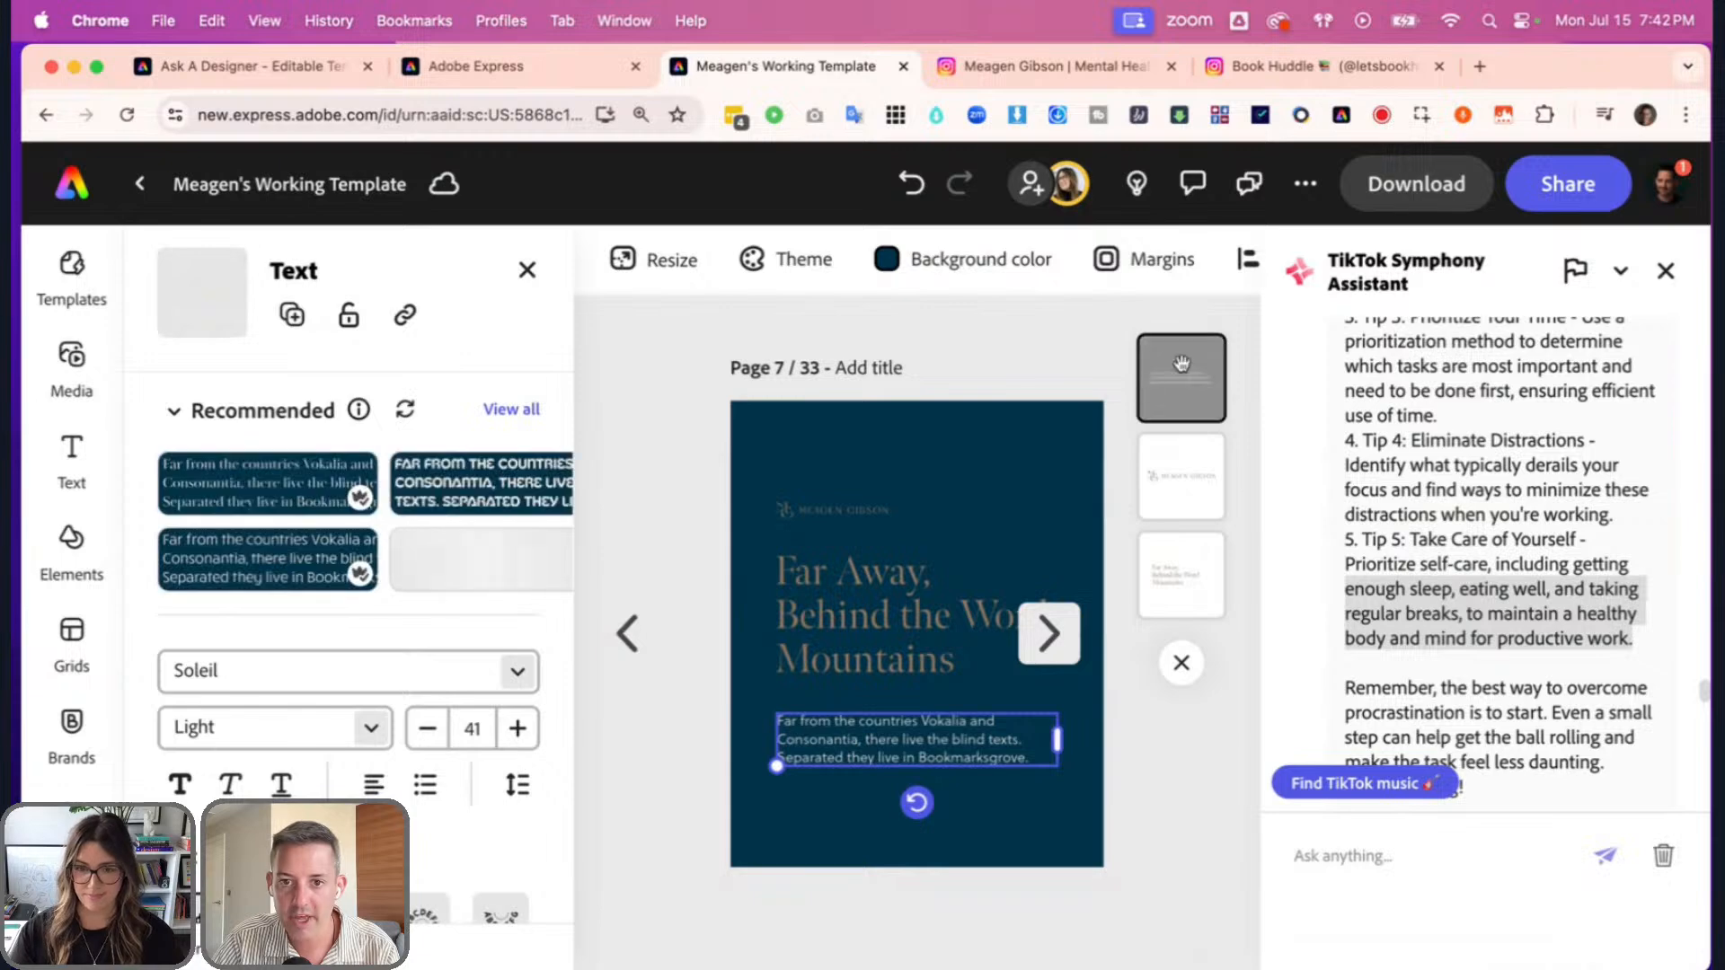
click(627, 635)
click(177, 634)
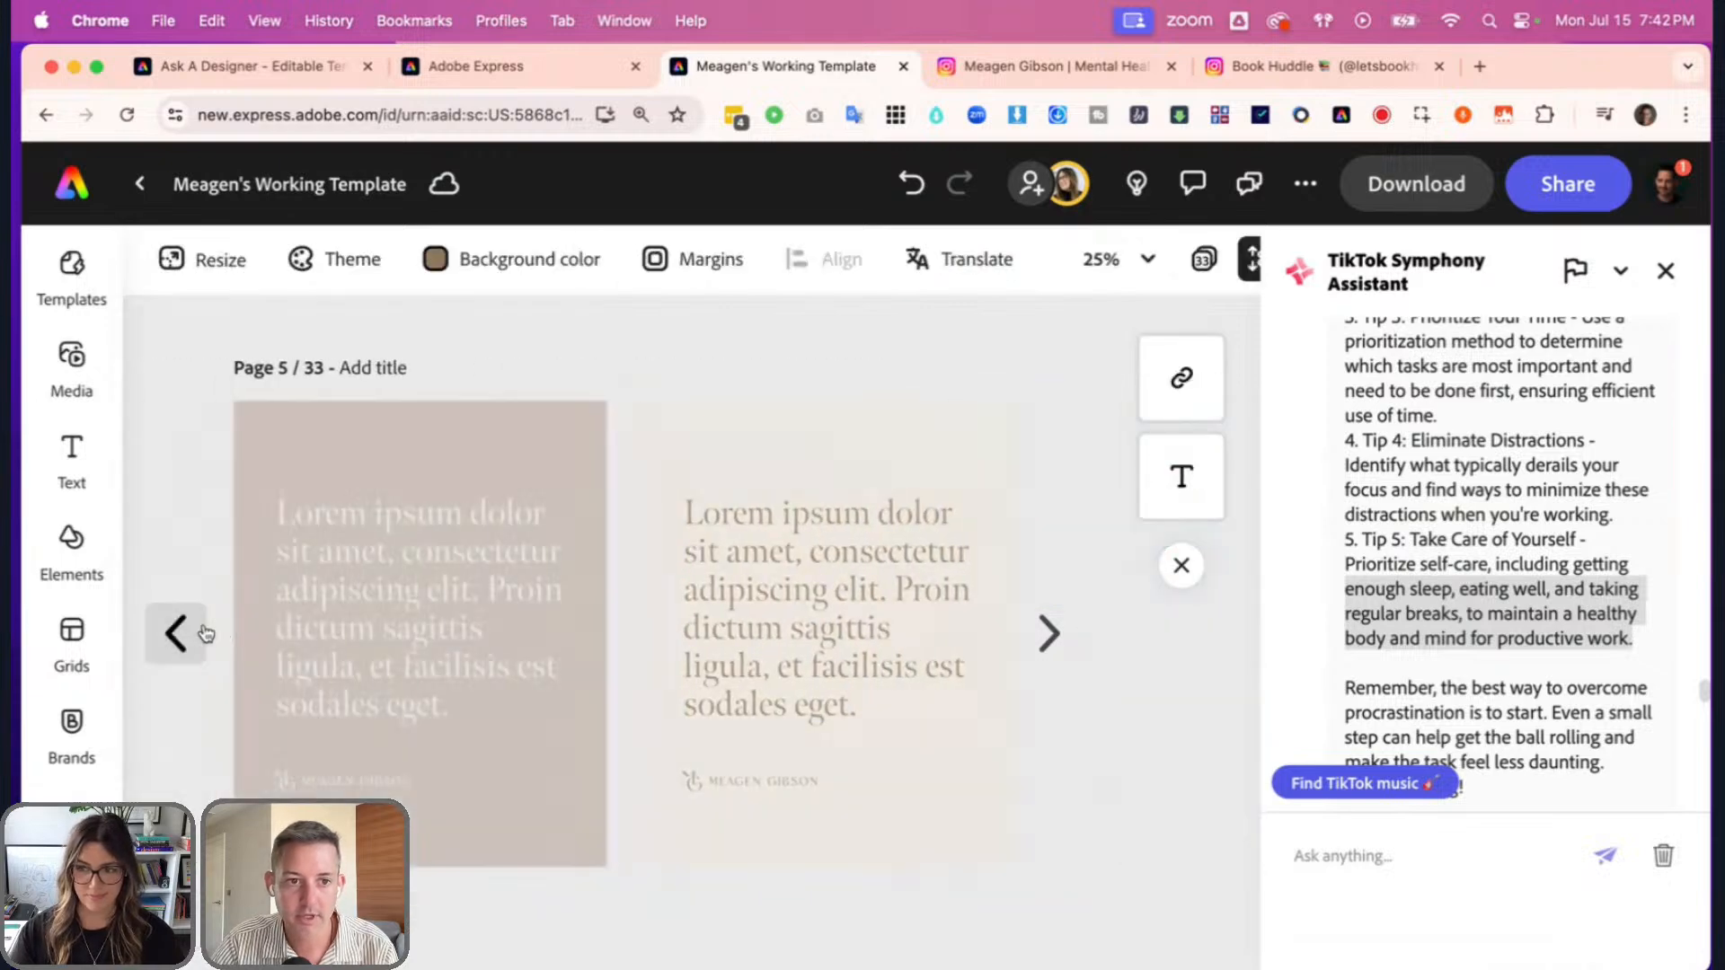
click(176, 635)
click(177, 634)
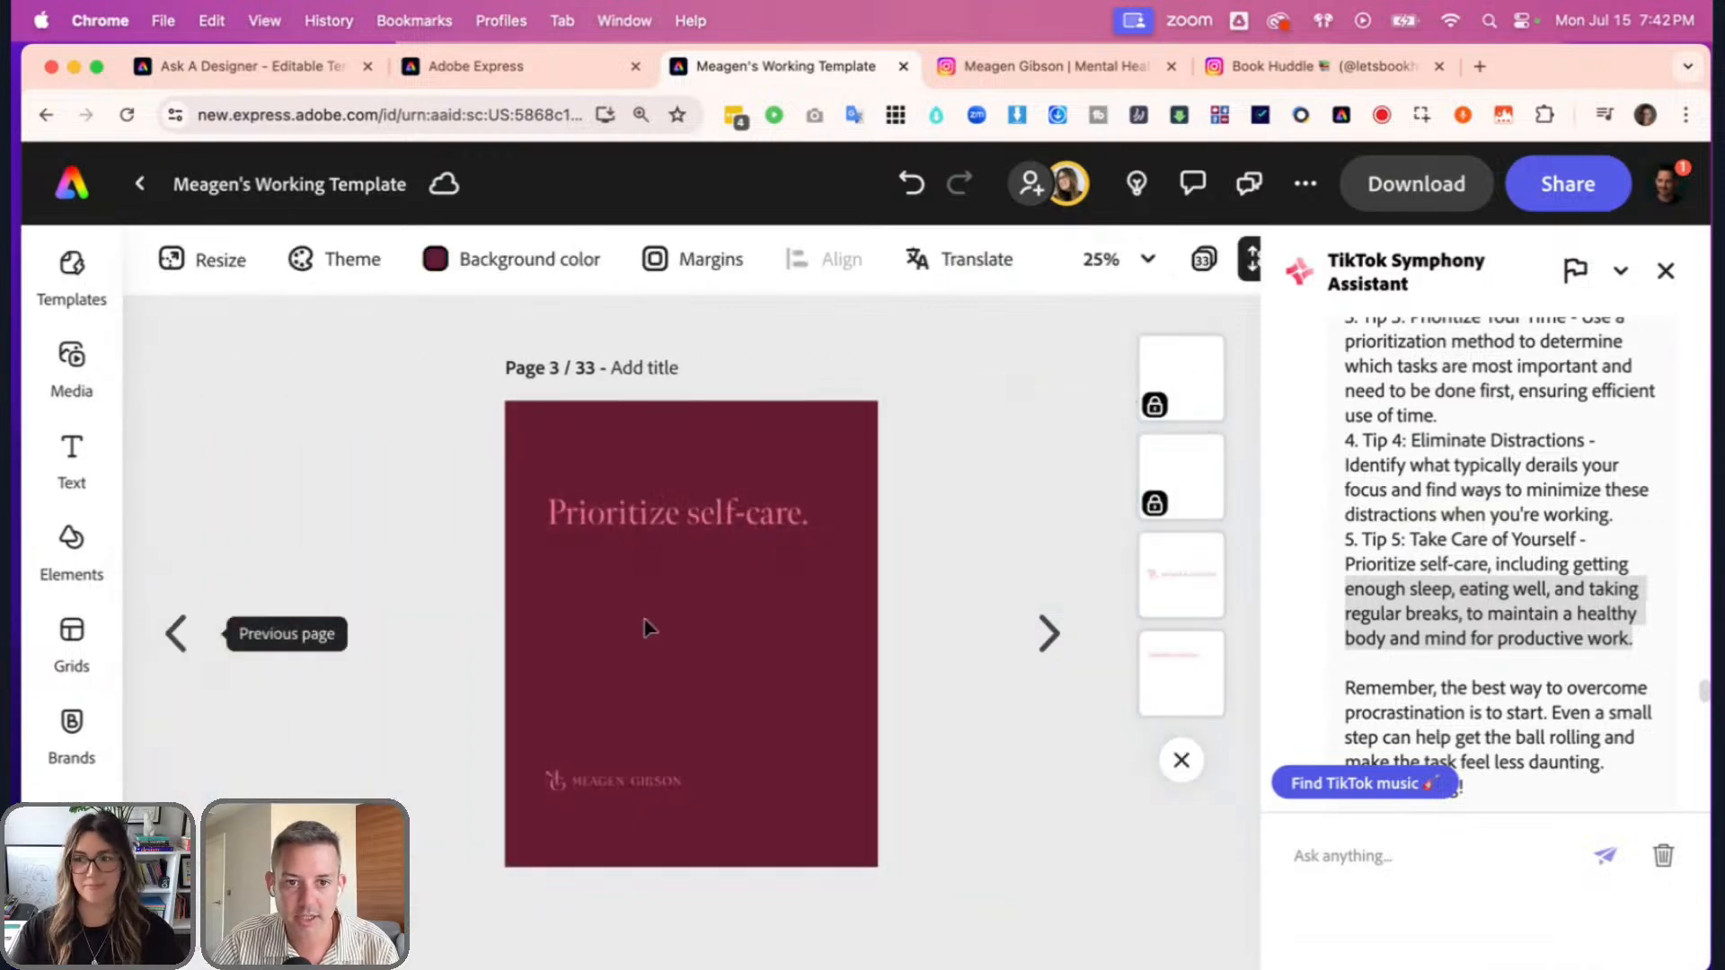
key(t)
drag(875, 706, 875, 577)
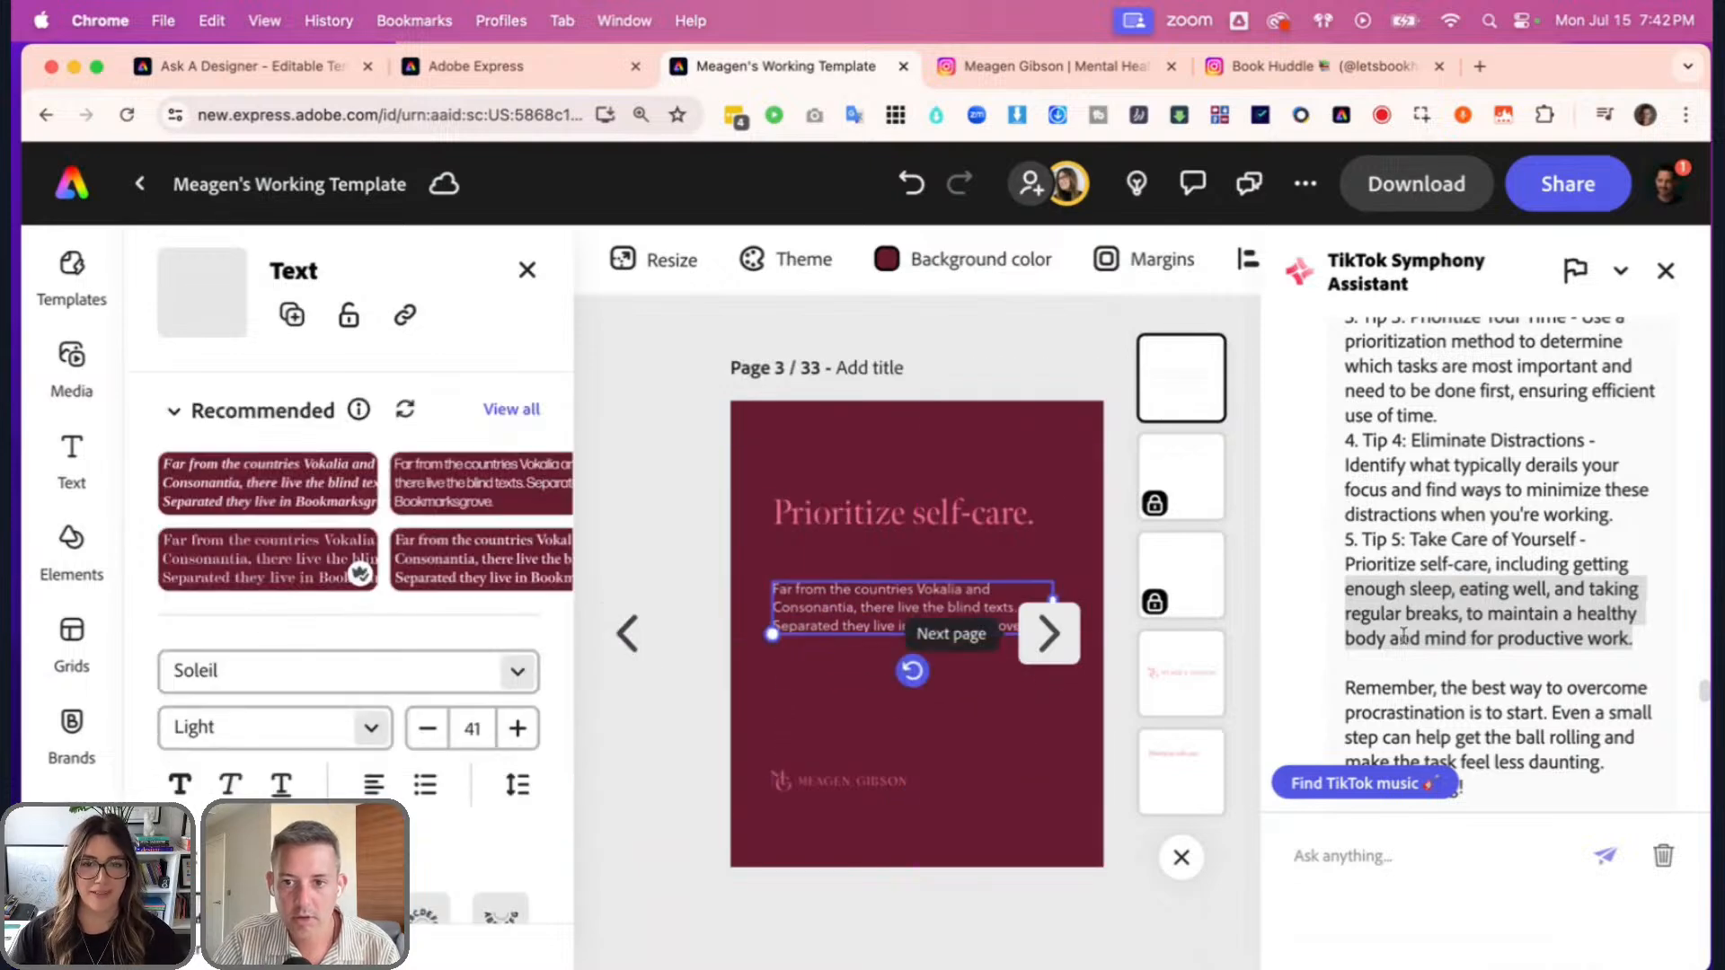
- Replace the small placeholder text with the assistant's passage "eating well, and taking regular breaks, to maintain a healthy body and mind for productive work."
drag(1642, 643, 1463, 590)
key(cmd+c)
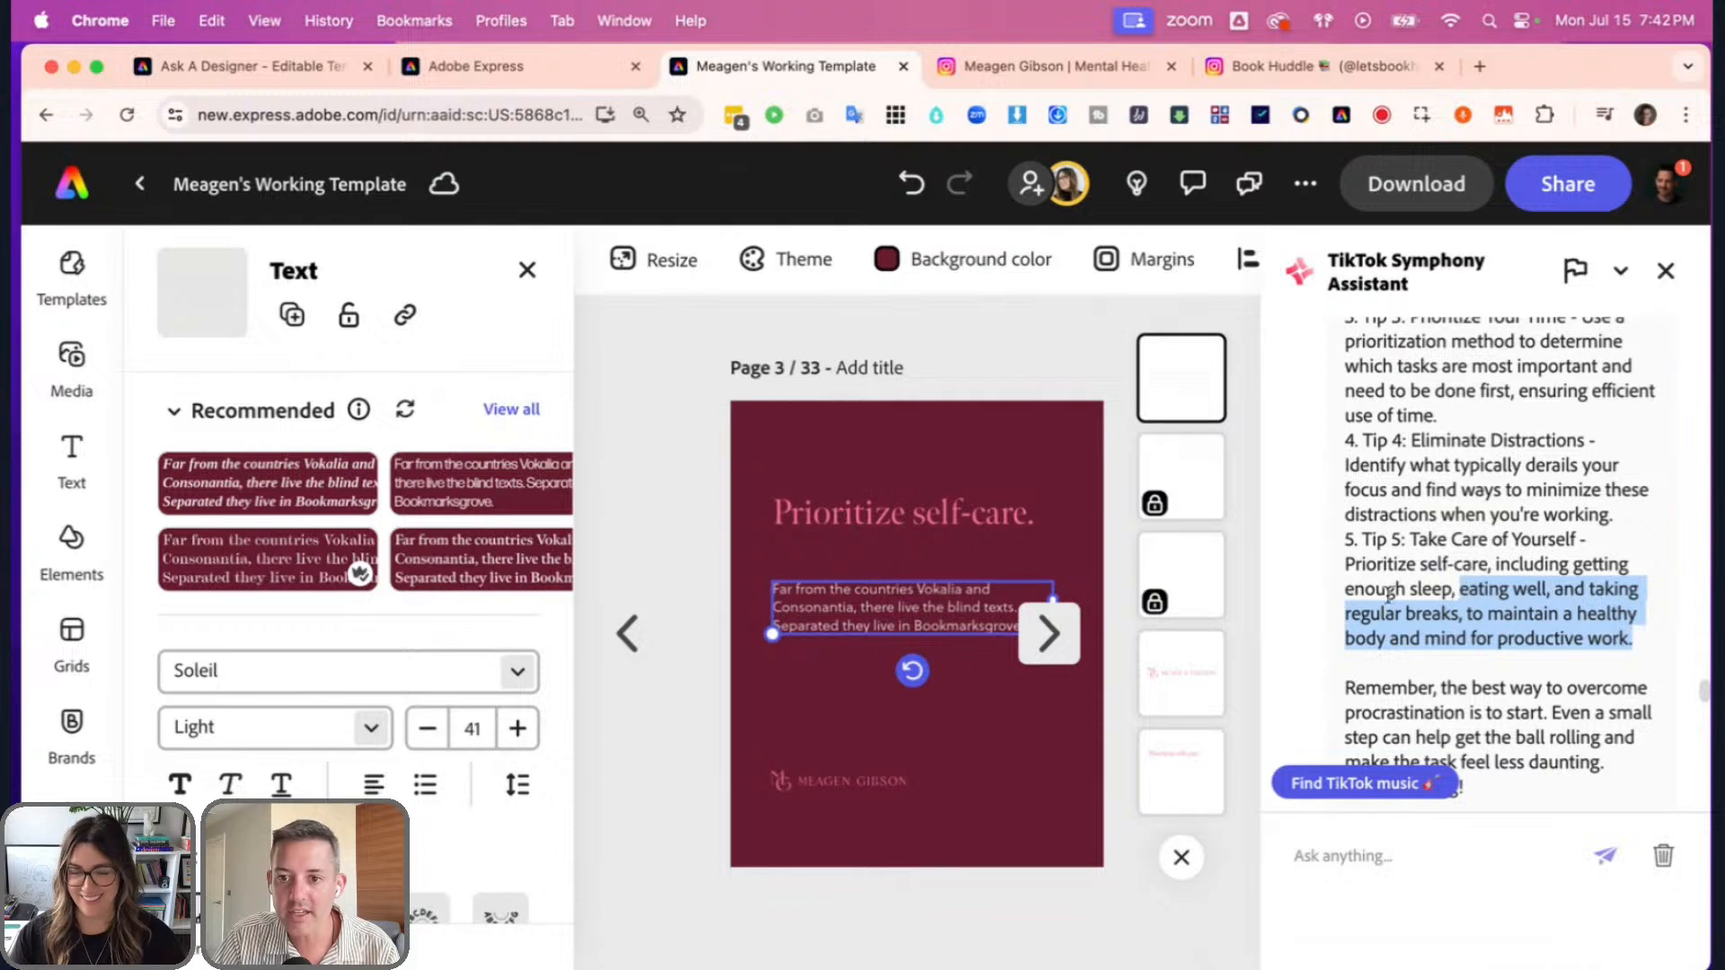
double_click(845, 600)
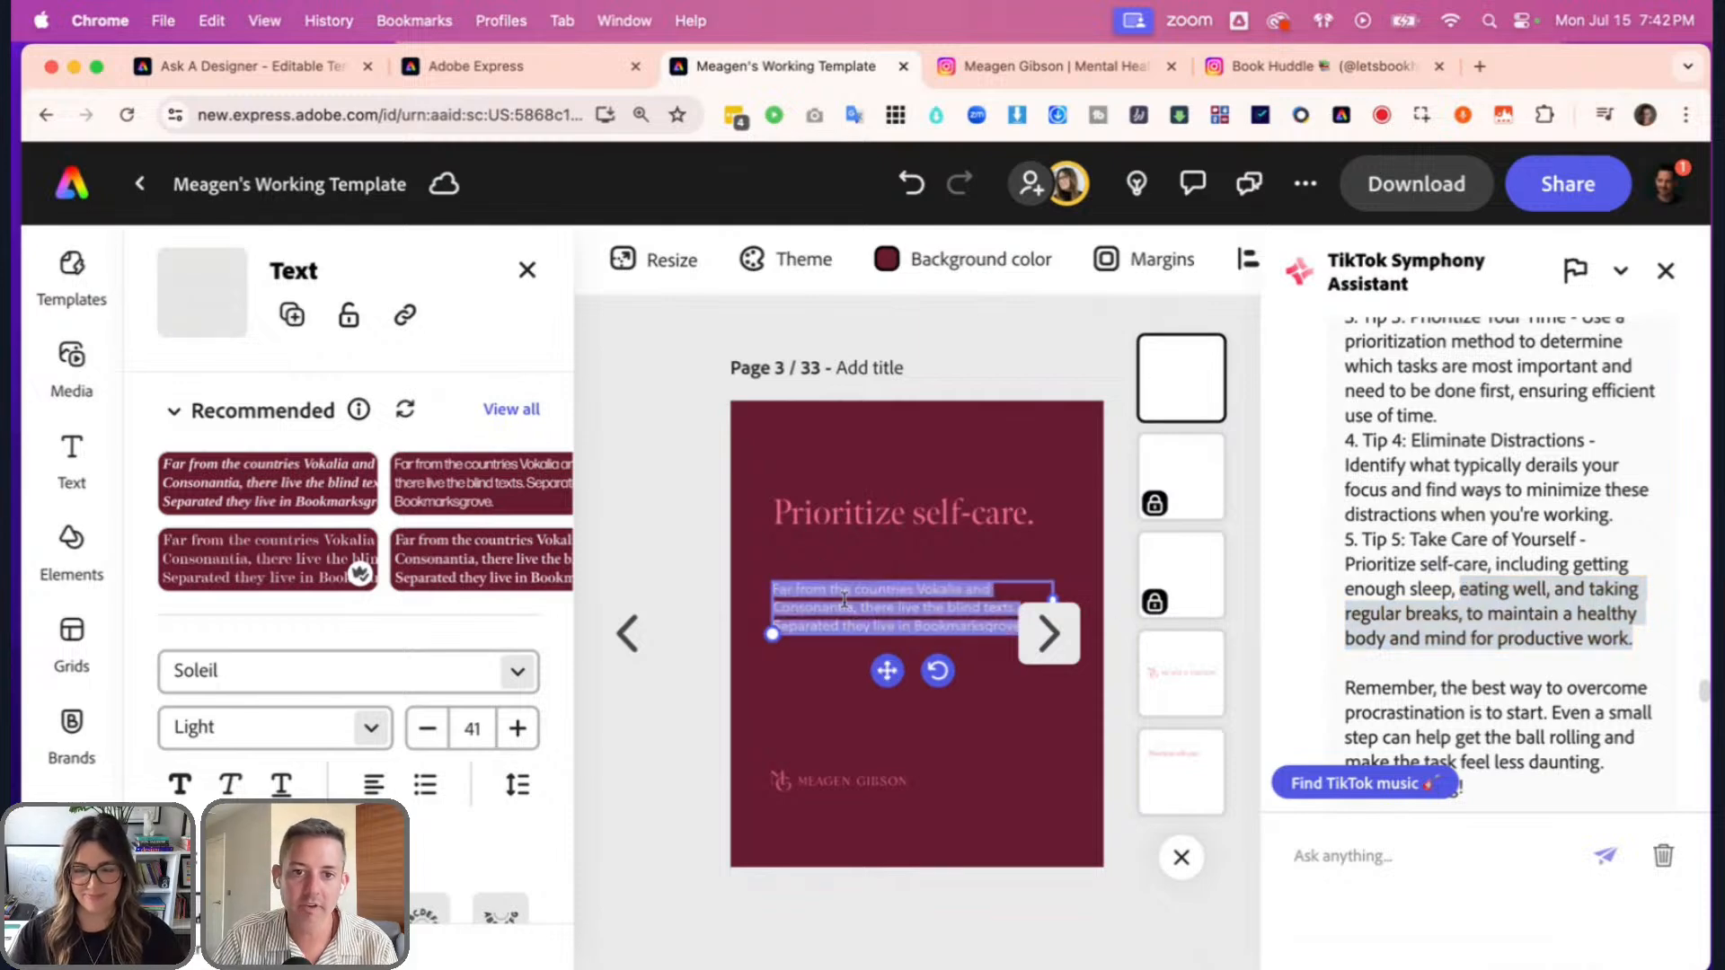
key(cmd+v)
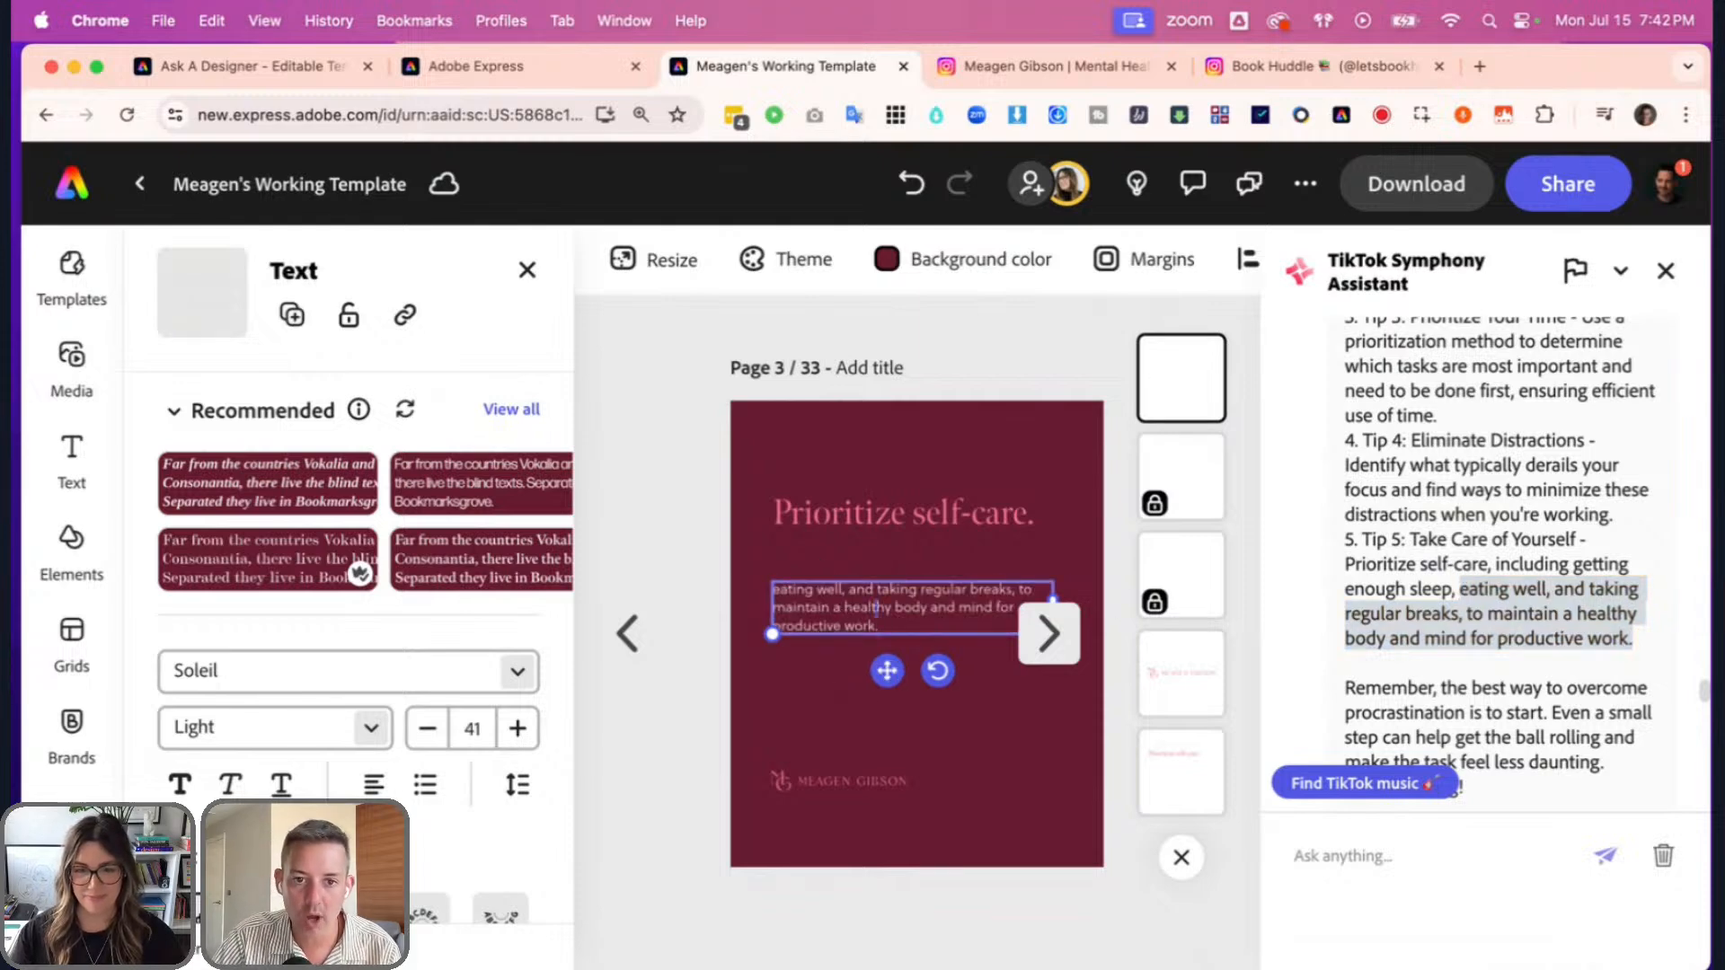
- Add "It's important that you consider" in front of "eating well" in the body text
text(It's important)
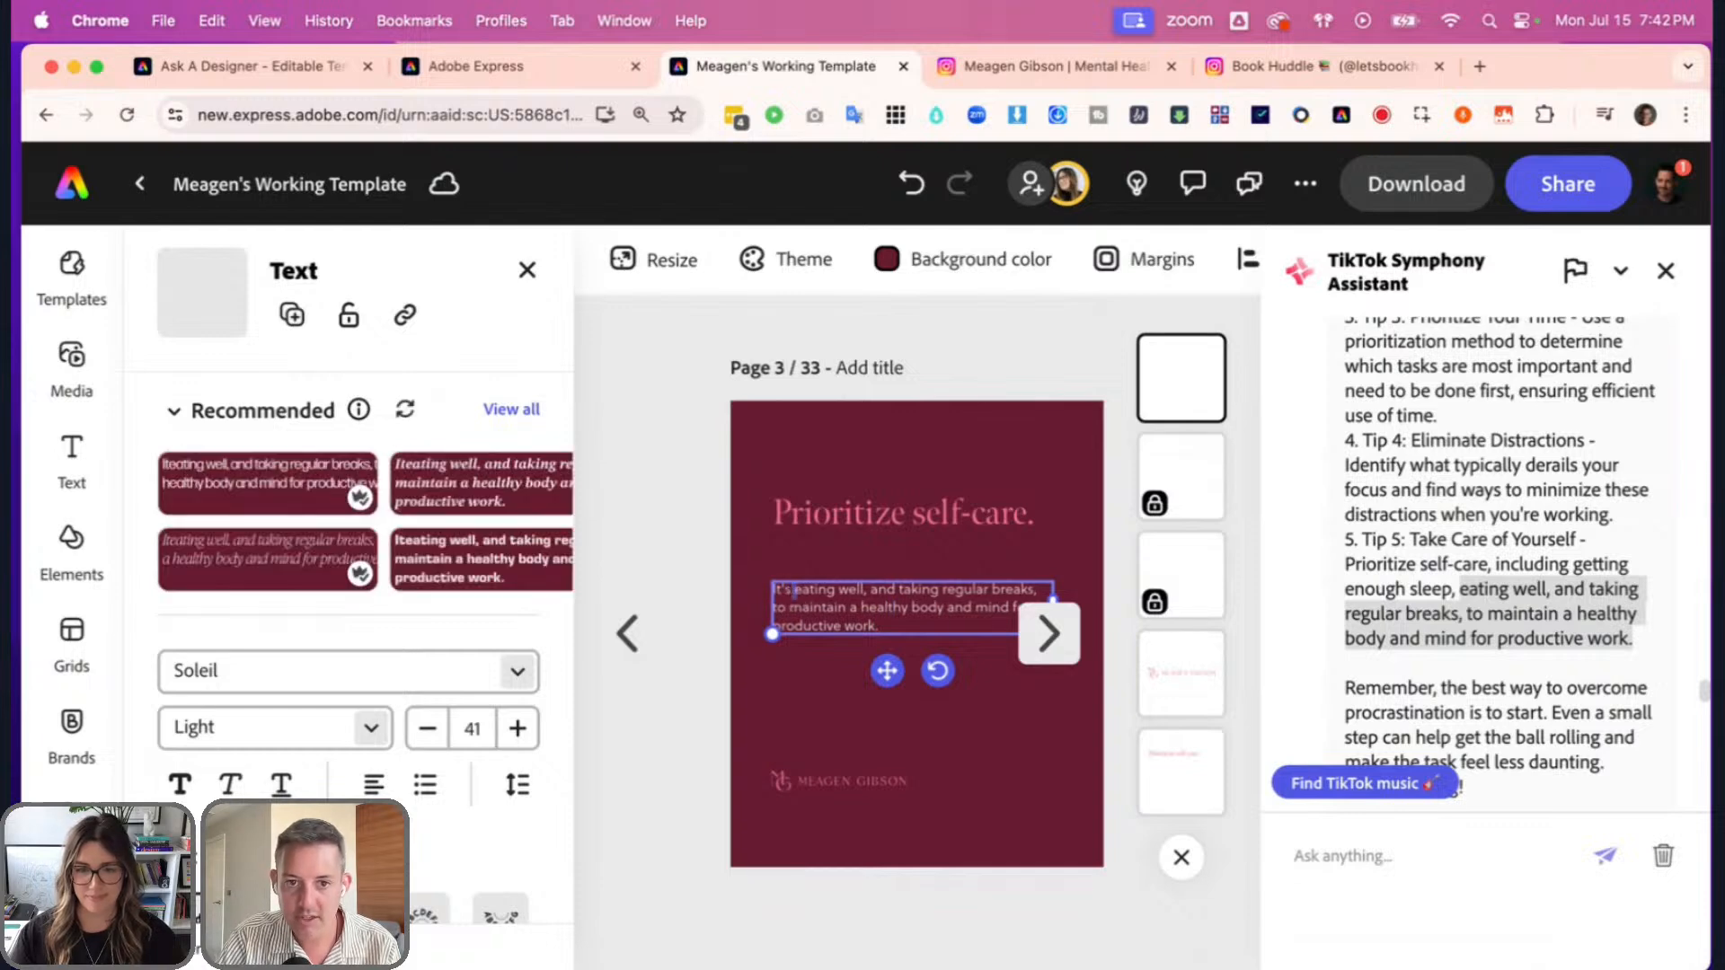
text( that you consider eating well,)
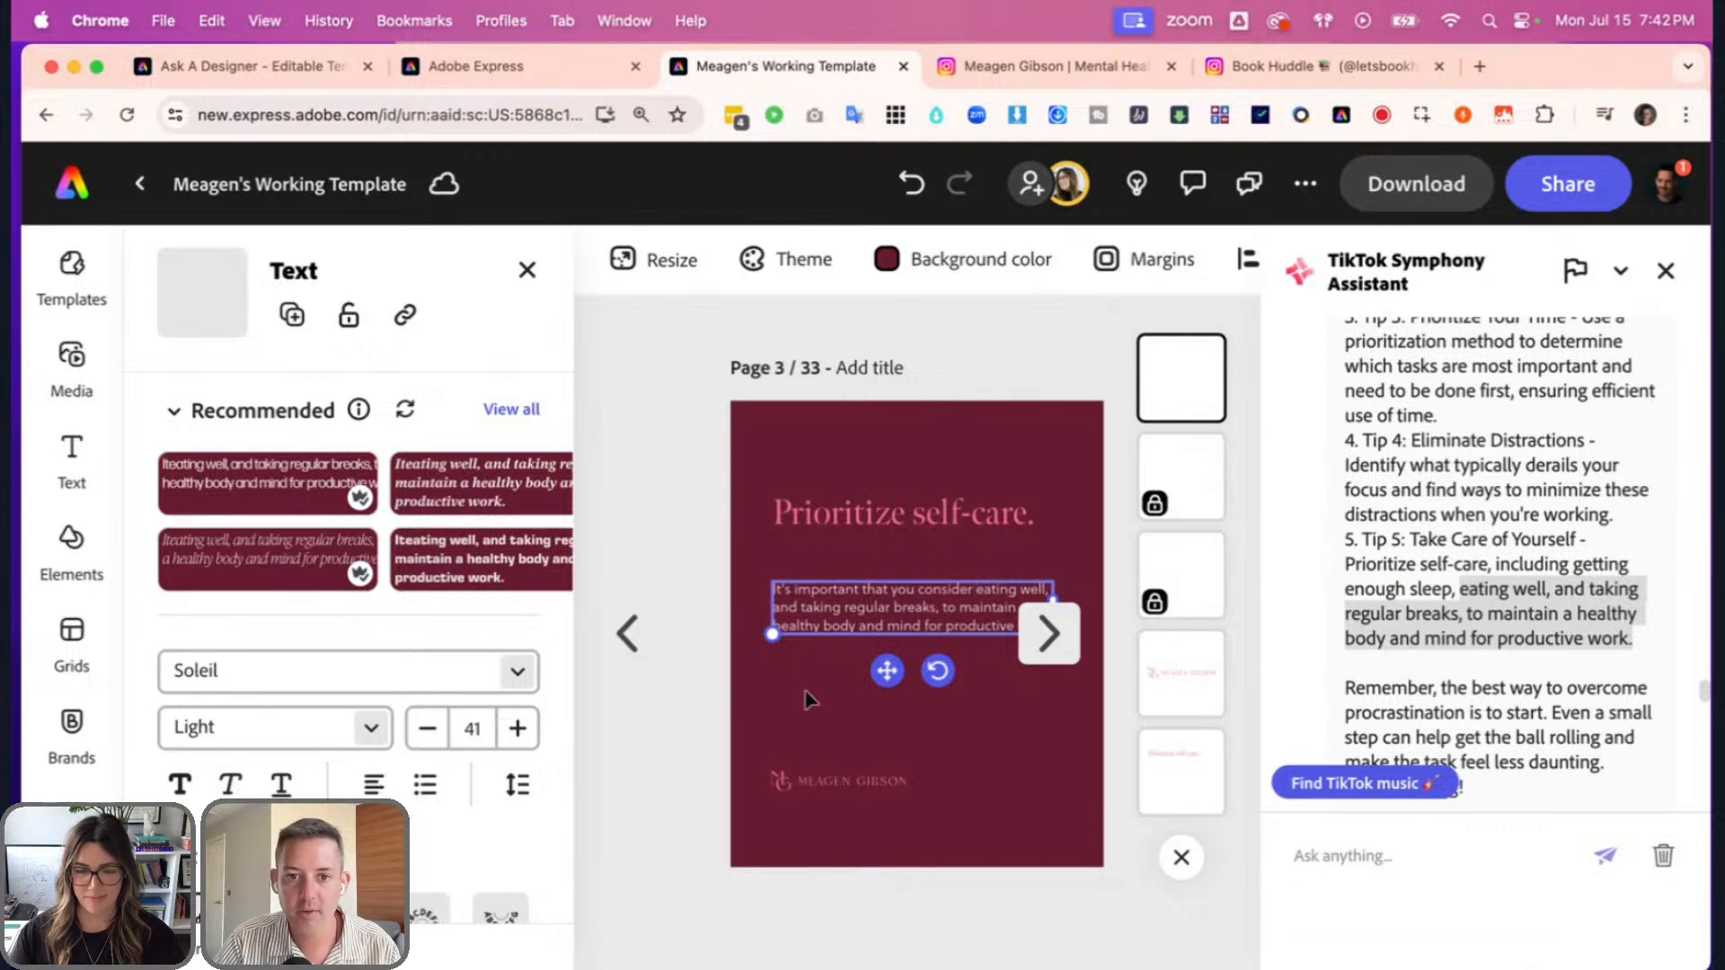
click(952, 557)
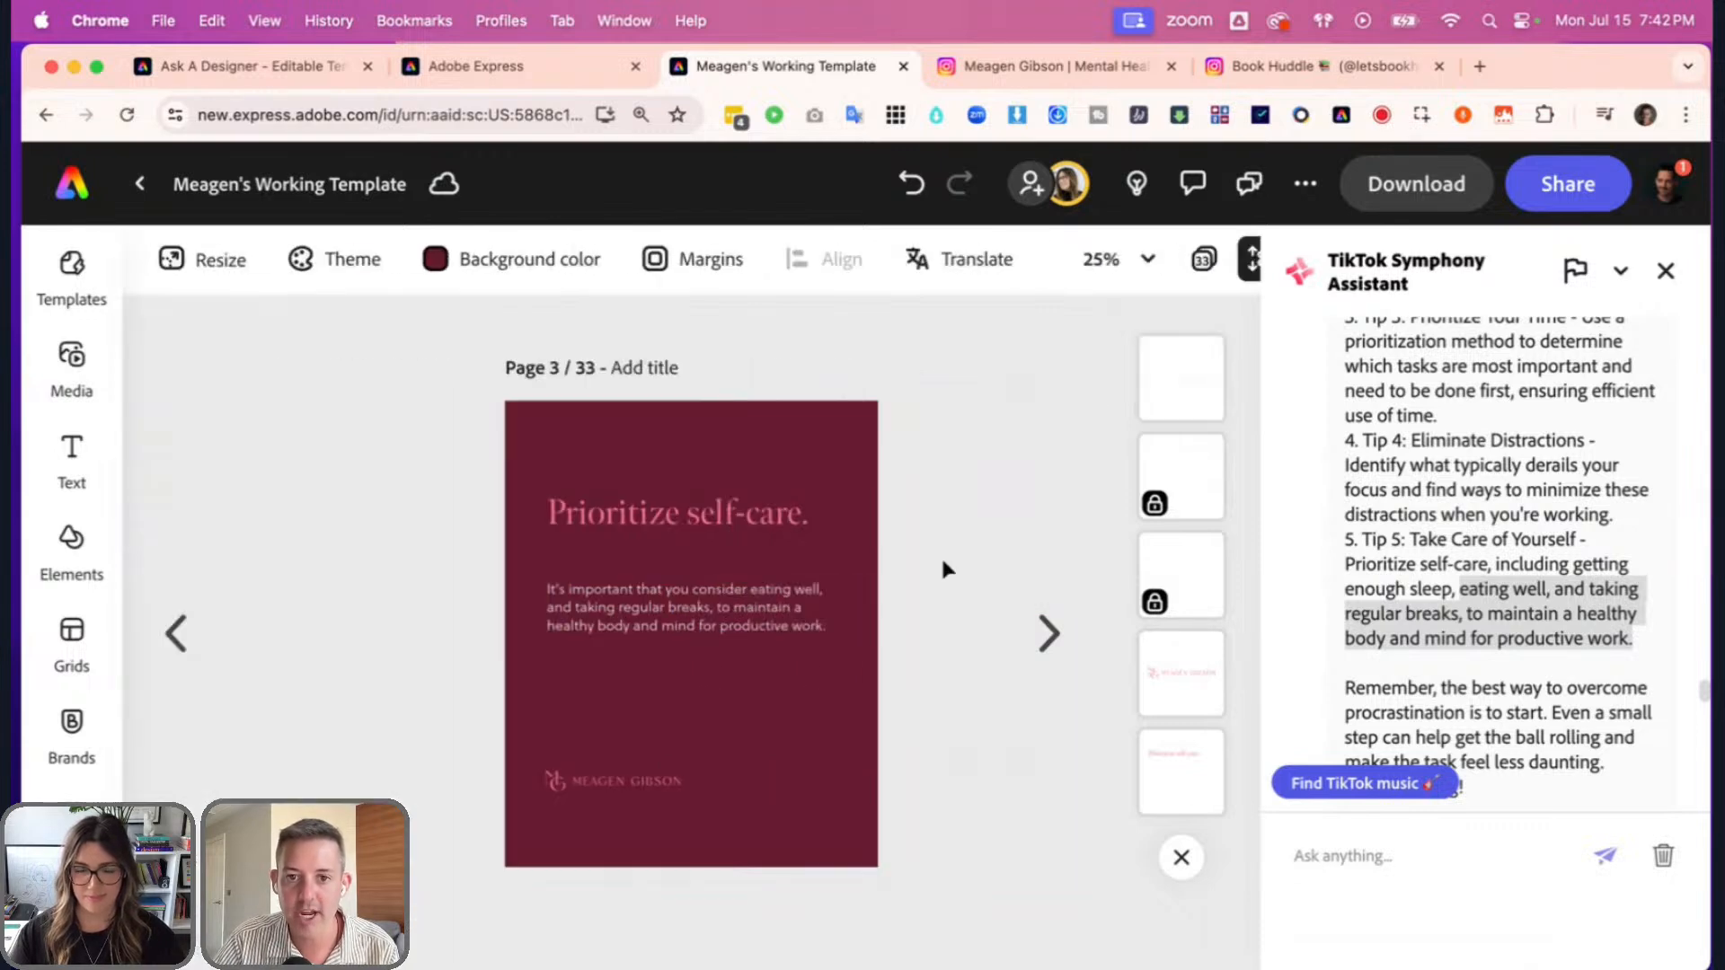
- Move the body text closer to the heading and shift both together lower on the page, above the logo
click(680, 607)
drag(885, 611, 885, 579)
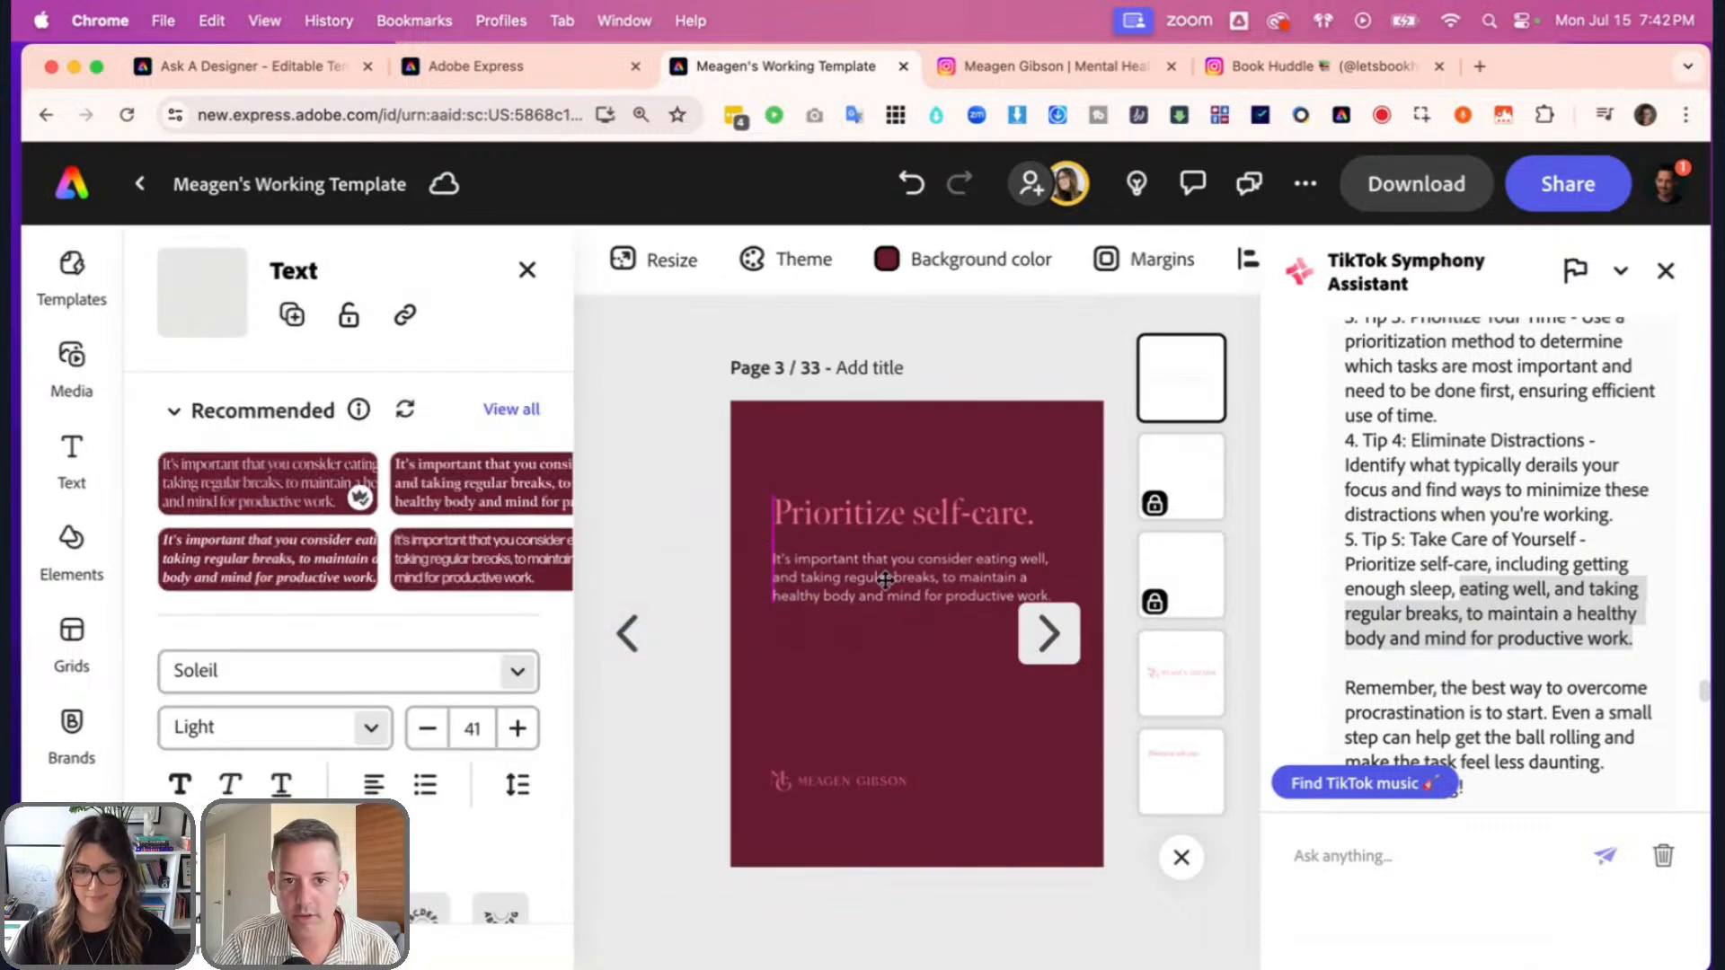
shift+click(903, 514)
drag(903, 514, 906, 603)
click(623, 541)
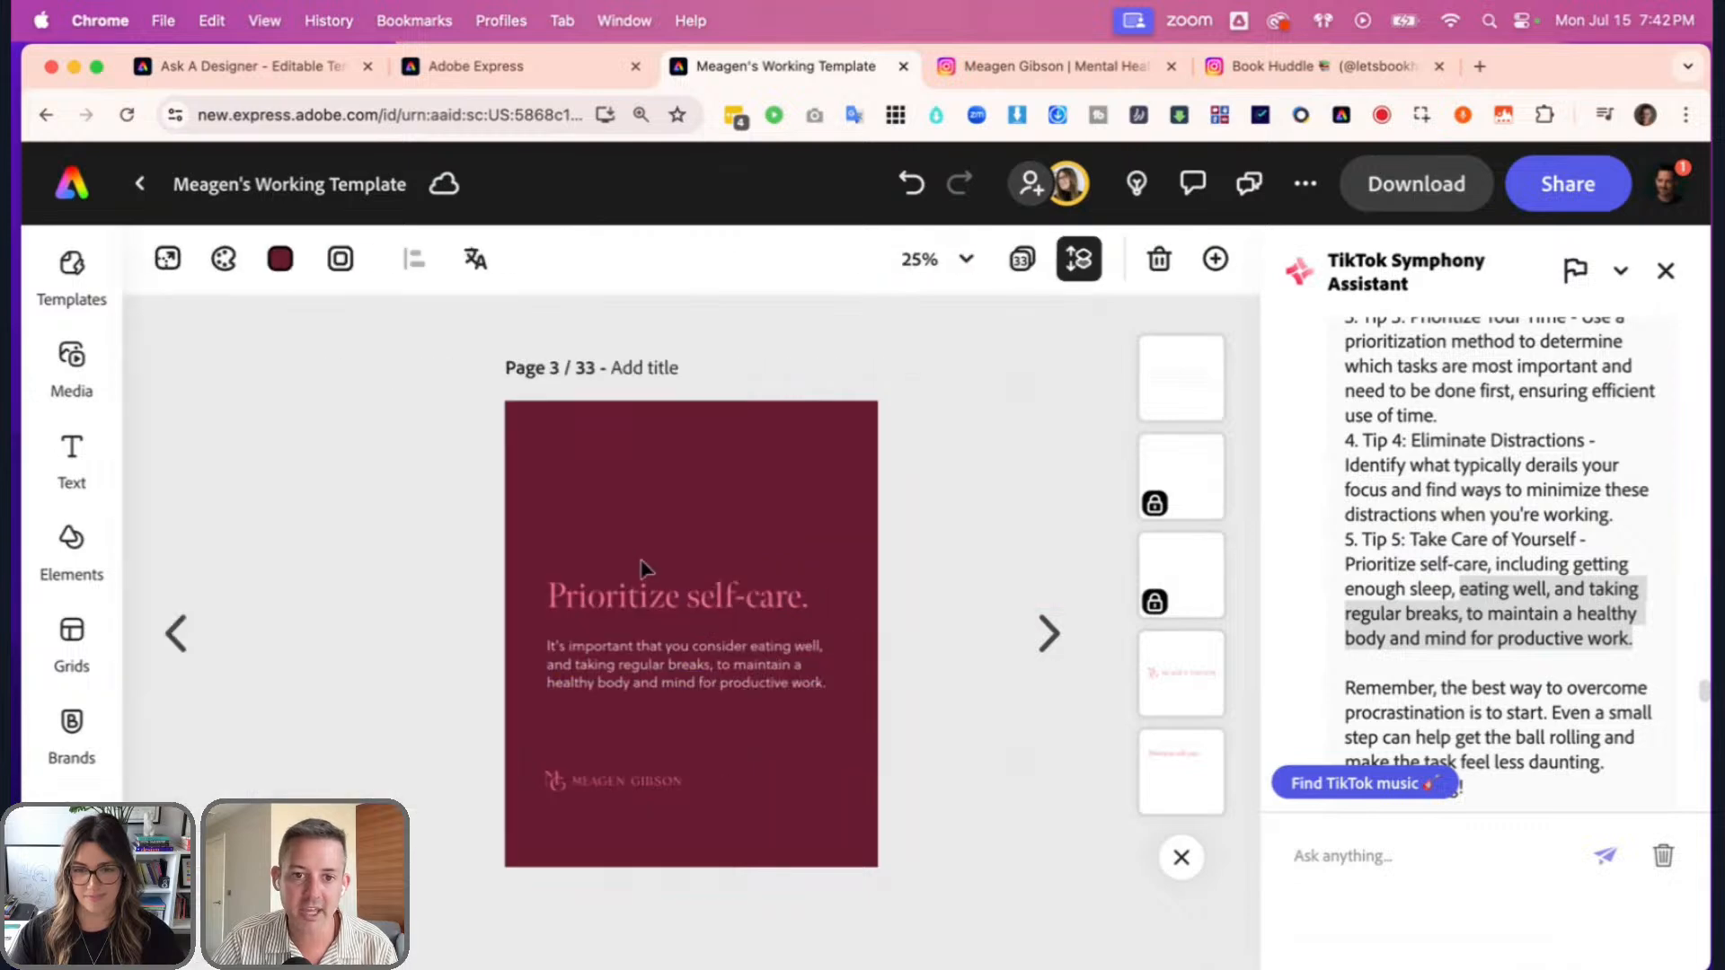
- Duplicate the body text into the page's upper area and change the copy to "link.com/procrastination"
click(732, 689)
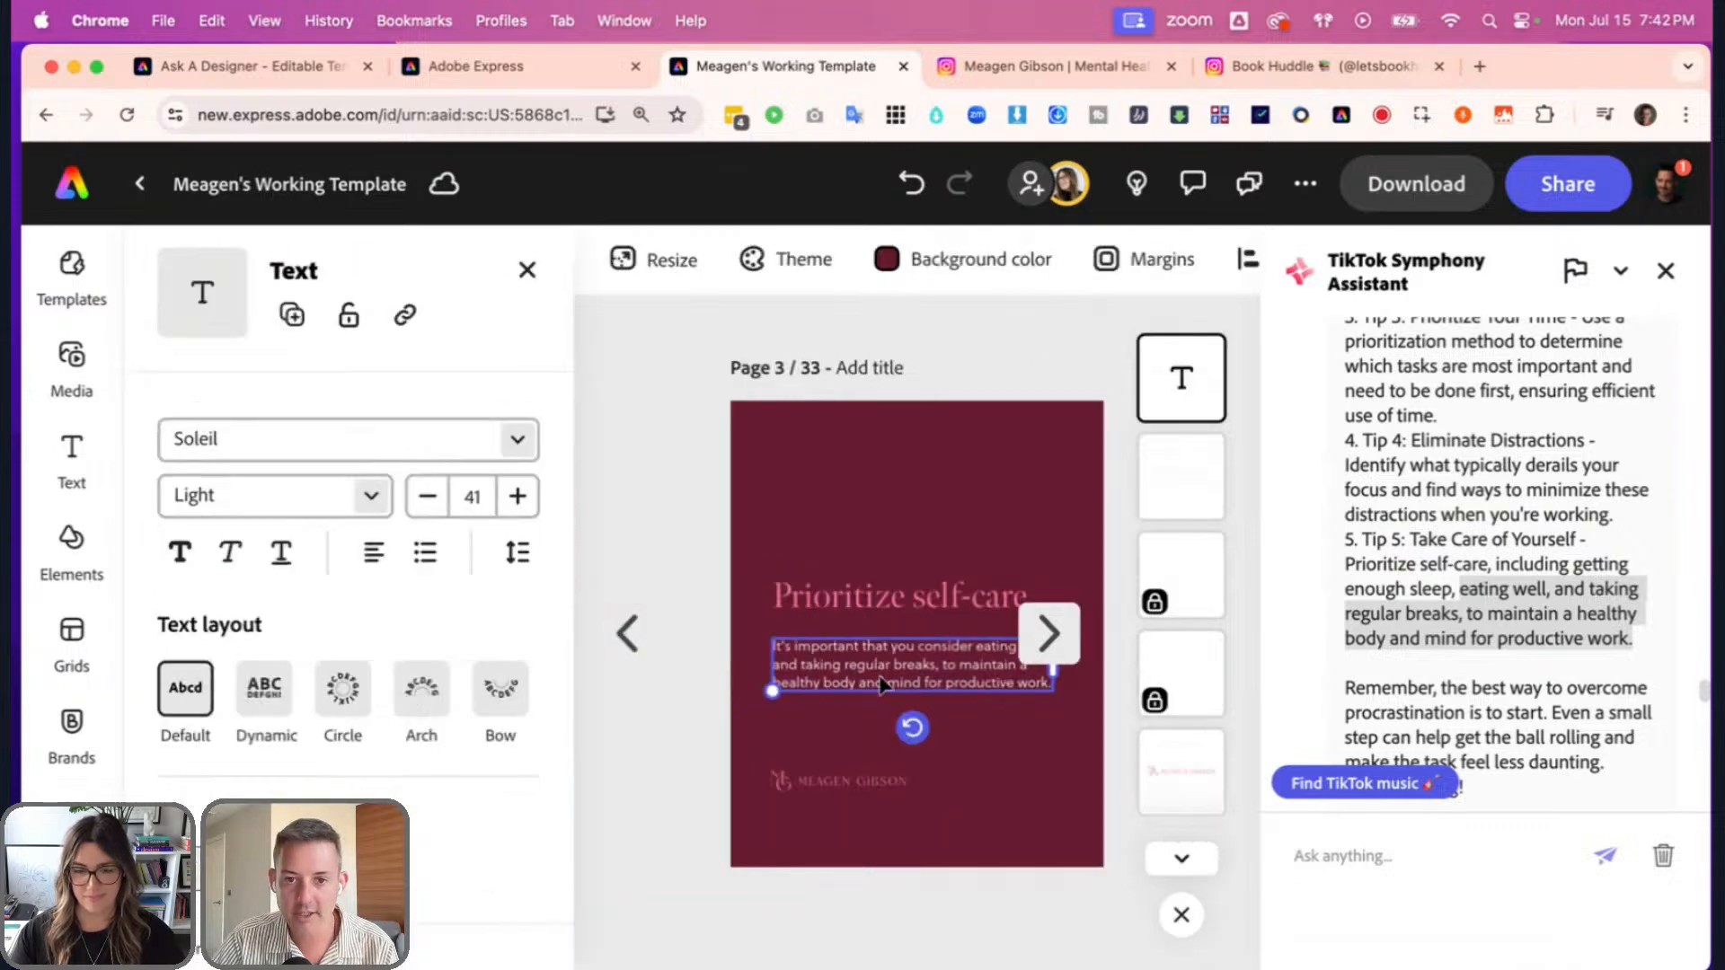
drag(914, 678, 908, 487)
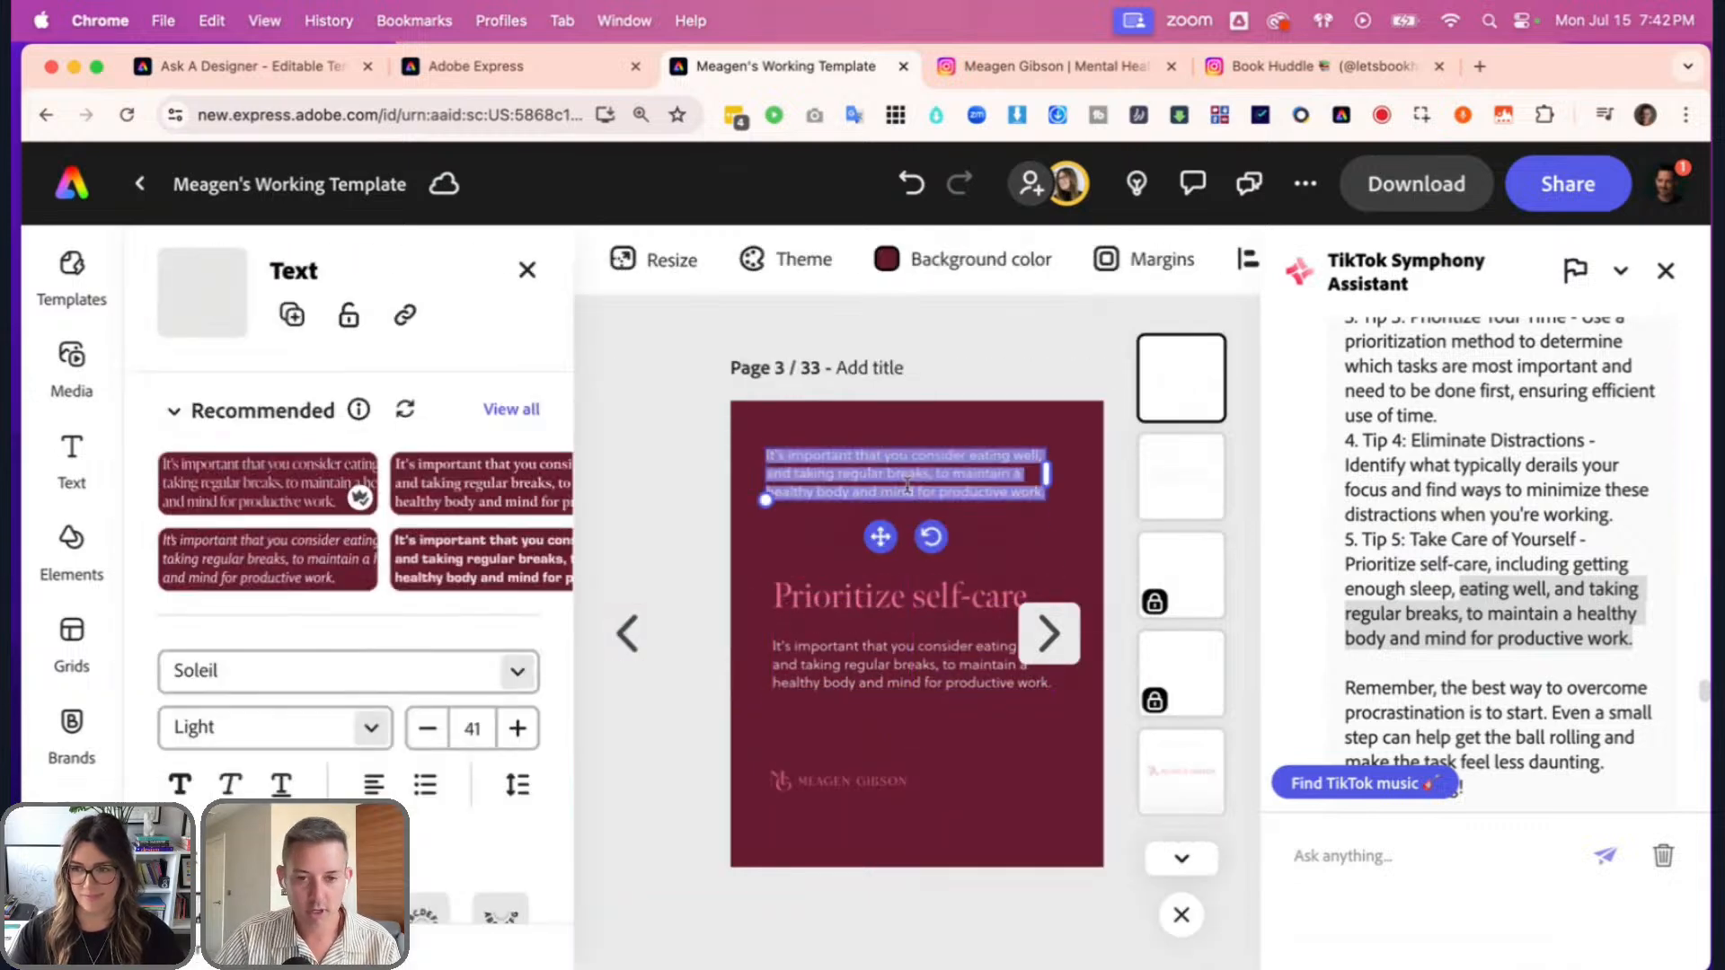
double_click(911, 466)
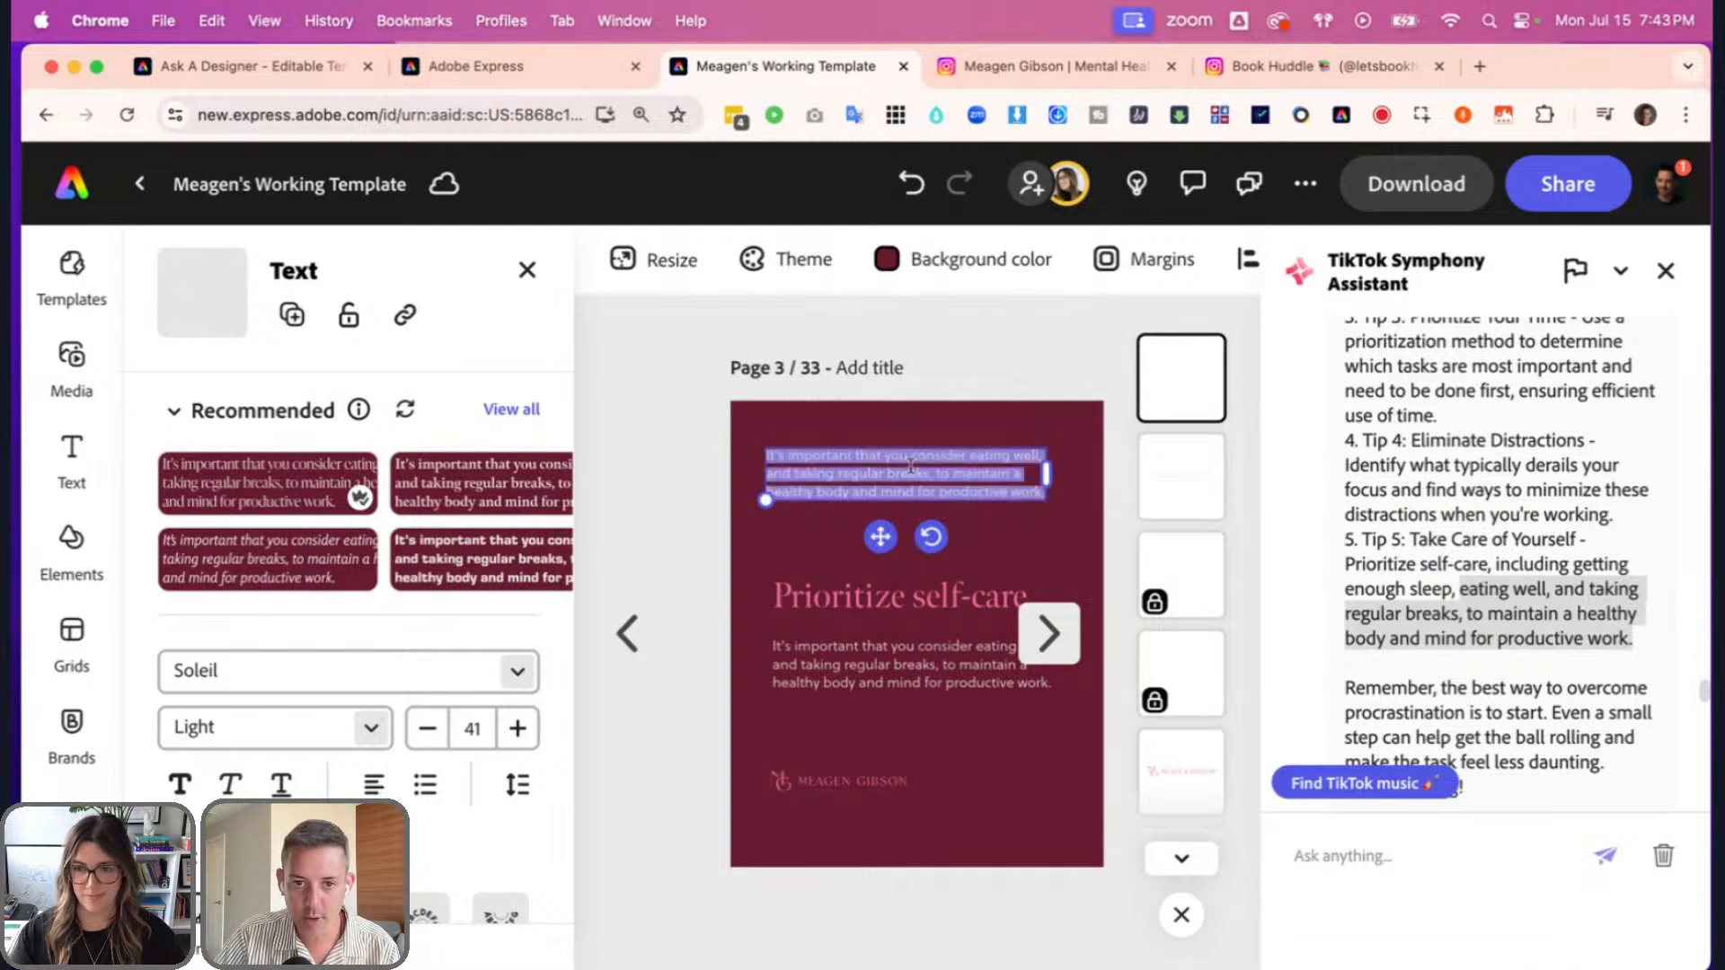
text(Ink)
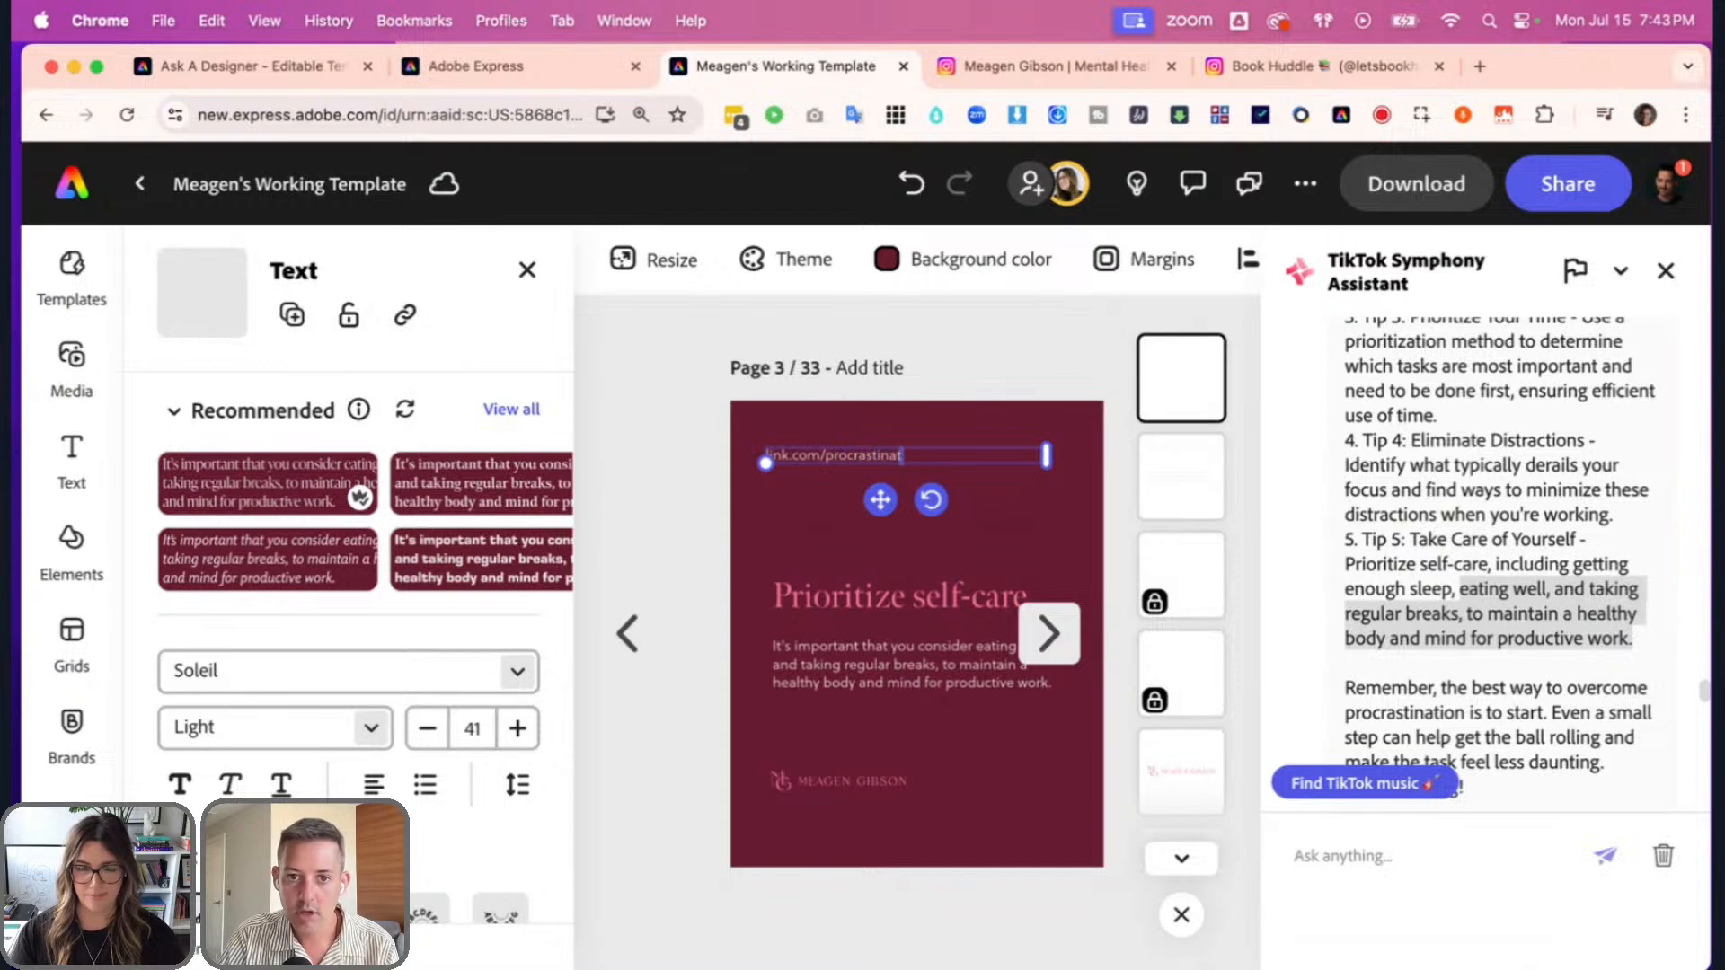
- Center-align the link text and move it up near the page's top edge, horizontally centered
key(super+a)
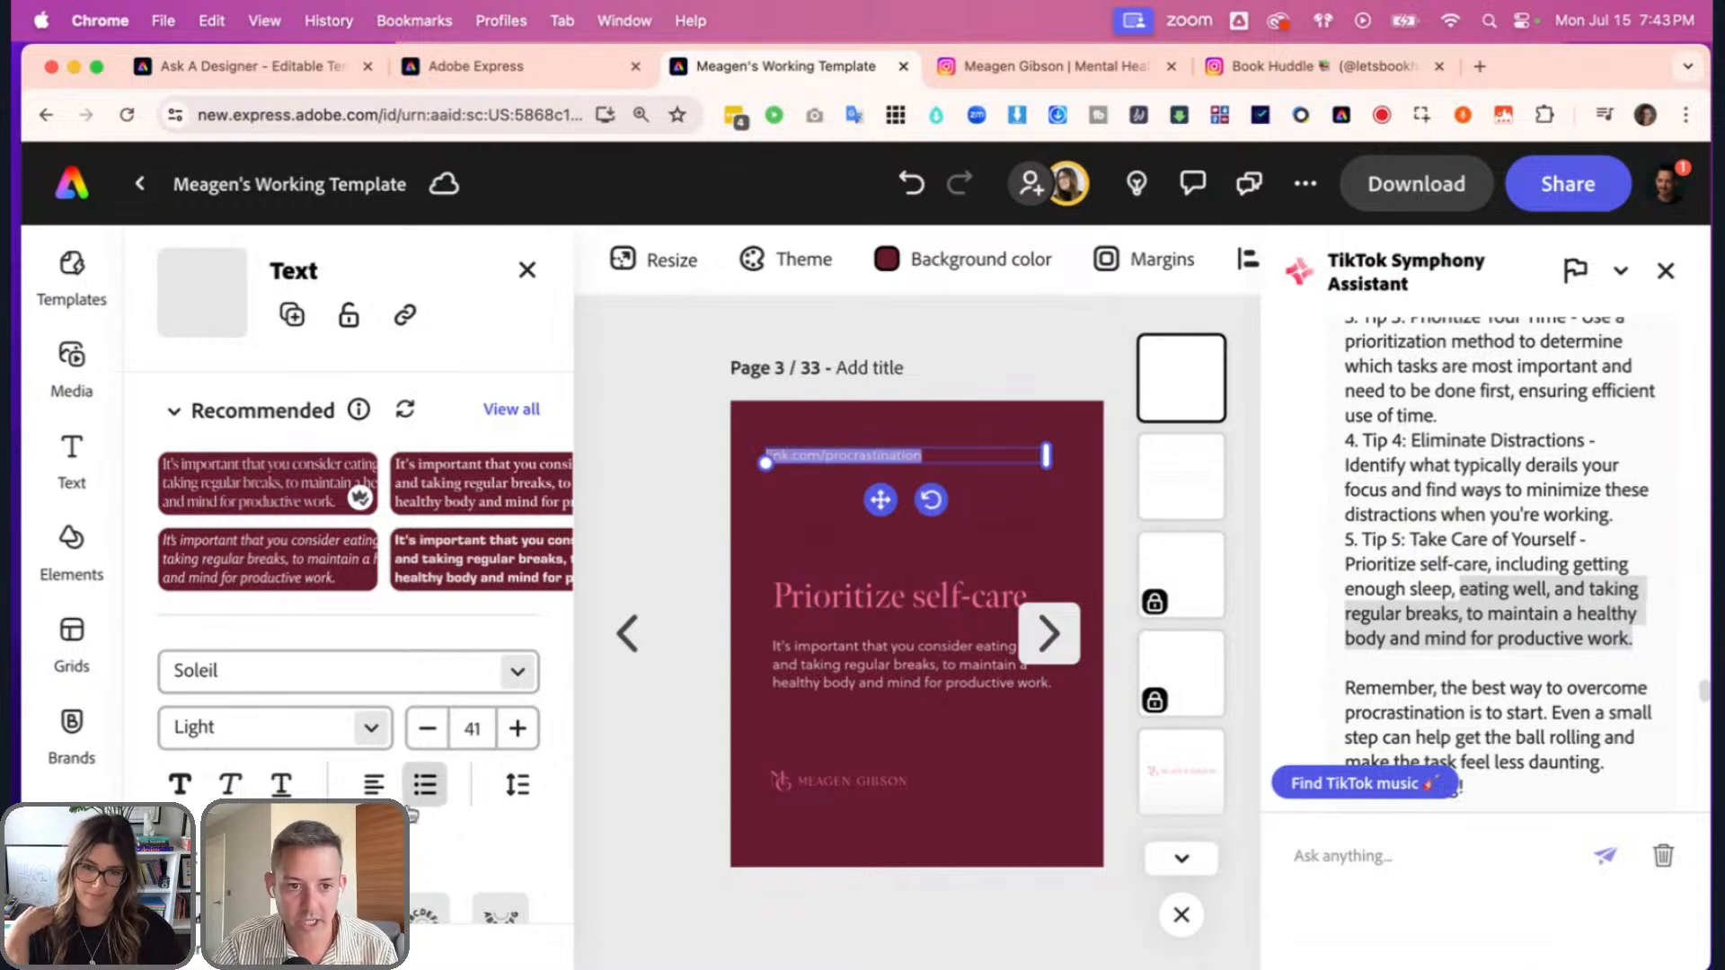
click(374, 784)
click(431, 851)
click(838, 526)
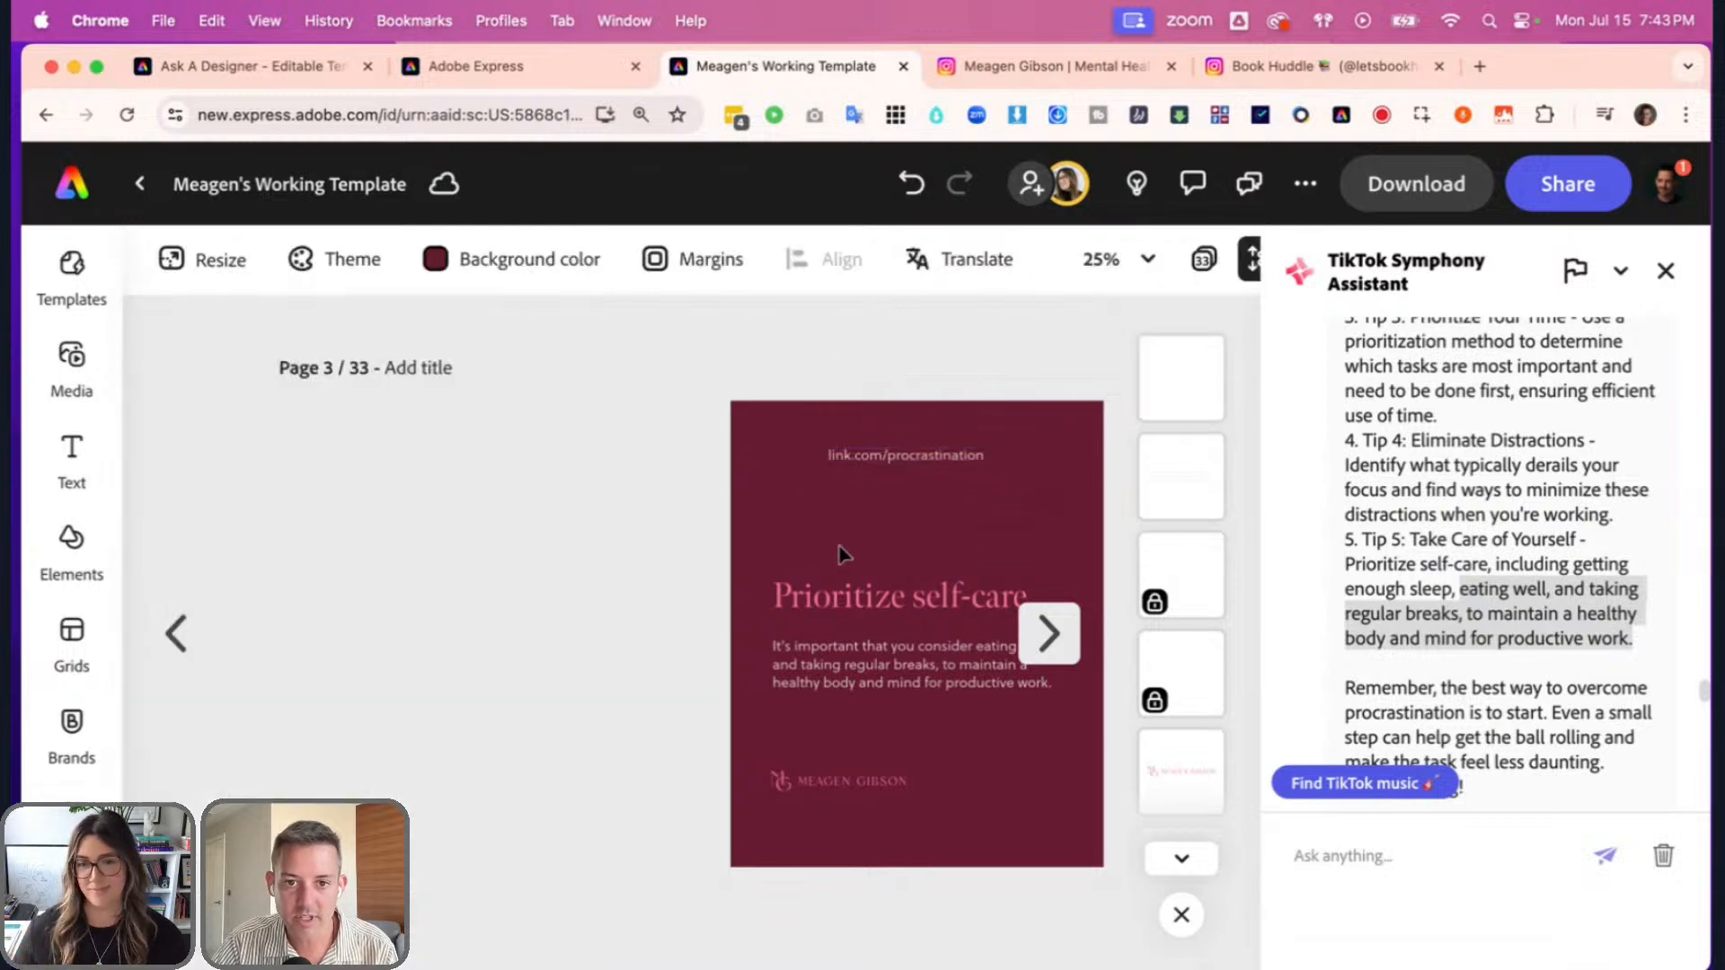
click(744, 469)
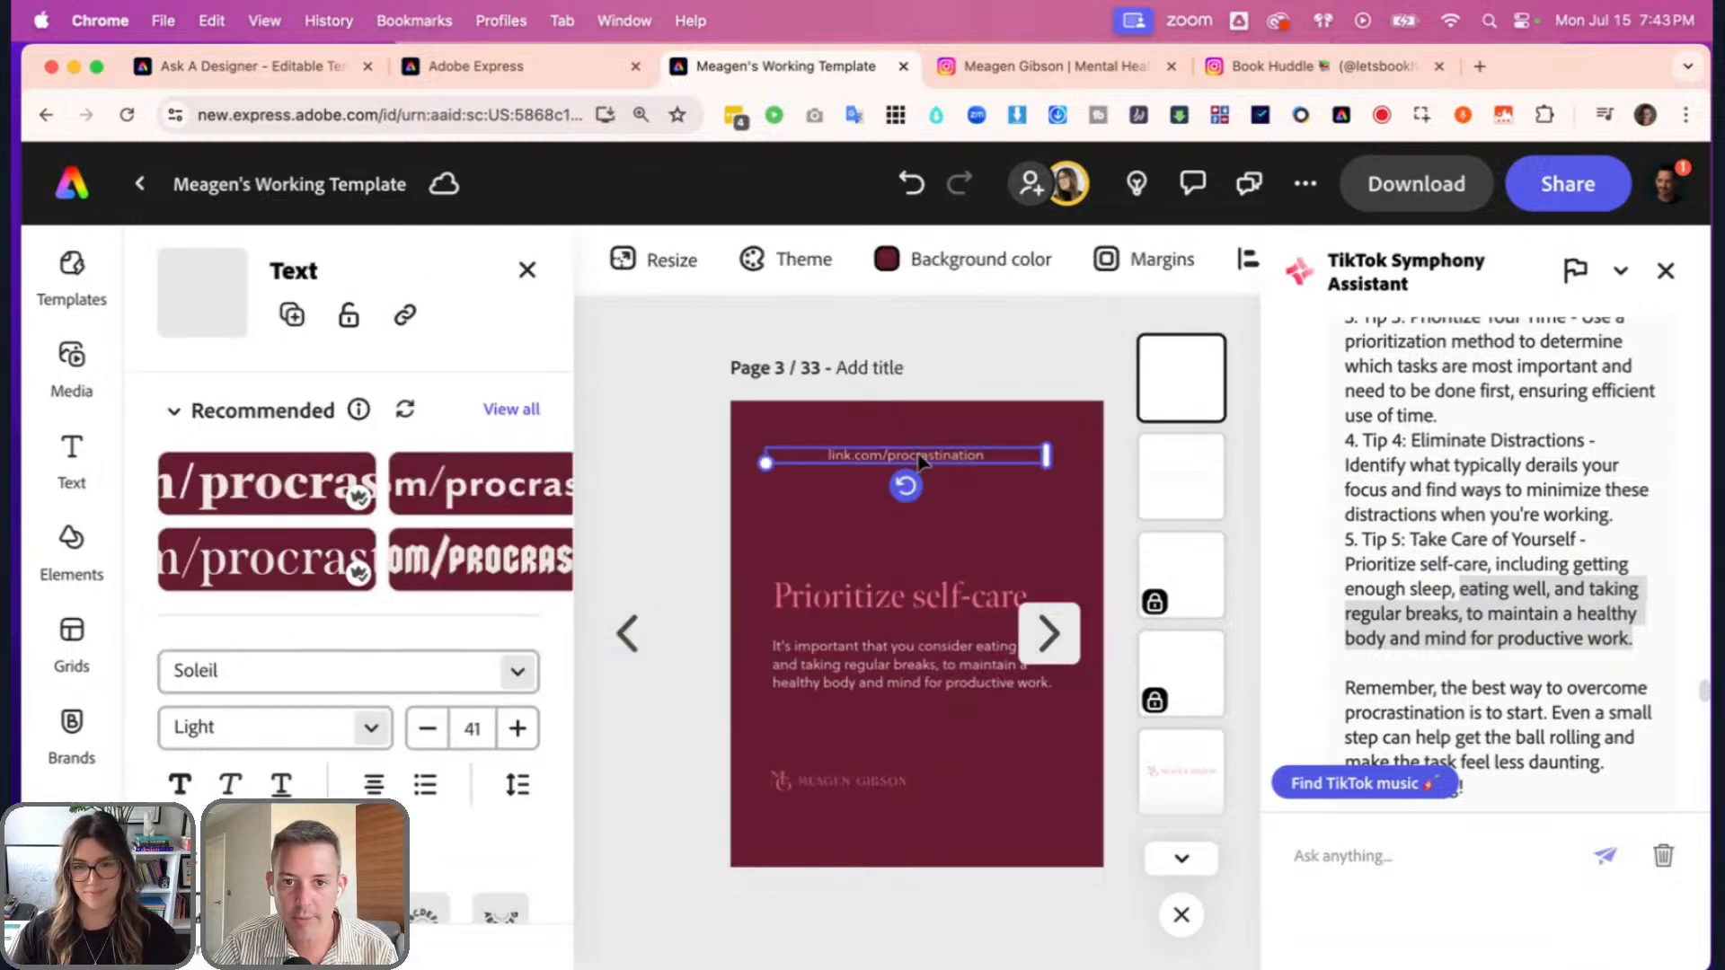
drag(902, 470, 929, 435)
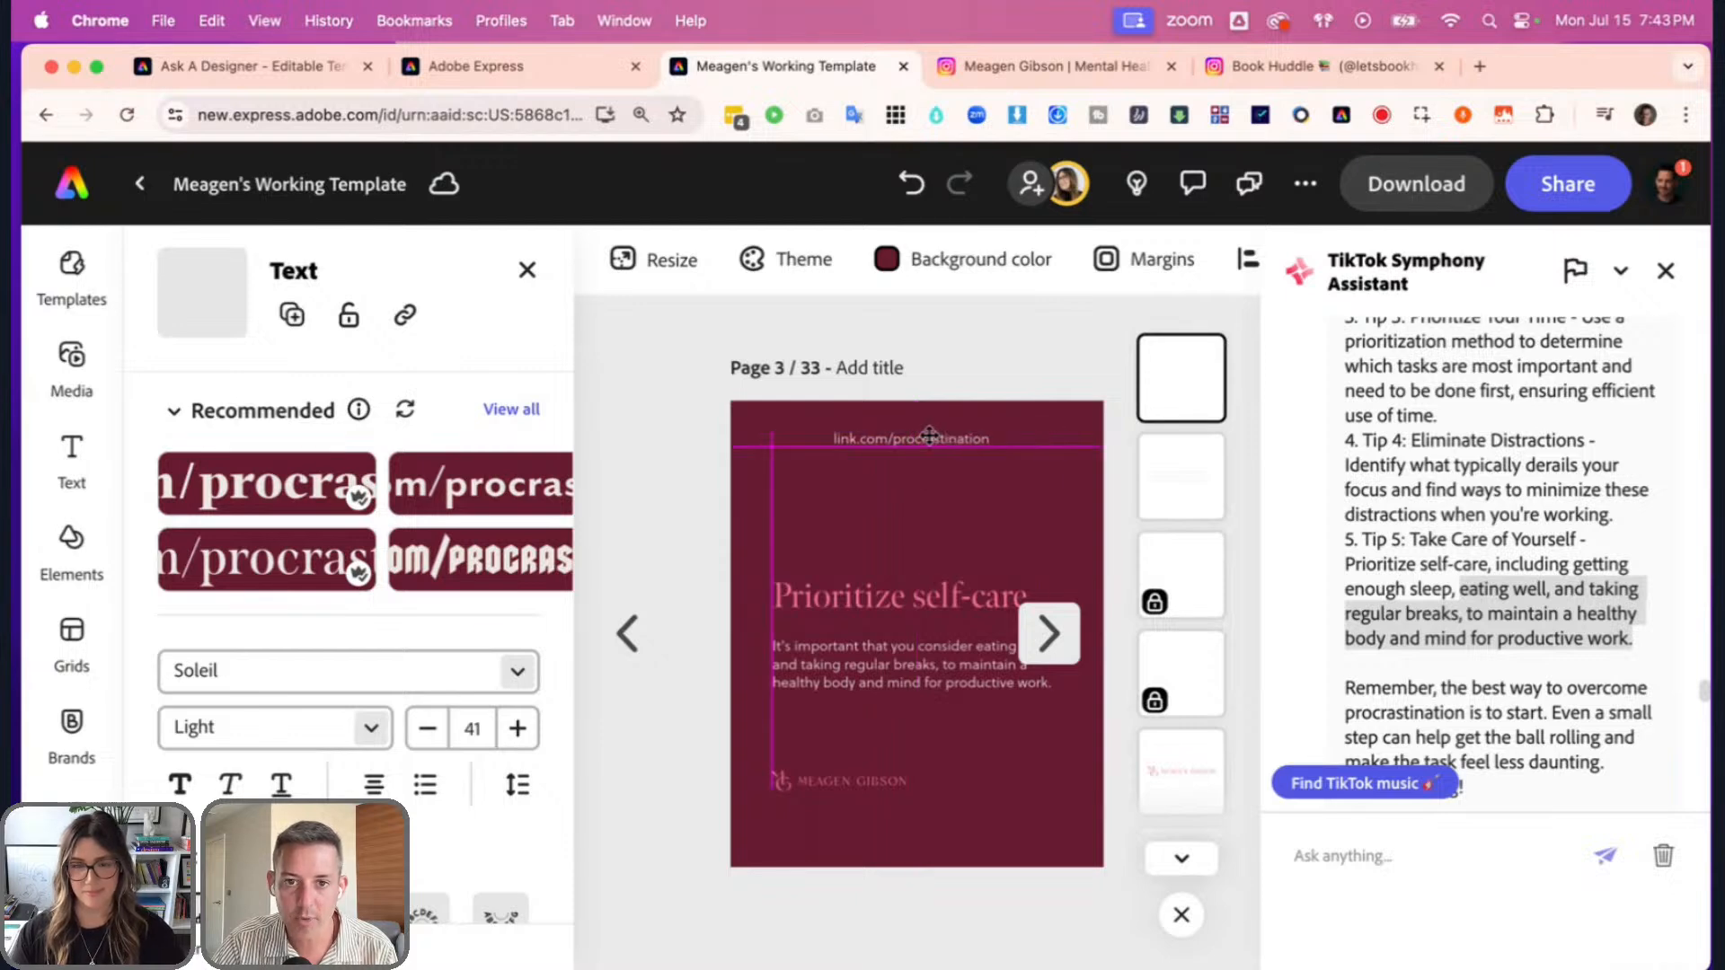
click(981, 527)
- Move the brand logo to the horizontal center near the page's bottom edge and deselect it
click(663, 778)
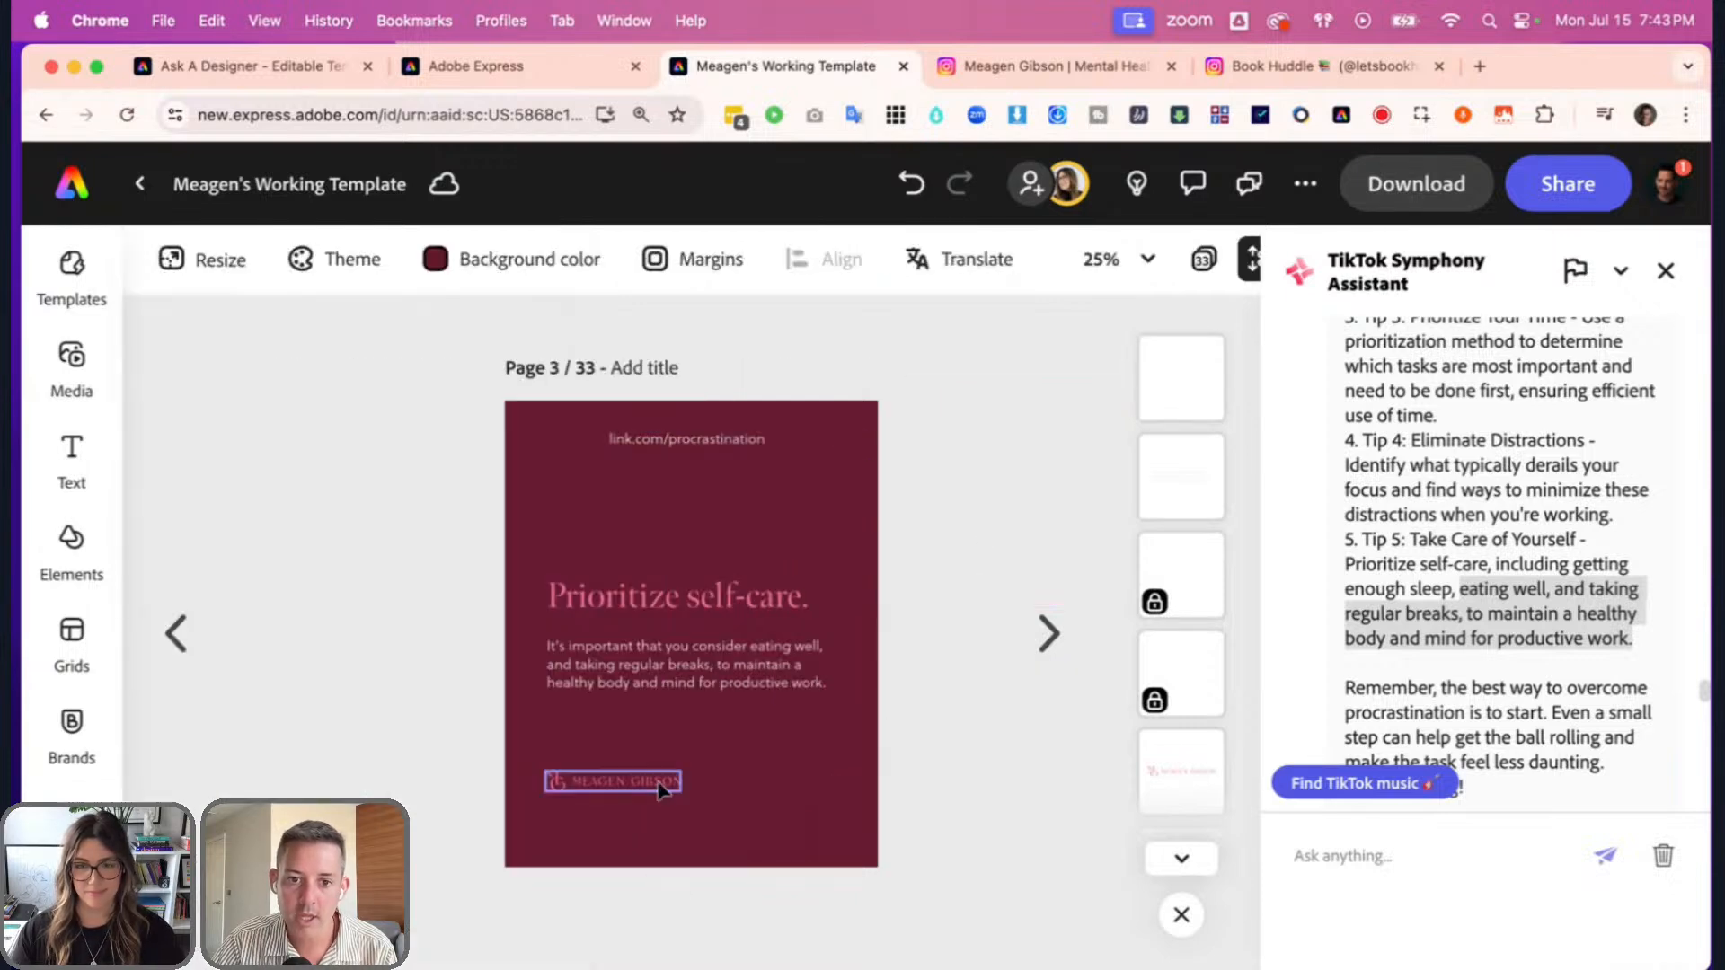
drag(796, 794, 914, 837)
click(804, 819)
click(673, 734)
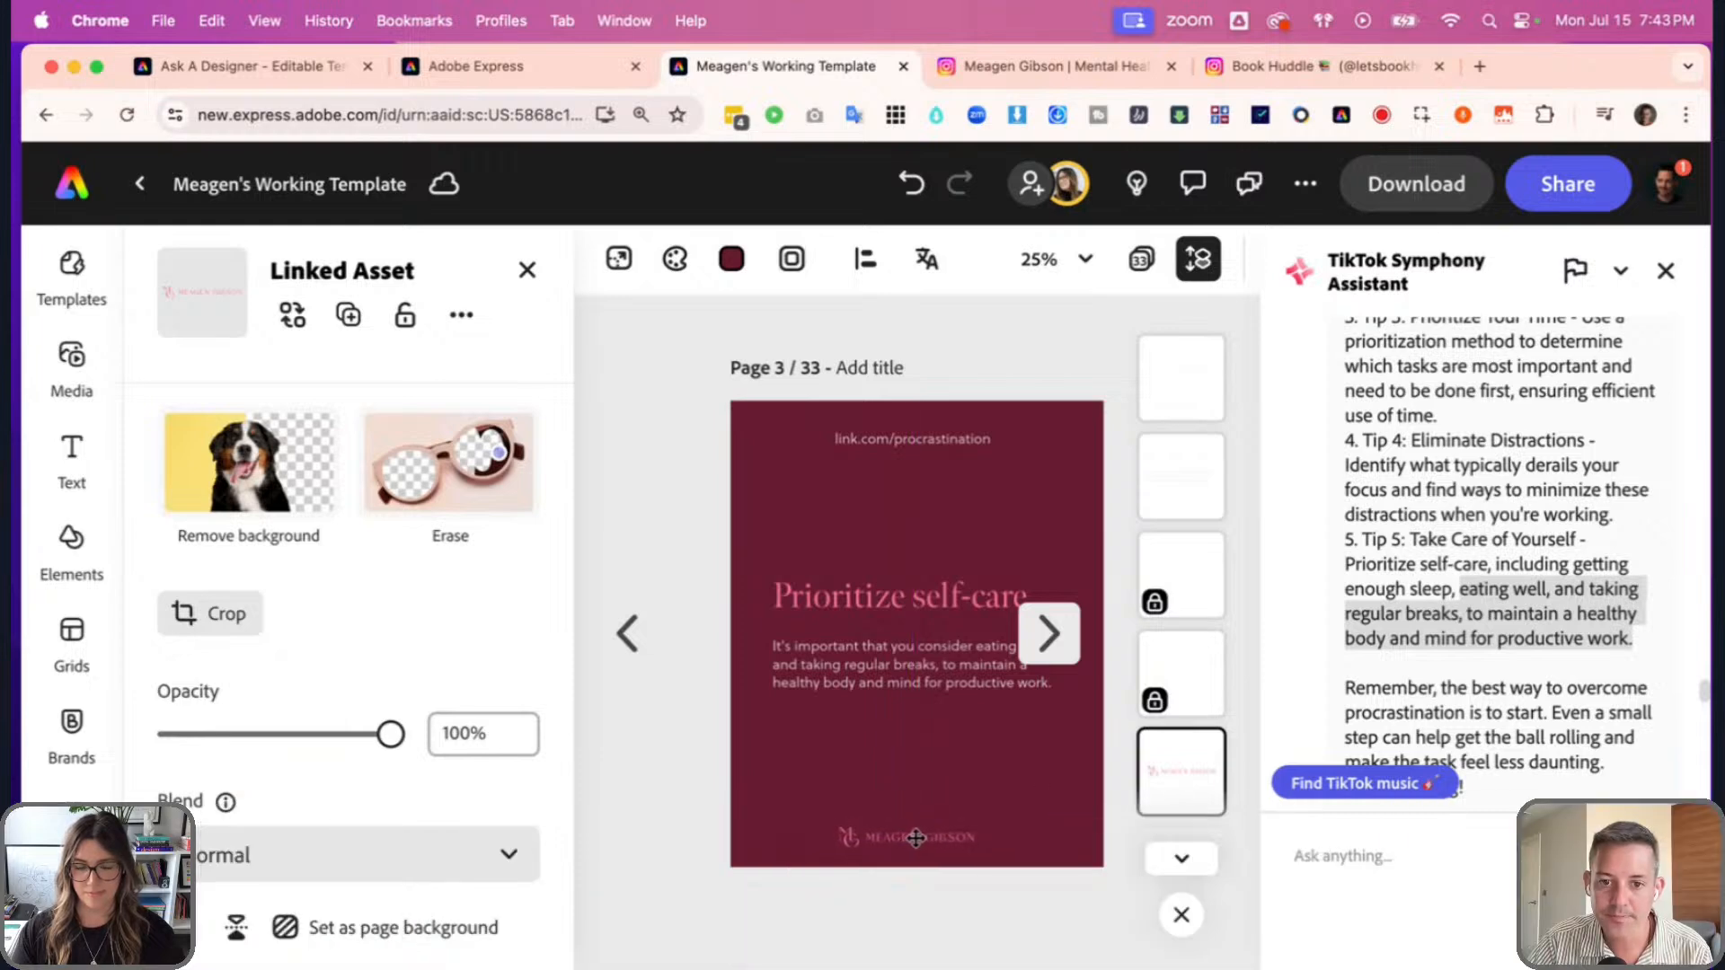
click(527, 270)
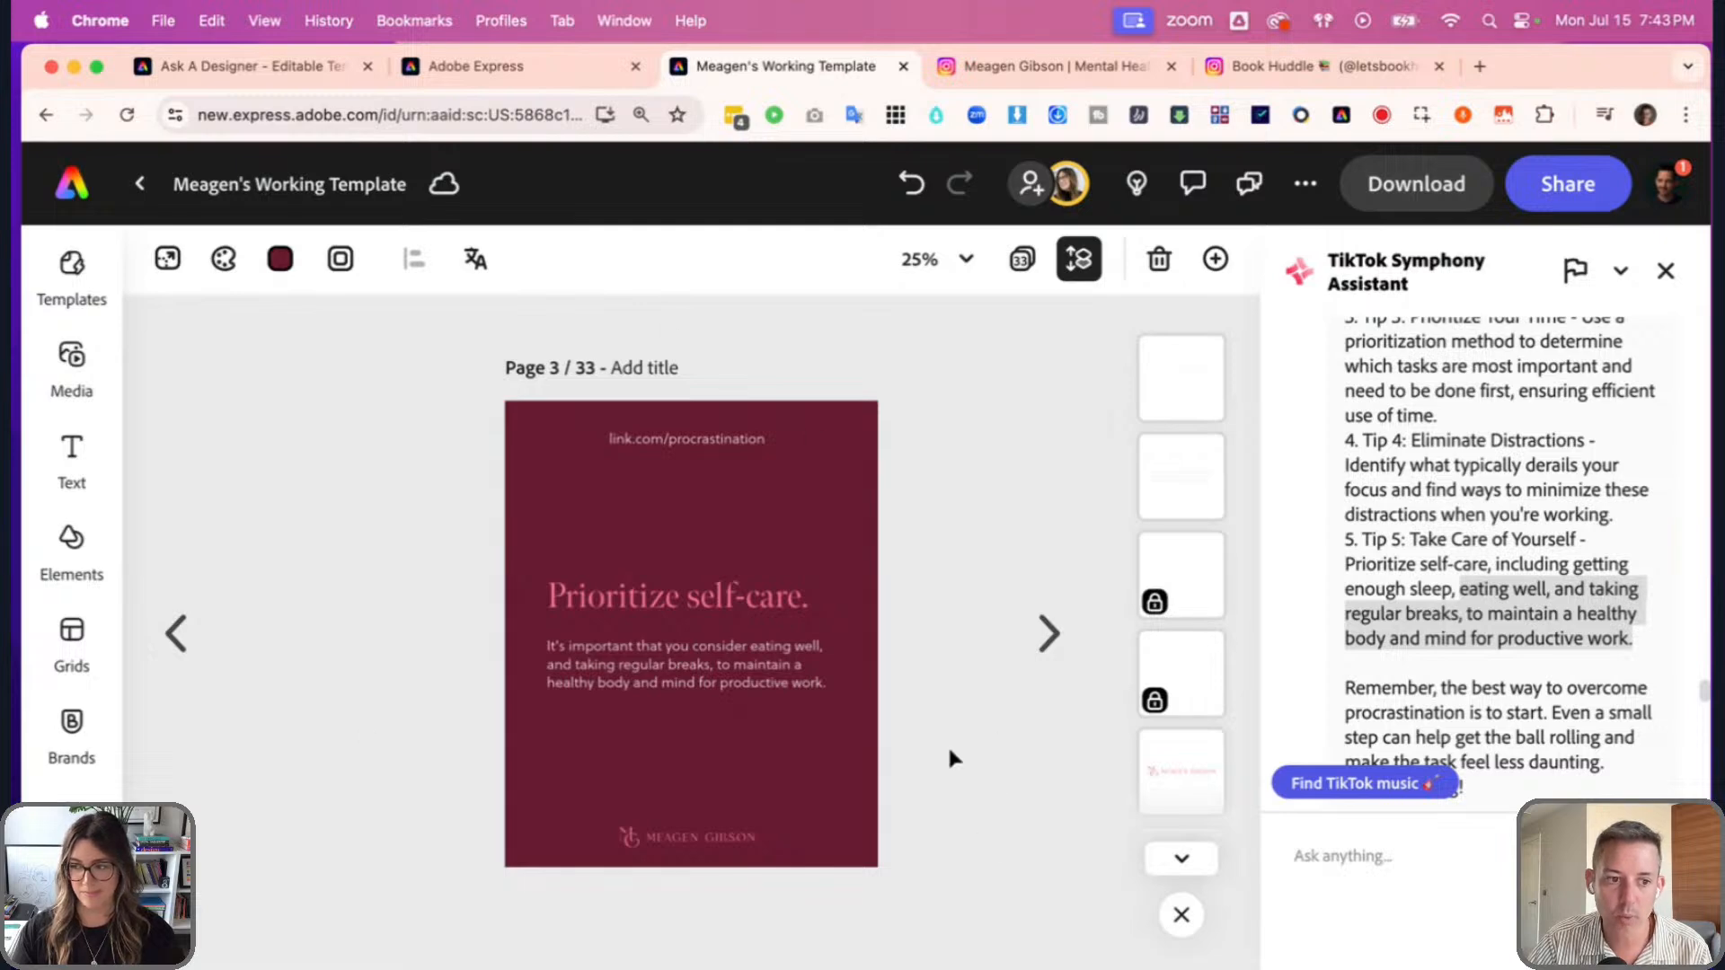
click(684, 440)
click(669, 519)
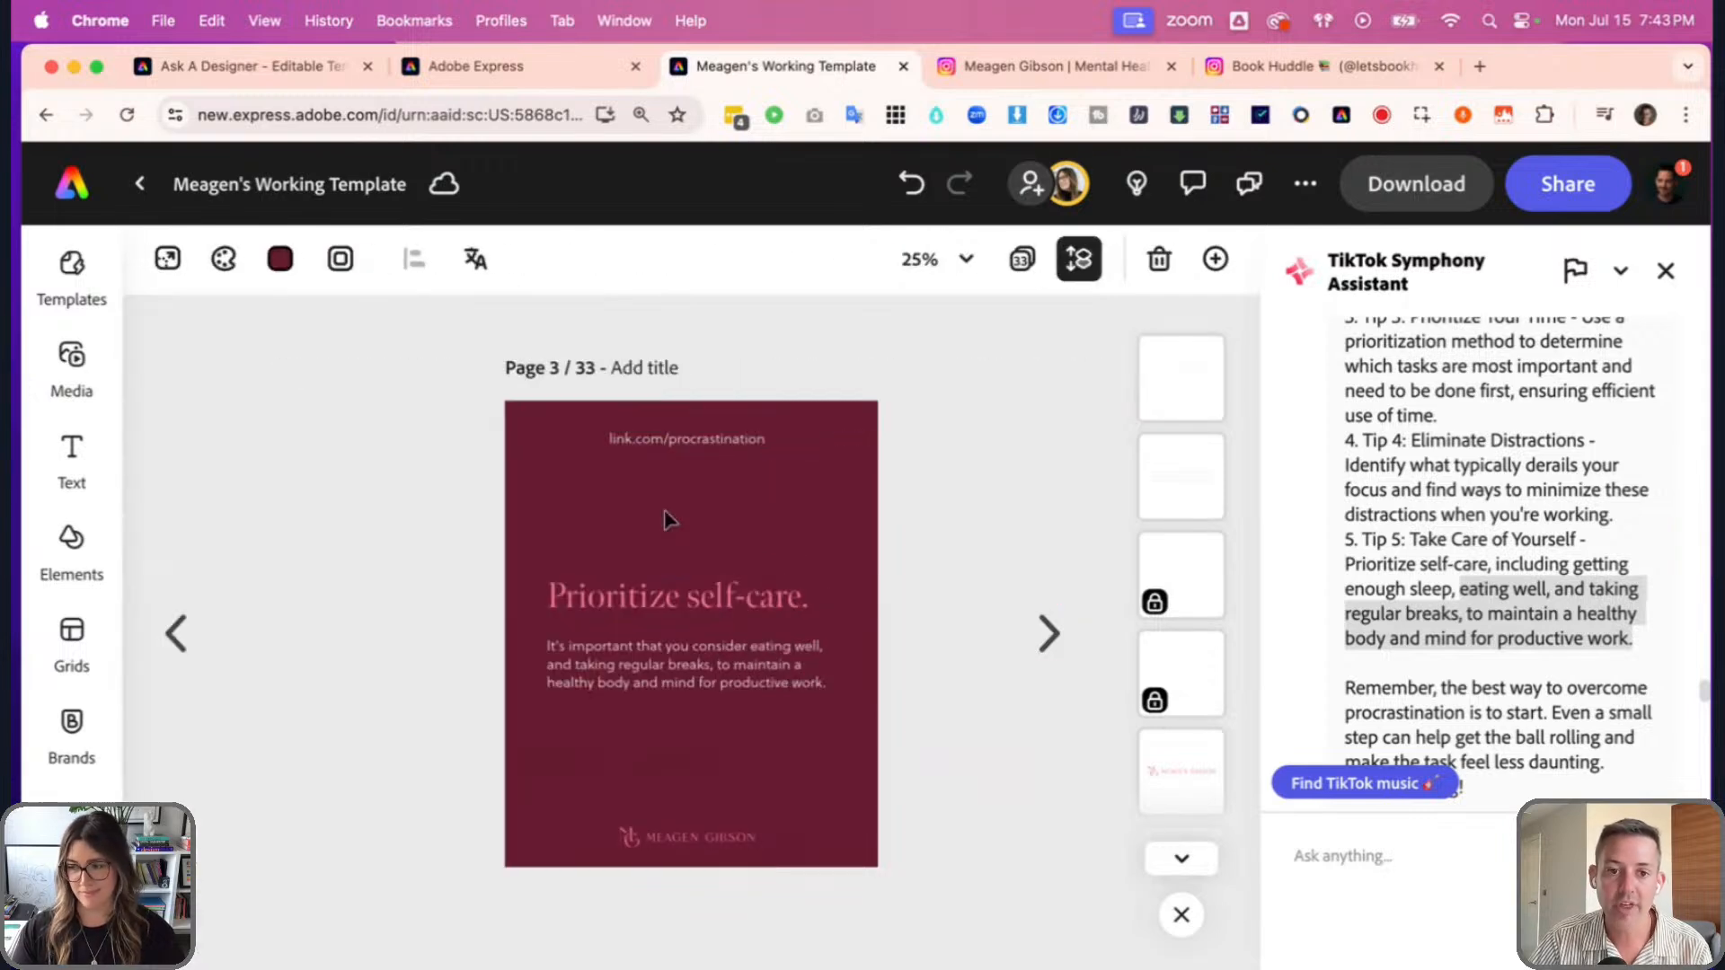
- Reduce the link text's font size to 34 and nudge it slightly up near the page's top edge
click(693, 440)
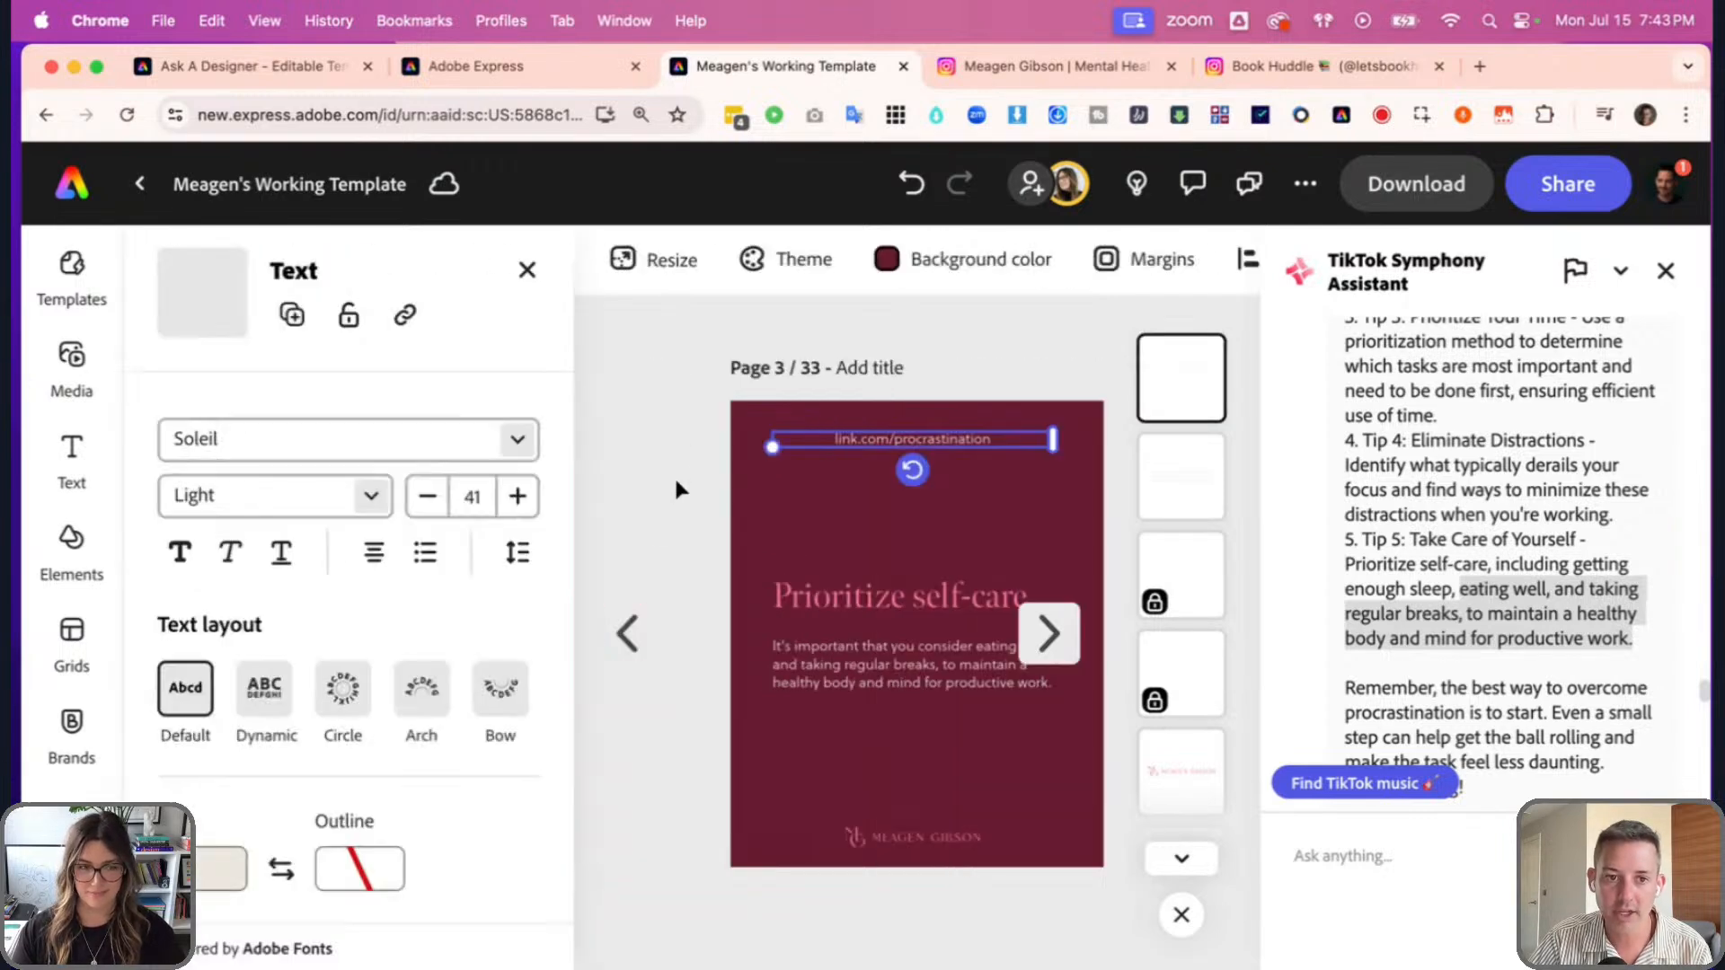
click(427, 726)
click(427, 726)
click(427, 726)
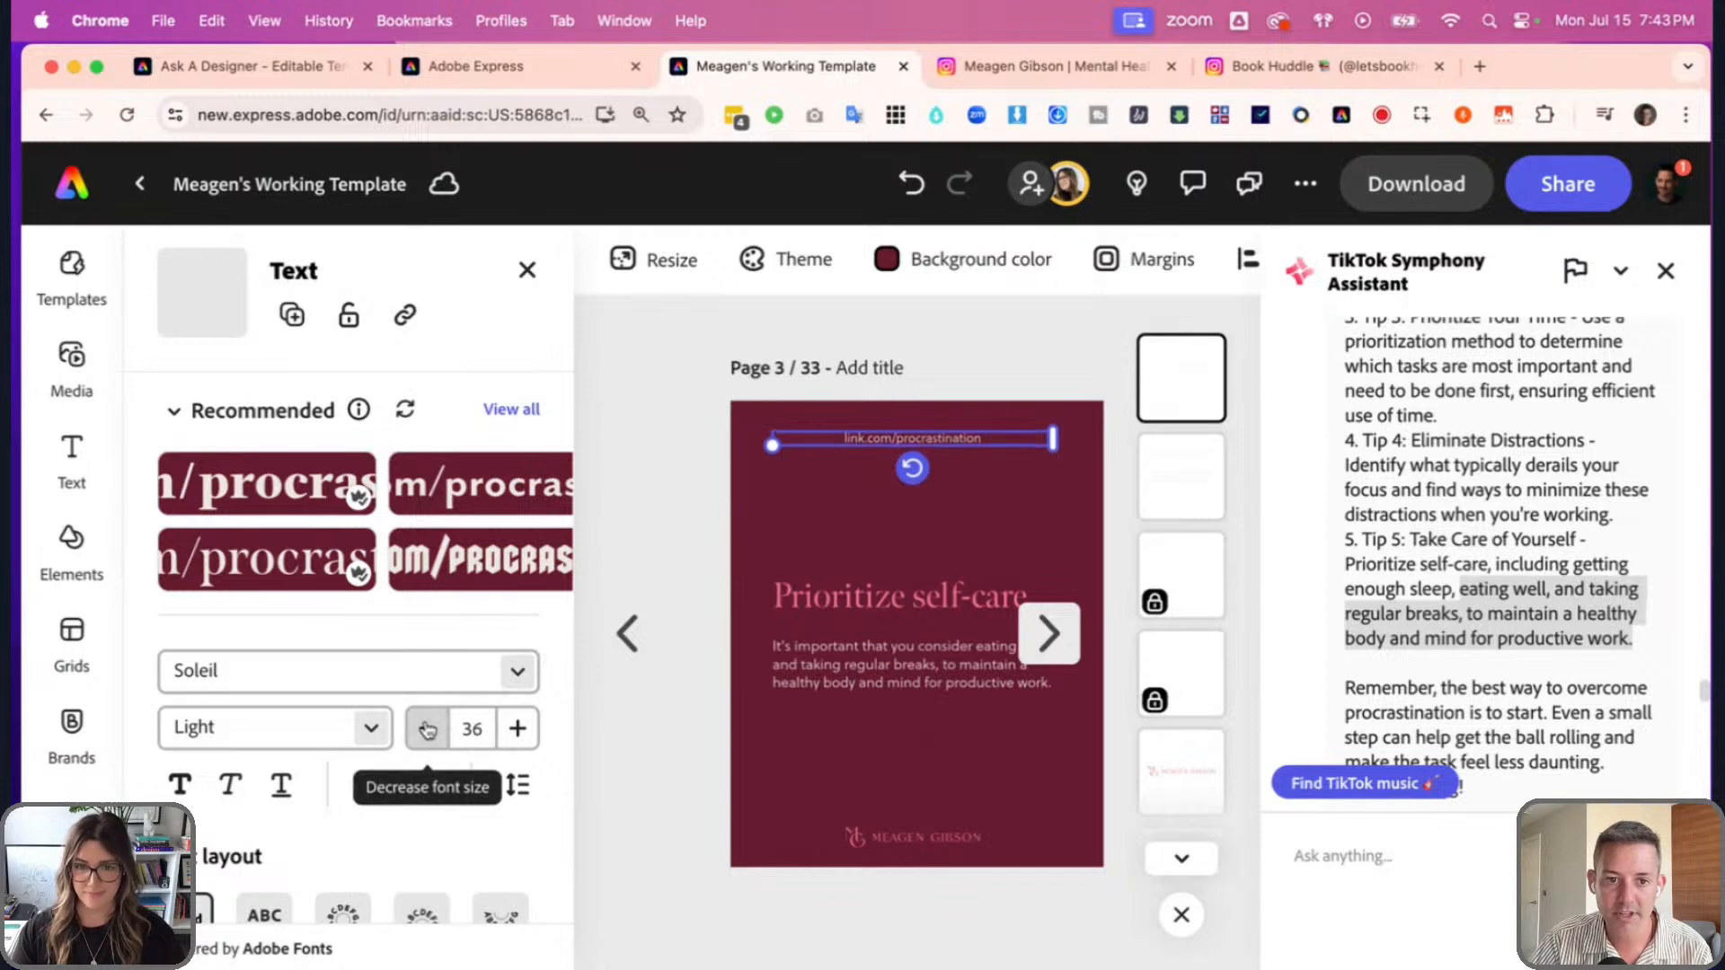
click(676, 416)
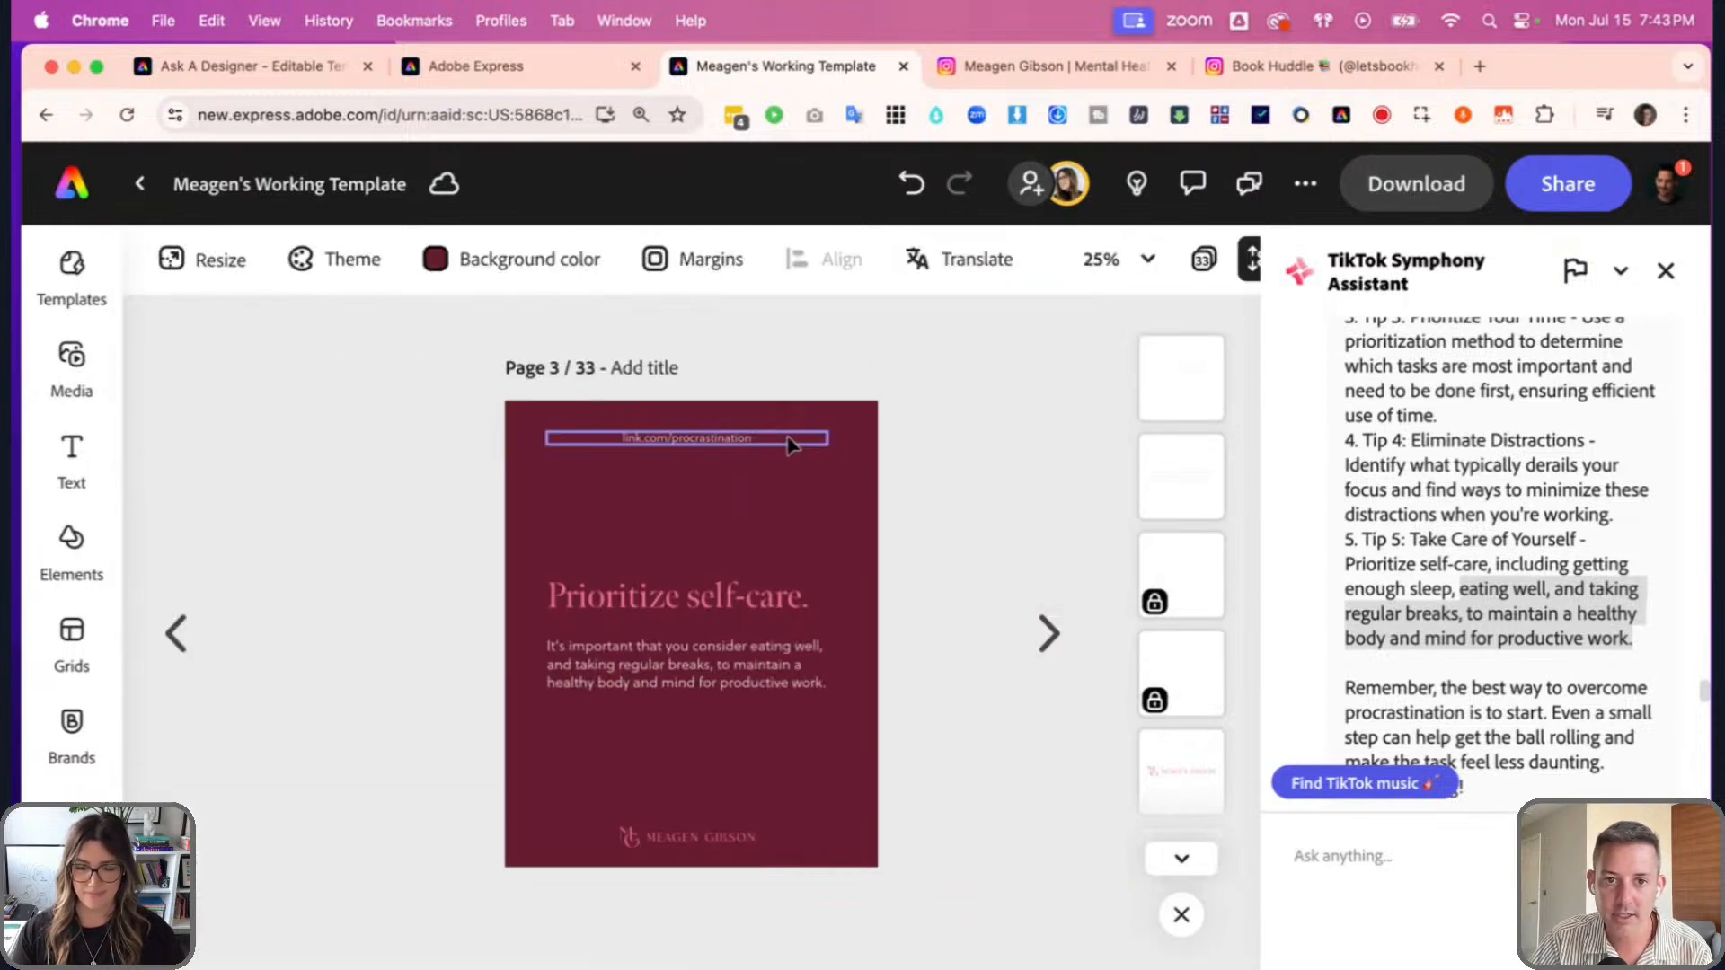
click(791, 441)
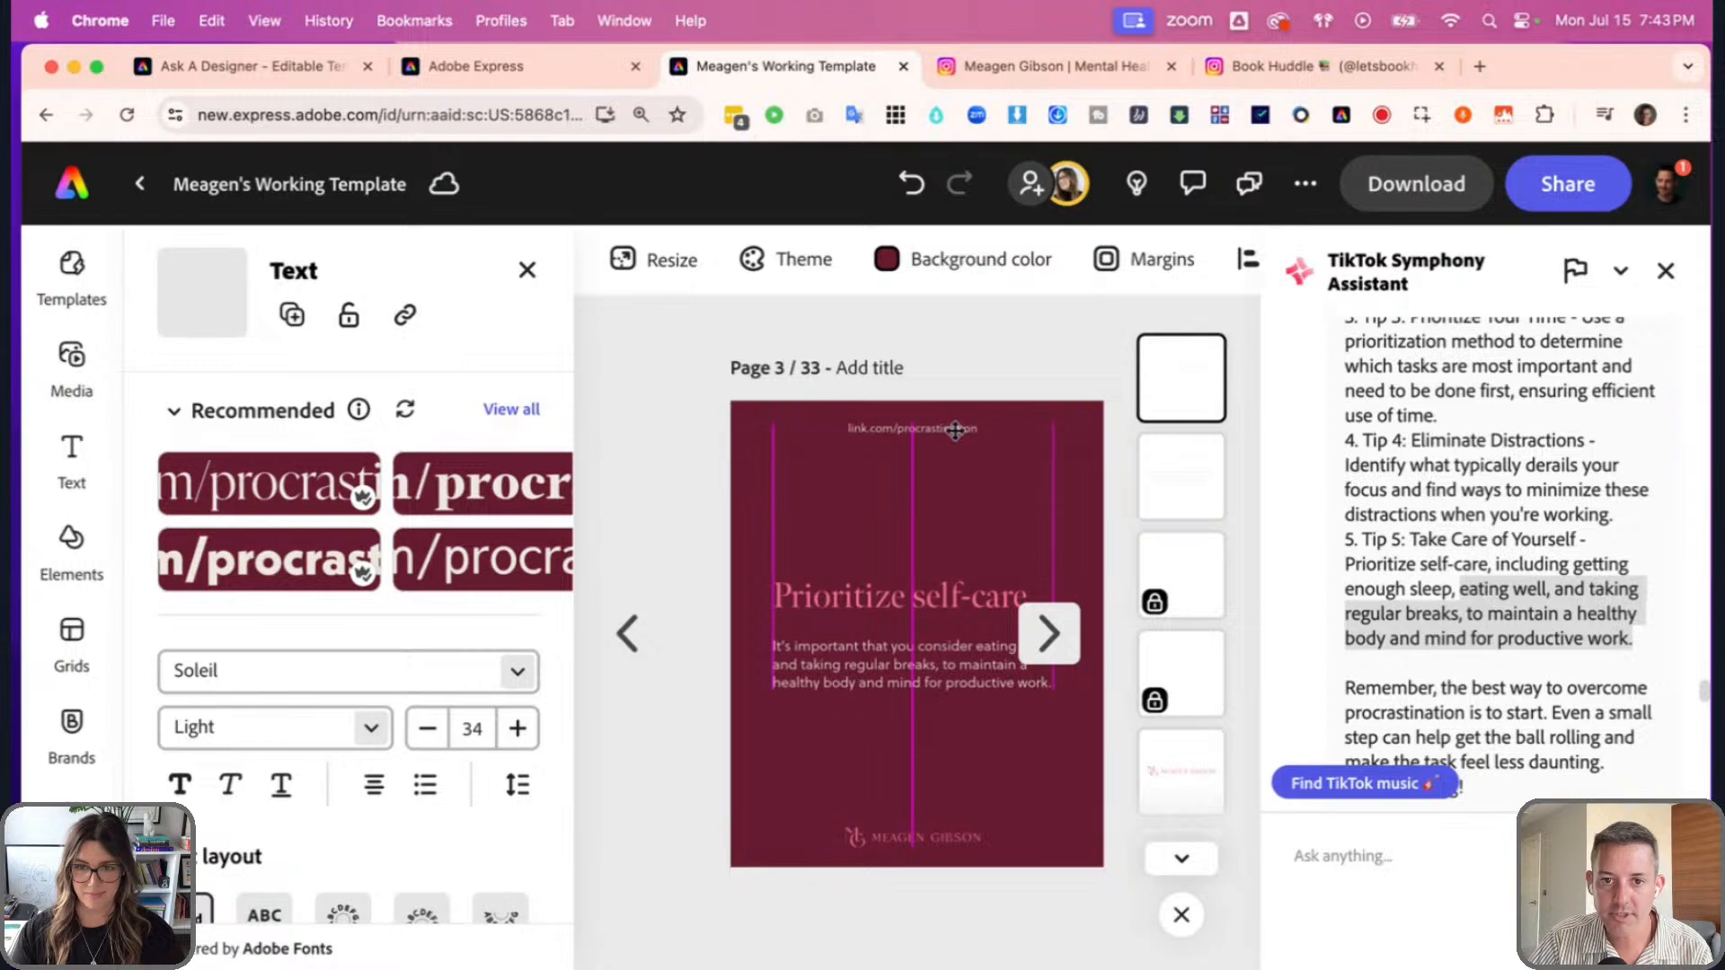
click(985, 374)
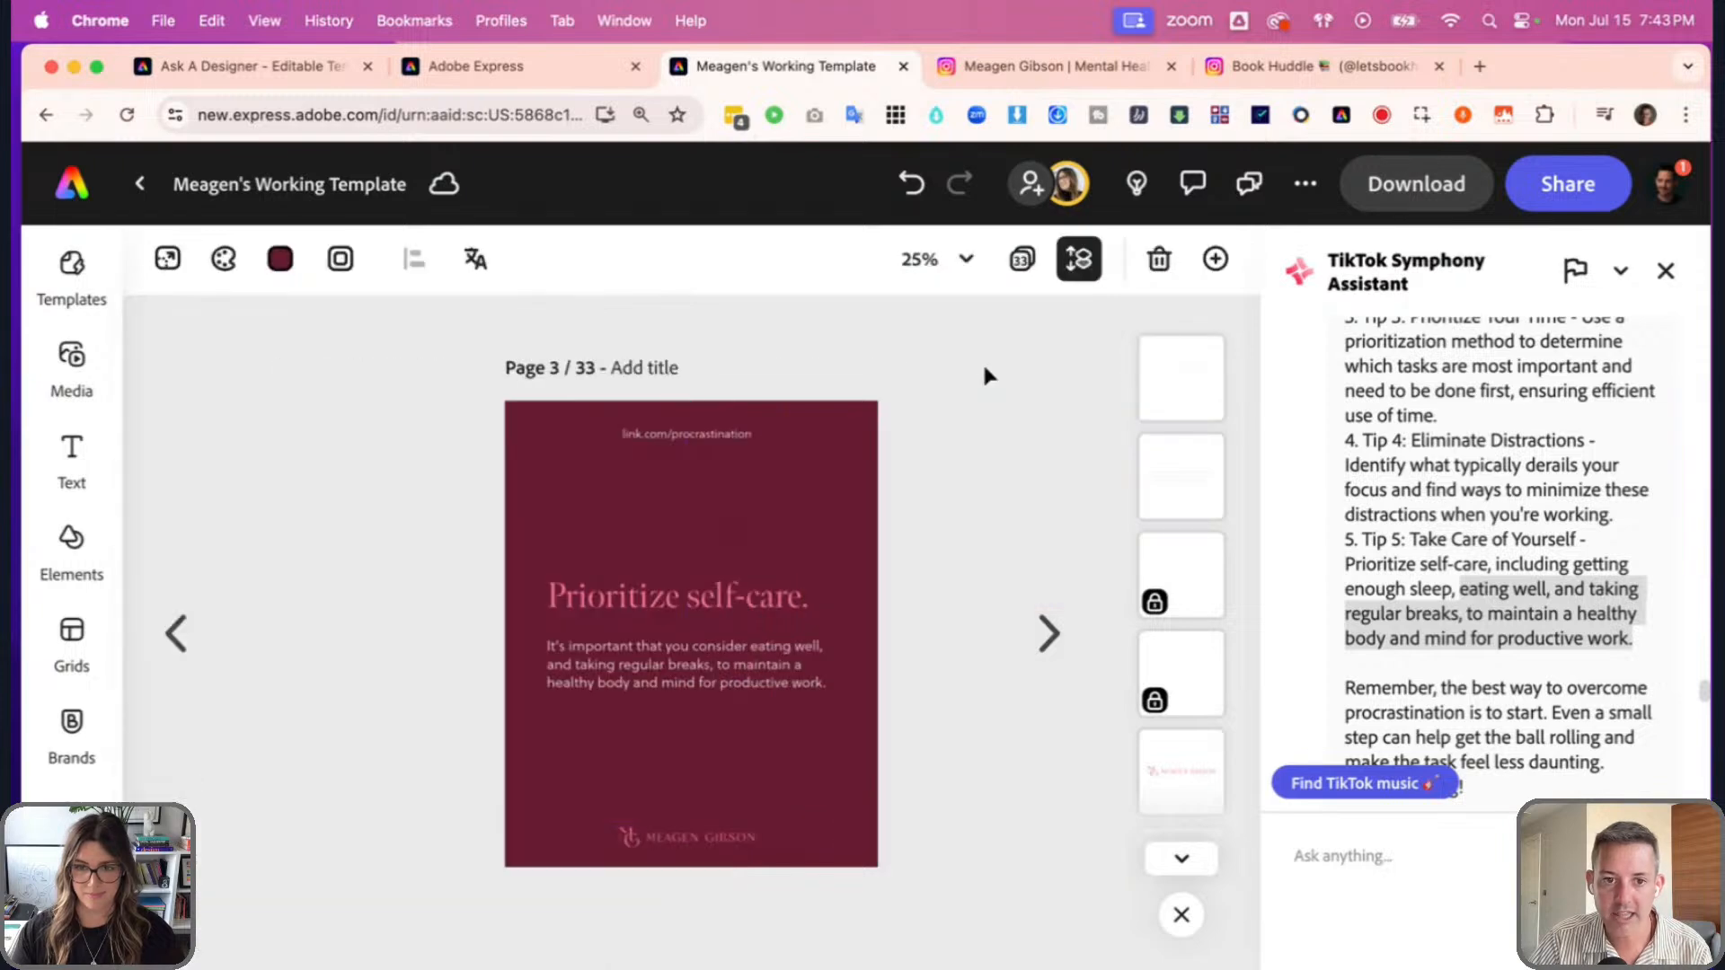
- Add a filled square shape and enlarge it to span the full page width, between the link text and the logo
click(83, 553)
click(519, 762)
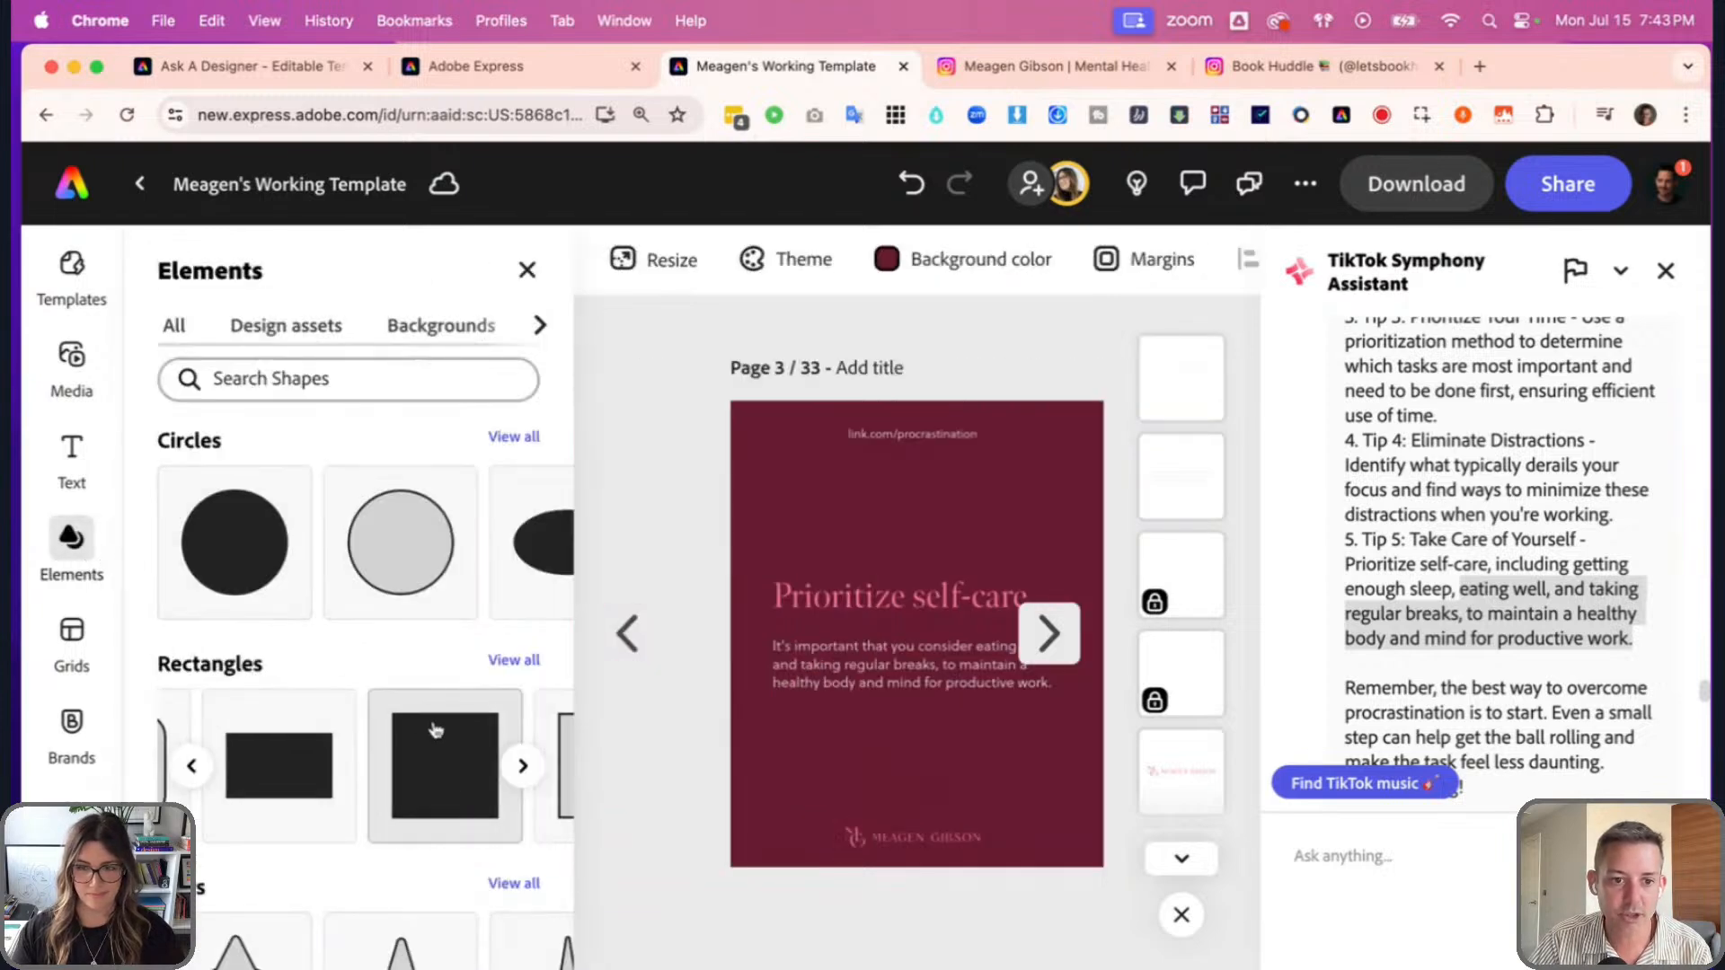
click(434, 723)
click(511, 280)
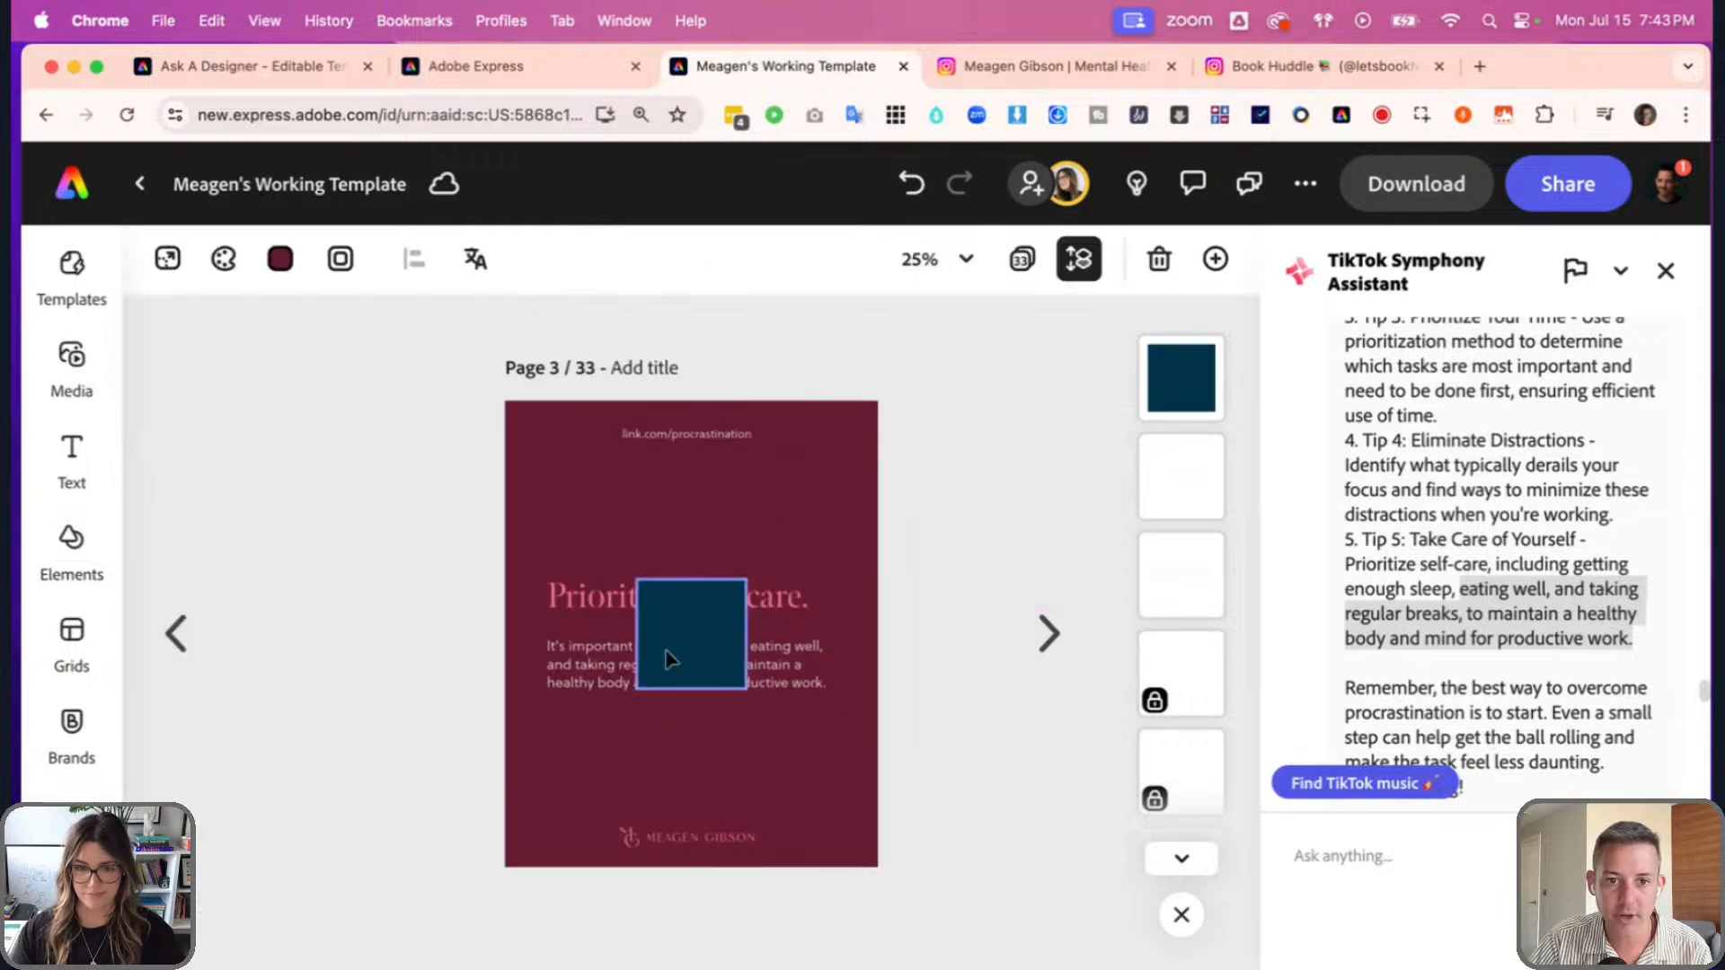
click(669, 660)
drag(971, 579, 1139, 508)
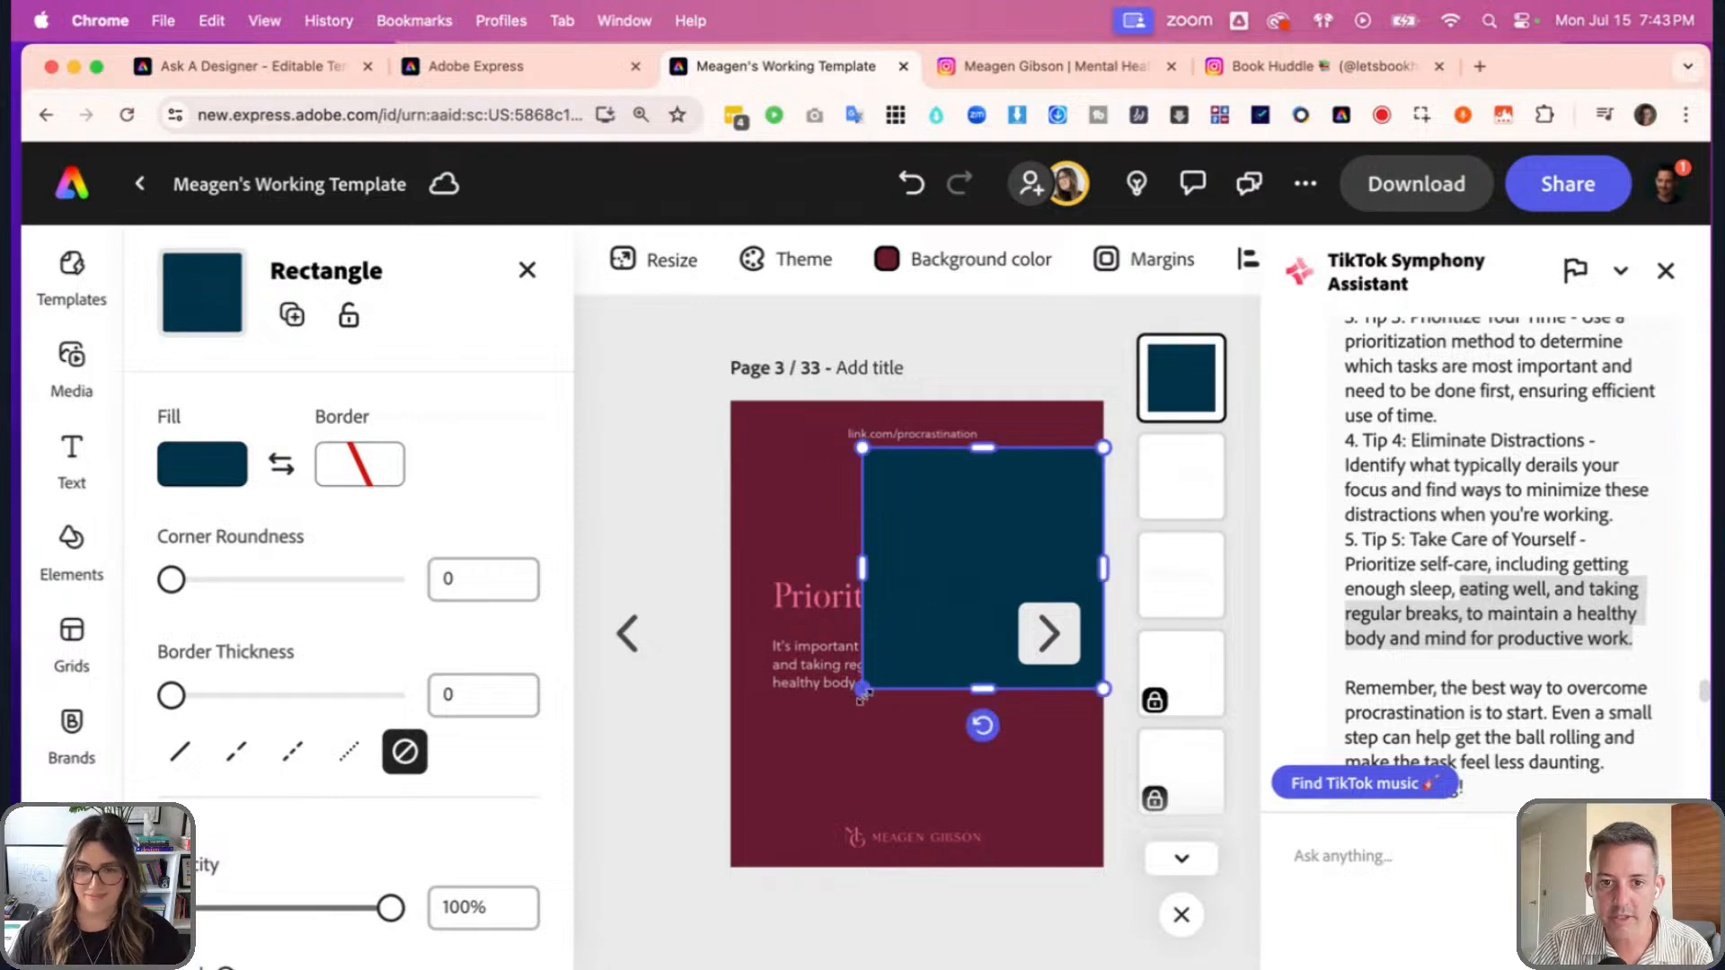
drag(861, 690, 701, 790)
drag(915, 680, 914, 680)
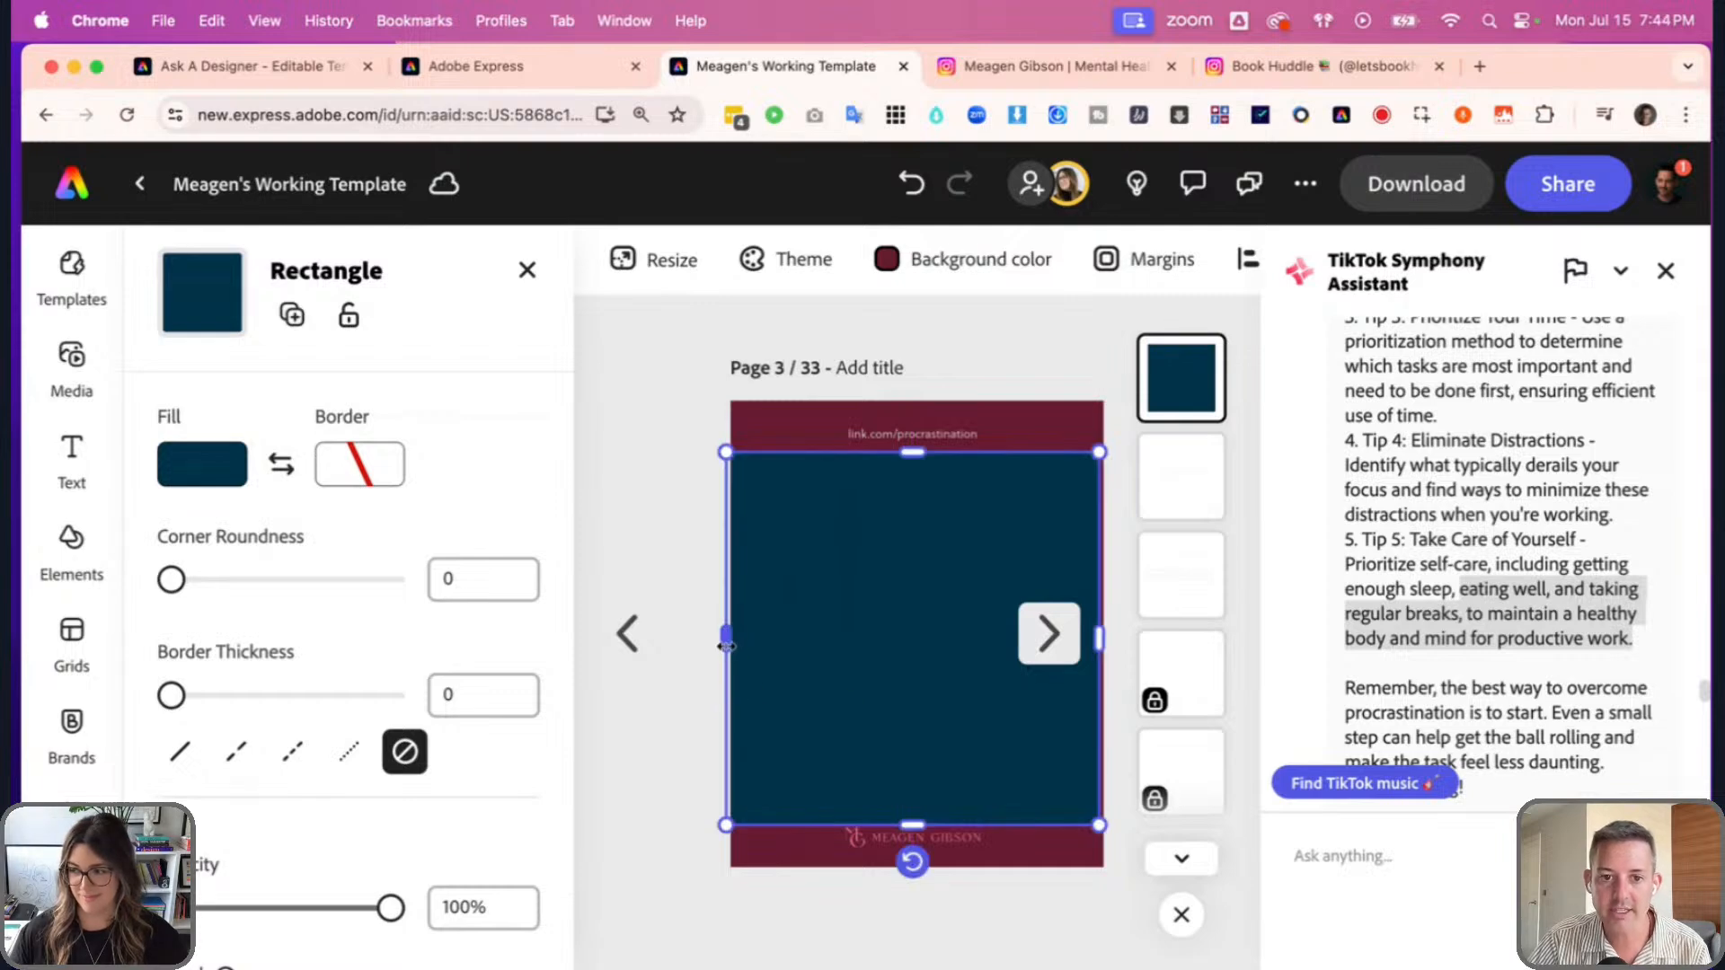
drag(726, 452, 730, 456)
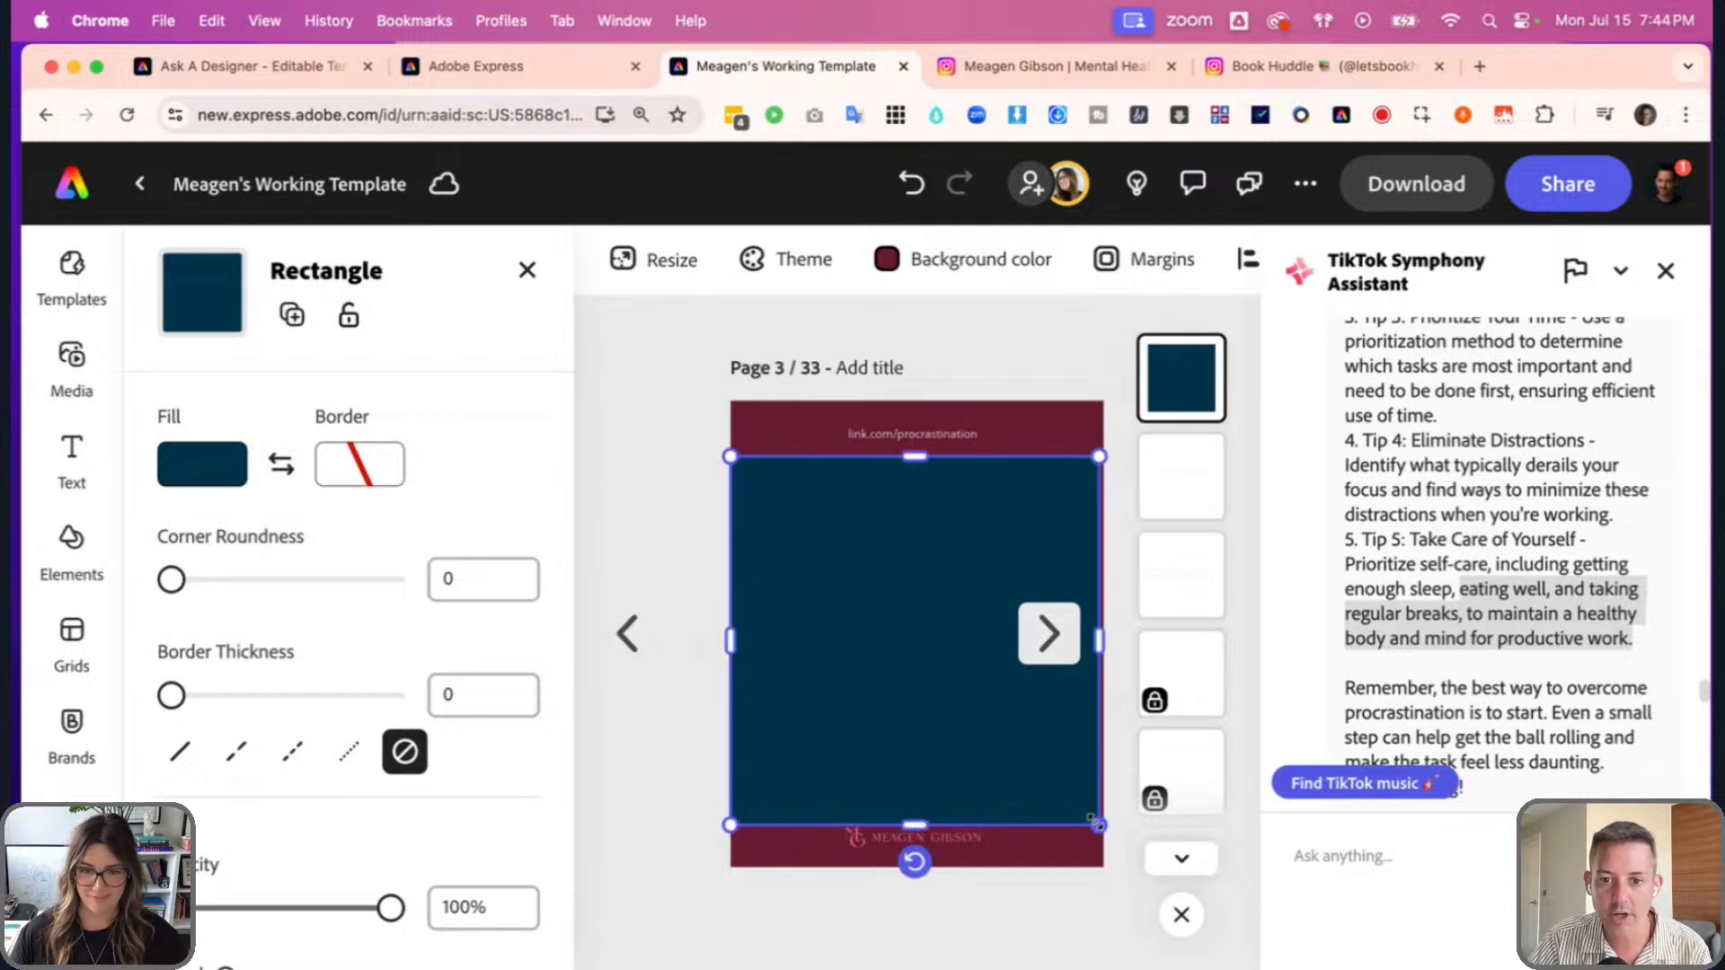
drag(1097, 824, 1104, 829)
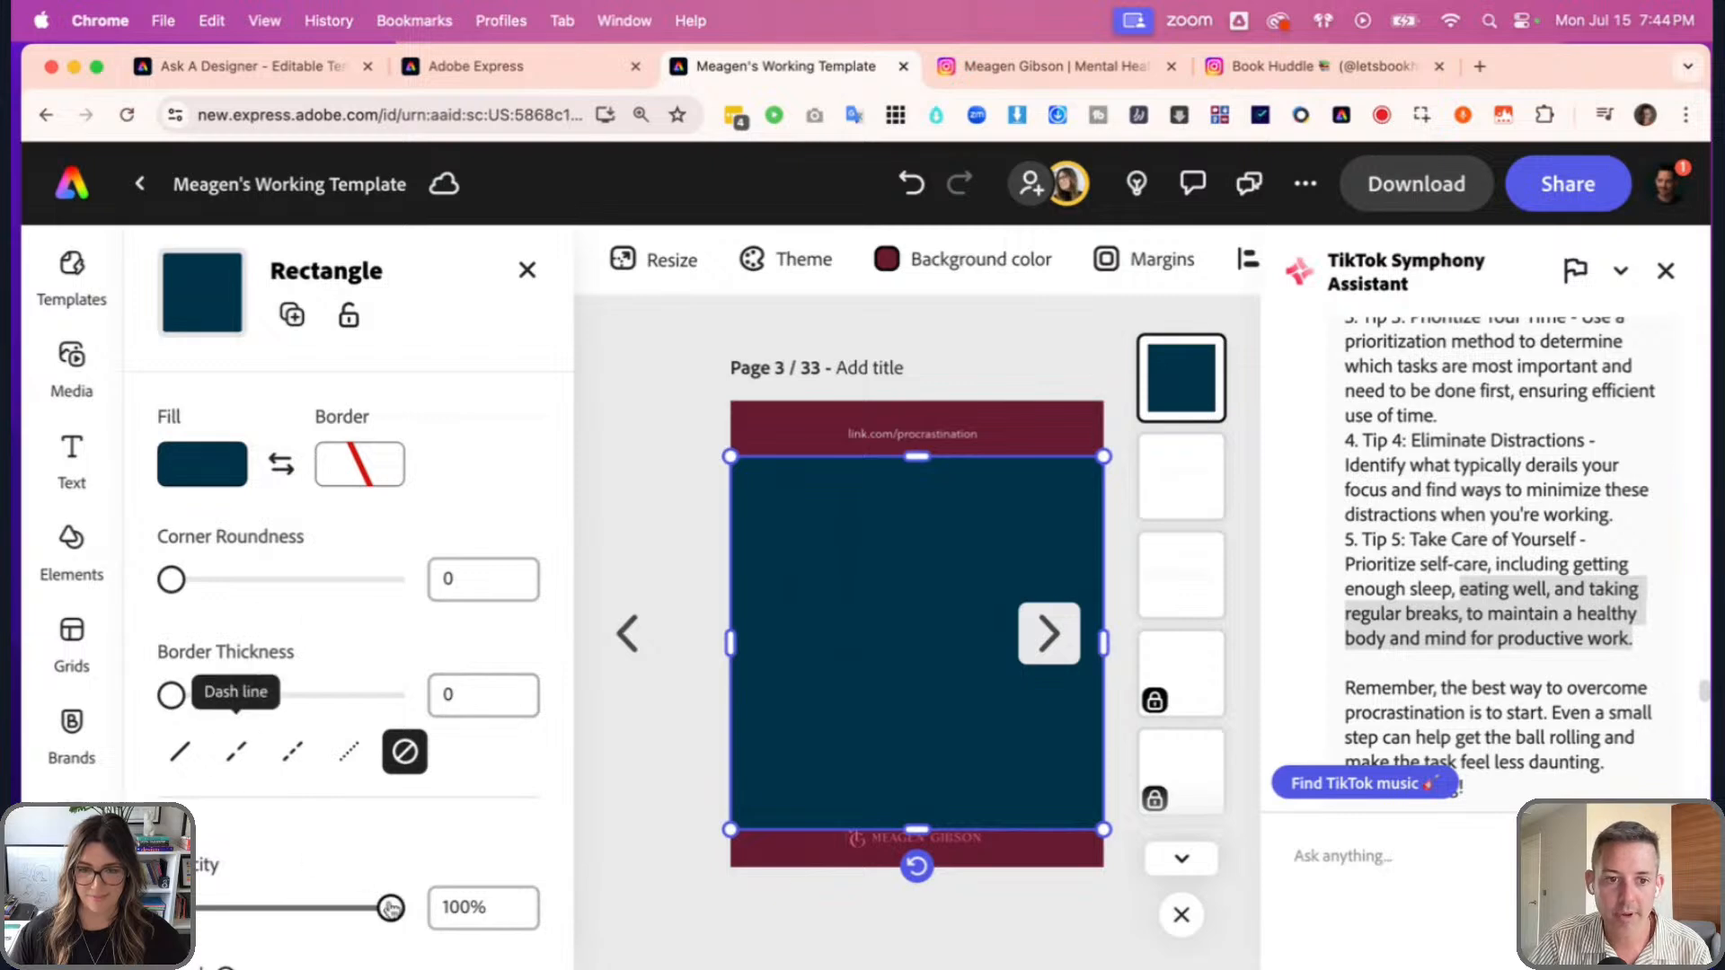
- Lower the square's opacity to 89% and shift it to roughly the page's vertical middle
drag(390, 907, 366, 907)
click(674, 585)
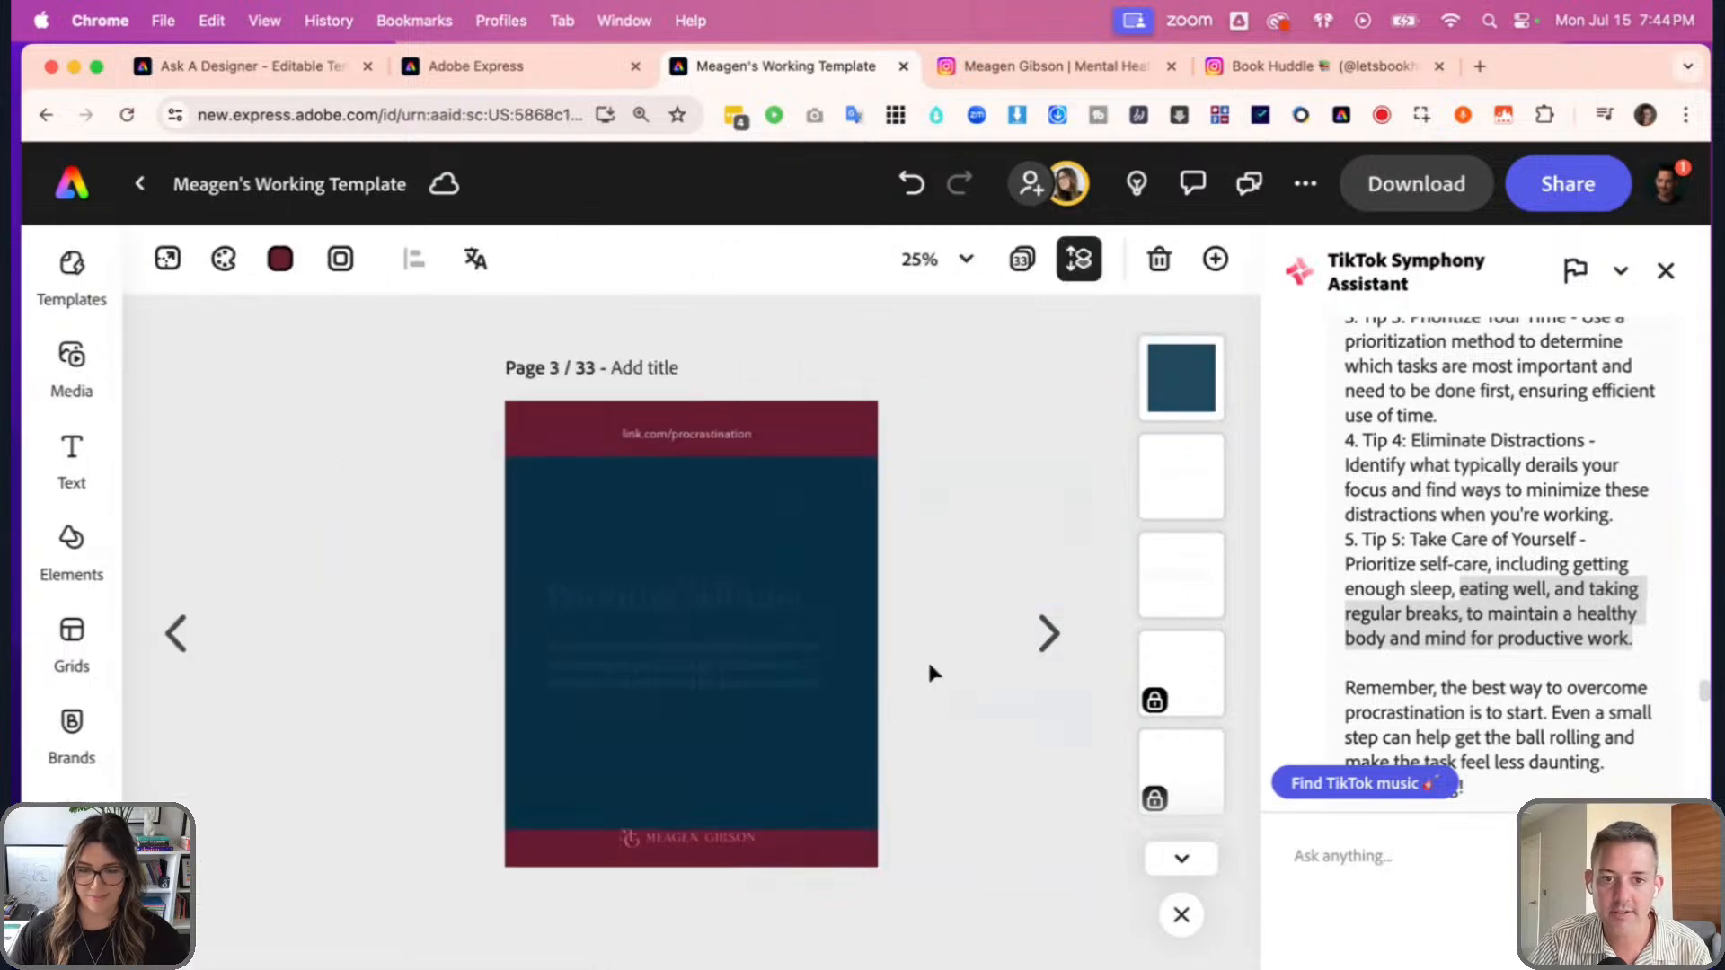
click(738, 675)
drag(961, 680, 943, 663)
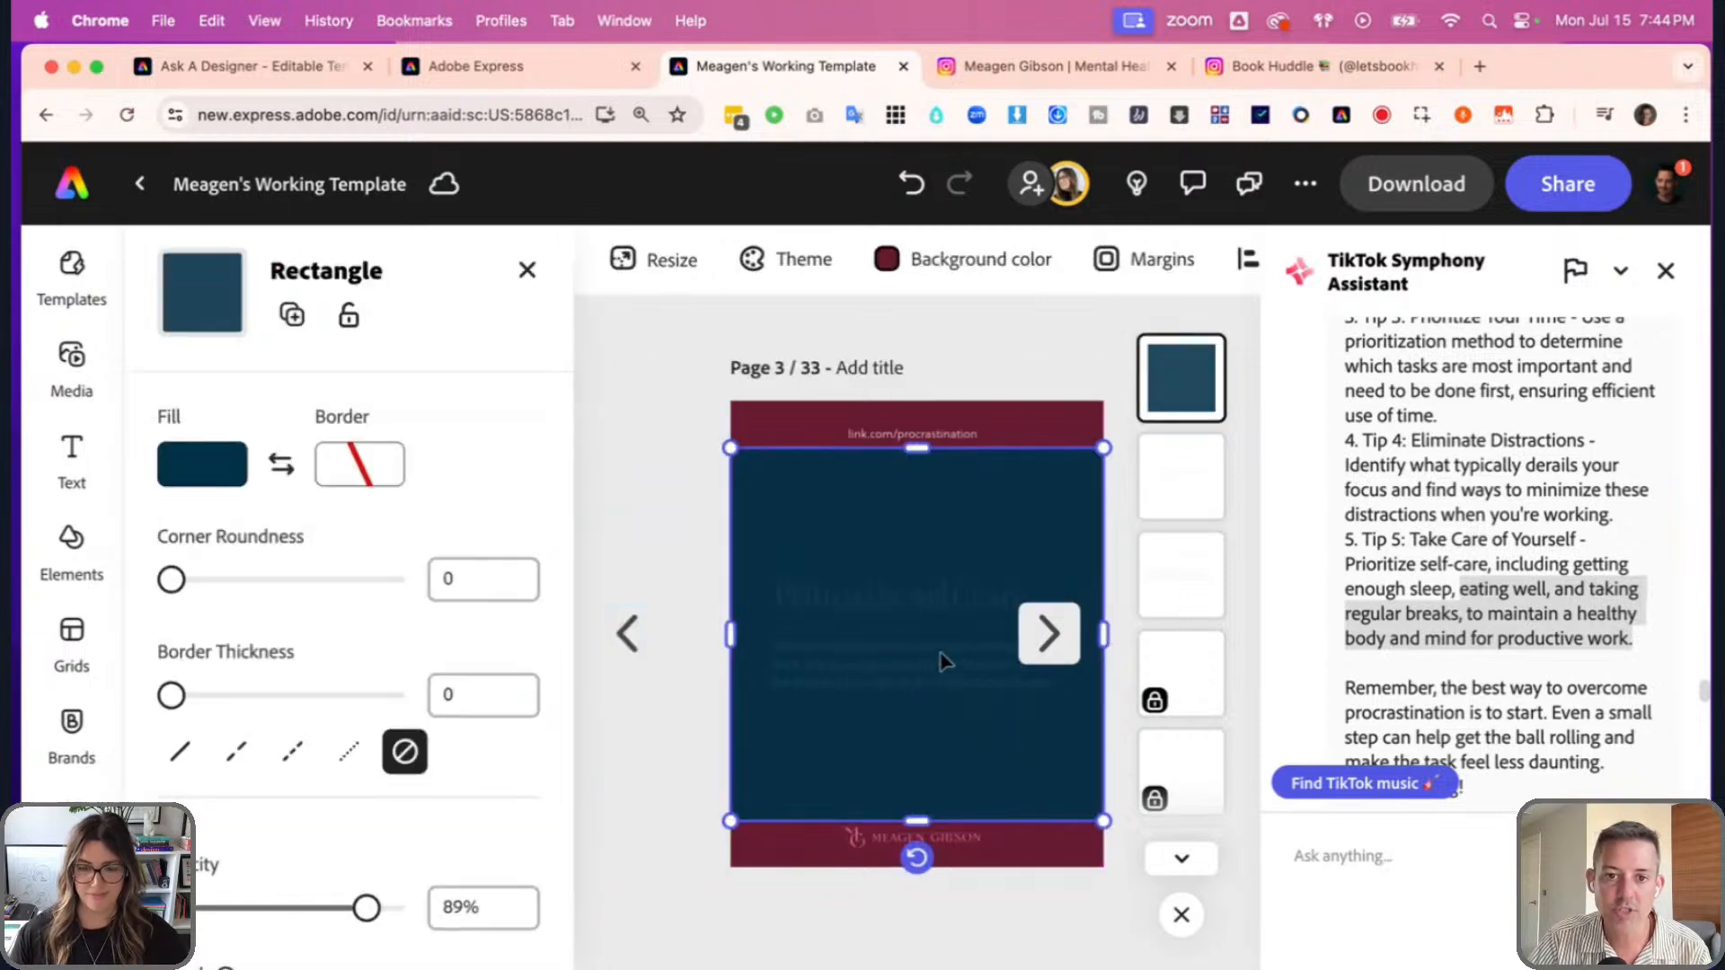
click(698, 474)
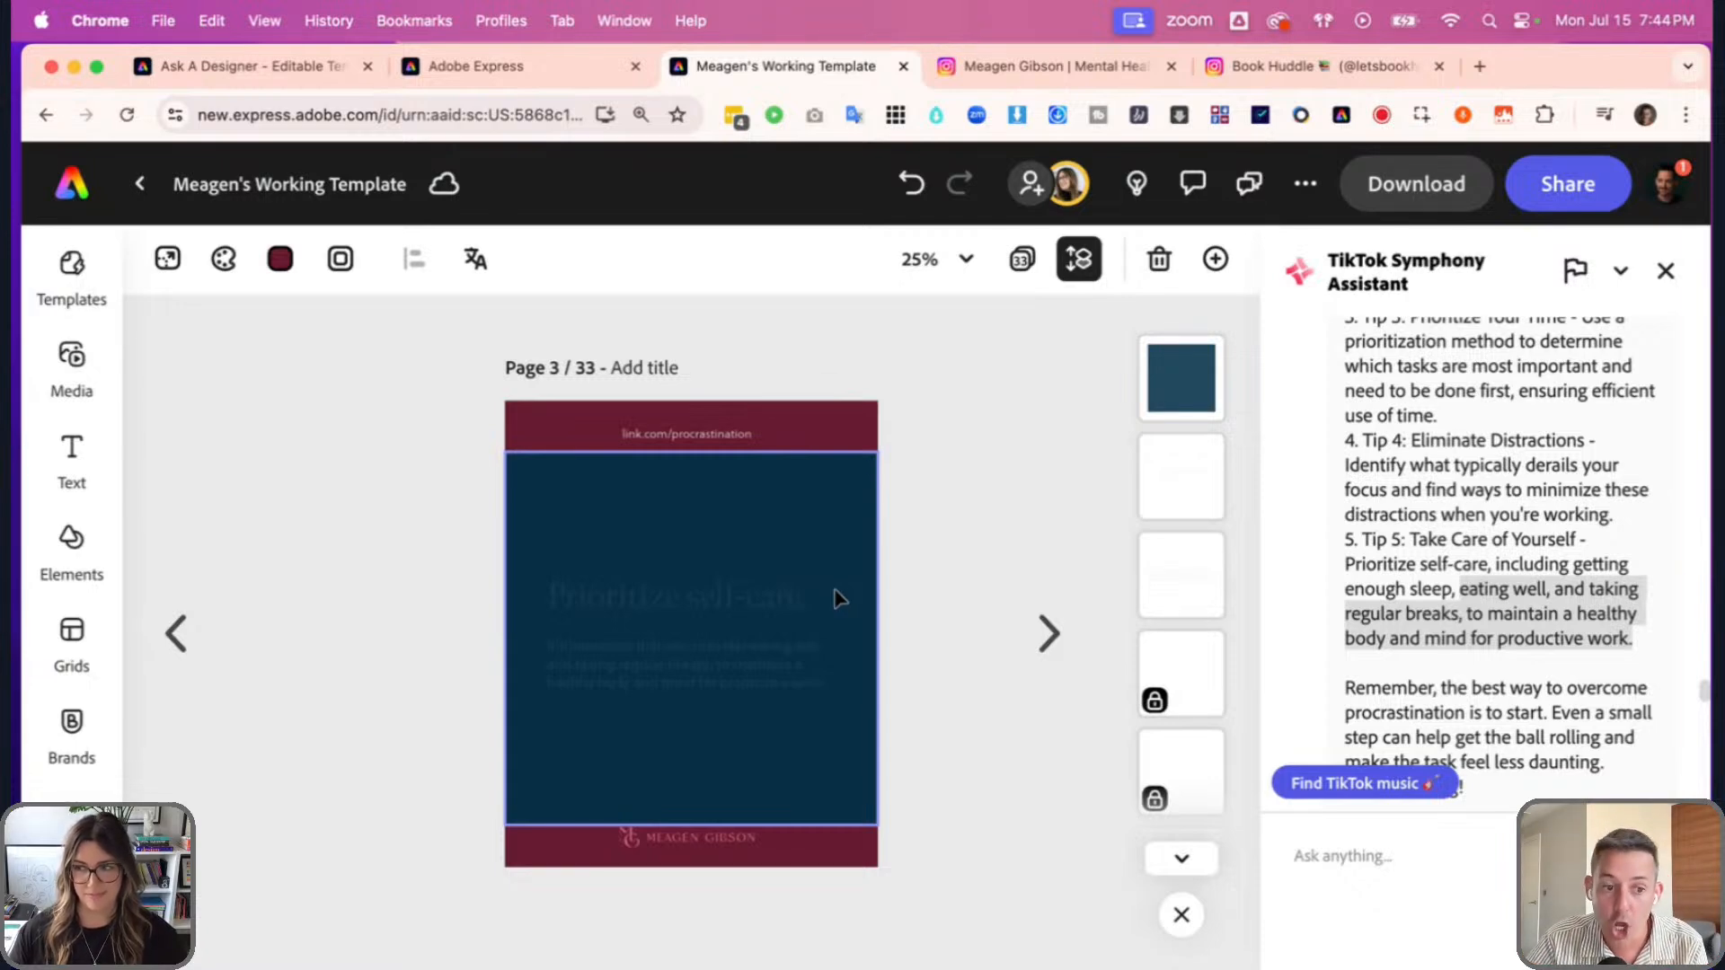
- Check the page's width and height in the resize settings without changing them
click(167, 259)
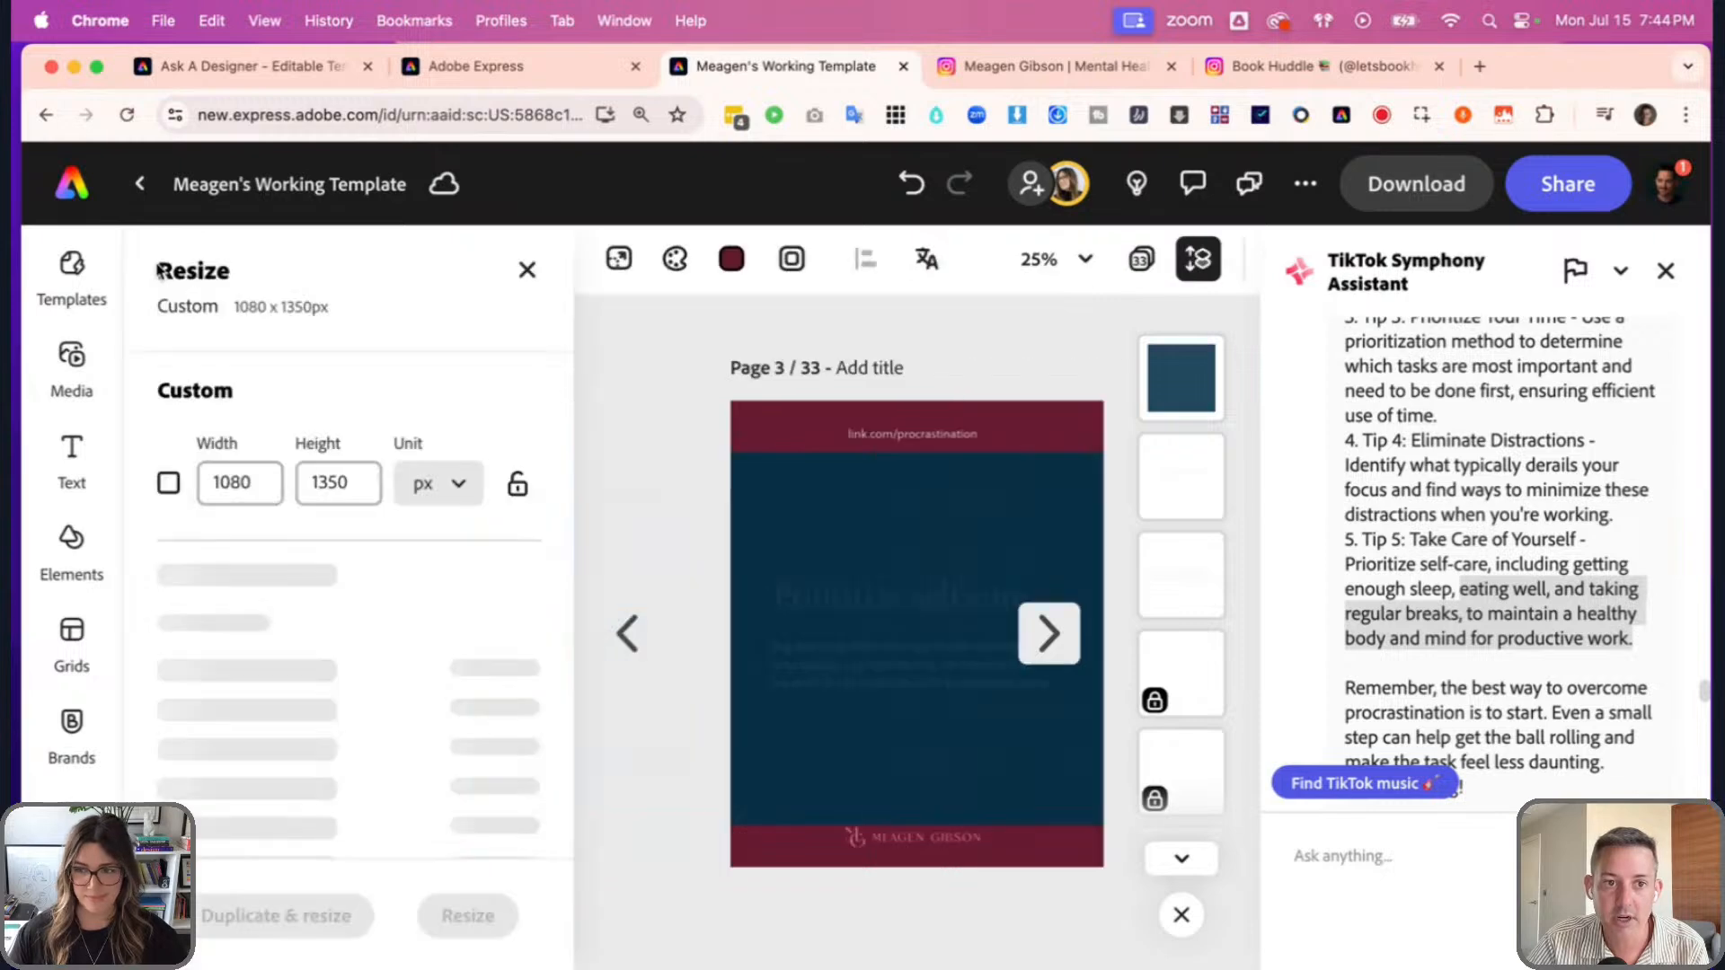
double_click(230, 485)
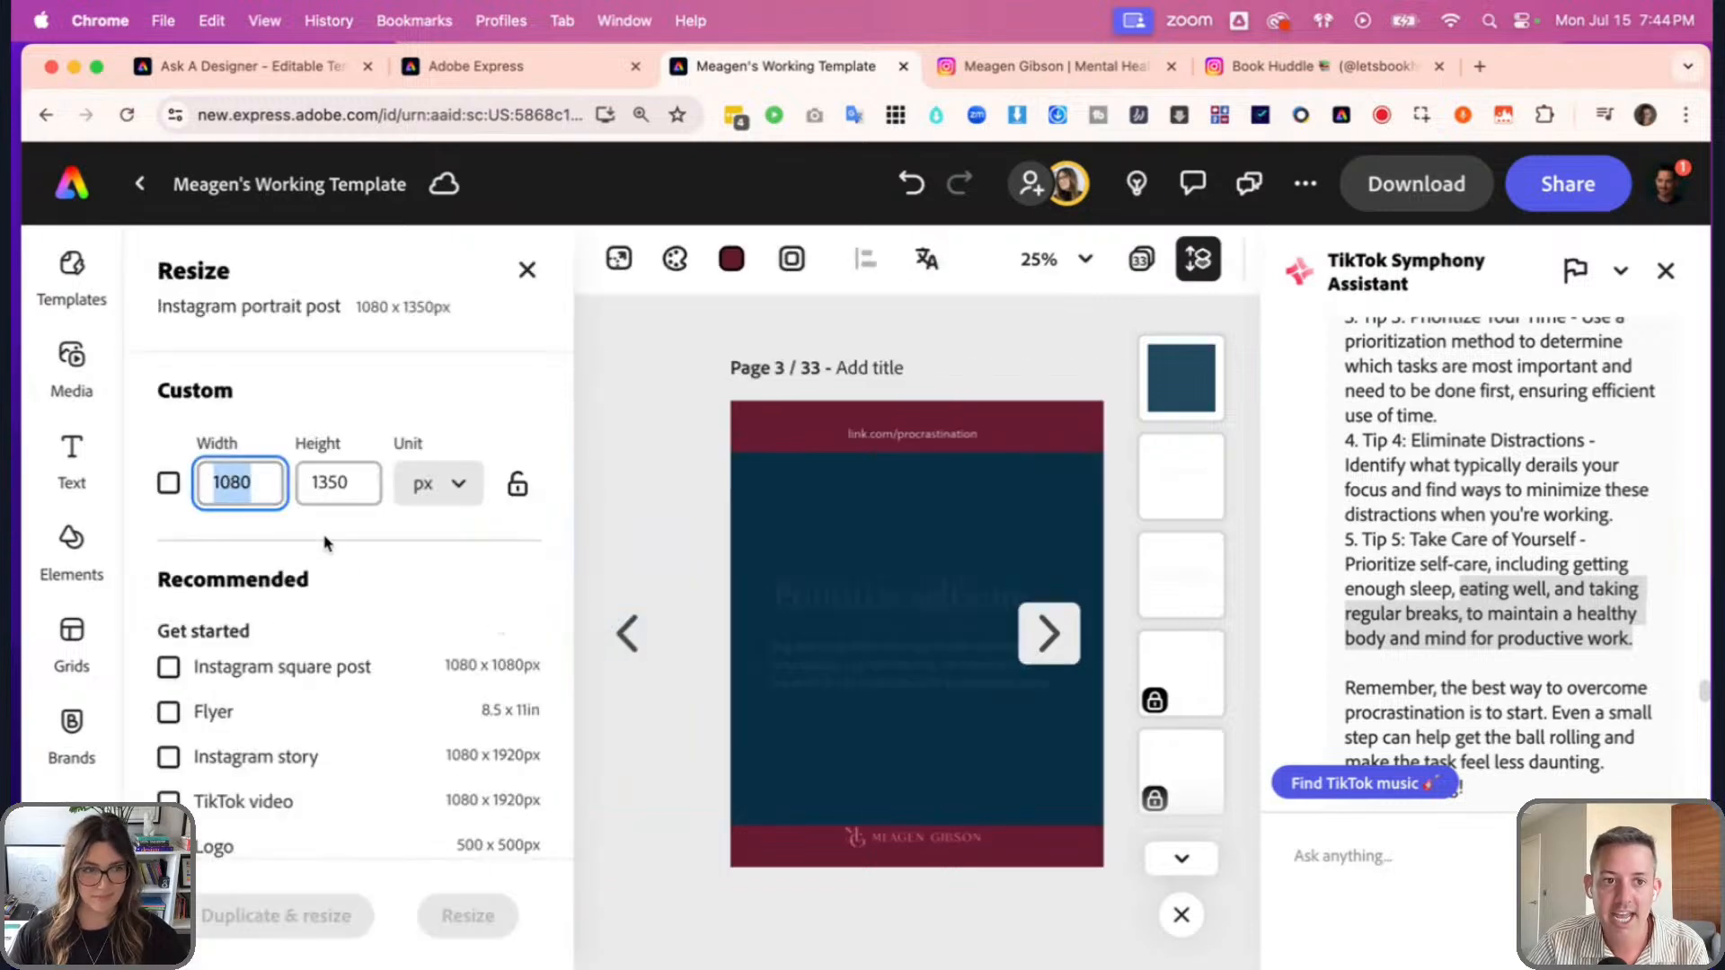
key(Tab)
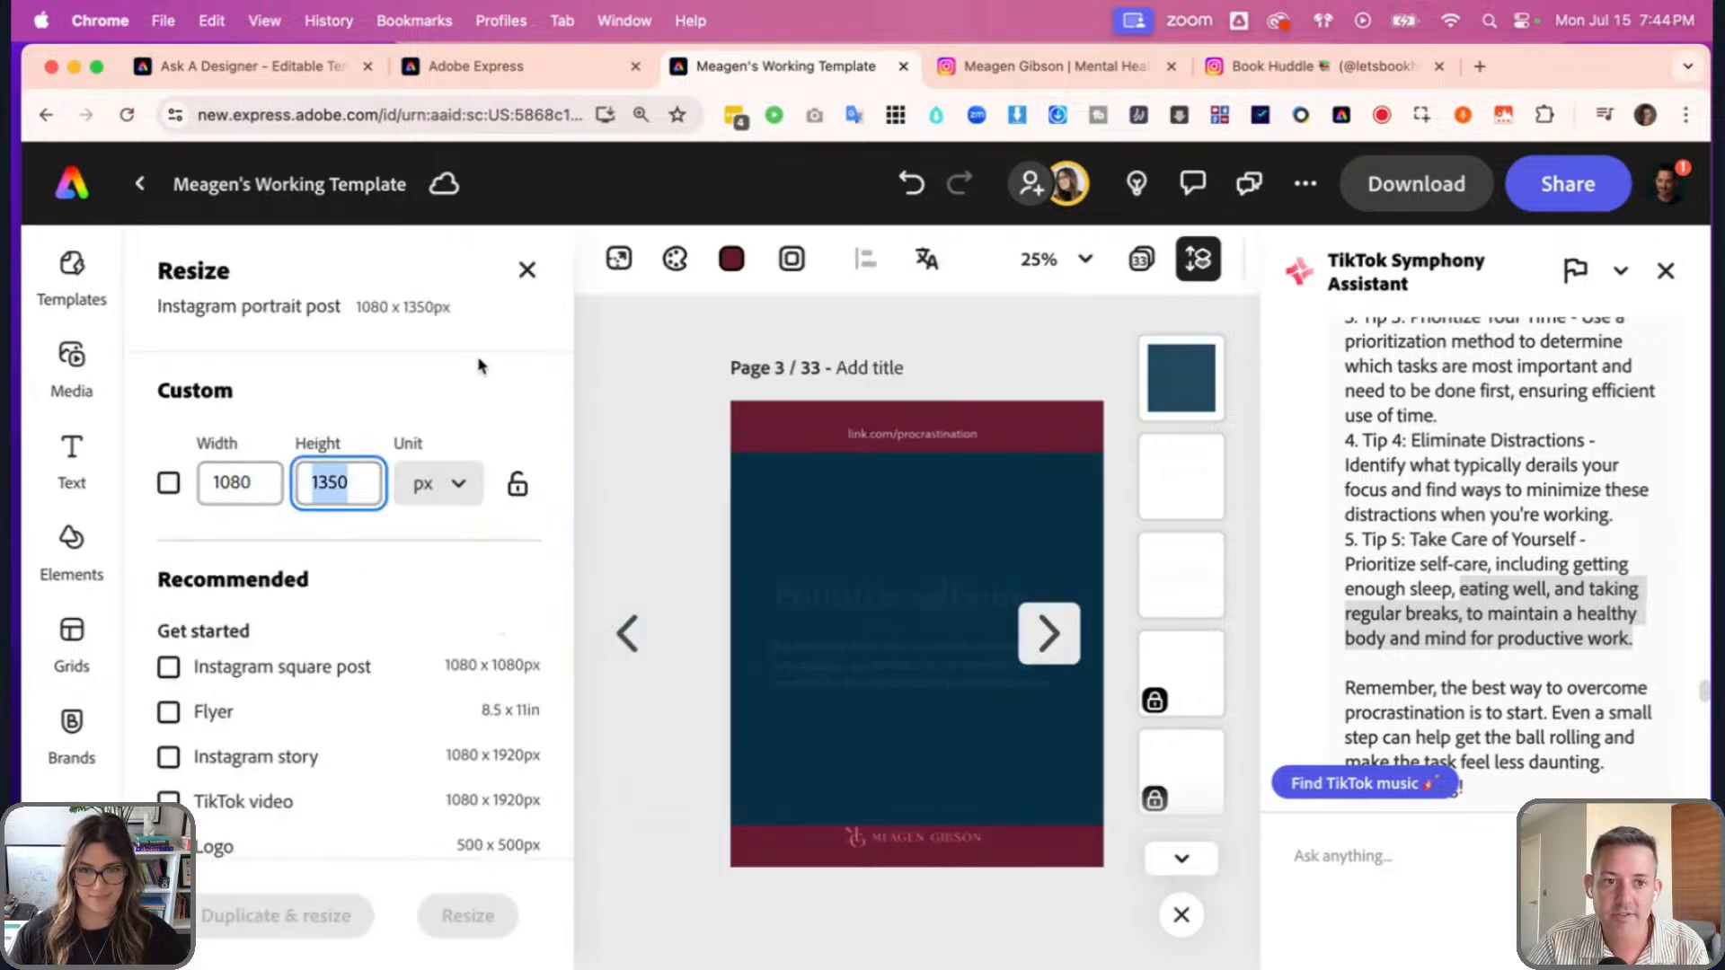
click(527, 270)
click(758, 616)
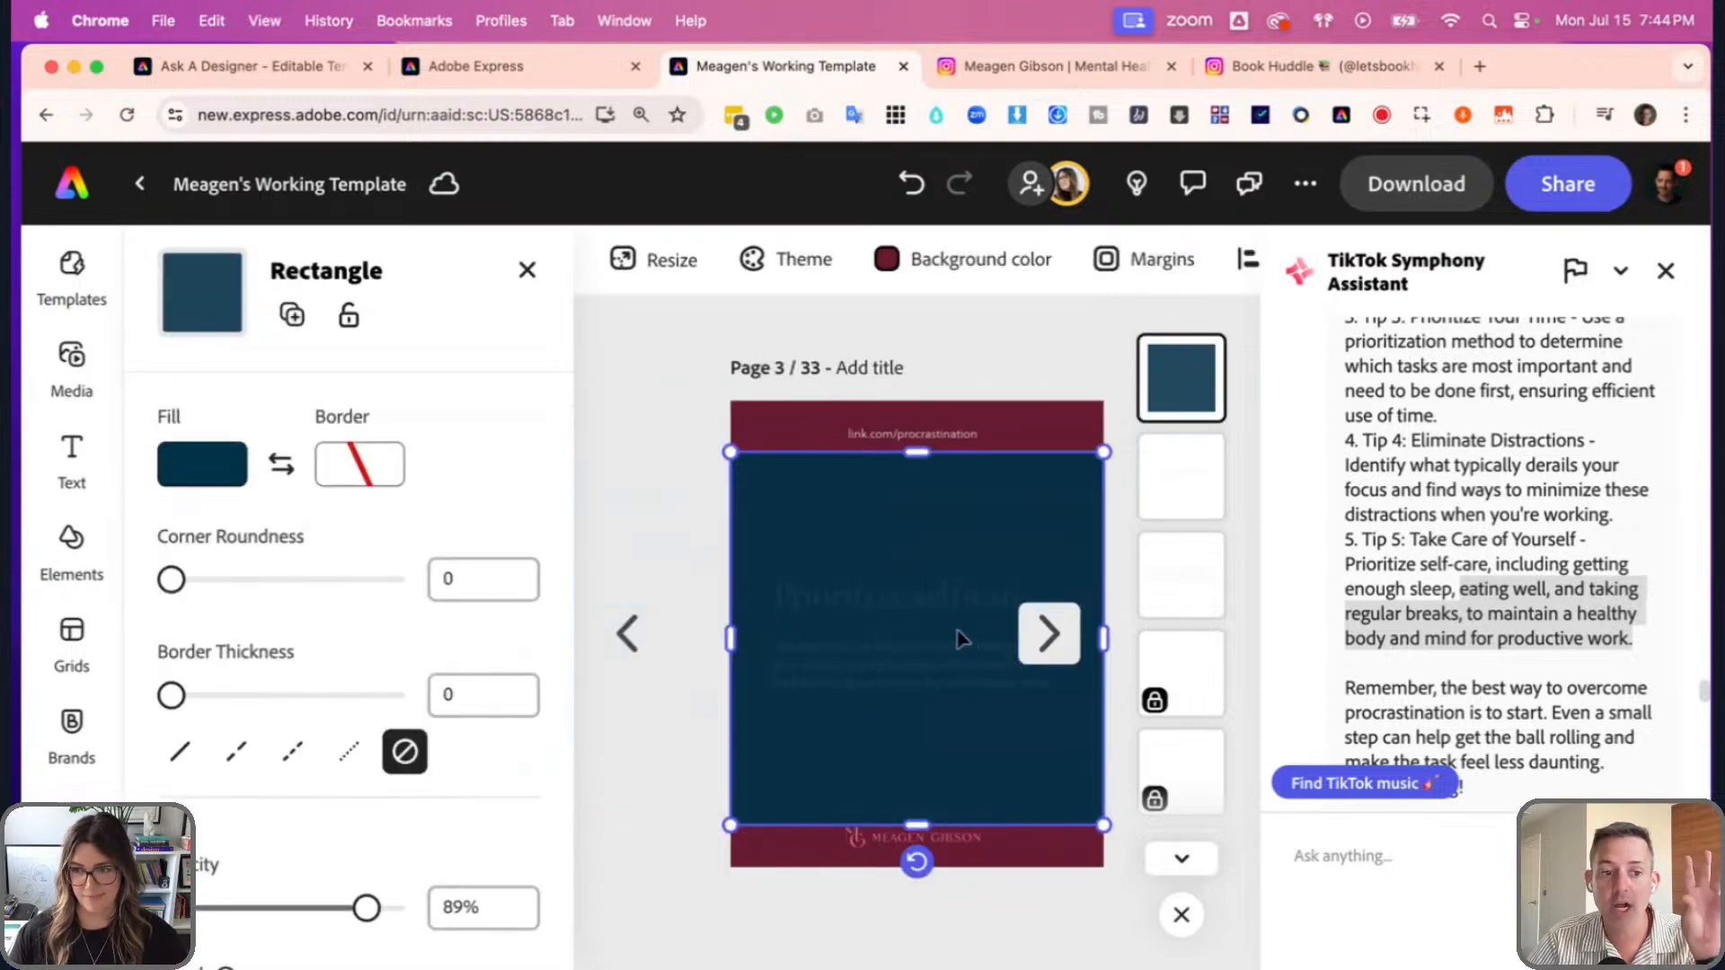
click(665, 536)
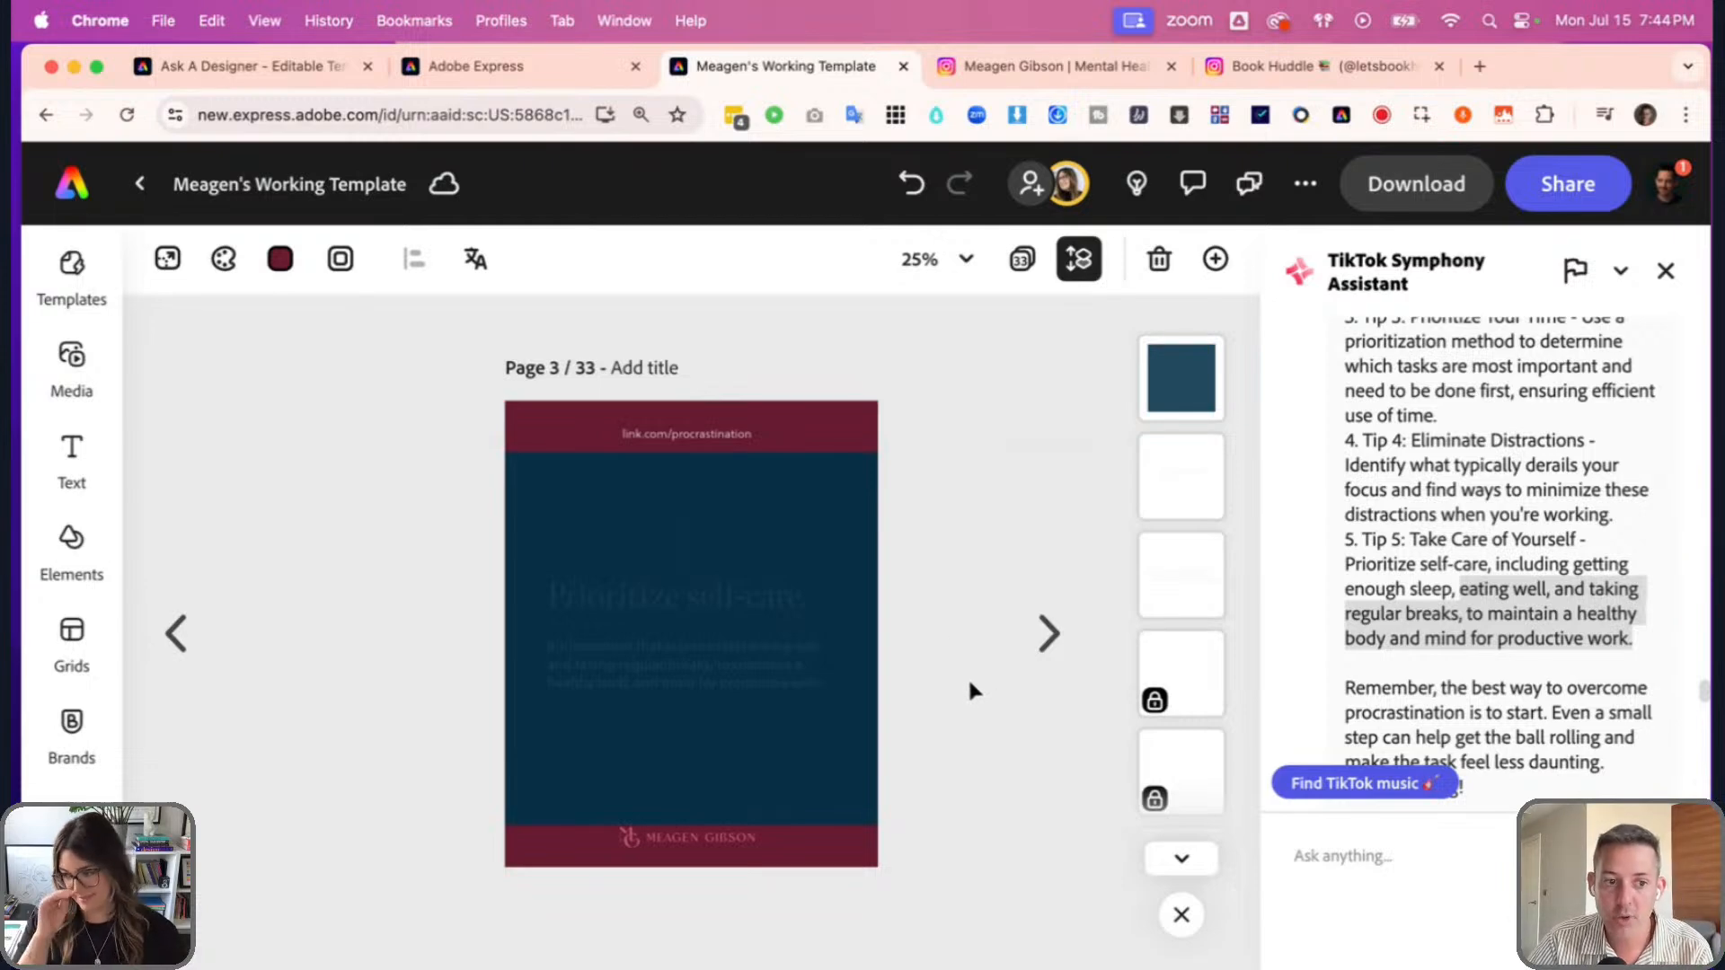
- Move the brand logo slightly down so it sits clear of the square in the band below it
click(729, 436)
click(918, 840)
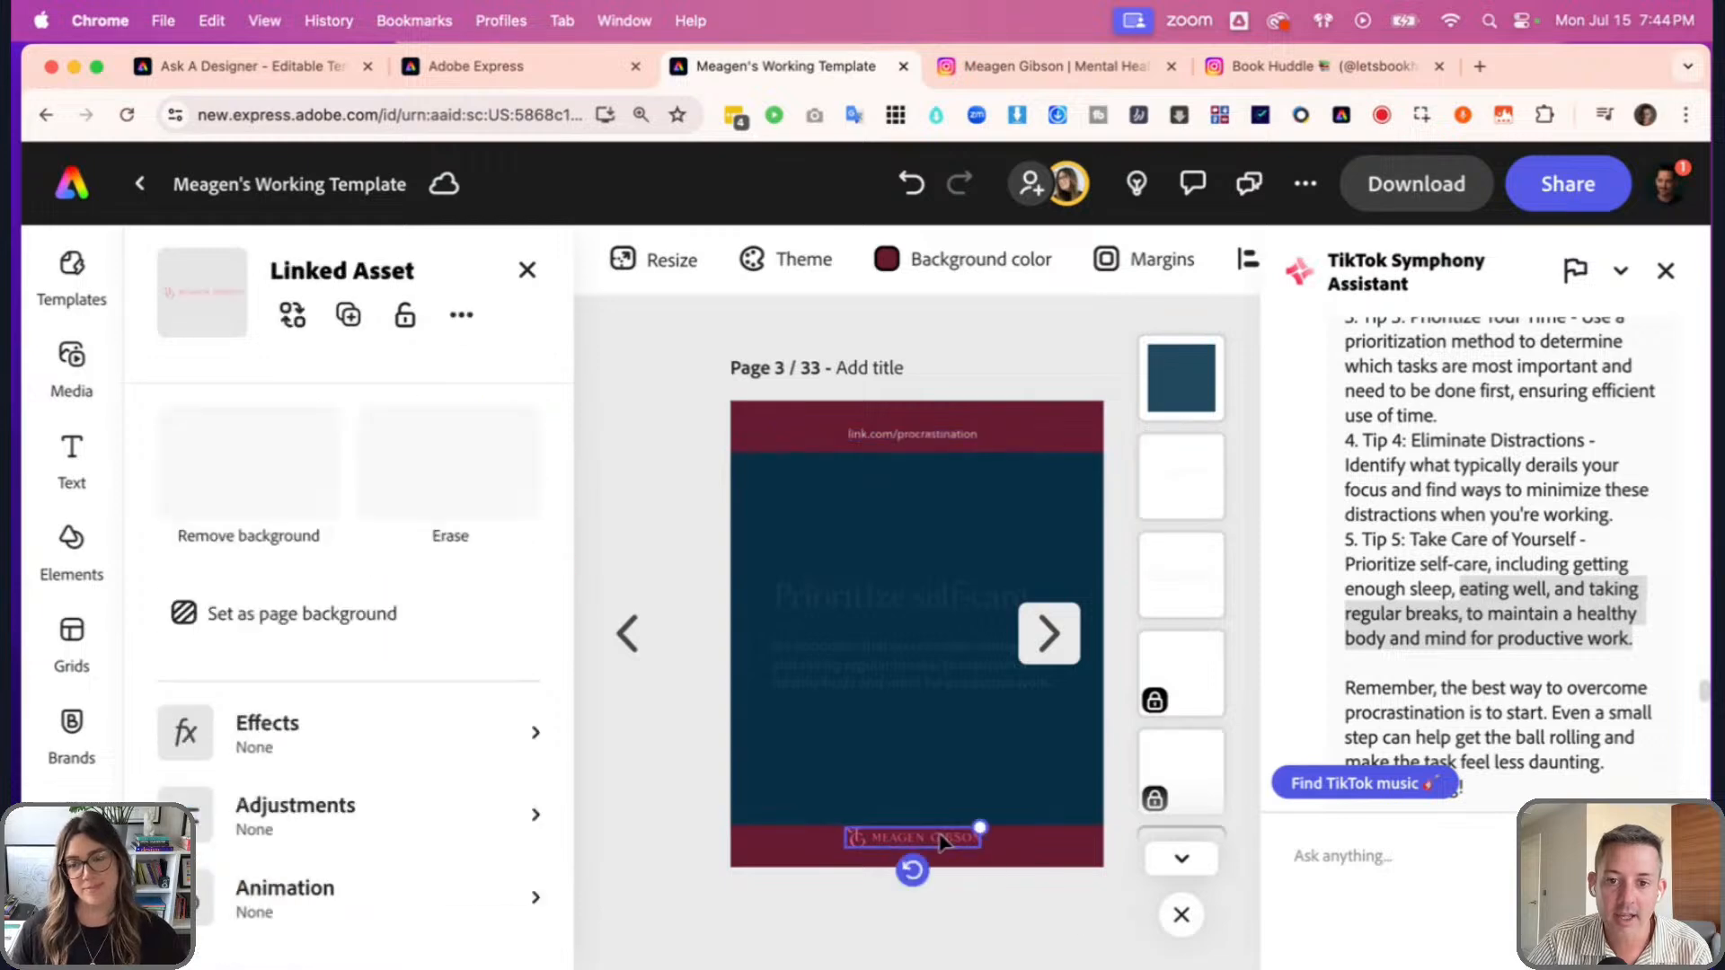
drag(926, 842, 926, 850)
click(659, 521)
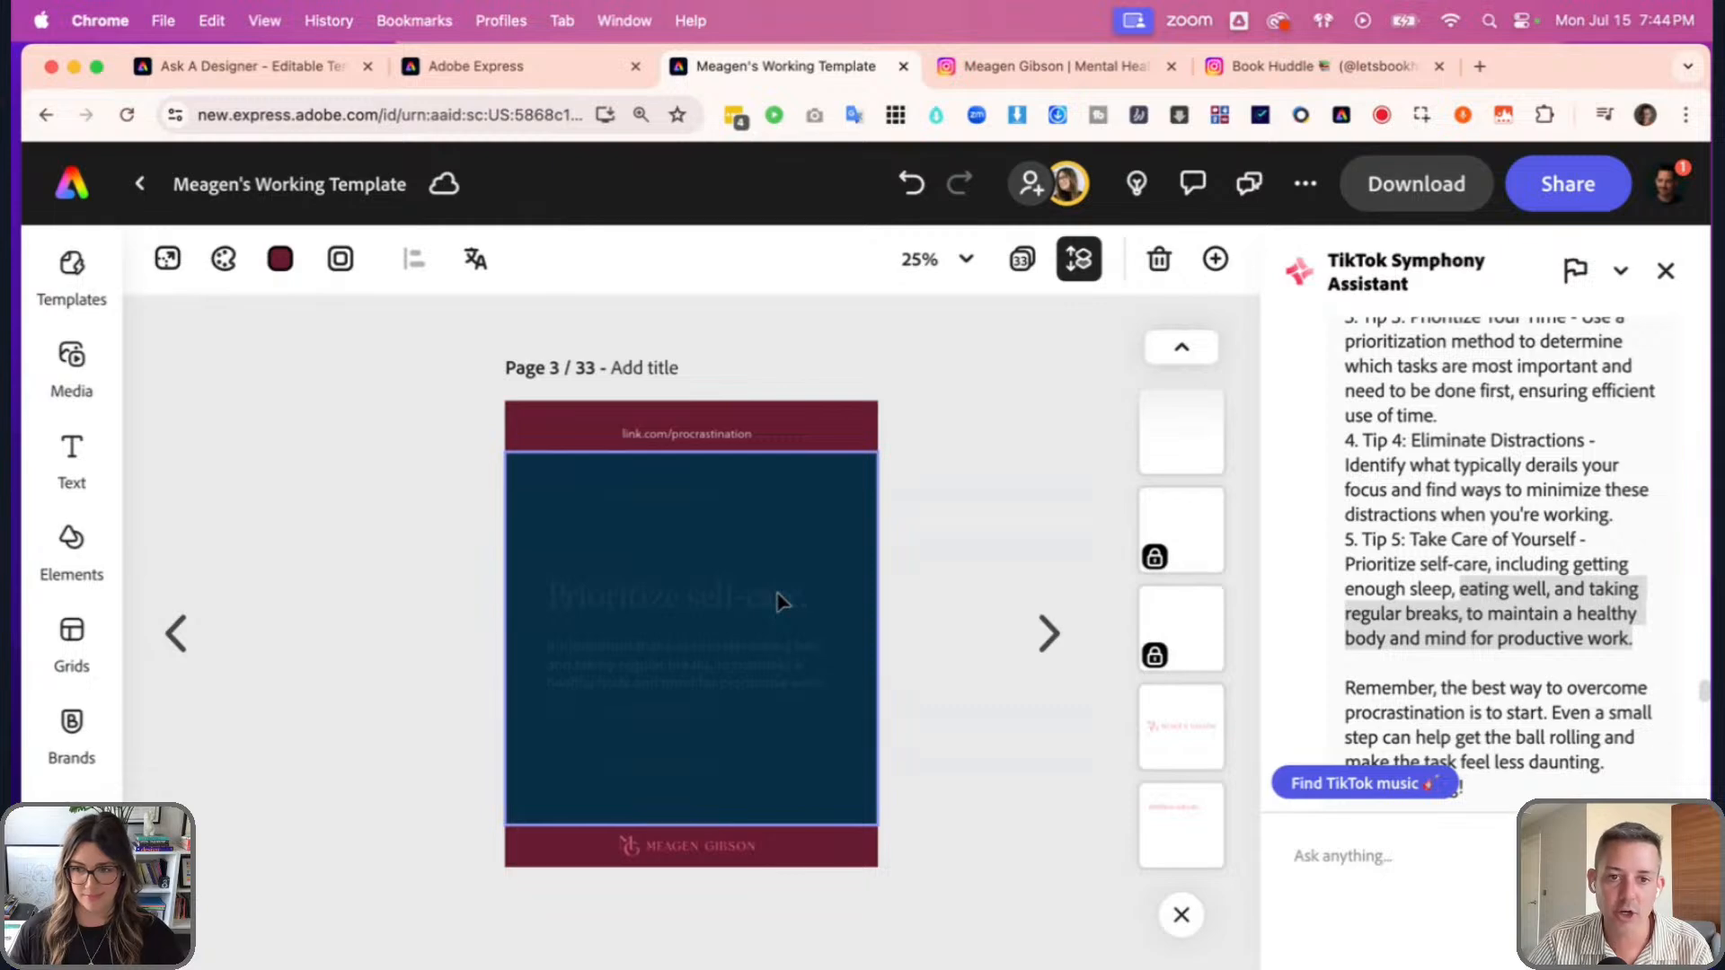
- Move the link text slightly up, horizontally centered in the band above the square
click(693, 435)
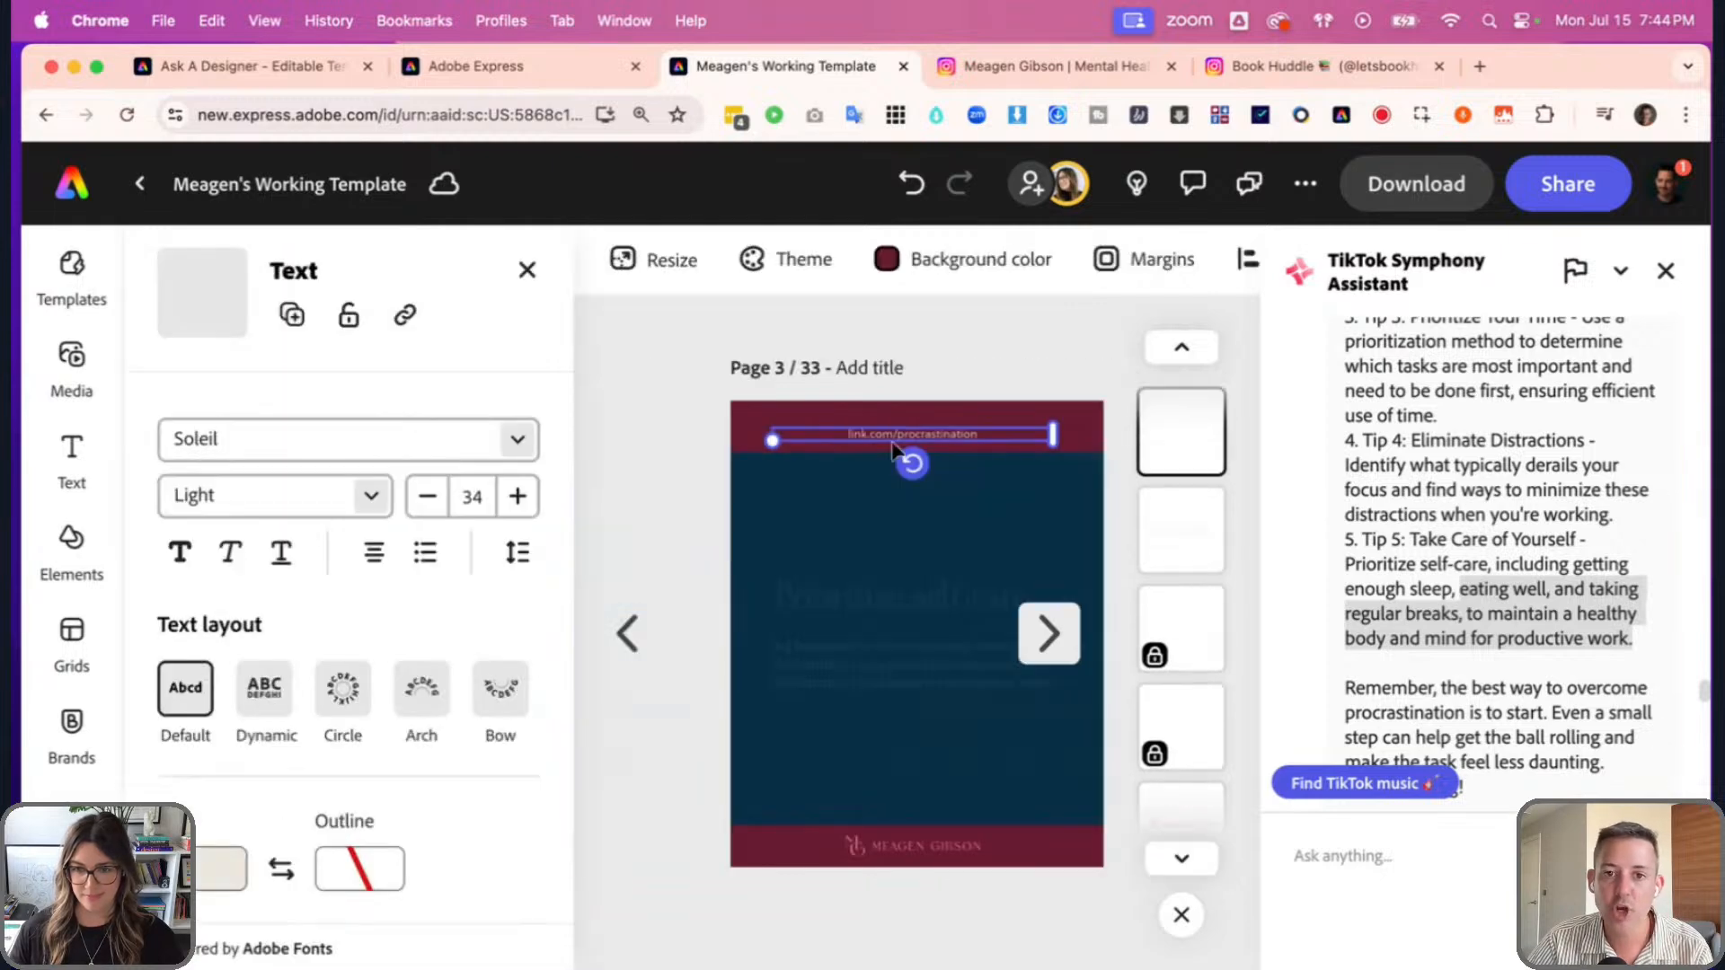
drag(928, 443, 925, 433)
click(640, 442)
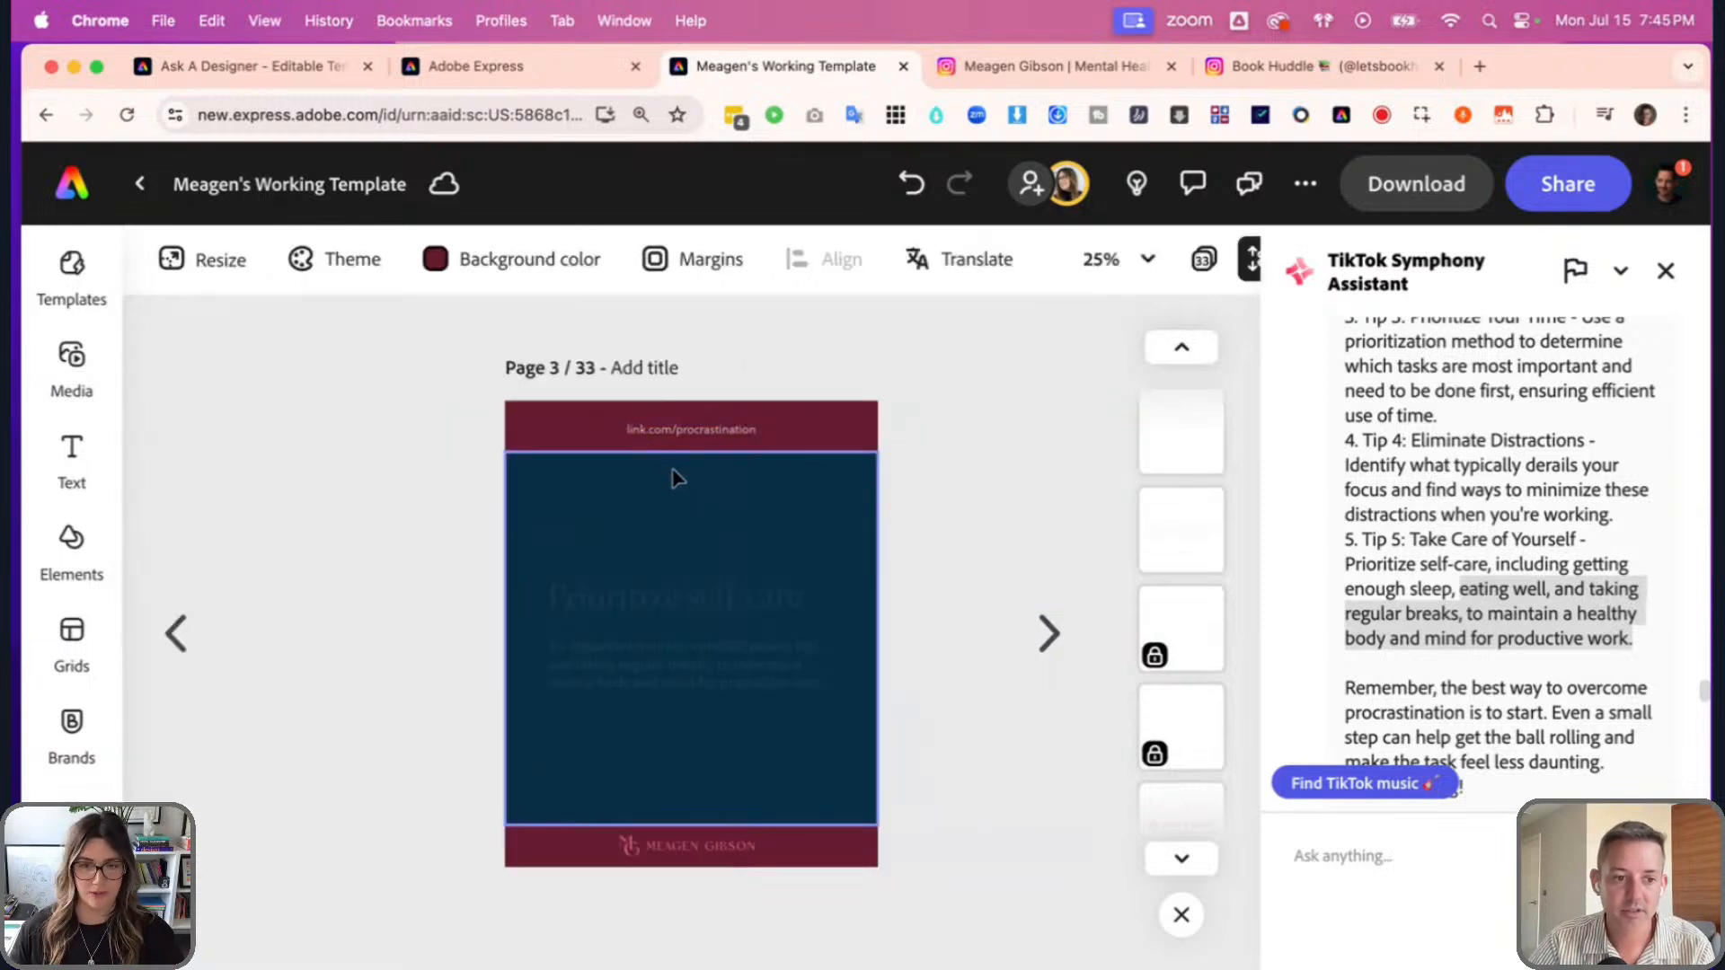
- Delete the semi-transparent square covering the heading and body text
click(699, 580)
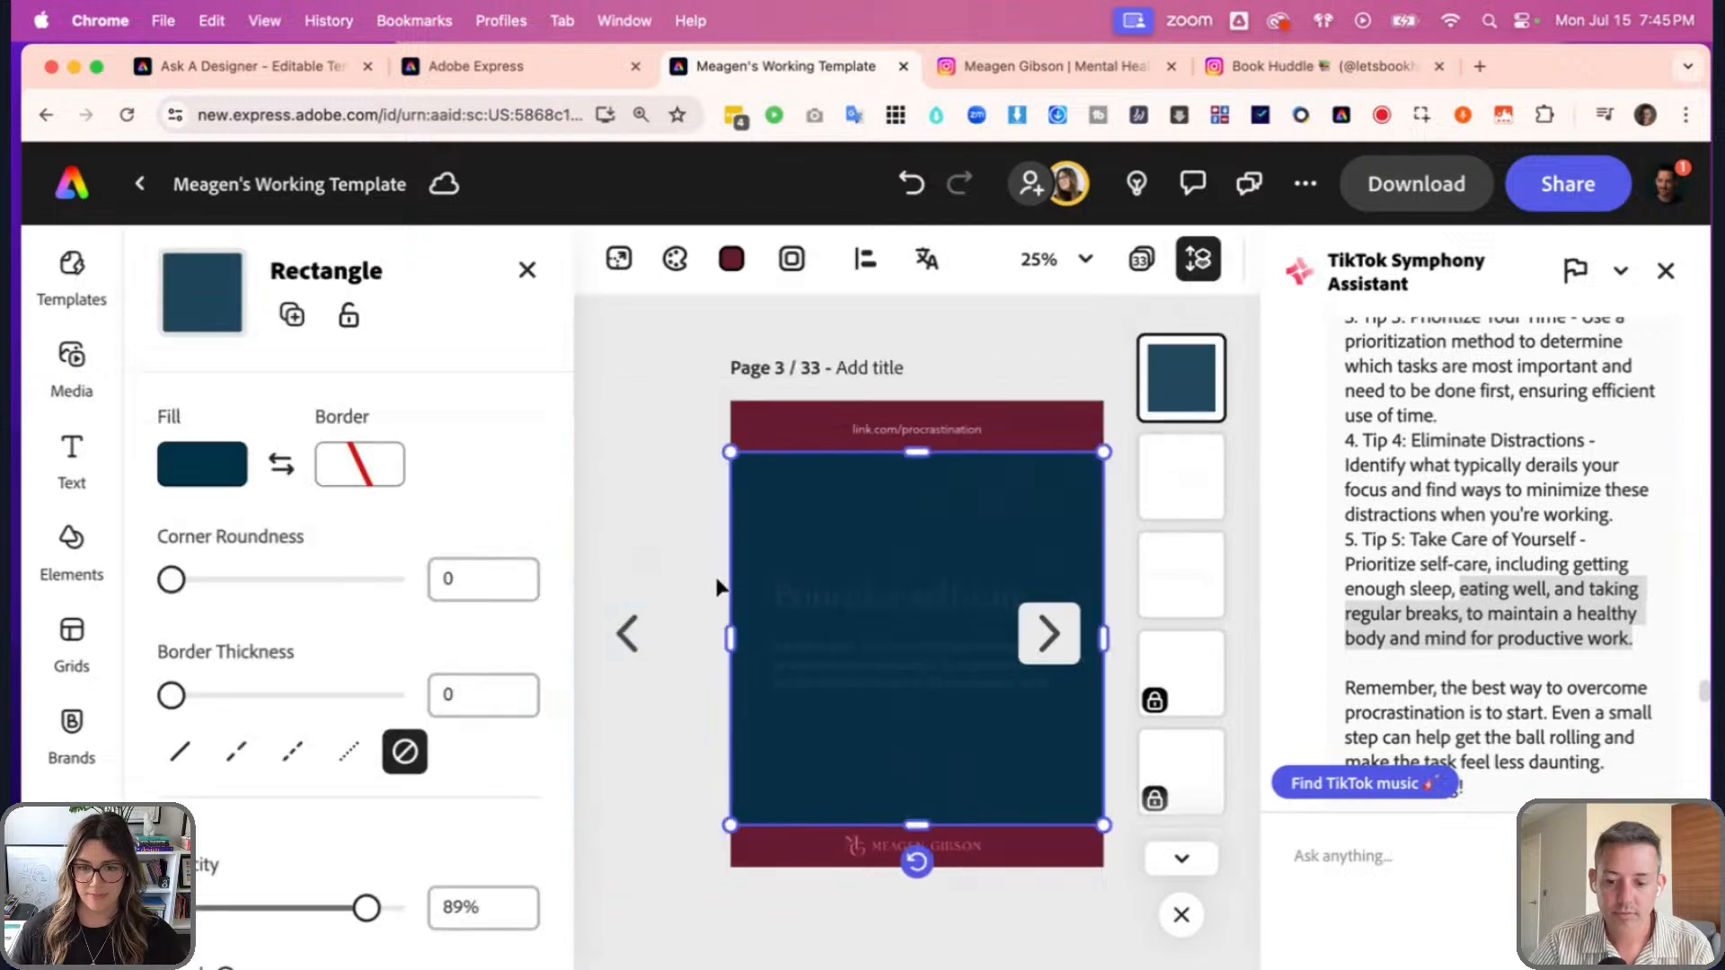
key(Delete)
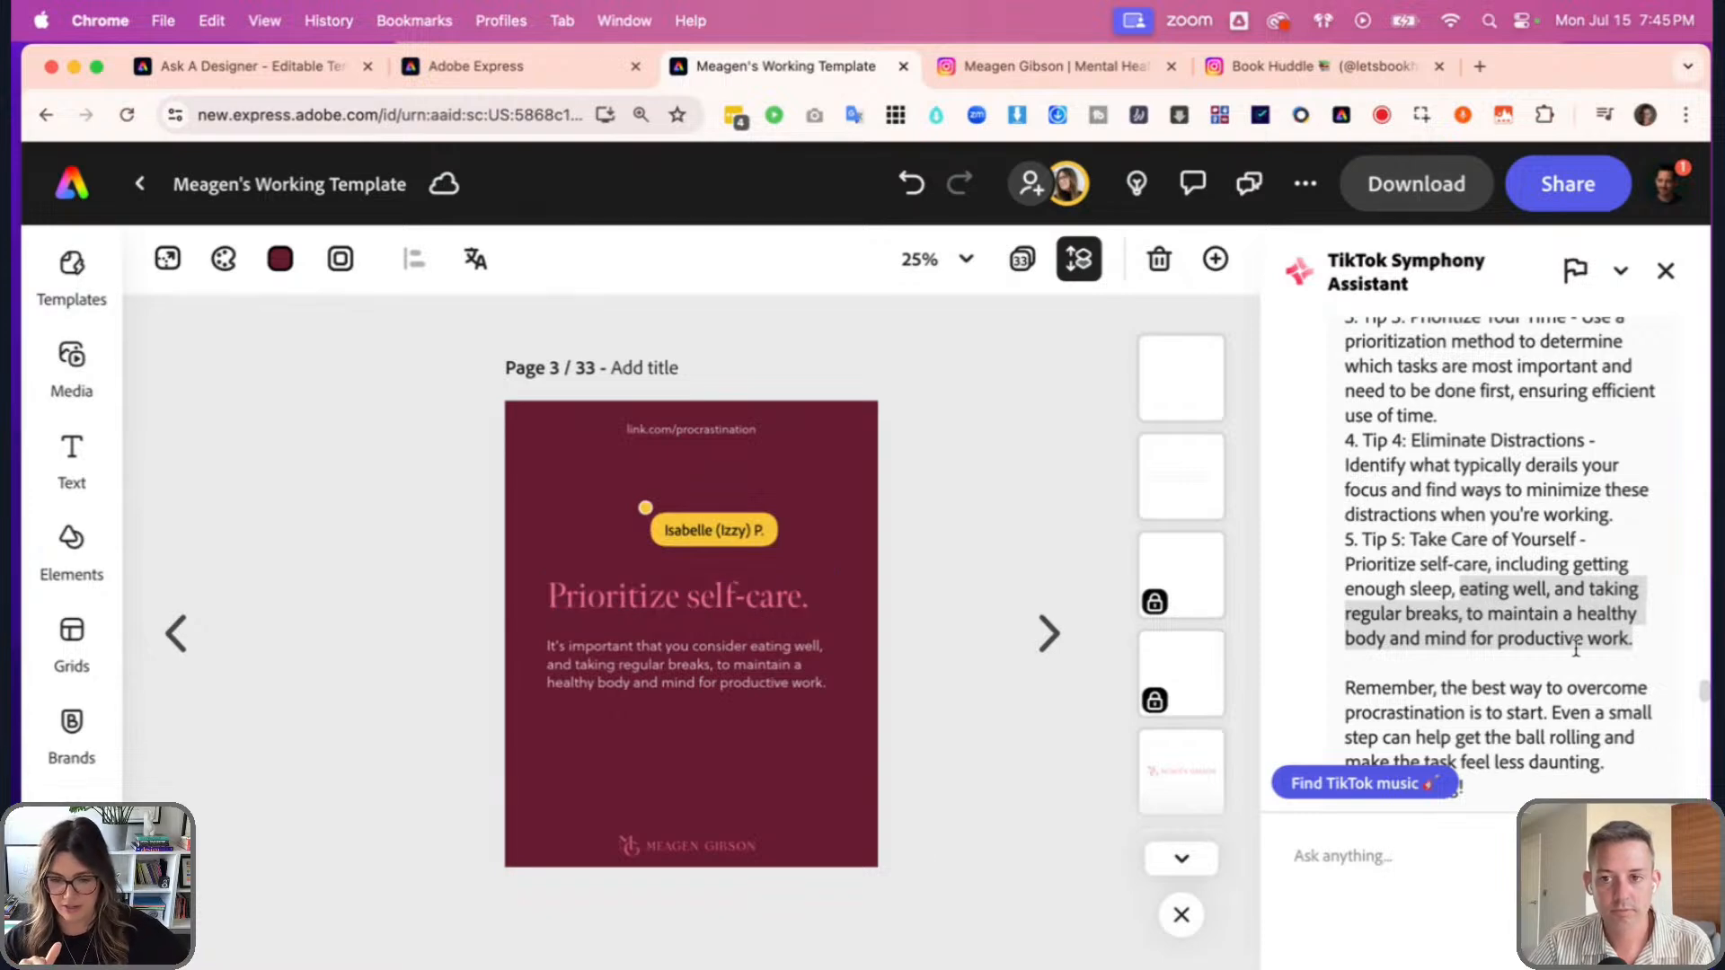
scroll(1576, 647, down, 5)
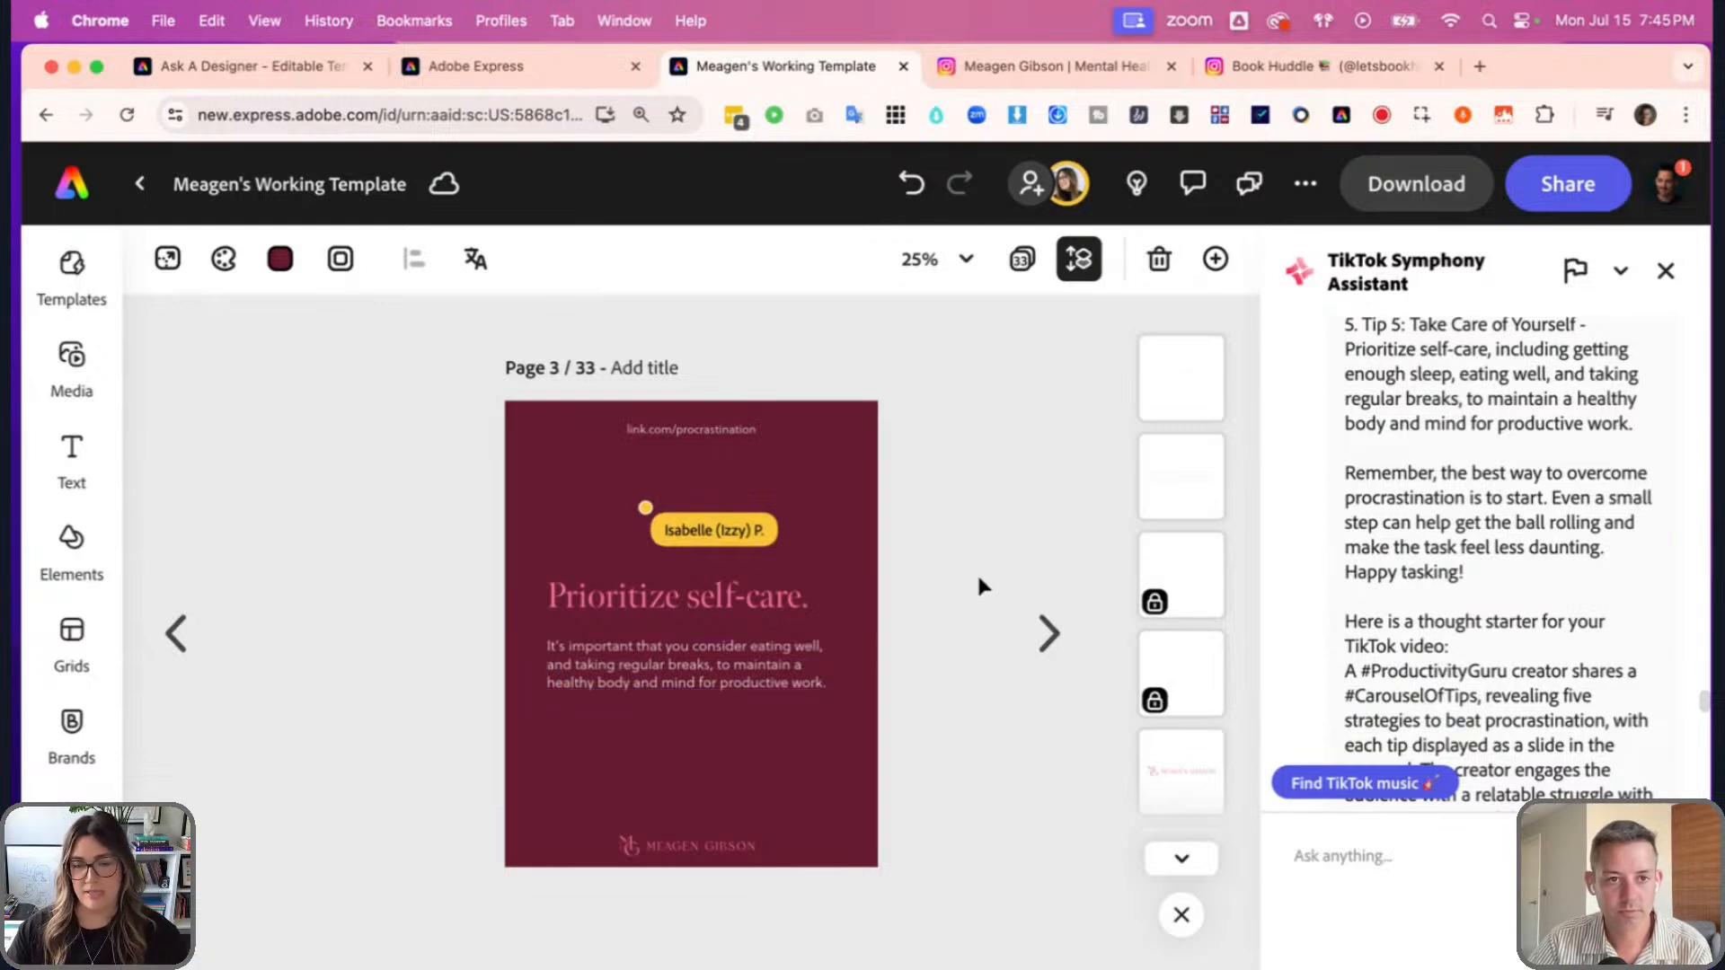
- Create a duplicate of the self-care page resized to the Instagram story format, 1080 x 1920 px
click(167, 260)
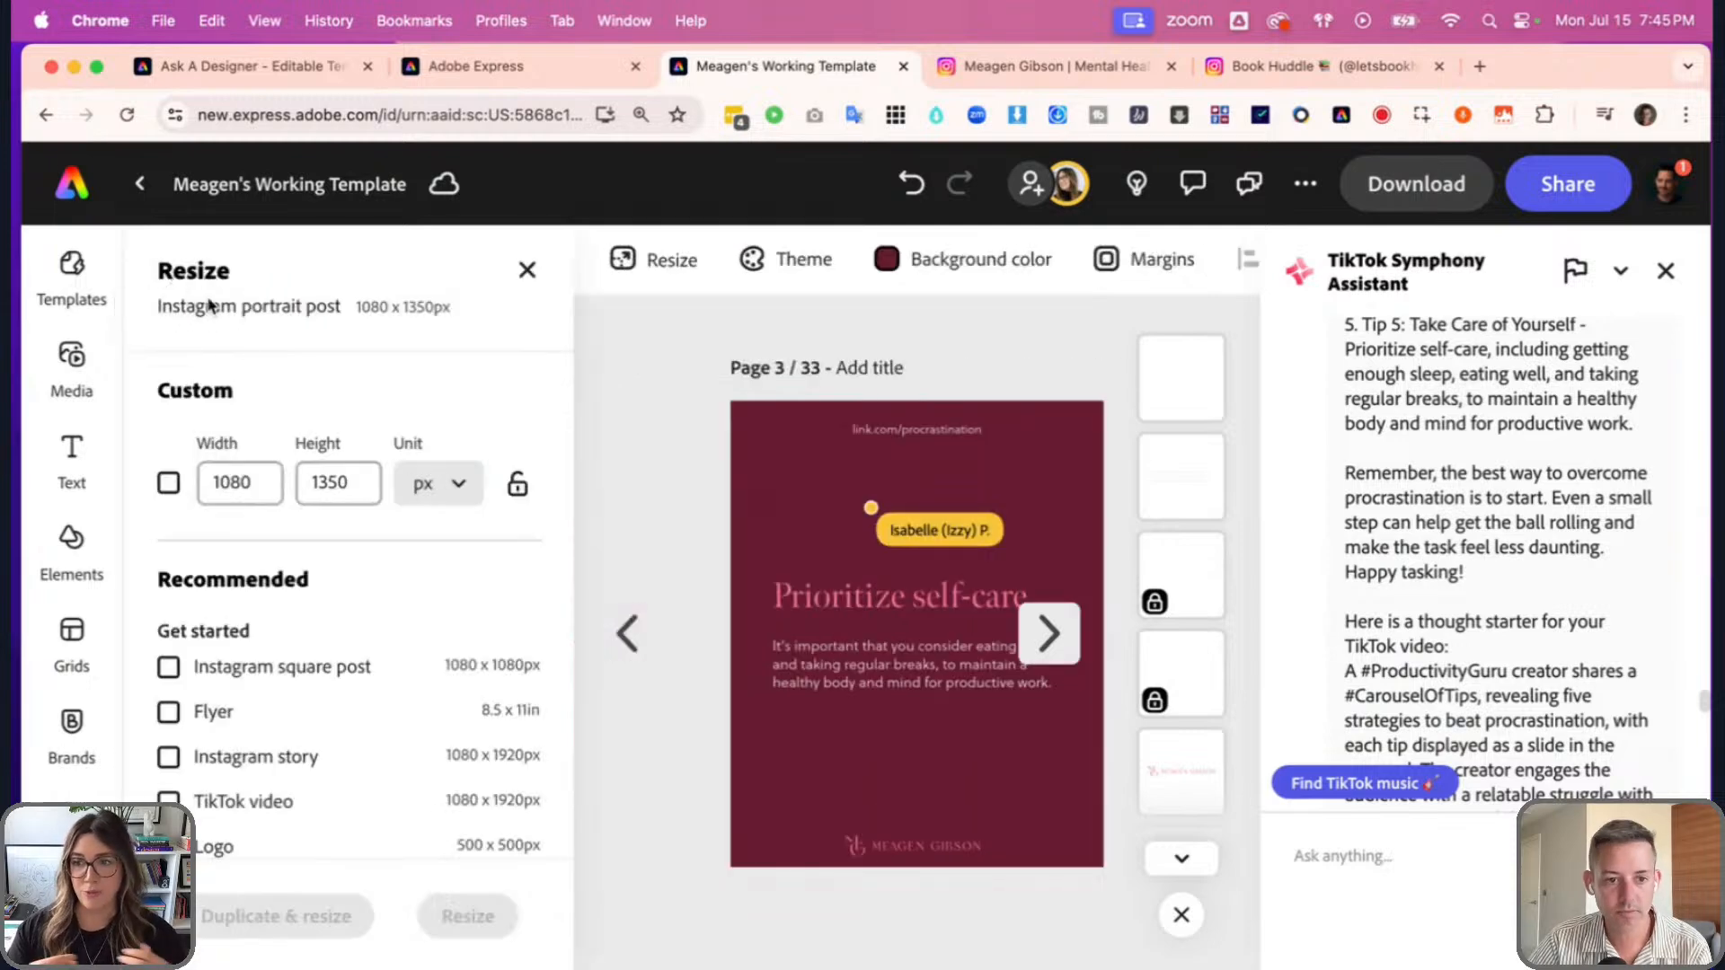
scroll(368, 607, down, 3)
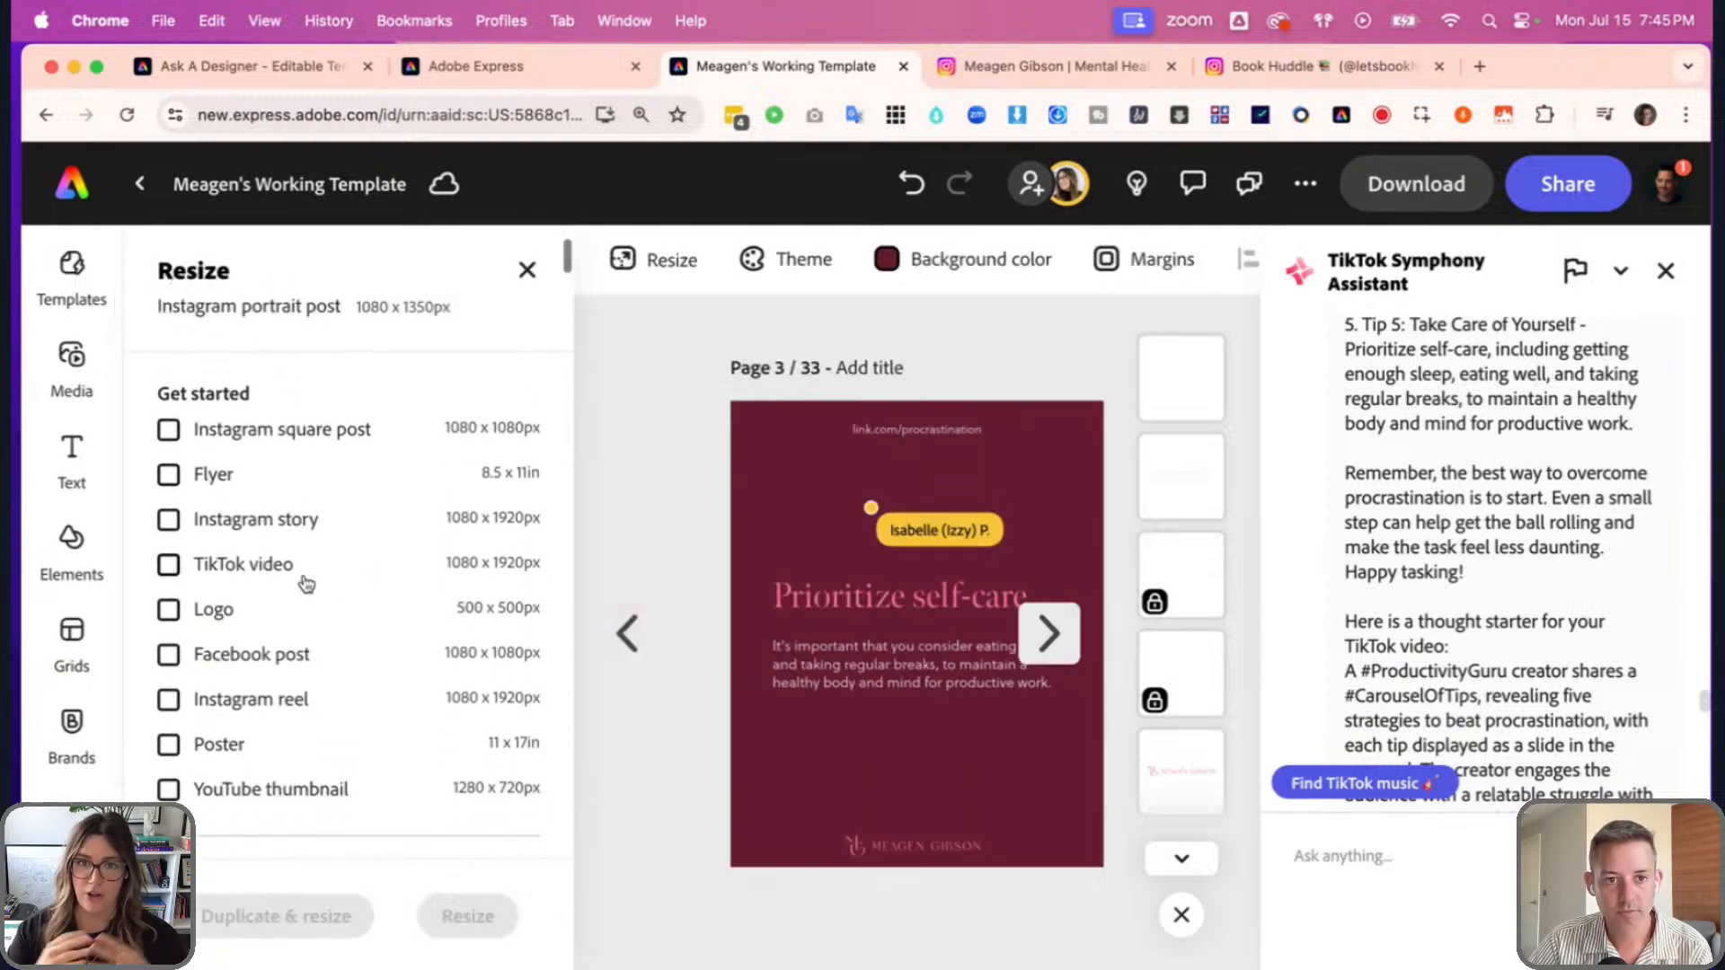
click(168, 521)
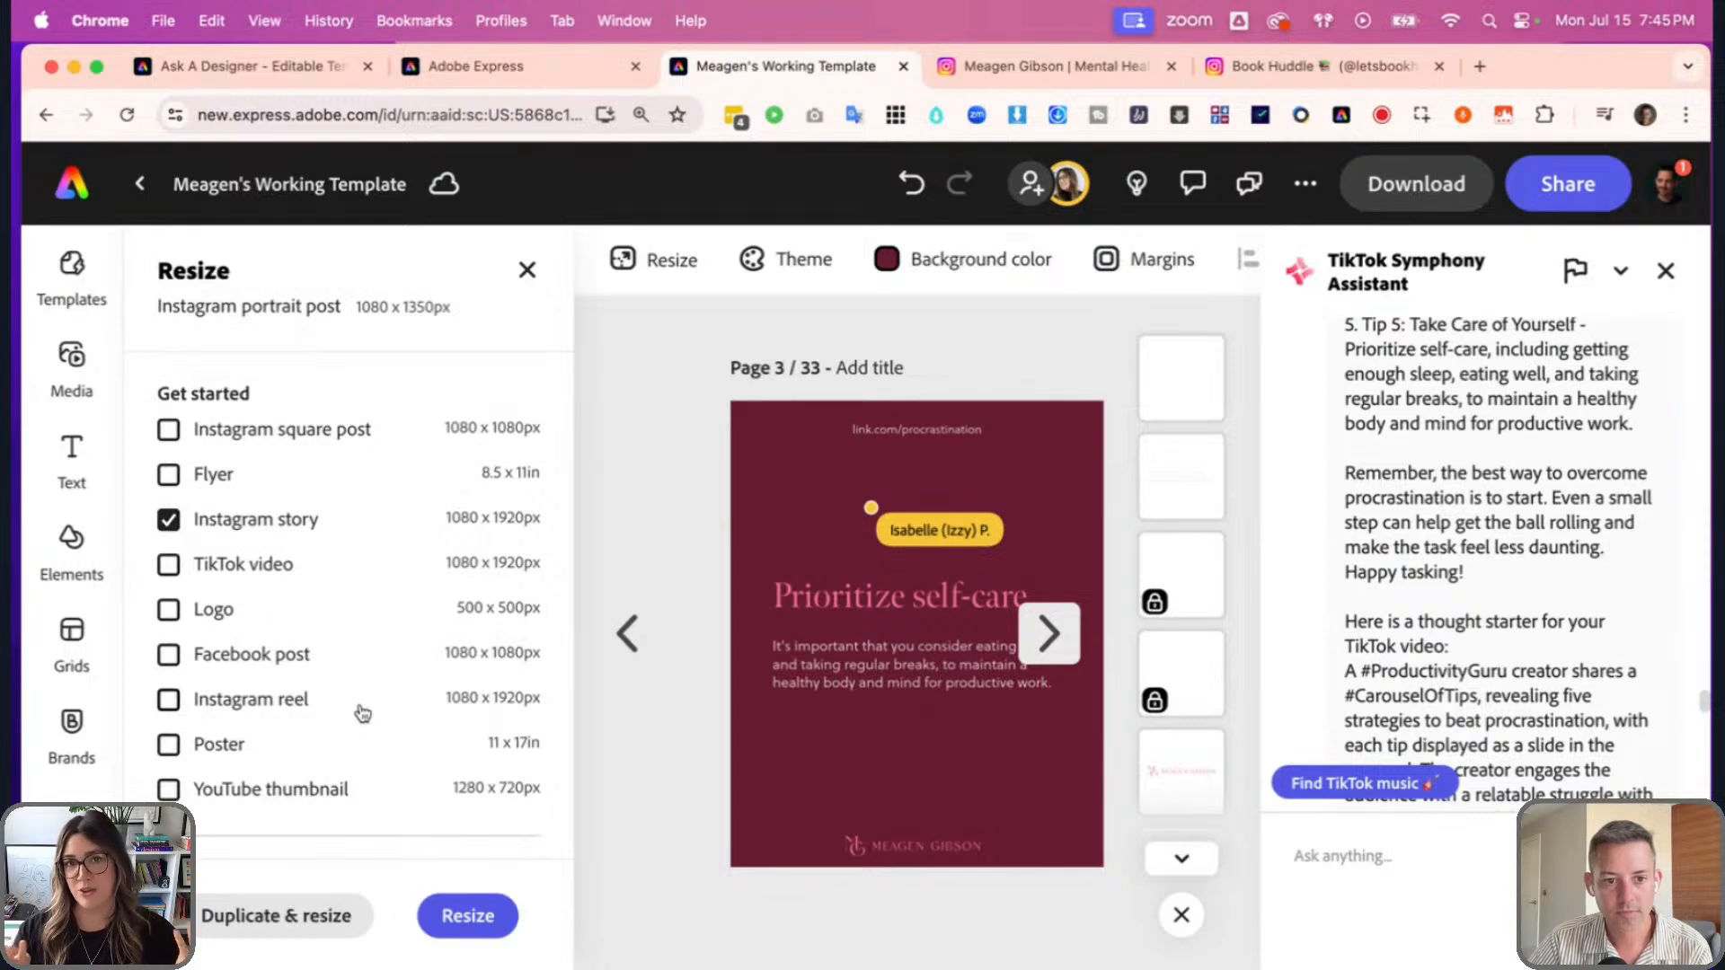
click(334, 930)
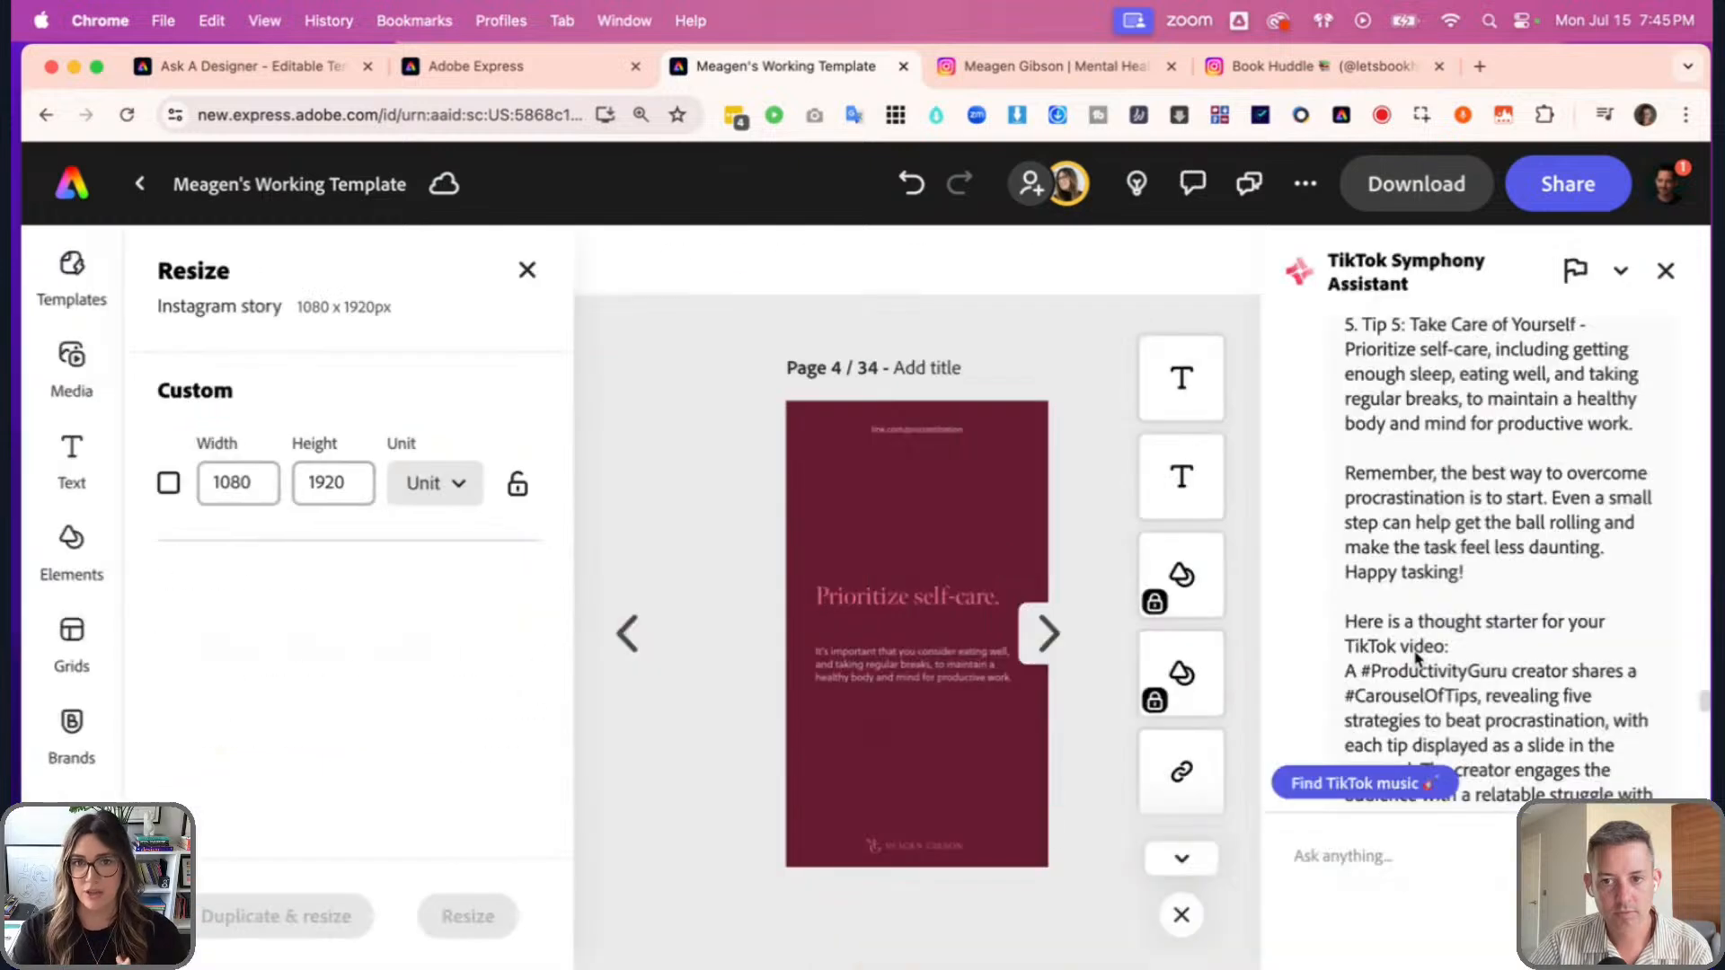
click(527, 270)
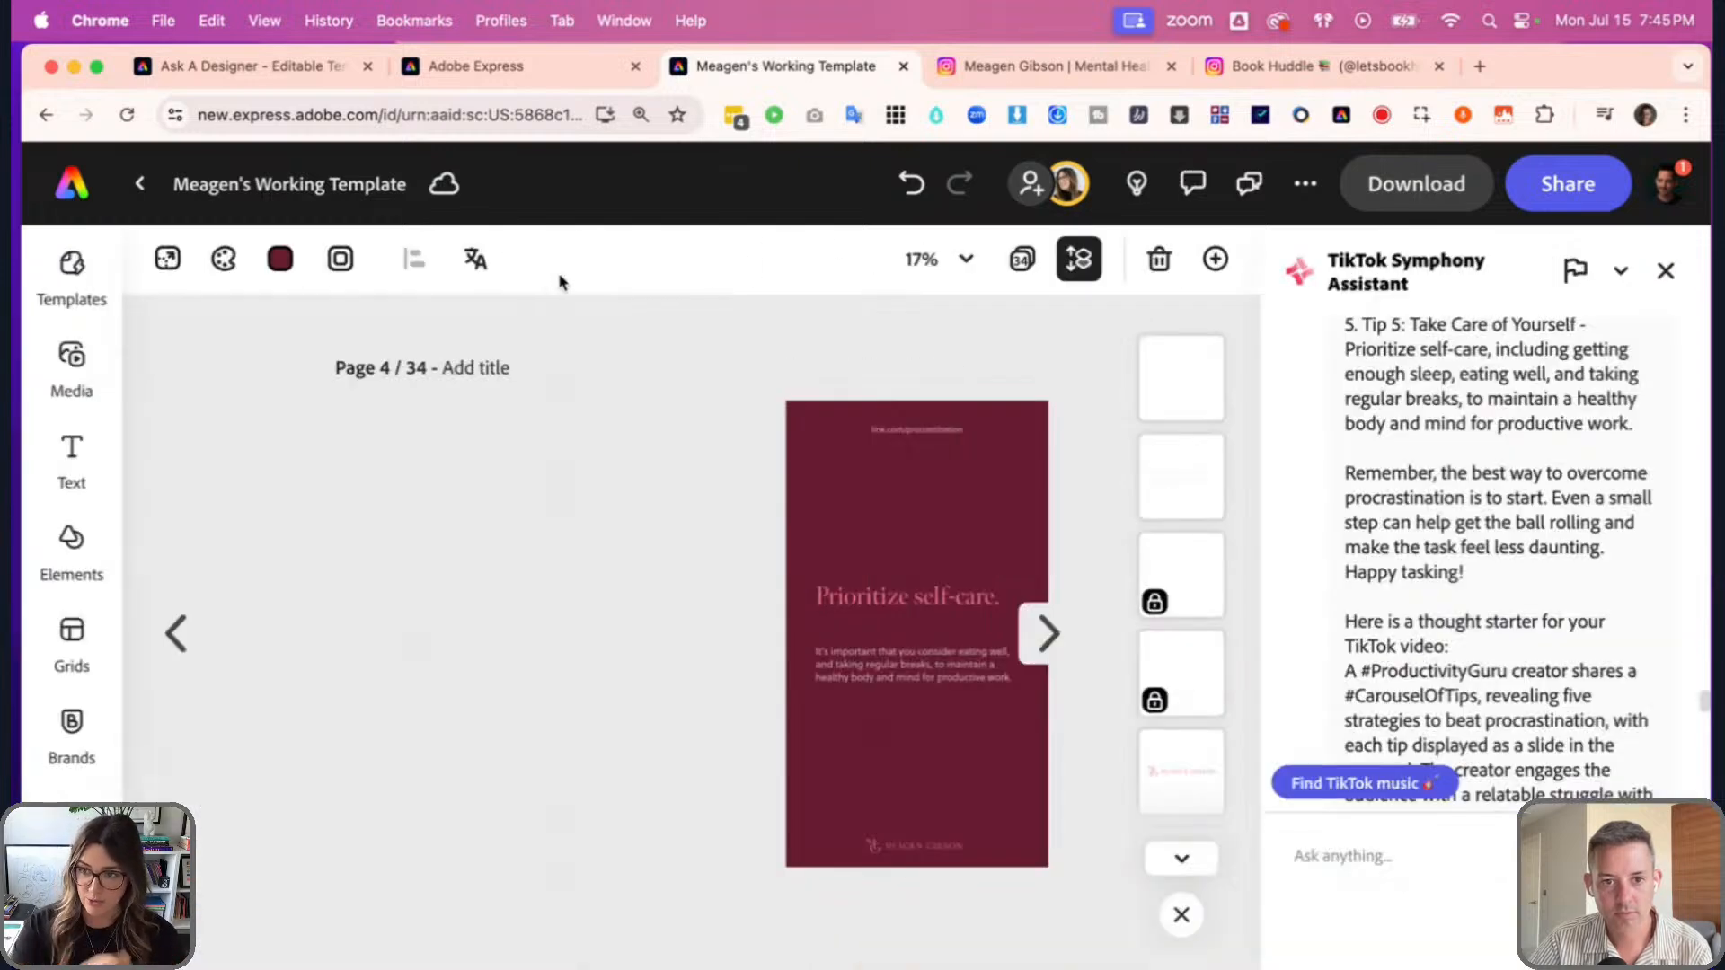
key(super+plus)
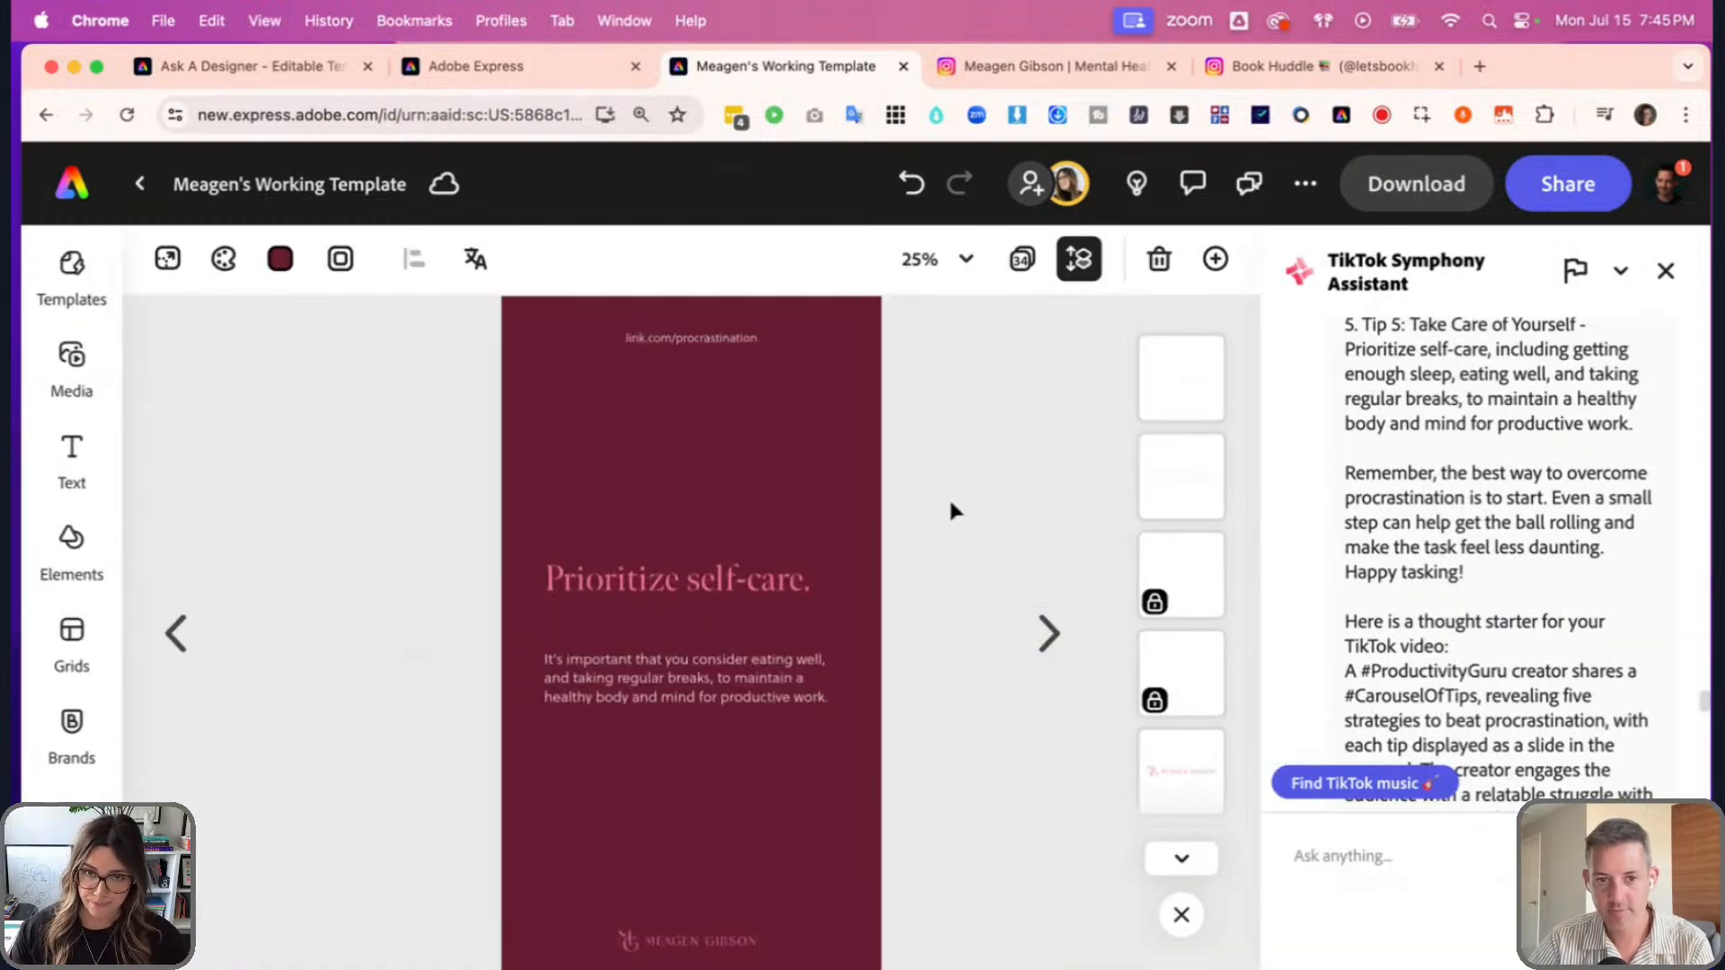
scroll(950, 501, up, 2)
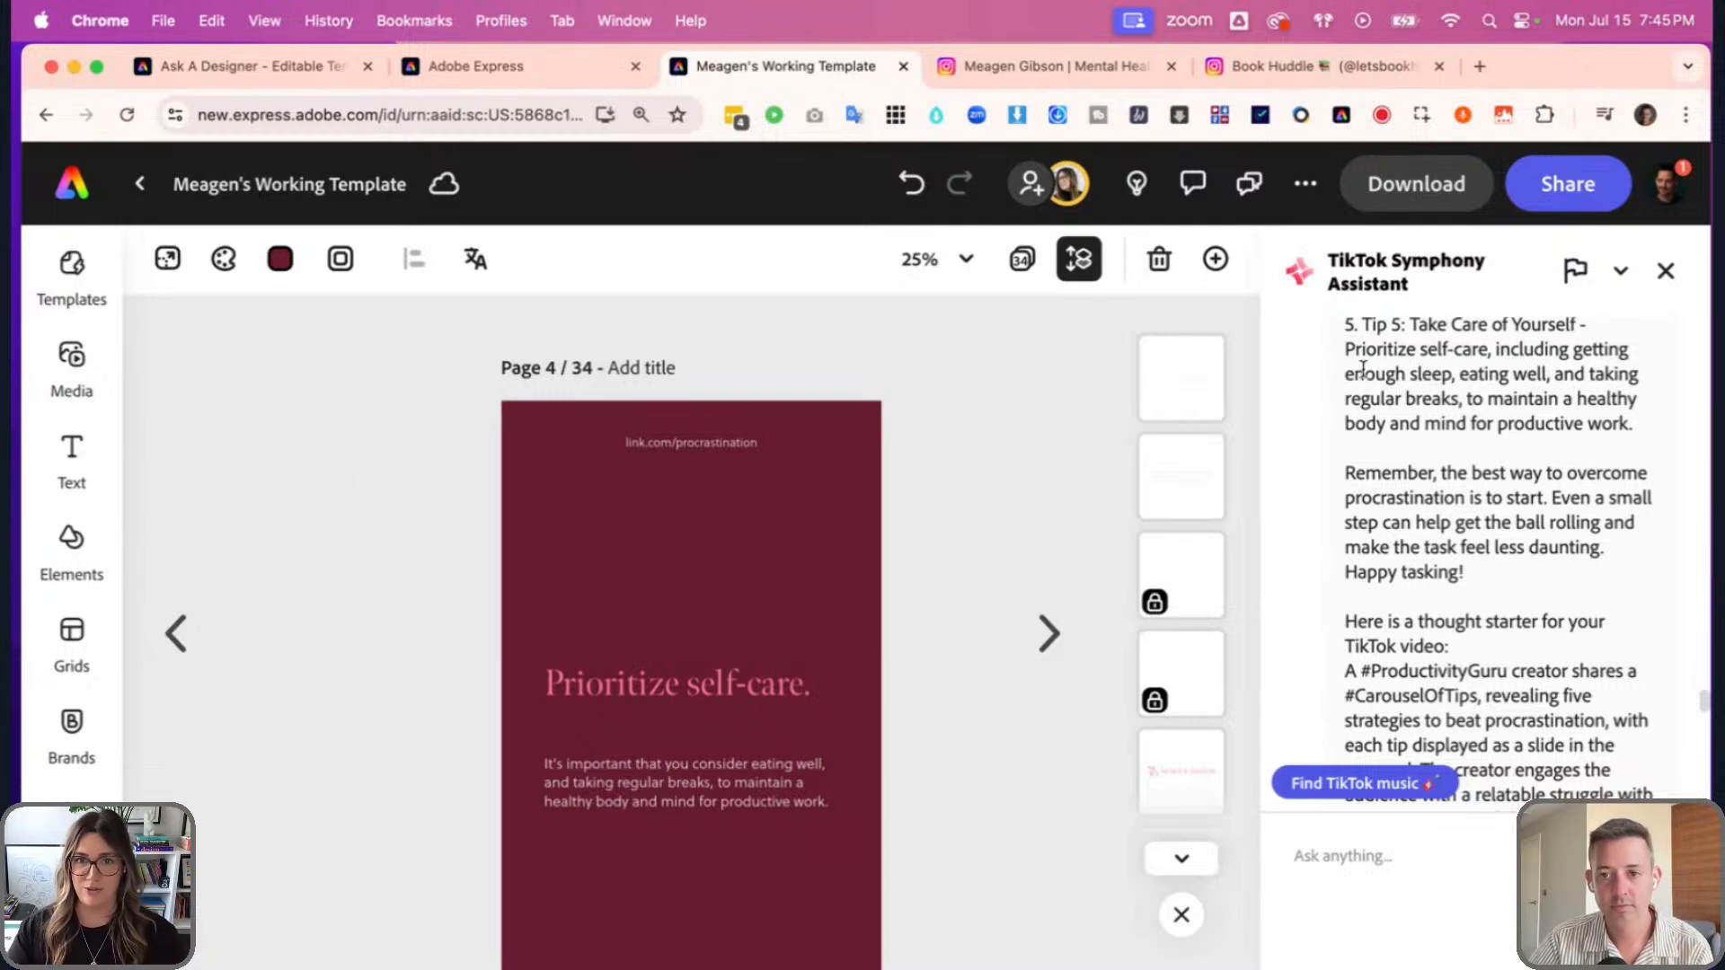
scroll(1042, 560, down, 2)
scroll(1056, 499, up, 2)
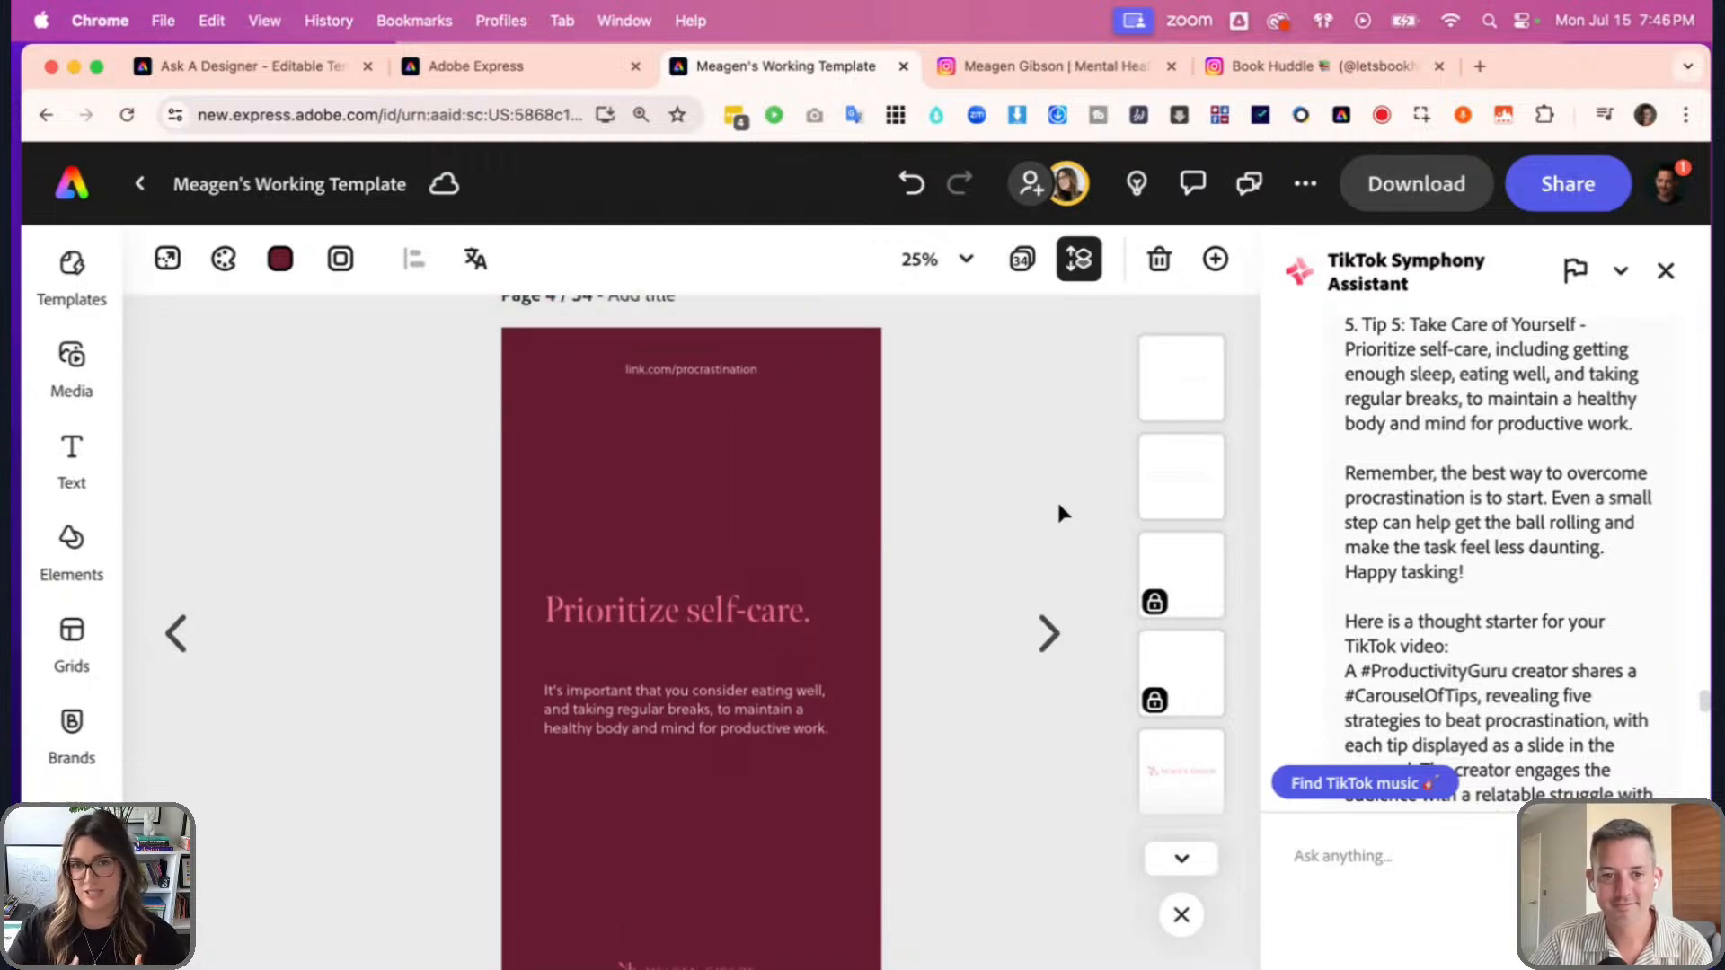
scroll(1057, 499, down, 2)
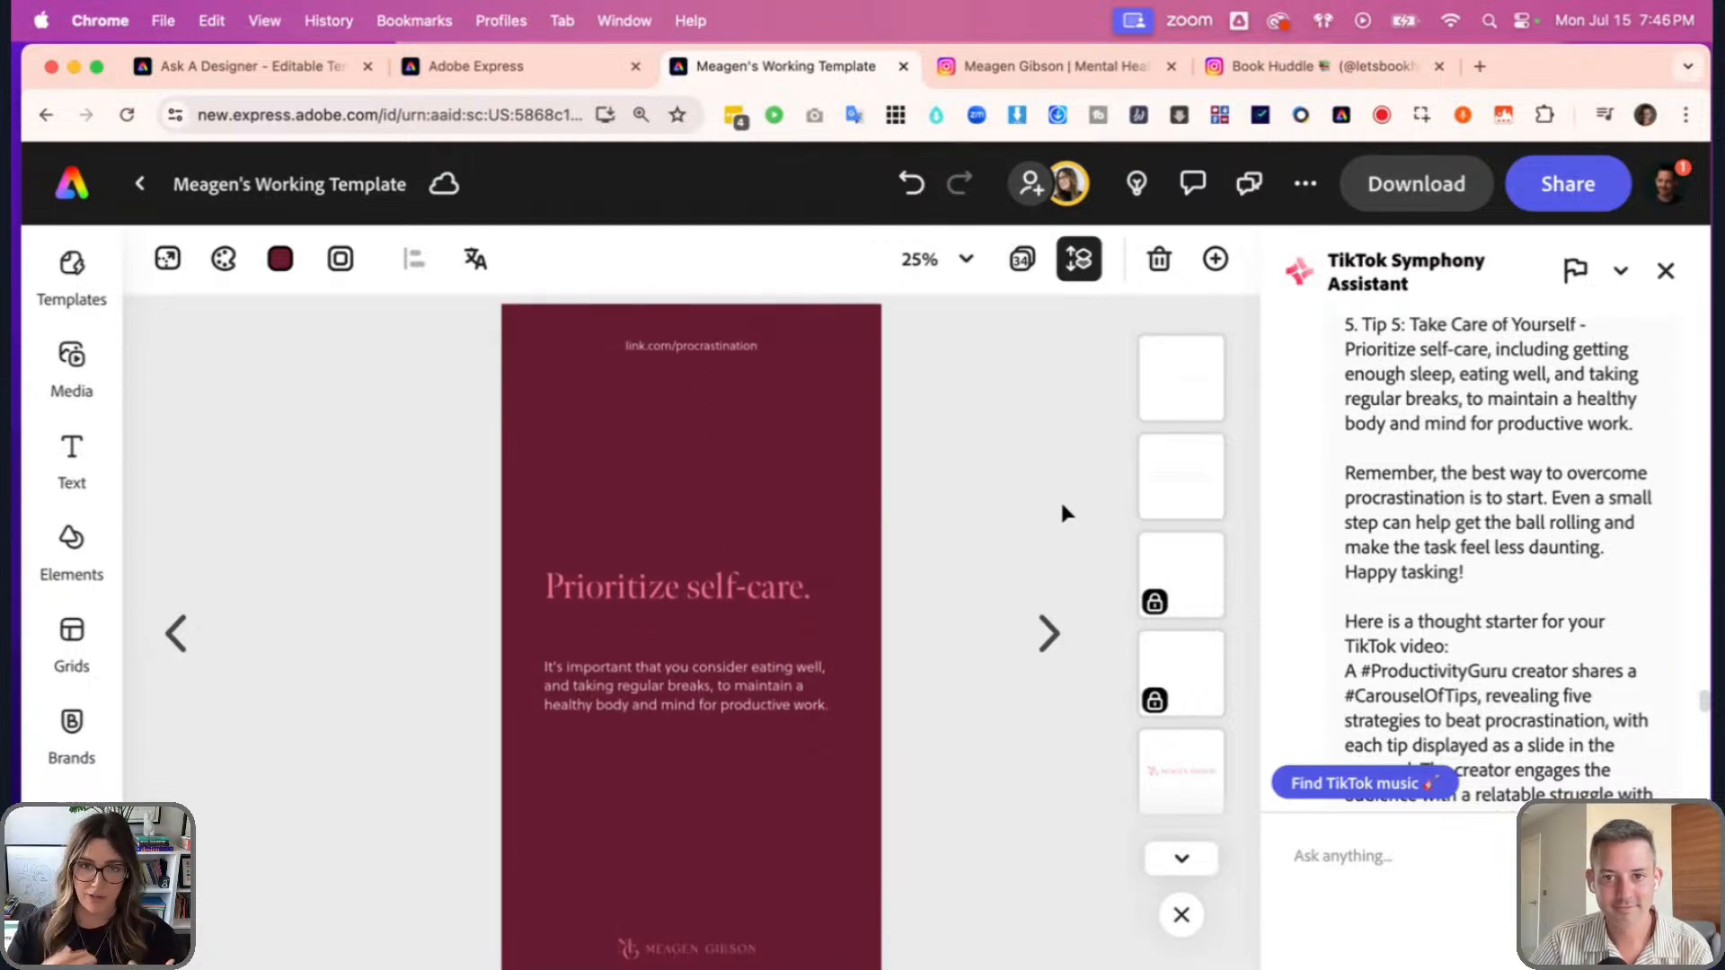
- Create a duplicate of the self-care story page resized to the YouTube thumbnail format, 1280 x 720 px
click(160, 258)
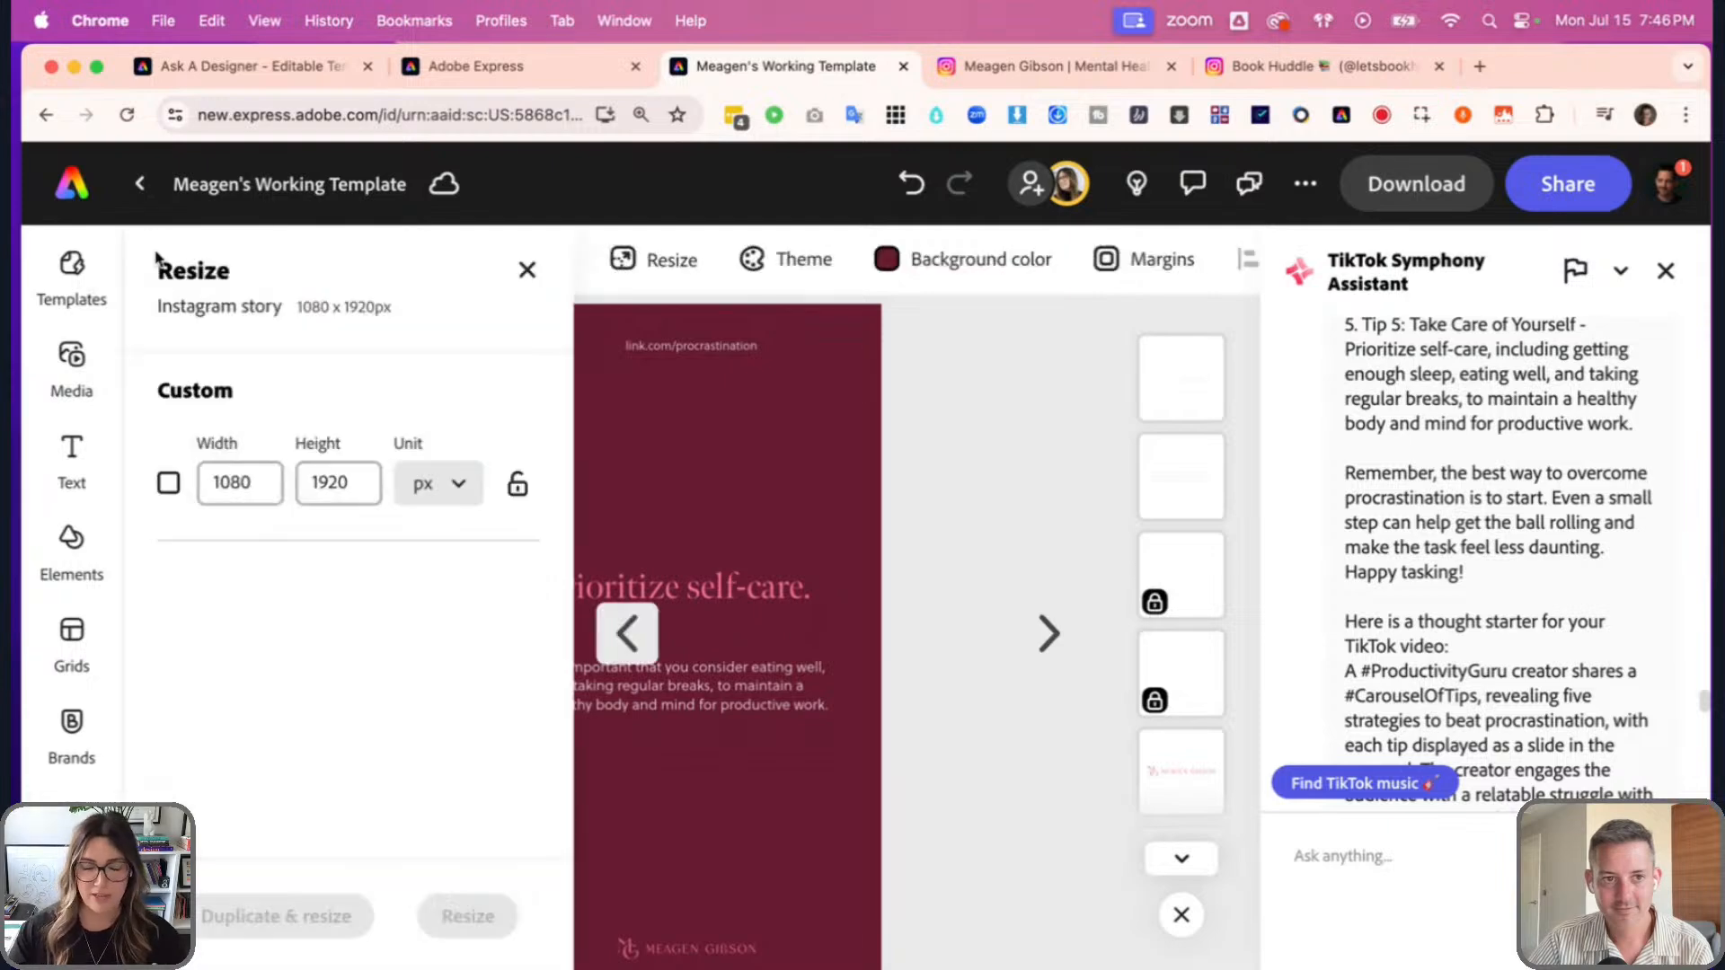
scroll(335, 627, down, 3)
scroll(333, 616, down, 2)
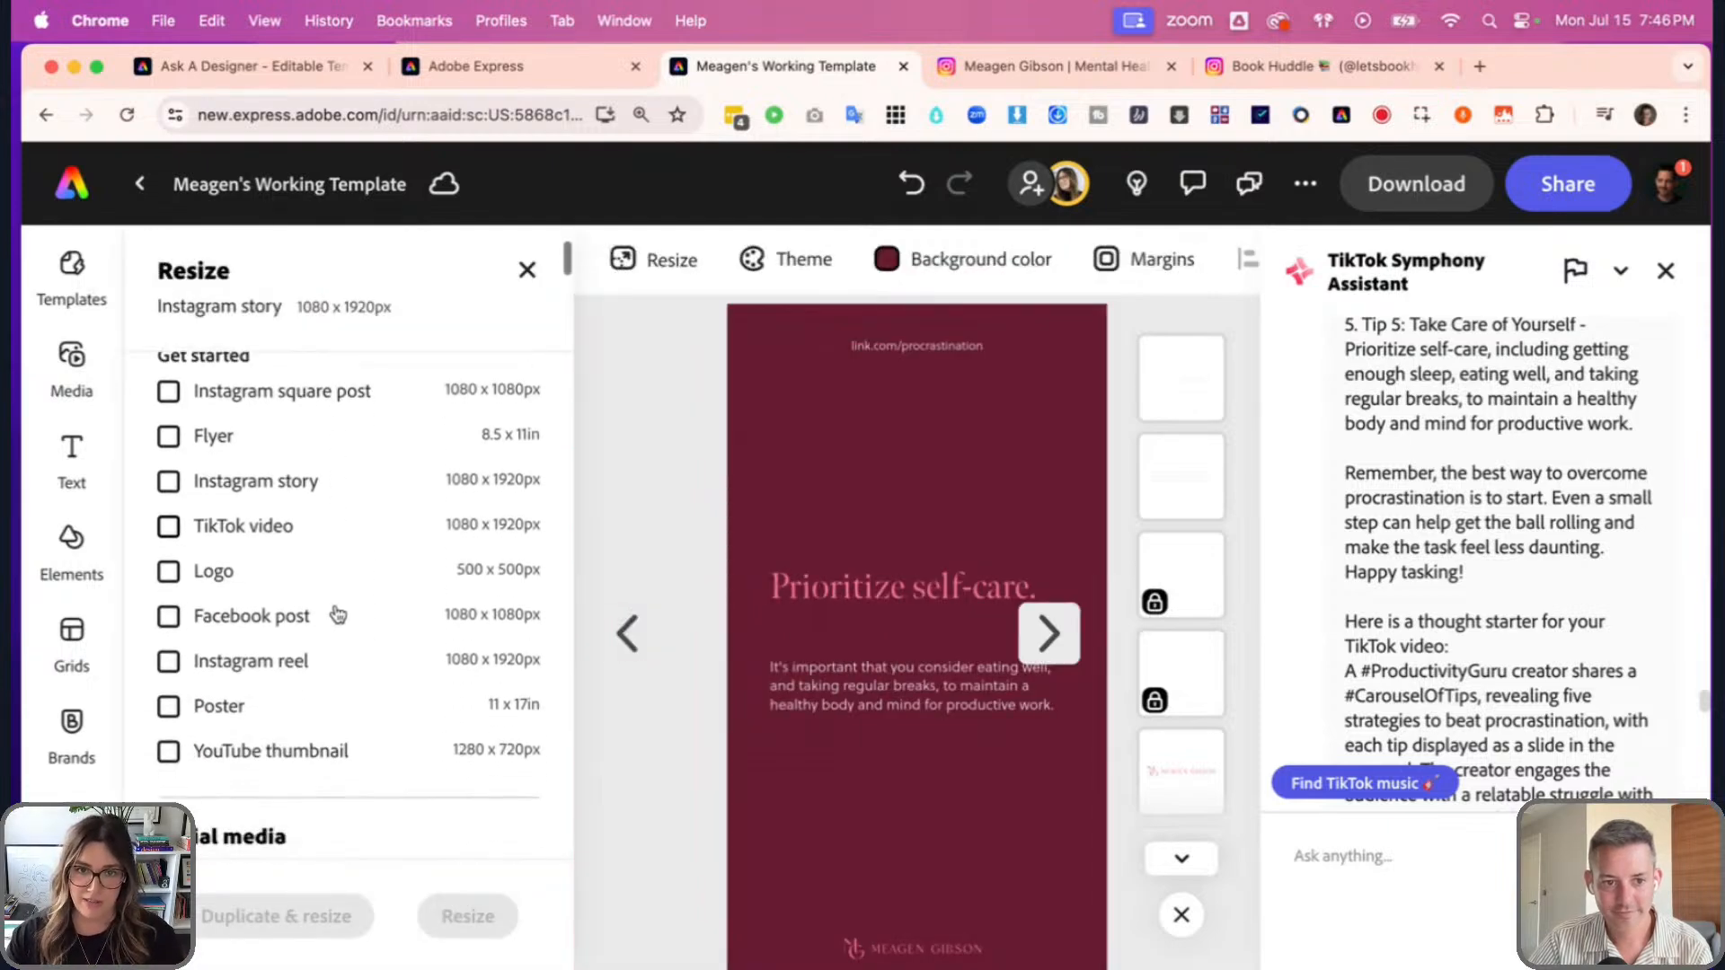
click(299, 718)
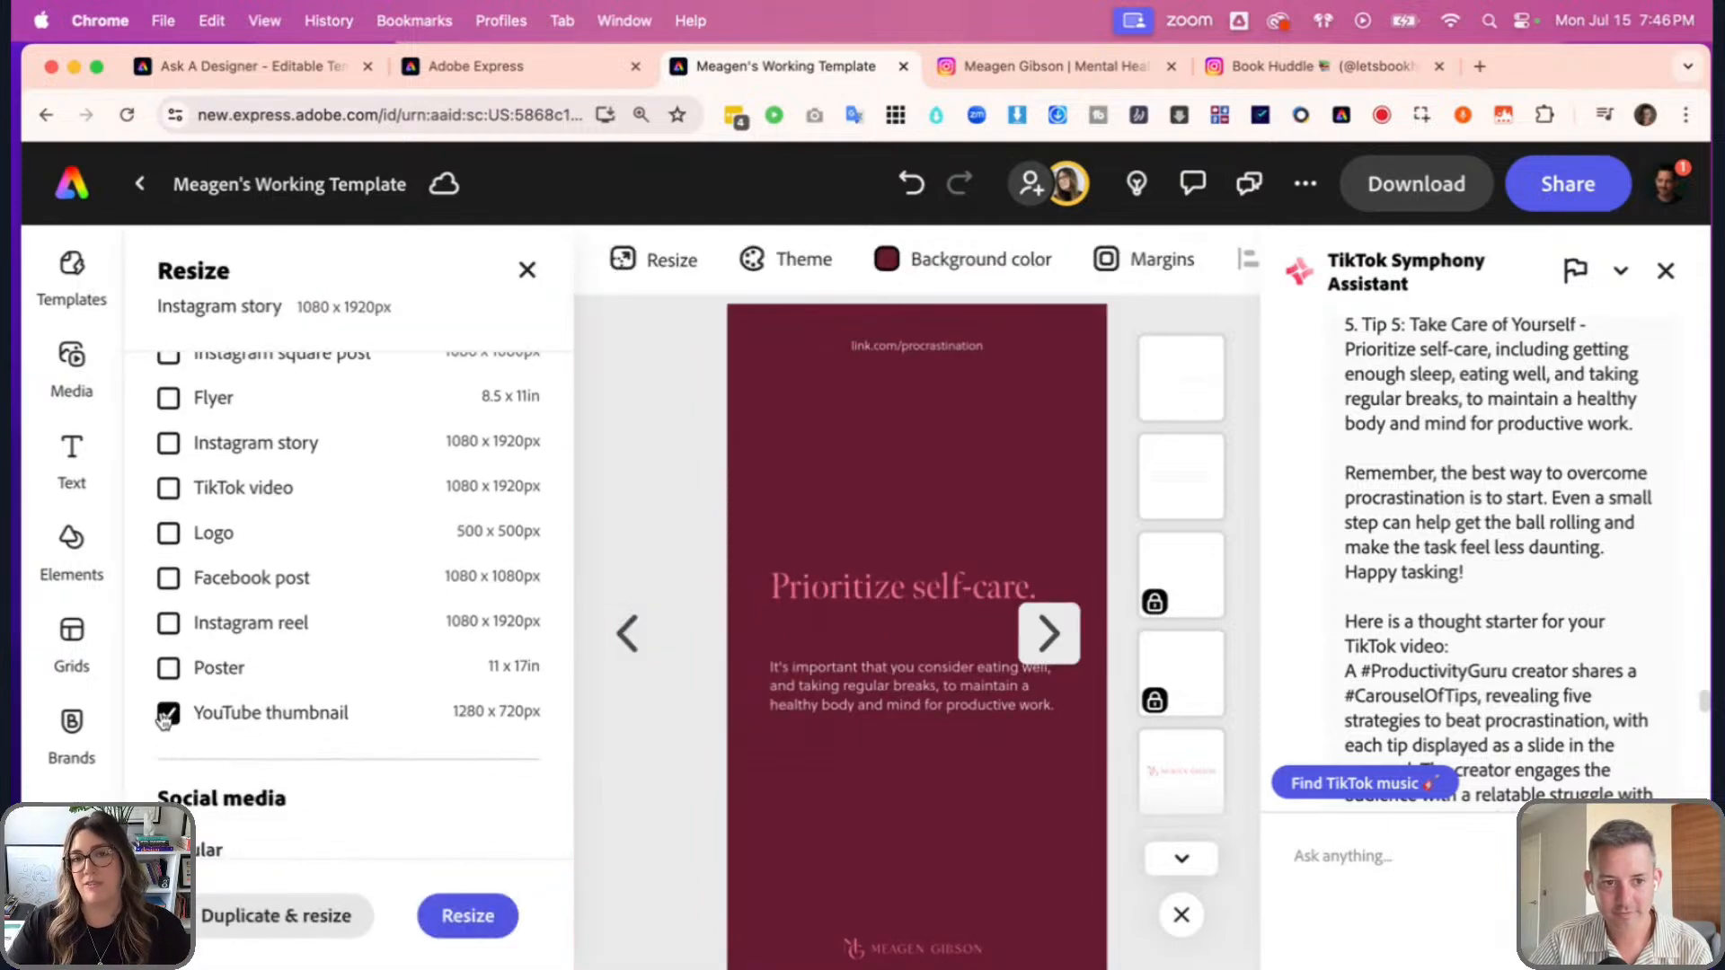
click(268, 923)
- Open the new YouTube thumbnail page and delete the link text above the heading
scroll(566, 806, down, 2)
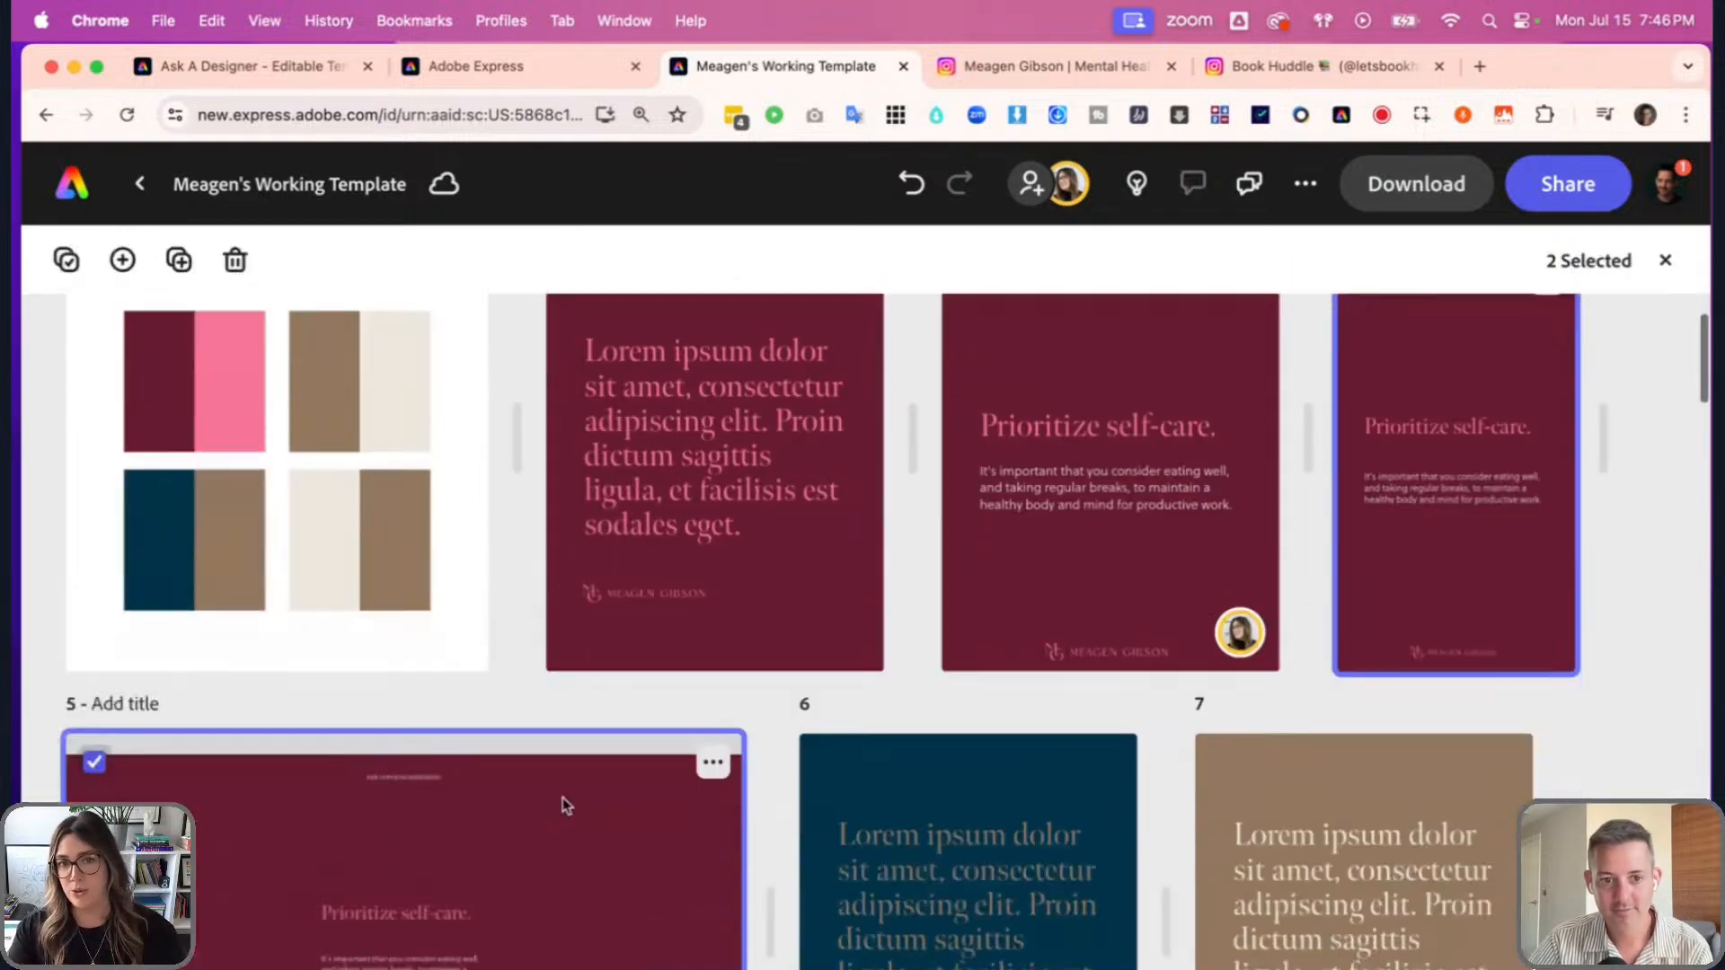
scroll(566, 806, down, 3)
double_click(563, 755)
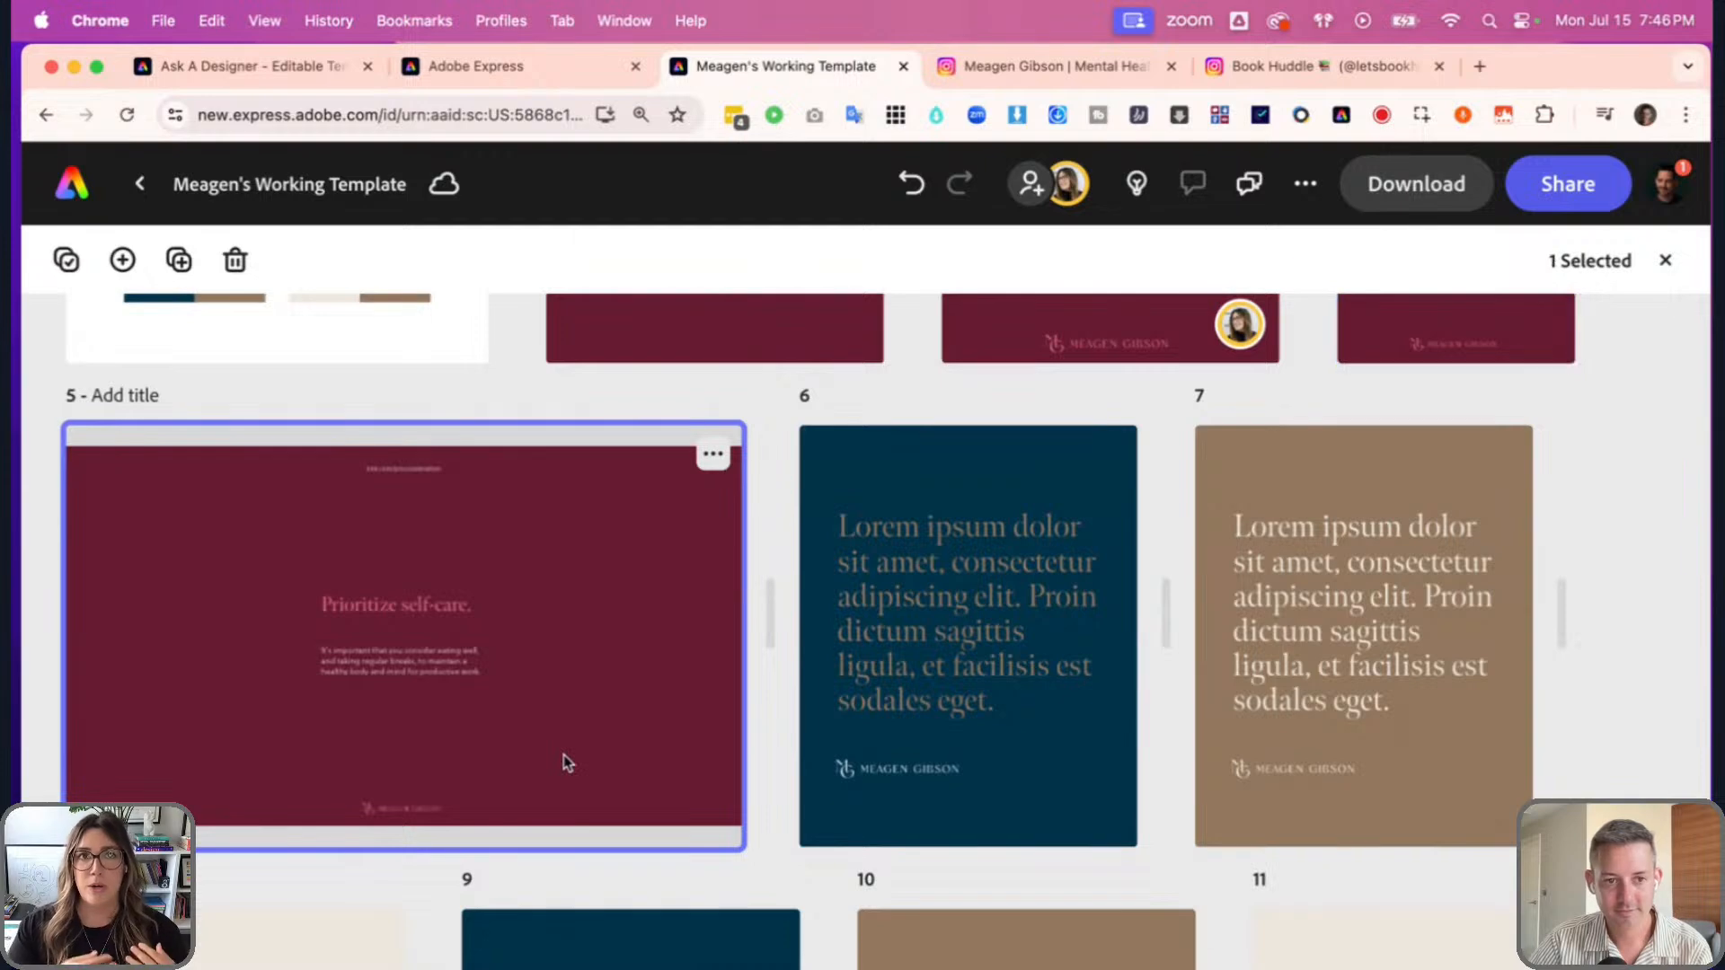
click(934, 525)
key(BackSpace)
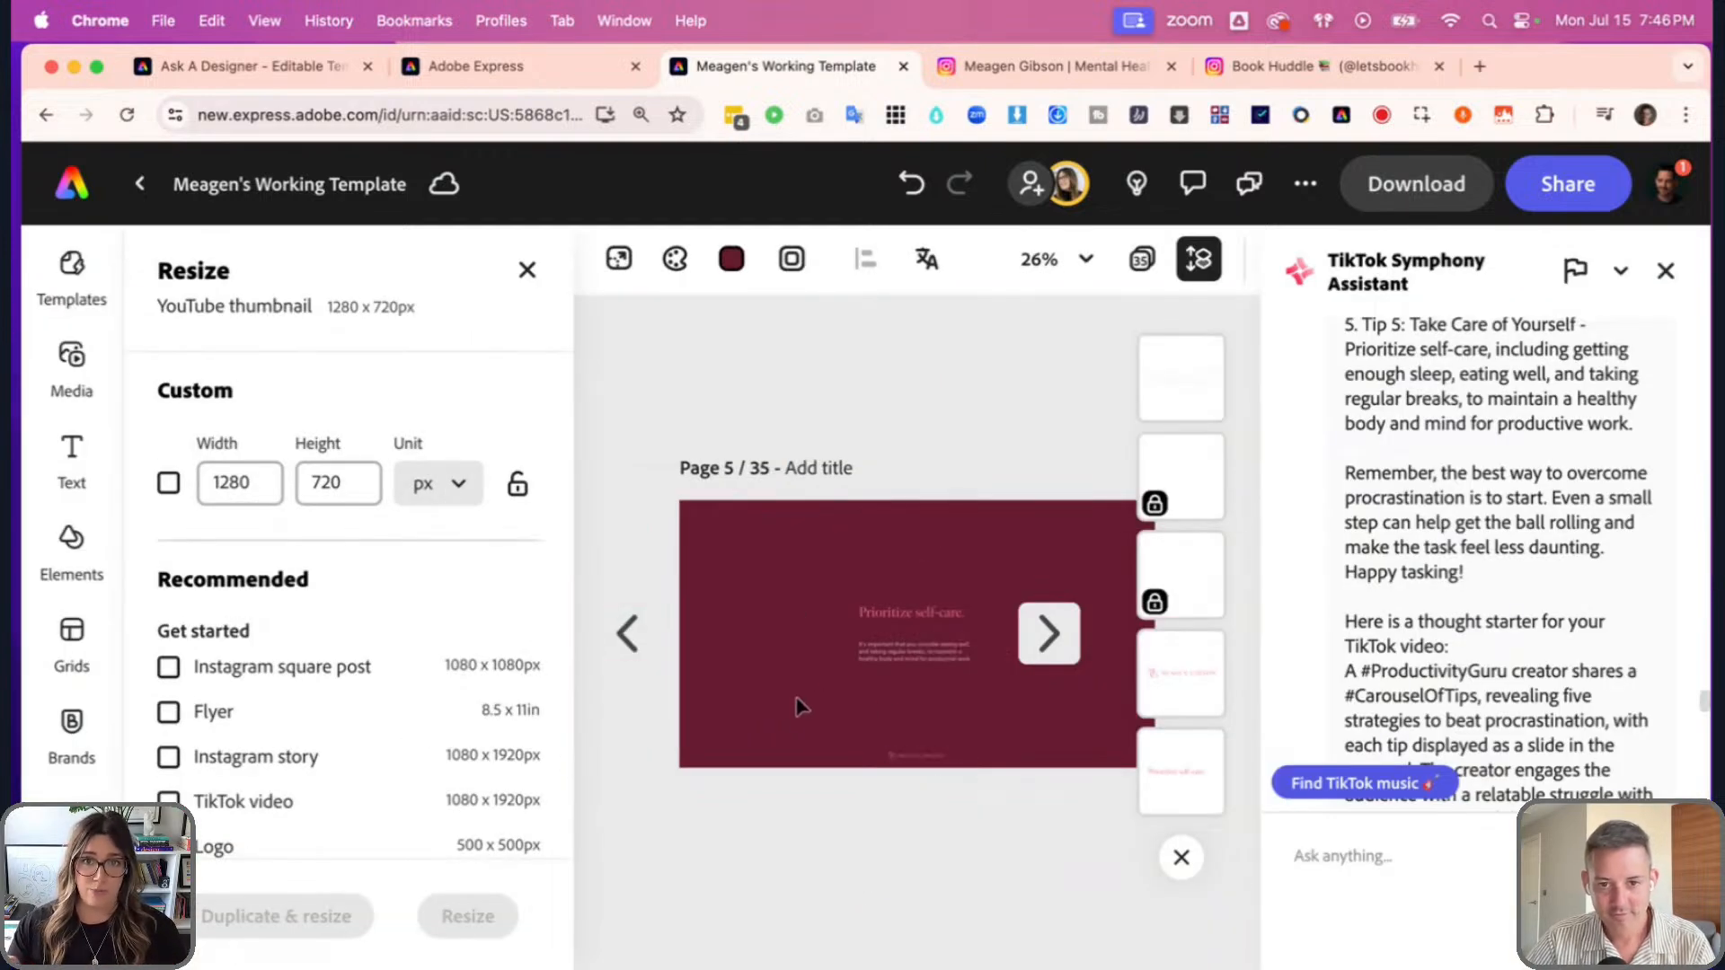
- Enlarge the heading and body text together so they extend to the thumbnail's upper-left corner
drag(800, 707, 983, 588)
drag(849, 594, 667, 510)
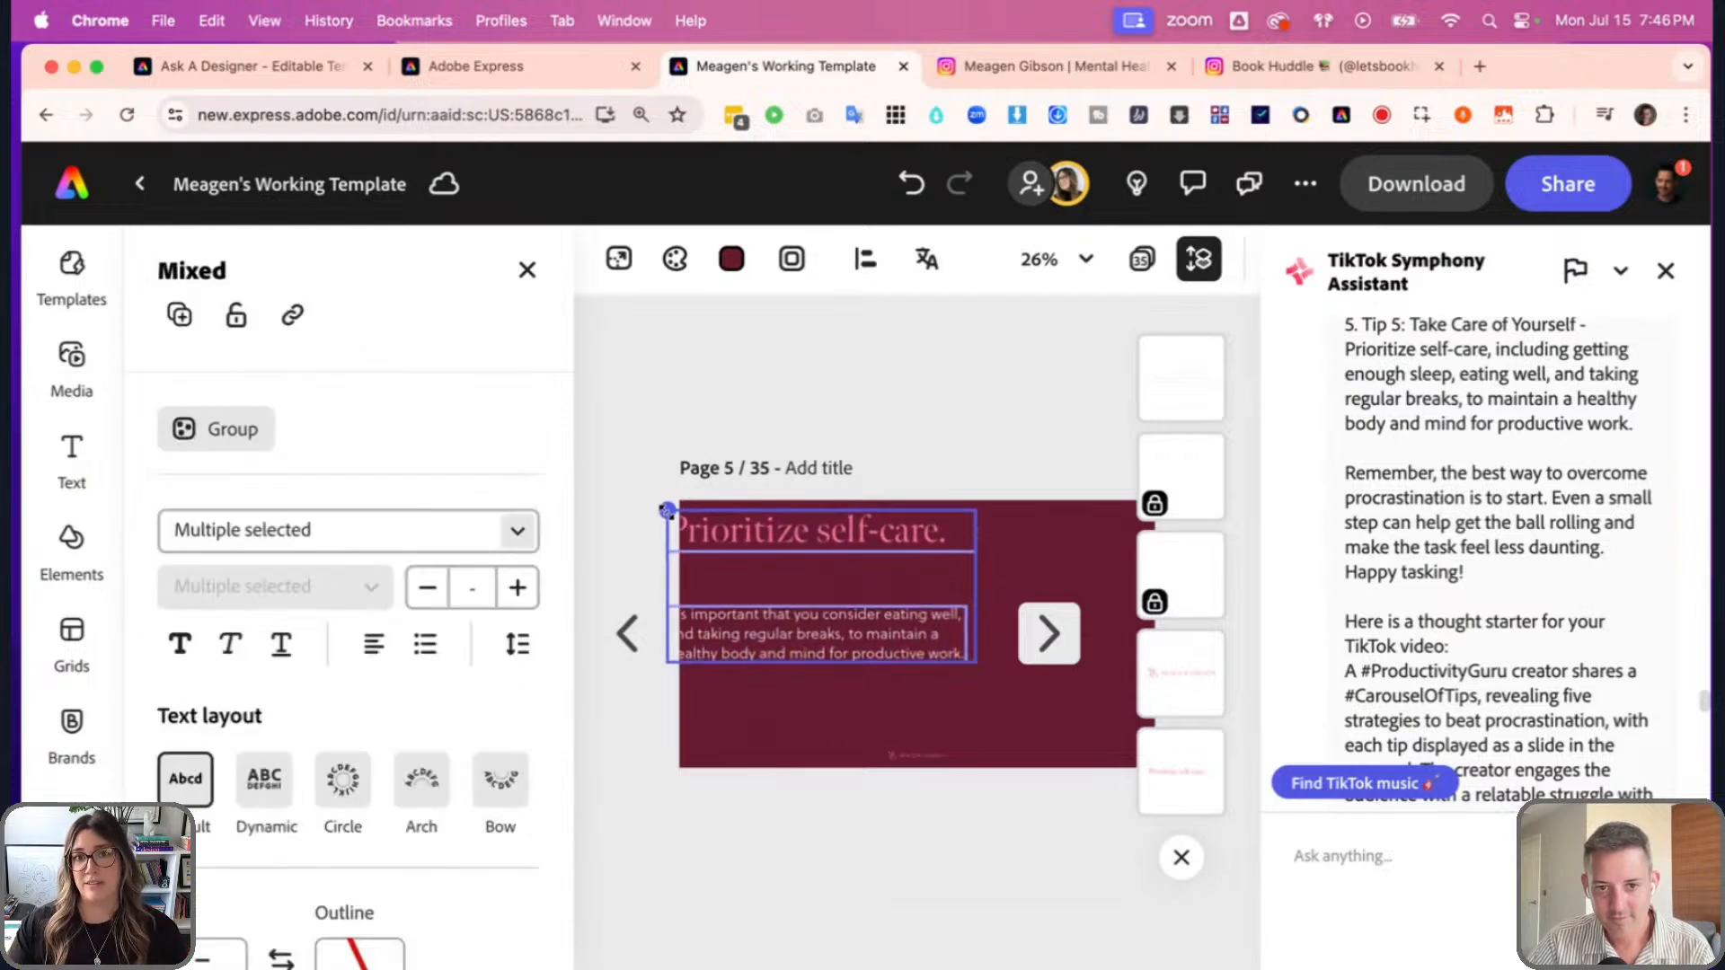
click(760, 731)
- Replace the body text with "How to", narrow its text box to fit and move it slightly inward on the thumbnail
double_click(762, 649)
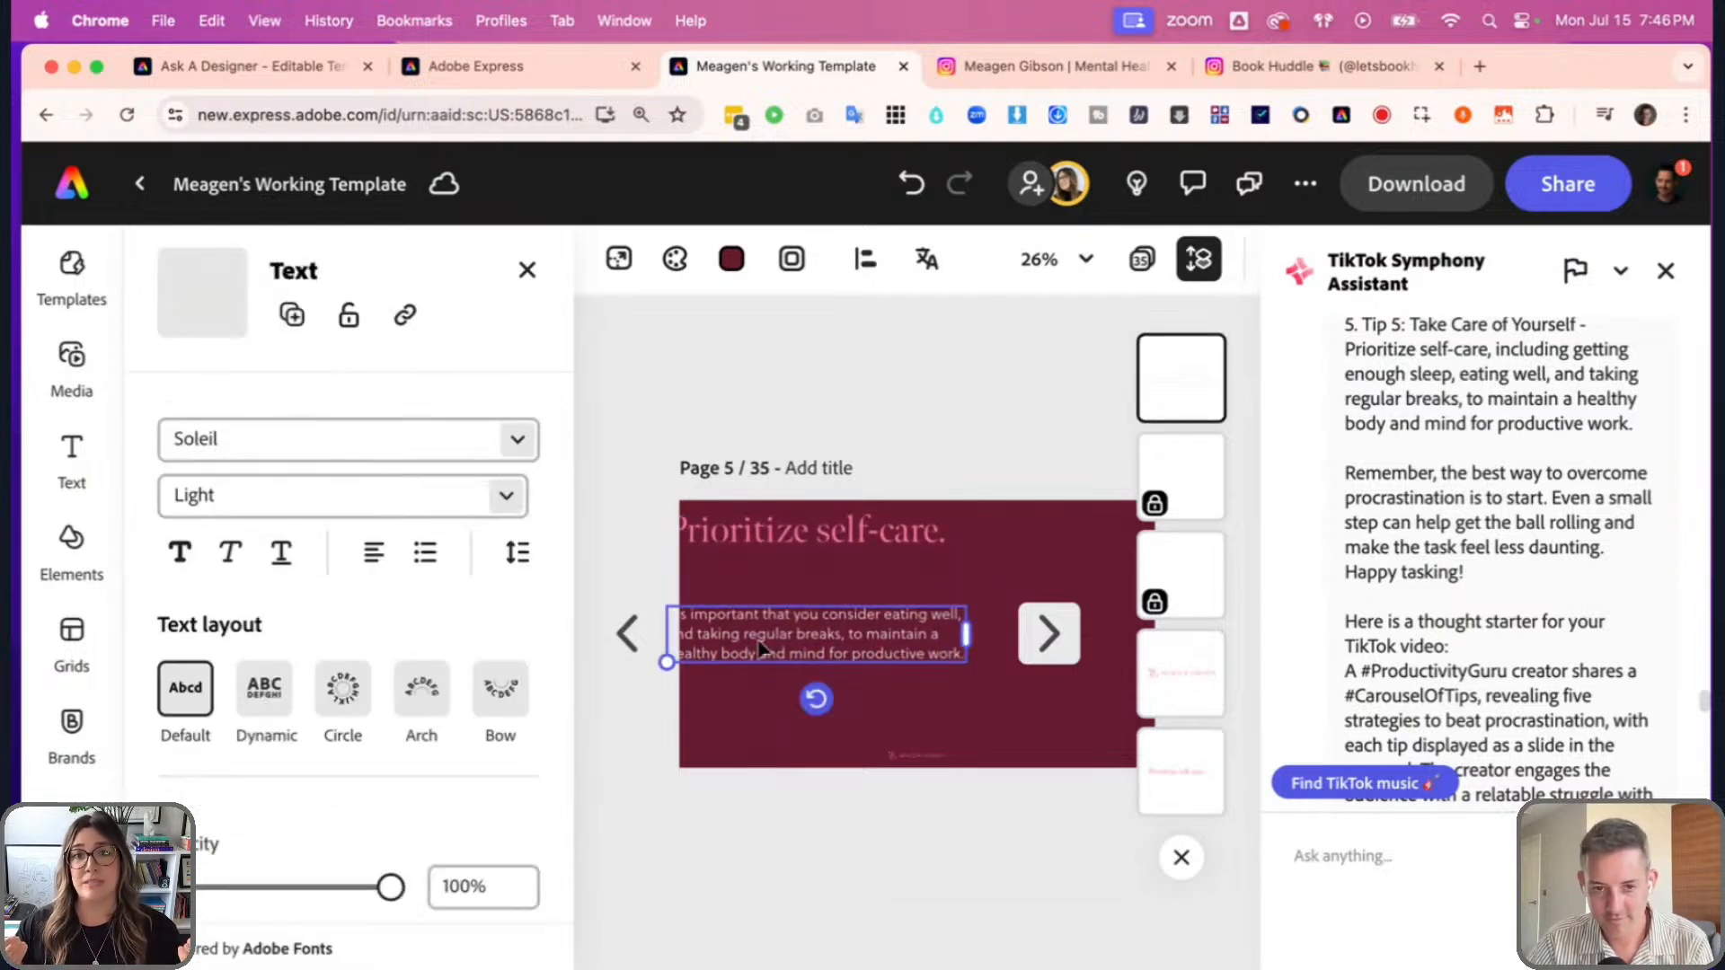
key(BackSpace)
text(How to)
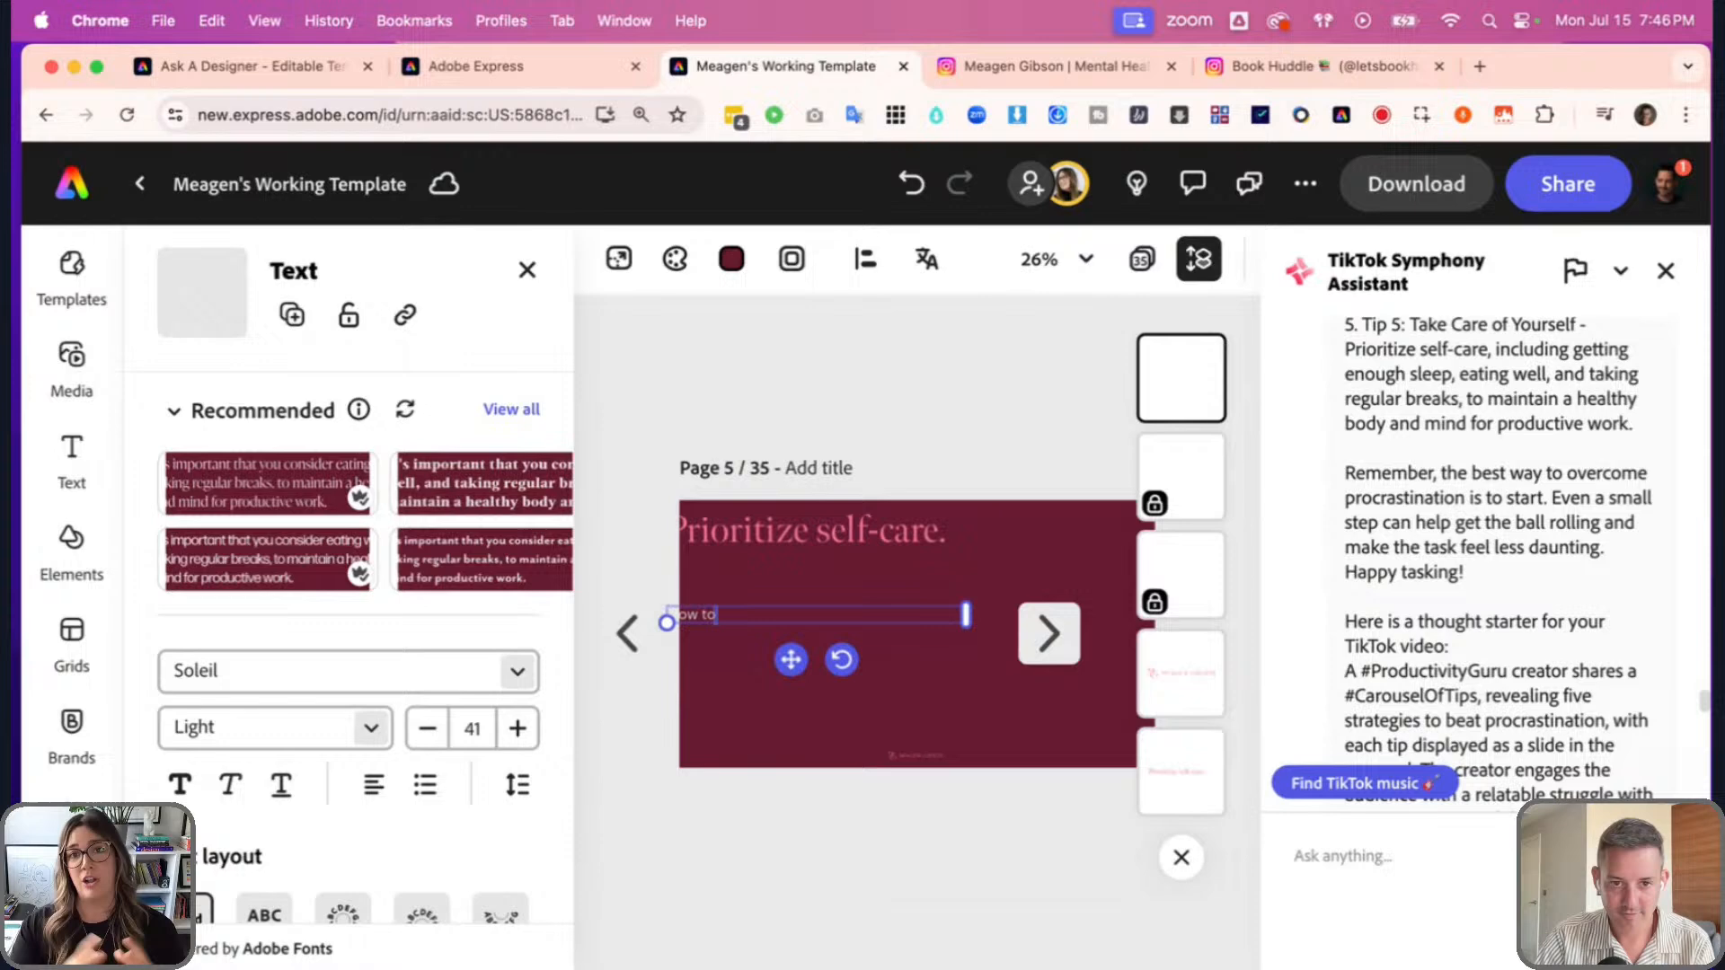
drag(963, 615, 790, 618)
click(801, 634)
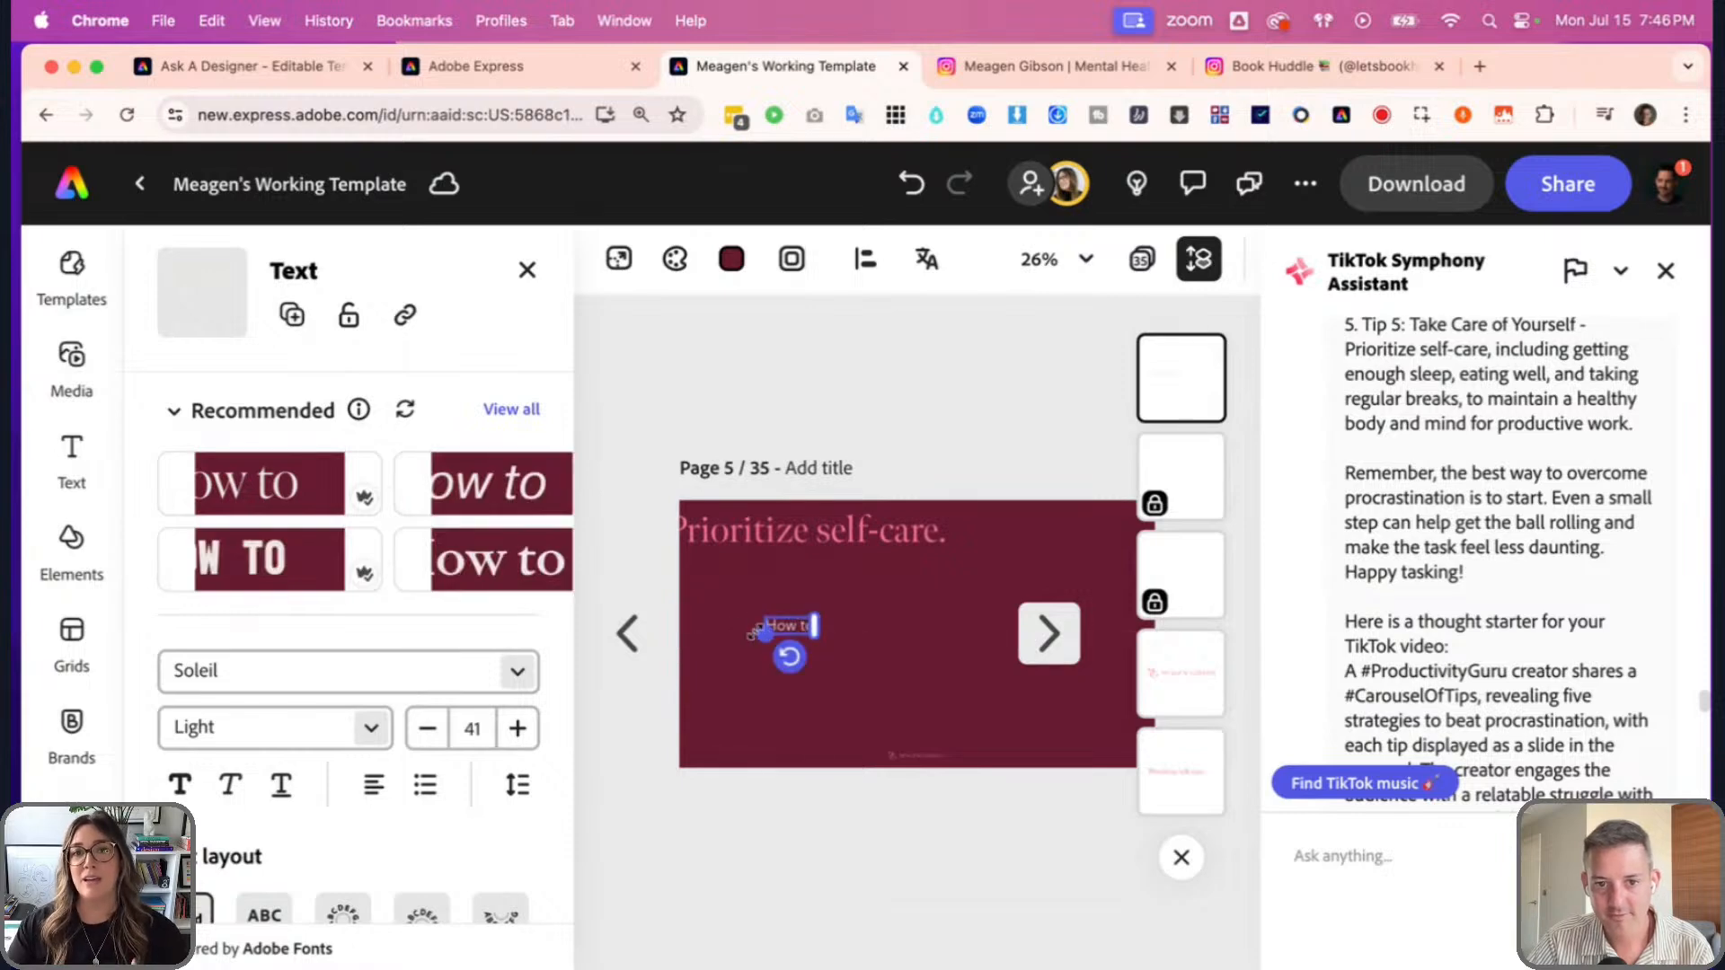
- Place the heading, without its full stop, beneath "How to", wrap it onto two lines and scale "How to" down
drag(774, 535, 830, 673)
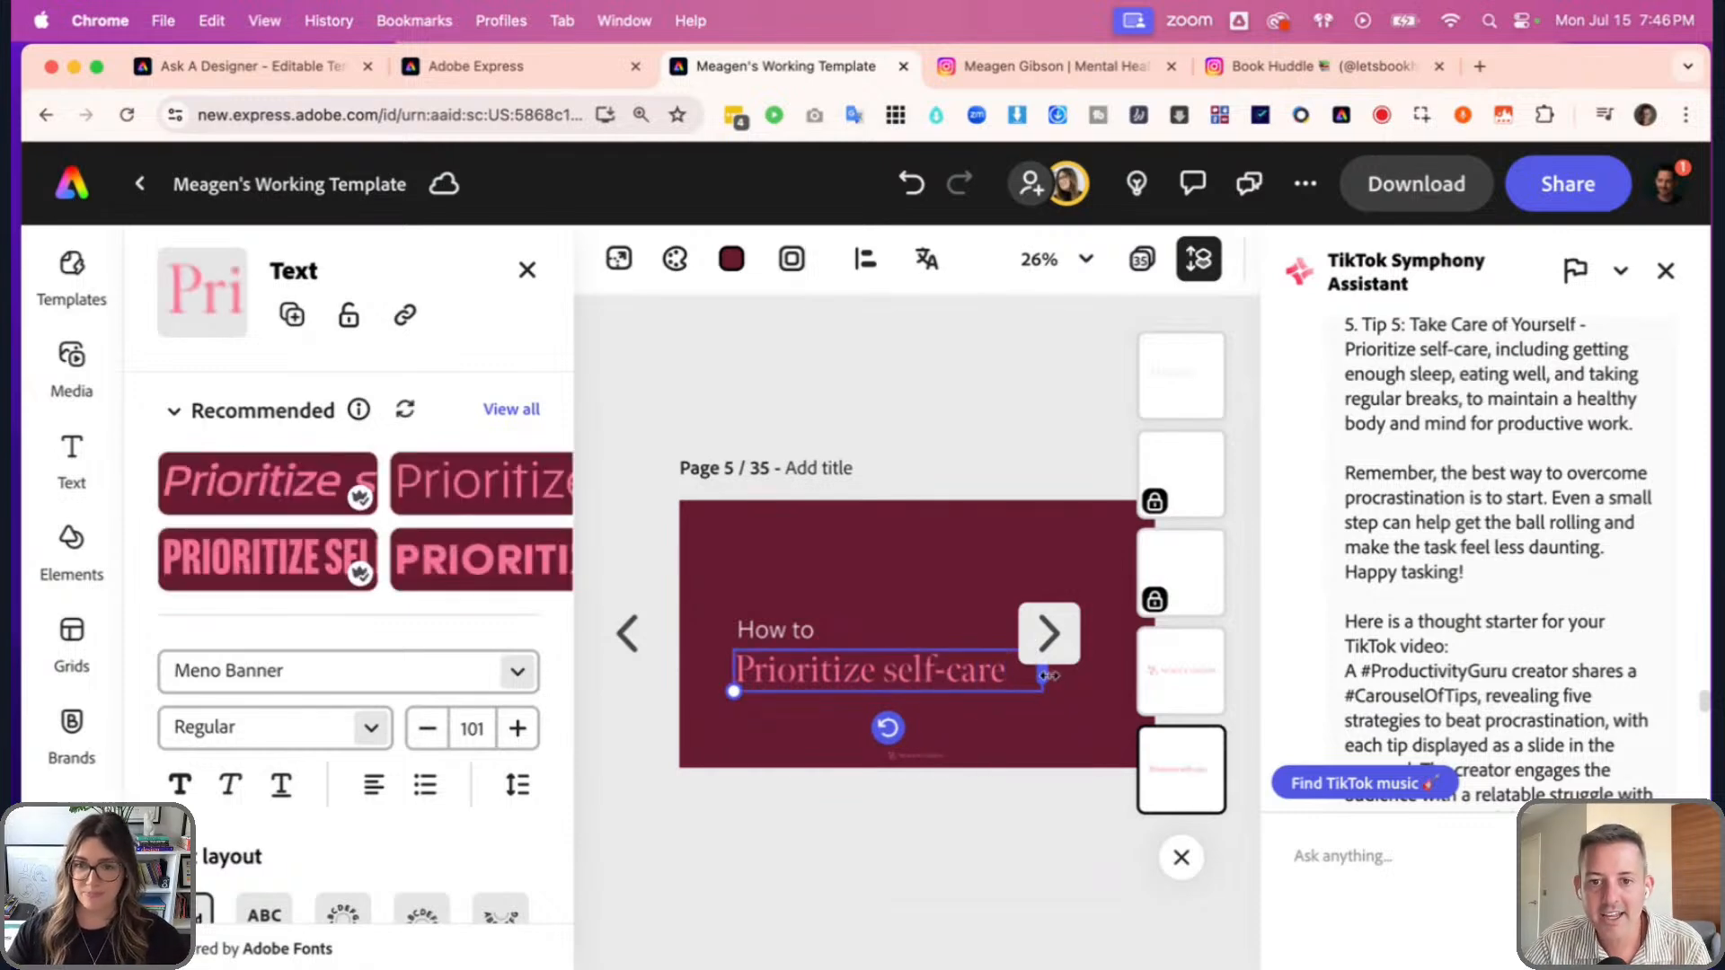
drag(1042, 674, 885, 672)
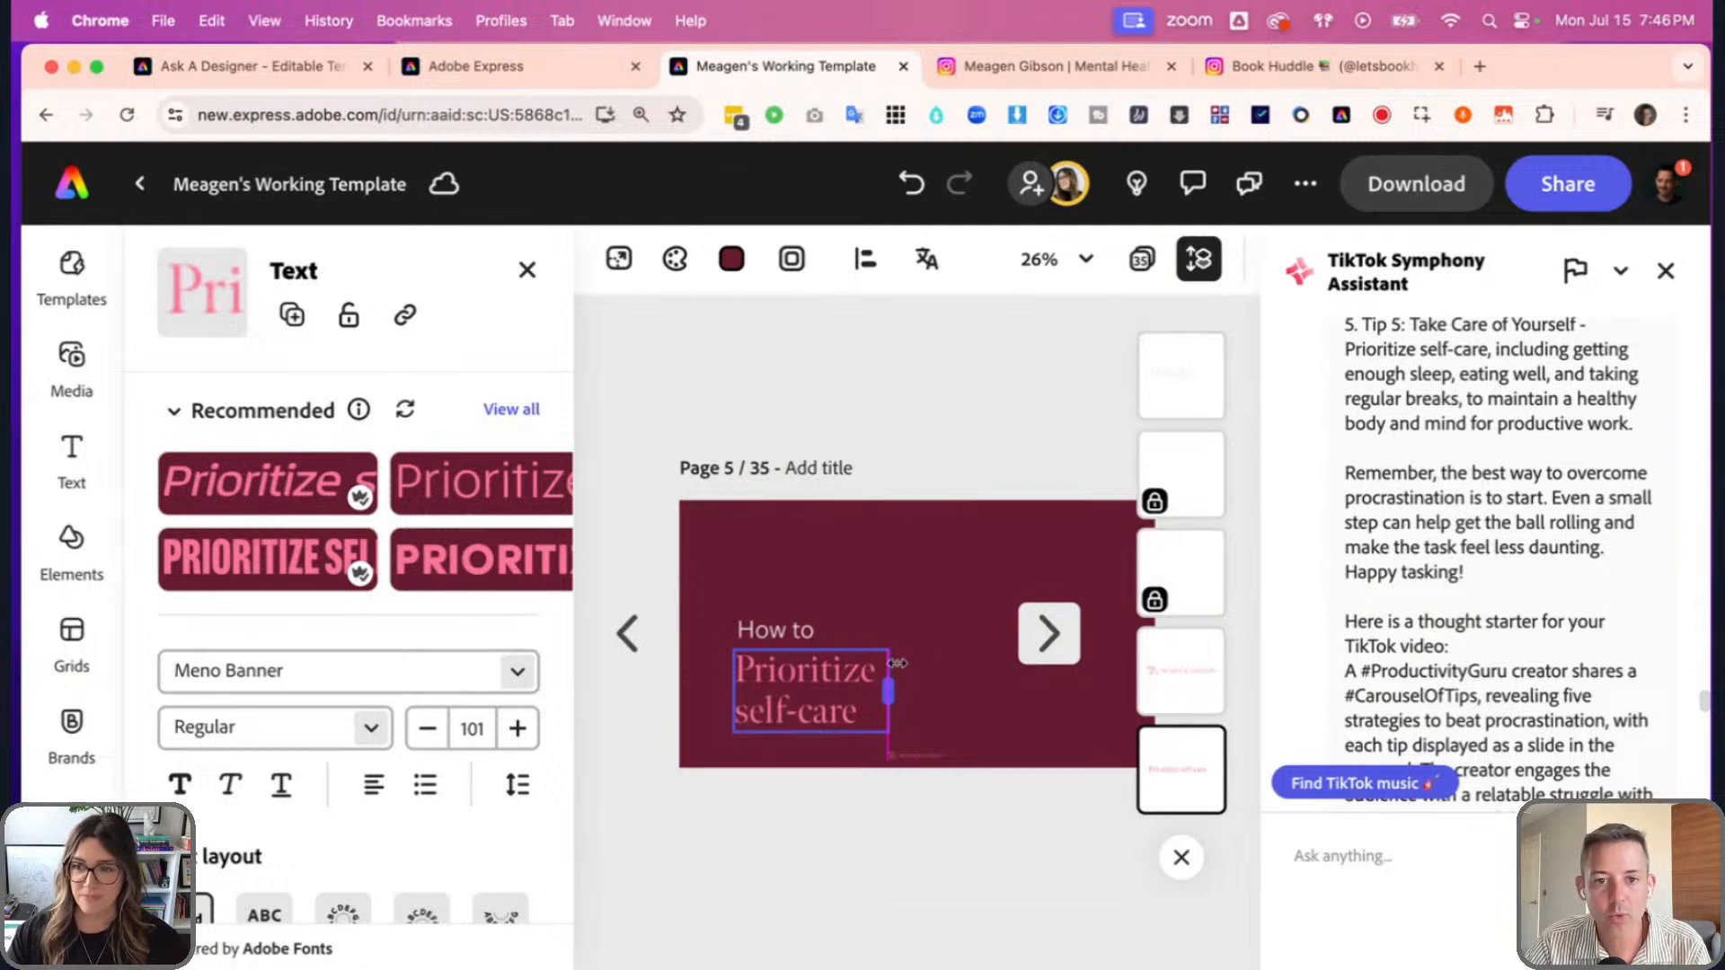
click(811, 628)
drag(732, 641, 754, 636)
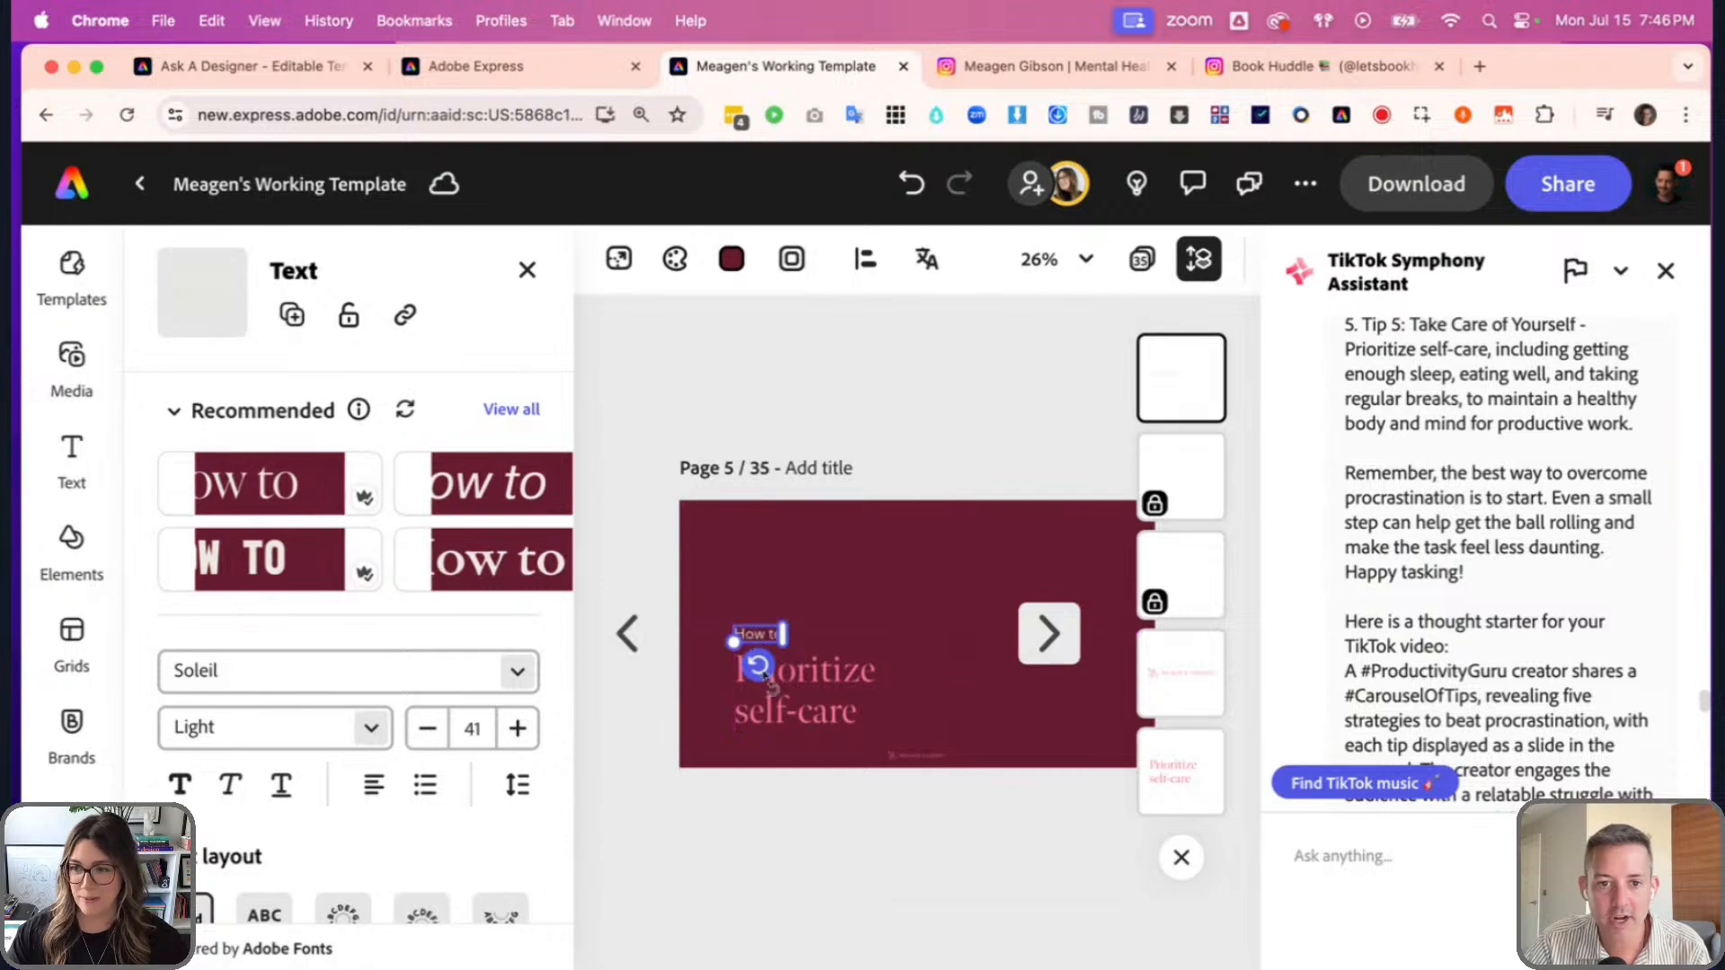
- Enlarge "How to" and the two-line heading together and move them up to leave room for the logo below
shift+click(820, 689)
drag(890, 622, 965, 574)
drag(869, 668, 860, 648)
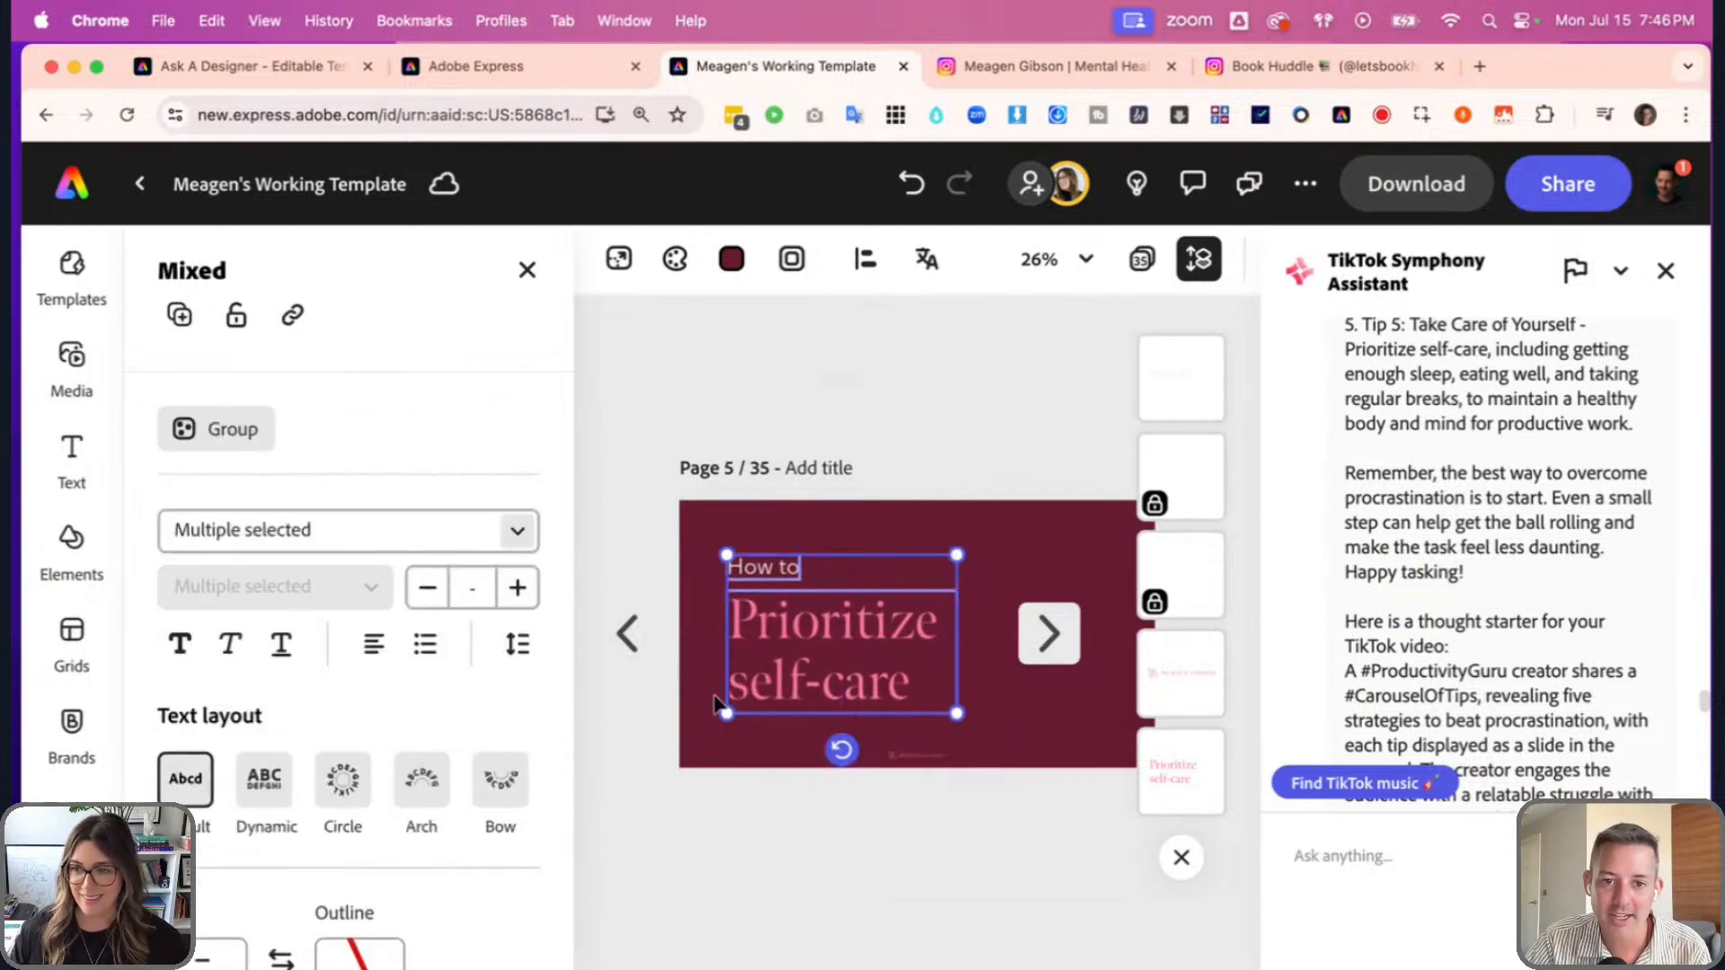
- Enlarge the brand logo and left-align it directly beneath the two-line heading
click(708, 697)
click(917, 760)
drag(943, 751, 1098, 703)
drag(991, 744, 829, 741)
drag(945, 720, 914, 729)
click(1101, 476)
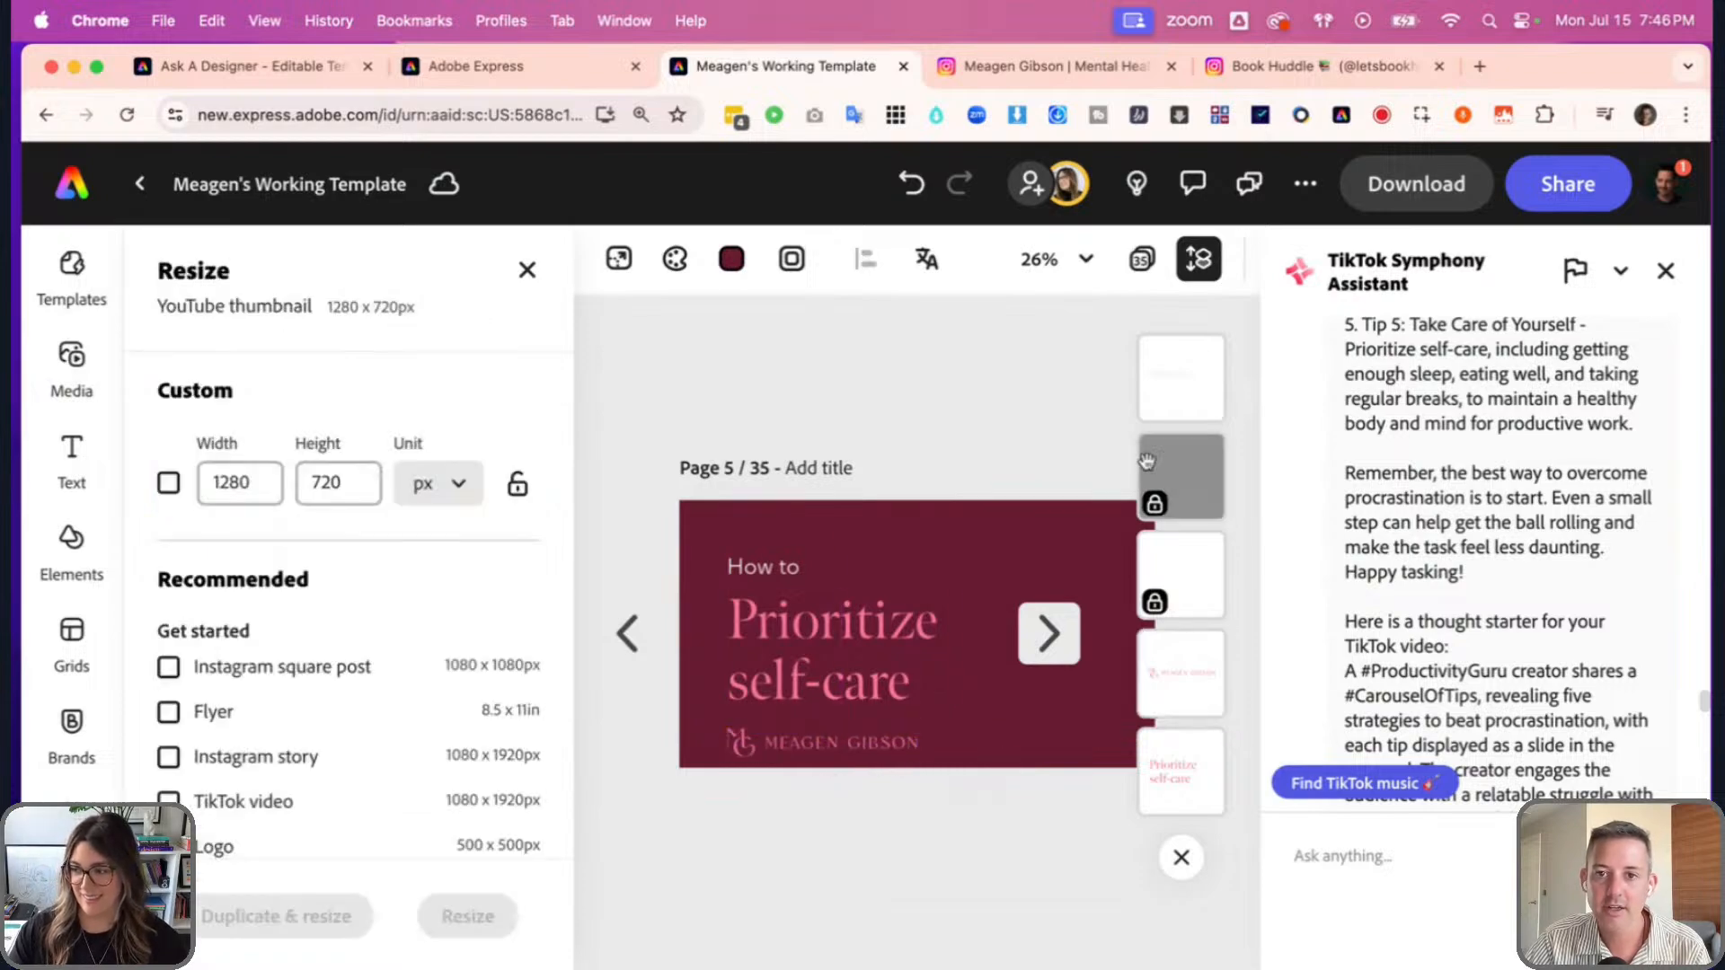
- Open the dark blue "Nice to meet you!" story page and unlock its portrait photo
click(1140, 265)
scroll(1207, 627, down, 20)
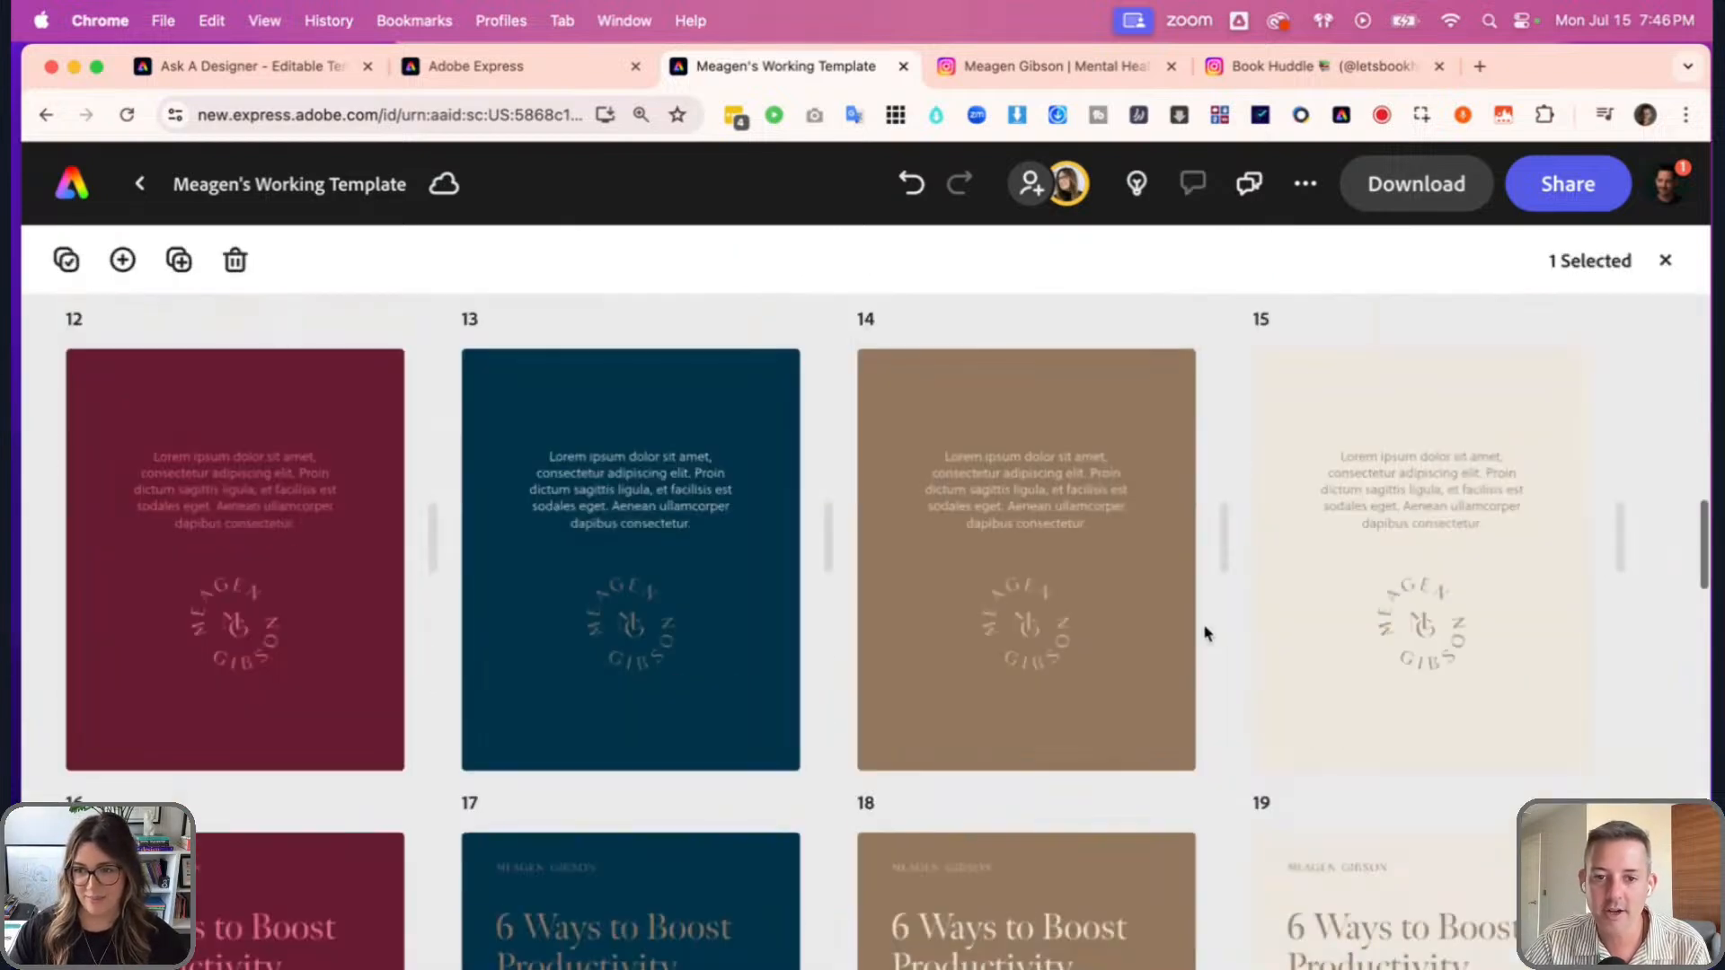
double_click(1440, 636)
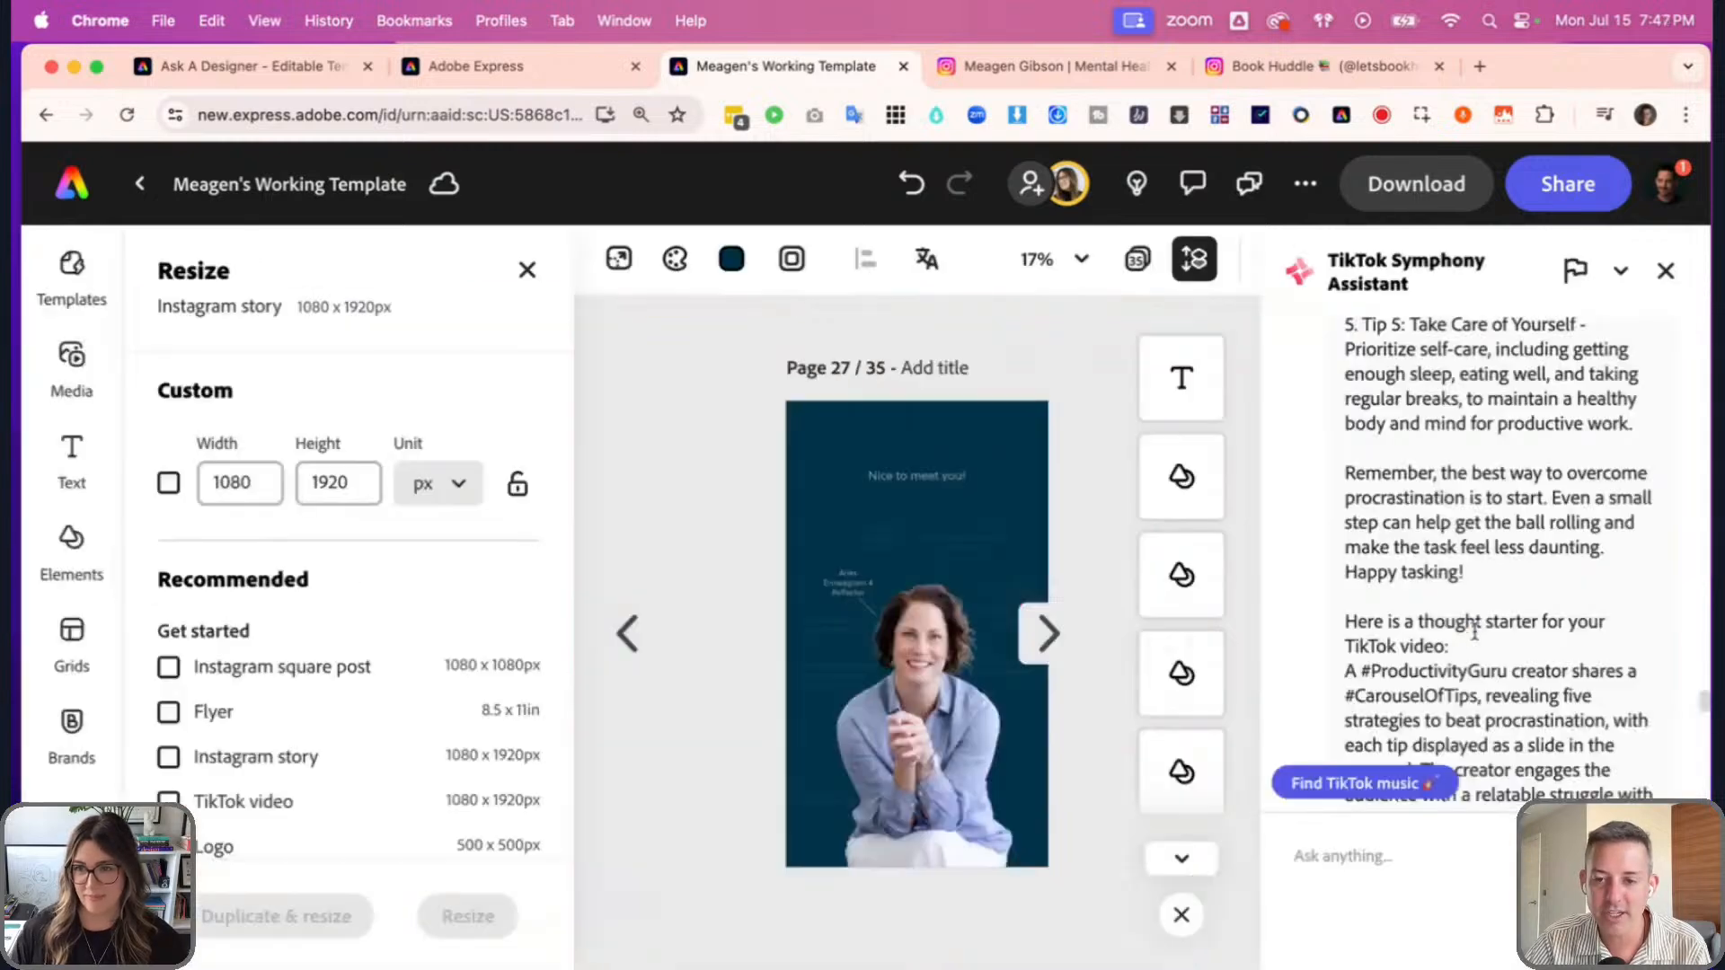
click(997, 724)
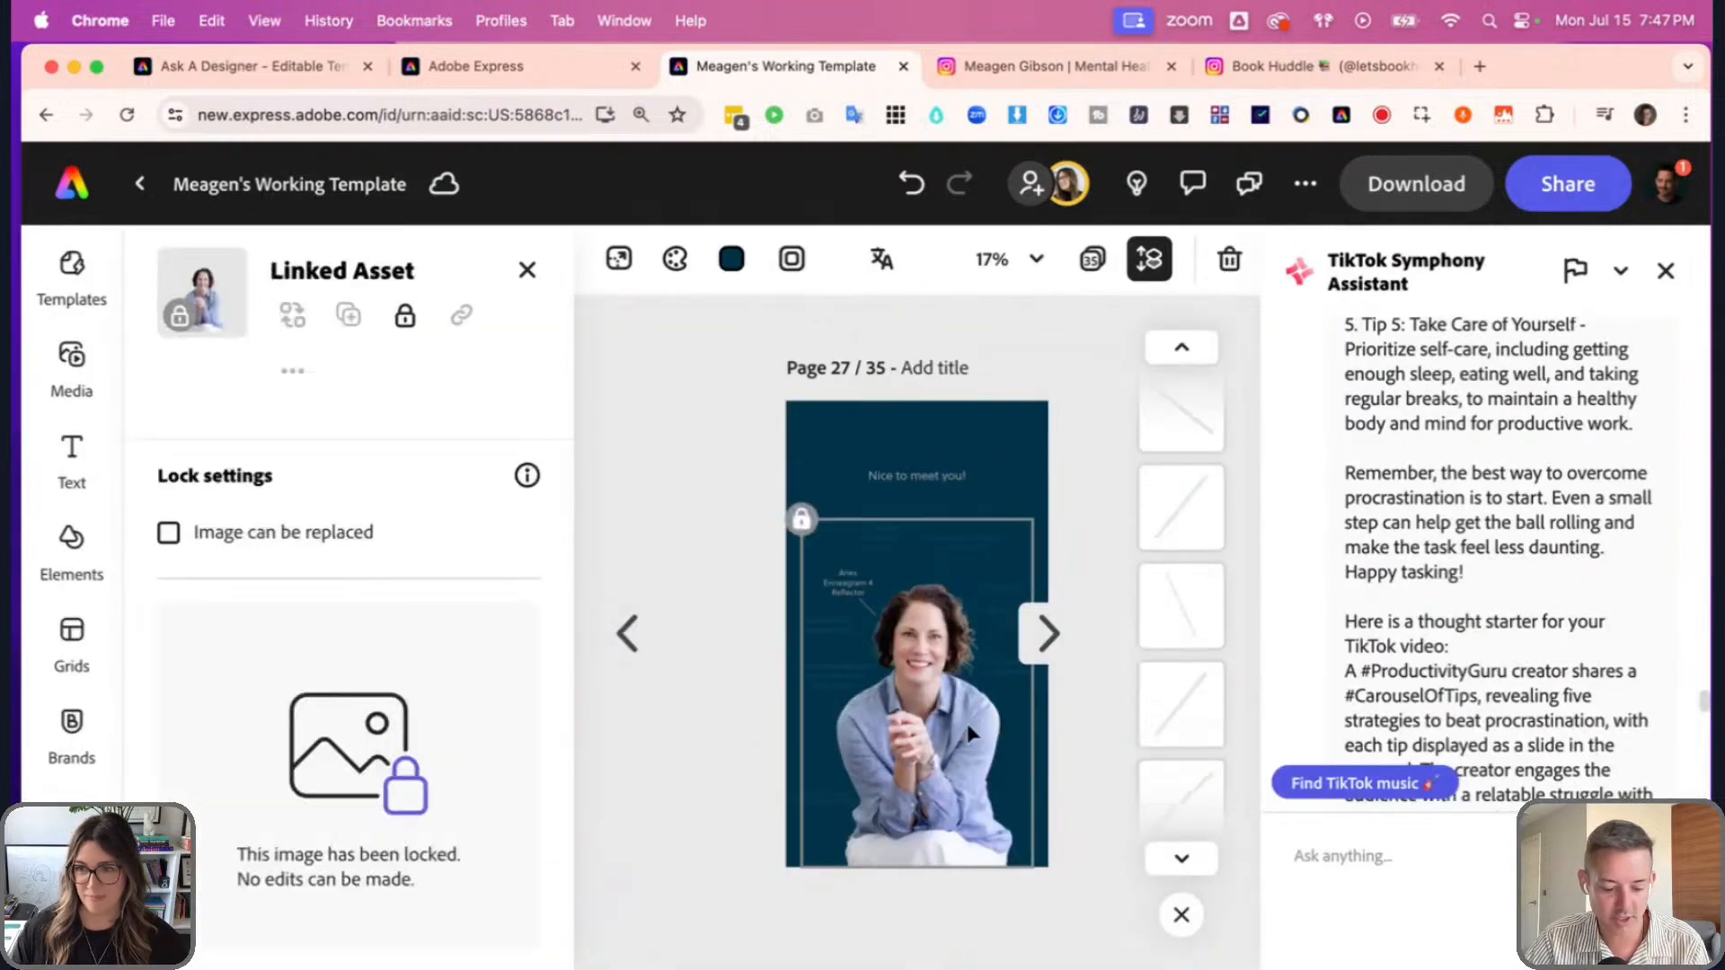
click(405, 315)
- Close the TikTok Symphony Assistant and compare the Instagram portrait post and story versions of the self-care page
click(1125, 269)
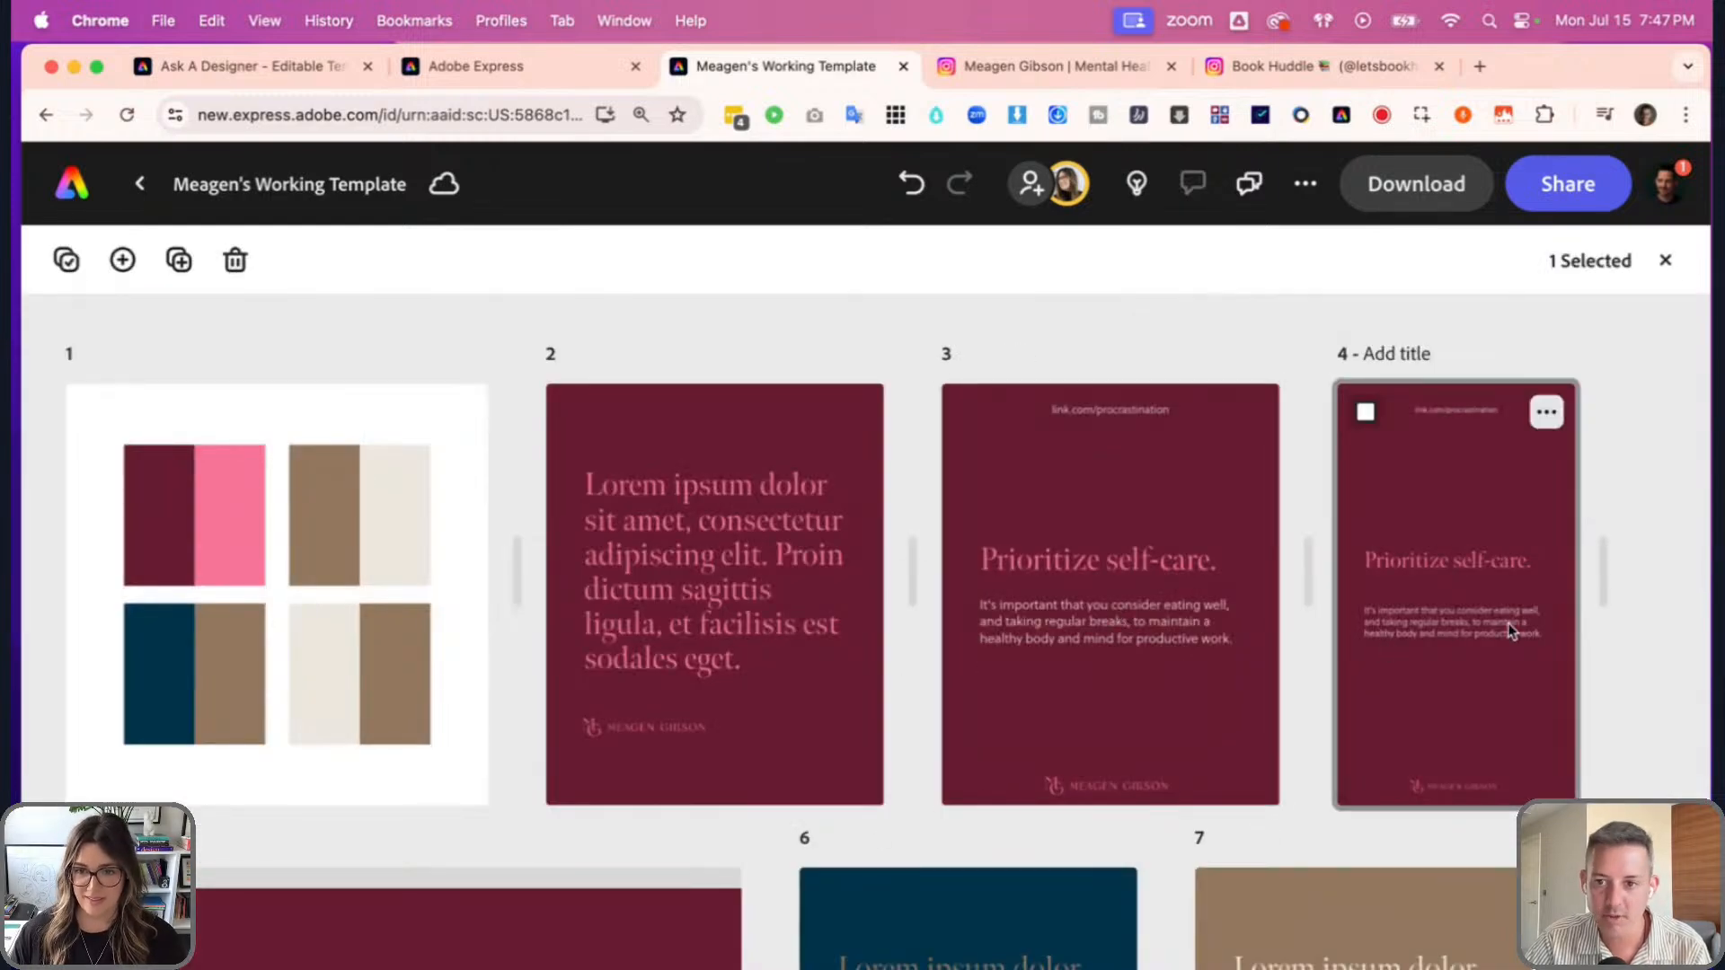
click(1172, 612)
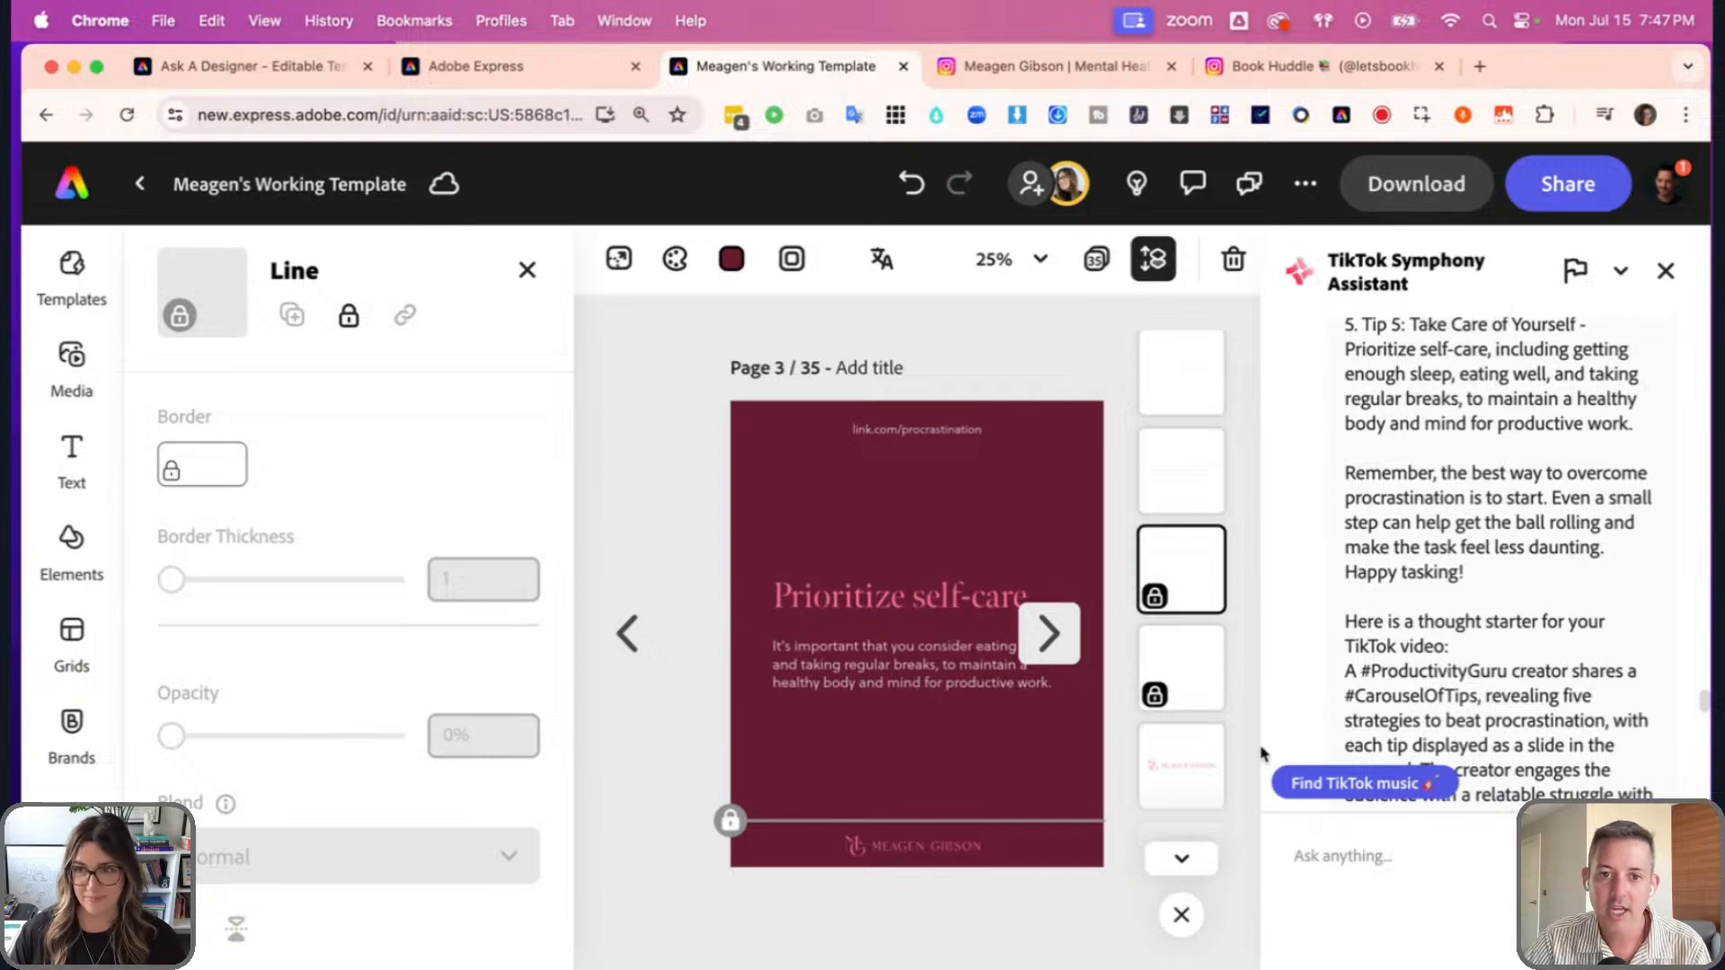
click(1665, 270)
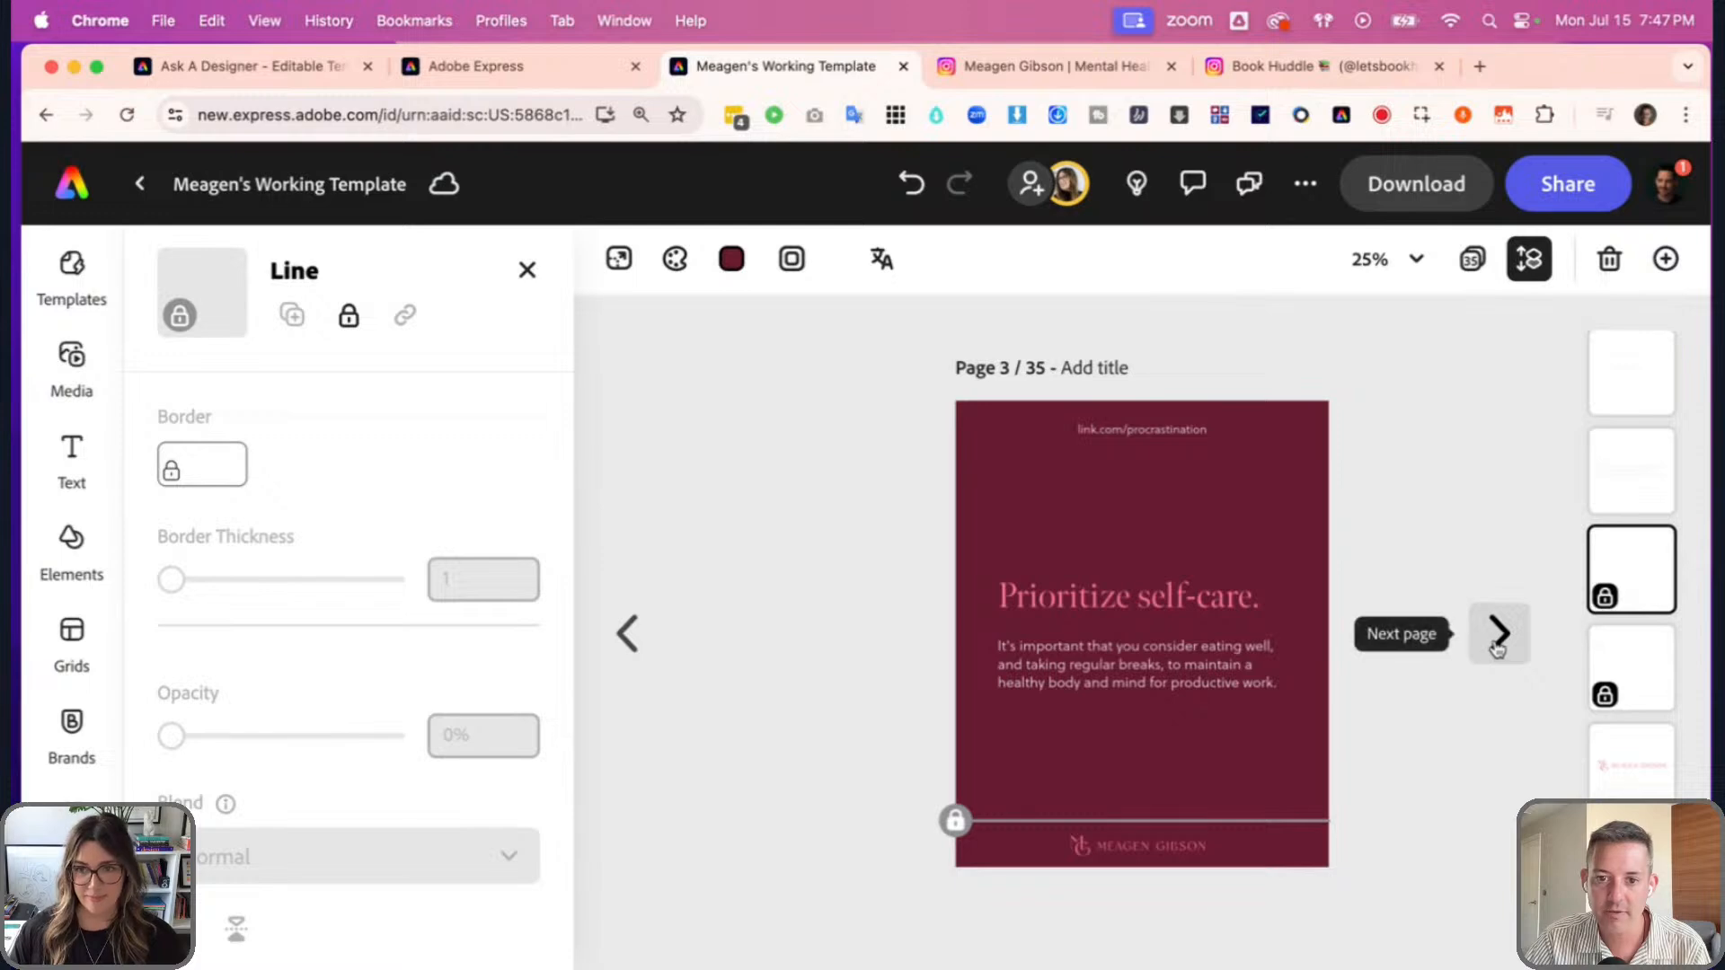
click(1466, 759)
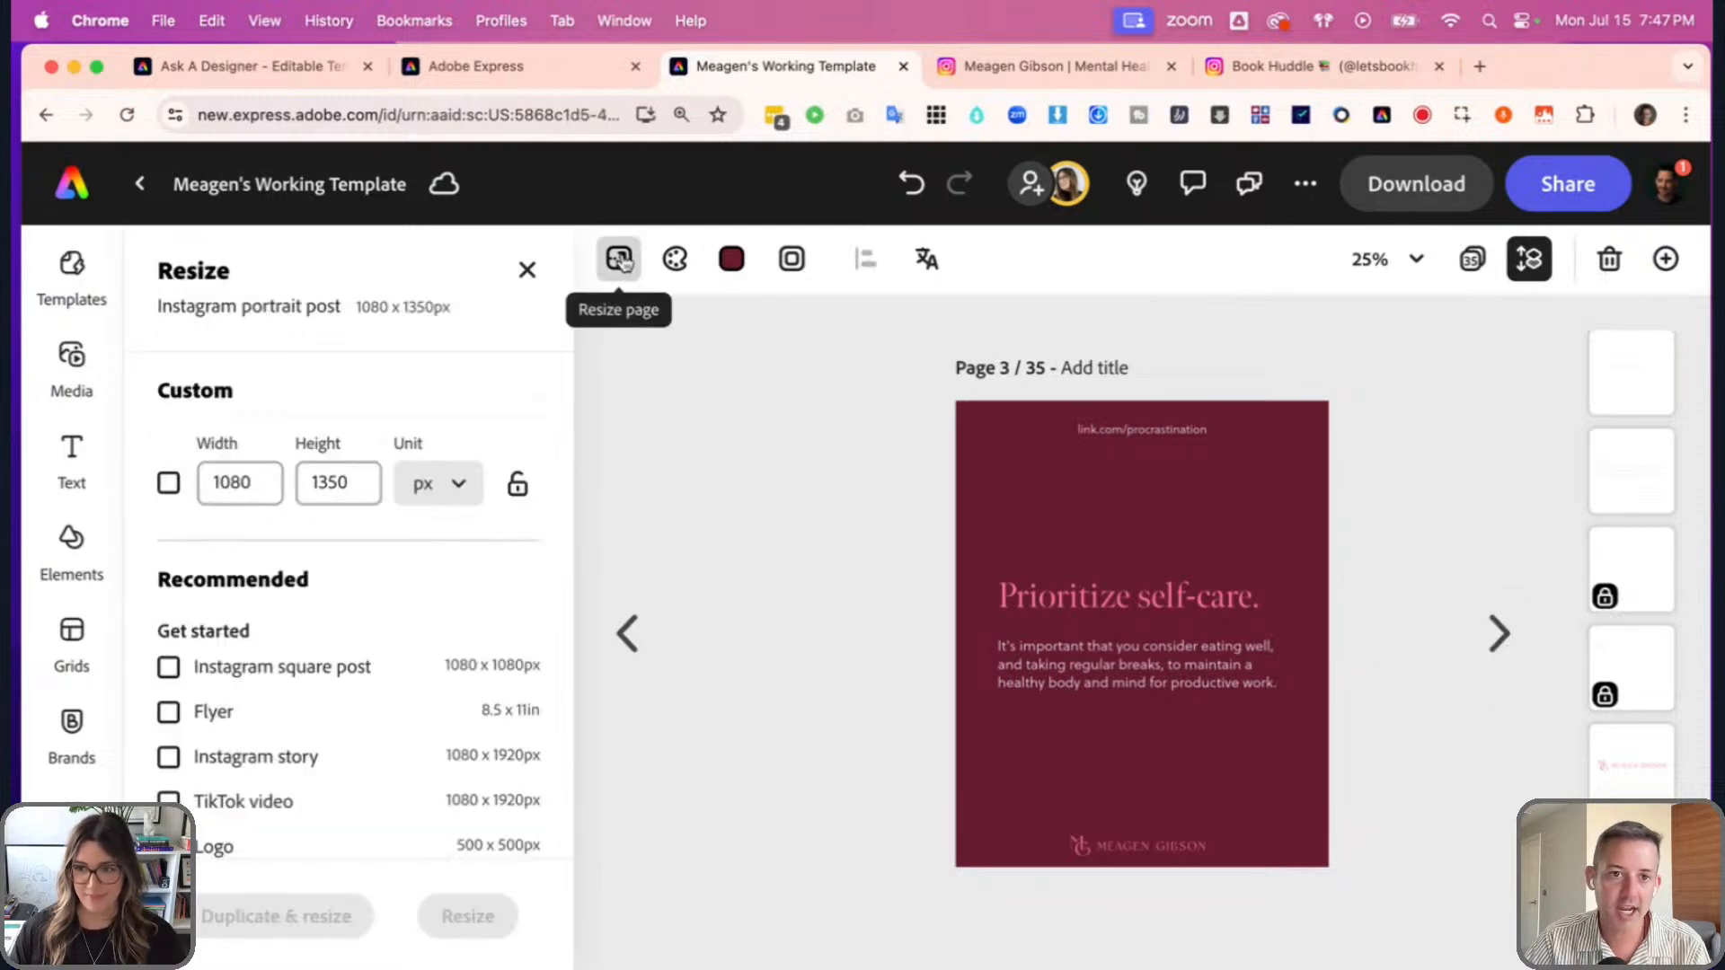
scroll(332, 713, down, 5)
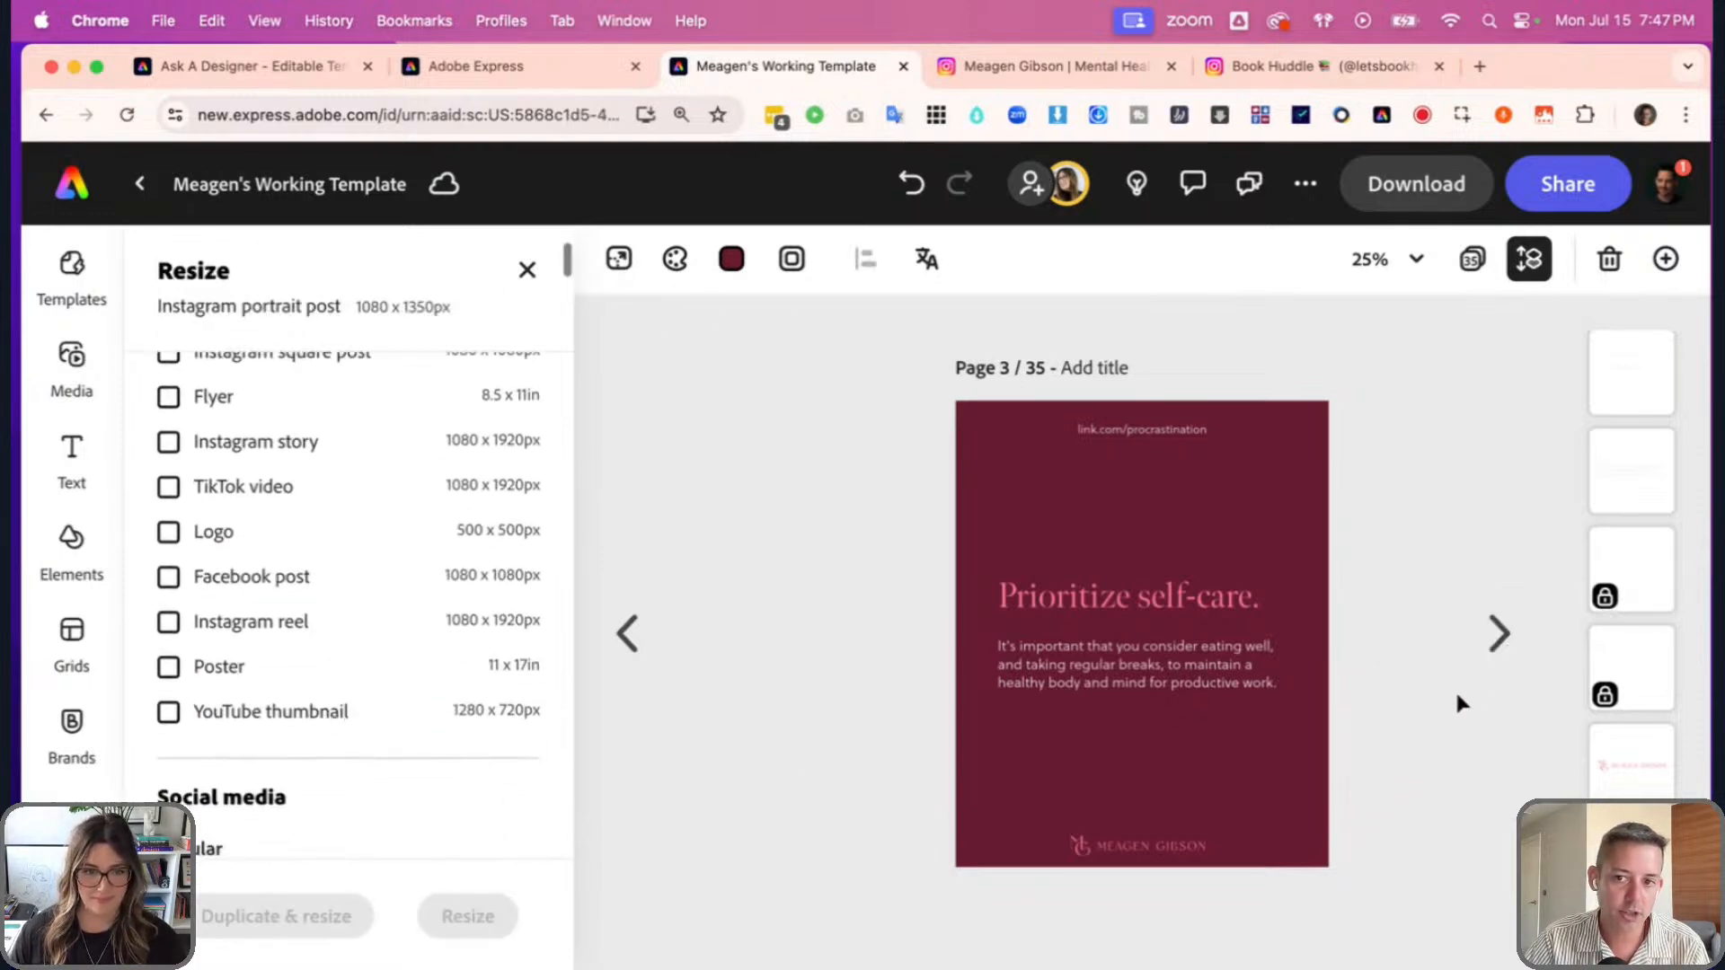
click(1490, 639)
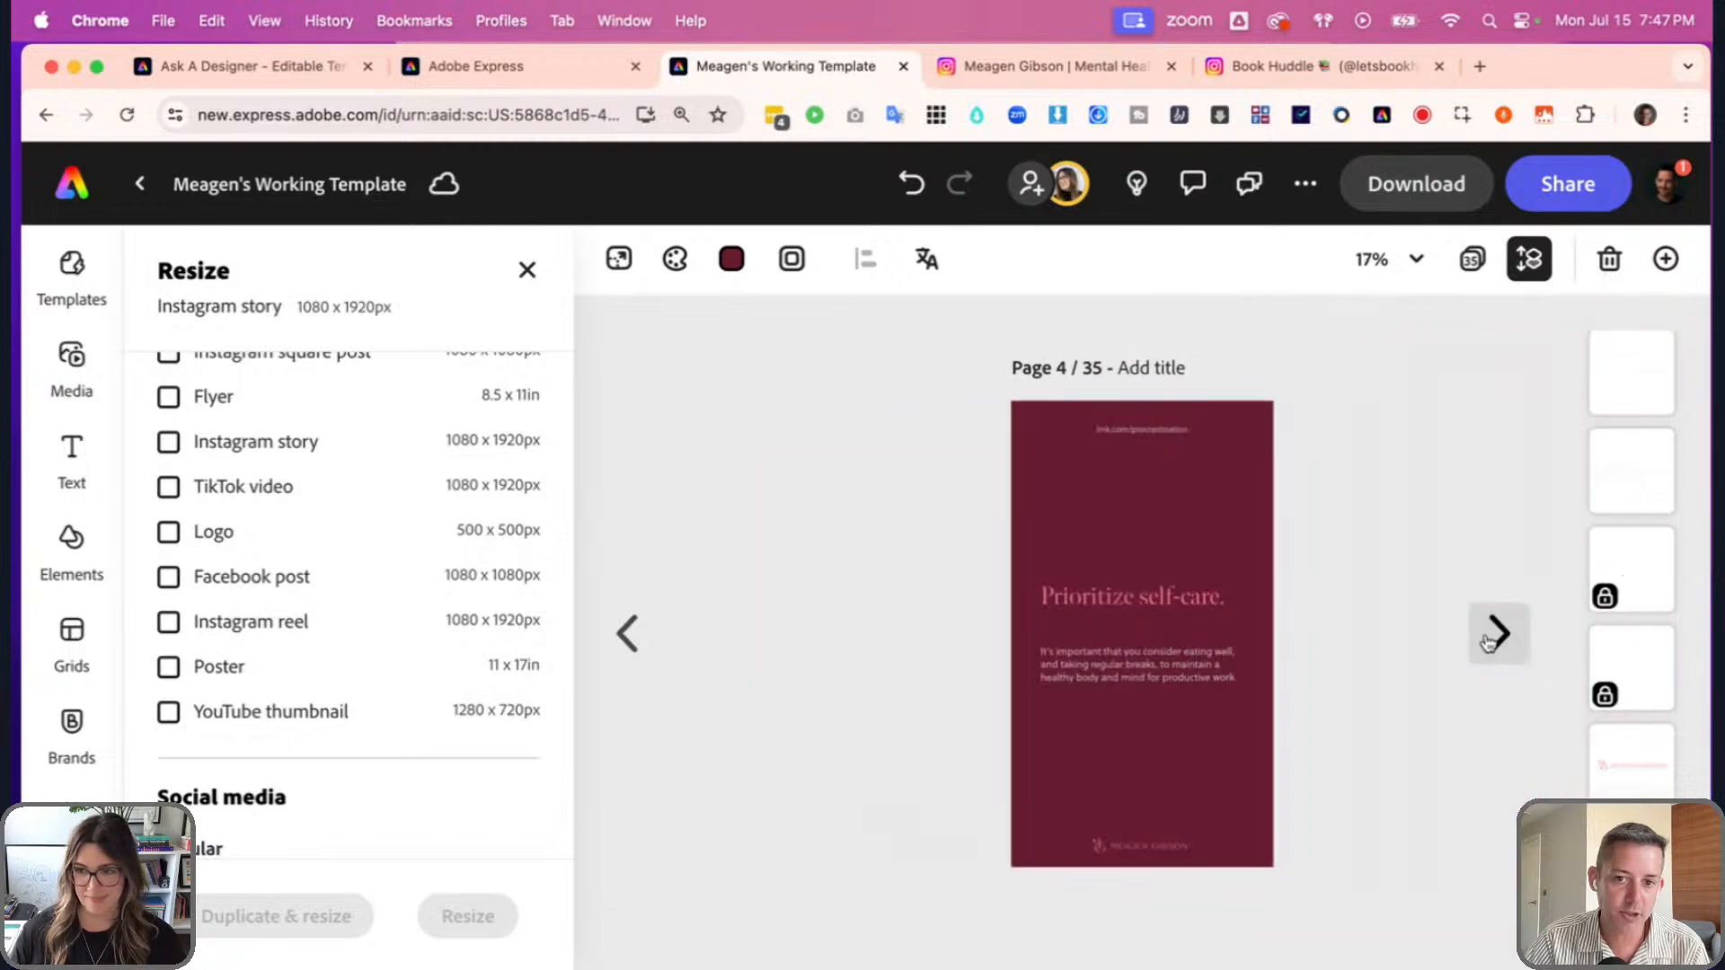
click(629, 633)
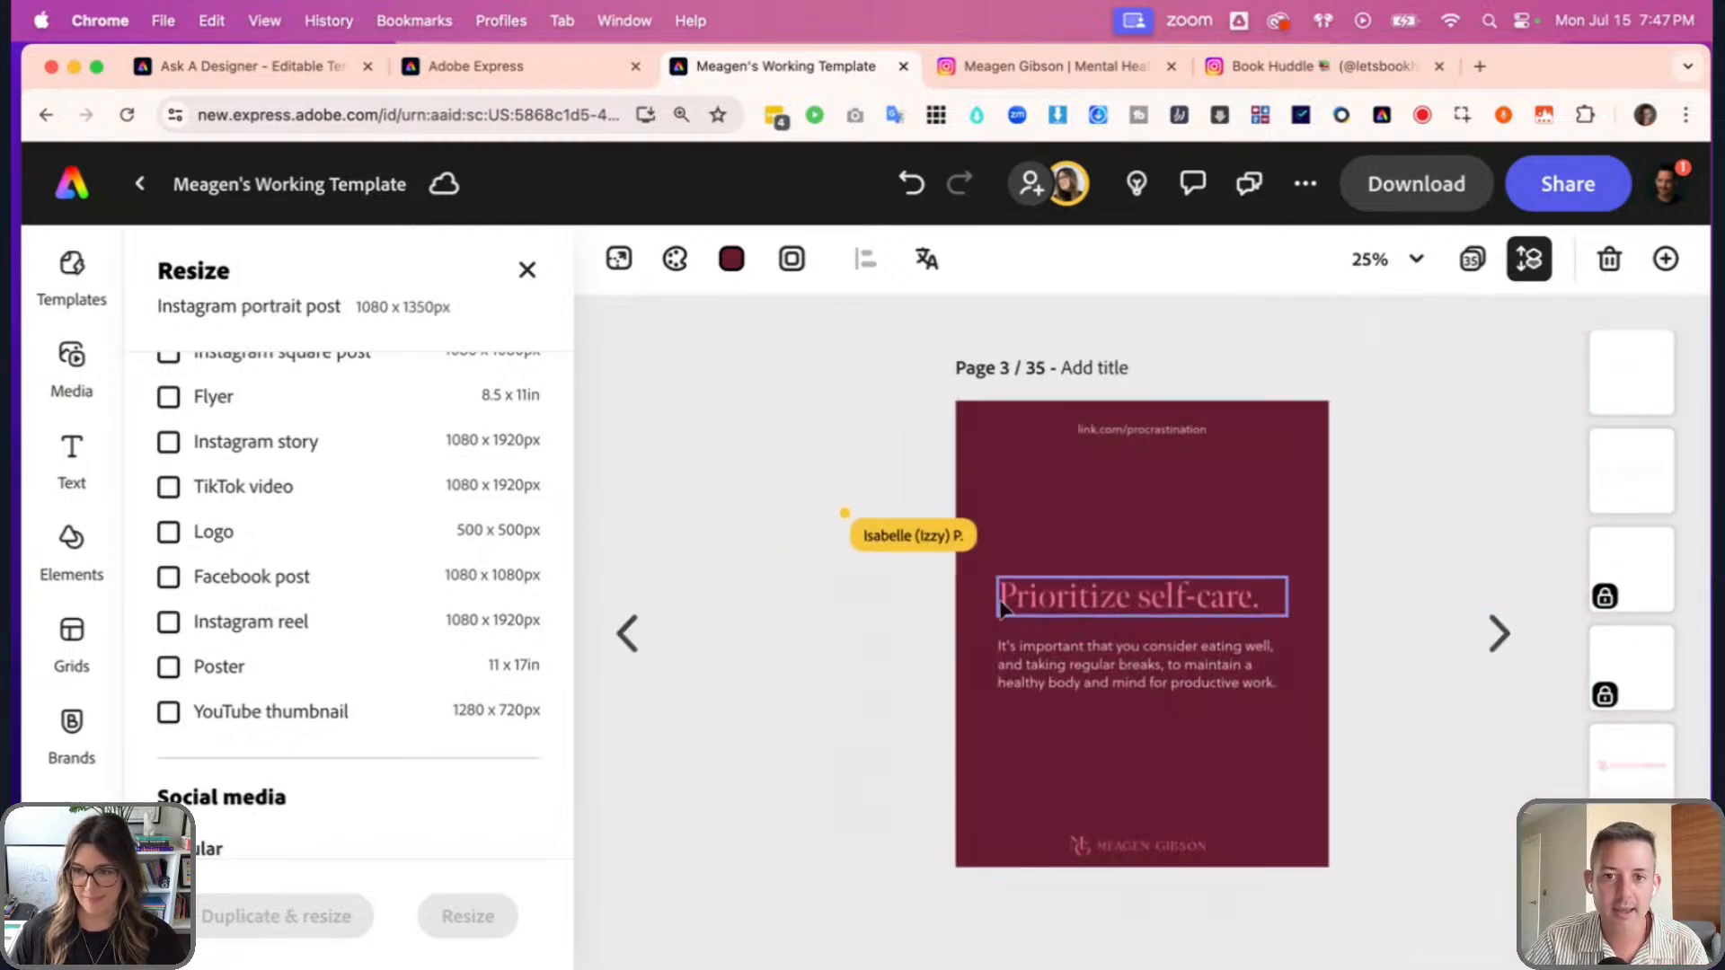
click(1516, 648)
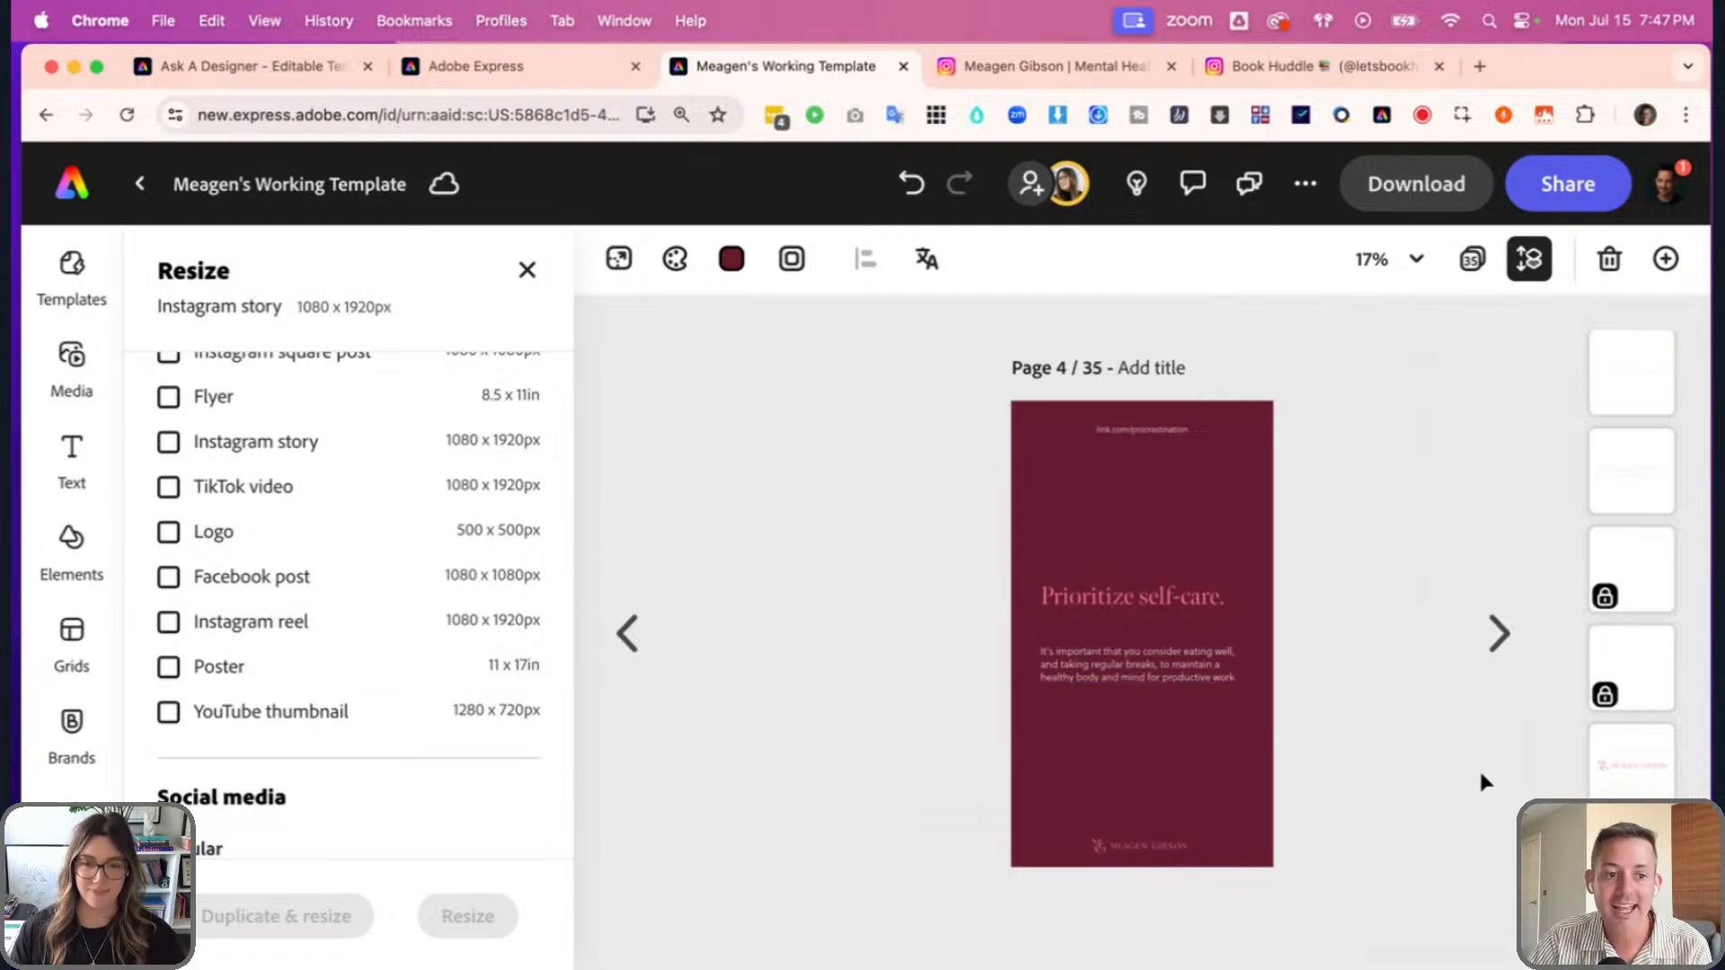
click(1500, 640)
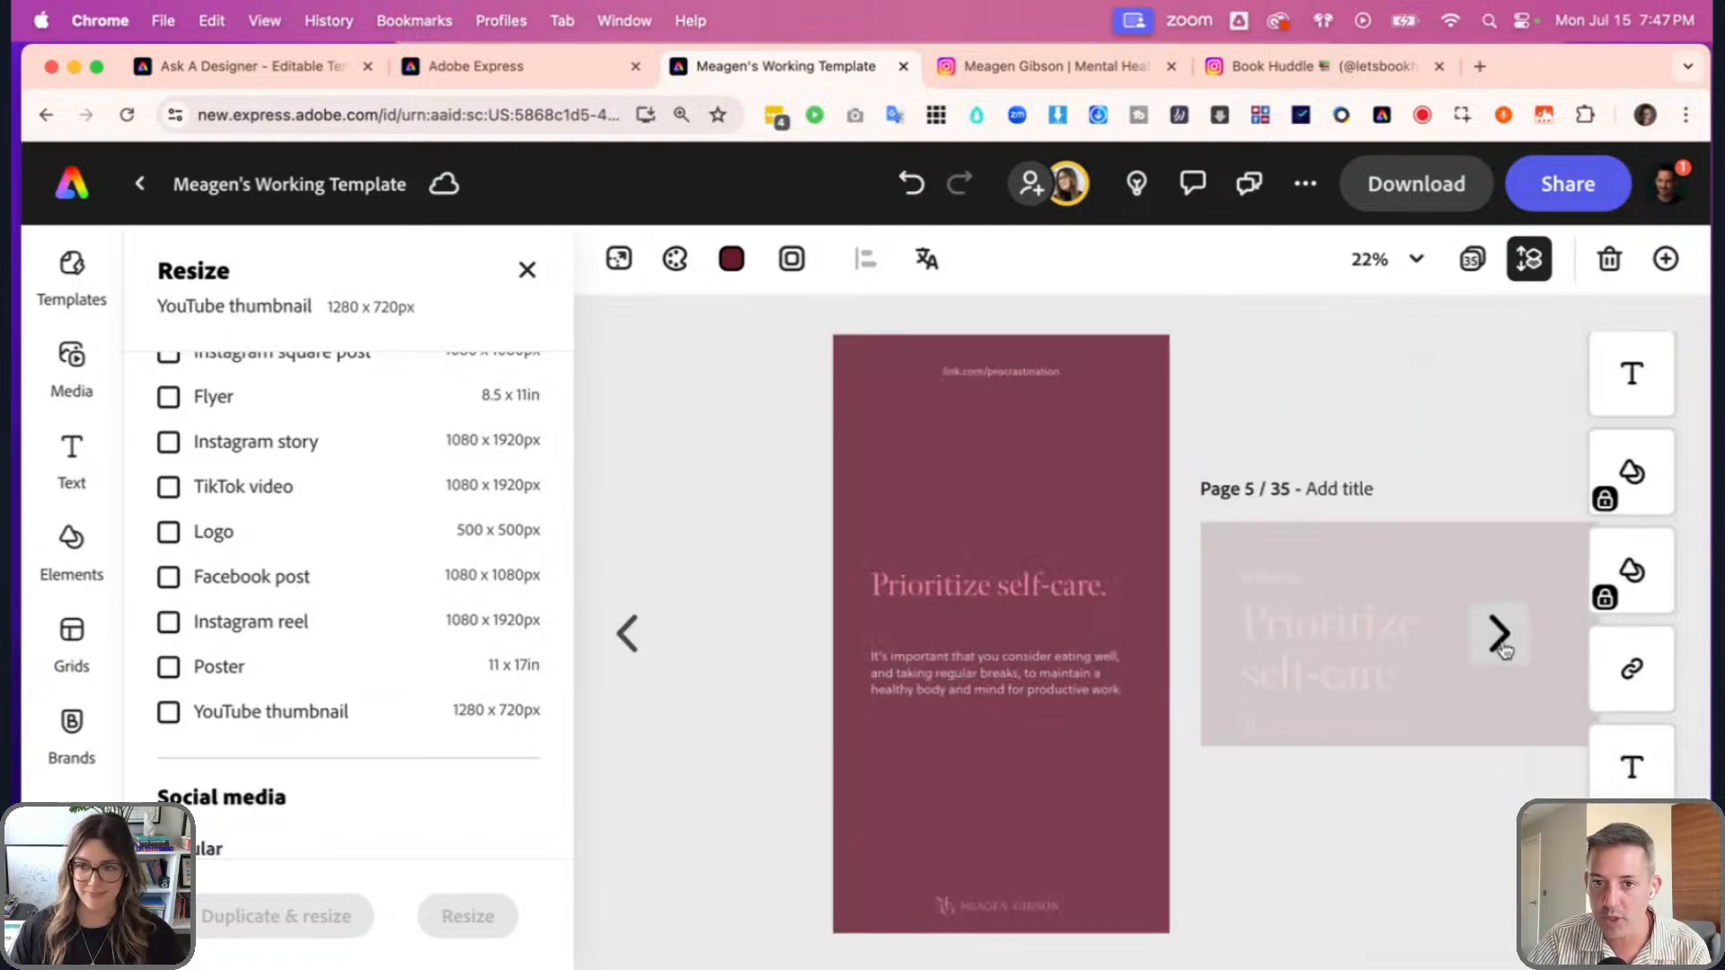
key(super+v)
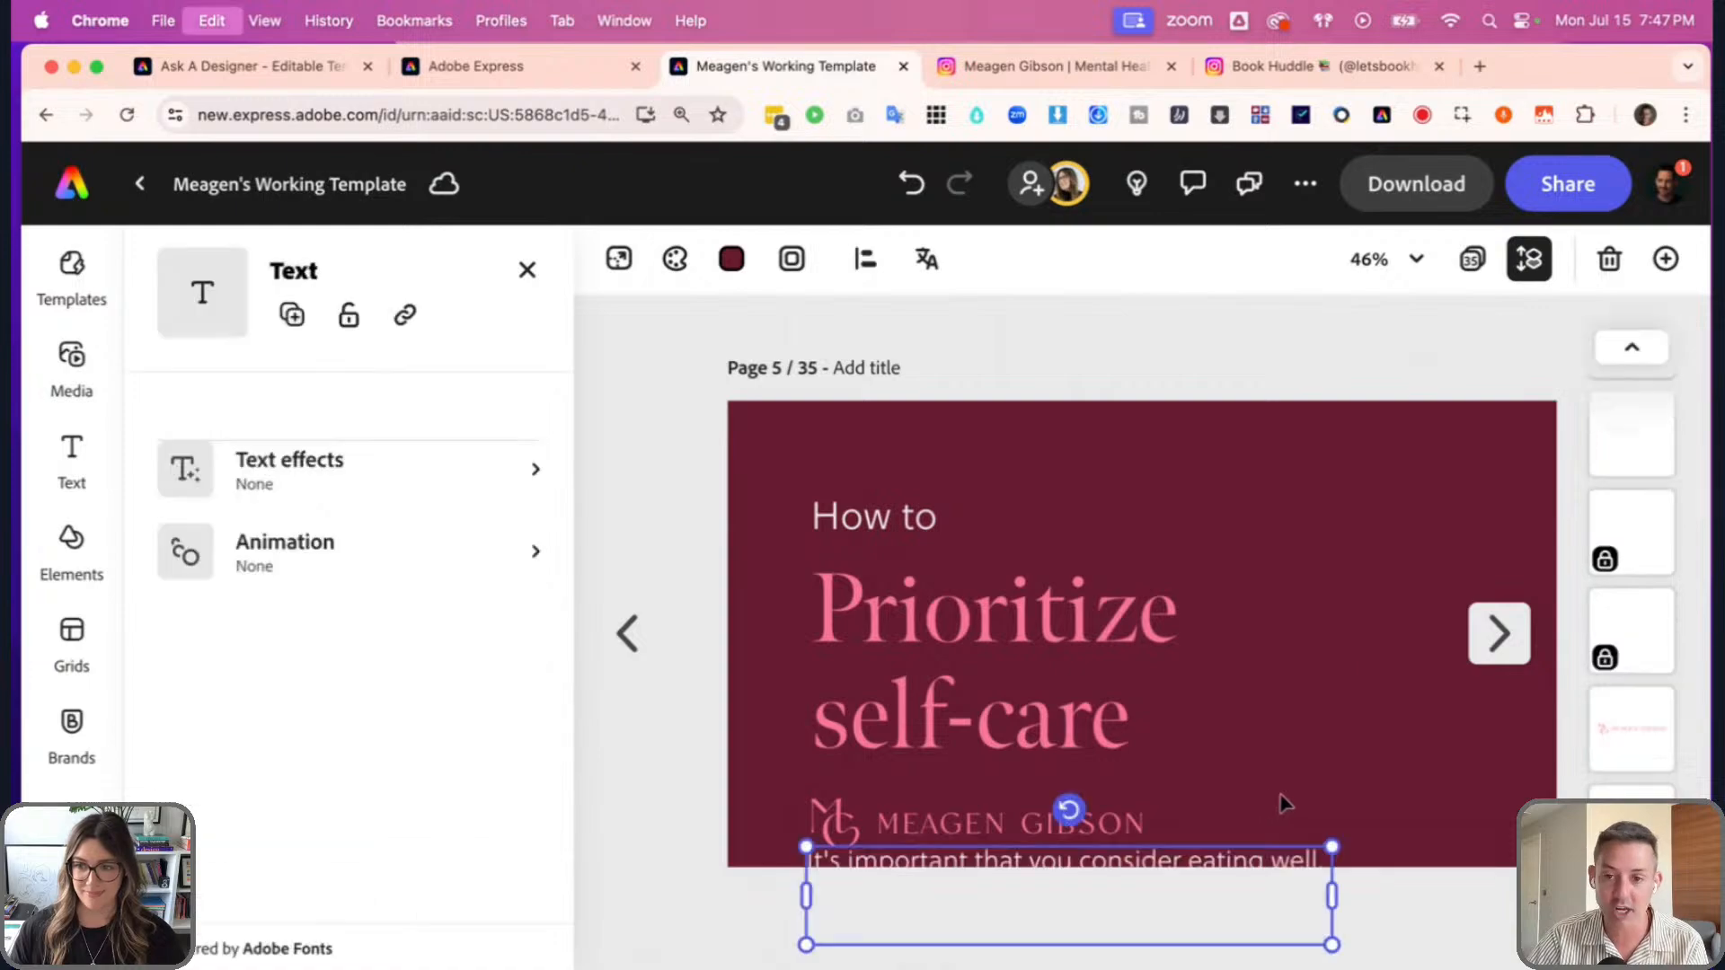
key(super+z)
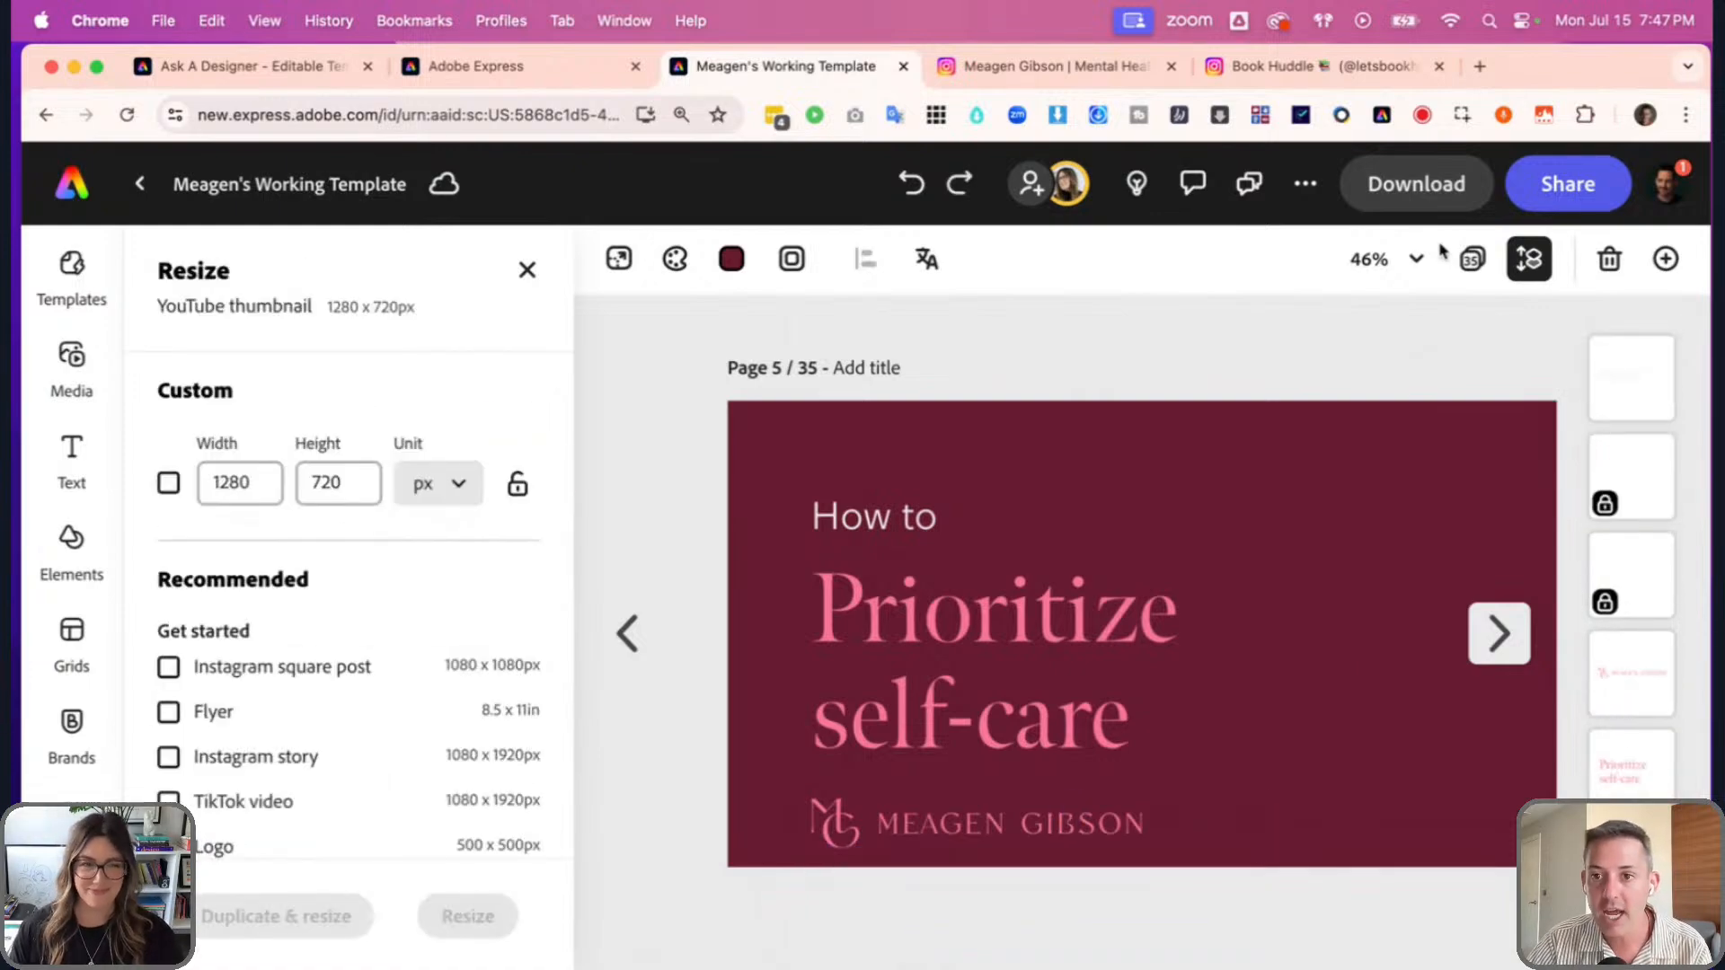
- Copy the unlocked portrait photo from the dark blue "Nice to meet you!" story page
click(1471, 258)
scroll(1320, 656, down, 20)
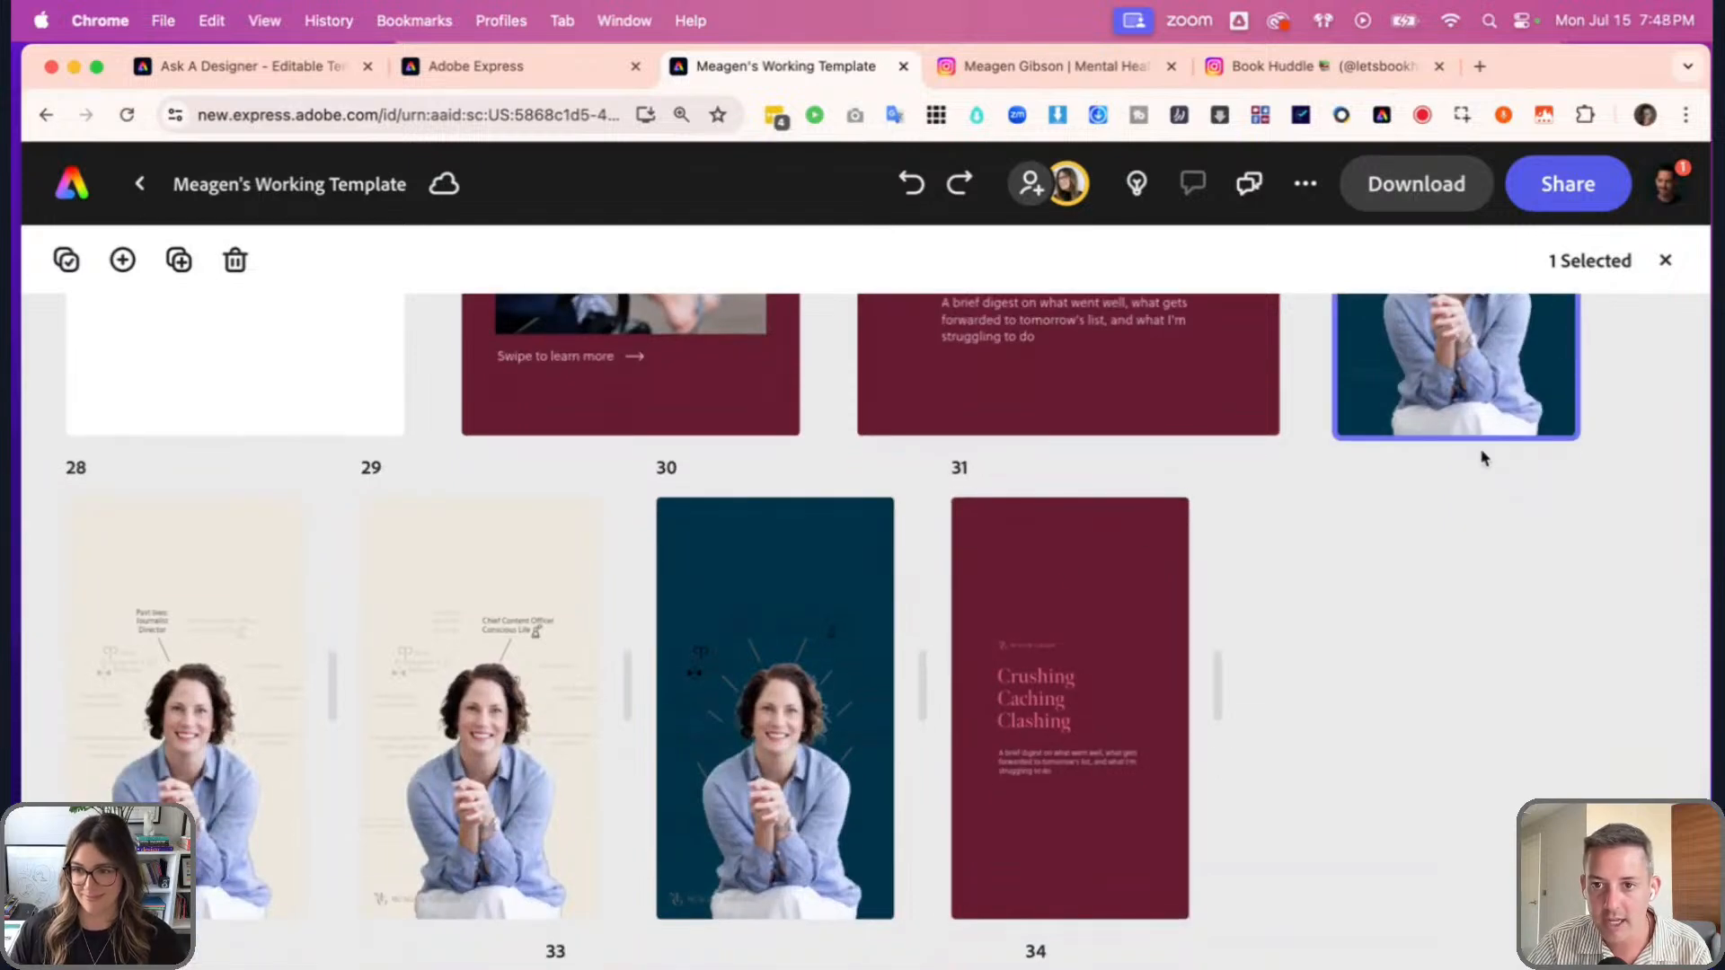
double_click(1481, 412)
click(1198, 692)
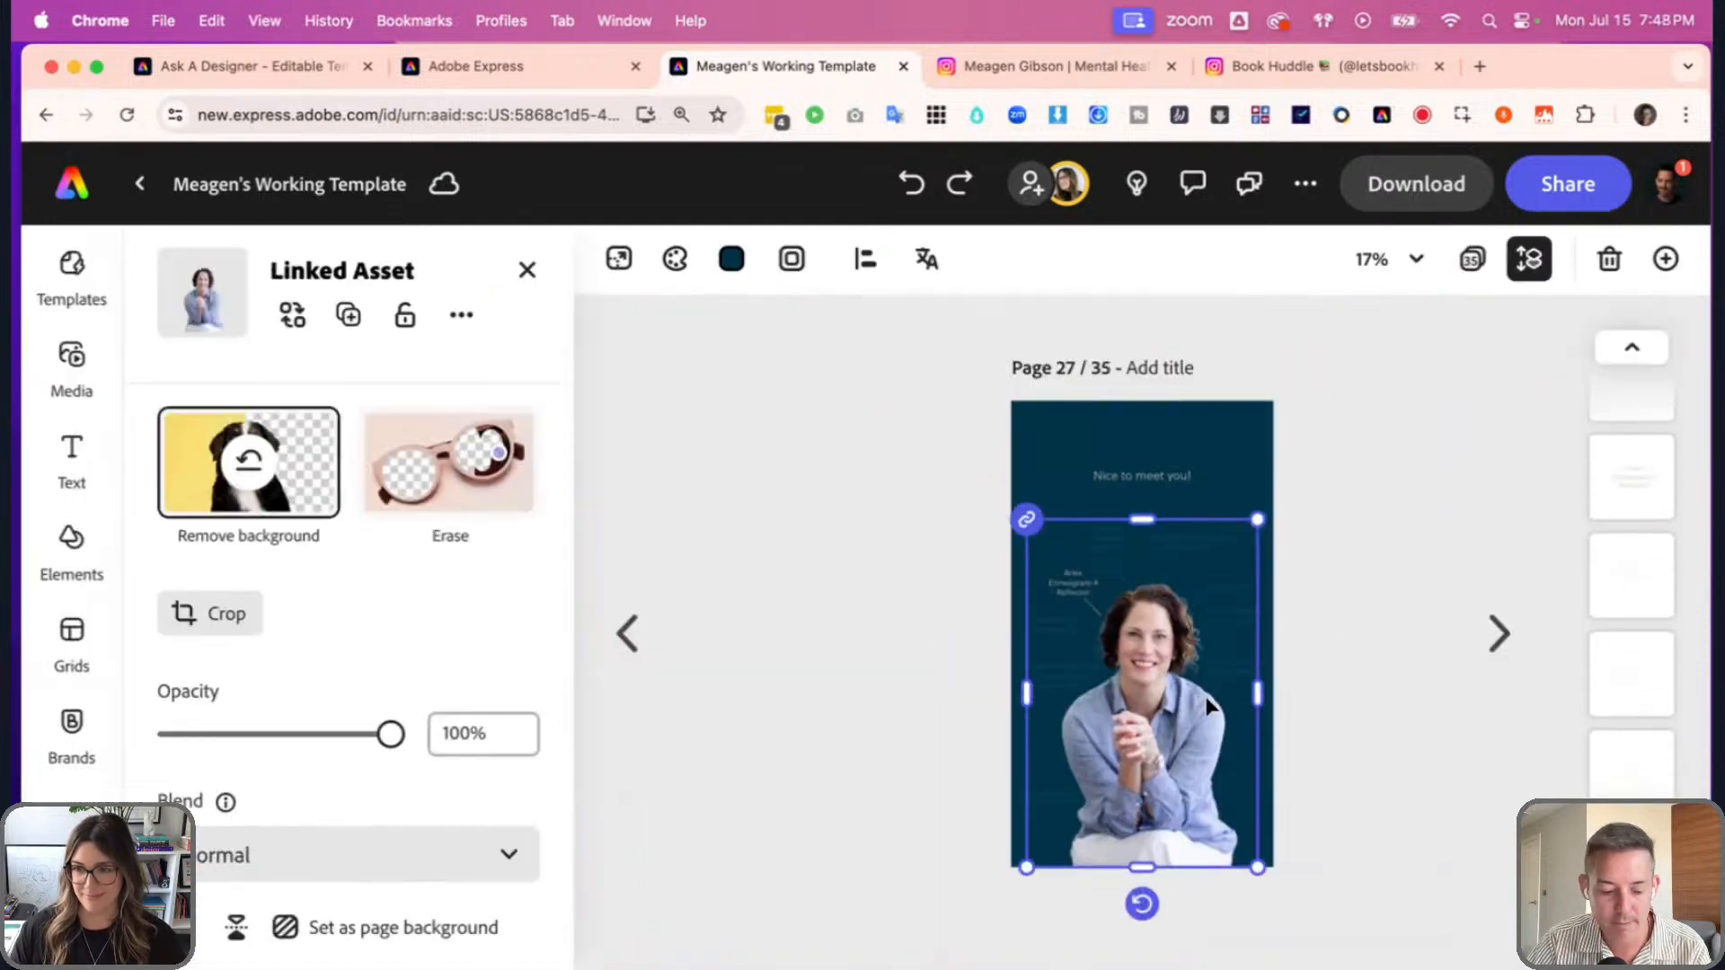
- Paste the portrait photo onto the YouTube thumbnail page, resize it and place it to the right of the heading
click(1473, 259)
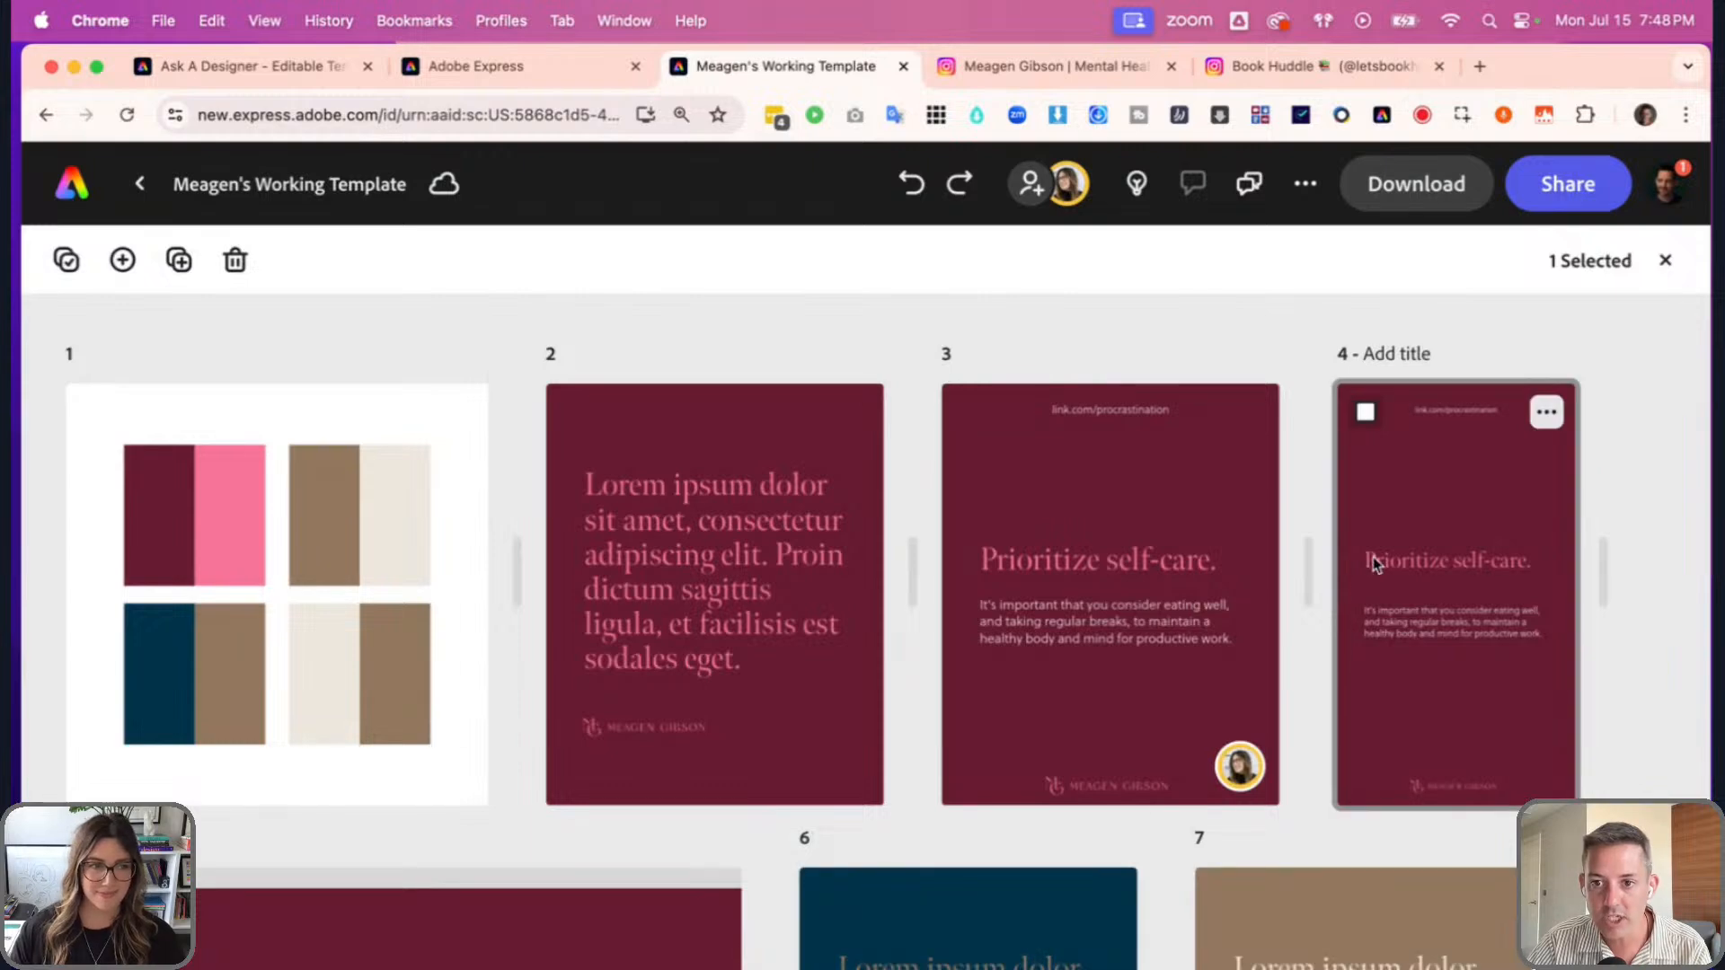
scroll(1372, 557, down, 5)
double_click(647, 659)
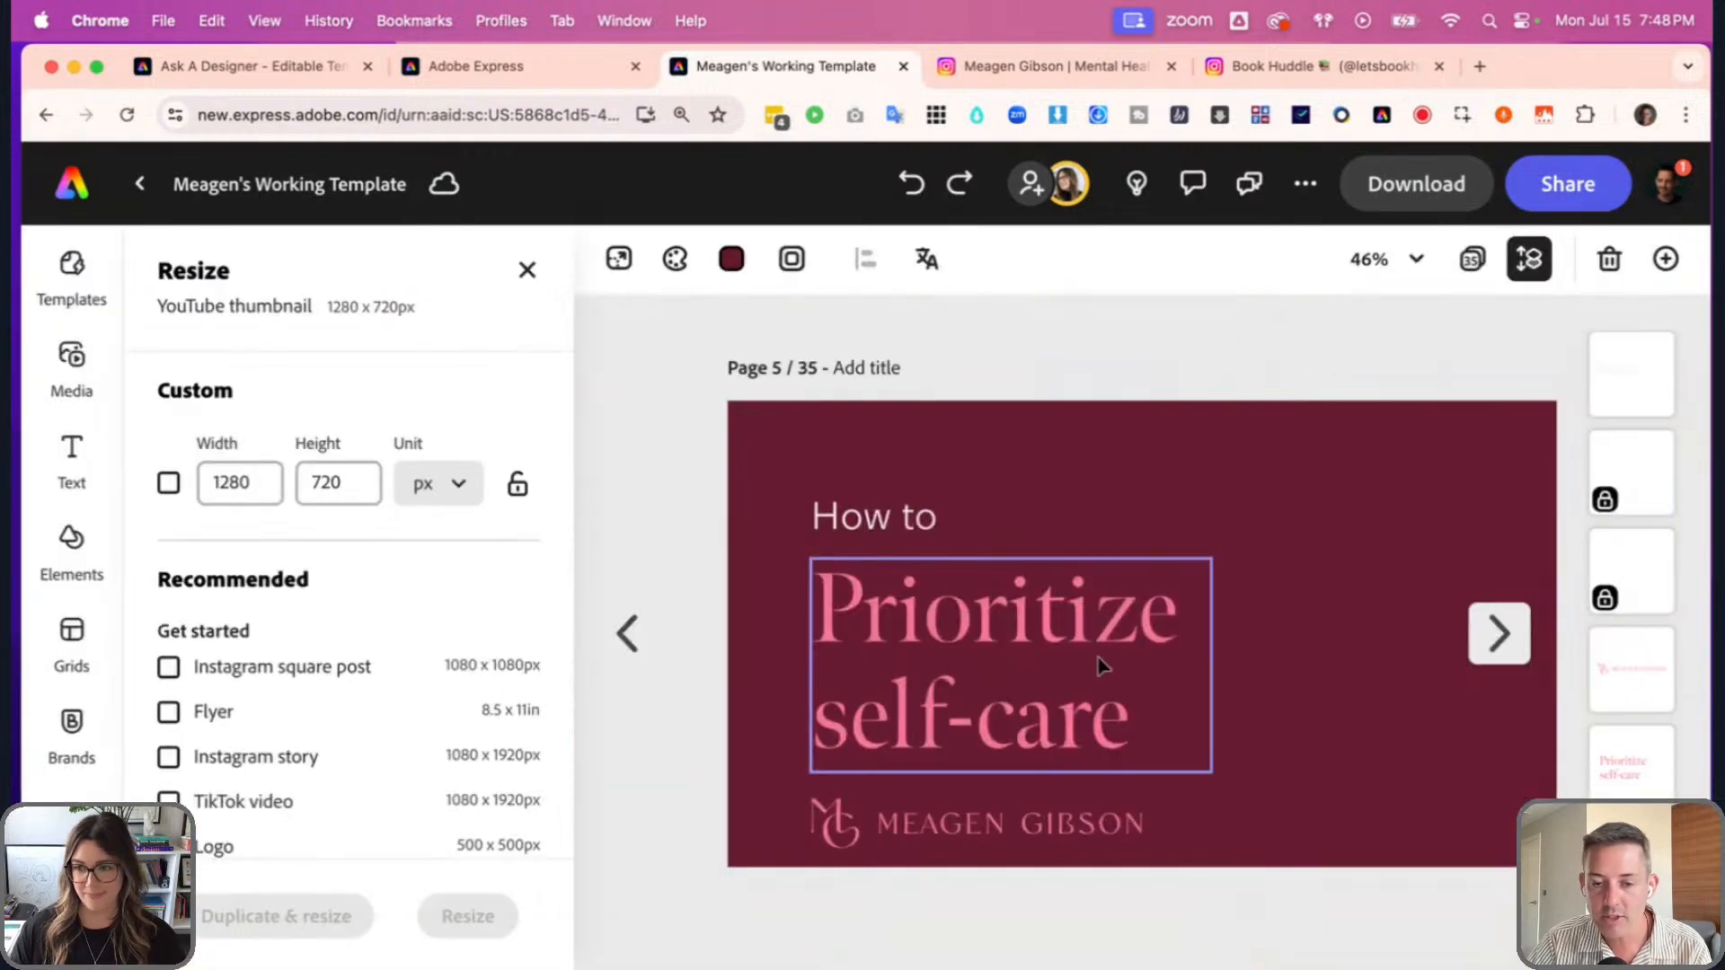
key(super+v)
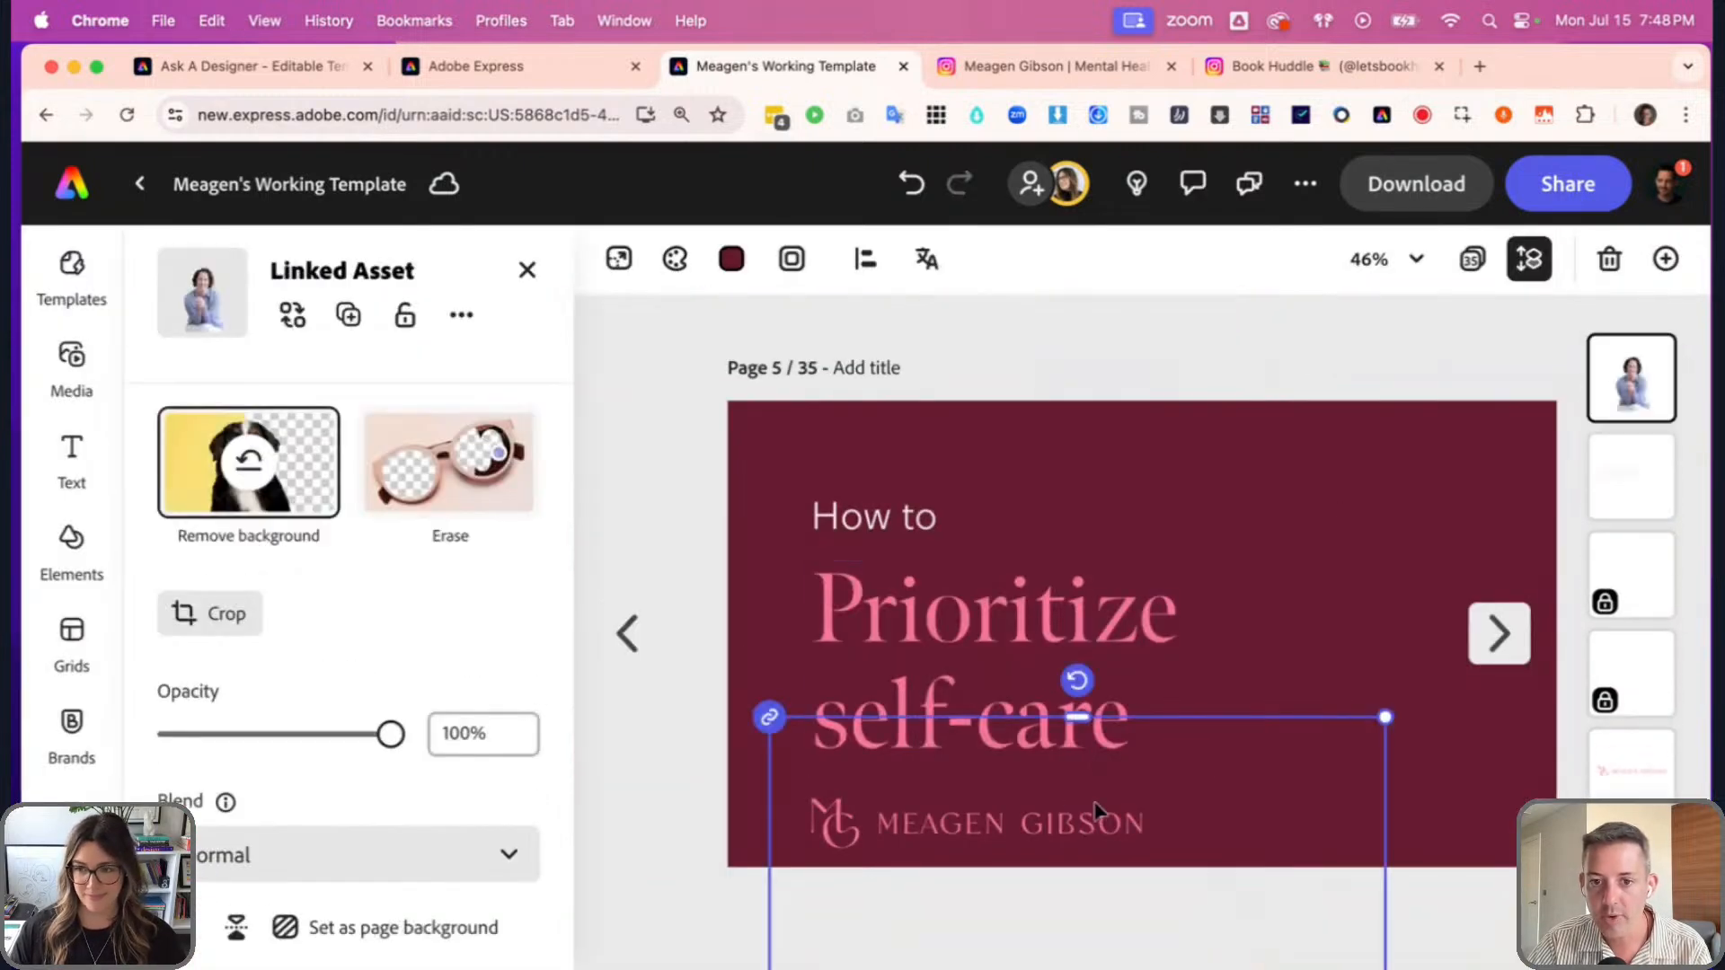
drag(1467, 392, 1243, 604)
drag(1091, 814, 1367, 483)
click(1125, 325)
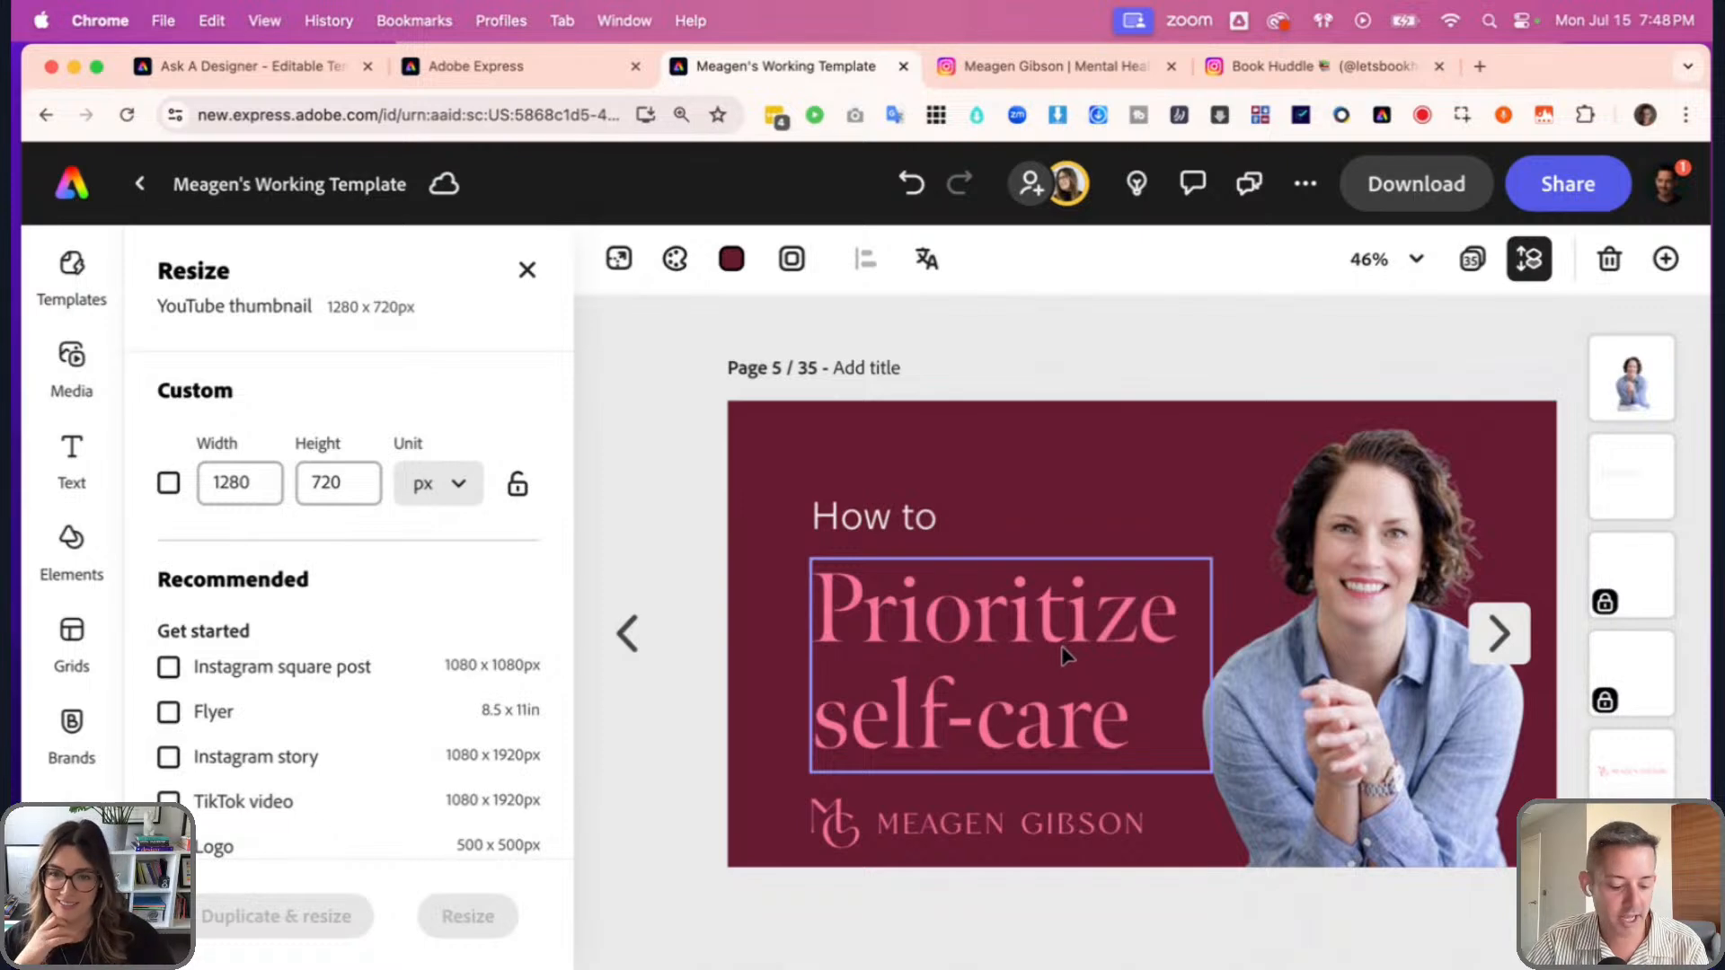
- Delete the logo from the YouTube thumbnail page, and scale down and reposition the "How to" and "Prioritize self-care" text together
click(1009, 839)
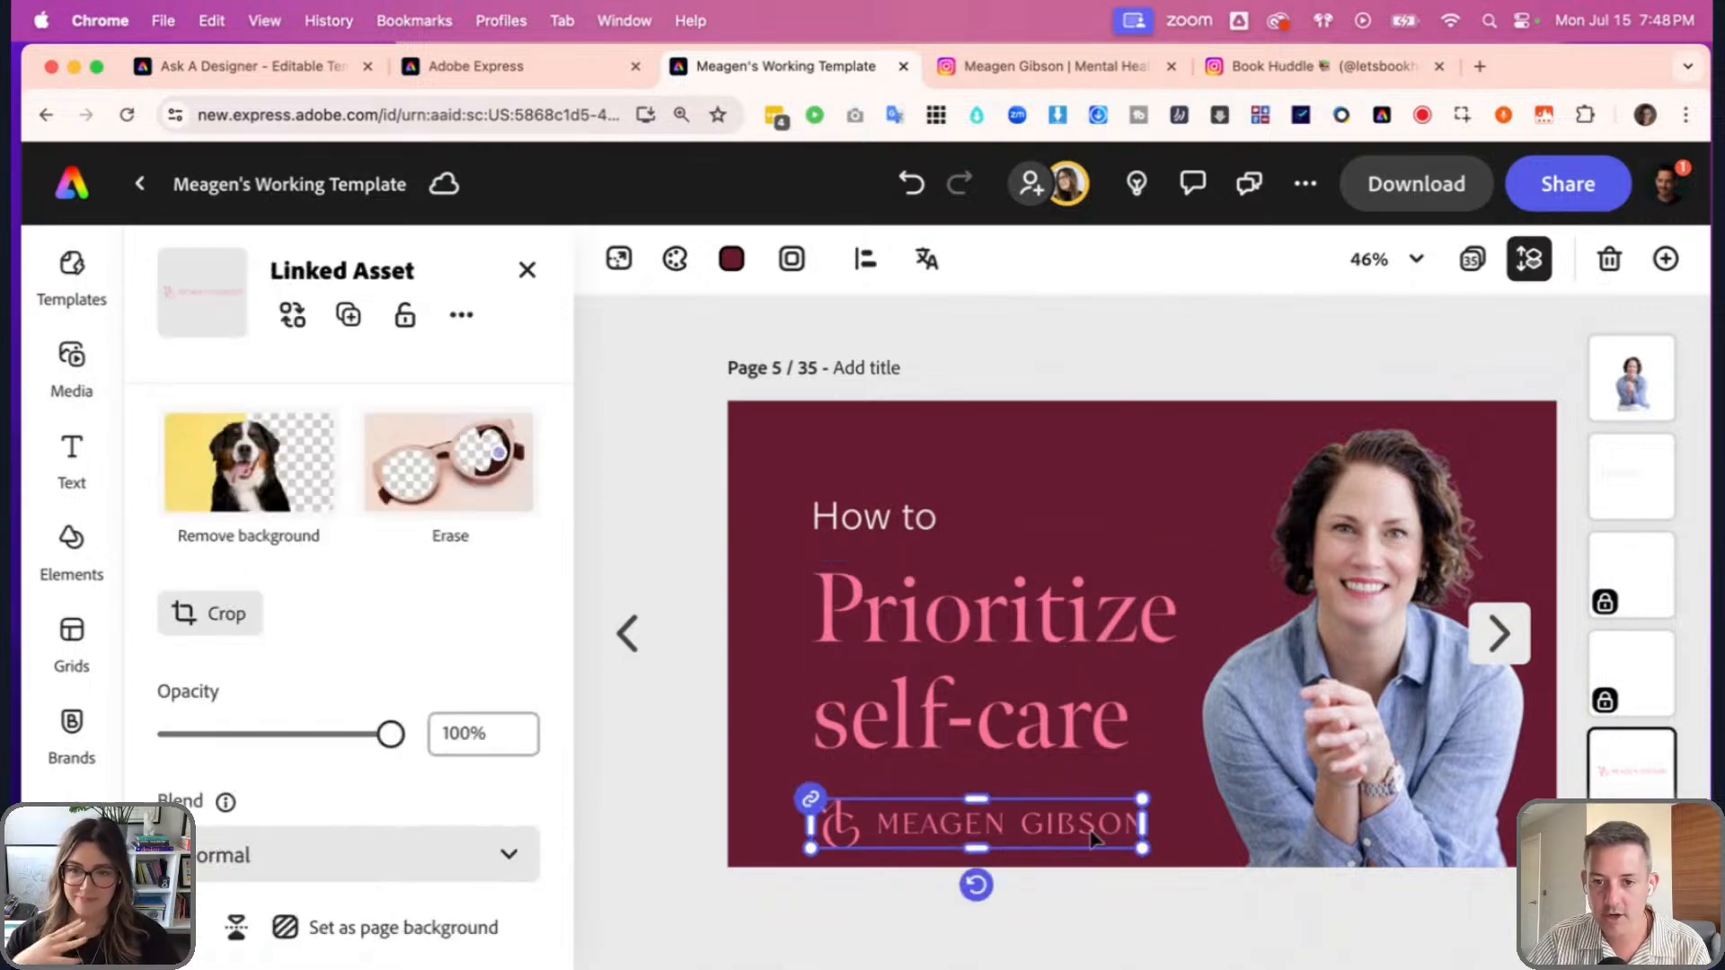
key(Delete)
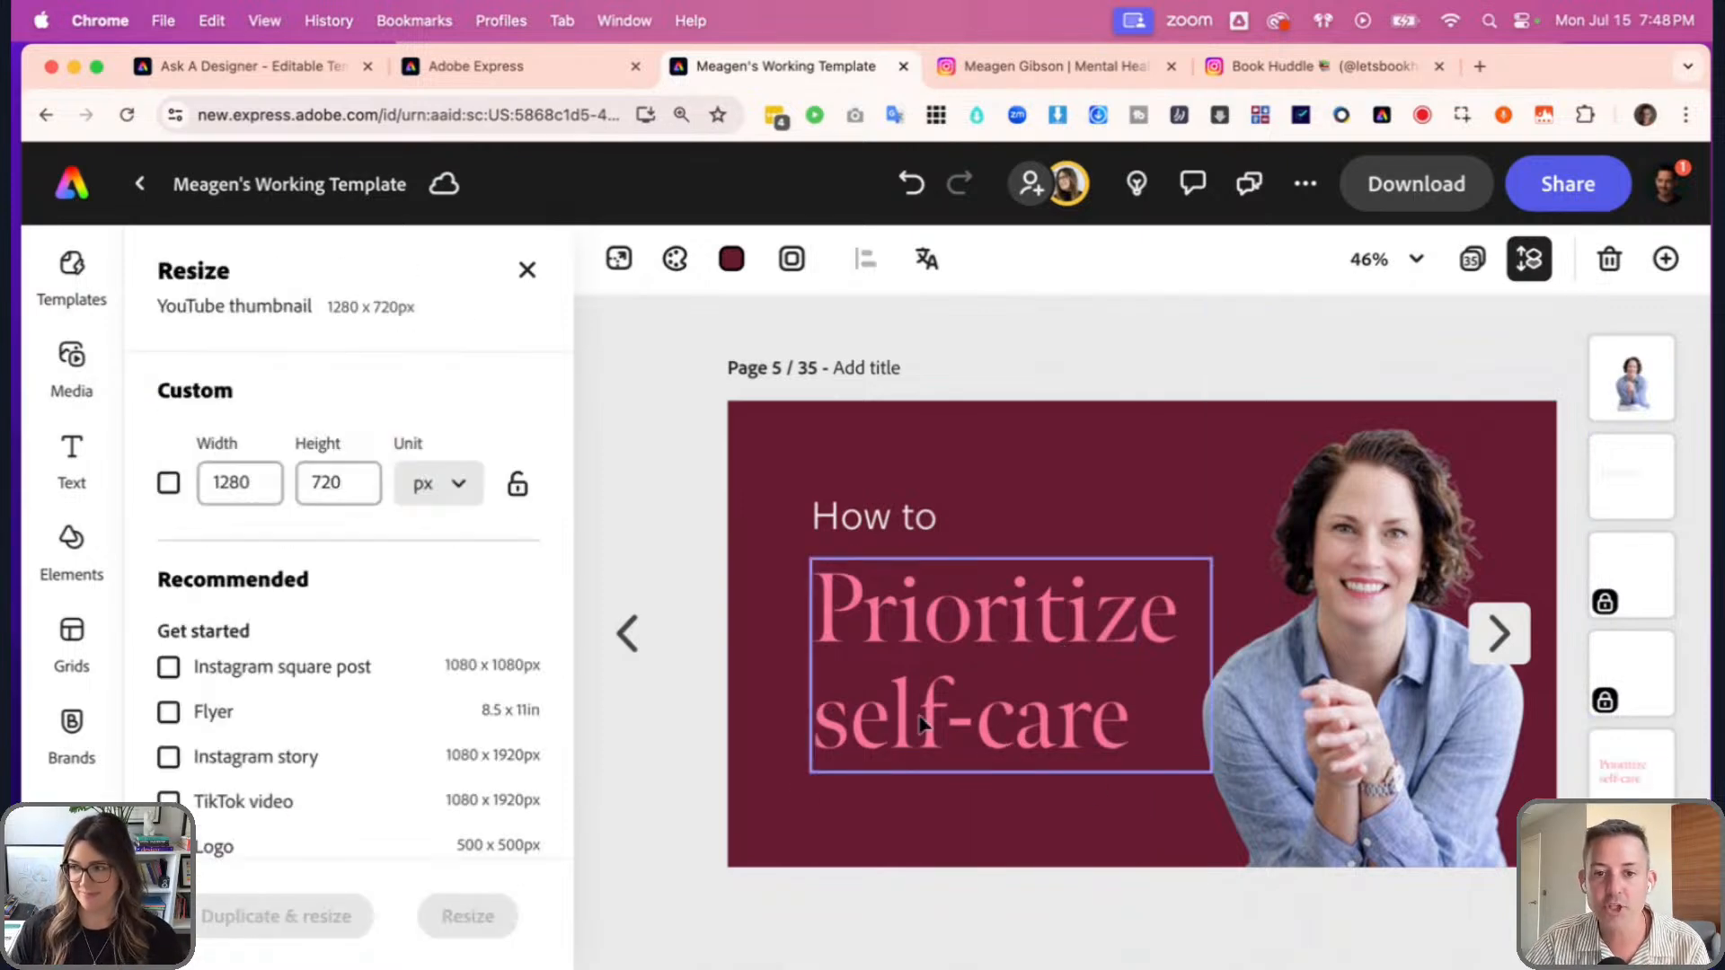
click(909, 568)
shift+click(894, 519)
drag(1032, 610, 1012, 635)
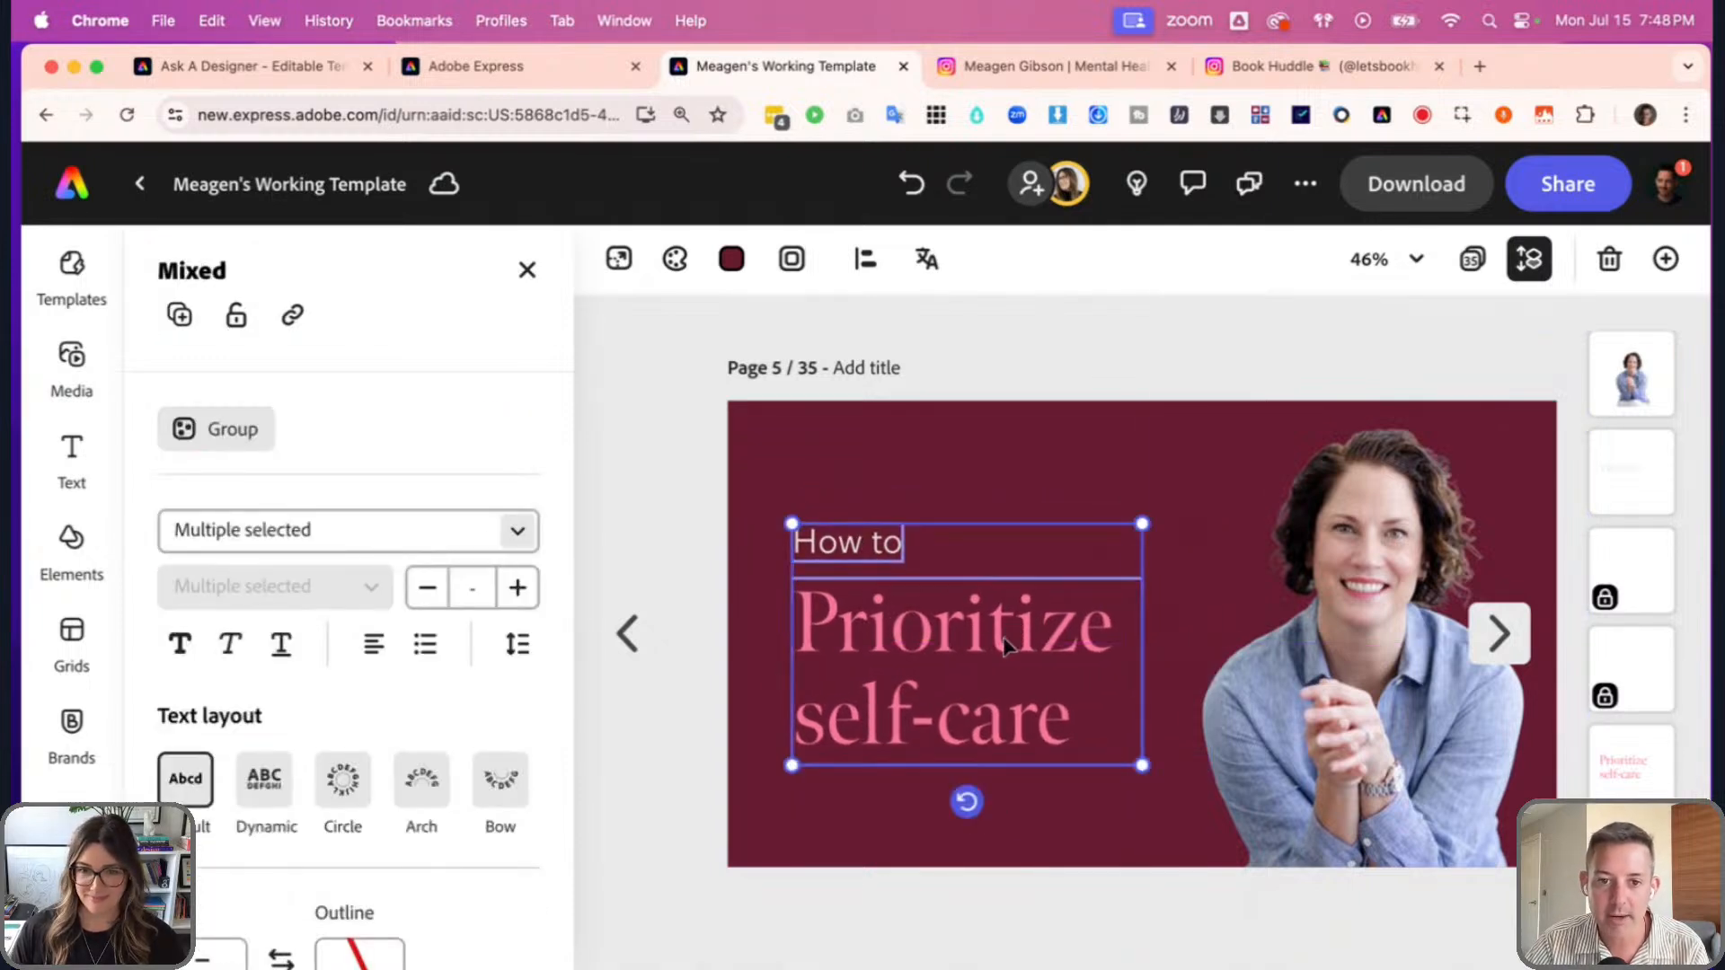
click(697, 713)
- Scale the portrait photo down slightly on the thumbnail, keeping it anchored to the bottom edge of the page
click(1190, 422)
mouse_move(1585, 308)
mouse_down()
mouse_move(1559, 358)
mouse_move(1556, 327)
mouse_up()
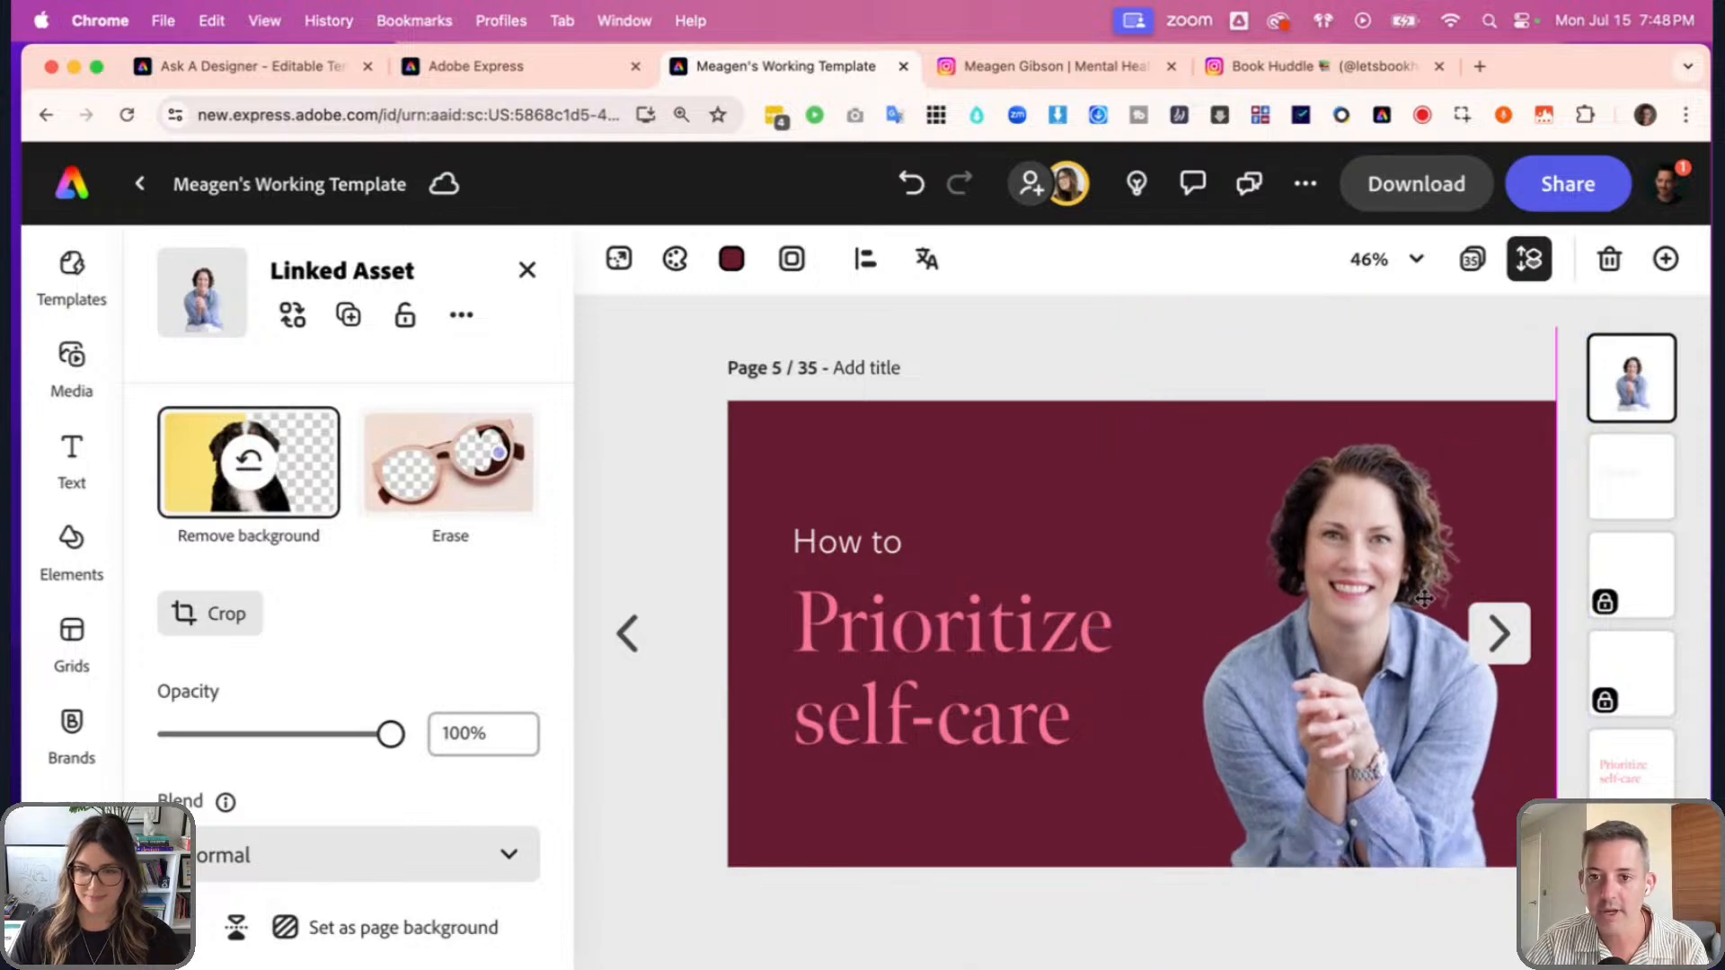
click(716, 559)
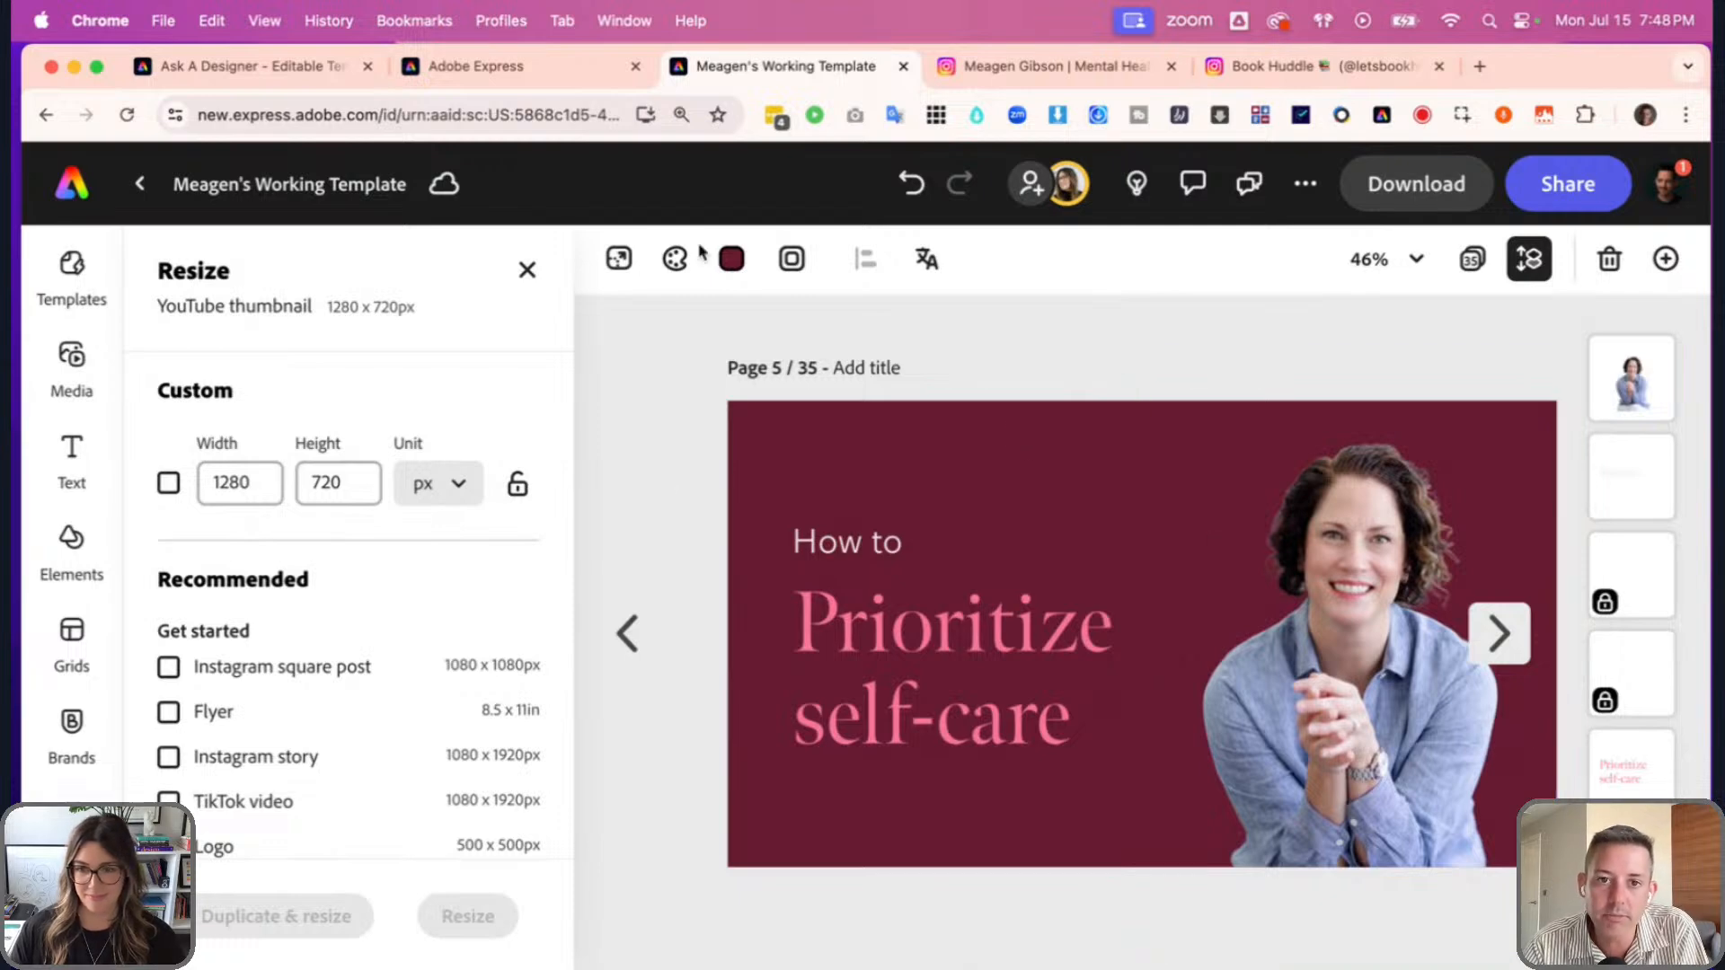
- Change the thumbnail's background color to the dark blue from the page theme
click(732, 259)
scroll(961, 687, down, 3)
click(953, 557)
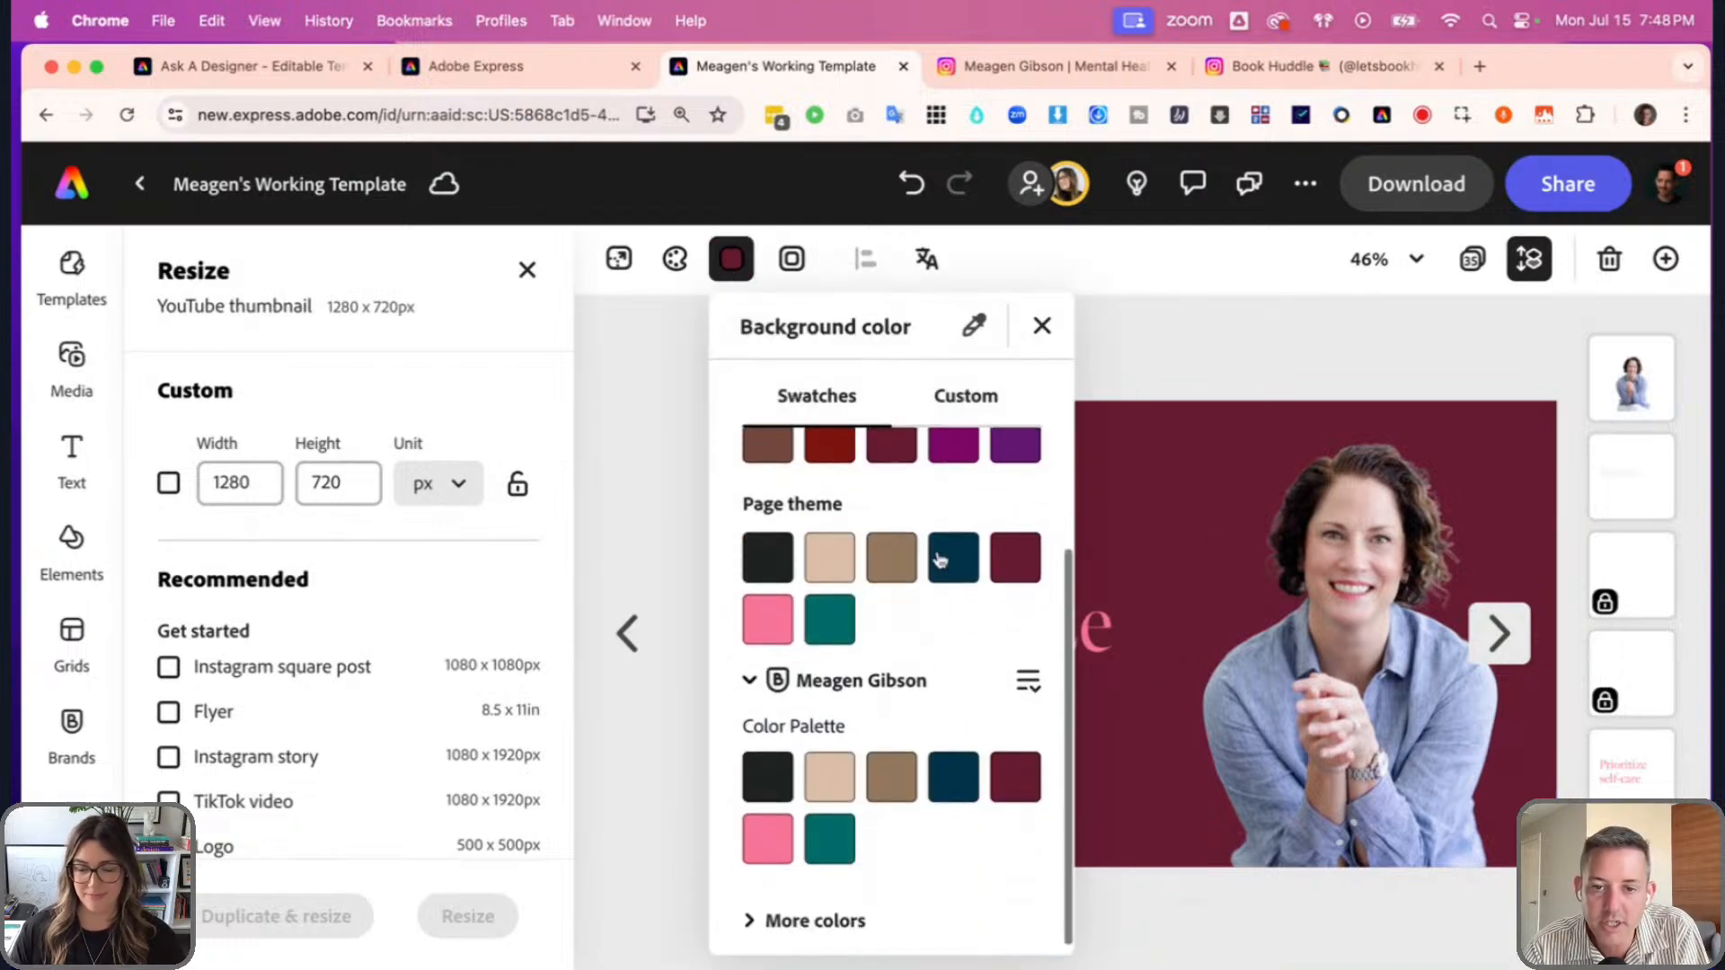
click(643, 476)
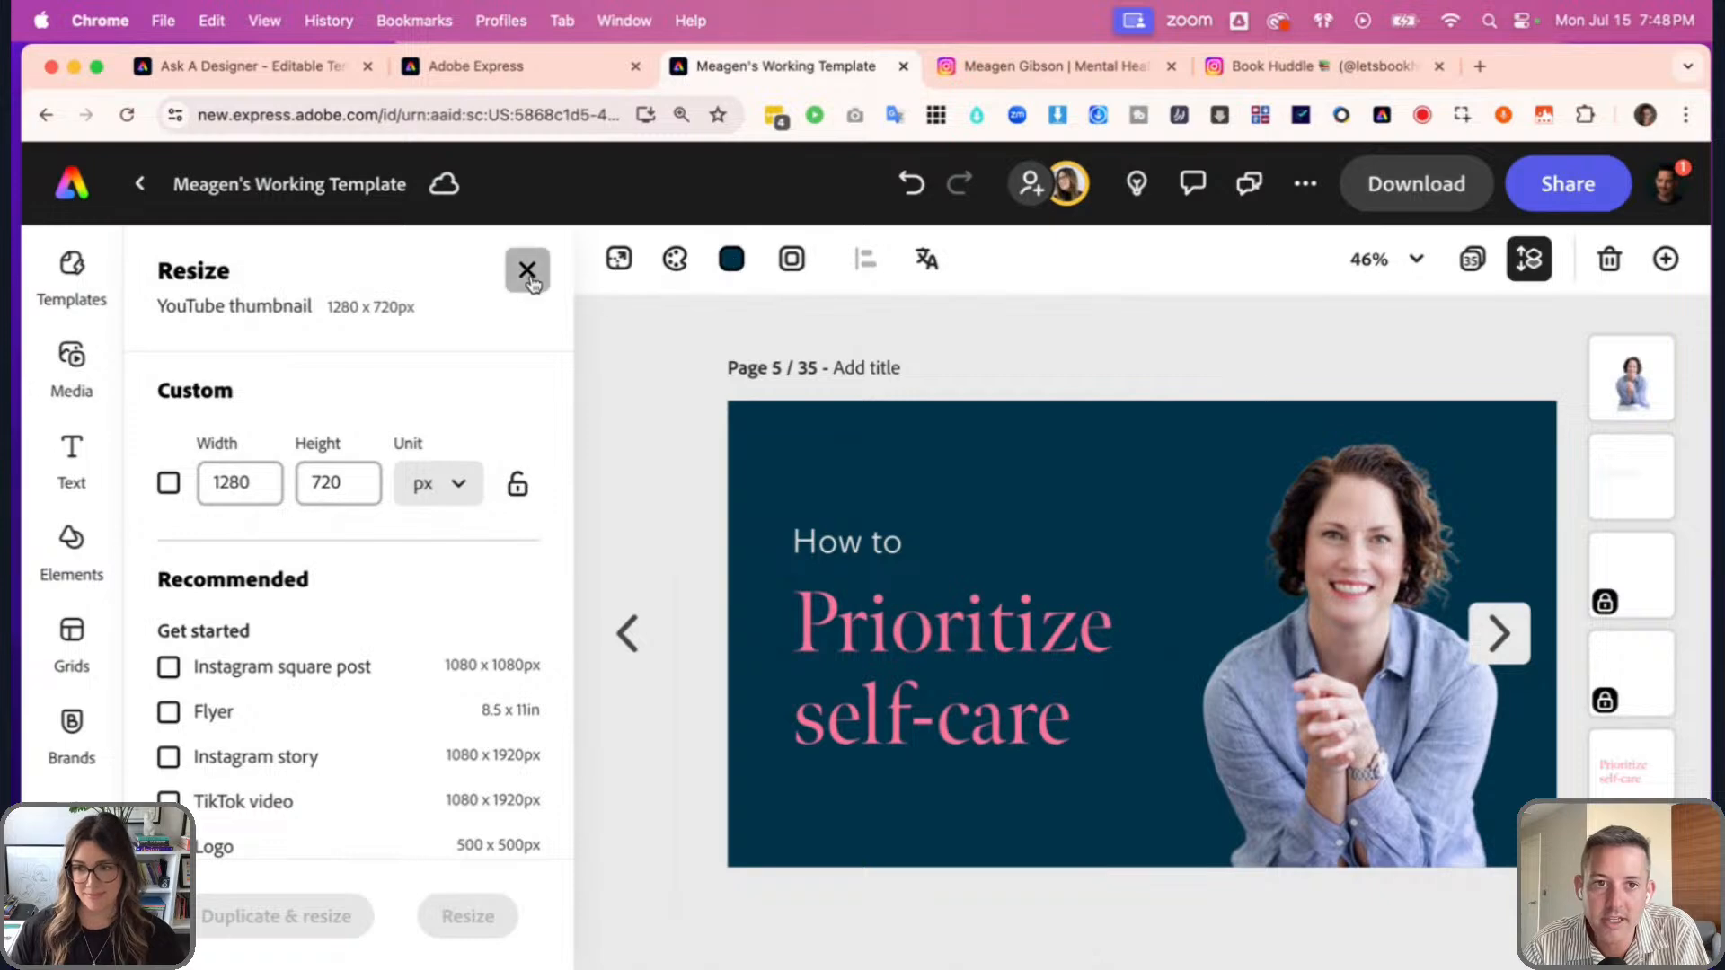
click(527, 269)
- Set the fill of the "Prioritize self-care" heading to the brown swatch from the page theme
click(782, 647)
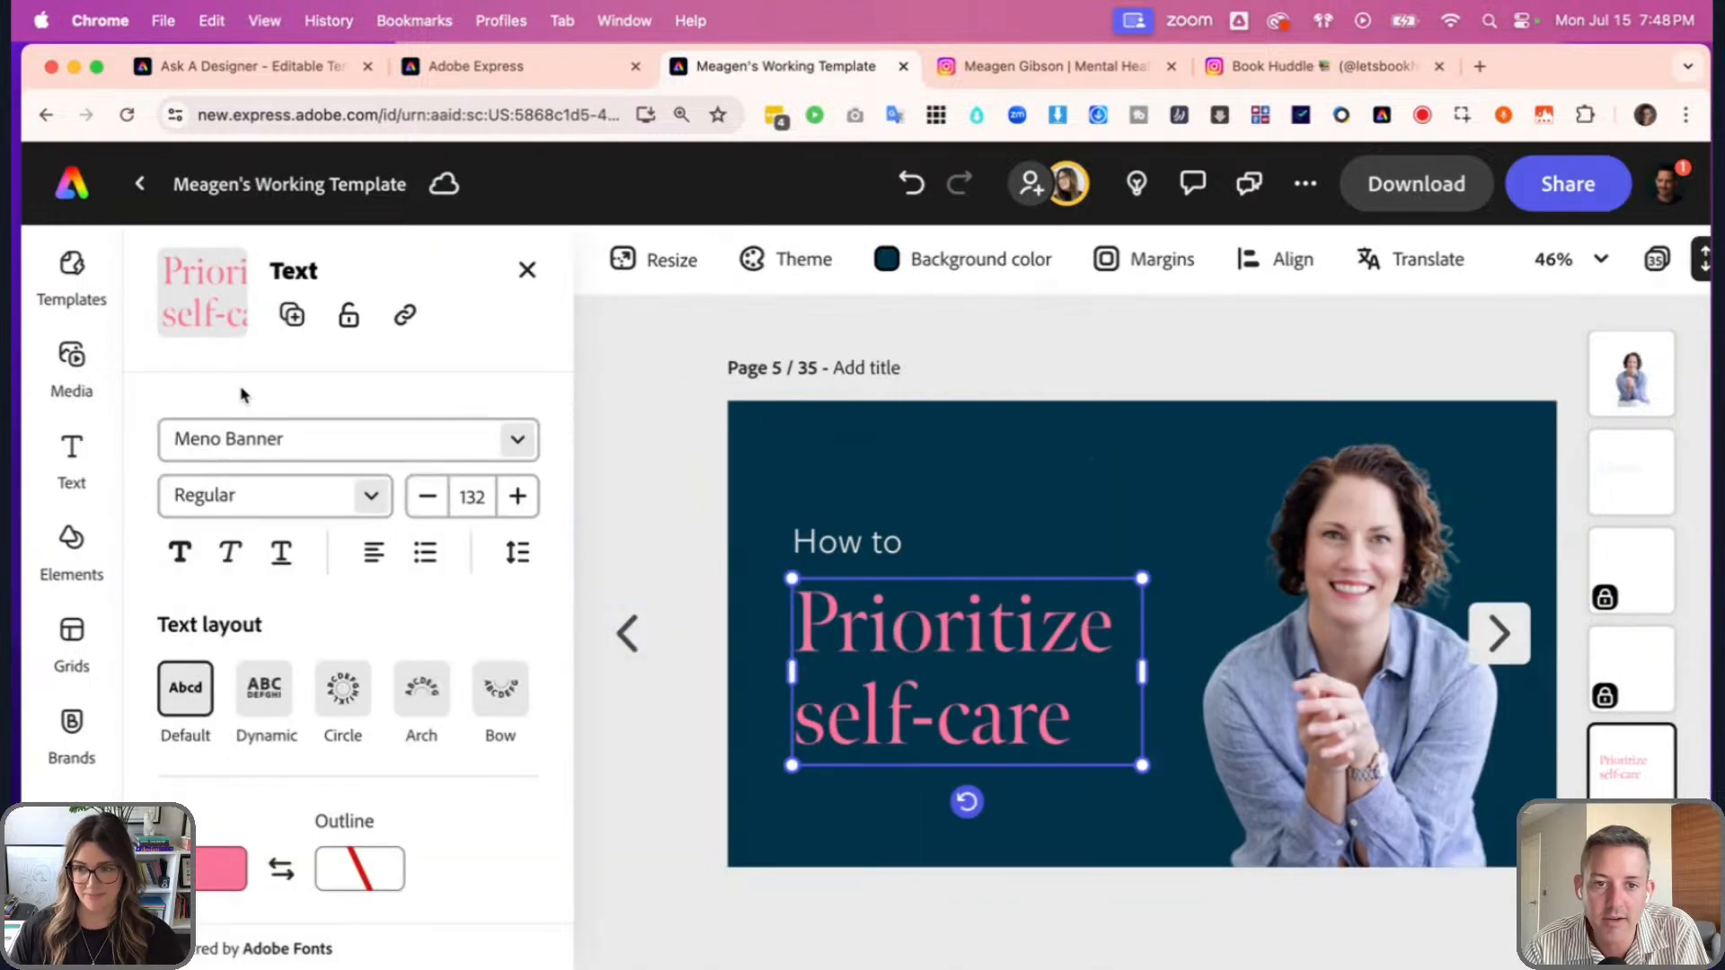
scroll(296, 841, down, 5)
click(212, 744)
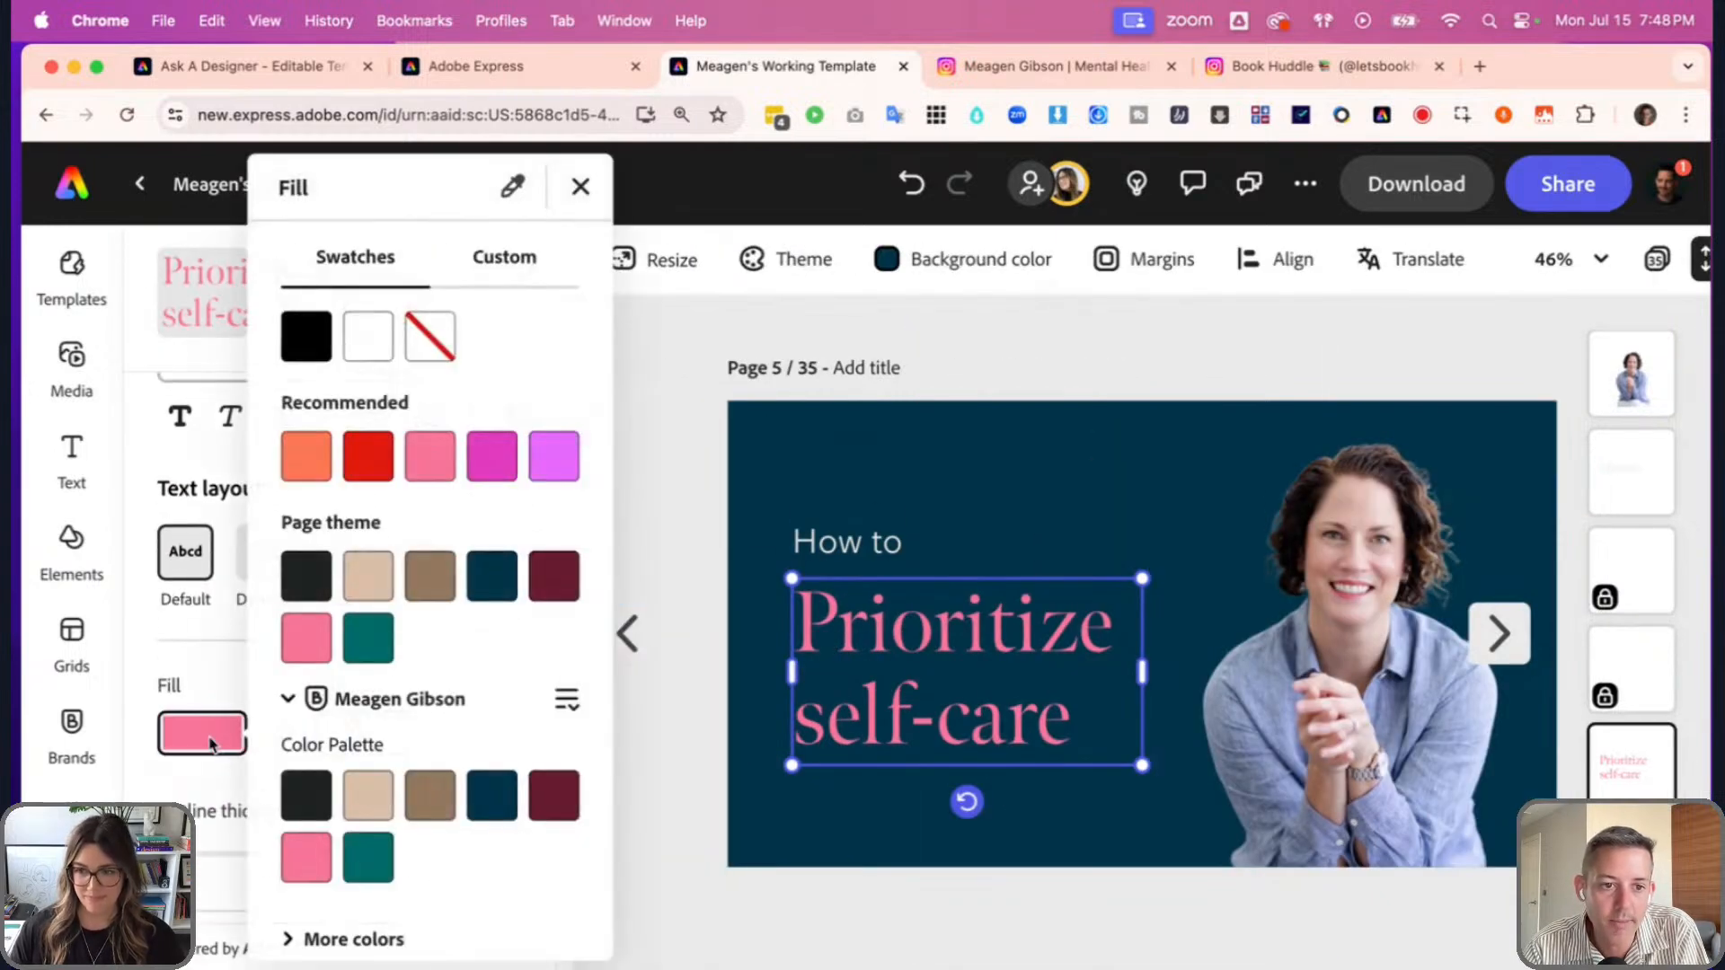
click(431, 578)
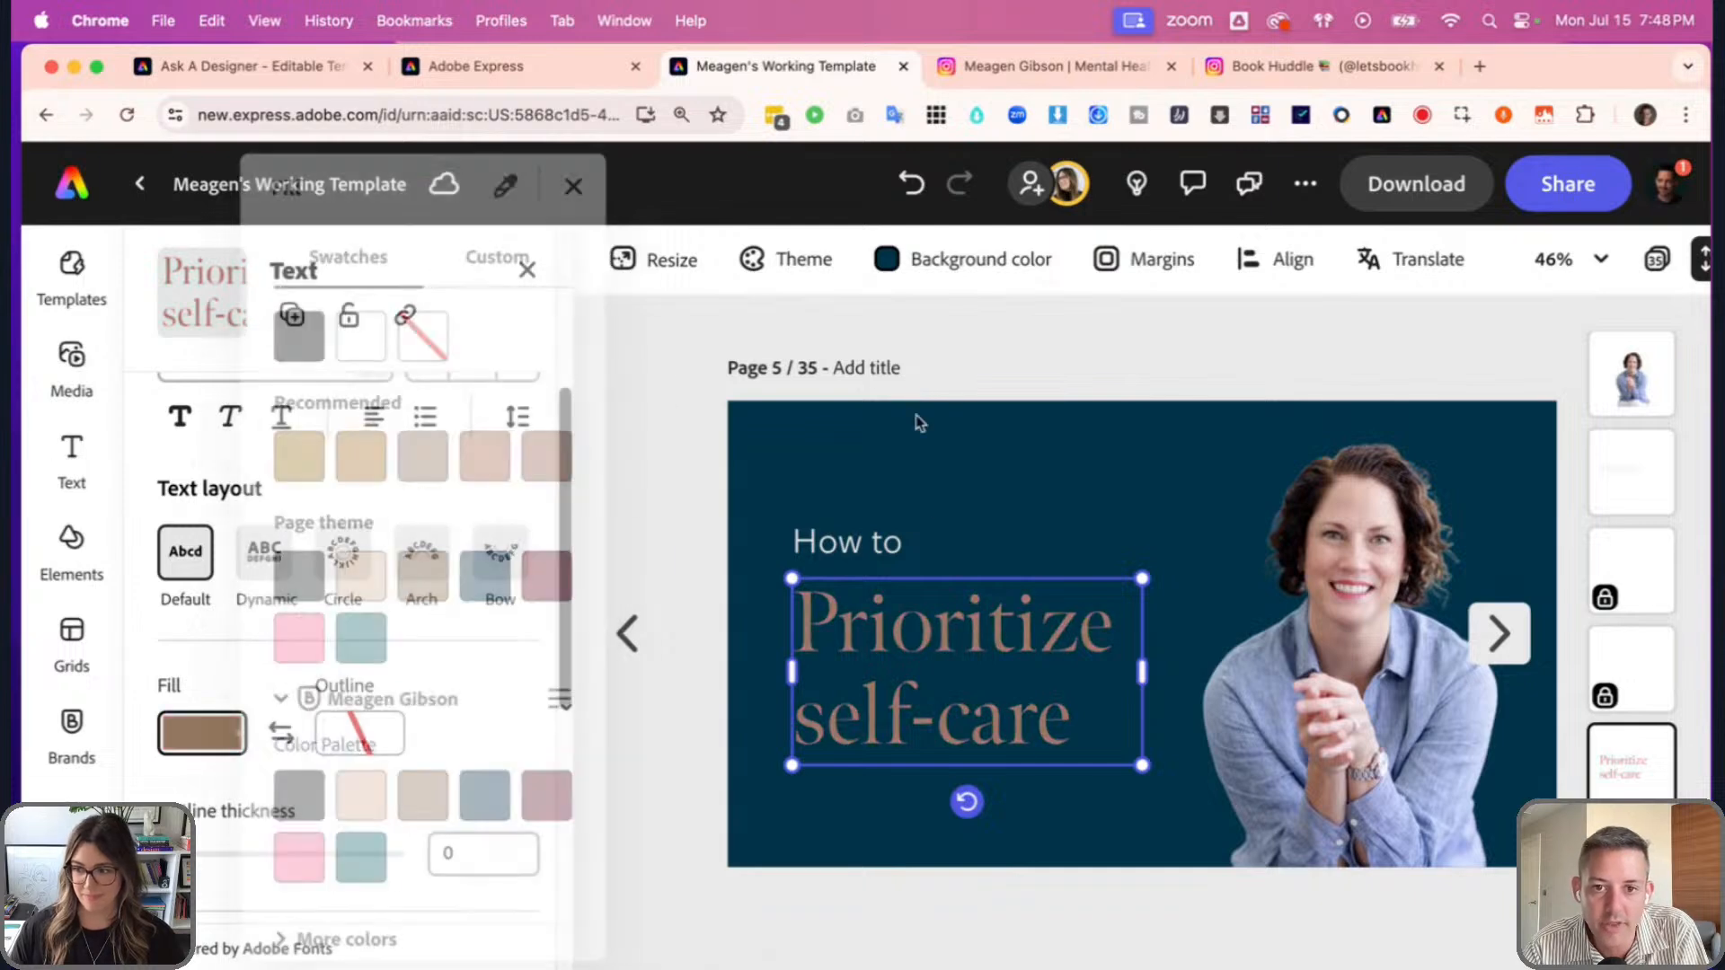
click(527, 270)
- Enlarge the "Prioritize self-care" heading to size 144 and scale up the "How to" line above it
click(781, 647)
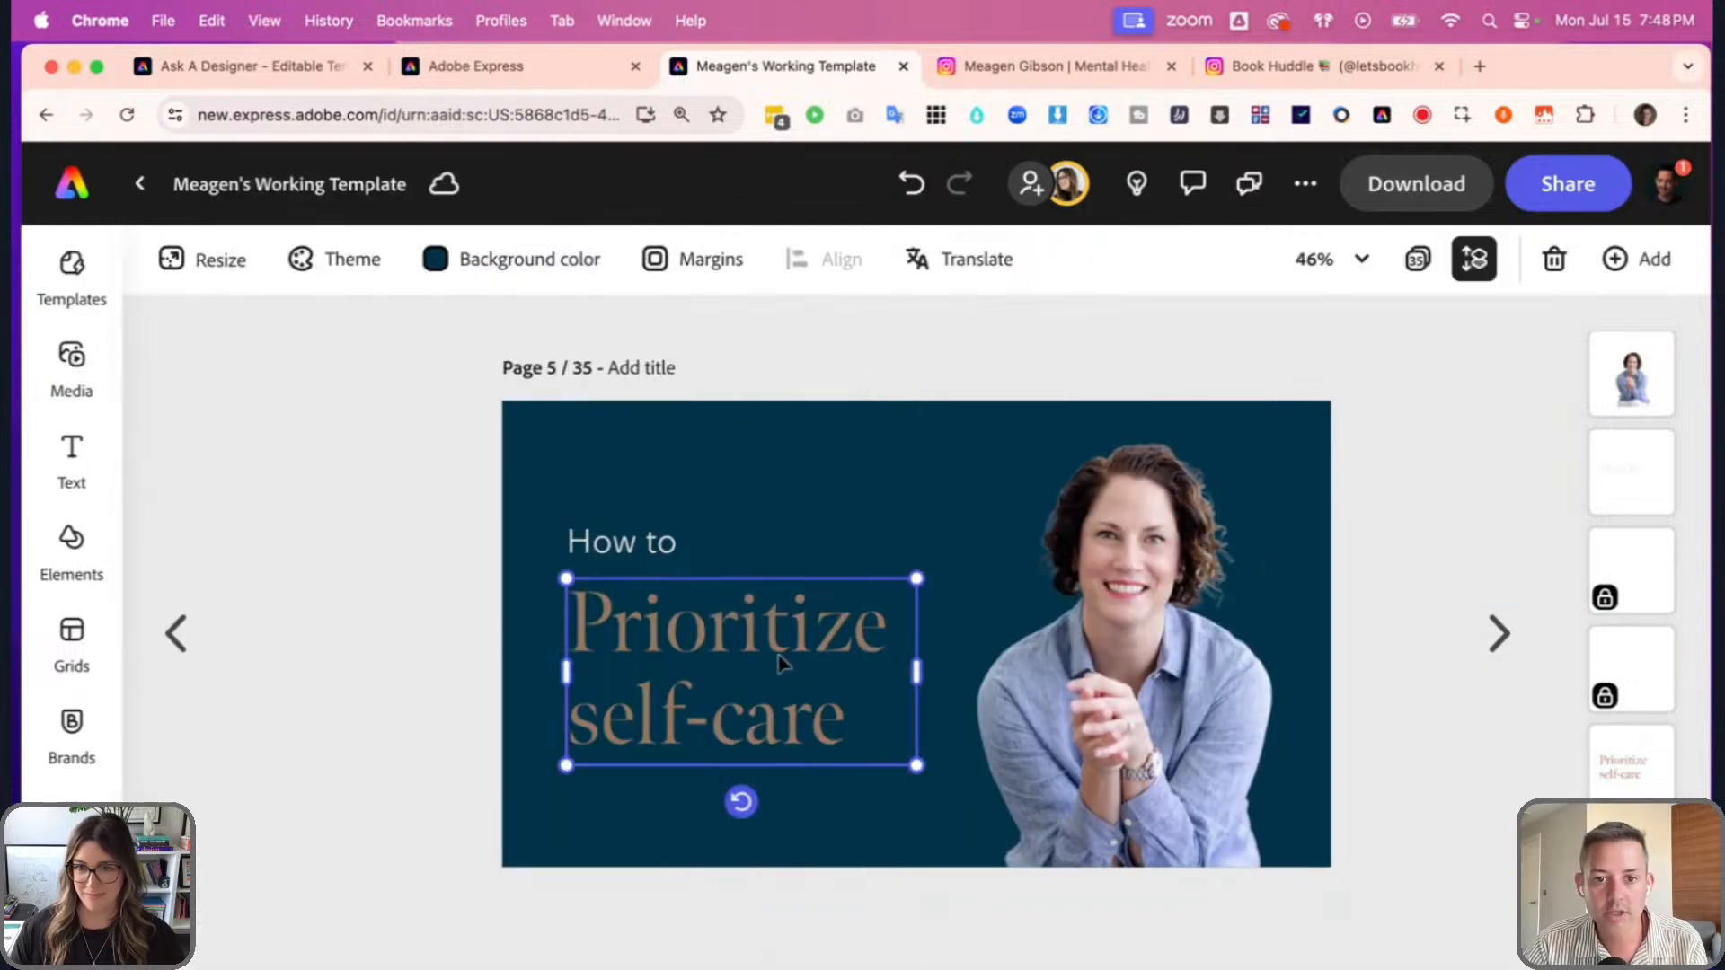
drag(1143, 578, 1175, 568)
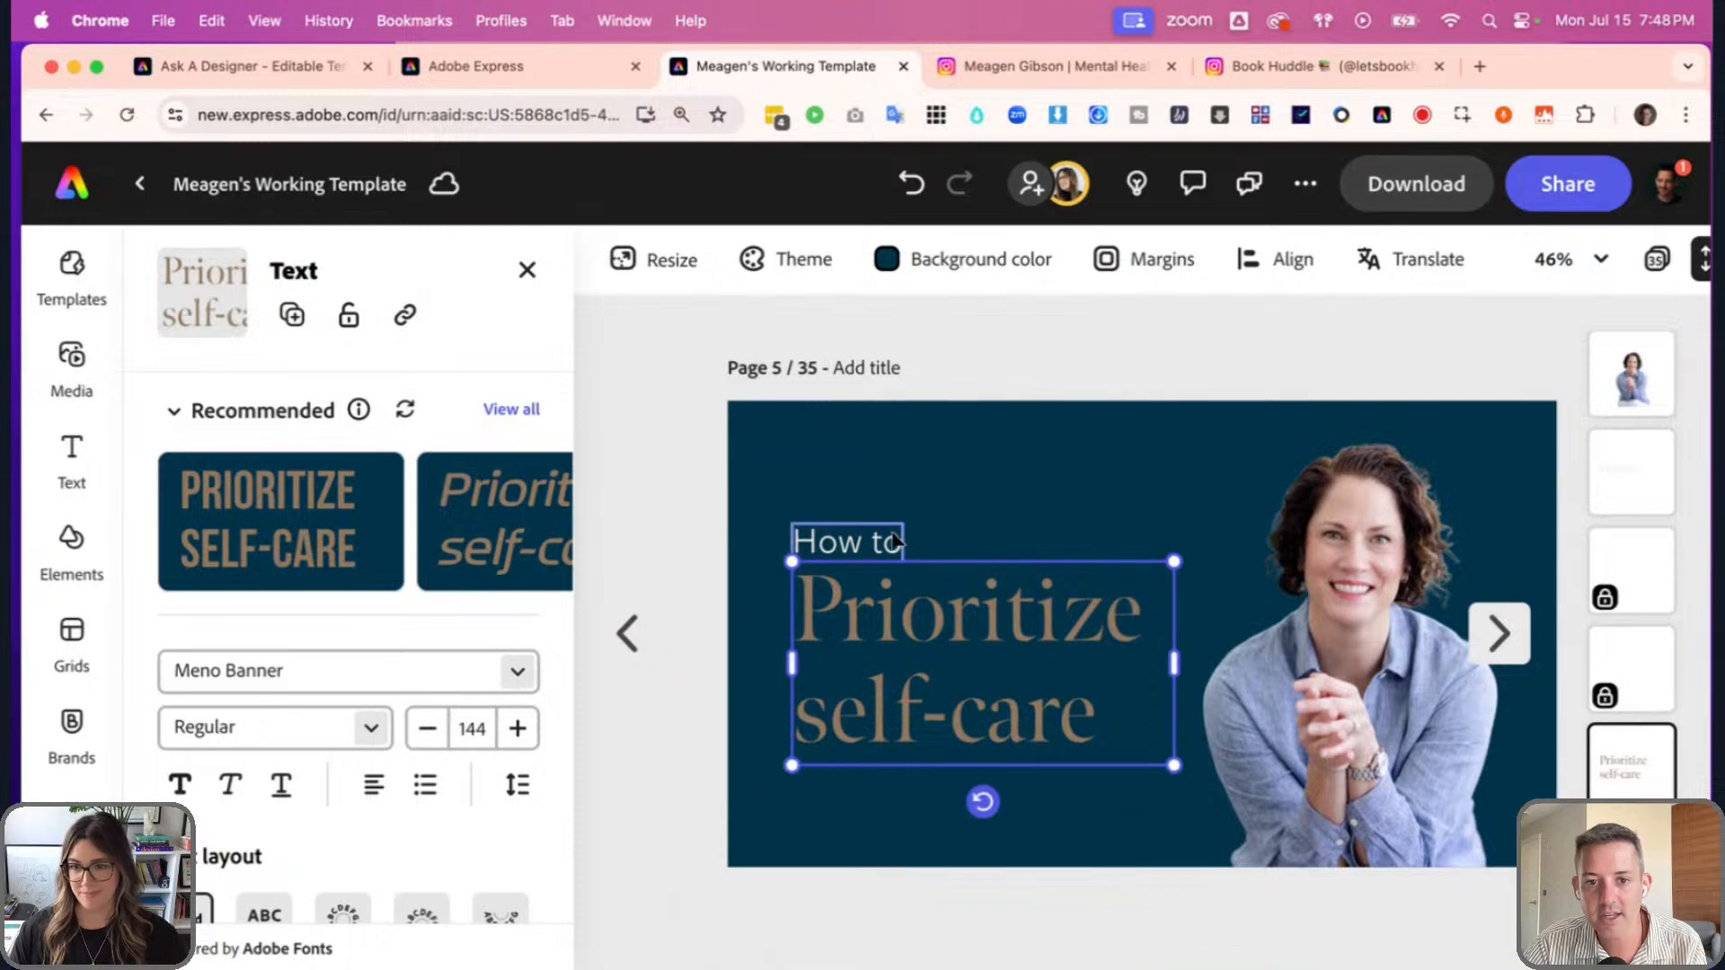
click(796, 532)
drag(792, 561, 771, 568)
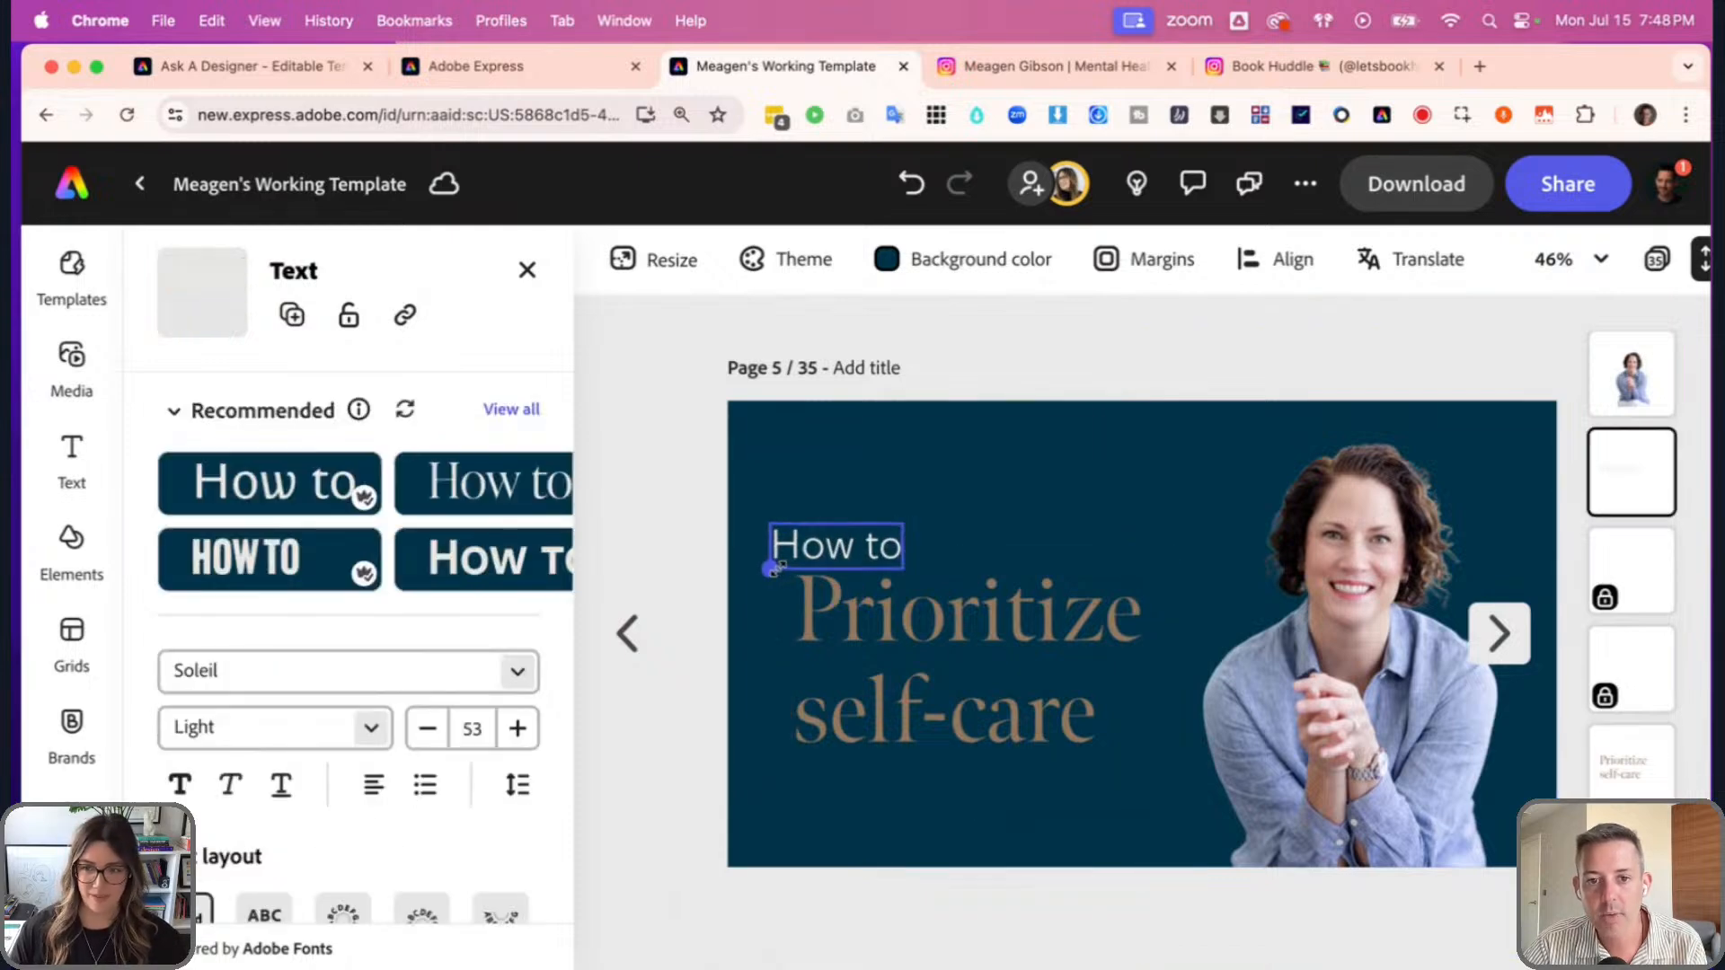
click(641, 440)
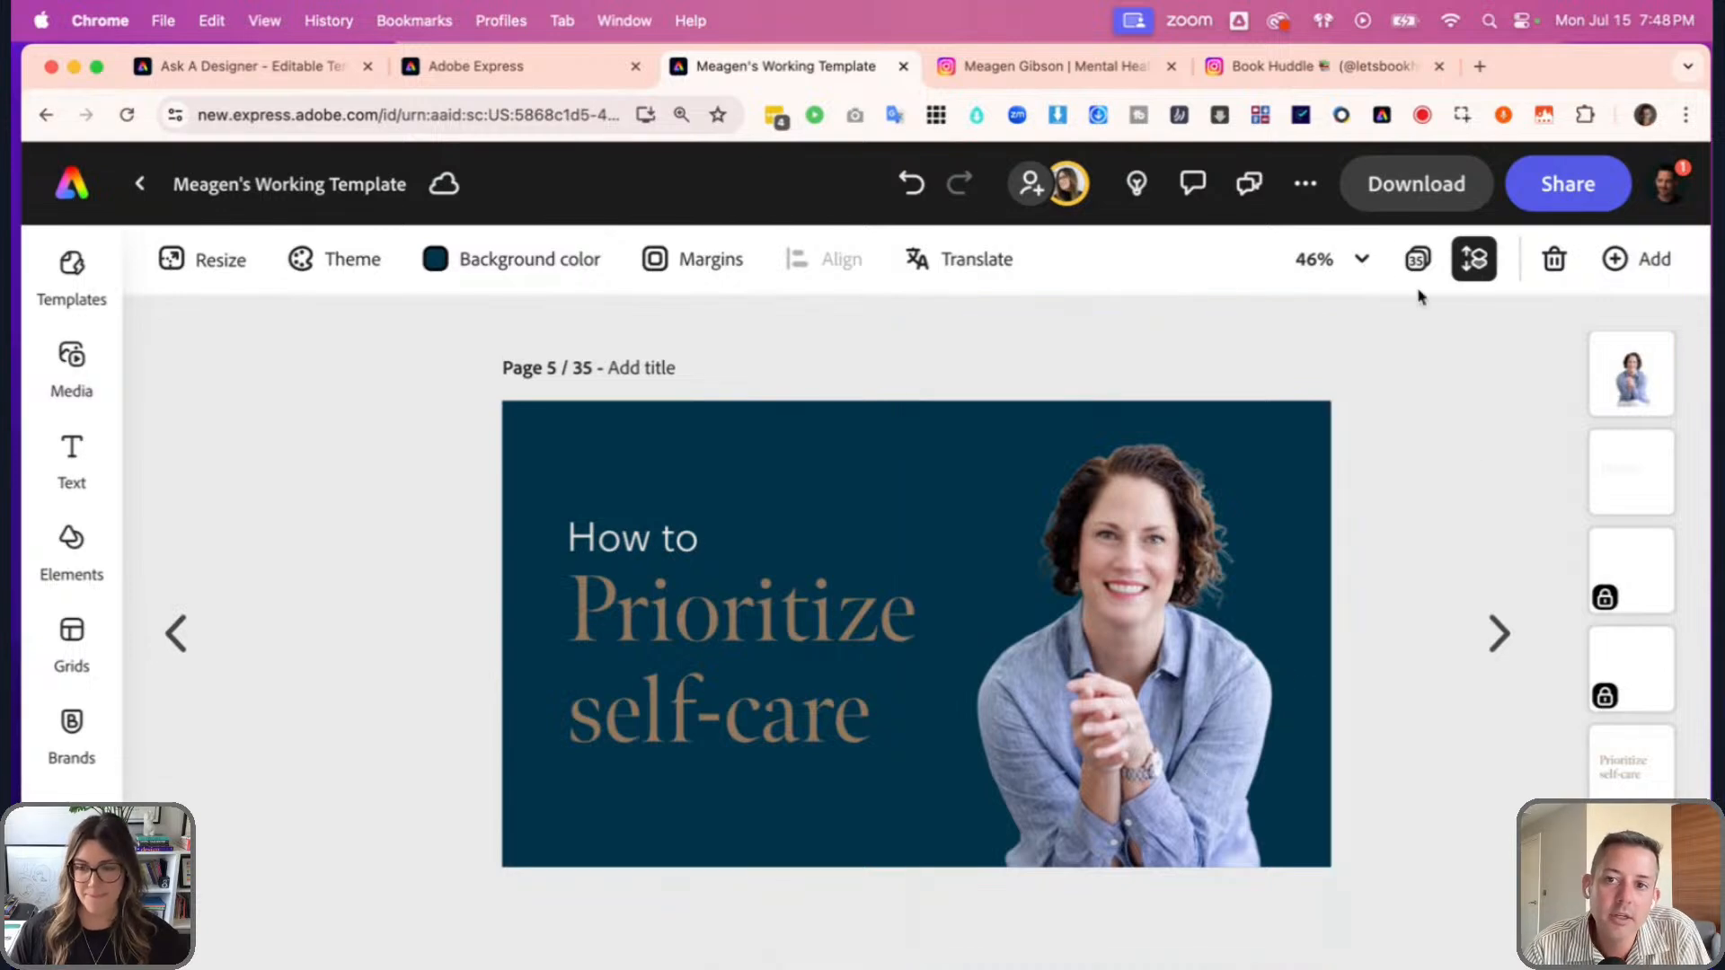
- Compare the portrait post, story and YouTube thumbnail versions of the self-care page
click(1418, 262)
double_click(1184, 582)
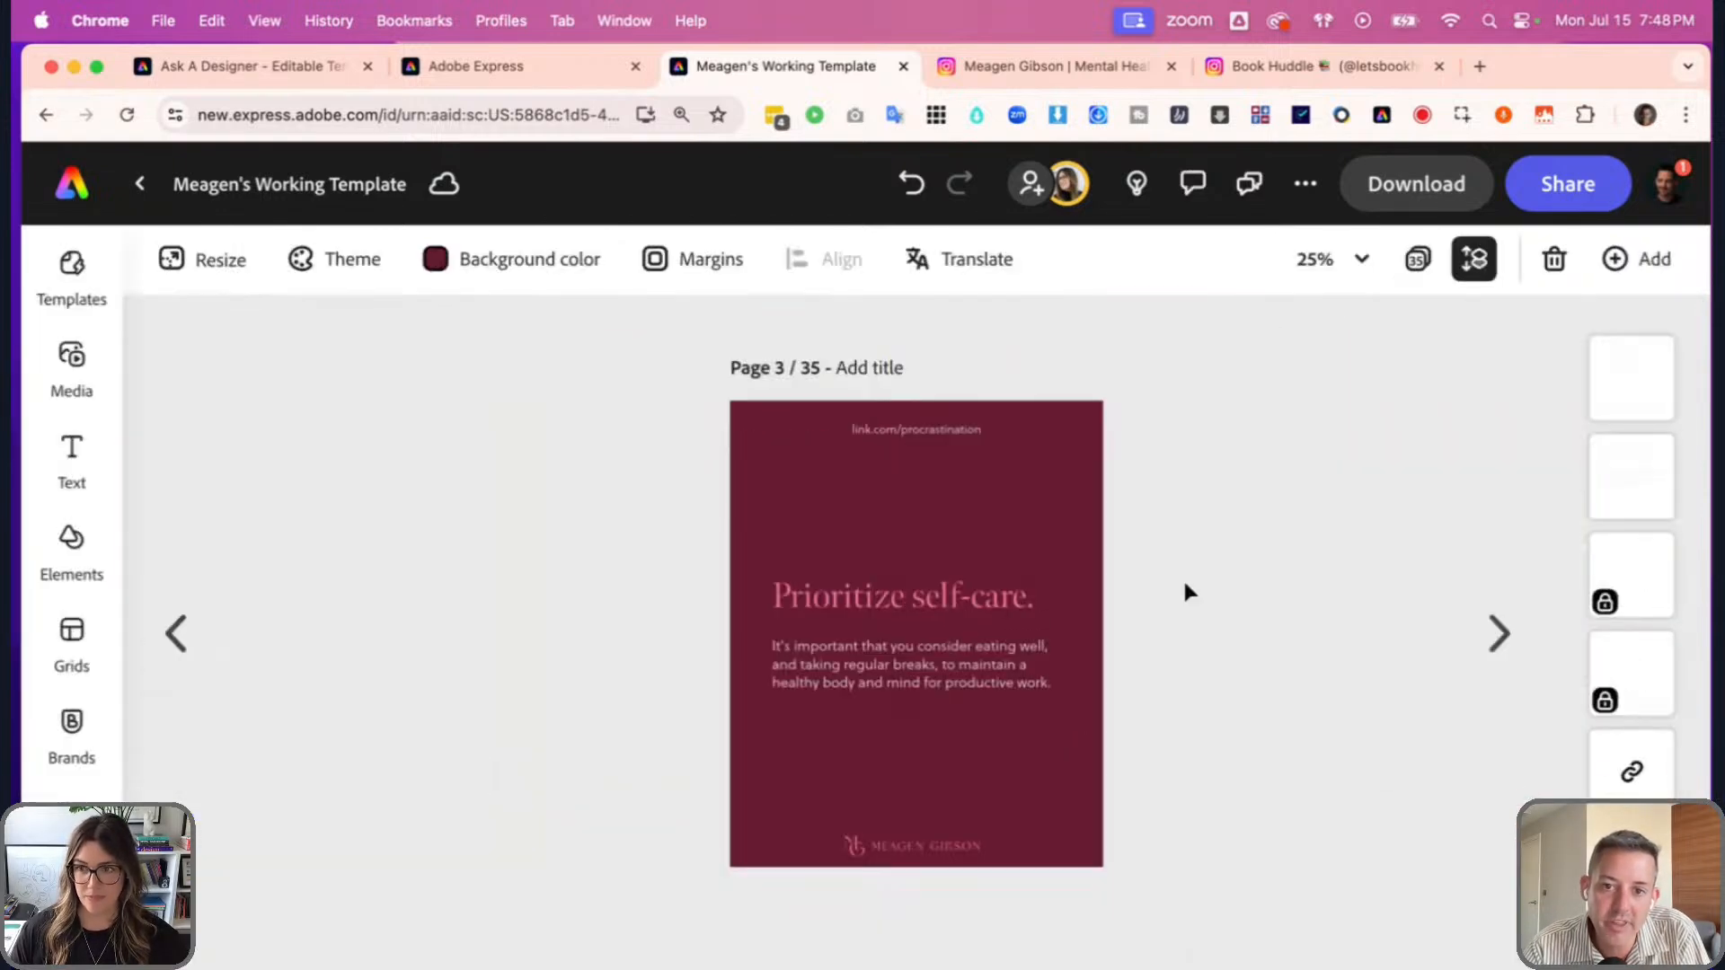
click(1496, 640)
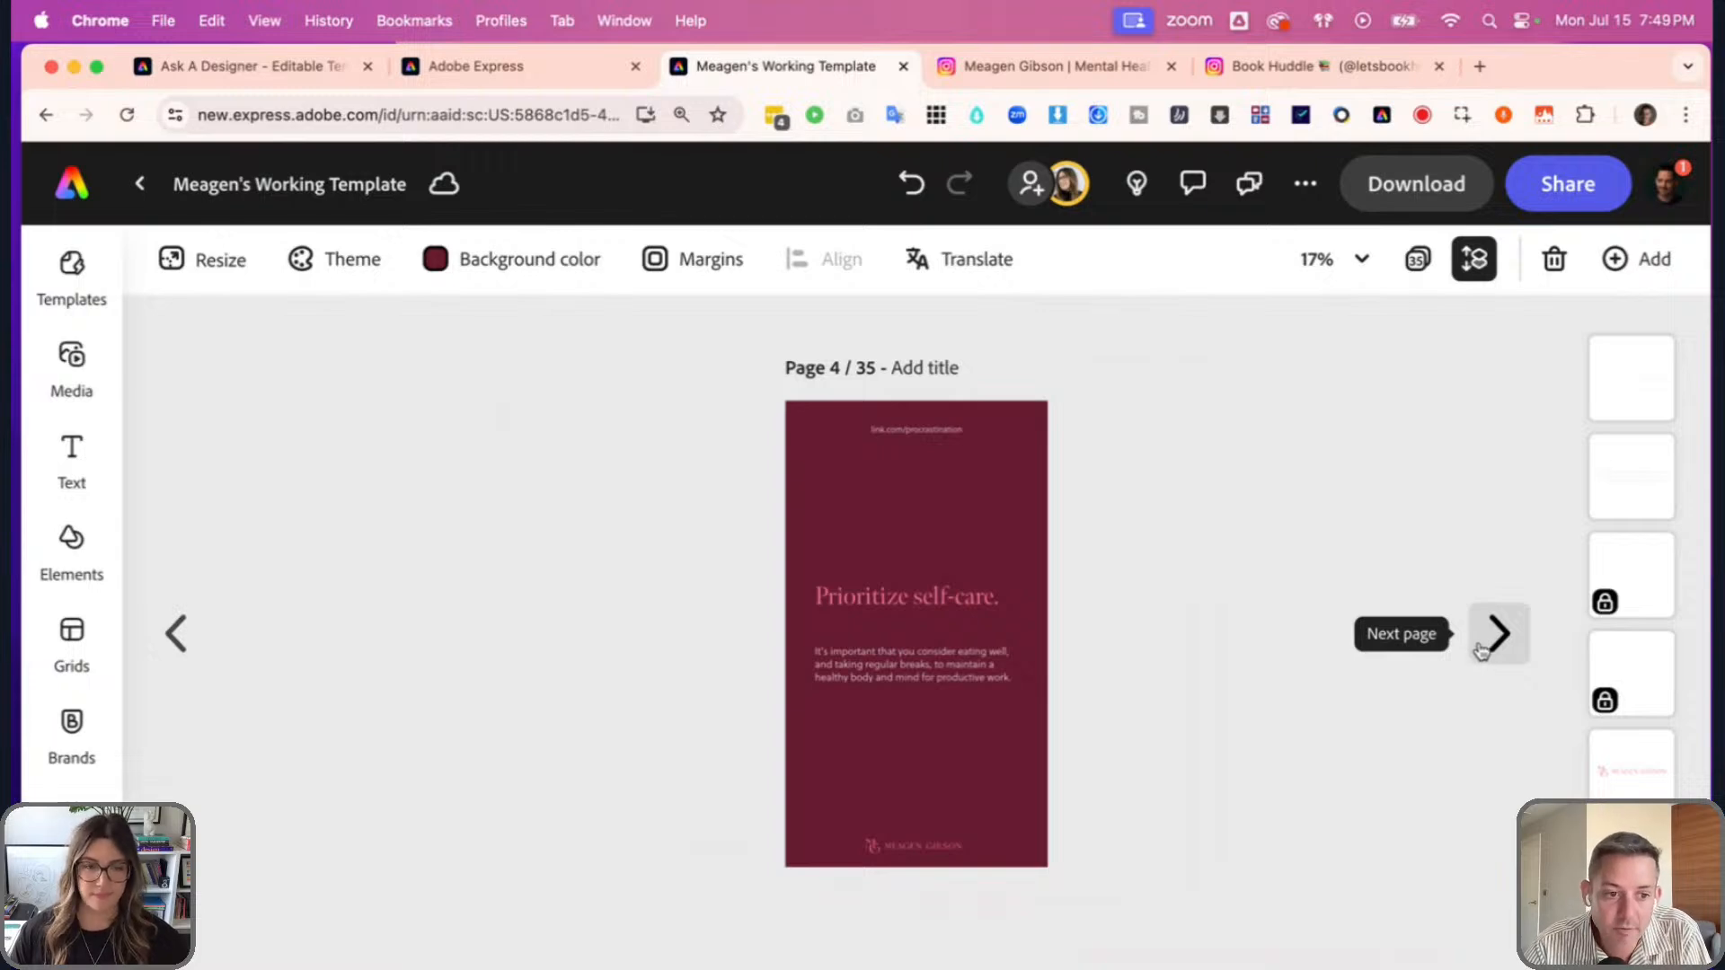
click(1480, 651)
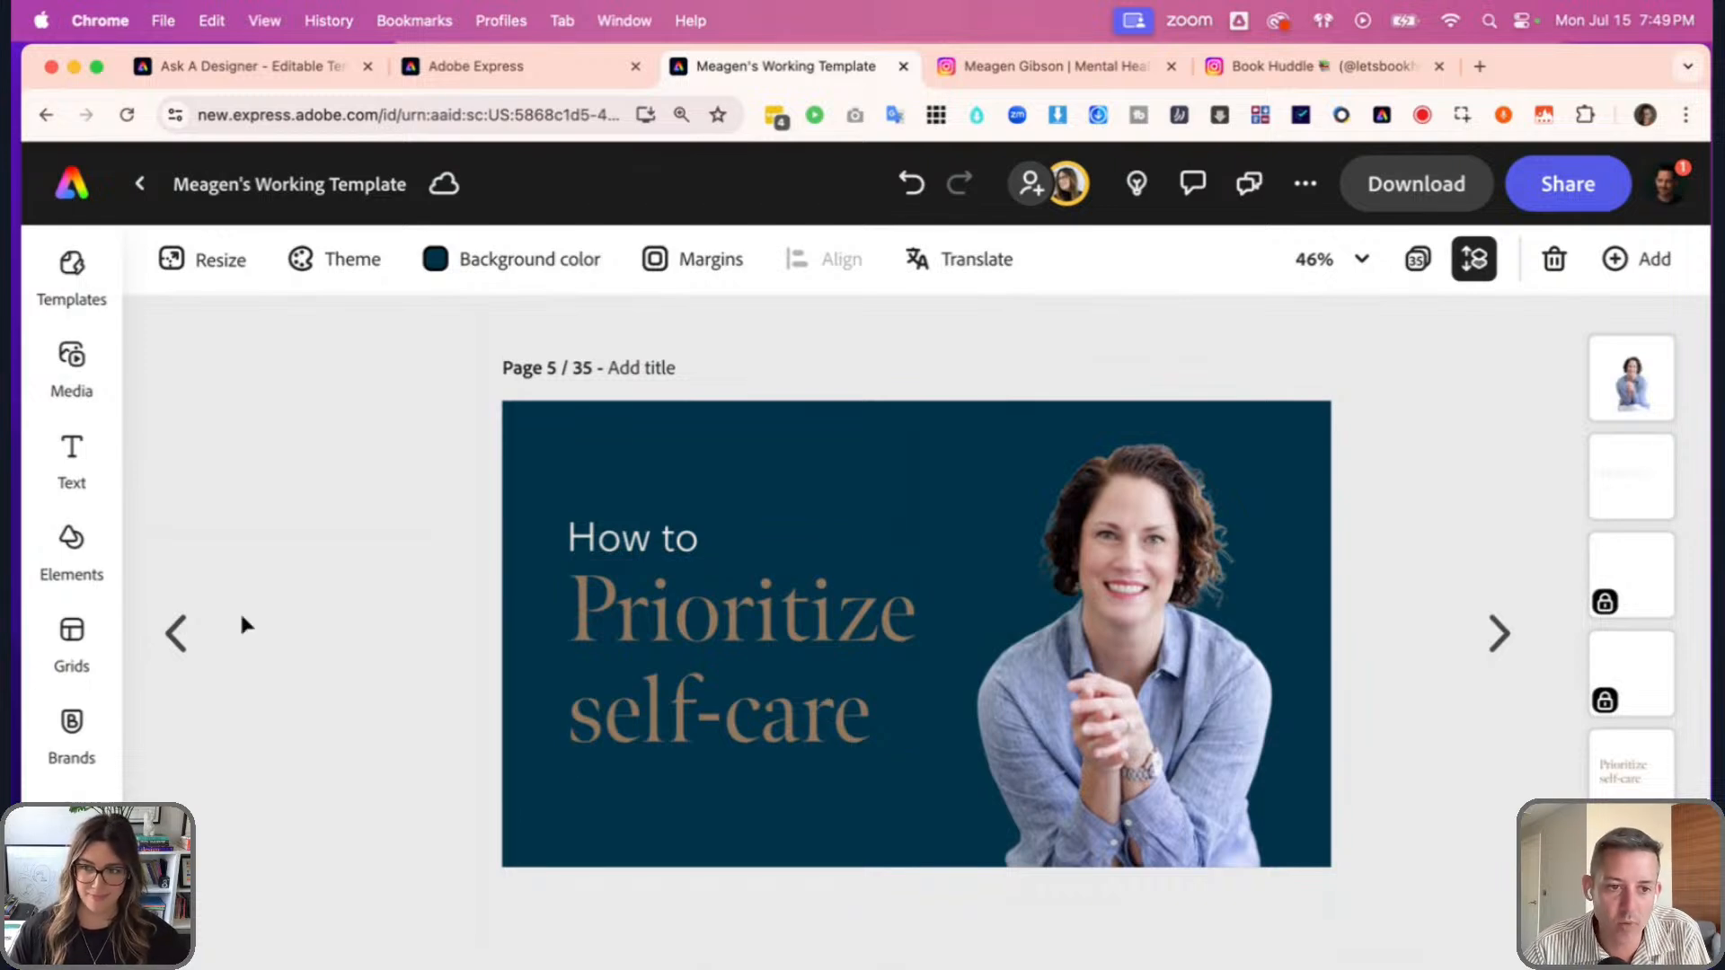
- Search the design assets for "texture"
click(71, 539)
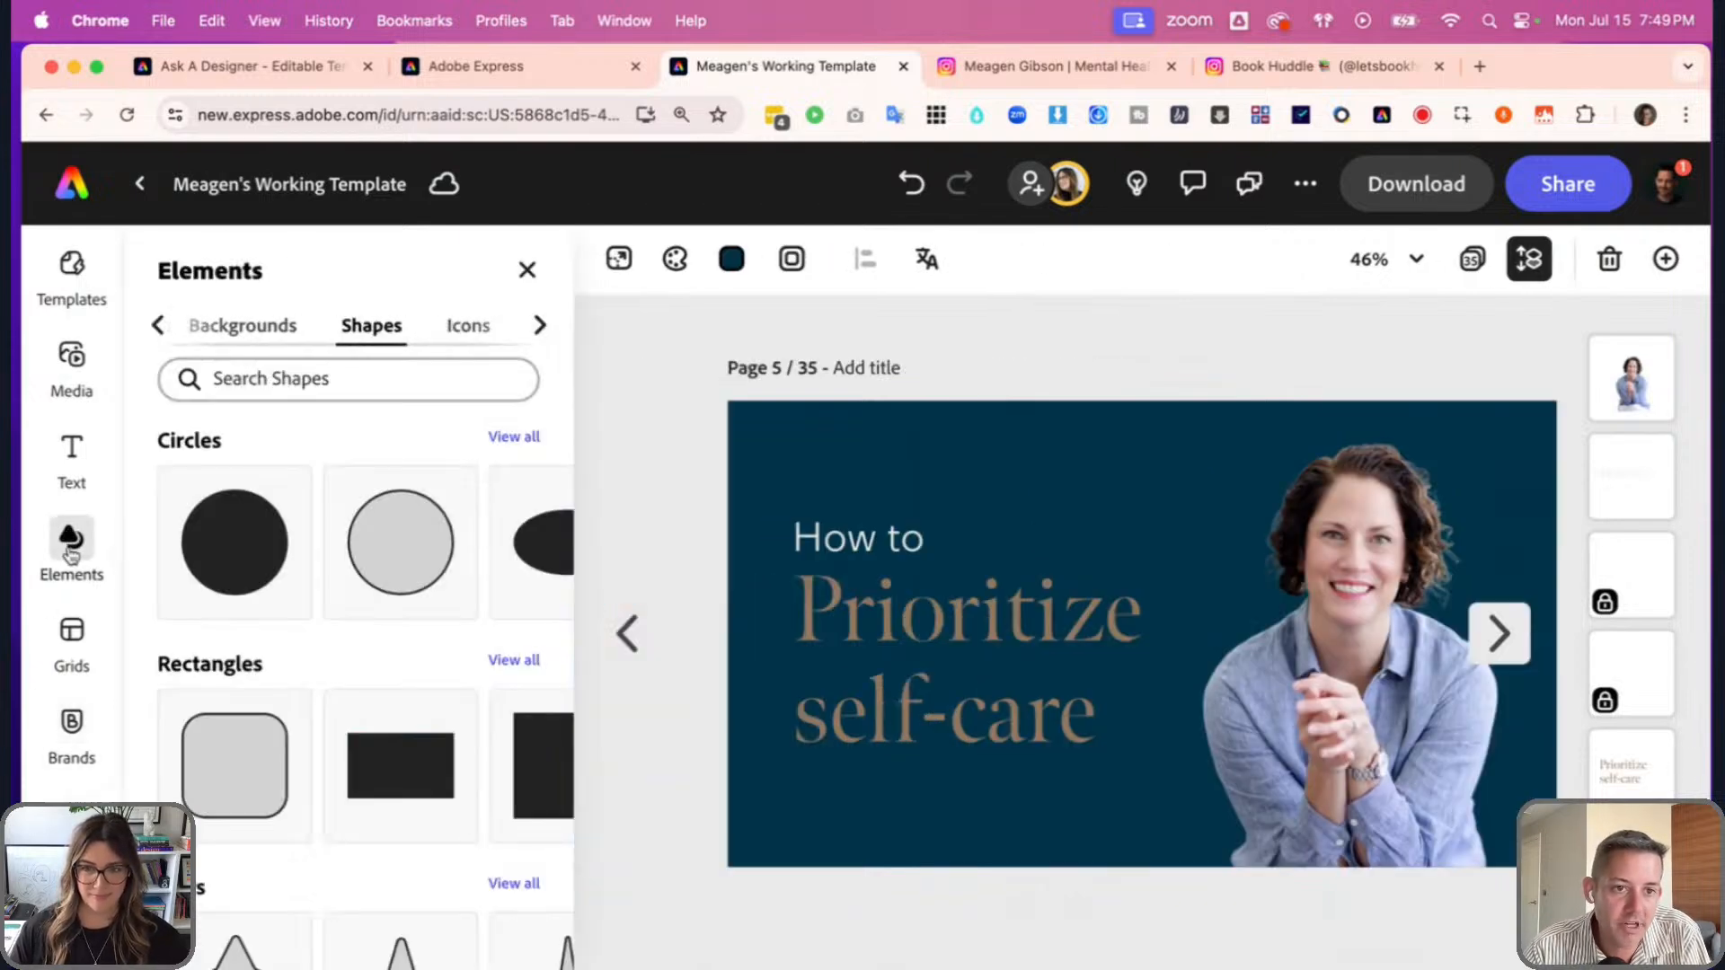
scroll(270, 325, left, 4)
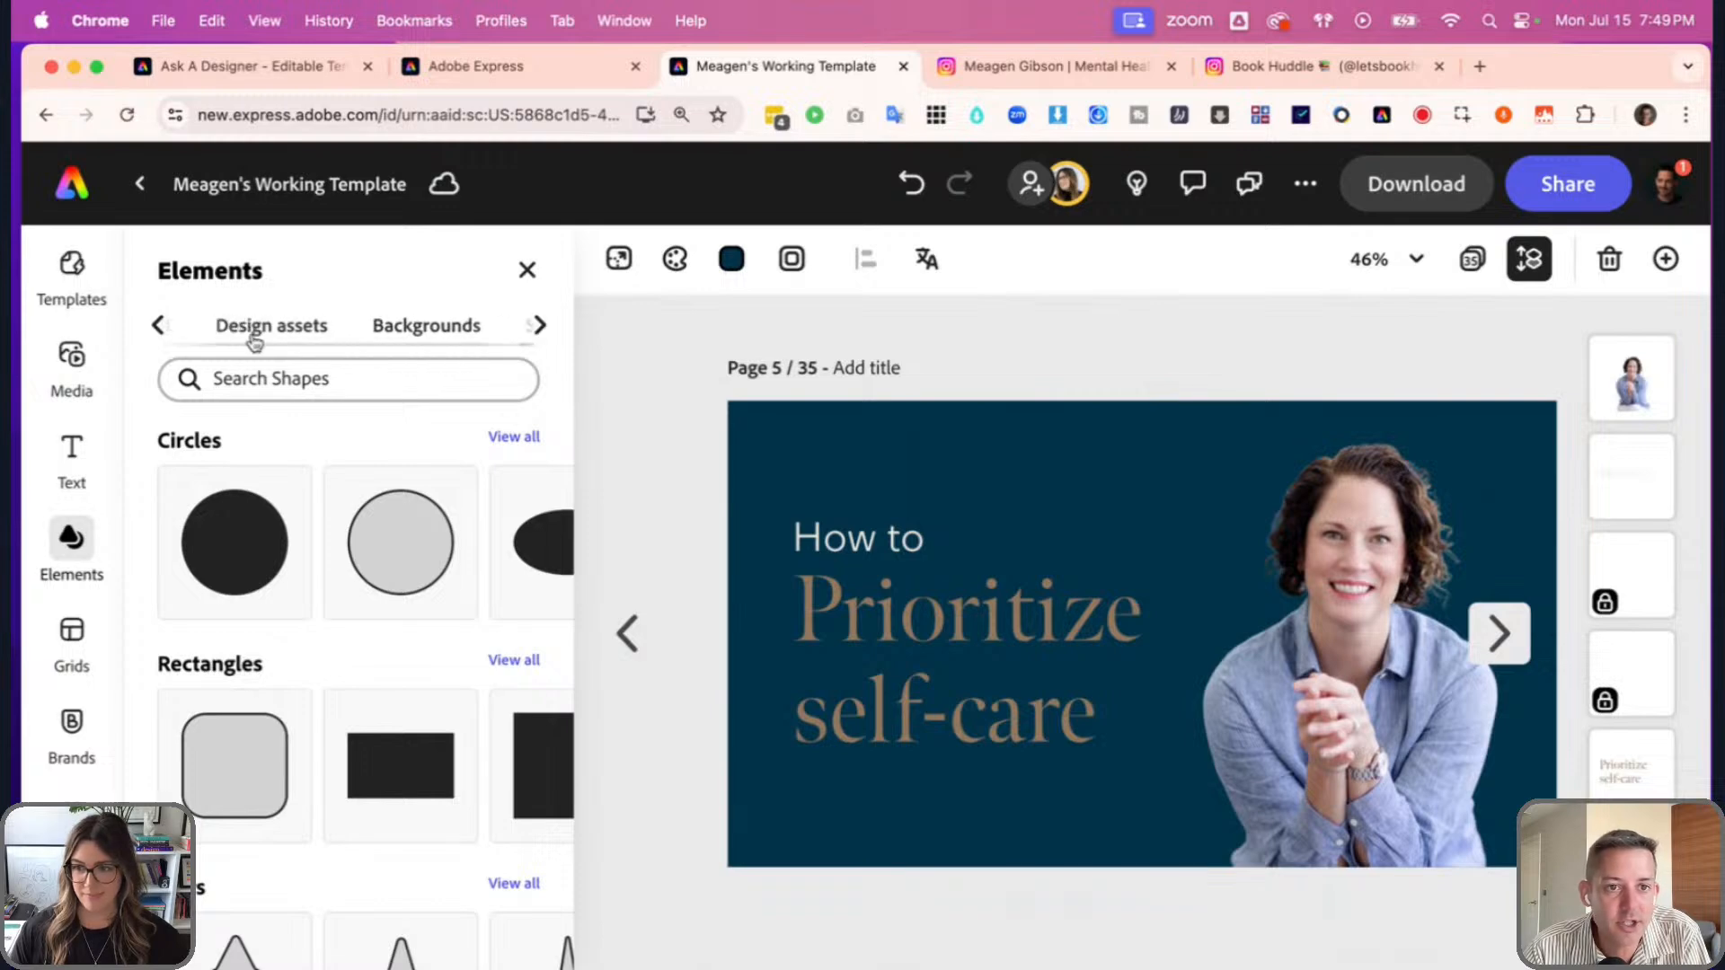
click(473, 332)
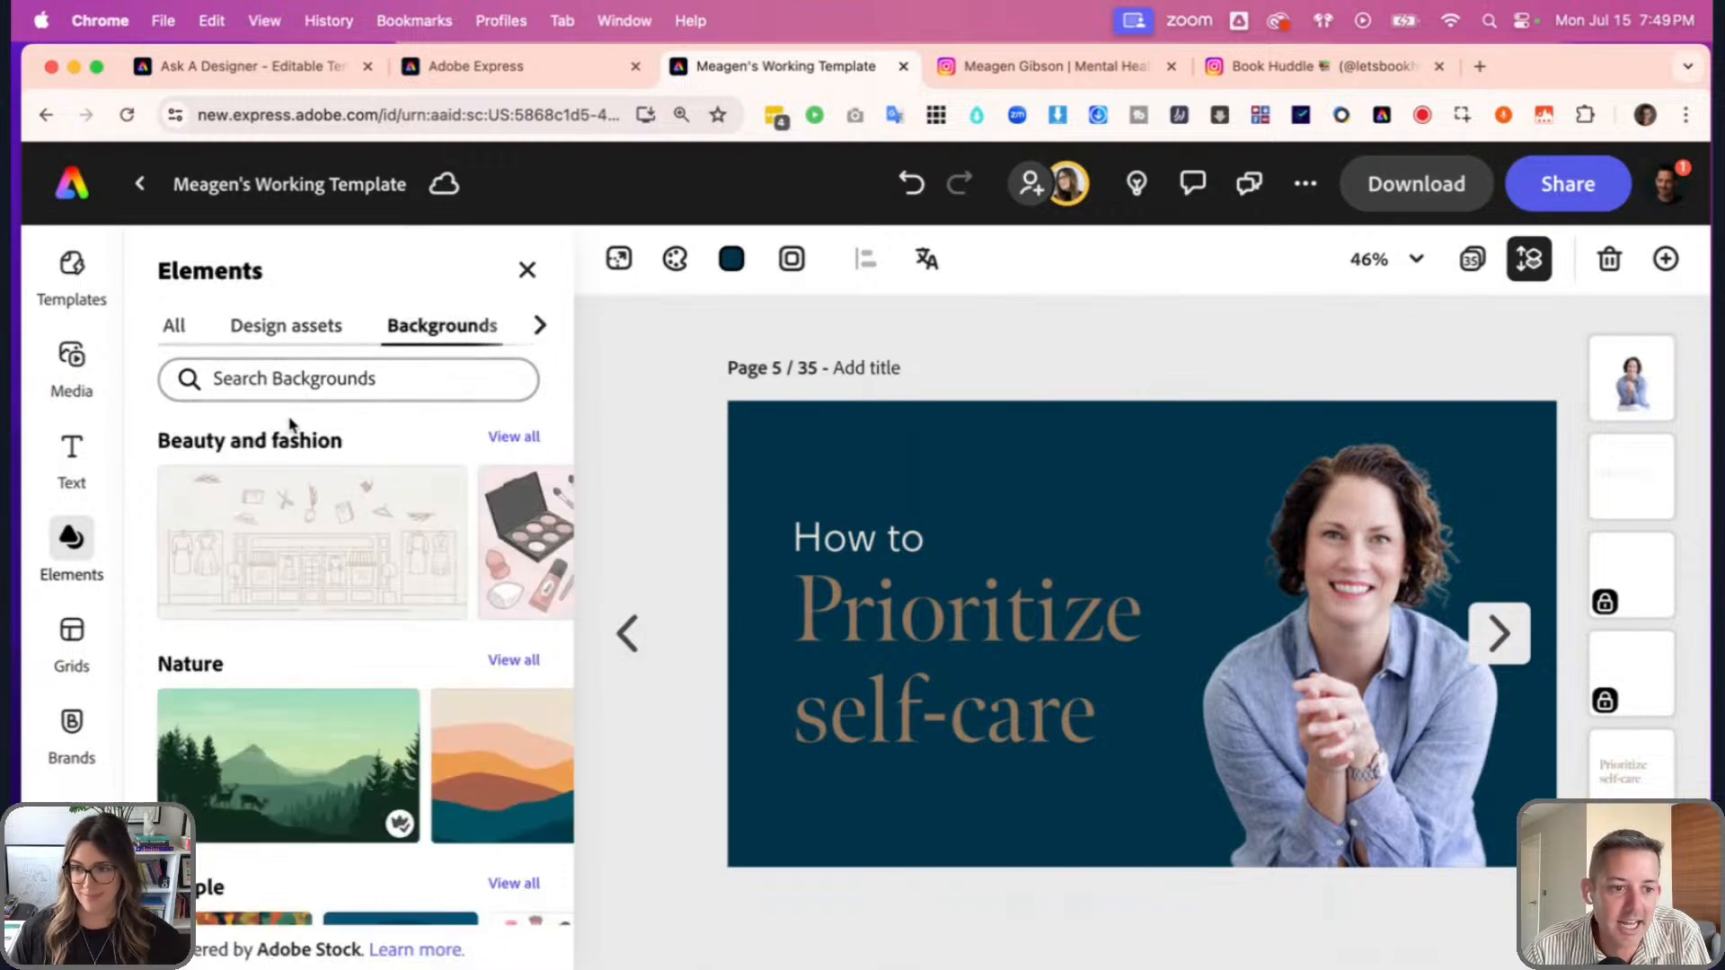
click(258, 327)
click(274, 379)
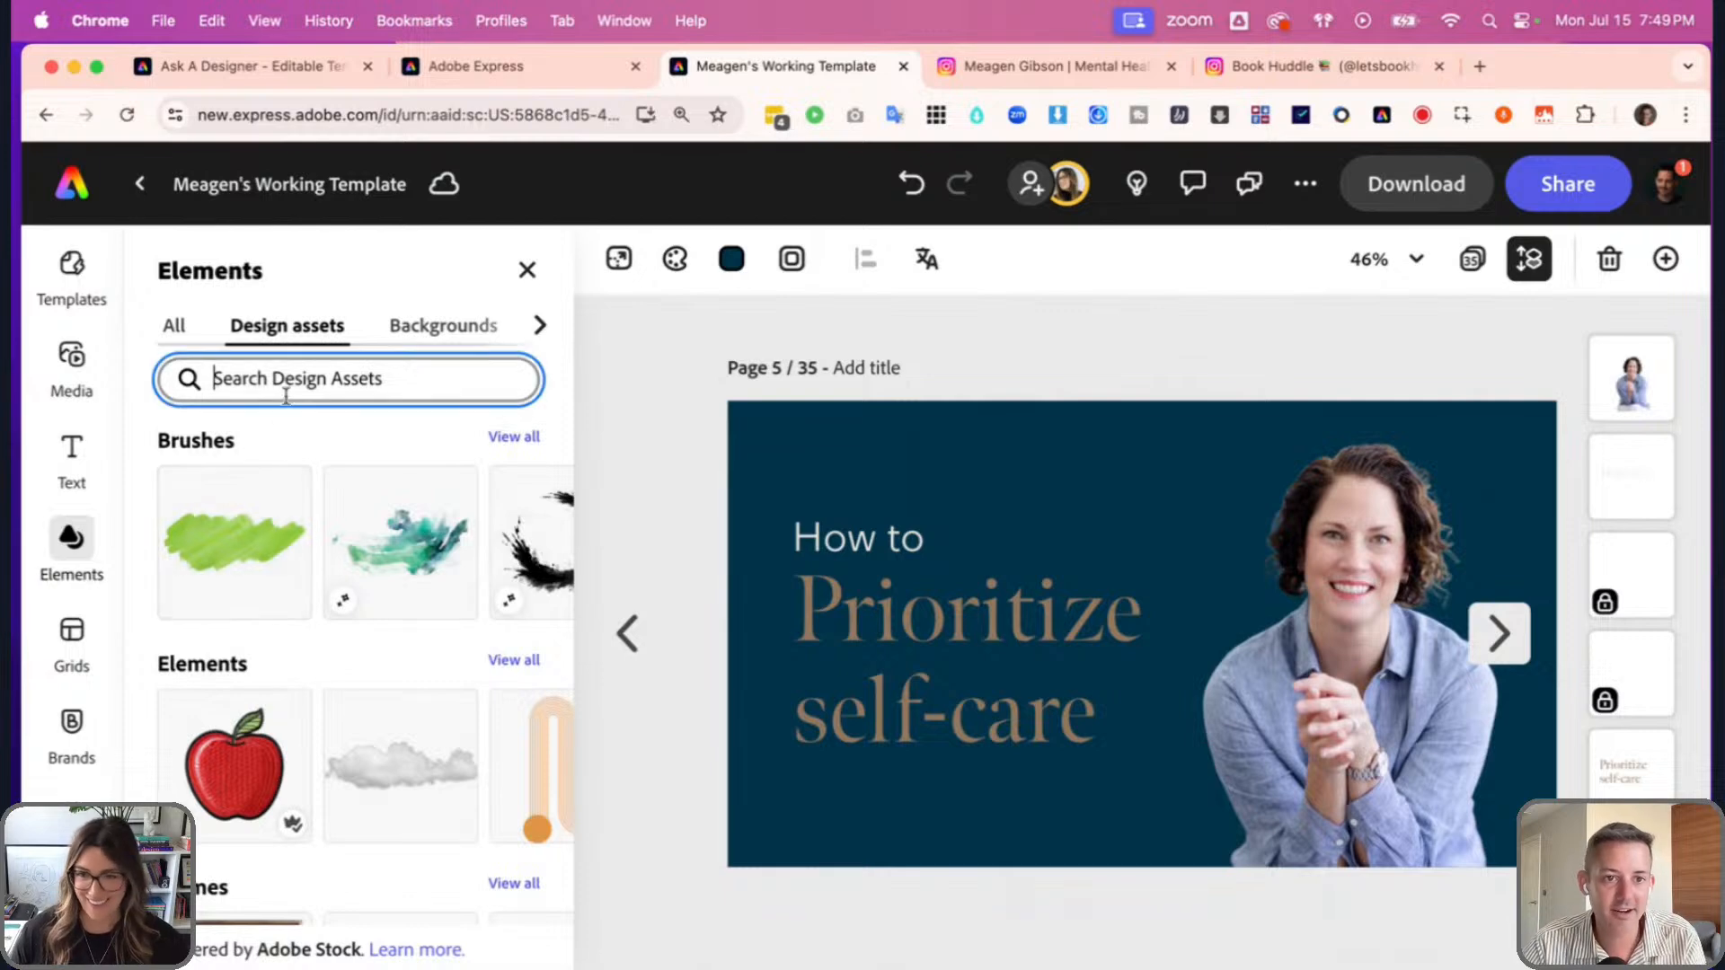
text(texture)
key(Return)
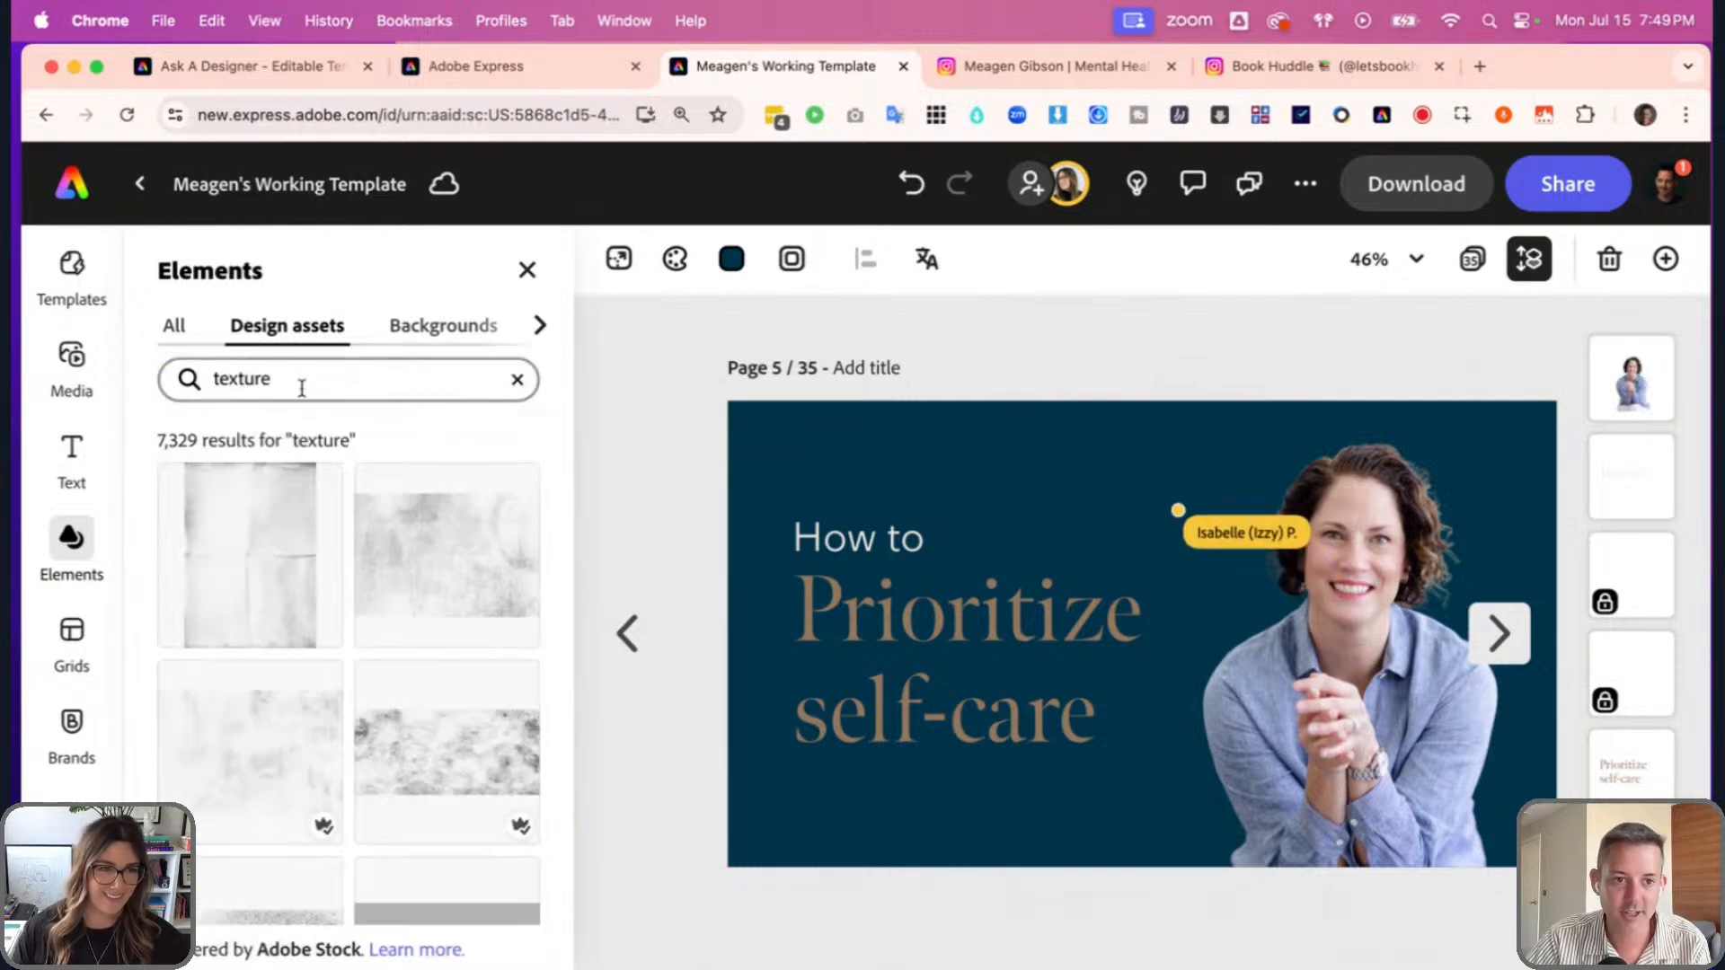
- Place the gray grunge texture image on the thumbnail and enlarge it to cover the whole page
drag(431, 483, 1060, 629)
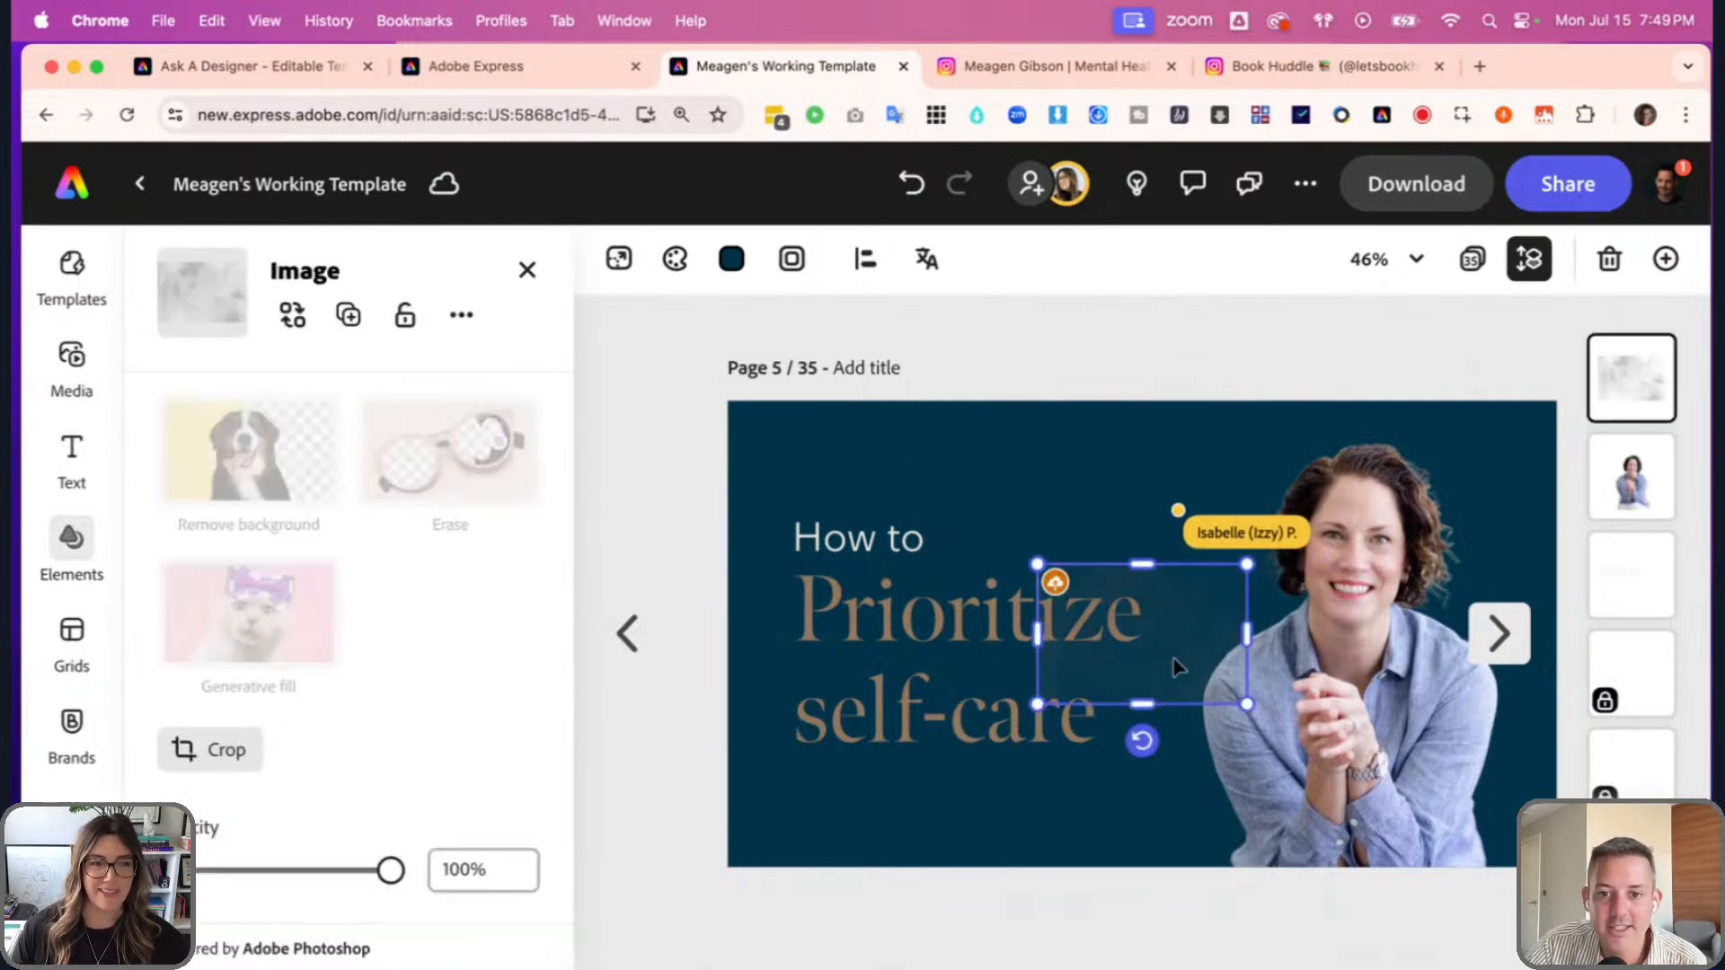
drag(1046, 569, 683, 396)
drag(898, 503, 863, 485)
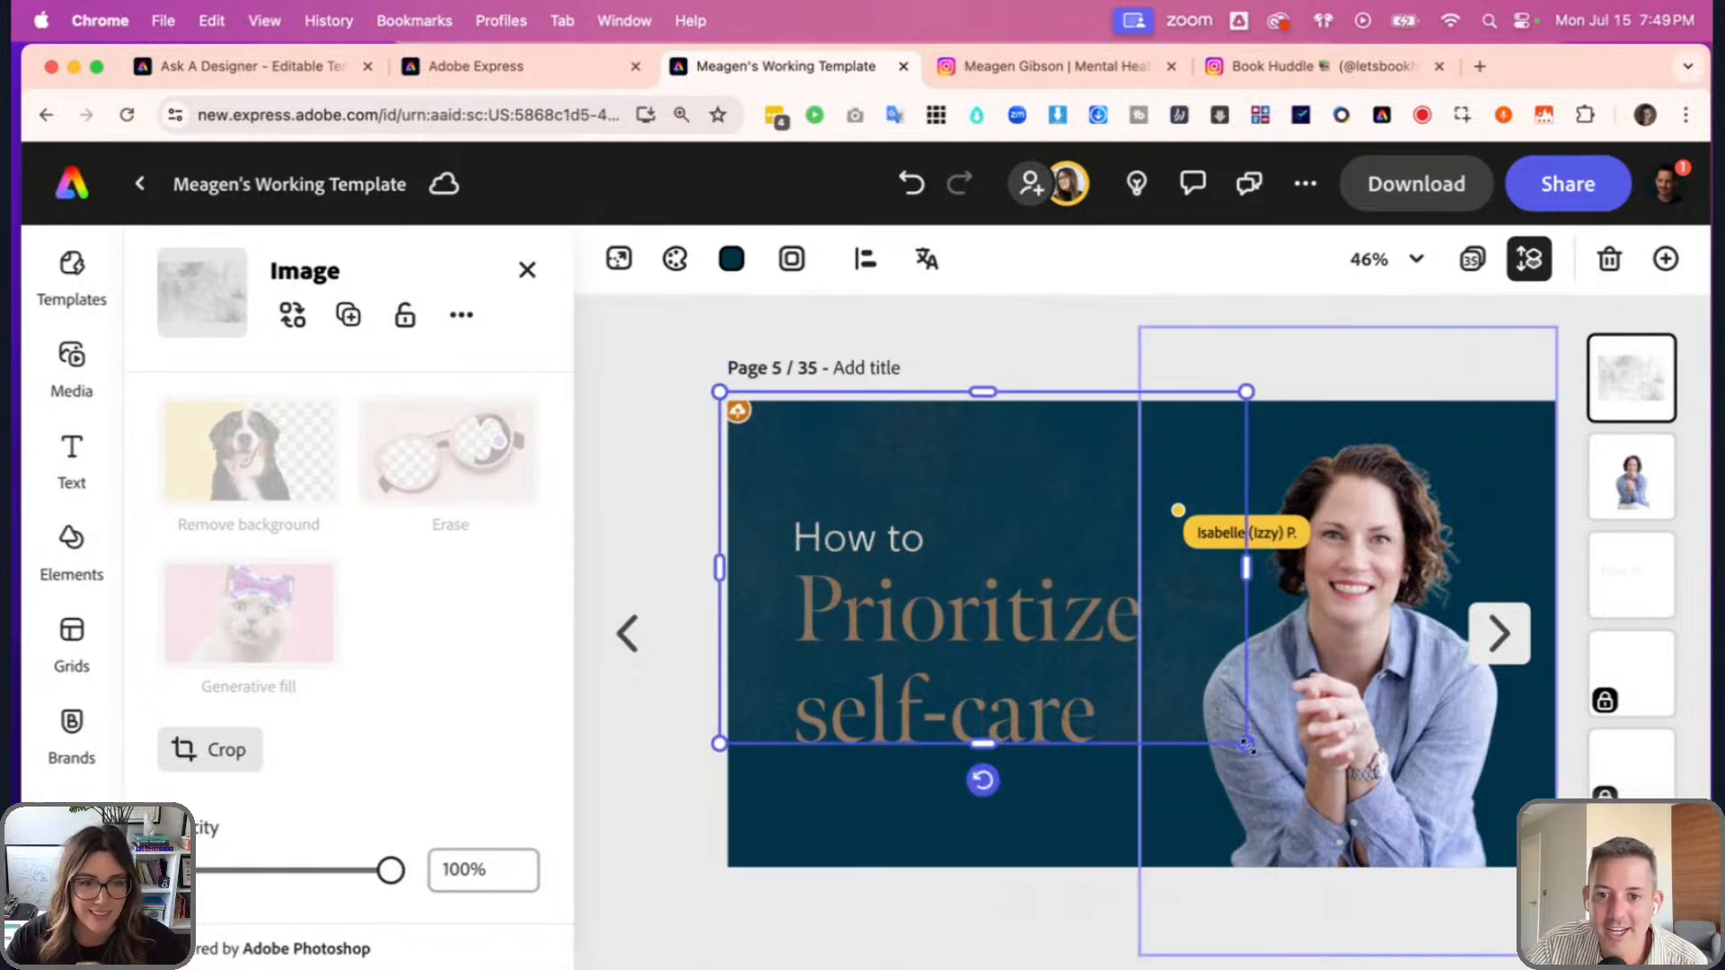
drag(1248, 745, 1551, 945)
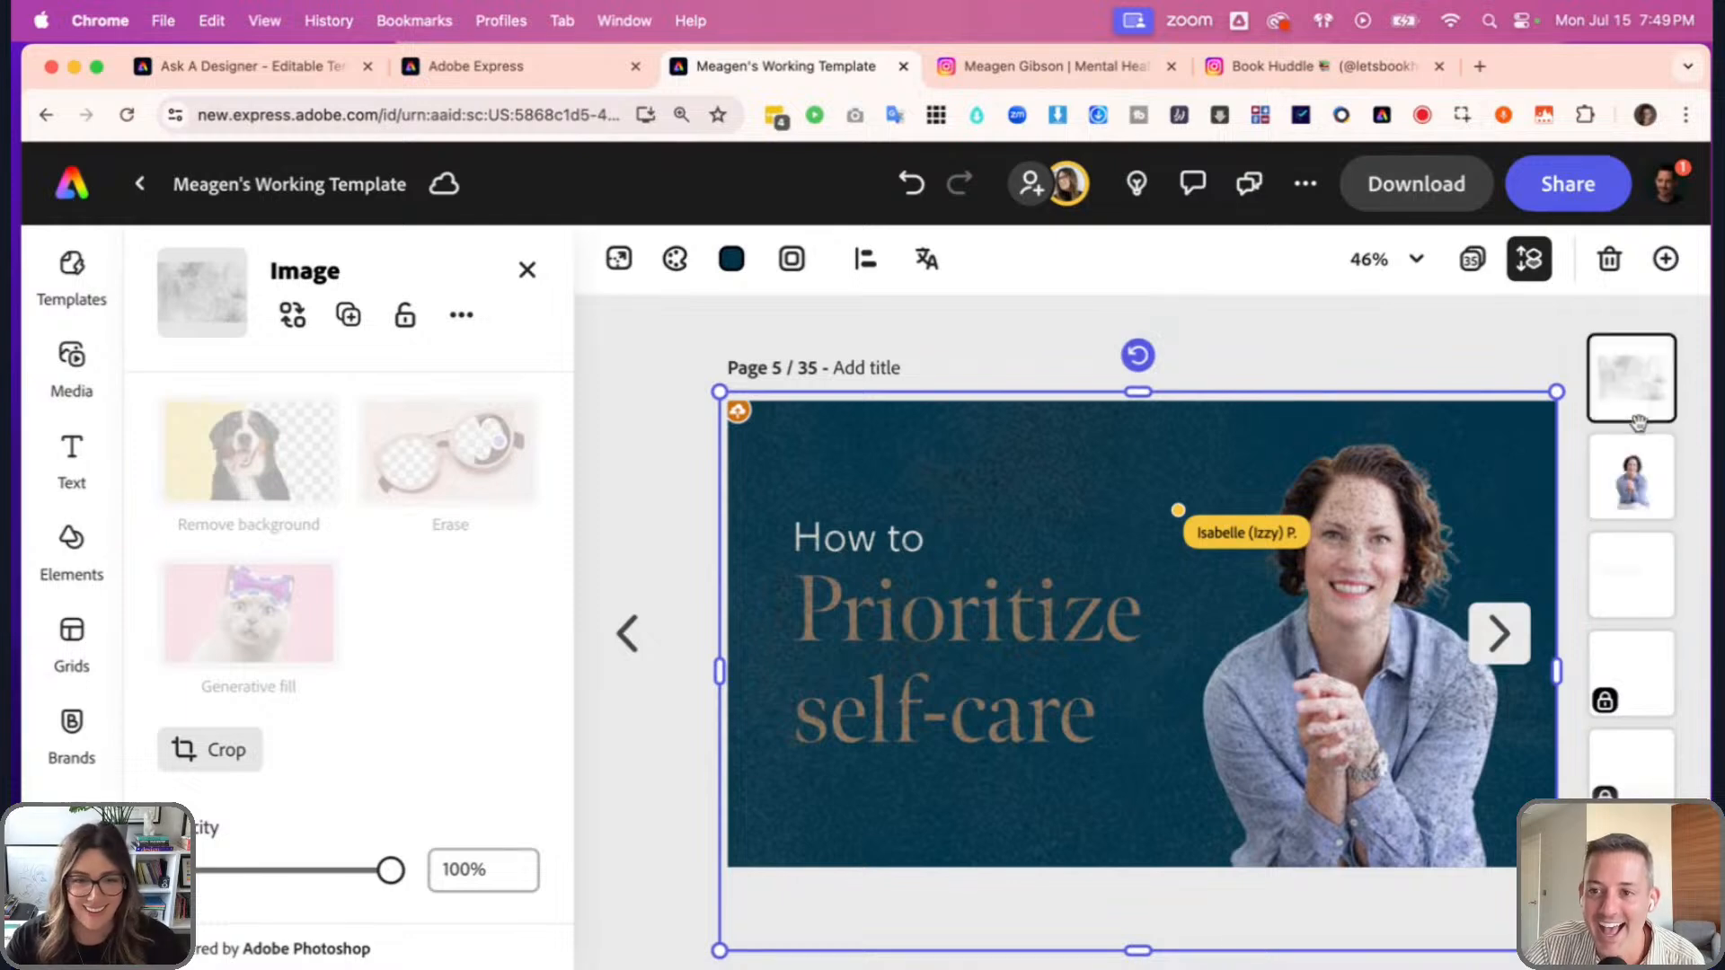
- Move the texture layer behind the portrait photo and heading text, and deselect it
drag(1638, 422, 1632, 772)
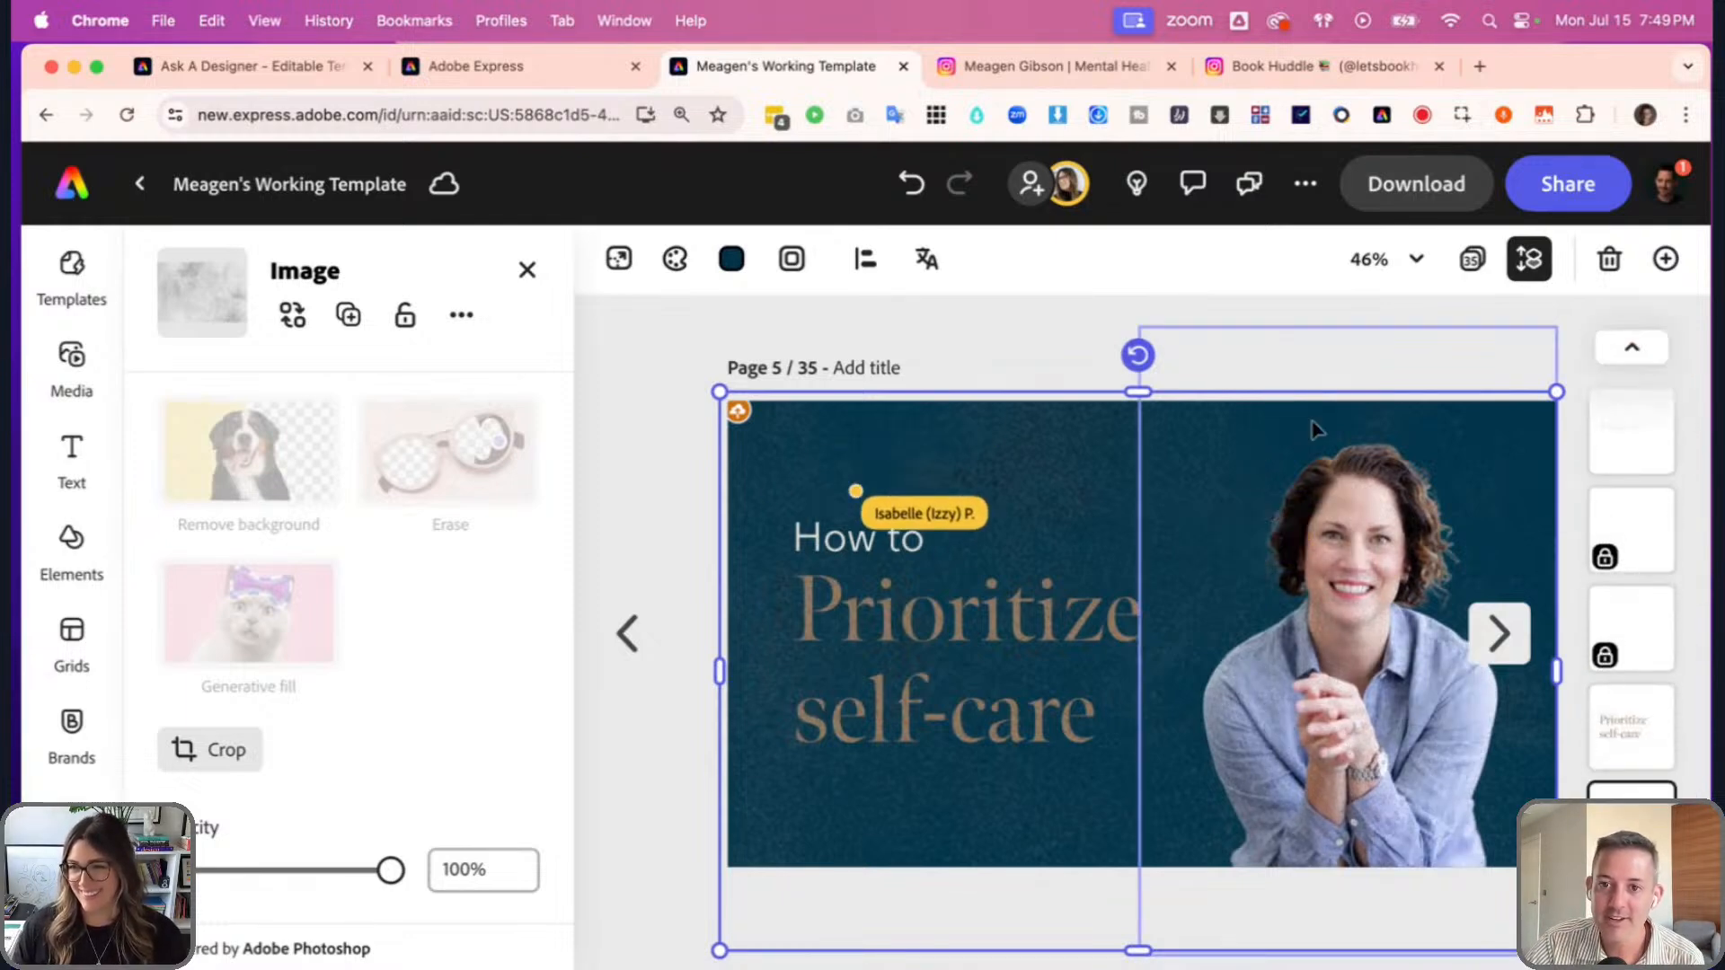
click(1085, 327)
click(526, 269)
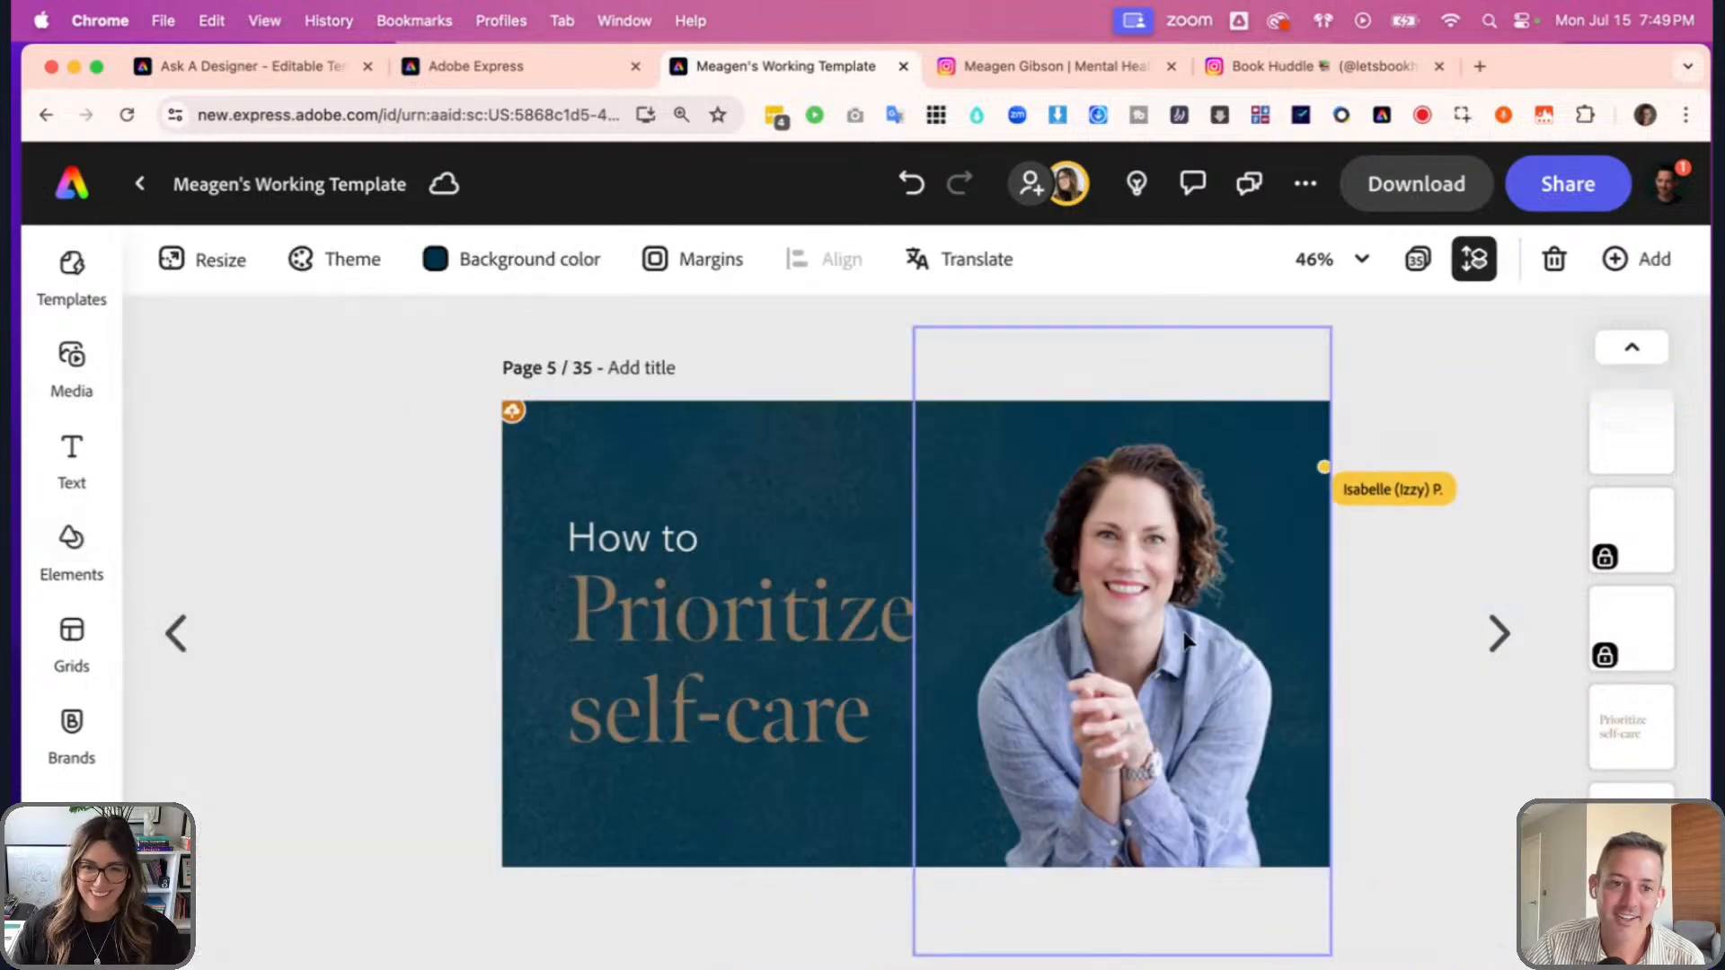